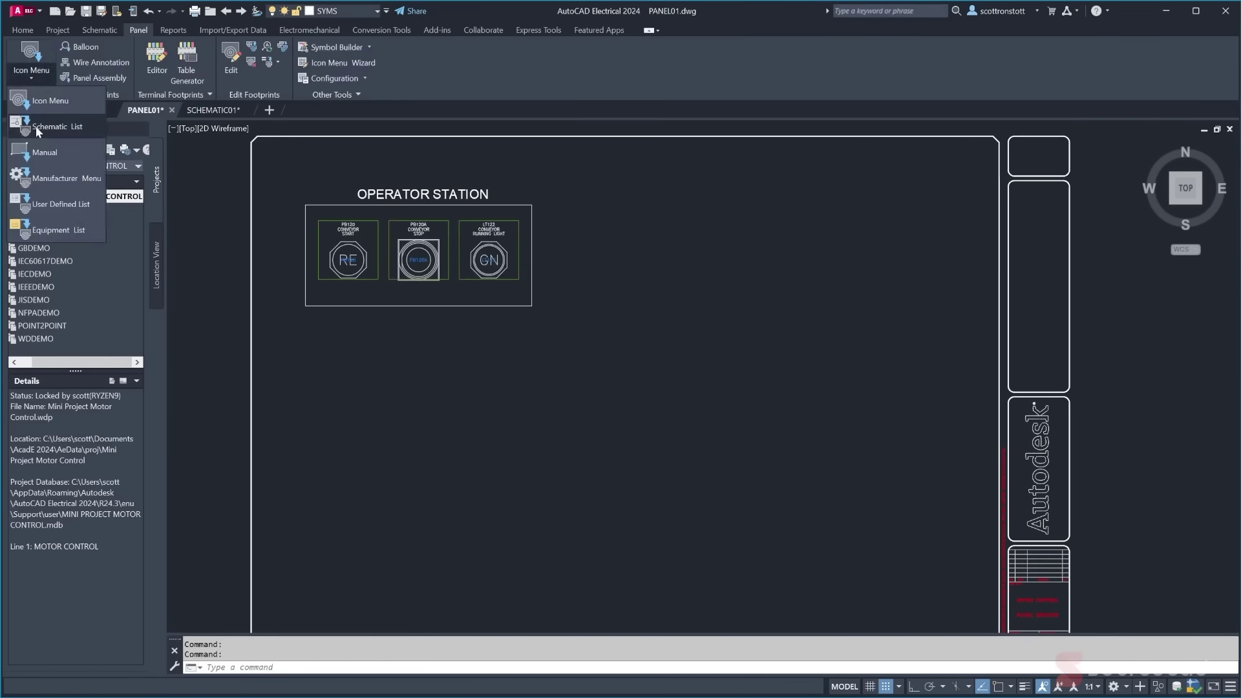
{"action": "left_click", "coordinate": [37, 132]}
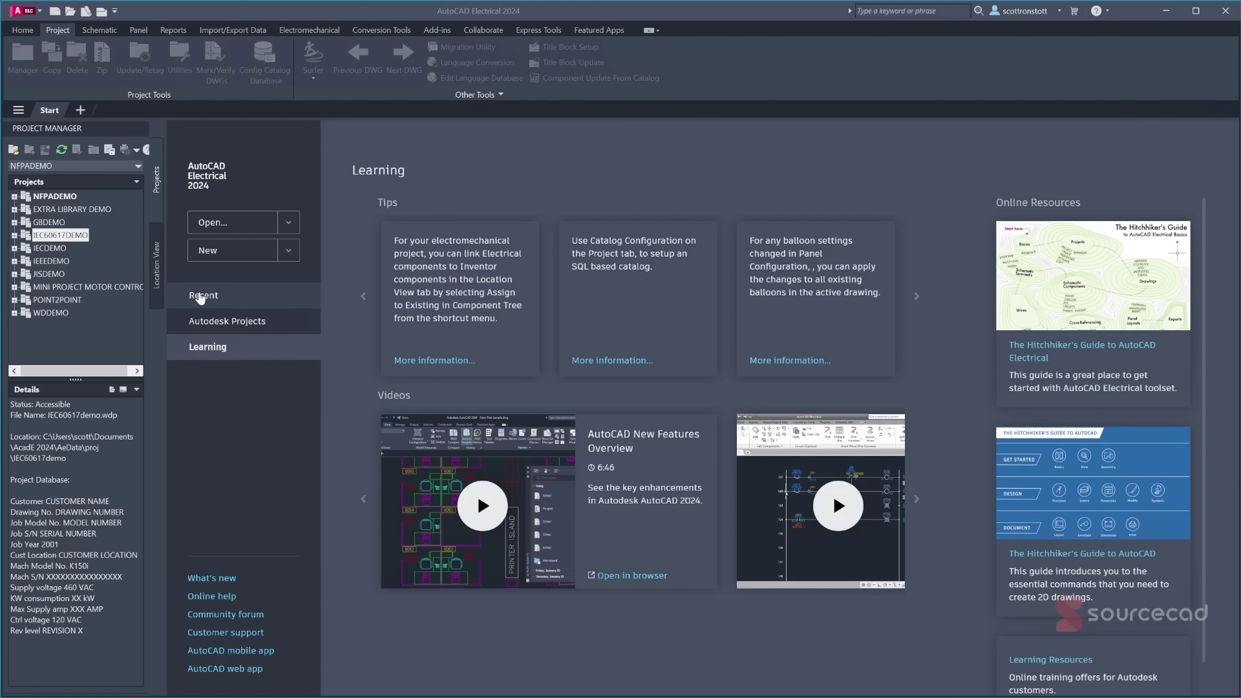
- Look through the Recent, Autodesk Projects and Learning pages of the start screen
{"action": "left_click", "coordinate": [201, 298]}
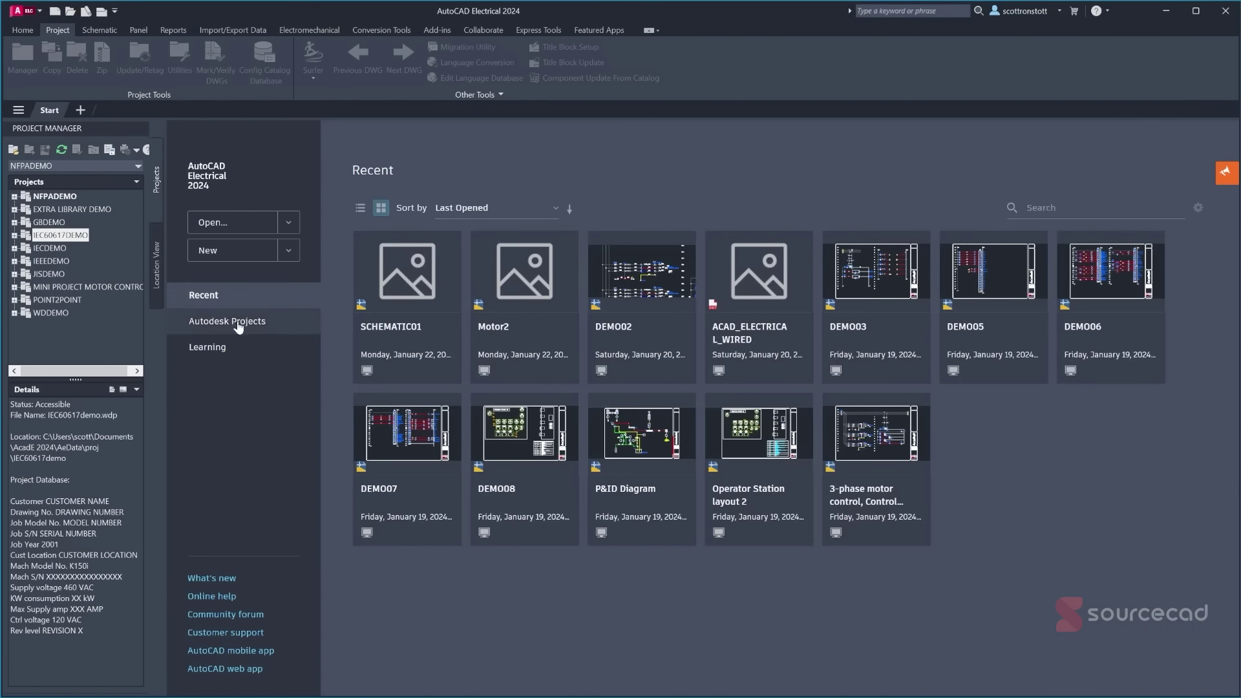
{"action": "left_click", "coordinate": [238, 326]}
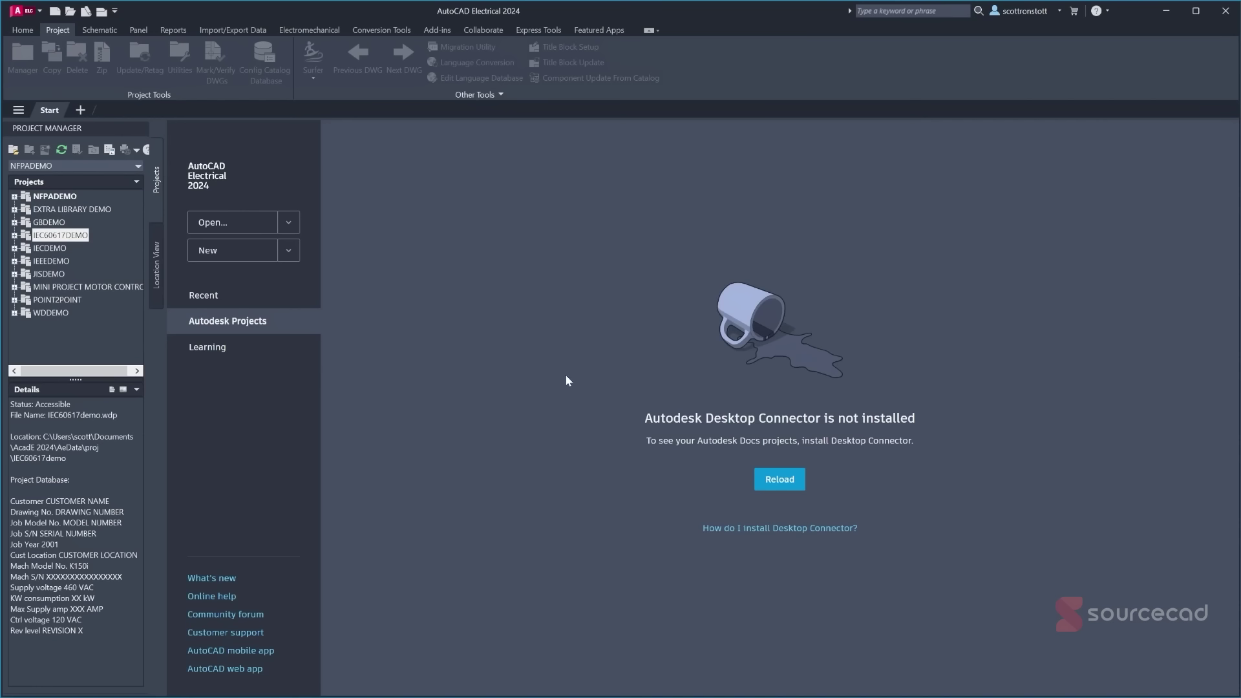
{"action": "left_click", "coordinate": [216, 353]}
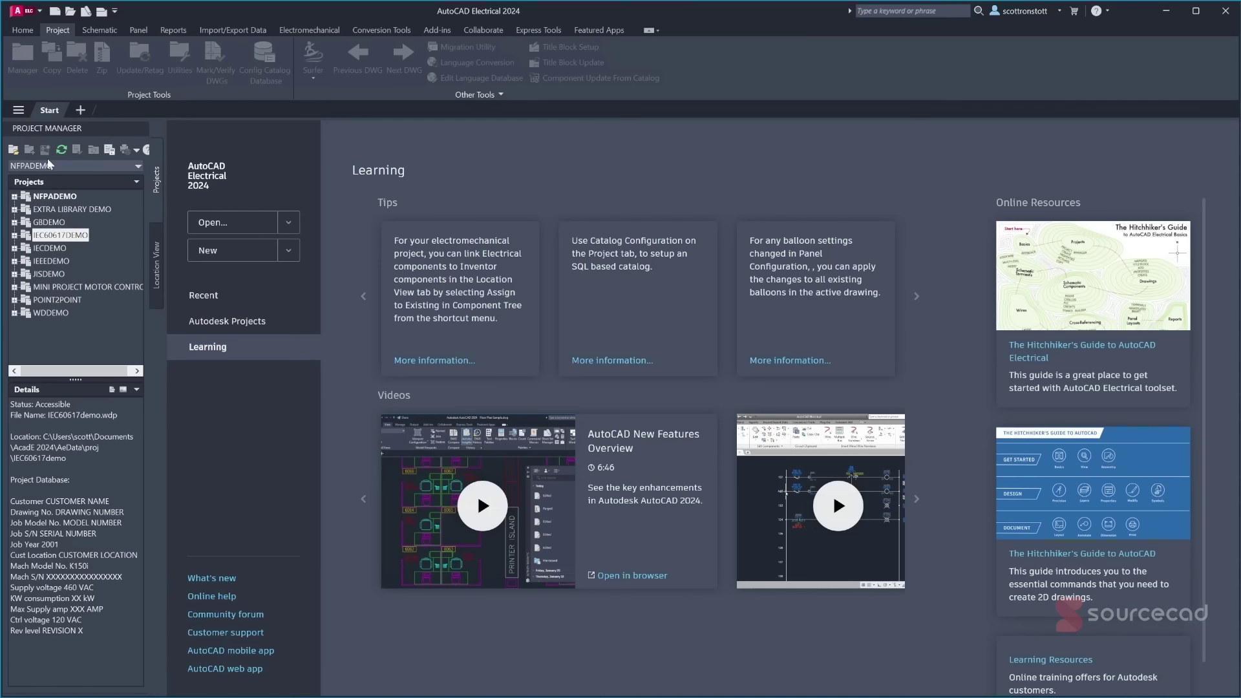
- Start a new blank drawing and begin a new project named Getting Started
{"action": "left_click", "coordinate": [208, 252]}
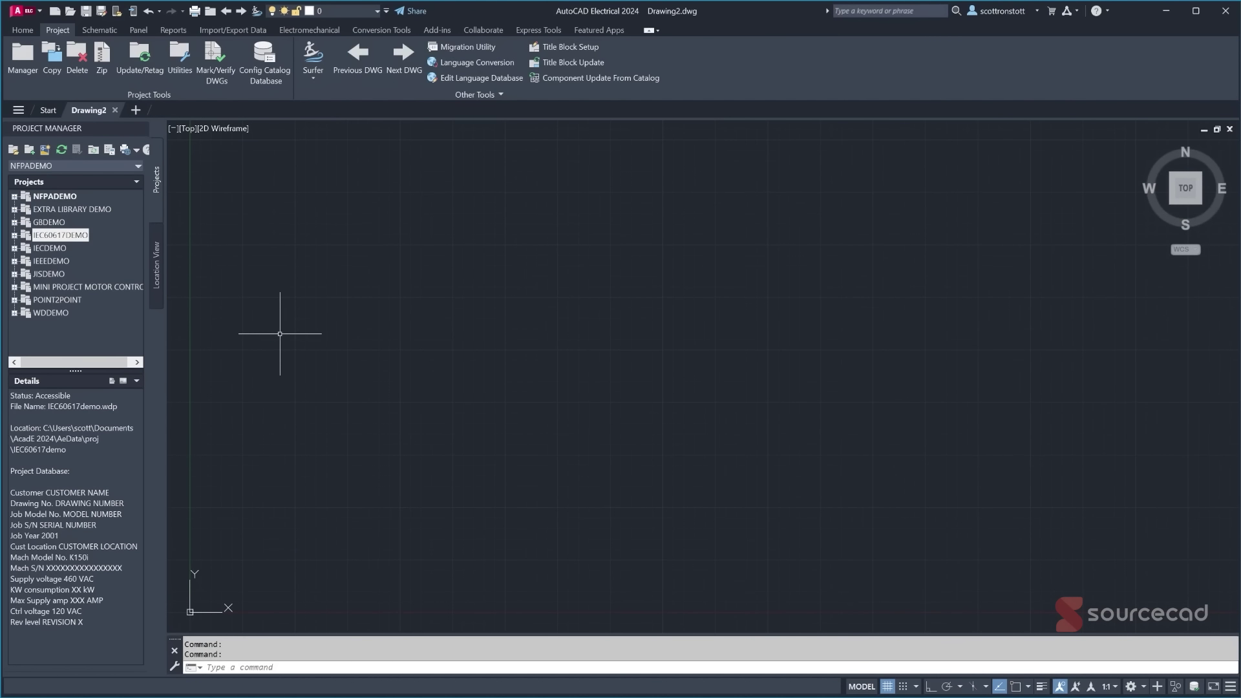
{"action": "left_click", "coordinate": [29, 152]}
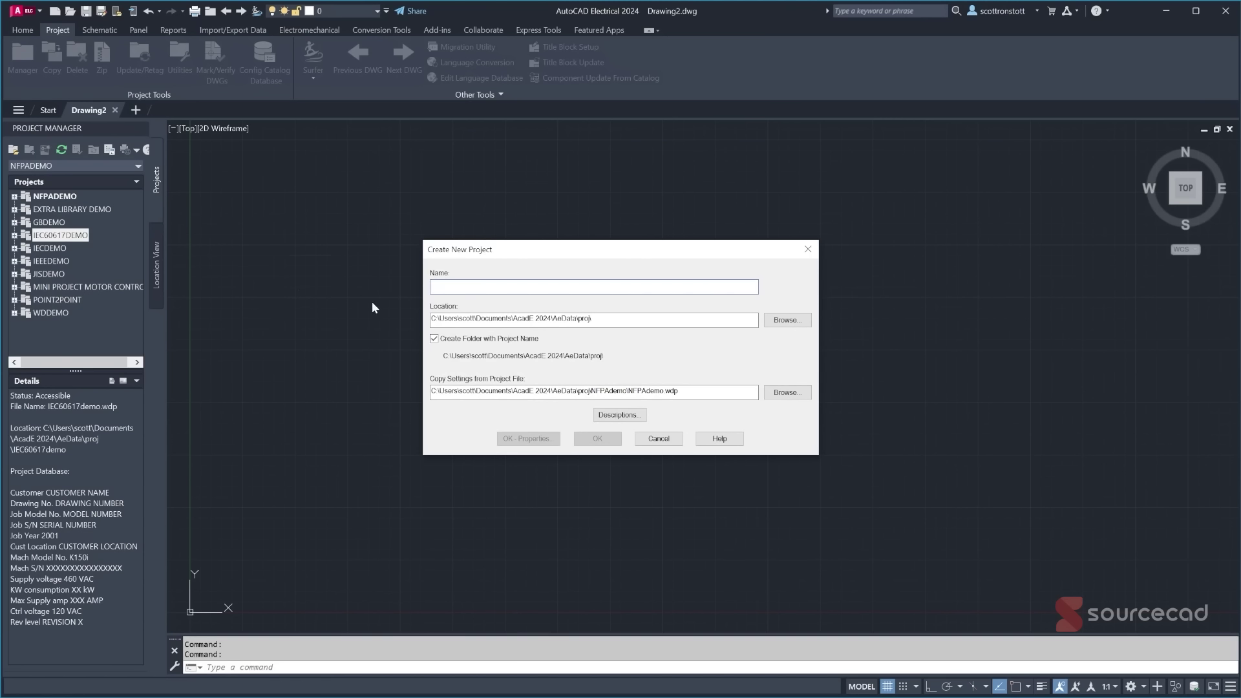
{"action": "type", "text": "G"}
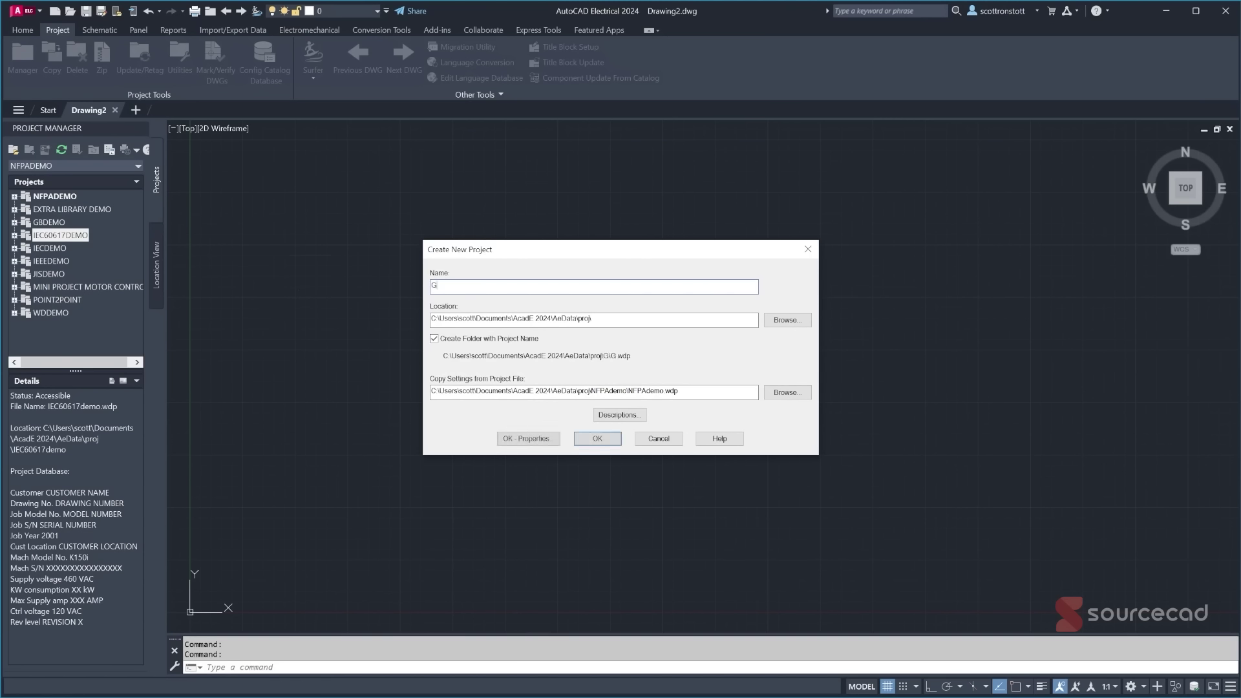
{"action": "type", "text": "etting Started"}
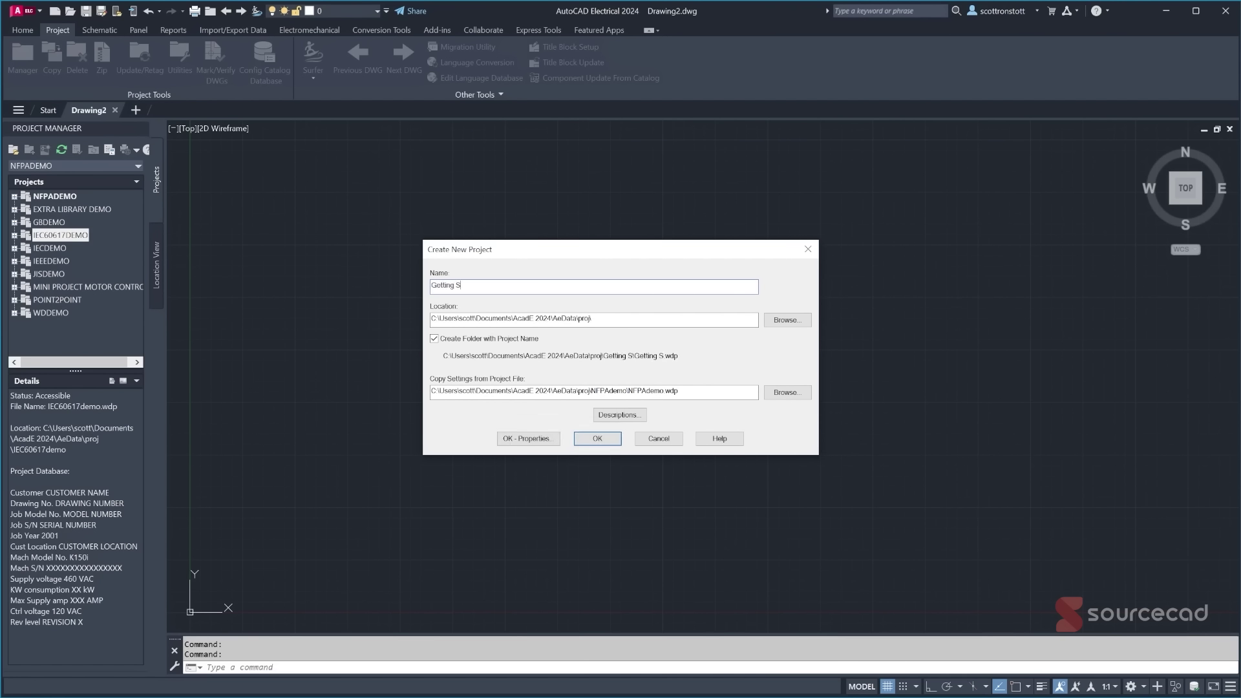
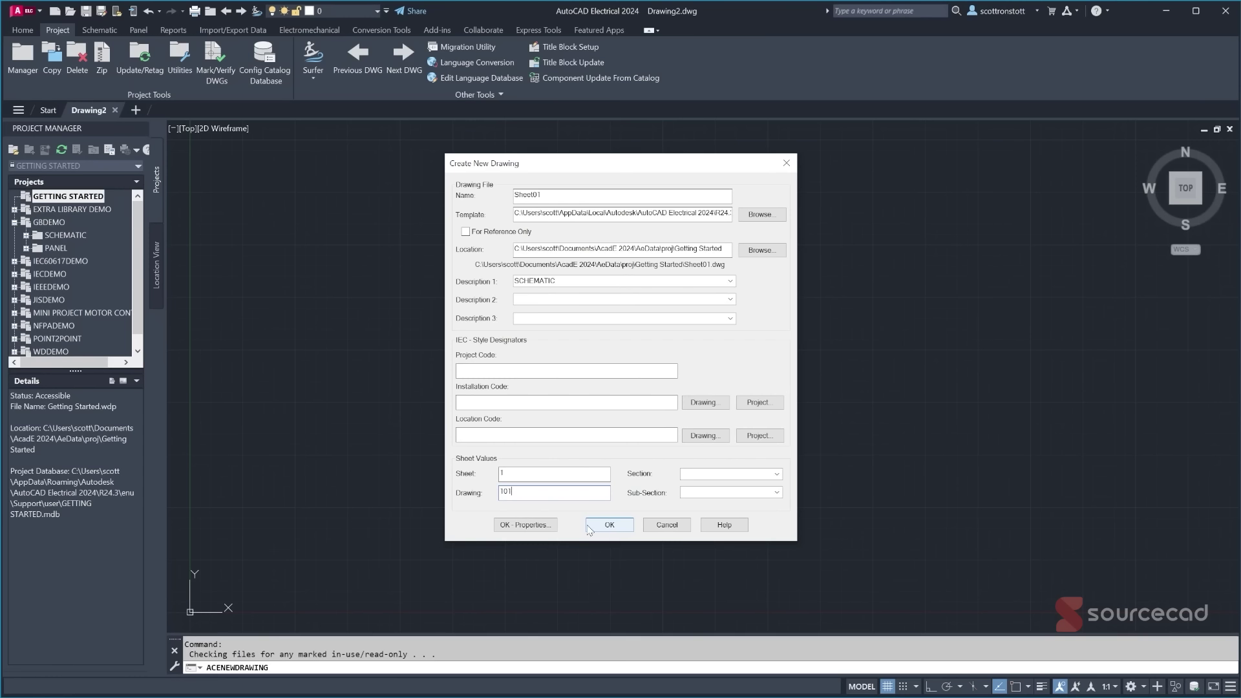
- Create the Sheet01 drawing with its properties open and review its component, wire number and cross-reference settings
{"action": "left_click", "coordinate": [534, 526]}
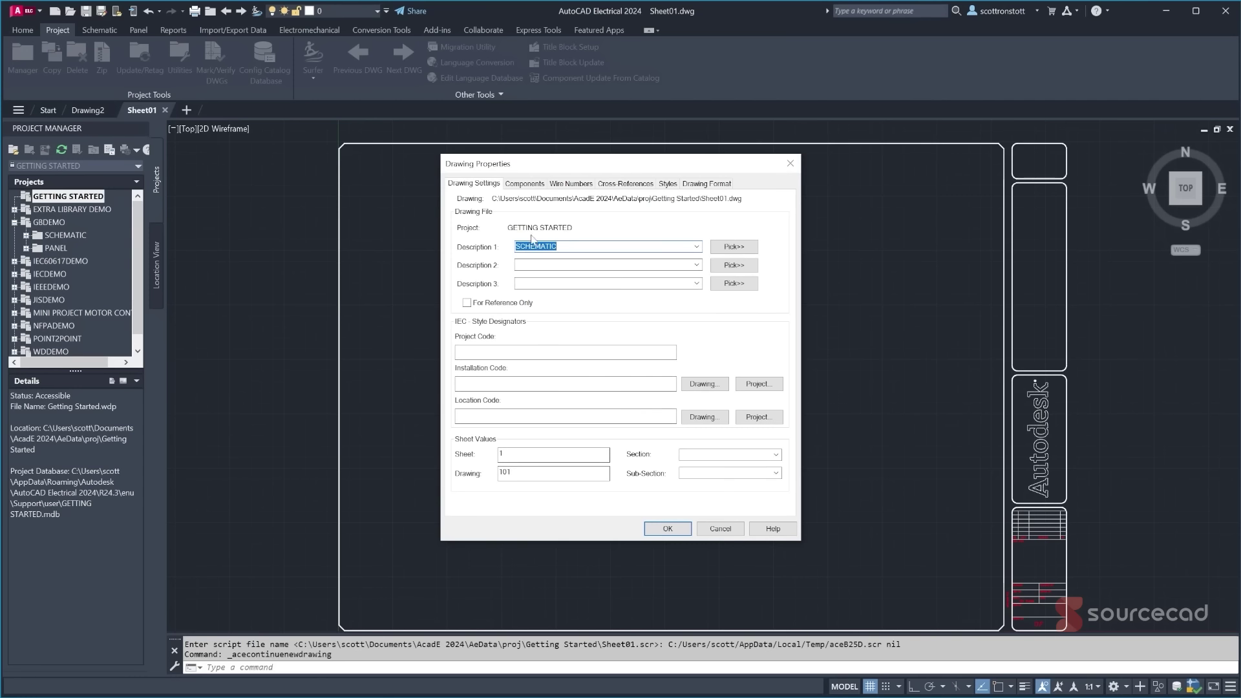
{"action": "left_click", "coordinate": [522, 185]}
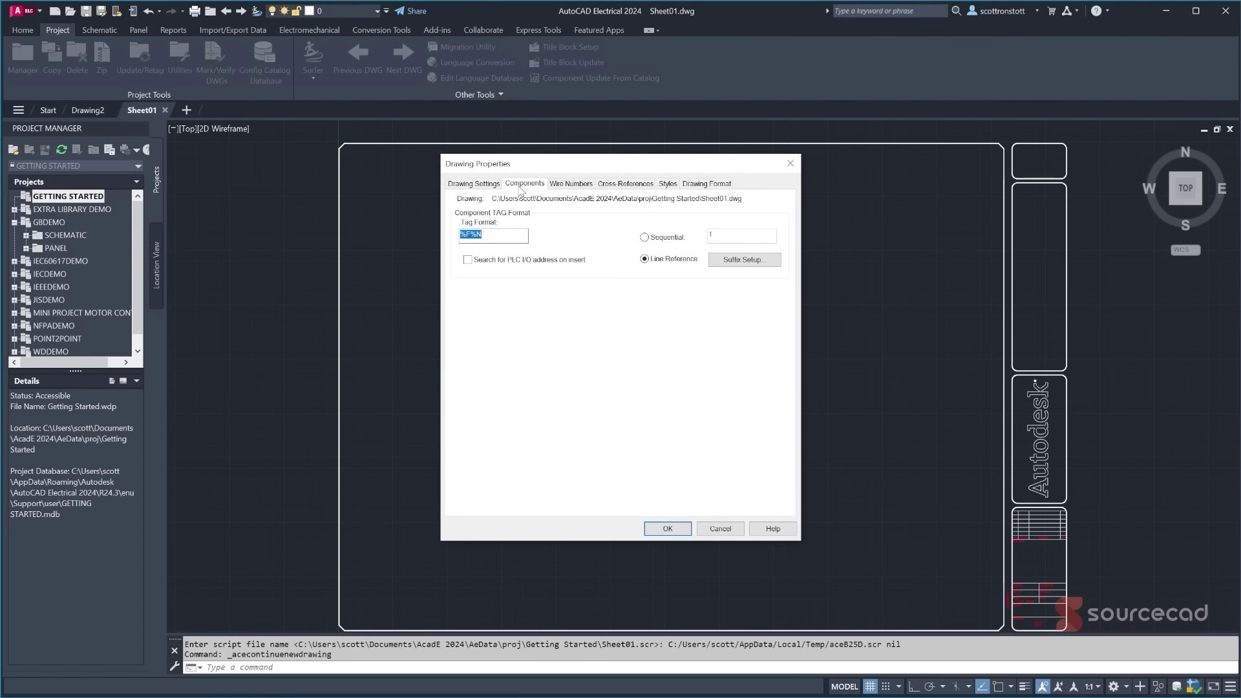
{"action": "left_click", "coordinate": [569, 185]}
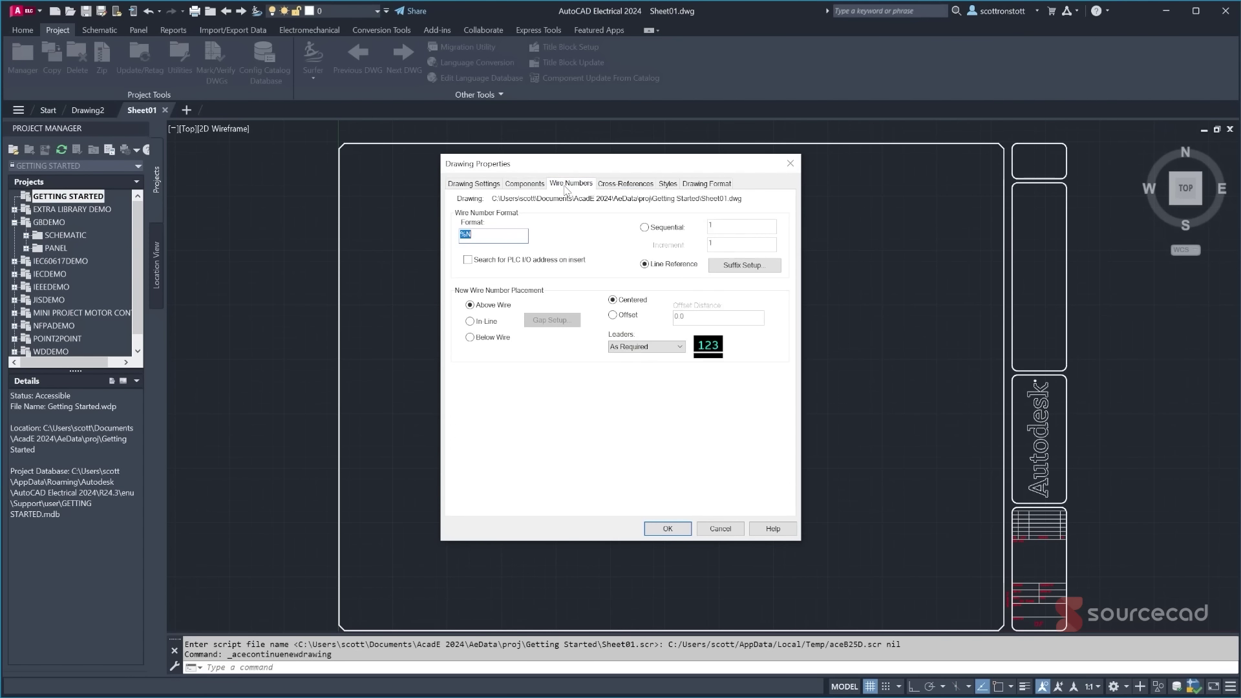
{"action": "left_click", "coordinate": [613, 185]}
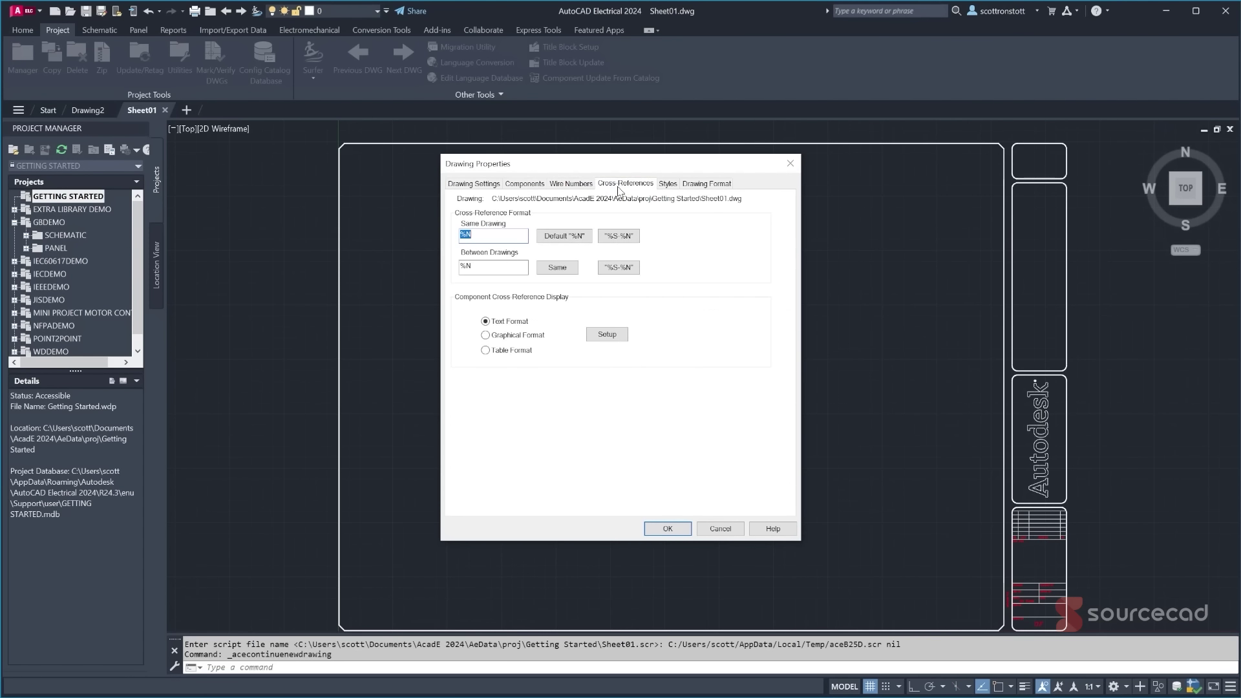
- Preview other arrow and PLC styles in the drawing properties and return both to style 1
{"action": "left_click", "coordinate": [666, 185]}
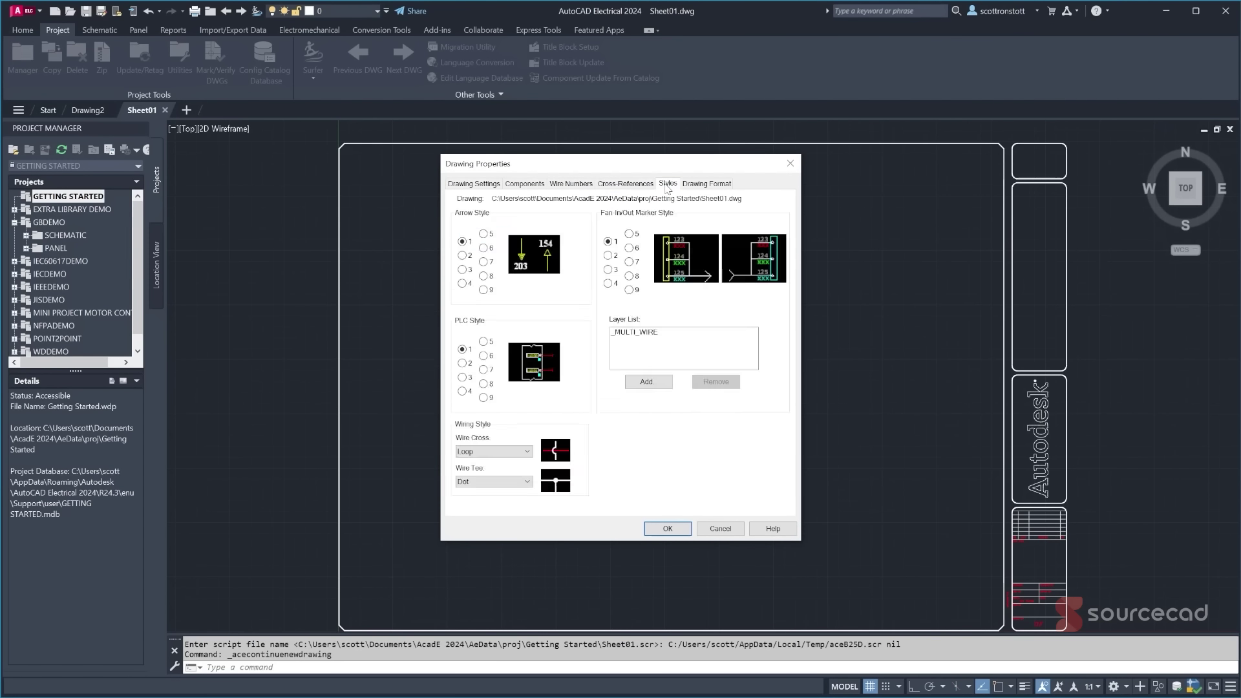
{"action": "left_click", "coordinate": [463, 256]}
{"action": "left_click", "coordinate": [463, 270]}
{"action": "left_click", "coordinate": [462, 241]}
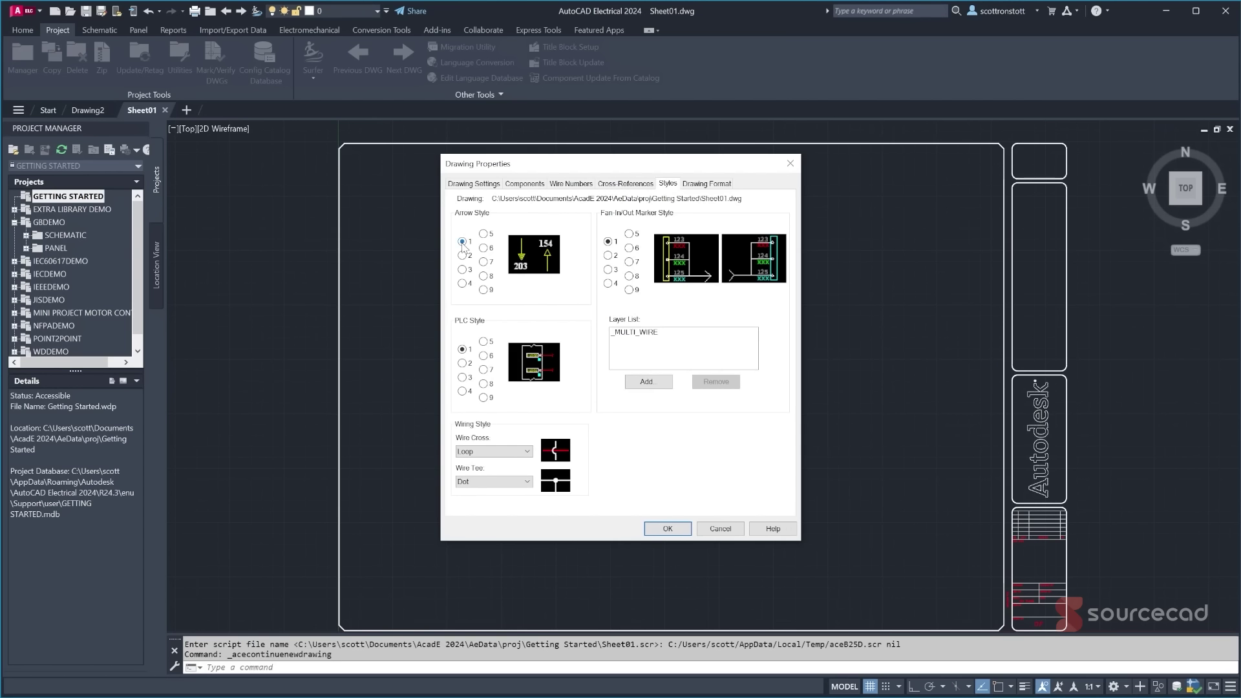
{"action": "left_click", "coordinate": [462, 363]}
{"action": "left_click", "coordinate": [462, 349]}
- Compare the ladder orientation and format referencing options, keep Vertical and Reference Numbers, and accept the drawing properties
{"action": "left_click", "coordinate": [706, 185]}
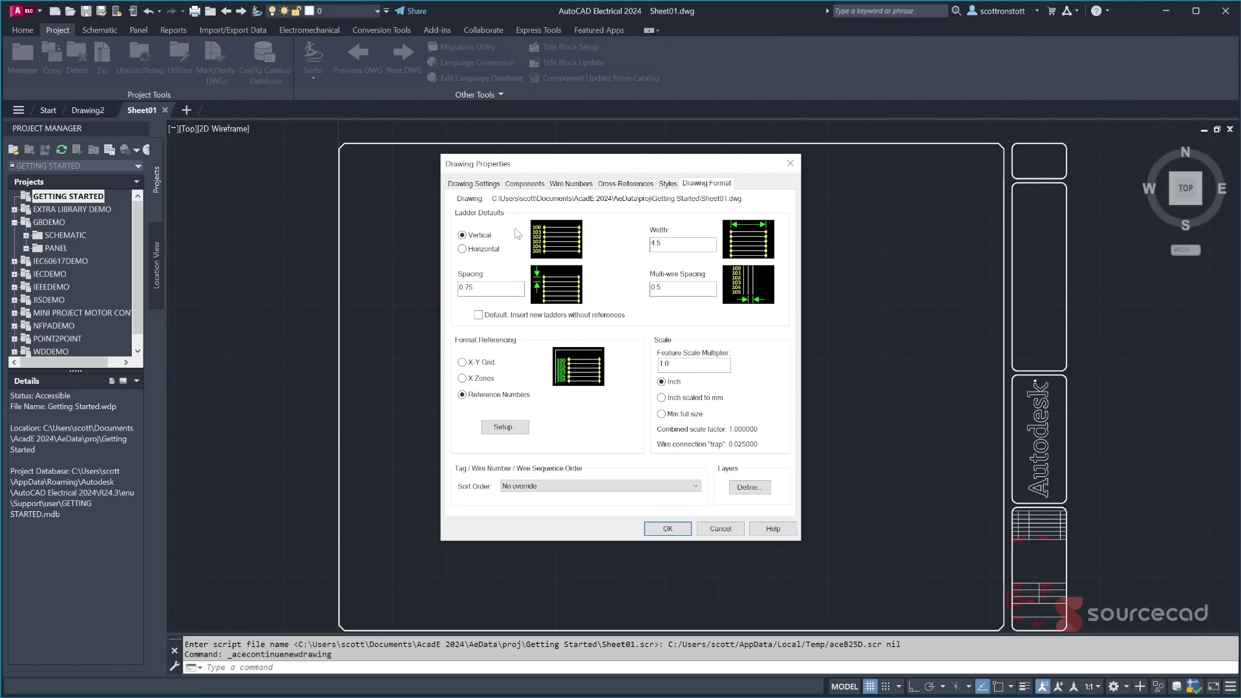
{"action": "left_click", "coordinate": [463, 249]}
{"action": "left_click", "coordinate": [462, 236]}
{"action": "left_click", "coordinate": [463, 379]}
{"action": "left_click", "coordinate": [463, 362]}
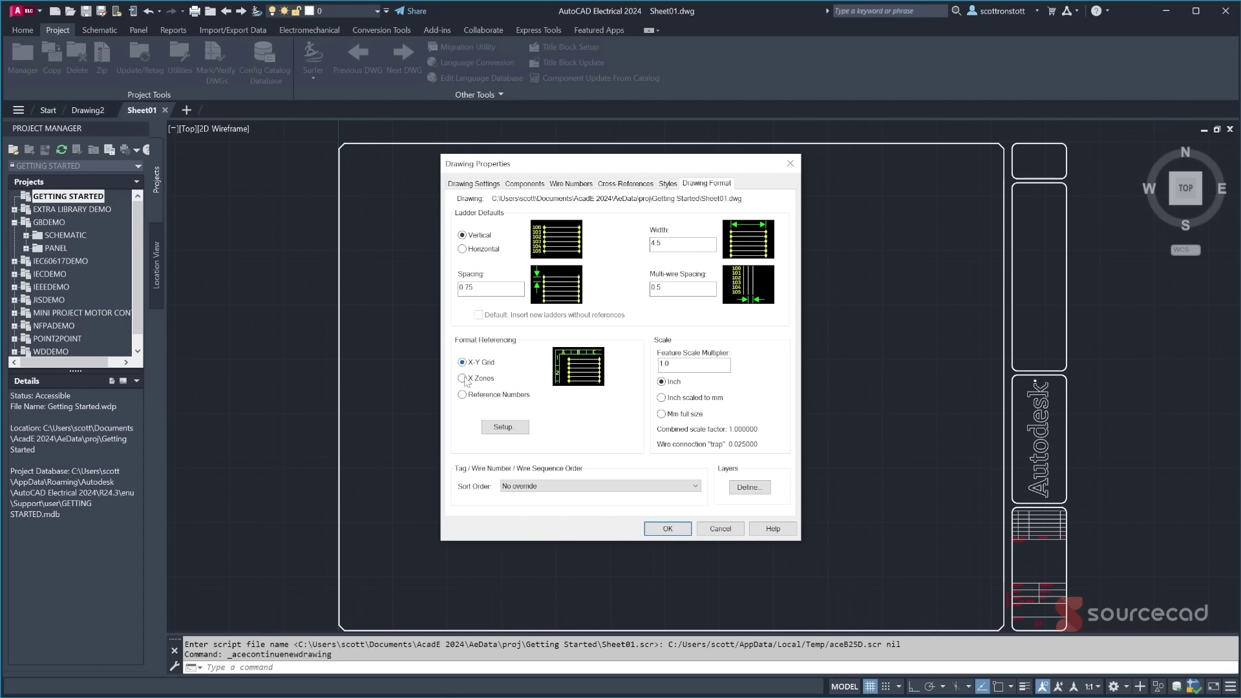
{"action": "left_click", "coordinate": [463, 396]}
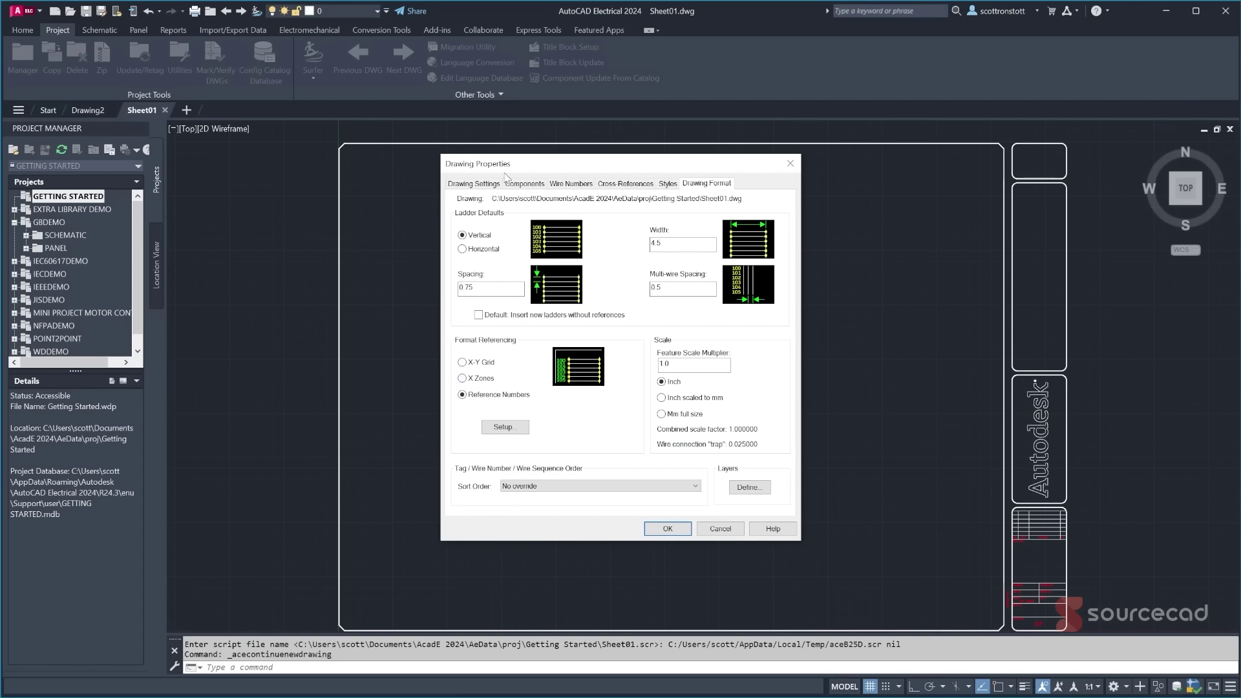
{"action": "left_click", "coordinate": [669, 528]}
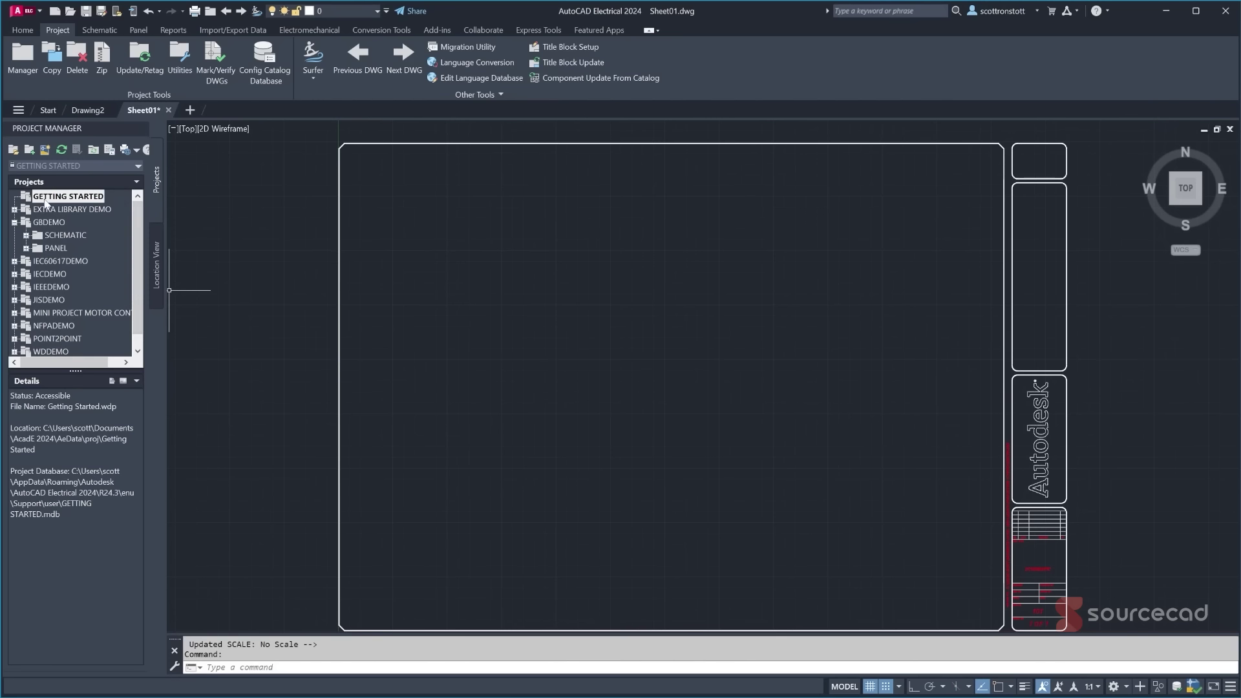
- Refresh the project list and inspect the description, drawing number and sheet number in the Sheet01 title block
{"action": "left_click", "coordinate": [61, 151]}
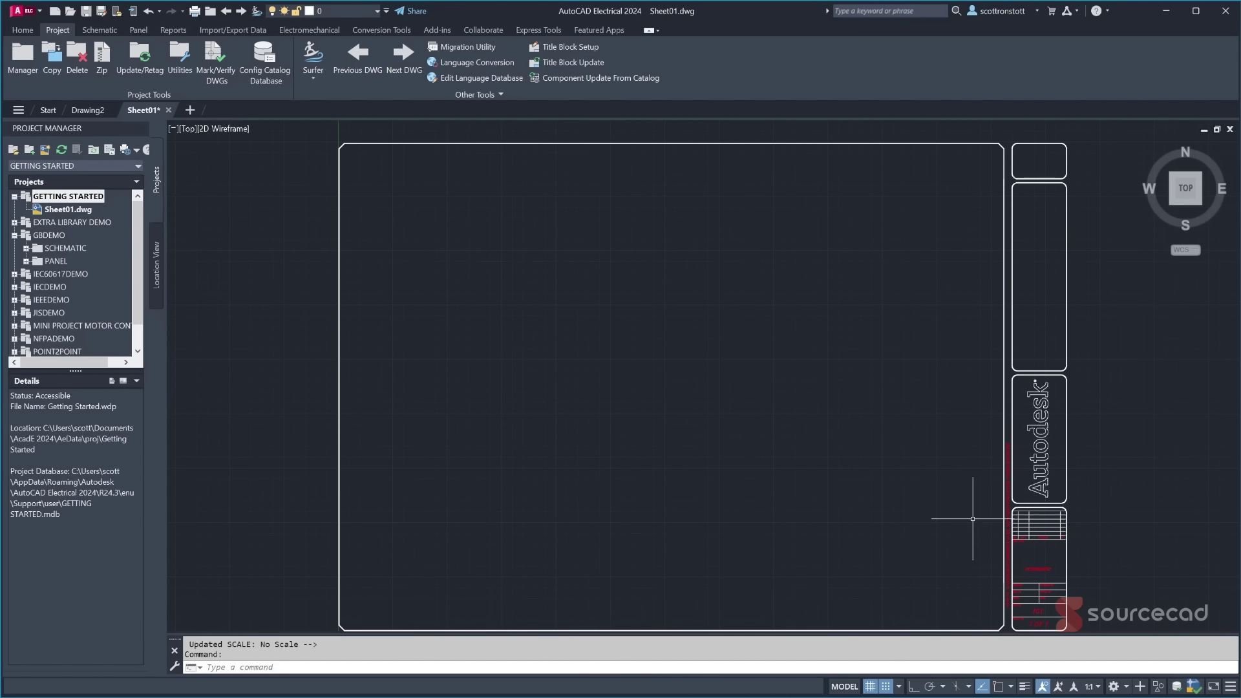
{"action": "scroll", "coordinate": [1028, 607], "scroll_direction": "up", "scroll_amount": 5}
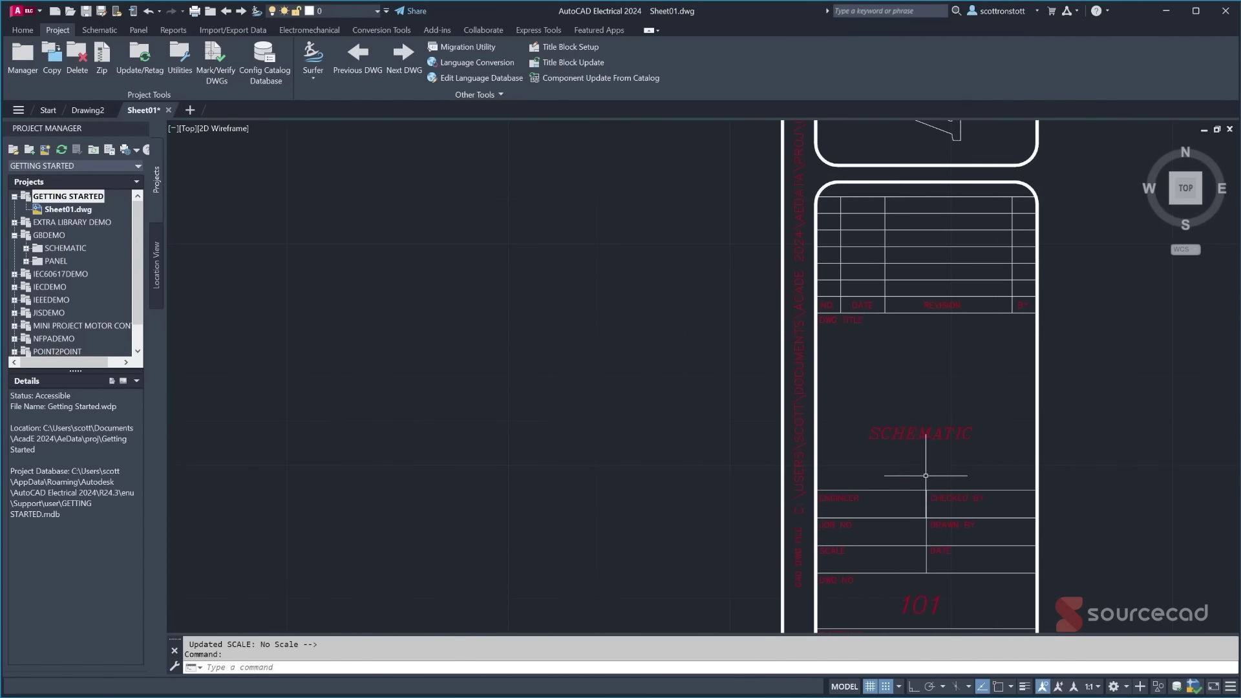
{"action": "scroll", "coordinate": [901, 477], "scroll_direction": "up", "scroll_amount": 2}
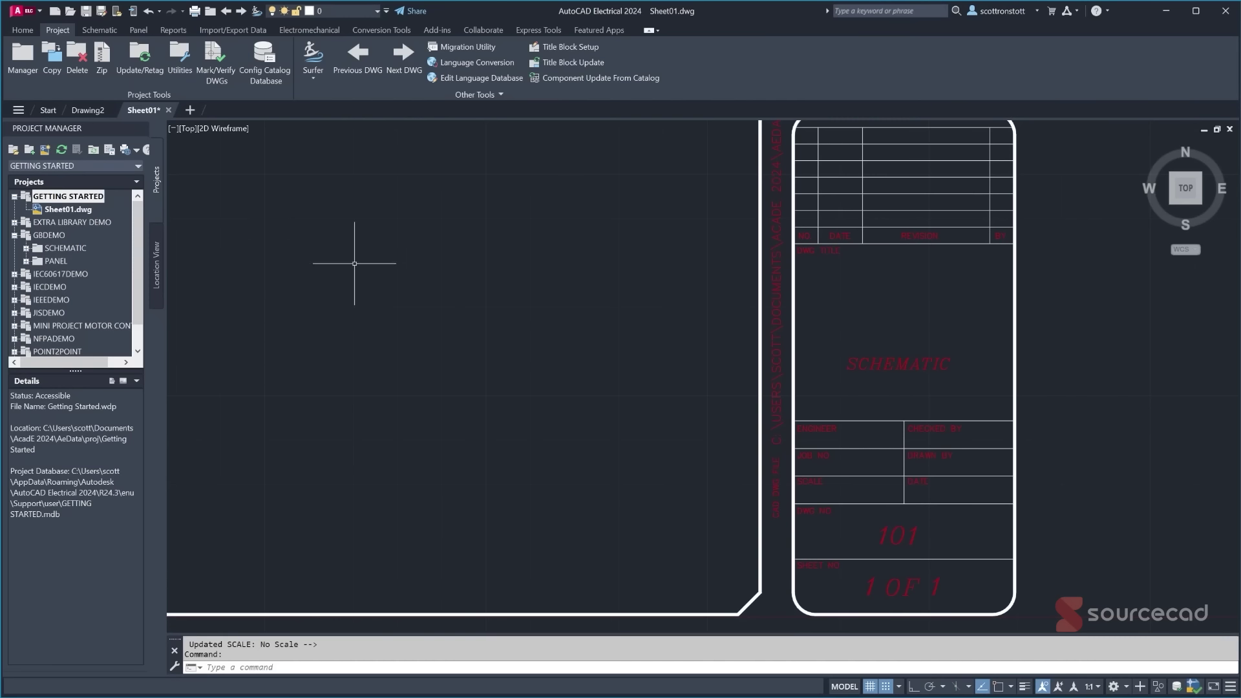
- Check the drawing properties of Sheet01.dwg from the project tree and close them
{"action": "left_click", "coordinate": [71, 211]}
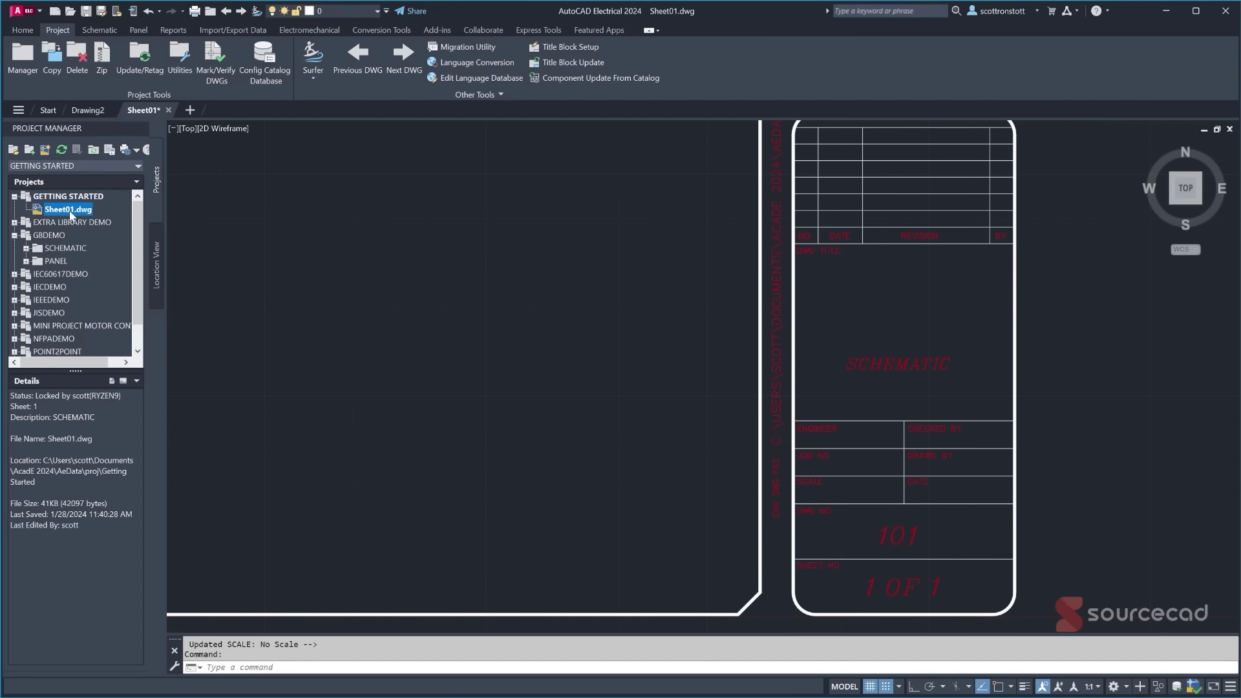
{"action": "right_click", "coordinate": [67, 214]}
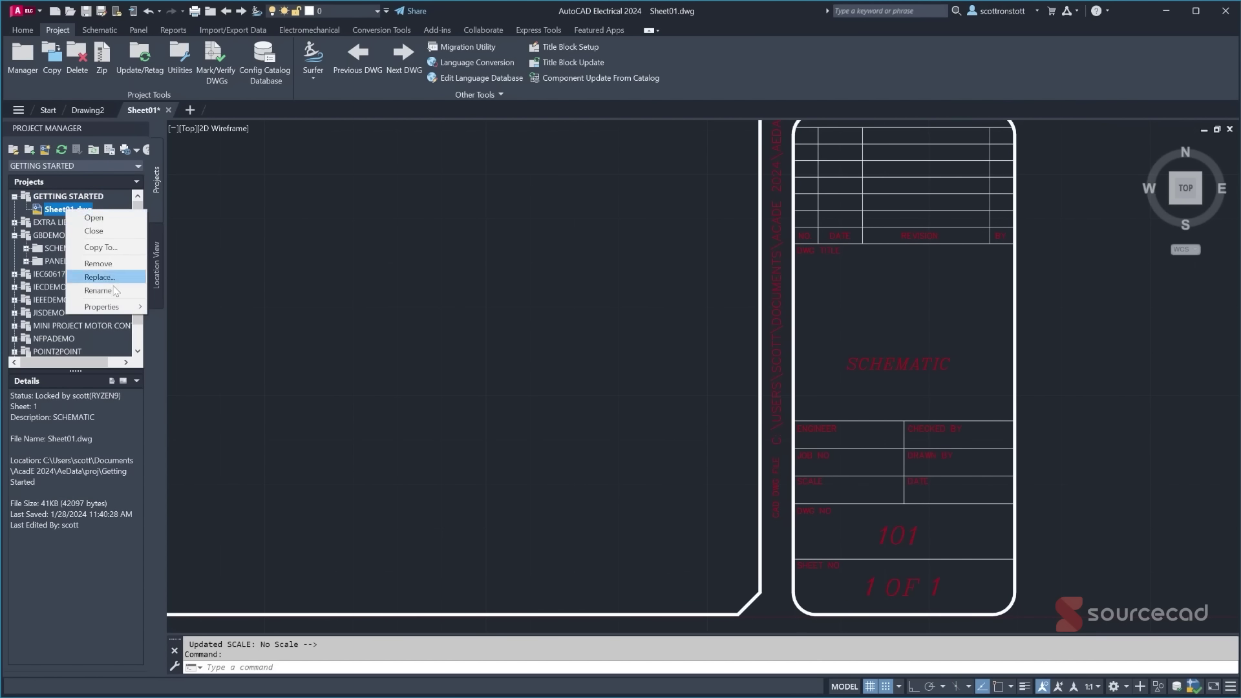
{"action": "mouse_move", "coordinate": [142, 310]}
{"action": "left_click", "coordinate": [189, 308]}
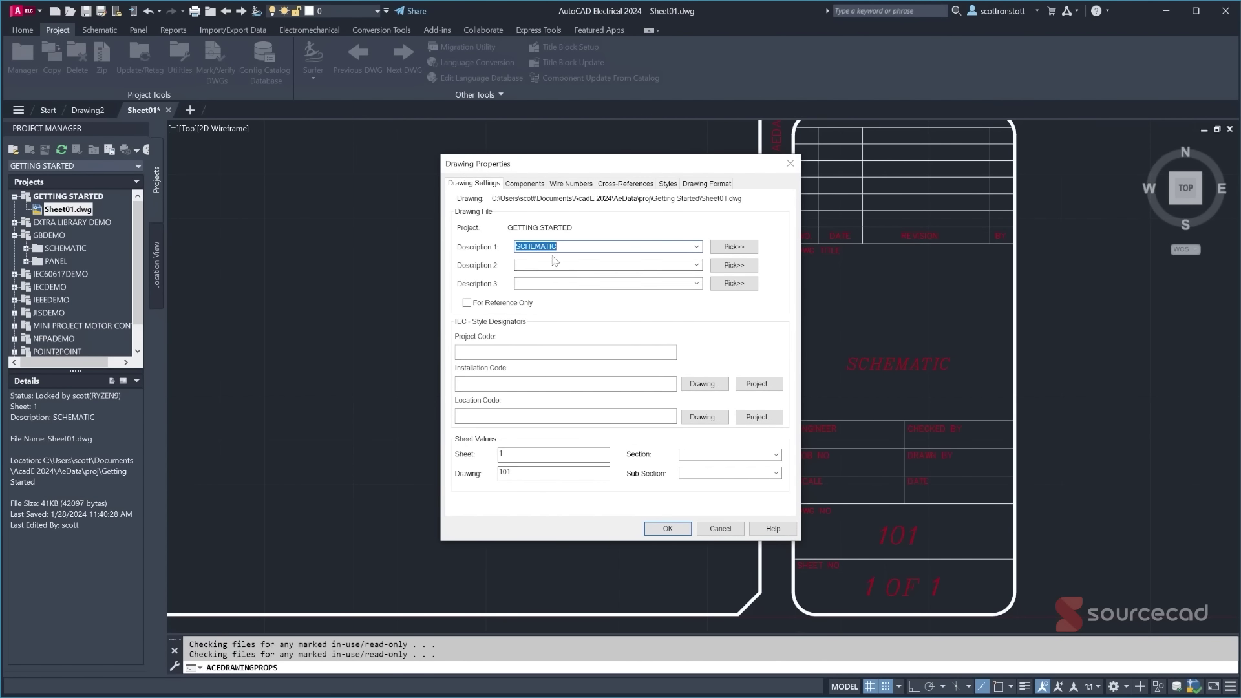
{"action": "left_click", "coordinate": [686, 530]}
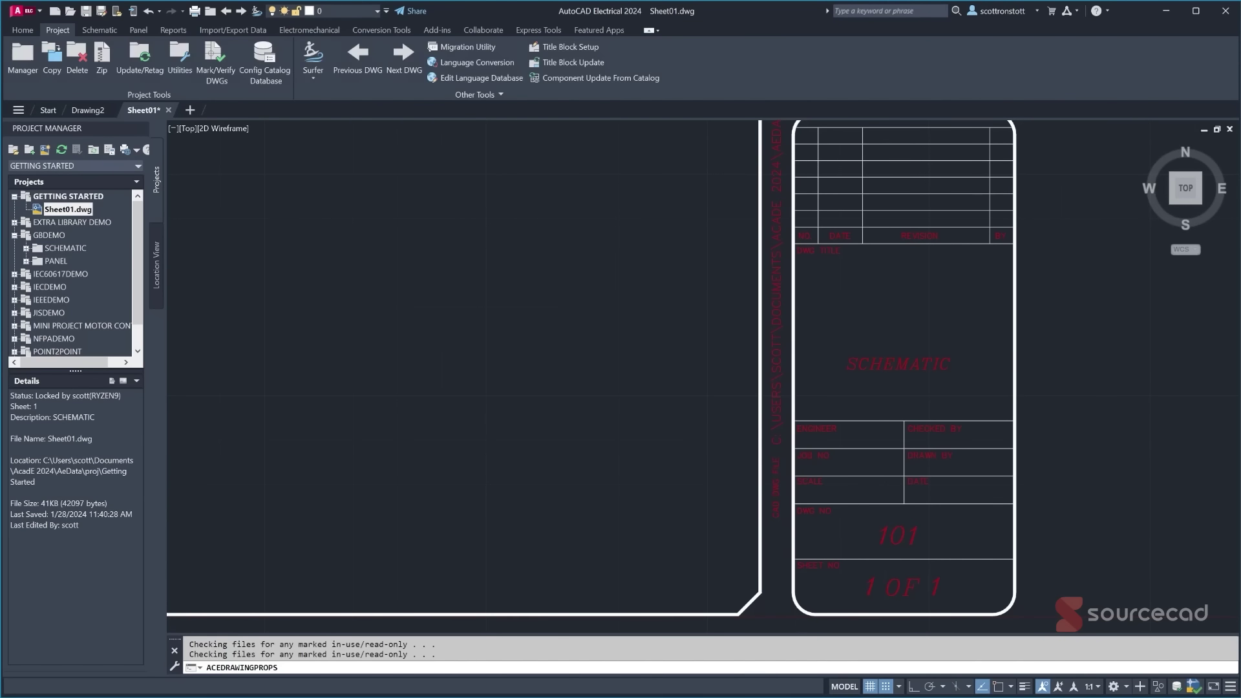
- Open the project properties of GETTING STARTED and examine the schematic library paths
{"action": "left_click", "coordinate": [72, 199]}
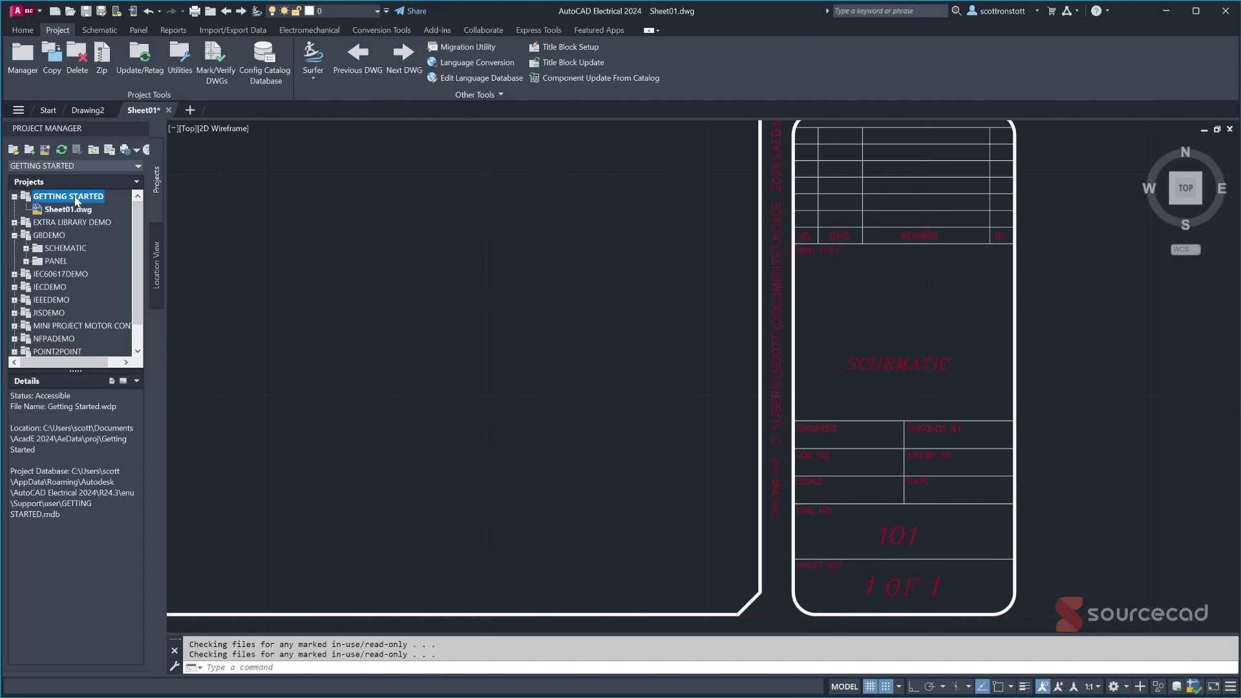
{"action": "right_click", "coordinate": [76, 201]}
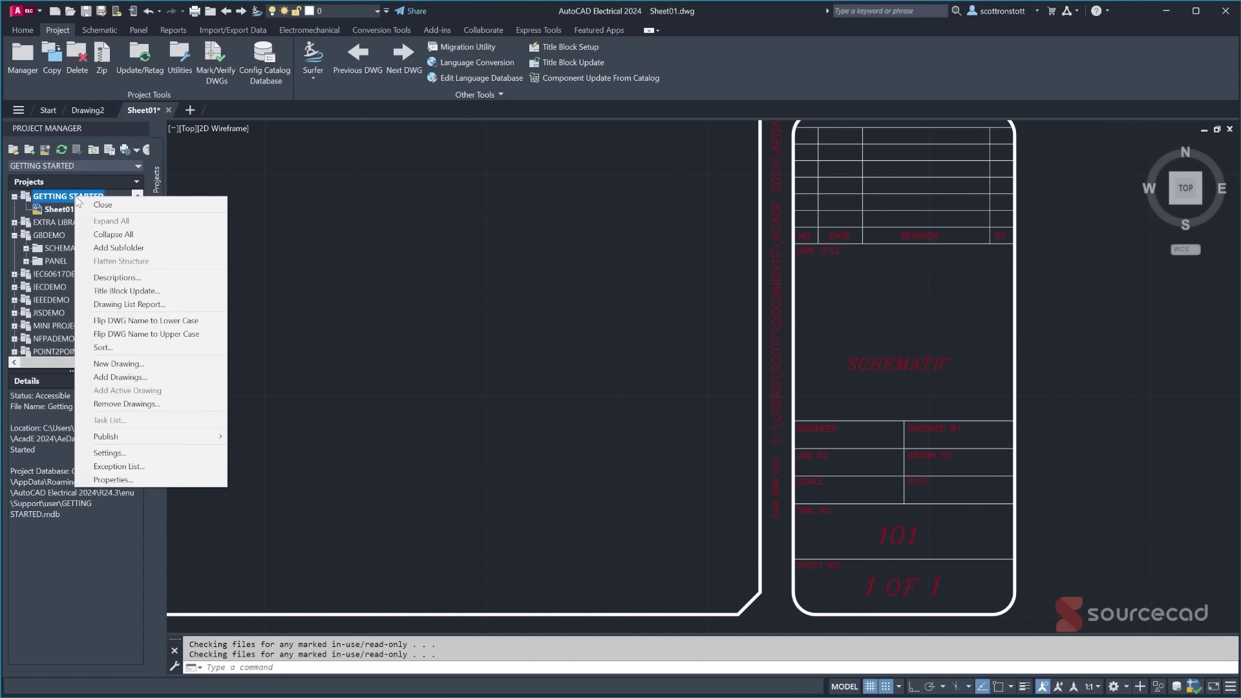
{"action": "left_click", "coordinate": [120, 482]}
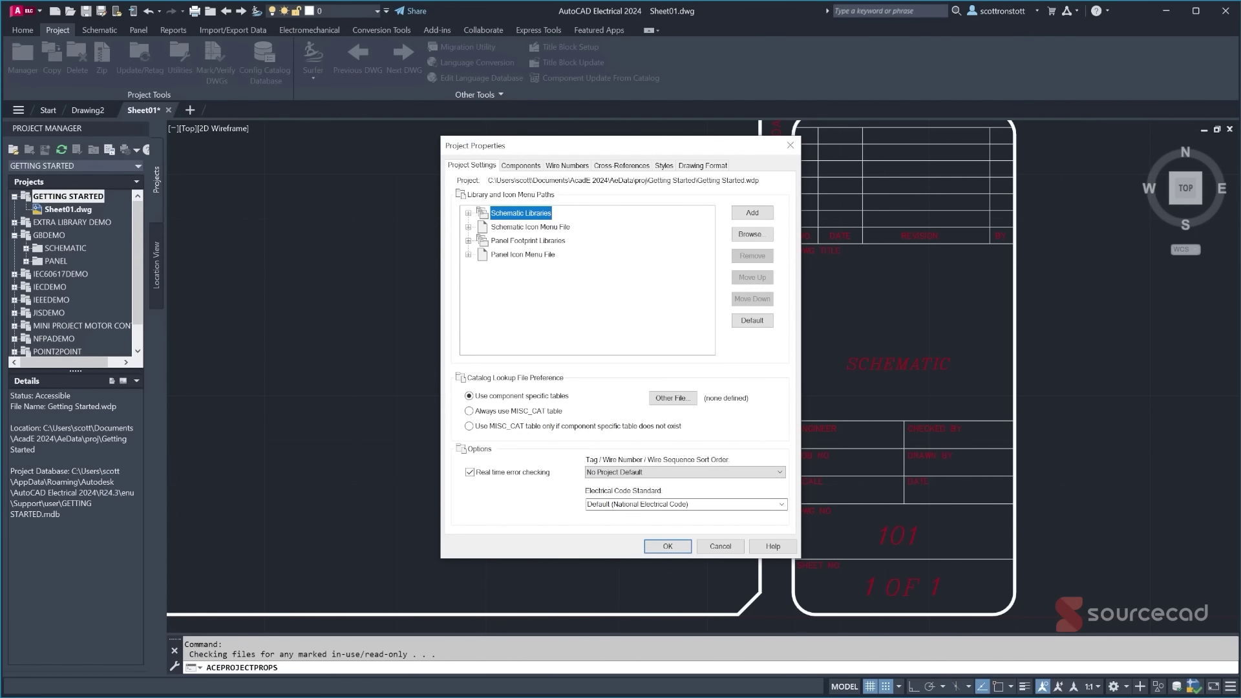
{"action": "left_click", "coordinate": [520, 166]}
{"action": "left_click", "coordinate": [484, 167]}
{"action": "left_click", "coordinate": [468, 213]}
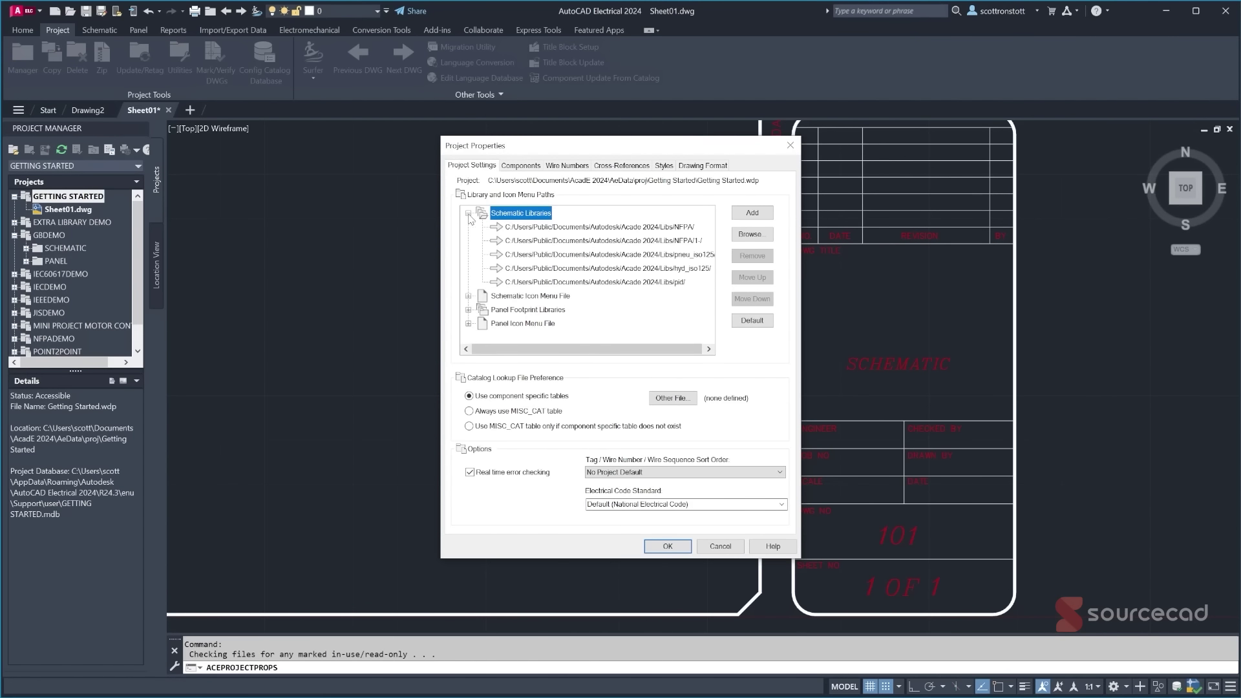
- Review the project's component, wire number, cross-reference, style and drawing format settings, and close the project properties
{"action": "left_click", "coordinate": [522, 166]}
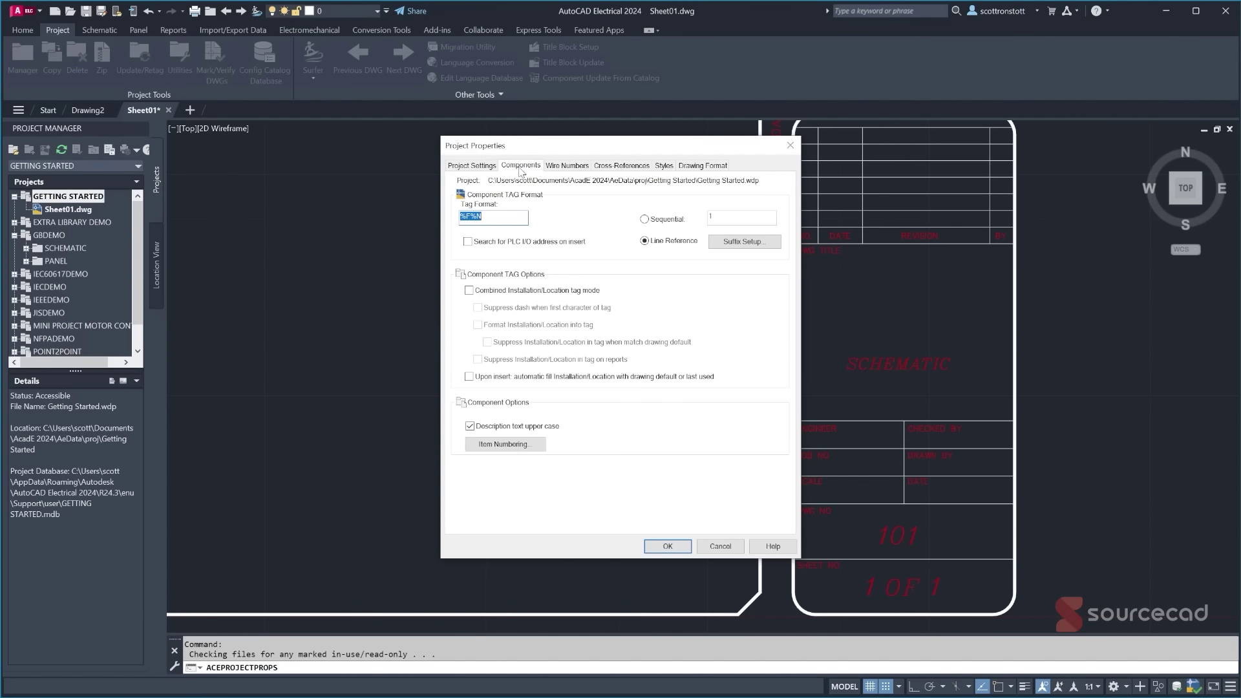
{"action": "left_click", "coordinate": [564, 166]}
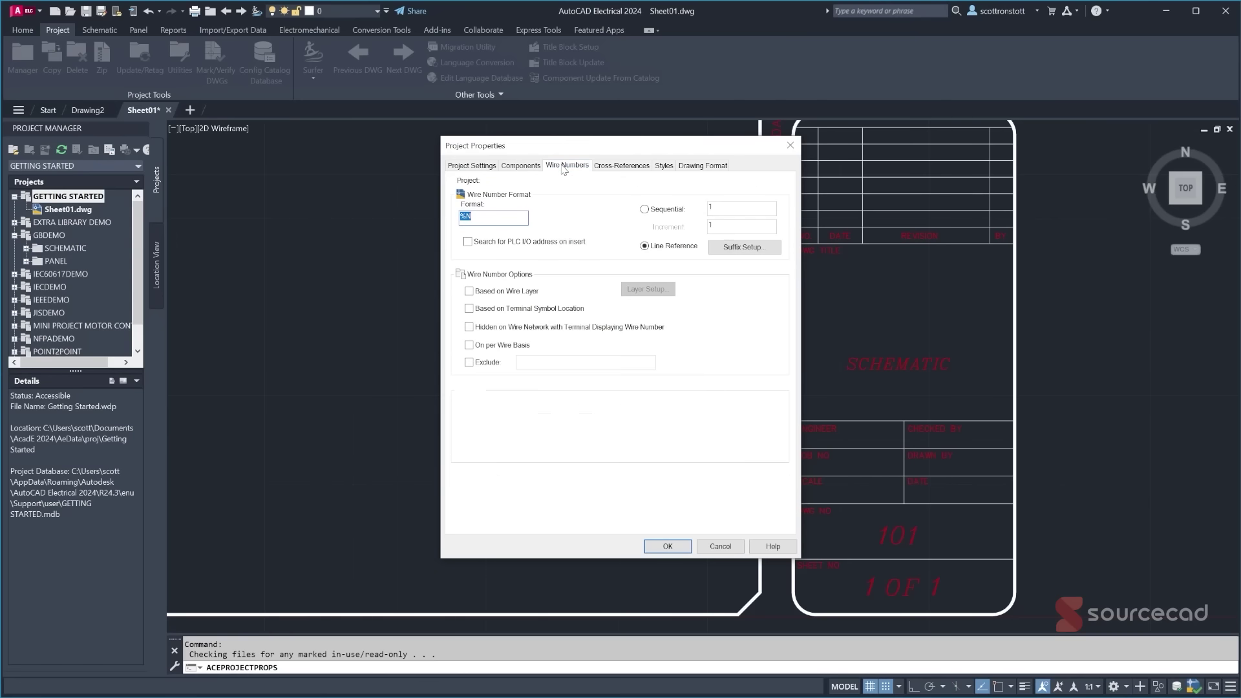
{"action": "left_click", "coordinate": [616, 167]}
{"action": "left_click", "coordinate": [664, 168]}
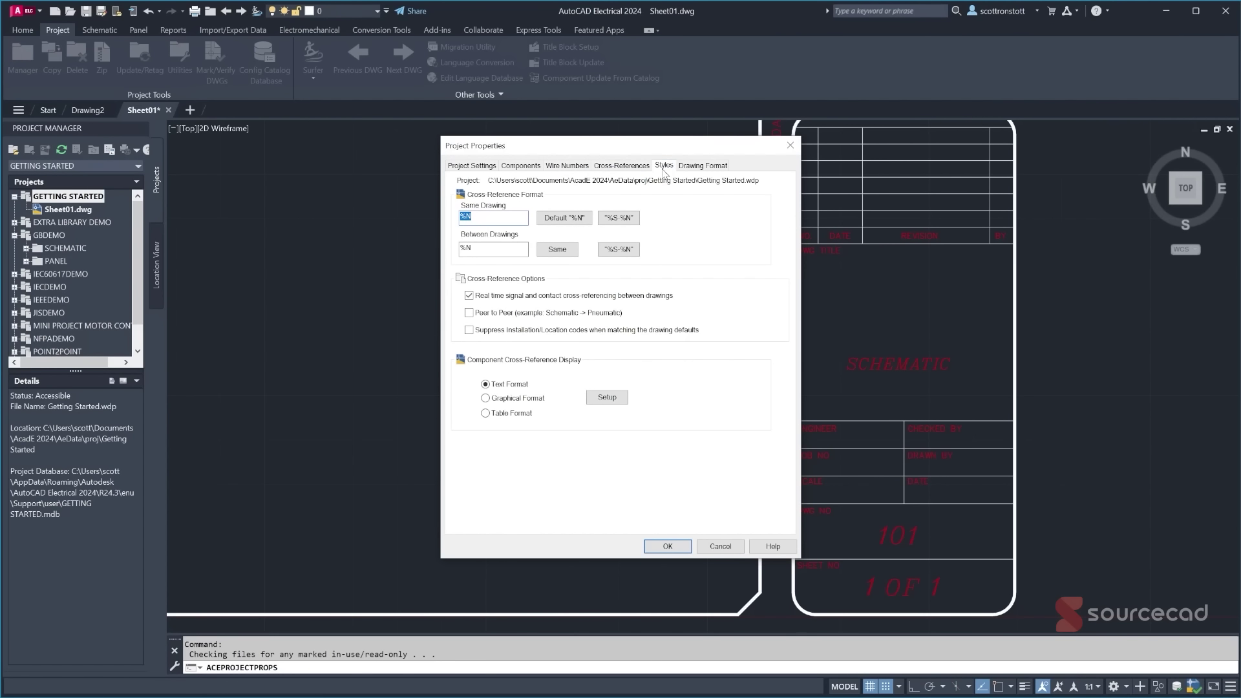
{"action": "left_click", "coordinate": [698, 170]}
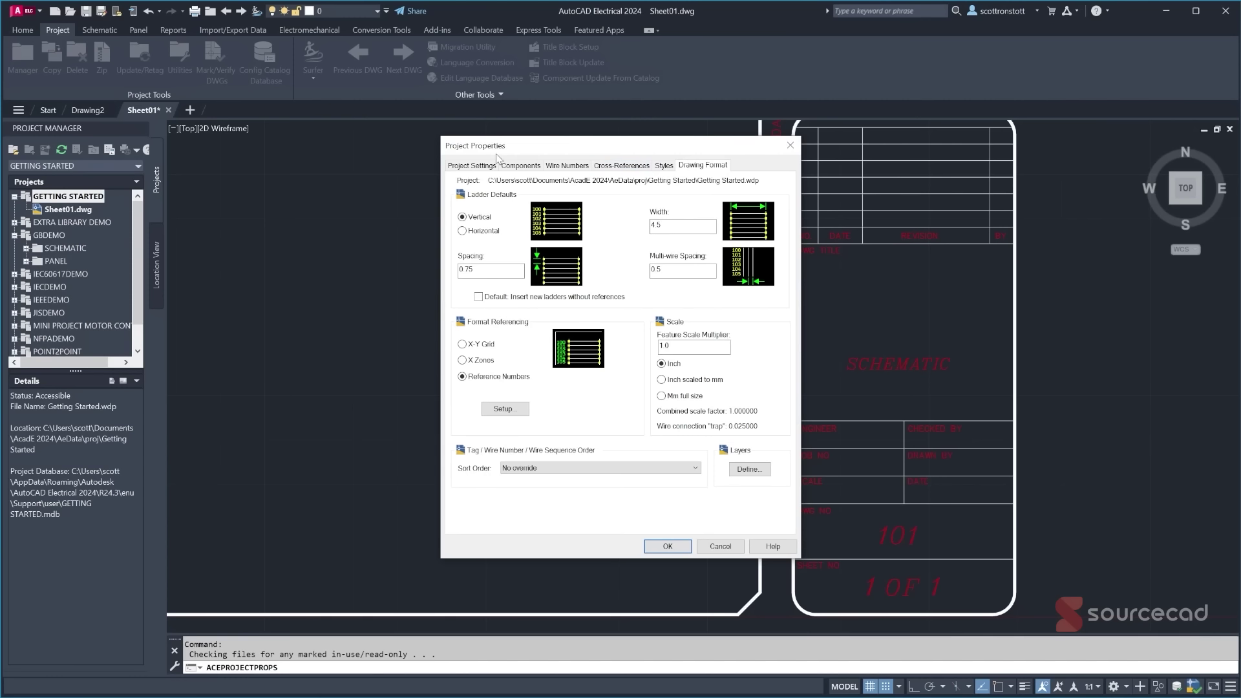
{"action": "left_click", "coordinate": [668, 546]}
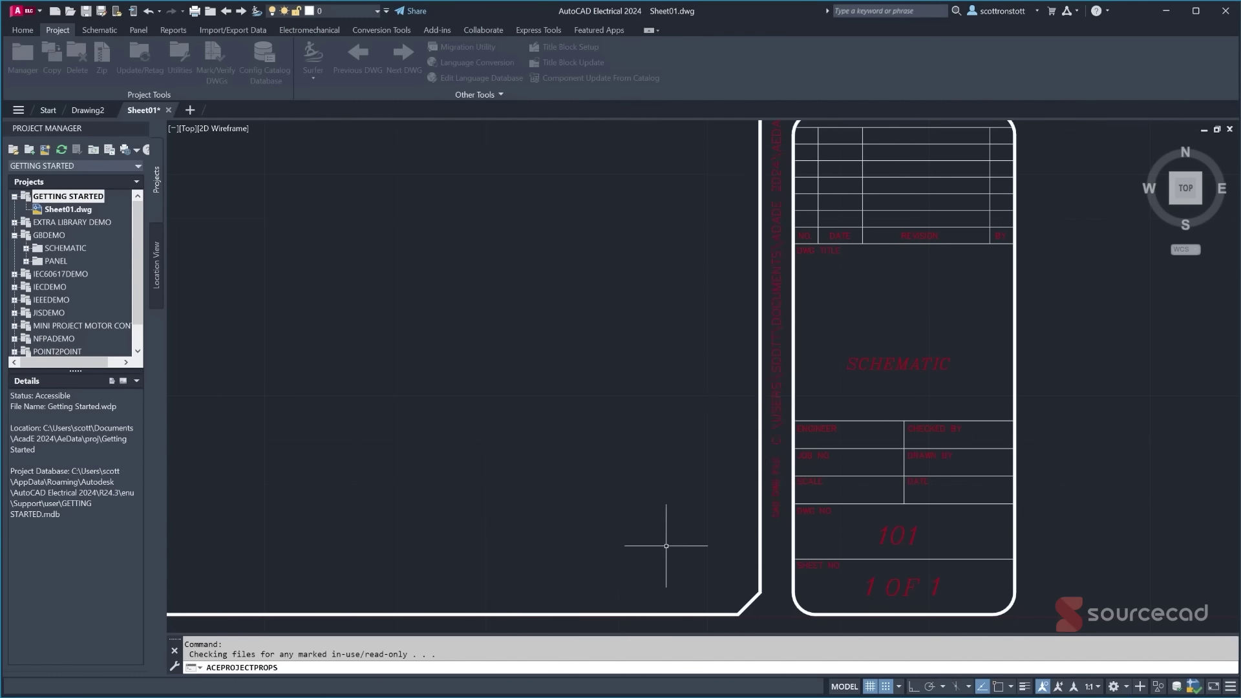
{"action": "left_click", "coordinate": [65, 210]}
{"action": "right_click", "coordinate": [64, 210]}
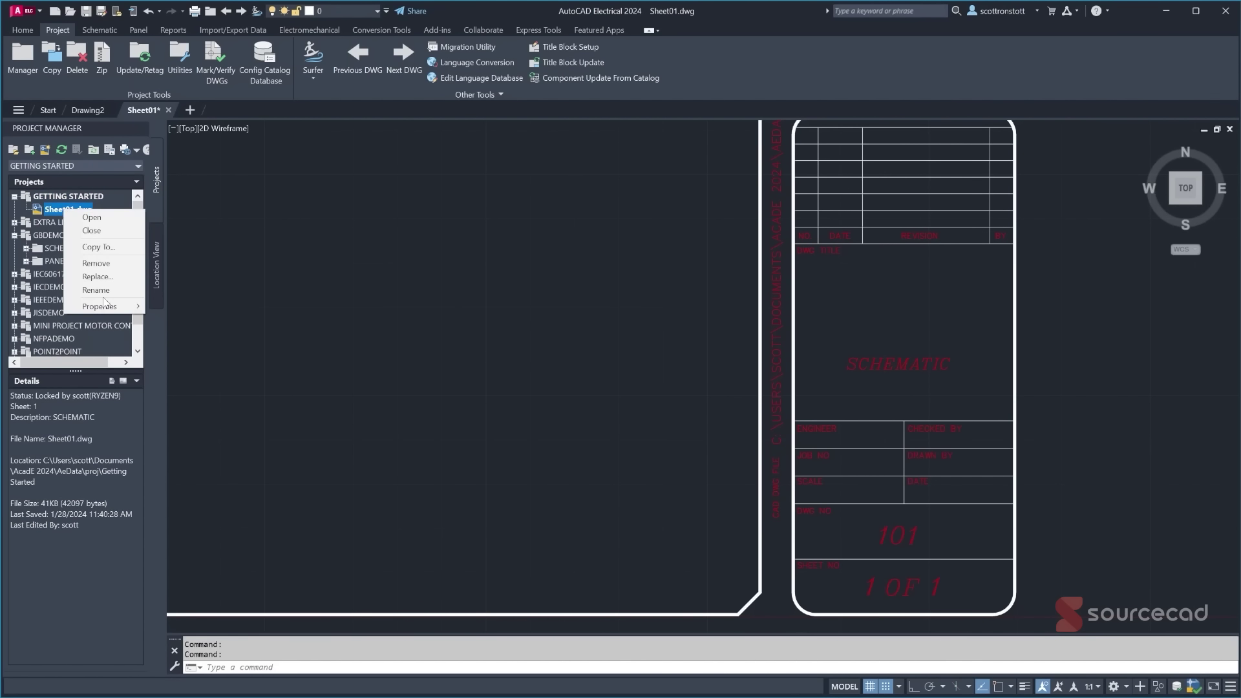
{"action": "mouse_move", "coordinate": [103, 308]}
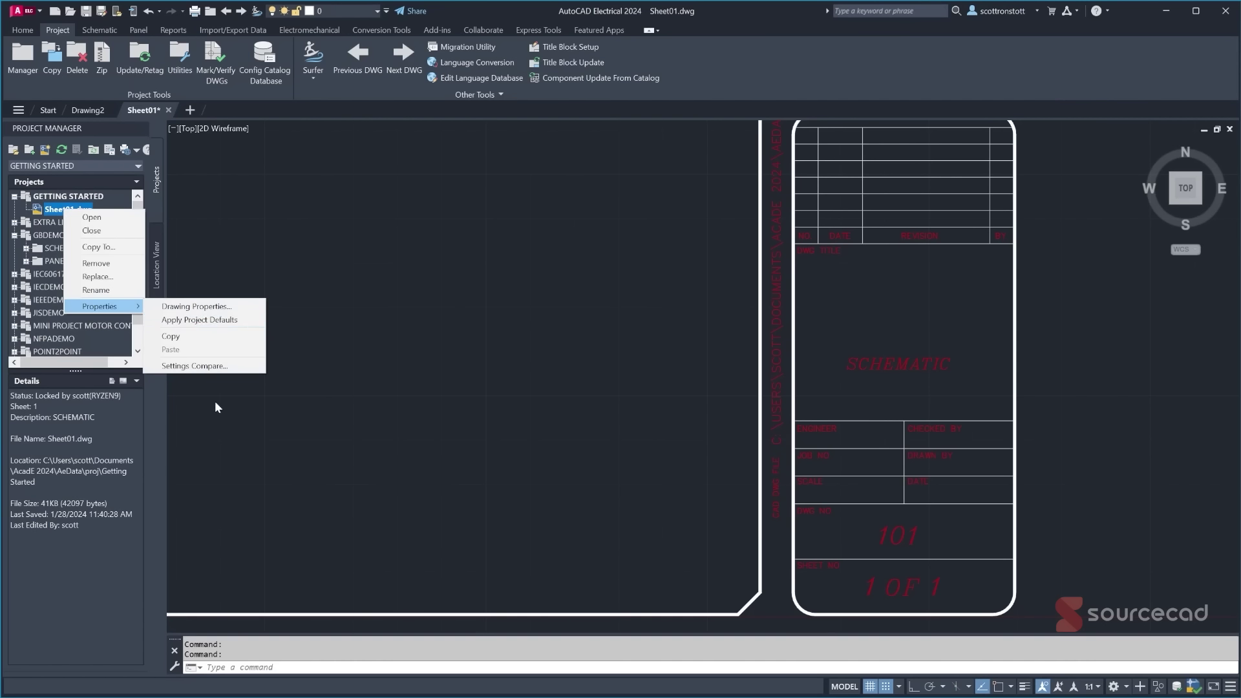
{"action": "left_click", "coordinate": [372, 246]}
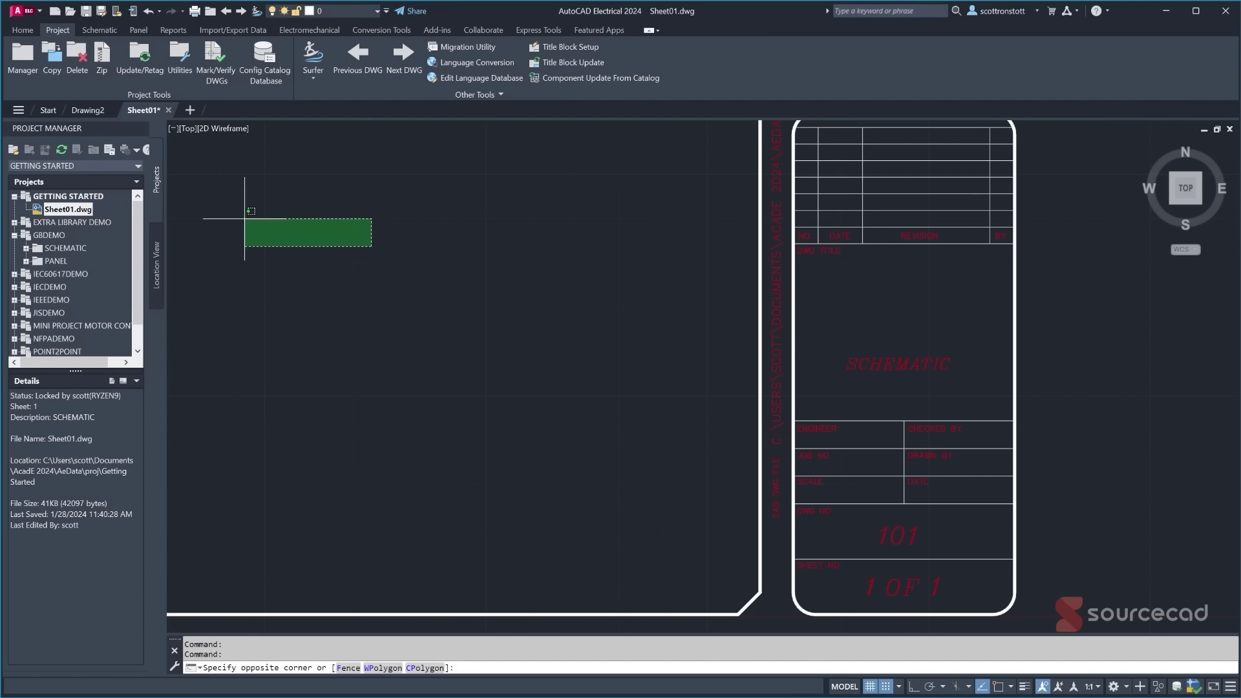
{"action": "left_click", "coordinate": [291, 208]}
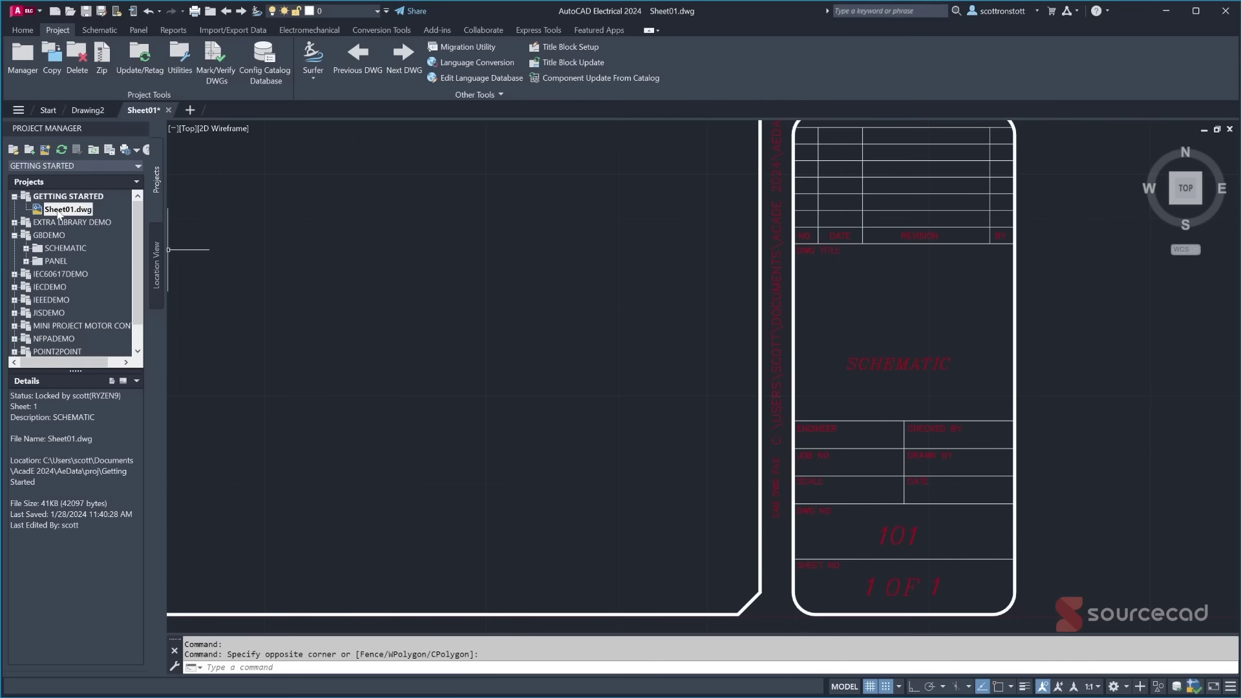
- Fill in the GETTING STARTED project description with DEMO on line 1 and PROJECT on line 2
{"action": "right_click", "coordinate": [44, 196]}
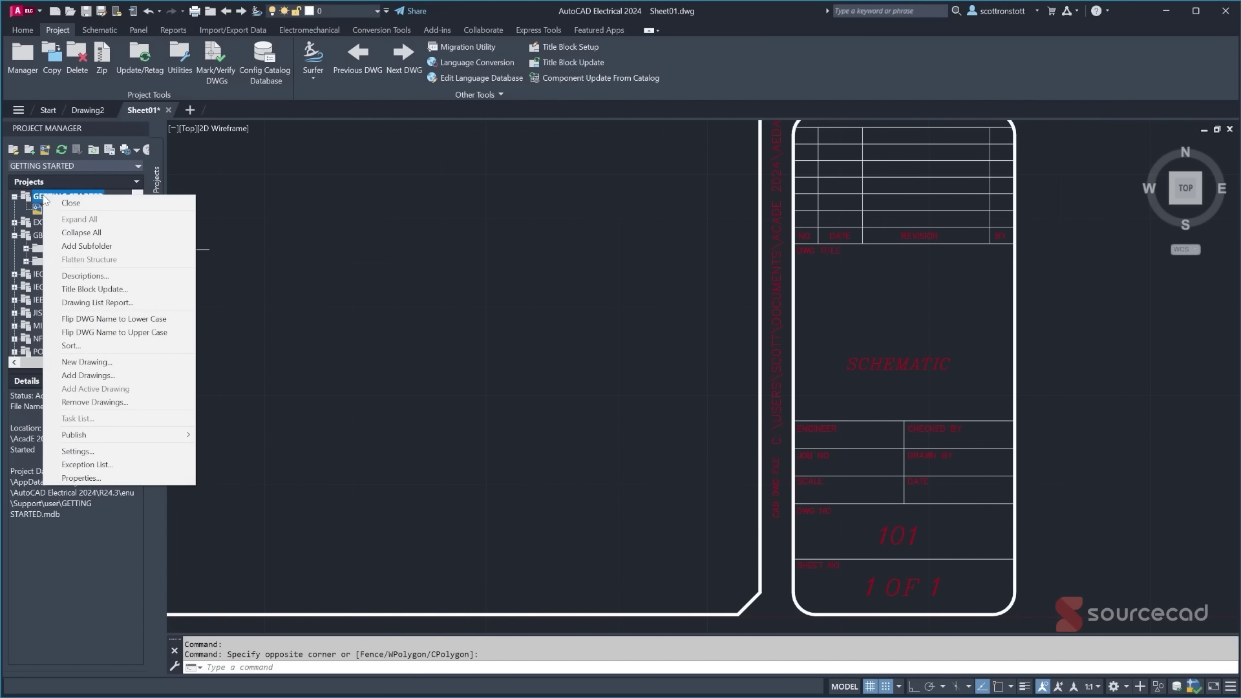
{"action": "left_click", "coordinate": [70, 276]}
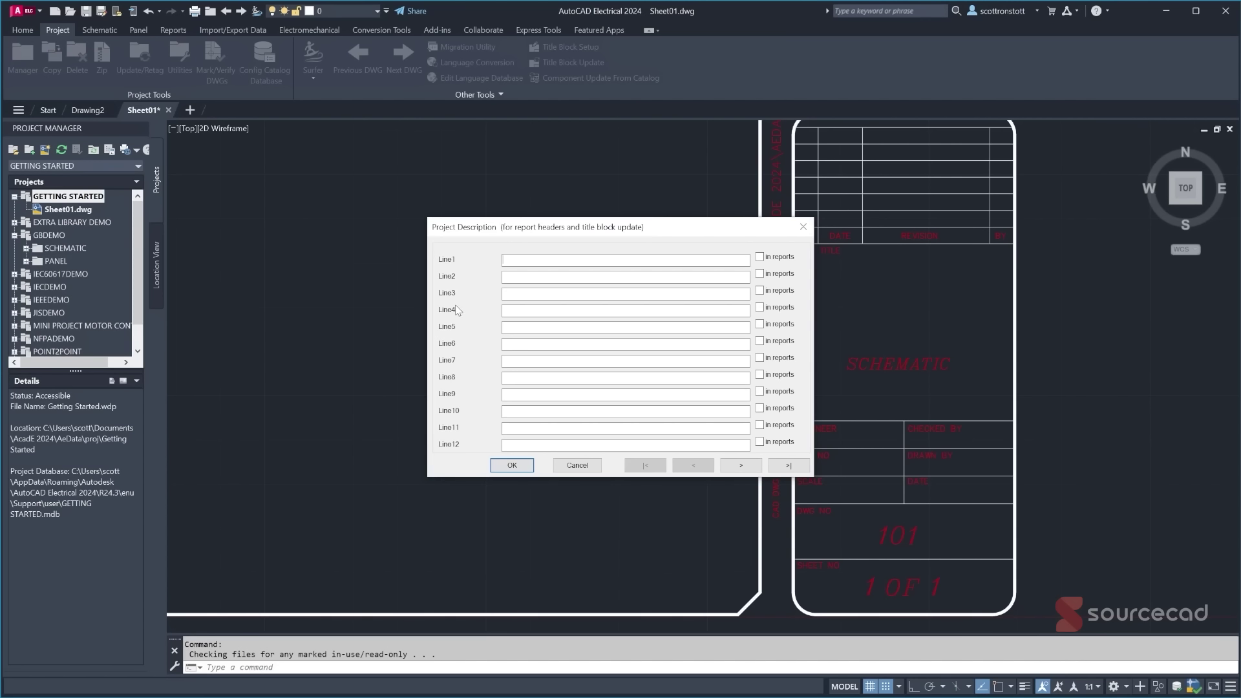
{"action": "type", "text": "DEMO"}
{"action": "left_click", "coordinate": [512, 466]}
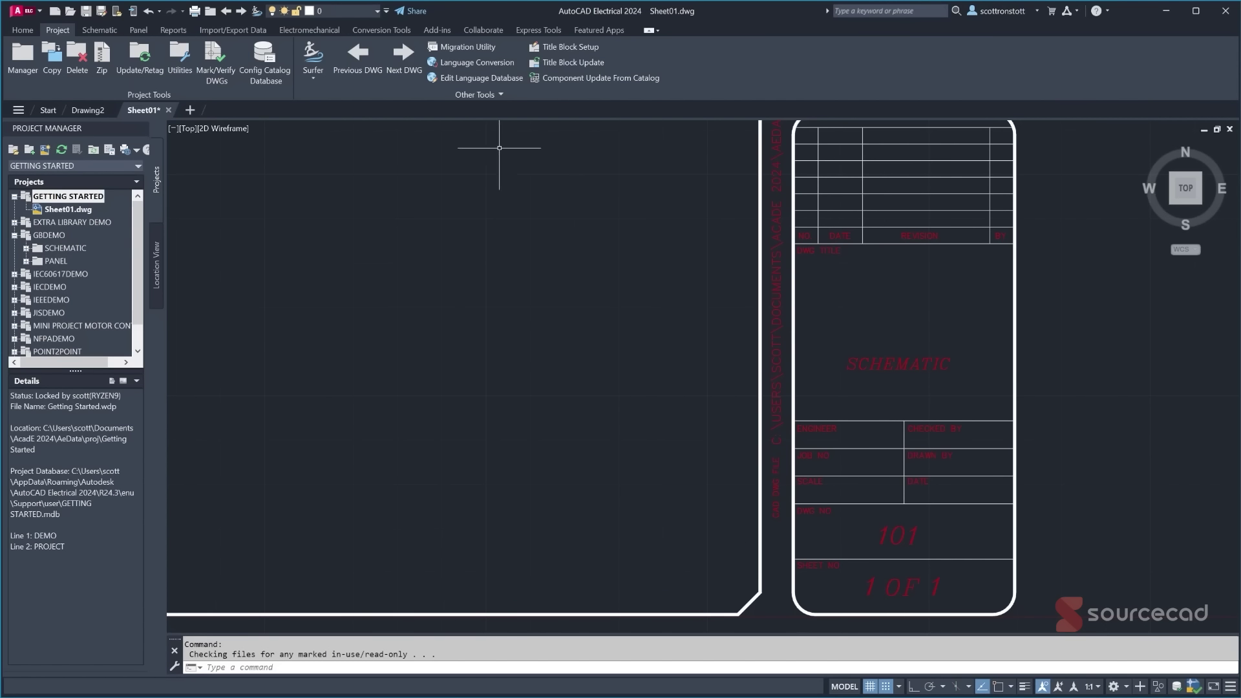
- Update the title block of the active drawing only with project description lines 1 and 2
{"action": "left_click", "coordinate": [574, 63]}
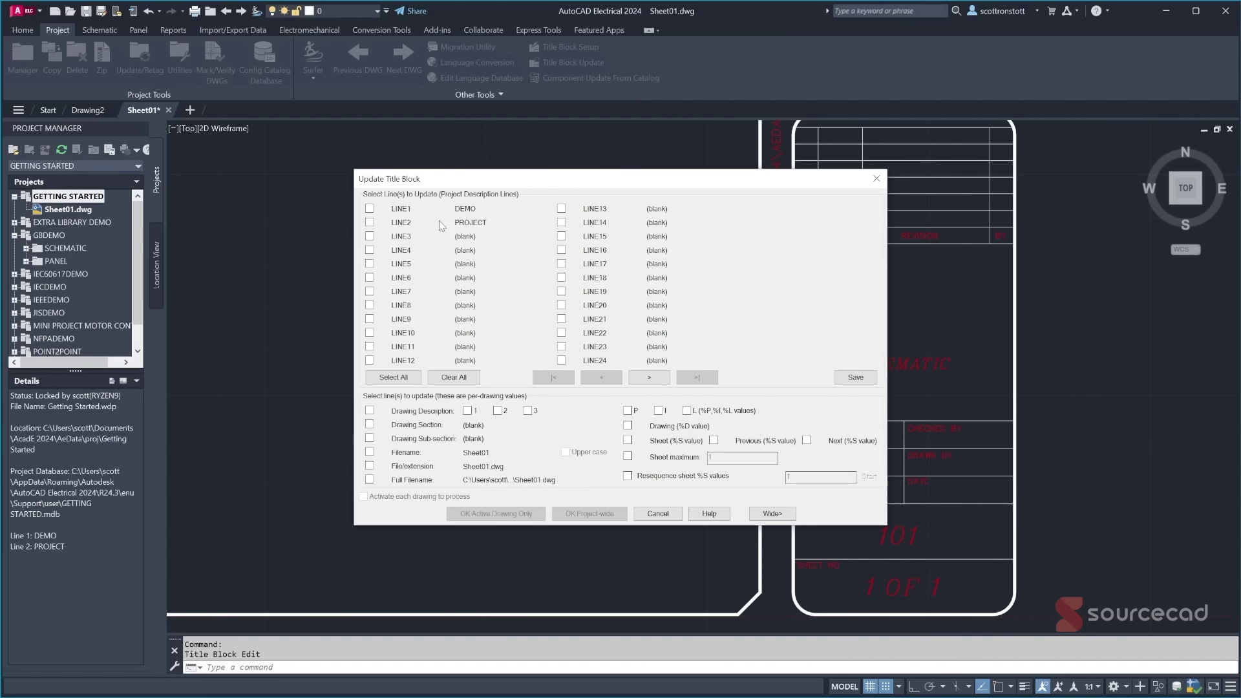
{"action": "left_click", "coordinate": [369, 208]}
{"action": "left_click", "coordinate": [369, 222]}
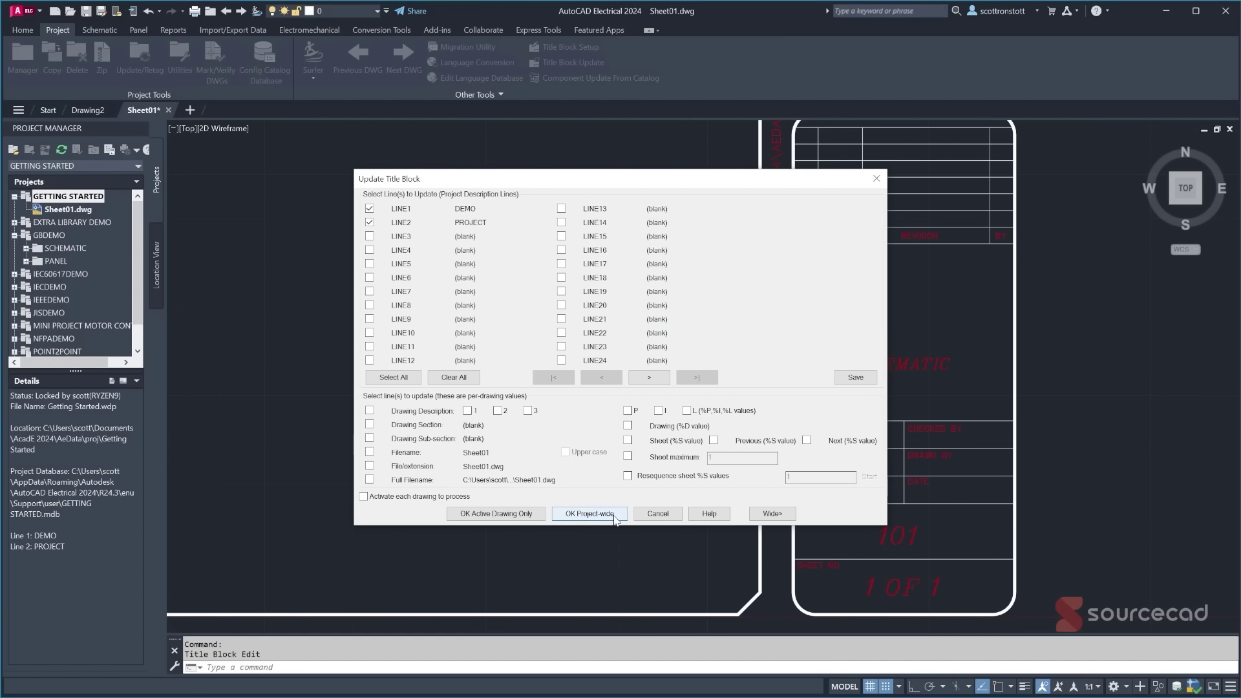
{"action": "left_click", "coordinate": [500, 517]}
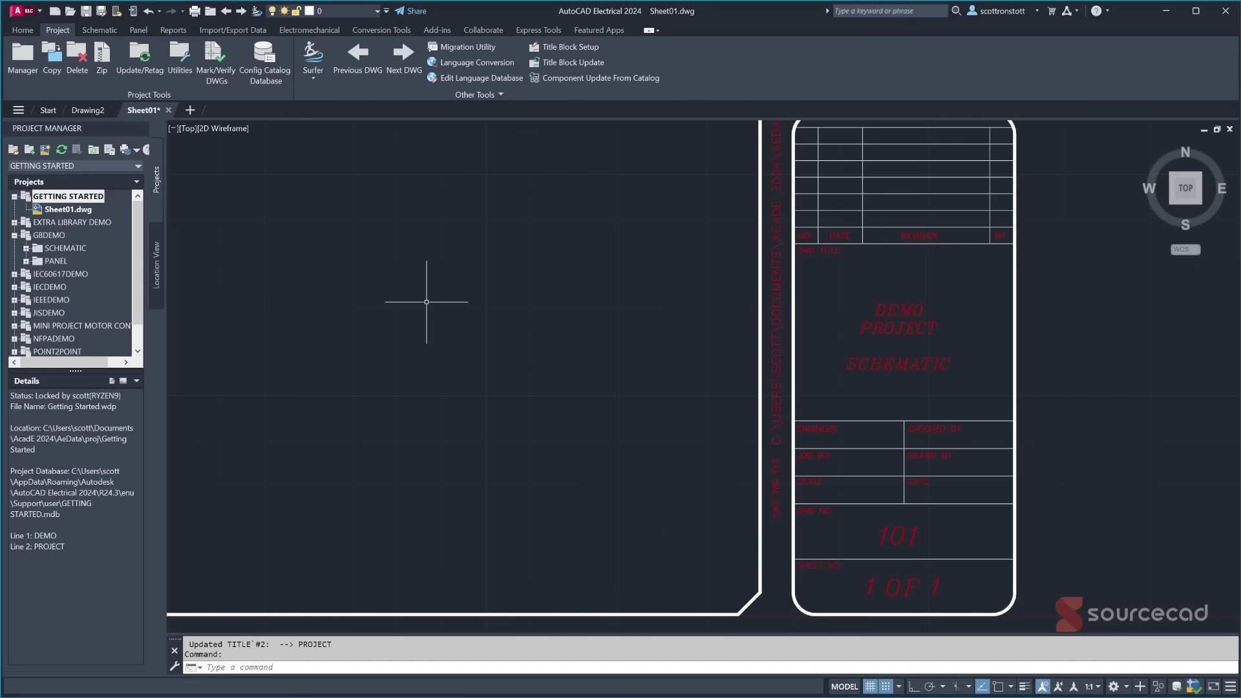
- Start a new drawing in the GETTING STARTED project, named Sheet02 with PANEL as Description 1
{"action": "right_click", "coordinate": [66, 199]}
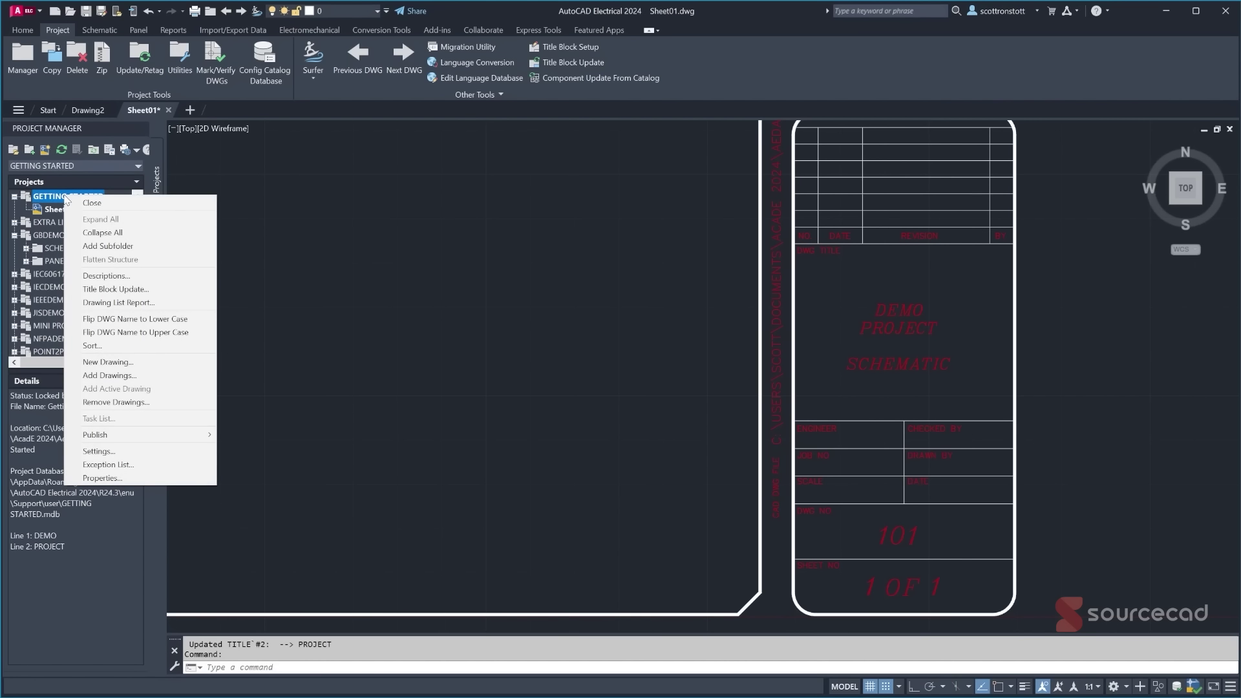
{"action": "left_click", "coordinate": [108, 364]}
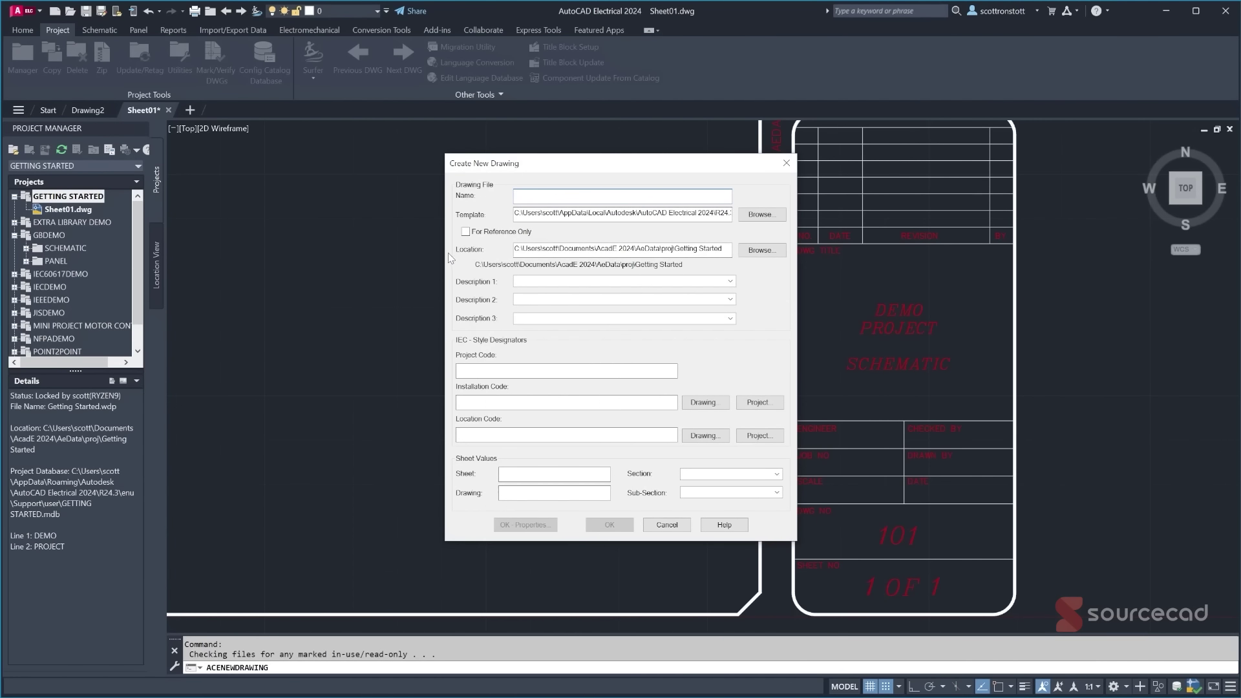
{"action": "type", "text": "sHEET02"}
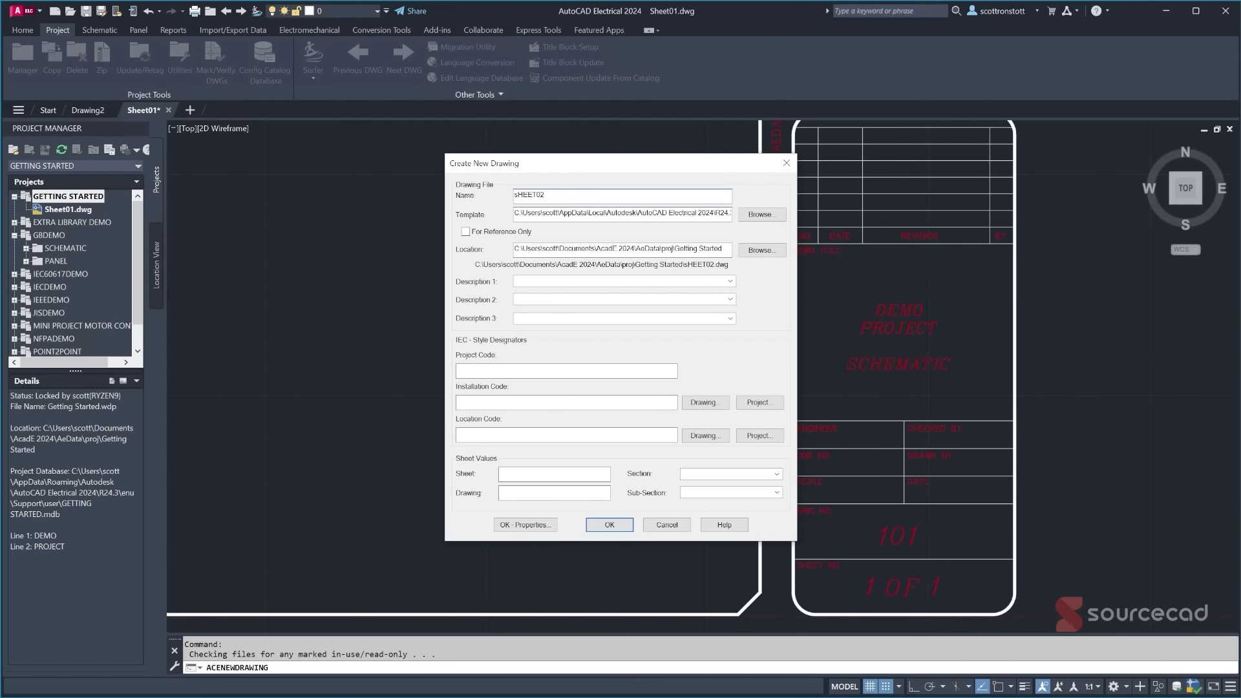
{"action": "key", "text": "BackSpace"}
{"action": "key", "text": "BackSpace"}
{"action": "key", "text": "BackSpace"}
{"action": "key", "text": "BackSpace"}
{"action": "key", "text": "BackSpace"}
{"action": "key", "text": "BackSpace"}
{"action": "key", "text": "BackSpace"}
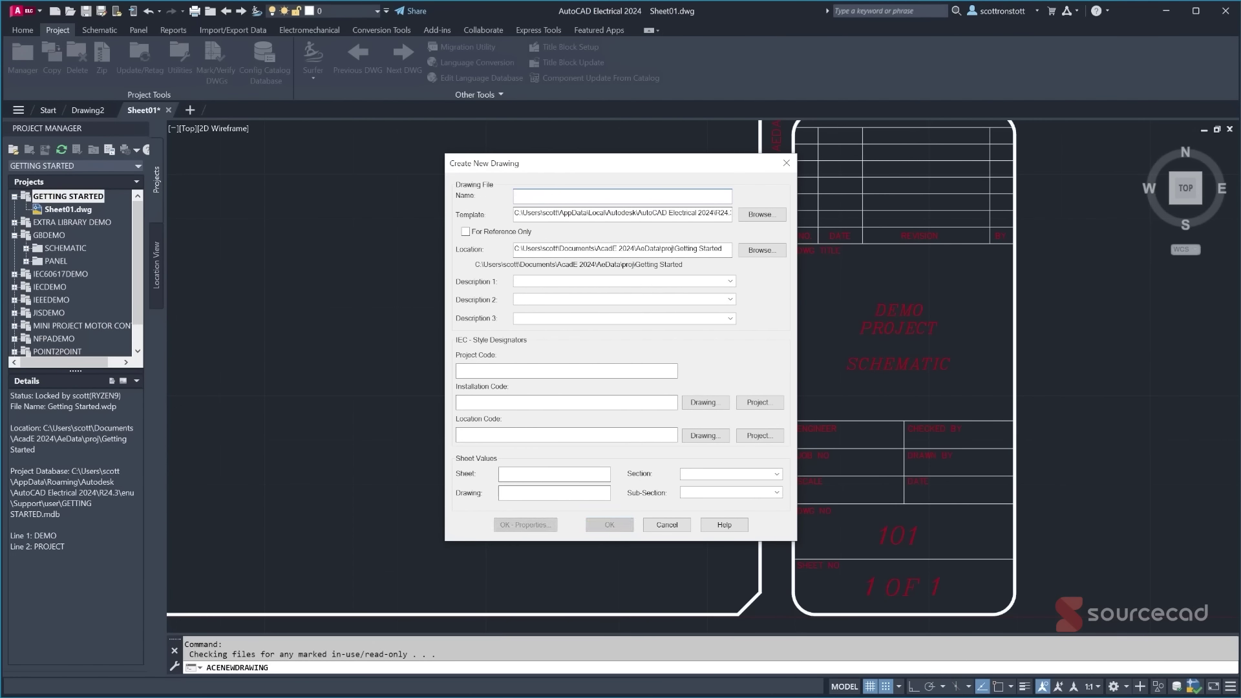
{"action": "type", "text": "Sheet02"}
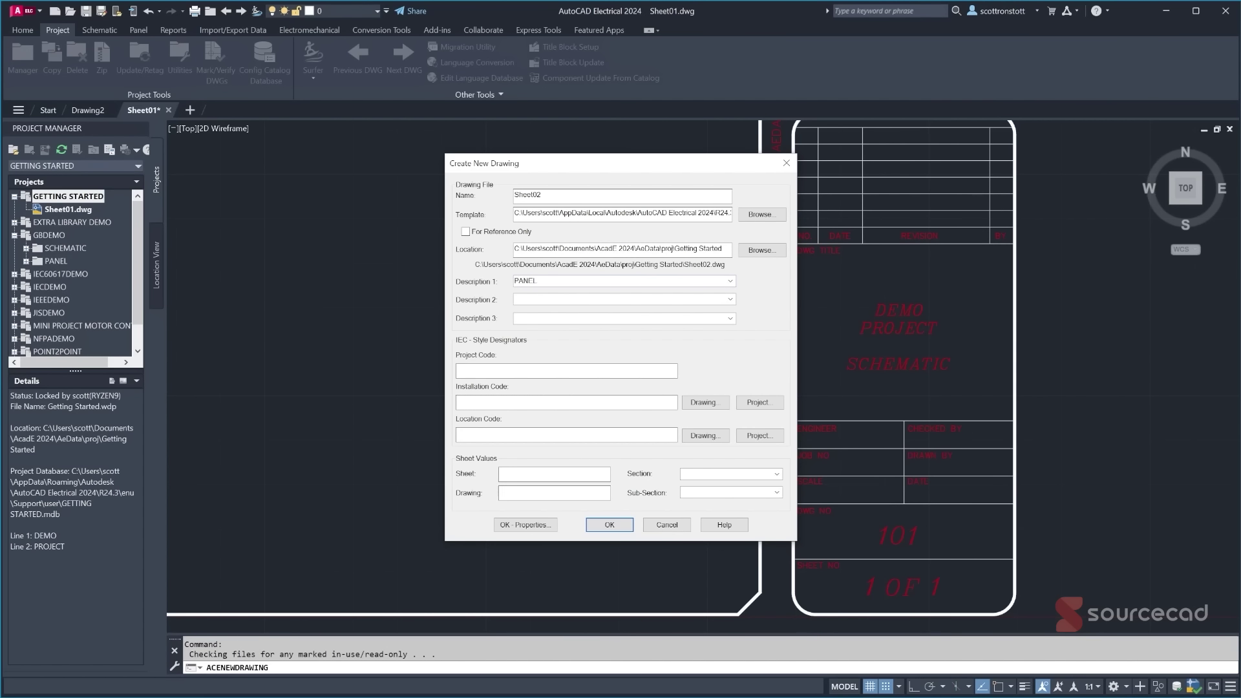
- Set the sheet value to 2 and the drawing value to 102, and create the drawing with its properties open
{"action": "left_click", "coordinate": [501, 474]}
{"action": "type", "text": "2"}
{"action": "left_click", "coordinate": [501, 493]}
{"action": "left_click", "coordinate": [523, 525]}
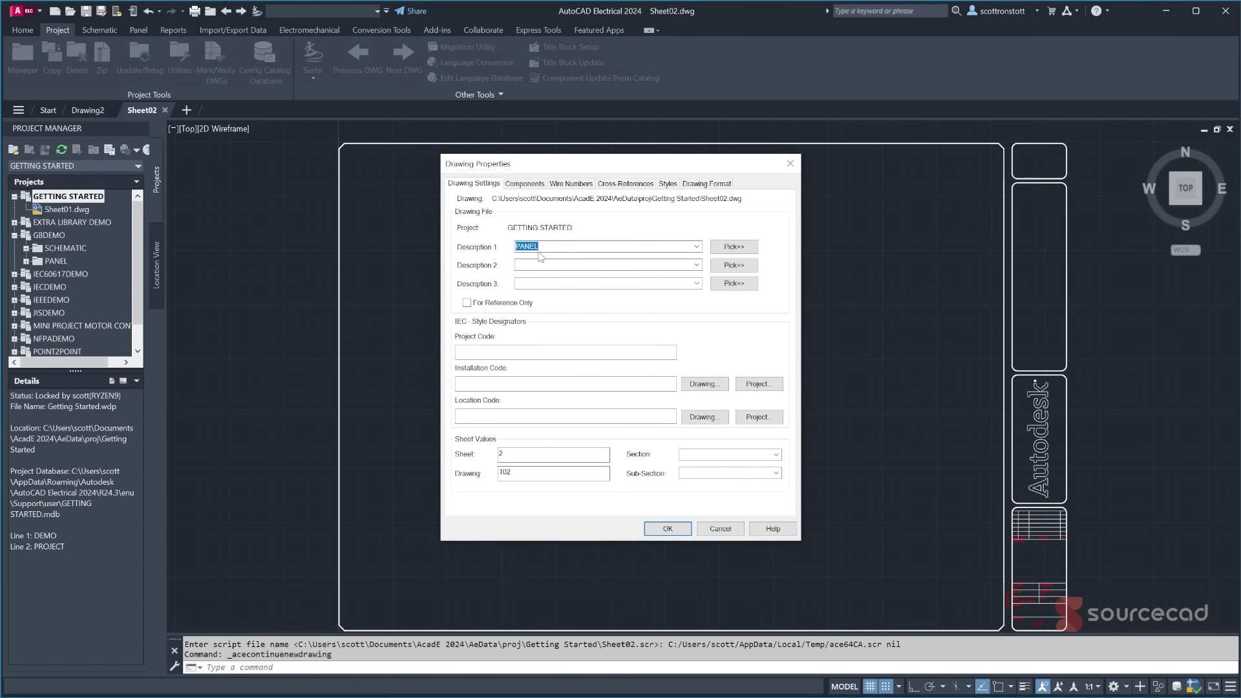
- Review the component, wire number, cross-reference and drawing format settings of Sheet02, and accept its drawing properties
{"action": "left_click", "coordinate": [526, 184]}
{"action": "left_click", "coordinate": [571, 184]}
{"action": "left_click", "coordinate": [612, 185]}
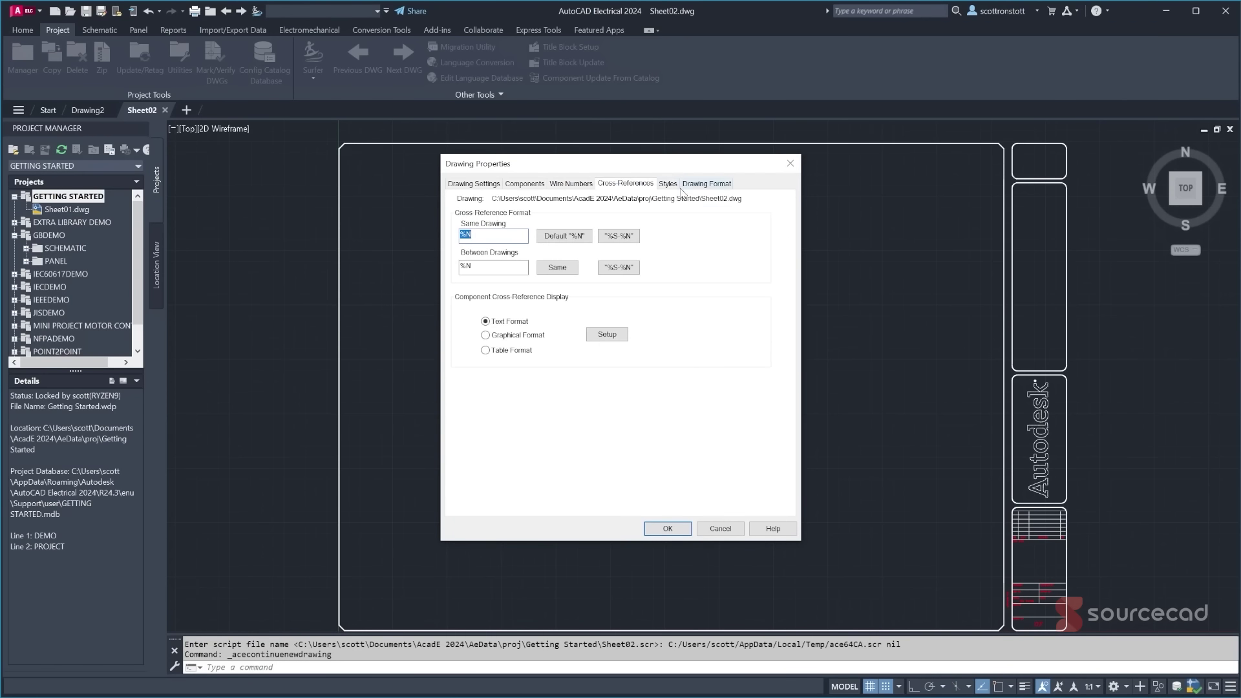
{"action": "left_click", "coordinate": [705, 184]}
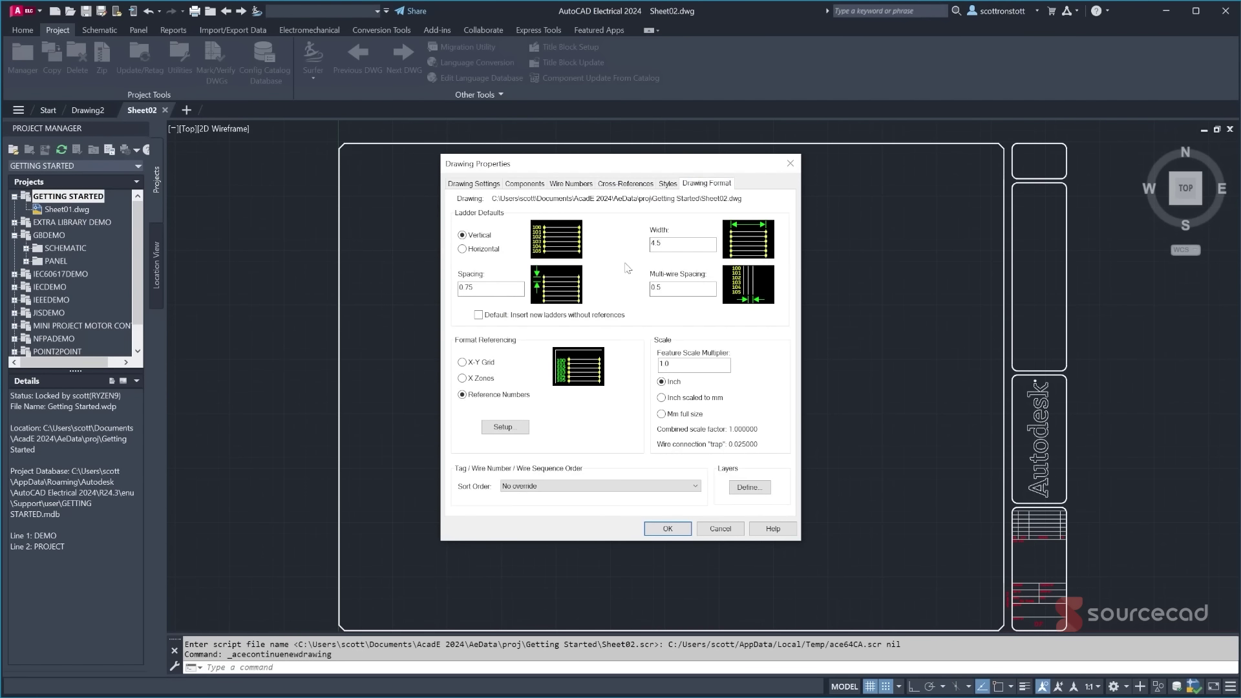
{"action": "left_click", "coordinate": [661, 529]}
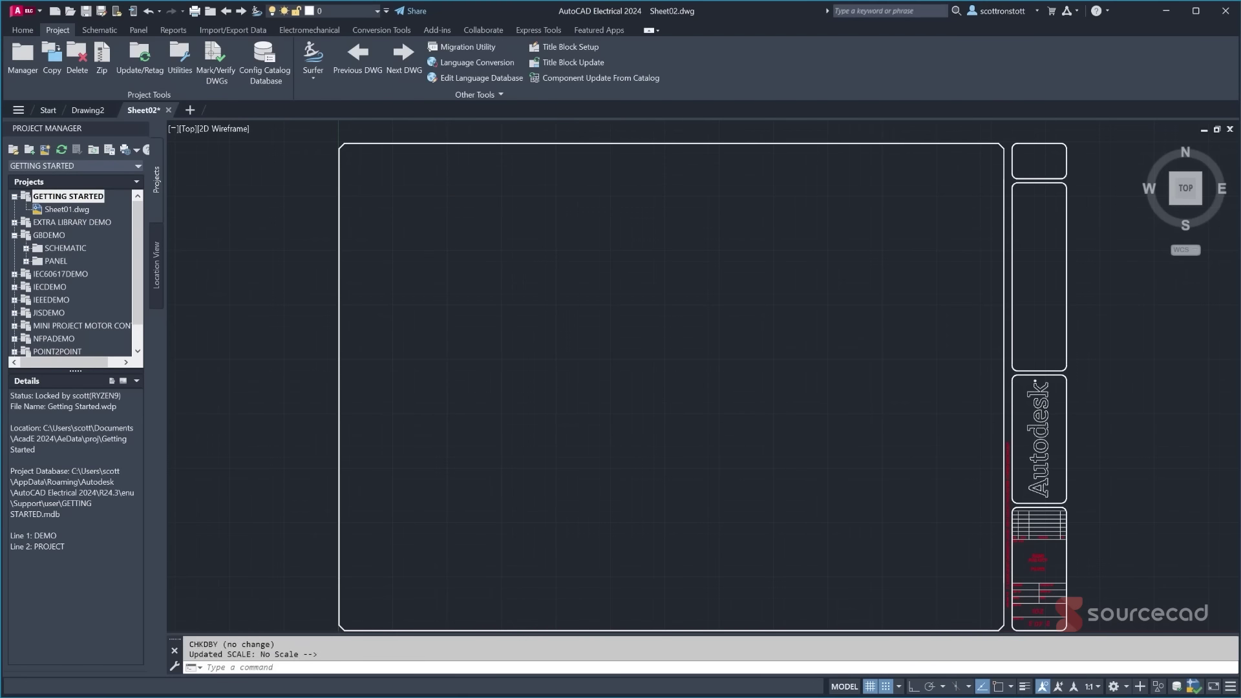
- Inspect the description, drawing number and sheet number in the Sheet02 title block, and return to the whole sheet
{"action": "scroll", "coordinate": [898, 553], "scroll_direction": "up", "scroll_amount": 6}
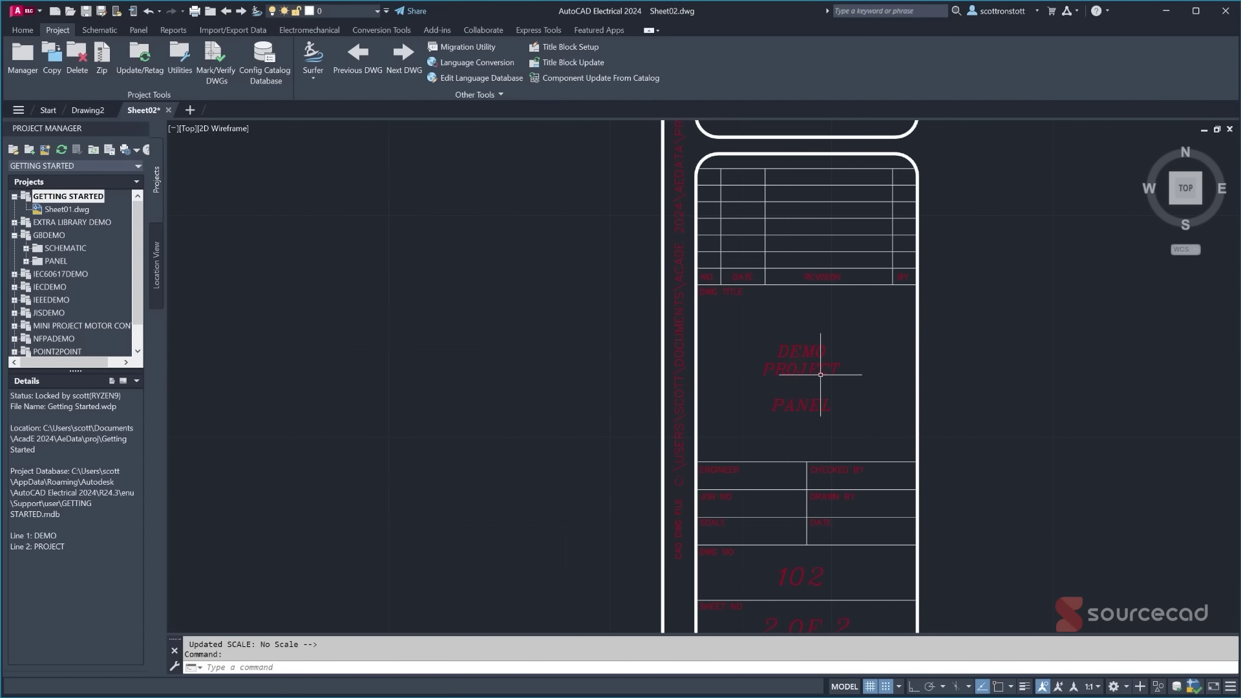
{"action": "scroll", "coordinate": [827, 411], "scroll_direction": "down", "scroll_amount": 2}
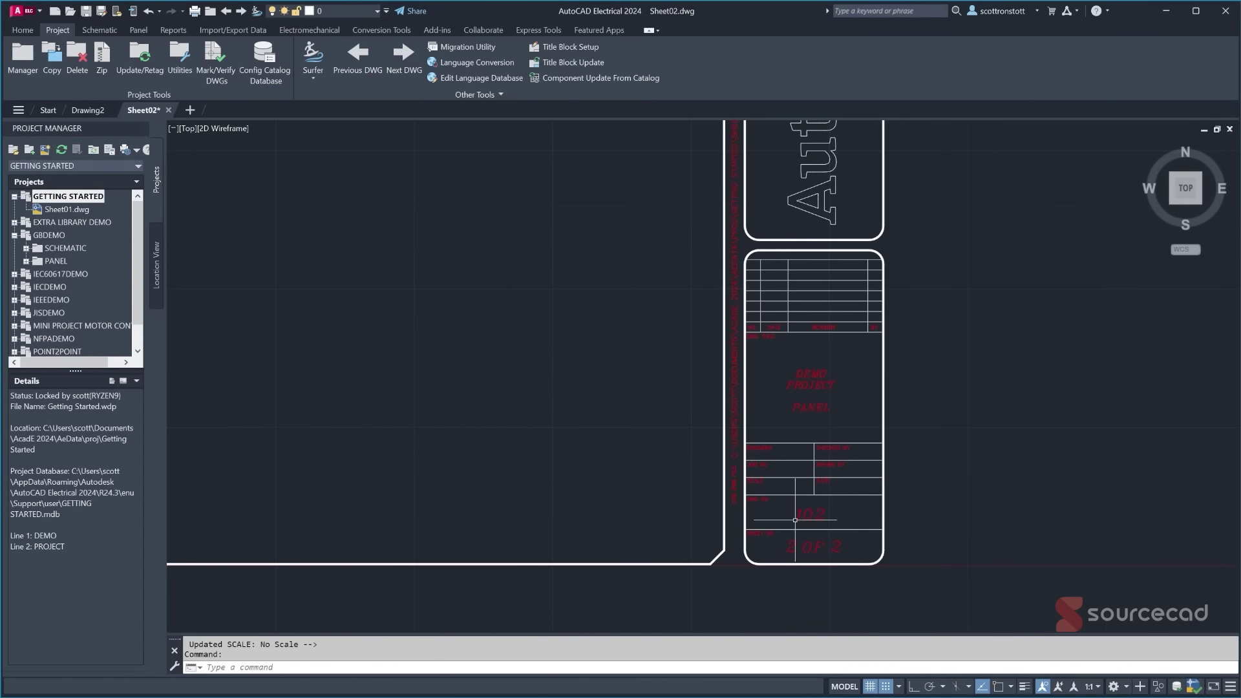
{"action": "scroll", "coordinate": [487, 323], "scroll_direction": "down", "scroll_amount": 2}
{"action": "middle_click_drag", "start_coordinate": [488, 324], "coordinate": [595, 393]}
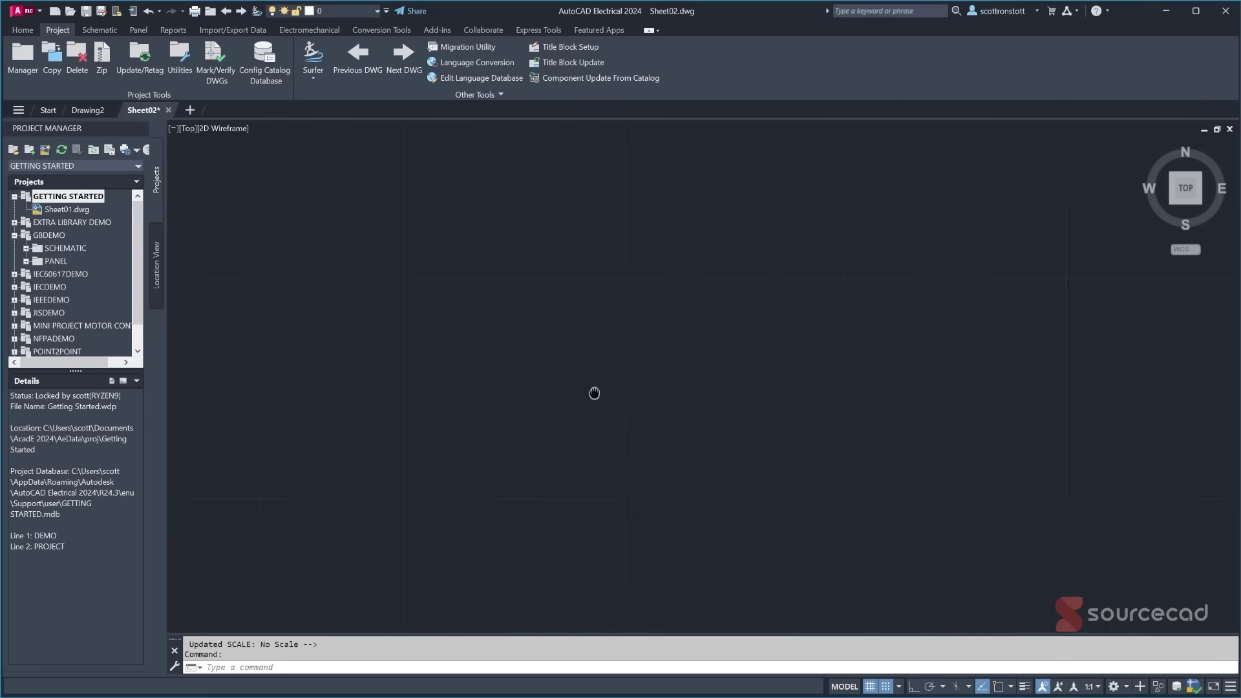
{"action": "scroll", "coordinate": [614, 360], "scroll_direction": "down", "scroll_amount": 2}
{"action": "scroll", "coordinate": [615, 360], "scroll_direction": "down", "scroll_amount": 1}
{"action": "mouse_move", "coordinate": [380, 285]}
{"action": "middle_mouse_down"}
{"action": "mouse_move", "coordinate": [528, 397]}
{"action": "mouse_move", "coordinate": [513, 396]}
{"action": "middle_mouse_up"}
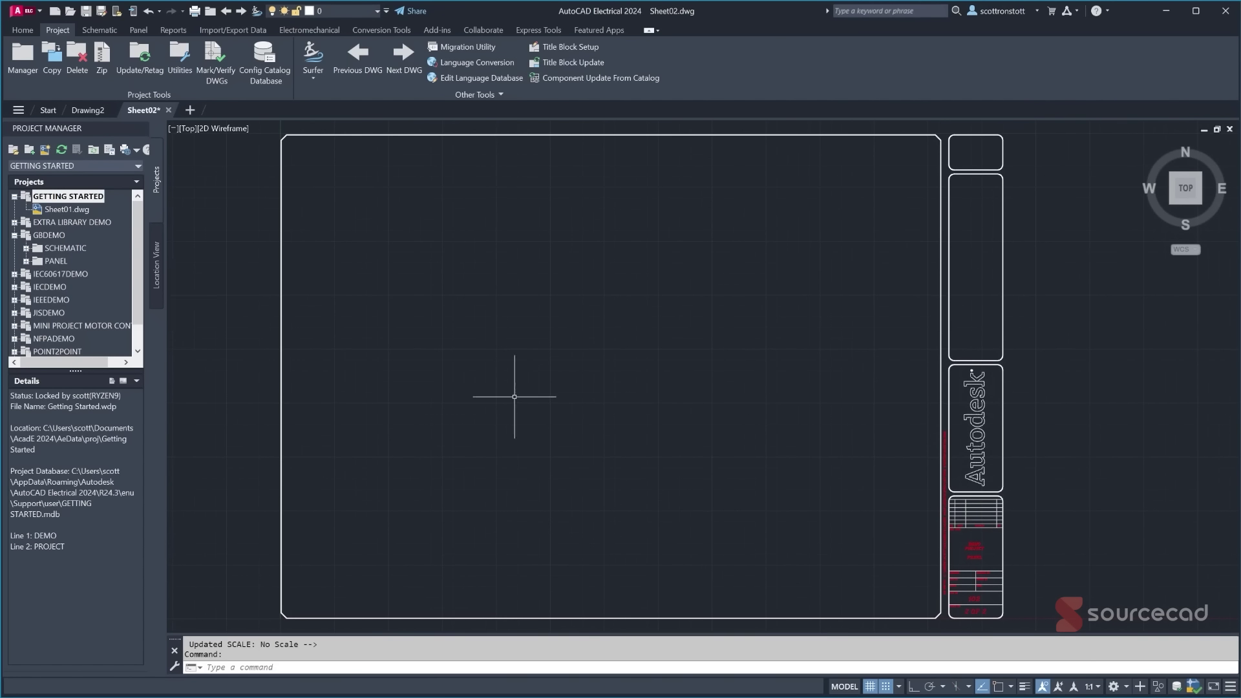
- Refresh the project list and open Sheet01.dwg from the GETTING STARTED project
{"action": "left_click", "coordinate": [62, 150]}
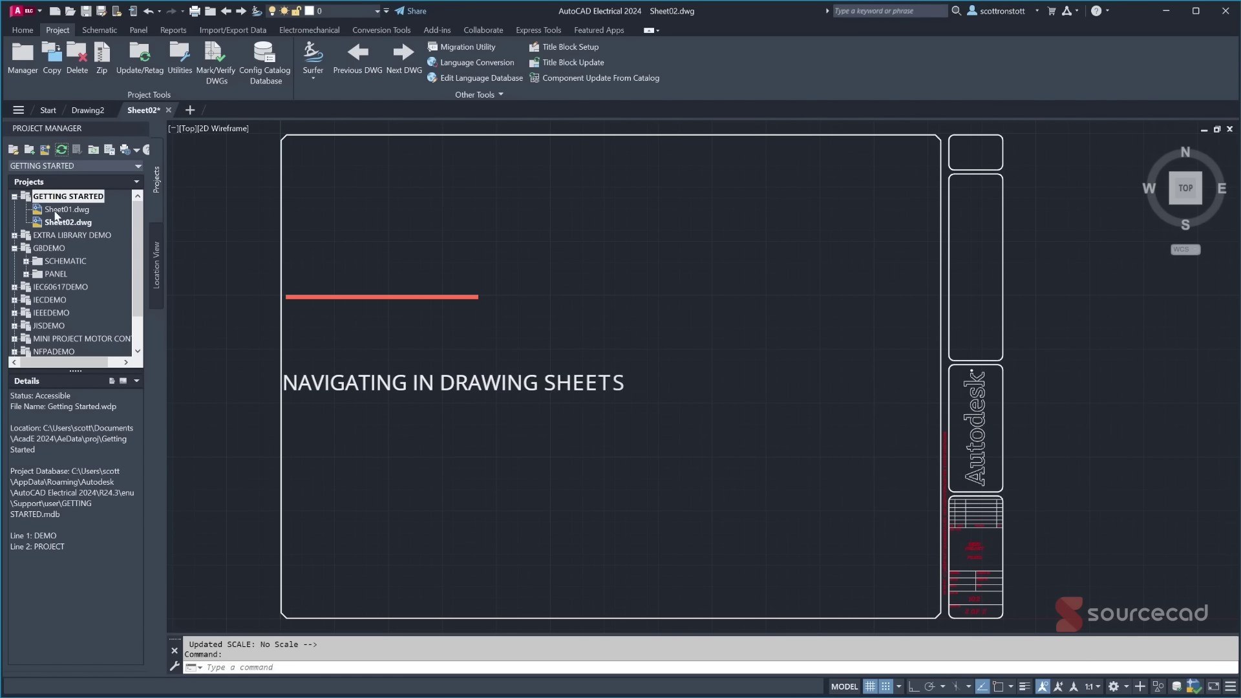
{"action": "left_click", "coordinate": [56, 210]}
{"action": "double_click", "coordinate": [56, 209]}
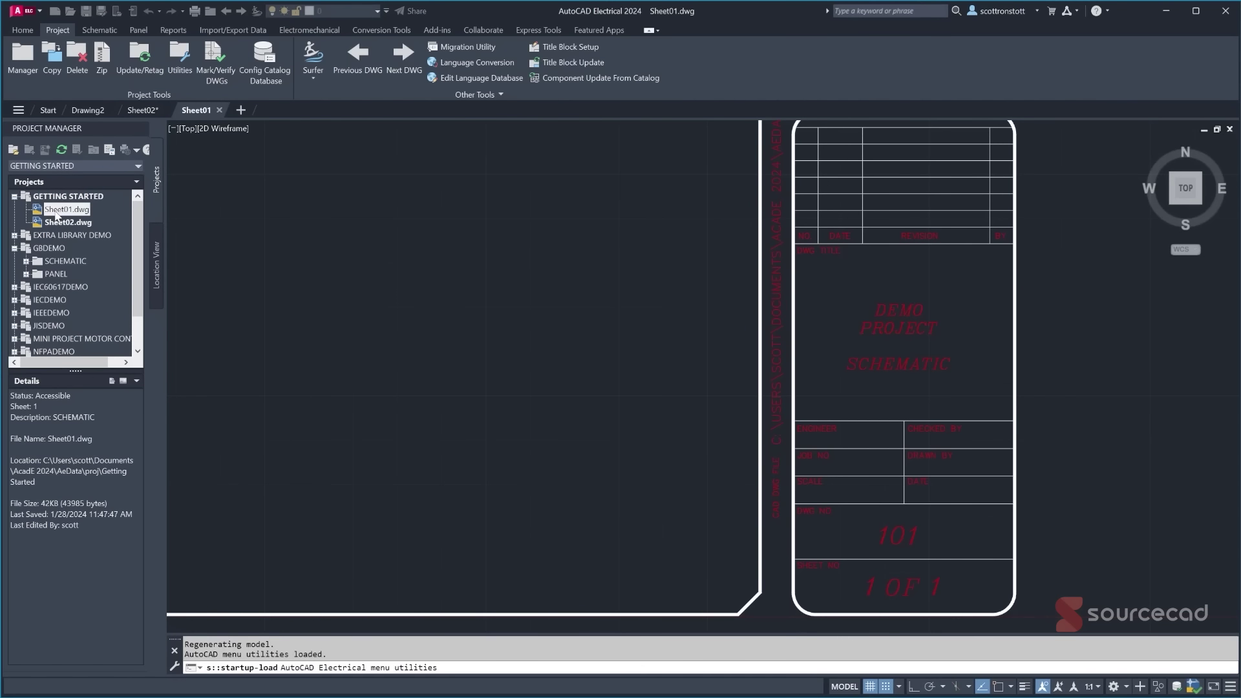
- Navigate between Sheet01 and Sheet02 with Next DWG and Previous DWG, and inspect the Sheet02 title block
{"action": "mouse_move", "coordinate": [199, 110]}
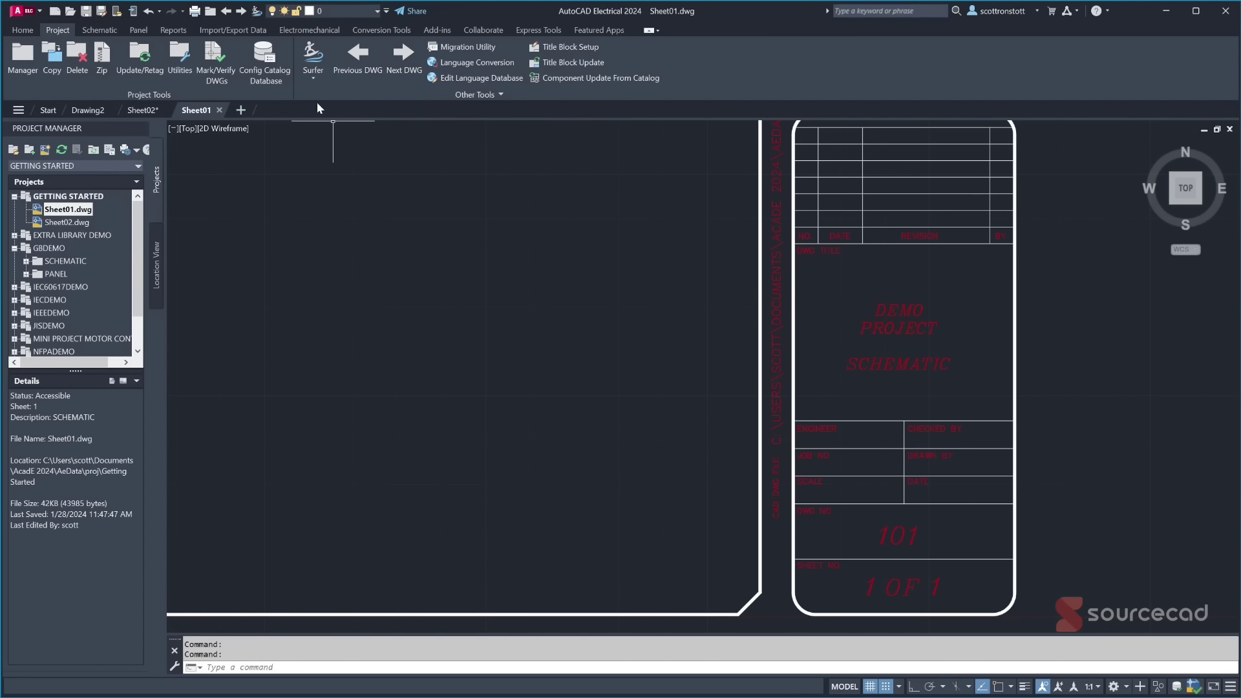
{"action": "left_click", "coordinate": [401, 59]}
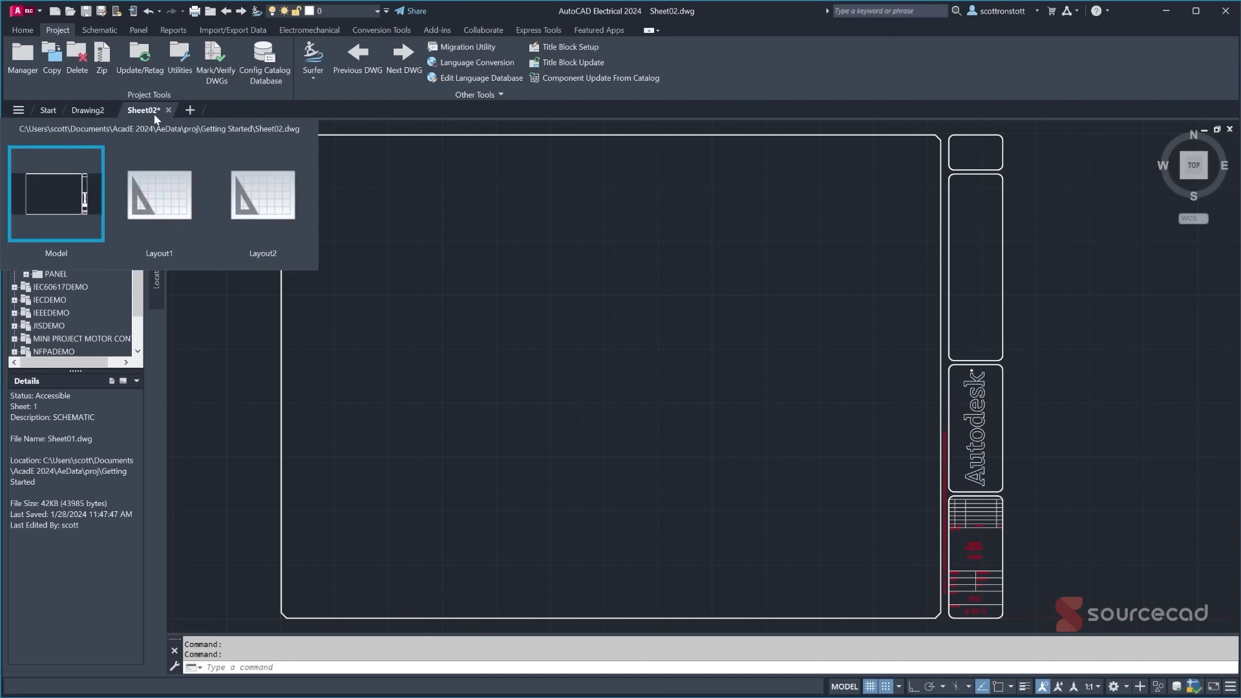
{"action": "left_click", "coordinate": [406, 60]}
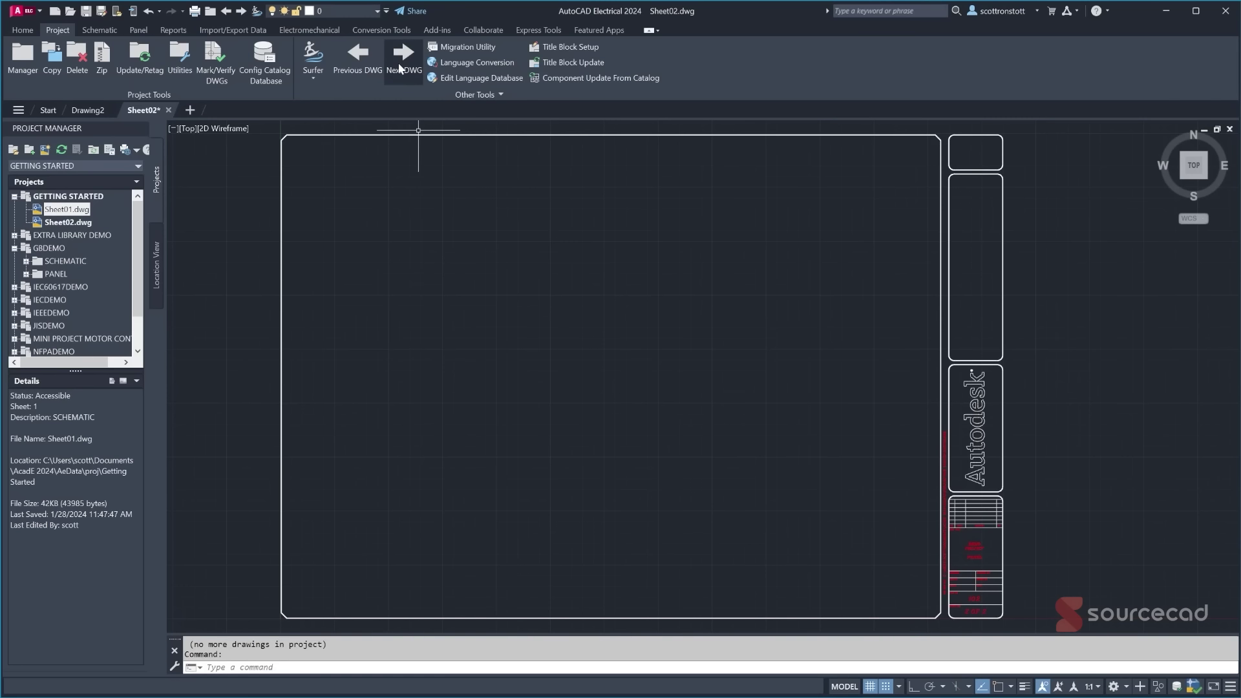
{"action": "left_click", "coordinate": [347, 70]}
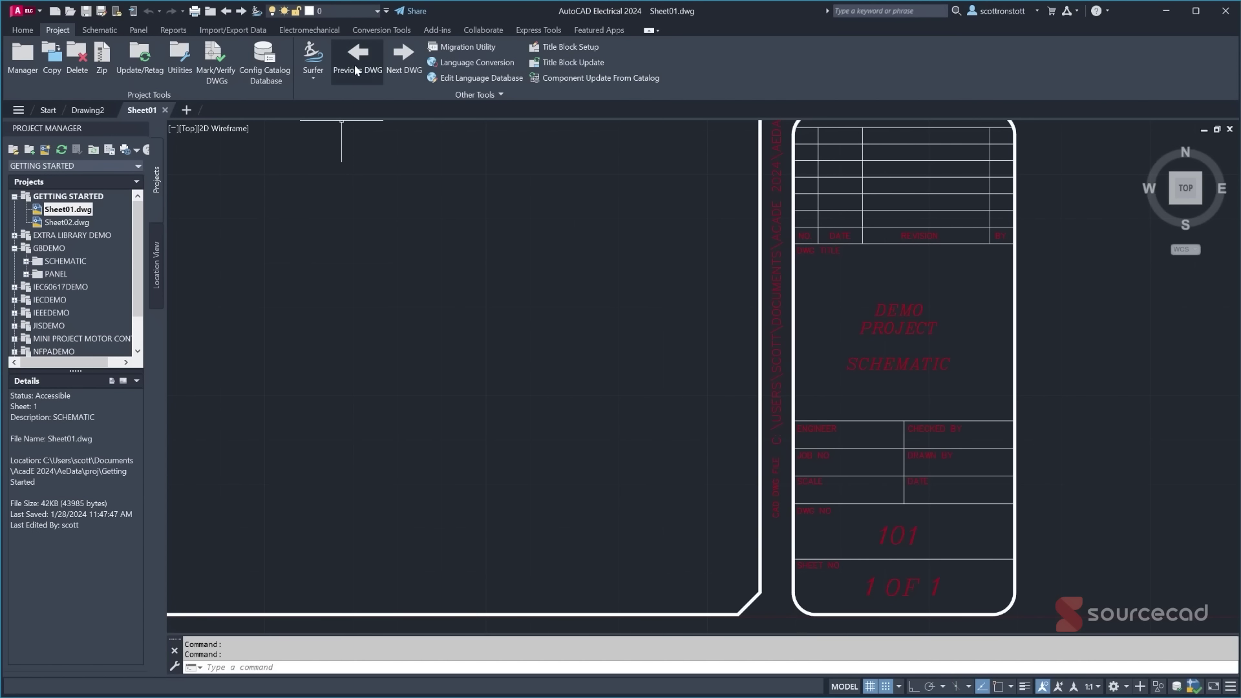
{"action": "left_click", "coordinate": [402, 60]}
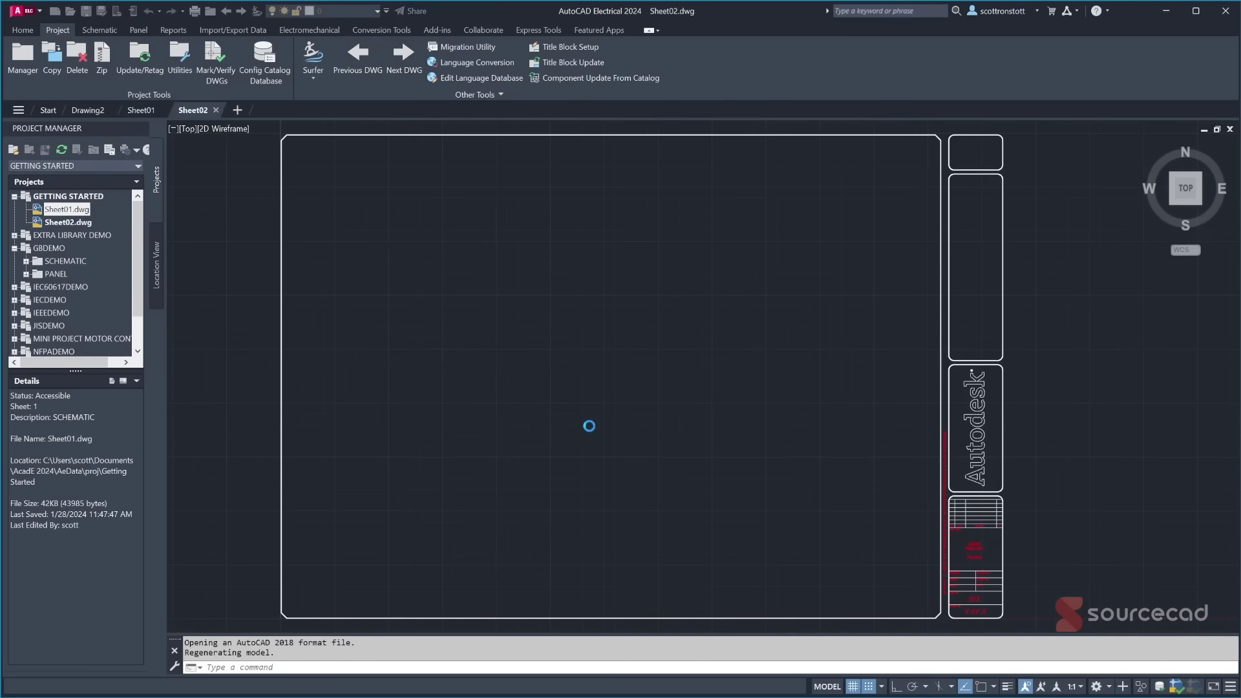
{"action": "scroll", "coordinate": [948, 569], "scroll_direction": "up", "scroll_amount": 8}
{"action": "middle_click_drag", "start_coordinate": [754, 401], "coordinate": [402, 311]}
{"action": "scroll", "coordinate": [402, 312], "scroll_direction": "down", "scroll_amount": 3}
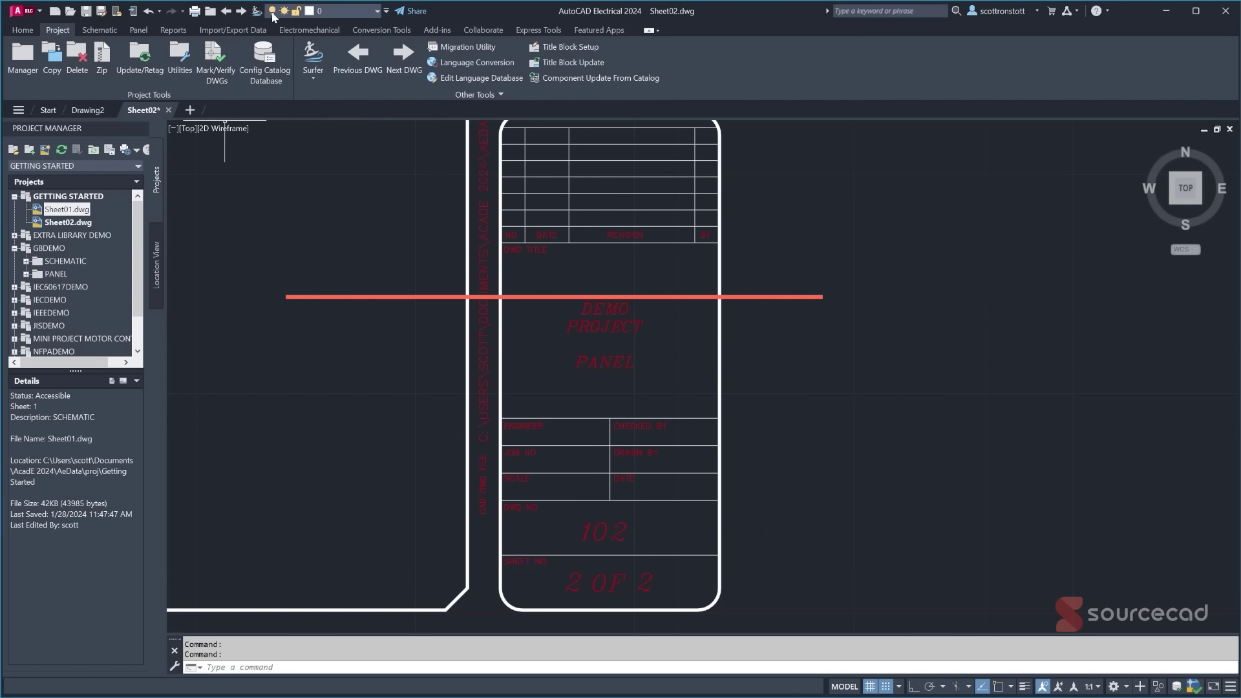
- Examine the list of layers available in the Sheet02 drawing, leaving the current layer as it is
{"action": "left_click", "coordinate": [378, 11]}
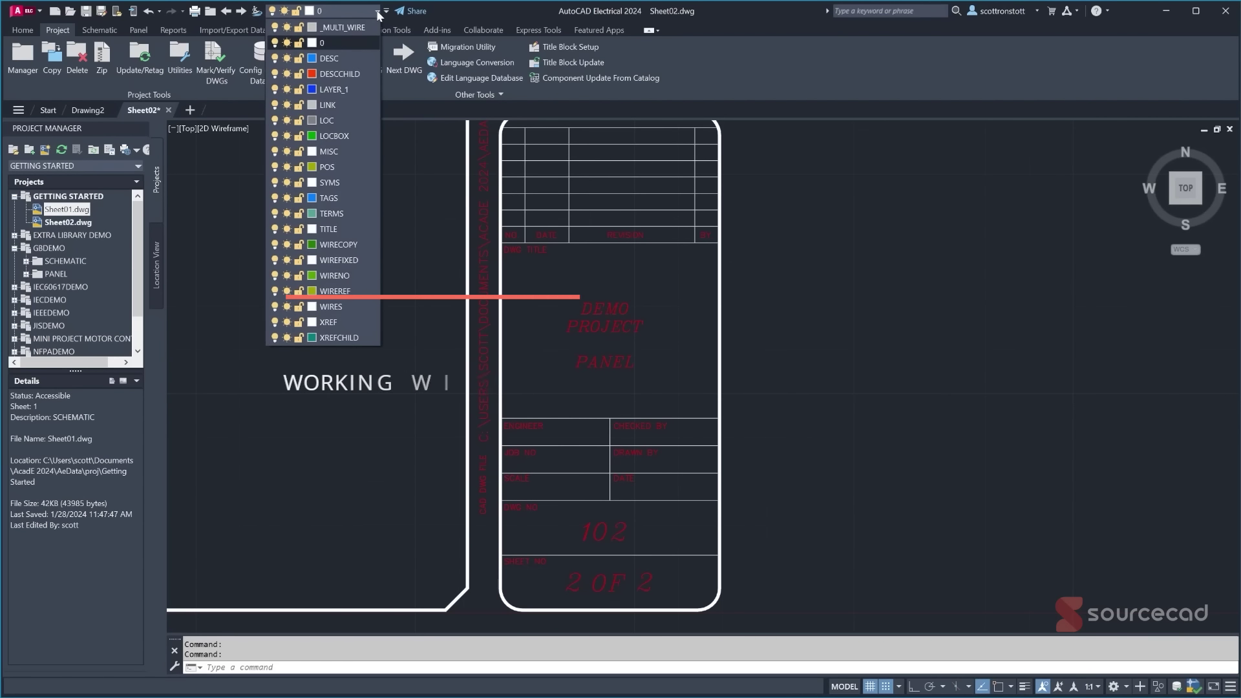
{"action": "left_click", "coordinate": [379, 12]}
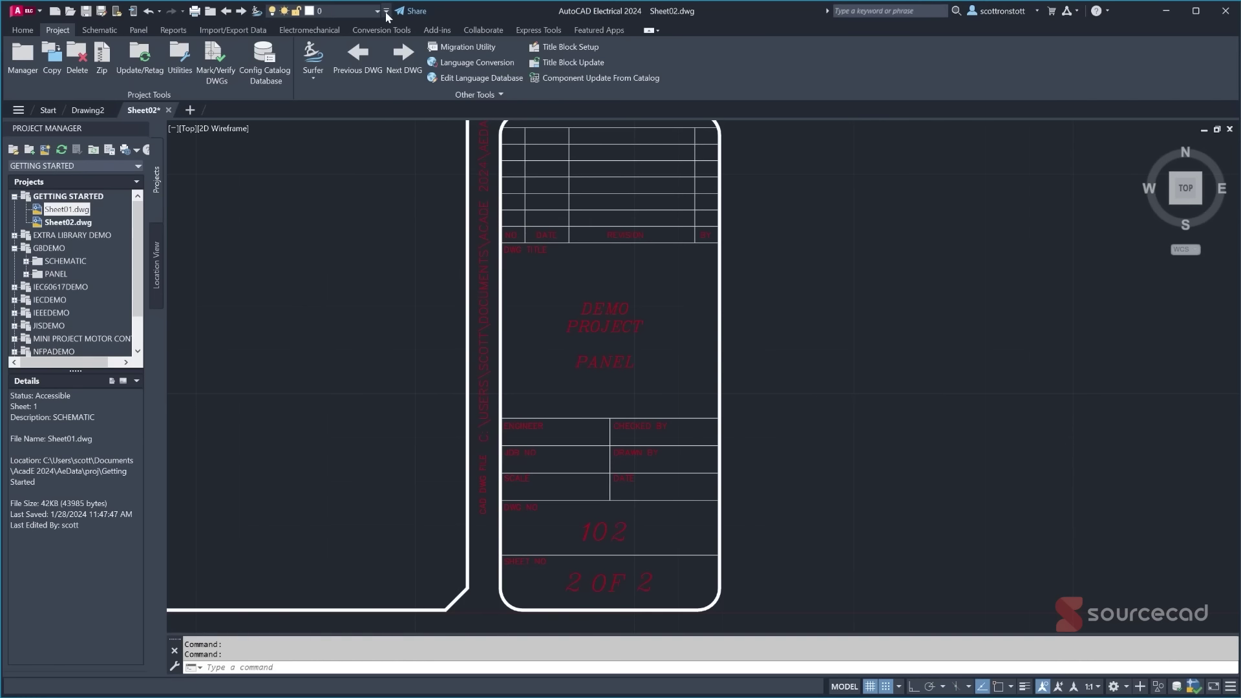
{"action": "left_click", "coordinate": [386, 12]}
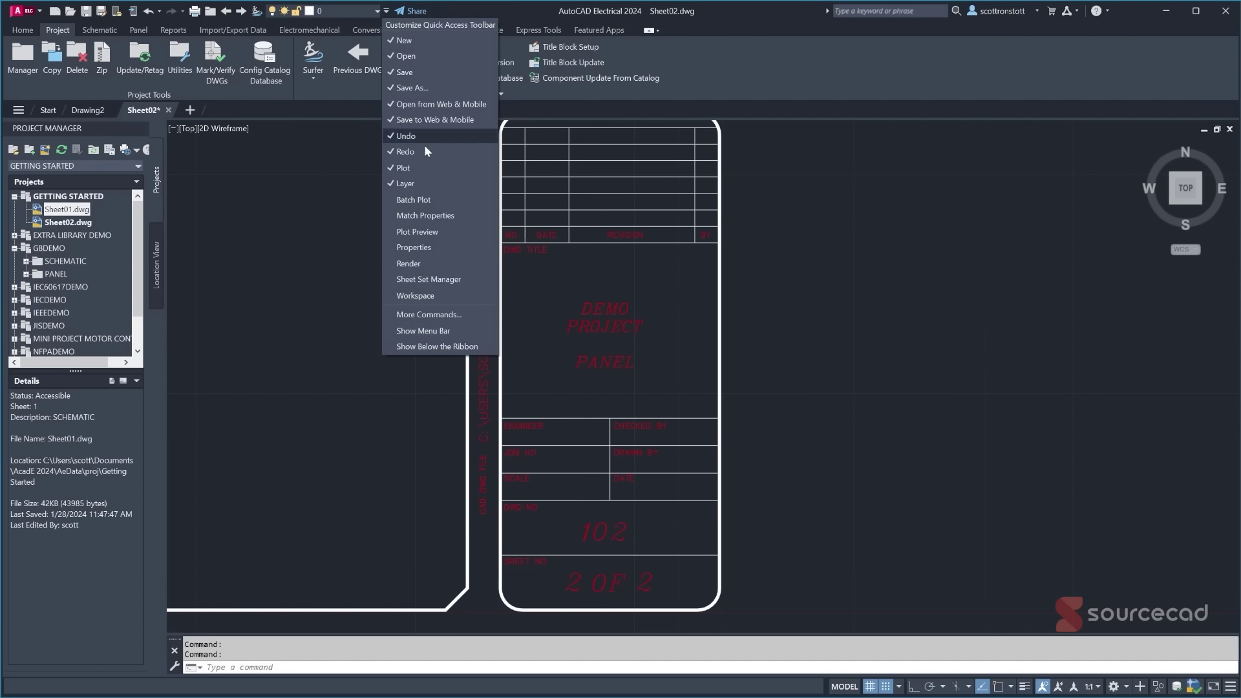
{"action": "left_click", "coordinate": [386, 16]}
{"action": "left_click", "coordinate": [341, 12]}
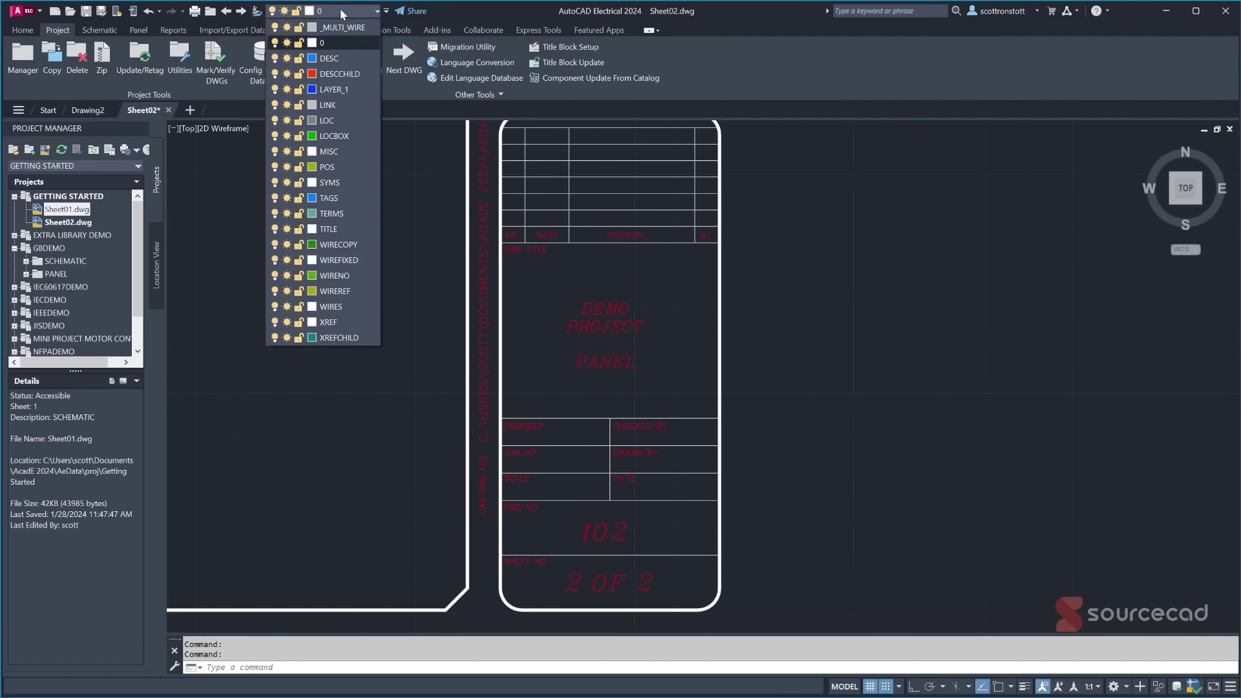
{"action": "left_click", "coordinate": [341, 9]}
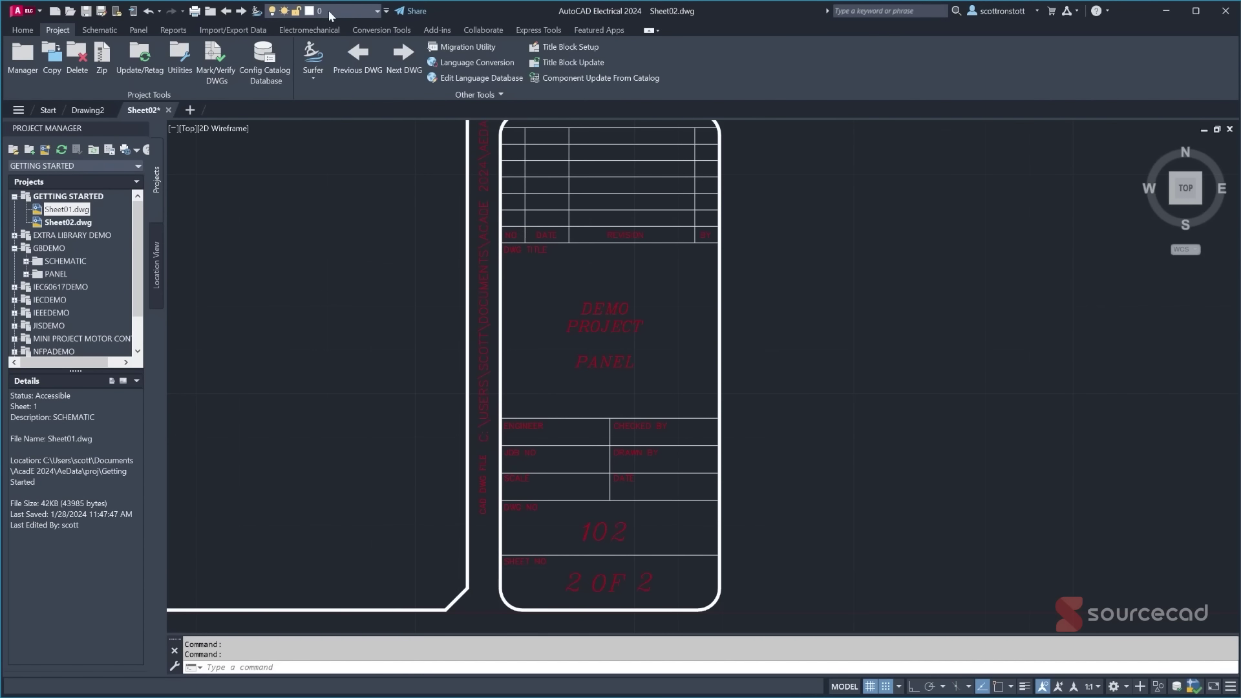
{"action": "left_click", "coordinate": [22, 29]}
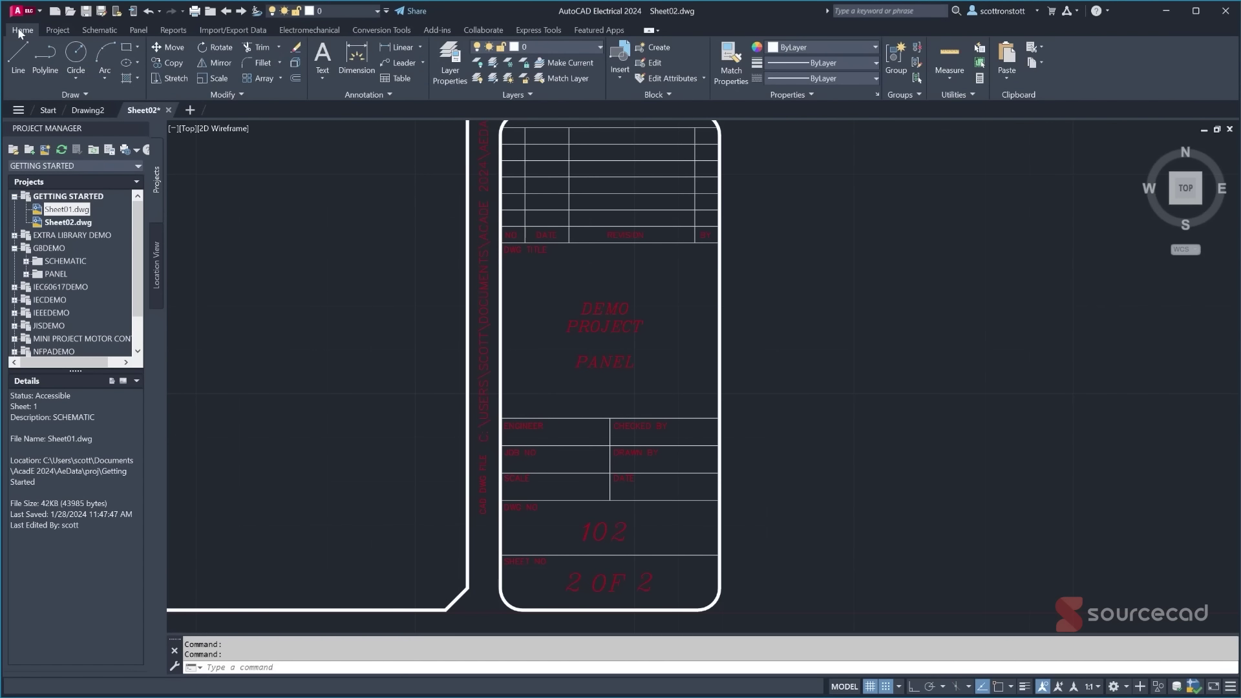
{"action": "left_click", "coordinate": [597, 48]}
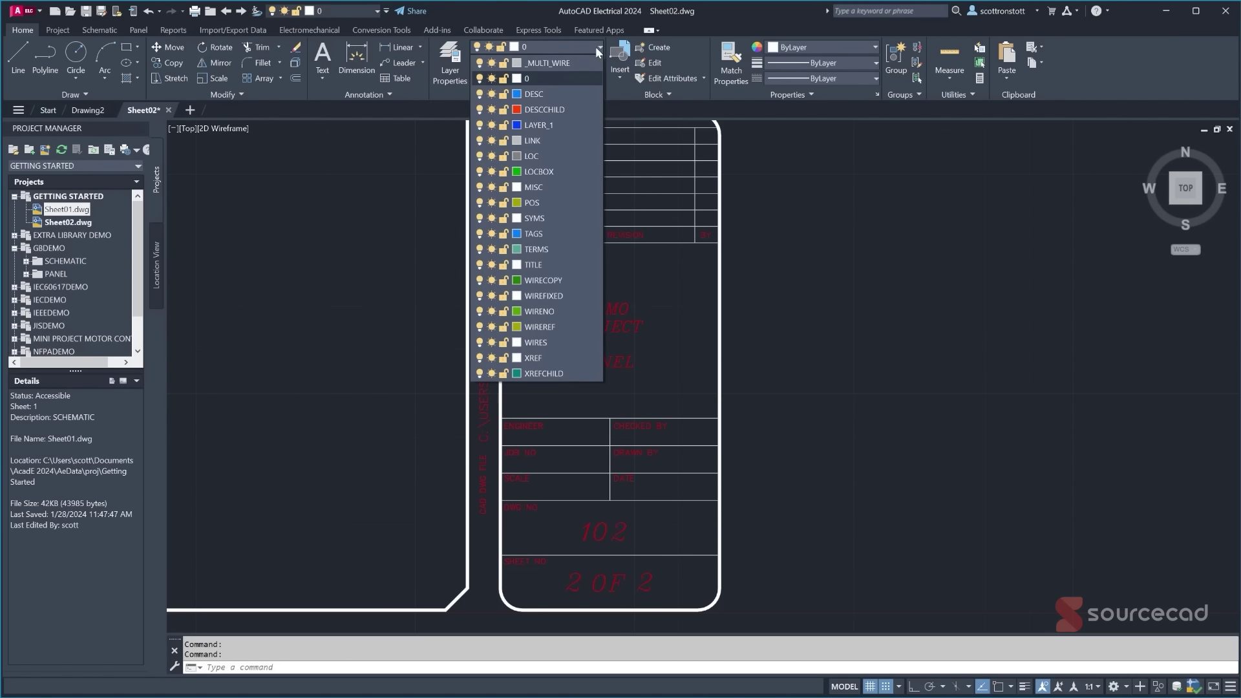
{"action": "left_click", "coordinate": [595, 47]}
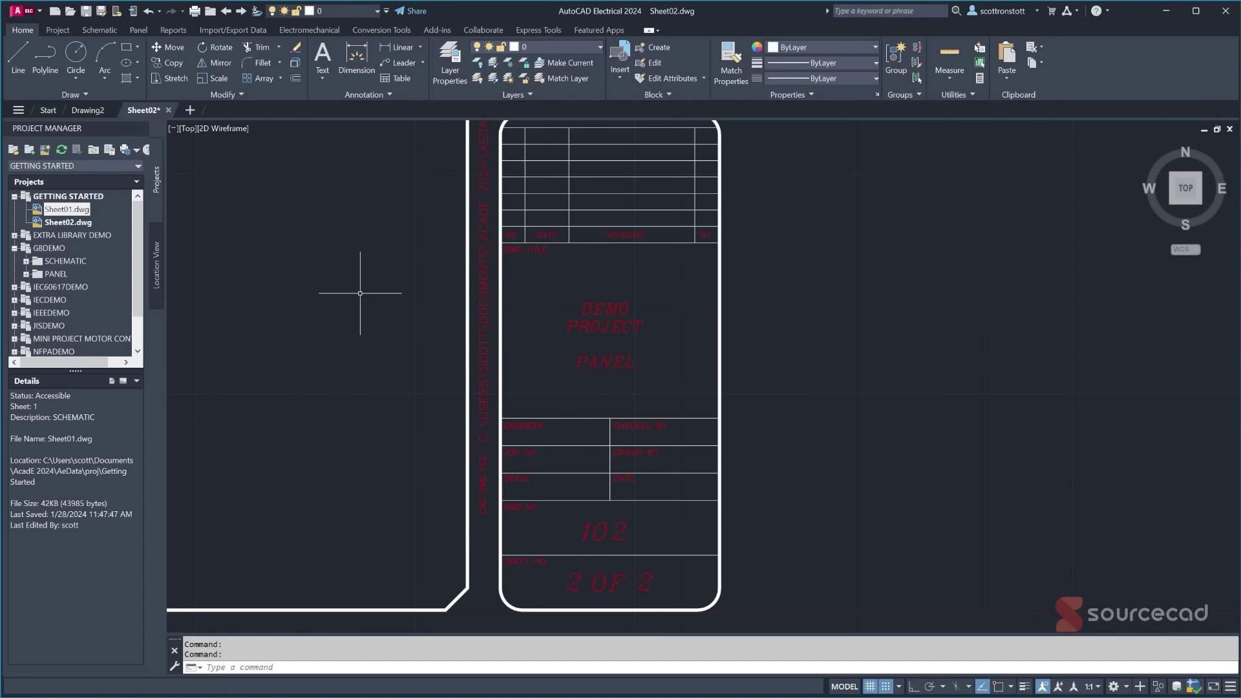
- Review the component block and wire number layer definitions in the GETTING STARTED project's drawing format properties, and compare them with Sheet02's layer list
{"action": "right_click", "coordinate": [61, 197]}
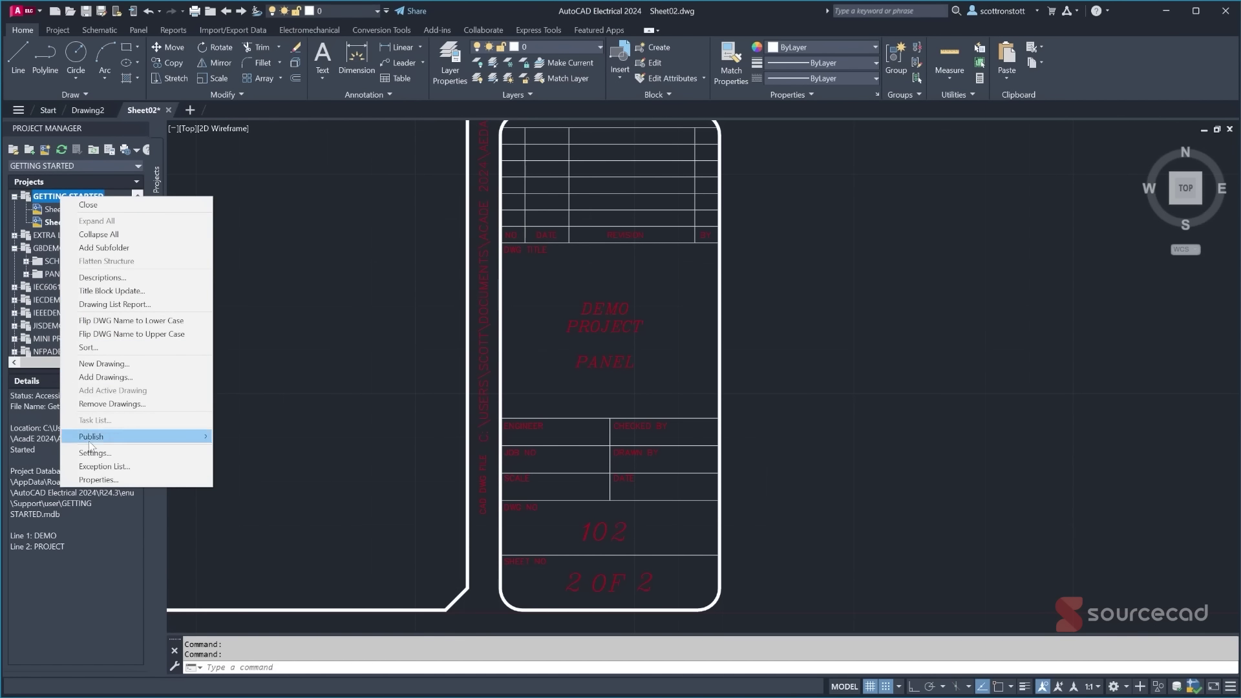
{"action": "left_click", "coordinate": [92, 480]}
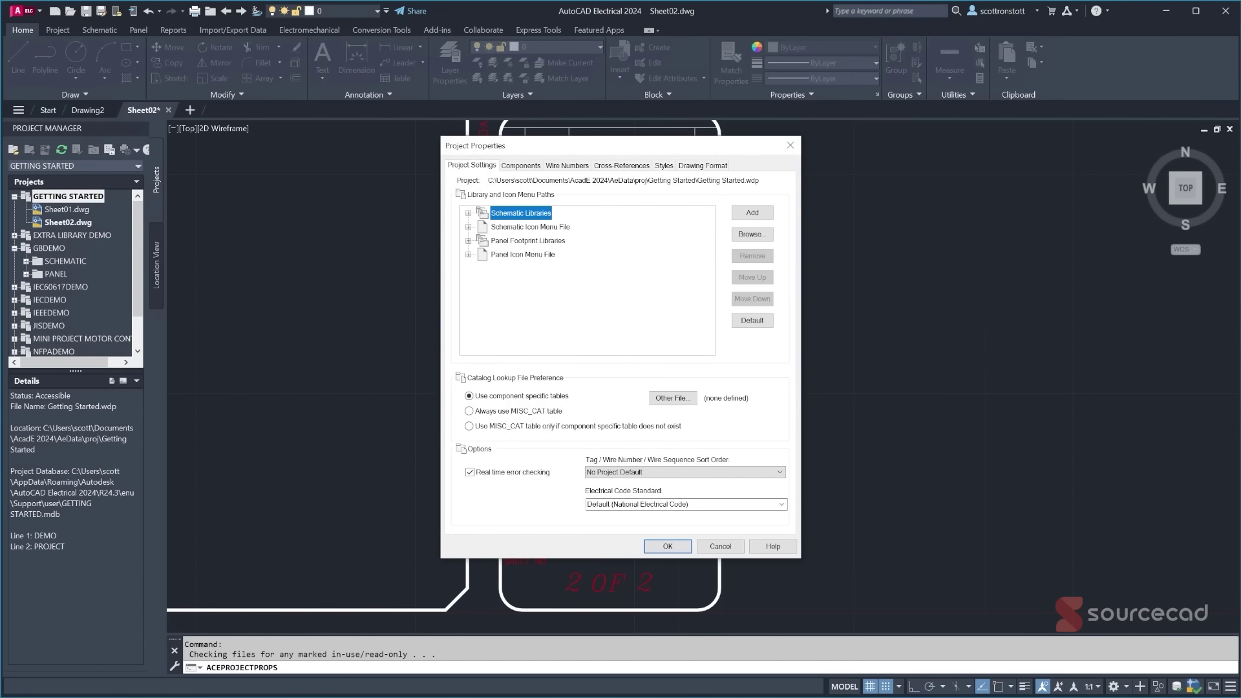
{"action": "left_click", "coordinate": [709, 168]}
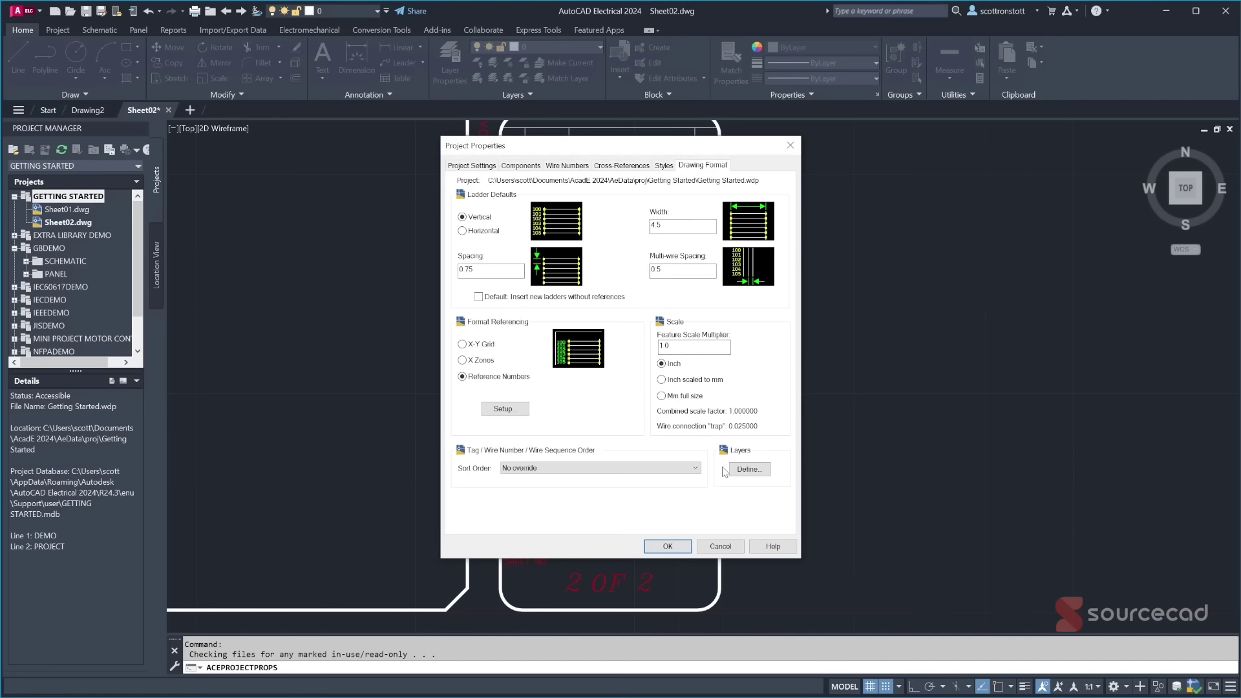
{"action": "left_click", "coordinate": [743, 477]}
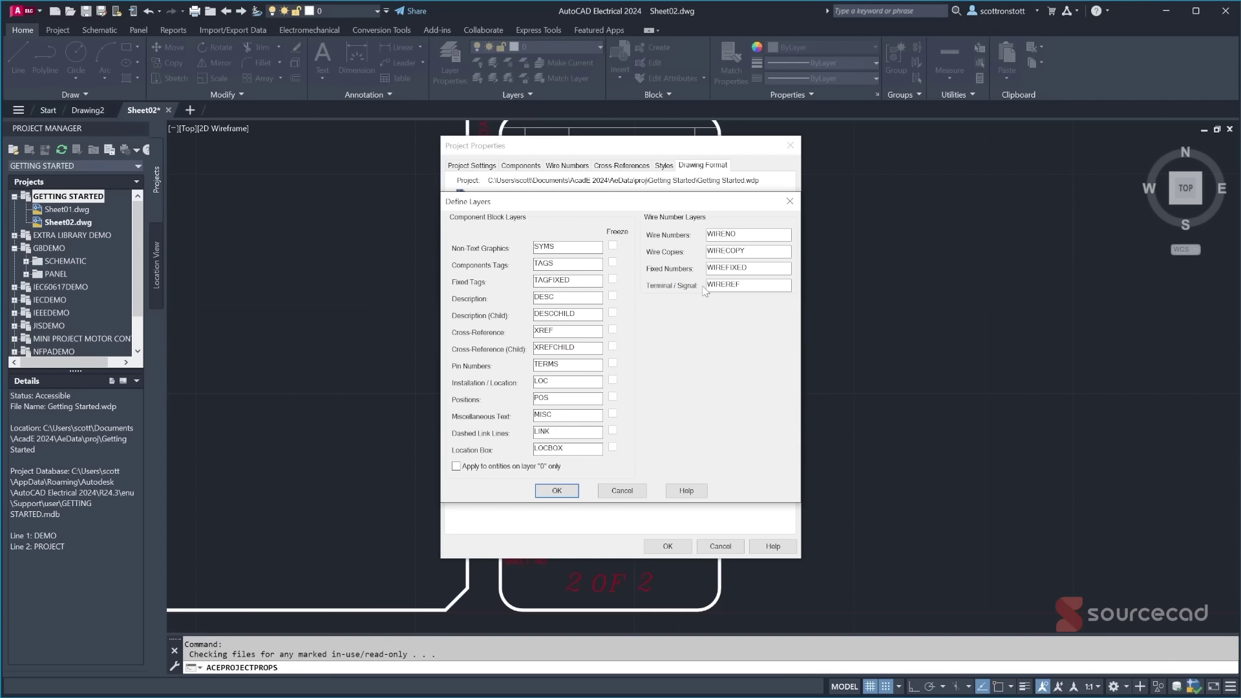
{"action": "left_click", "coordinate": [622, 492]}
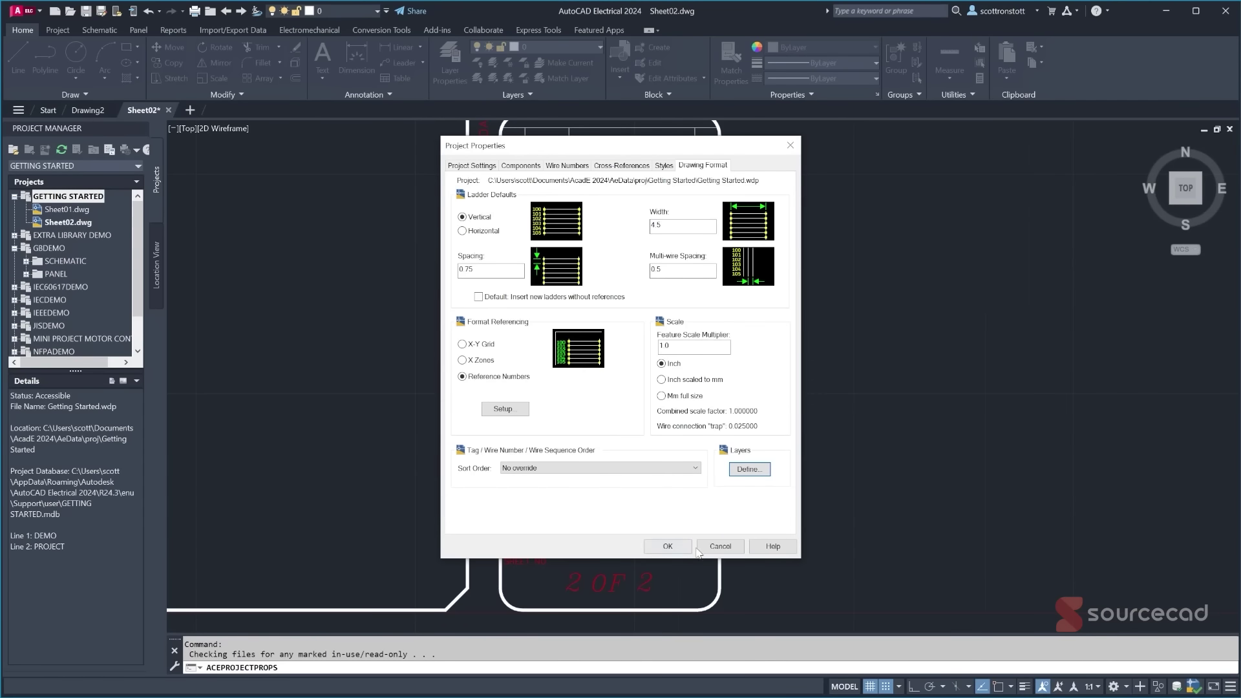
{"action": "left_click", "coordinate": [700, 548]}
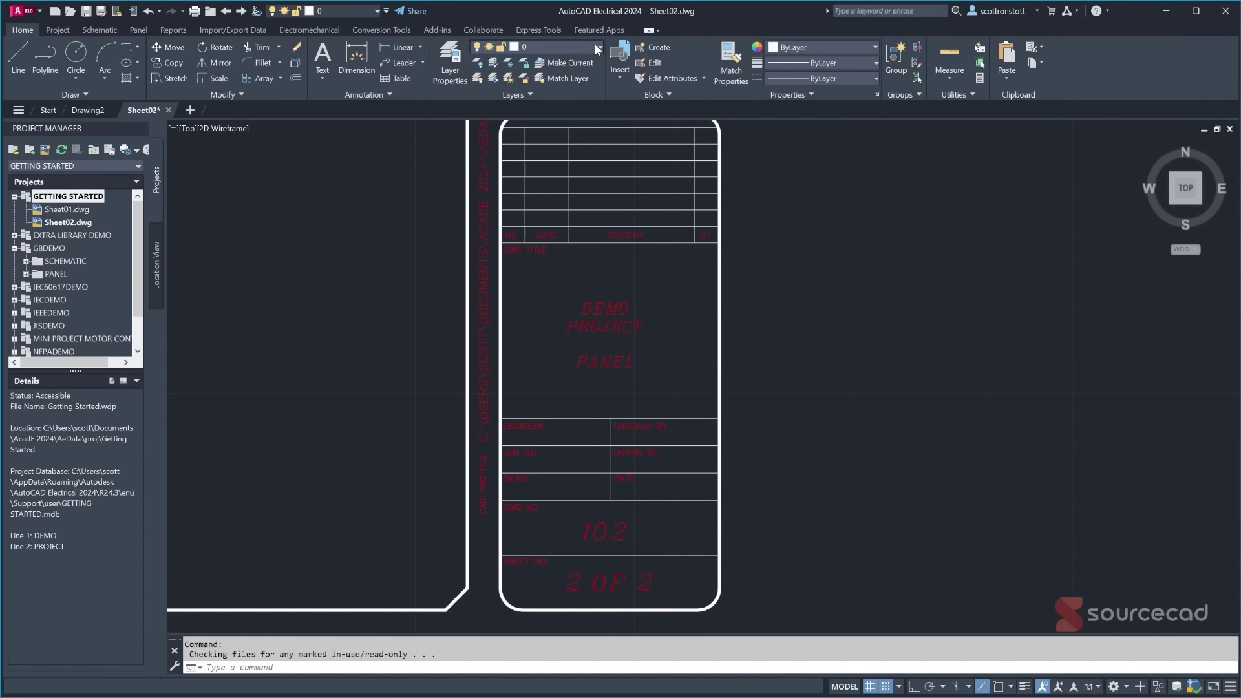
{"action": "left_click", "coordinate": [596, 48]}
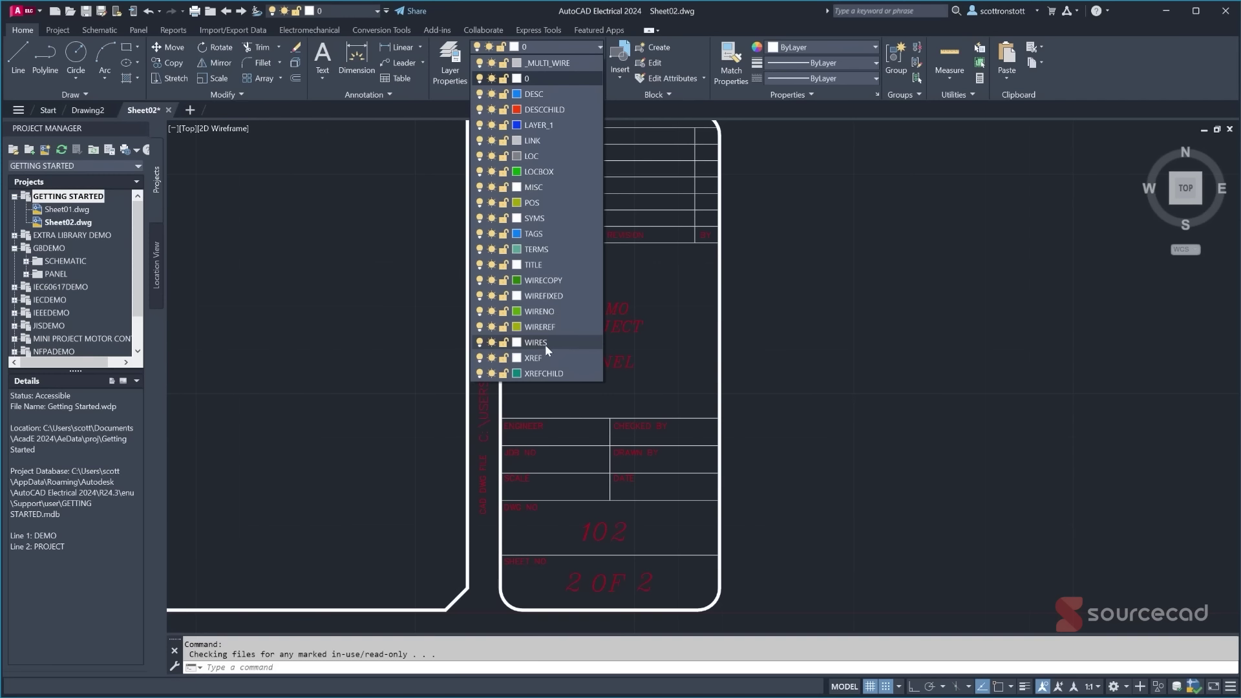
{"action": "left_click", "coordinate": [600, 46]}
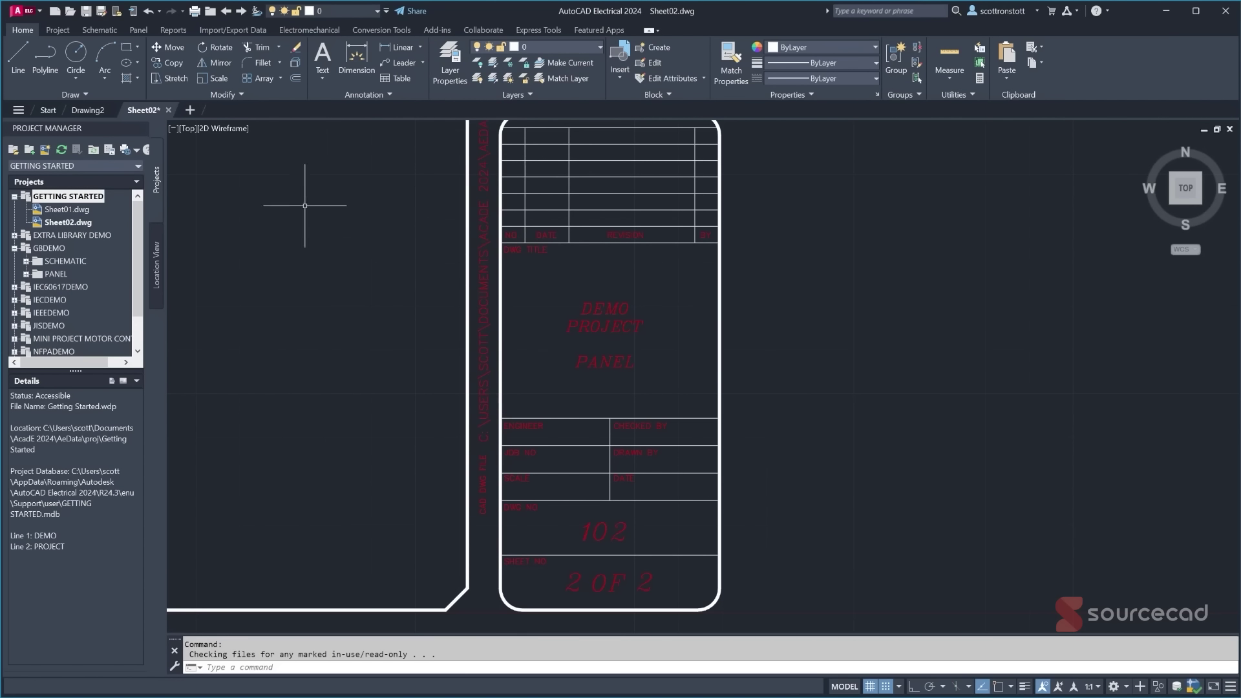
- Start Create/Edit Wire Type for Sheet02 and set the layer name format to WIRES_%C_%S
{"action": "left_click", "coordinate": [97, 33]}
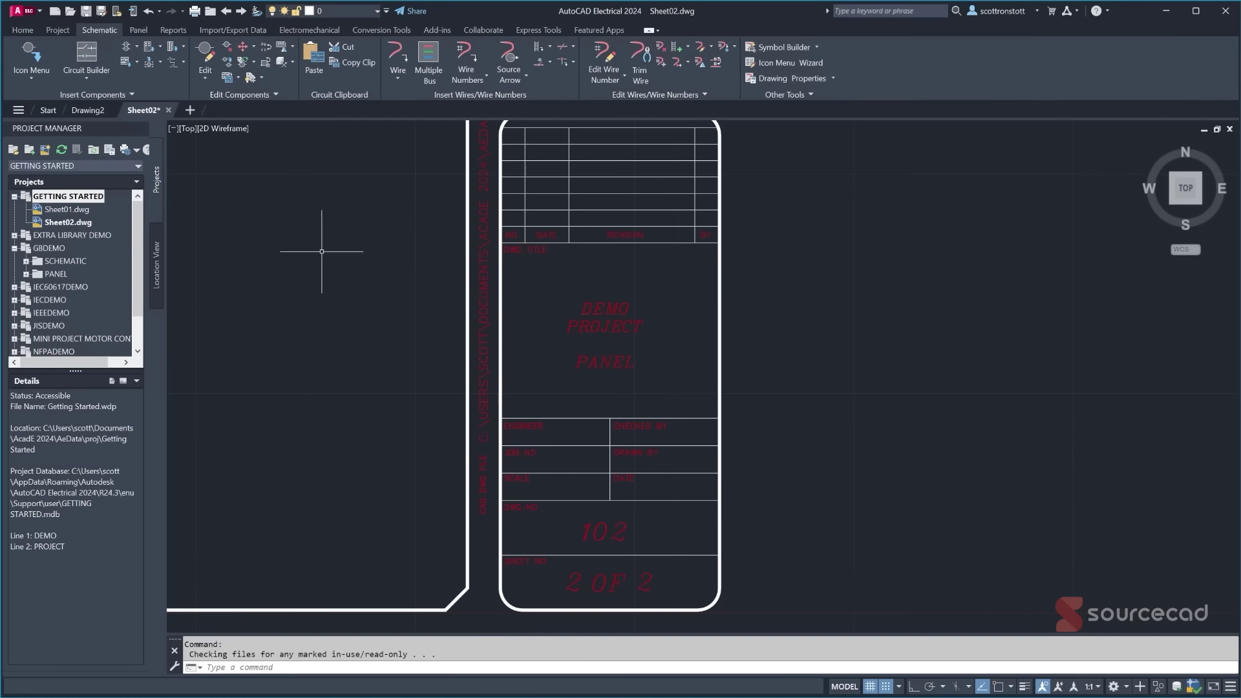
{"action": "left_click", "coordinate": [698, 50]}
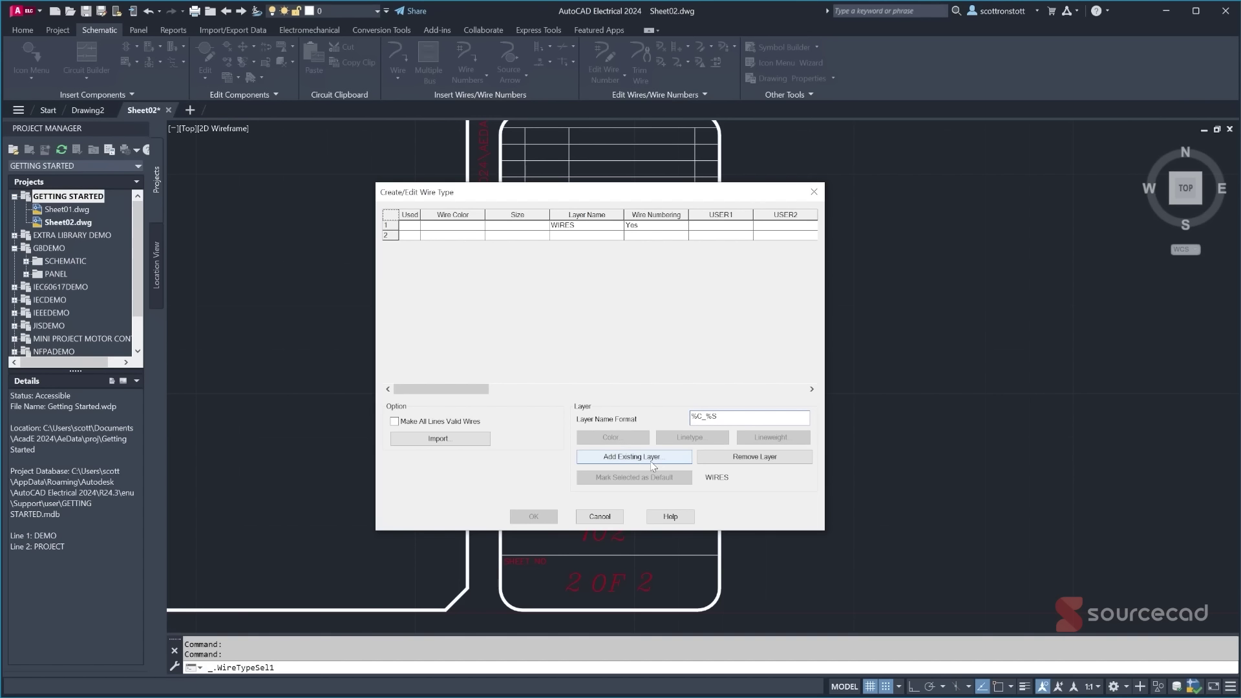
{"action": "type", "text": "WIRES_"}
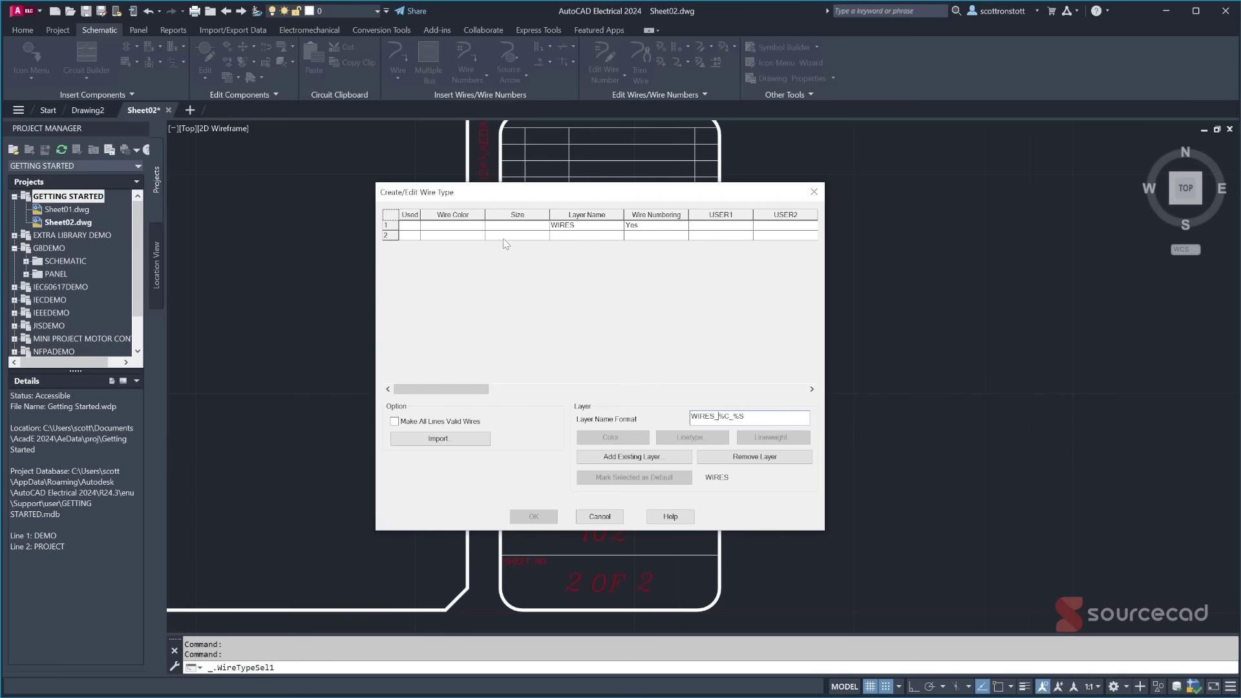
- Add a wire type with wire color RED and size 10AWG in the empty row below WIRES
{"action": "left_click", "coordinate": [444, 236]}
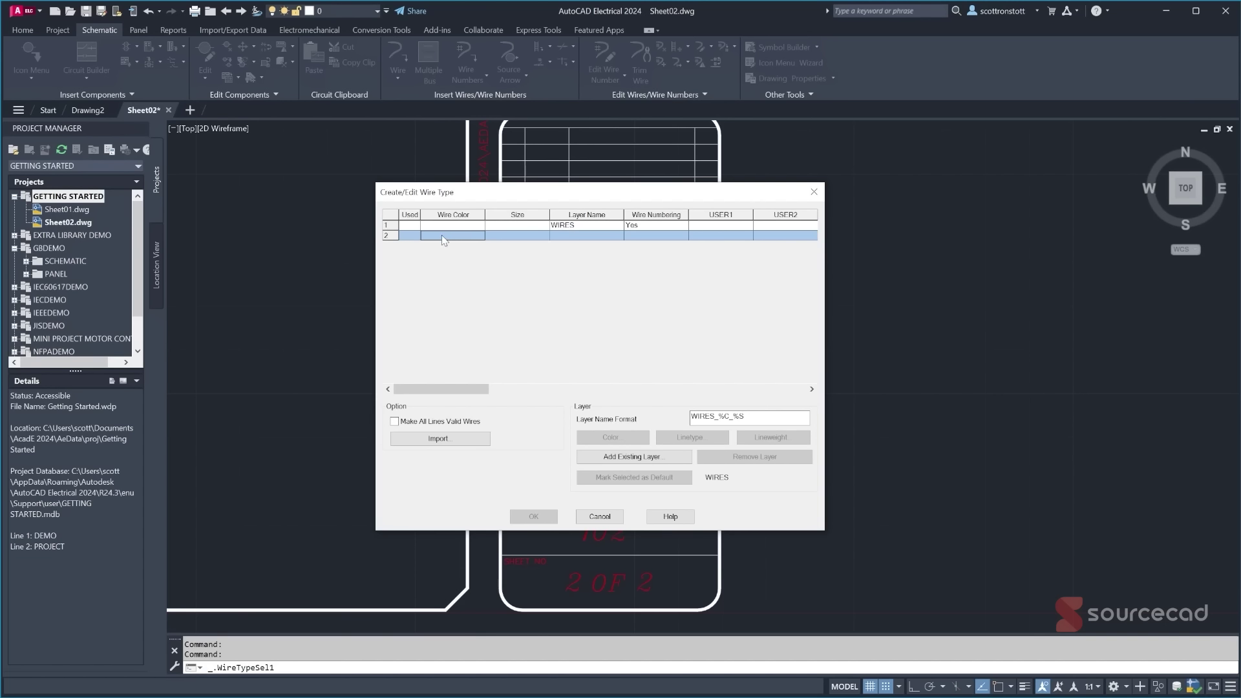
{"action": "type", "text": "RED"}
{"action": "left_click", "coordinate": [505, 237]}
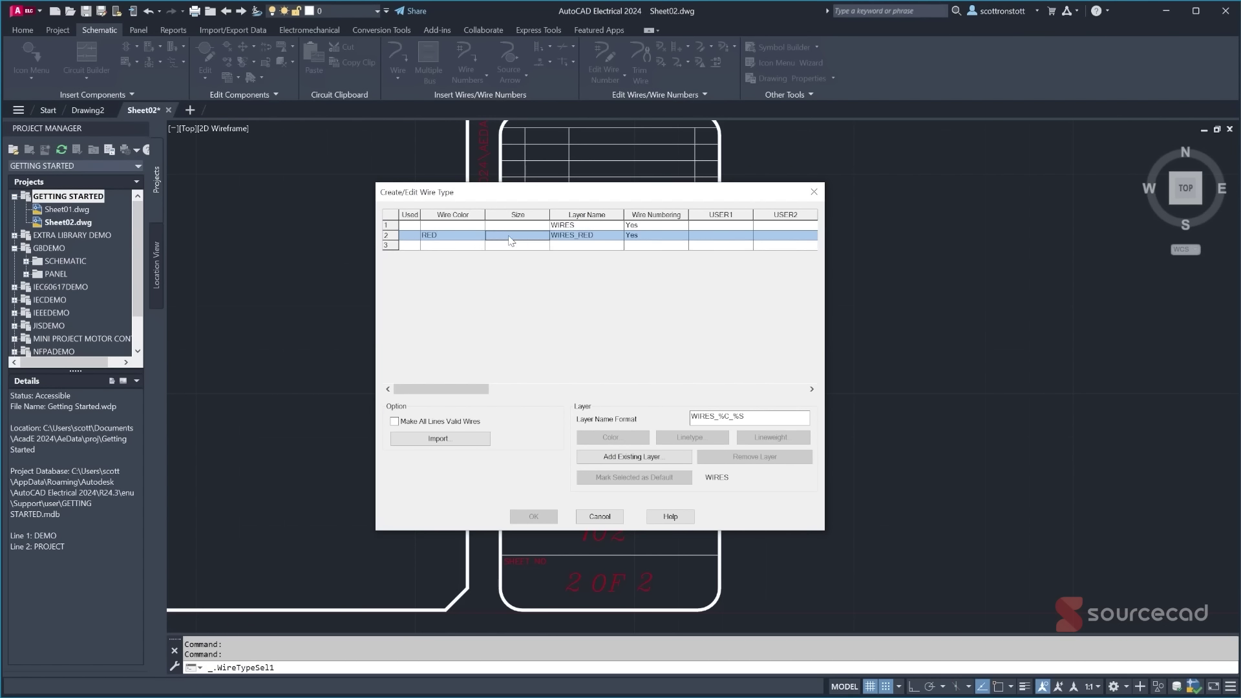
{"action": "type", "text": "10AWG"}
{"action": "key", "text": "Tab"}
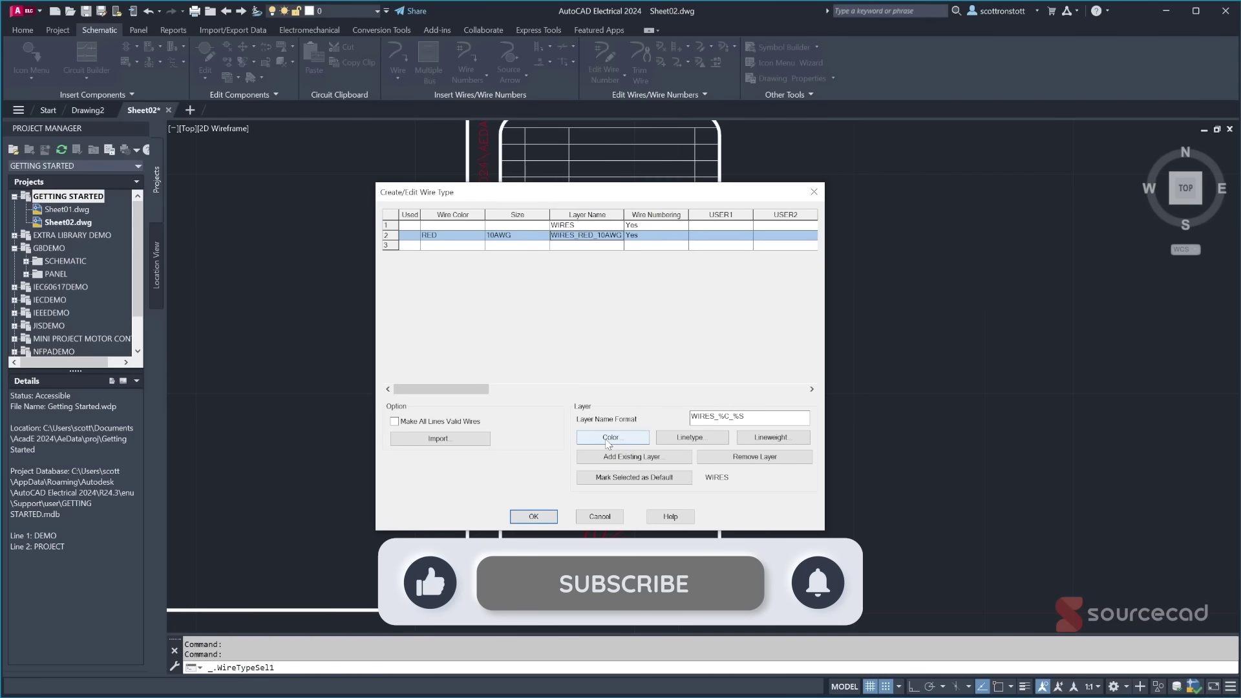
- Set the RED 10AWG wire type's layer color to red and its lineweight to 0.40 mm
{"action": "left_click", "coordinate": [608, 438]}
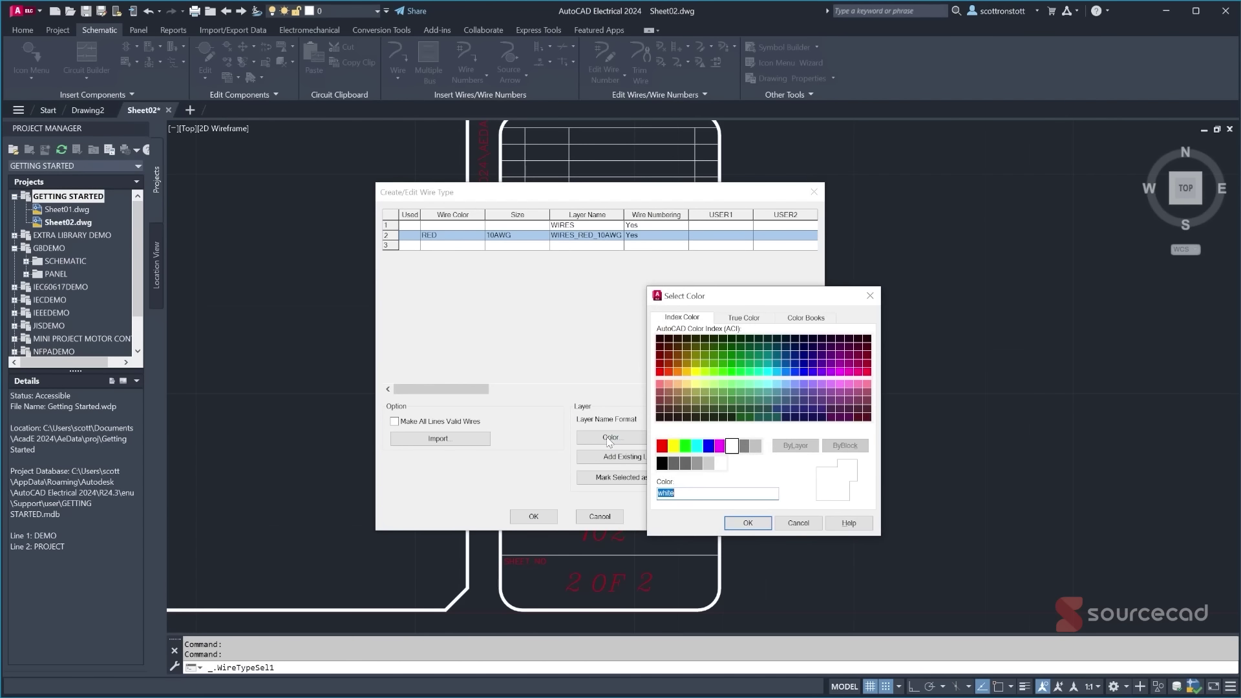
{"action": "left_click", "coordinate": [661, 445]}
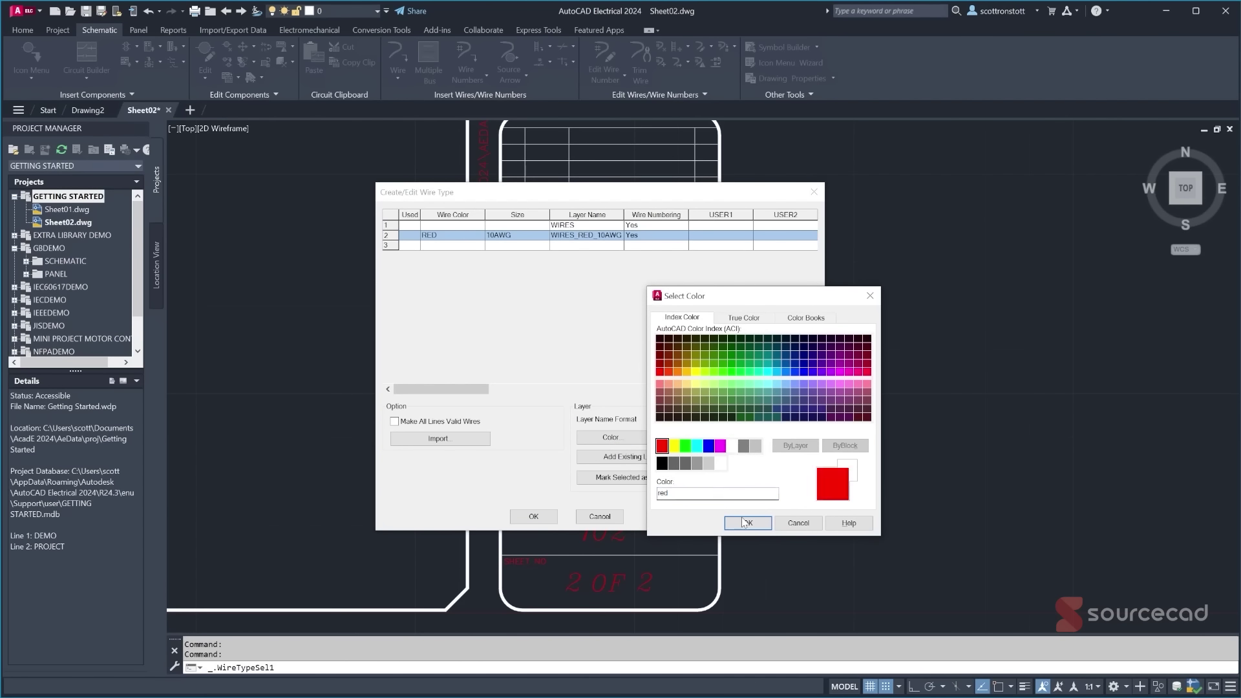
{"action": "left_click", "coordinate": [747, 523]}
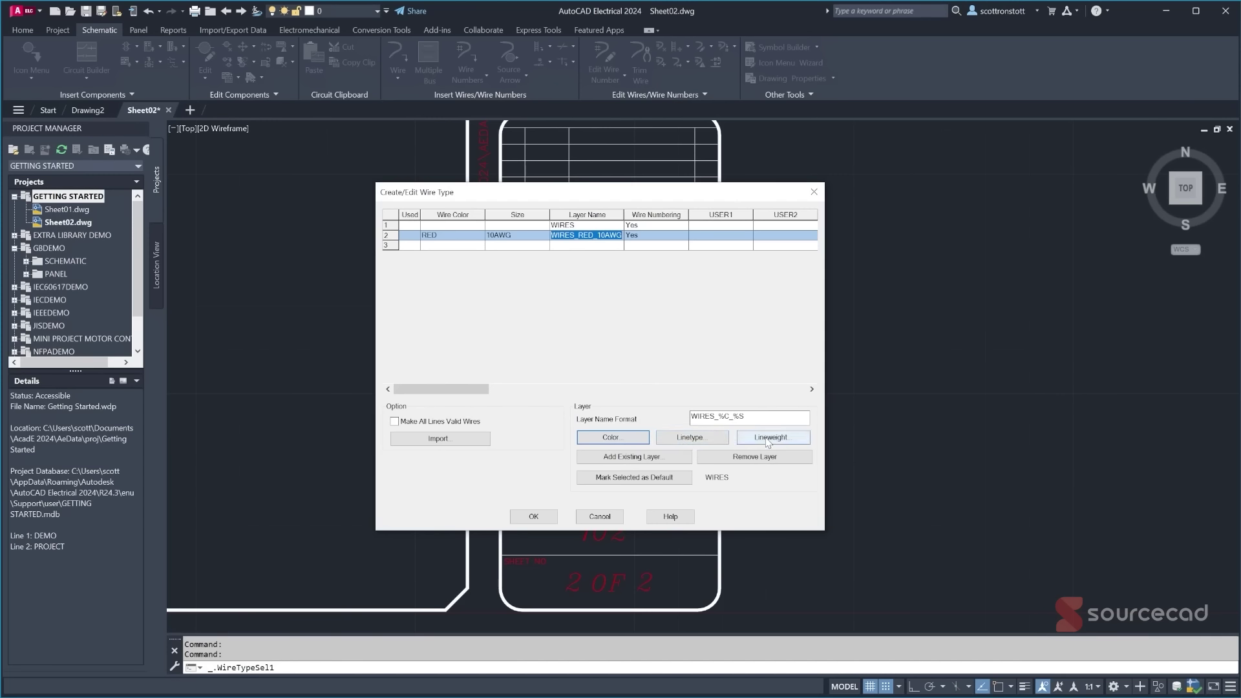
{"action": "left_click", "coordinate": [765, 441]}
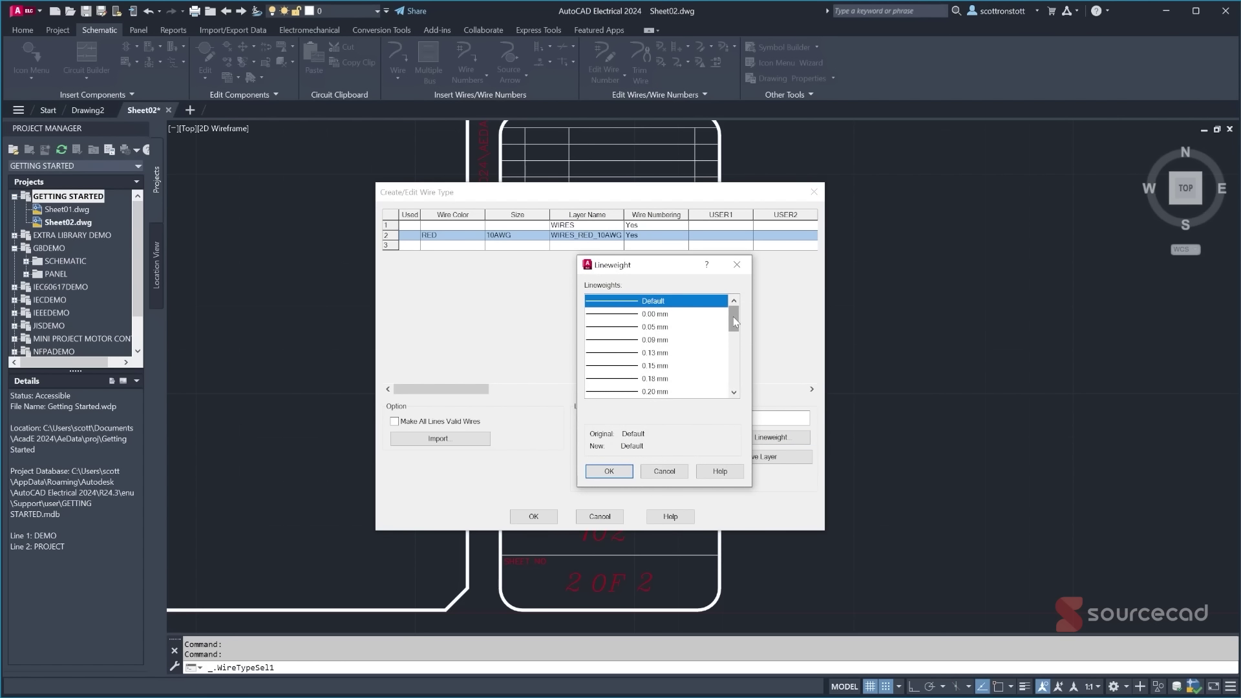
{"action": "left_click_drag", "start_coordinate": [733, 323], "coordinate": [733, 340]}
{"action": "left_click", "coordinate": [653, 366]}
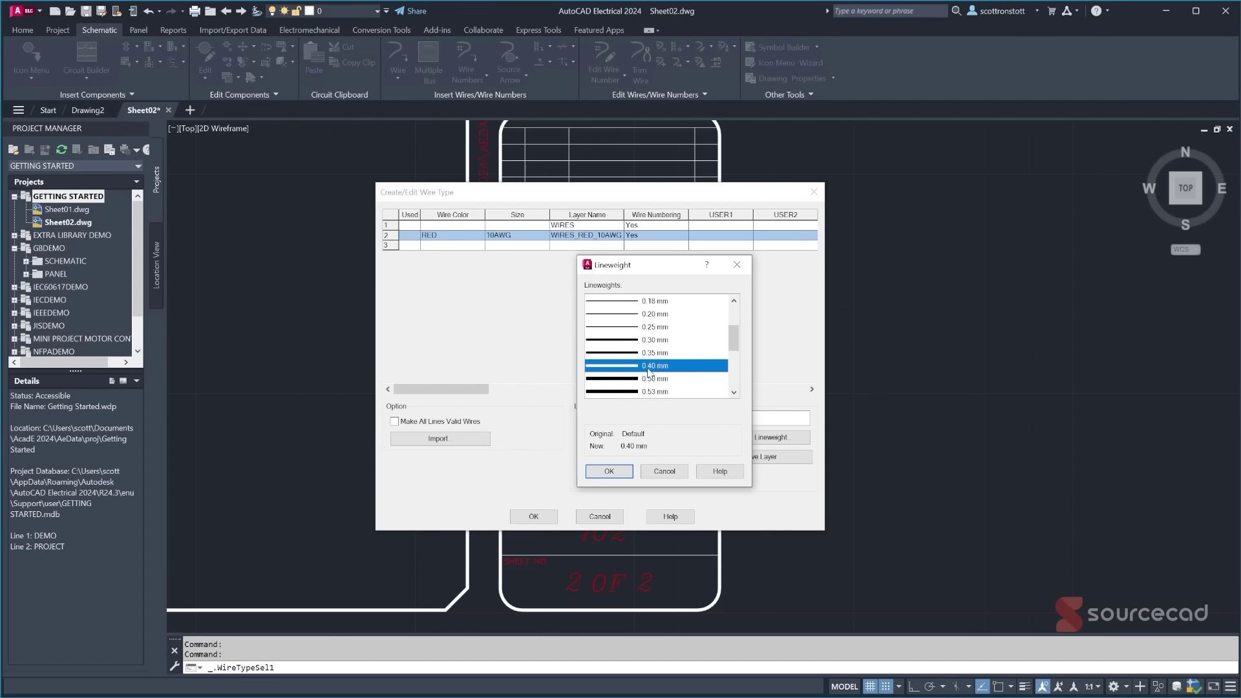
{"action": "left_click", "coordinate": [608, 472]}
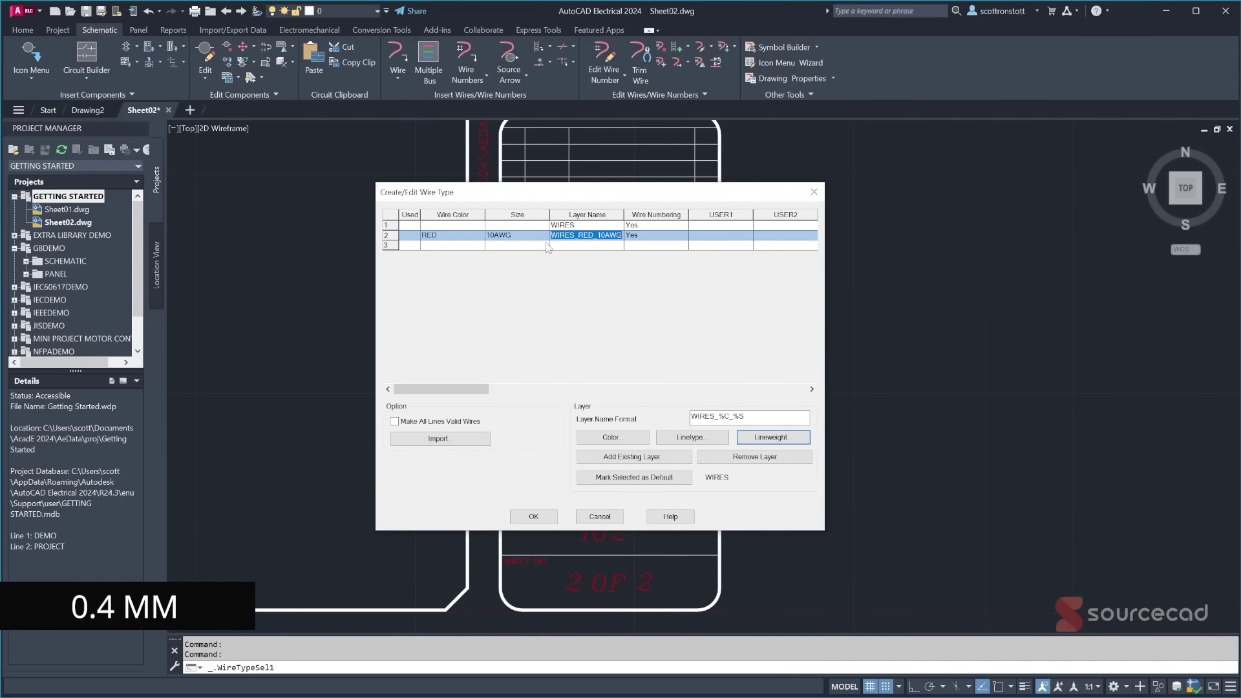
- Add another wire type with wire color YEL and size 12AWG below the RED one
{"action": "left_click", "coordinate": [433, 247]}
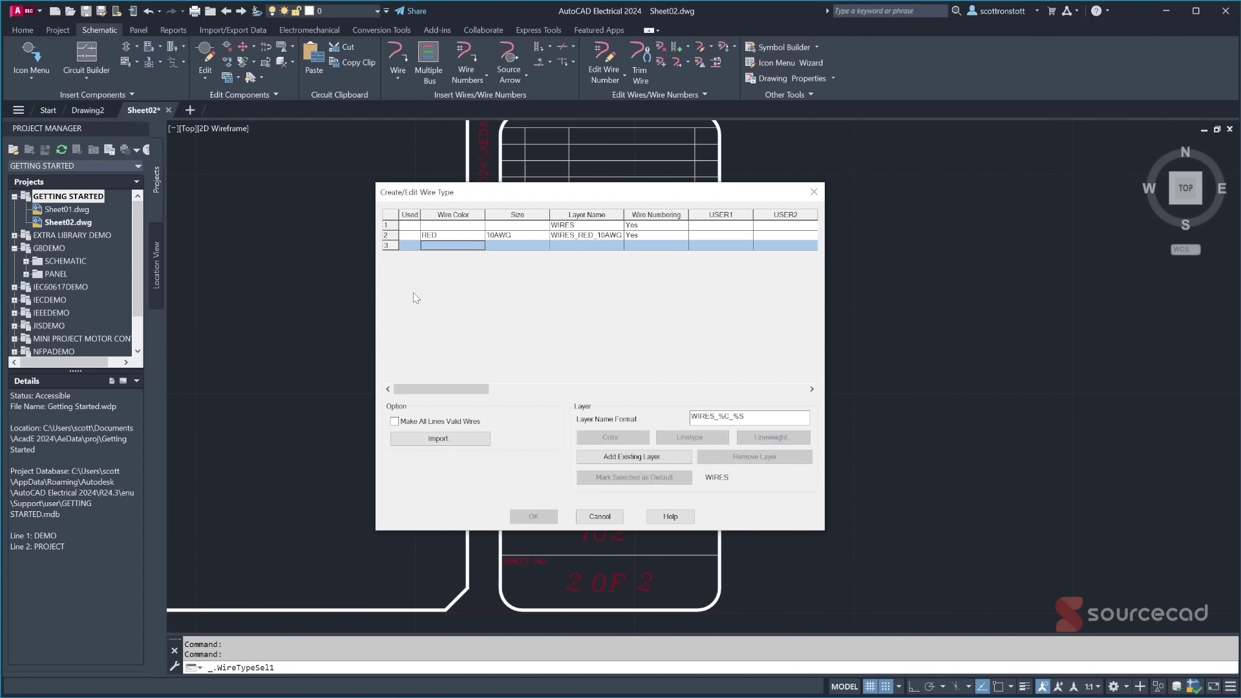
{"action": "type", "text": "YEL"}
{"action": "key", "text": "Tab"}
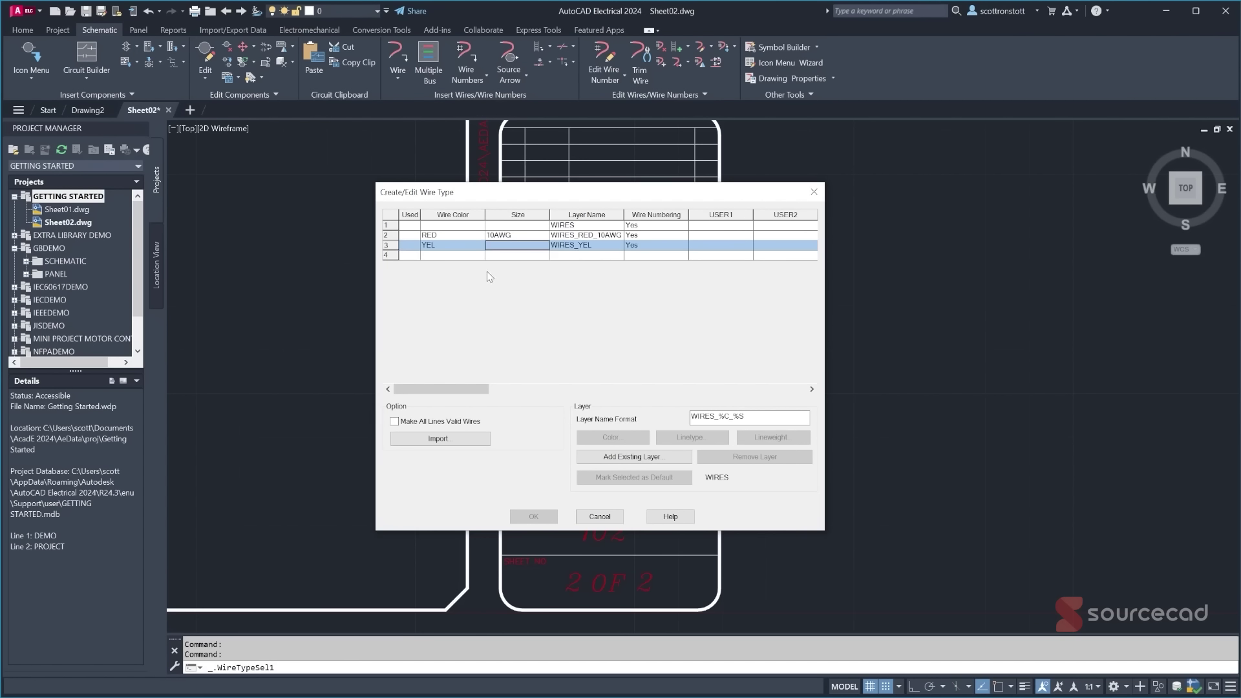
{"action": "type", "text": "12AWG"}
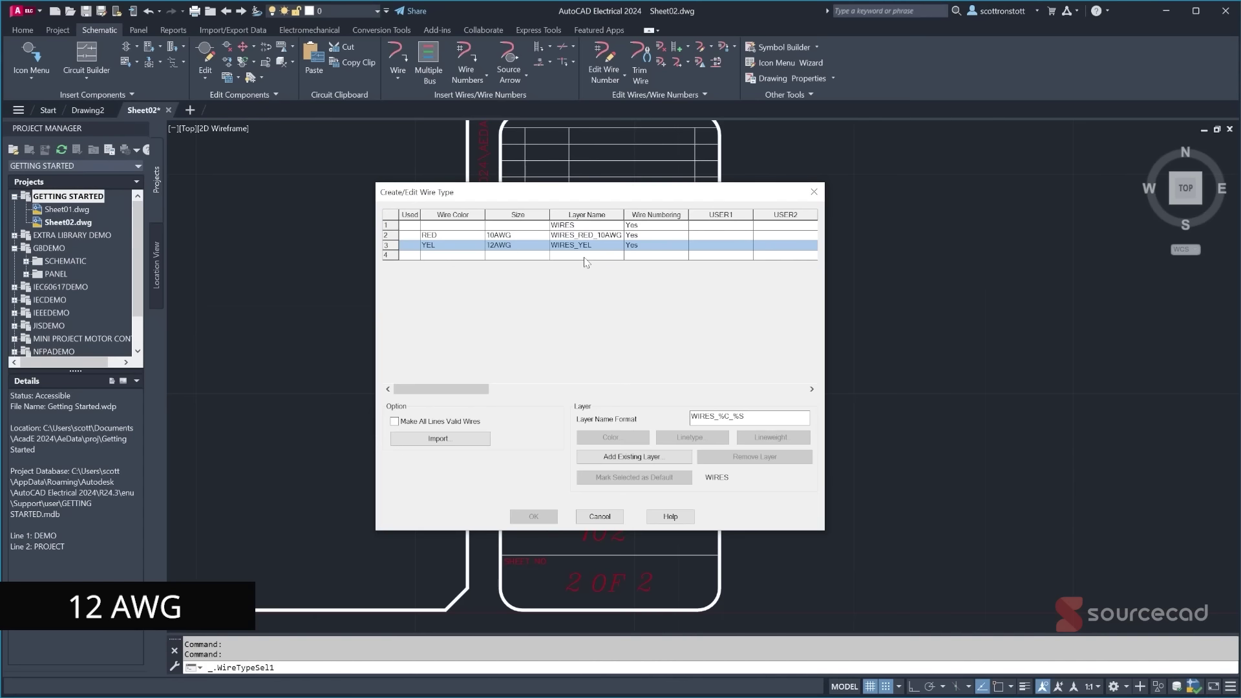
{"action": "key", "text": "Tab"}
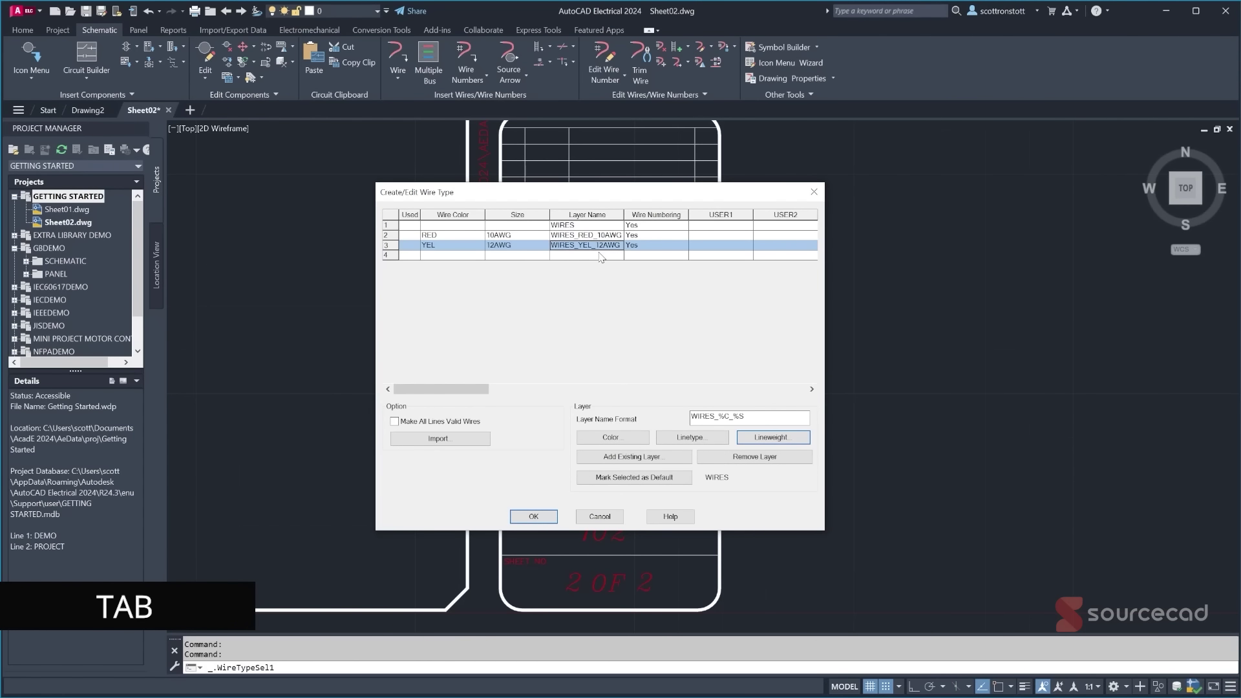
- Set the YEL 12AWG wire type's layer to yellow with a 0.35 mm lineweight, and check the new wire layers in Sheet02's layer list
{"action": "left_click", "coordinate": [610, 437]}
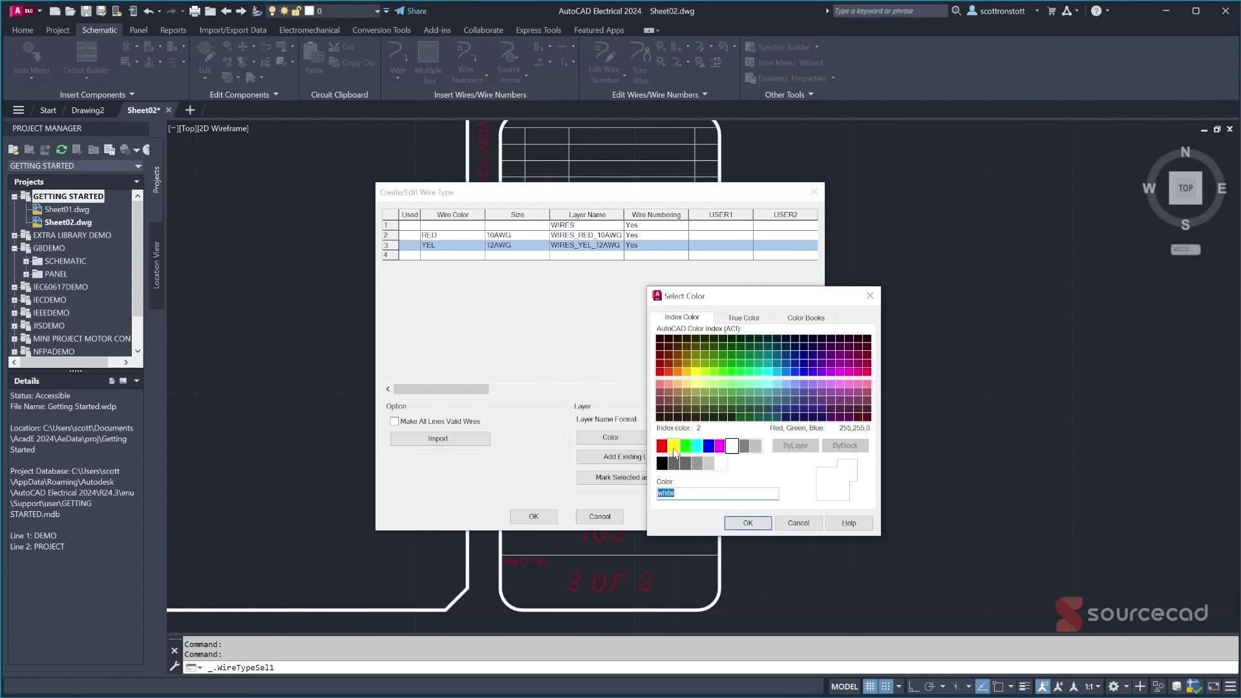
{"action": "left_click", "coordinate": [674, 446]}
{"action": "left_click", "coordinate": [748, 523]}
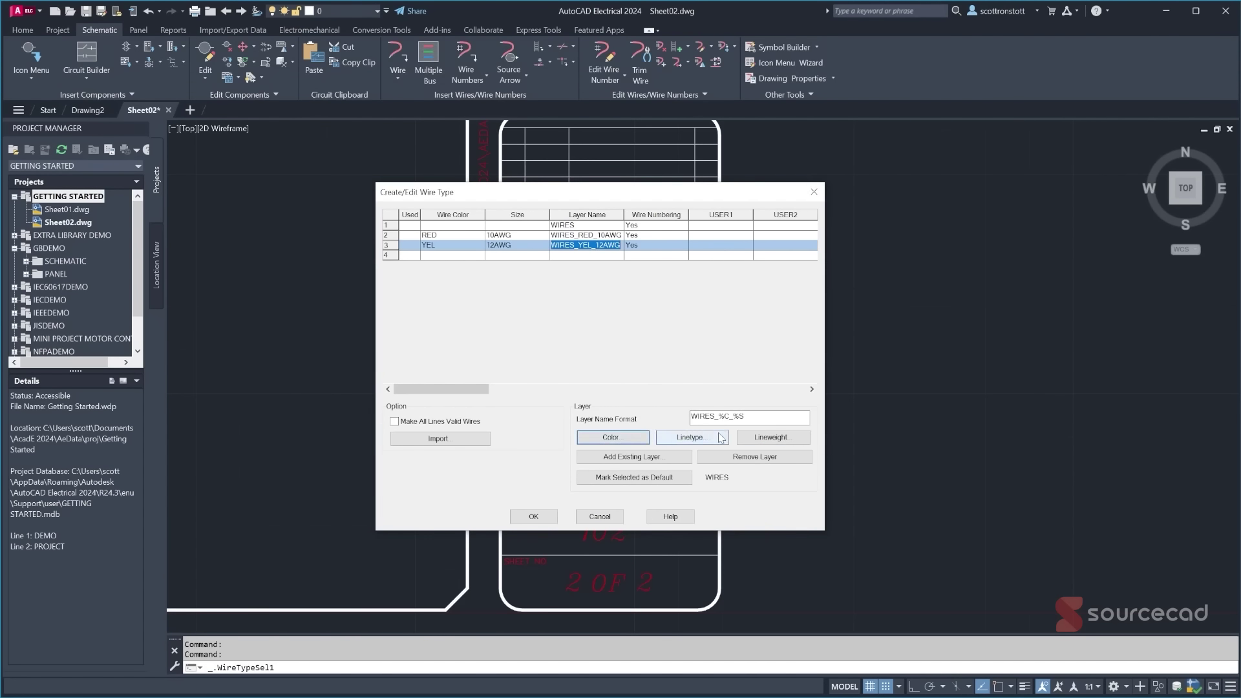
{"action": "left_click", "coordinate": [774, 437]}
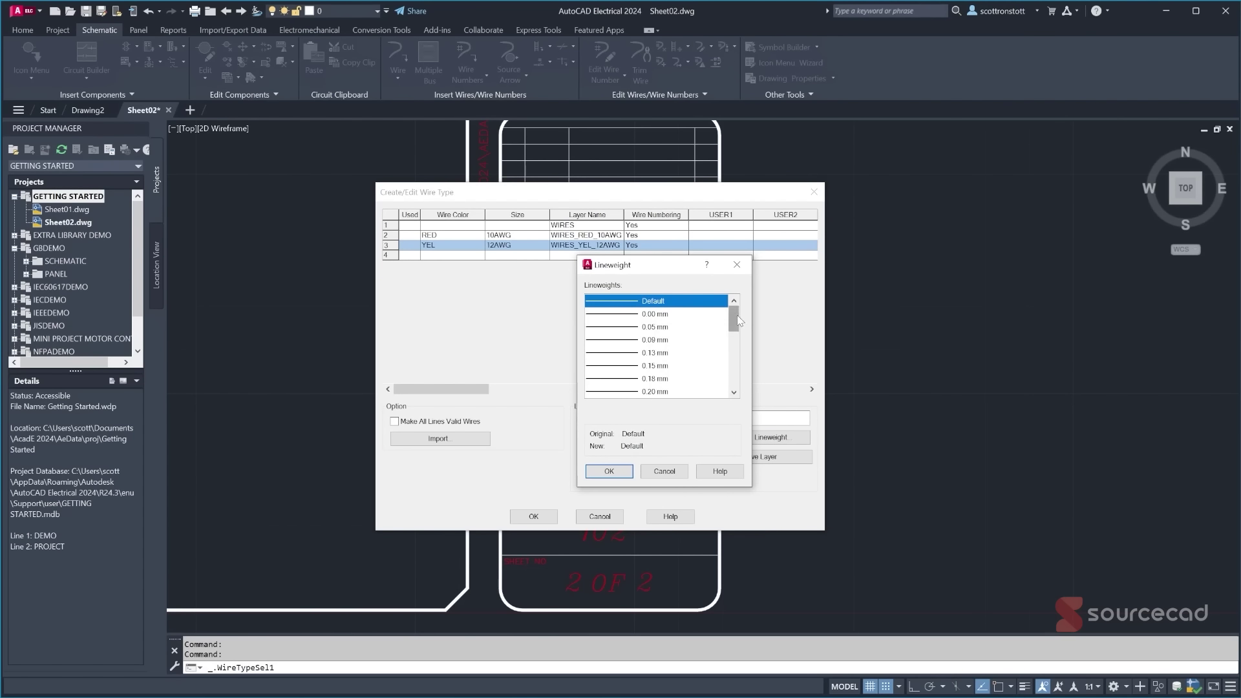
{"action": "left_click_drag", "start_coordinate": [739, 320], "coordinate": [739, 336]}
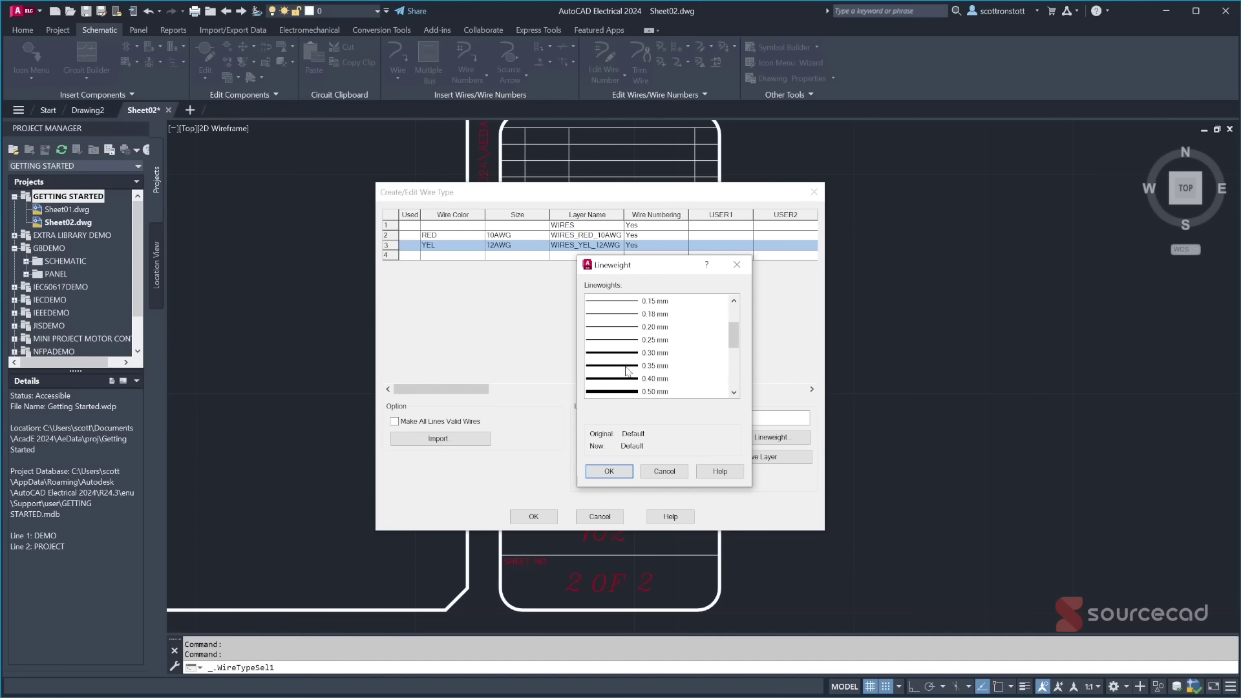
{"action": "left_click", "coordinate": [660, 366]}
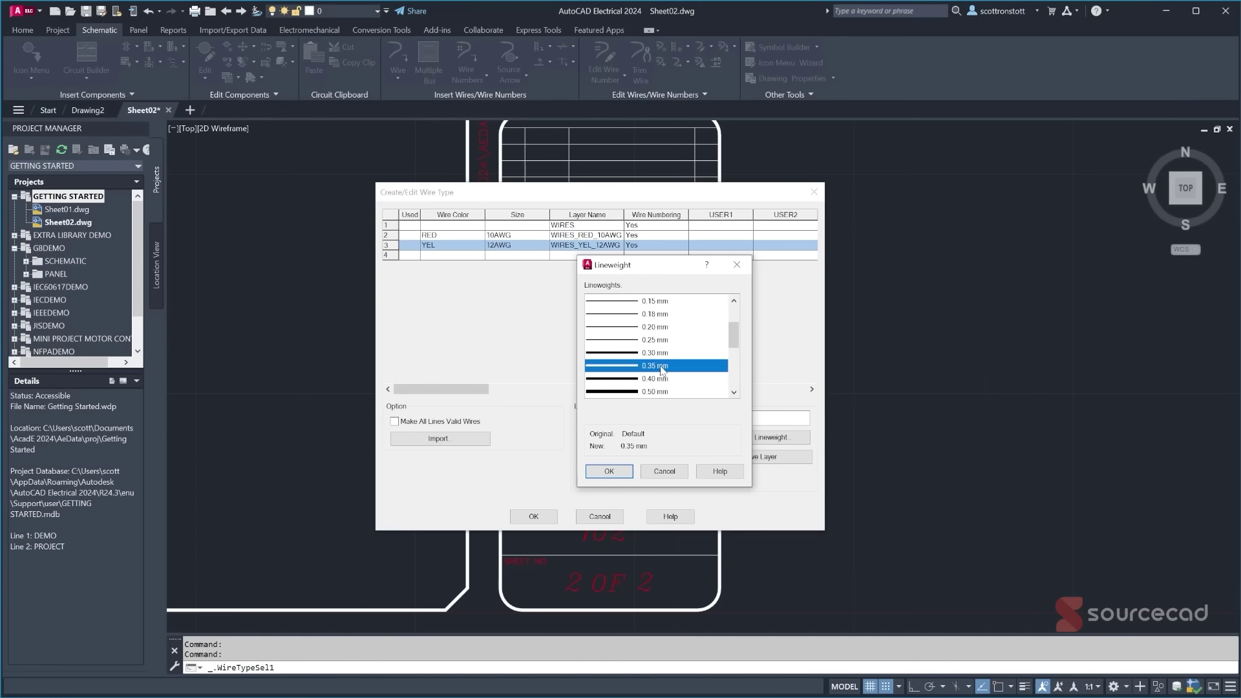
{"action": "left_click", "coordinate": [618, 473]}
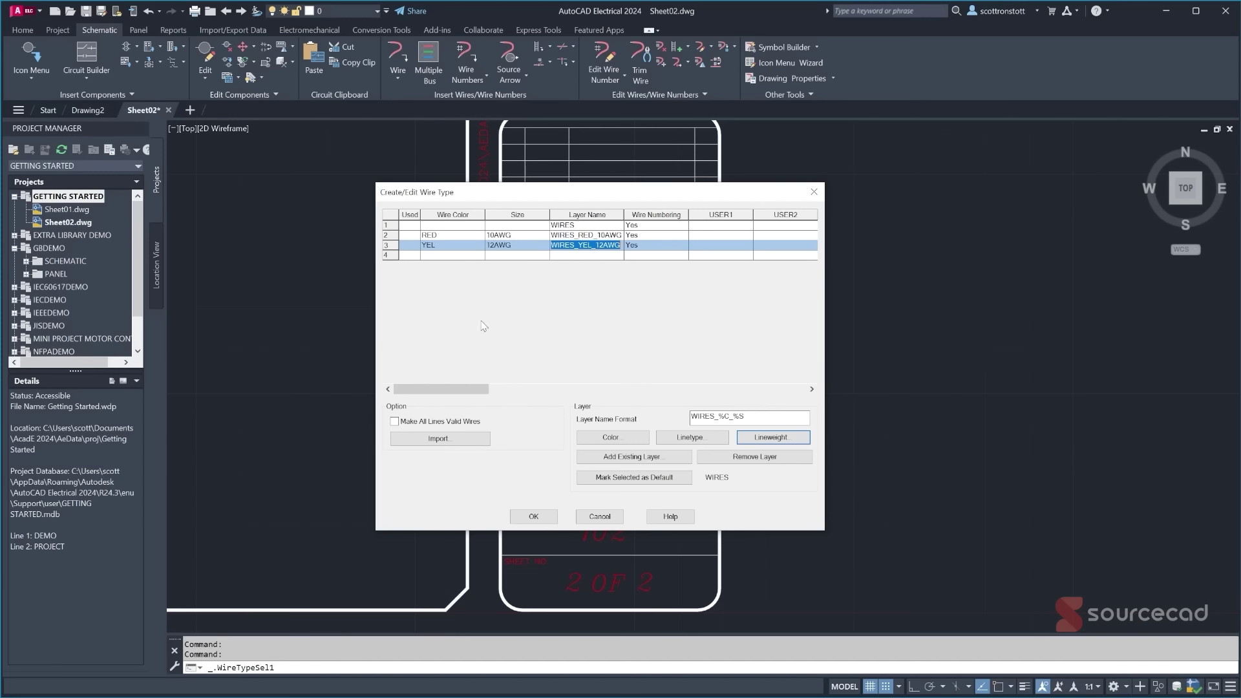
{"action": "left_click", "coordinate": [546, 520]}
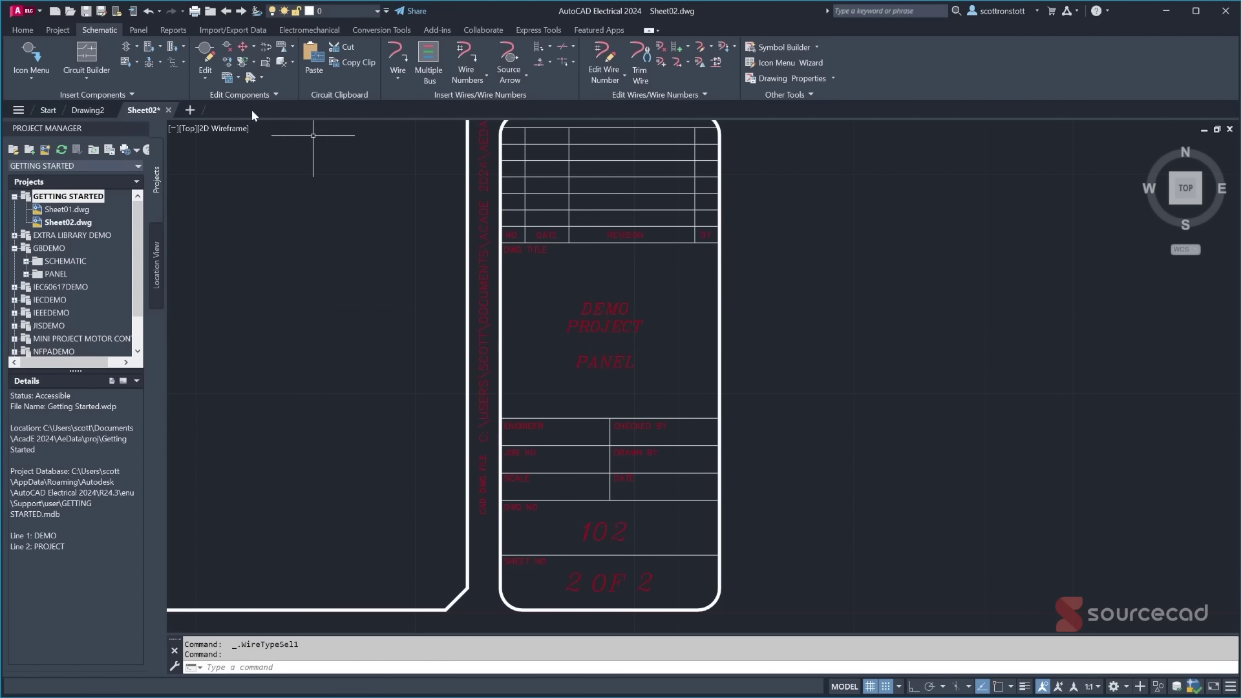
{"action": "left_click", "coordinate": [377, 11]}
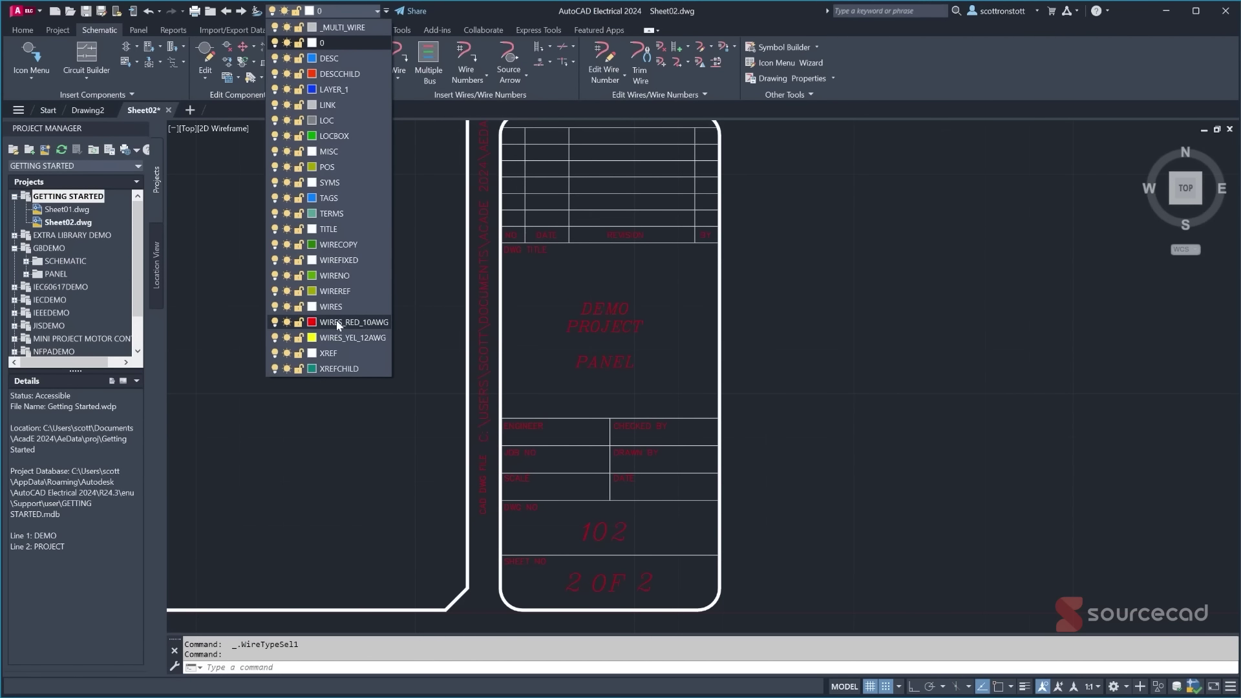
{"action": "left_click", "coordinate": [377, 12]}
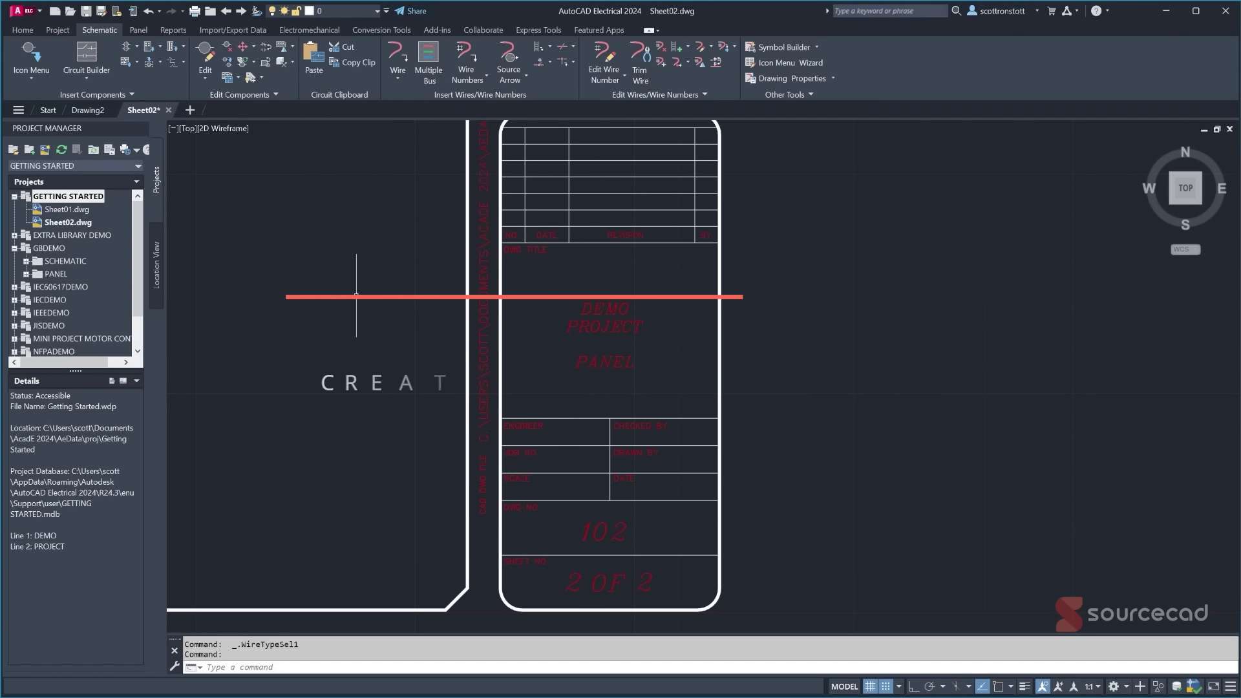
- Switch to the project's previous drawing, Sheet01, and turn off its grid display
{"action": "left_click", "coordinate": [226, 12]}
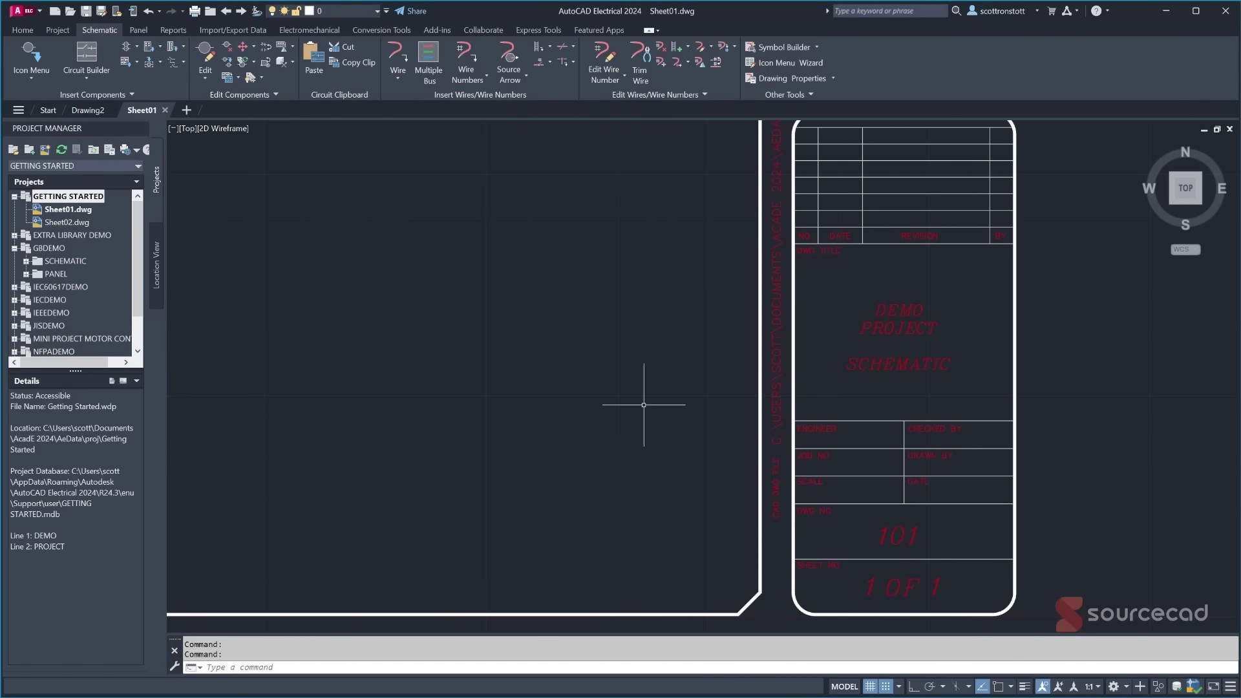
{"action": "scroll", "coordinate": [601, 419], "scroll_direction": "down", "scroll_amount": 4}
{"action": "scroll", "coordinate": [440, 275], "scroll_direction": "down", "scroll_amount": 2}
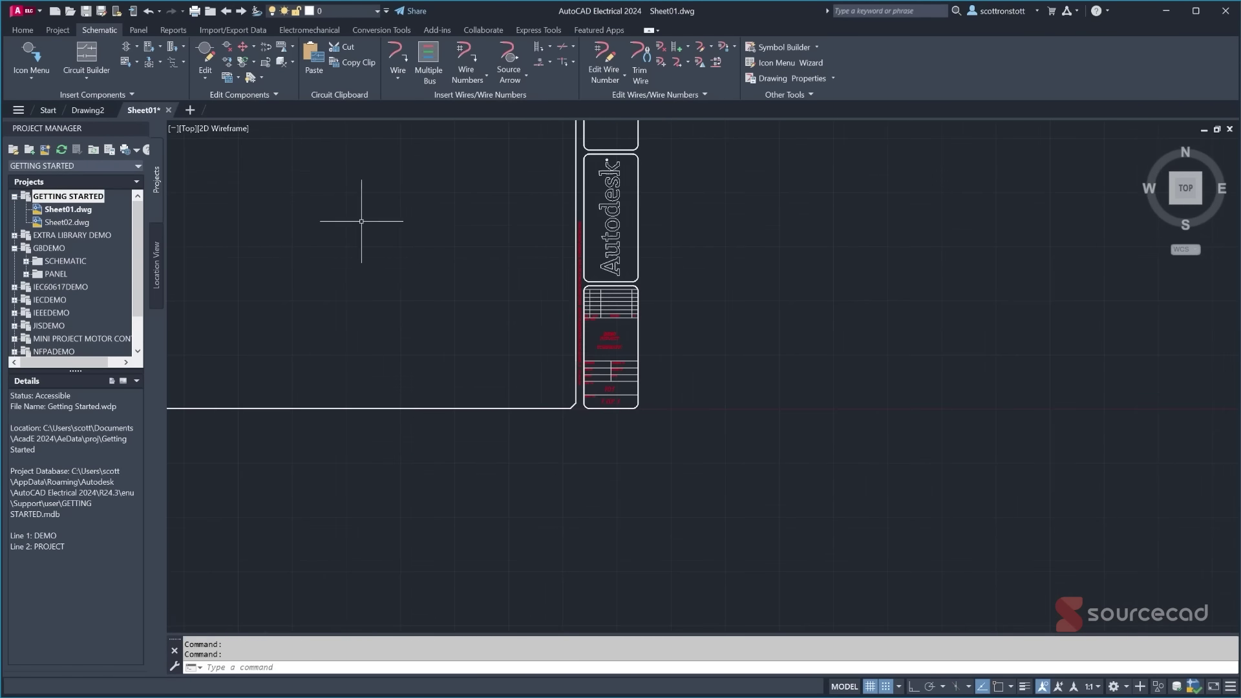
{"action": "middle_click_drag", "start_coordinate": [361, 221], "coordinate": [706, 433]}
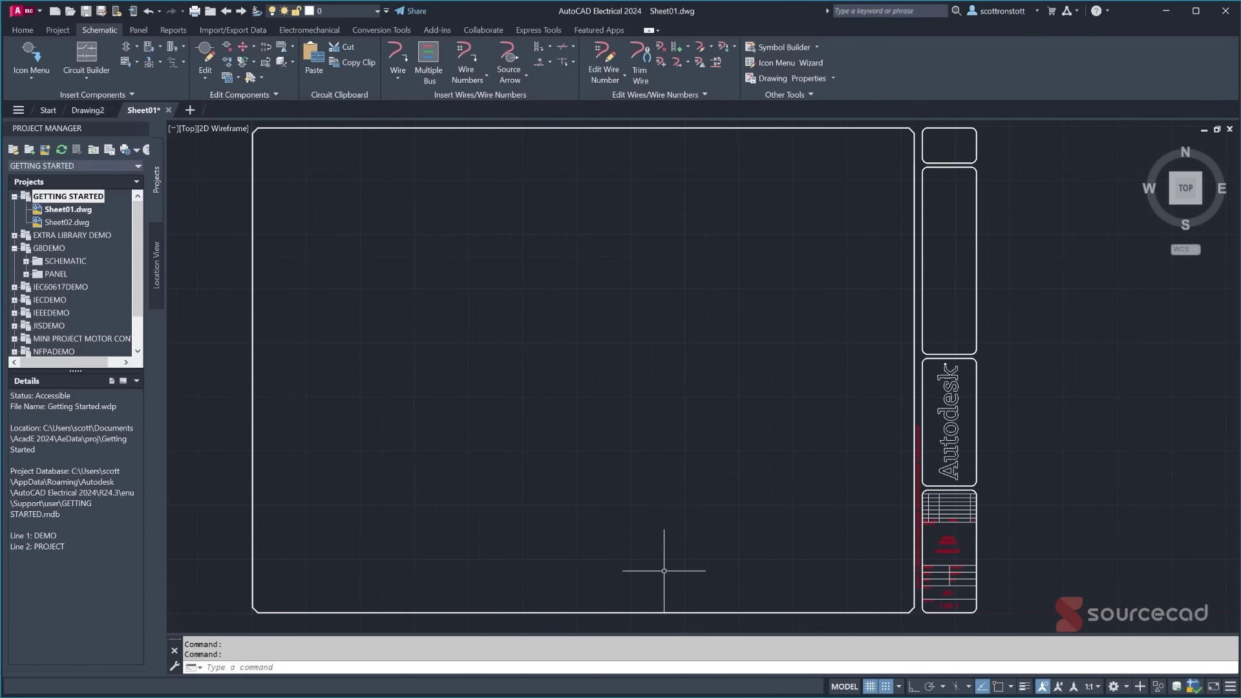
{"action": "left_click", "coordinate": [871, 688]}
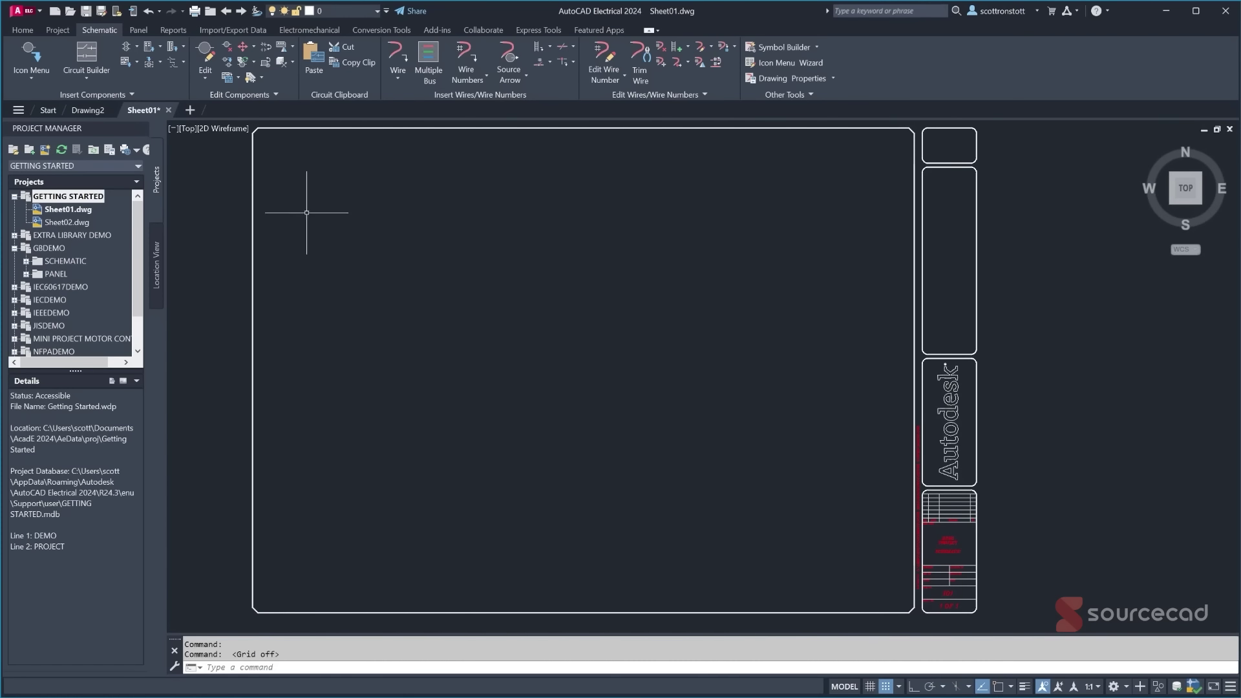
{"action": "scroll", "coordinate": [294, 145], "scroll_direction": "up", "scroll_amount": 5}
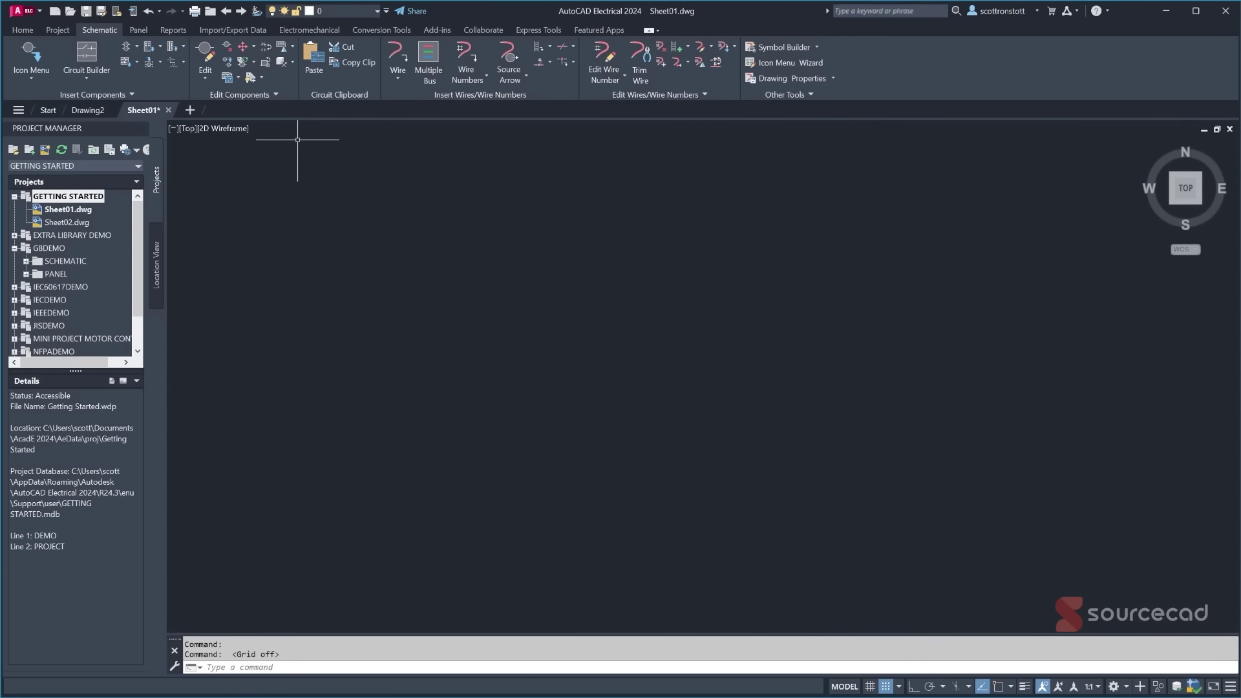
{"action": "middle_click_drag", "start_coordinate": [293, 144], "coordinate": [384, 297]}
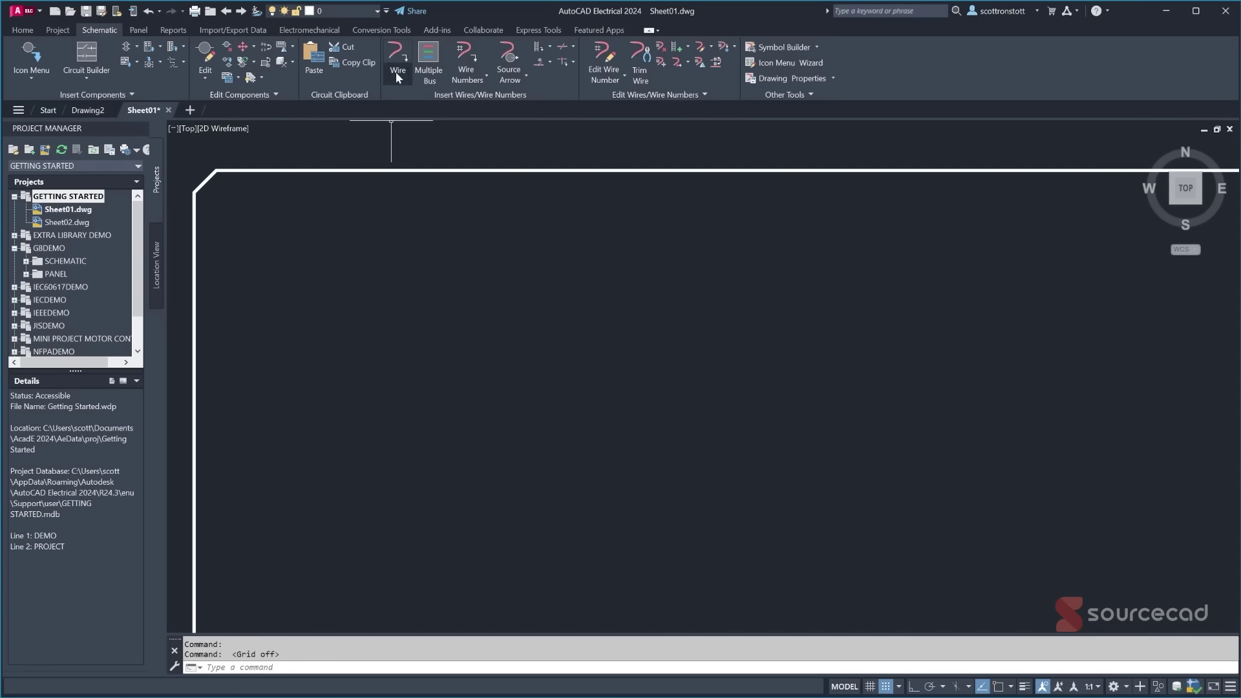
{"action": "left_click", "coordinate": [393, 50]}
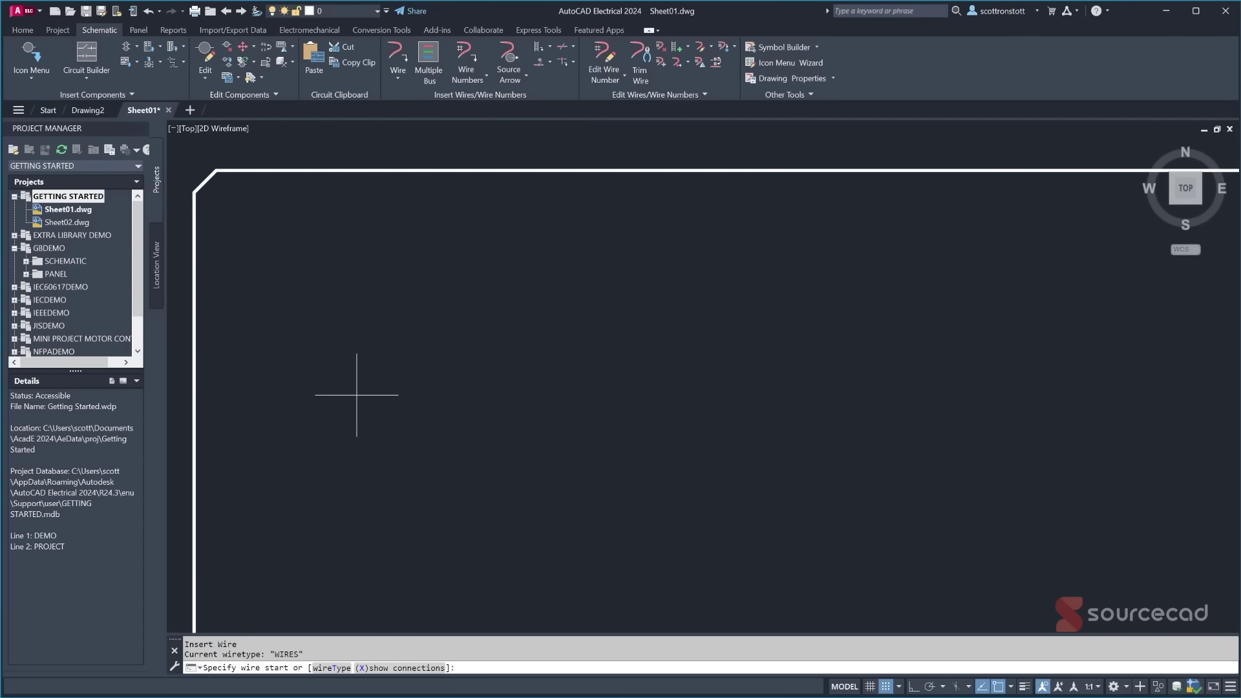
{"action": "left_click", "coordinate": [333, 670]}
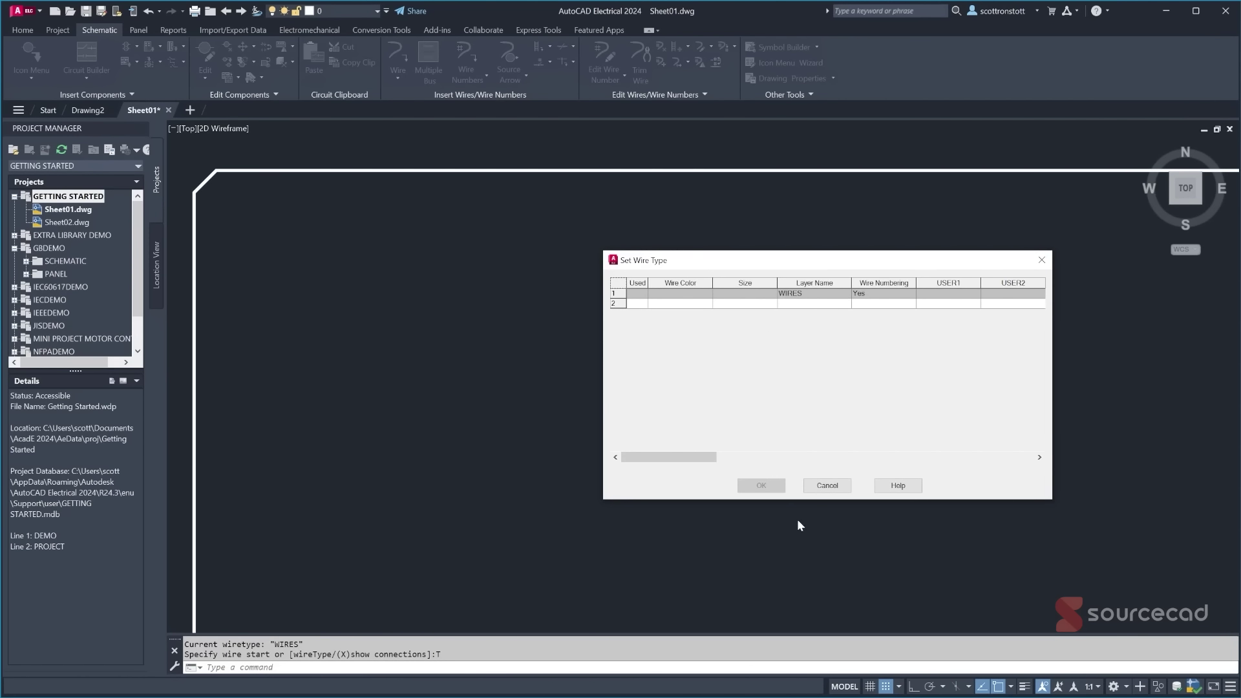
{"action": "left_click", "coordinate": [827, 486]}
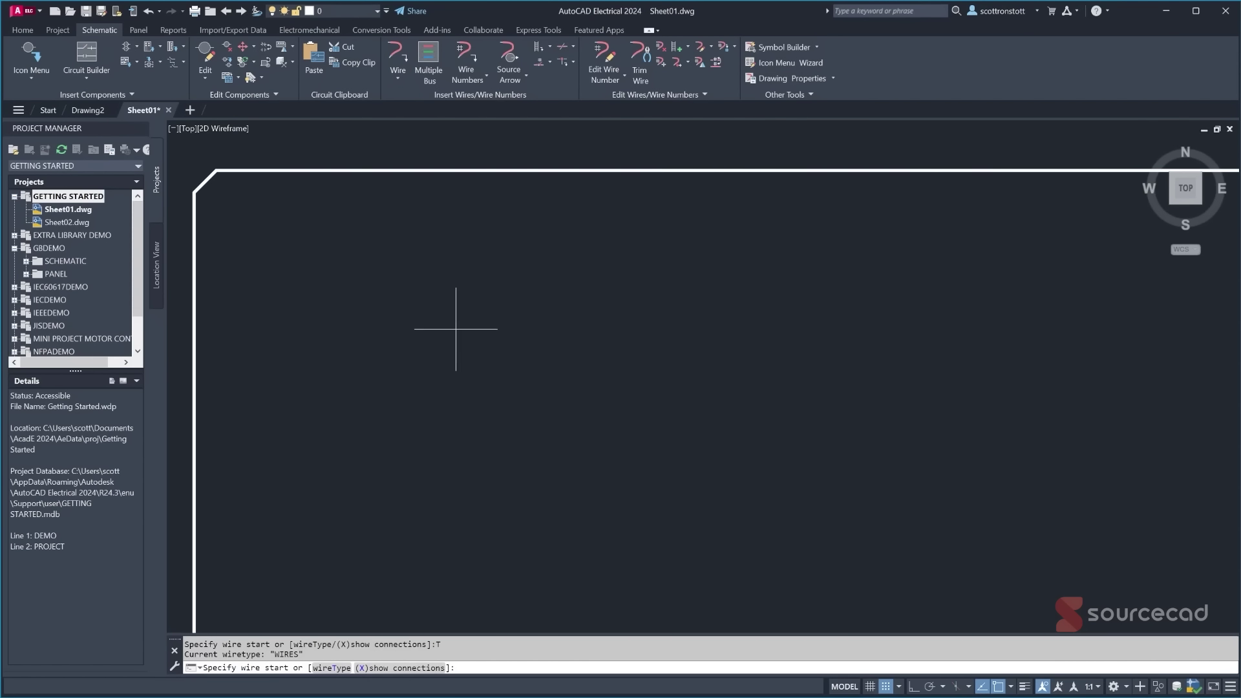
- Import all wire types from Sheet02.dwg into Sheet01 with Create/Edit Wire Type
{"action": "left_click", "coordinate": [701, 49]}
{"action": "left_click", "coordinate": [744, 66]}
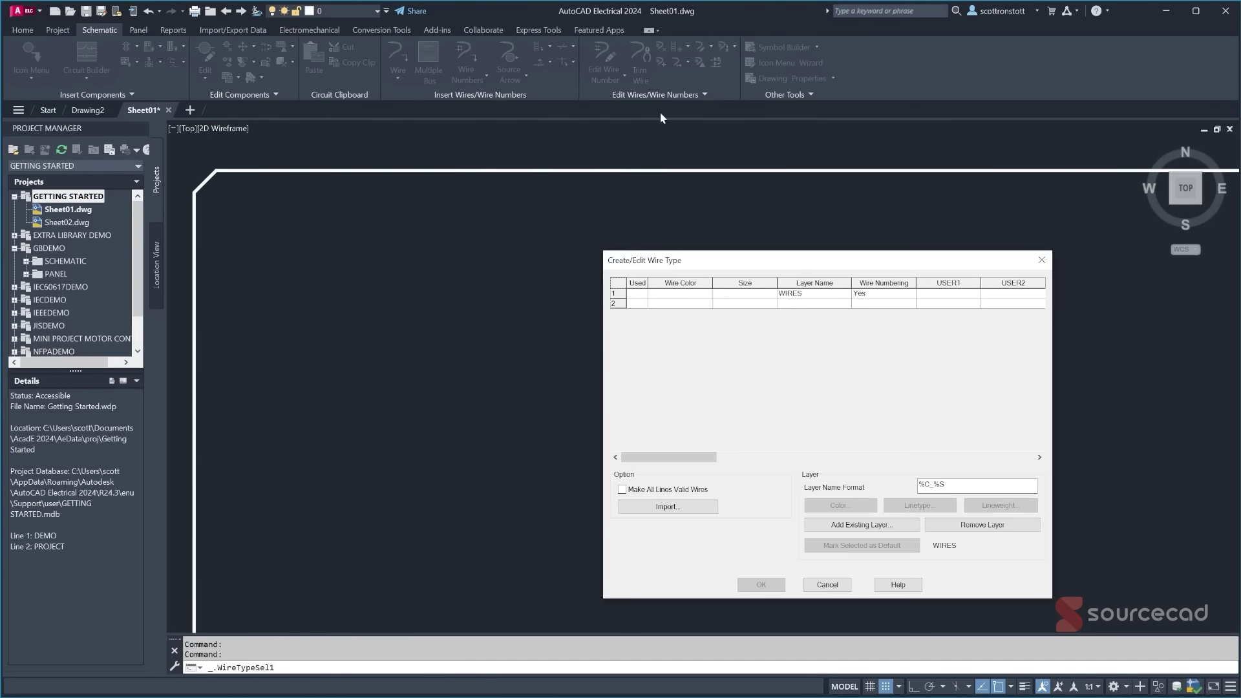
{"action": "left_click", "coordinate": [650, 510]}
{"action": "left_click", "coordinate": [727, 401]}
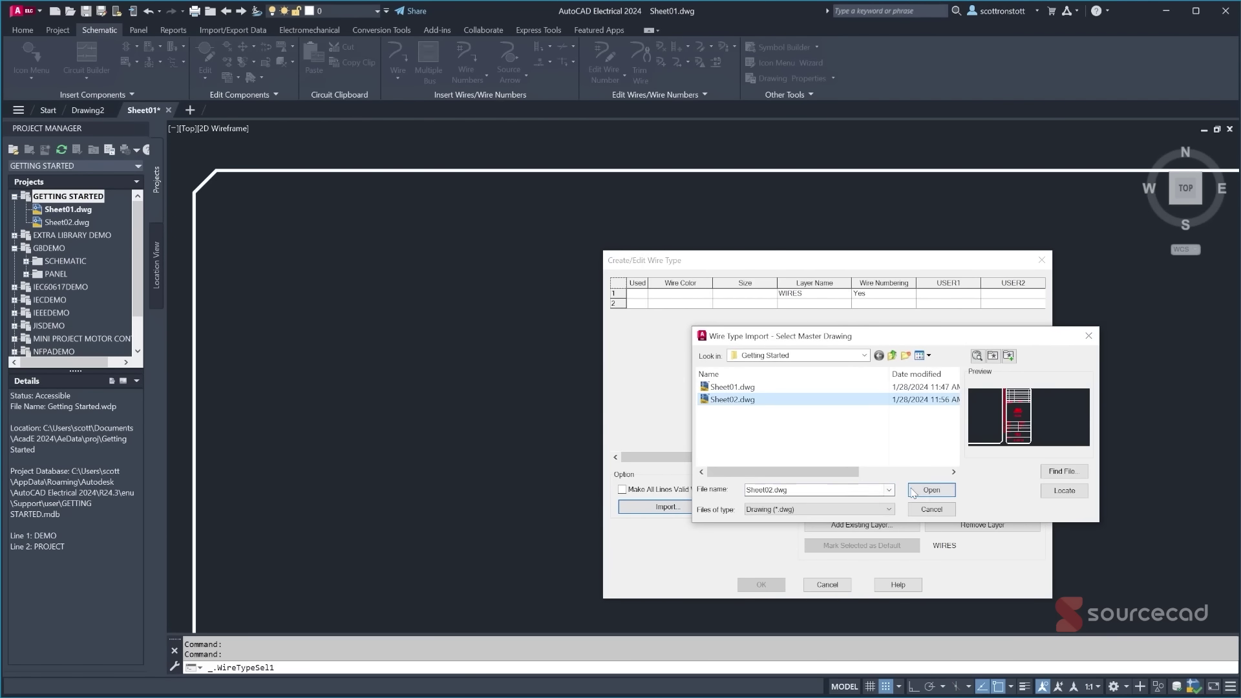
{"action": "left_click", "coordinate": [930, 490]}
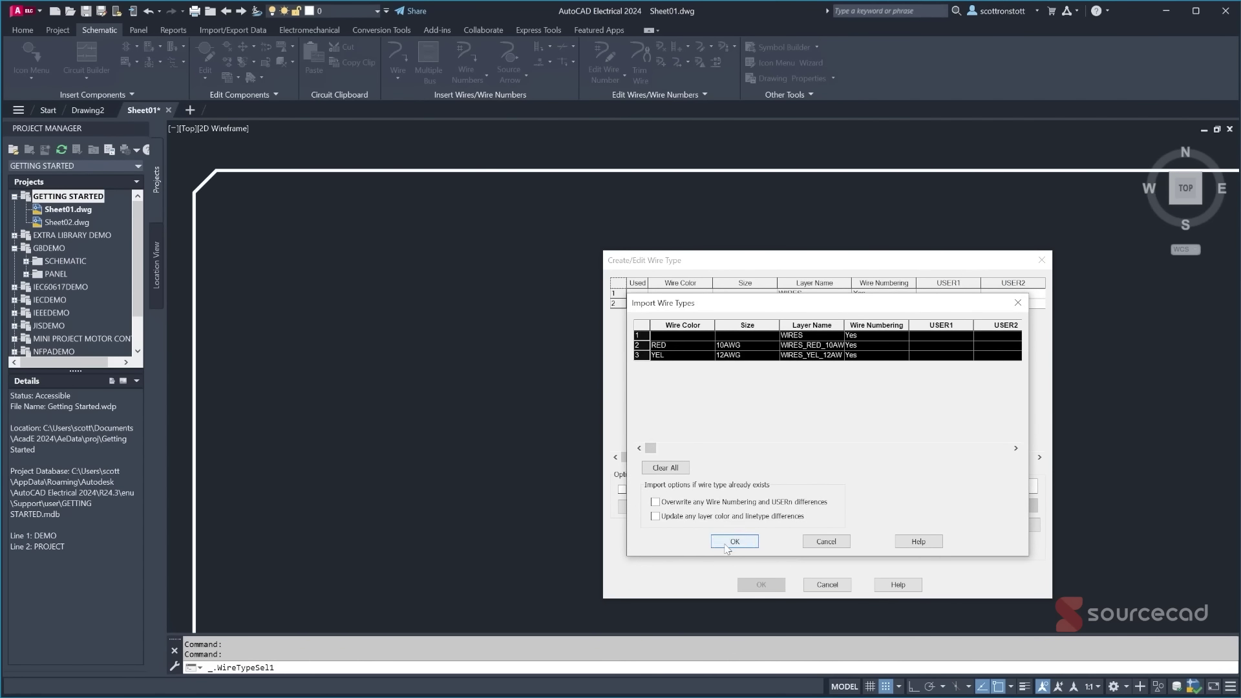
{"action": "left_click", "coordinate": [728, 543]}
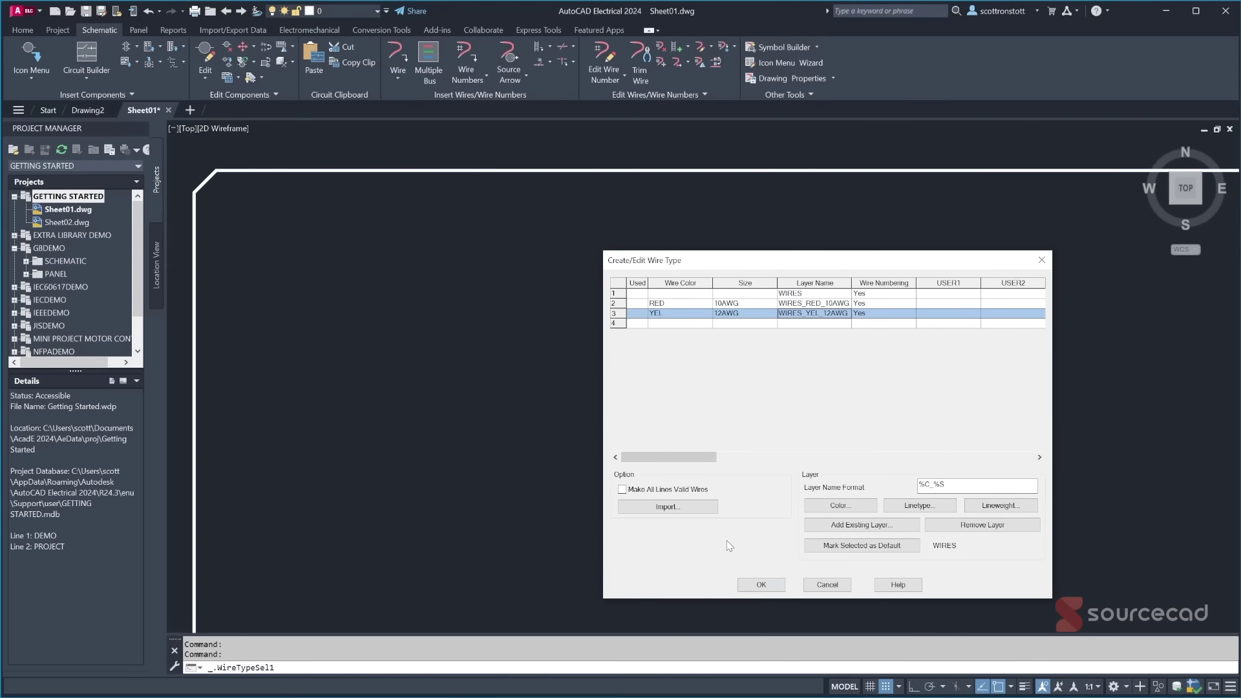
{"action": "left_click", "coordinate": [761, 585]}
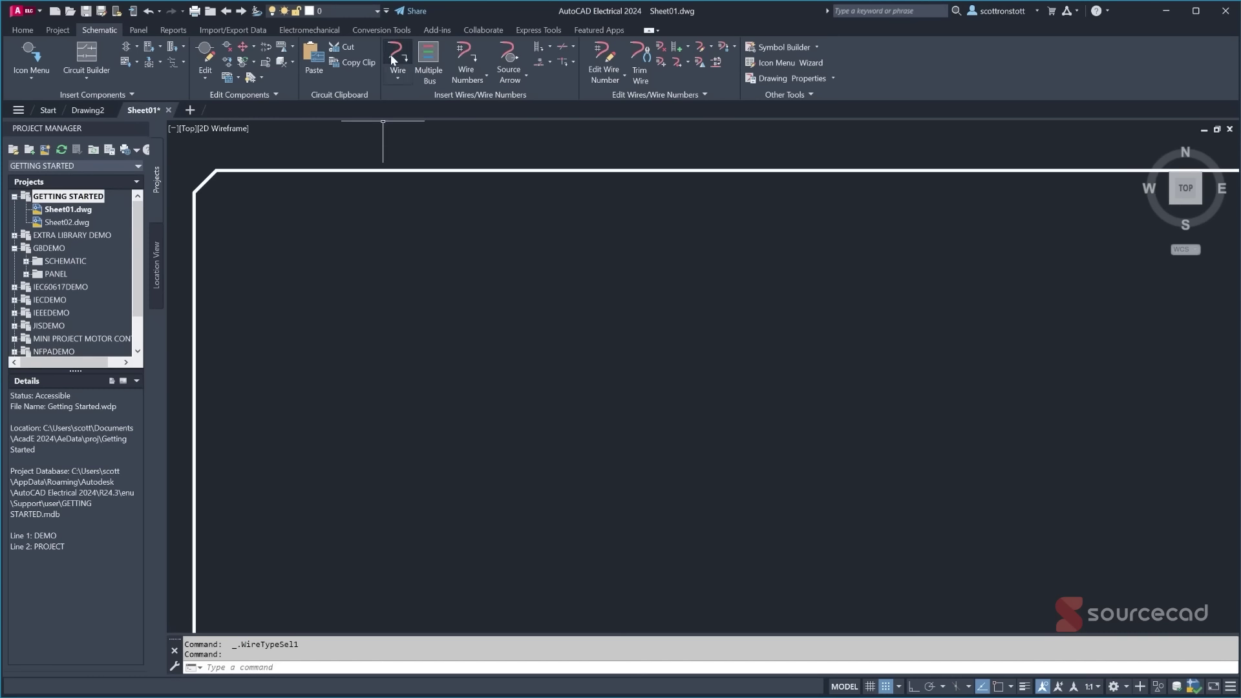
- Start the Wire command and set the current wire type to RED 10AWG
{"action": "left_click", "coordinate": [397, 53]}
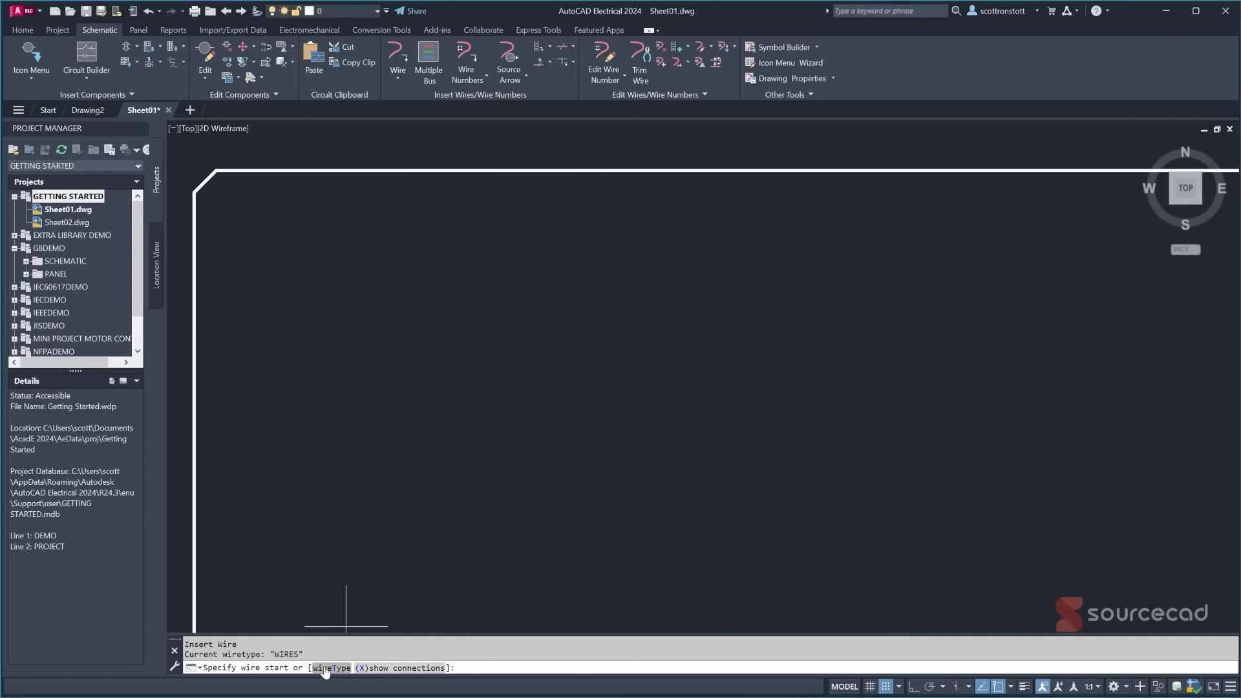
{"action": "left_click", "coordinate": [332, 668]}
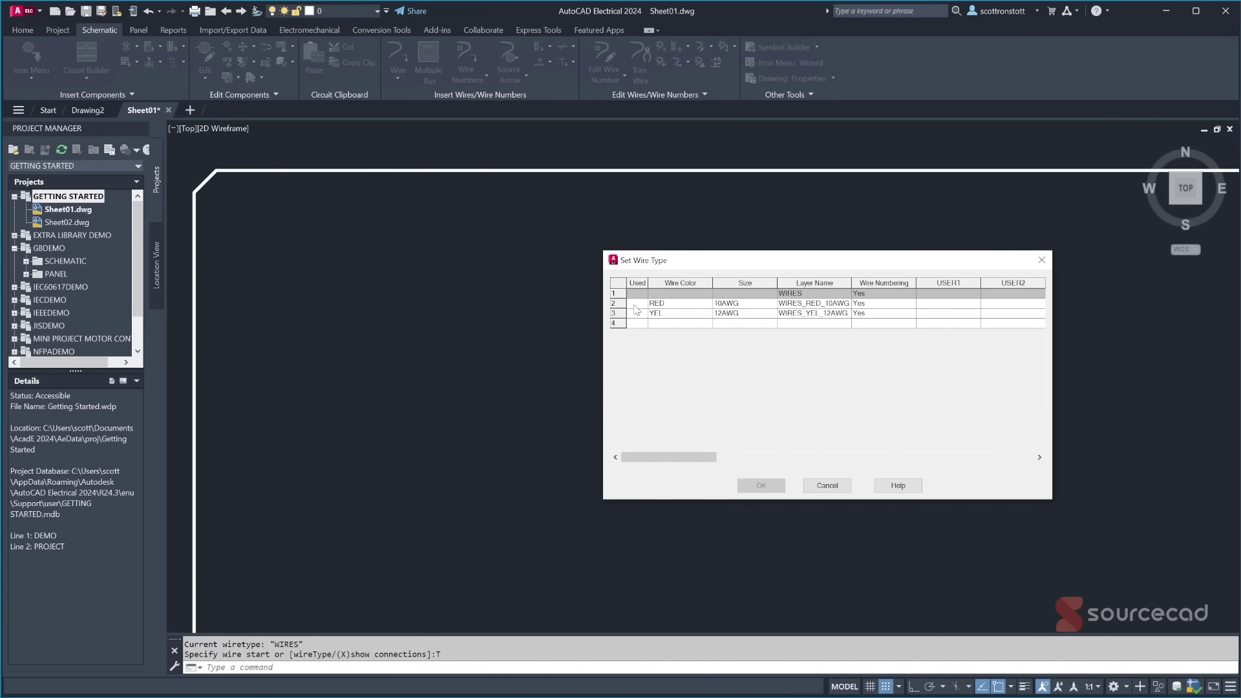
{"action": "left_click", "coordinate": [636, 309]}
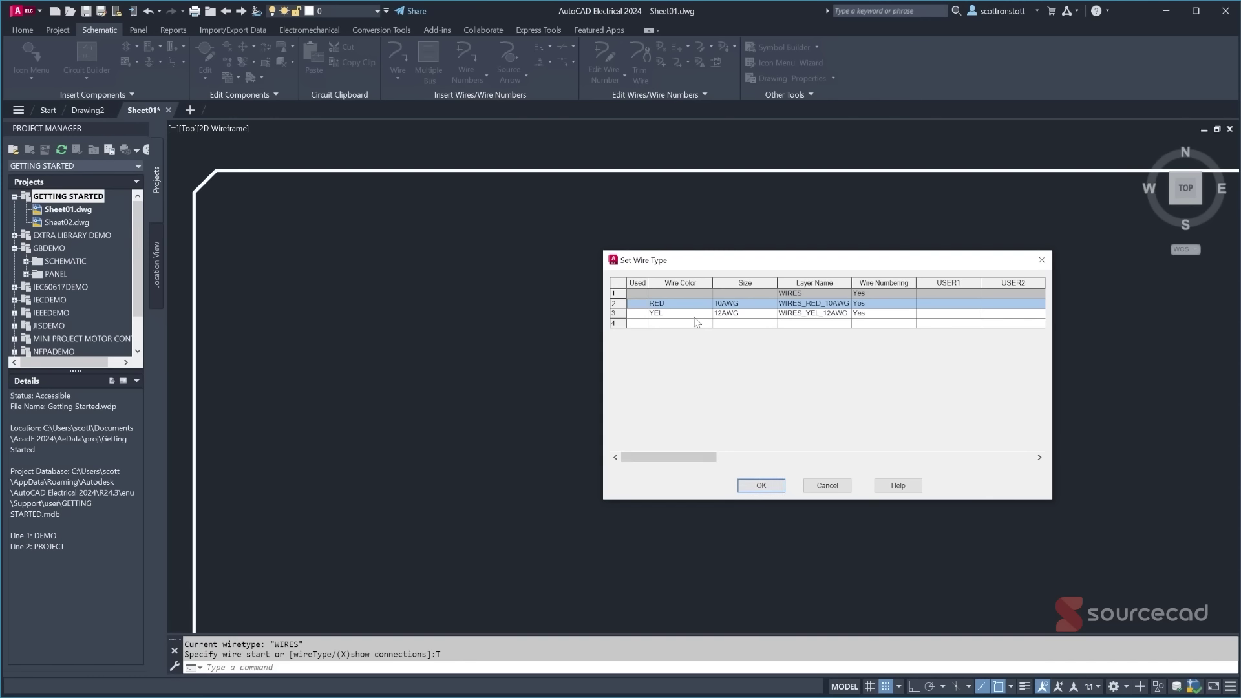
{"action": "left_click", "coordinate": [683, 314]}
{"action": "left_click", "coordinate": [698, 303]}
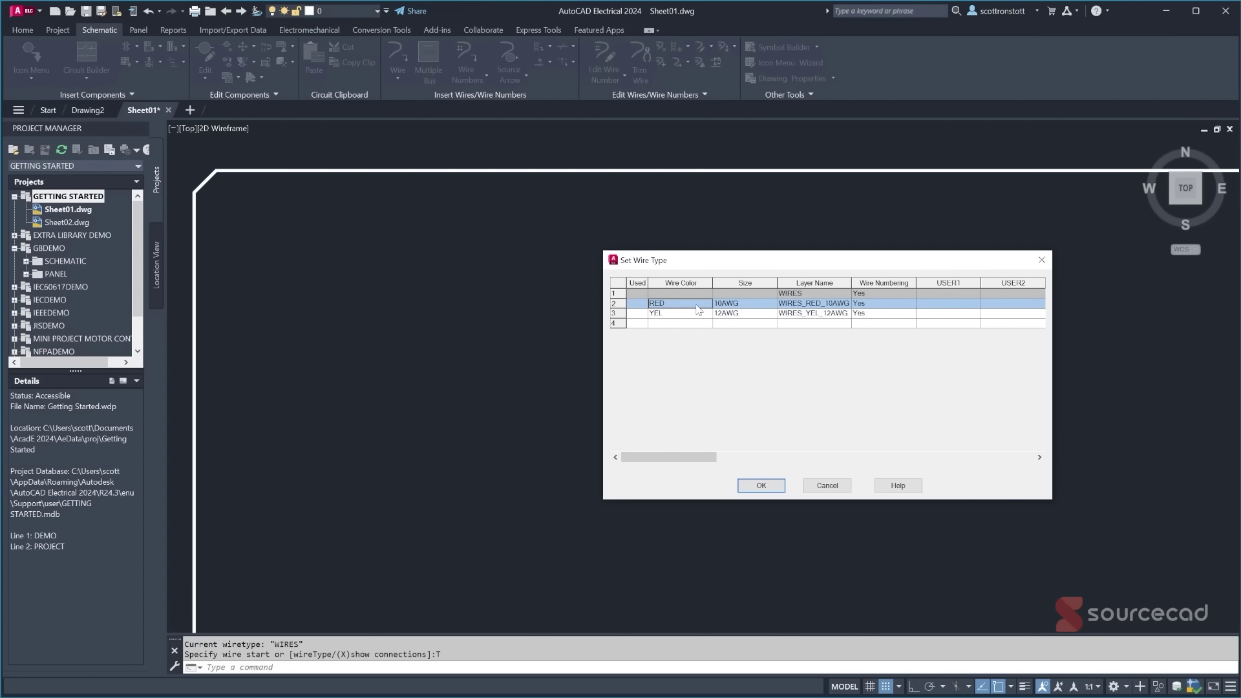
{"action": "left_click", "coordinate": [761, 485]}
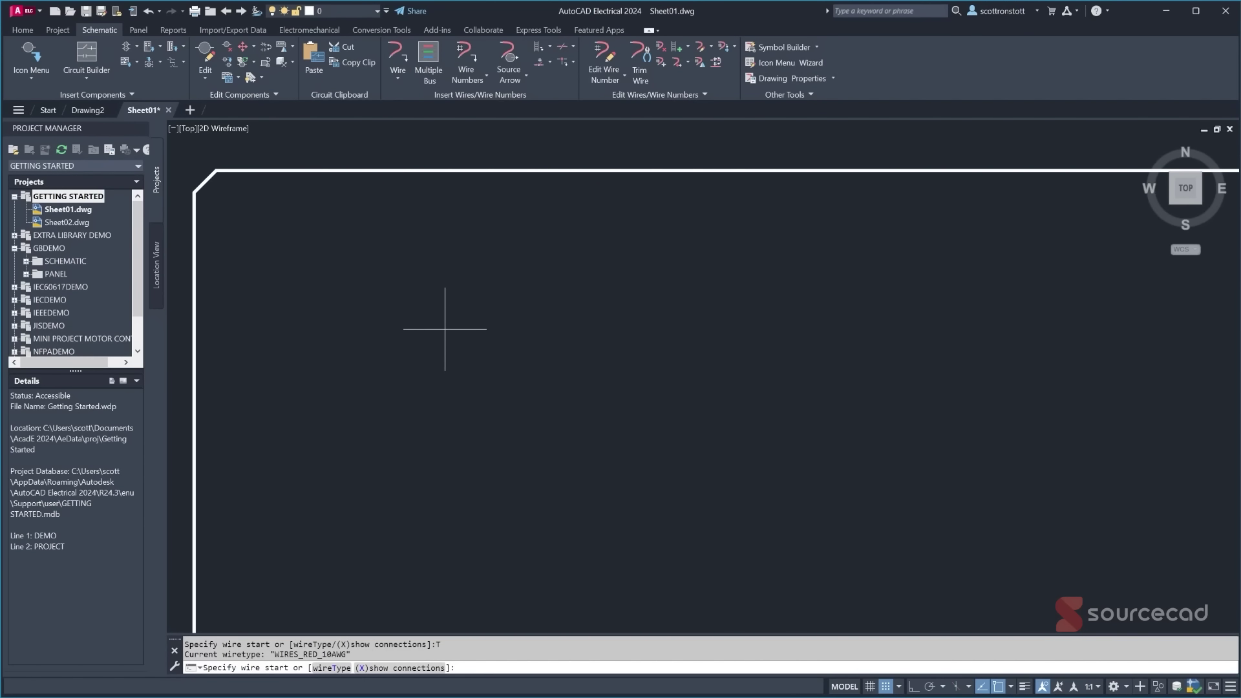
- Draw a stepped RED 10AWG wire near the sheet's upper-left area, running right, down, and right again
{"action": "left_click", "coordinate": [445, 330]}
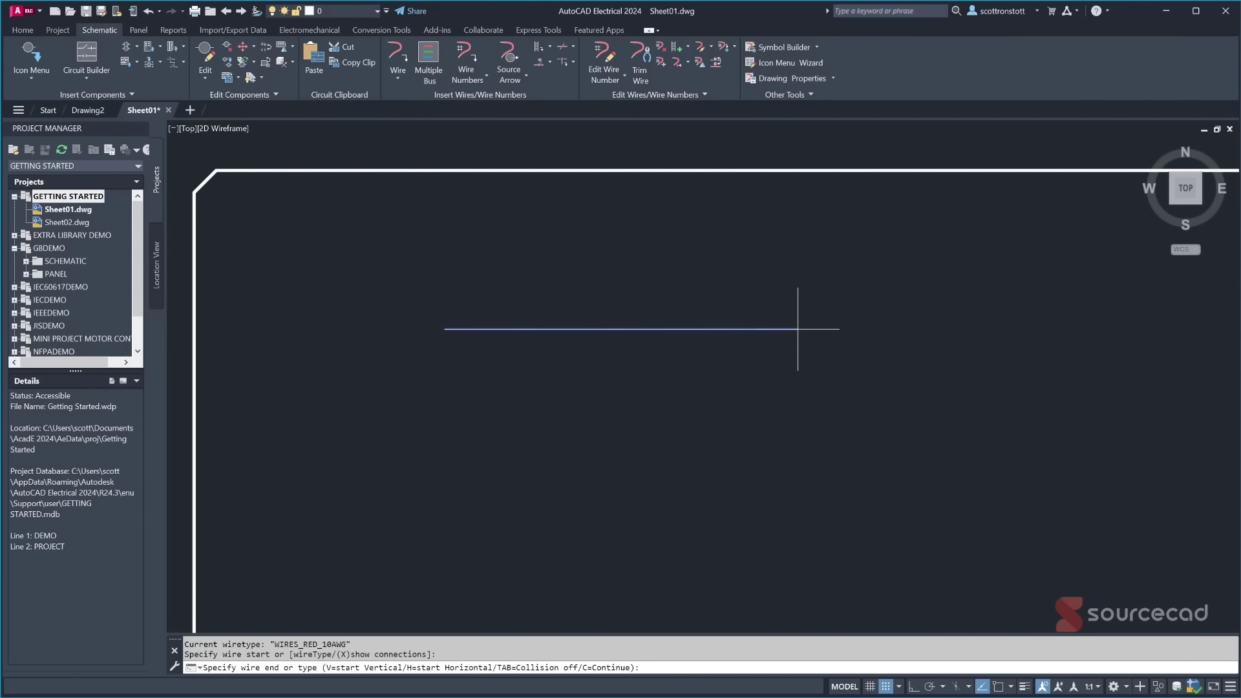
{"action": "left_click", "coordinate": [798, 330]}
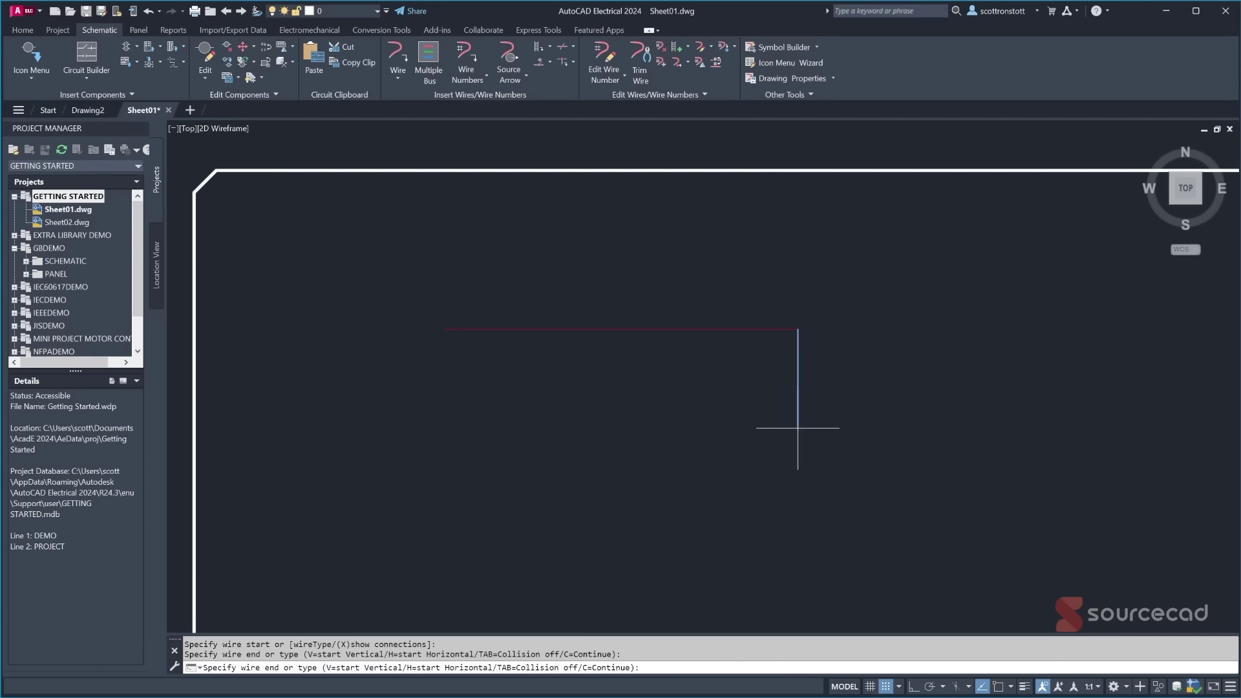
{"action": "left_click", "coordinate": [798, 427]}
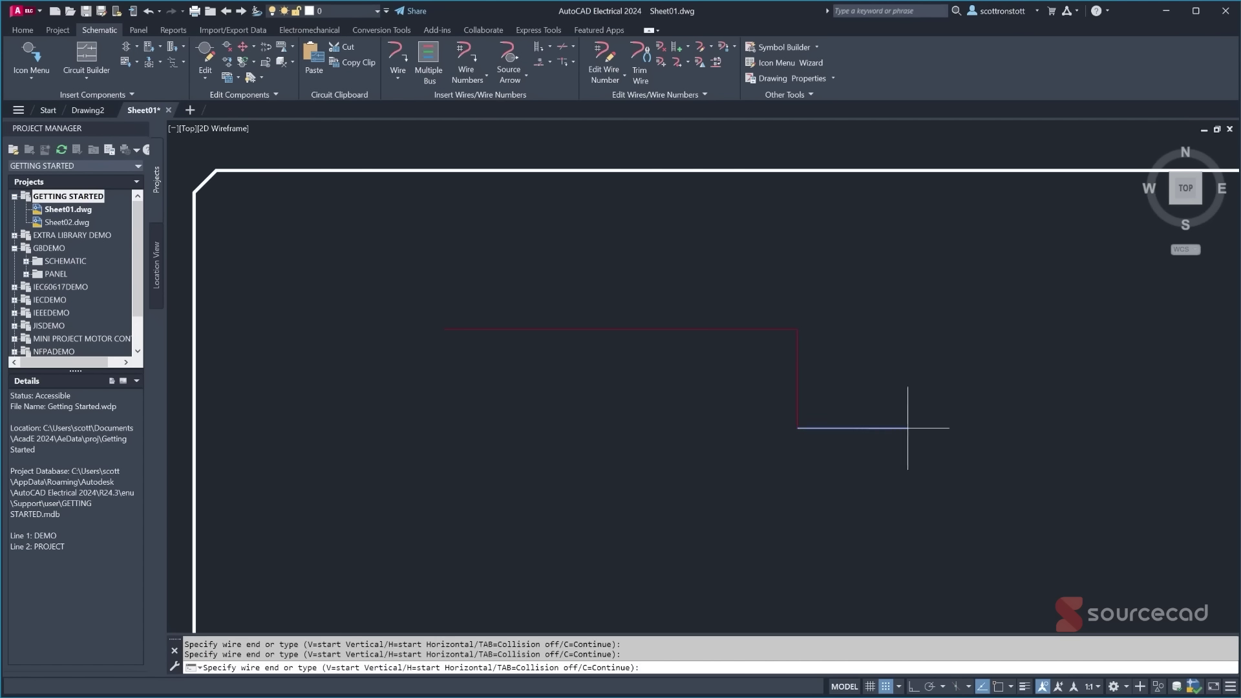
{"action": "left_click", "coordinate": [985, 427]}
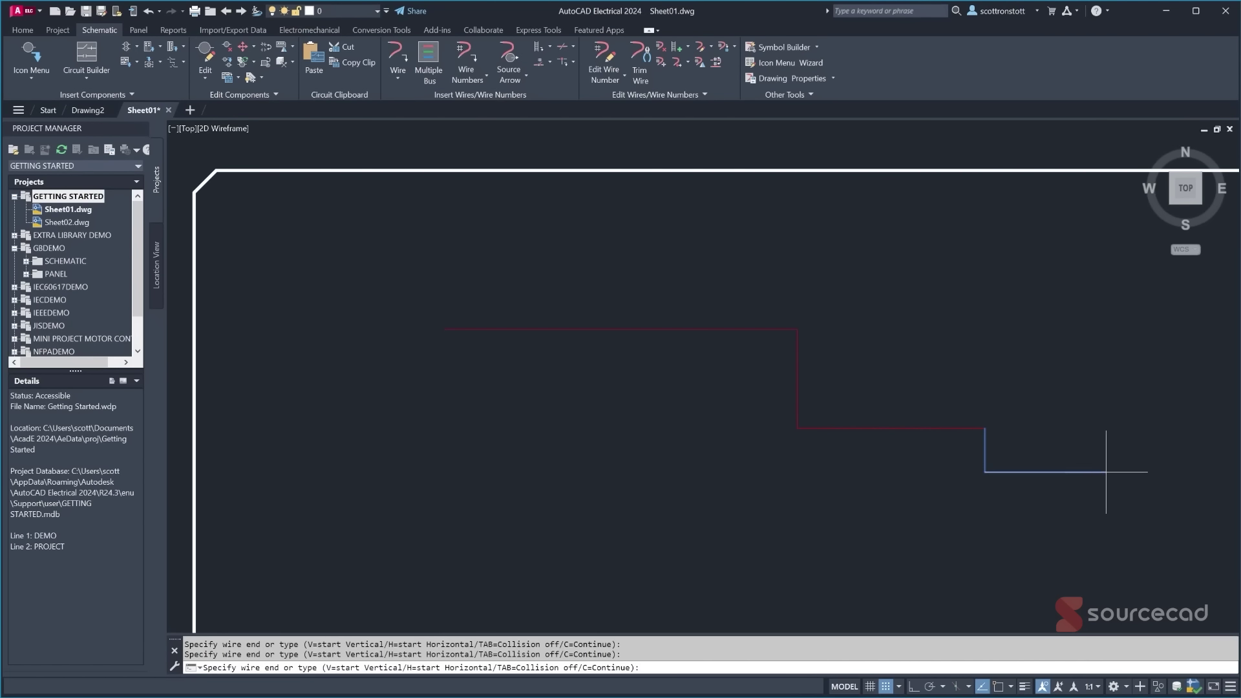
- Continue the red wire with a forced horizontal segment, then downward with a forced vertical start, and end the wire
{"action": "type", "text": "H"}
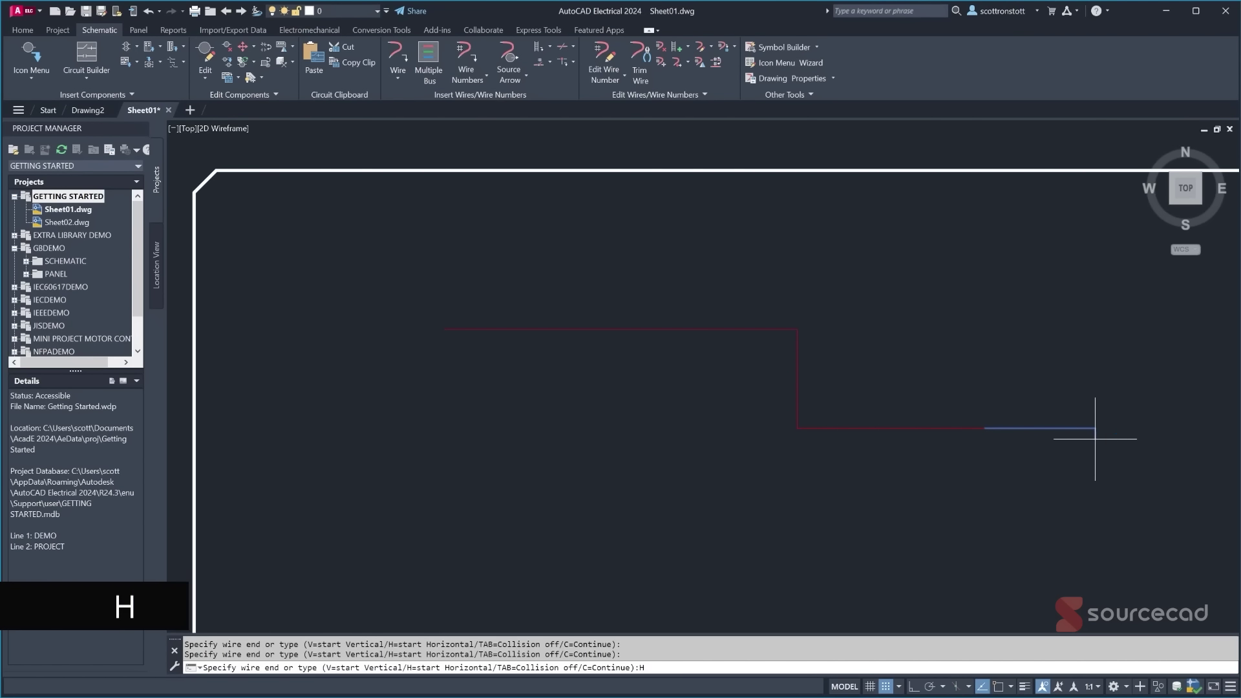
{"action": "key", "text": "Return"}
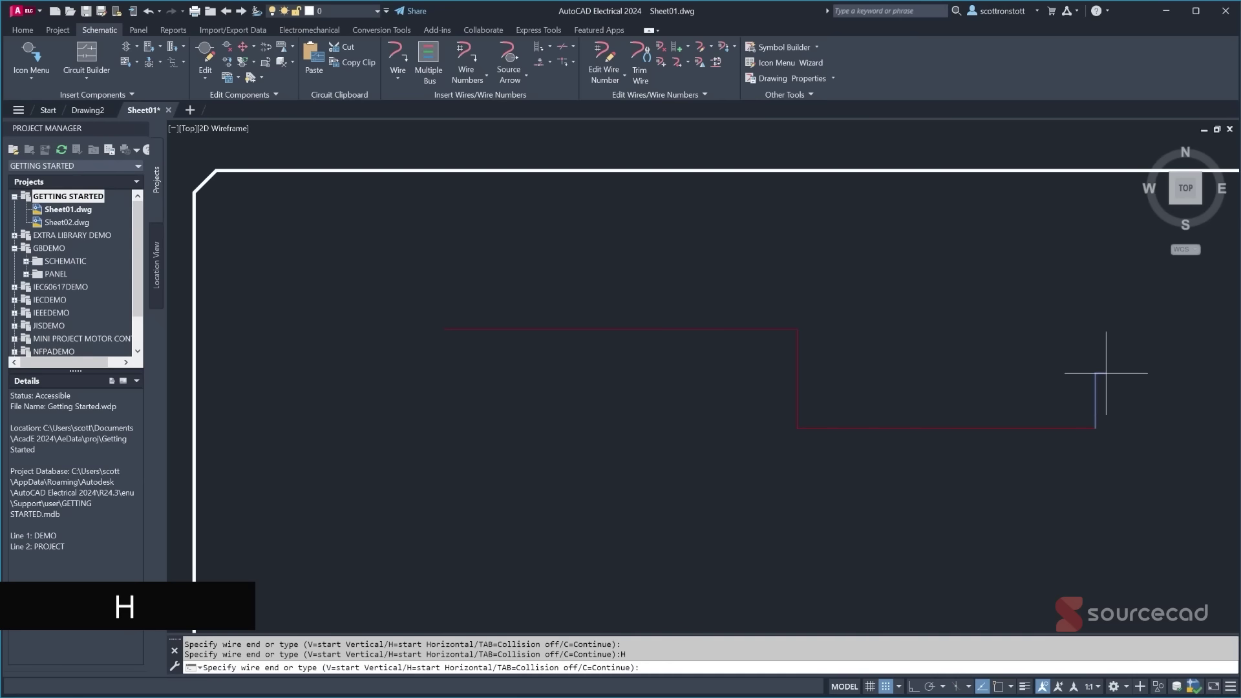
{"action": "left_click", "coordinate": [1099, 515]}
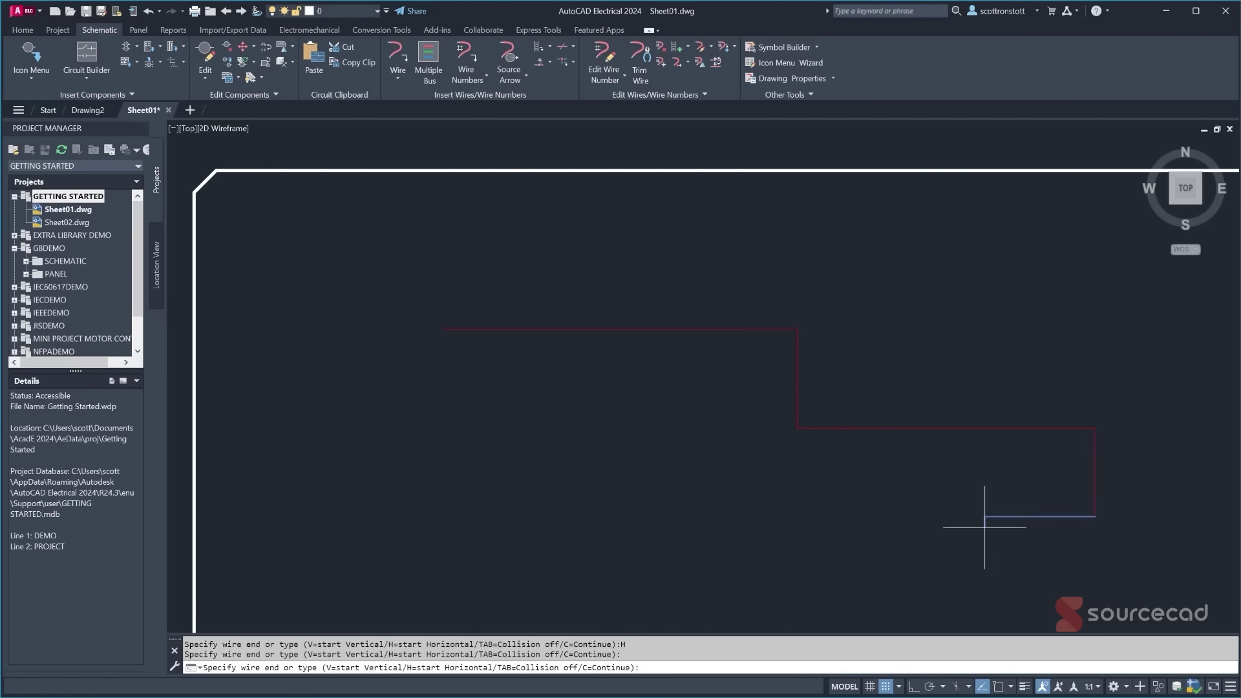
{"action": "type", "text": "V"}
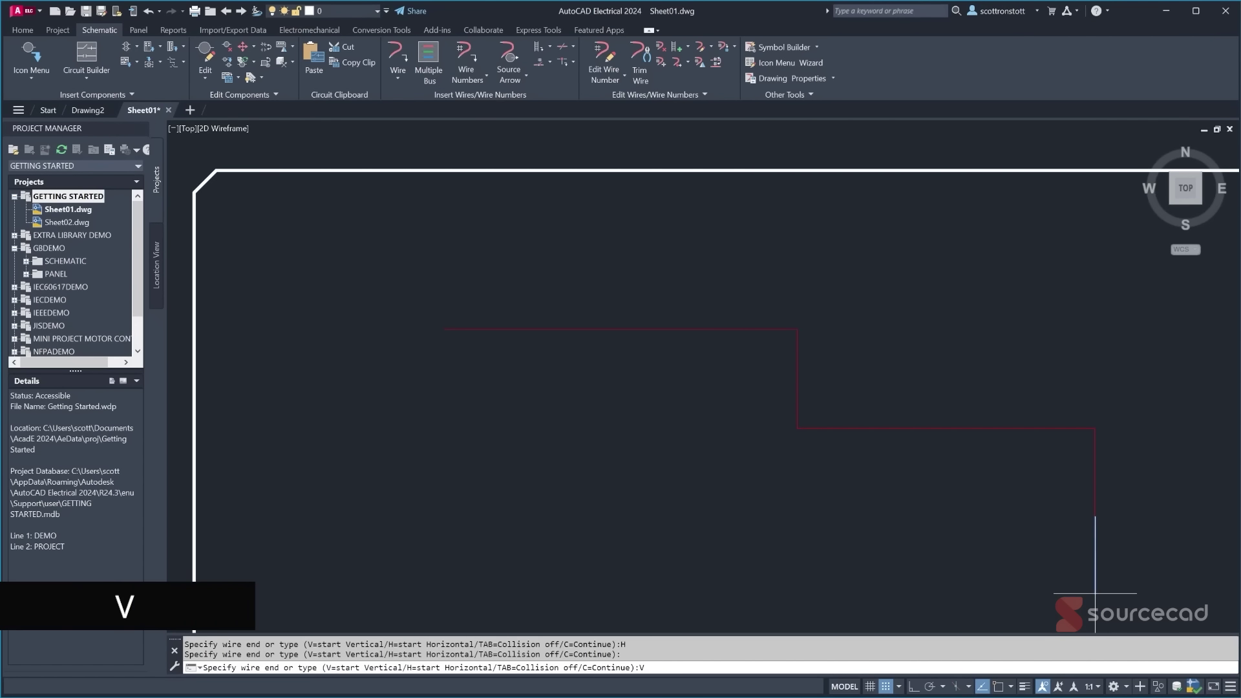
{"action": "key", "text": "Return"}
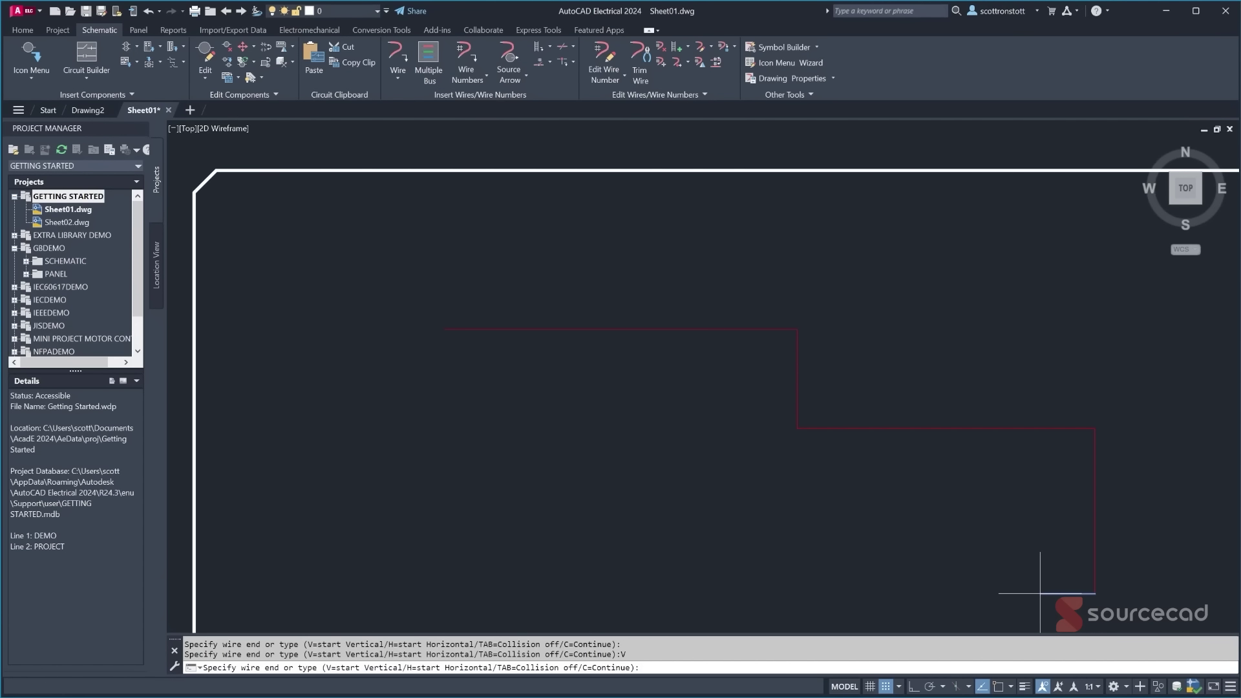
{"action": "key", "text": "Escape"}
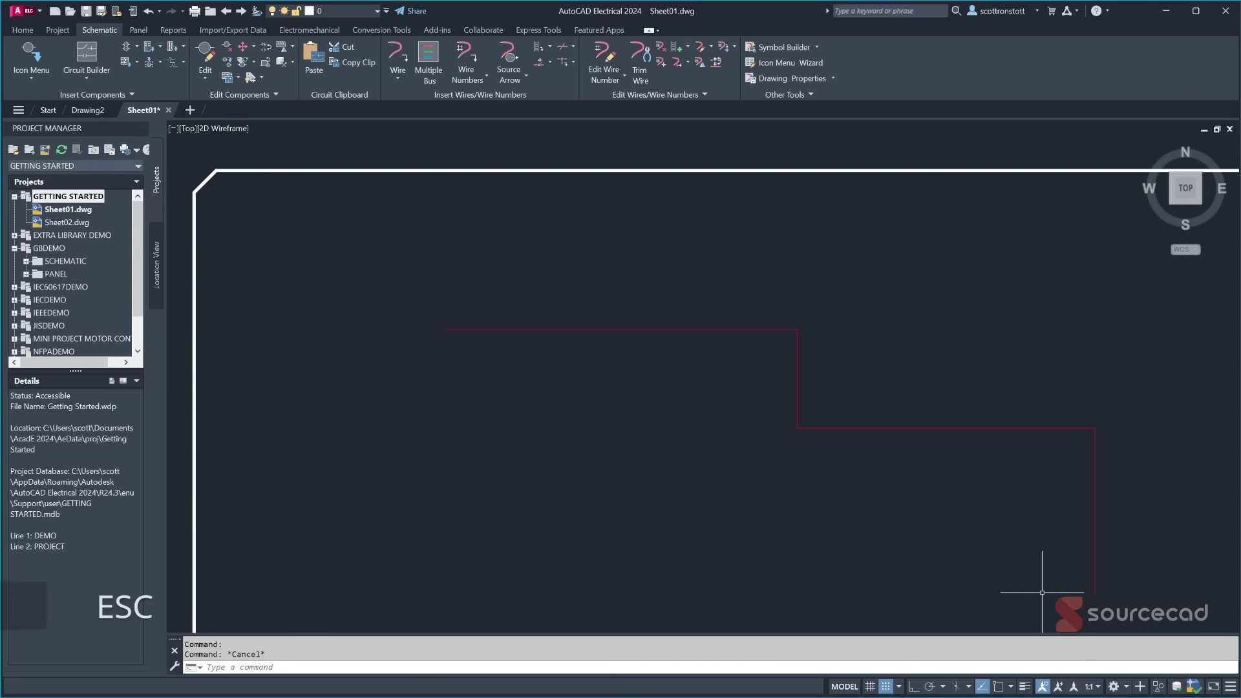
- Draw a 45-degree wire diagonally up across the red wire's first horizontal segment and examine the crossing up close
{"action": "left_click", "coordinate": [399, 77]}
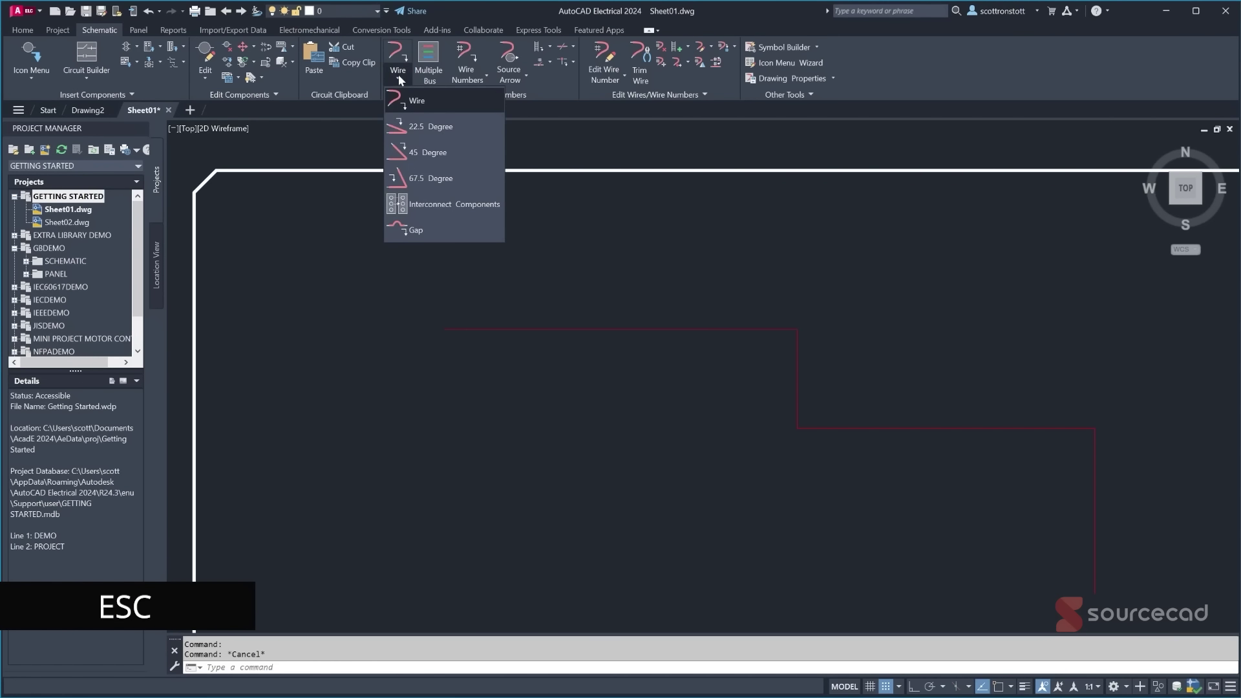
{"action": "left_click", "coordinate": [419, 154]}
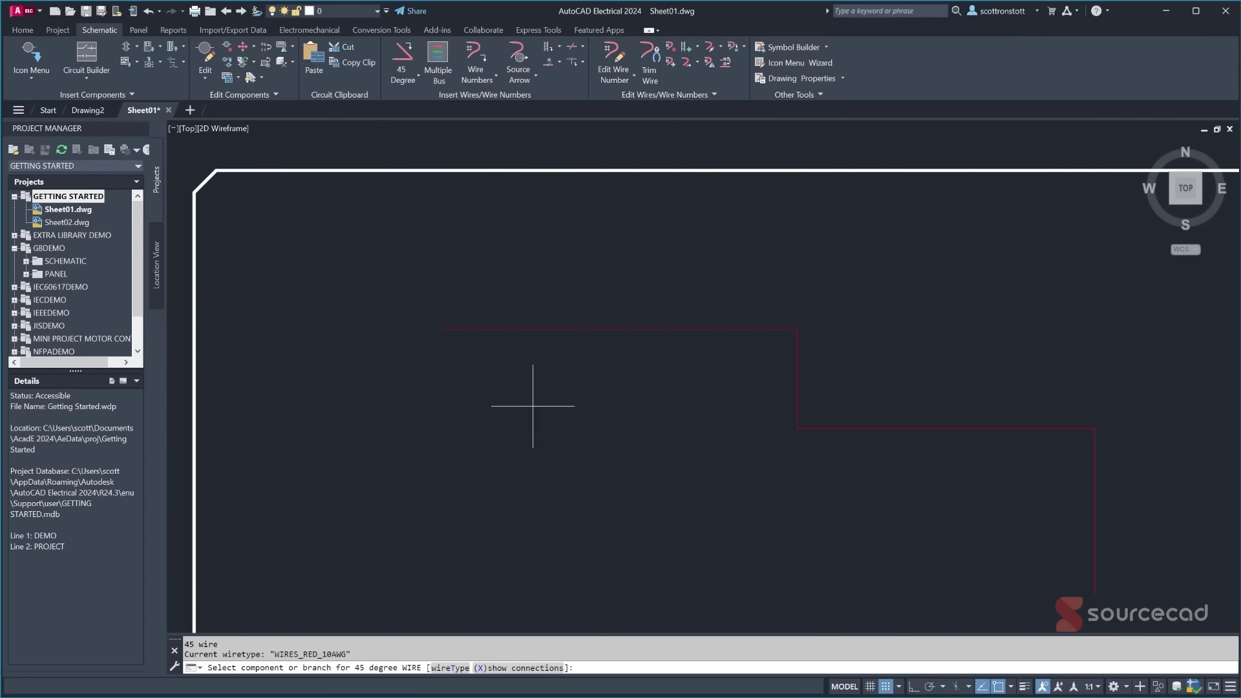
{"action": "left_click", "coordinate": [499, 418]}
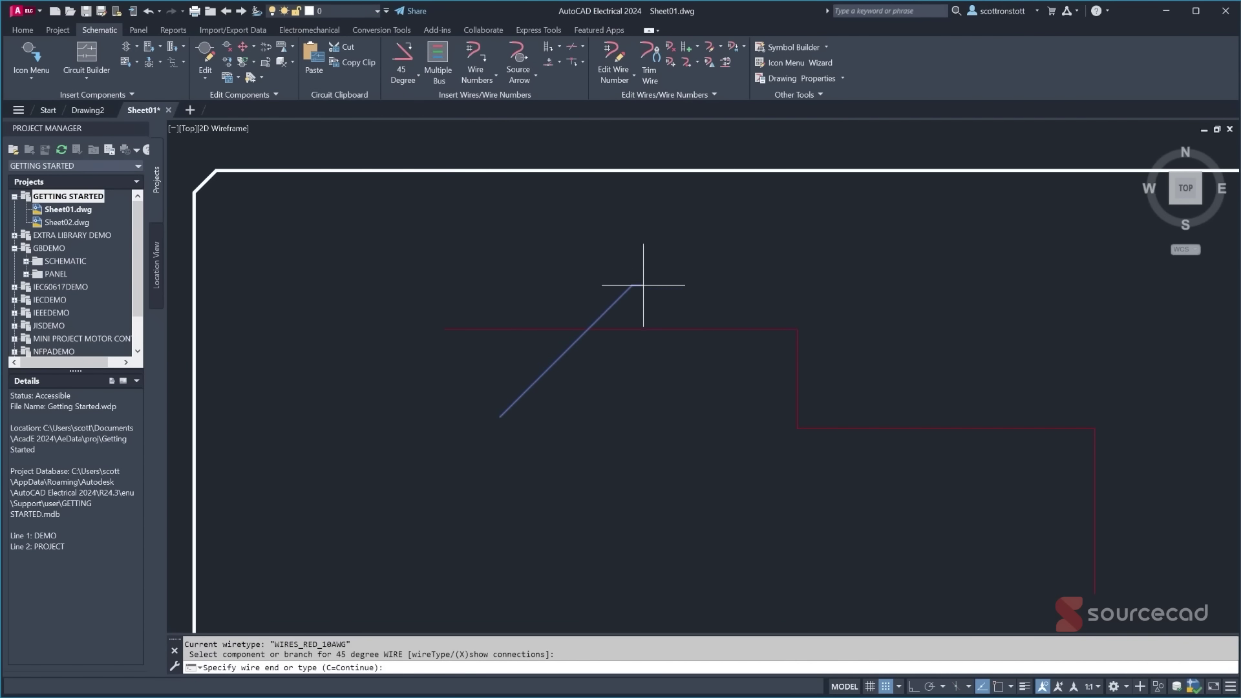
{"action": "left_click", "coordinate": [665, 252]}
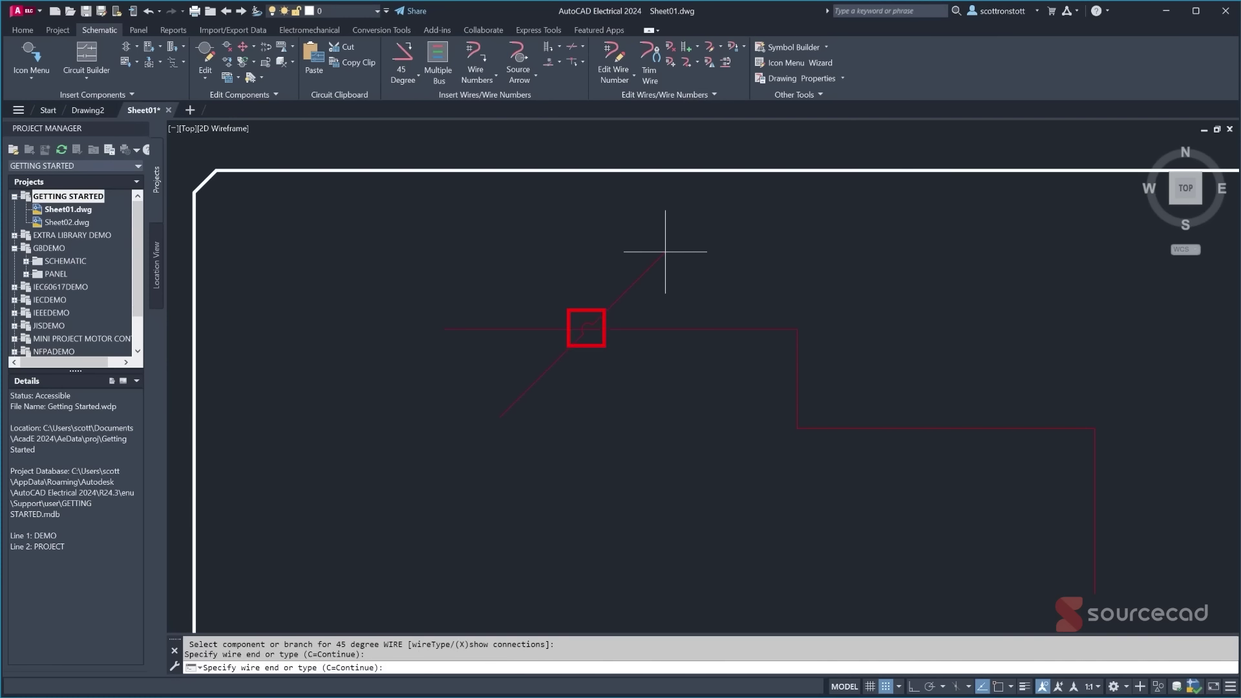
{"action": "key", "text": "Escape"}
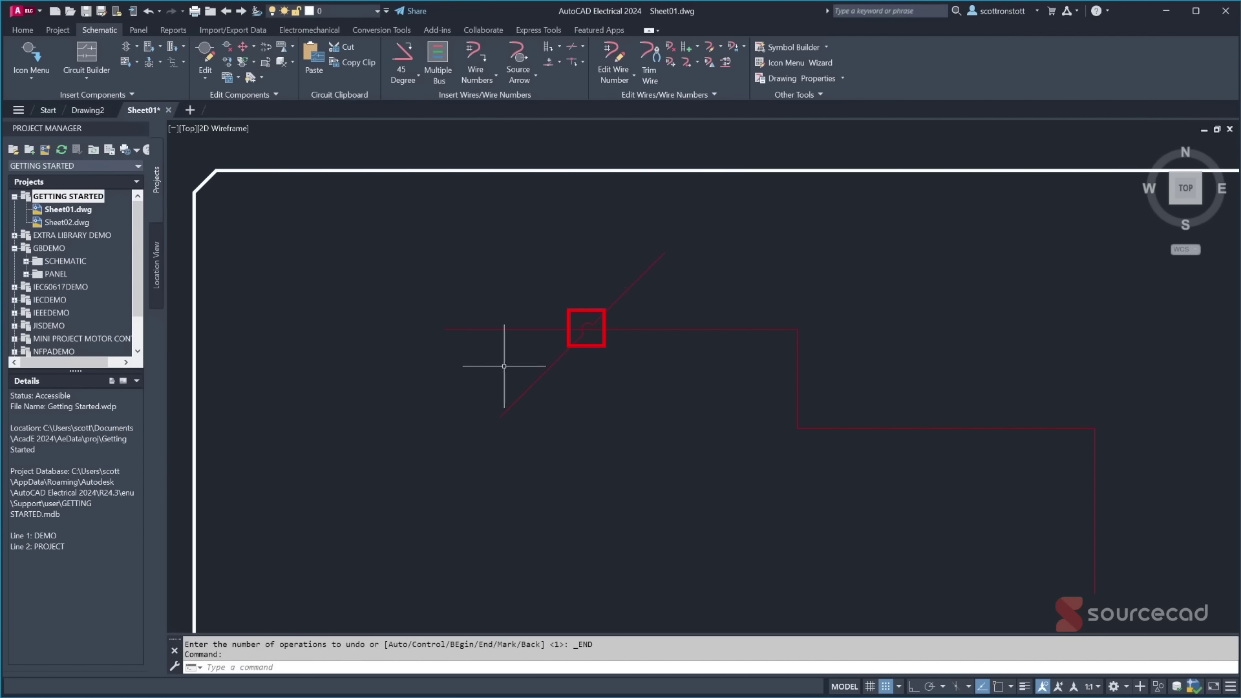
{"action": "scroll", "coordinate": [575, 325], "scroll_direction": "up", "scroll_amount": 5}
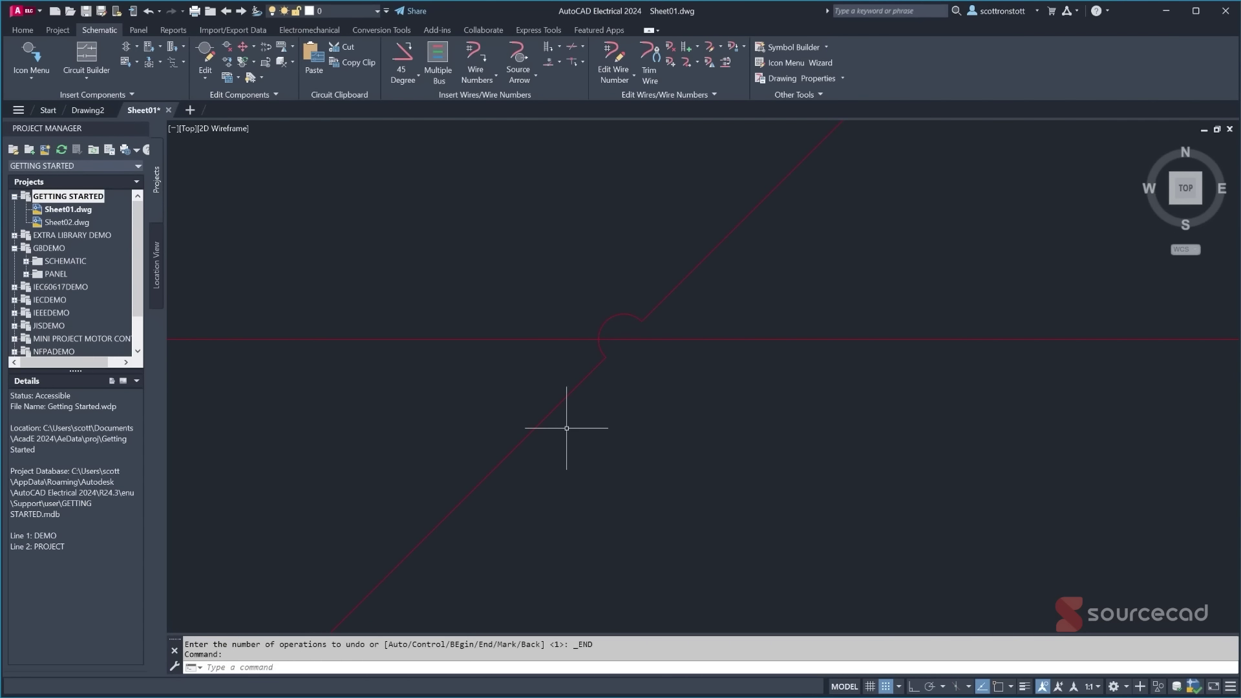
{"action": "scroll", "coordinate": [582, 414], "scroll_direction": "down", "scroll_amount": 6}
{"action": "middle_click_drag", "start_coordinate": [485, 429], "coordinate": [410, 299]}
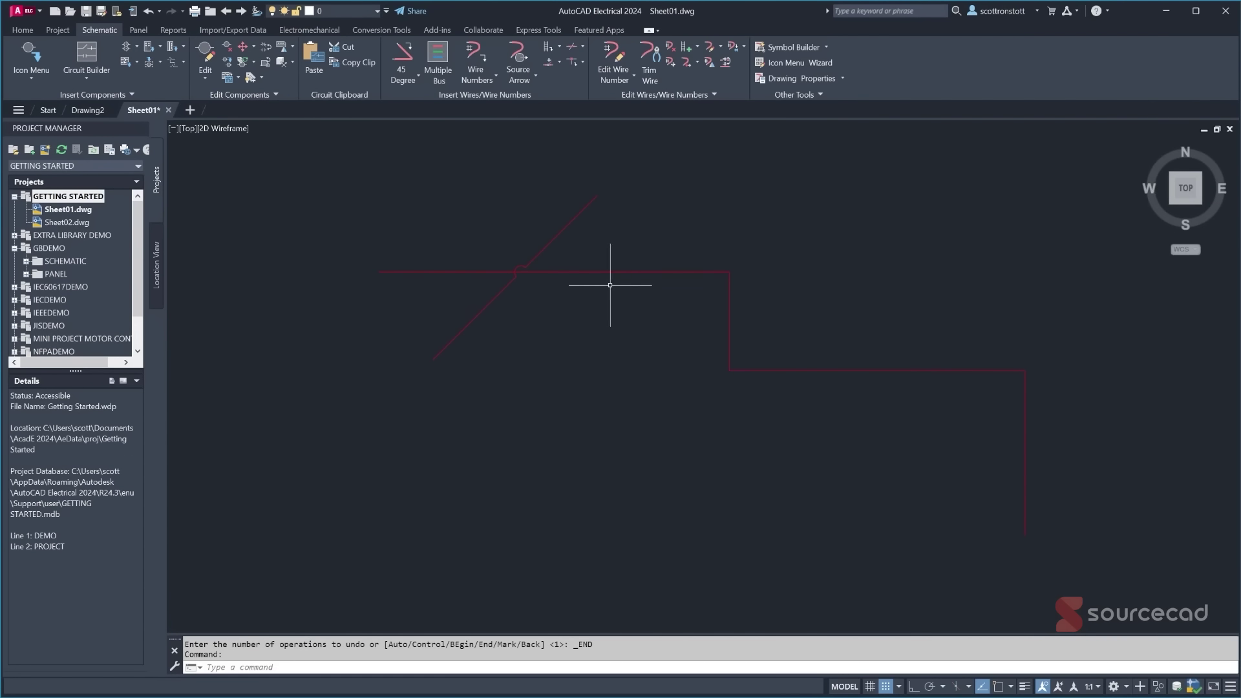
- Draw a vertical wire from below up to the red wire's first horizontal segment and examine their junction up close
{"action": "left_click", "coordinate": [397, 81]}
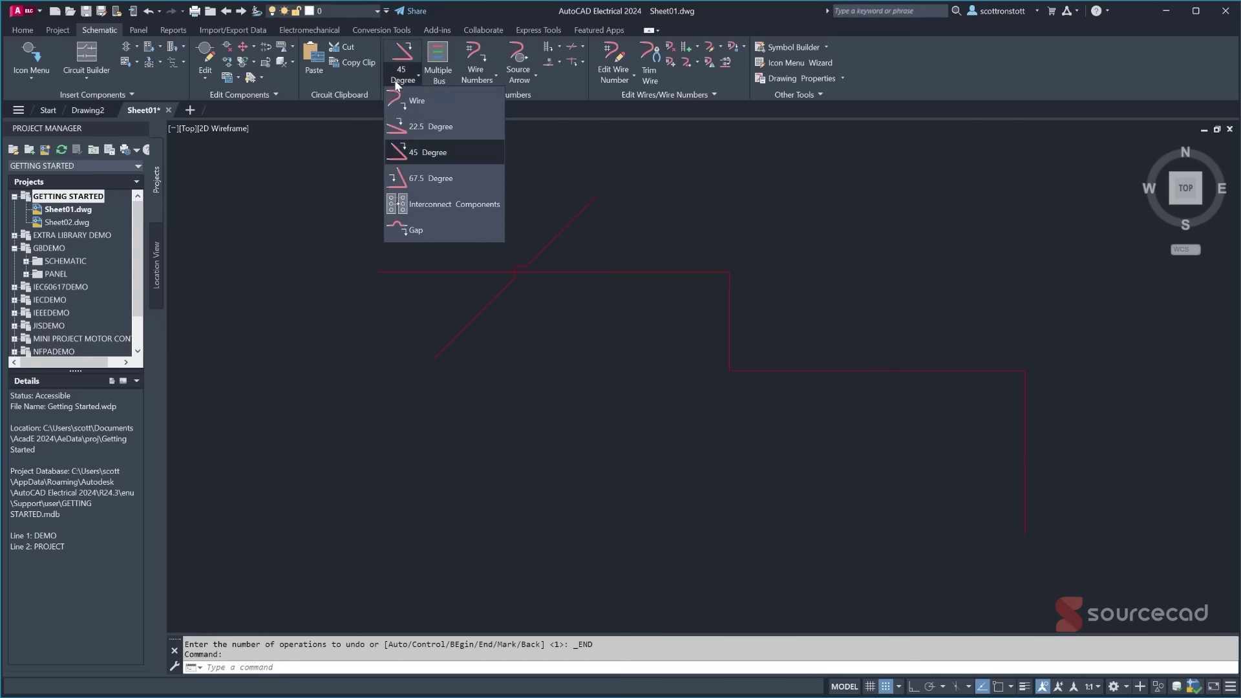
{"action": "left_click", "coordinate": [423, 104]}
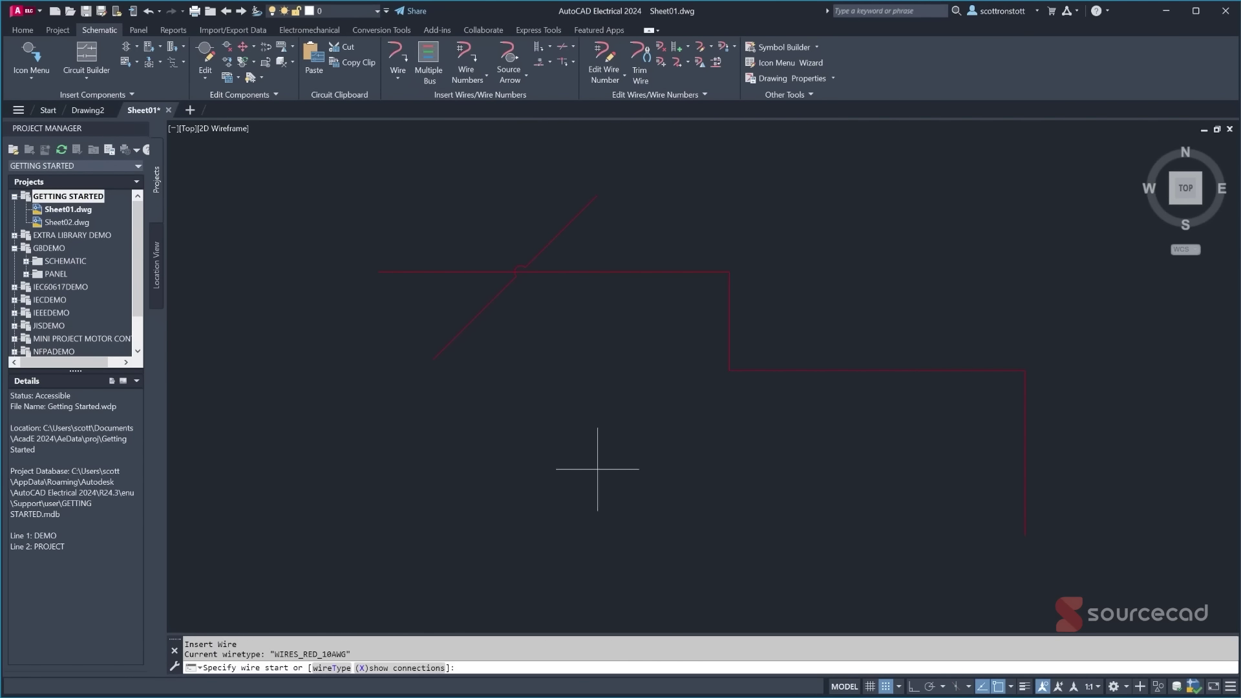
{"action": "left_click", "coordinate": [609, 272]}
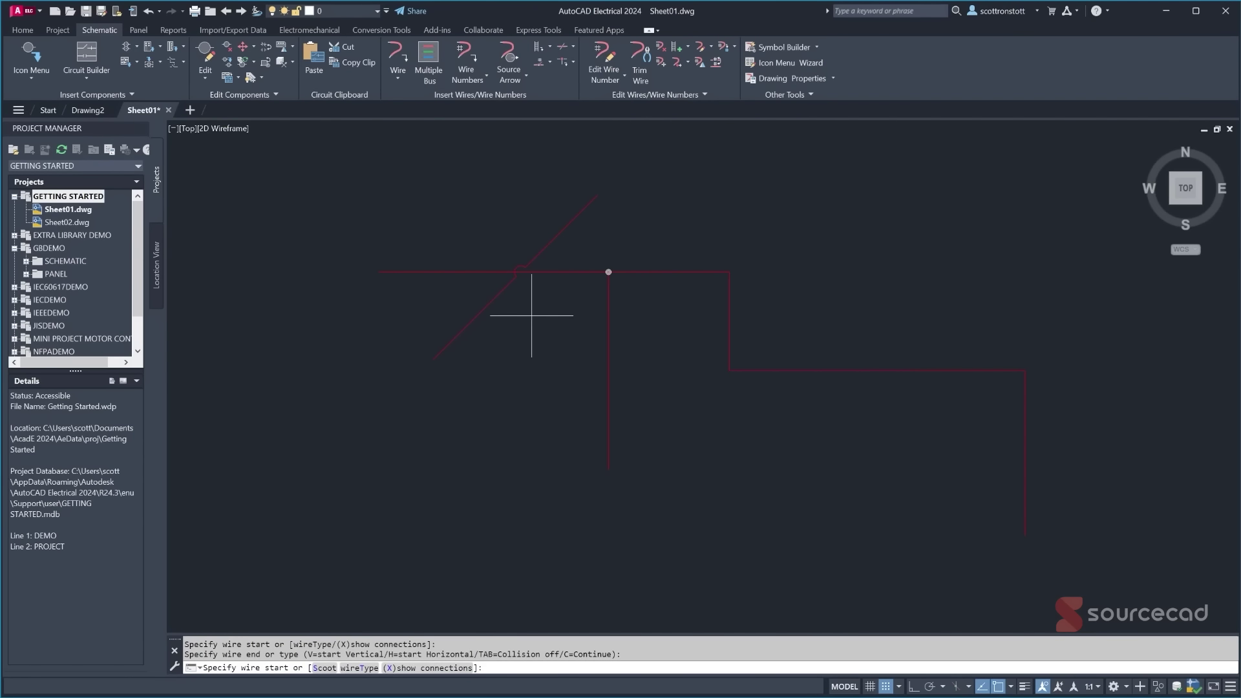
{"action": "key", "text": "Escape"}
{"action": "scroll", "coordinate": [608, 271], "scroll_direction": "up", "scroll_amount": 5}
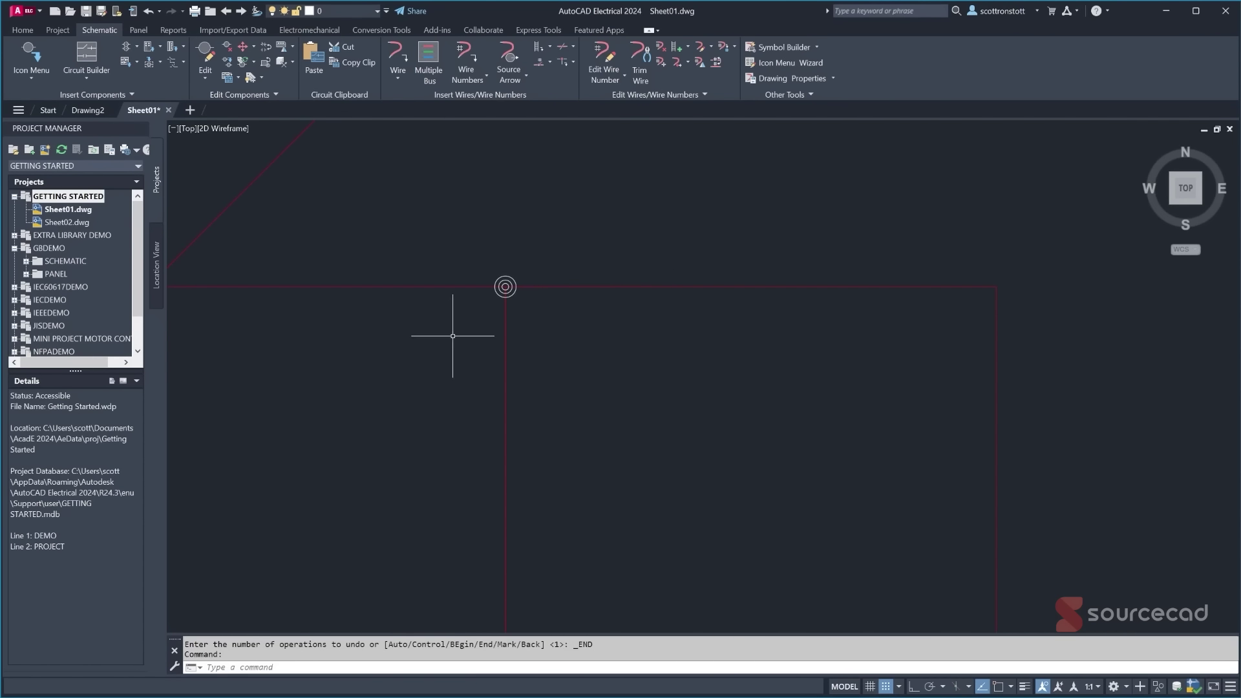
{"action": "mouse_move", "coordinate": [498, 292]}
{"action": "scroll", "coordinate": [585, 245], "scroll_direction": "down", "scroll_amount": 5}
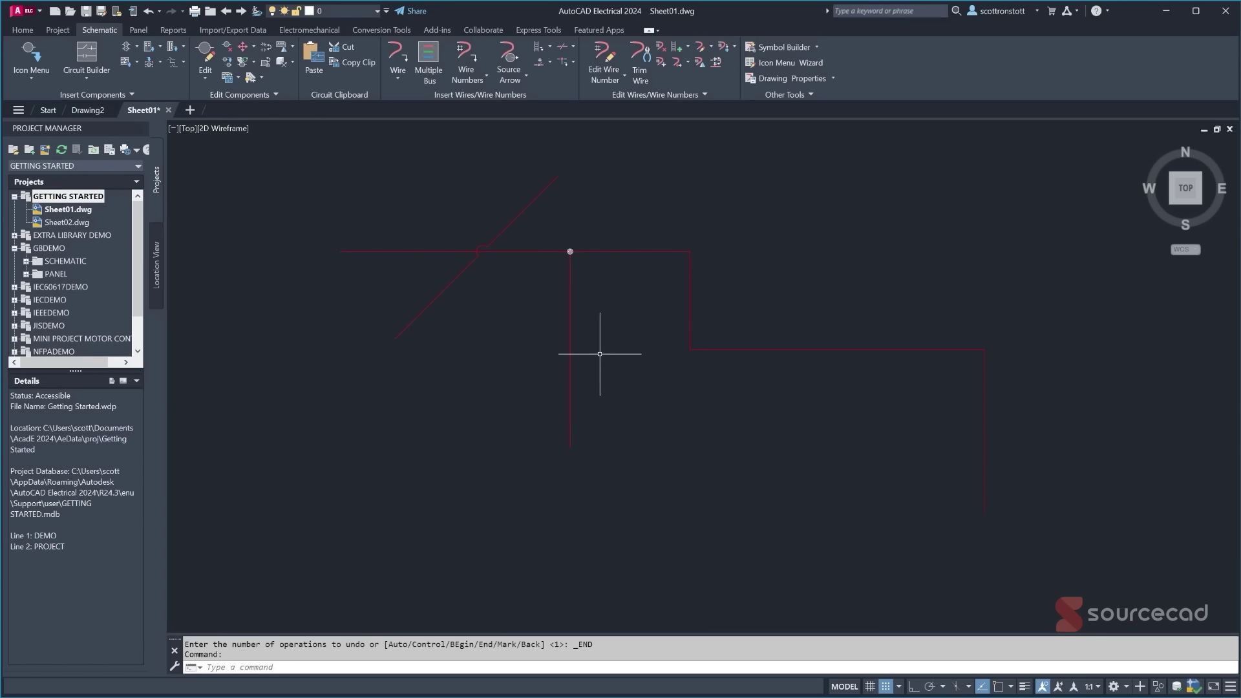
- Undo the vertical branch wire and the 45-degree wire, each back to its undo mark
{"action": "left_click", "coordinate": [160, 13]}
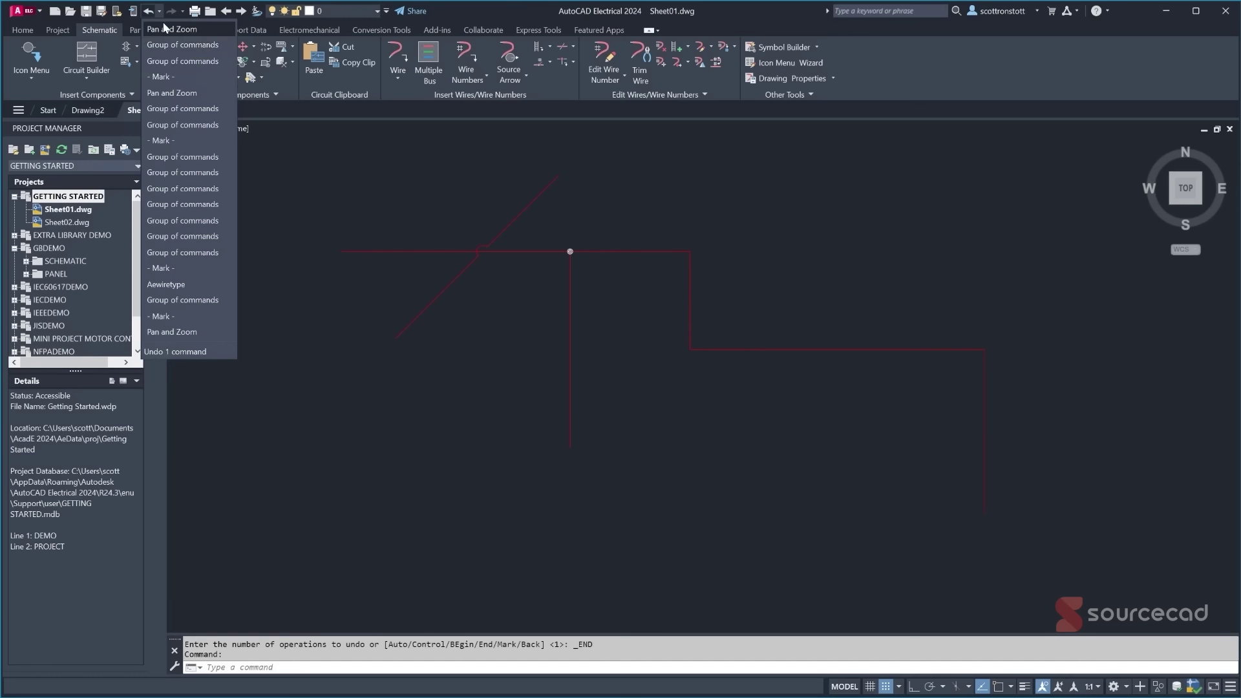
{"action": "left_click", "coordinate": [176, 76]}
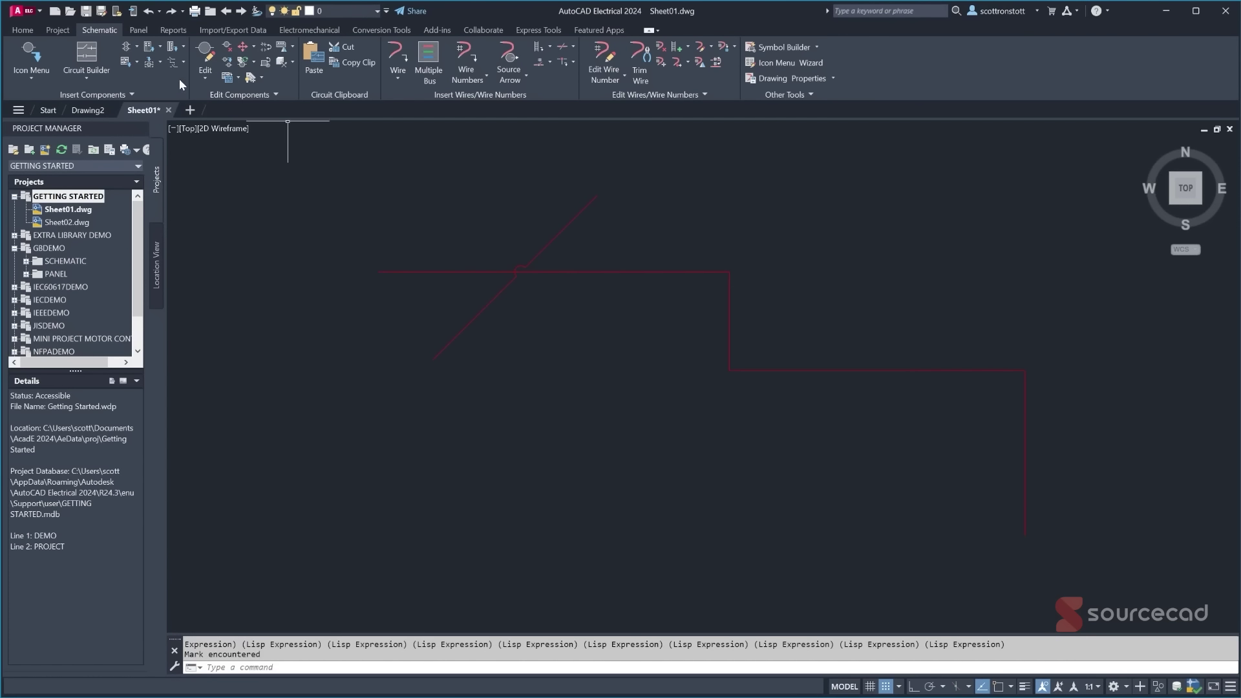
{"action": "left_click", "coordinate": [159, 11]}
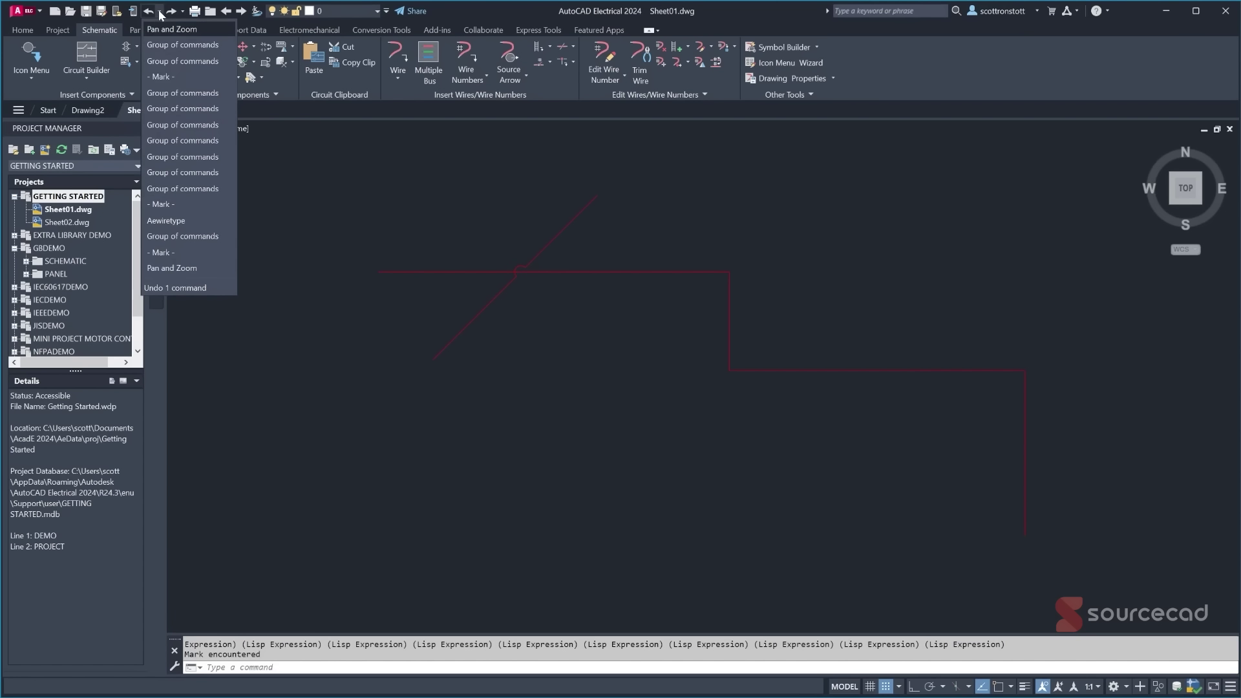
{"action": "left_click", "coordinate": [190, 77]}
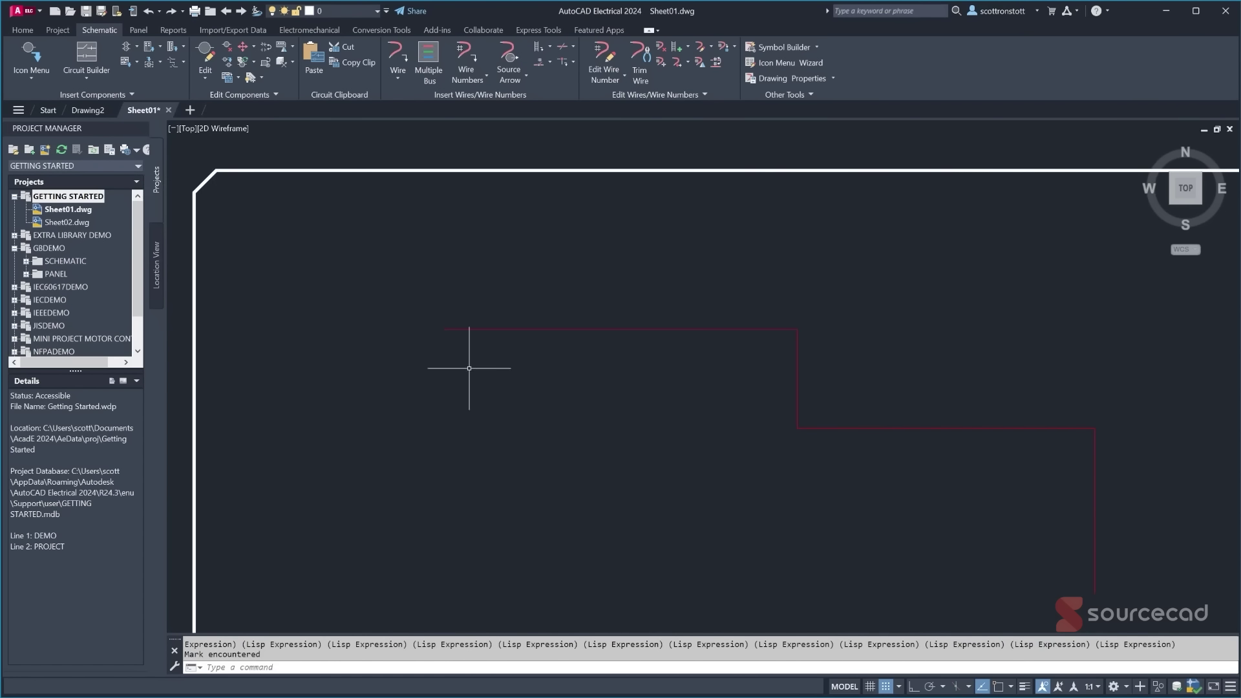
{"action": "middle_click_drag", "start_coordinate": [521, 402], "coordinate": [436, 325]}
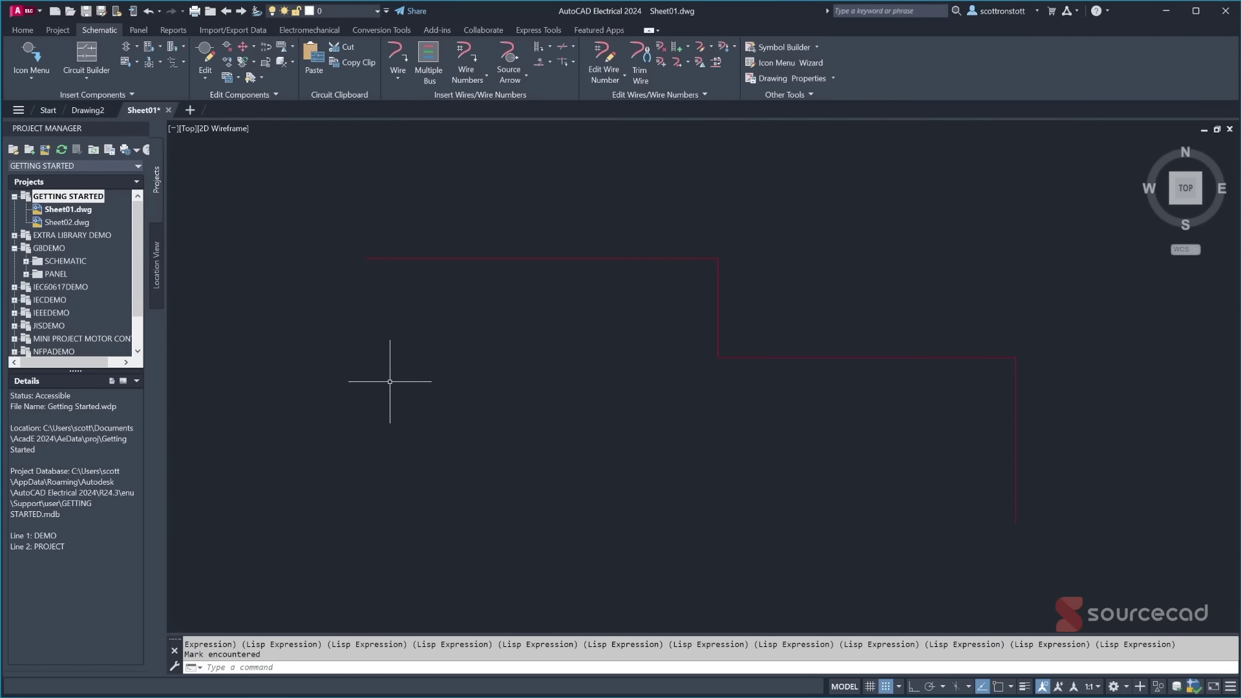
- Draw a stepped wire of type YEL 12AWG below the red wire, crossing its vertical segment and ending on its second horizontal segment
{"action": "left_click", "coordinate": [398, 58]}
{"action": "type", "text": "T"}
{"action": "key", "text": "Return"}
{"action": "left_click", "coordinate": [656, 313]}
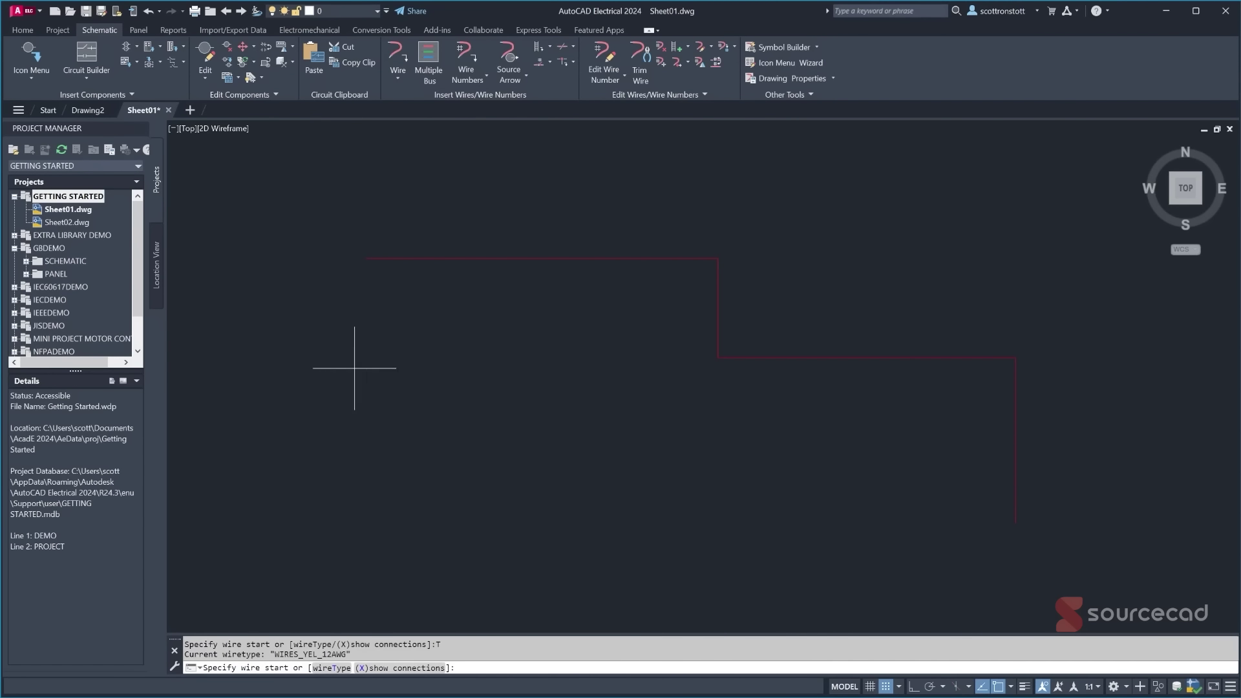
{"action": "left_click", "coordinate": [377, 379]}
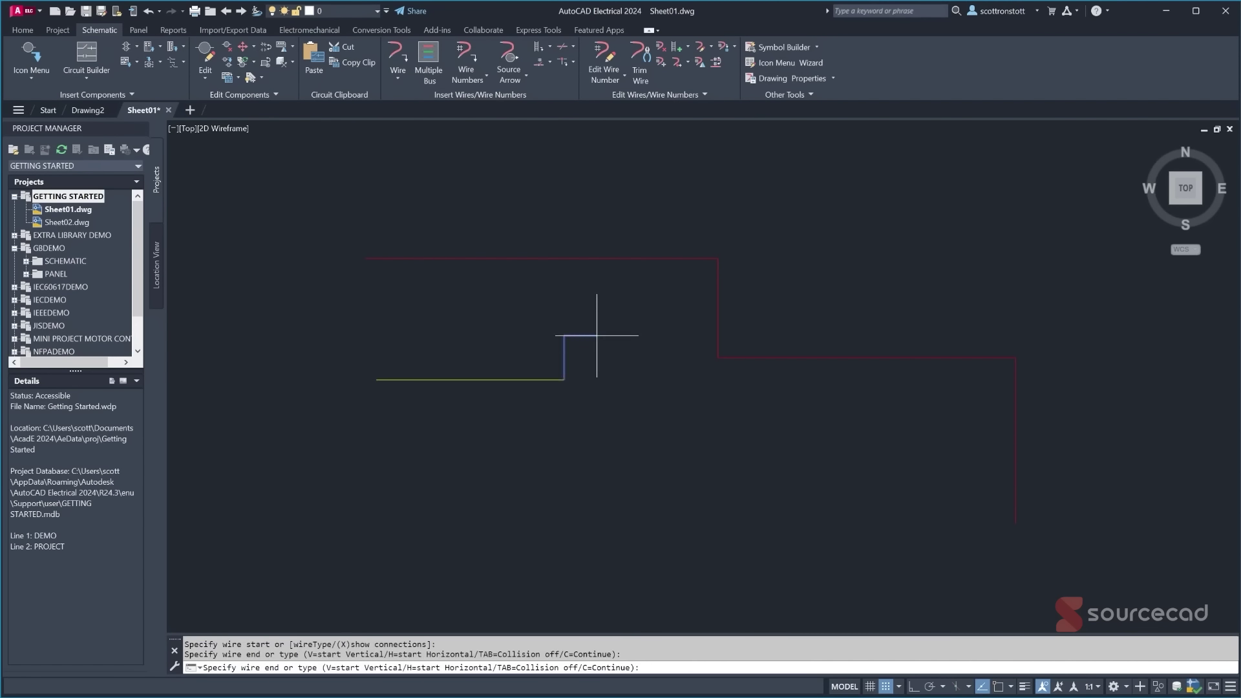
{"action": "left_click", "coordinate": [564, 302]}
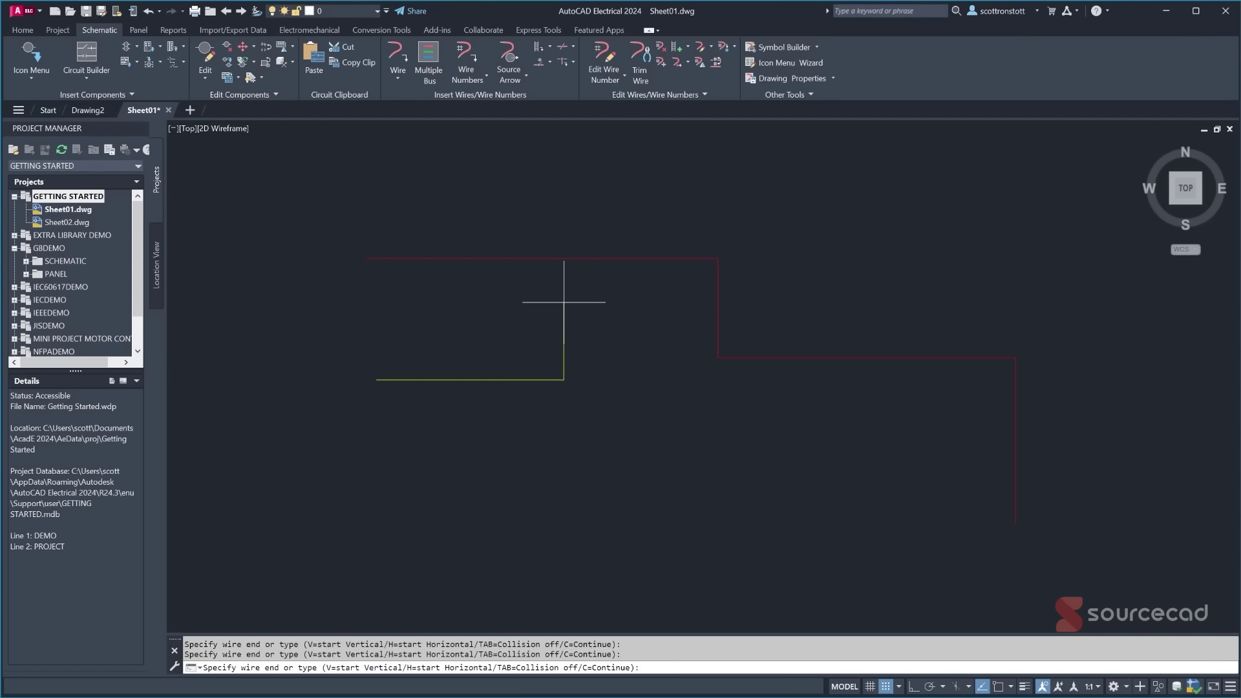
{"action": "left_click", "coordinate": [828, 302]}
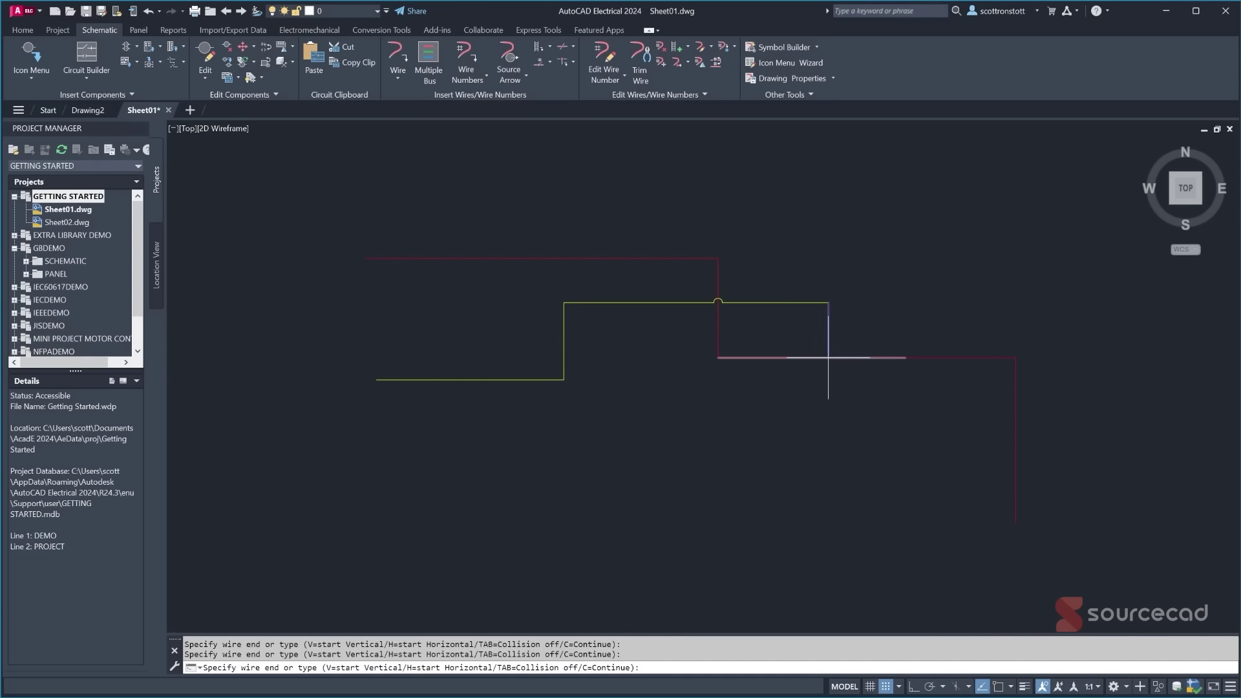
{"action": "left_click", "coordinate": [828, 357]}
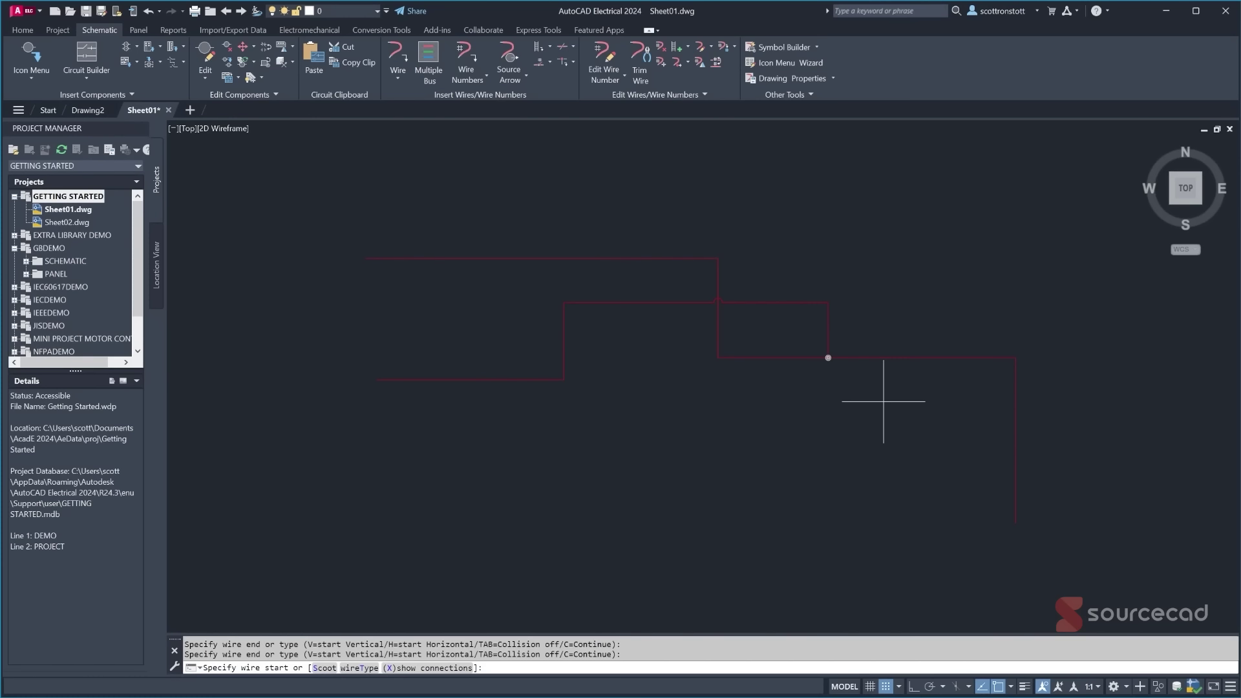
{"action": "key", "text": "Escape"}
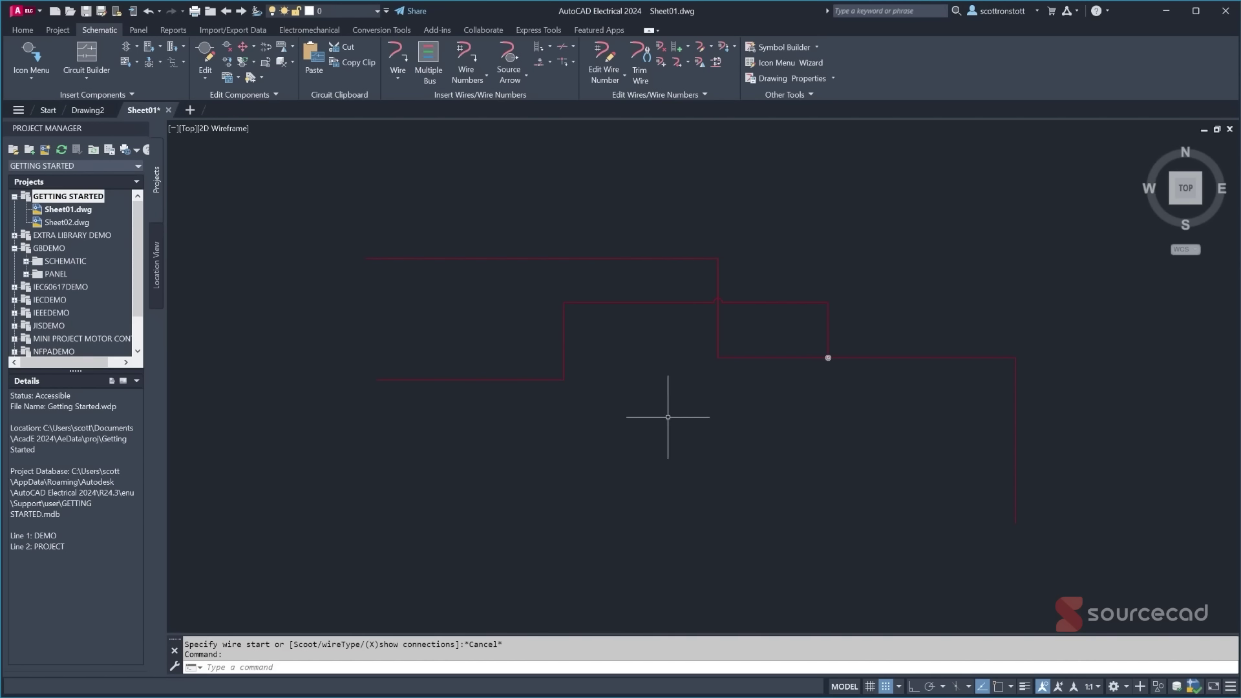
- Start inserting a ladder in Sheet01 and keep its phase at 1 Phase after previewing the 3 Phase option
{"action": "scroll", "coordinate": [669, 417], "scroll_direction": "down", "scroll_amount": 3}
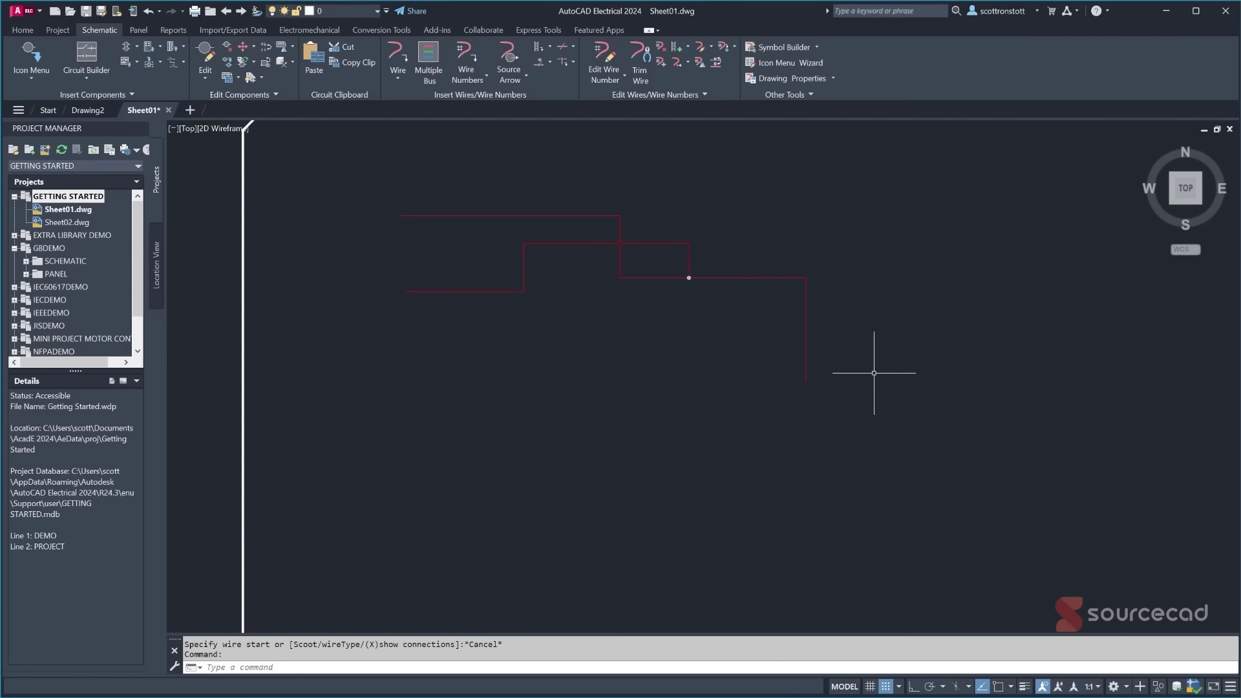
{"action": "scroll", "coordinate": [862, 359], "scroll_direction": "down", "scroll_amount": 2}
{"action": "middle_click_drag", "start_coordinate": [826, 415], "coordinate": [640, 349]}
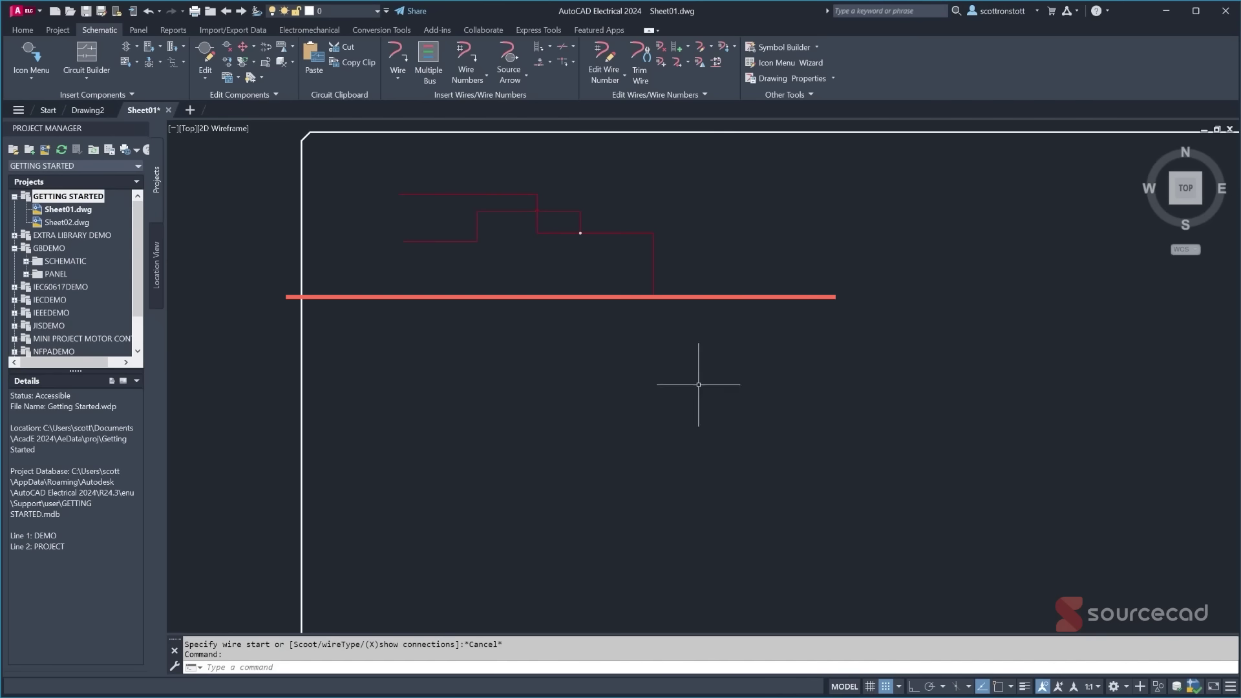
{"action": "left_click", "coordinate": [550, 47]}
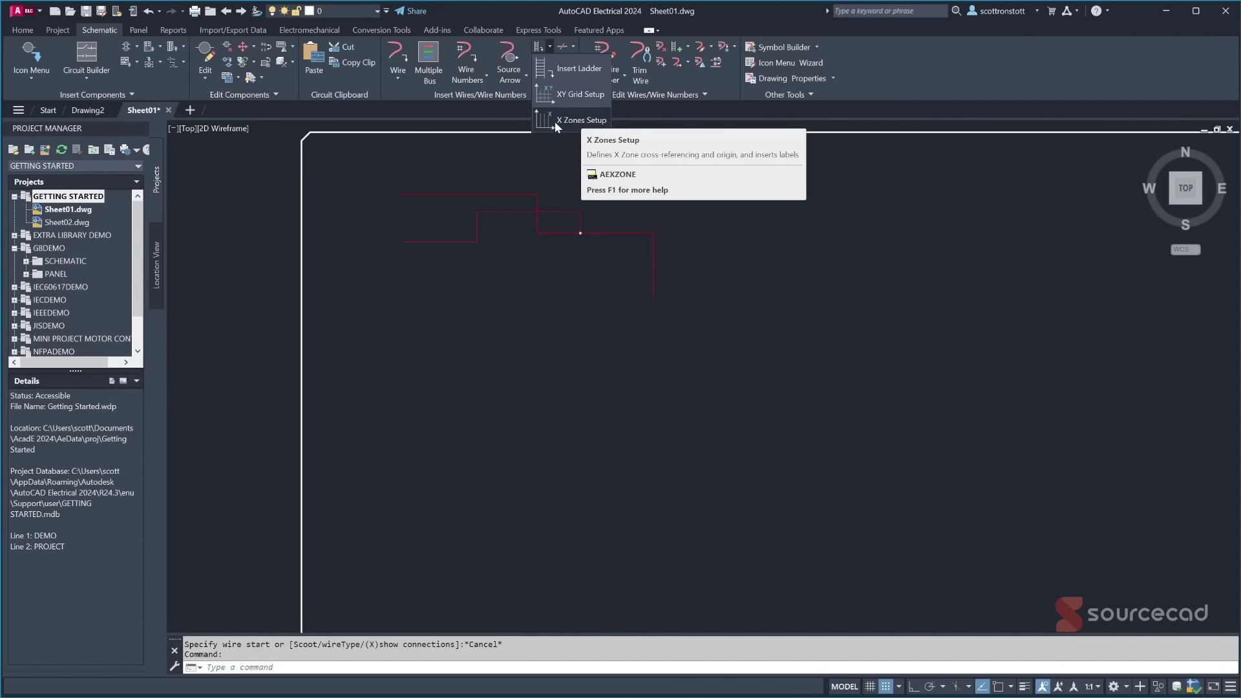
{"action": "left_click", "coordinate": [567, 69]}
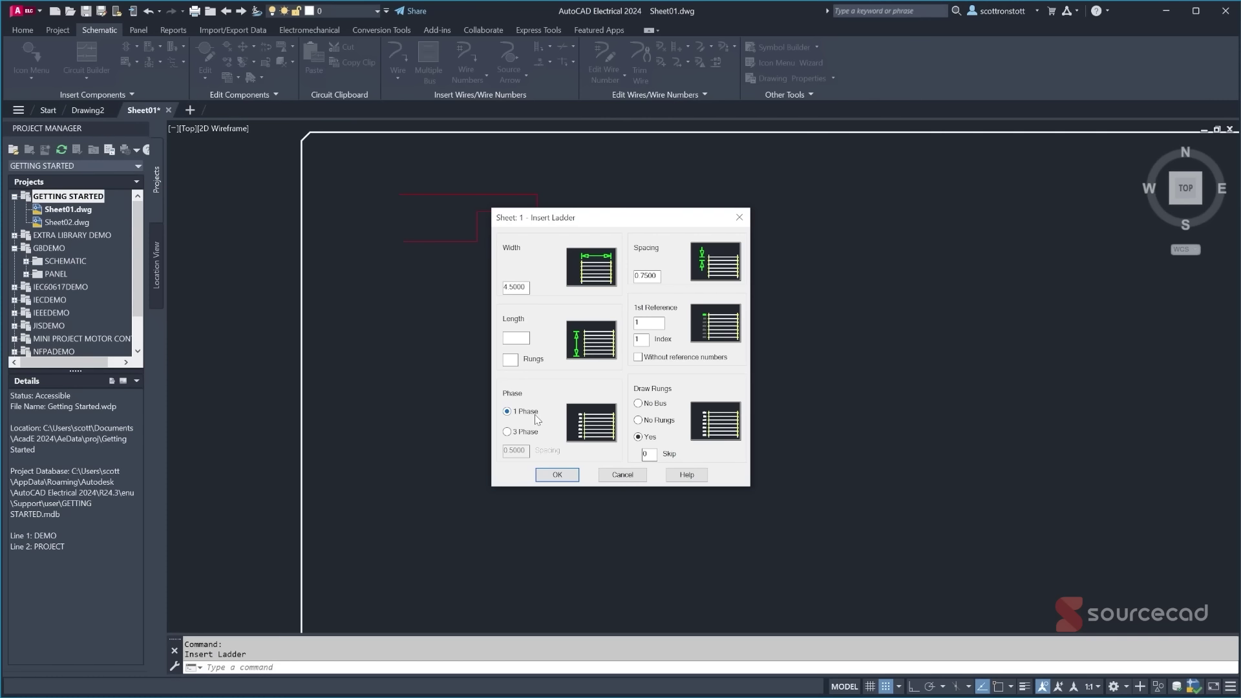
{"action": "left_click", "coordinate": [508, 432]}
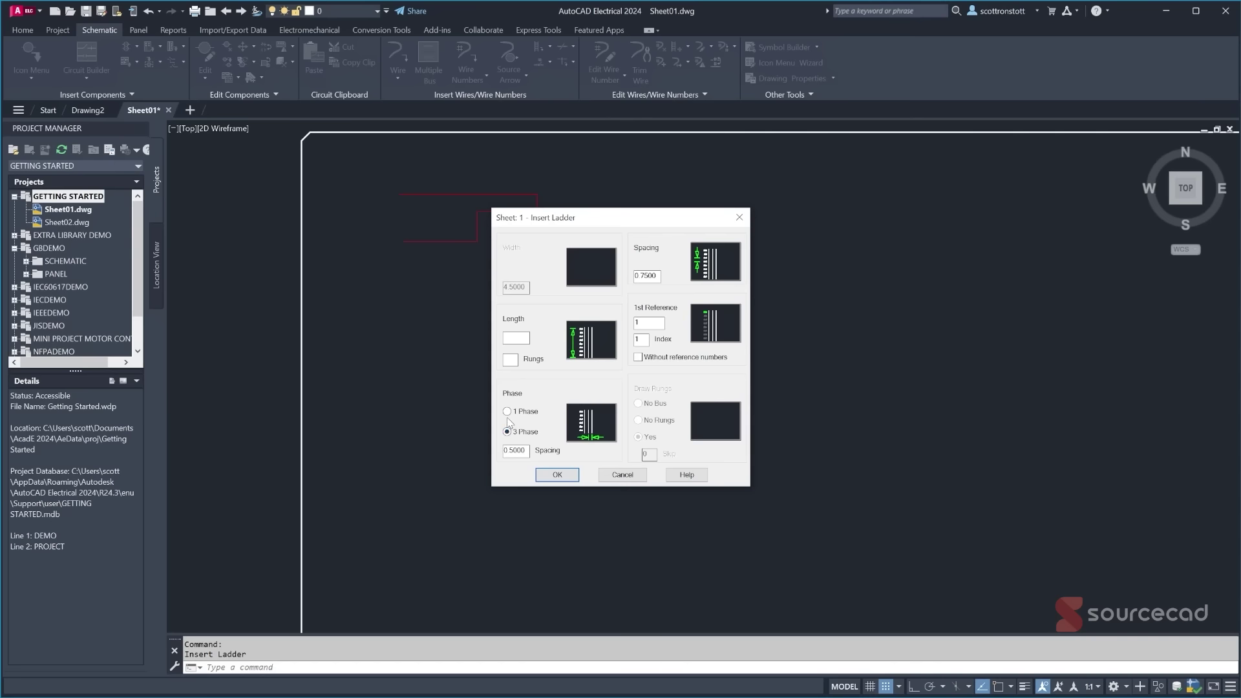
{"action": "left_click", "coordinate": [507, 412]}
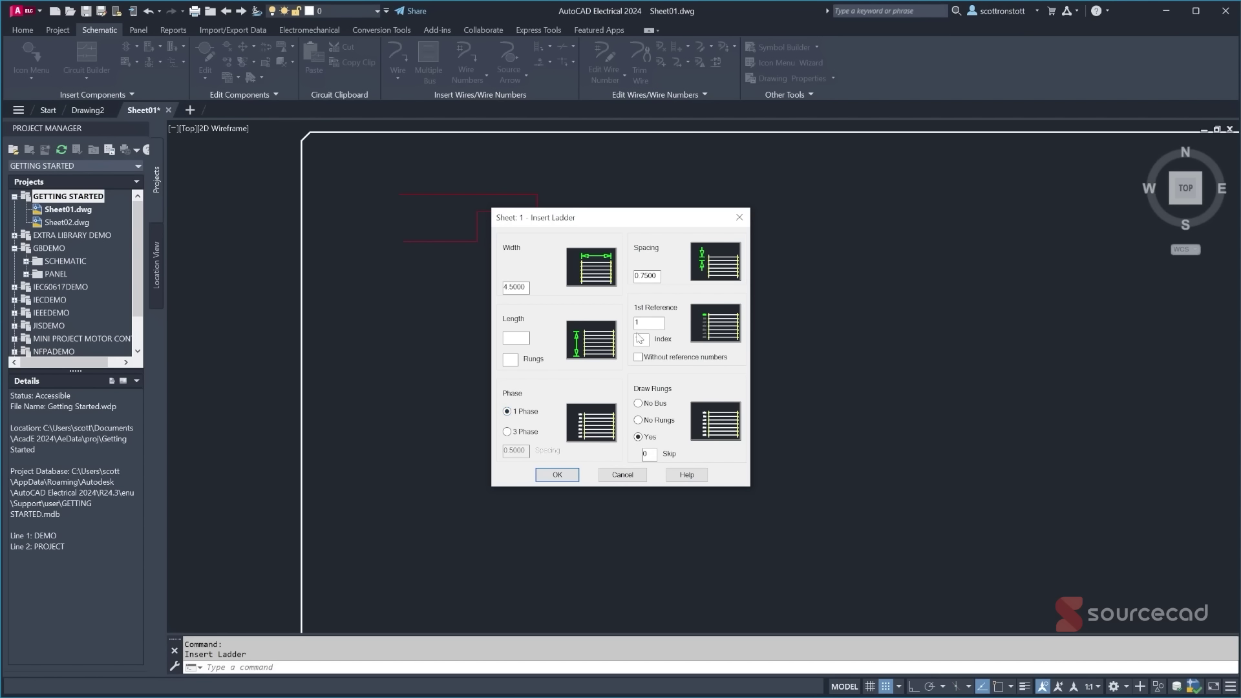
- Set the ladder's spacing to 0.5000, first reference to 100 and index to 1, with Draw Rungs set to Yes
{"action": "left_click", "coordinate": [640, 339]}
{"action": "type", "text": "1"}
{"action": "type", "text": "100"}
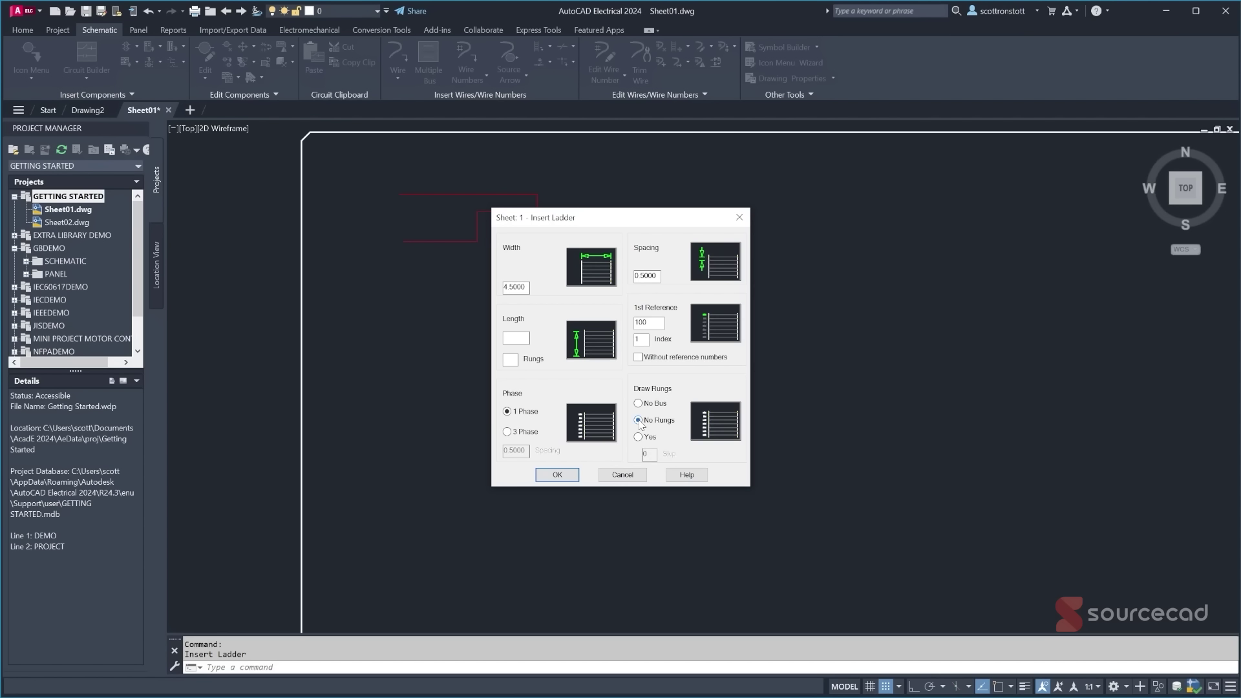
{"action": "left_click", "coordinate": [639, 421]}
{"action": "left_click", "coordinate": [639, 404]}
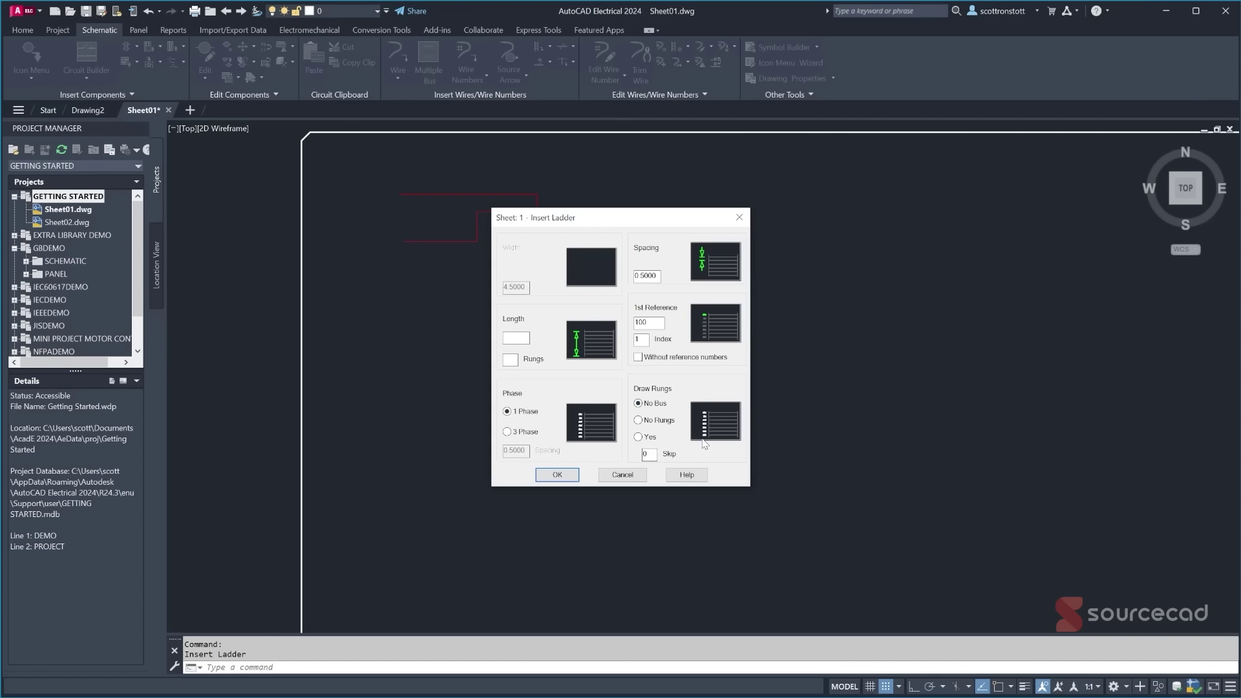
{"action": "left_click", "coordinate": [639, 438]}
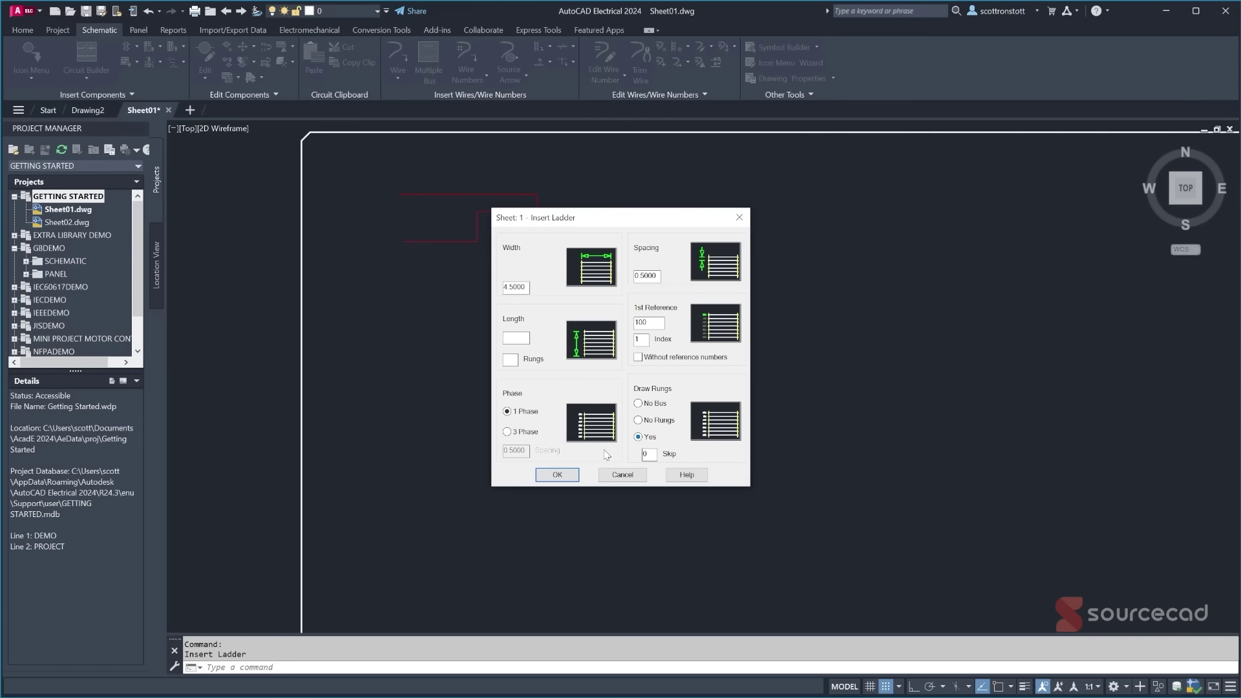
- Place the ladder inside the sheet border below the red wires, extending it down to line reference 119
{"action": "left_click", "coordinate": [557, 475]}
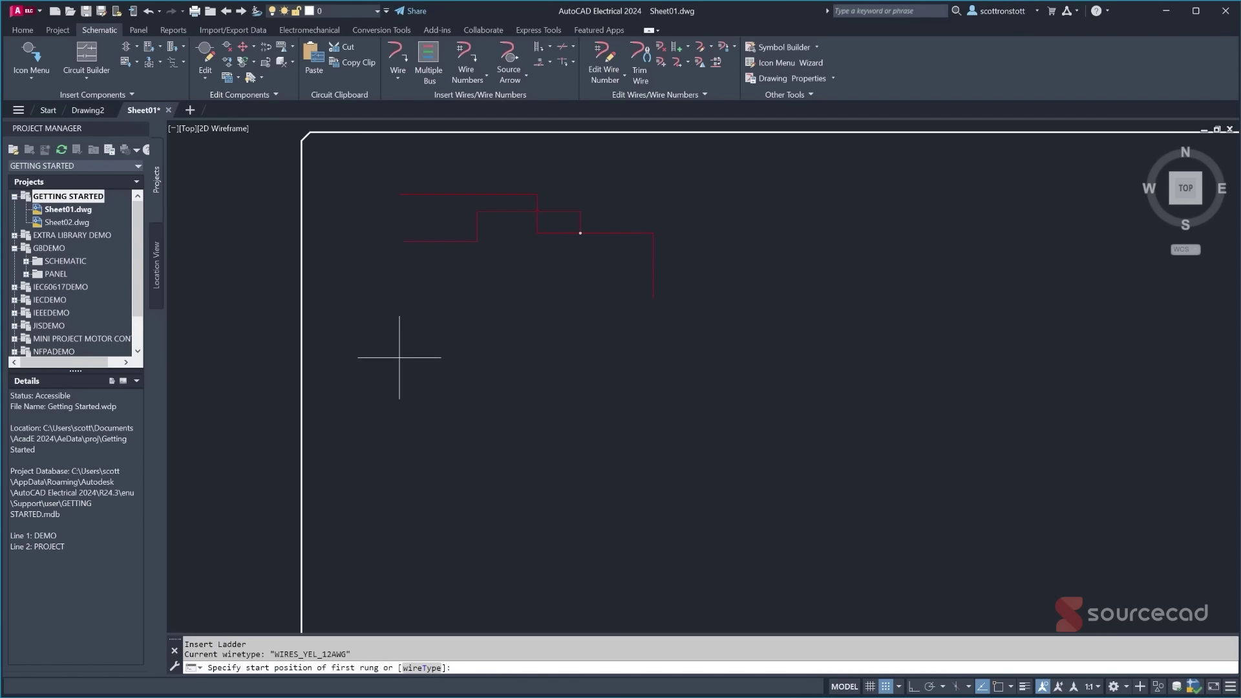
{"action": "left_click", "coordinate": [369, 340]}
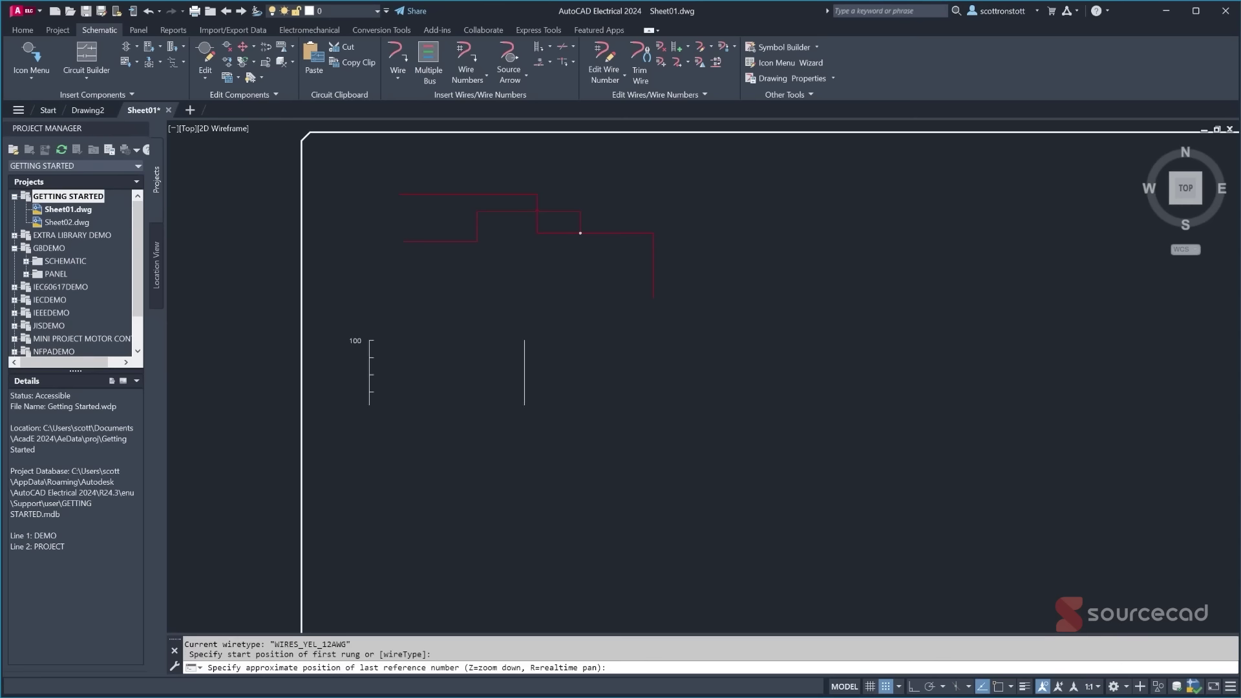
{"action": "scroll", "coordinate": [381, 401], "scroll_direction": "down", "scroll_amount": 2}
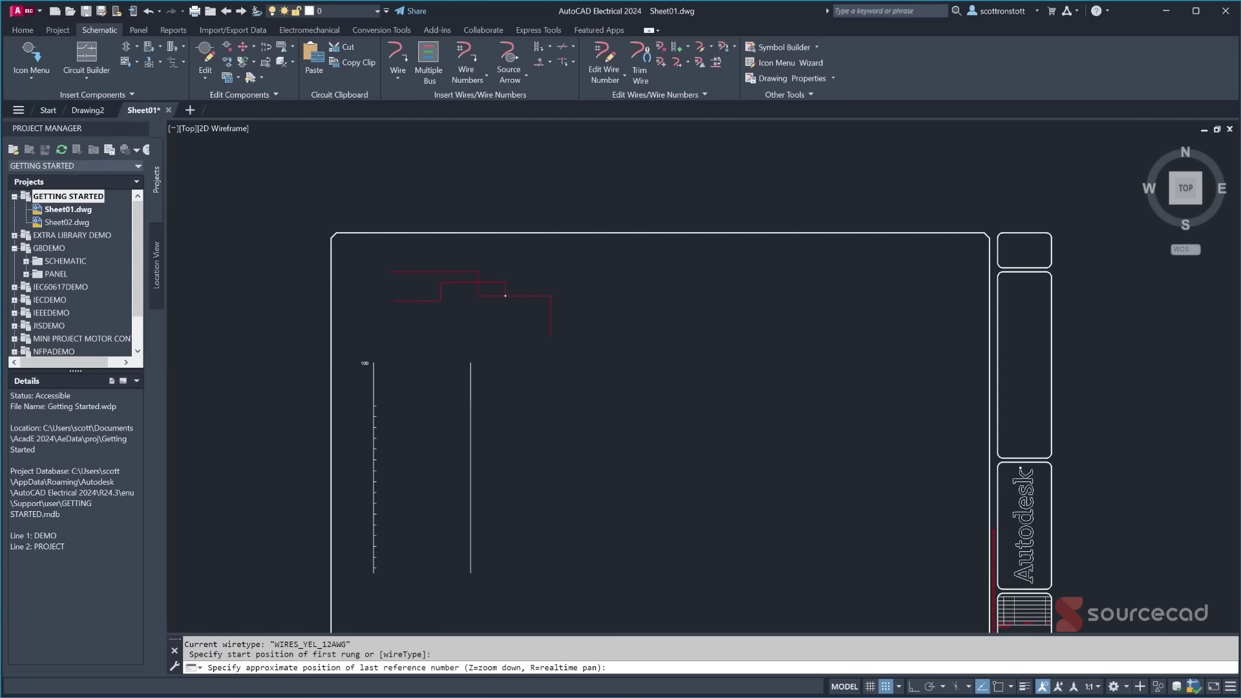
{"action": "left_click", "coordinate": [366, 572]}
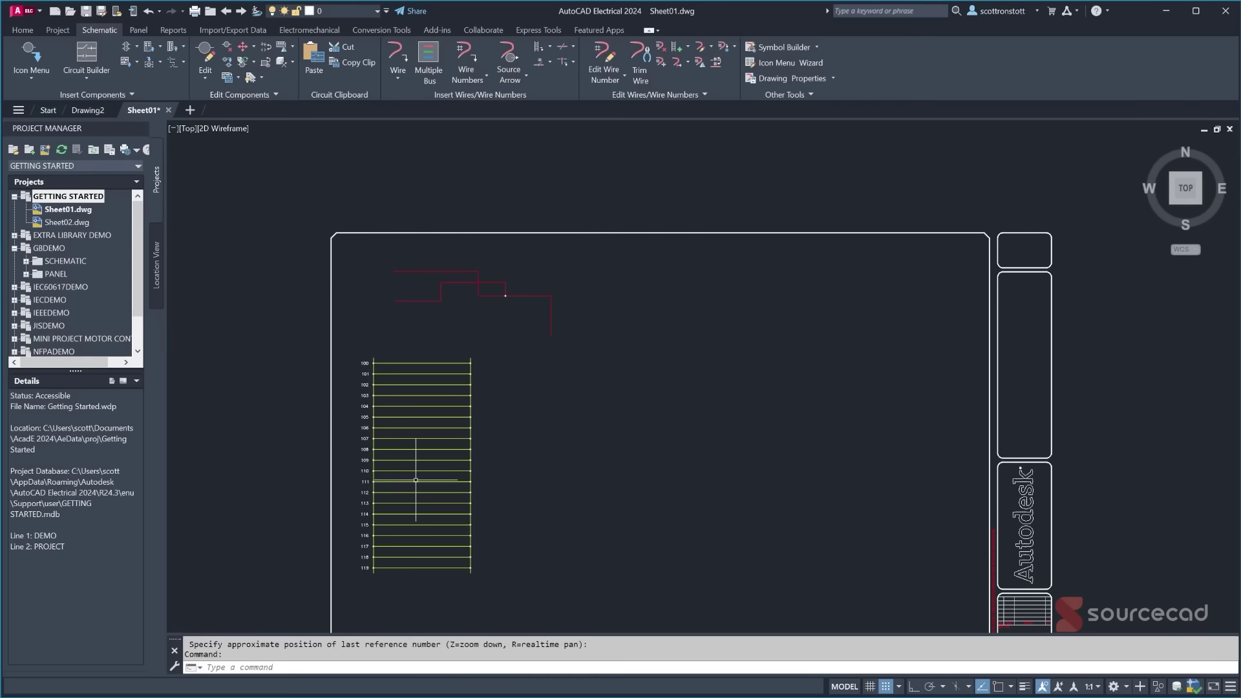
- Revise the ladder's line reference numbers to a rung count of 22
{"action": "scroll", "coordinate": [388, 440], "scroll_direction": "up", "scroll_amount": 4}
{"action": "mouse_move", "coordinate": [414, 450]}
{"action": "middle_mouse_down"}
{"action": "mouse_move", "coordinate": [448, 401]}
{"action": "mouse_move", "coordinate": [488, 283]}
{"action": "middle_mouse_up"}
{"action": "scroll", "coordinate": [488, 272], "scroll_direction": "down", "scroll_amount": 3}
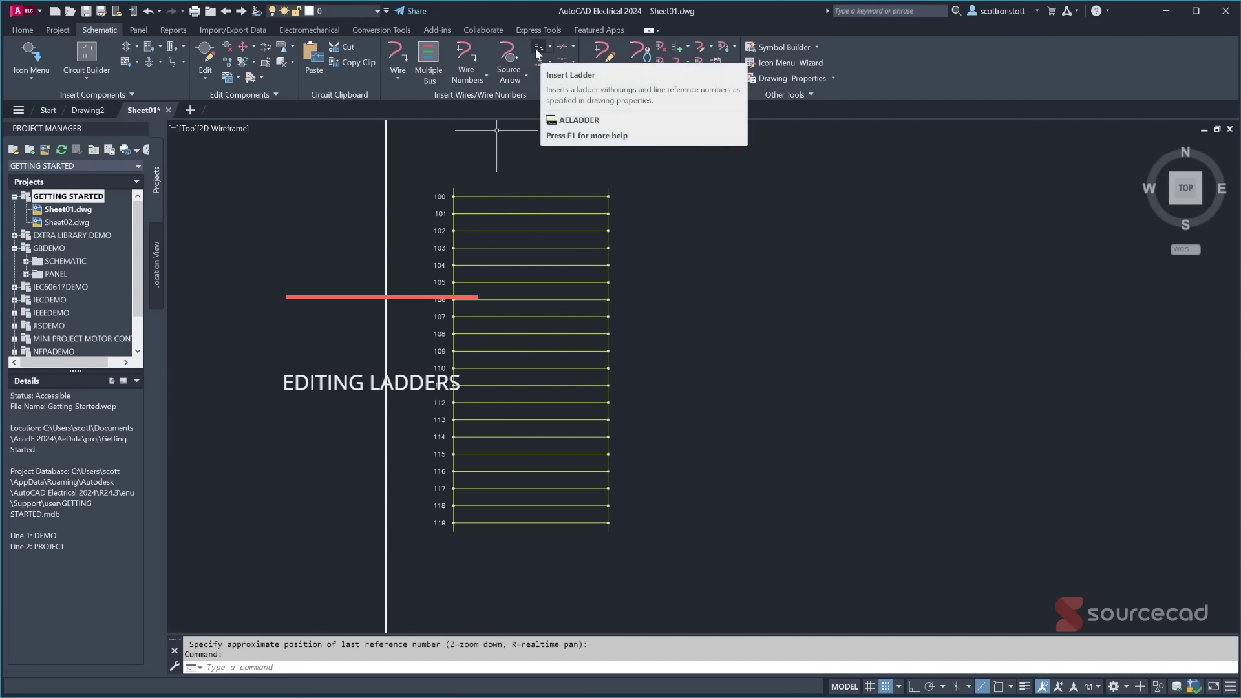
{"action": "left_click", "coordinate": [686, 47]}
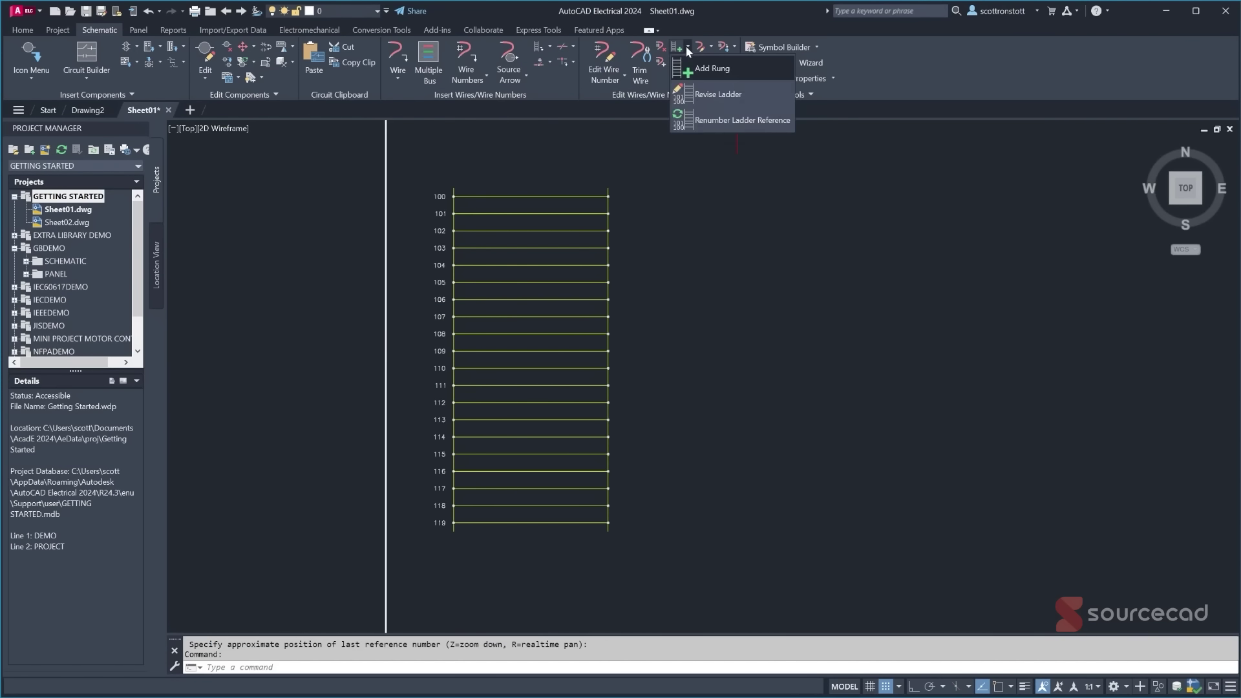
{"action": "left_click", "coordinate": [712, 95]}
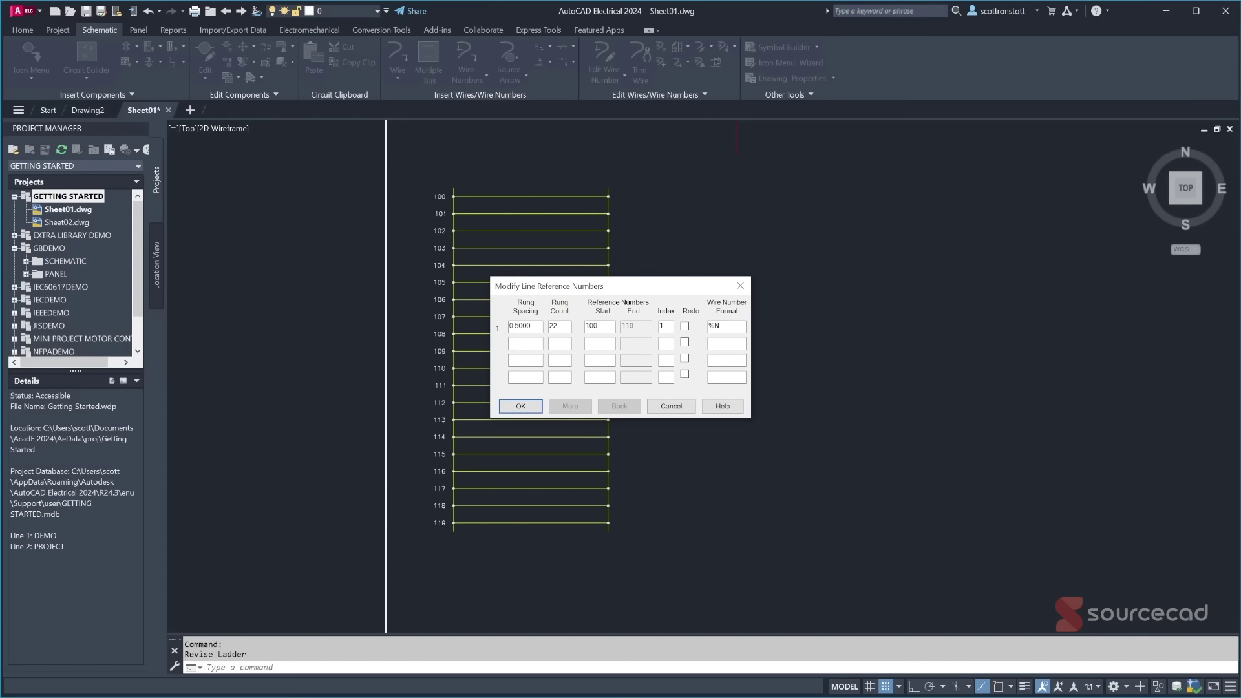
{"action": "key", "text": "Tab"}
{"action": "left_click", "coordinate": [521, 407]}
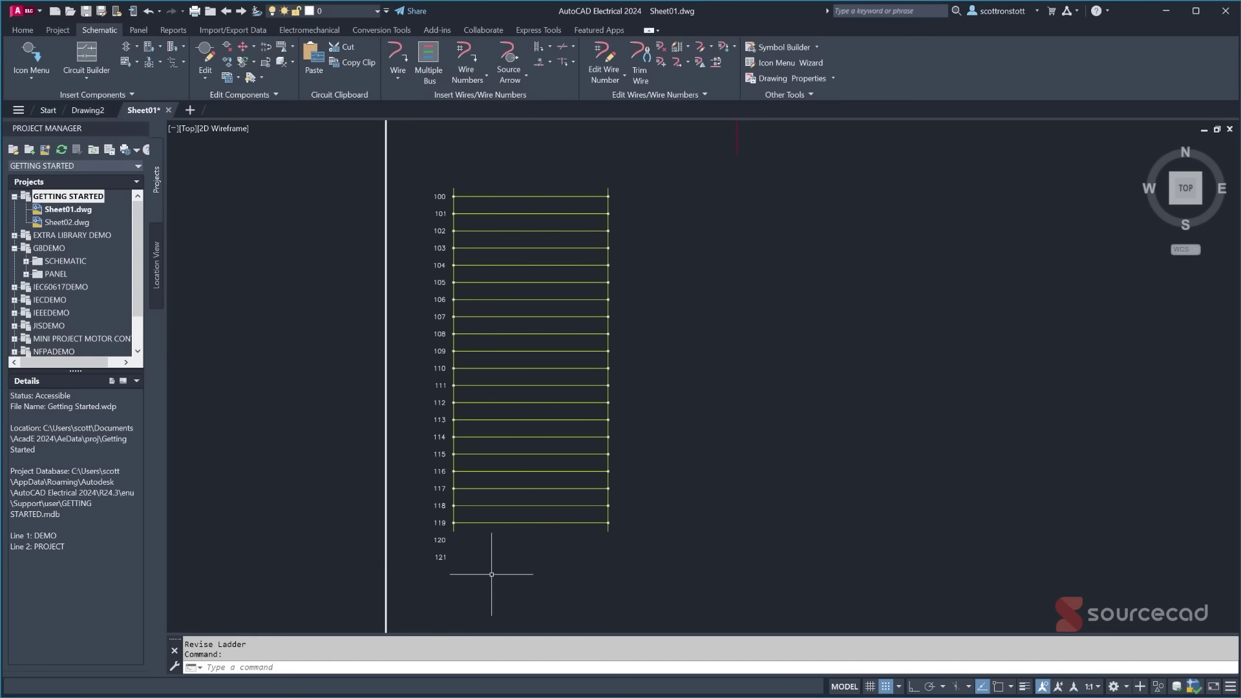
- Stretch the lower ends of both ladder rails straight down past line reference 121
{"action": "scroll", "coordinate": [494, 574], "scroll_direction": "up", "scroll_amount": 2}
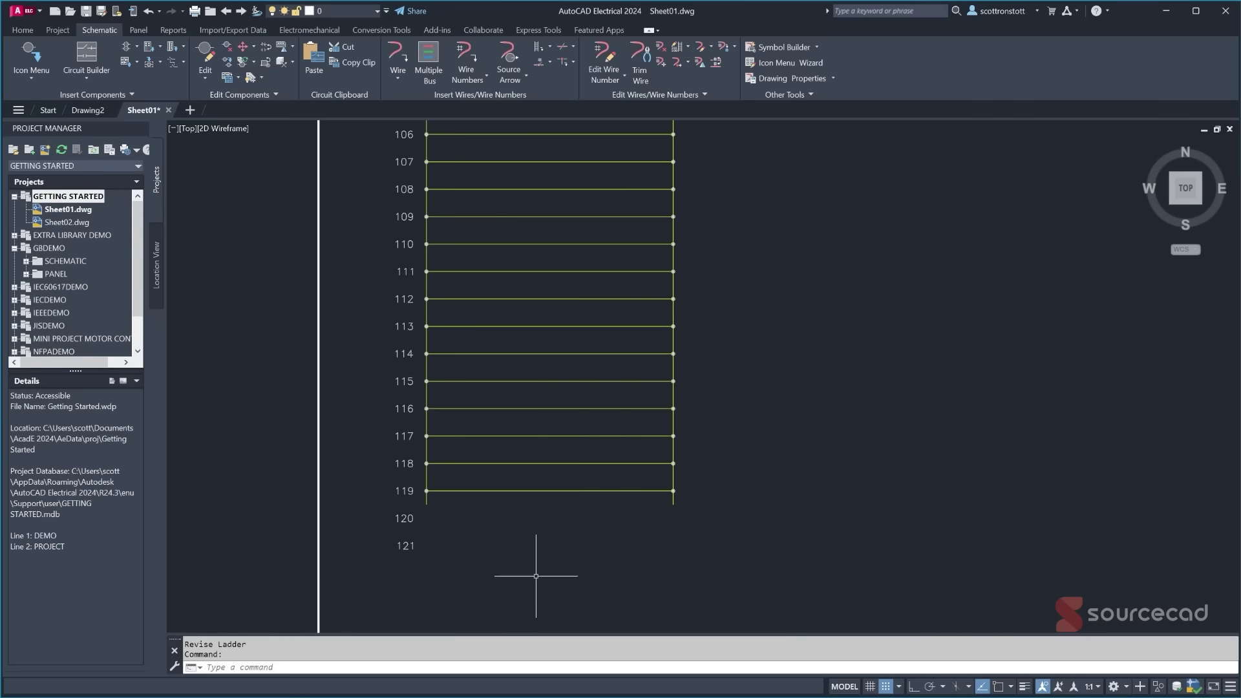
{"action": "left_click", "coordinate": [23, 30]}
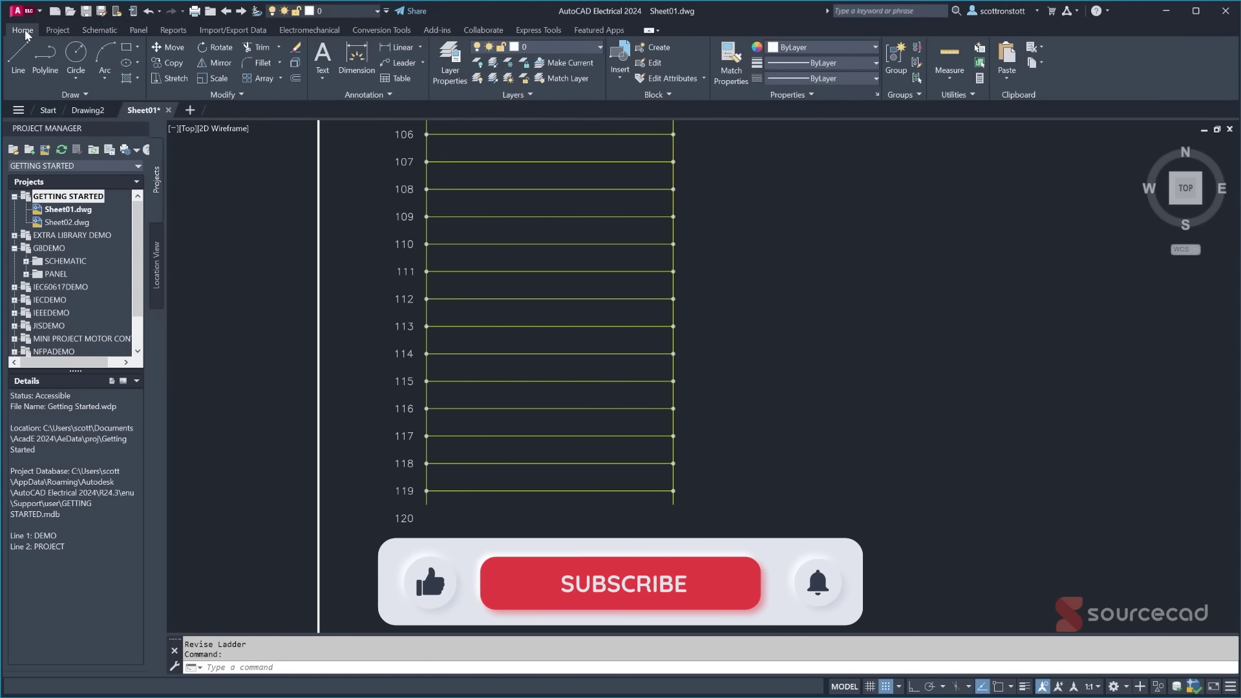
{"action": "left_click", "coordinate": [173, 80]}
{"action": "left_click", "coordinate": [705, 544]}
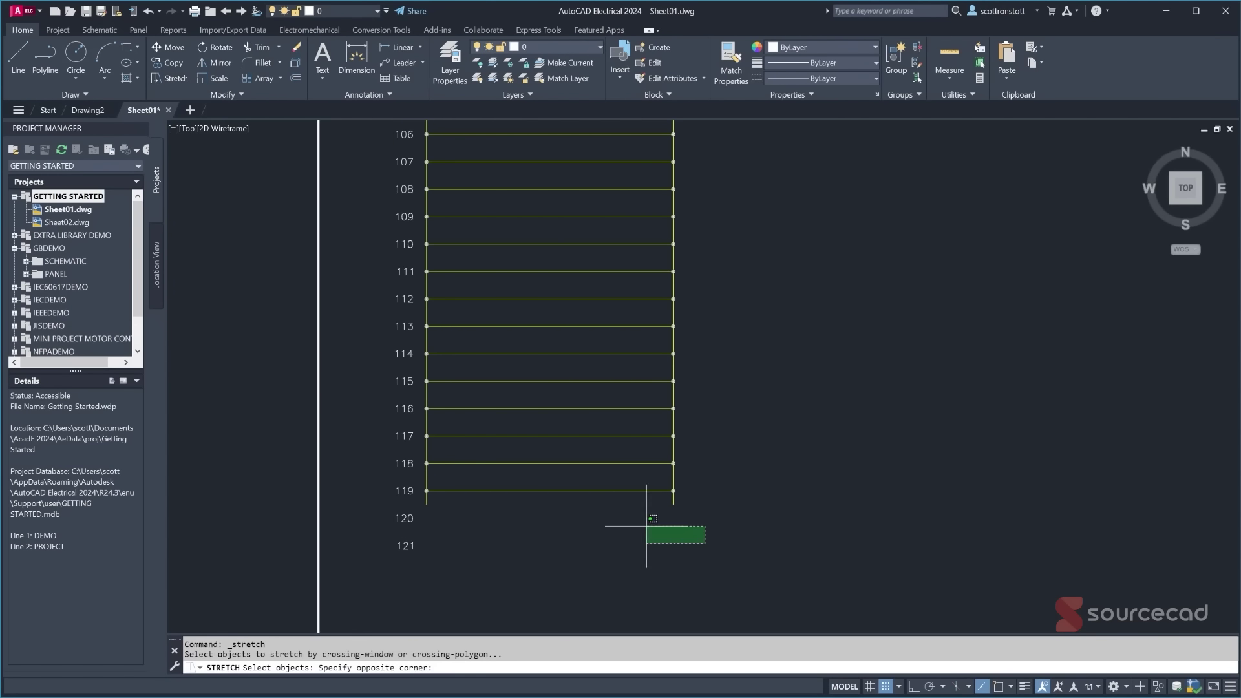
{"action": "left_click", "coordinate": [421, 499]}
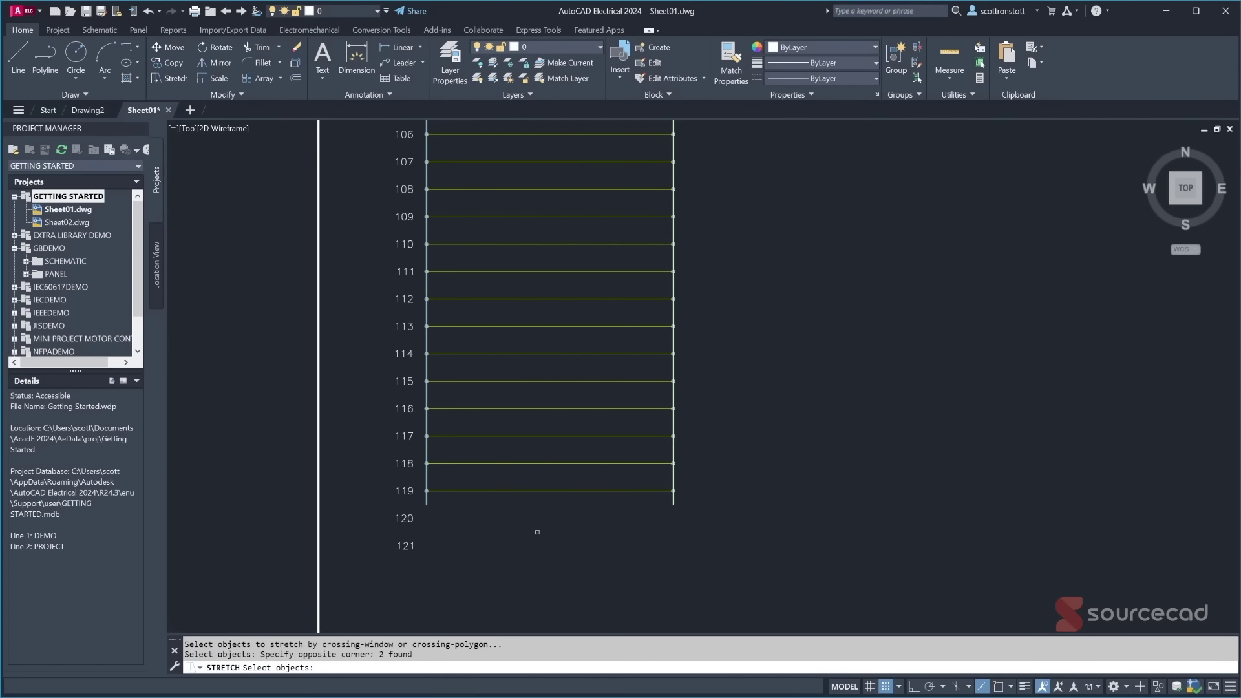
{"action": "key", "text": "Return"}
{"action": "left_click", "coordinate": [720, 518]}
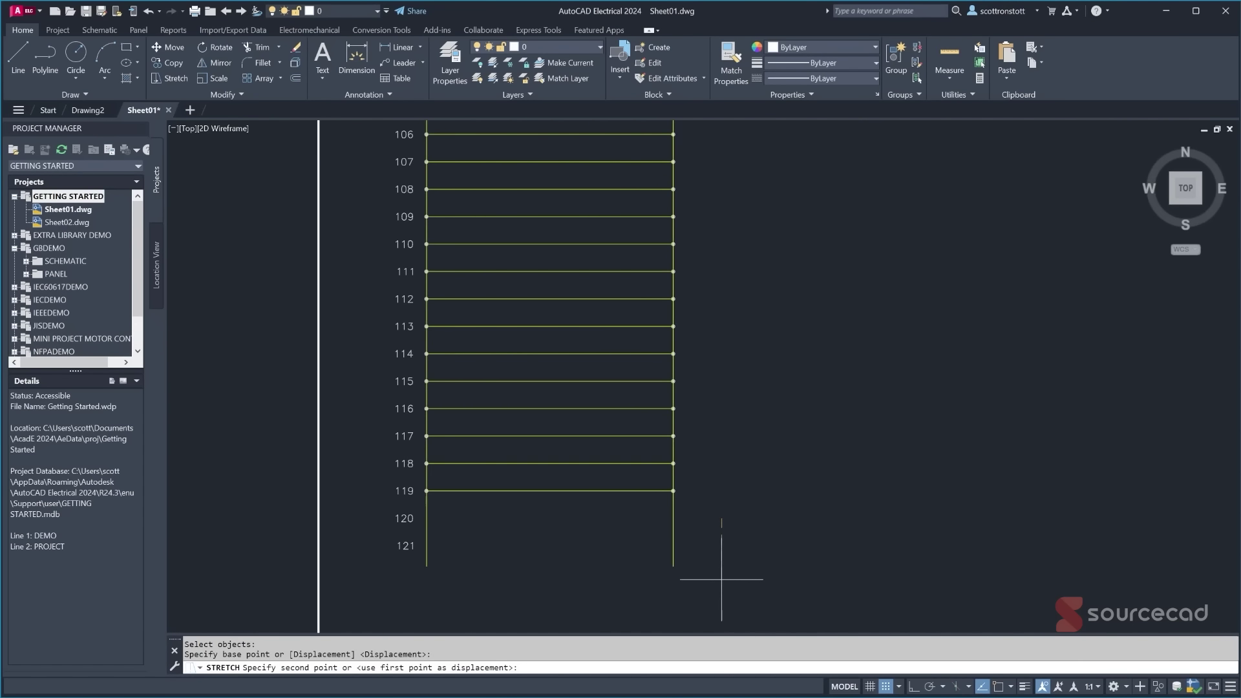
{"action": "left_click", "coordinate": [721, 580]}
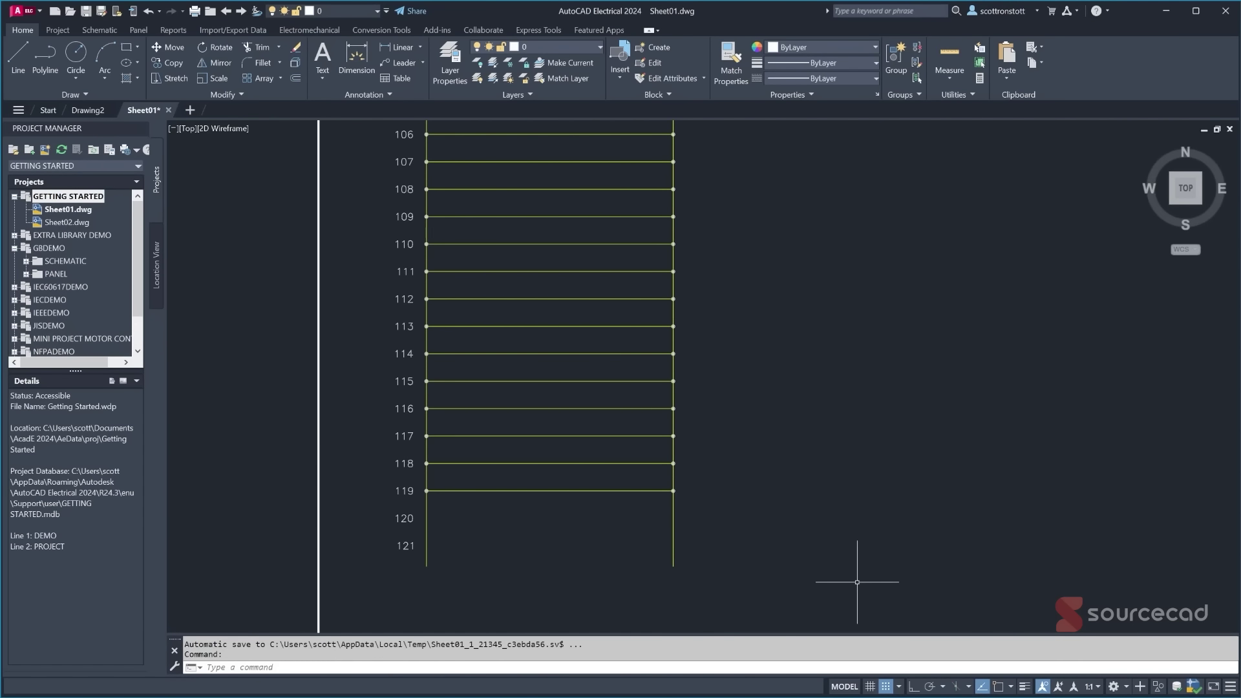
- Add a rung between the ladder rails at line reference 121
{"action": "left_click", "coordinate": [99, 30]}
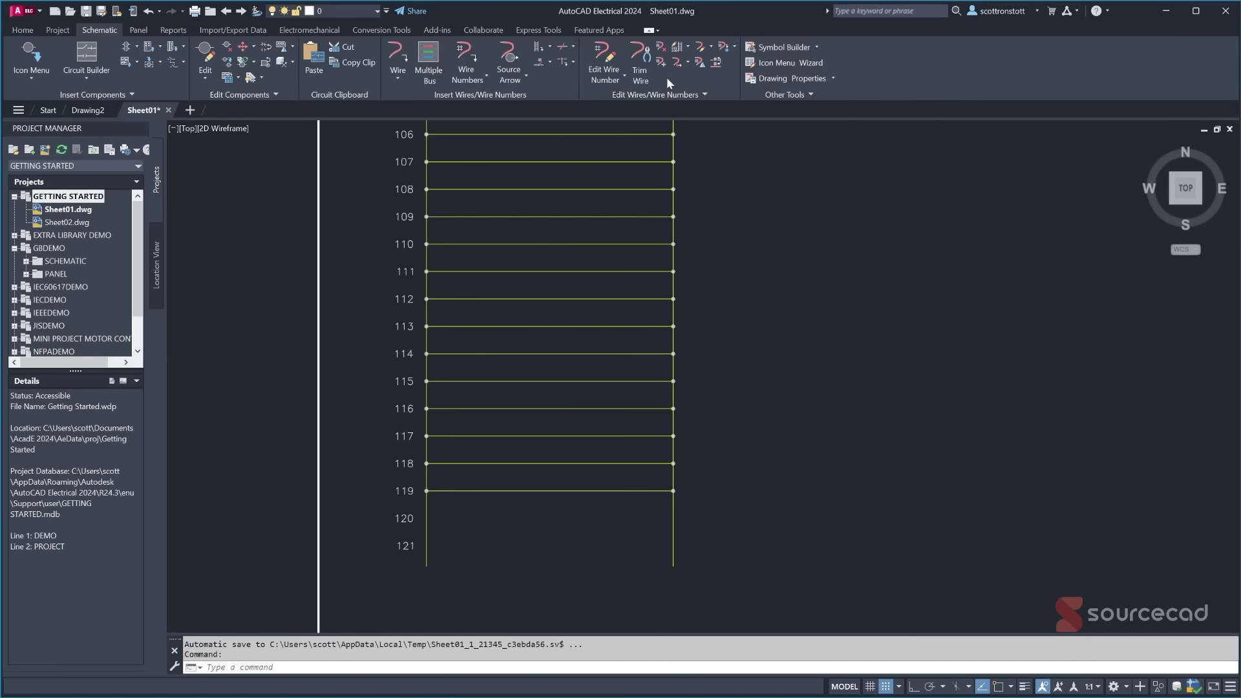
{"action": "left_click", "coordinate": [687, 48]}
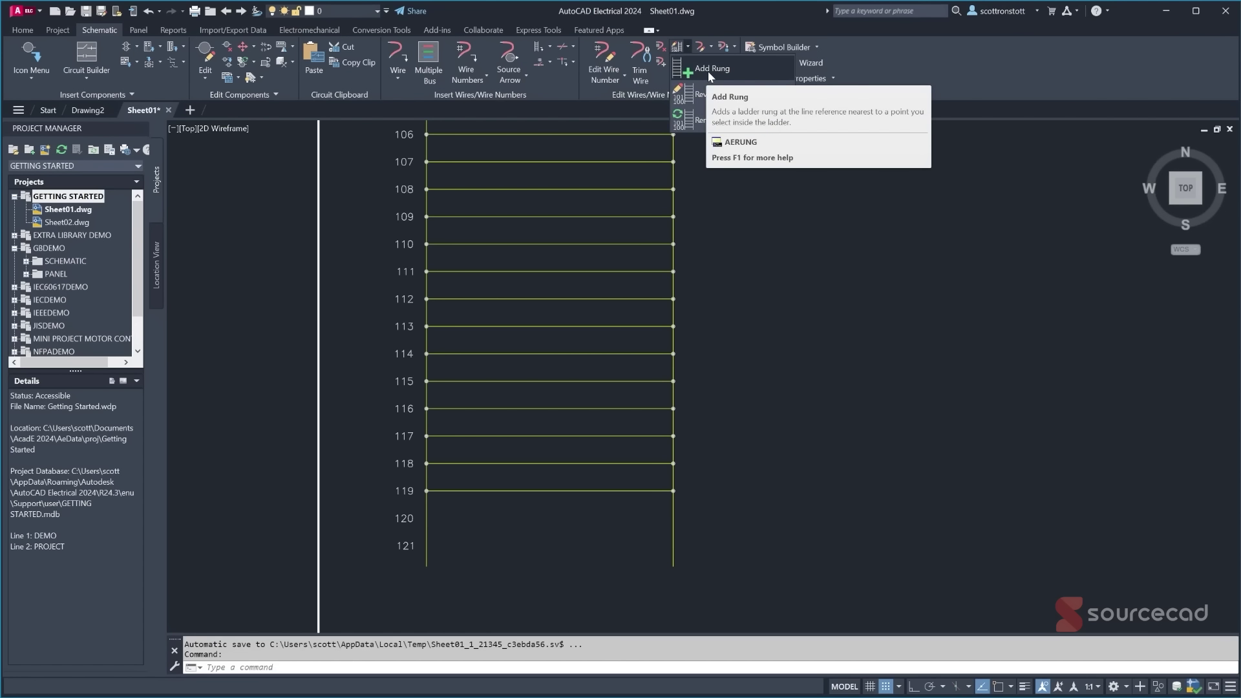
{"action": "left_click", "coordinate": [710, 72]}
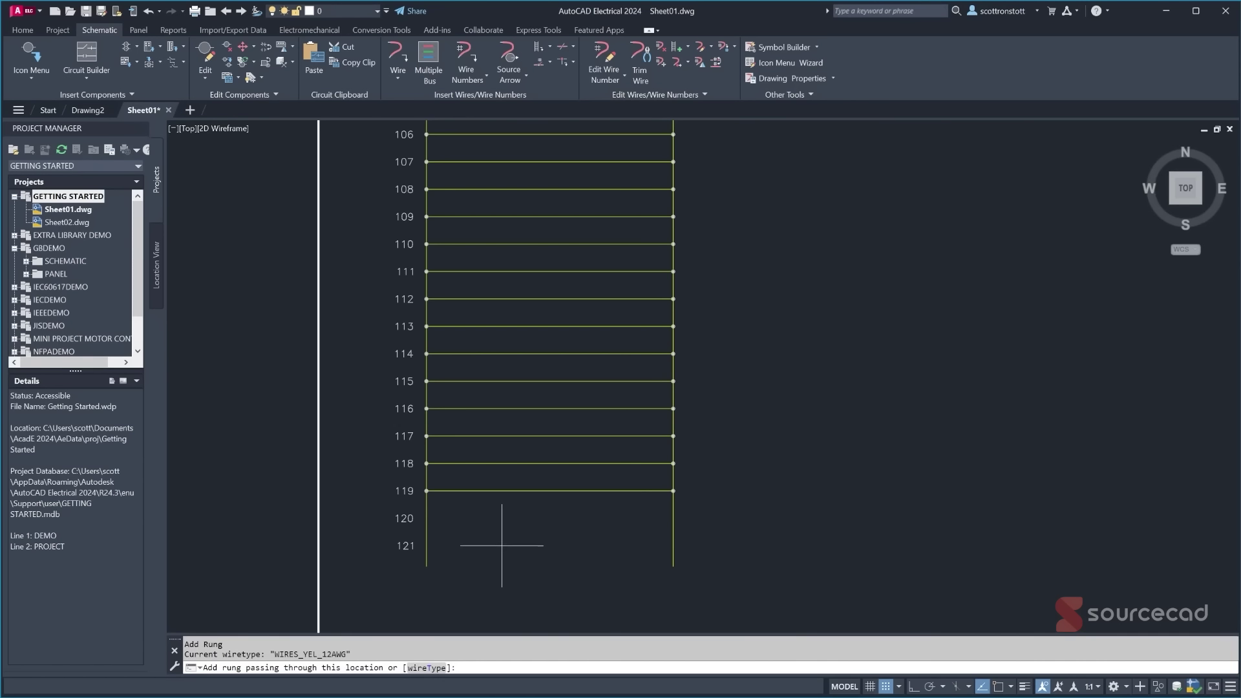
{"action": "left_click", "coordinate": [522, 546]}
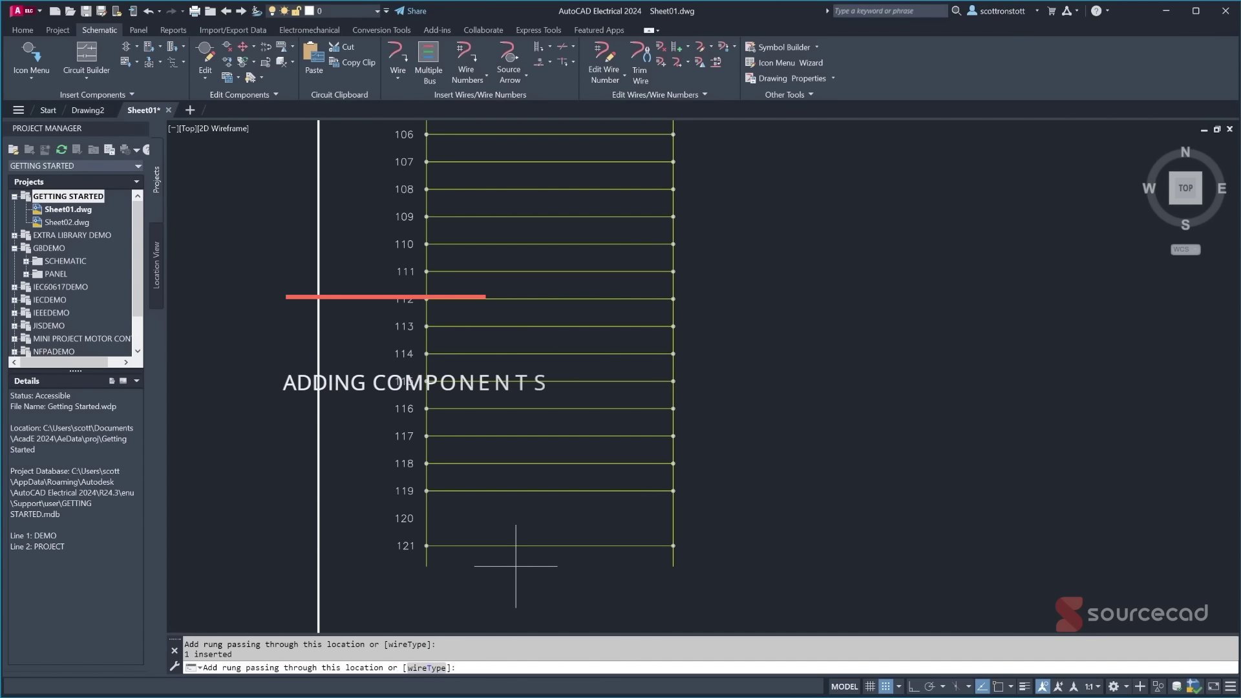
{"action": "key", "text": "Return"}
- Insert a normally open push button (Push Button NO) on the rung at line reference 101, near the left rail
{"action": "scroll", "coordinate": [522, 252], "scroll_direction": "down", "scroll_amount": 2}
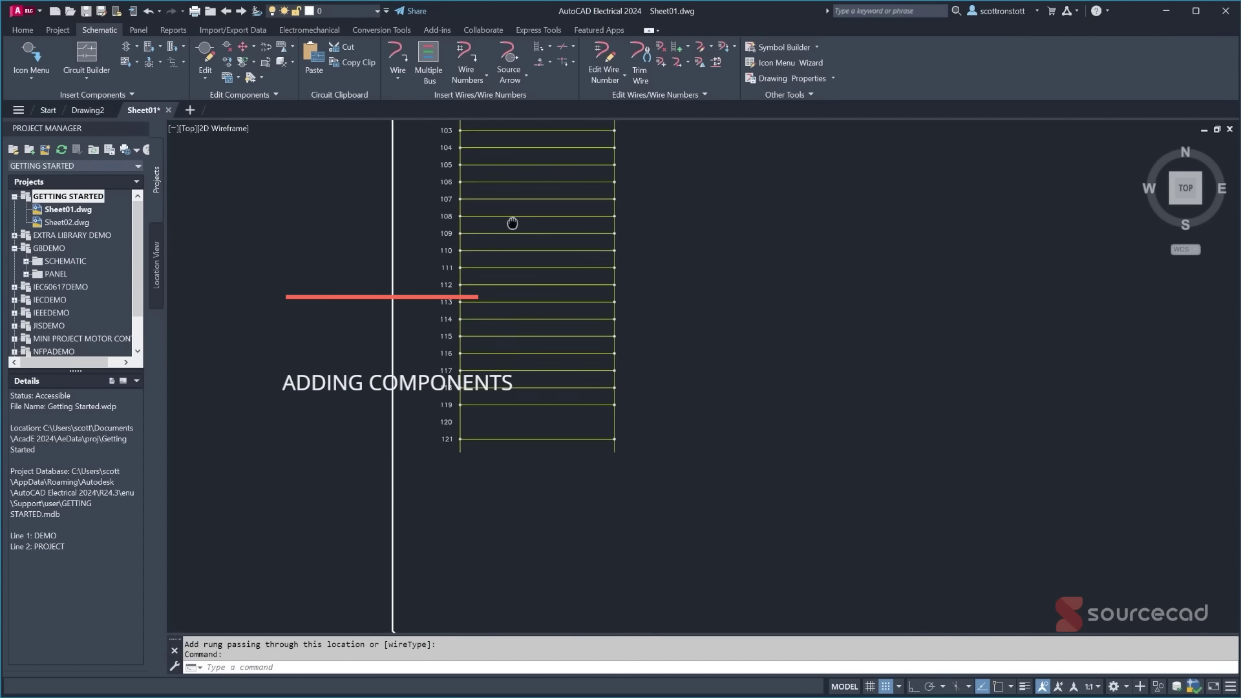
{"action": "middle_click_drag", "start_coordinate": [513, 221], "coordinate": [519, 374]}
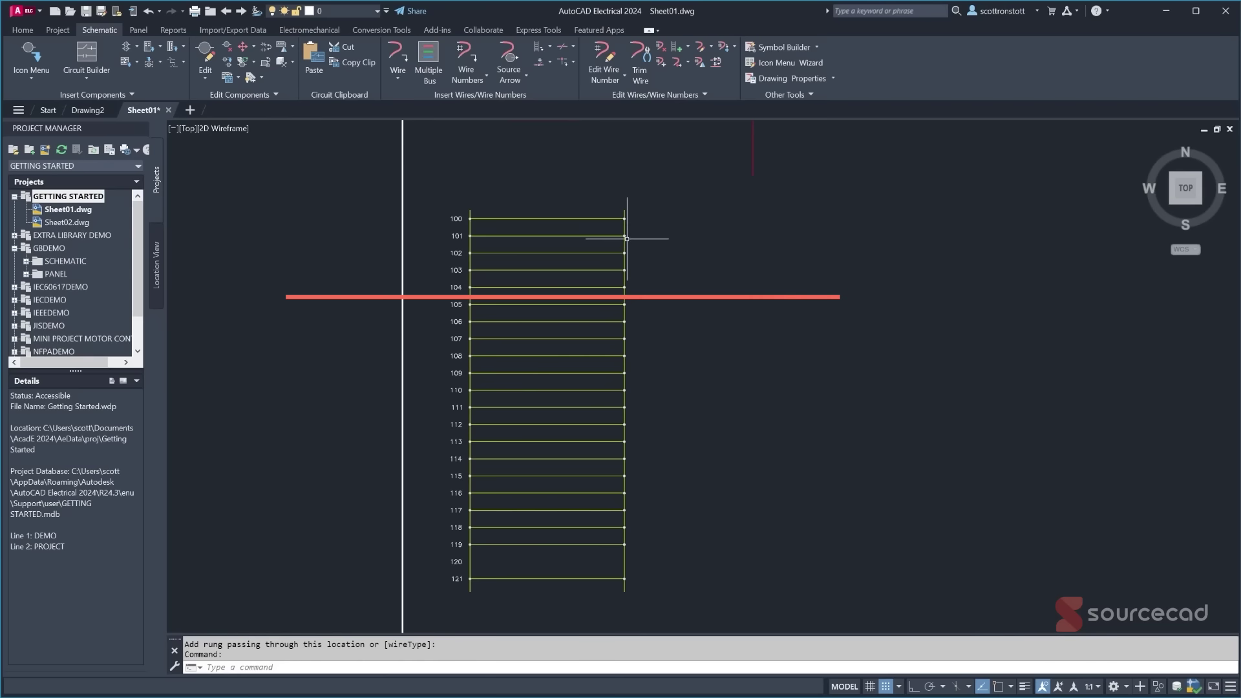
{"action": "scroll", "coordinate": [516, 215], "scroll_direction": "up", "scroll_amount": 4}
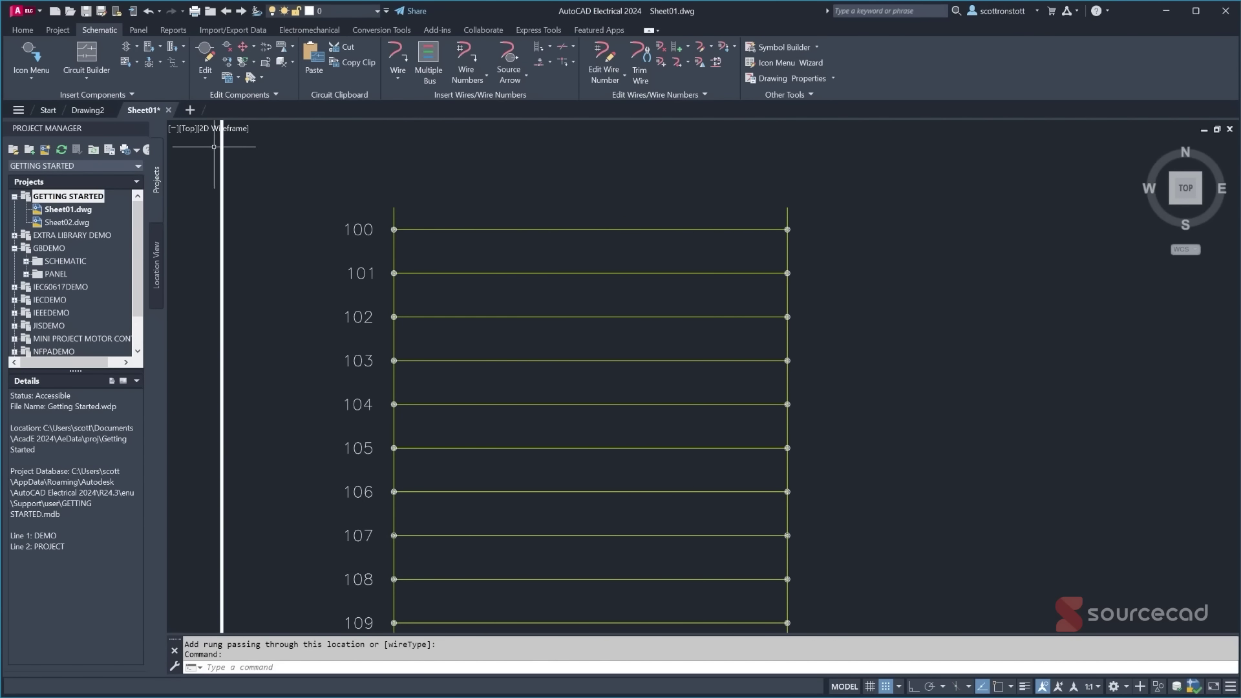
{"action": "left_click", "coordinate": [30, 77]}
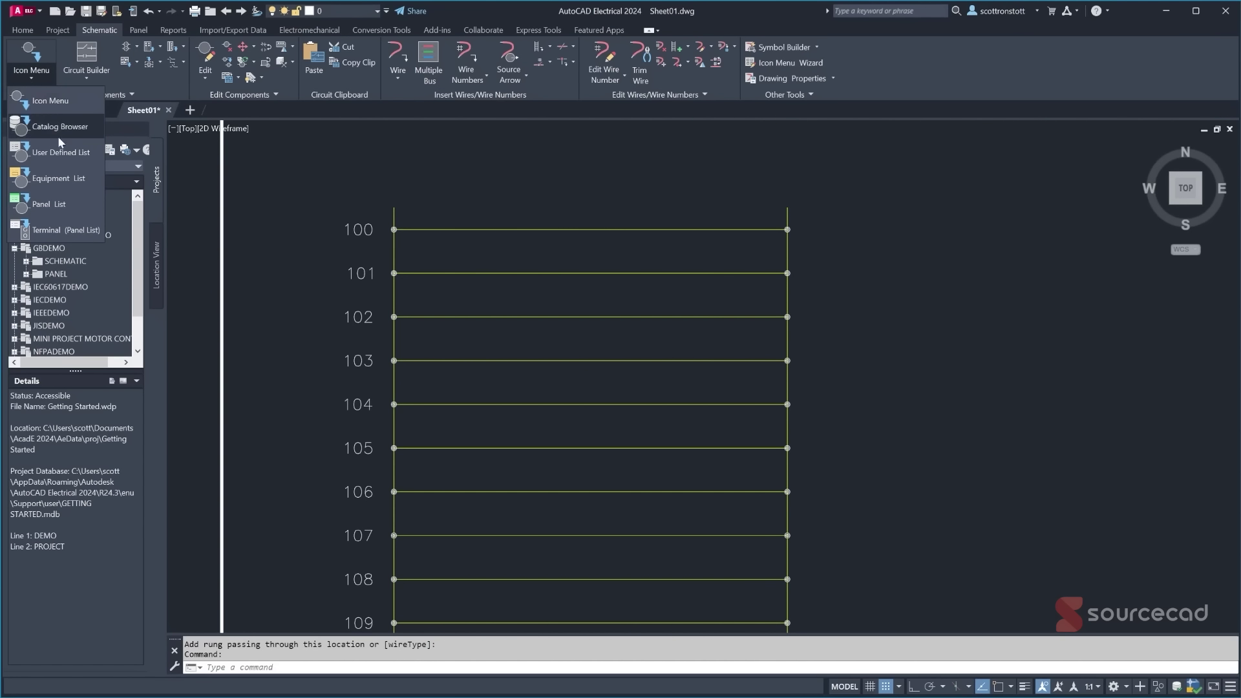
{"action": "left_click", "coordinate": [68, 101]}
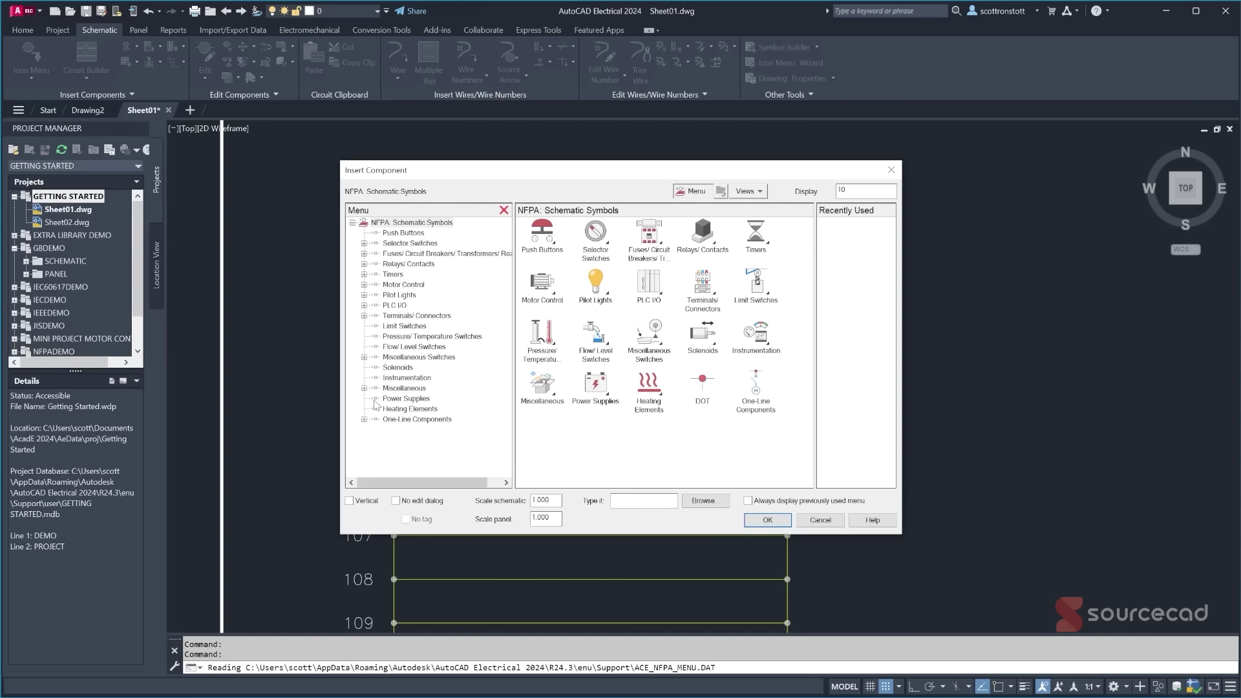
{"action": "left_click", "coordinate": [544, 234]}
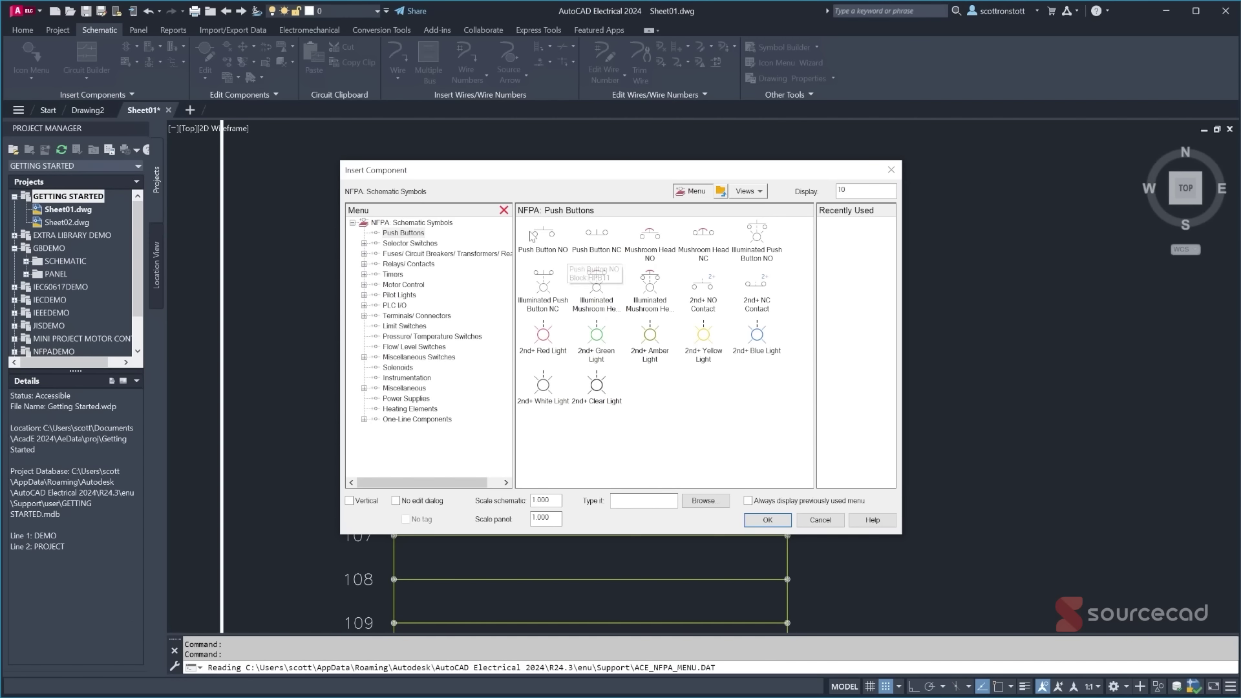
{"action": "left_click", "coordinate": [538, 236]}
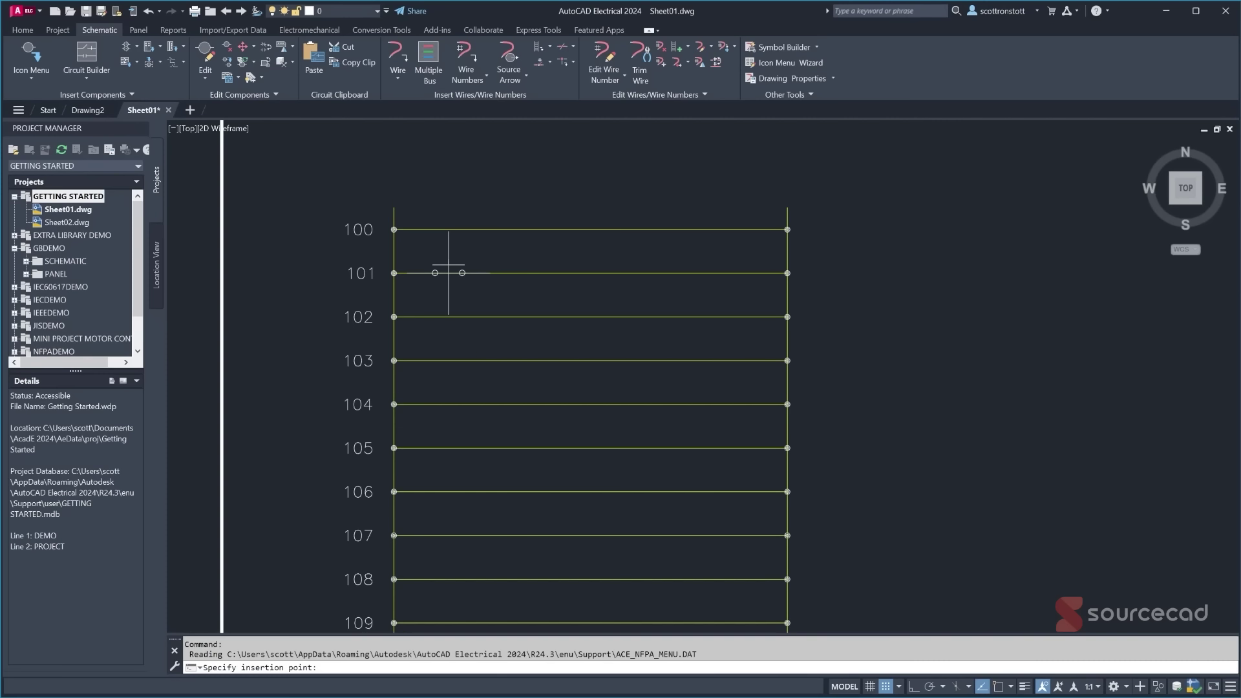
{"action": "left_click", "coordinate": [448, 265]}
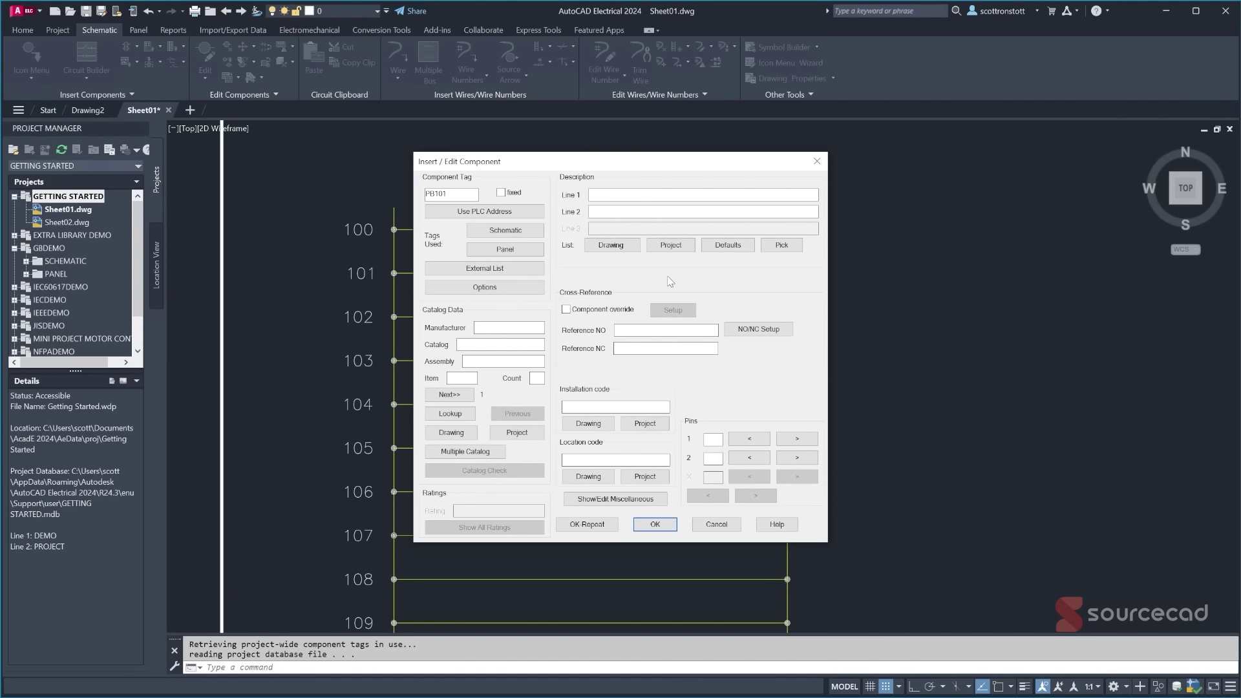
- Give the push button location code OPSTA and assign it the AB catalog part 800H-BR6D1
{"action": "left_click_drag", "start_coordinate": [548, 165], "coordinate": [677, 188]}
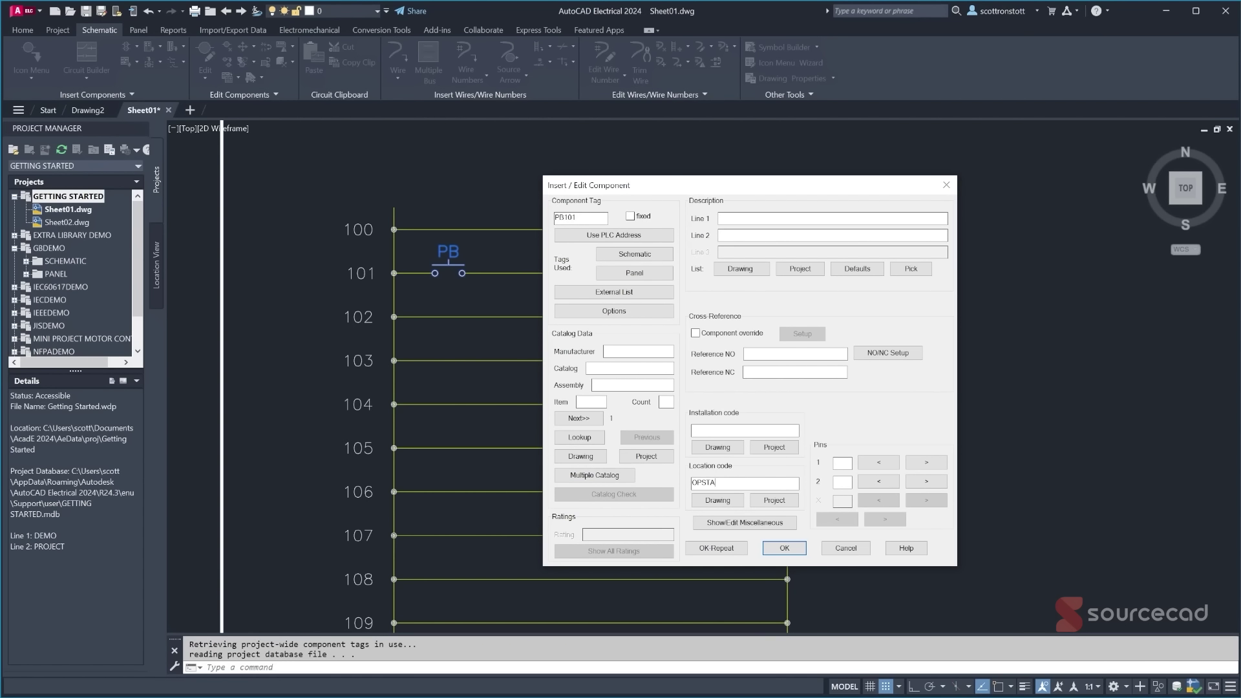
{"action": "left_click", "coordinate": [596, 442]}
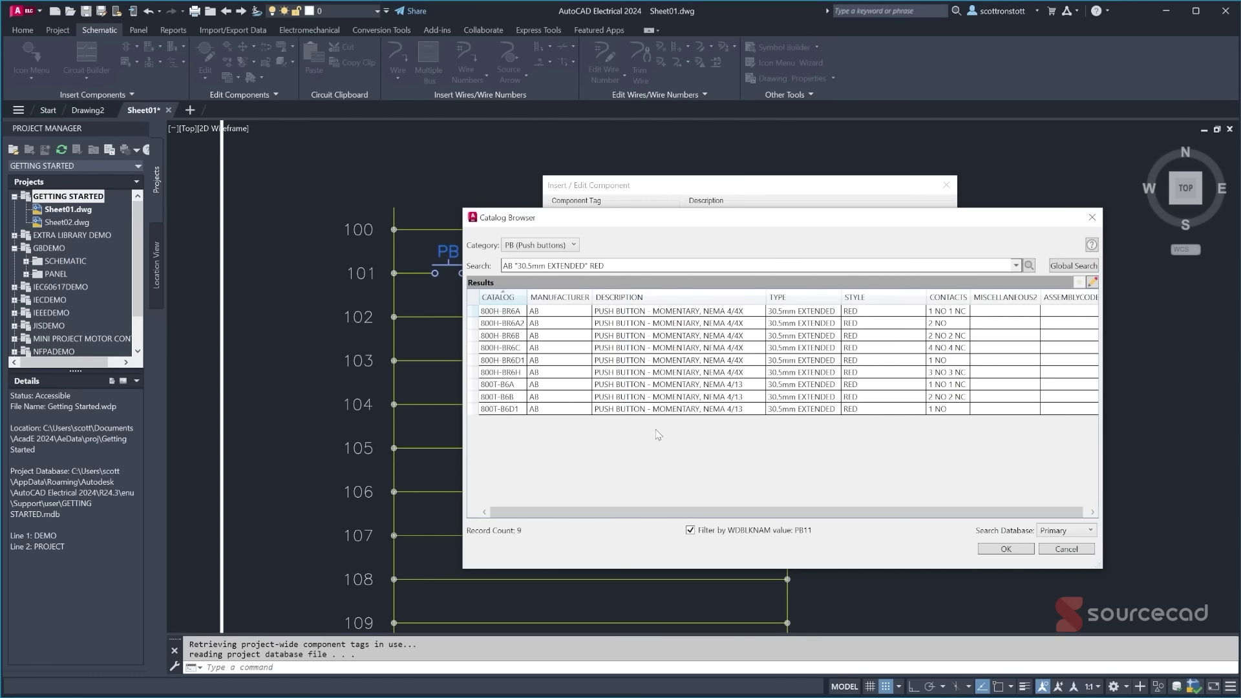
{"action": "left_click", "coordinate": [680, 361]}
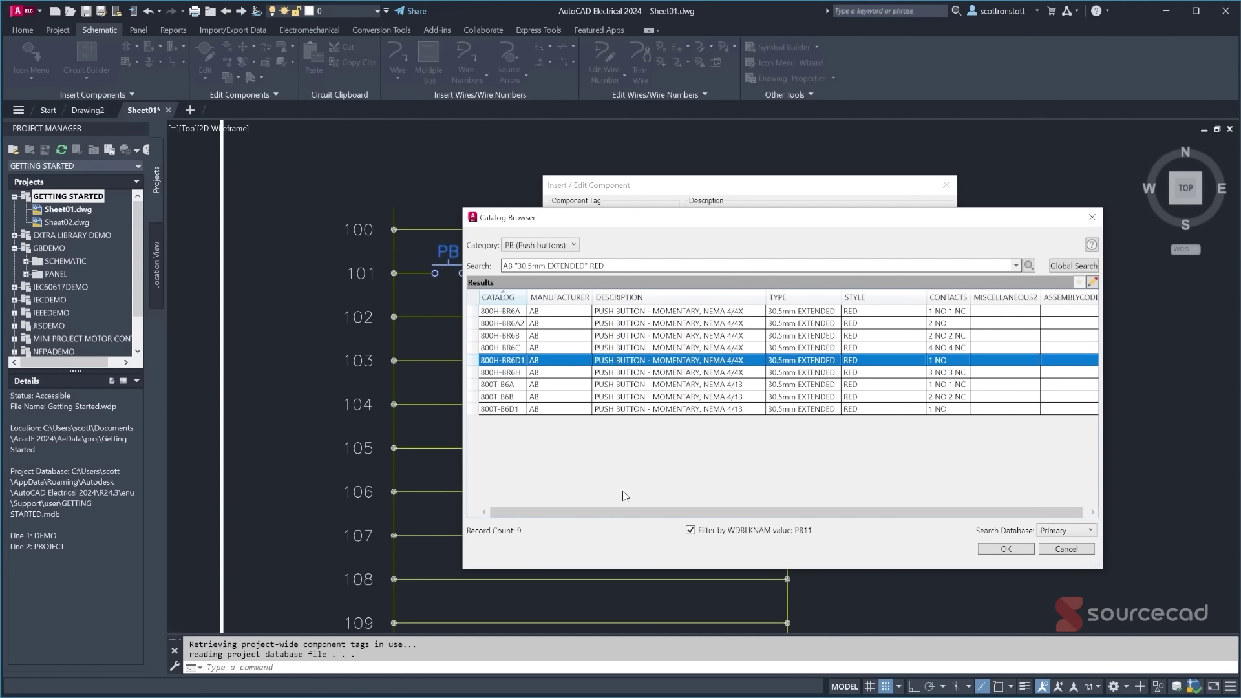
{"action": "left_click", "coordinate": [988, 549]}
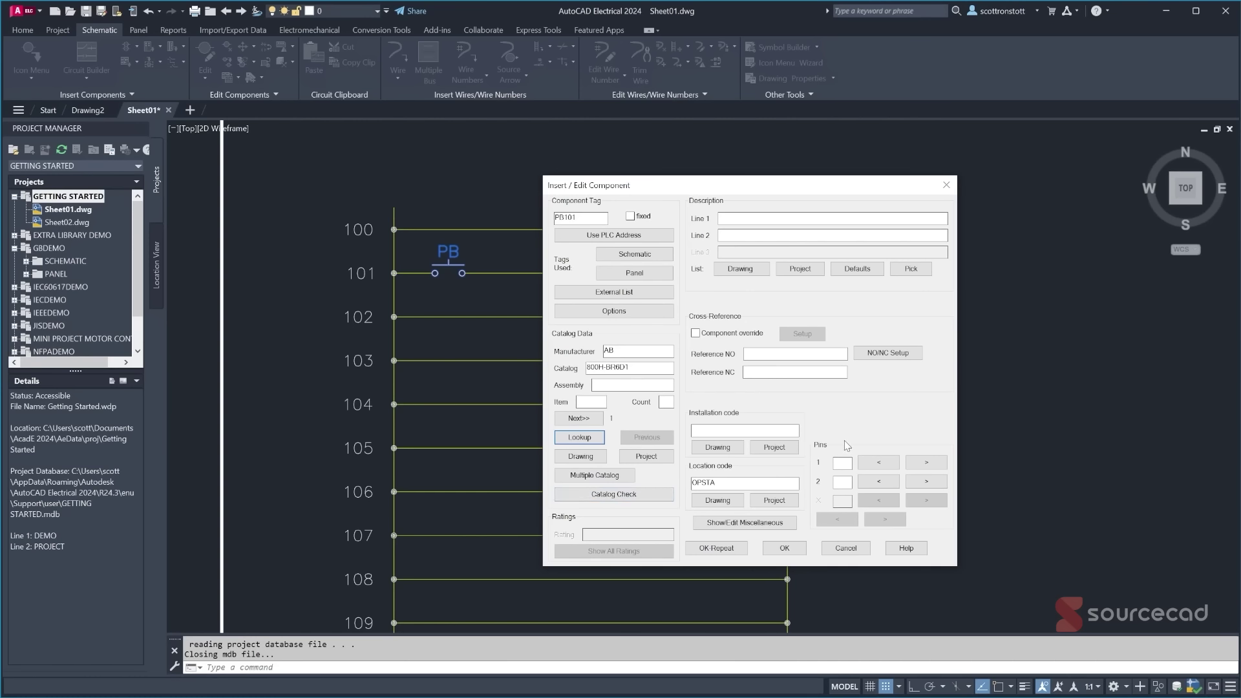
{"action": "left_click", "coordinate": [785, 548]}
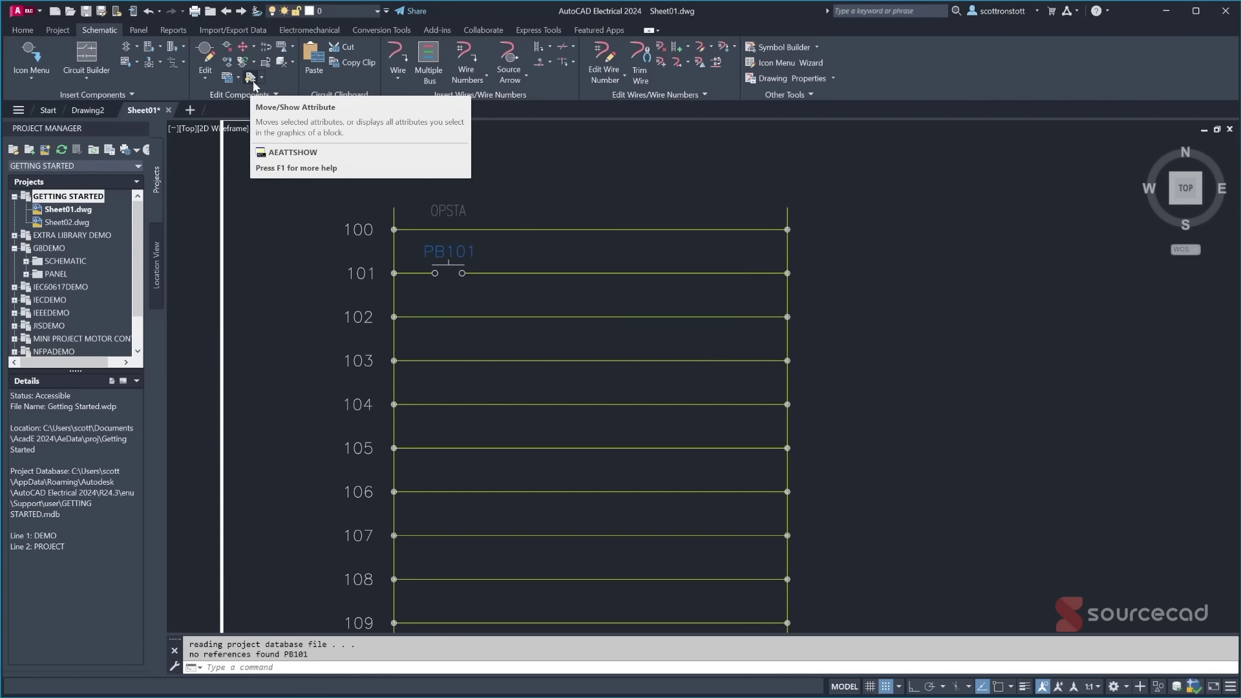
- Move the push button from rung 101 up to rung 100 with Move Component and retag it for its line reference
{"action": "left_click", "coordinate": [254, 48]}
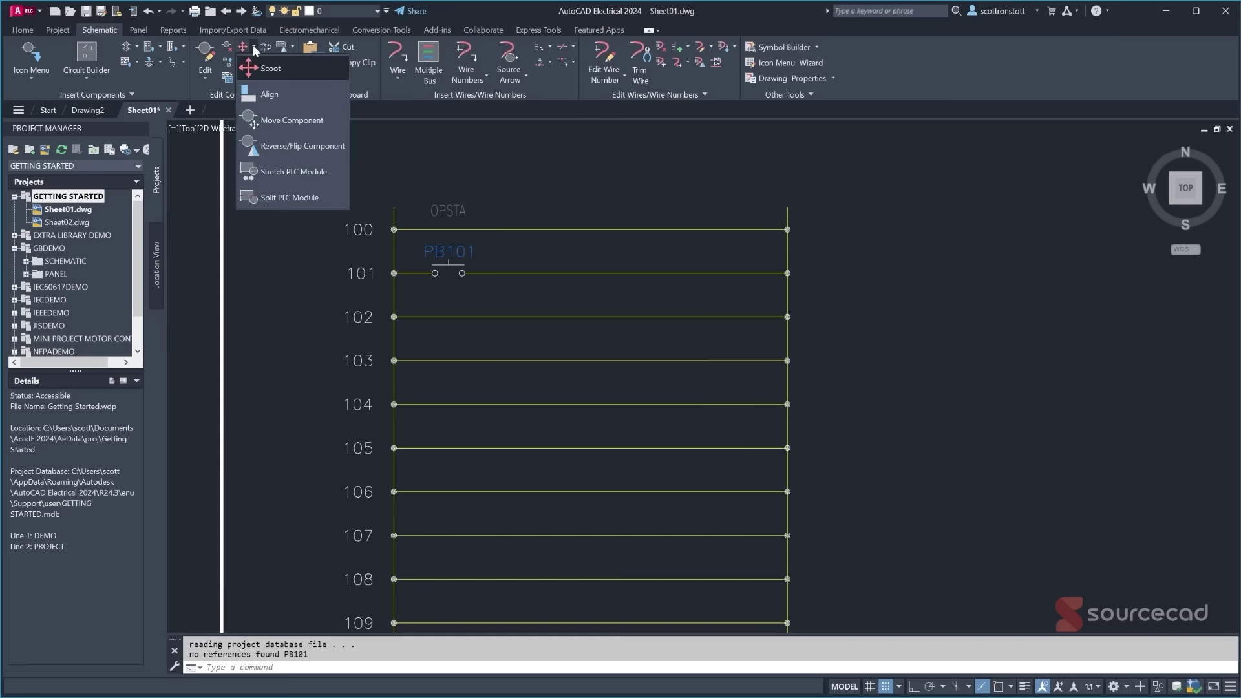
{"action": "left_click", "coordinate": [270, 122]}
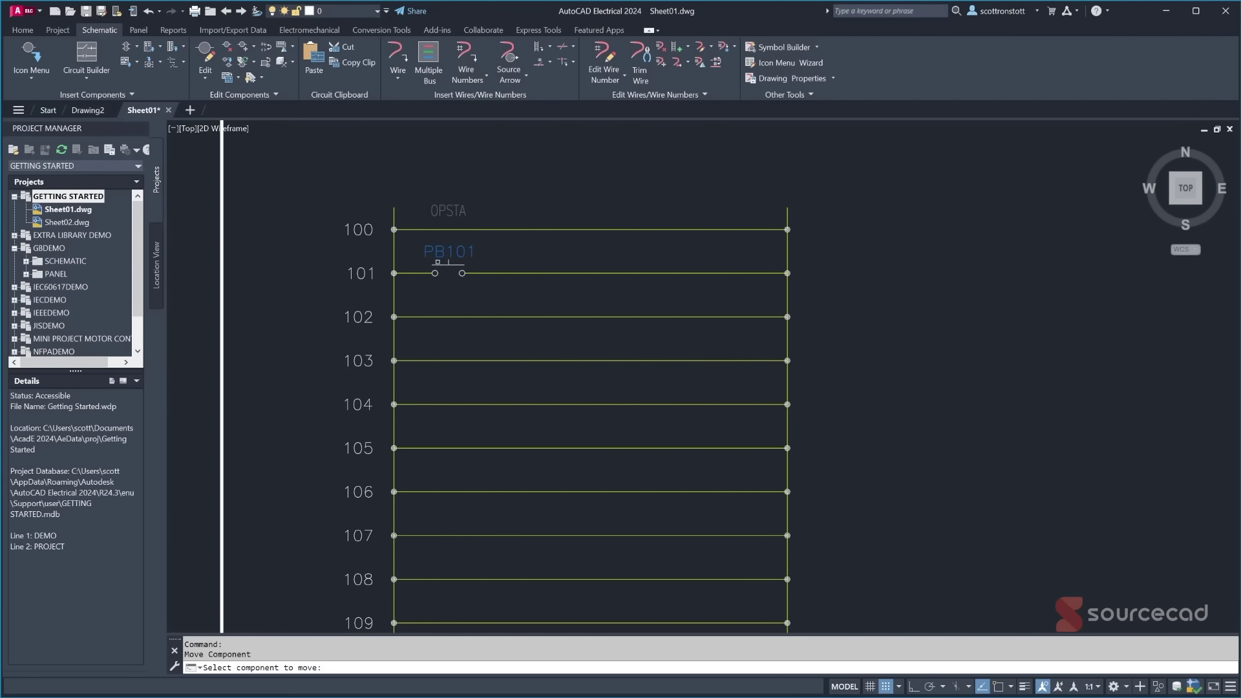
{"action": "left_click", "coordinate": [440, 264]}
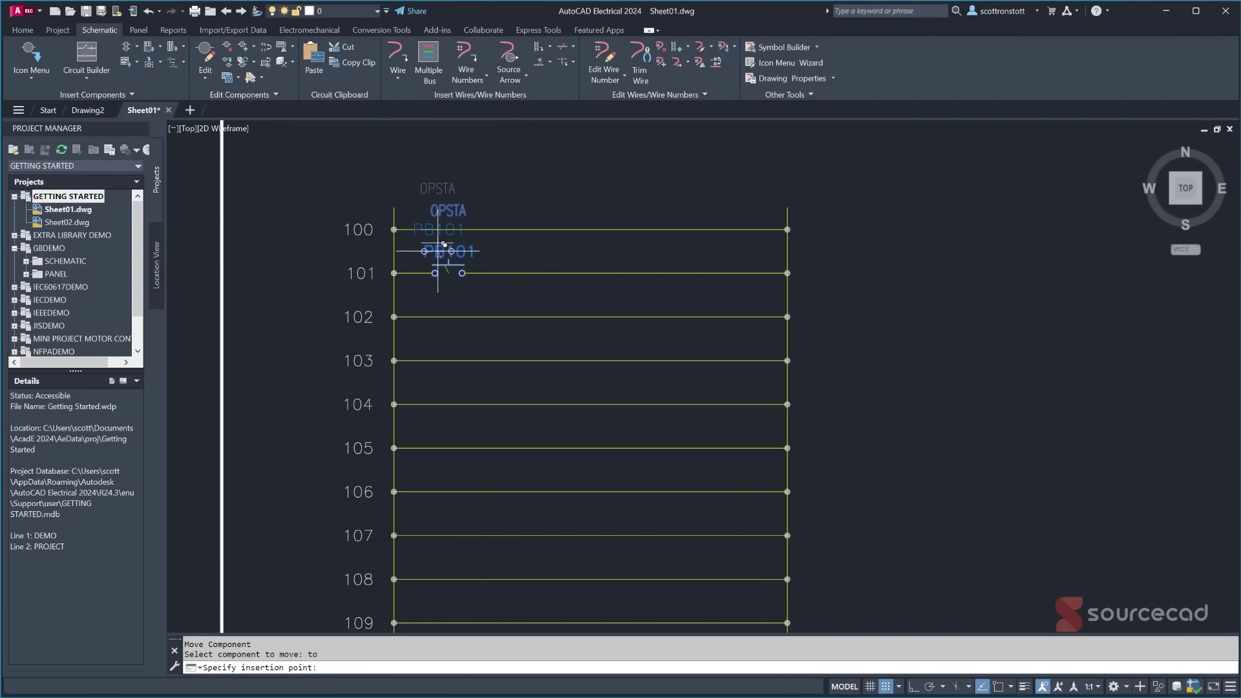
{"action": "left_click", "coordinate": [536, 229]}
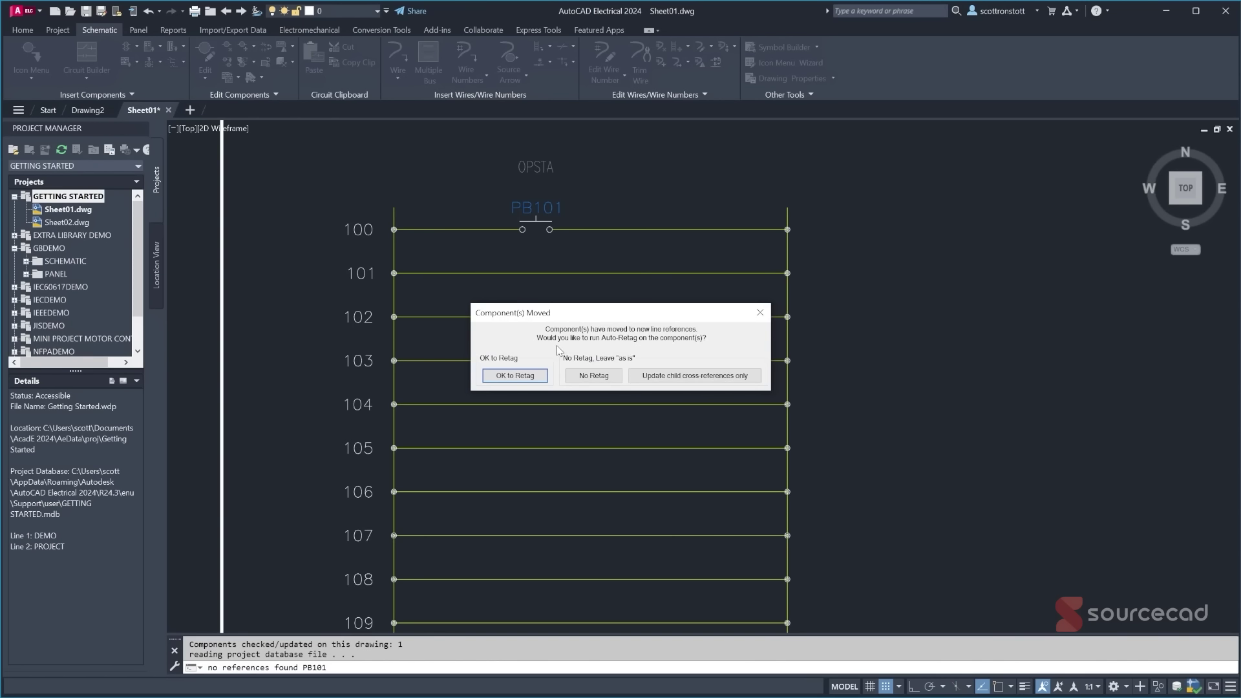
{"action": "left_click", "coordinate": [515, 376]}
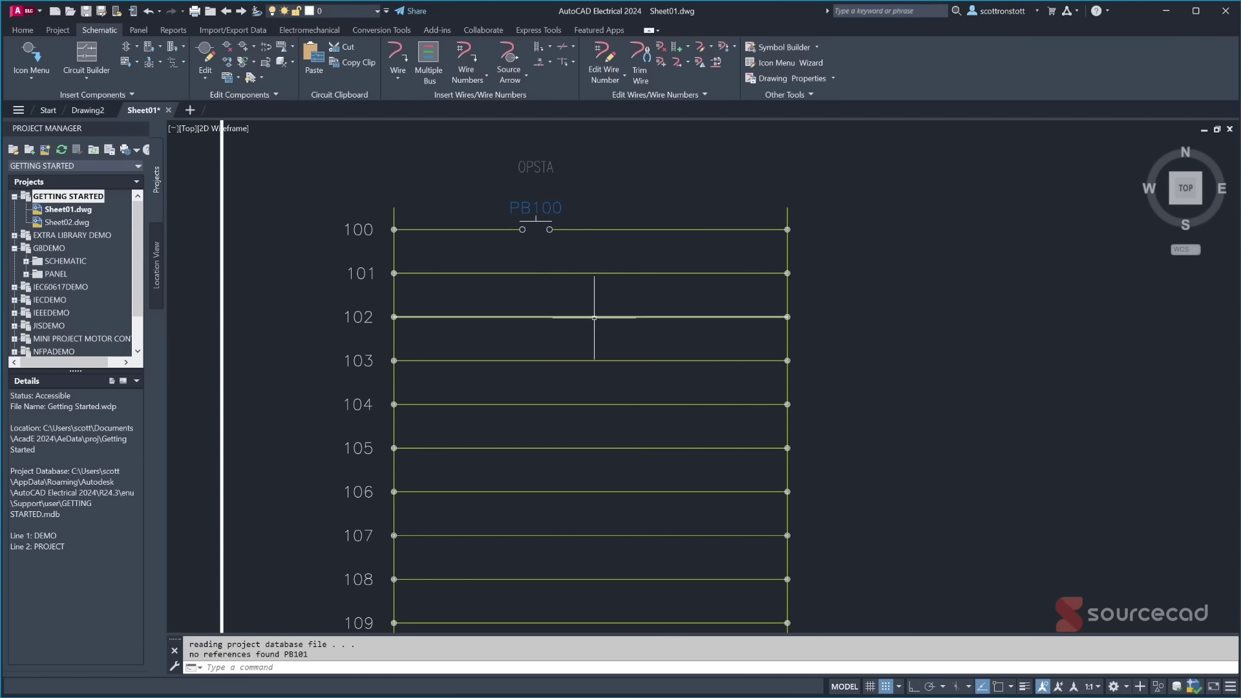
- Scoot the push button back and forth along rung 100, leaving it close to the left rail
{"action": "left_click", "coordinate": [253, 63]}
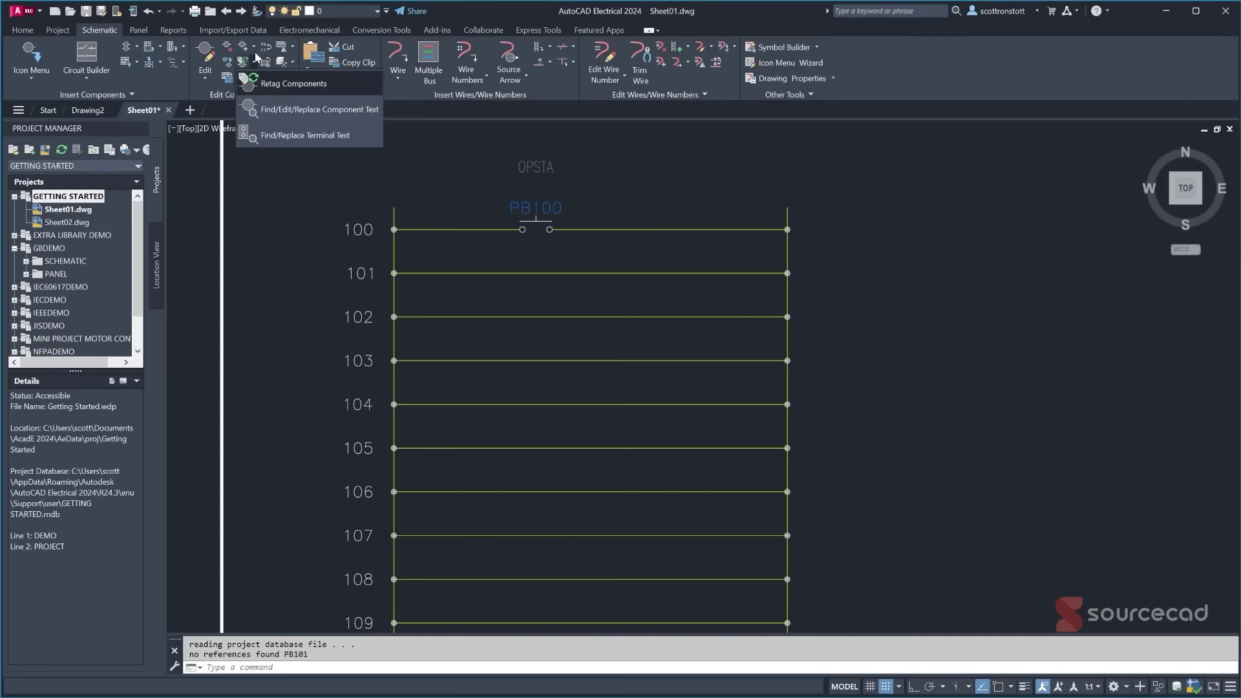
{"action": "left_click", "coordinate": [253, 46]}
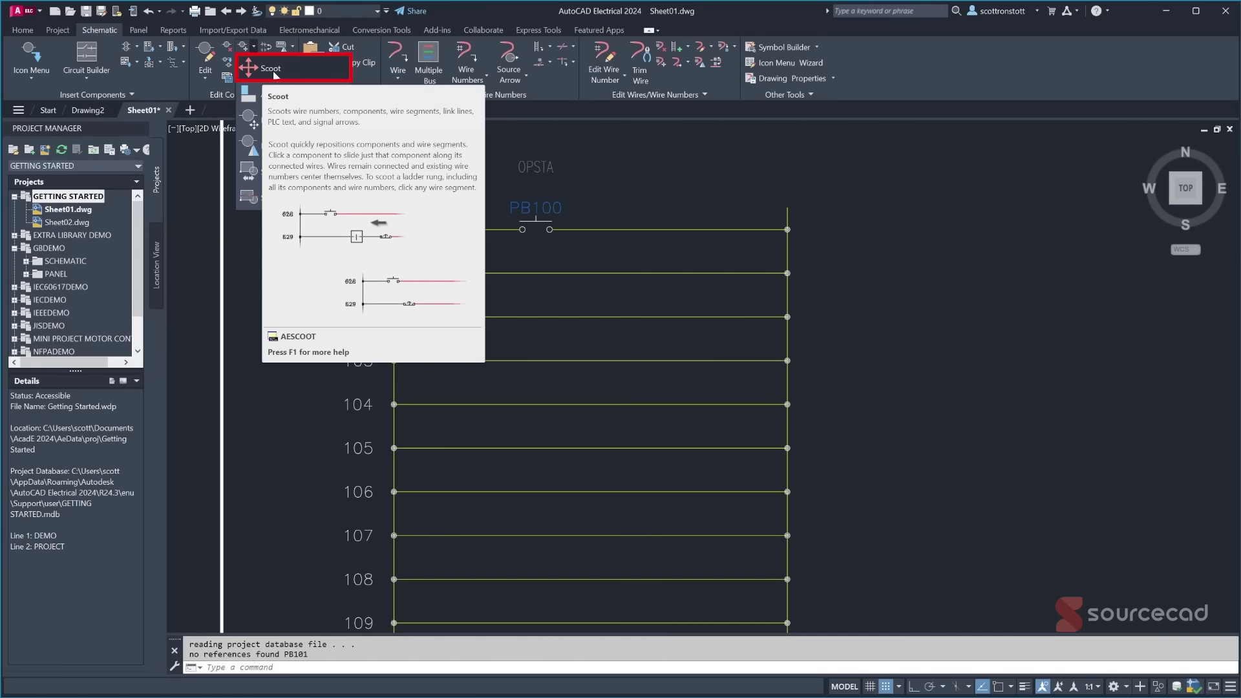
{"action": "left_click", "coordinate": [270, 68]}
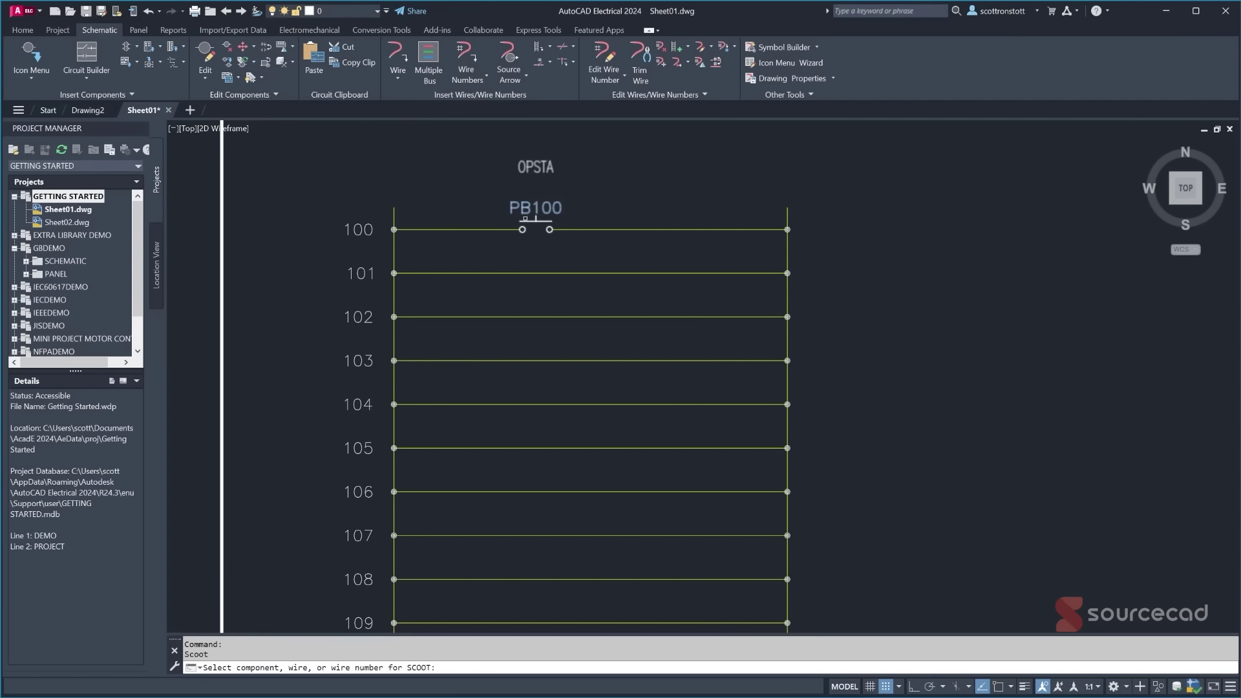
{"action": "left_click", "coordinate": [536, 220]}
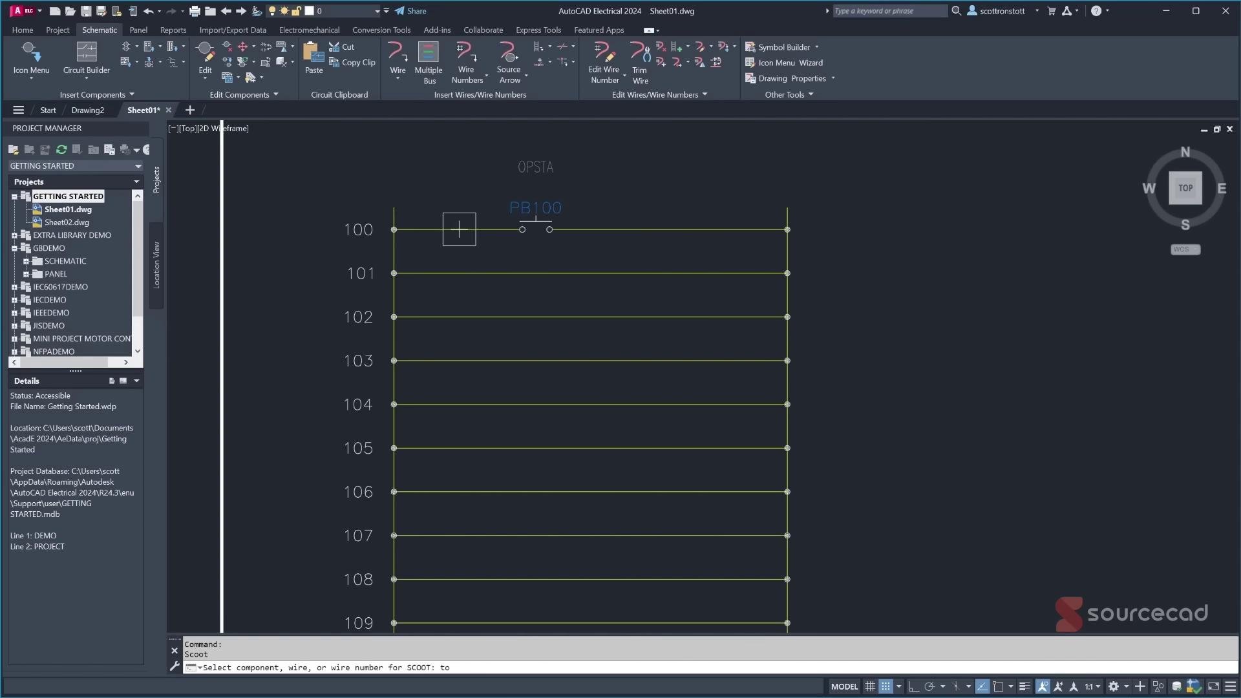
{"action": "left_click", "coordinate": [459, 229]}
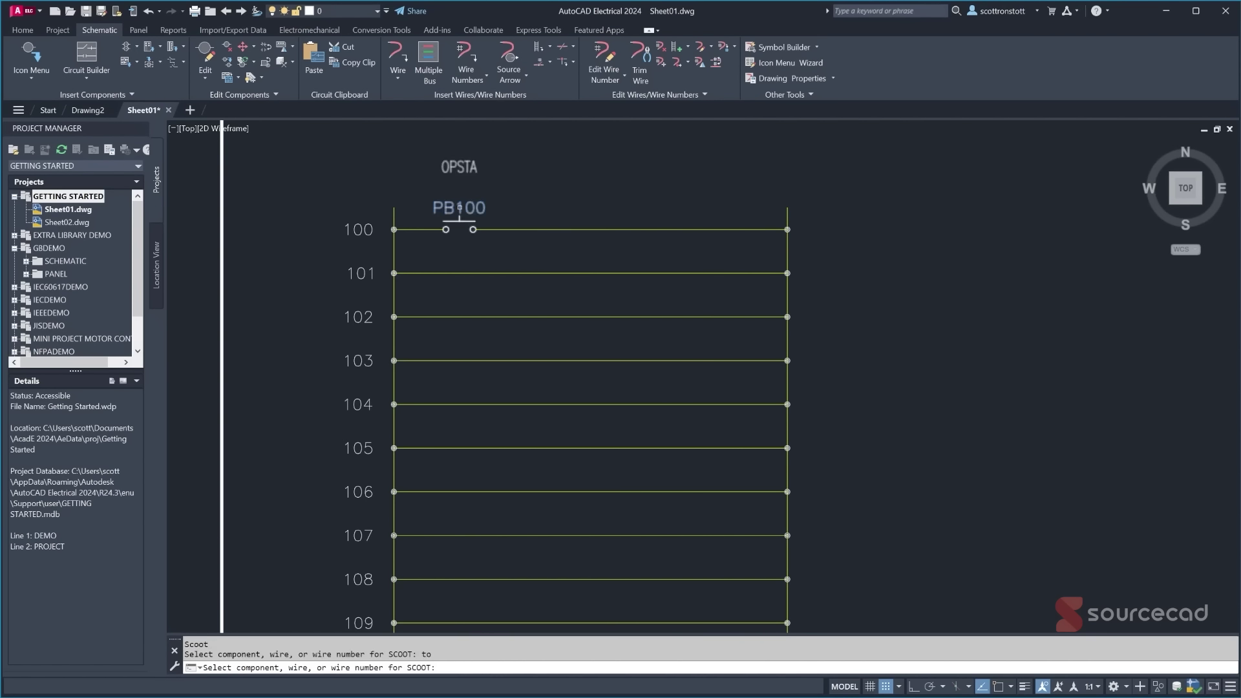
{"action": "left_click", "coordinate": [459, 229]}
{"action": "left_click", "coordinate": [525, 229]}
{"action": "left_click", "coordinate": [525, 207]}
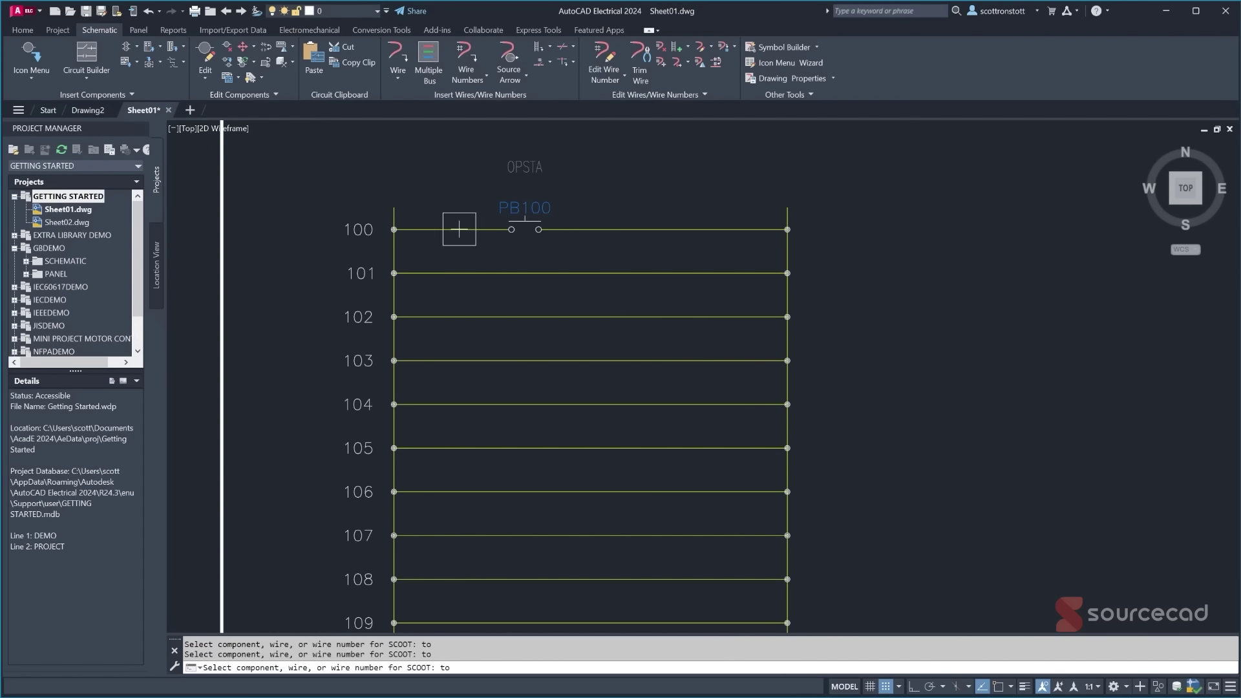
{"action": "left_click", "coordinate": [437, 228]}
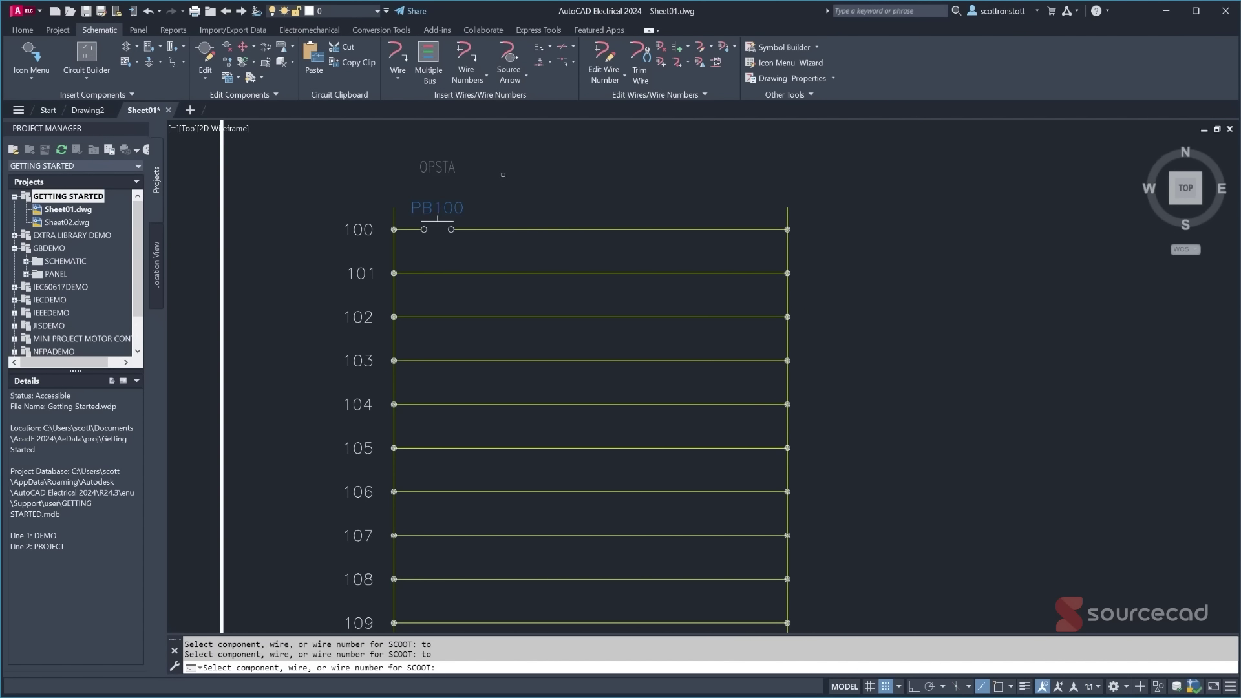
{"action": "key", "text": "Return"}
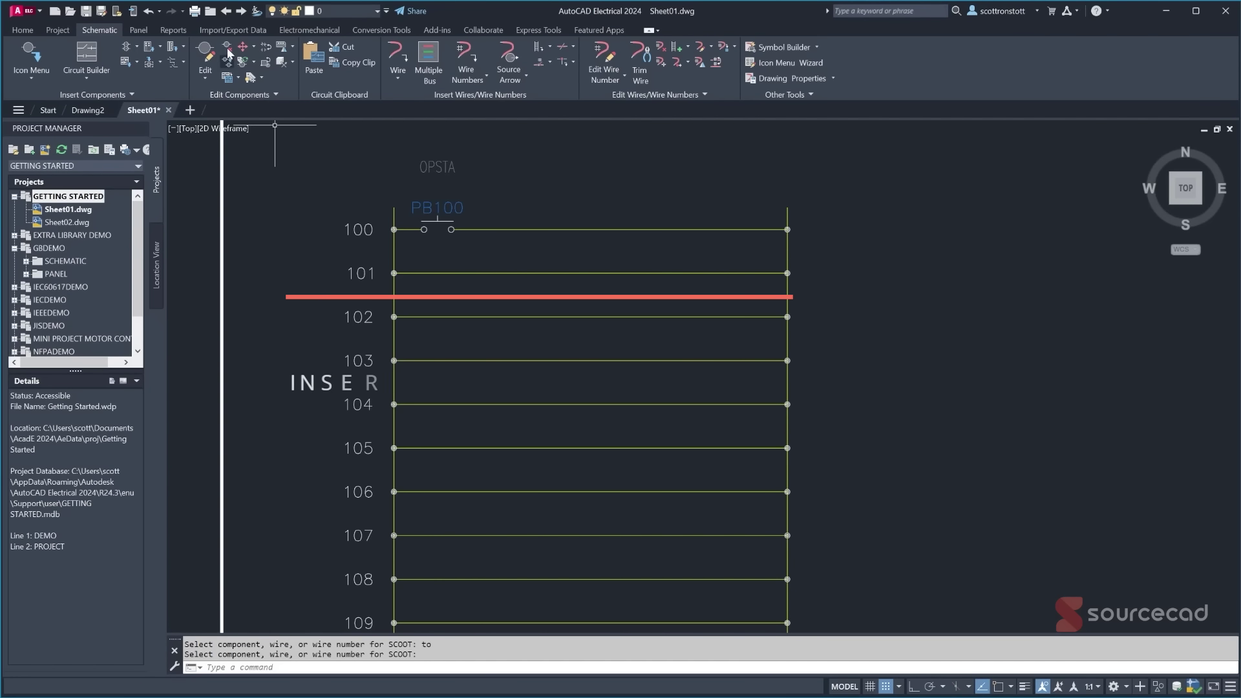
- Switch to the project's next drawing, Sheet02, show the whole sheet and turn off the grid display
{"action": "left_click", "coordinate": [241, 12]}
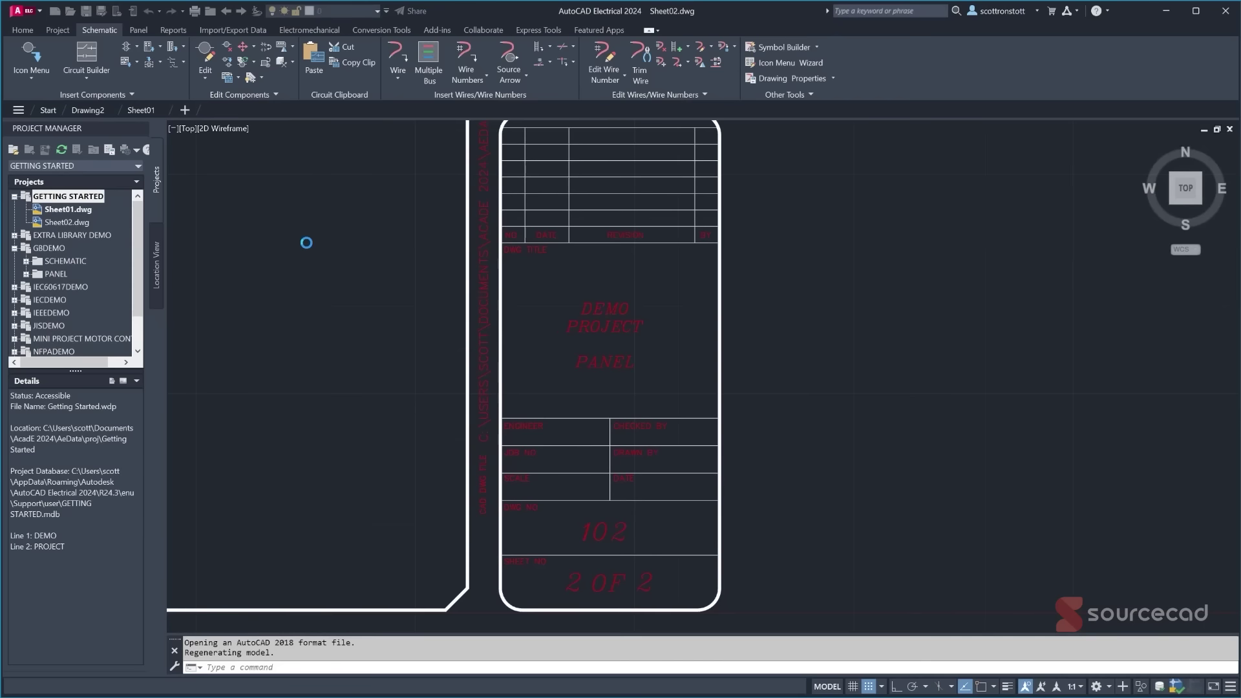
{"action": "scroll", "coordinate": [634, 492], "scroll_direction": "down", "scroll_amount": 2}
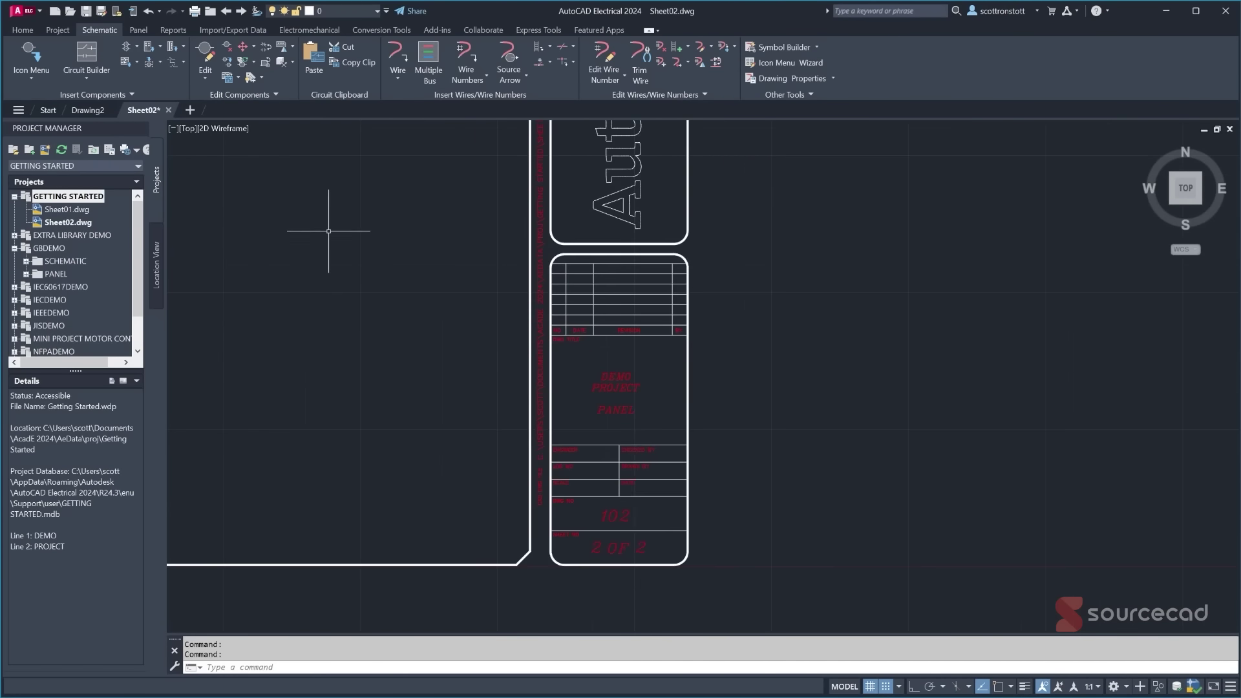
{"action": "scroll", "coordinate": [329, 231], "scroll_direction": "down", "scroll_amount": 2}
{"action": "middle_click_drag", "start_coordinate": [304, 219], "coordinate": [687, 361]}
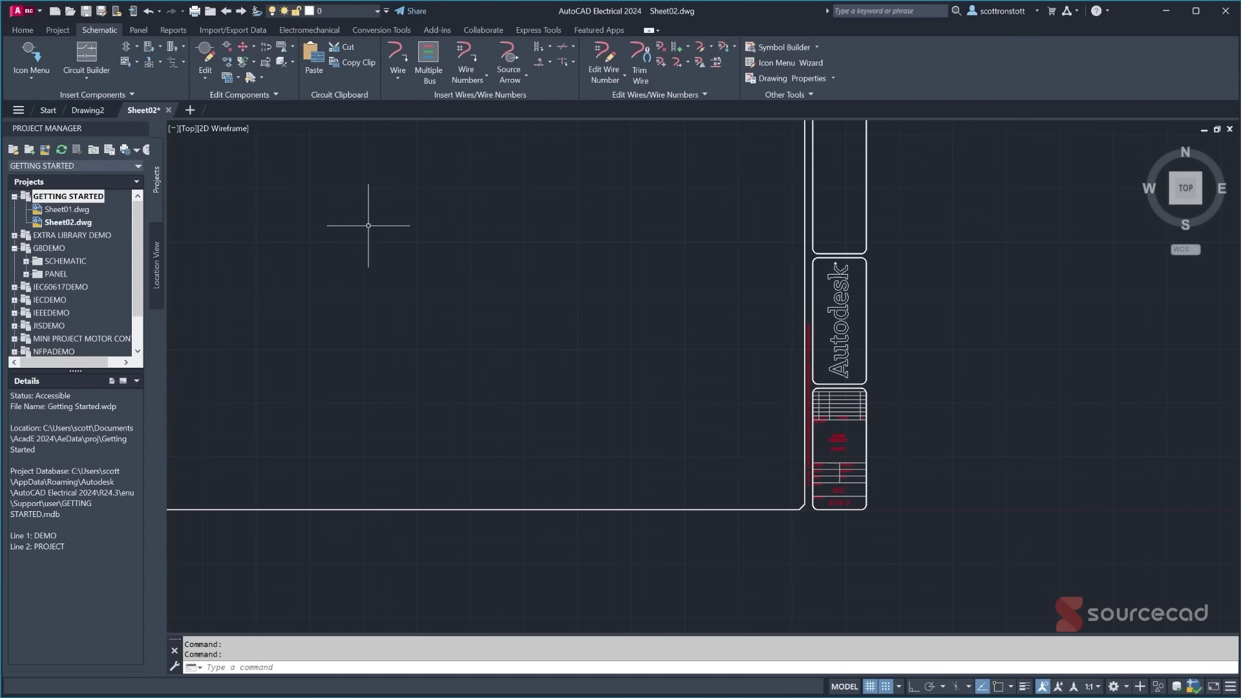
{"action": "scroll", "coordinate": [488, 327], "scroll_direction": "down", "scroll_amount": 2}
{"action": "middle_click_drag", "start_coordinate": [488, 328], "coordinate": [494, 337]}
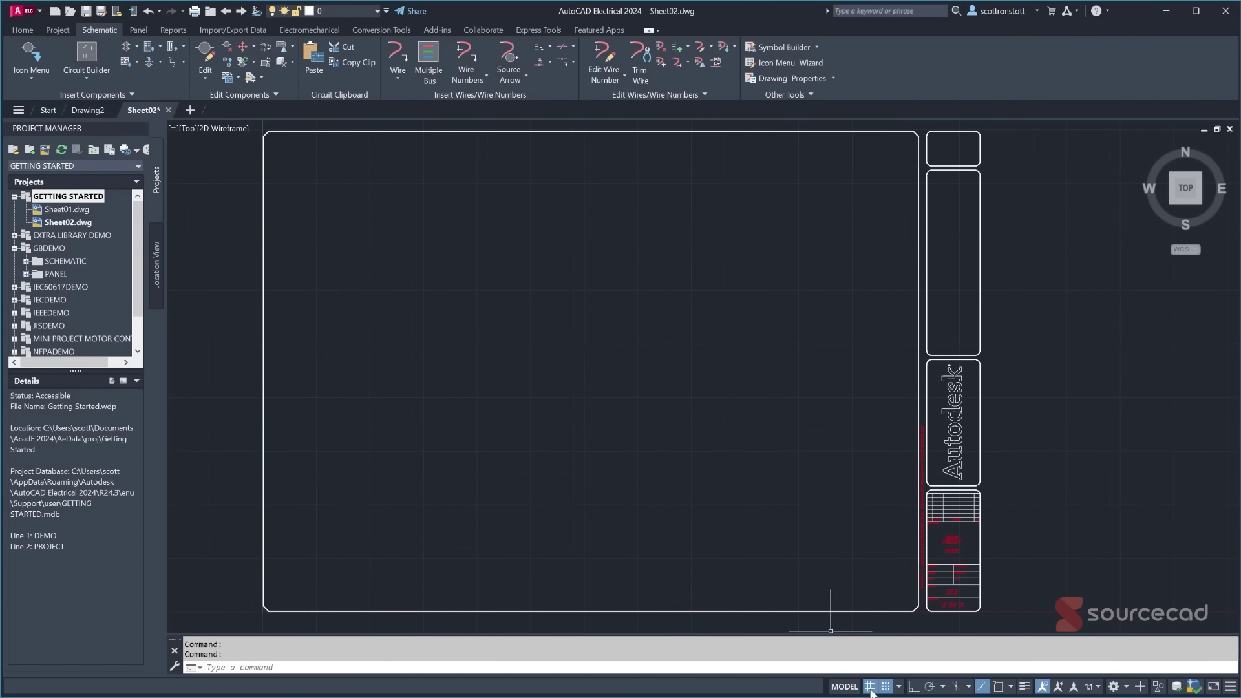
{"action": "left_click", "coordinate": [870, 688]}
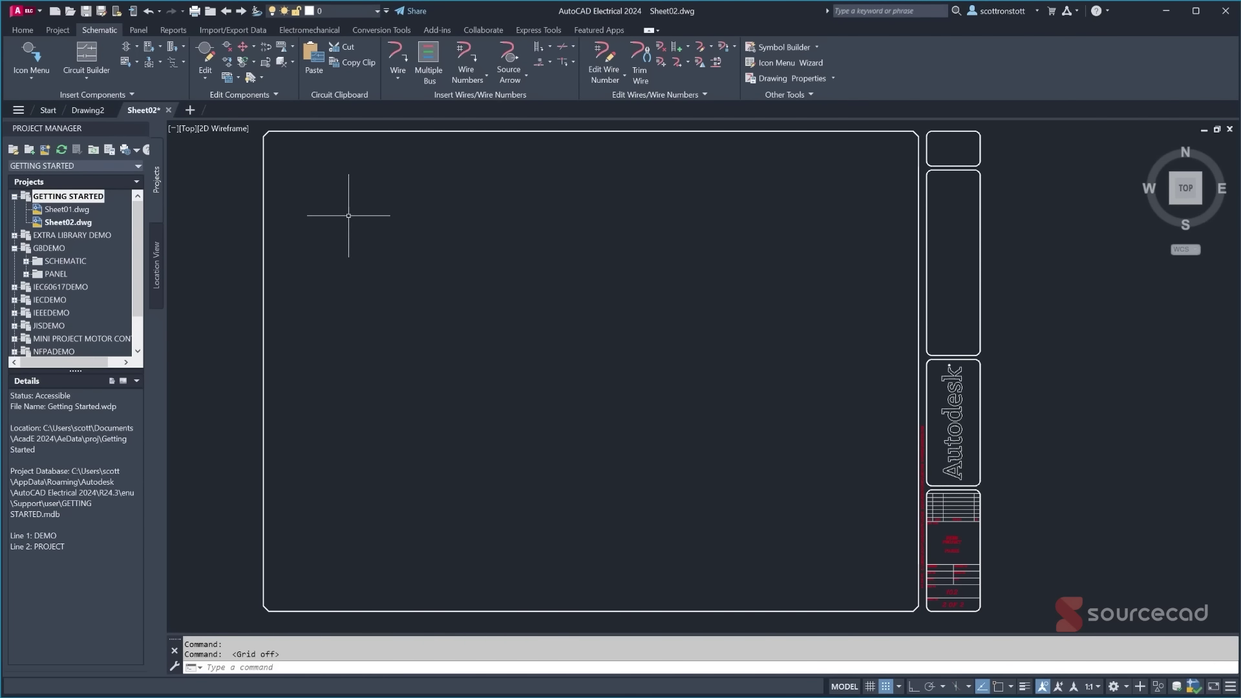
{"action": "middle_click_drag", "start_coordinate": [348, 216], "coordinate": [355, 222]}
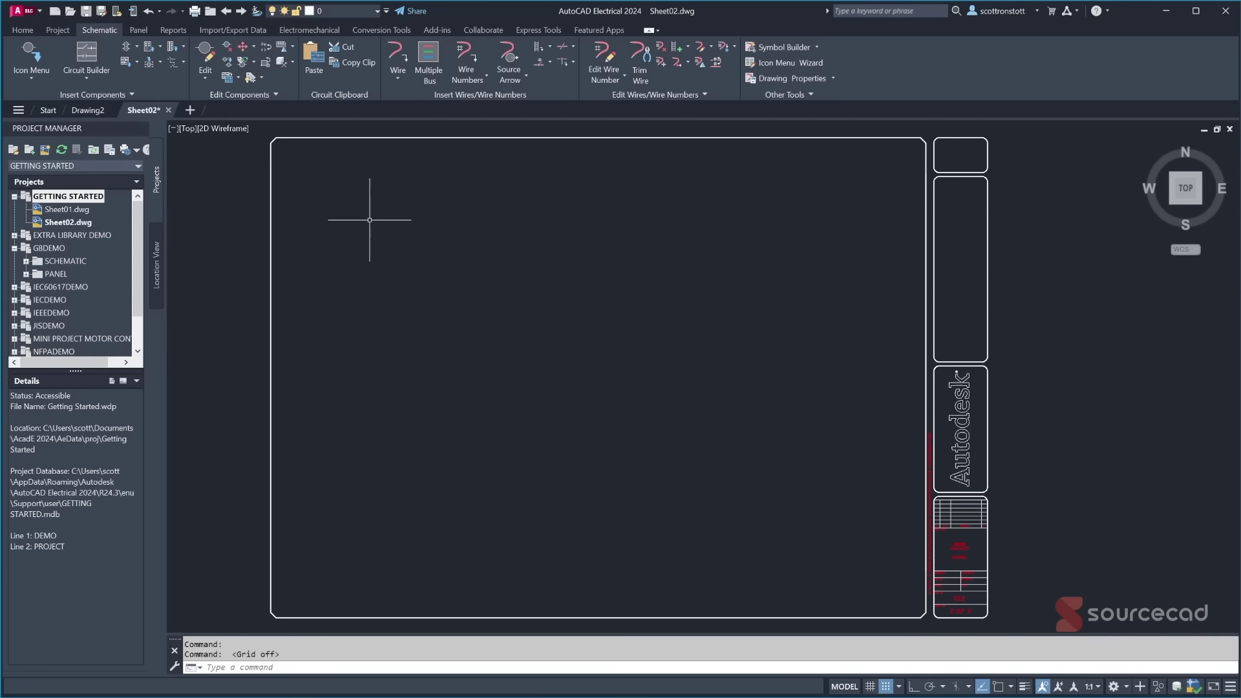
- Start inserting panel footprints from the schematic component list and allow the WD_PNLM block to be added to the drawing
{"action": "left_click", "coordinate": [28, 81]}
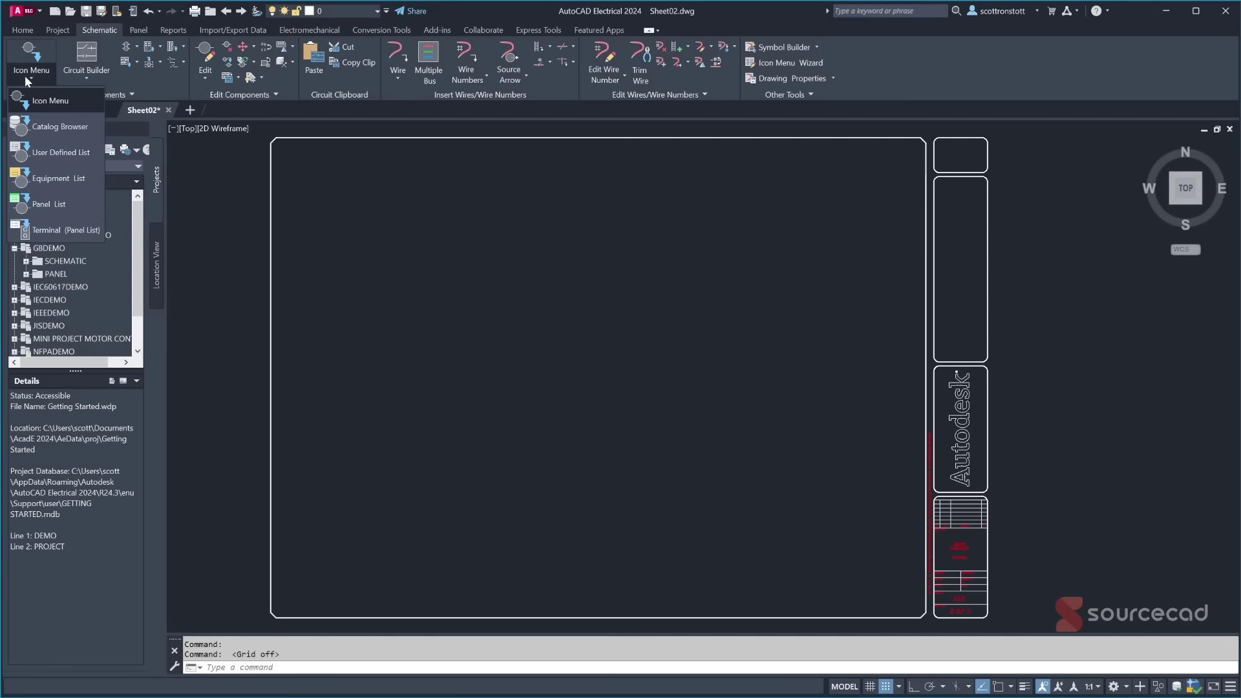
{"action": "left_click", "coordinate": [89, 31]}
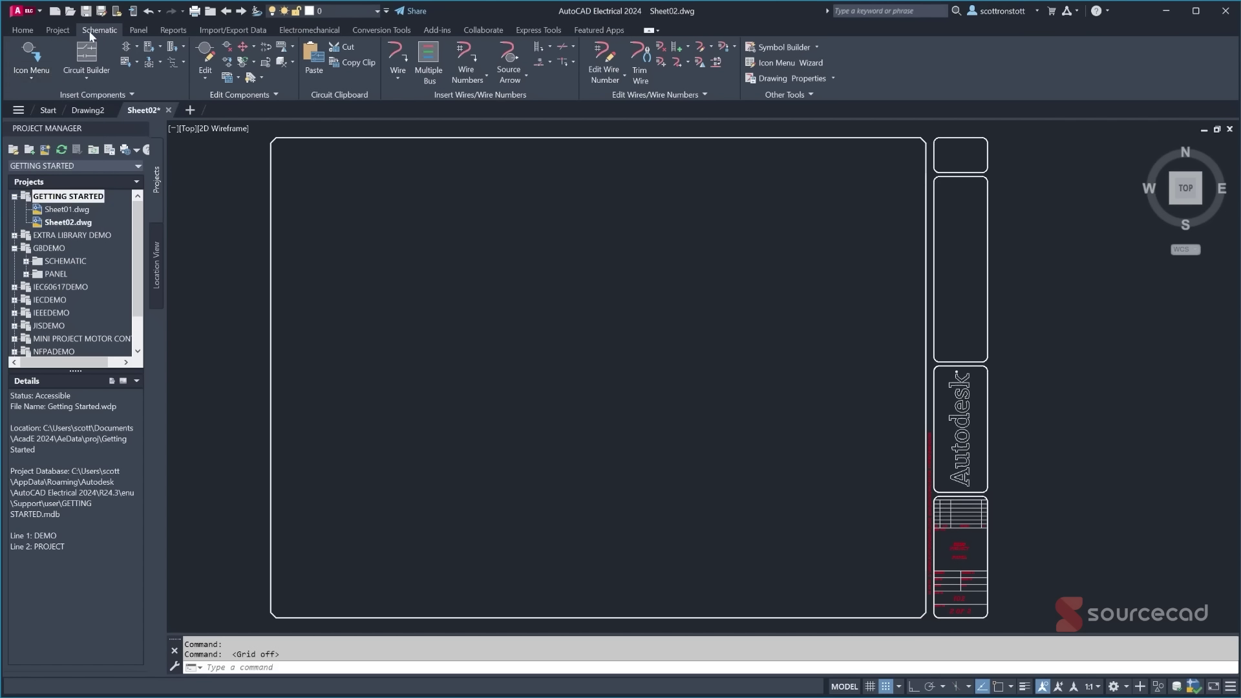
{"action": "left_click", "coordinate": [137, 31]}
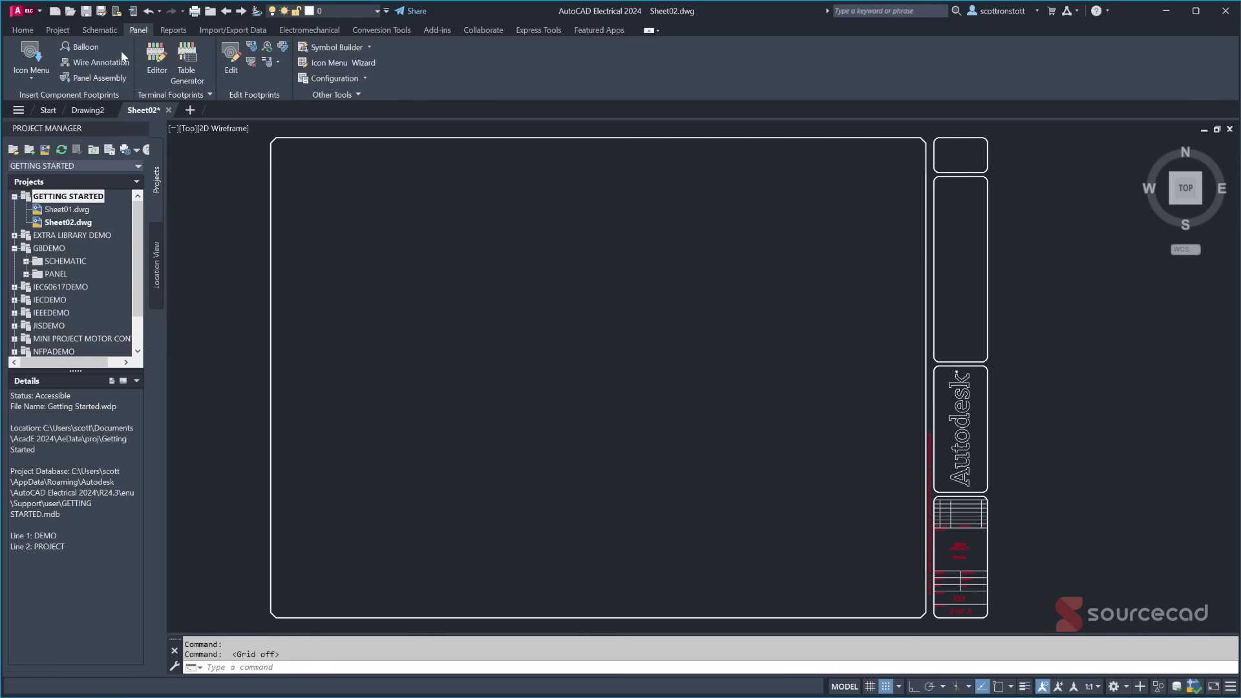
{"action": "left_click", "coordinate": [29, 75]}
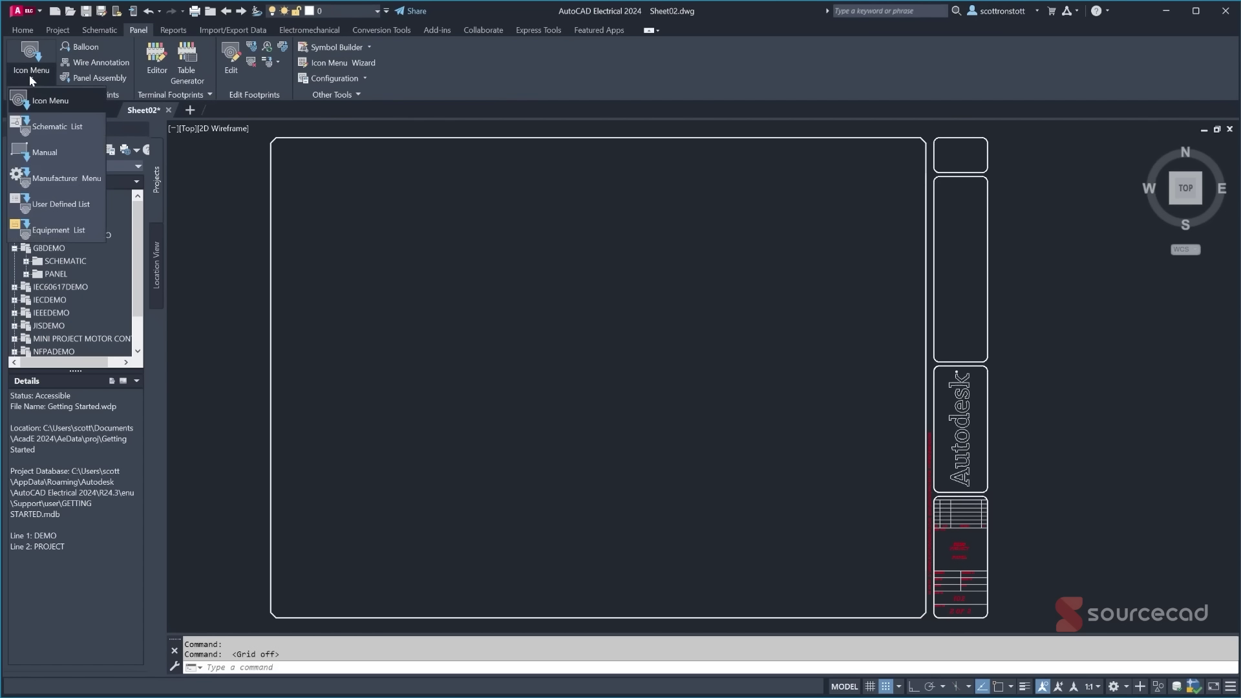
{"action": "left_click", "coordinate": [49, 129]}
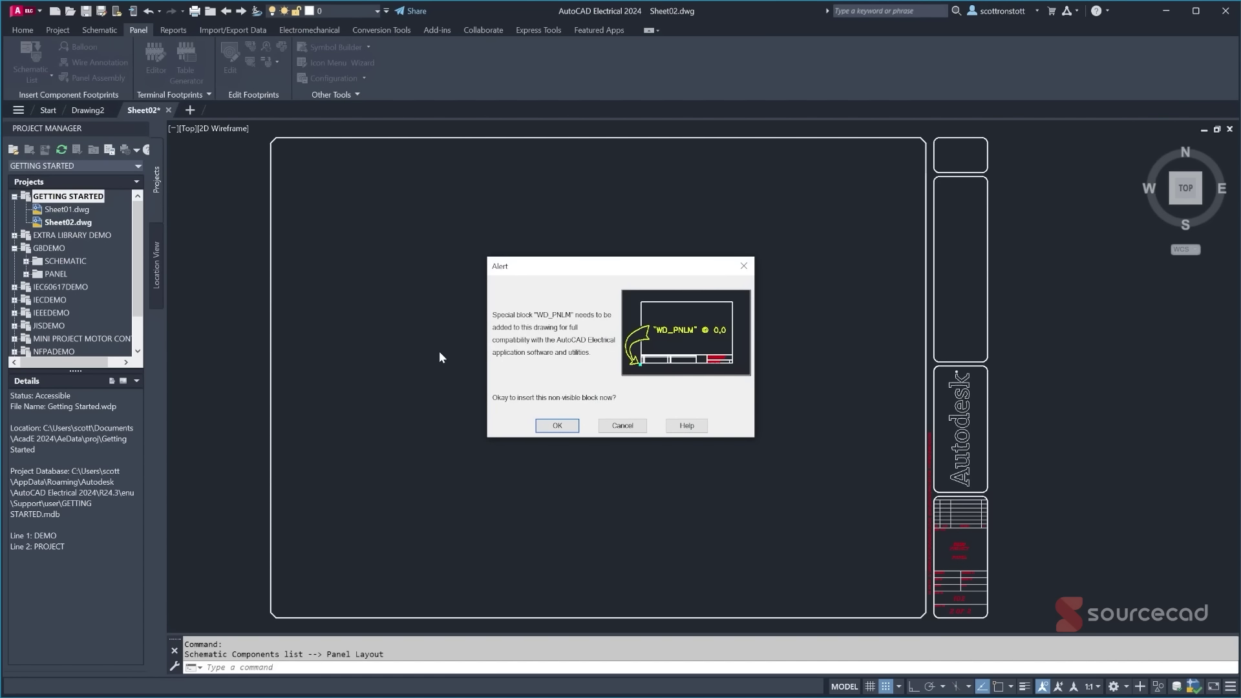
{"action": "left_click", "coordinate": [558, 426]}
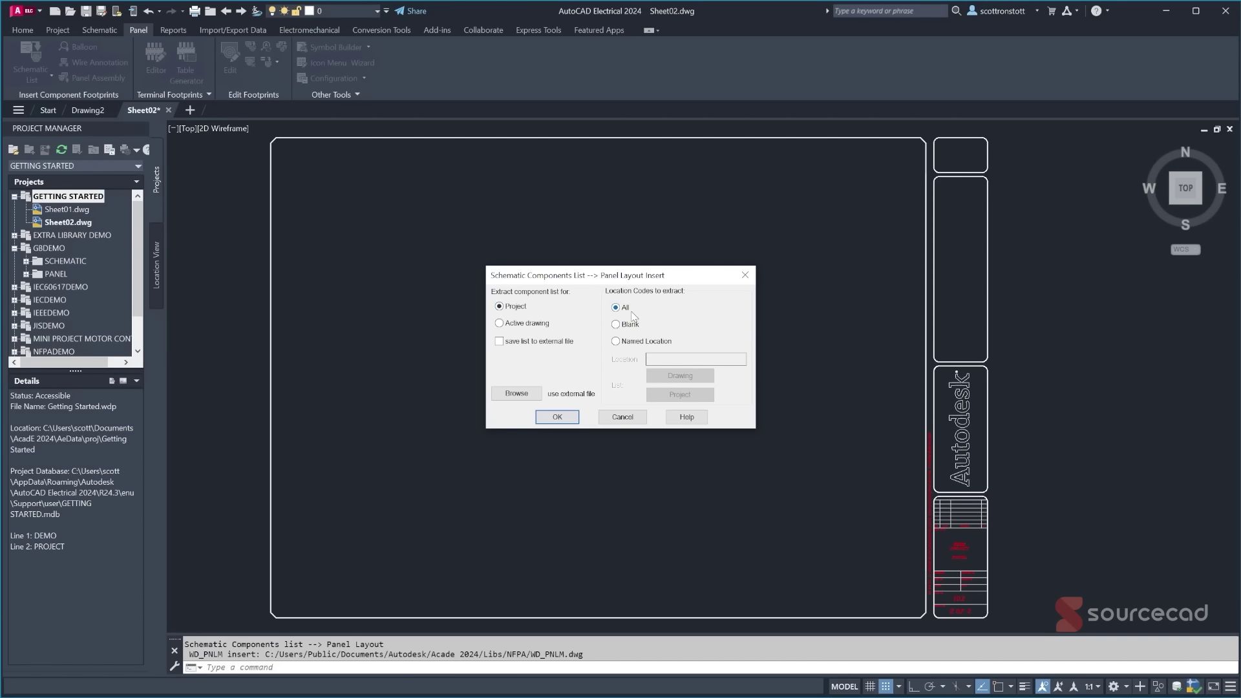
- Extract the project's component list for the named location OPSTA, picked from the project locations, and allow the drawing to be saved
{"action": "left_click", "coordinate": [616, 344]}
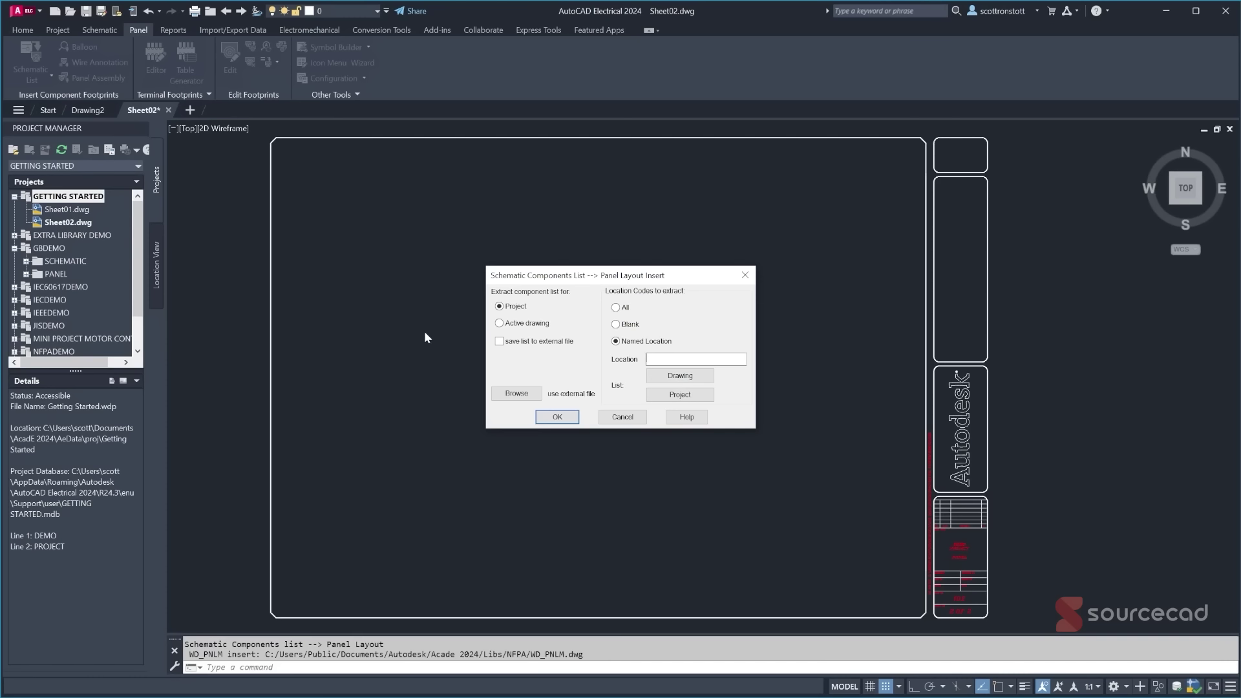
{"action": "left_click", "coordinate": [679, 397]}
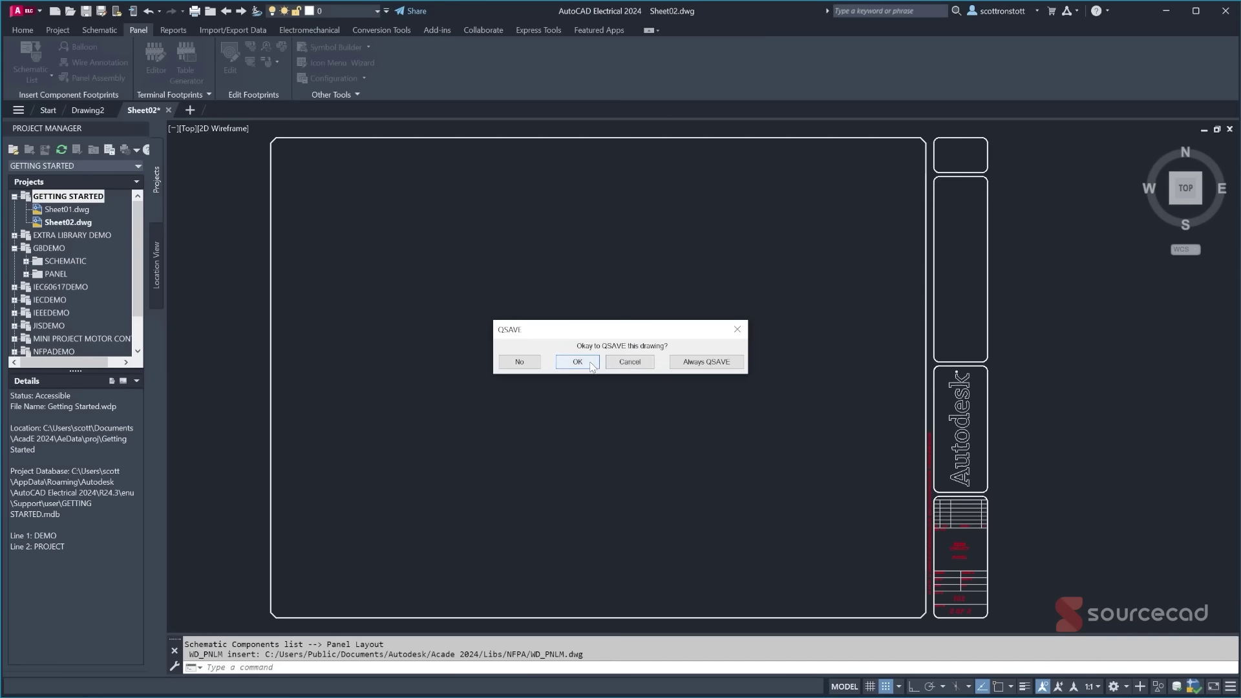
{"action": "left_click", "coordinate": [577, 362]}
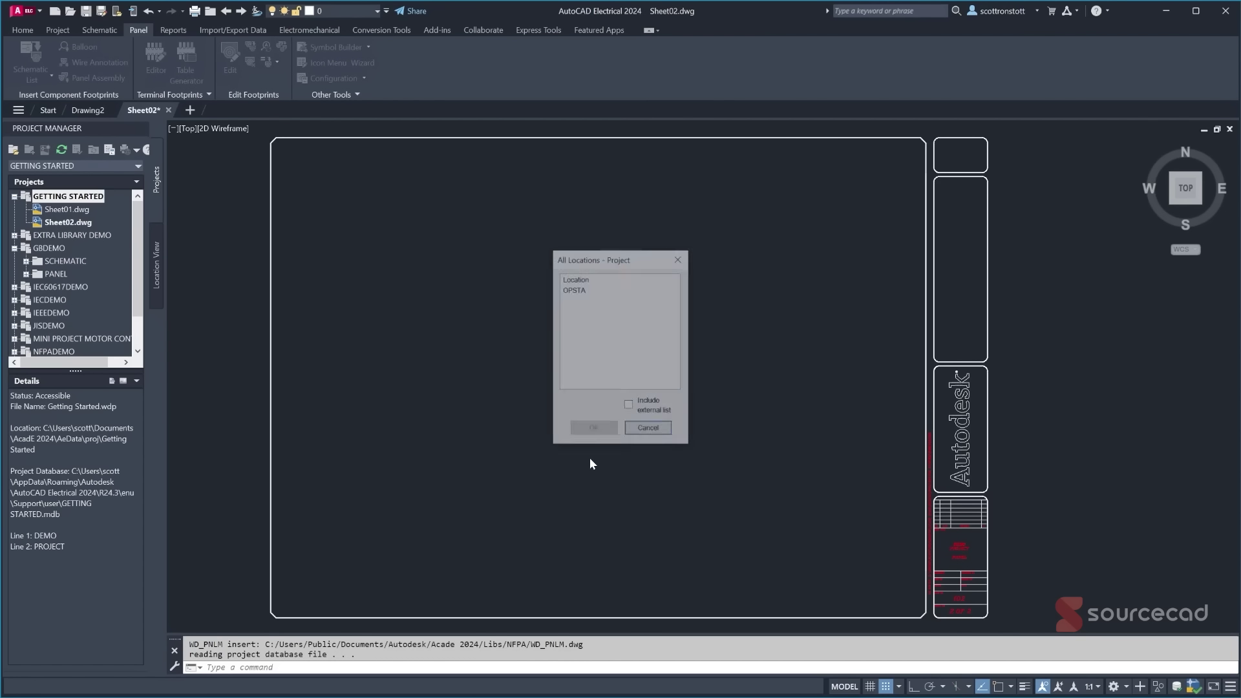
{"action": "left_click", "coordinate": [585, 291]}
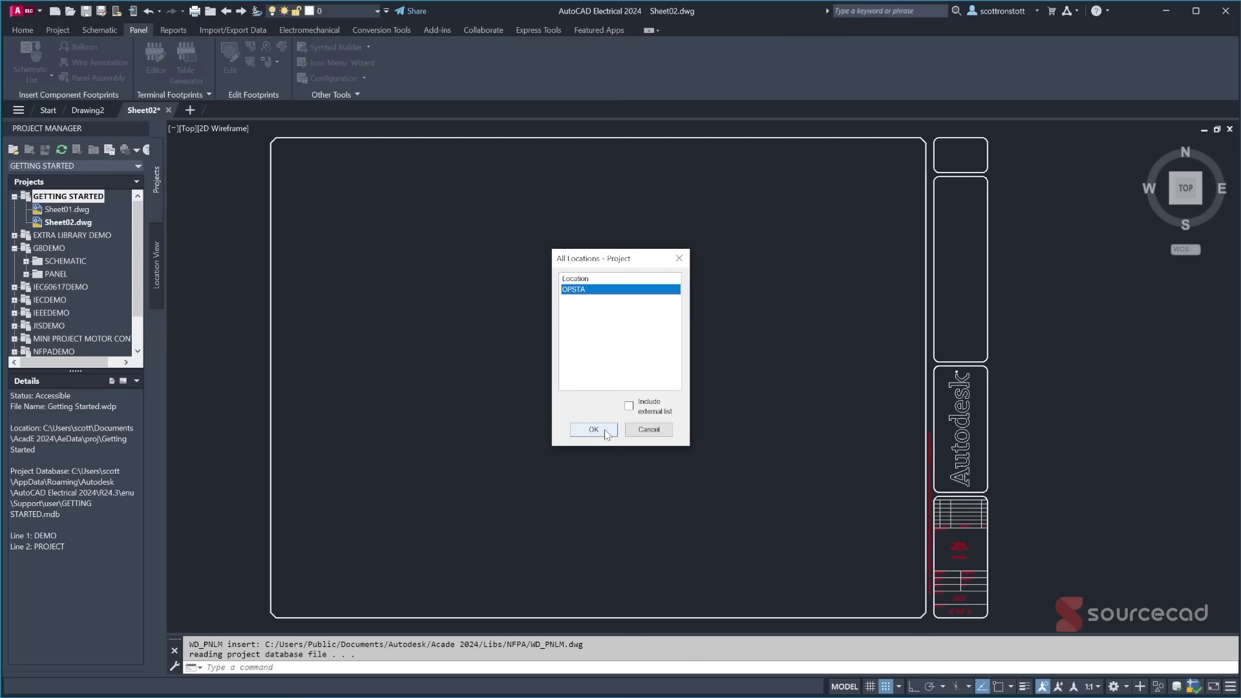
{"action": "left_click", "coordinate": [606, 436]}
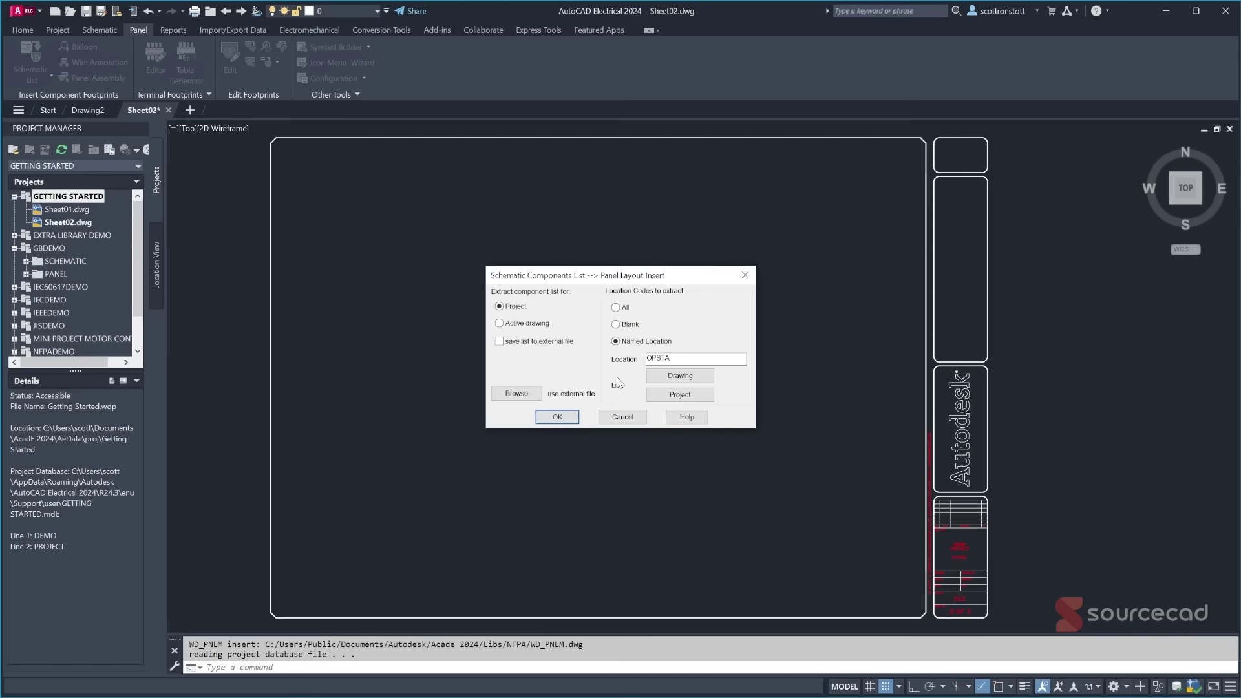
{"action": "left_click", "coordinate": [571, 420]}
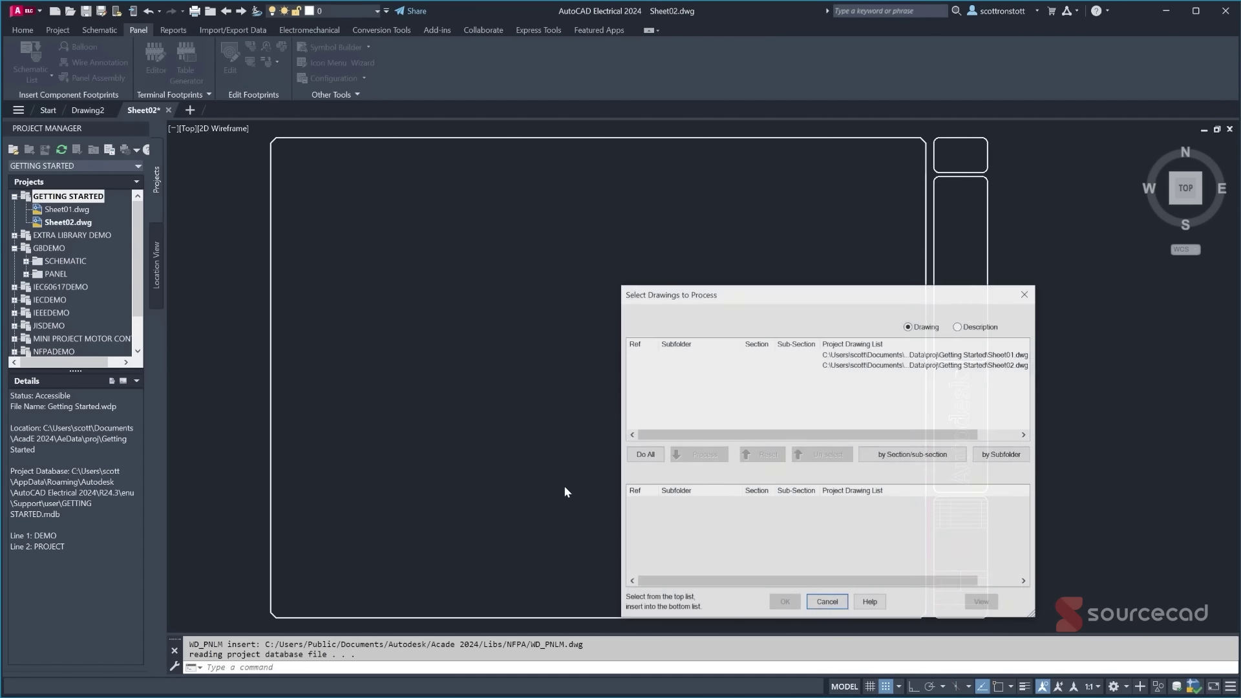
- Choose Sheet01.dwg as the only drawing to process for the schematic component list
{"action": "left_click_drag", "start_coordinate": [716, 300], "coordinate": [511, 214]}
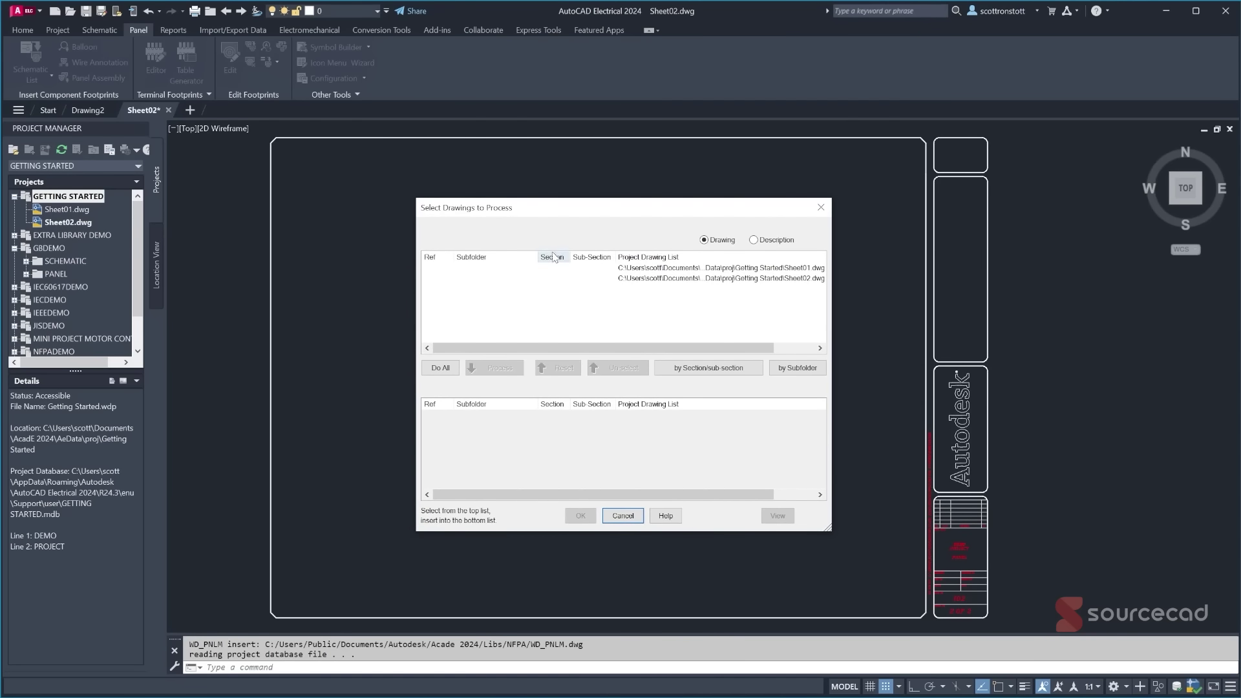
{"action": "left_click", "coordinate": [713, 269]}
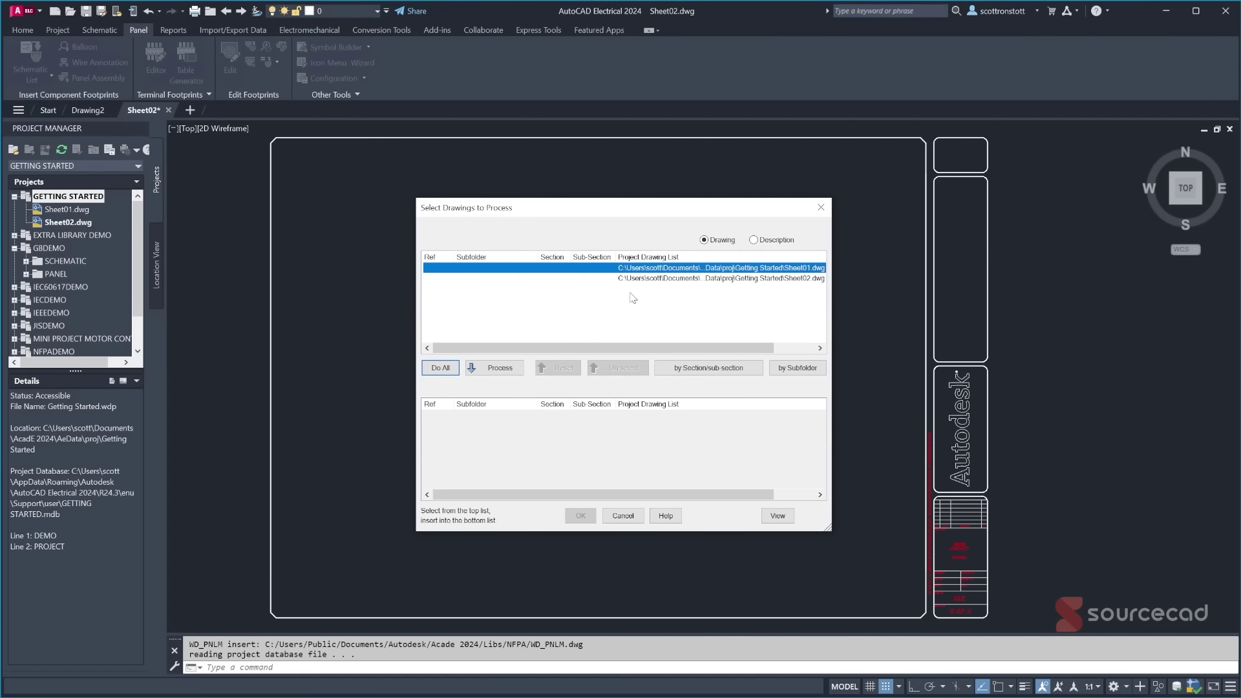
{"action": "left_click", "coordinate": [499, 369]}
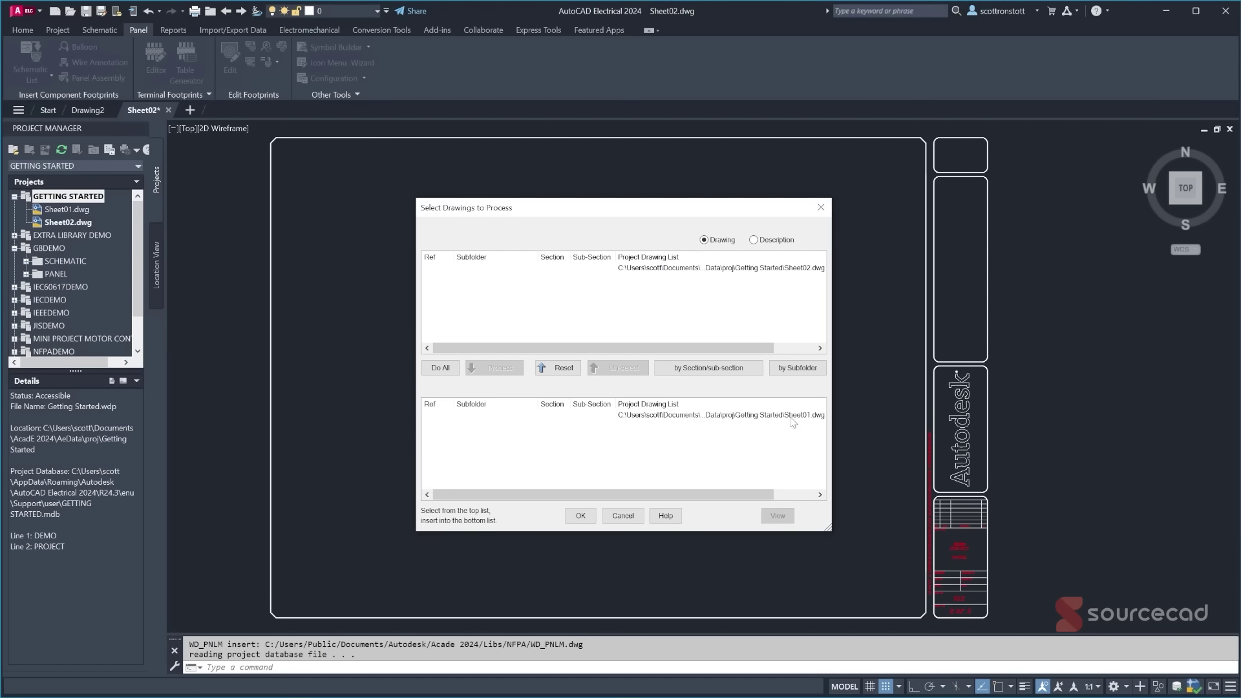
{"action": "left_click", "coordinate": [580, 516]}
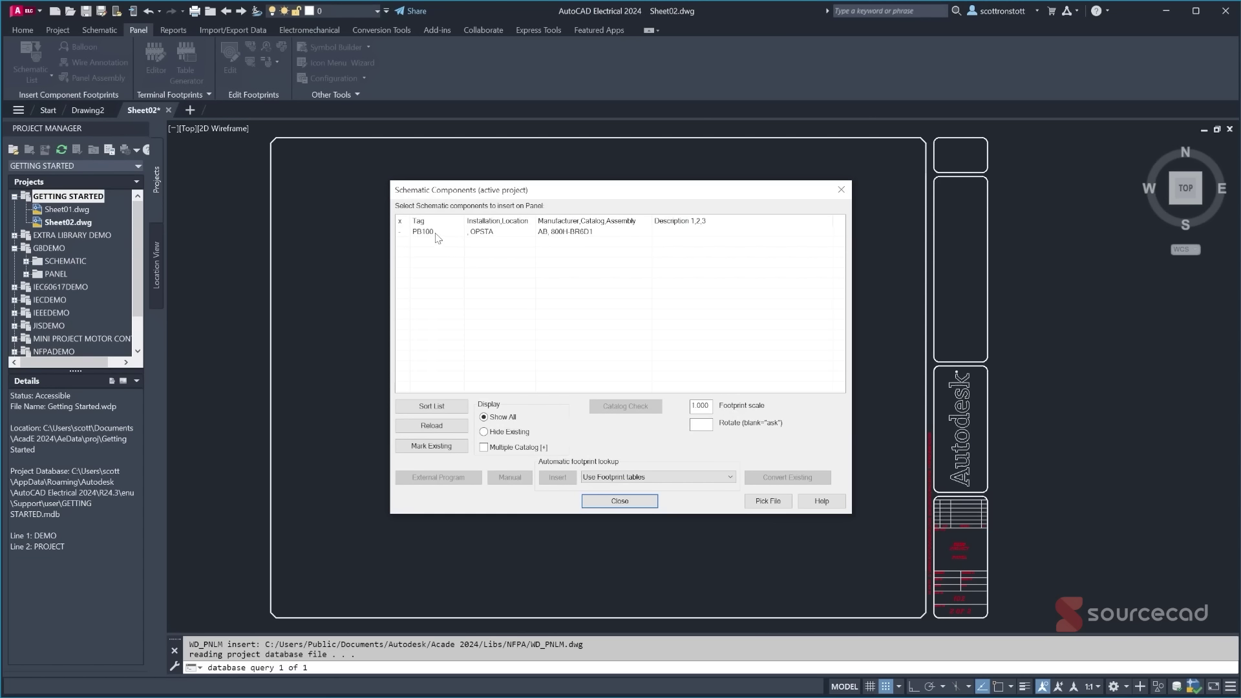
- Insert the PB100 footprint unrotated near the sheet's upper-left corner using the footprint tables, and hide existing components in the list before closing it
{"action": "left_click", "coordinate": [437, 236]}
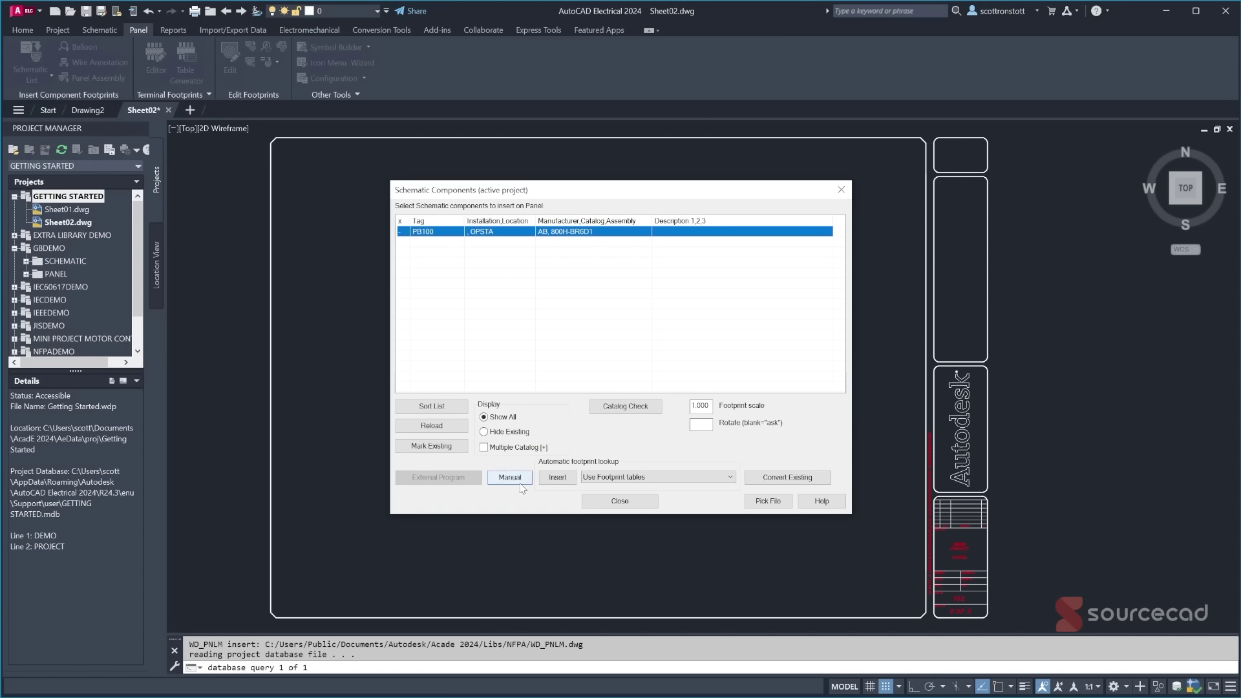
{"action": "left_click", "coordinate": [558, 478]}
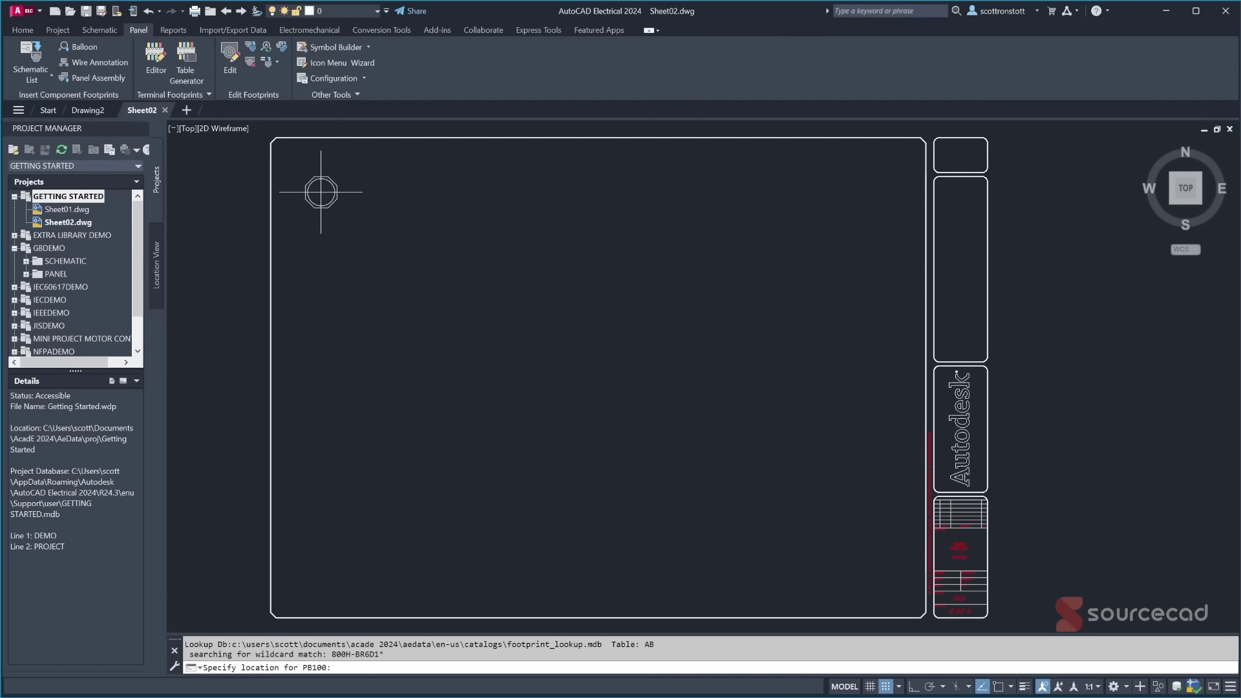
{"action": "key", "text": "F8"}
{"action": "left_click", "coordinate": [321, 192]}
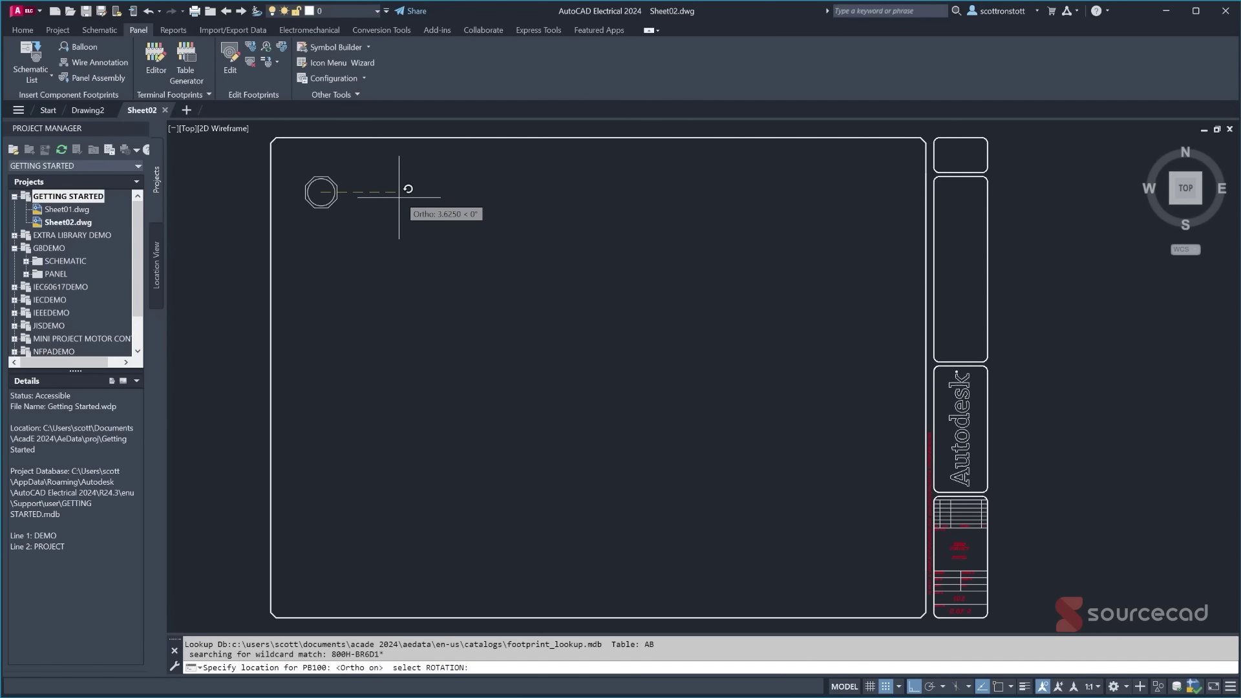
{"action": "key", "text": "Return"}
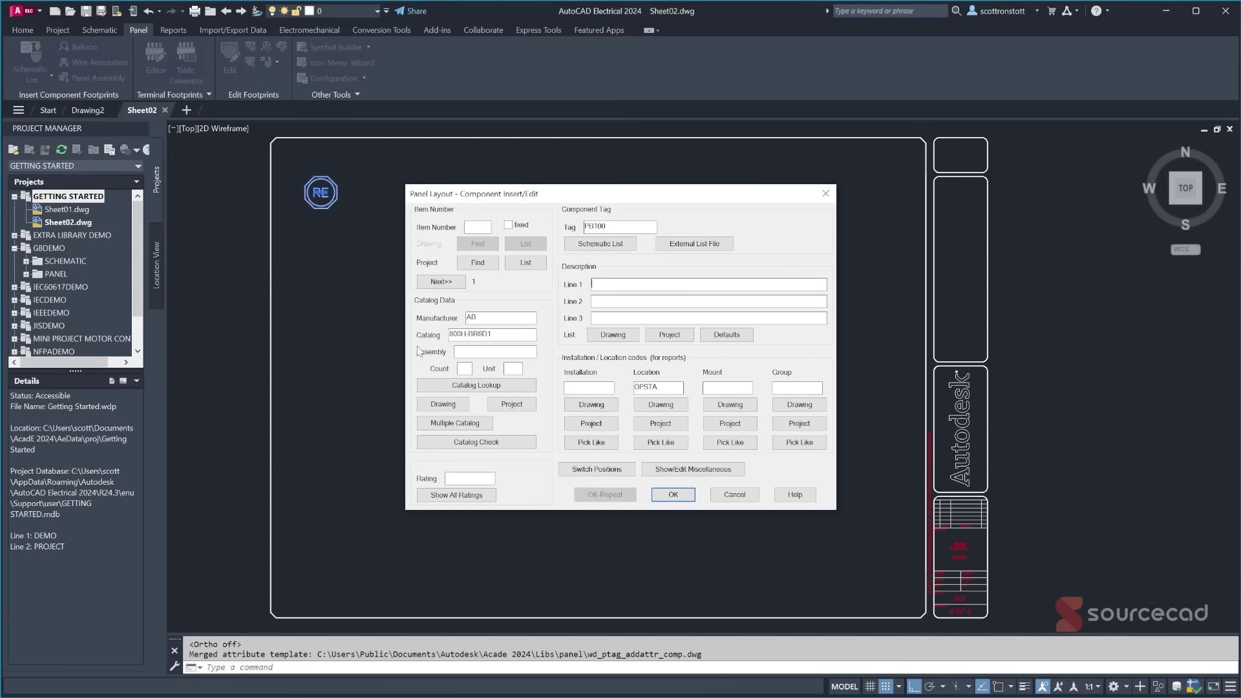
{"action": "left_click", "coordinate": [672, 496]}
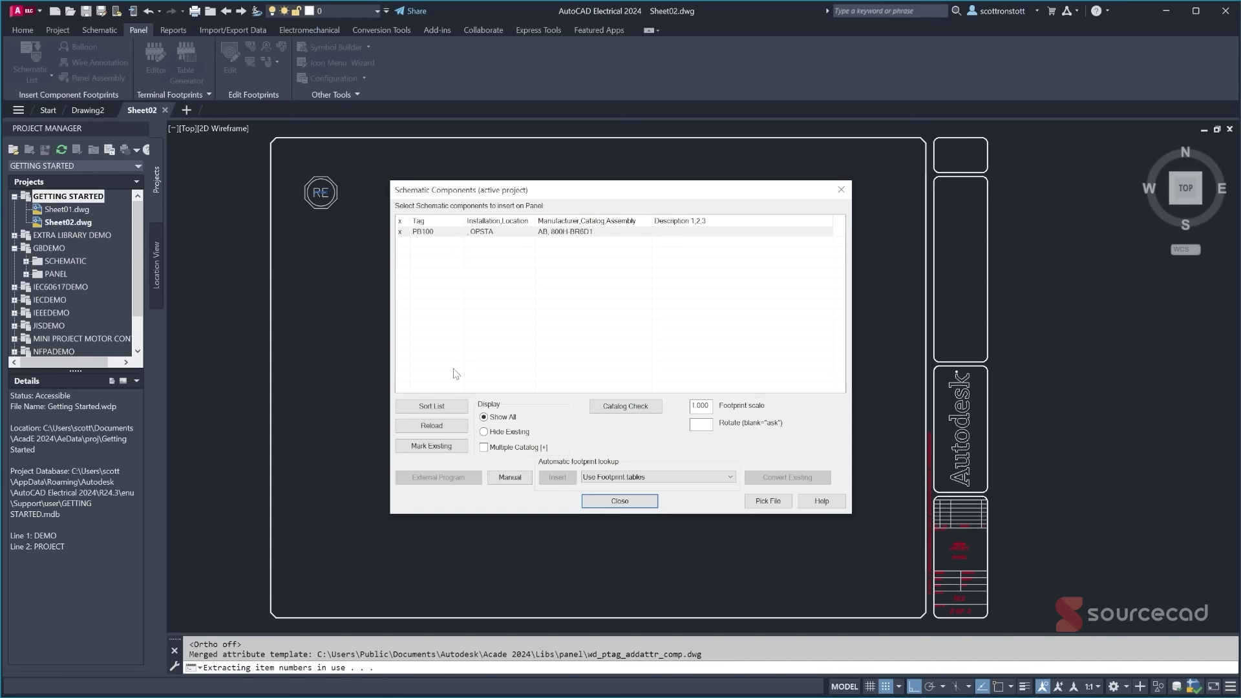
{"action": "left_click", "coordinate": [484, 433]}
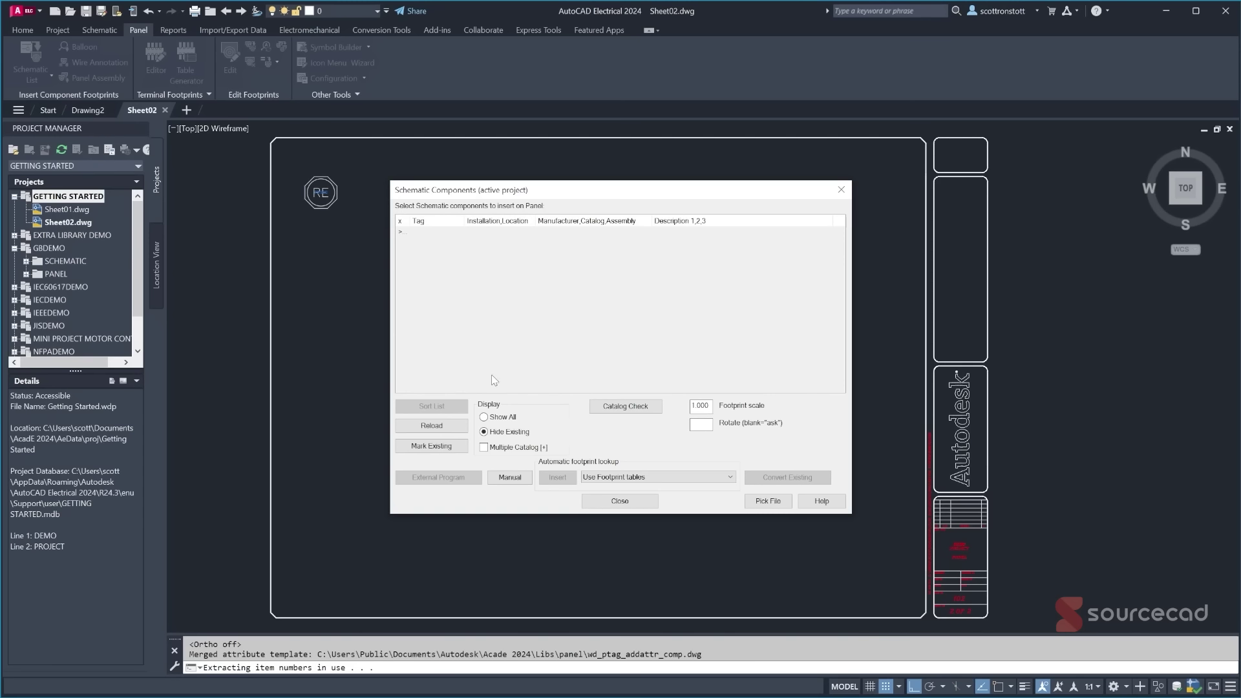
{"action": "left_click", "coordinate": [608, 509]}
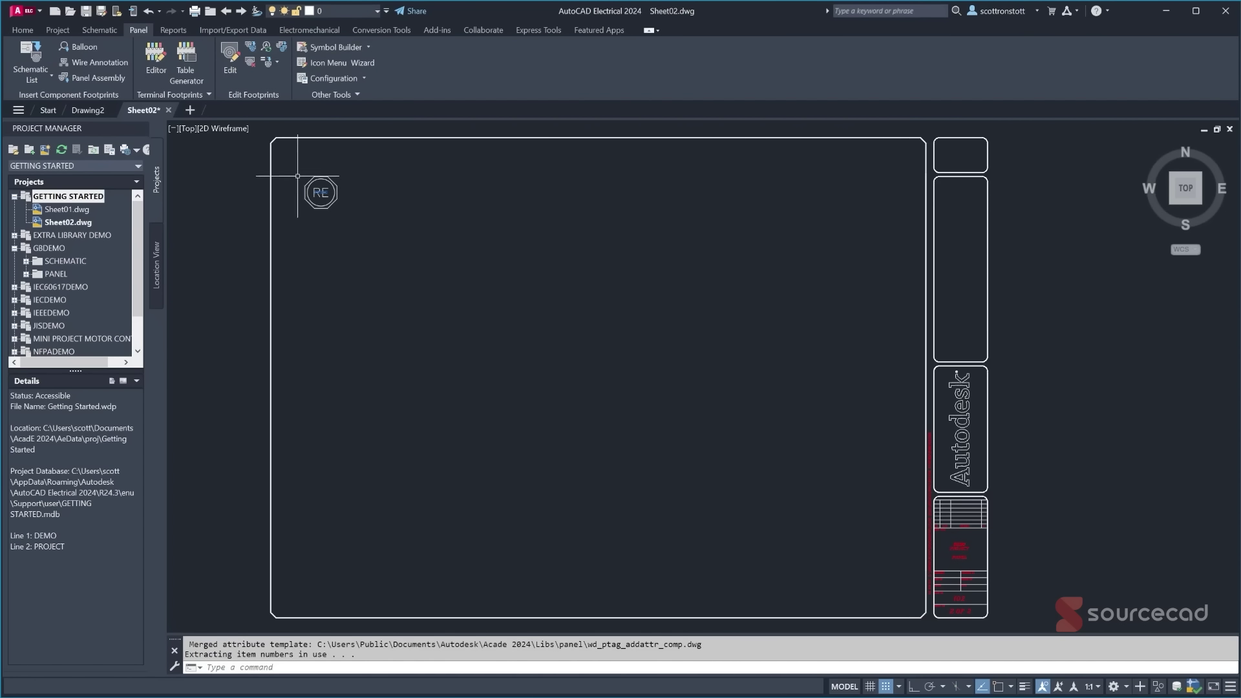
- Hide the PB100 tag attribute that overlaps the RE lettering on the push button footprint, using Hide Attribute (Single Pick)
{"action": "scroll", "coordinate": [304, 188], "scroll_direction": "up", "scroll_amount": 4}
{"action": "scroll", "coordinate": [305, 188], "scroll_direction": "up", "scroll_amount": 4}
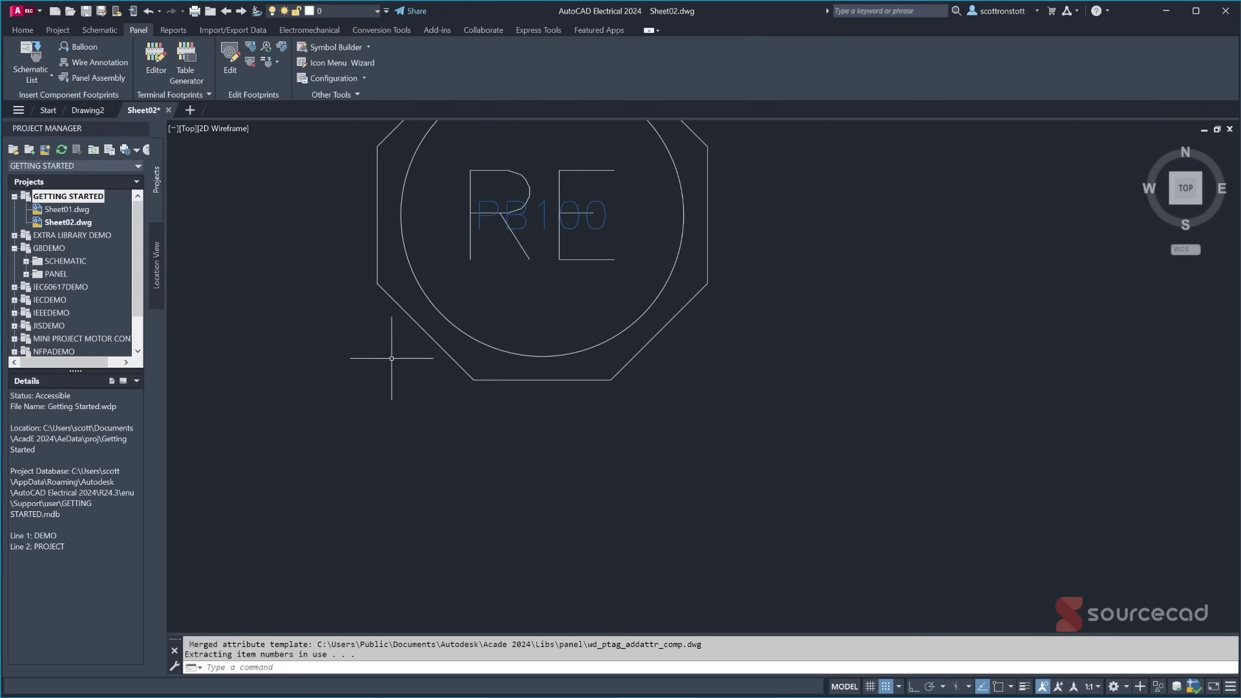
{"action": "scroll", "coordinate": [591, 438], "scroll_direction": "down", "scroll_amount": 2}
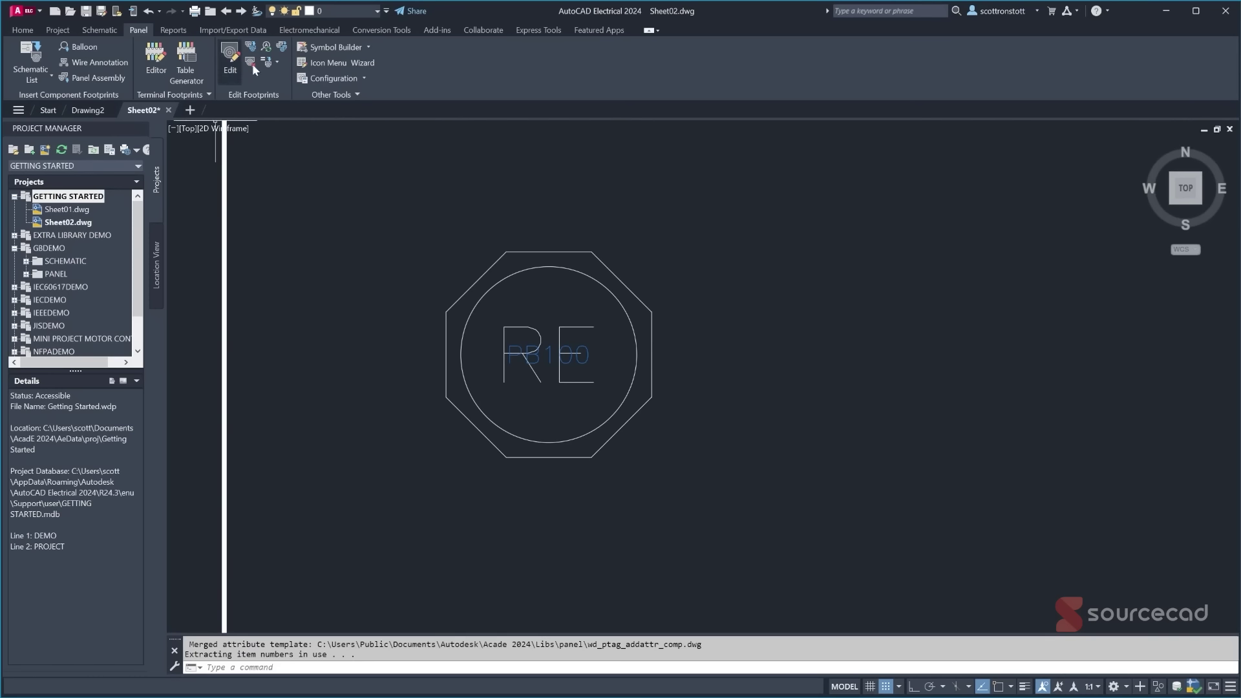
{"action": "left_click", "coordinate": [277, 62]}
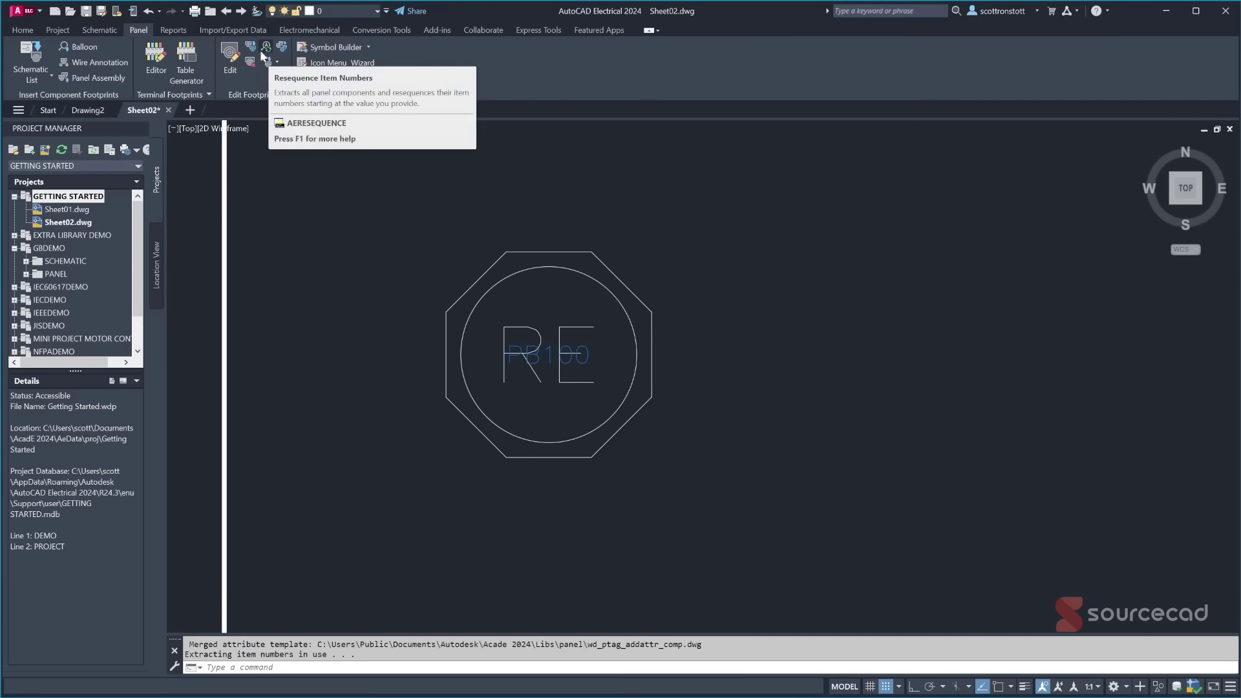
{"action": "left_click", "coordinate": [105, 30]}
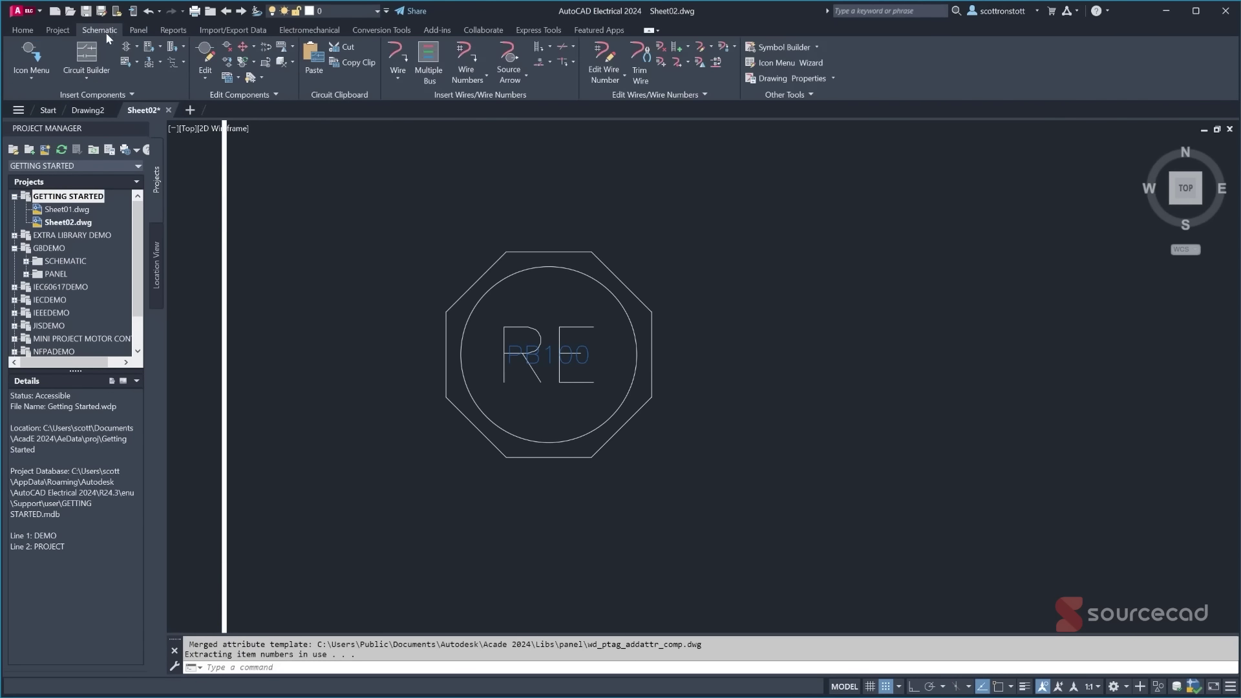
{"action": "left_click", "coordinate": [261, 75]}
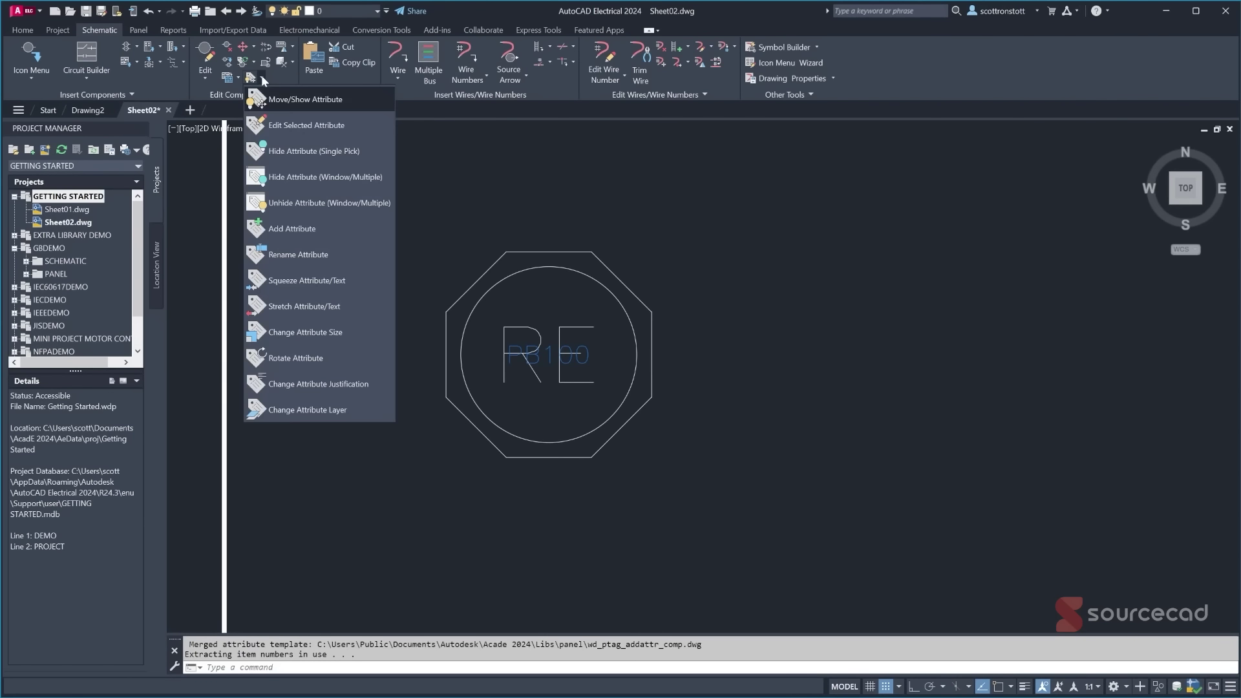
{"action": "left_click", "coordinate": [271, 153]}
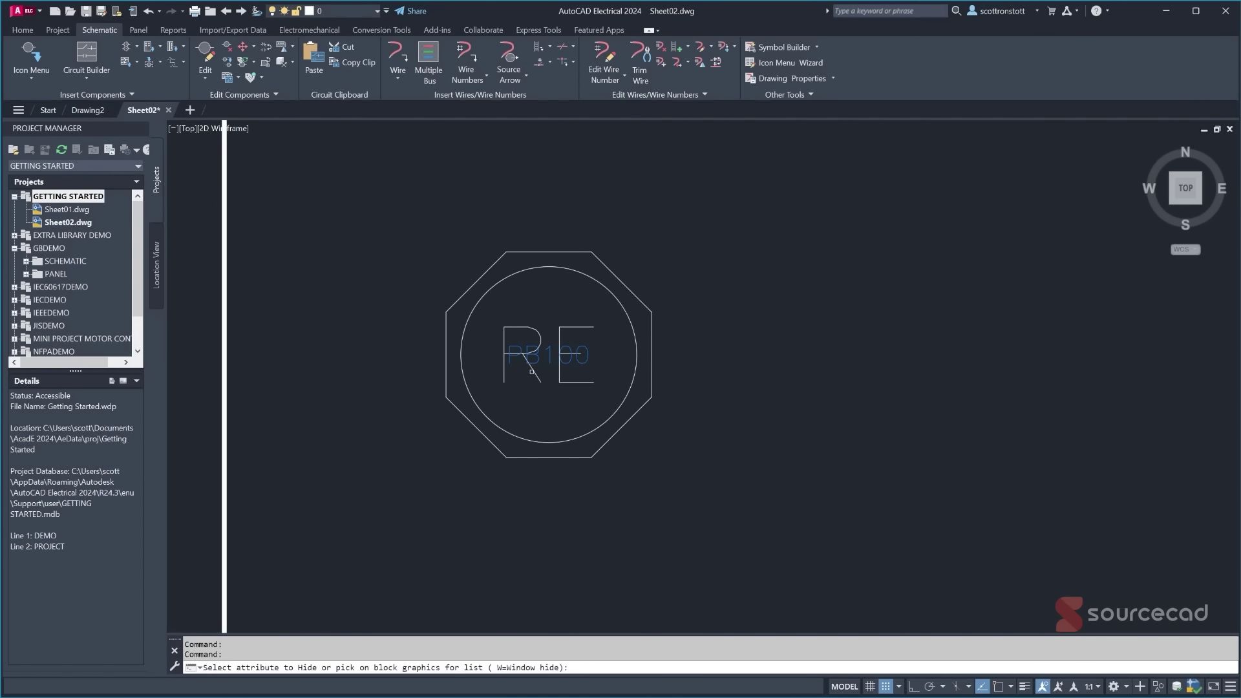
{"action": "left_click", "coordinate": [549, 354]}
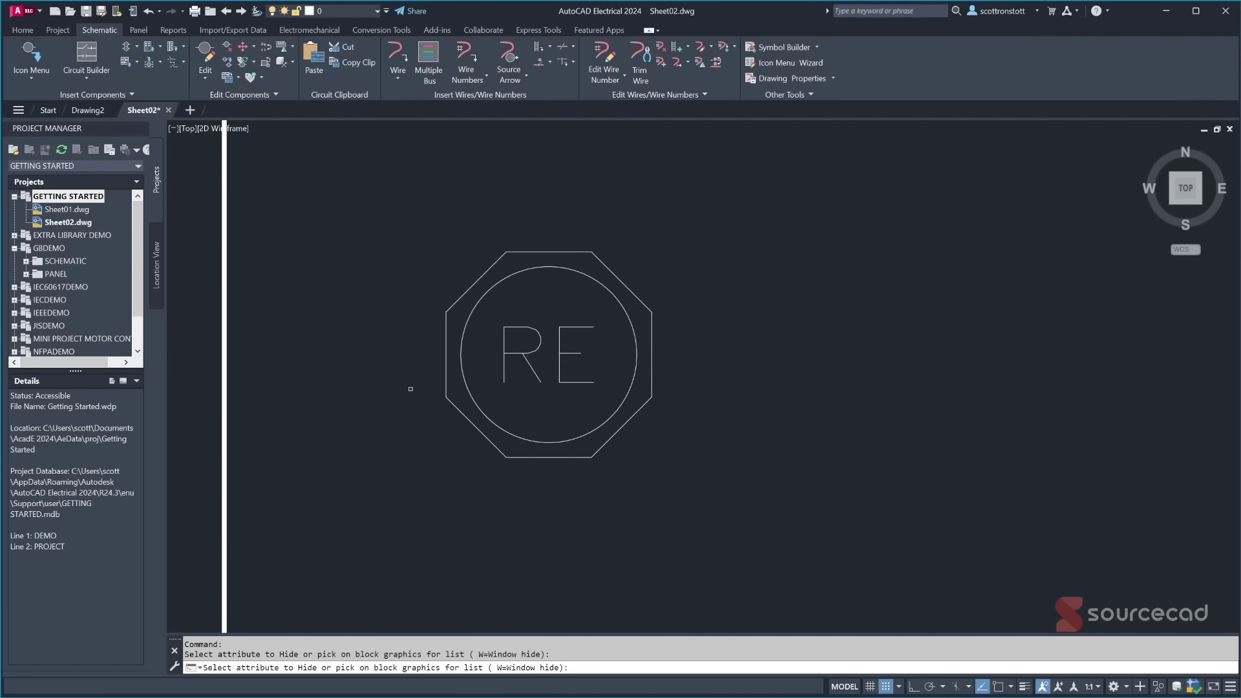
{"action": "key", "text": "Return"}
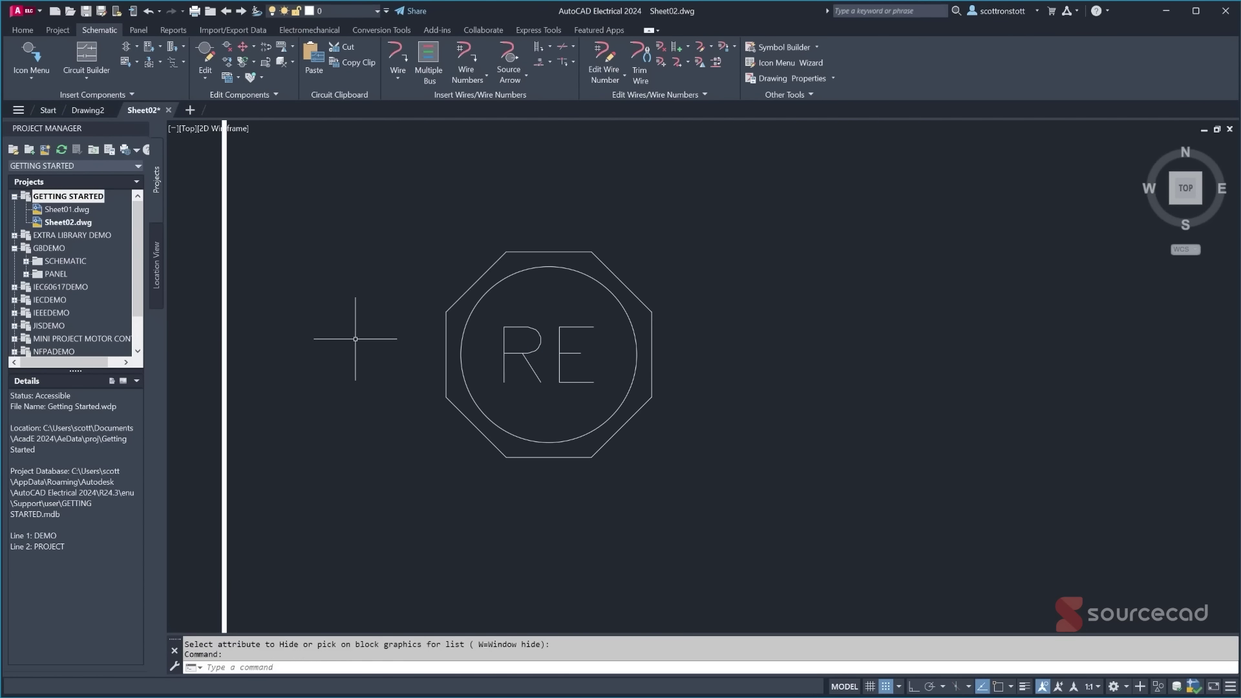
- Start a catalog-lookup nameplate from the panel footprint symbols and assign the red, blank AB 800H-W300A 800H Automotive name plate
{"action": "scroll", "coordinate": [356, 339], "scroll_direction": "down", "scroll_amount": 2}
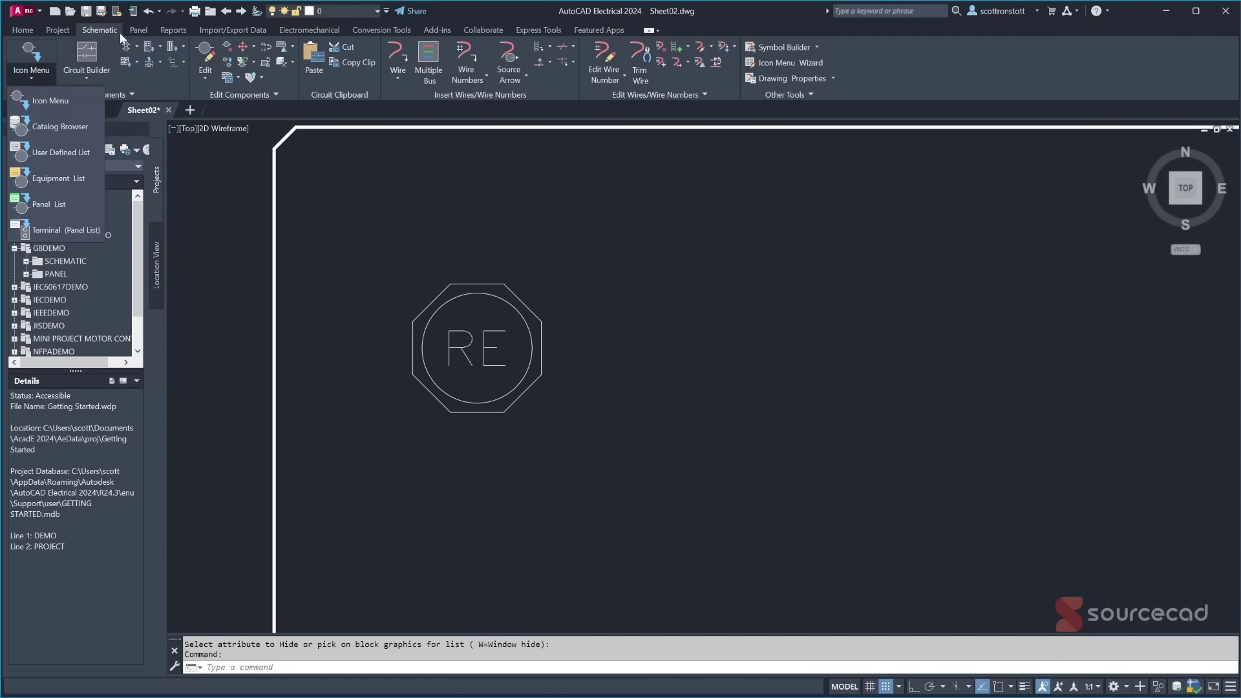
{"action": "left_click", "coordinate": [139, 31]}
{"action": "left_click", "coordinate": [28, 79]}
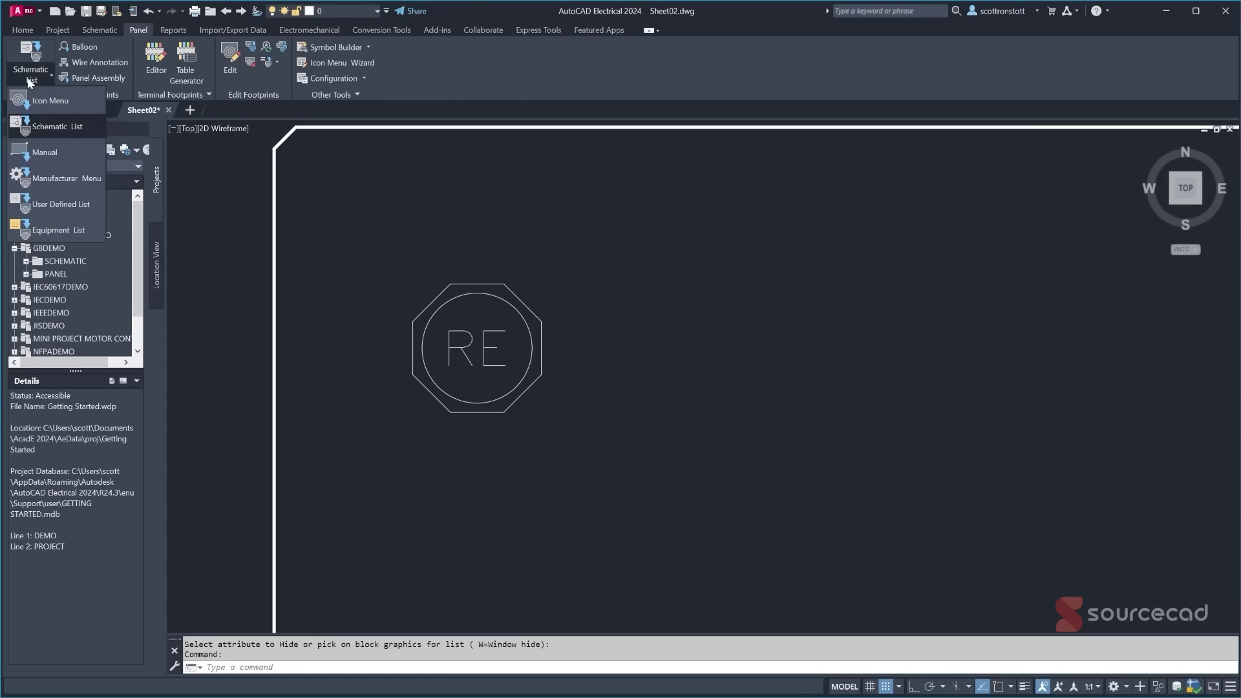
{"action": "left_click", "coordinate": [71, 98]}
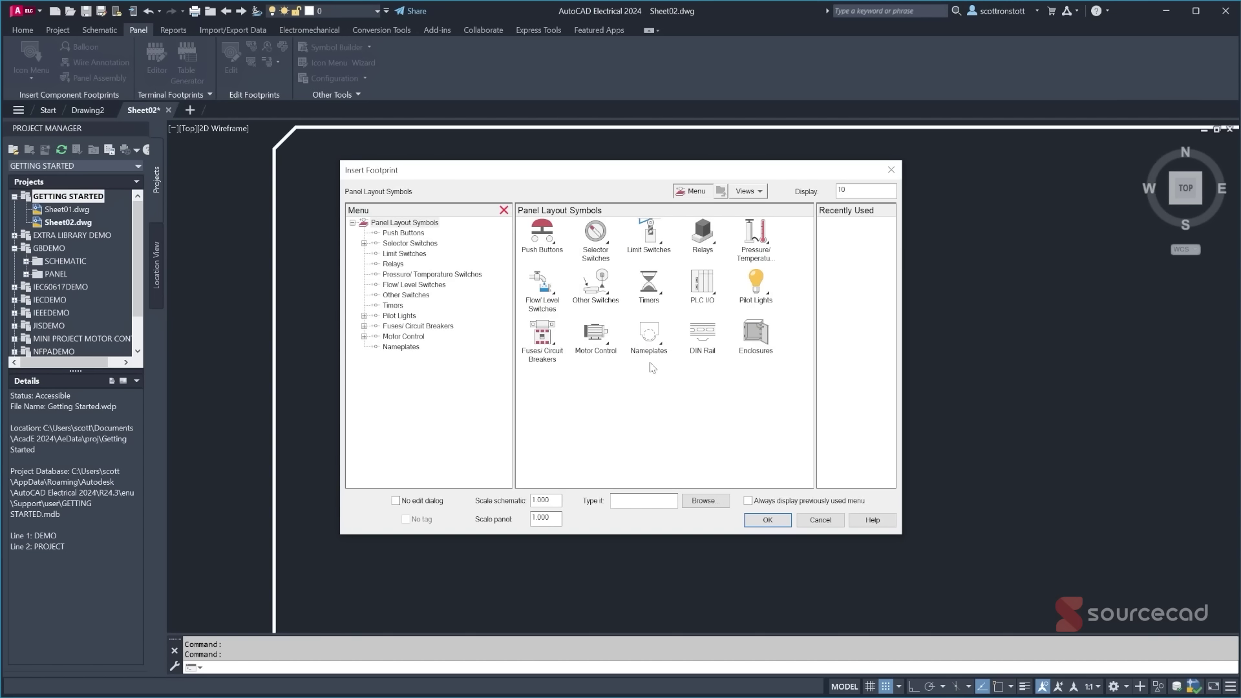
{"action": "left_click", "coordinate": [649, 339]}
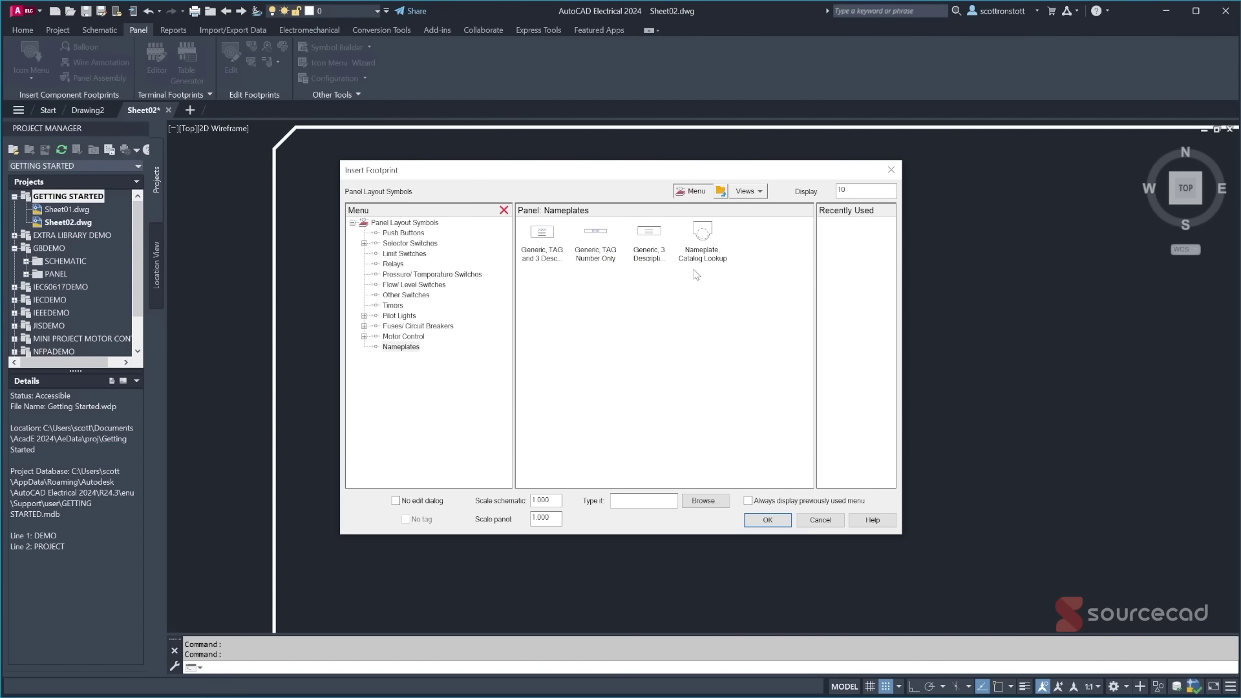
{"action": "left_click", "coordinate": [704, 234]}
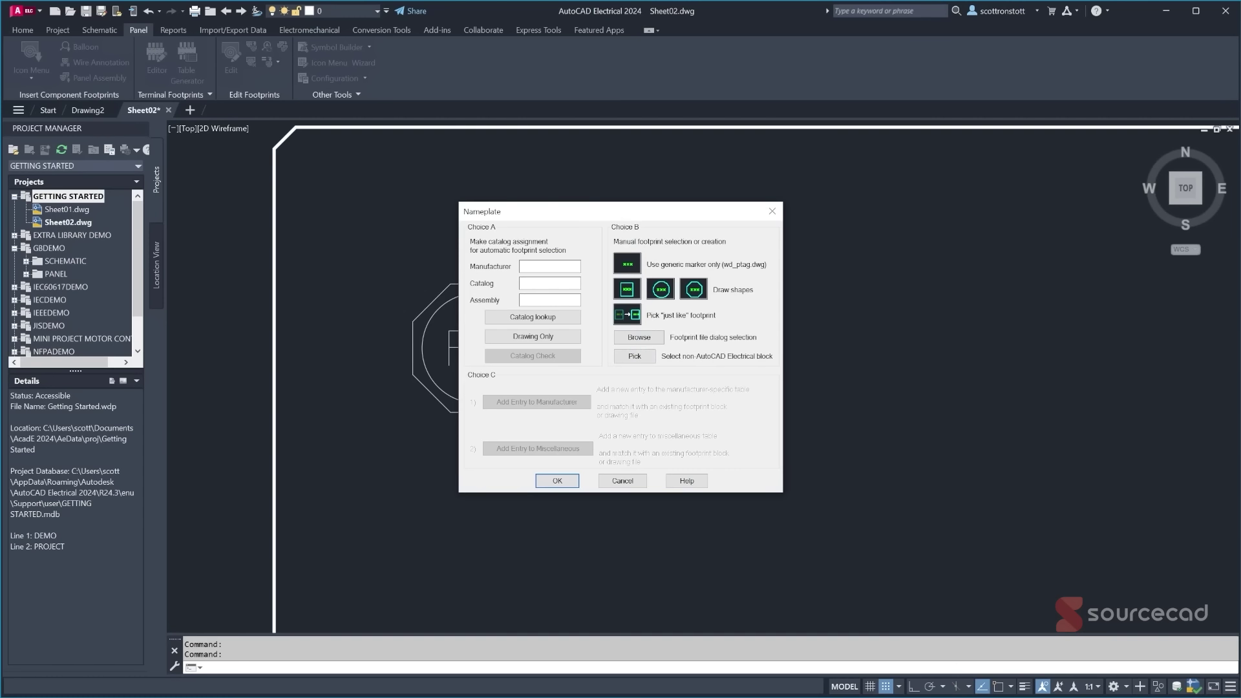
{"action": "left_click", "coordinate": [533, 318]}
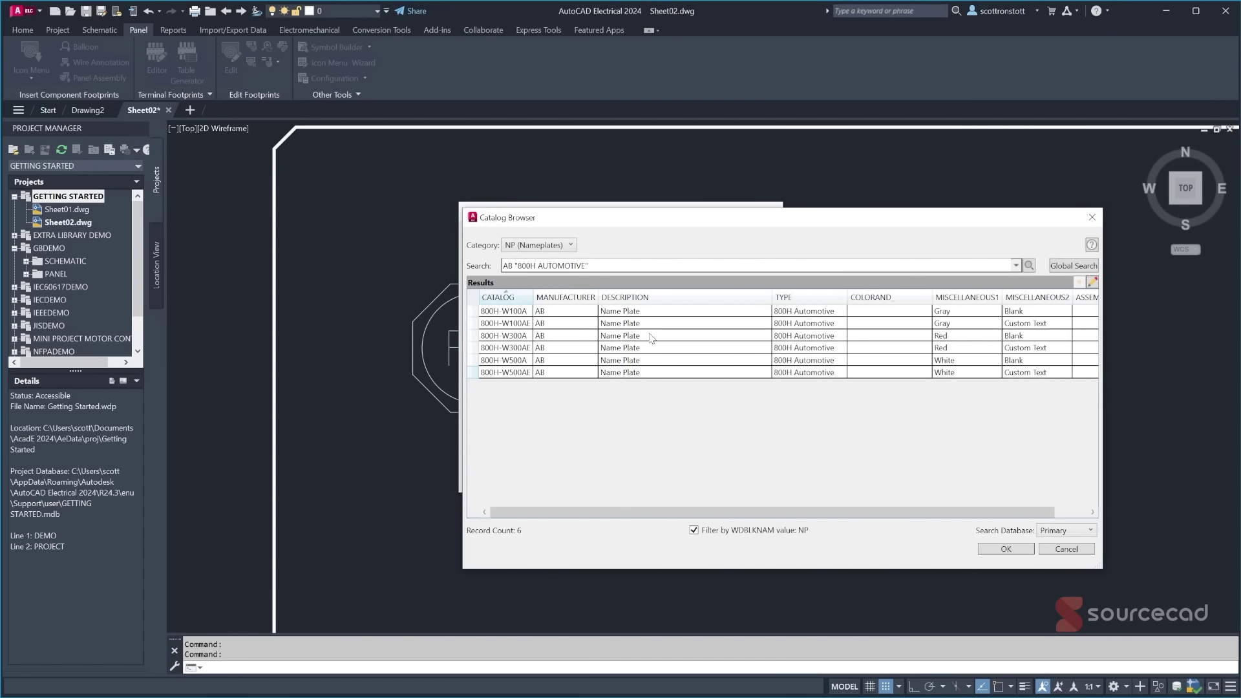
{"action": "left_click", "coordinate": [902, 336]}
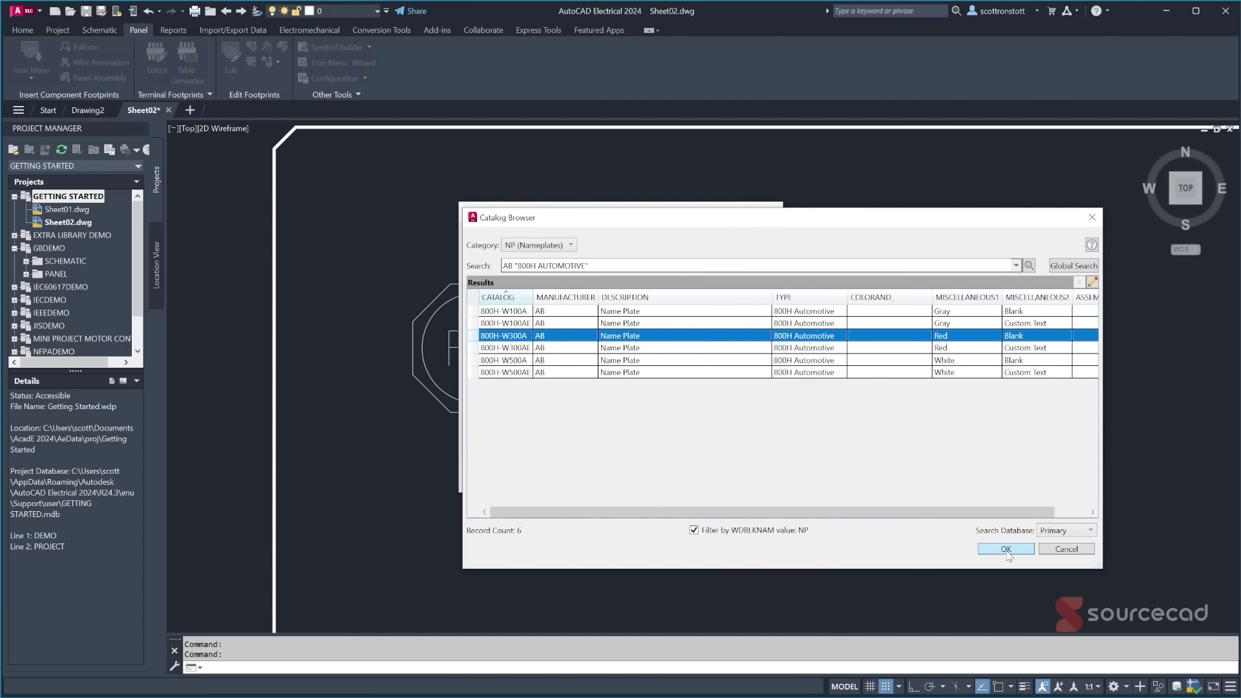
{"action": "left_click", "coordinate": [1007, 550]}
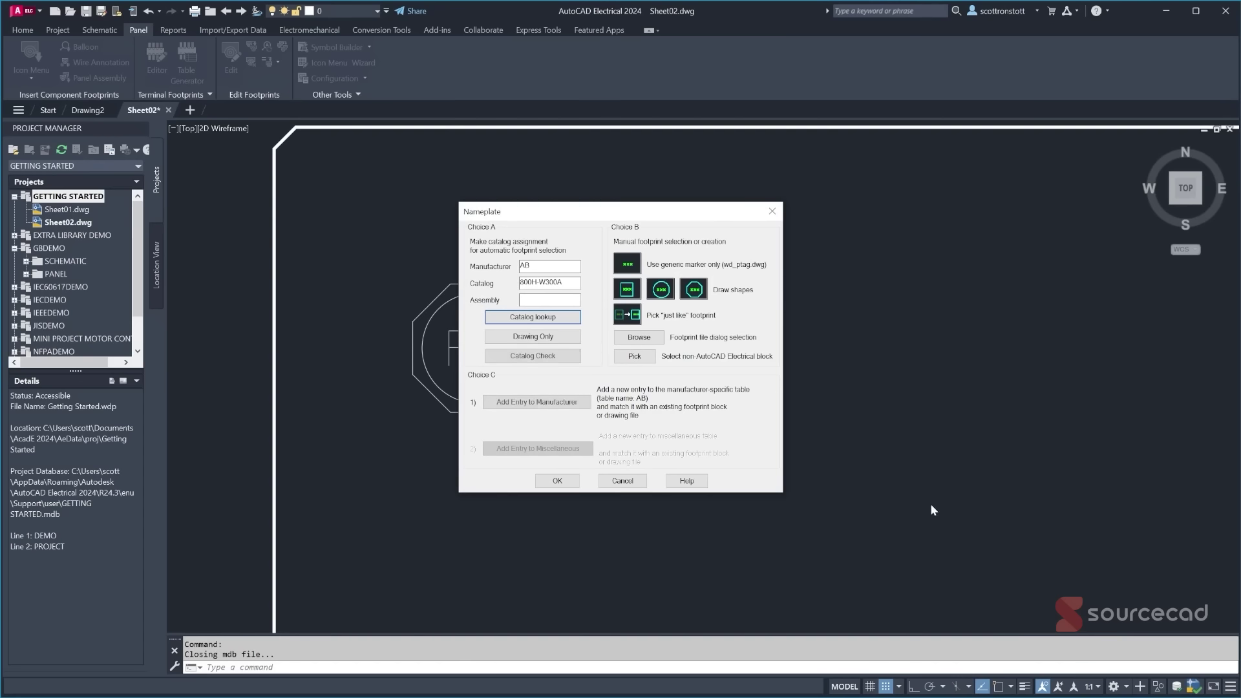
- Insert the nameplate on the PB100 push button footprint with description line 1 CONVEYOR and line 2 START
{"action": "left_click", "coordinate": [557, 481]}
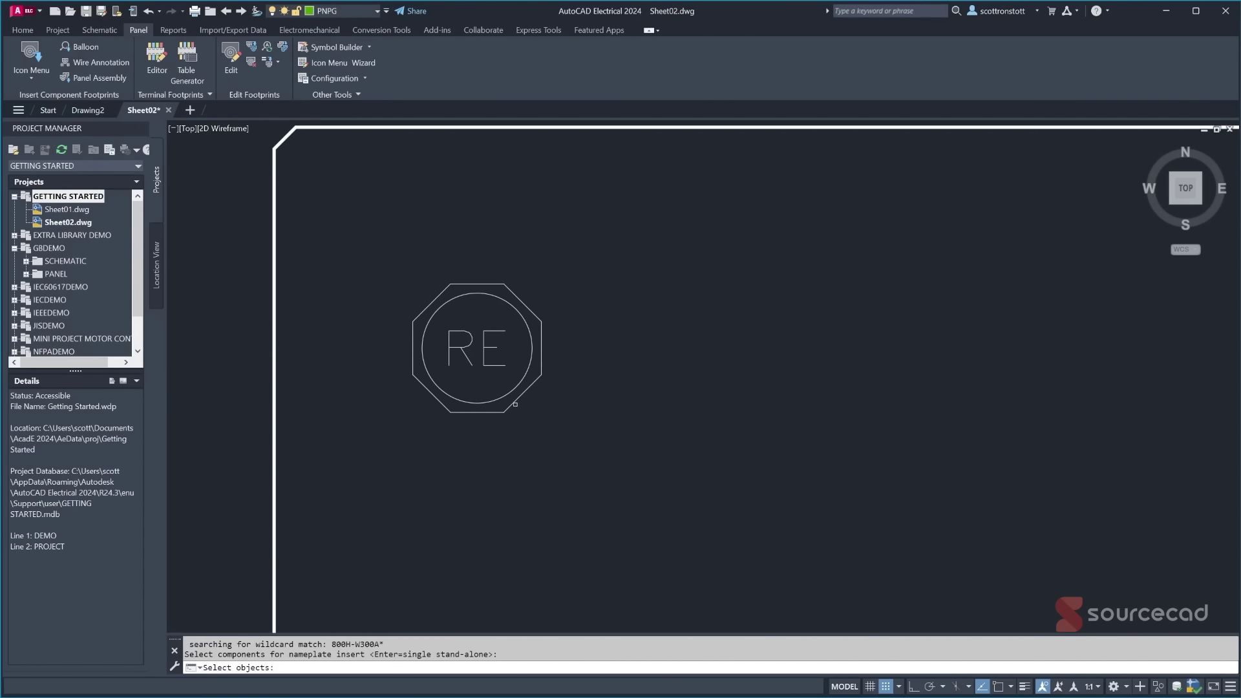
{"action": "left_click", "coordinate": [515, 403]}
{"action": "key", "text": "Return"}
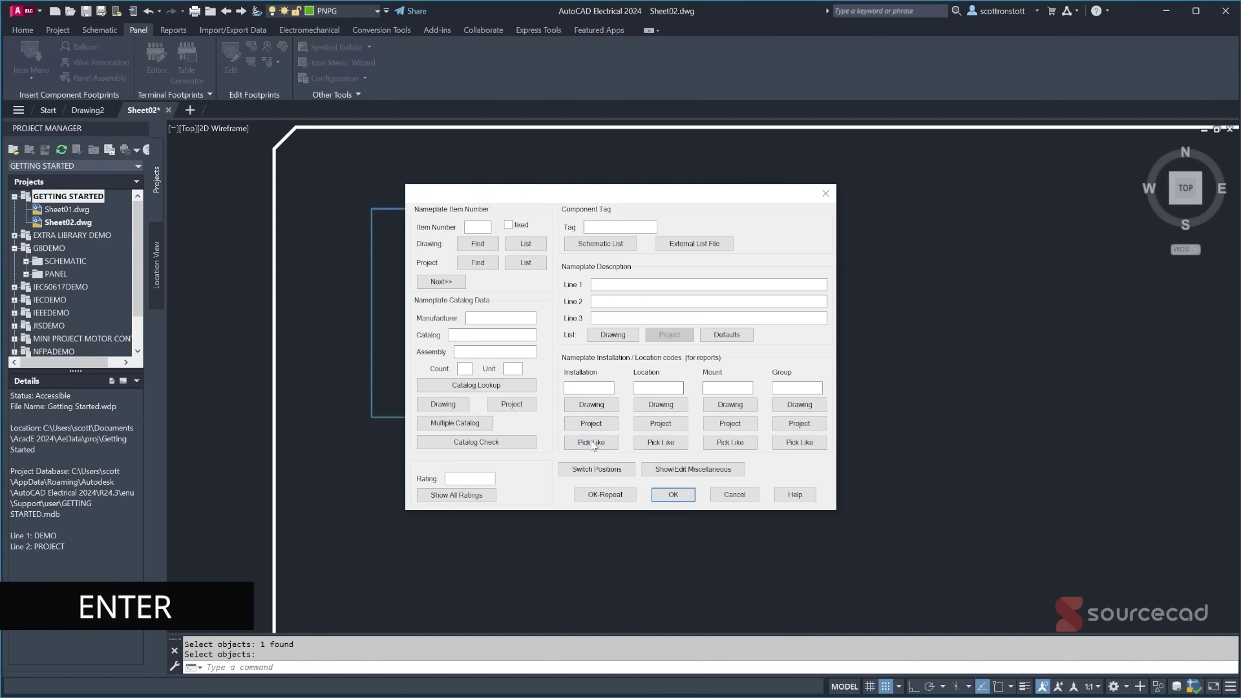
{"action": "left_click_drag", "start_coordinate": [587, 200], "coordinate": [822, 200]}
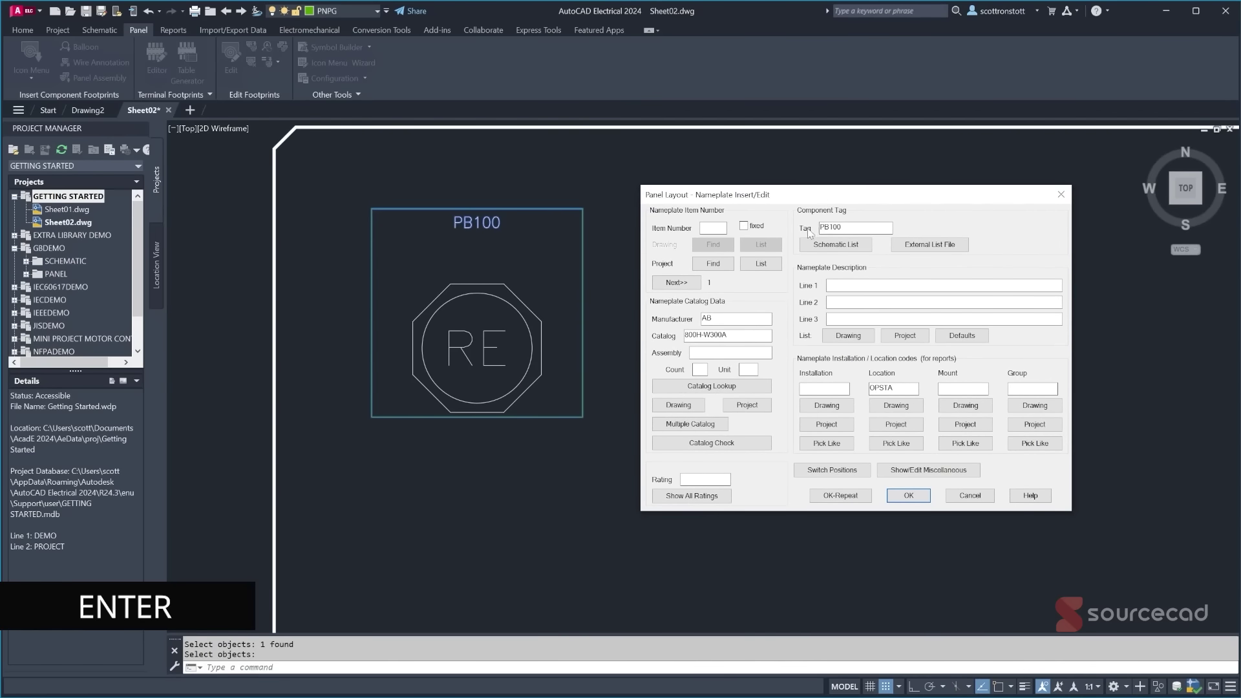
{"action": "left_click", "coordinate": [829, 285]}
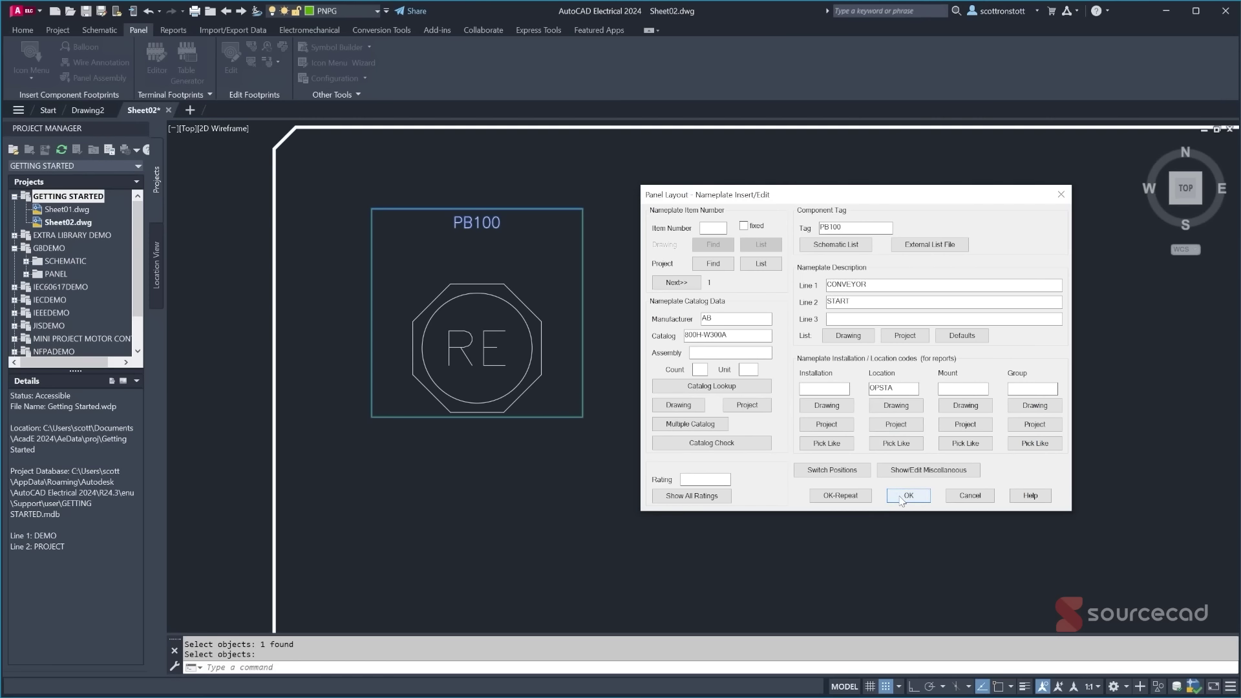
{"action": "left_click", "coordinate": [909, 495]}
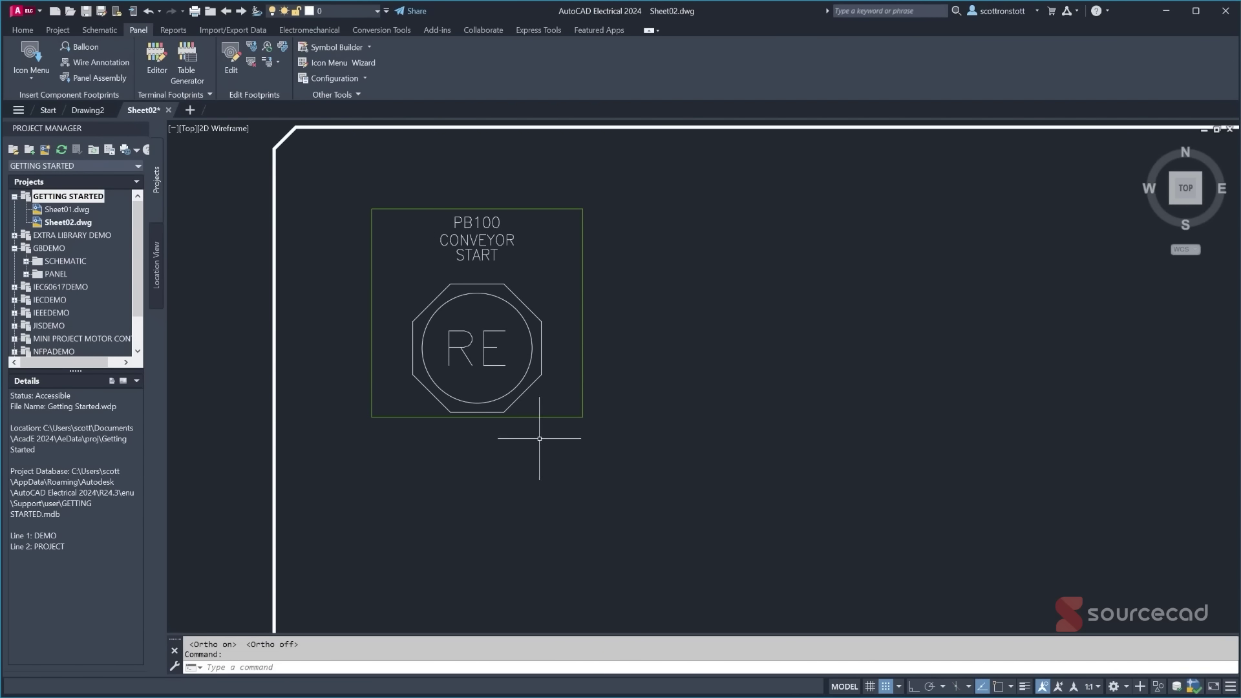
- Switch back to Sheet01 and surf from the PB100 schematic push button to its panel footprint on sheet 2
{"action": "scroll", "coordinate": [537, 437], "scroll_direction": "down", "scroll_amount": 5}
{"action": "scroll", "coordinate": [552, 438], "scroll_direction": "up", "scroll_amount": 2}
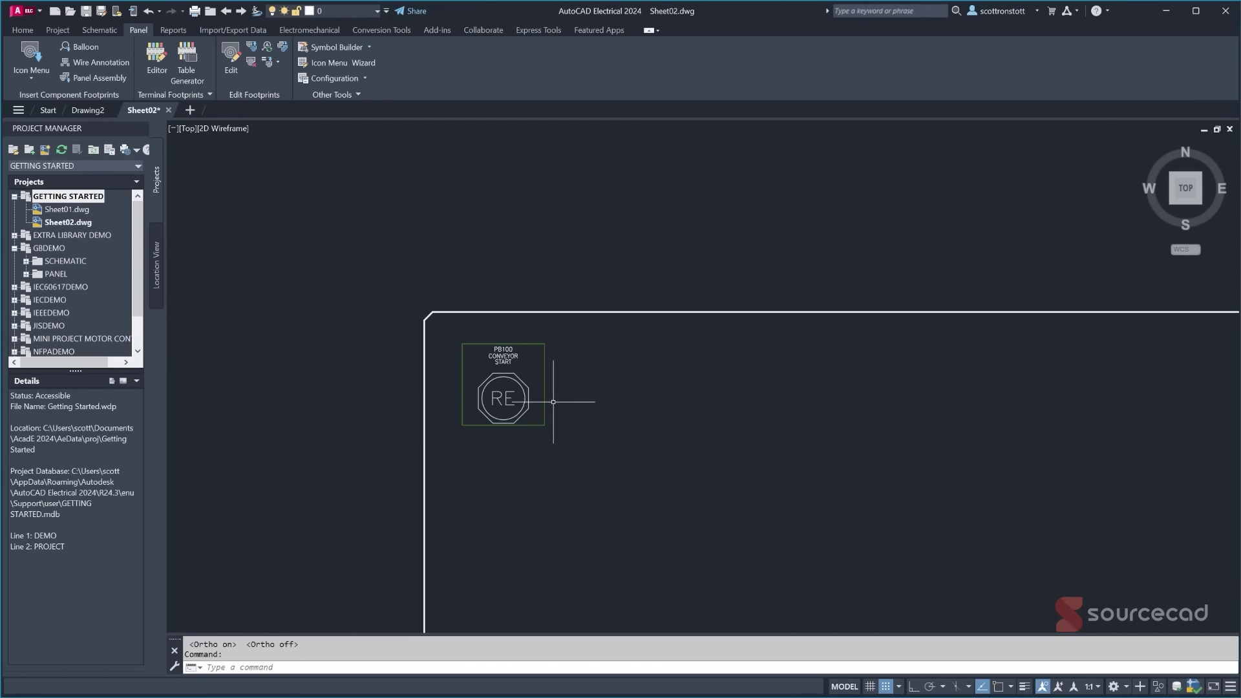
{"action": "left_click", "coordinate": [225, 13]}
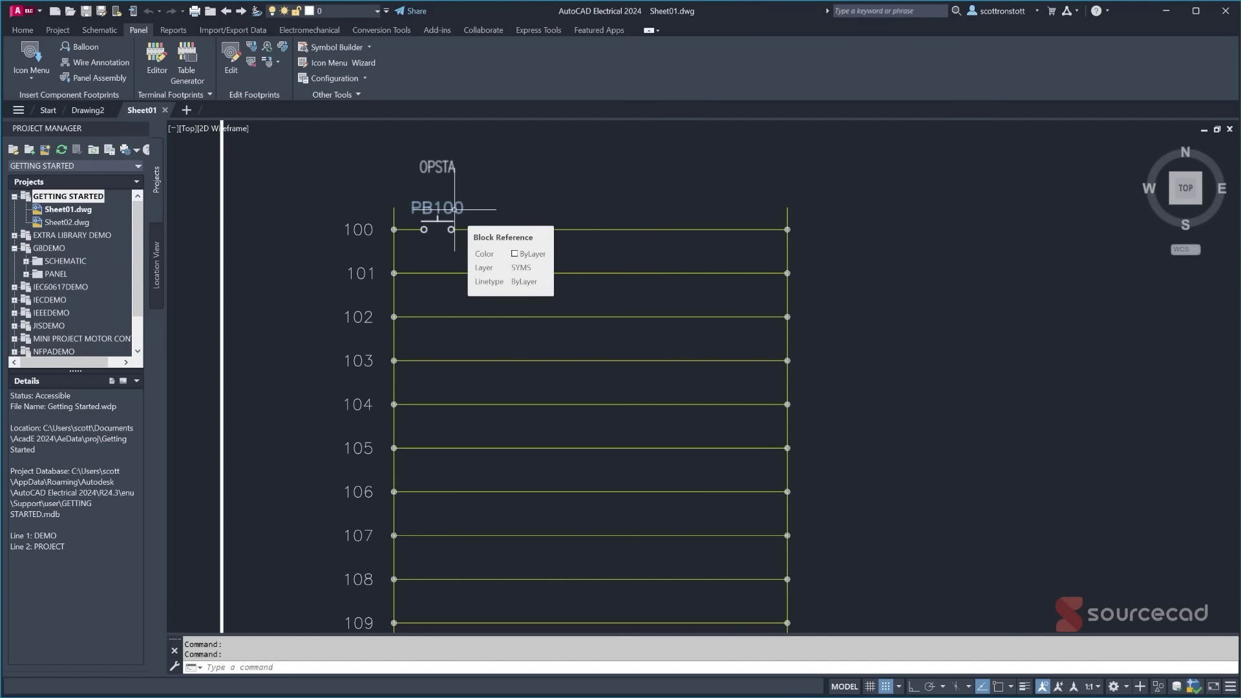
{"action": "right_click", "coordinate": [455, 209]}
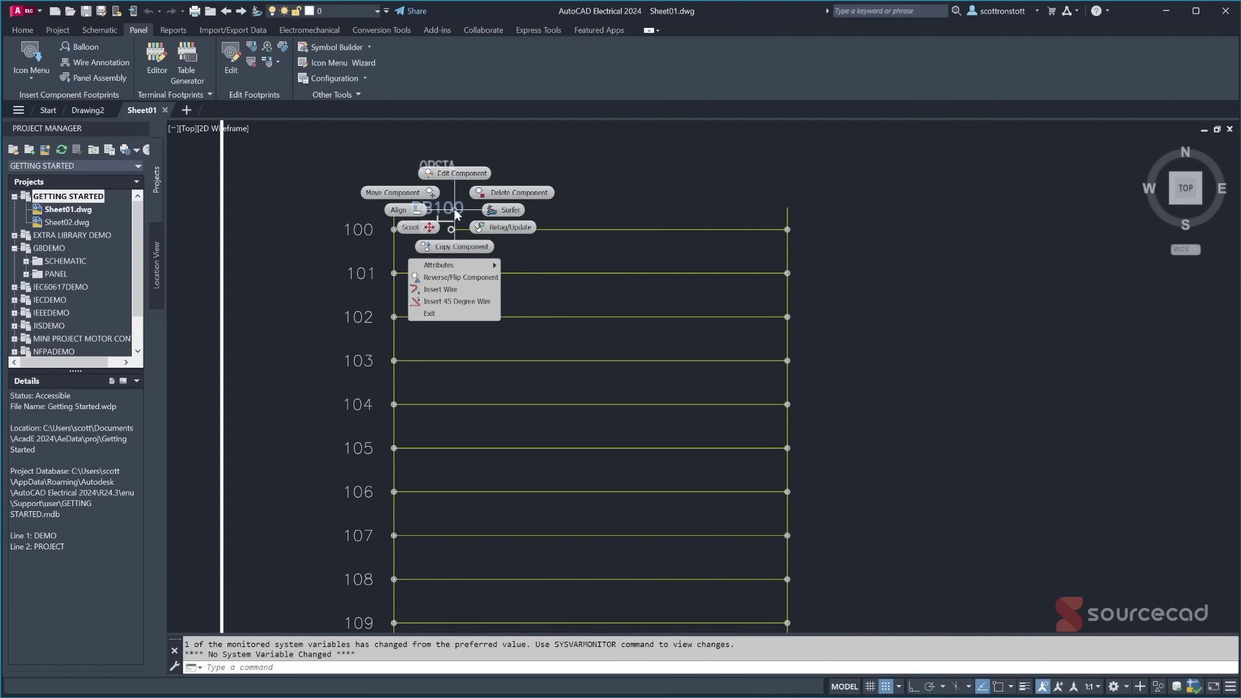
{"action": "left_click", "coordinate": [509, 214]}
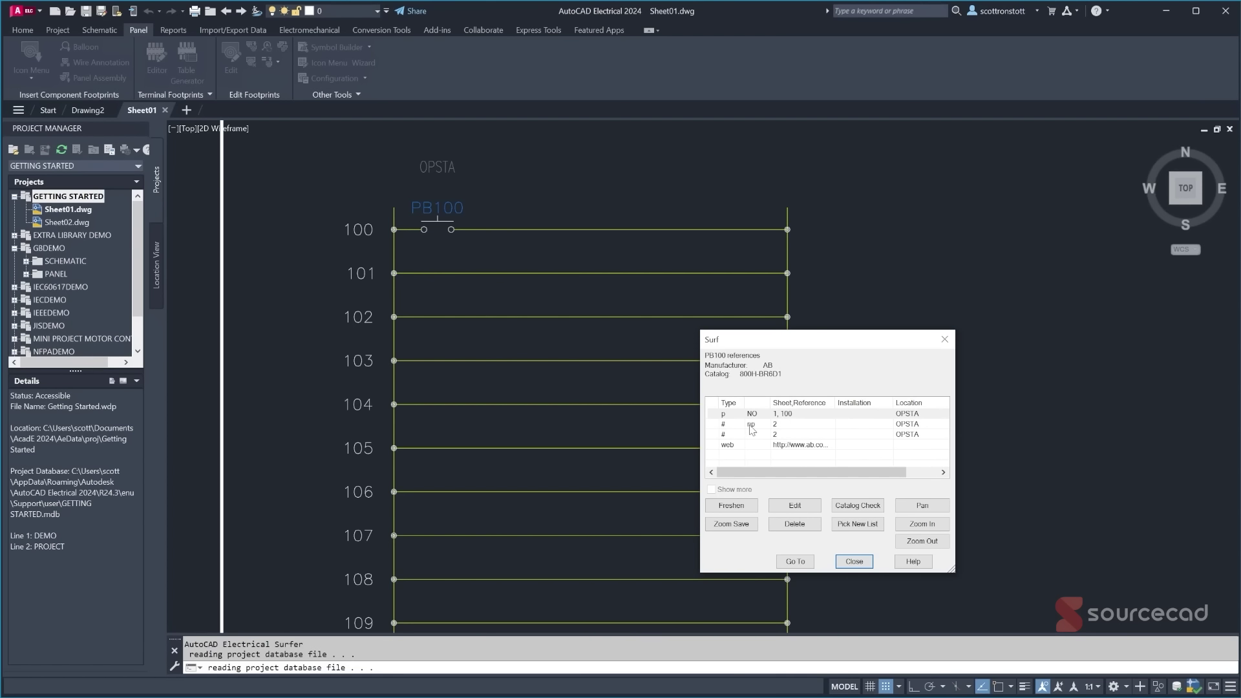
{"action": "left_click", "coordinate": [777, 436]}
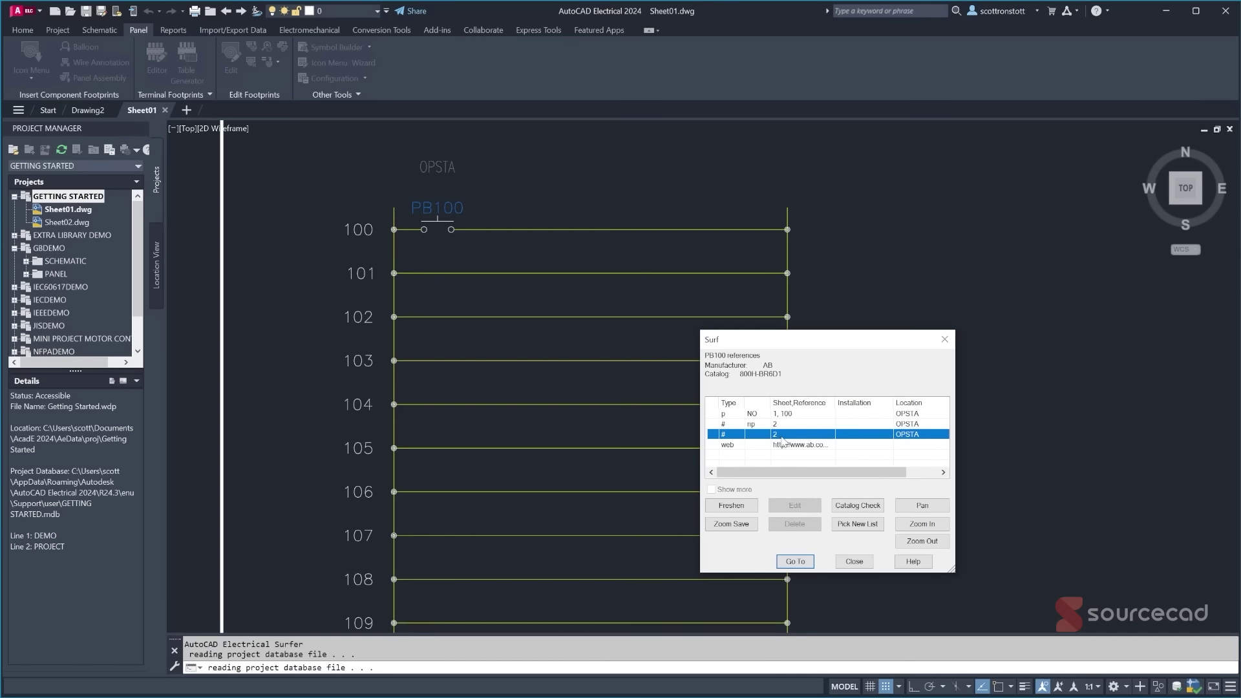
{"action": "left_click", "coordinate": [796, 561]}
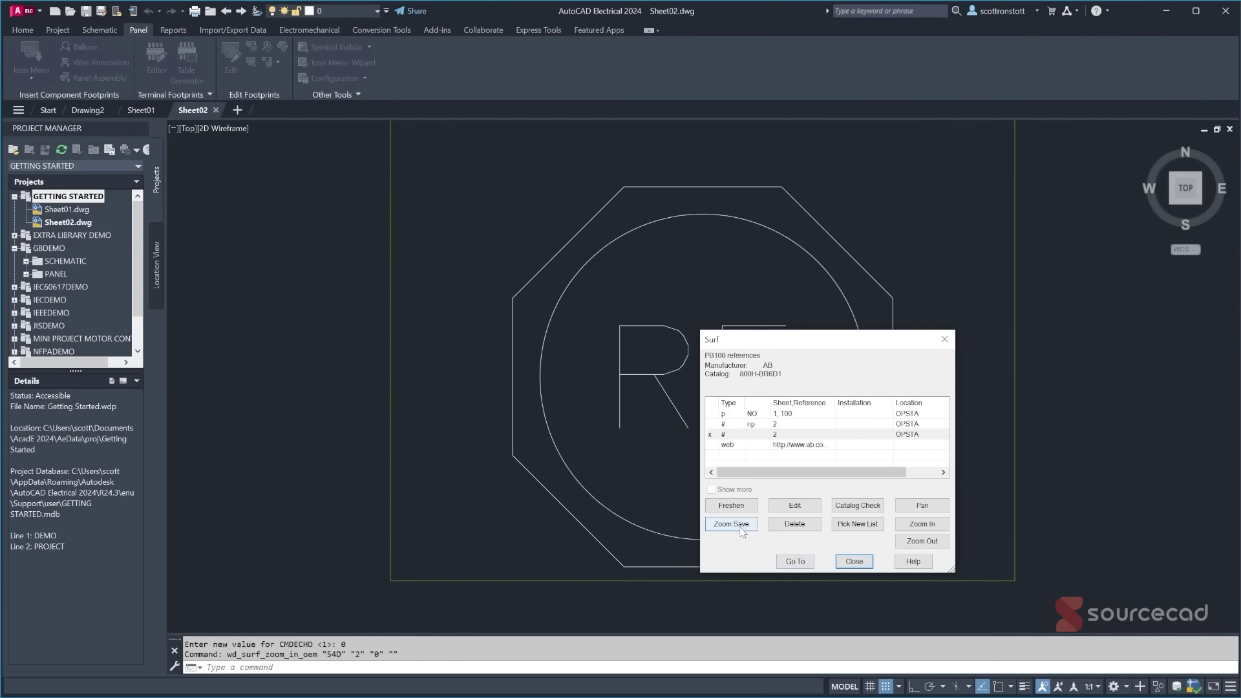
- Examine the PB100 footprint and nameplate using the Surfer's zoom and pan functions, and close the Surfer
{"action": "left_click", "coordinate": [925, 543]}
{"action": "left_click", "coordinate": [929, 546]}
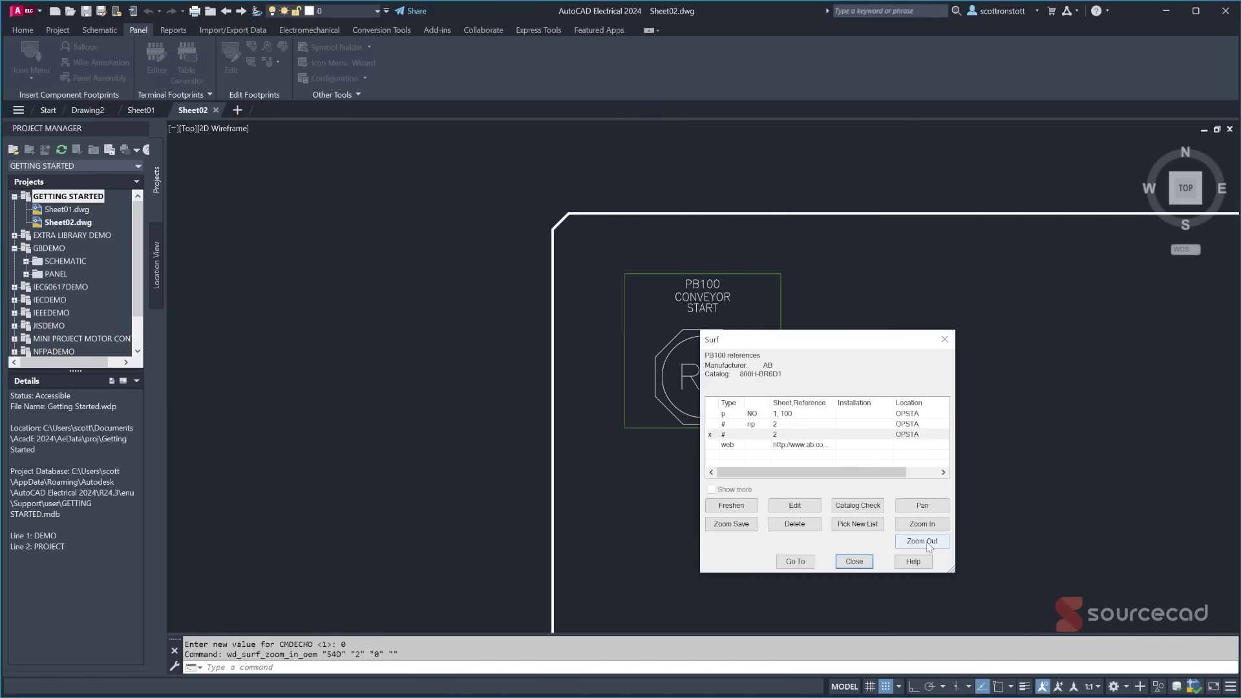
{"action": "left_click", "coordinate": [916, 526]}
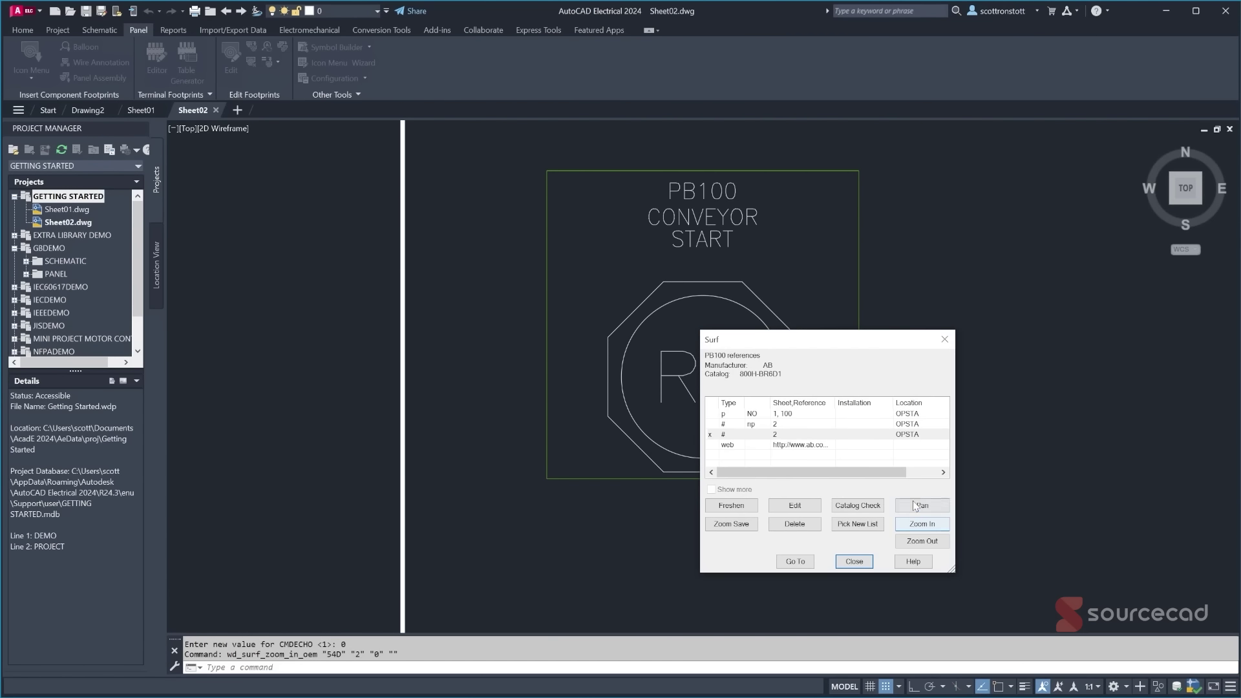
{"action": "left_click", "coordinate": [917, 505]}
{"action": "mouse_move", "coordinate": [756, 502]}
{"action": "left_mouse_down"}
{"action": "mouse_move", "coordinate": [707, 504]}
{"action": "mouse_move", "coordinate": [736, 536]}
{"action": "left_mouse_up"}
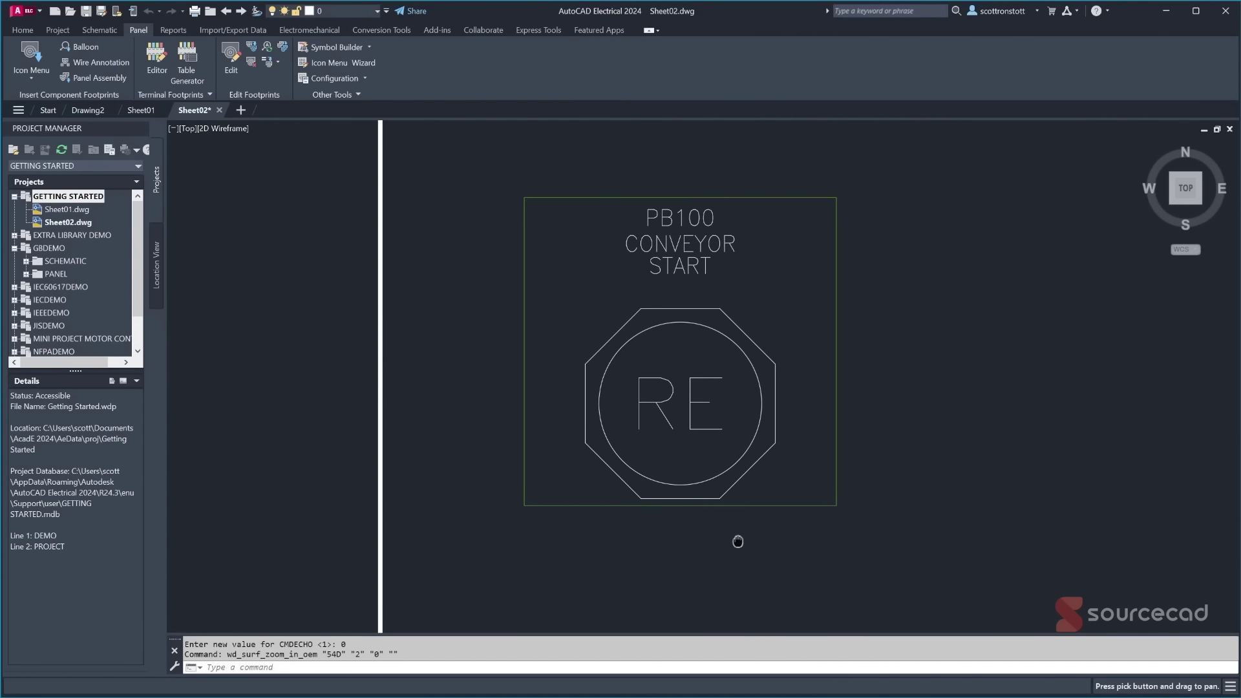
{"action": "key", "text": "Escape"}
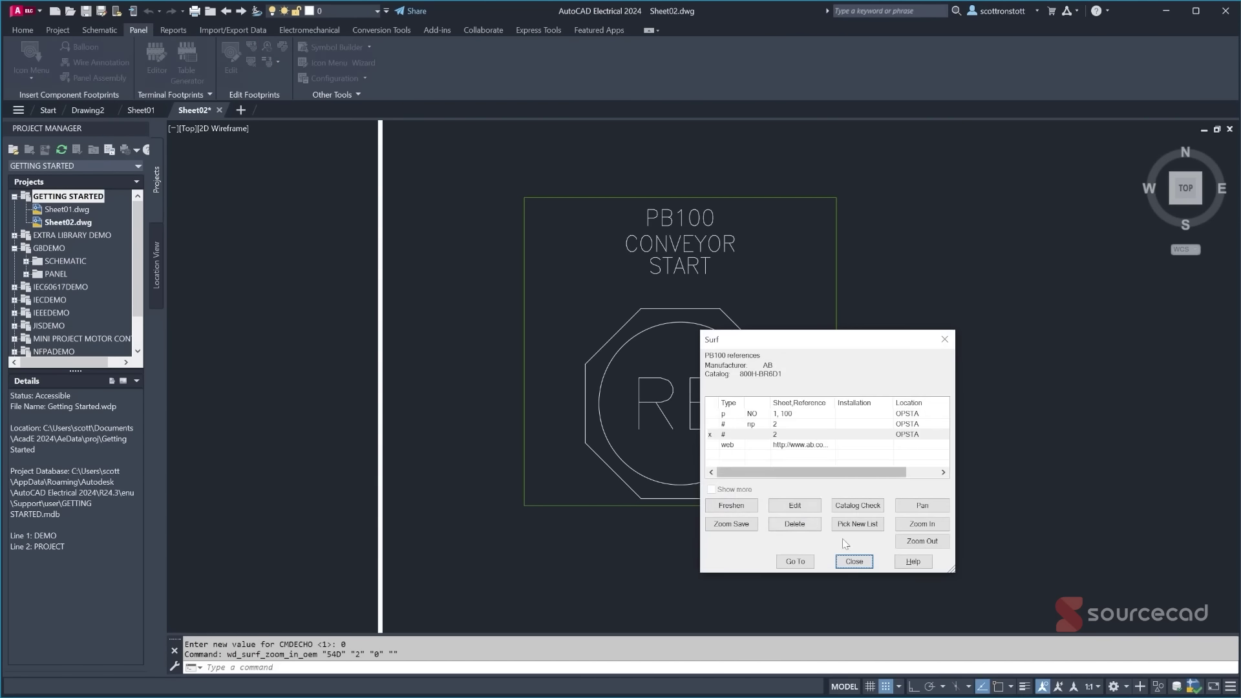
{"action": "left_click", "coordinate": [800, 564]}
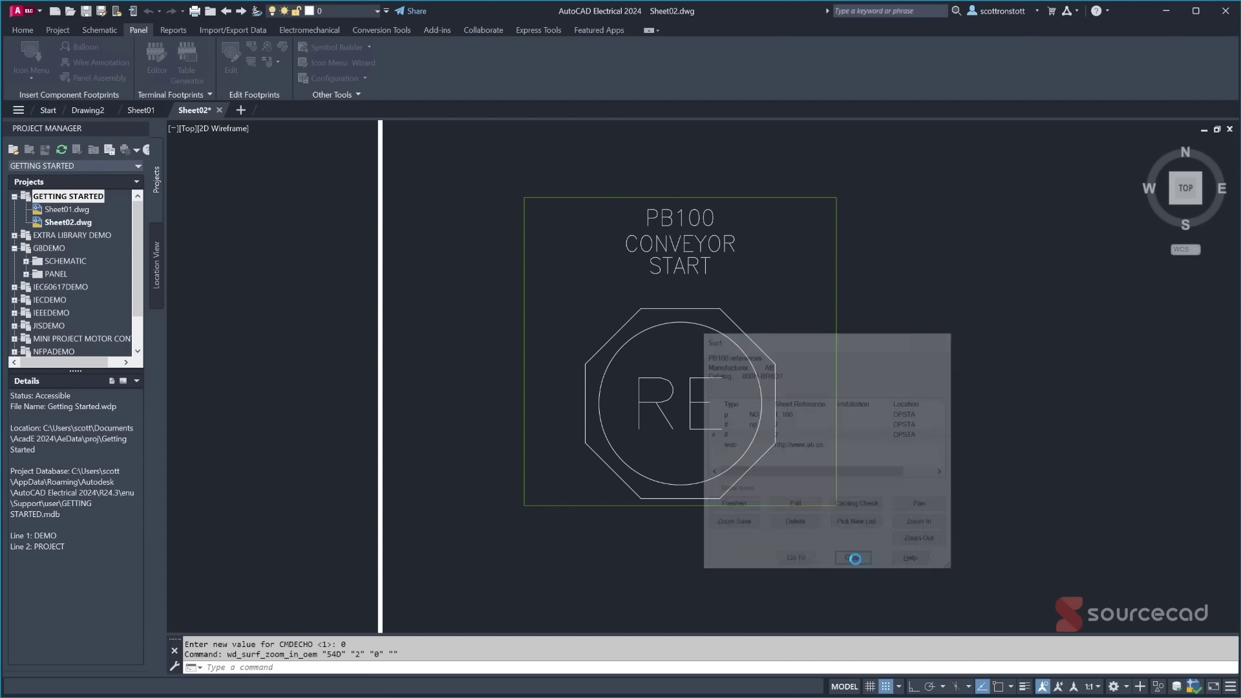
{"action": "mouse_move", "coordinate": [738, 551]}
{"action": "middle_mouse_down"}
{"action": "mouse_move", "coordinate": [710, 540]}
{"action": "mouse_move", "coordinate": [531, 371]}
{"action": "middle_mouse_up"}
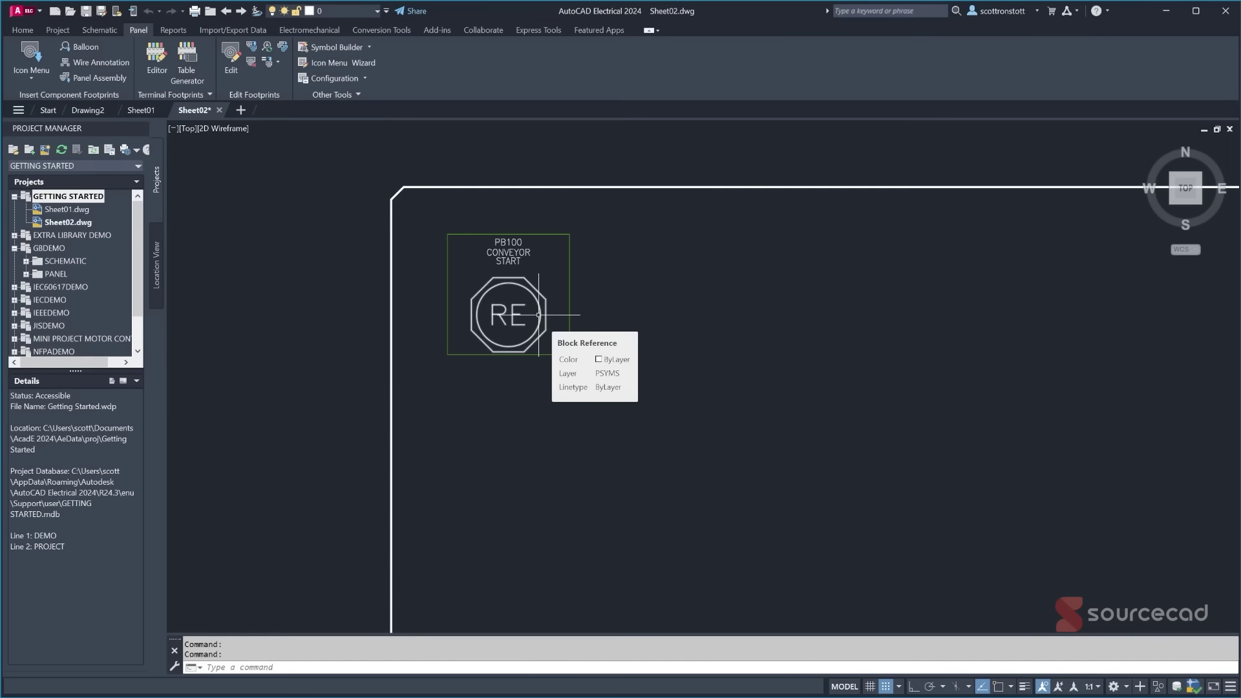
- Surf from the PB100 footprint back to the schematic push button at reference 1, 100, and close the Surfer
{"action": "right_click", "coordinate": [539, 315]}
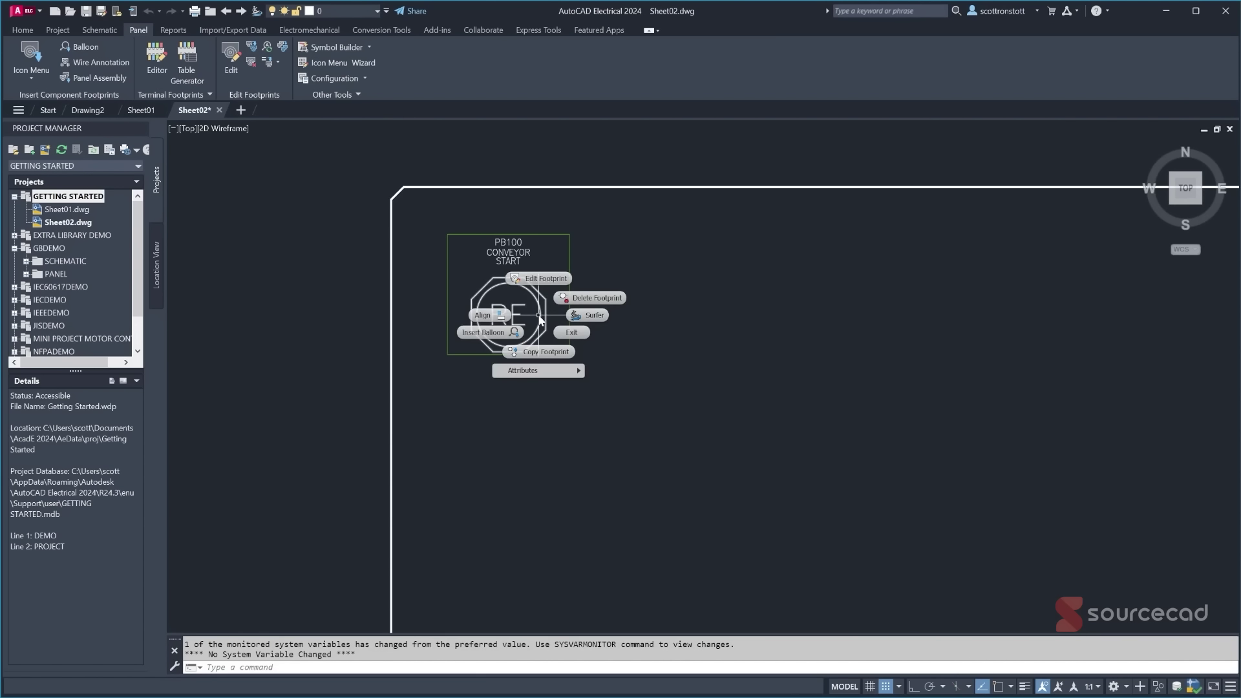
{"action": "left_click", "coordinate": [592, 317]}
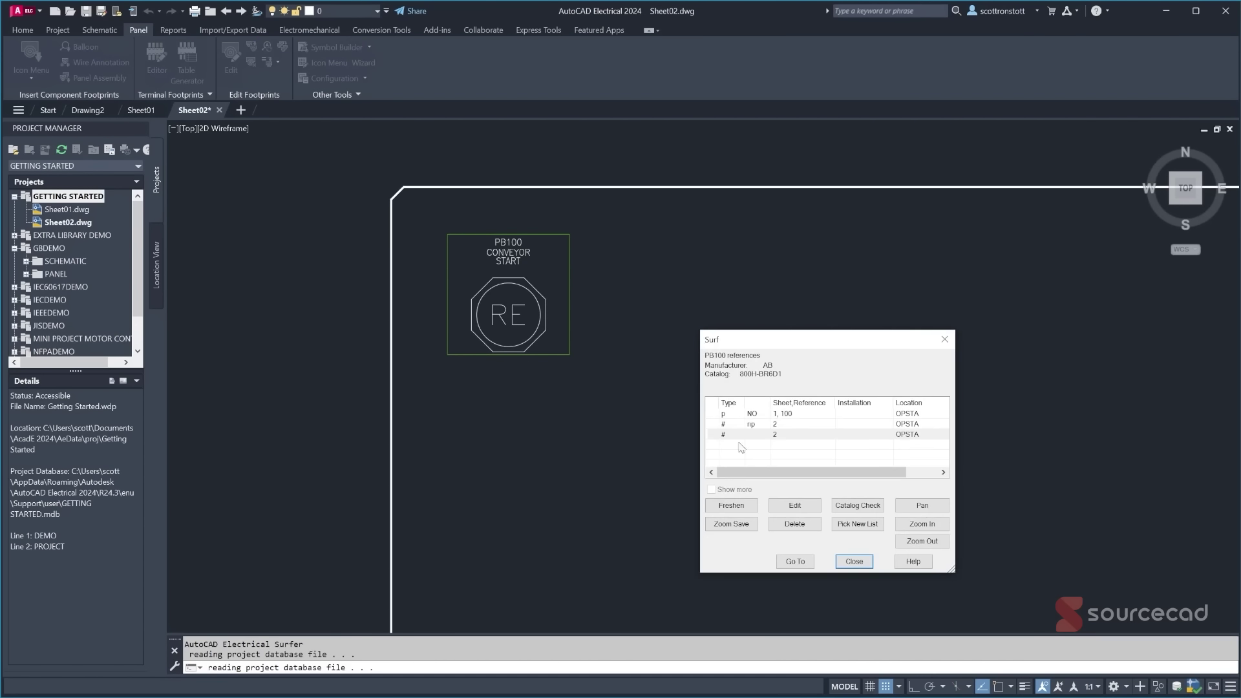
{"action": "left_click", "coordinate": [778, 418]}
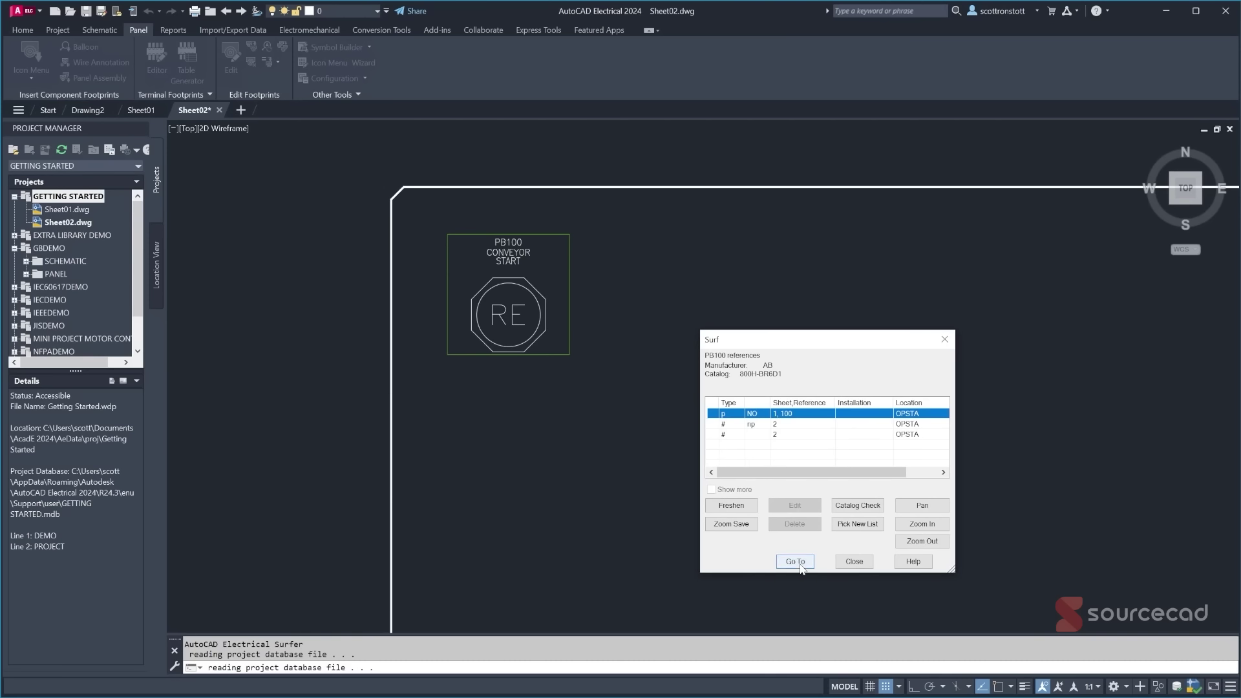
{"action": "left_click", "coordinate": [802, 564]}
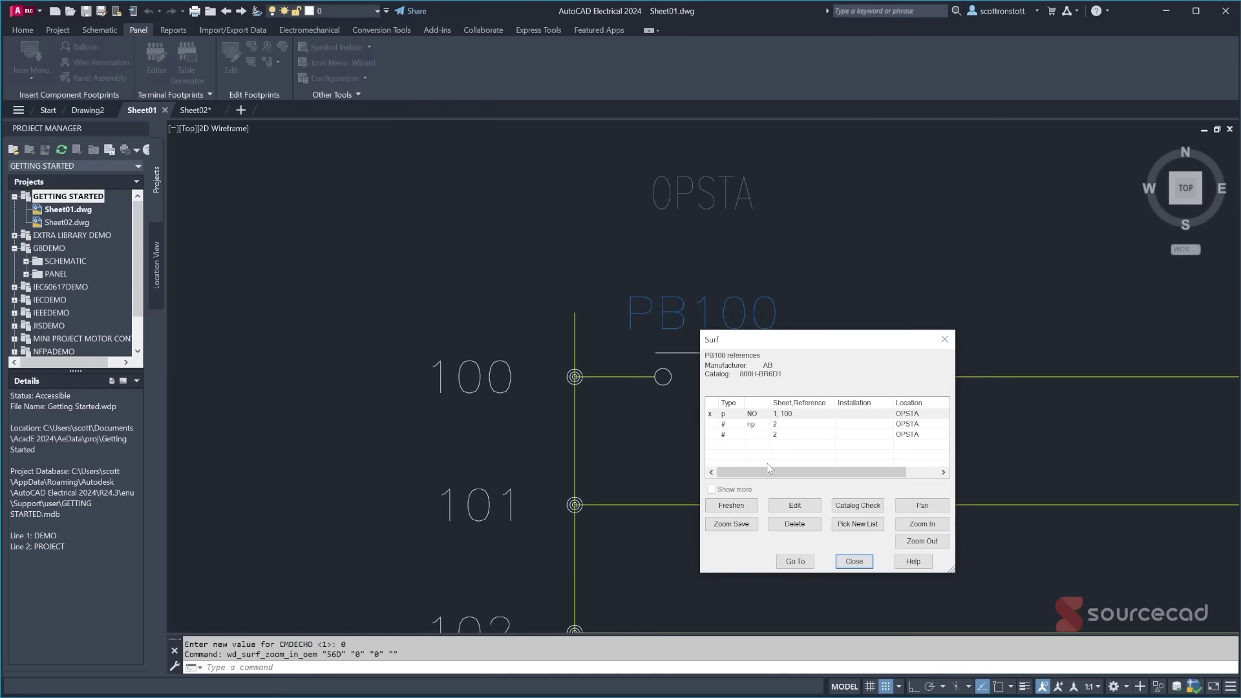
{"action": "left_click", "coordinate": [843, 561]}
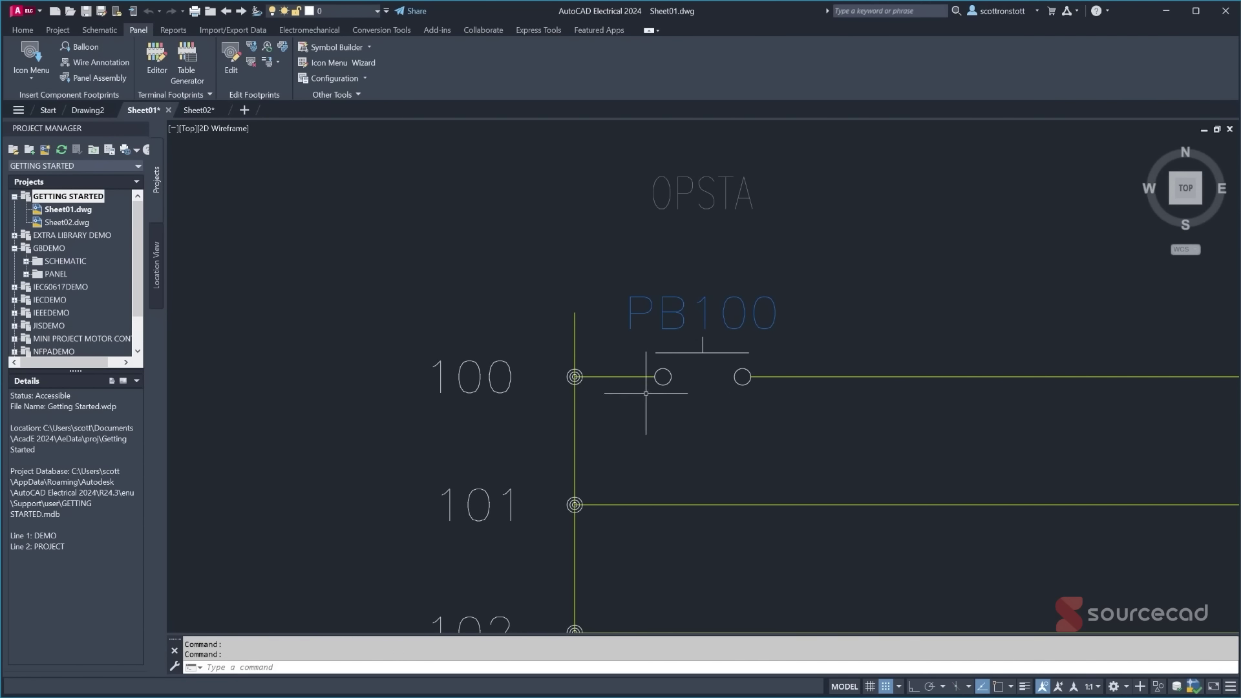
{"action": "scroll", "coordinate": [675, 425], "scroll_direction": "down", "scroll_amount": 4}
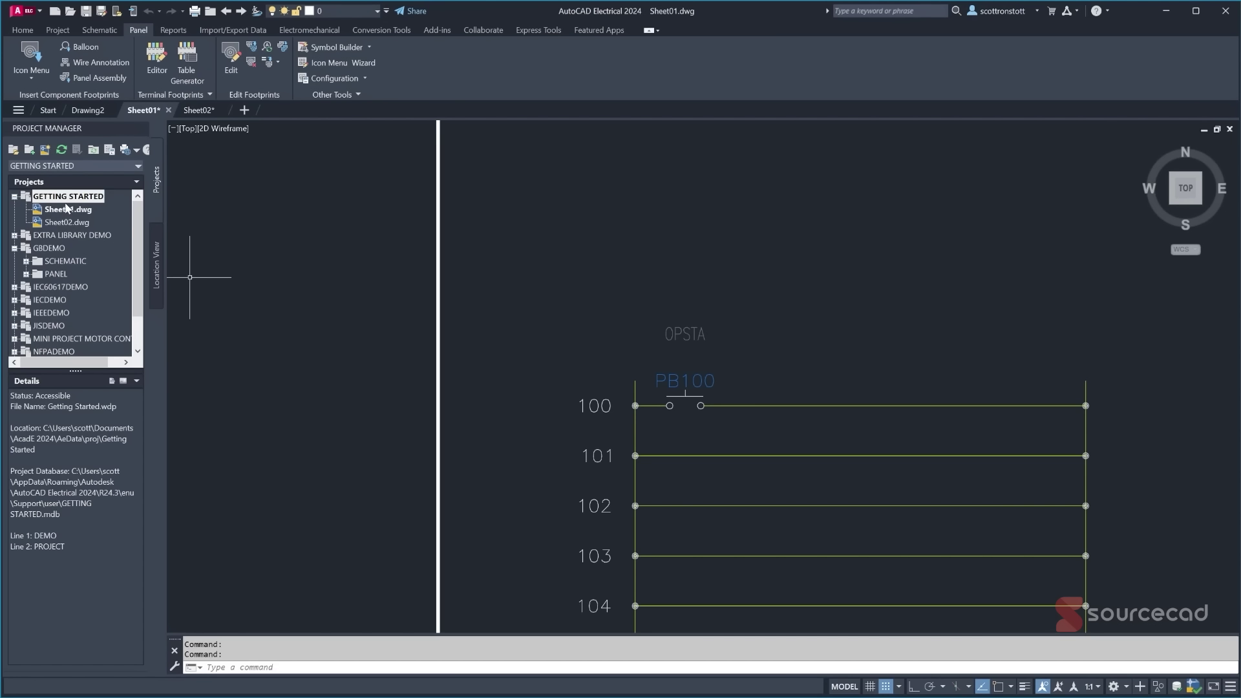
{"action": "left_click", "coordinate": [99, 30]}
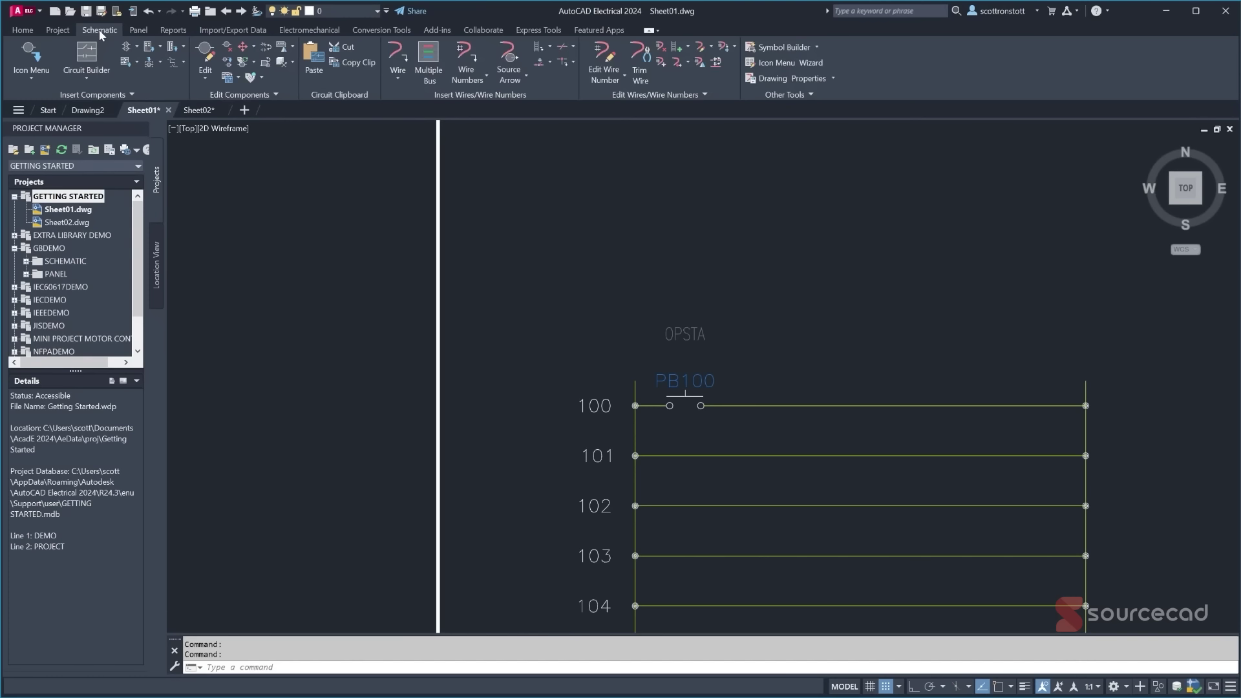
{"action": "left_click", "coordinate": [138, 30]}
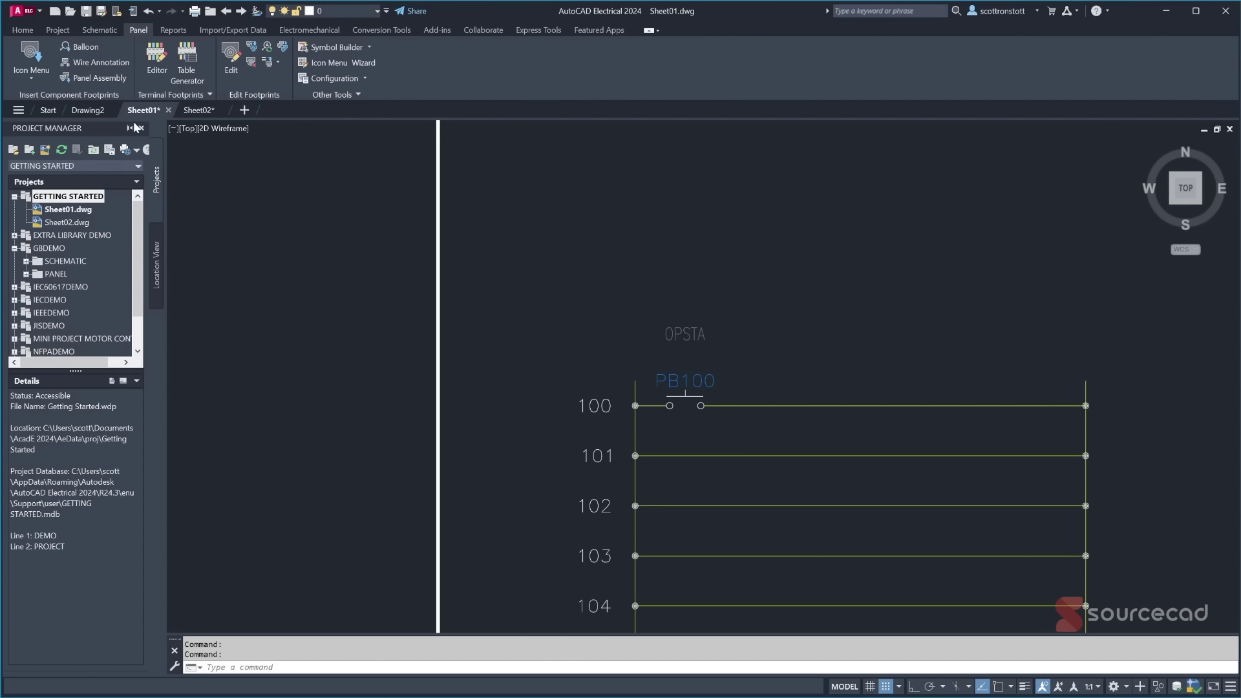
{"action": "left_click", "coordinate": [98, 29]}
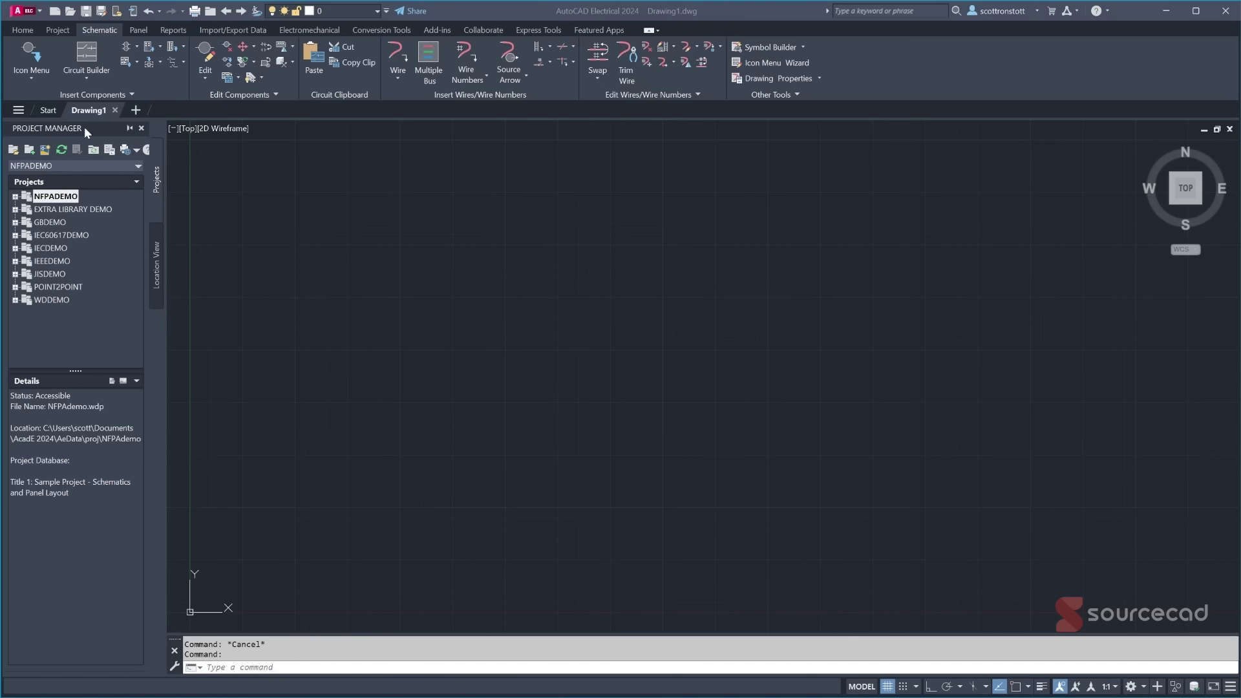
- Close the empty Drawing1
{"action": "left_click", "coordinate": [115, 111]}
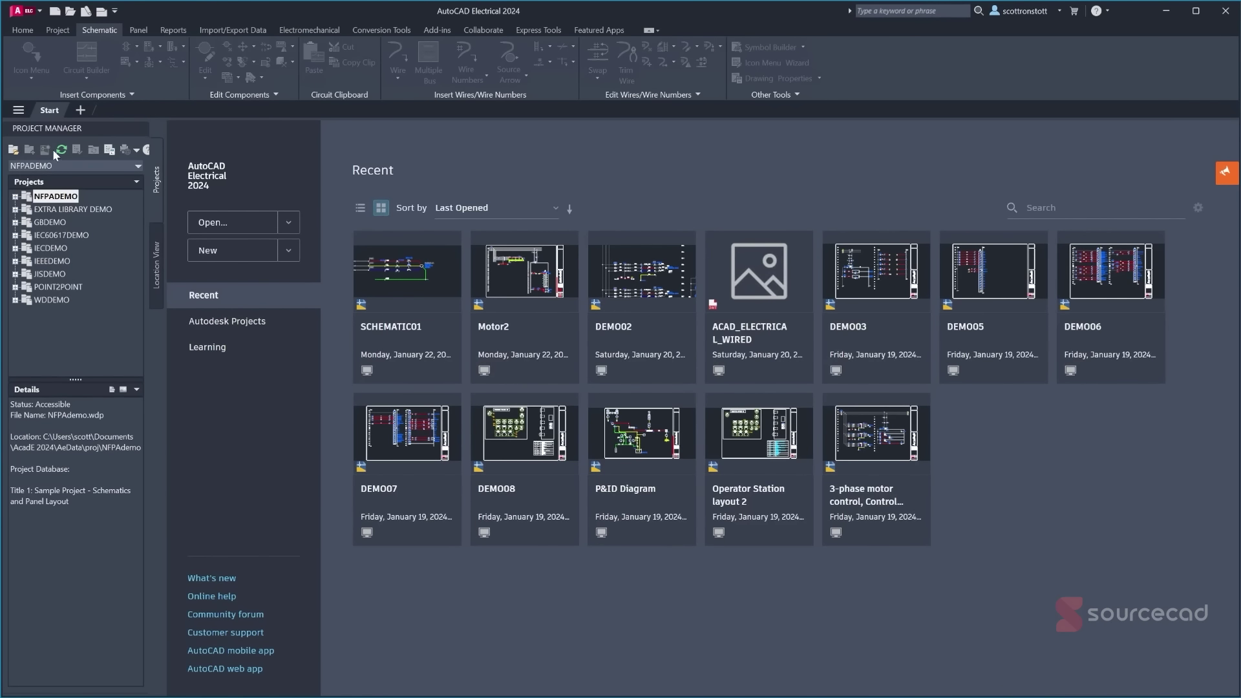
- Start a new blank drawing, and close and reopen the Project Manager
{"action": "left_click", "coordinate": [216, 253]}
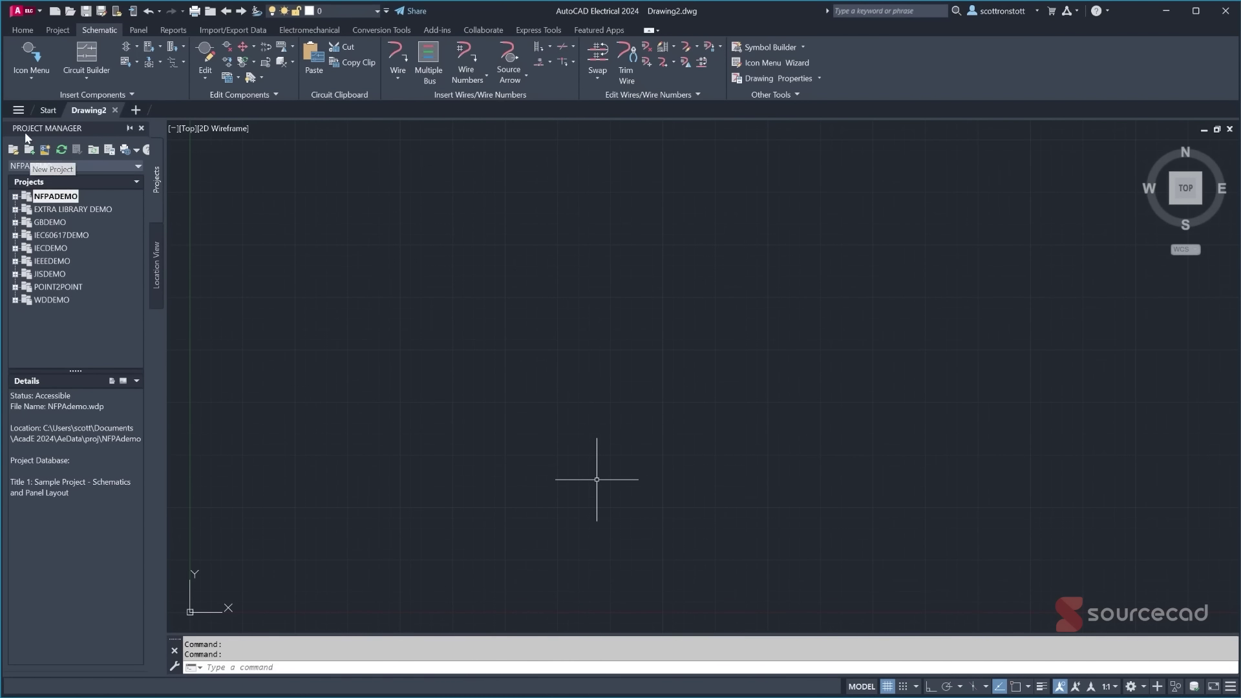
{"action": "left_click", "coordinate": [142, 129]}
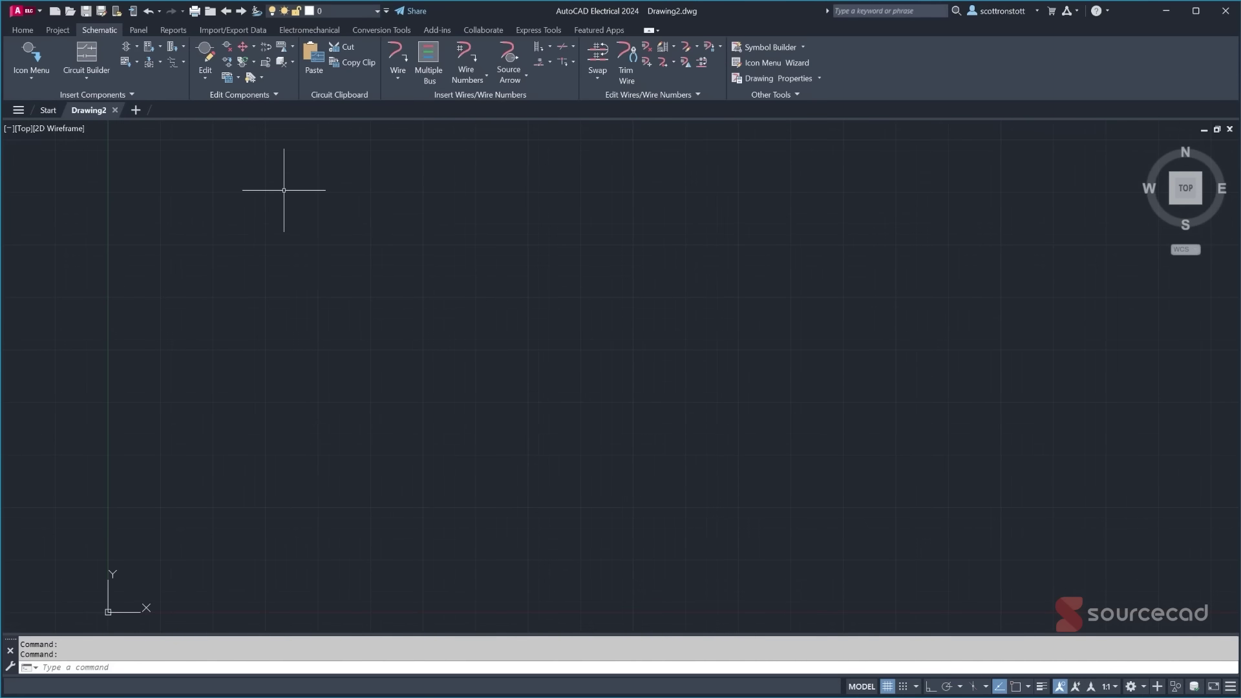
{"action": "left_click", "coordinate": [55, 31]}
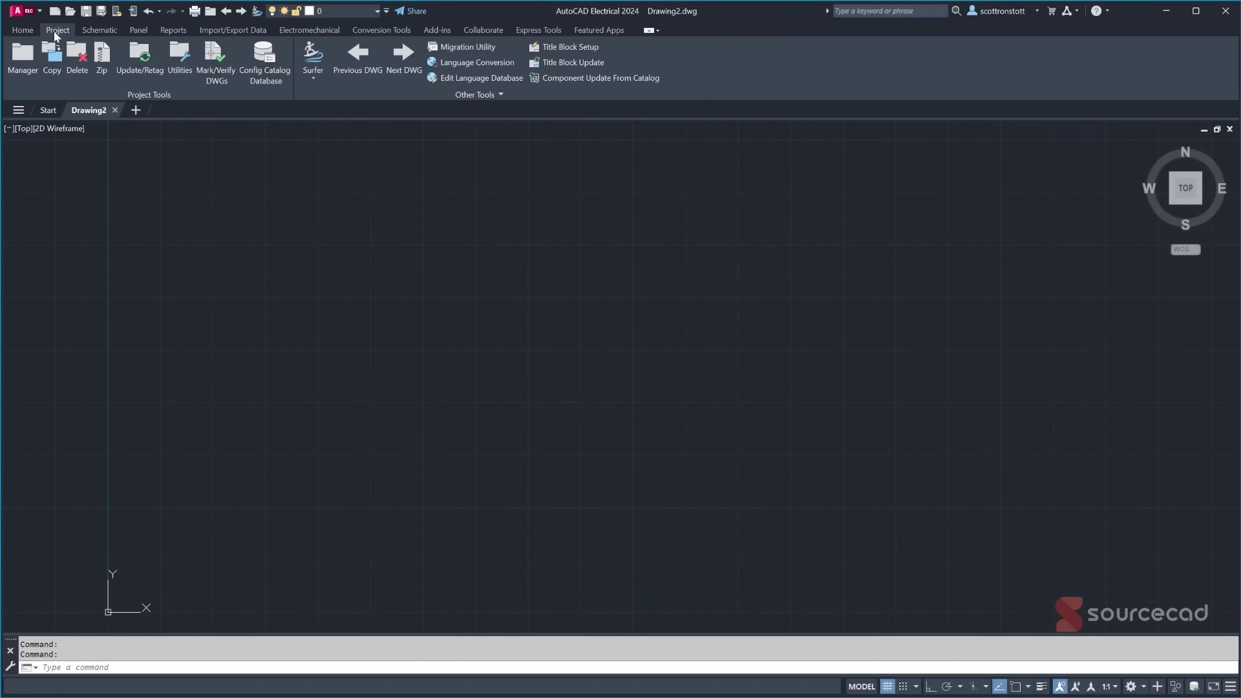
{"action": "left_click", "coordinate": [20, 62]}
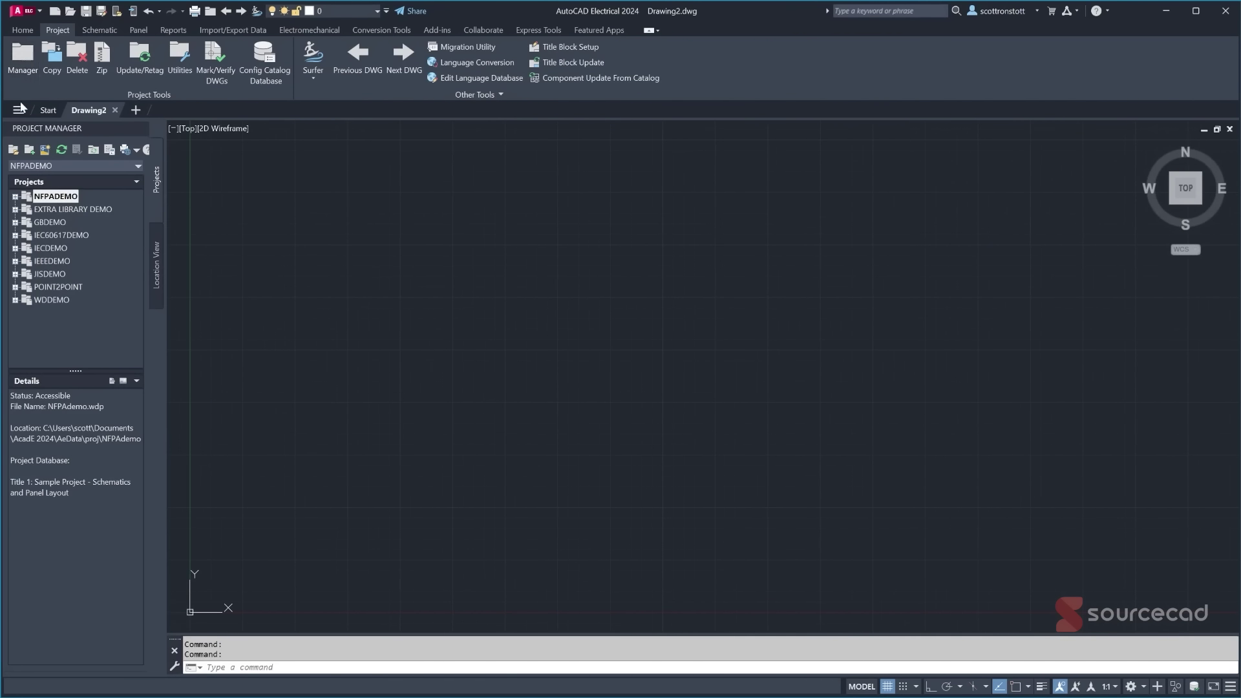
- Start a new project named Mini Project Motor Control
{"action": "left_click", "coordinate": [29, 151]}
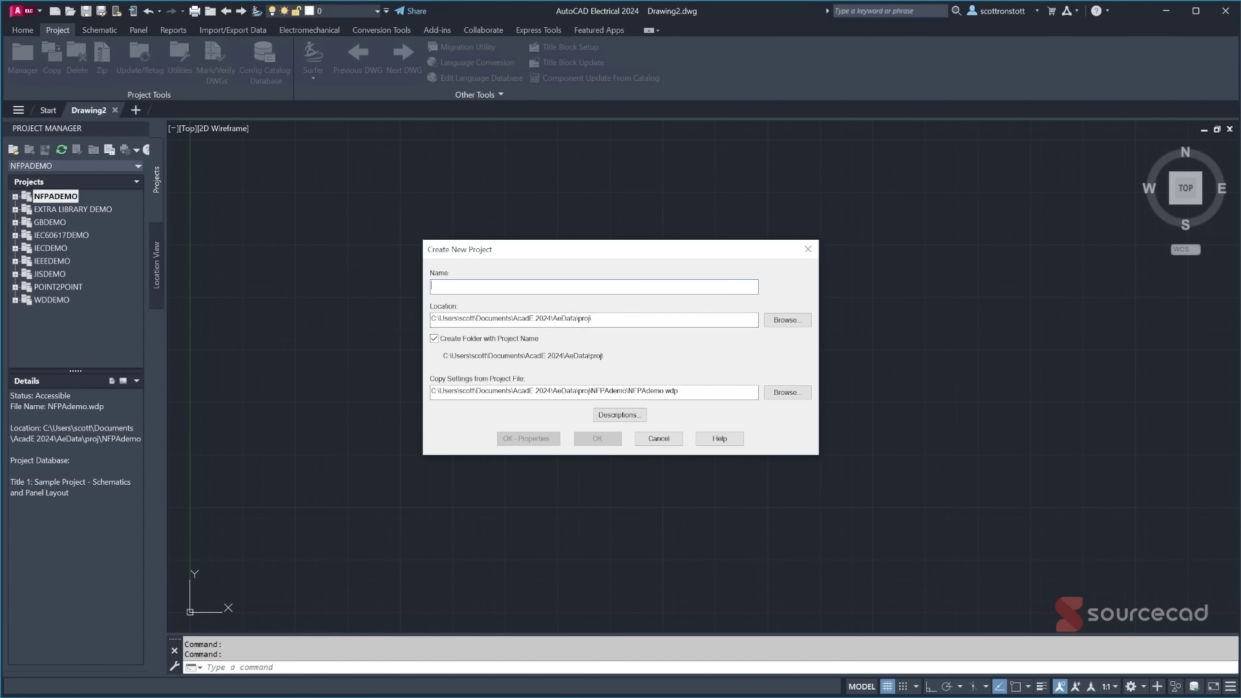
{"action": "type", "text": "Min"}
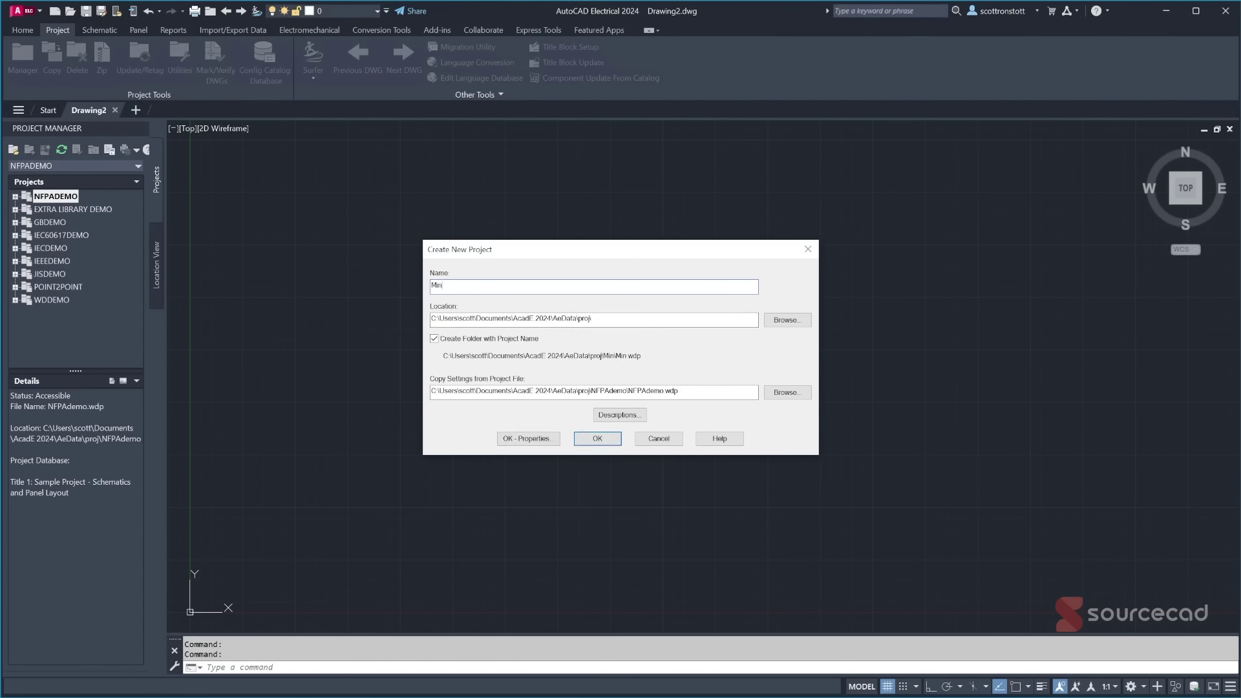
{"action": "type", "text": "i Project Motor Control"}
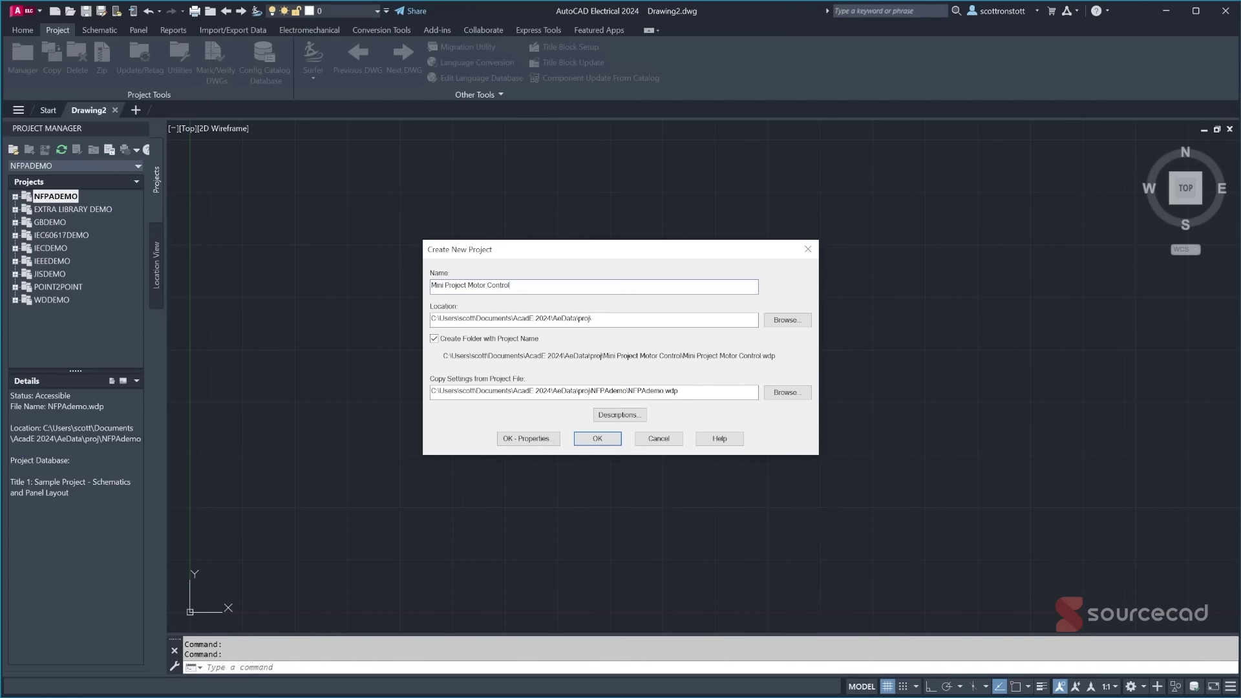
- Set Line 1 of the project description to MOTOR CONTROL, create the project, and cancel its properties dialog
{"action": "left_click", "coordinate": [619, 417]}
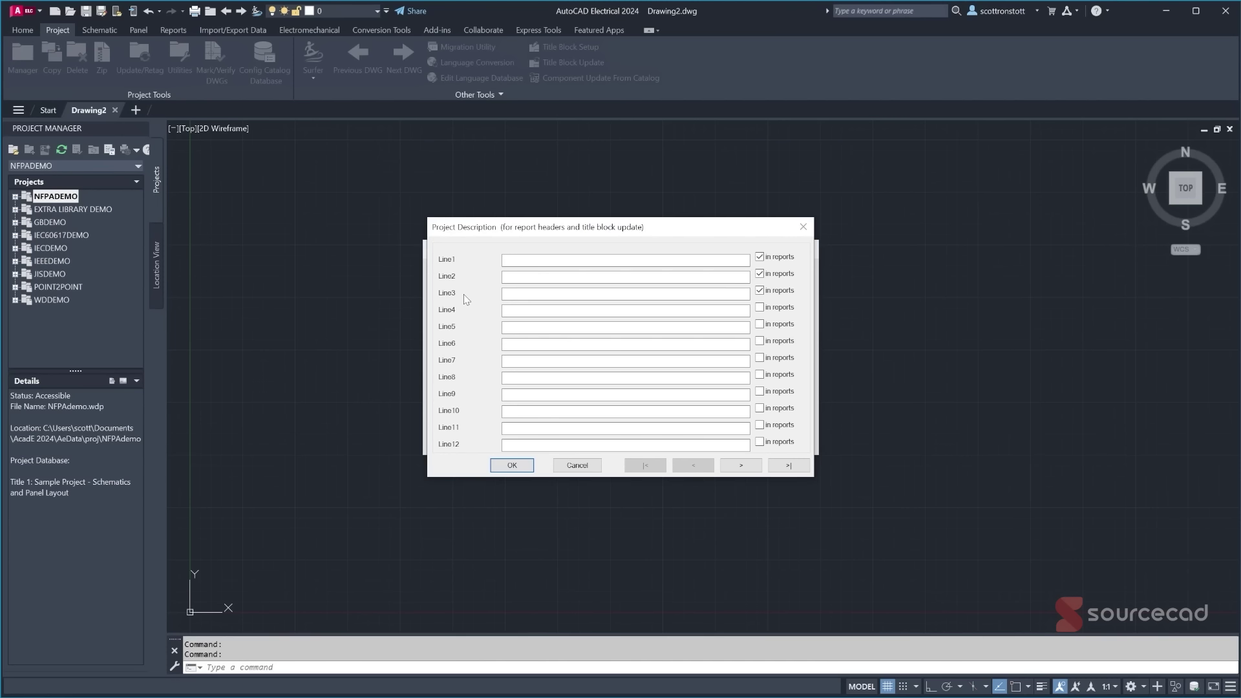
{"action": "type", "text": "MOTOR CONTROL"}
{"action": "key", "text": "Tab"}
{"action": "left_click", "coordinate": [512, 465]}
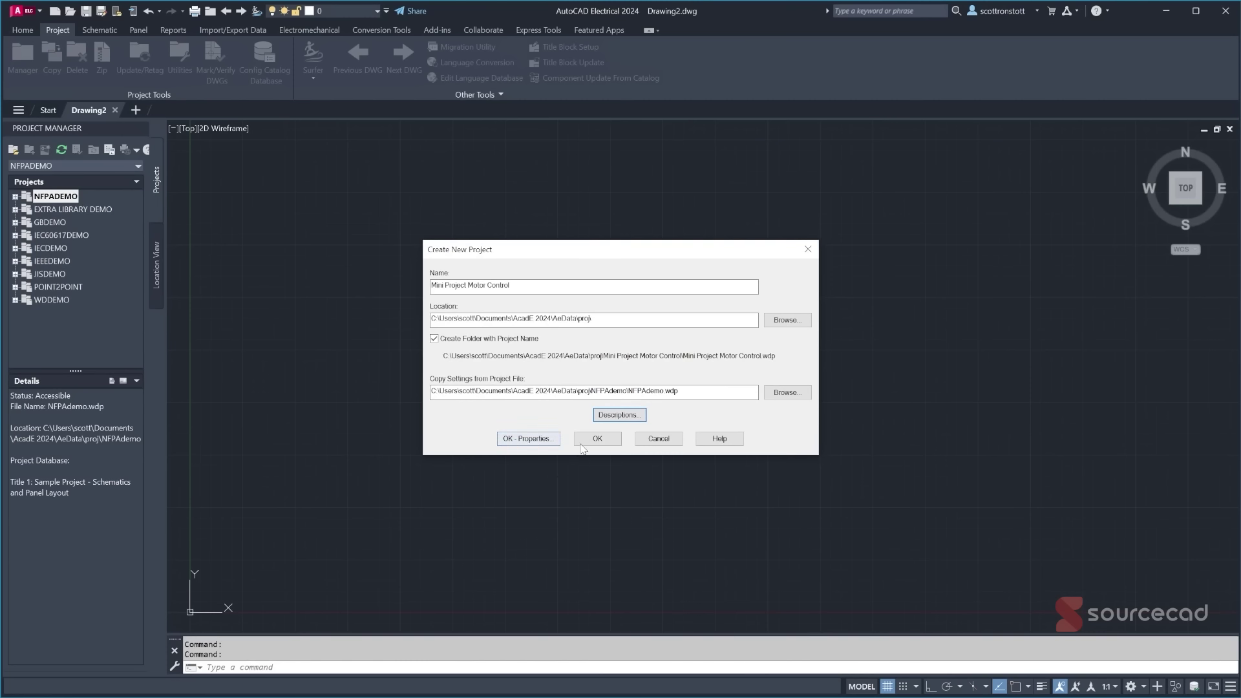
{"action": "left_click", "coordinate": [526, 439]}
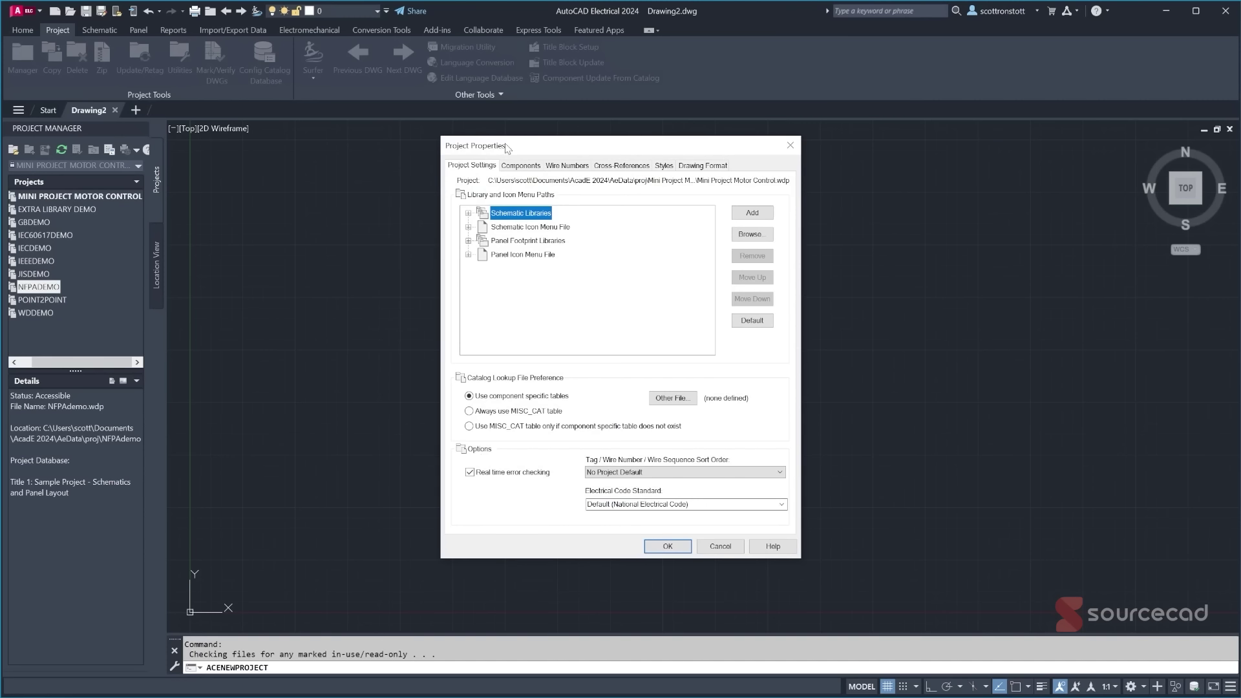
{"action": "left_click", "coordinate": [720, 548]}
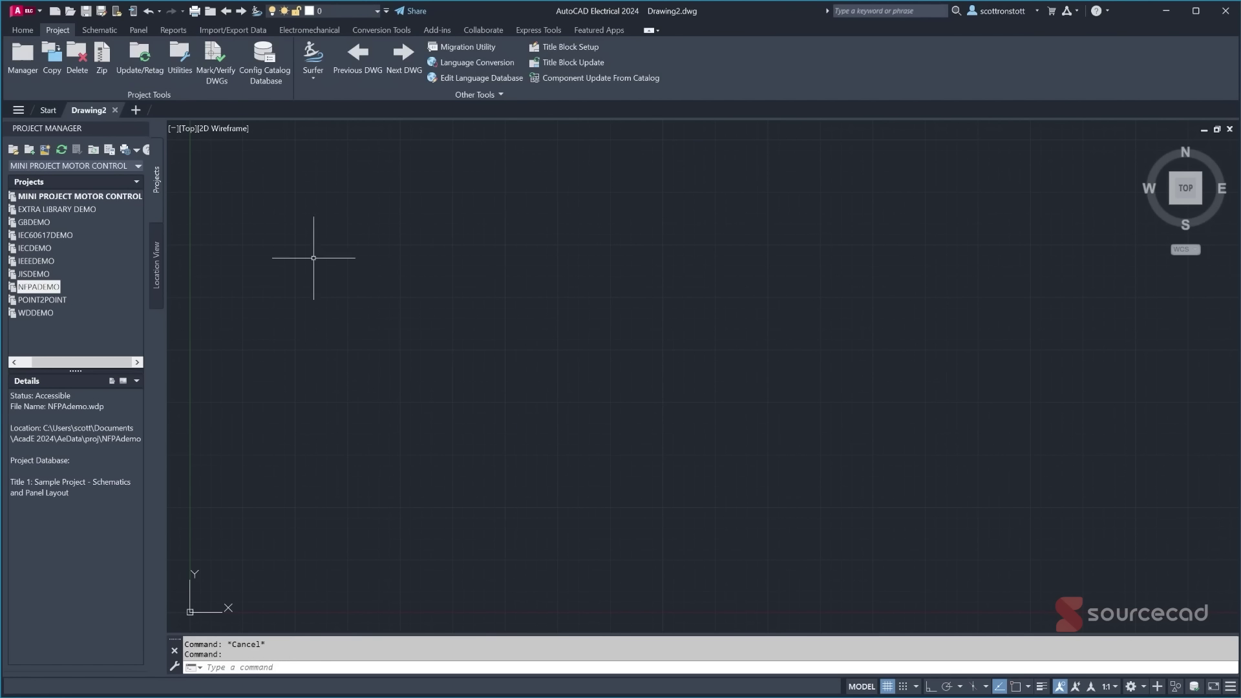
- Examine the new project's properties, including the schematic library paths and the component tag settings, and close the dialog
{"action": "right_click", "coordinate": [84, 199]}
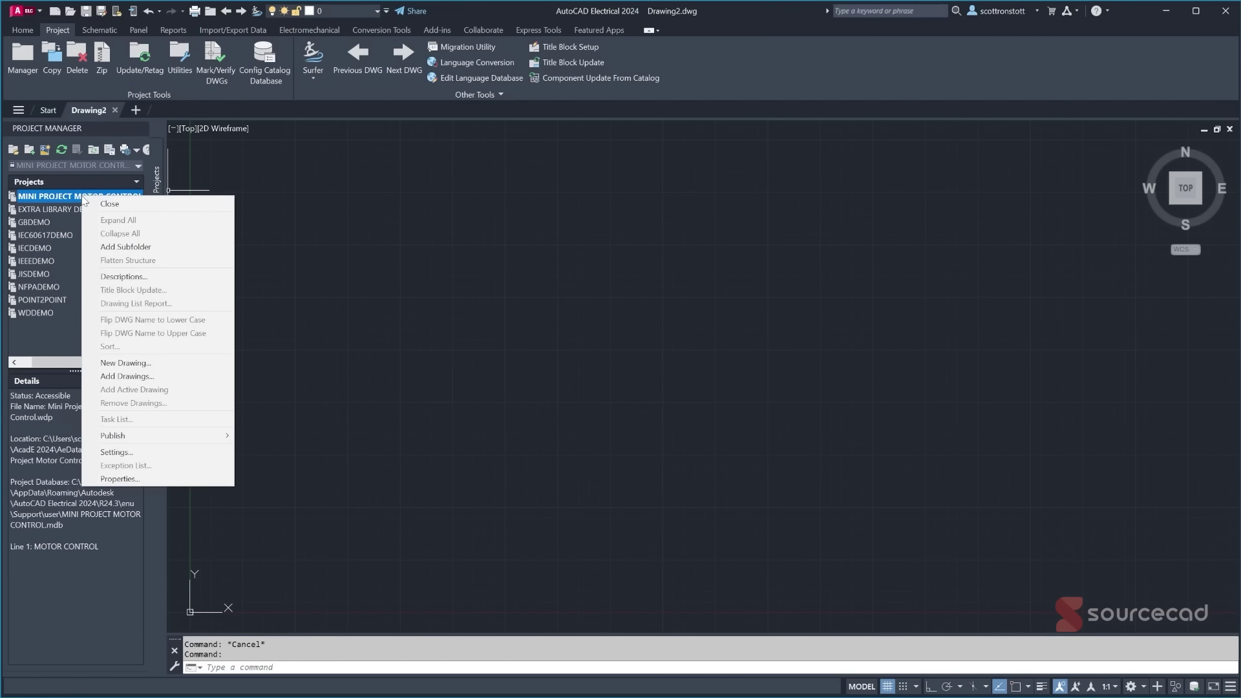
{"action": "left_click", "coordinate": [117, 479]}
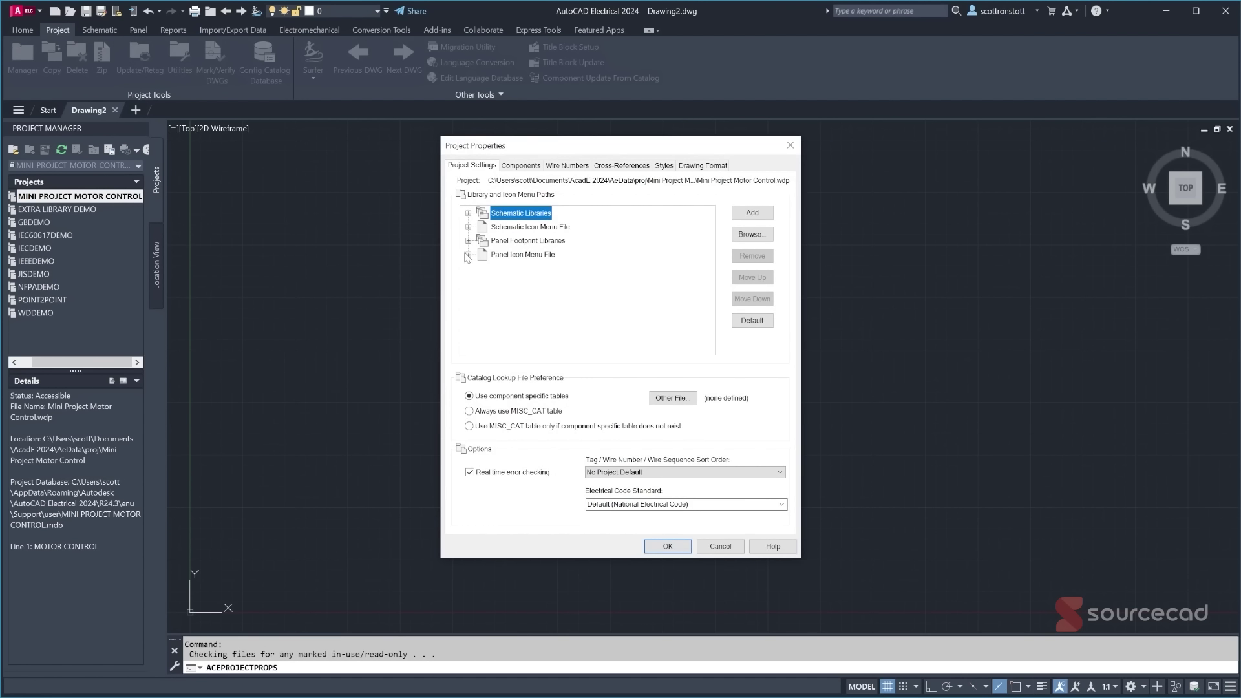
{"action": "left_click", "coordinate": [469, 214]}
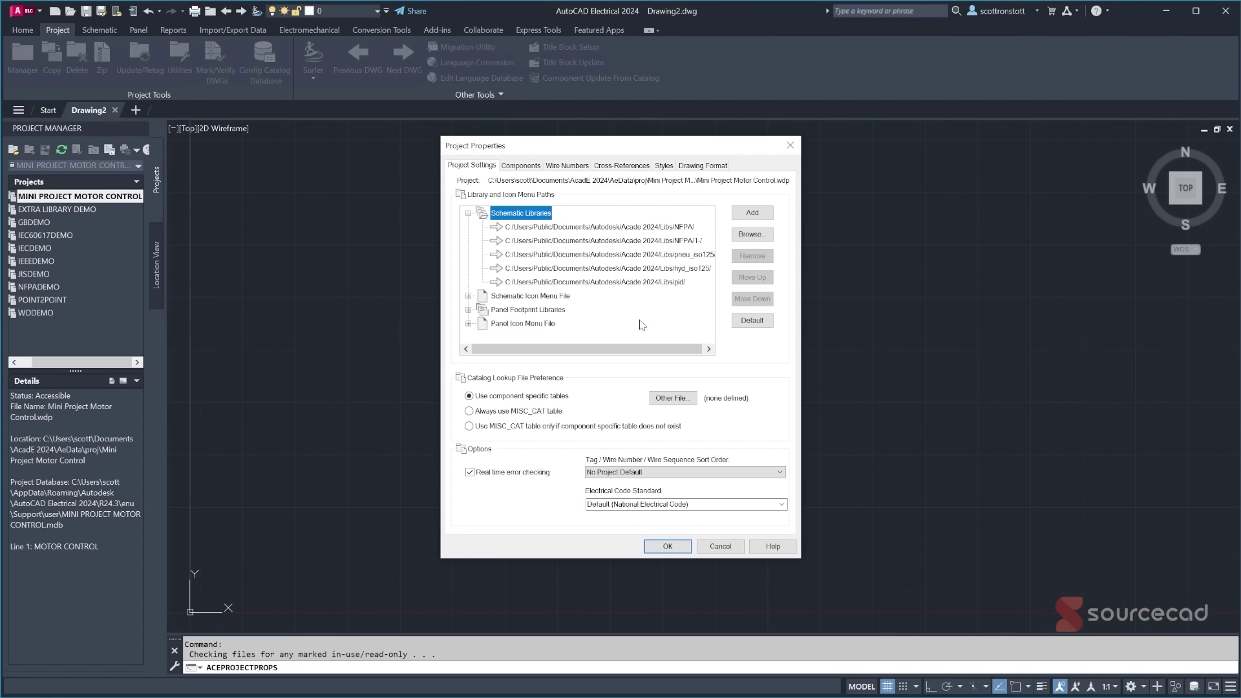
{"action": "left_click", "coordinate": [522, 167]}
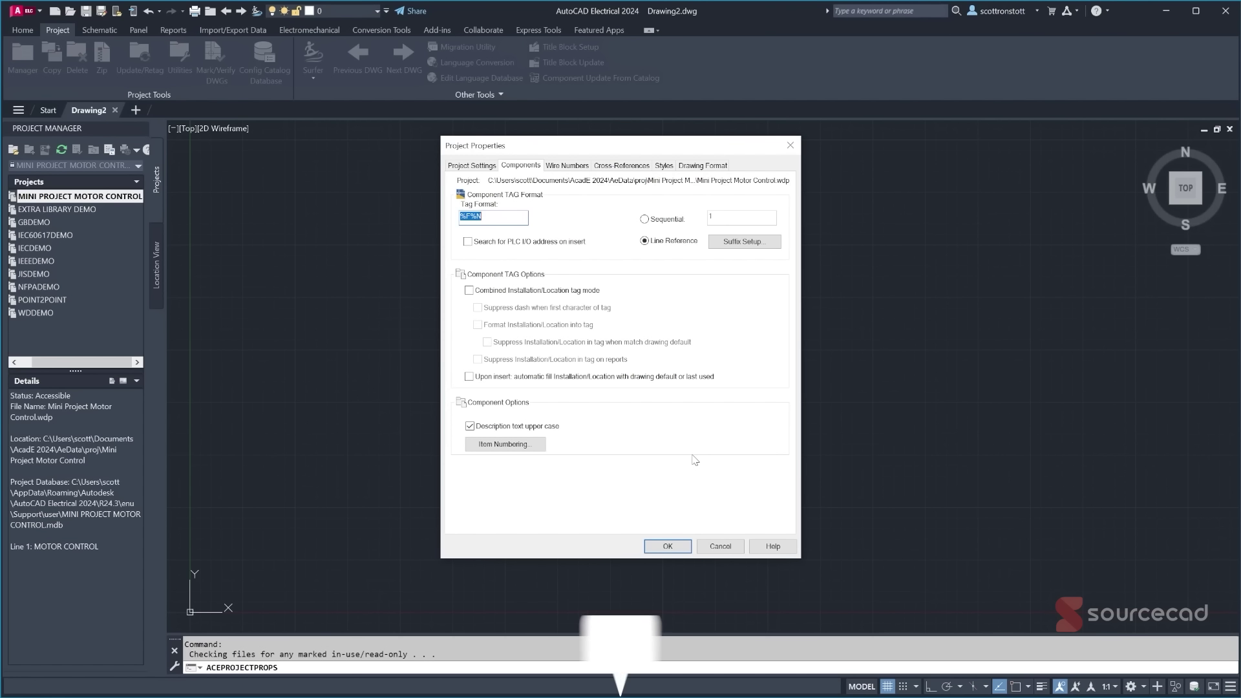
{"action": "left_click", "coordinate": [668, 546]}
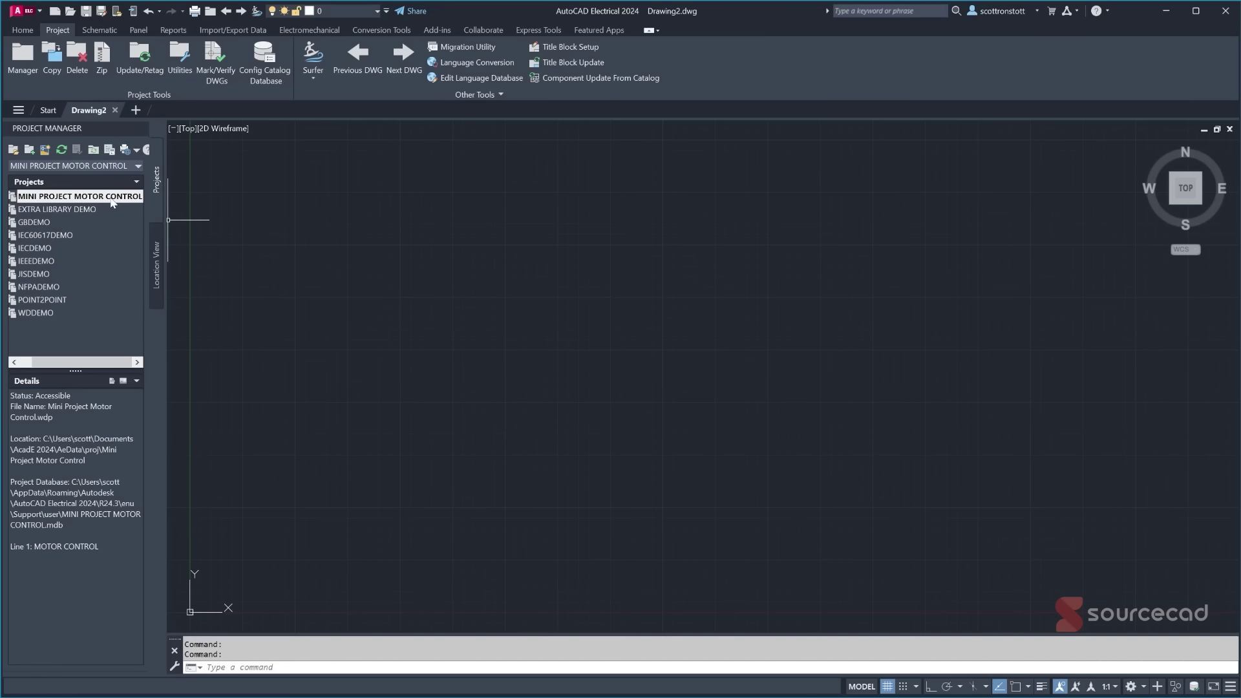
- Start a new drawing named SCHEMATIC01 in the Mini Project Motor Control project
{"action": "left_click", "coordinate": [44, 150]}
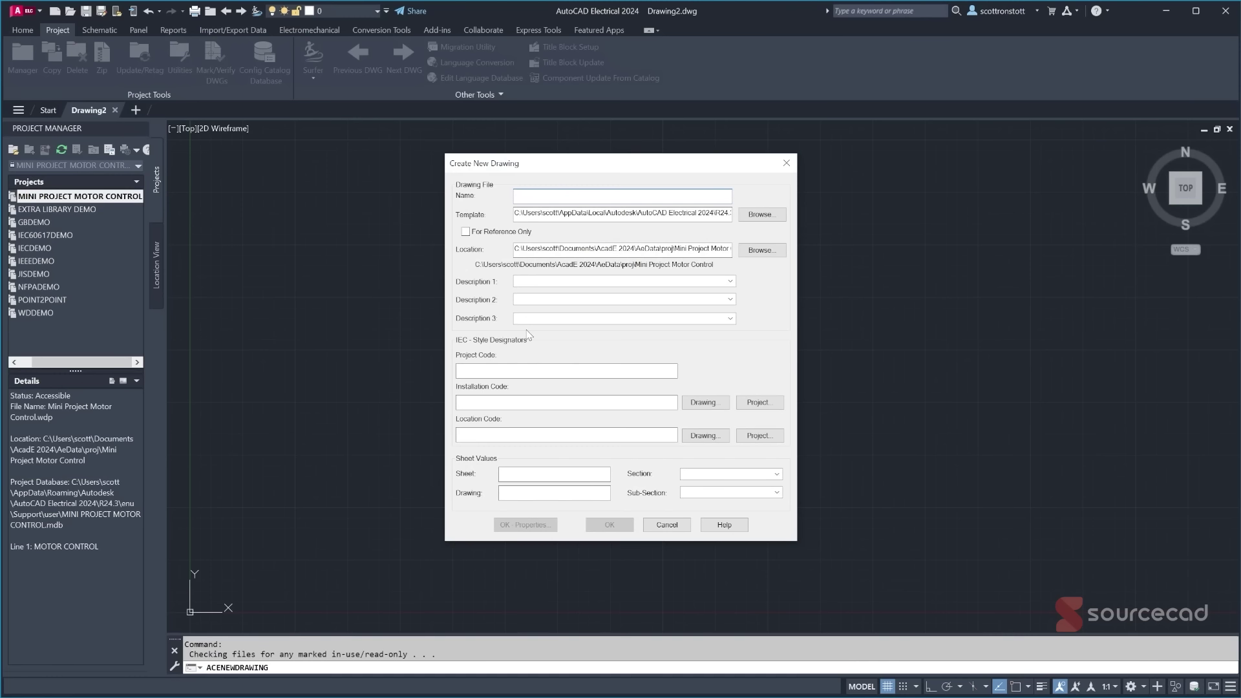
{"action": "type", "text": "SCHEMA"}
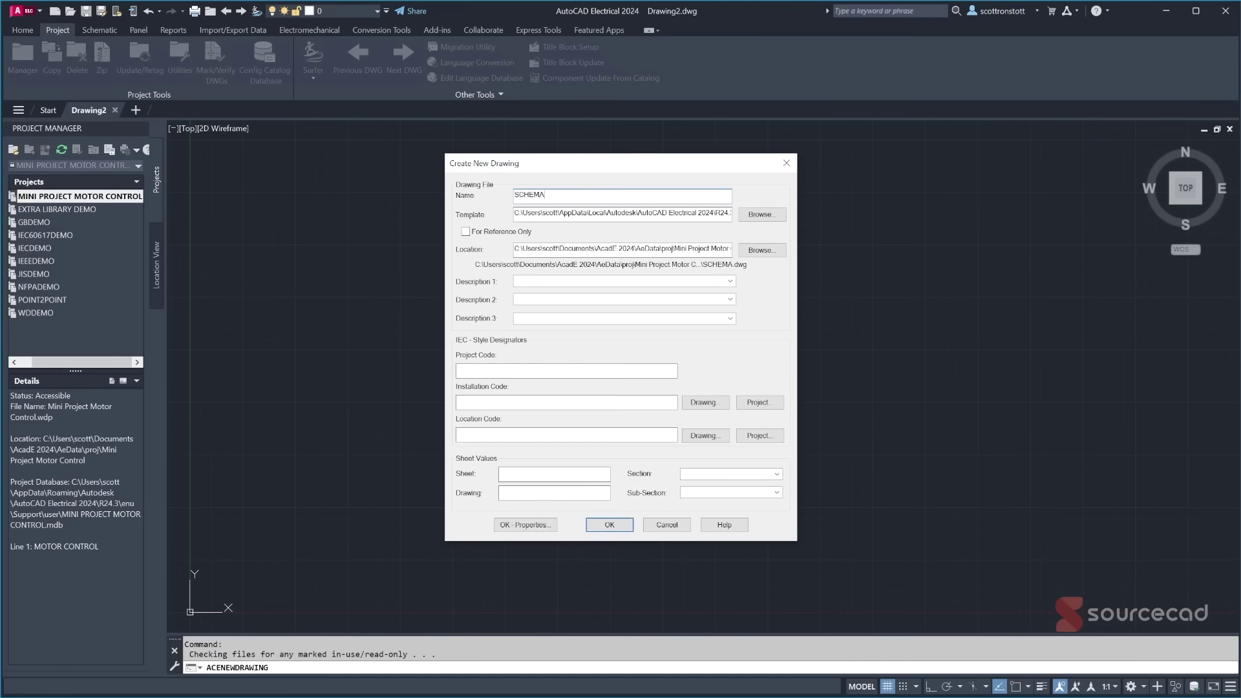
{"action": "type", "text": "TIC01"}
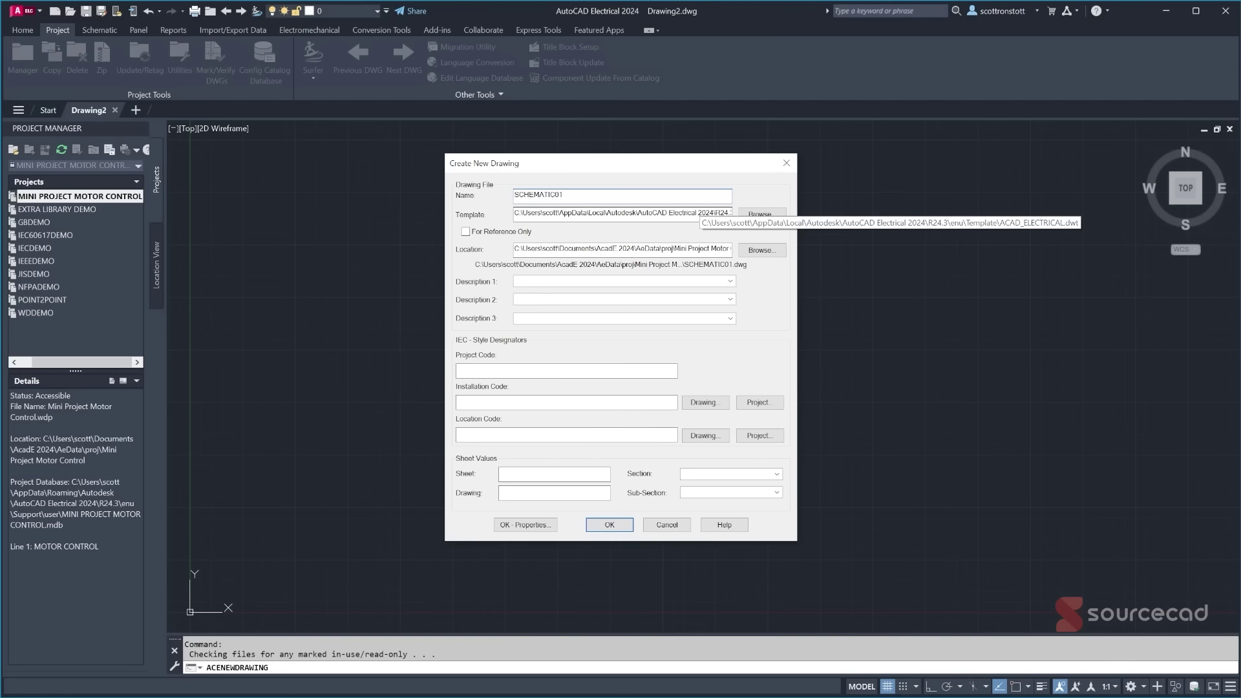
- Browse the available drawing templates and choose ACAD_ELECTRICAL.dwt for the new drawing
{"action": "left_click", "coordinate": [752, 217]}
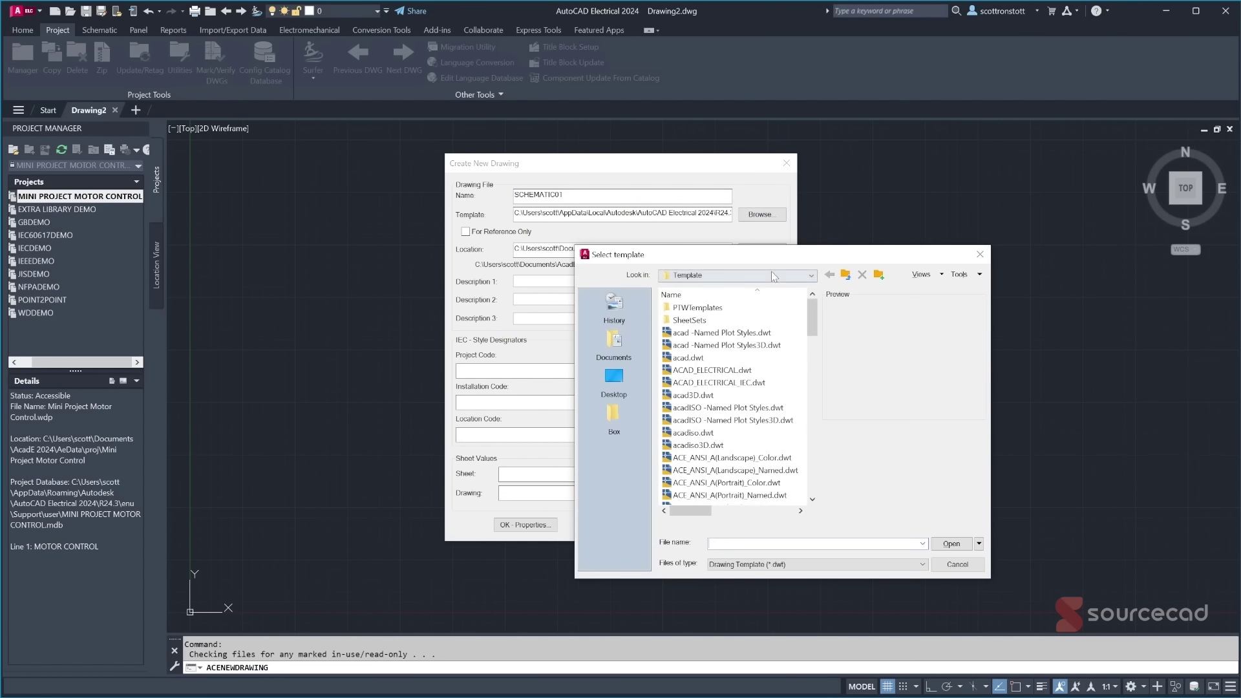
{"action": "left_click", "coordinate": [810, 276]}
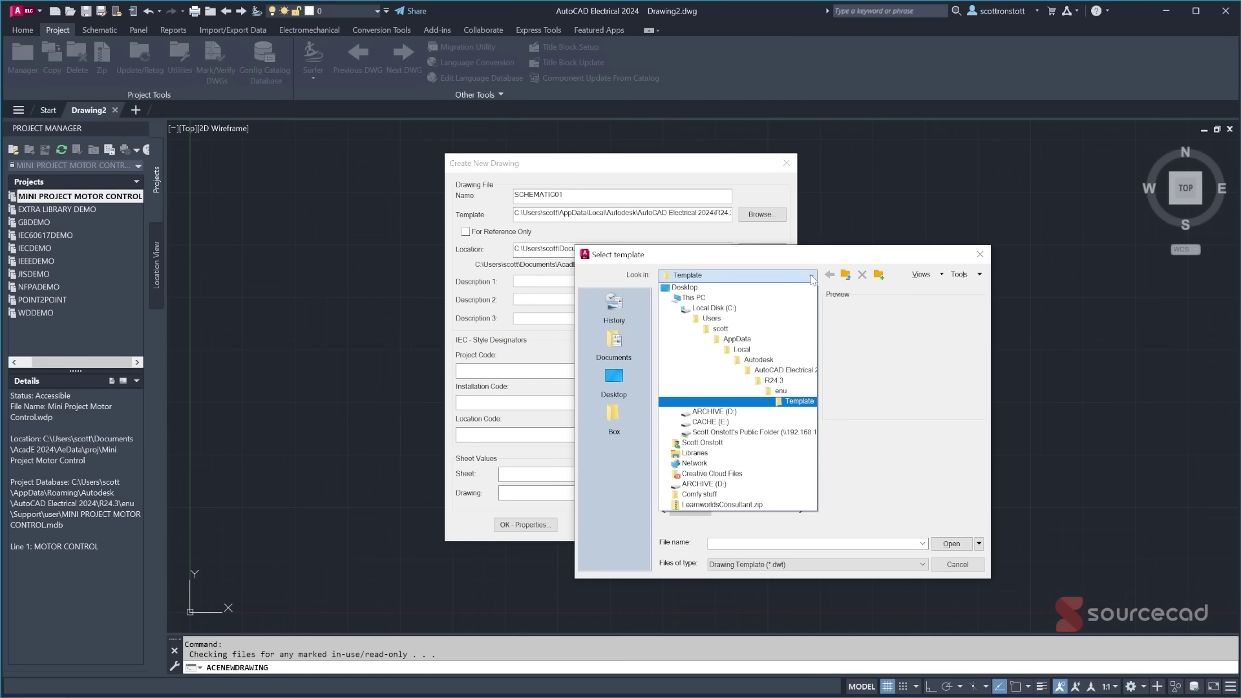
{"action": "left_click", "coordinate": [812, 278]}
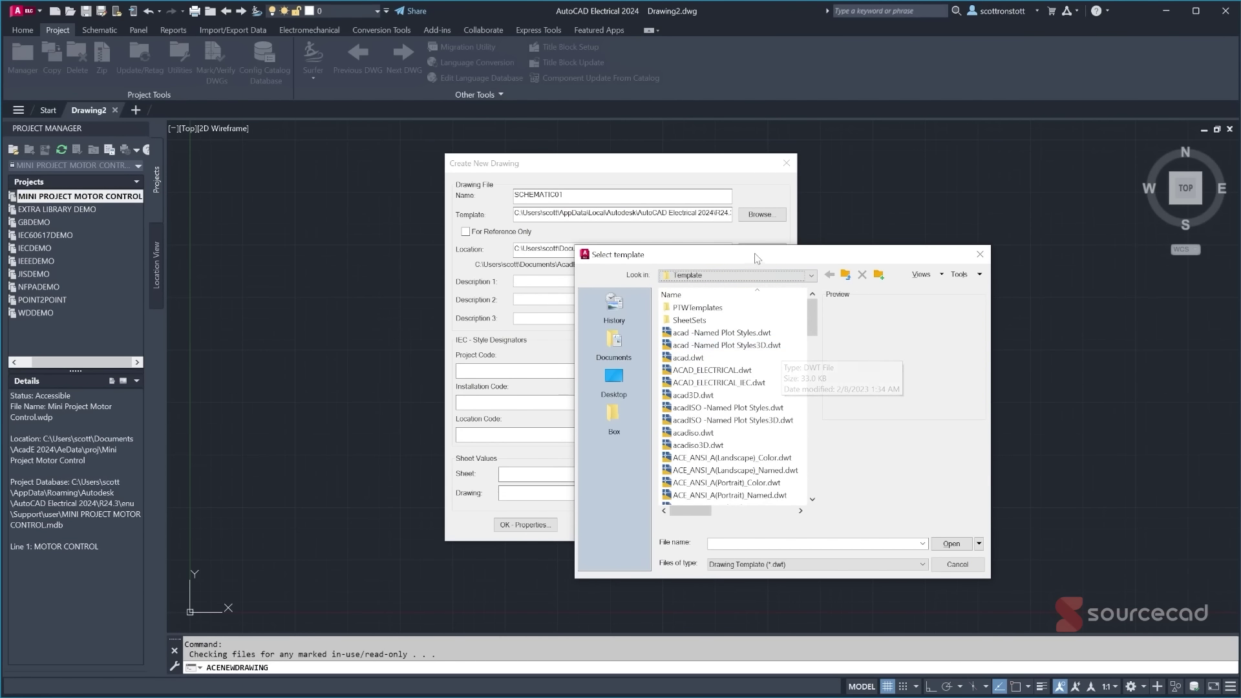
{"action": "left_click_drag", "start_coordinate": [748, 257], "coordinate": [683, 211]}
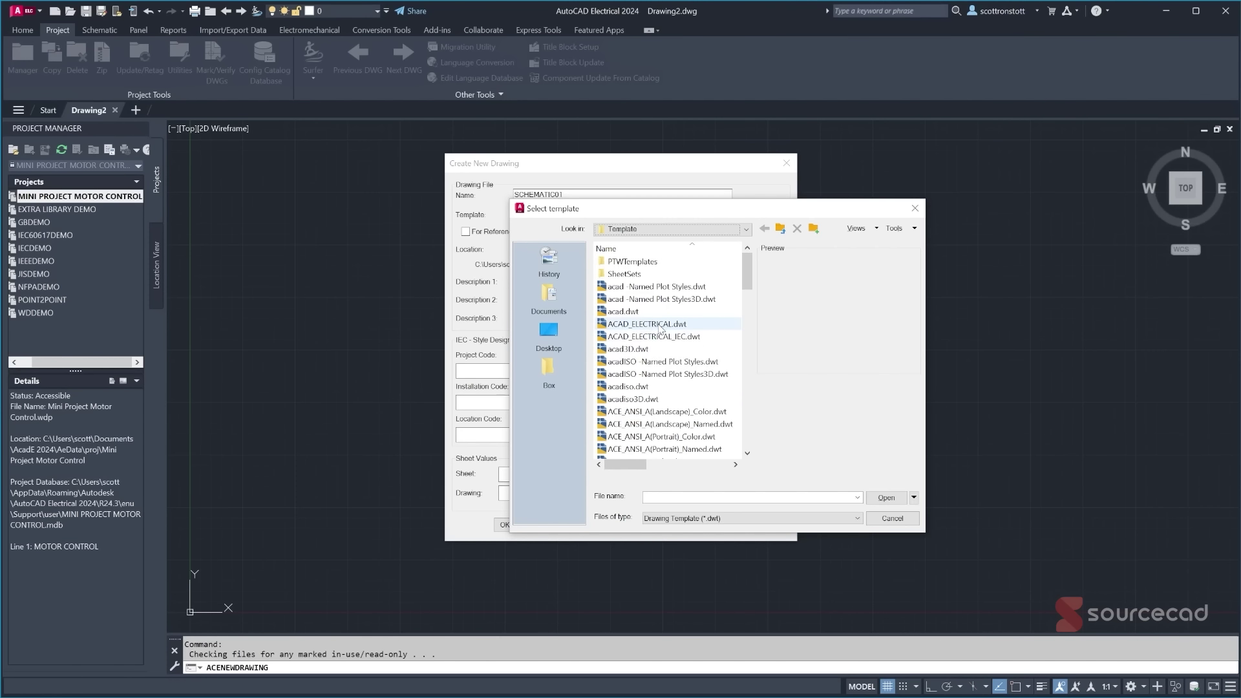
{"action": "left_click", "coordinate": [660, 325]}
{"action": "left_click", "coordinate": [662, 338]}
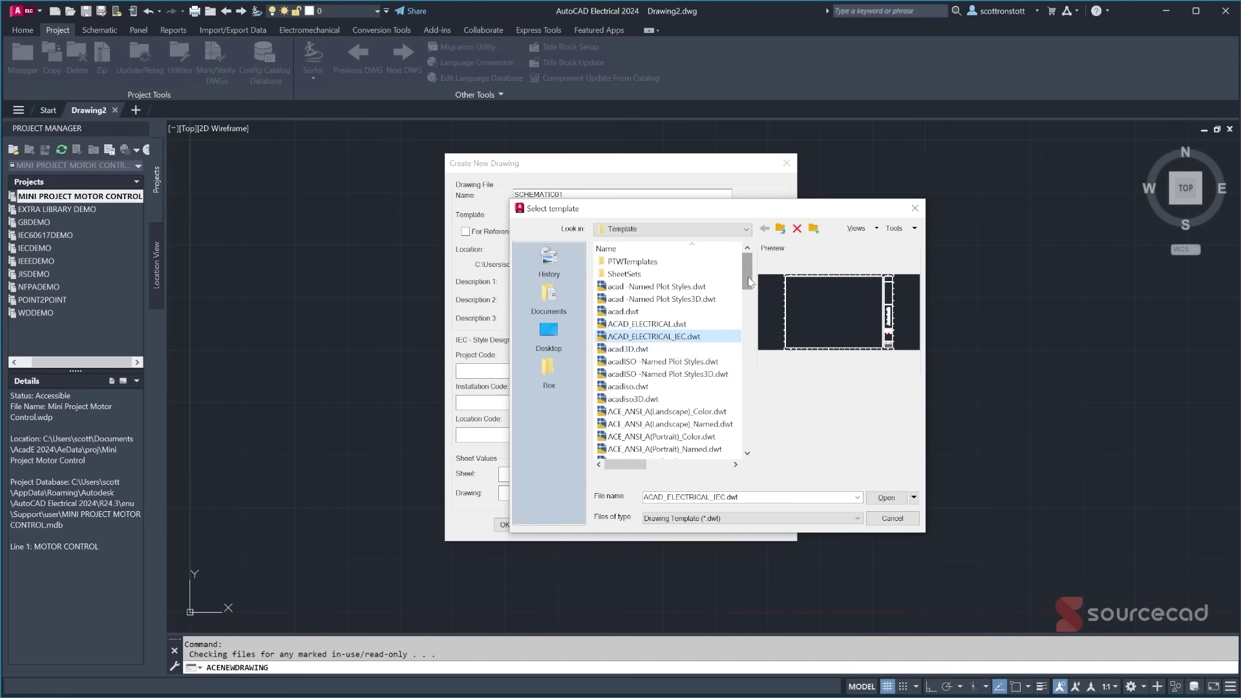
{"action": "left_click_drag", "start_coordinate": [748, 283], "coordinate": [749, 306]}
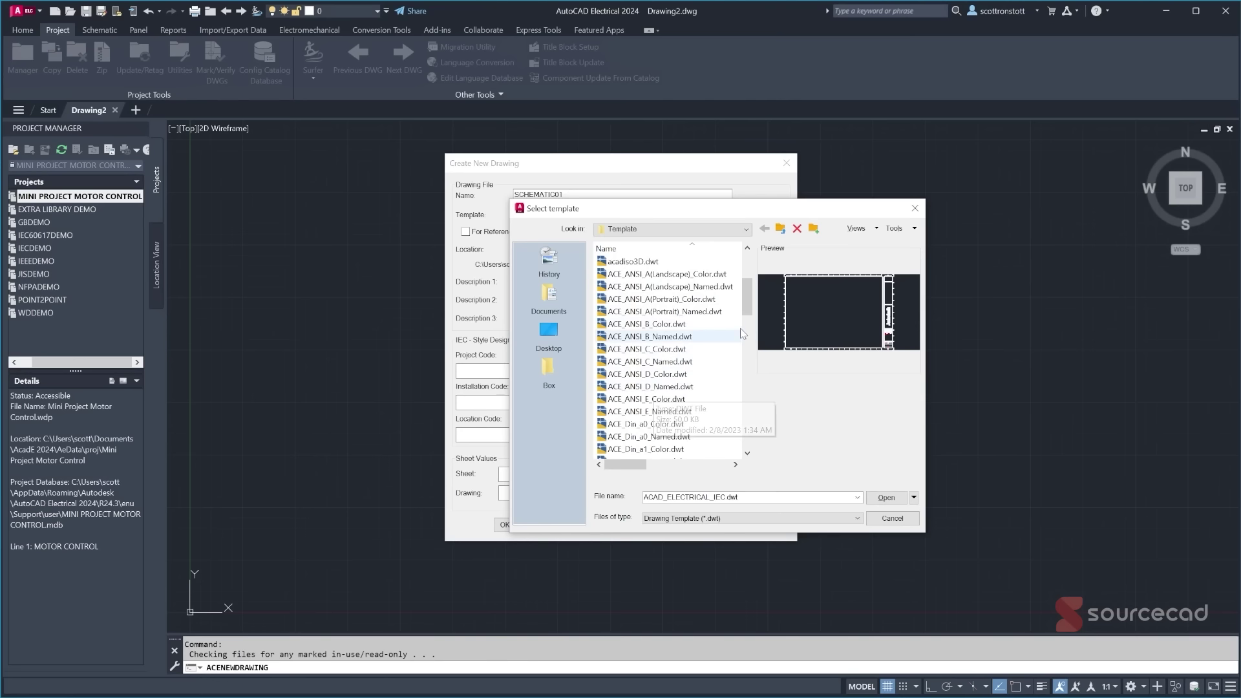
{"action": "left_click_drag", "start_coordinate": [749, 306], "coordinate": [750, 274]}
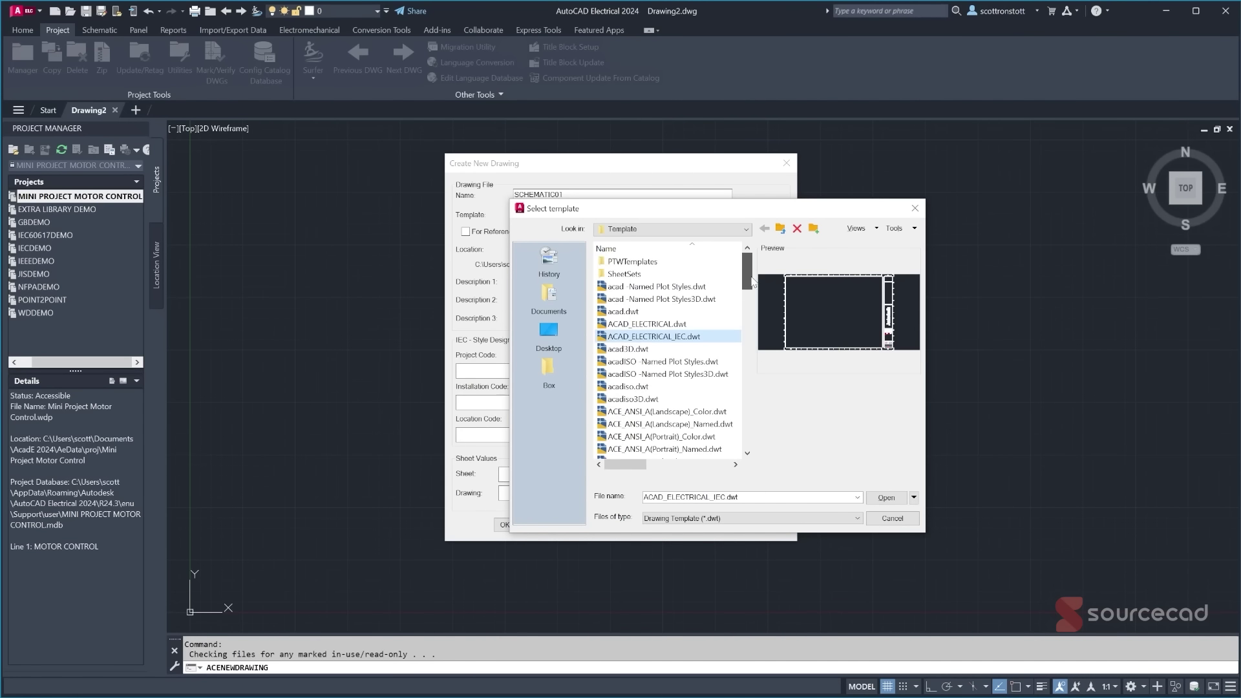
{"action": "left_click", "coordinate": [645, 325]}
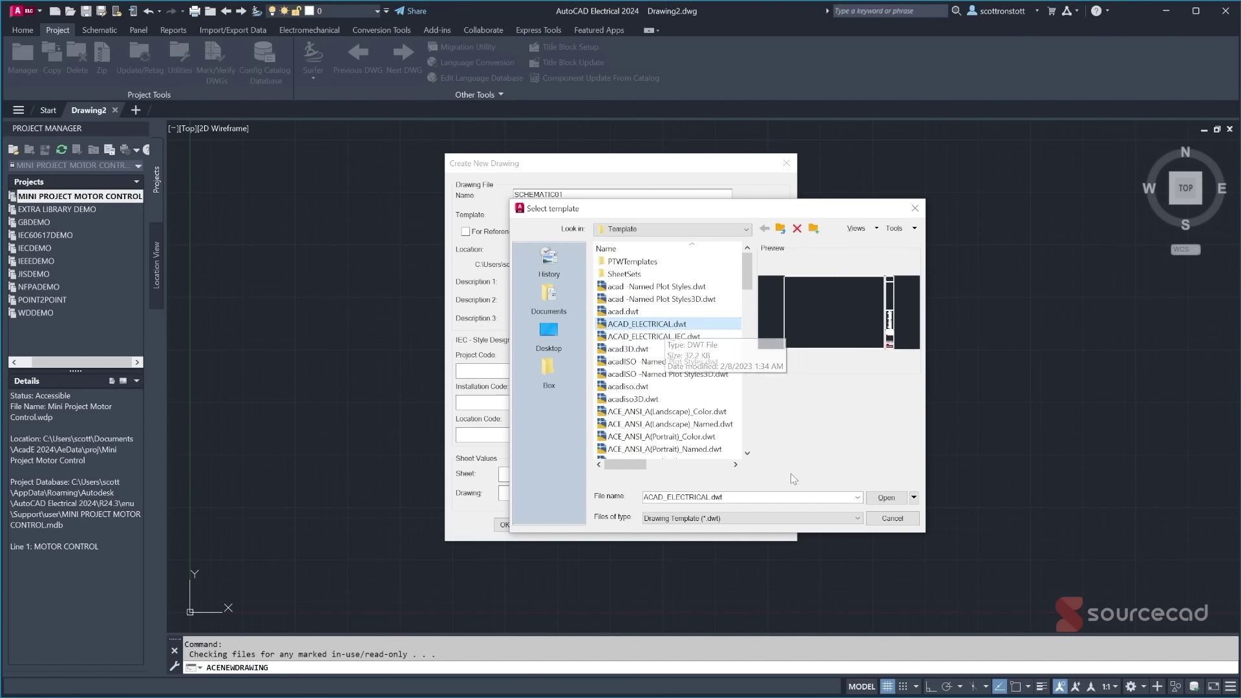
{"action": "left_click", "coordinate": [885, 505]}
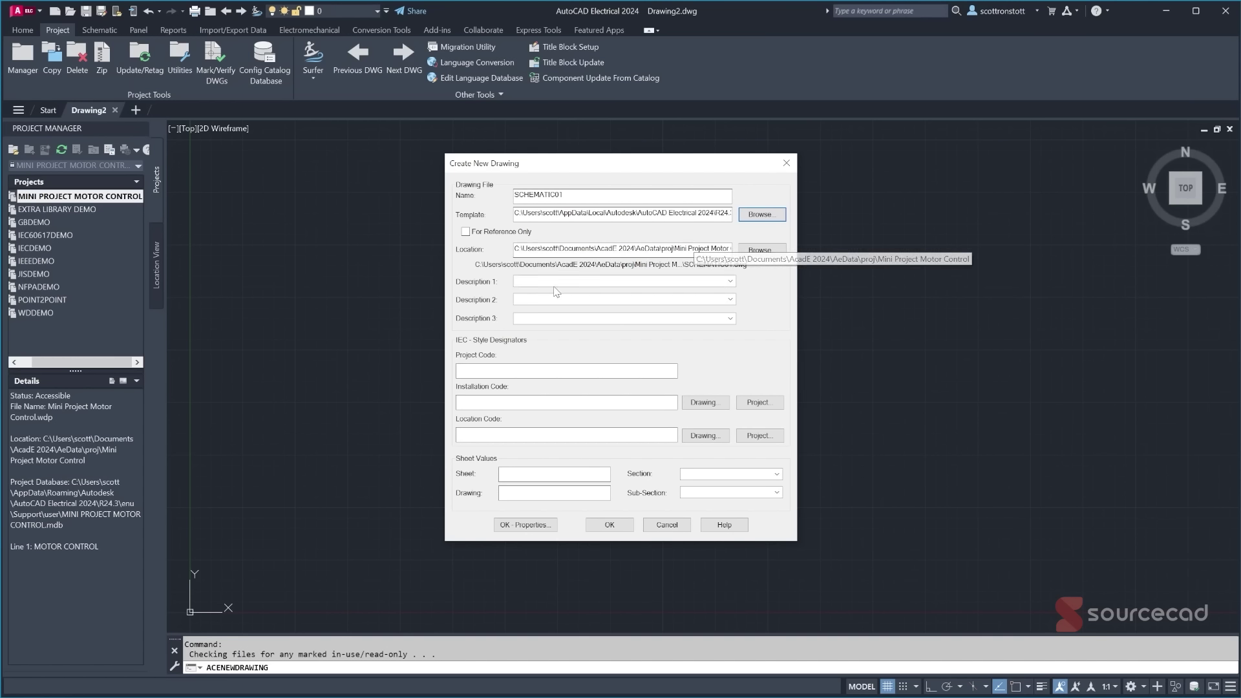
- Set Description 1 to SCHEMATIC, Description 2 to DRAWING, sheet to 1 and drawing to 101, and create the drawing
{"action": "left_click", "coordinate": [525, 282]}
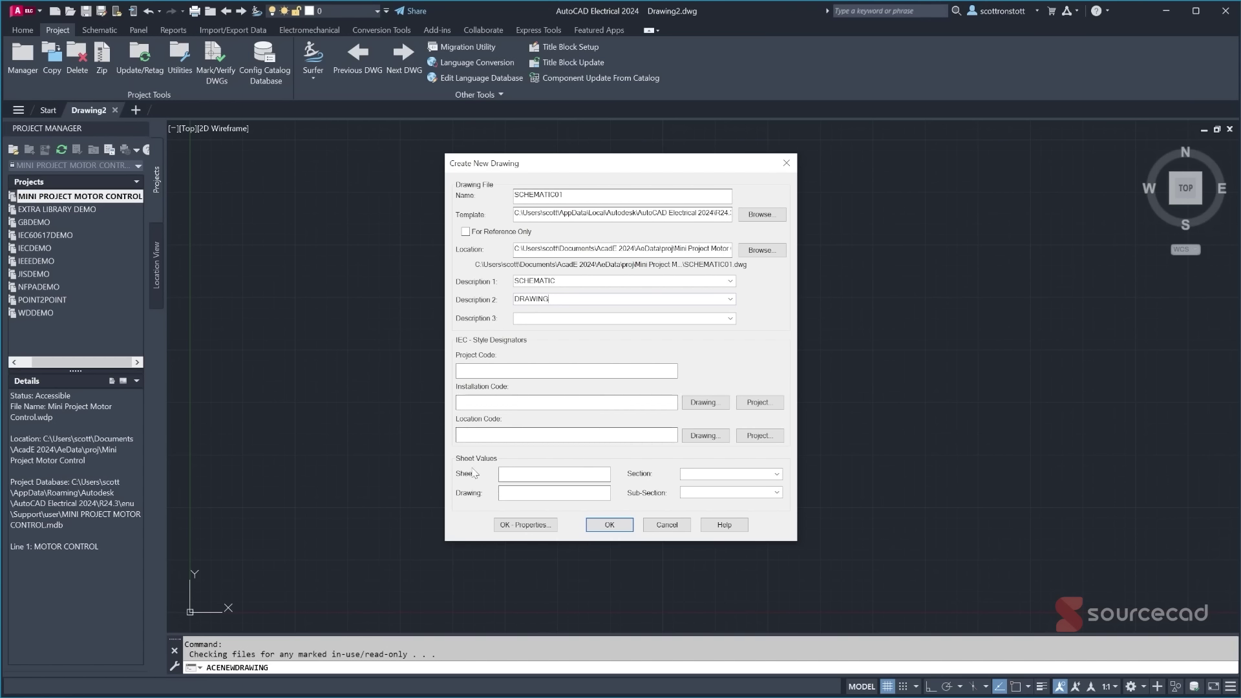
{"action": "left_click", "coordinate": [502, 477]}
{"action": "type", "text": "101"}
{"action": "left_click", "coordinate": [611, 525]}
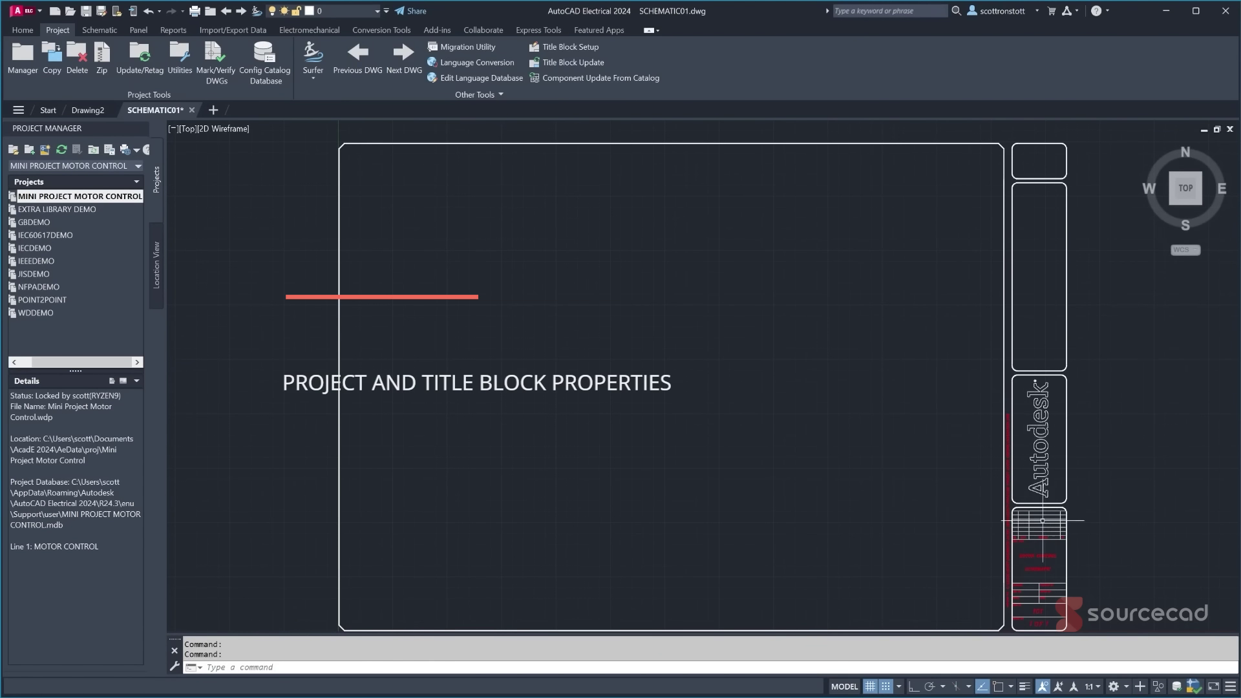
- Examine the project description, drawing description, drawing number and sheet values in the SCHEMATIC01 title block
{"action": "scroll", "coordinate": [1028, 550], "scroll_direction": "up", "scroll_amount": 5}
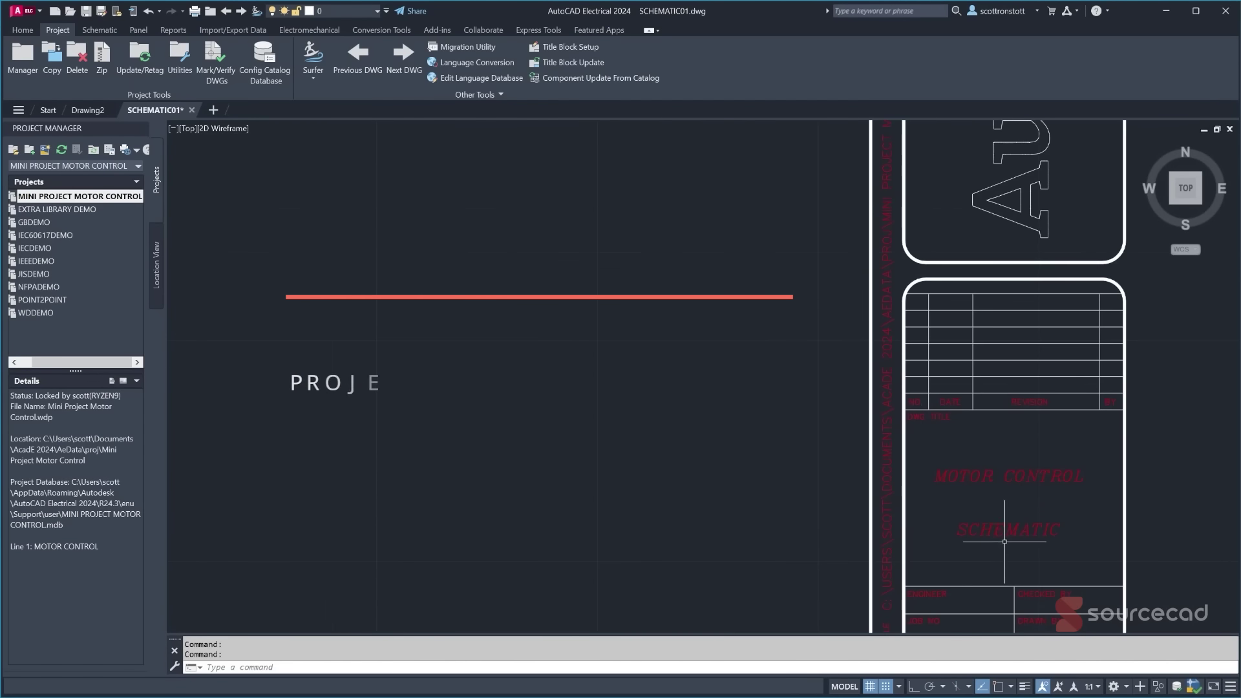
{"action": "middle_click_drag", "start_coordinate": [1005, 541], "coordinate": [942, 462]}
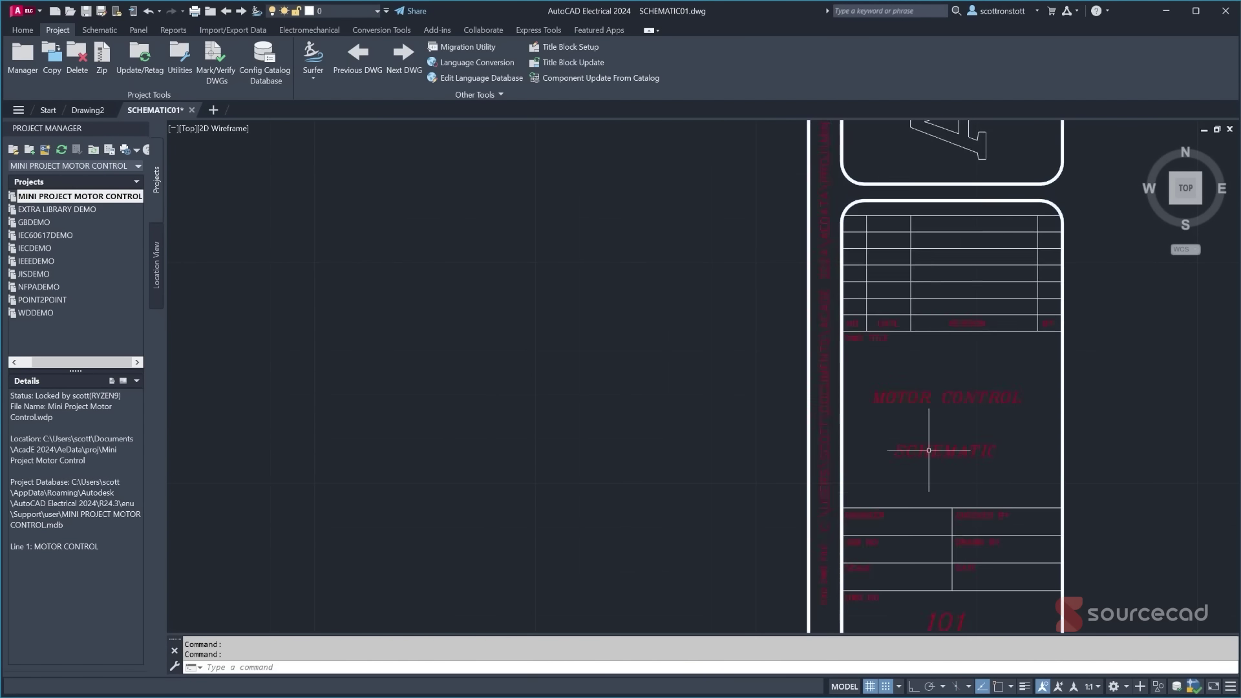
{"action": "scroll", "coordinate": [989, 464], "scroll_direction": "down", "scroll_amount": 4}
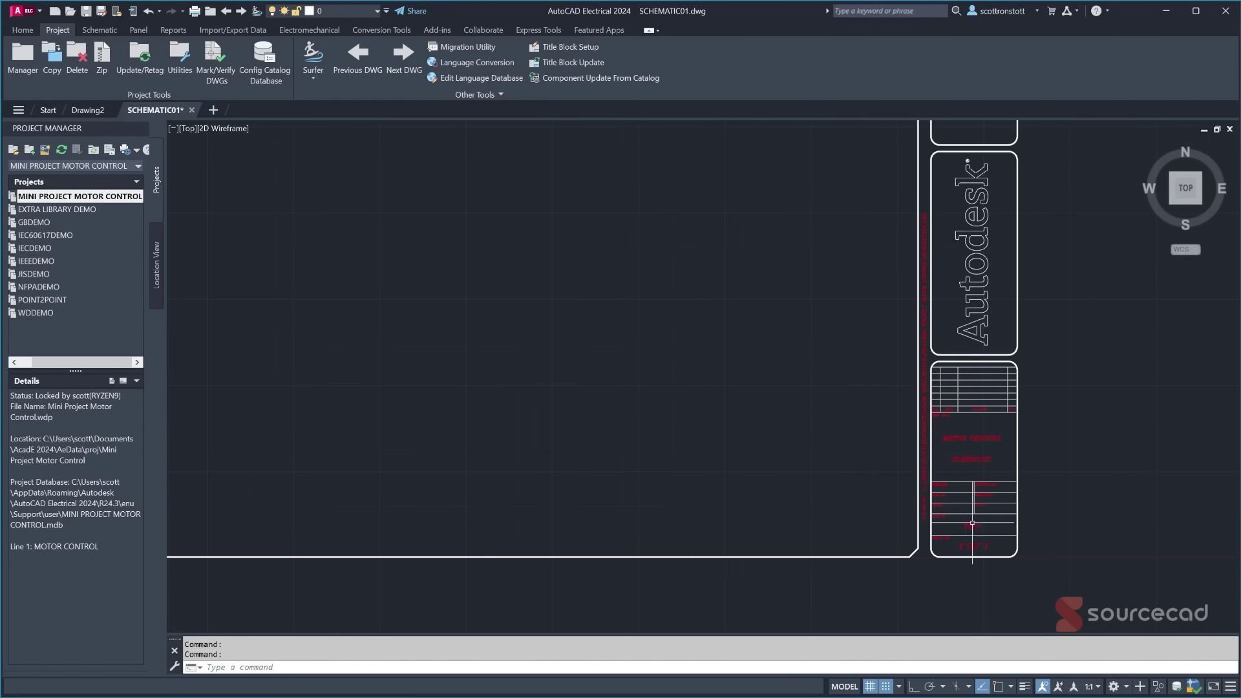
{"action": "scroll", "coordinate": [970, 521], "scroll_direction": "up", "scroll_amount": 2}
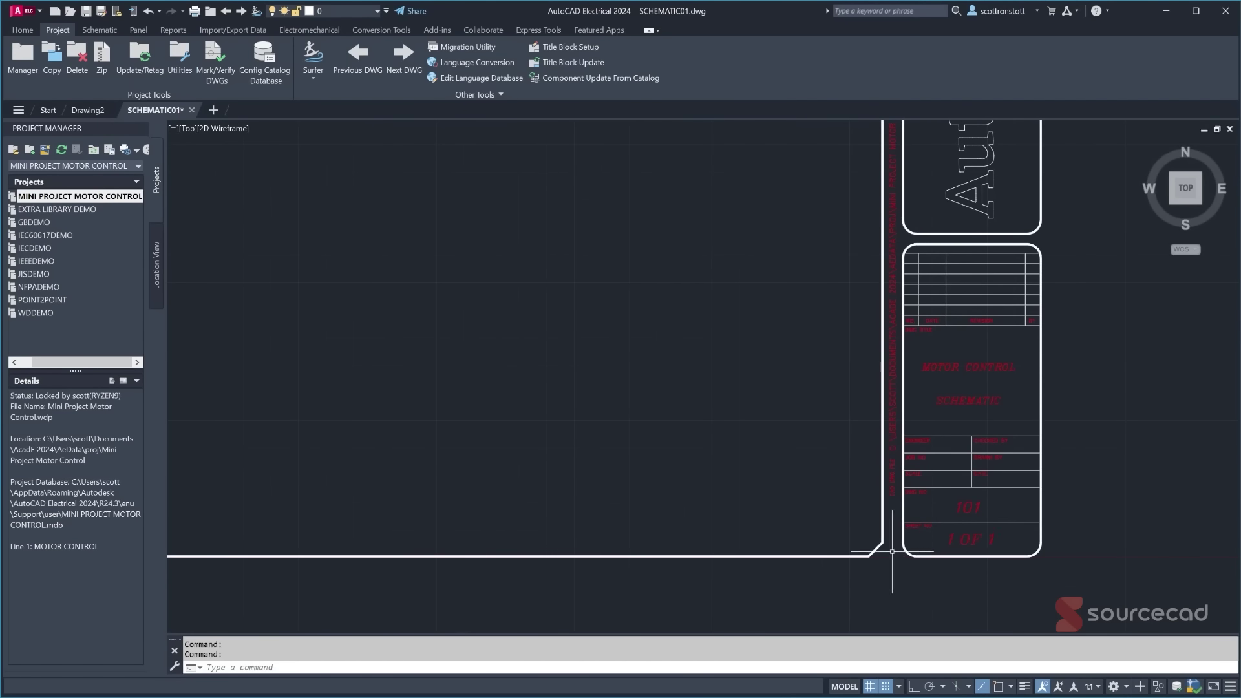
{"action": "scroll", "coordinate": [789, 424], "scroll_direction": "down", "scroll_amount": 4}
{"action": "middle_click_drag", "start_coordinate": [565, 276], "coordinate": [726, 413]}
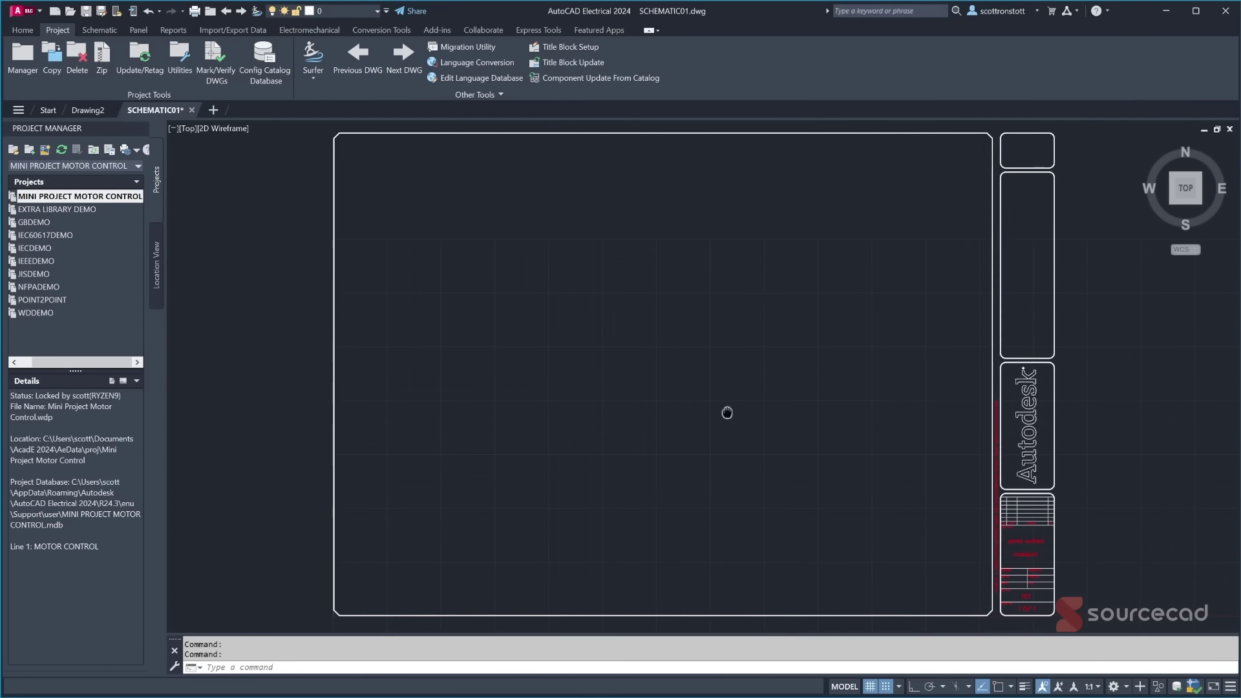
{"action": "right_click", "coordinate": [101, 201]}
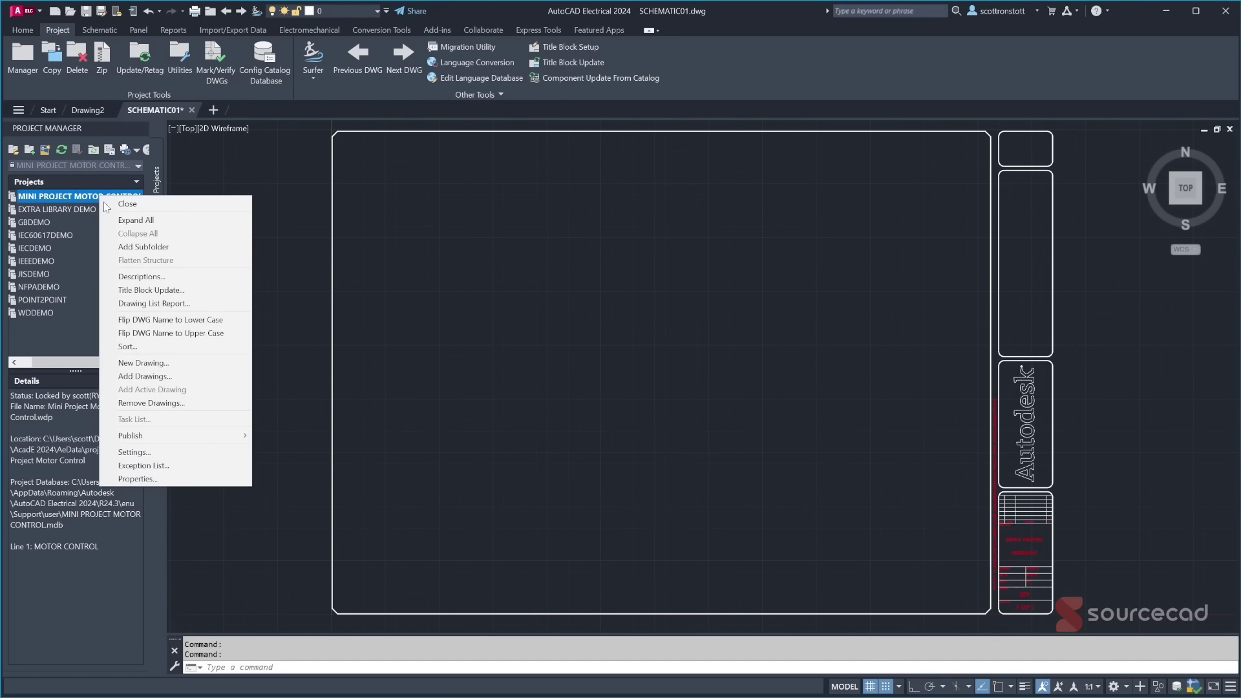
{"action": "left_click", "coordinate": [139, 478]}
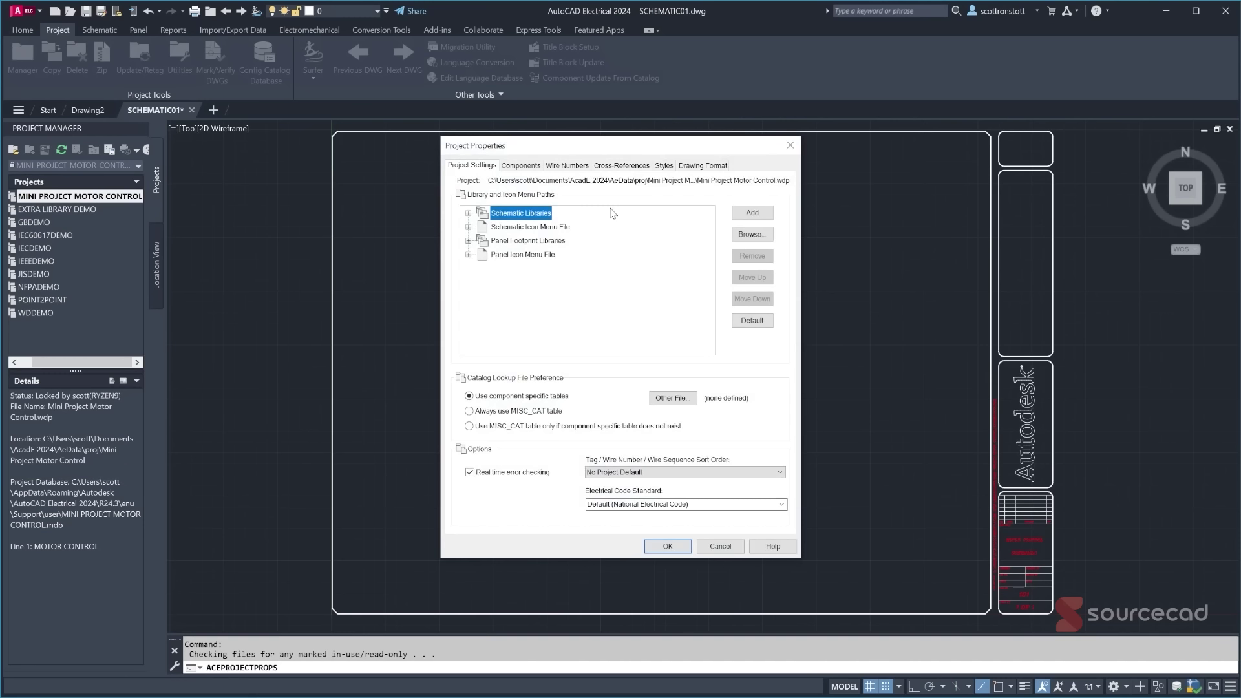
{"action": "left_click", "coordinate": [720, 546]}
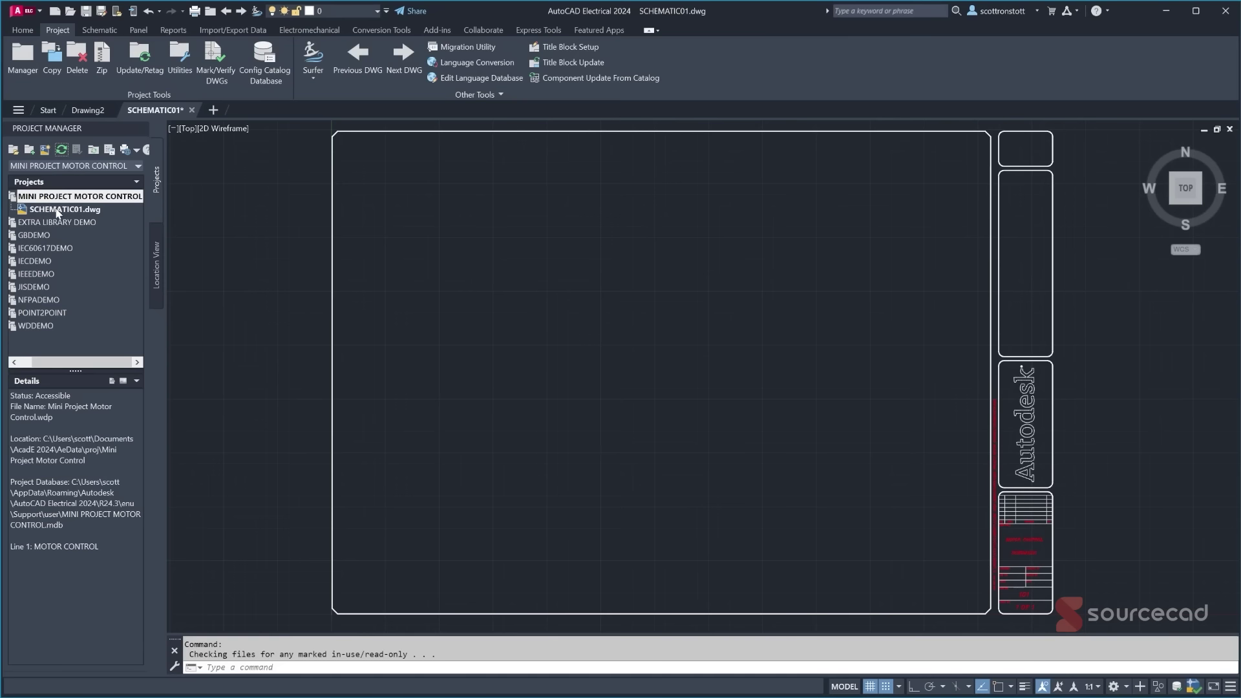
- Change the SCHEMATIC01 drawing properties so Description 1 reads SCHEMATIC DRAWING and Description 2 is empty
{"action": "right_click", "coordinate": [57, 213]}
{"action": "mouse_move", "coordinate": [100, 306]}
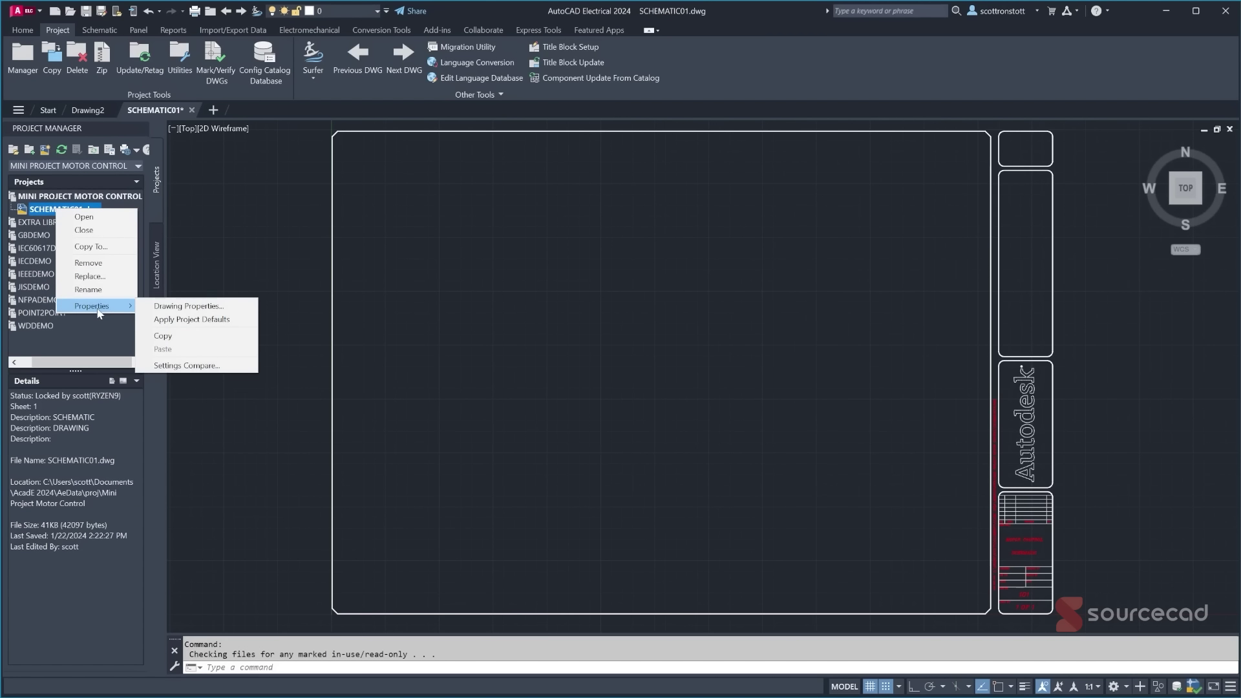
{"action": "left_click", "coordinate": [187, 307]}
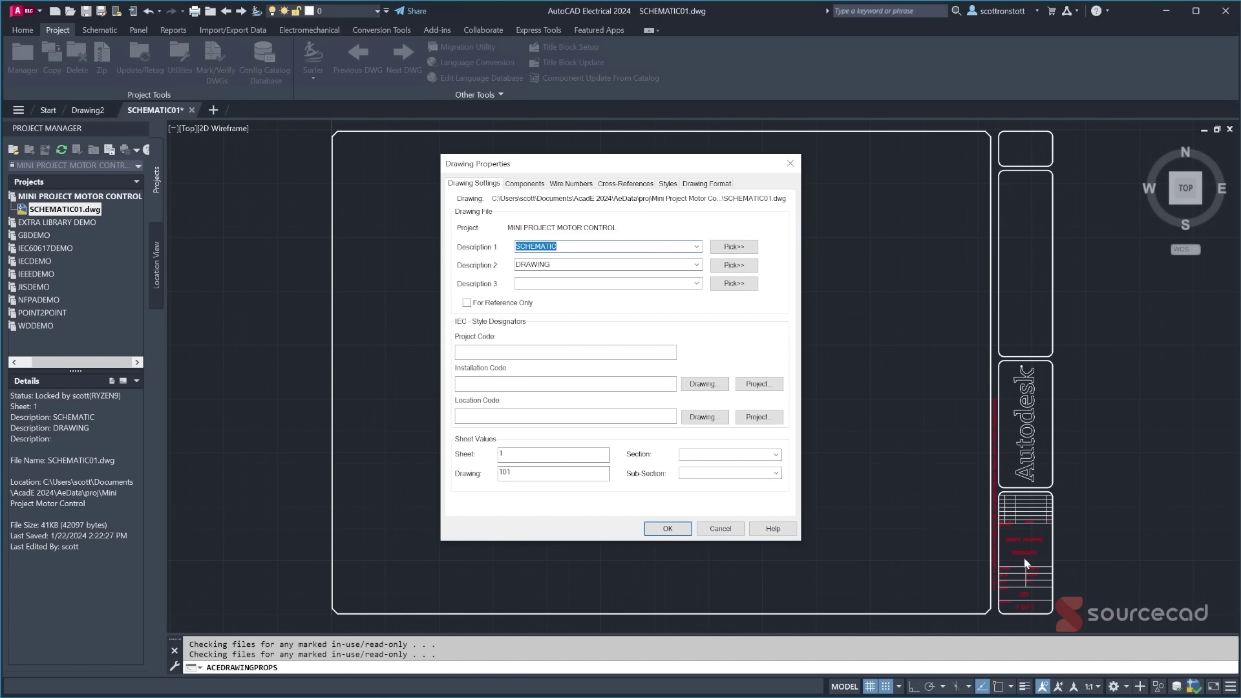
{"action": "key", "text": "Tab"}
{"action": "key", "text": "Delete"}
{"action": "key", "text": "shift+Tab"}
{"action": "type", "text": "DRAWING"}
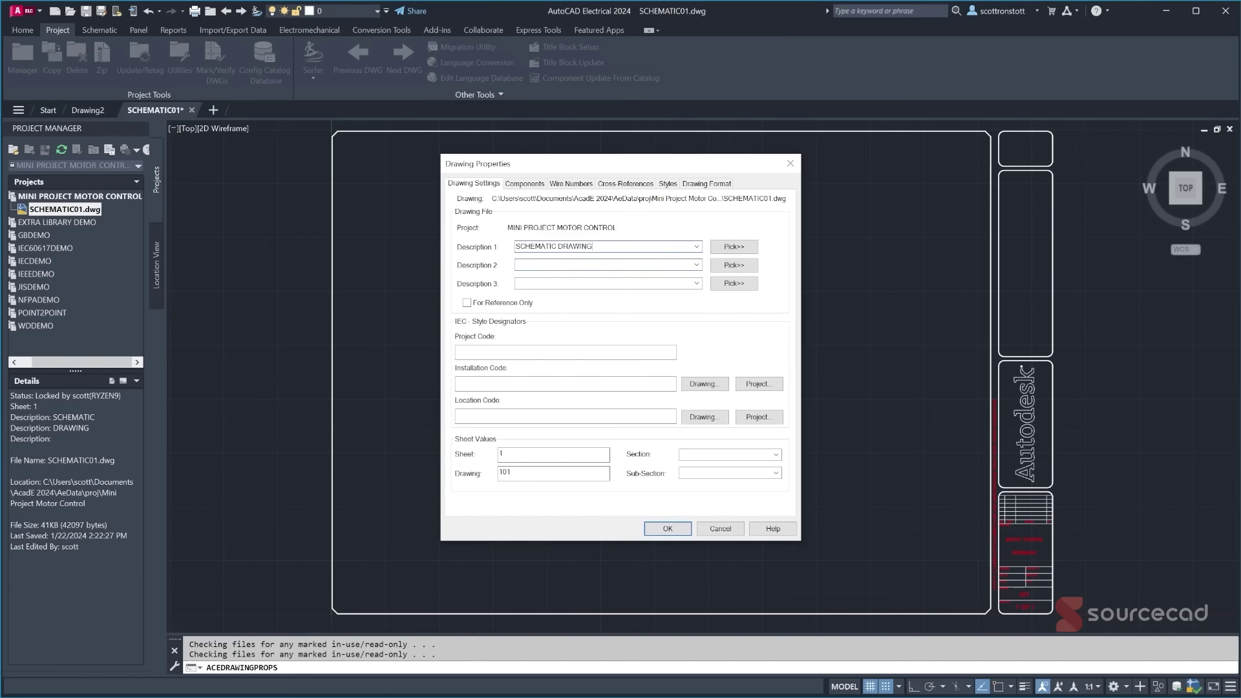
{"action": "left_click", "coordinate": [667, 528]}
- Update the title block of the active drawing only, with Drawing Description 1 as the value to refresh
{"action": "scroll", "coordinate": [1063, 564], "scroll_direction": "up", "scroll_amount": 6}
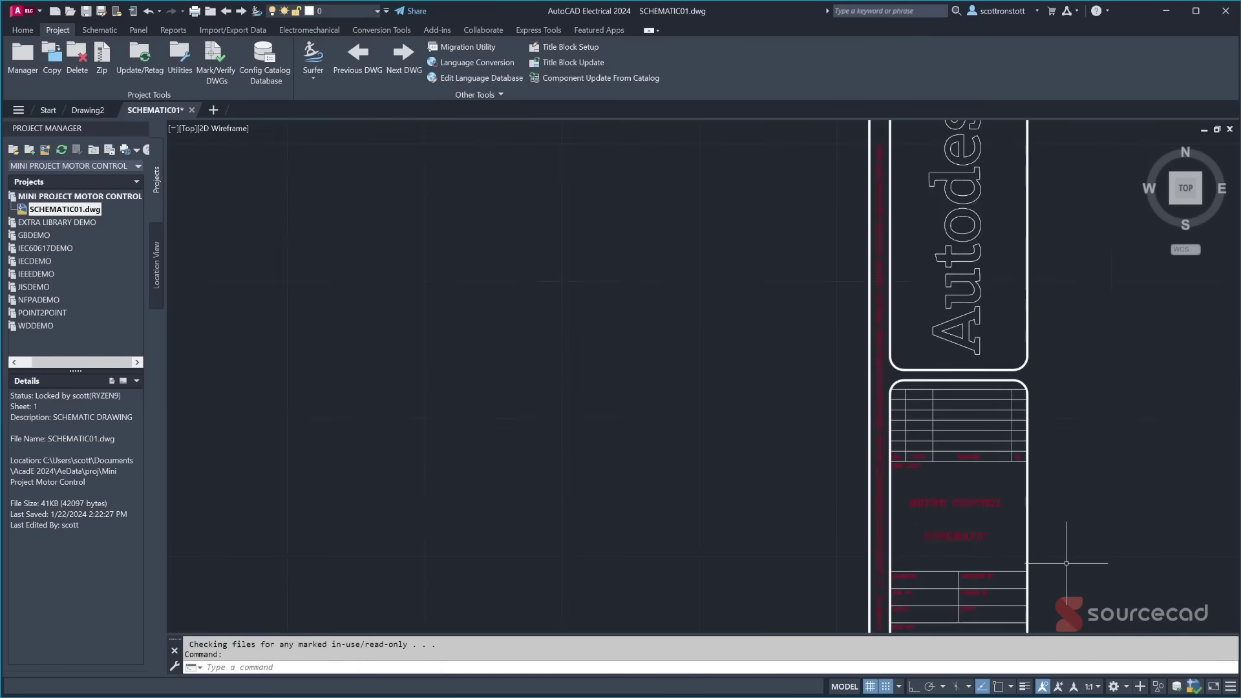
{"action": "middle_click_drag", "start_coordinate": [861, 533], "coordinate": [652, 333]}
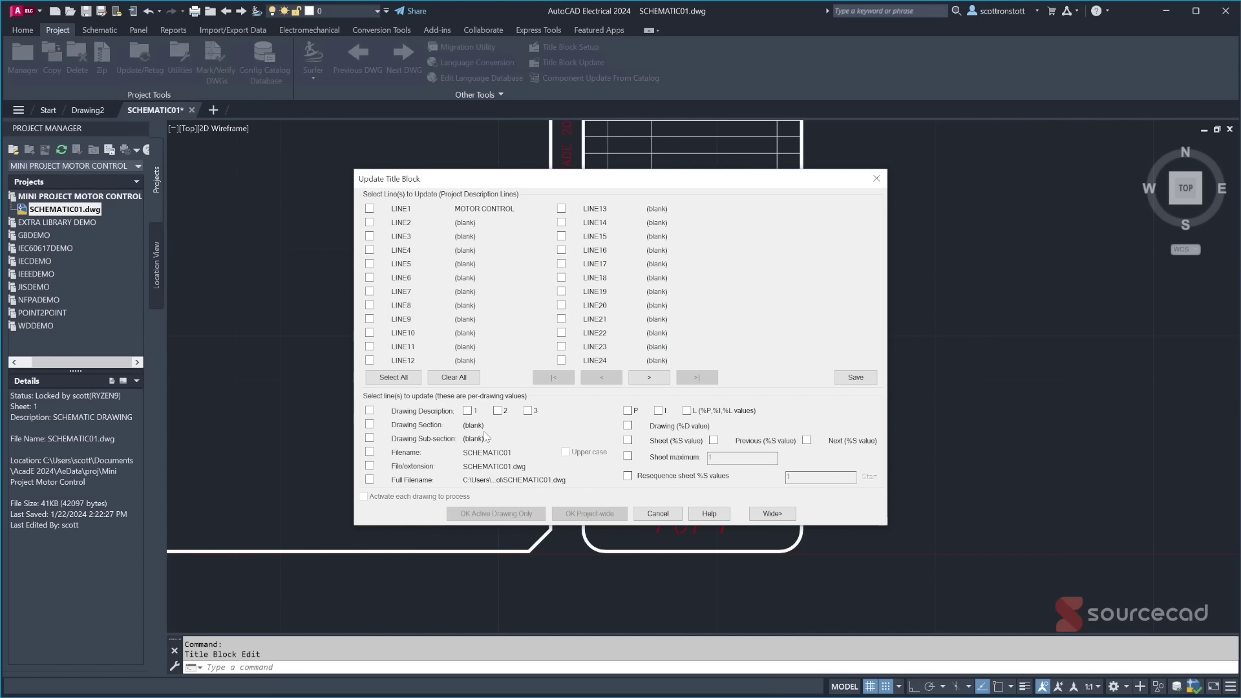
{"action": "left_click", "coordinate": [467, 411]}
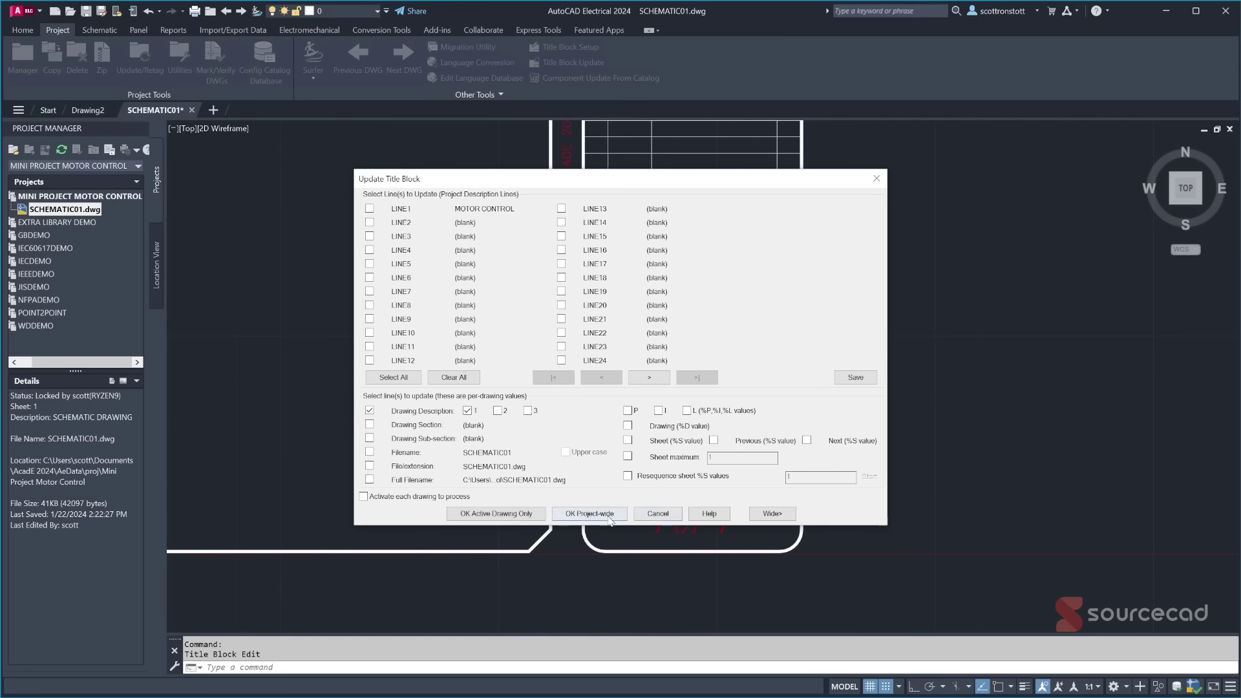
{"action": "left_click", "coordinate": [496, 514]}
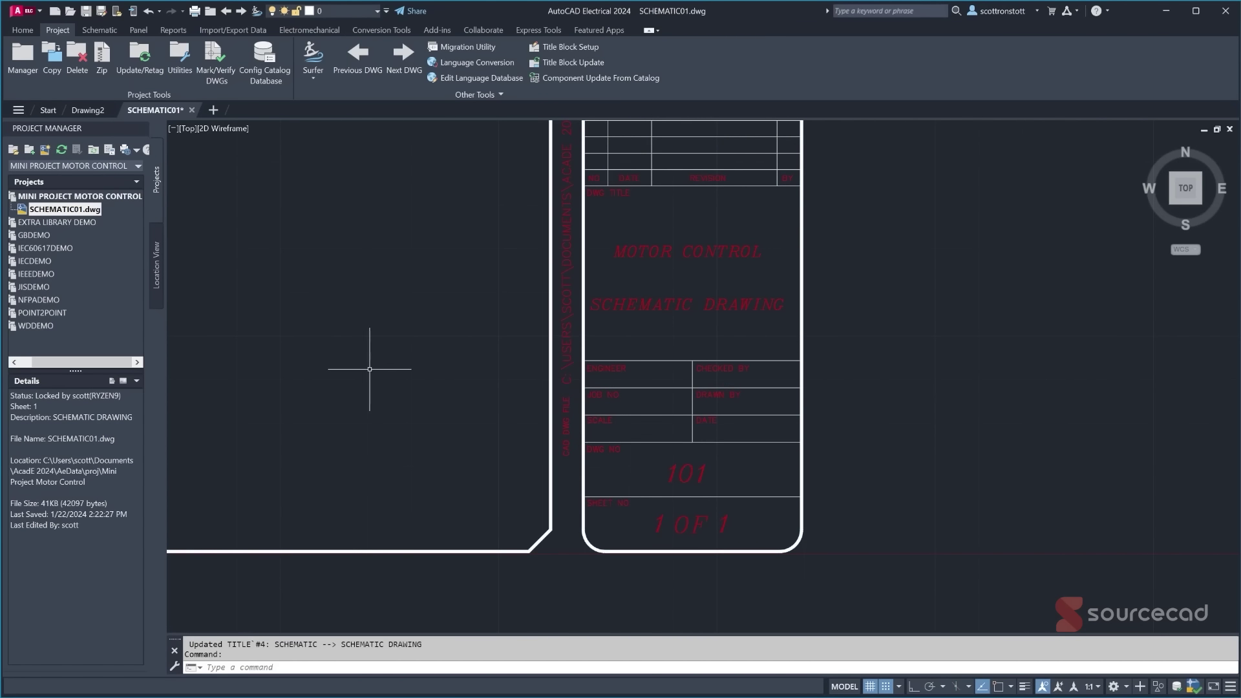
- Turn off the grid display in the SCHEMATIC01 drawing
{"action": "scroll", "coordinate": [463, 356], "scroll_direction": "down", "scroll_amount": 4}
{"action": "scroll", "coordinate": [363, 278], "scroll_direction": "up", "scroll_amount": 2}
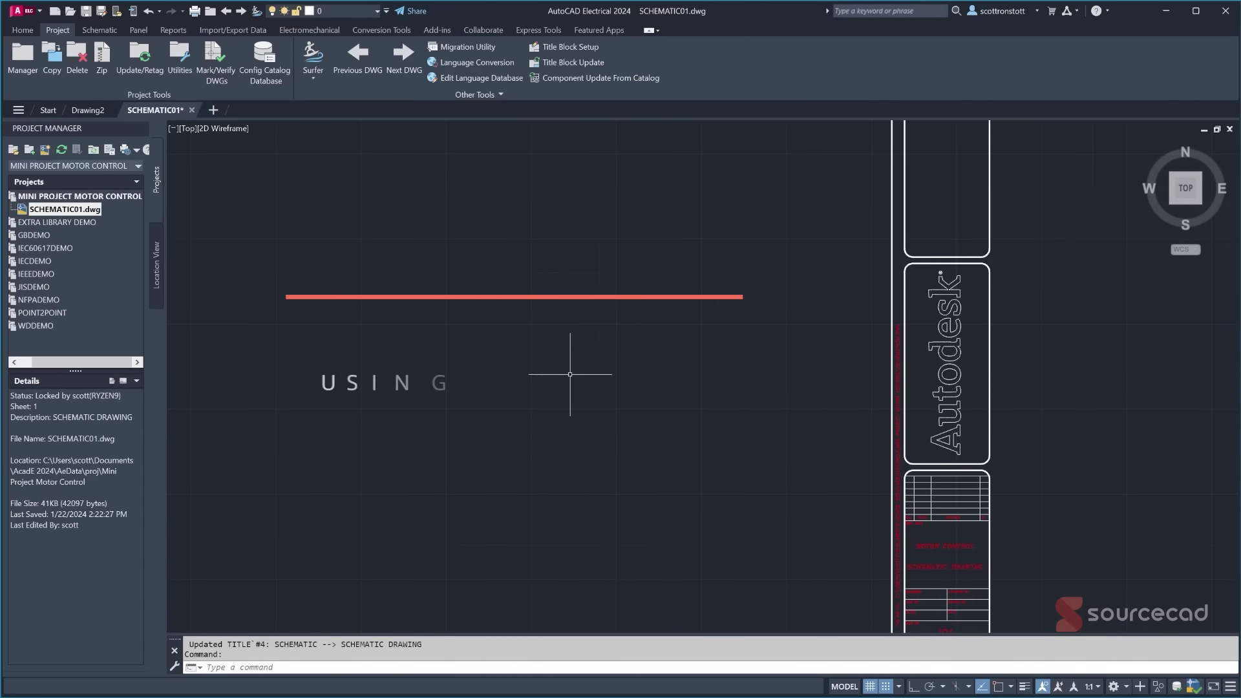
{"action": "middle_click", "coordinate": [570, 374]}
{"action": "middle_click", "coordinate": [571, 374]}
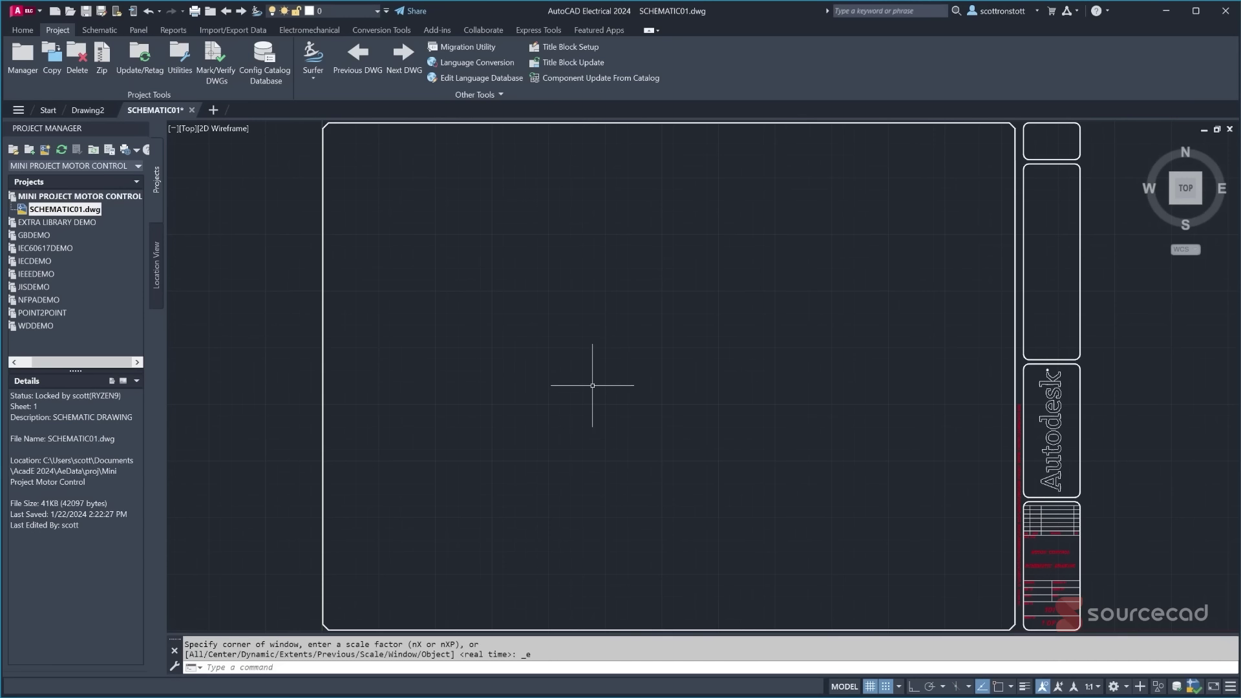
{"action": "left_click", "coordinate": [869, 686]}
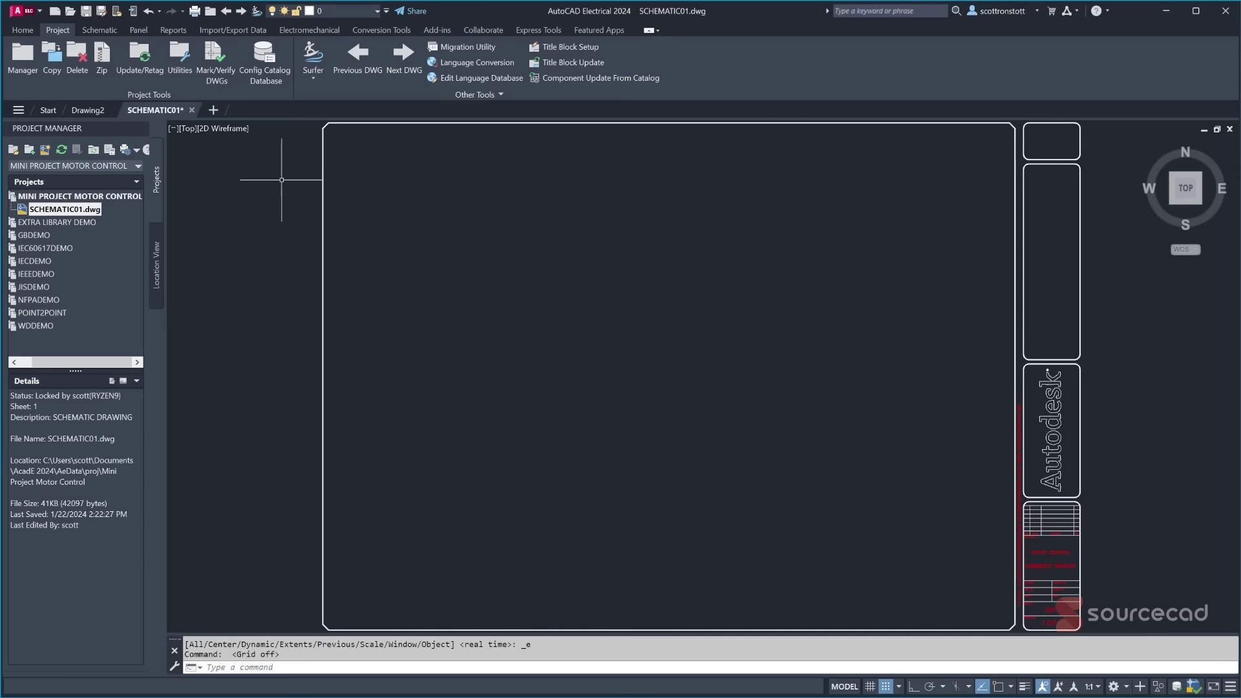
- Compare the format referencing and ladder orientation options in the project's drawing format properties, keeping Reference Numbers and Vertical
{"action": "left_click", "coordinate": [64, 198]}
{"action": "right_click", "coordinate": [64, 203]}
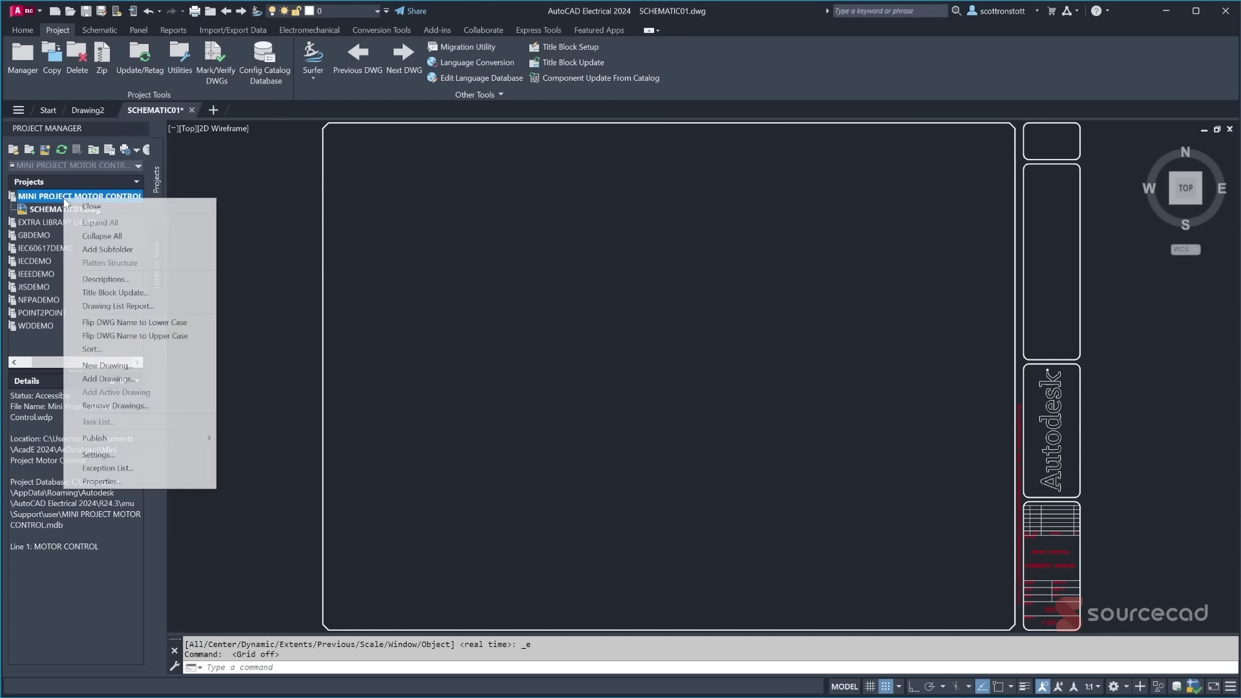
{"action": "left_click", "coordinate": [103, 482]}
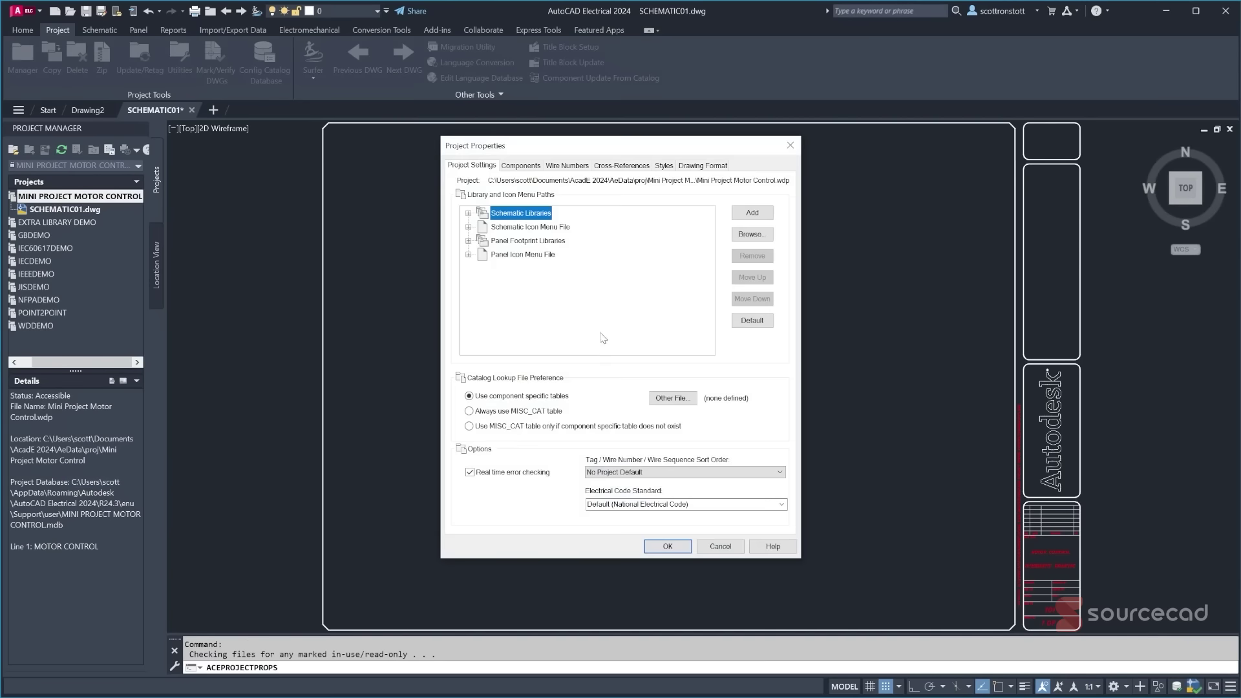
{"action": "left_click", "coordinate": [700, 168]}
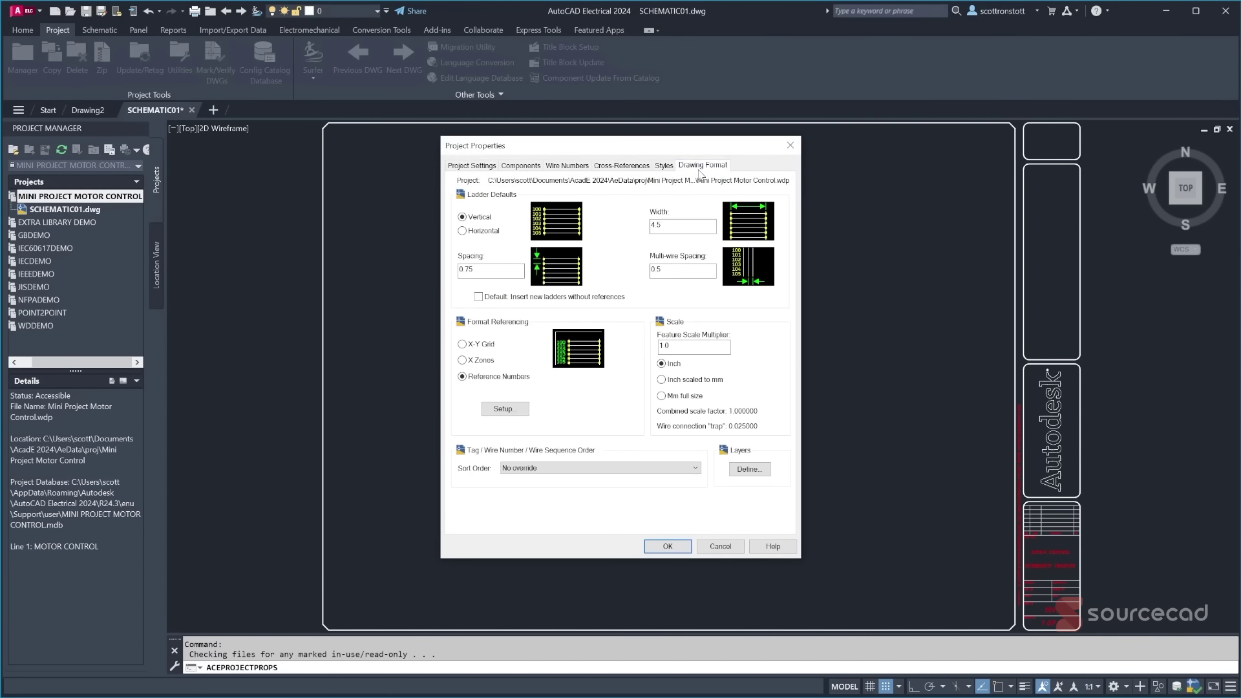
{"action": "left_click", "coordinate": [462, 344]}
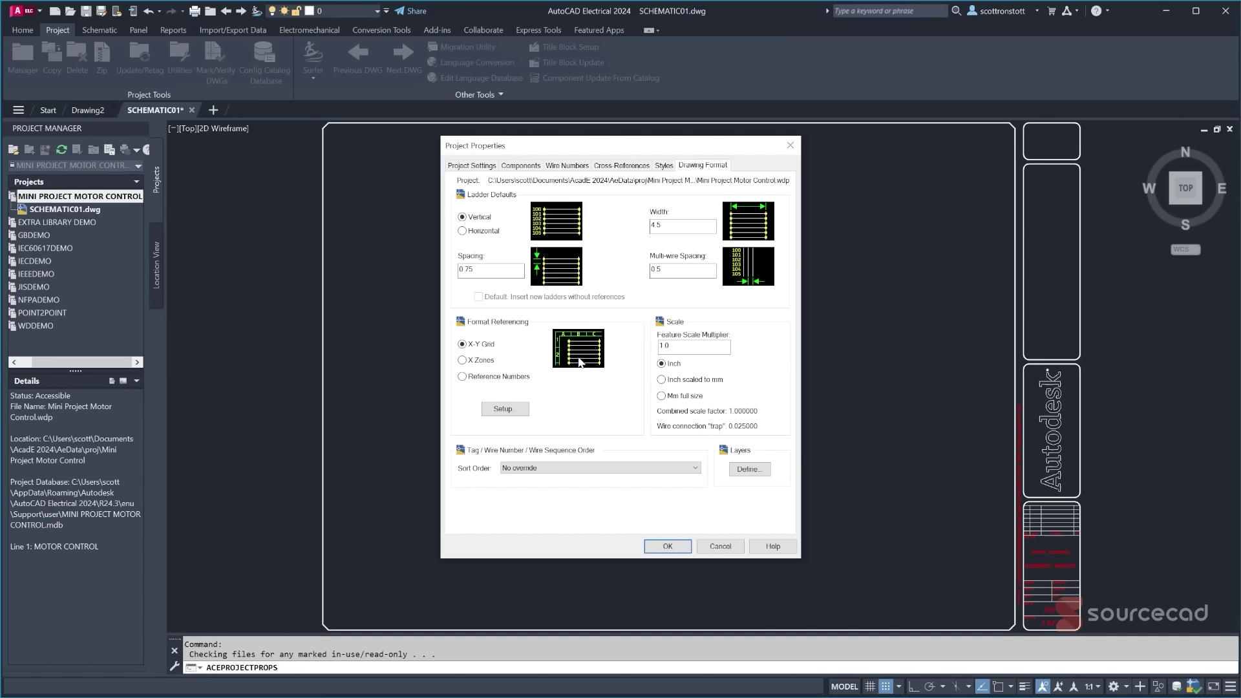
{"action": "left_click", "coordinate": [463, 361]}
{"action": "left_click", "coordinate": [464, 377]}
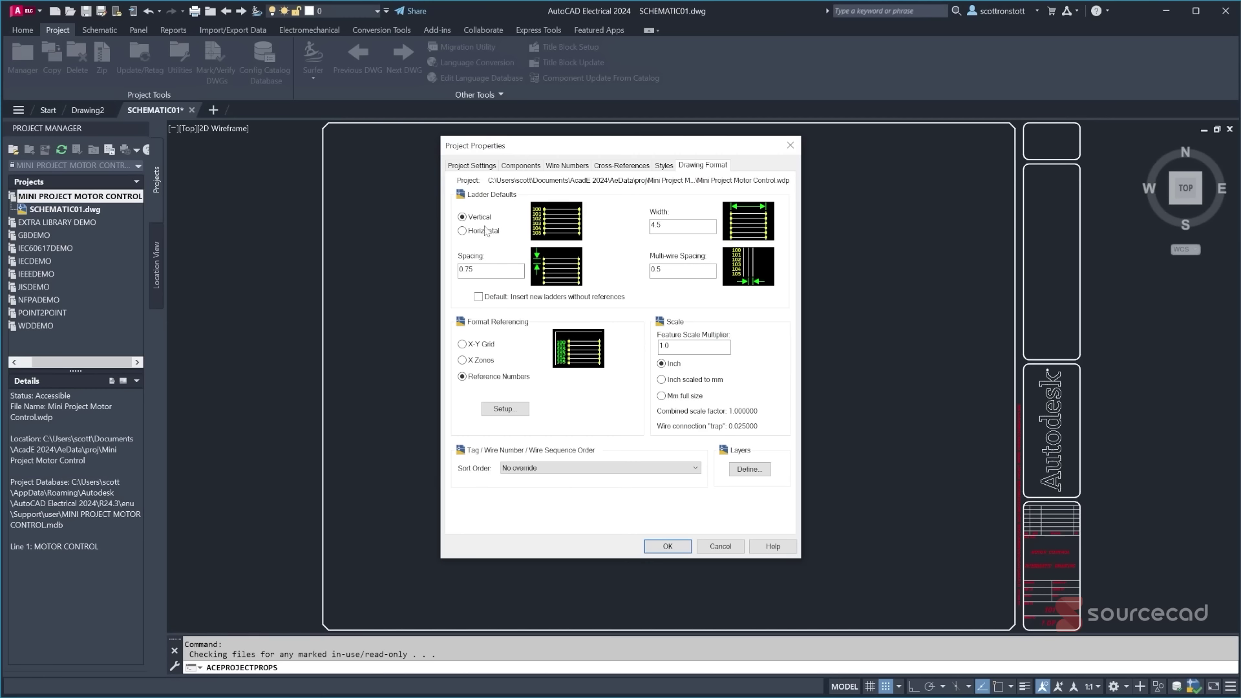
{"action": "left_click", "coordinate": [463, 231]}
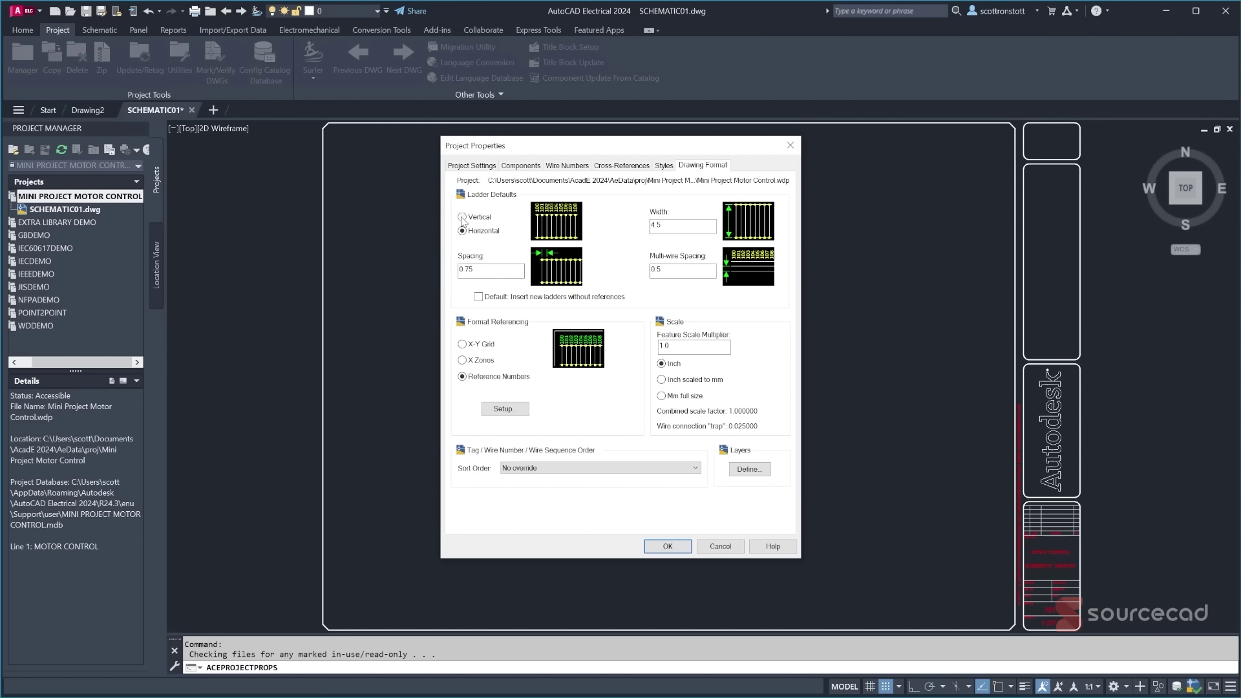
{"action": "left_click", "coordinate": [463, 218]}
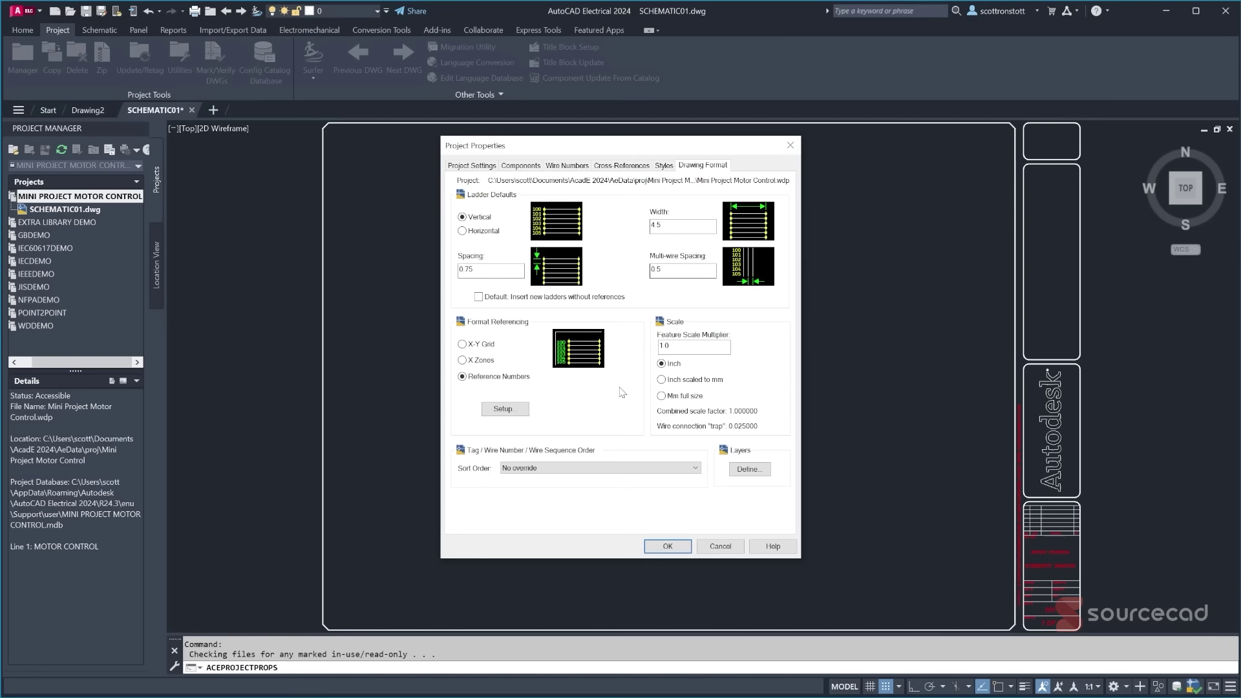
{"action": "left_click", "coordinate": [668, 548]}
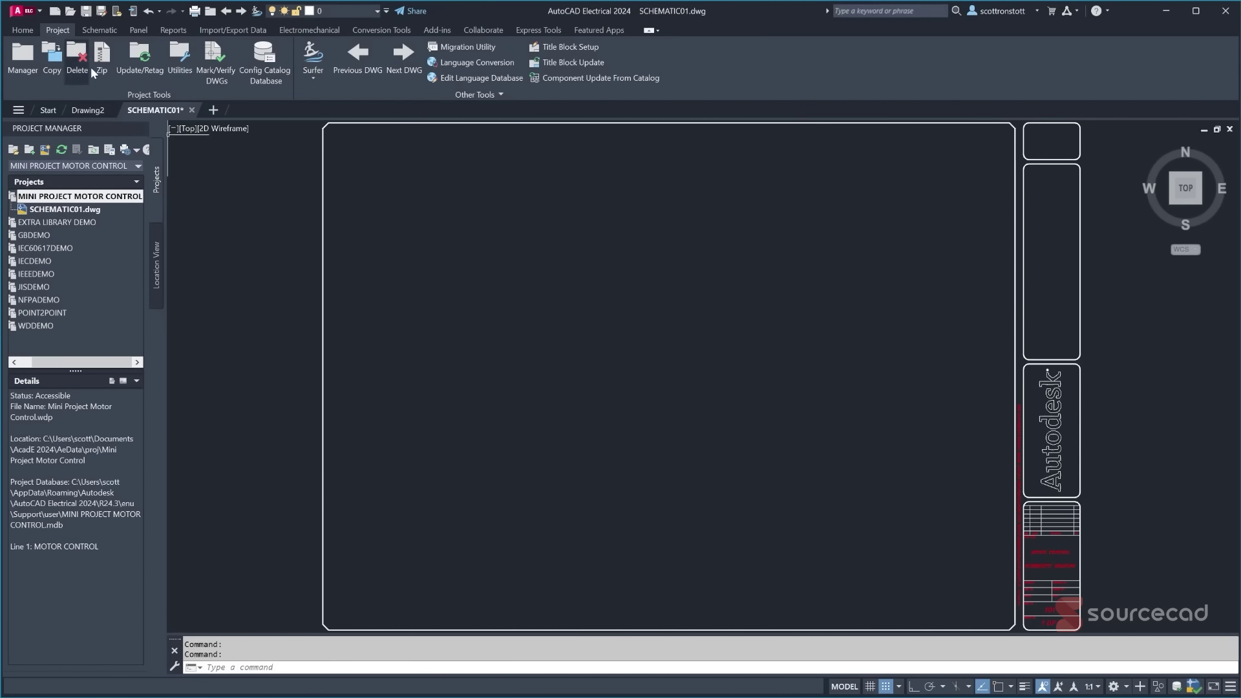
- Set up a new 3 Phase ladder with a rung spacing of 0.5 and a first reference of 100
{"action": "left_click", "coordinate": [94, 29]}
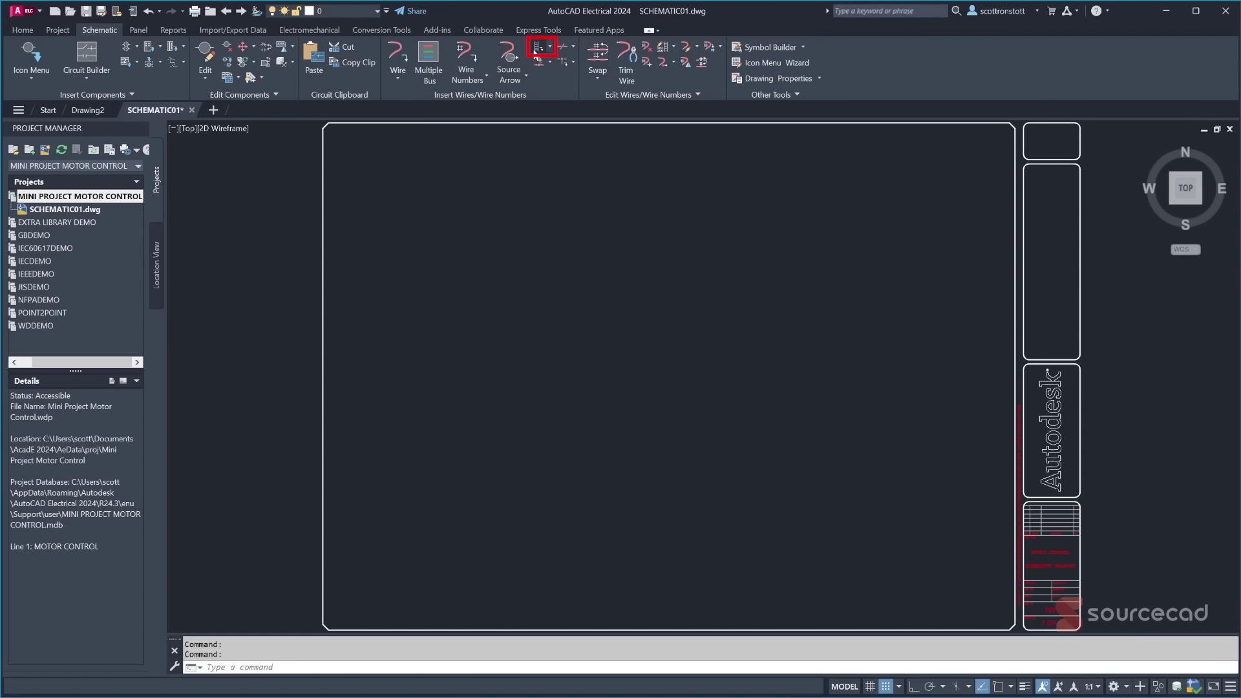
{"action": "left_click", "coordinate": [551, 48]}
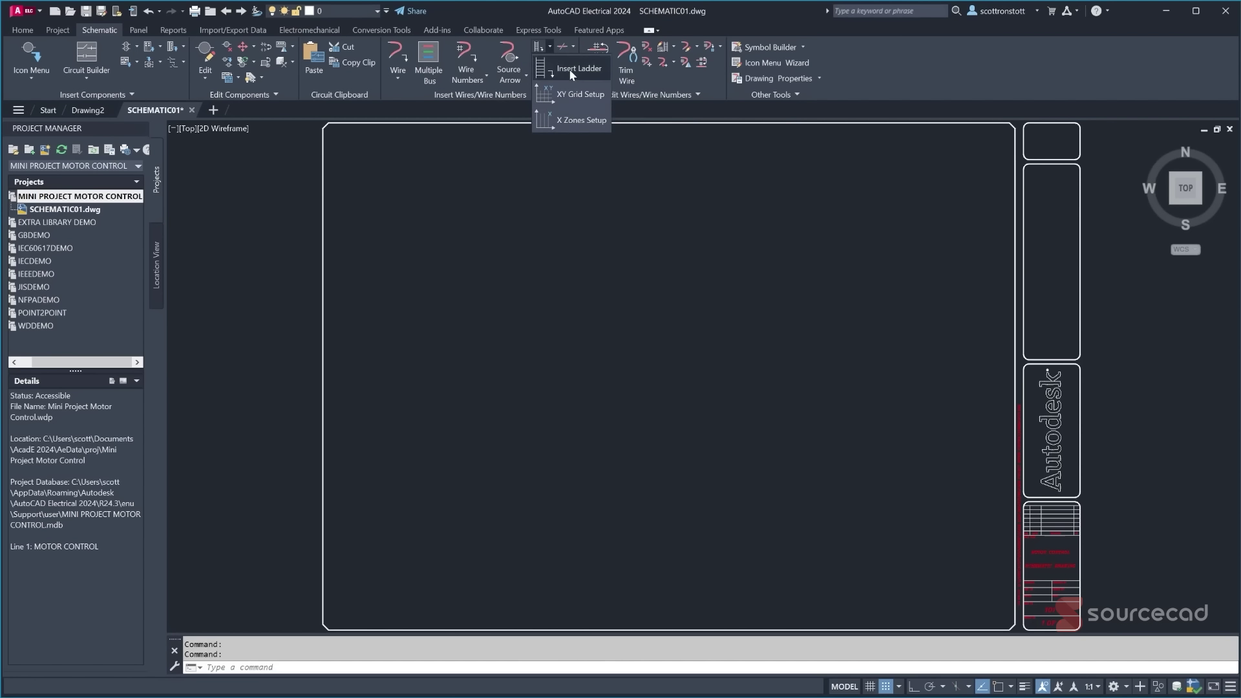
{"action": "left_click", "coordinate": [564, 67]}
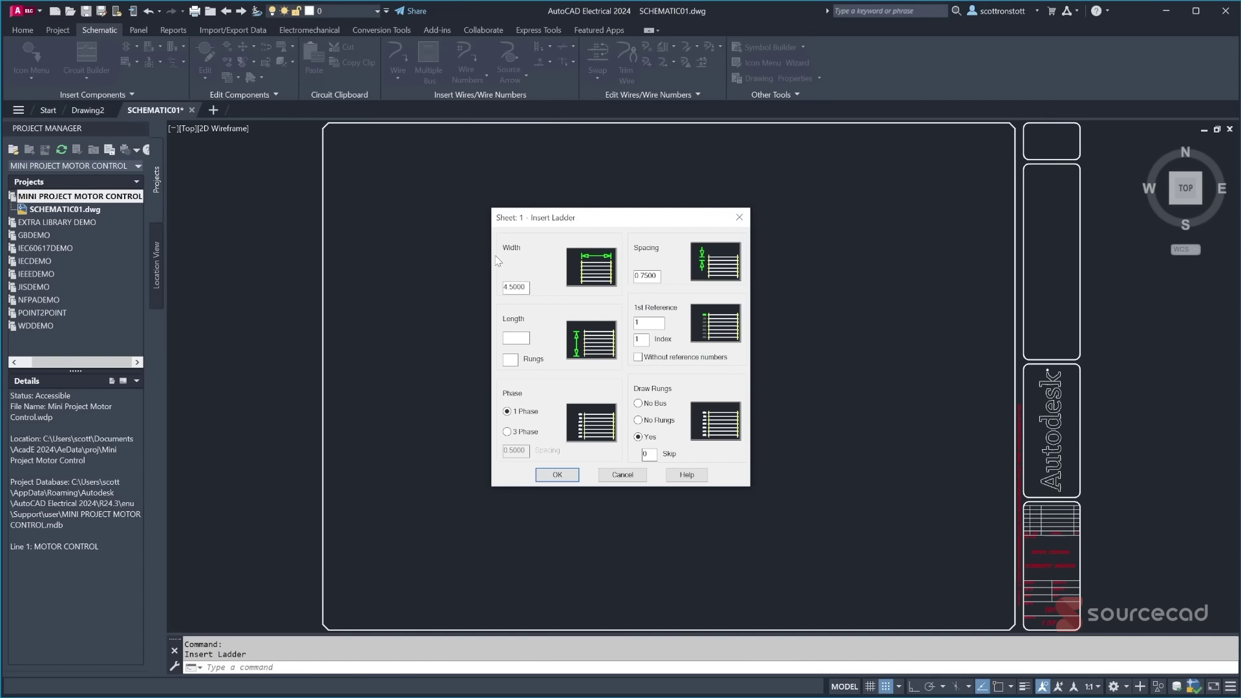
{"action": "left_click", "coordinate": [507, 432]}
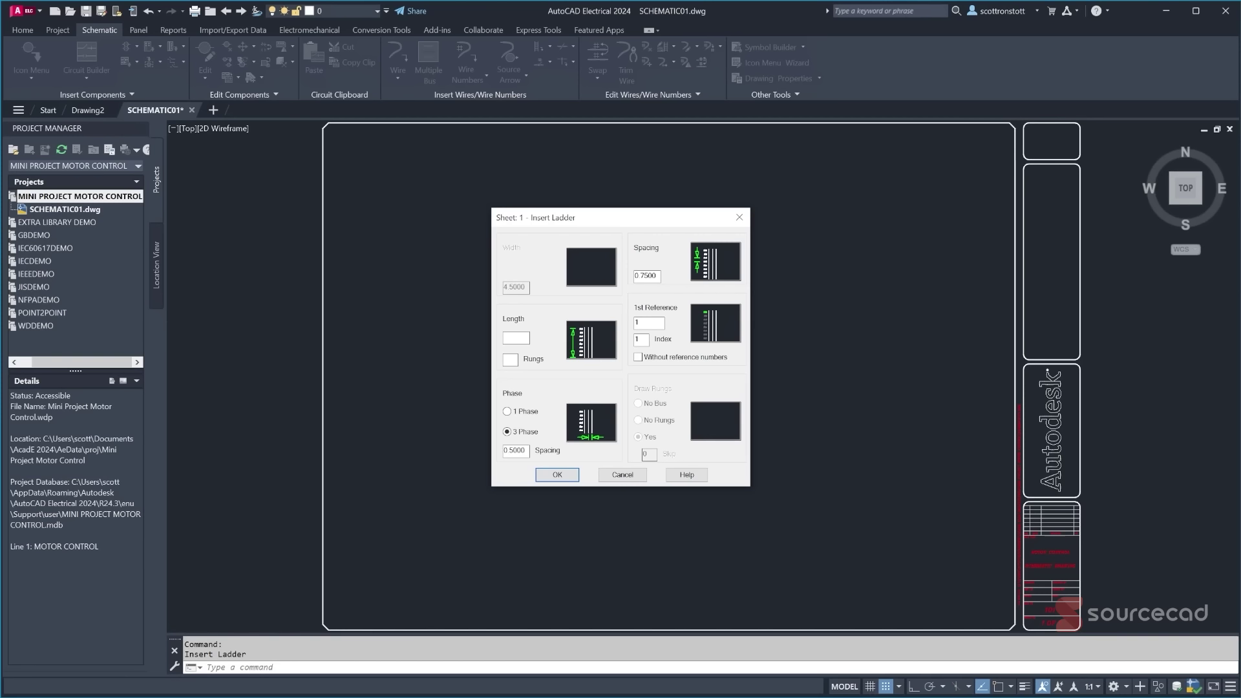
{"action": "left_click", "coordinate": [508, 413]}
{"action": "left_click", "coordinate": [508, 432]}
{"action": "double_click", "coordinate": [647, 276]}
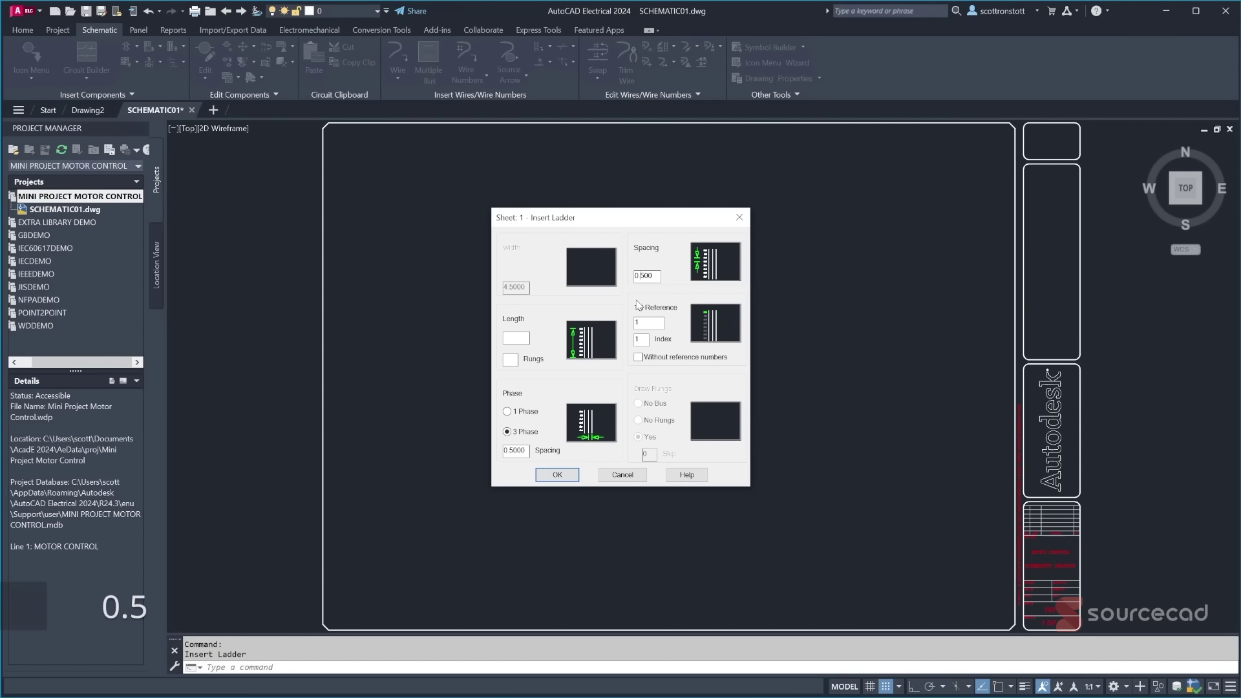
{"action": "type", "text": "0.500"}
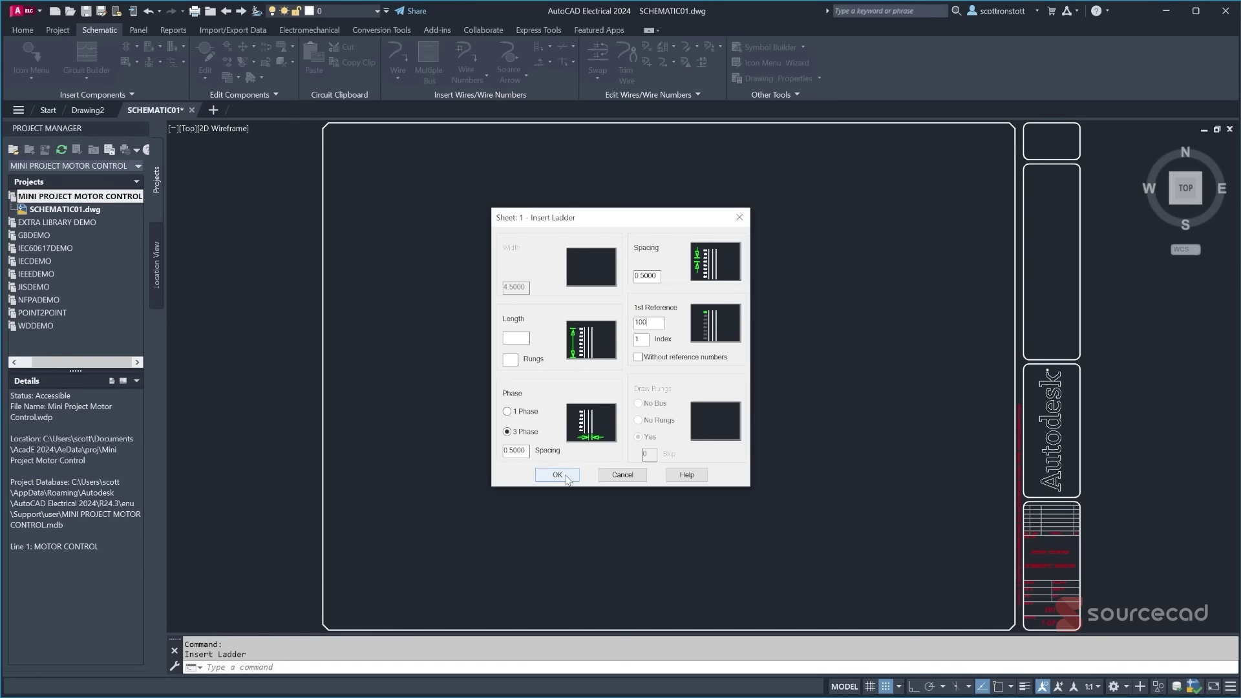
{"action": "left_click", "coordinate": [558, 475]}
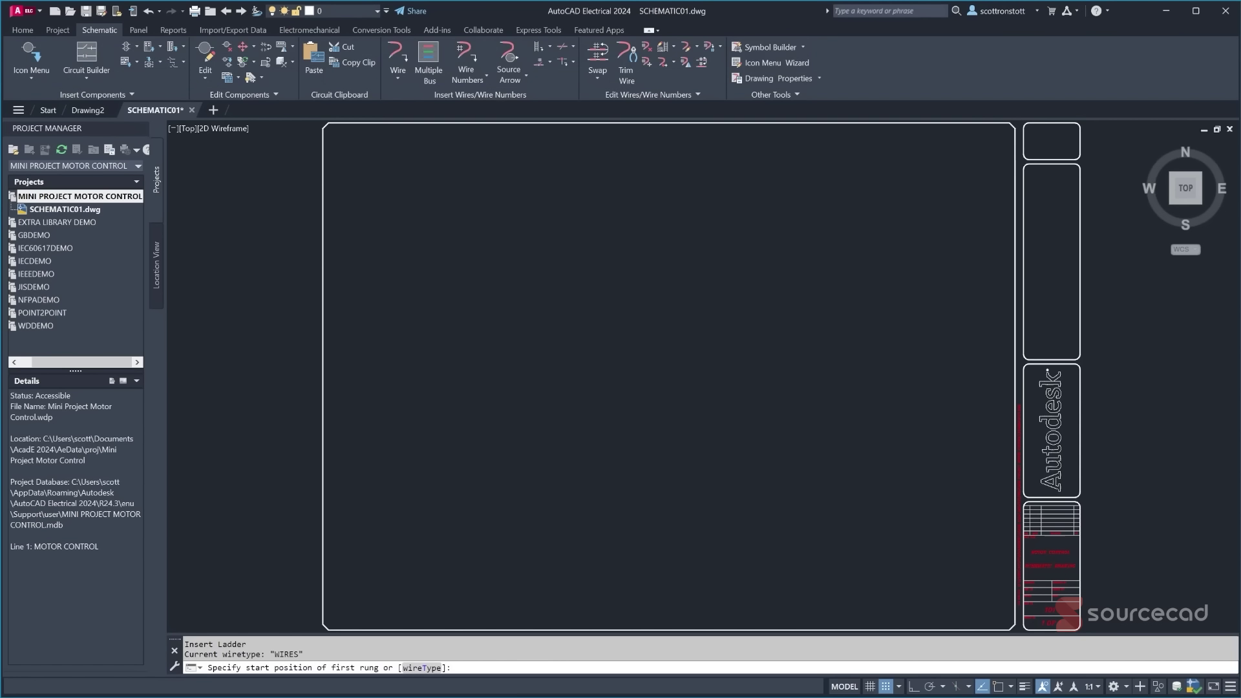
- Place the three-phase ladder just inside the upper-left corner of the drawing border, running down to reference 115
{"action": "left_click", "coordinate": [342, 146]}
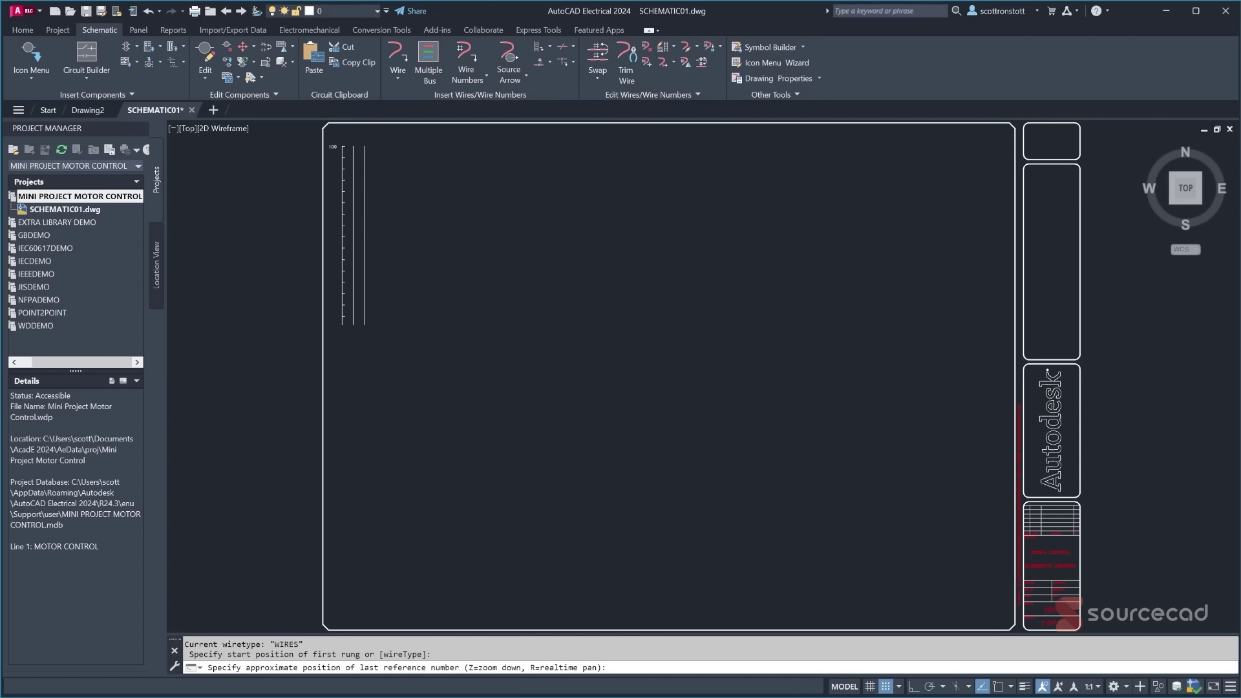
{"action": "left_click", "coordinate": [346, 320]}
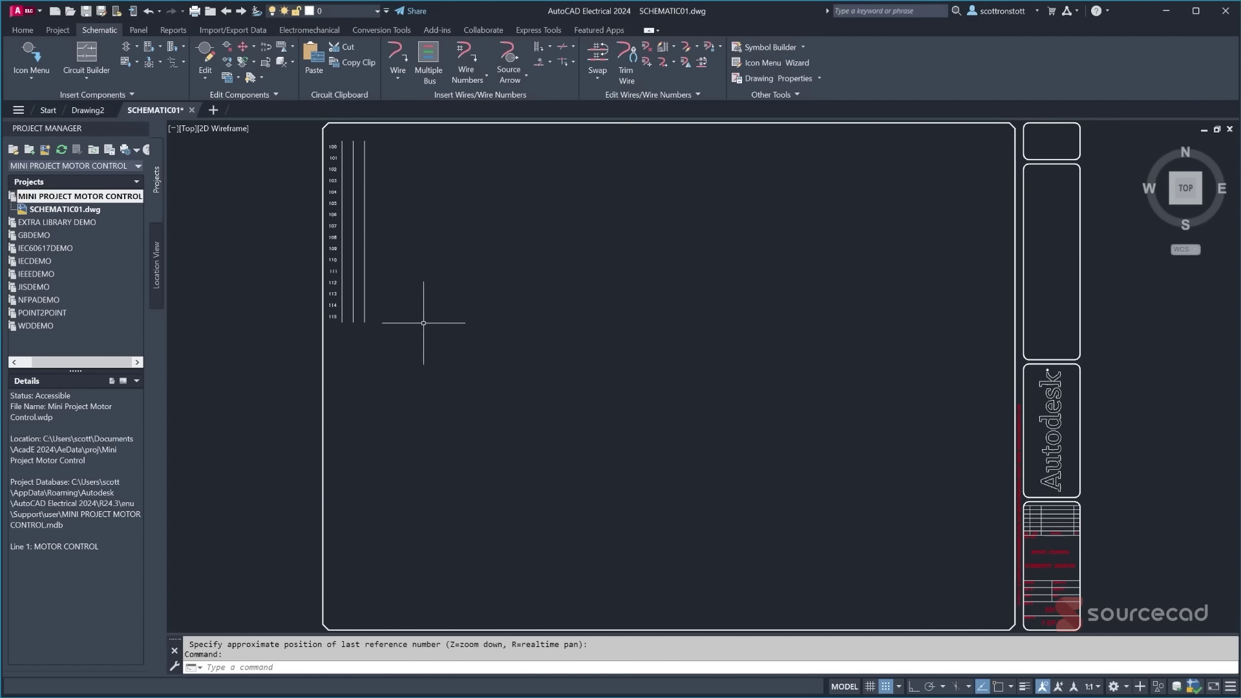
{"action": "scroll", "coordinate": [290, 171], "scroll_direction": "up", "scroll_amount": 4}
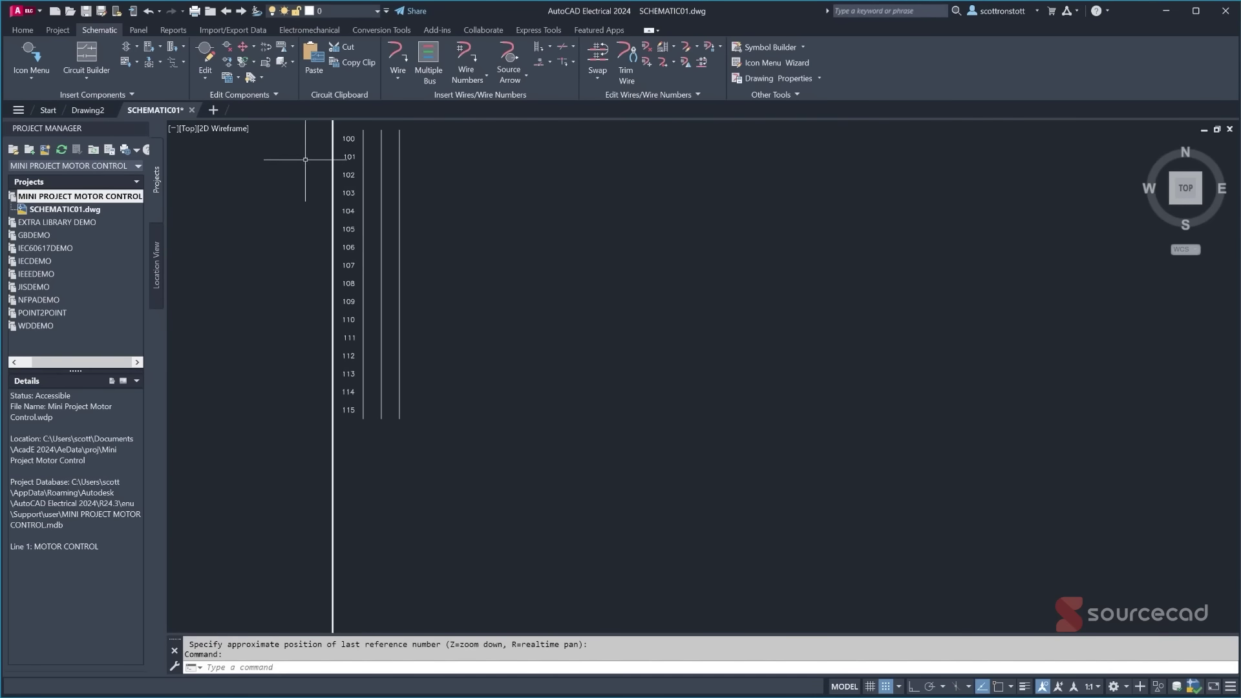
{"action": "scroll", "coordinate": [257, 236], "scroll_direction": "up", "scroll_amount": 4}
{"action": "scroll", "coordinate": [263, 250], "scroll_direction": "down", "scroll_amount": 6}
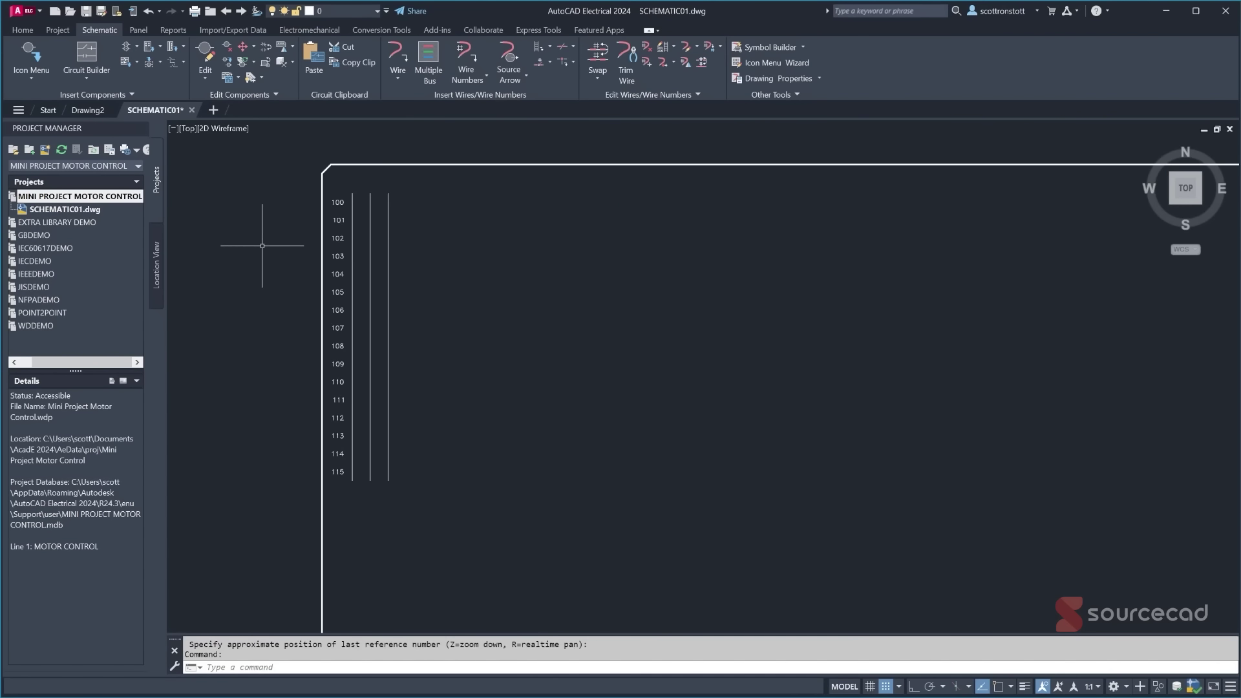
{"action": "scroll", "coordinate": [282, 272], "scroll_direction": "up", "scroll_amount": 3}
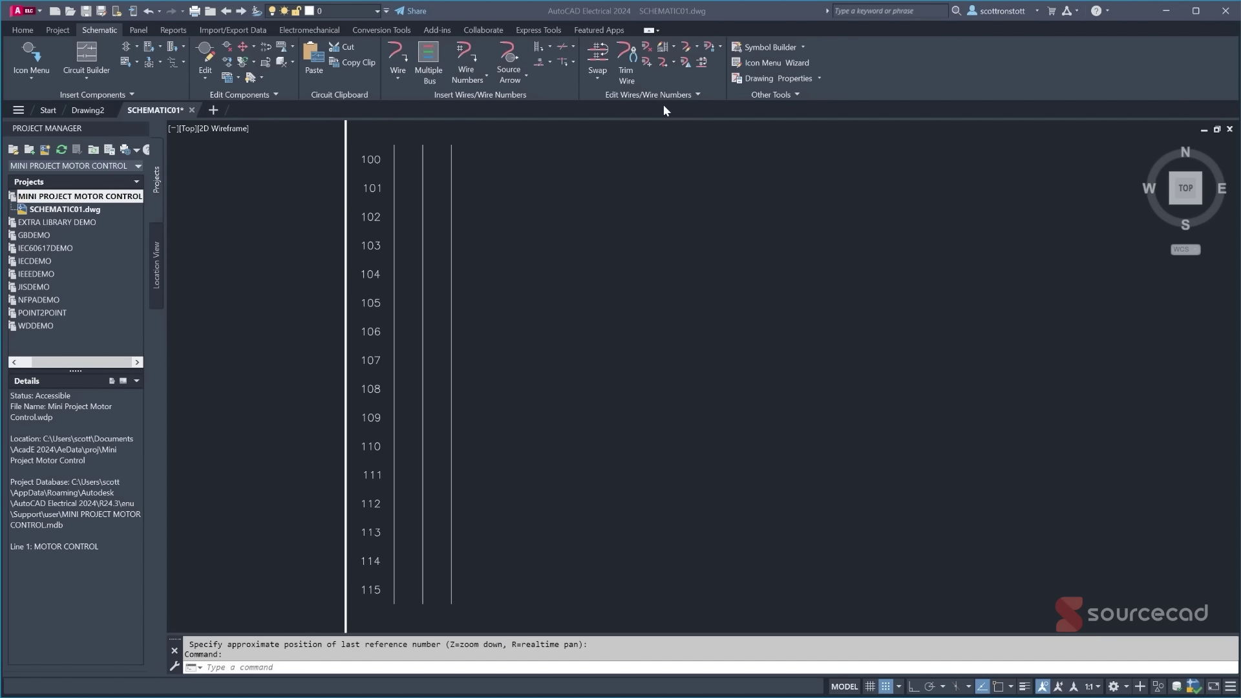
- Start creating wire types for the drawing and set the layer name format to WIRES_%S_%C
{"action": "left_click", "coordinate": [697, 47]}
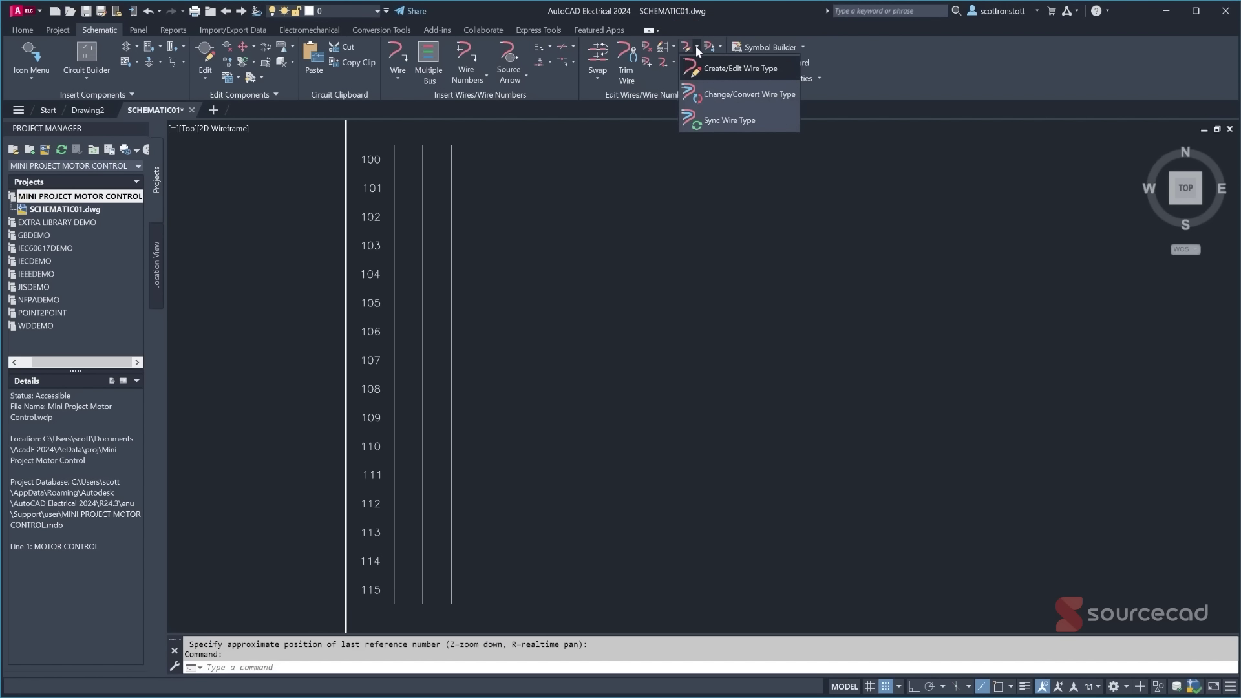
{"action": "left_click", "coordinate": [752, 76]}
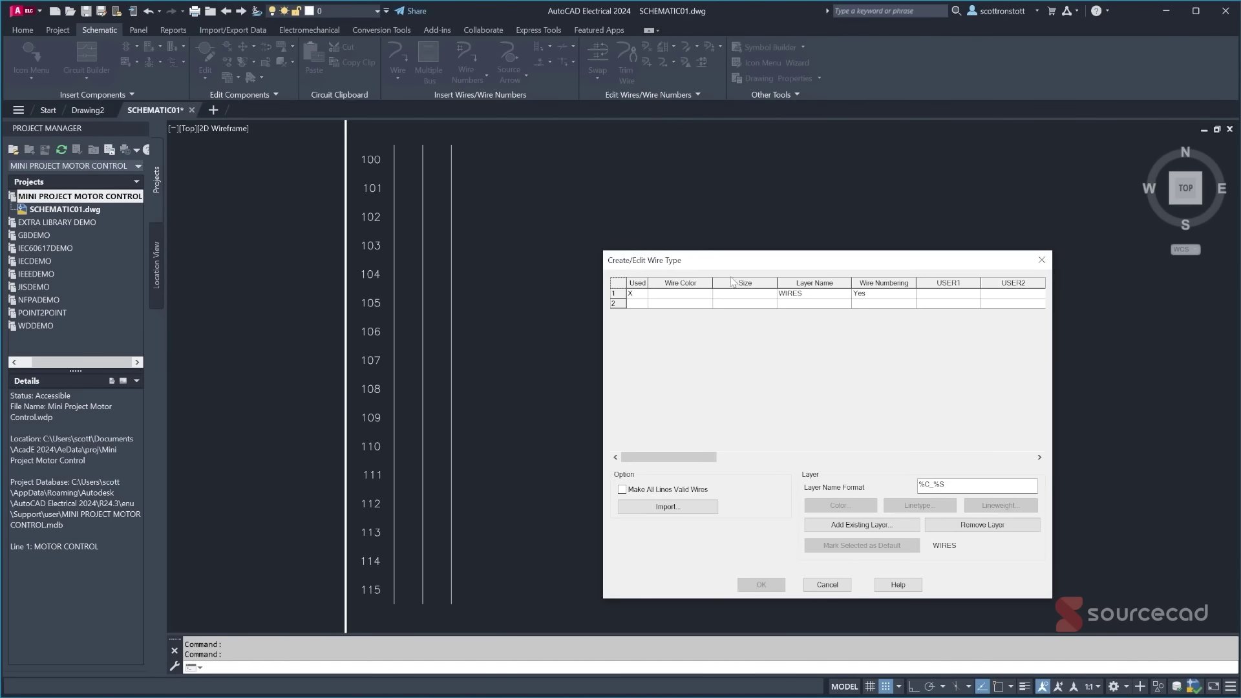
{"action": "left_click_drag", "start_coordinate": [728, 262], "coordinate": [617, 193]}
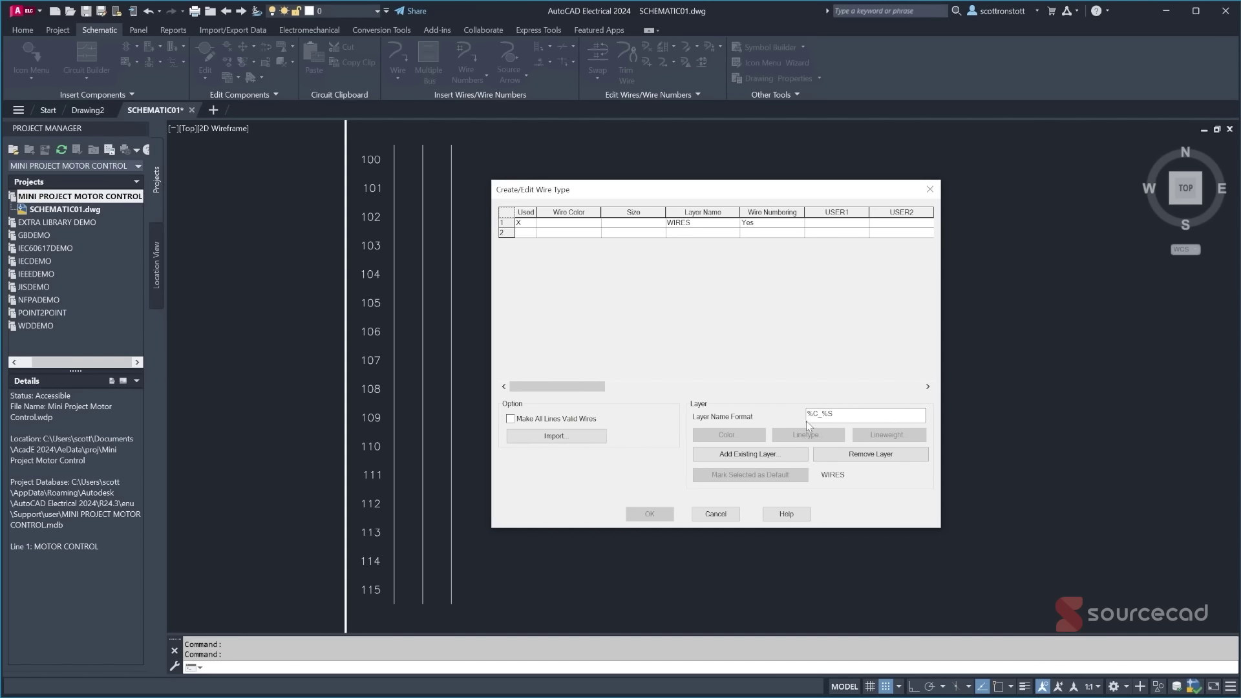
{"action": "left_click_drag", "start_coordinate": [807, 414], "coordinate": [818, 414]}
{"action": "left_click_drag", "start_coordinate": [823, 414], "coordinate": [834, 414]}
{"action": "left_click", "coordinate": [818, 414]}
{"action": "key", "text": "BackSpace"}
{"action": "type", "text": "S_%C"}
{"action": "left_click", "coordinate": [808, 417]}
{"action": "type", "text": "WIRES_"}
- Add a second wire type with wire color BLK and size 10AWG
{"action": "left_click", "coordinate": [573, 235]}
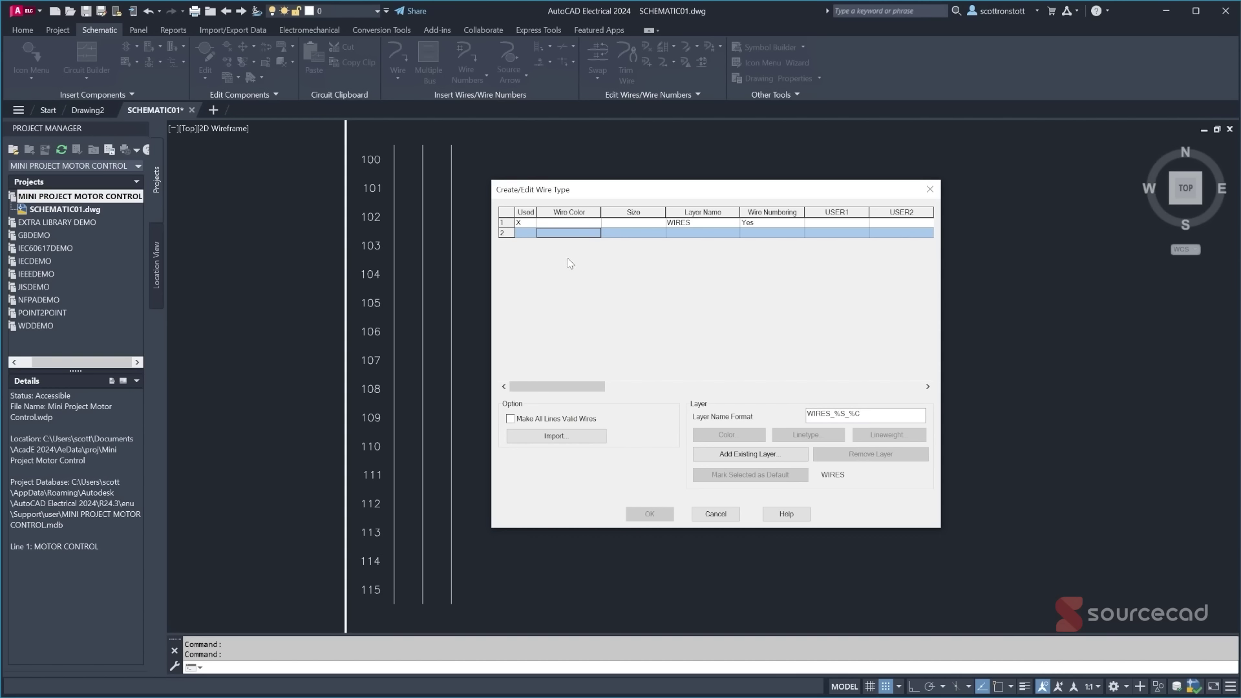
{"action": "type", "text": "BLK"}
{"action": "left_click", "coordinate": [609, 235]}
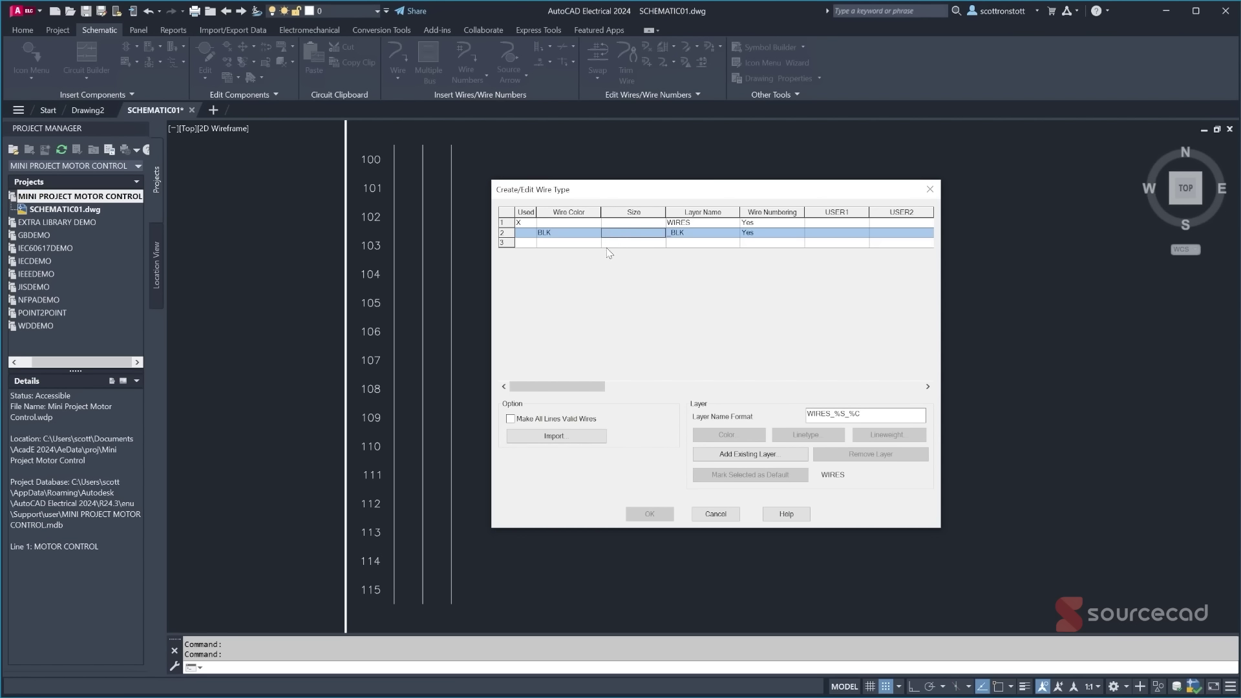
{"action": "type", "text": "10A"}
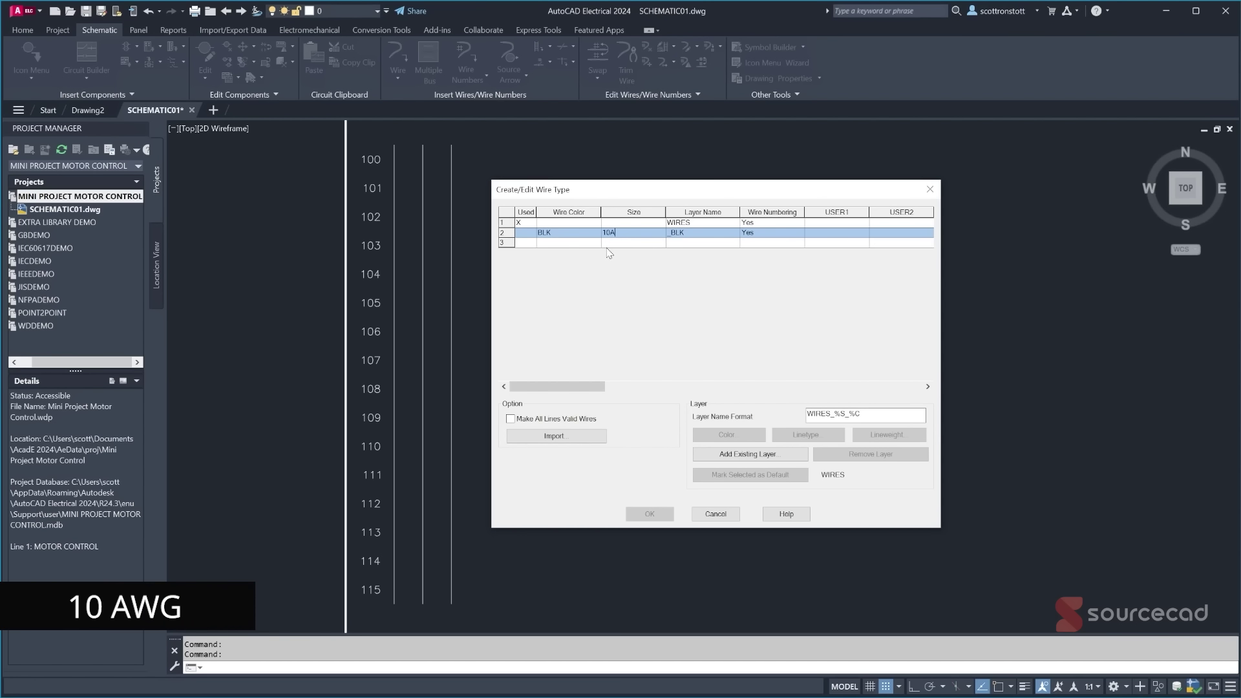
{"action": "type", "text": "WG"}
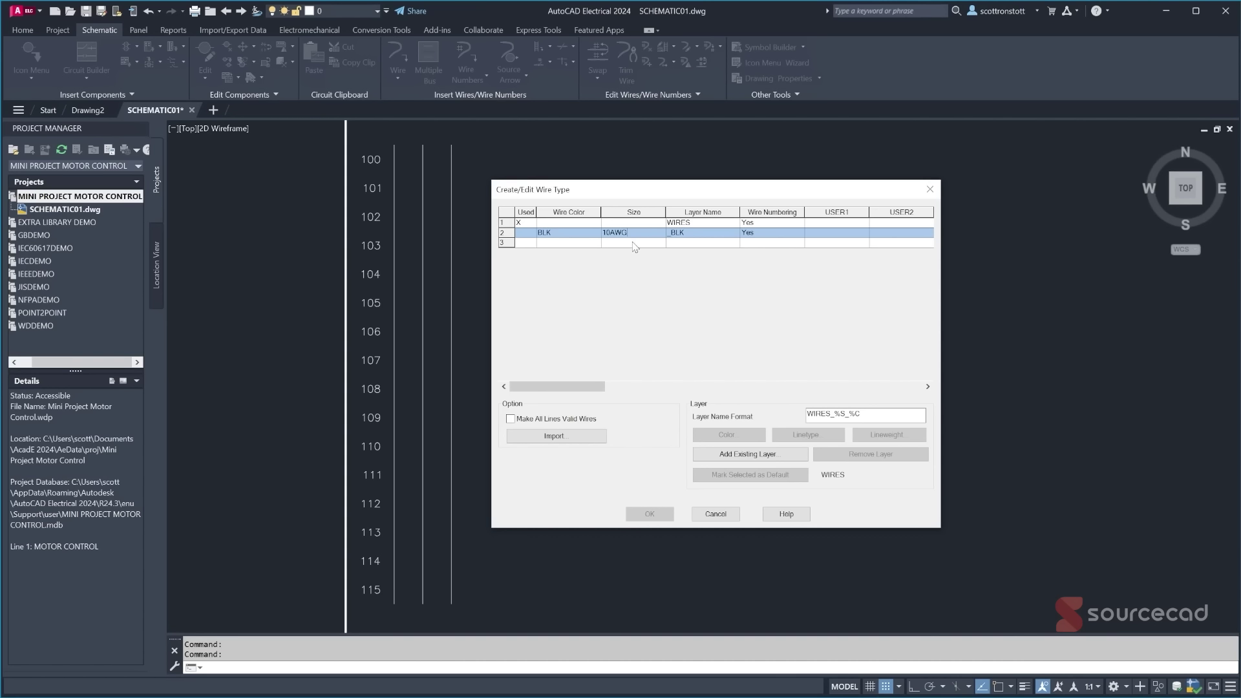
{"action": "key", "text": "Tab"}
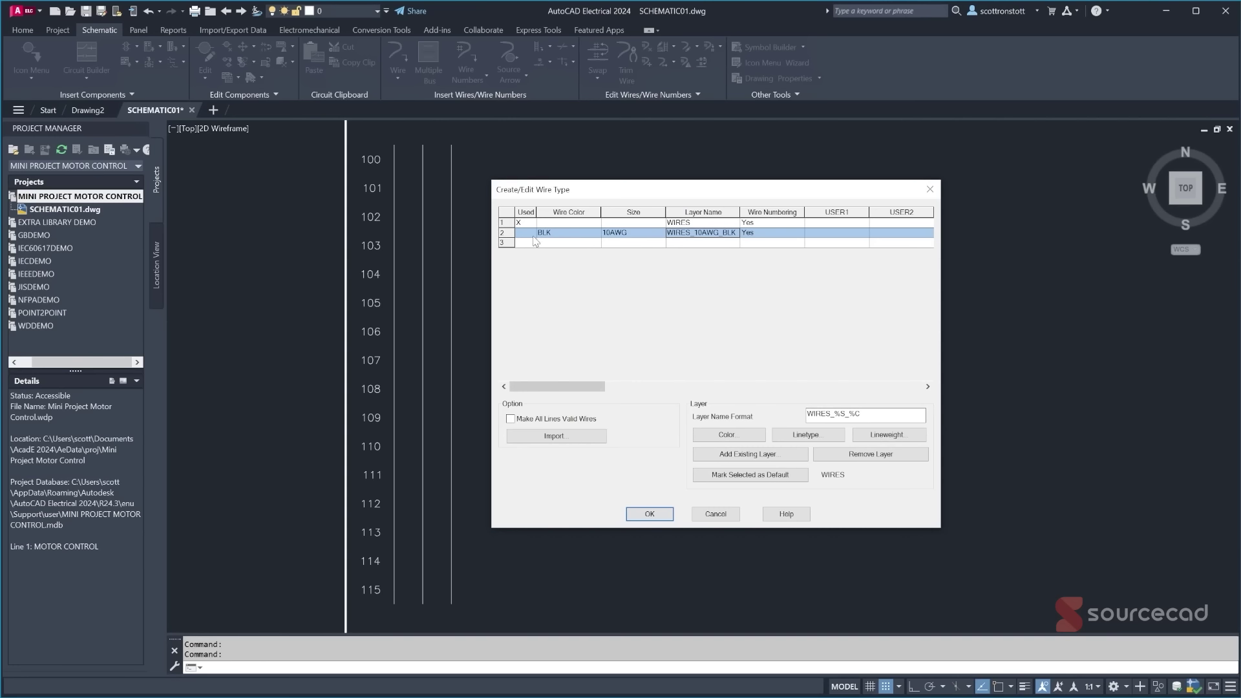
- Set the layer color of the black 10AWG wire type to index color 9, light gray
{"action": "left_click", "coordinate": [721, 436]}
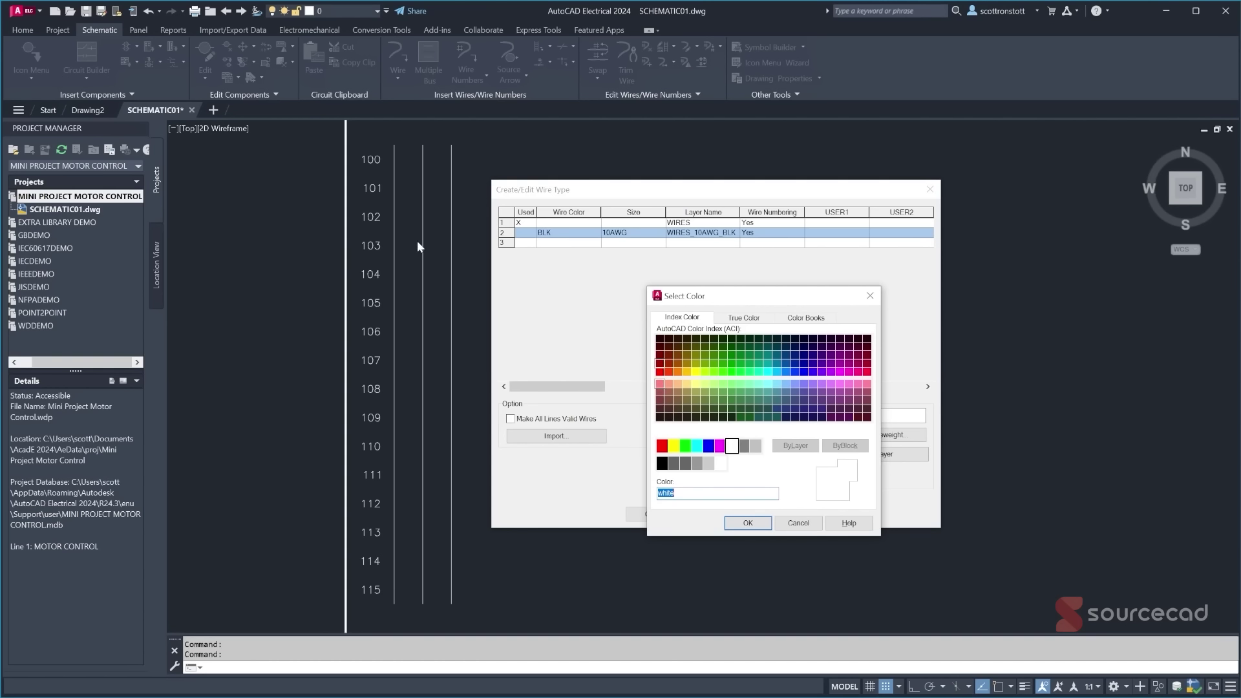
{"action": "left_click", "coordinate": [756, 447]}
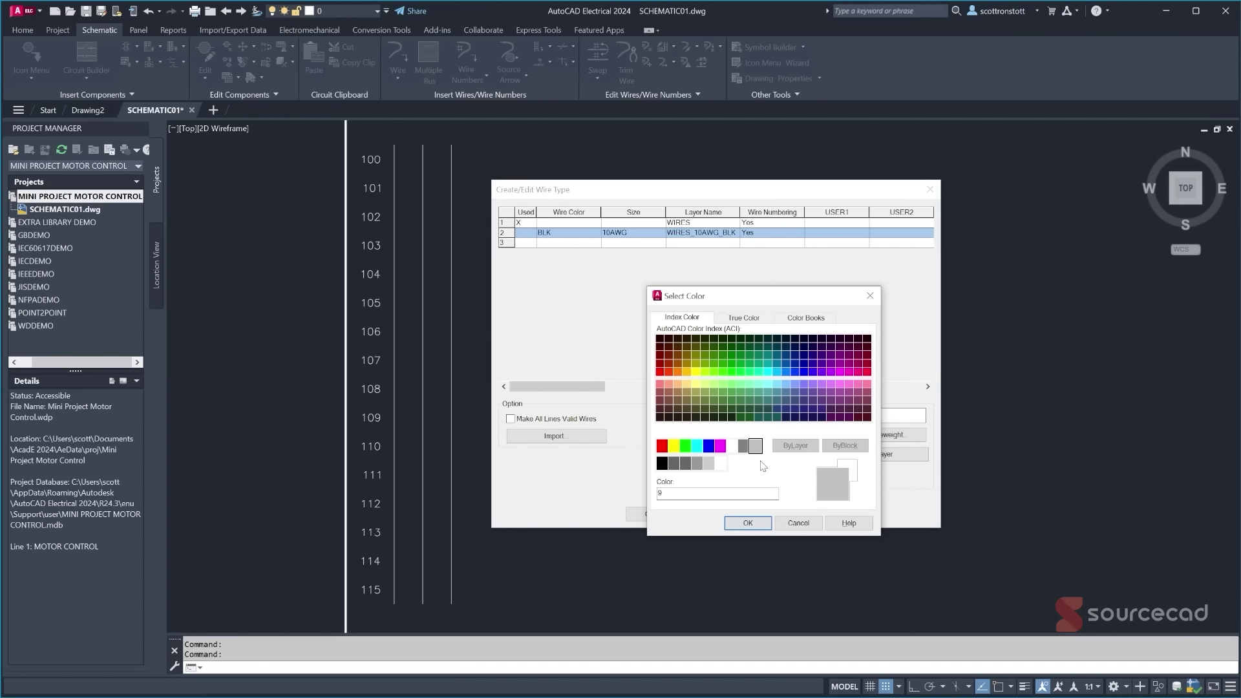
{"action": "left_click", "coordinate": [761, 526]}
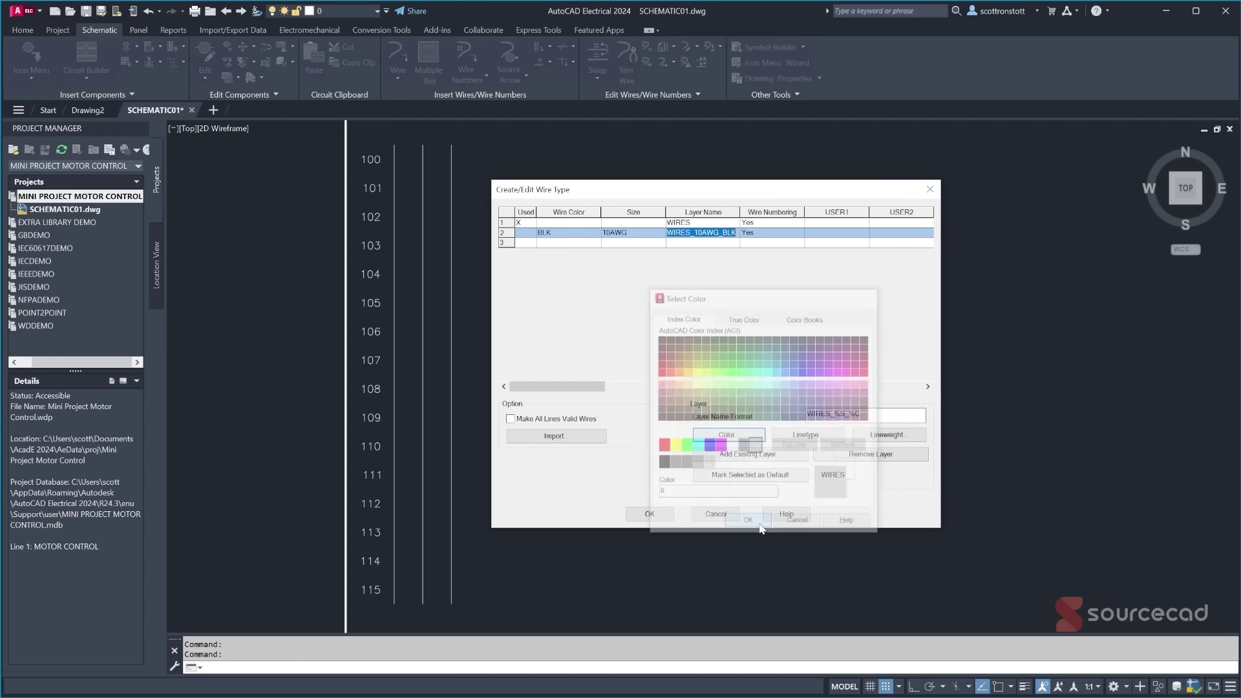
- Open the lineweight choices for the black 10AWG wire type's layer and browse to the heavier lineweights
{"action": "left_click", "coordinate": [876, 441]}
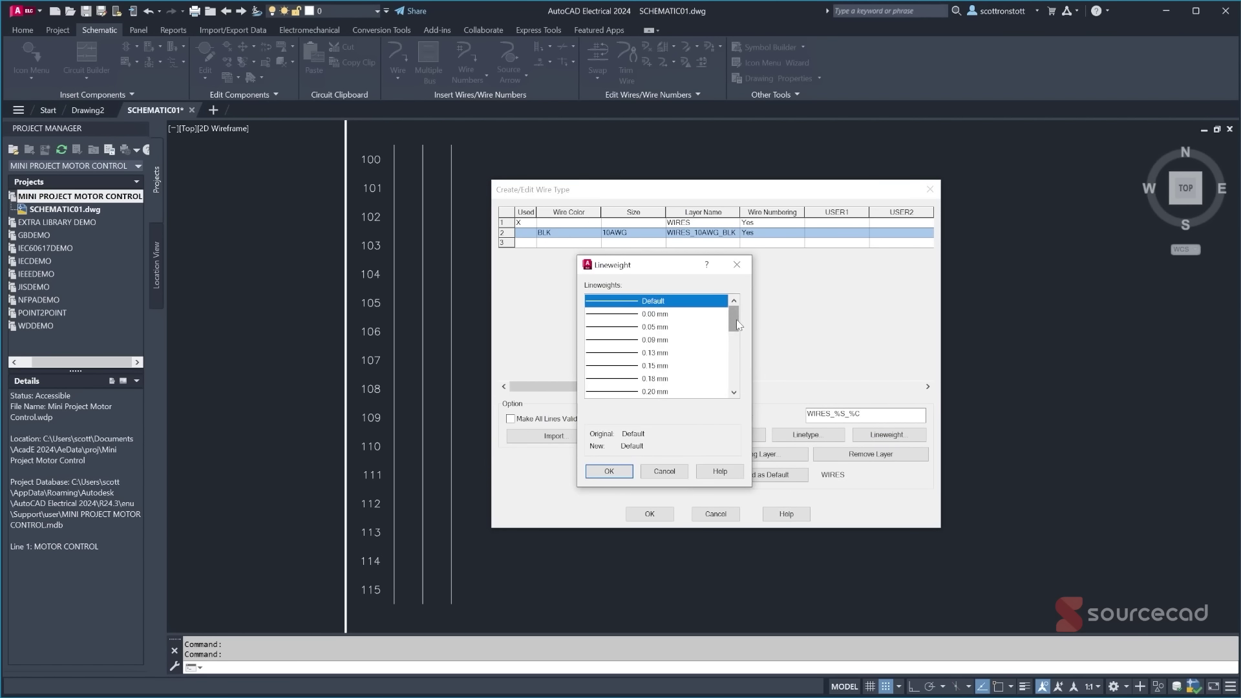
{"action": "scroll", "coordinate": [736, 319], "scroll_direction": "down", "scroll_amount": 1}
{"action": "scroll", "coordinate": [740, 336], "scroll_direction": "down", "scroll_amount": 1}
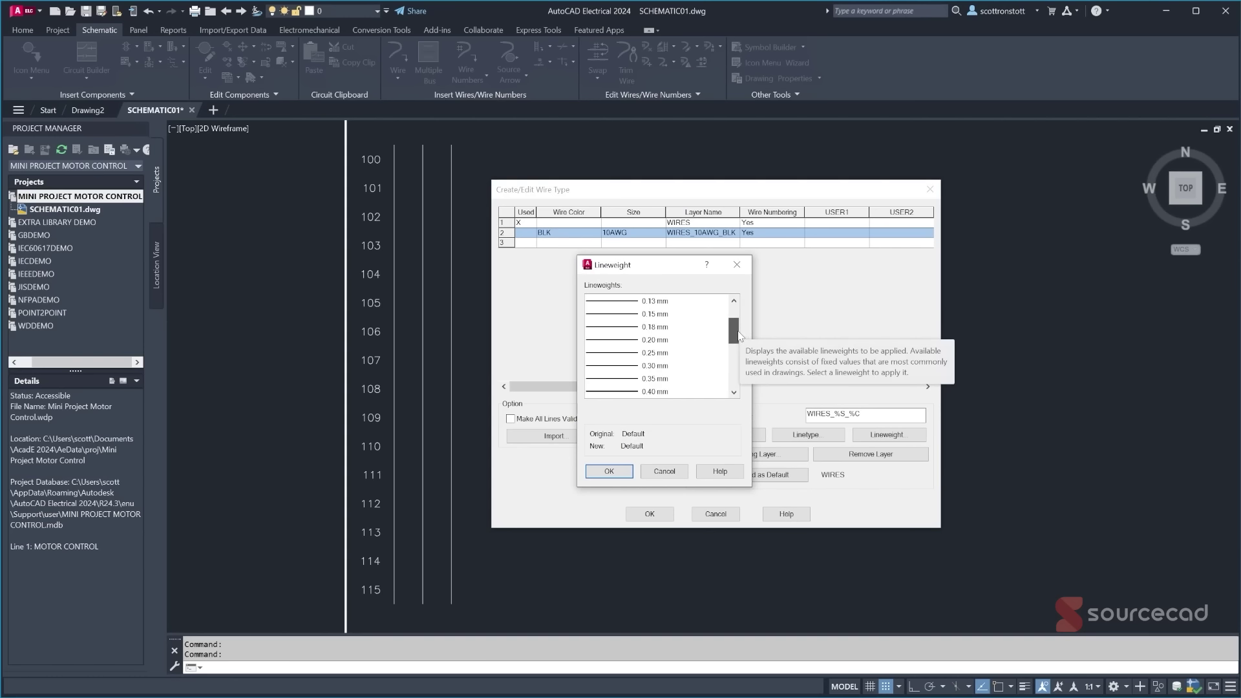
- Set the lineweight of the 10AWG black wire layer to 0.40 mm
{"action": "left_click", "coordinate": [627, 392]}
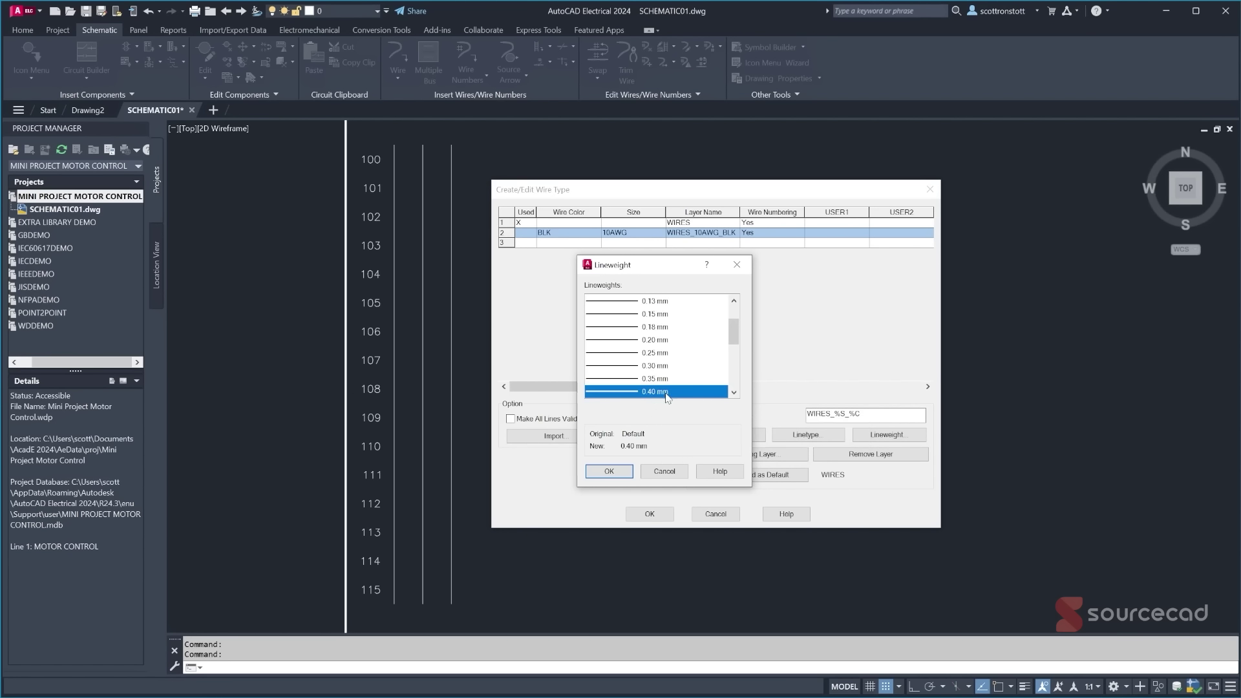
{"action": "left_click", "coordinate": [609, 472]}
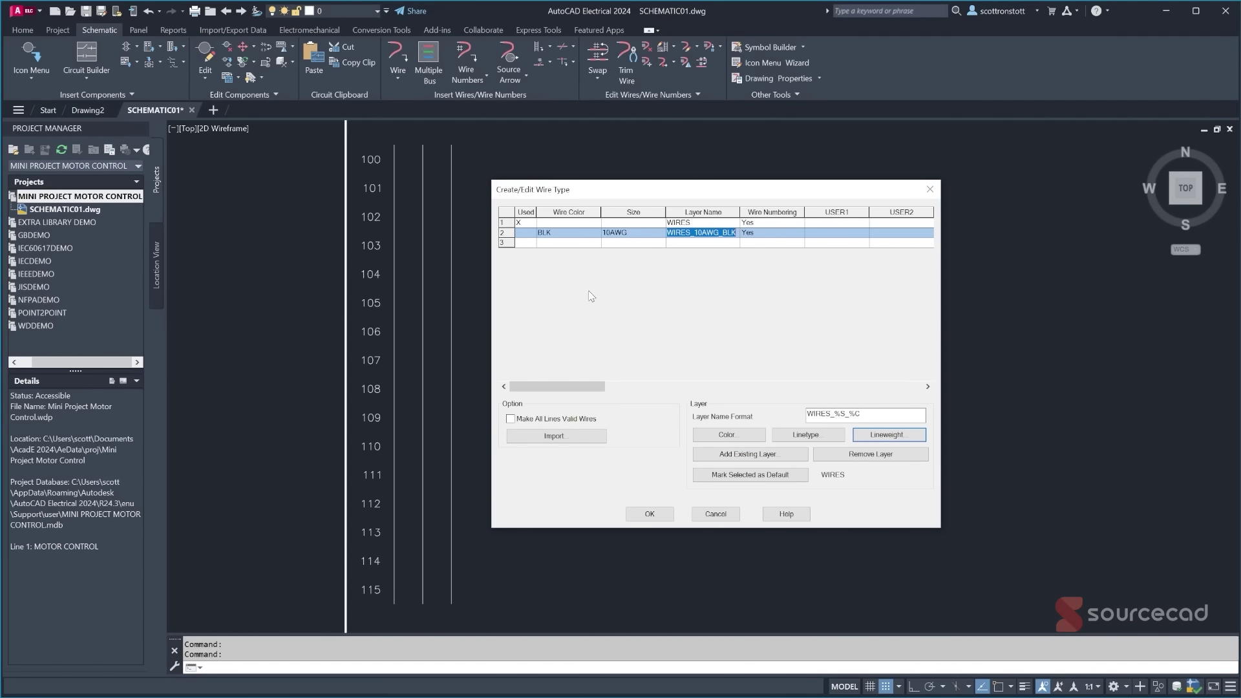
- Add a wire type in the next empty row with wire color BLK and size 14AWG
{"action": "left_click", "coordinate": [557, 243]}
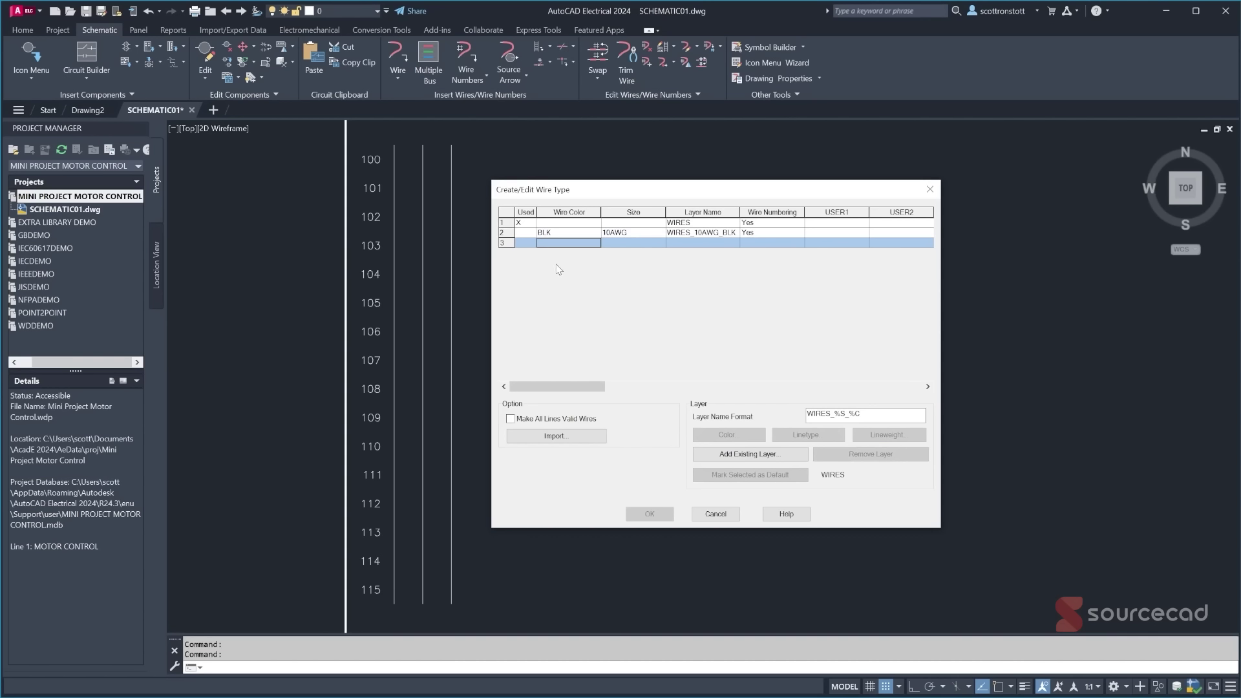
{"action": "type", "text": "BLK"}
{"action": "left_click", "coordinate": [612, 243]}
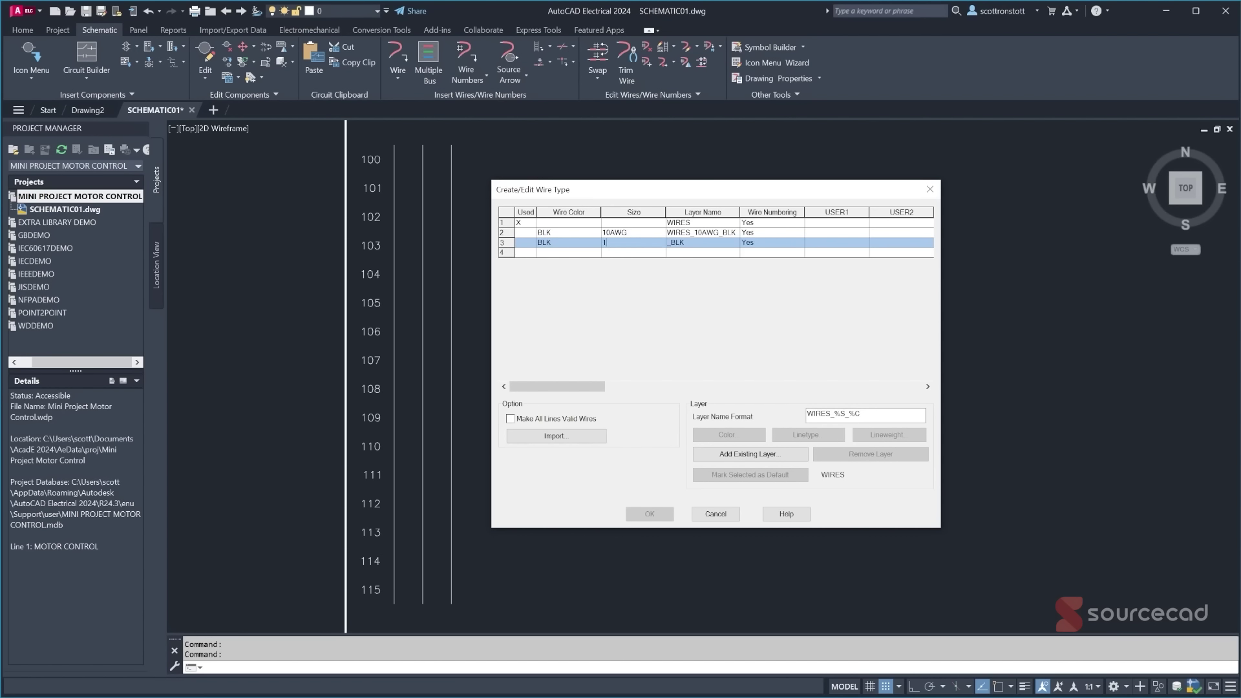
{"action": "type", "text": "14AWG"}
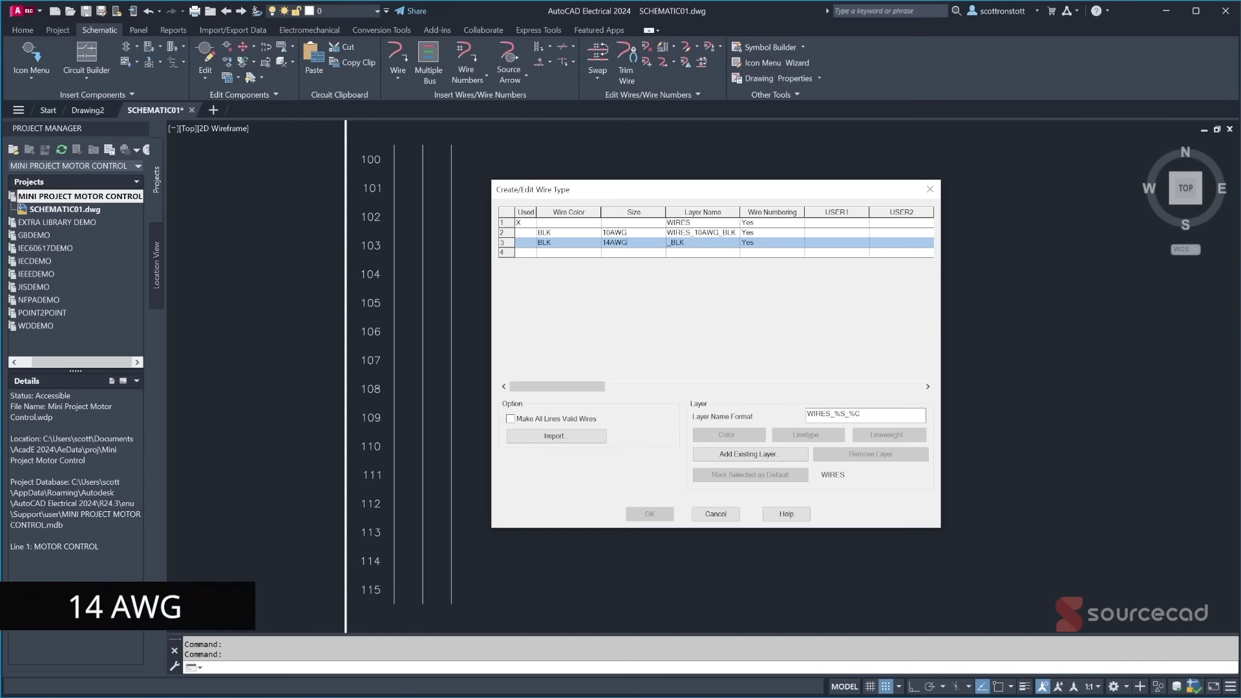
{"action": "key", "text": "Tab"}
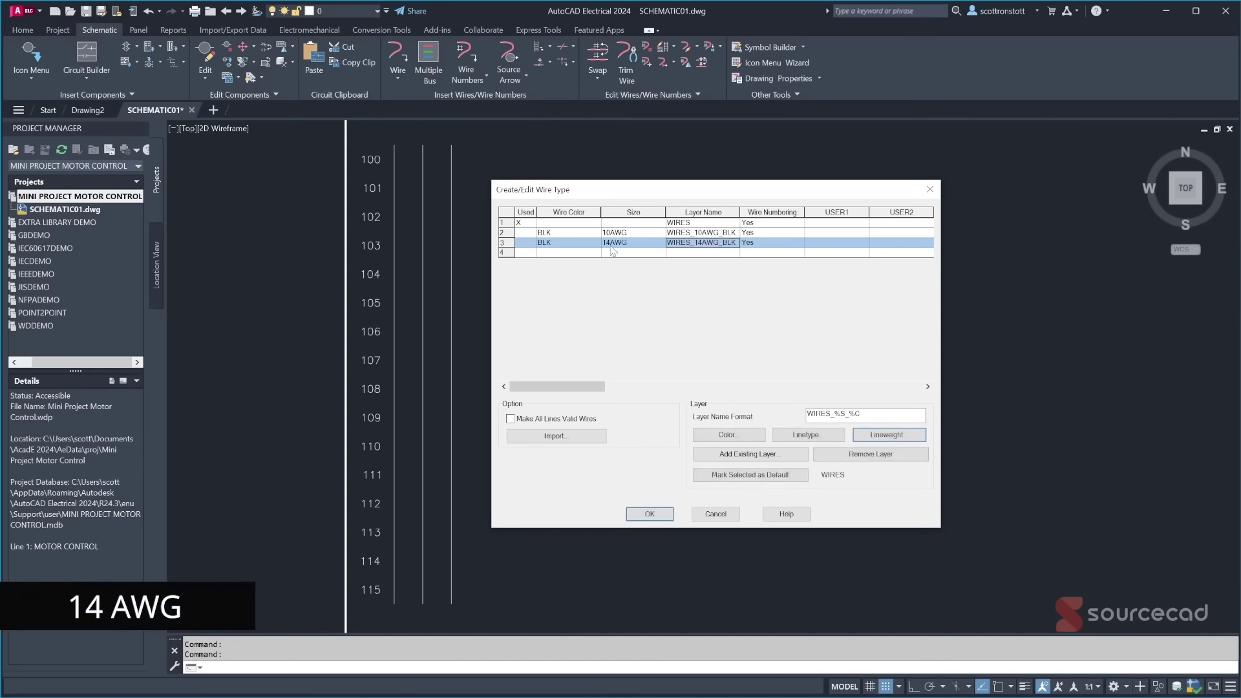
- Assign index color 9 and a 0.30 mm lineweight to the 14AWG black wire layer
{"action": "left_click", "coordinate": [720, 440]}
{"action": "left_click", "coordinate": [755, 446]}
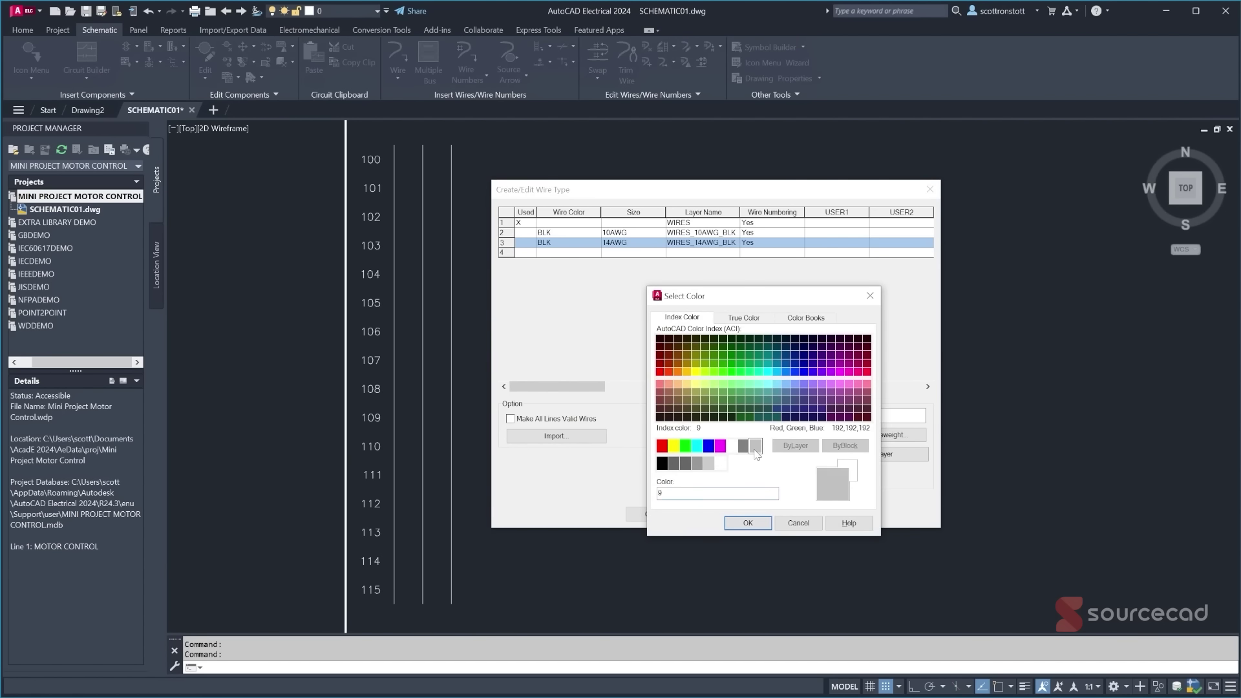
{"action": "left_click", "coordinate": [748, 523]}
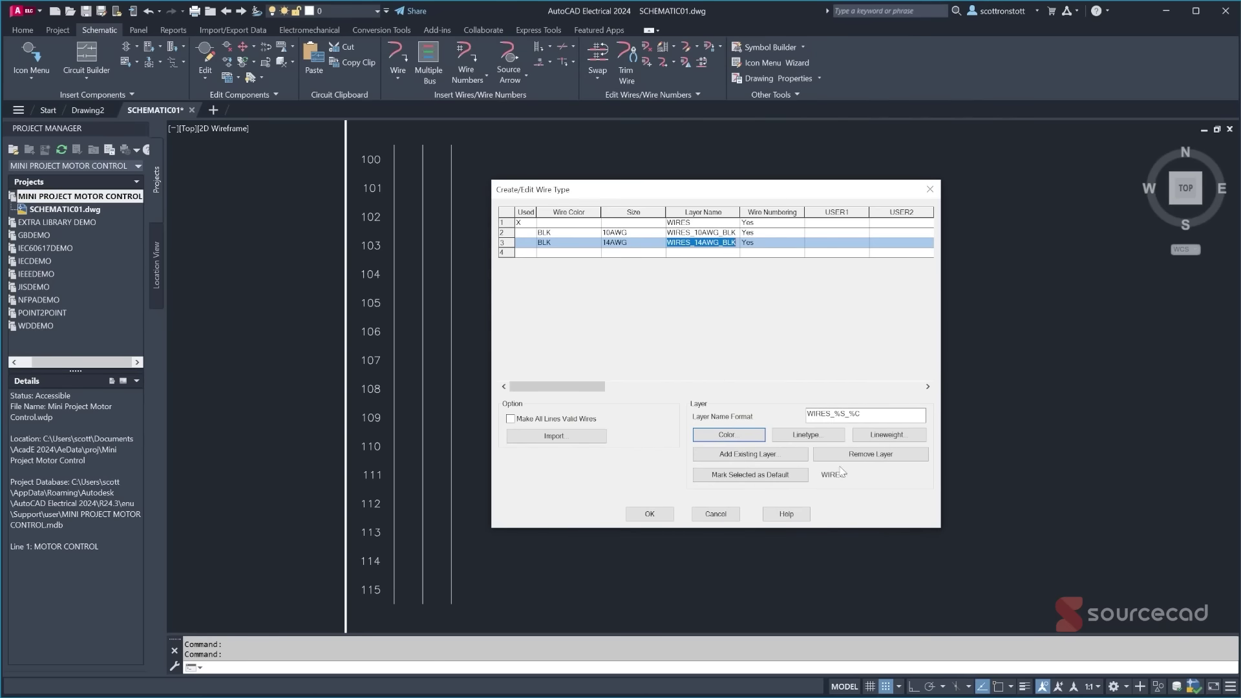
{"action": "left_click", "coordinate": [869, 436]}
{"action": "scroll", "coordinate": [740, 335], "scroll_direction": "down", "scroll_amount": 1}
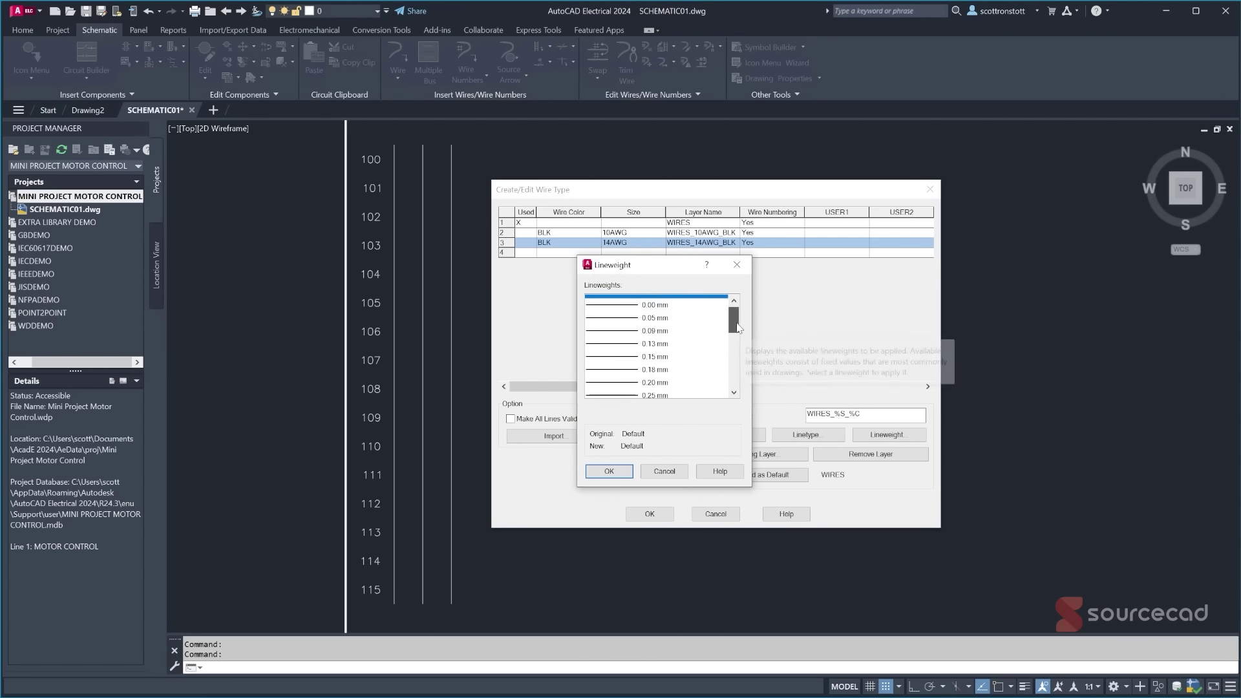
{"action": "scroll", "coordinate": [740, 335], "scroll_direction": "down", "scroll_amount": 1}
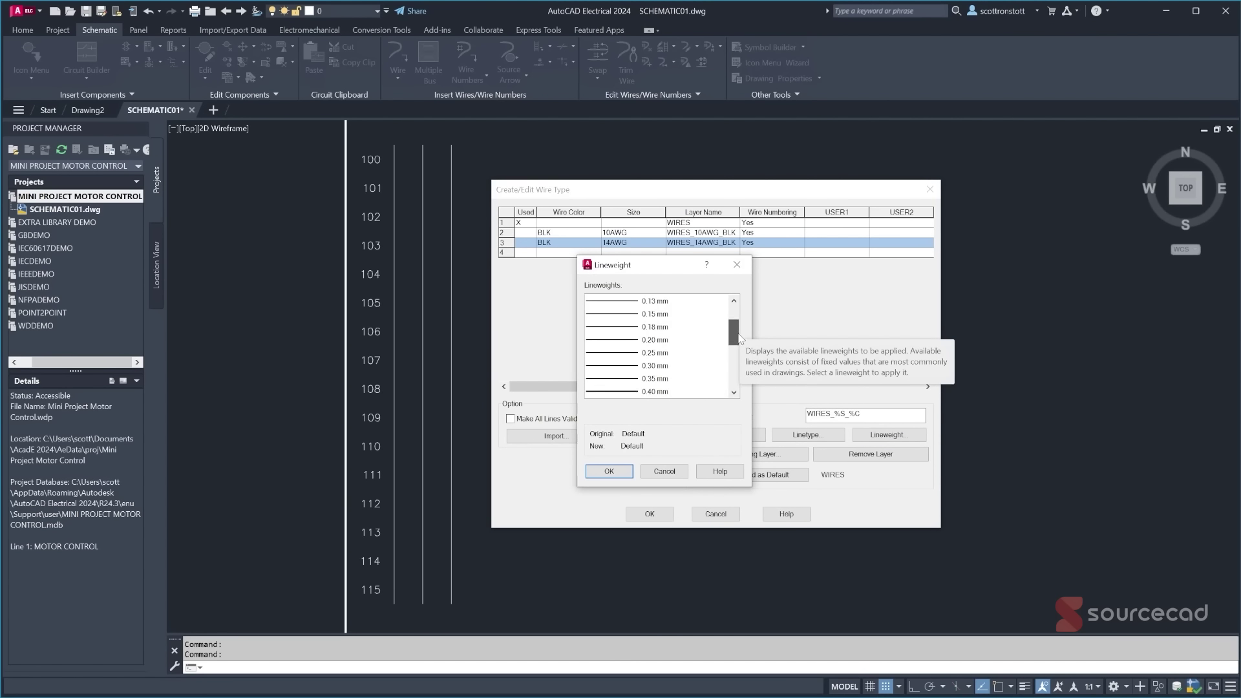
{"action": "left_click", "coordinate": [638, 380]}
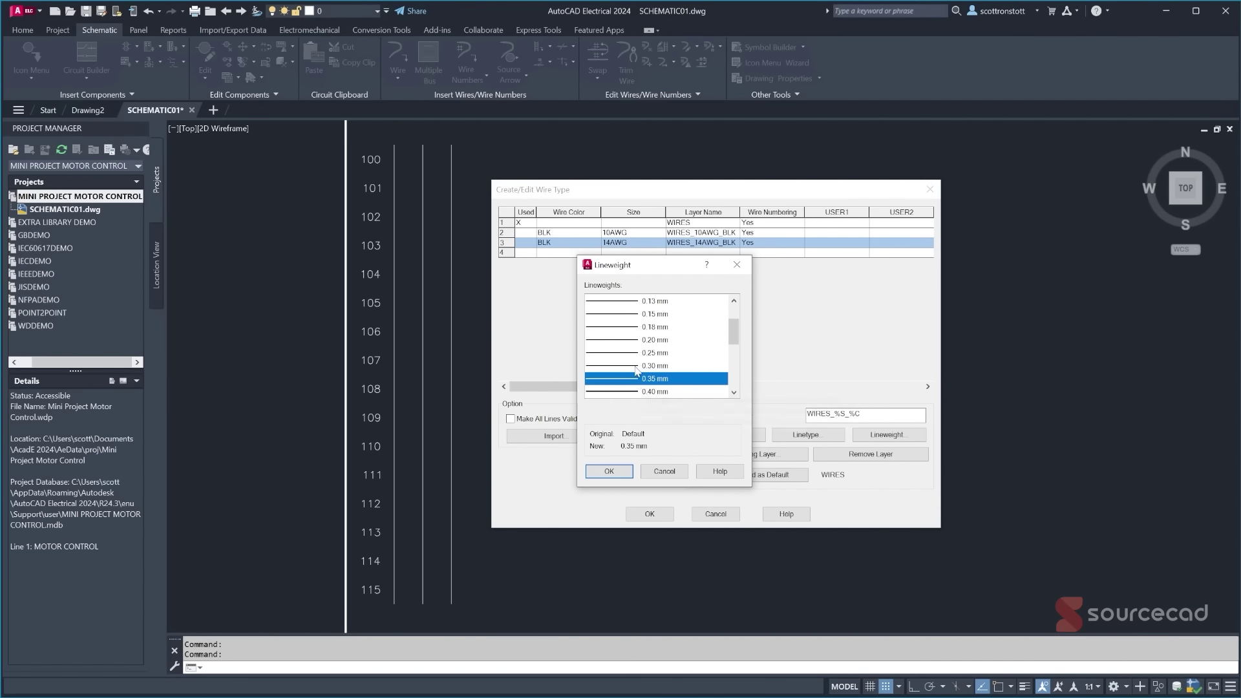
{"action": "left_click", "coordinate": [640, 365]}
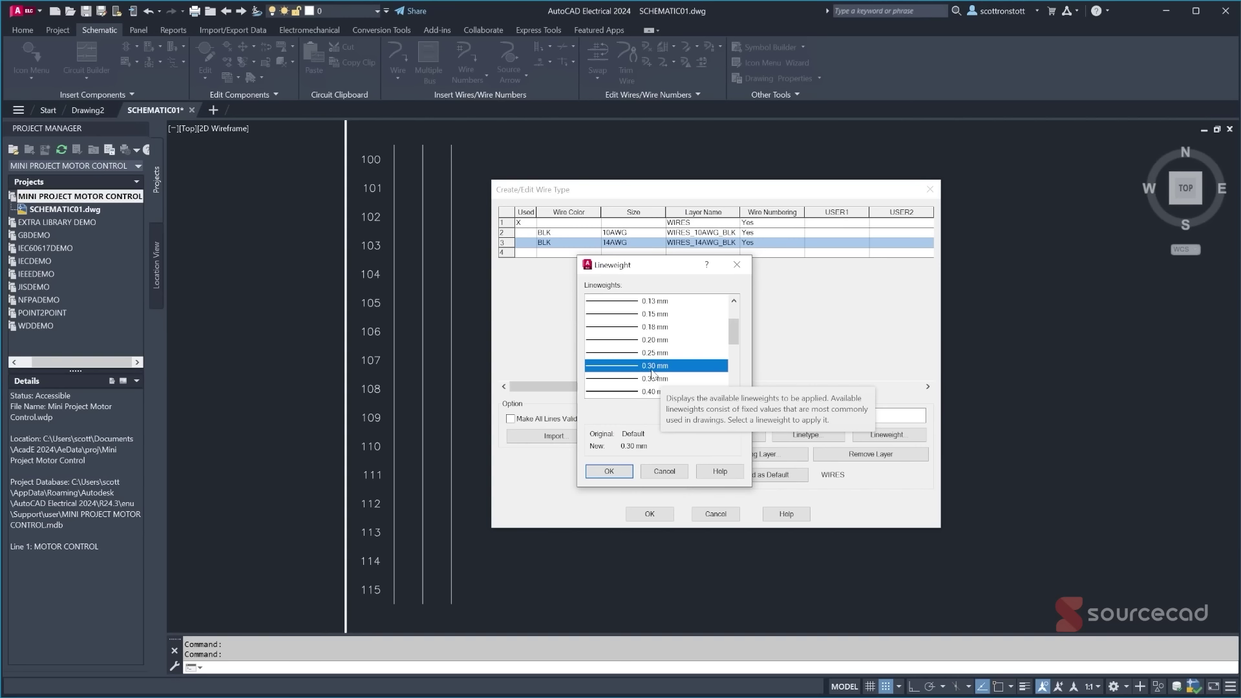
{"action": "left_click", "coordinate": [610, 471]}
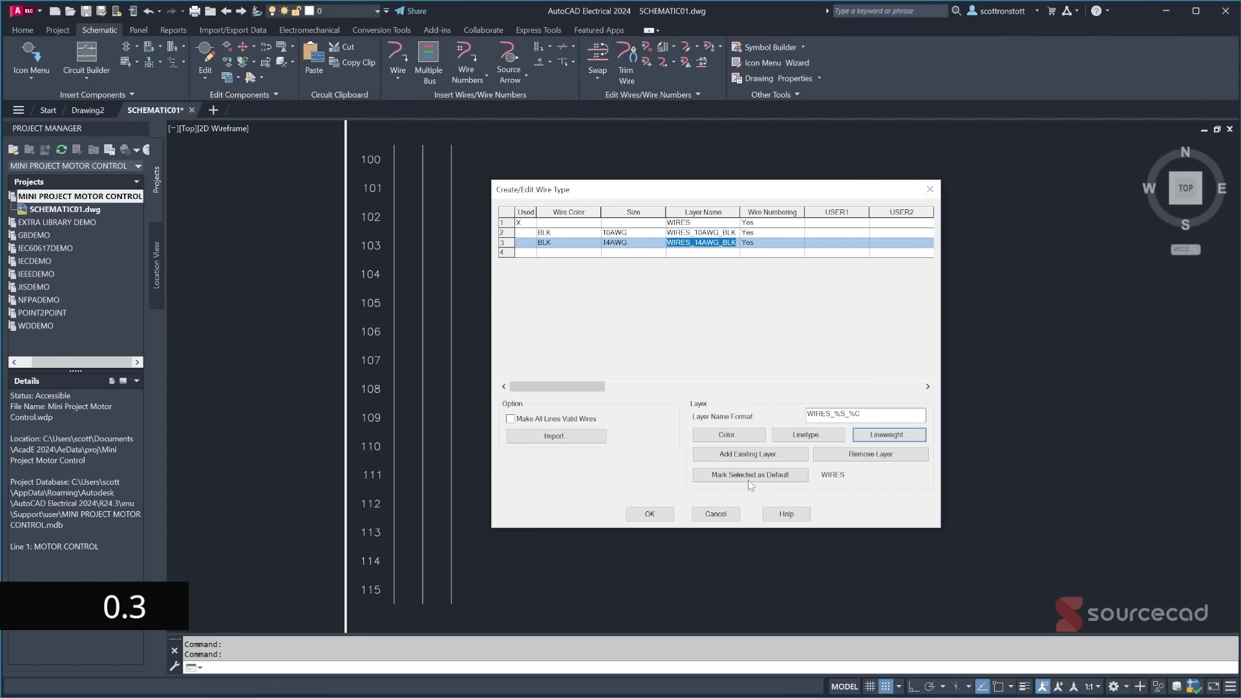
- Add a wire type in the next empty row with wire color WHT and size 16AWG
{"action": "left_click", "coordinate": [559, 253]}
{"action": "type", "text": "WH"}
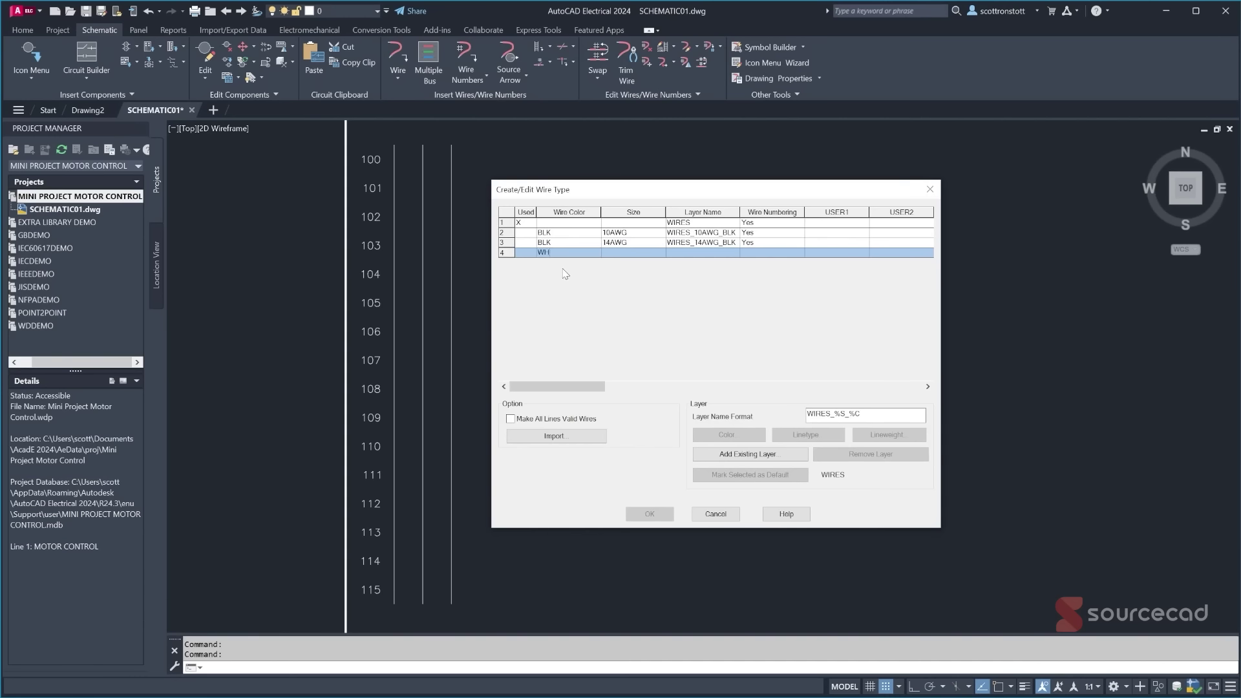
{"action": "type", "text": "T"}
{"action": "left_click", "coordinate": [609, 258]}
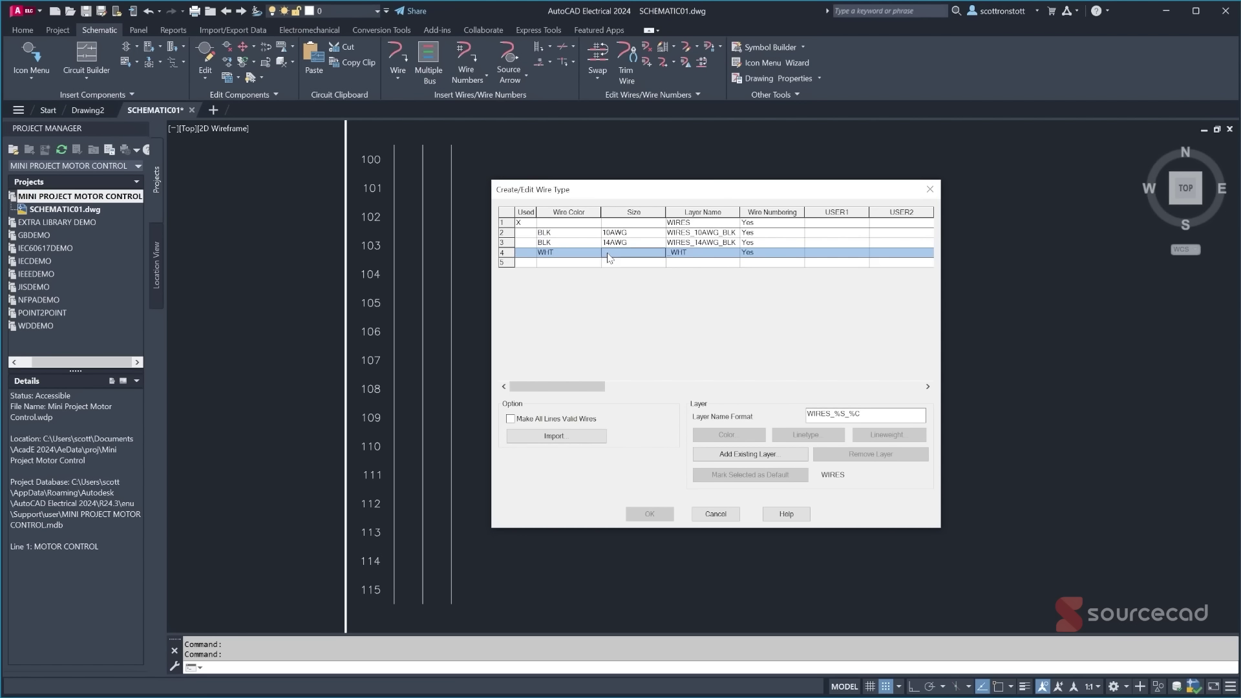
{"action": "type", "text": "16AWG"}
{"action": "key", "text": "Return"}
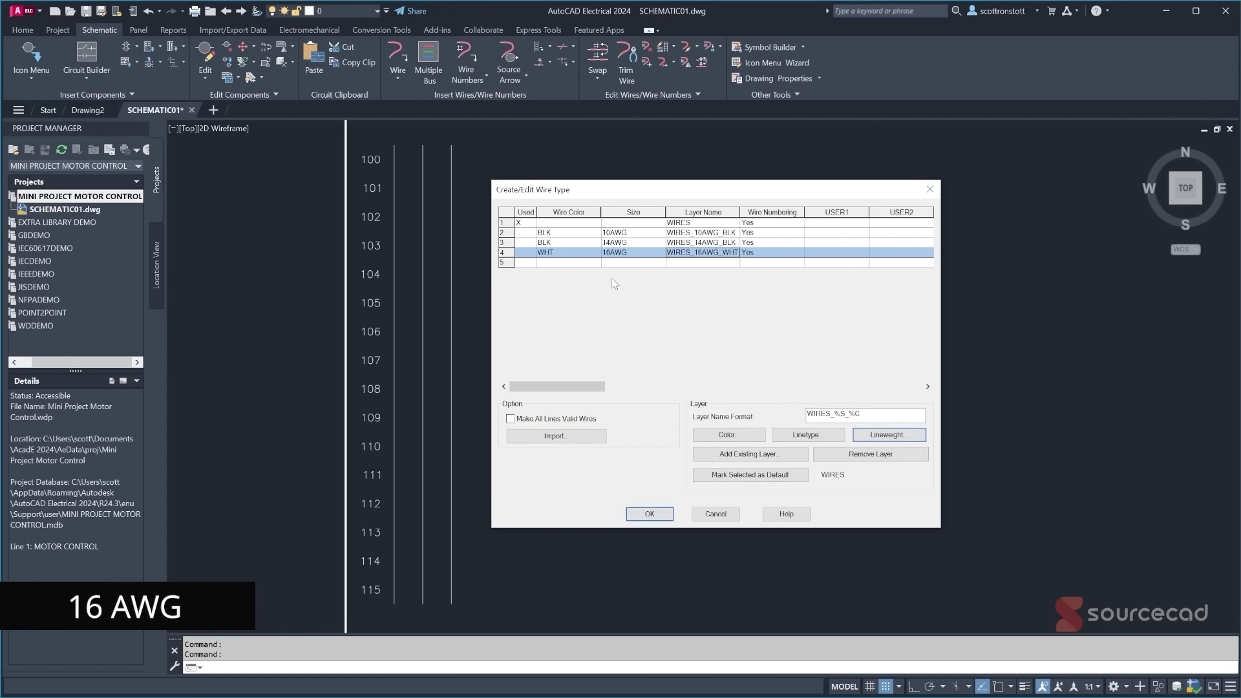
- Assign the color white and a 0.25 mm lineweight to the 16AWG white wire layer
{"action": "left_click", "coordinate": [727, 436]}
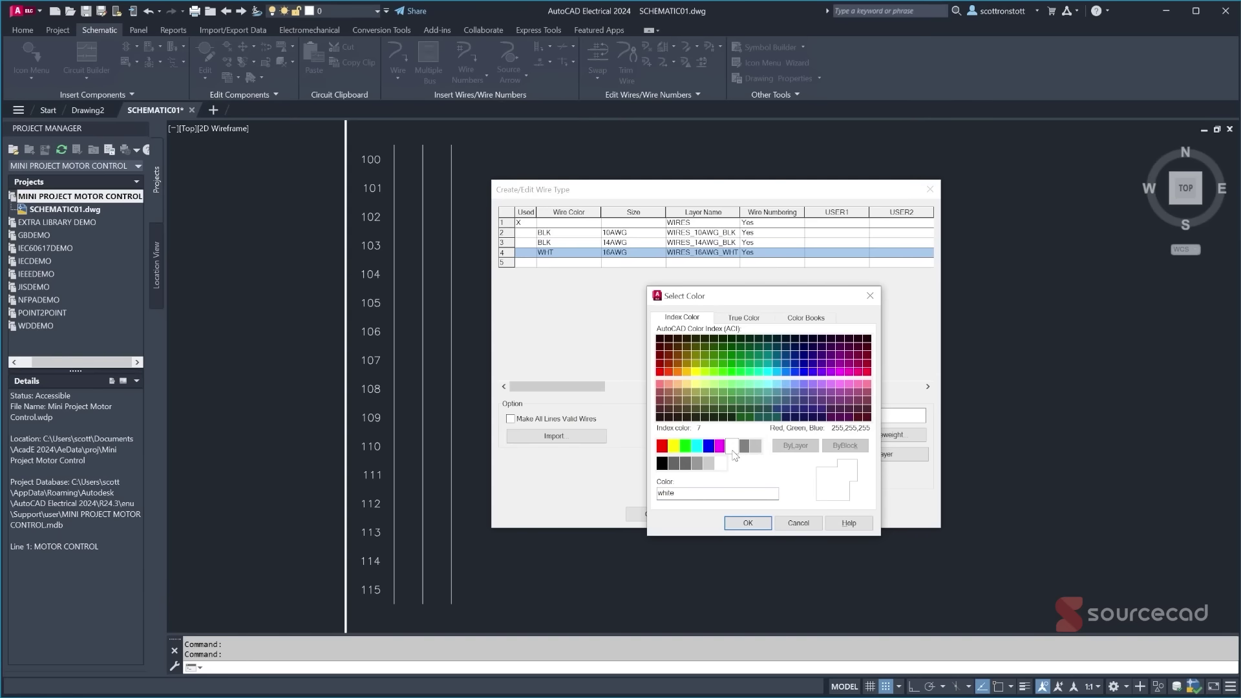
{"action": "left_click", "coordinate": [748, 523]}
{"action": "left_click", "coordinate": [885, 435]}
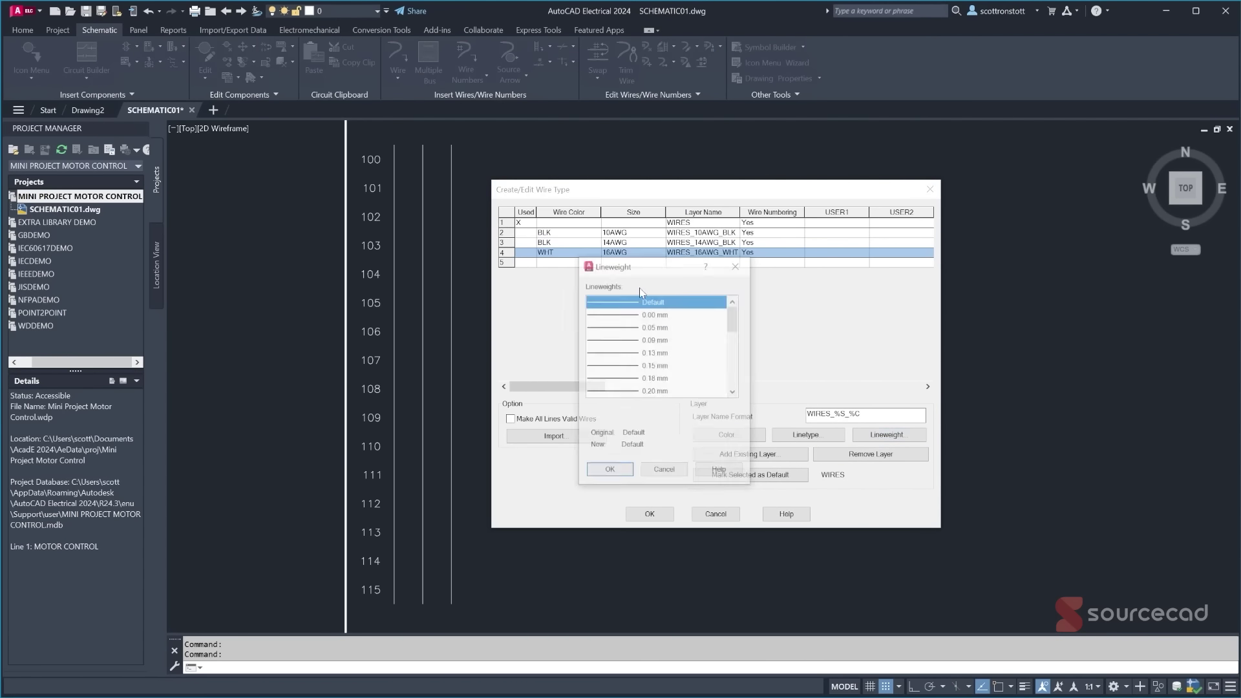
{"action": "left_click_drag", "start_coordinate": [733, 321], "coordinate": [734, 334]}
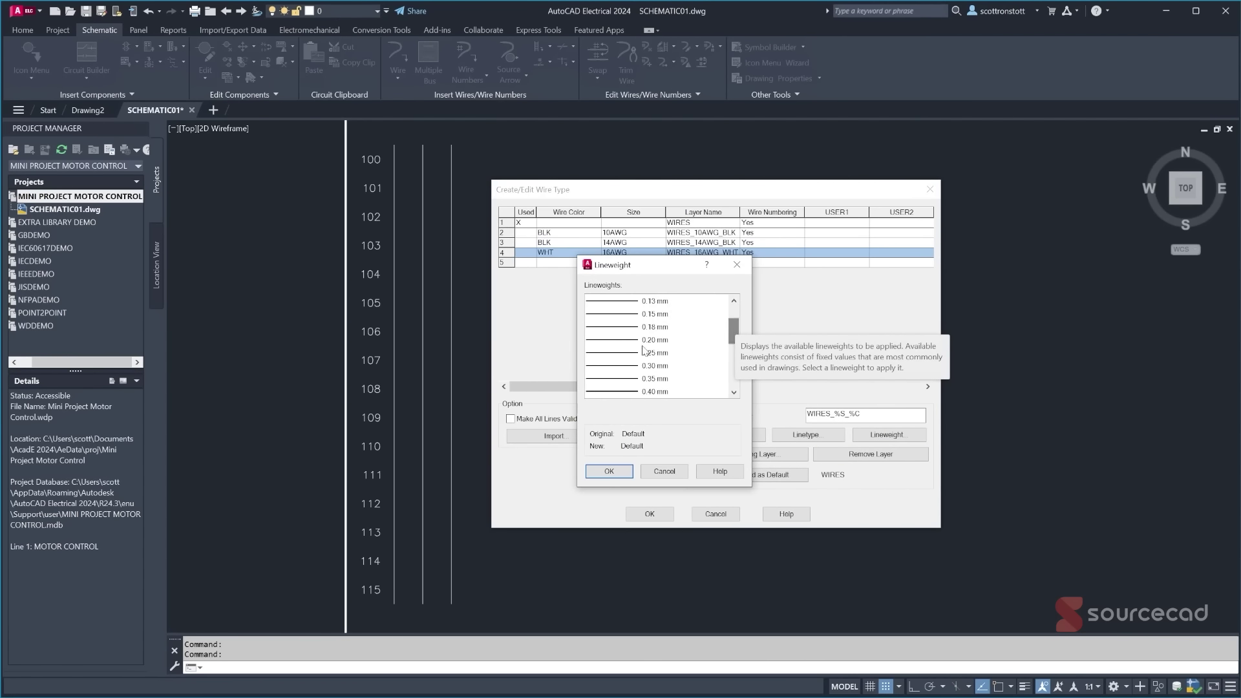
{"action": "left_click", "coordinate": [623, 353]}
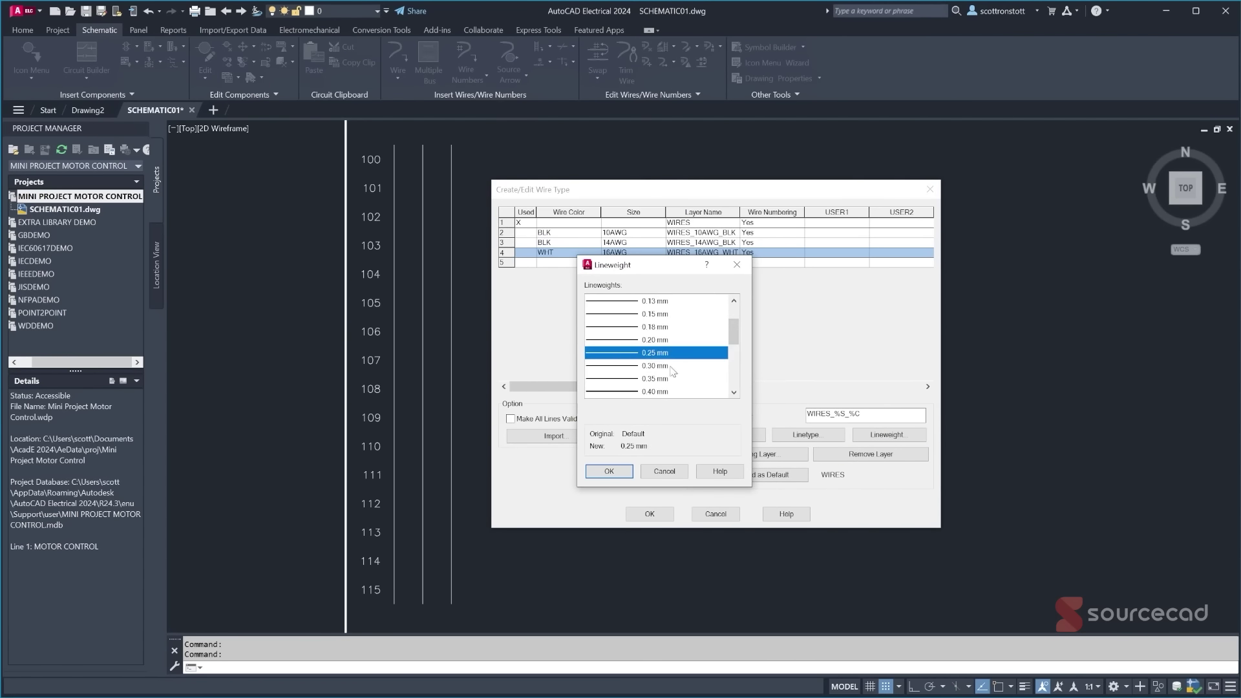
{"action": "left_click", "coordinate": [609, 472]}
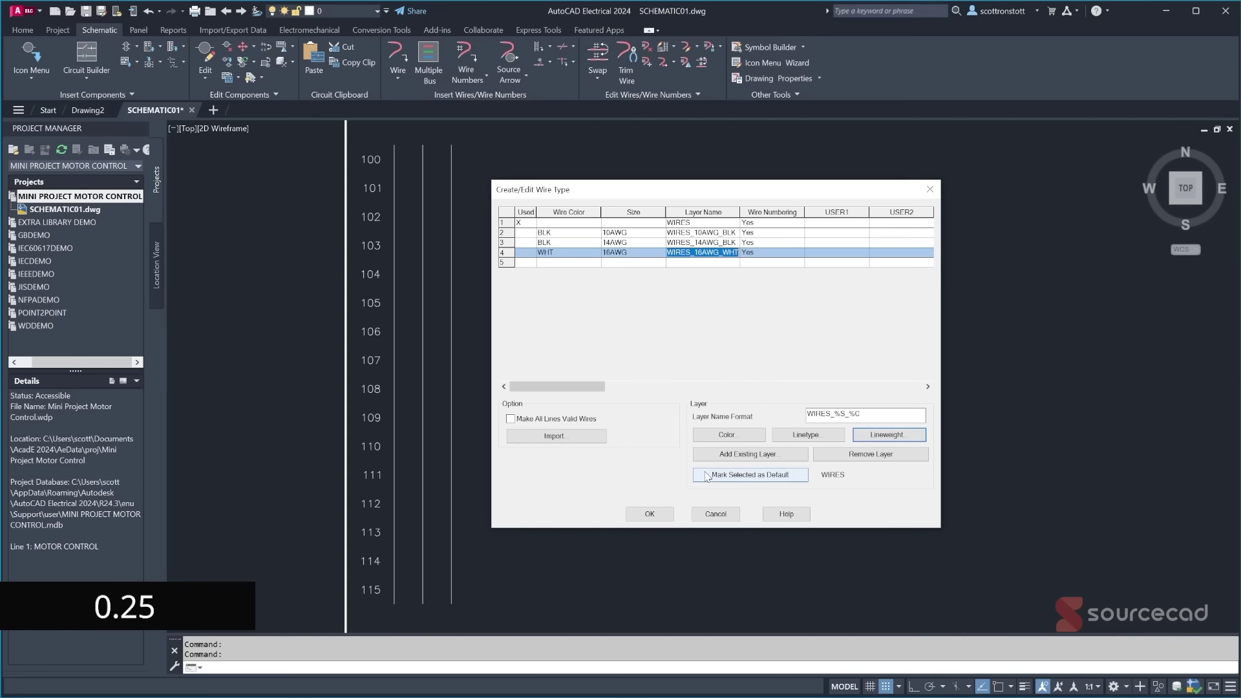
- Add a wire type in the next empty row with wire color RED and size 14AWG
{"action": "left_click", "coordinate": [549, 262]}
{"action": "type", "text": "RED"}
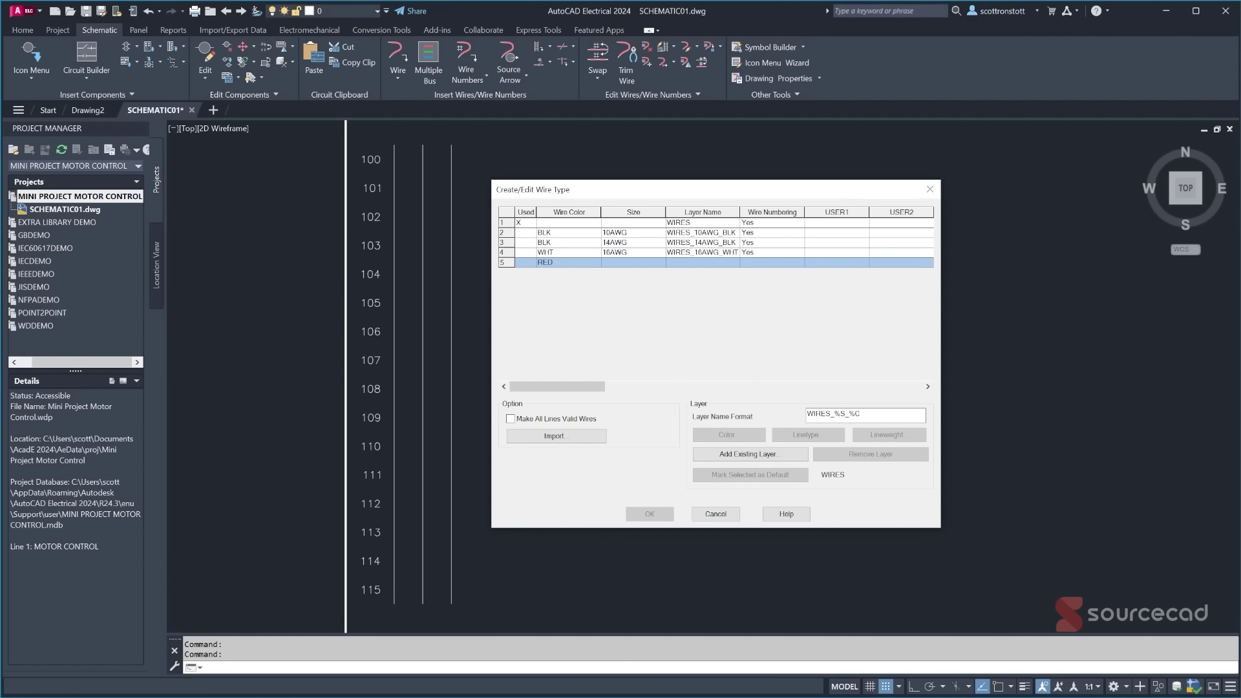
{"action": "key", "text": "Tab"}
{"action": "type", "text": "14AWG"}
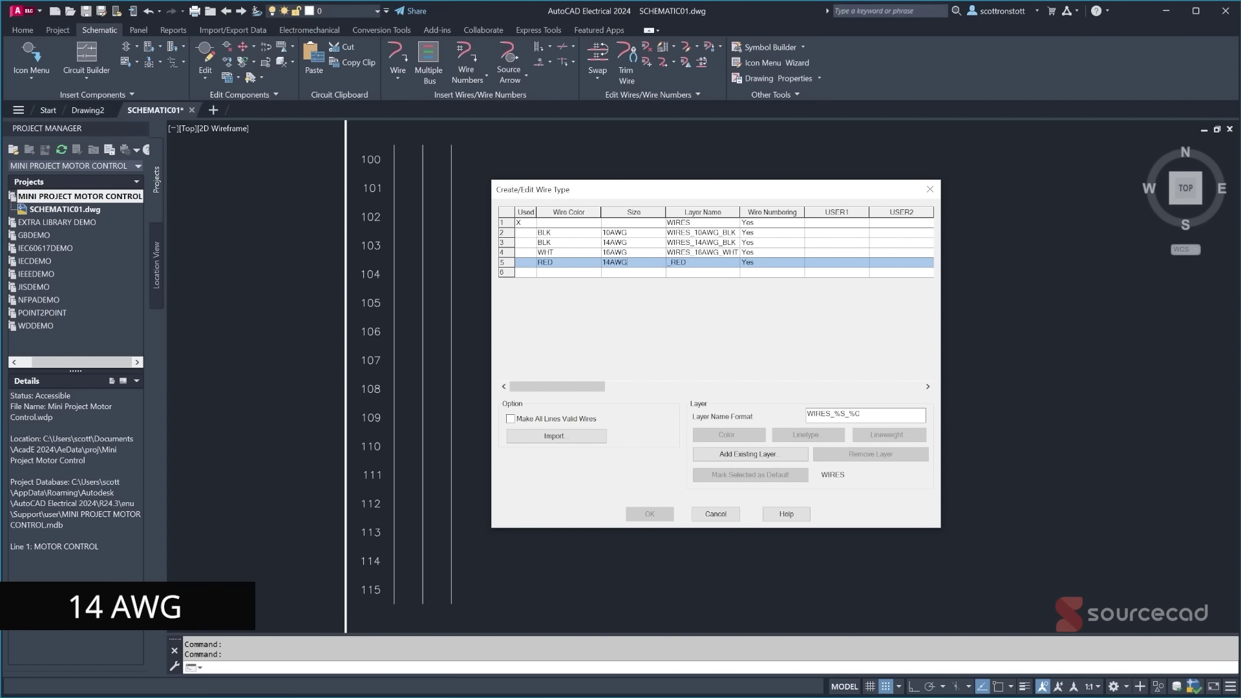
{"action": "key", "text": "Return"}
- Assign the color red and a 0.30 mm lineweight to the 14AWG red wire layer
{"action": "left_click", "coordinate": [727, 434]}
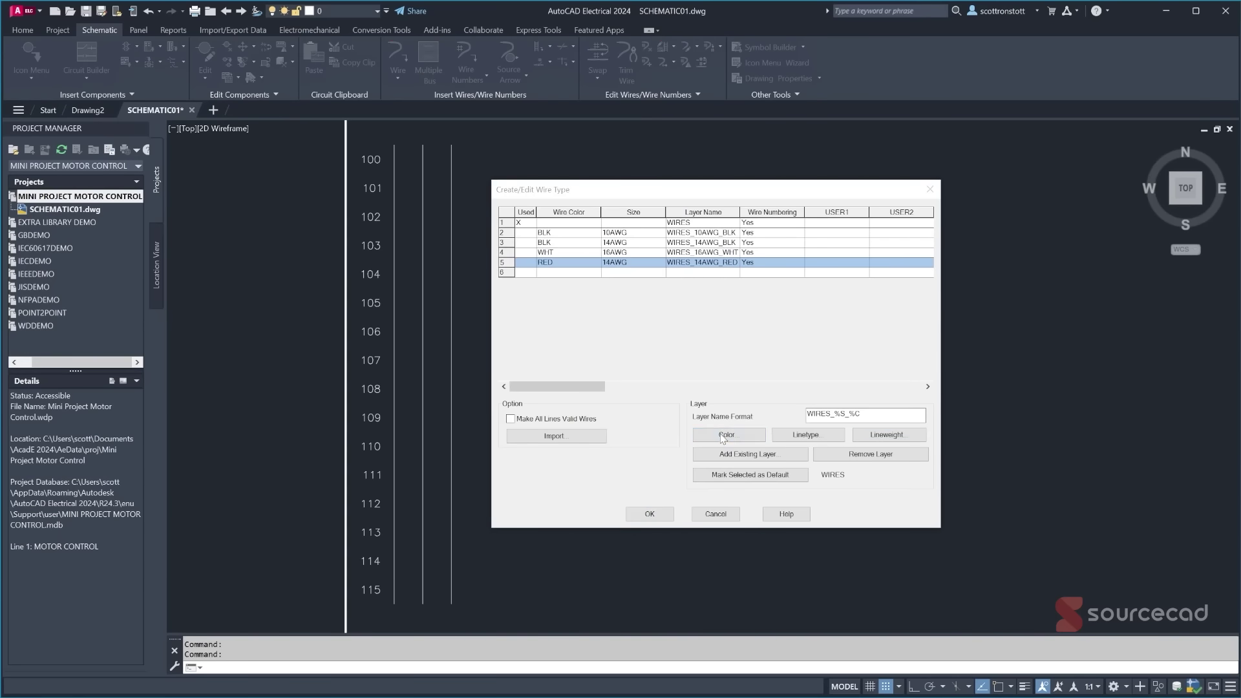
{"action": "left_click", "coordinate": [662, 446]}
{"action": "left_click", "coordinate": [748, 523]}
{"action": "left_click", "coordinate": [889, 434]}
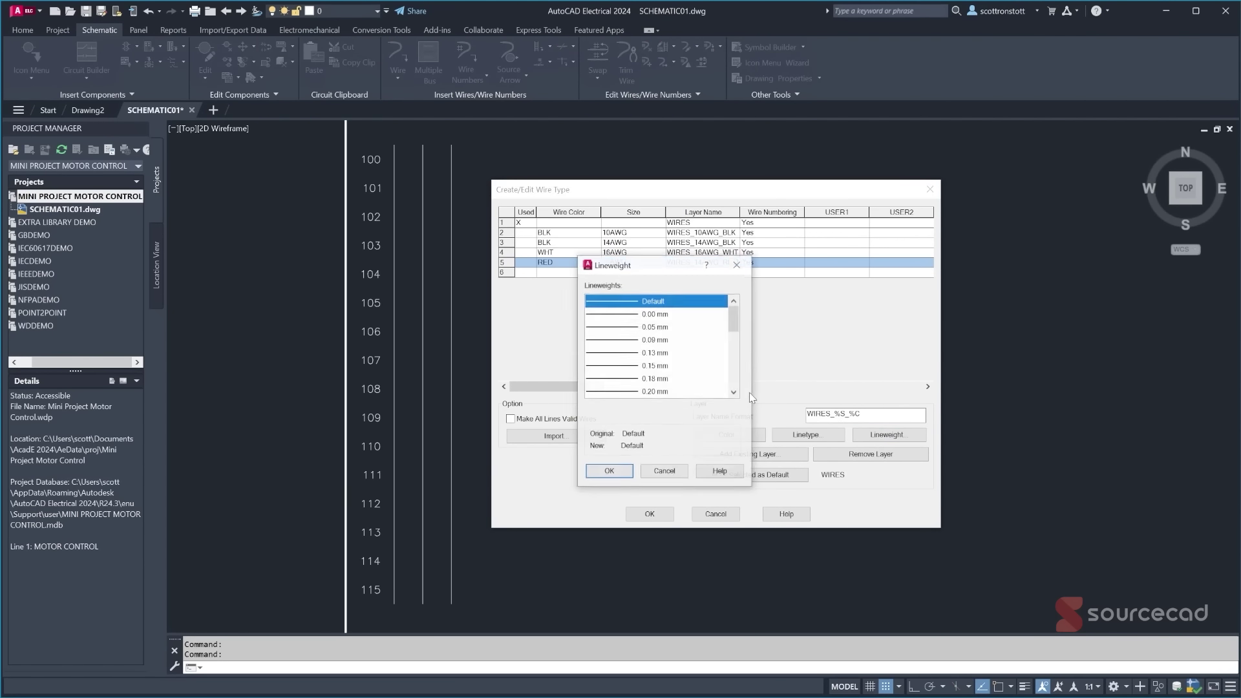
{"action": "scroll", "coordinate": [637, 381], "scroll_direction": "down", "scroll_amount": 2}
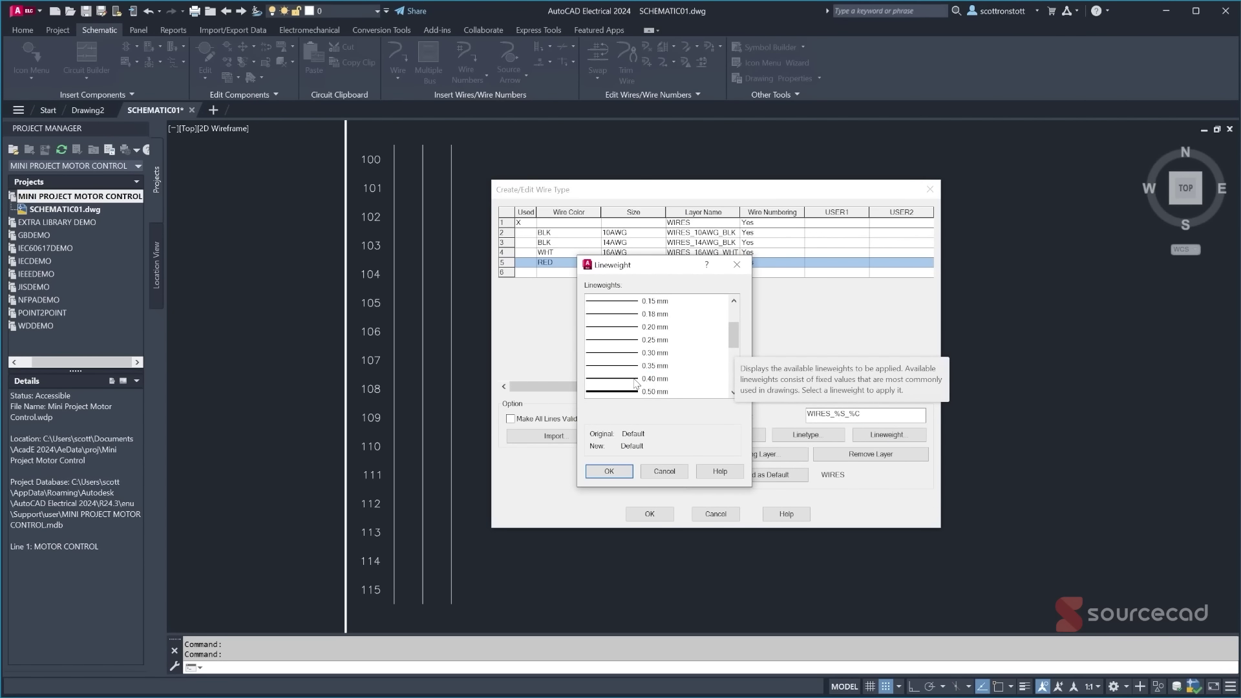
{"action": "left_click", "coordinate": [637, 380]}
{"action": "left_click", "coordinate": [637, 368]}
{"action": "left_click", "coordinate": [638, 354]}
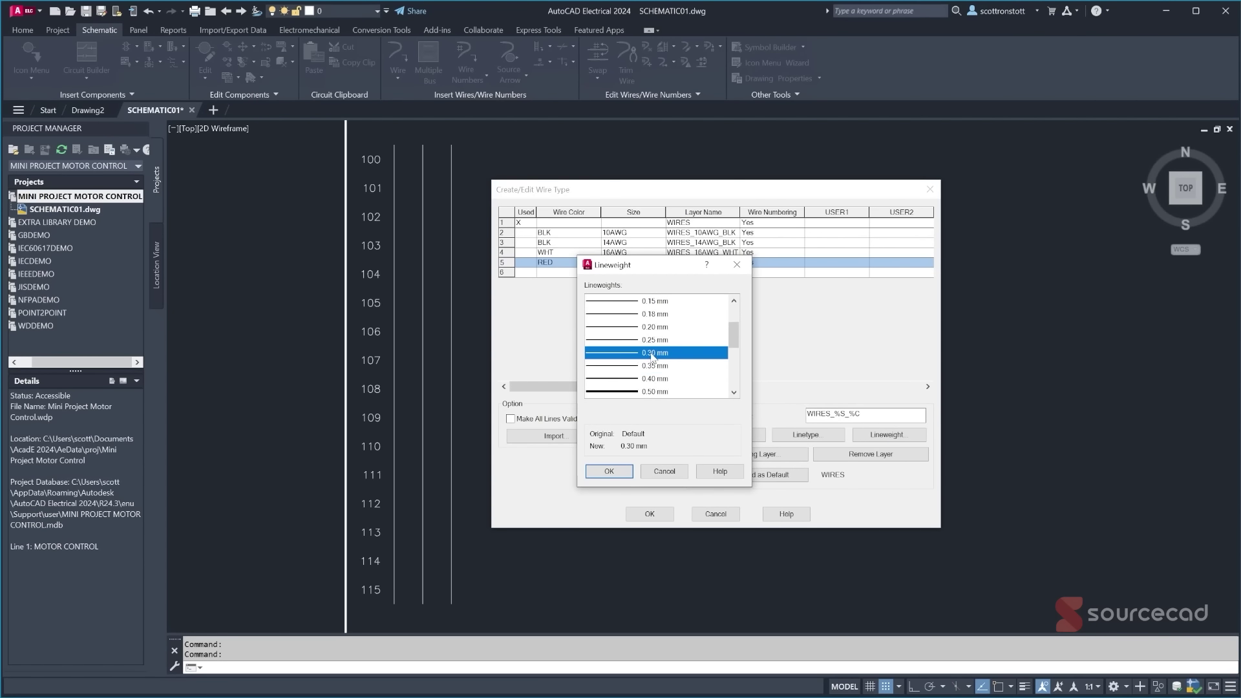
{"action": "left_click", "coordinate": [626, 474]}
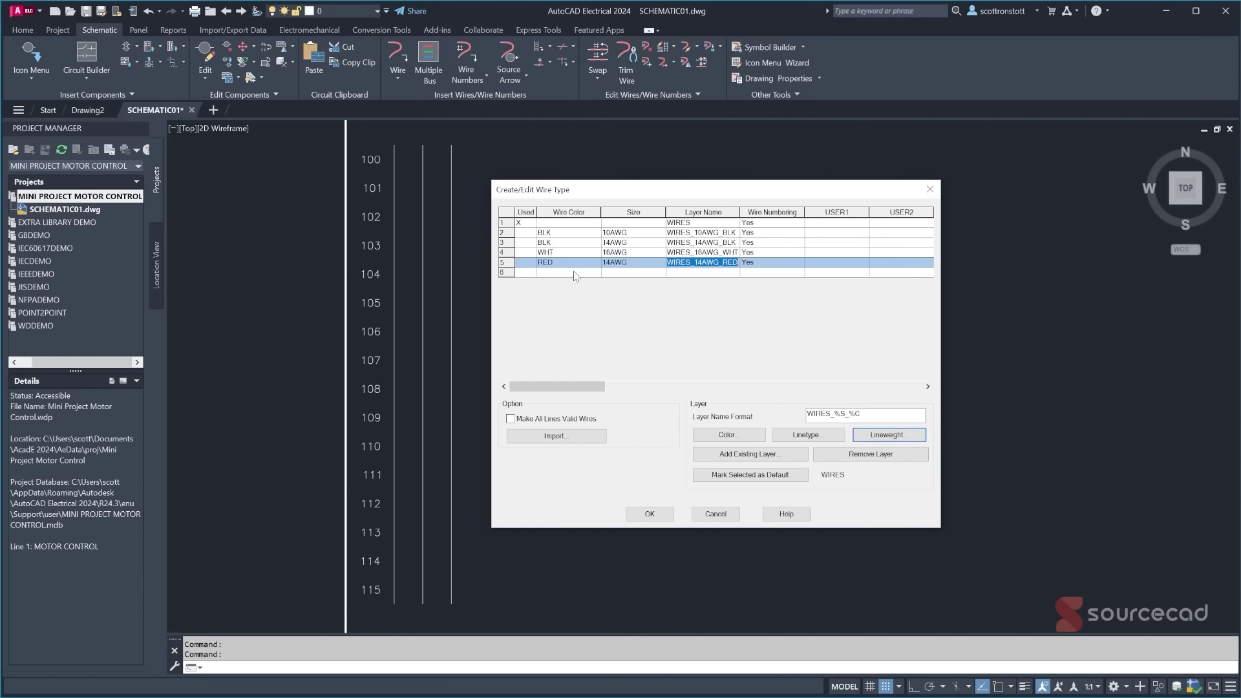
- Add a wire type in the next empty row with wire color YEL and size 14AWG
{"action": "left_click", "coordinate": [573, 272]}
{"action": "type", "text": "YEL"}
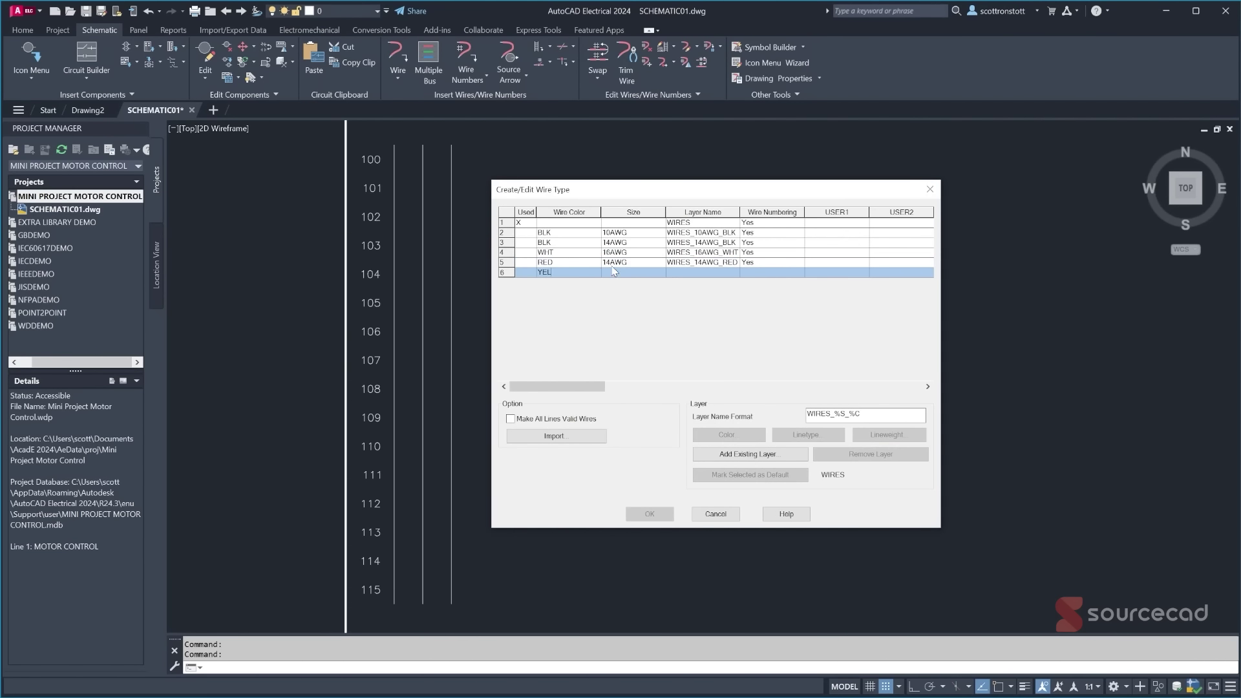
{"action": "left_click", "coordinate": [614, 272]}
{"action": "type", "text": "14AWG"}
- Set the layer color and lineweight for the 14AWG yellow wire type
{"action": "left_click", "coordinate": [728, 435]}
{"action": "left_click", "coordinate": [743, 525]}
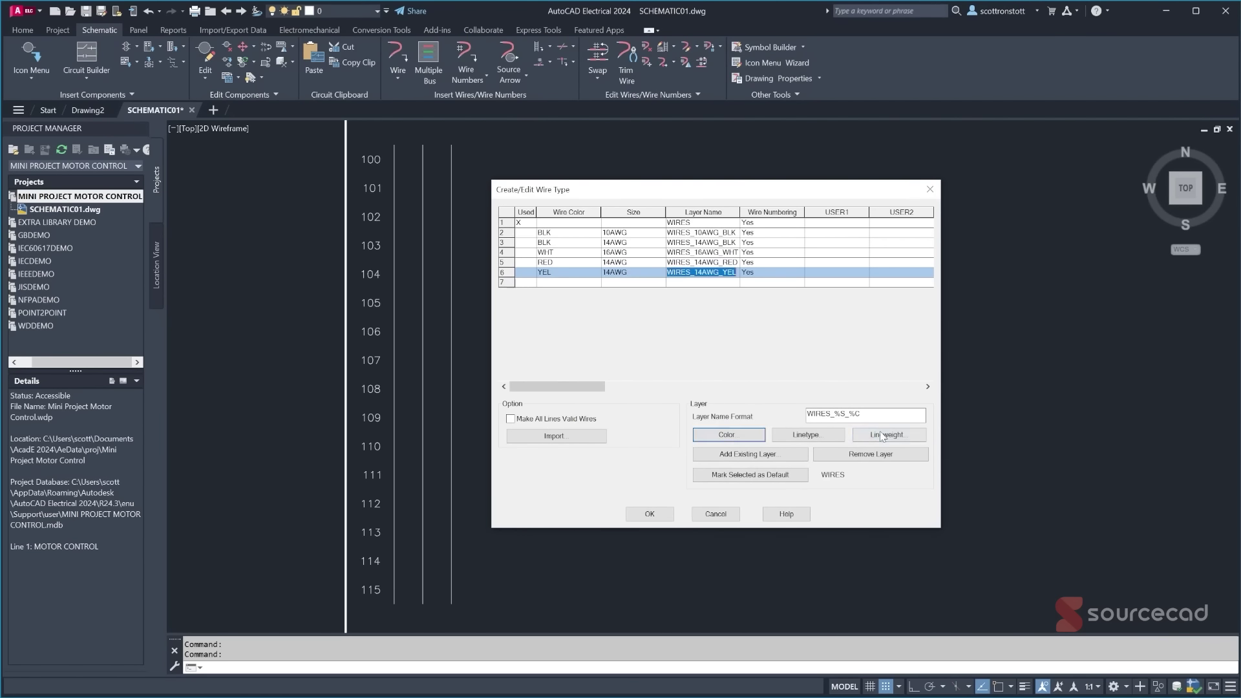
{"action": "left_click", "coordinate": [889, 434]}
{"action": "left_click", "coordinate": [665, 471]}
- Add a wire type in the next empty row with wire color BLU and size 14AWG
{"action": "left_click", "coordinate": [549, 282]}
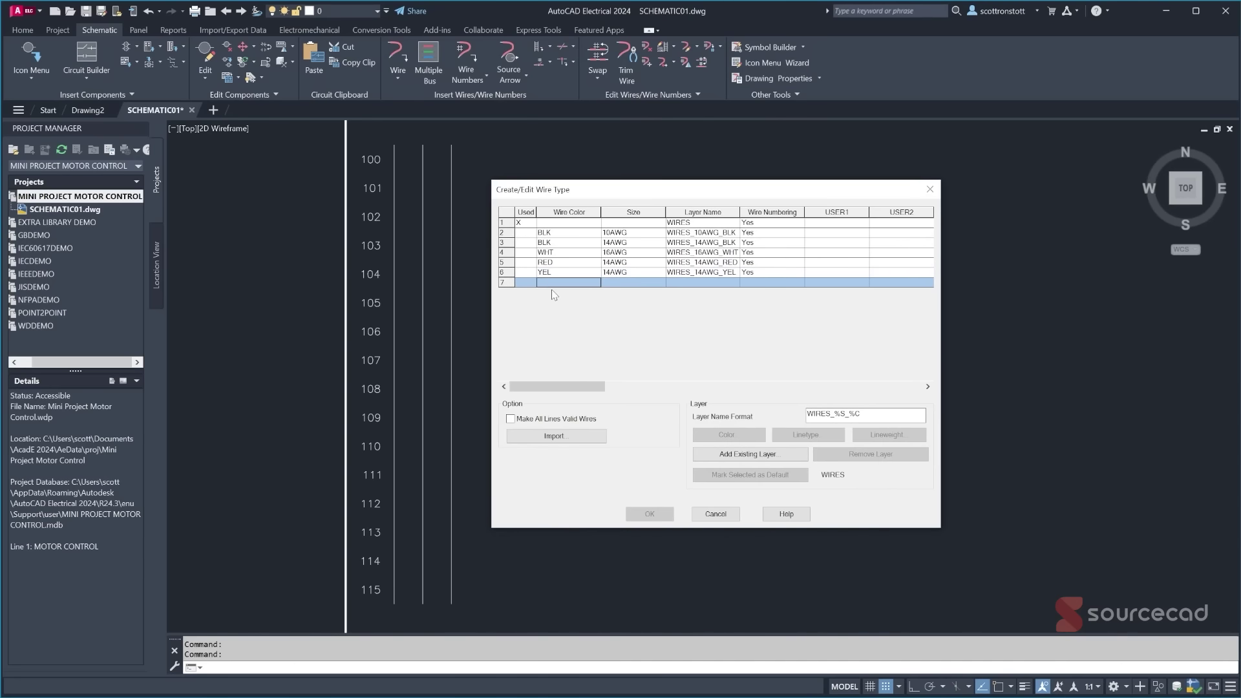
{"action": "type", "text": "BLU"}
{"action": "key", "text": "Tab"}
{"action": "type", "text": "14AWG"}
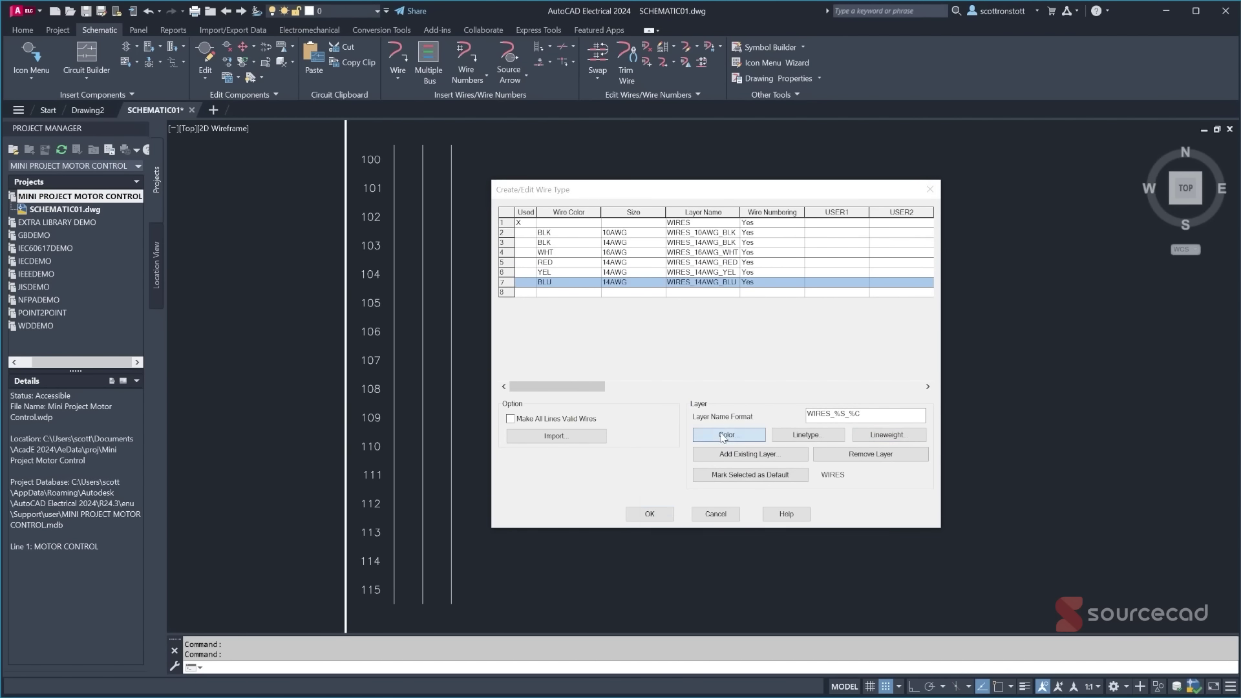
- Set the layer color and lineweight for the 14AWG blue wire type
{"action": "left_click", "coordinate": [728, 434]}
{"action": "left_click", "coordinate": [744, 525]}
{"action": "left_click", "coordinate": [887, 435]}
{"action": "key", "text": "Escape"}
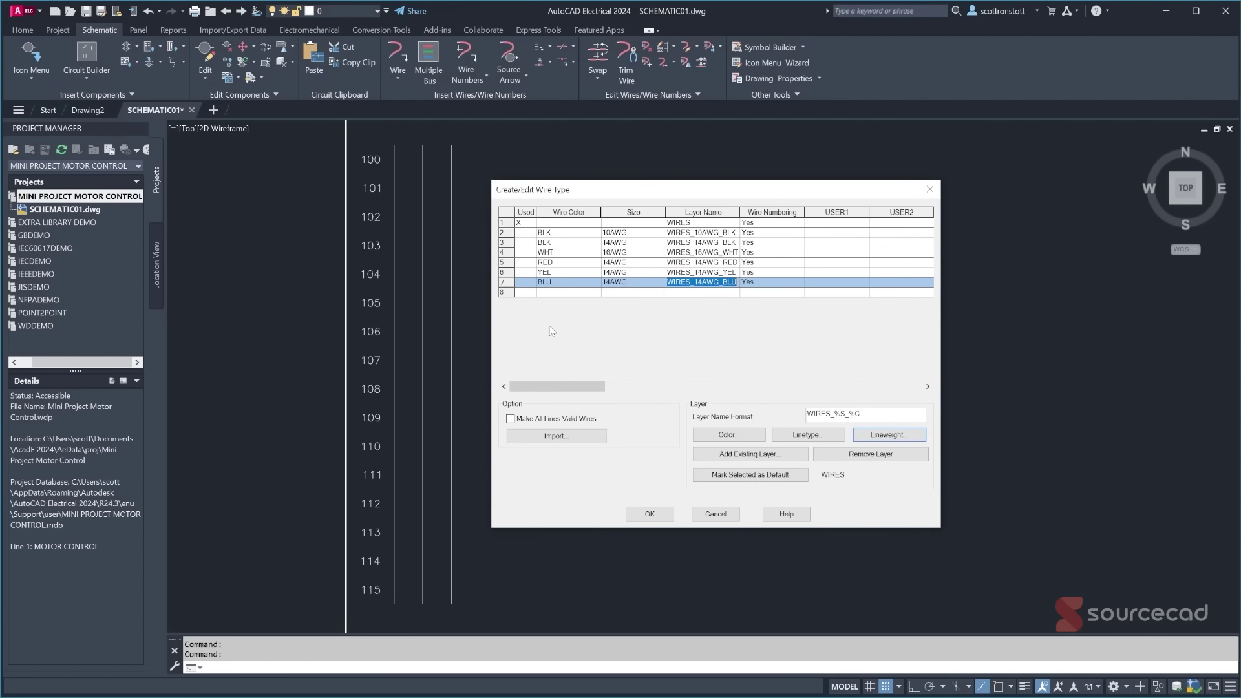
- Add a wire type in the next empty row with wire color GRN and size 14AWG
{"action": "left_click", "coordinate": [550, 292]}
{"action": "type", "text": "GRN"}
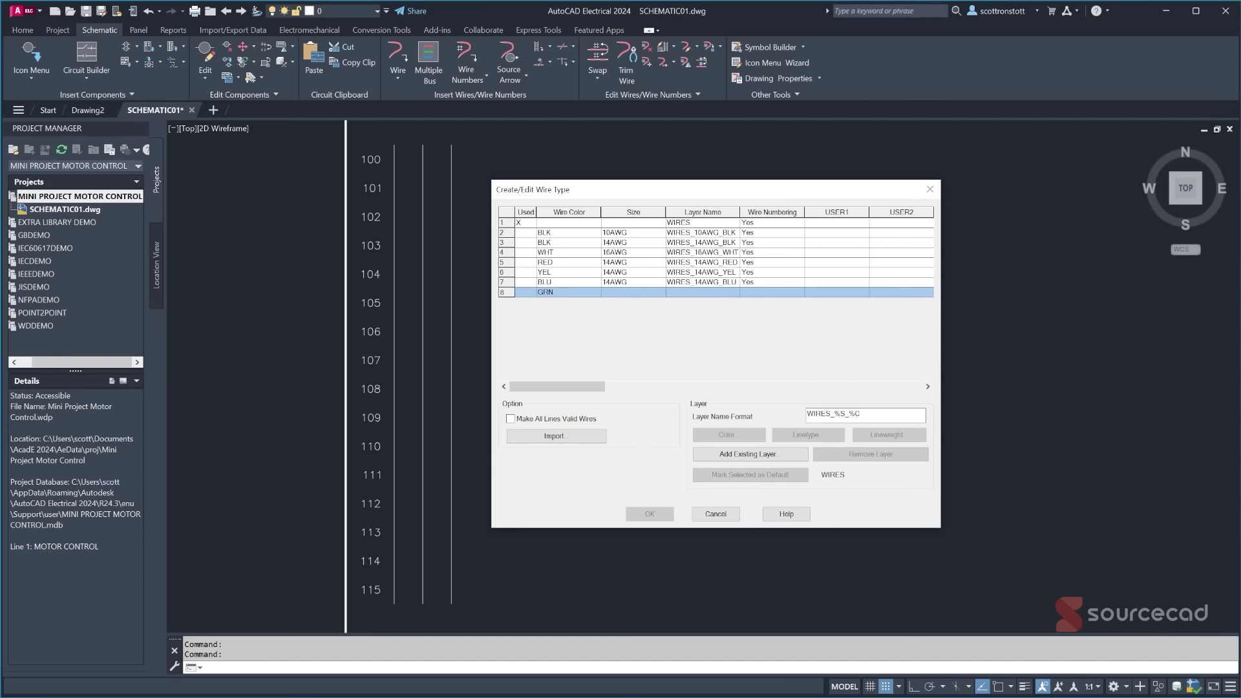
{"action": "key", "text": "Tab"}
{"action": "type", "text": "1"}
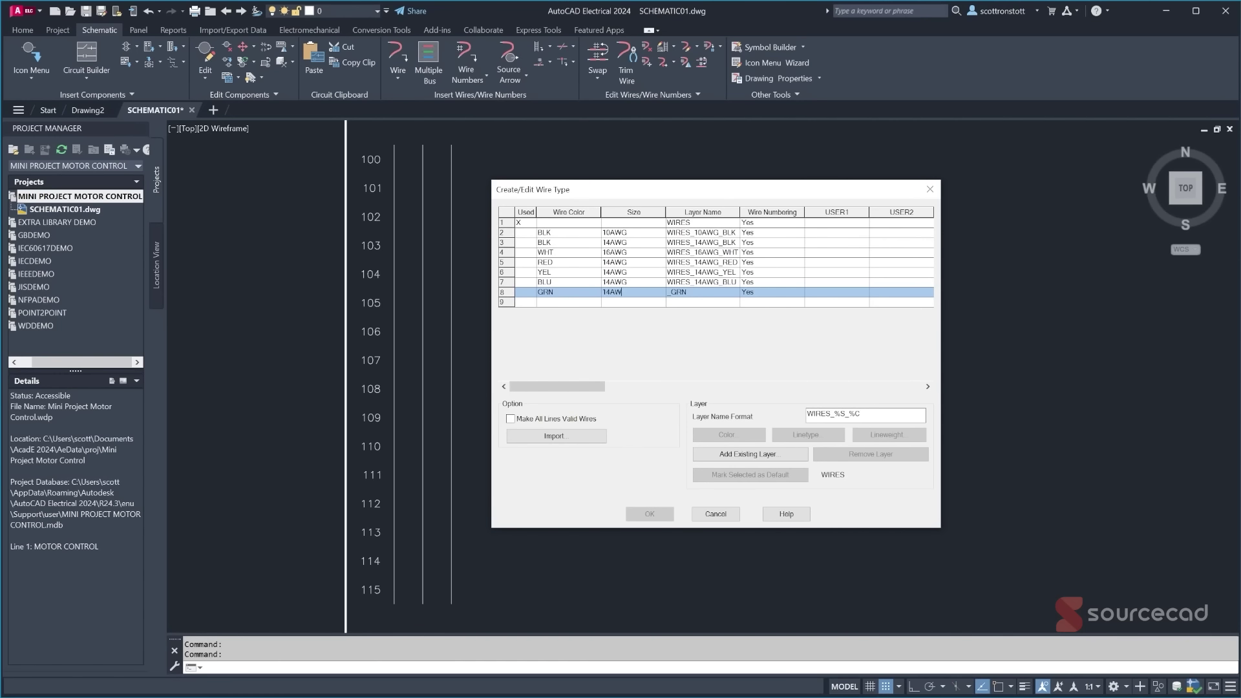
- Set the layer color to green and the lineweight to 0.30 mm for the 14AWG green wire type
{"action": "left_click", "coordinate": [724, 434]}
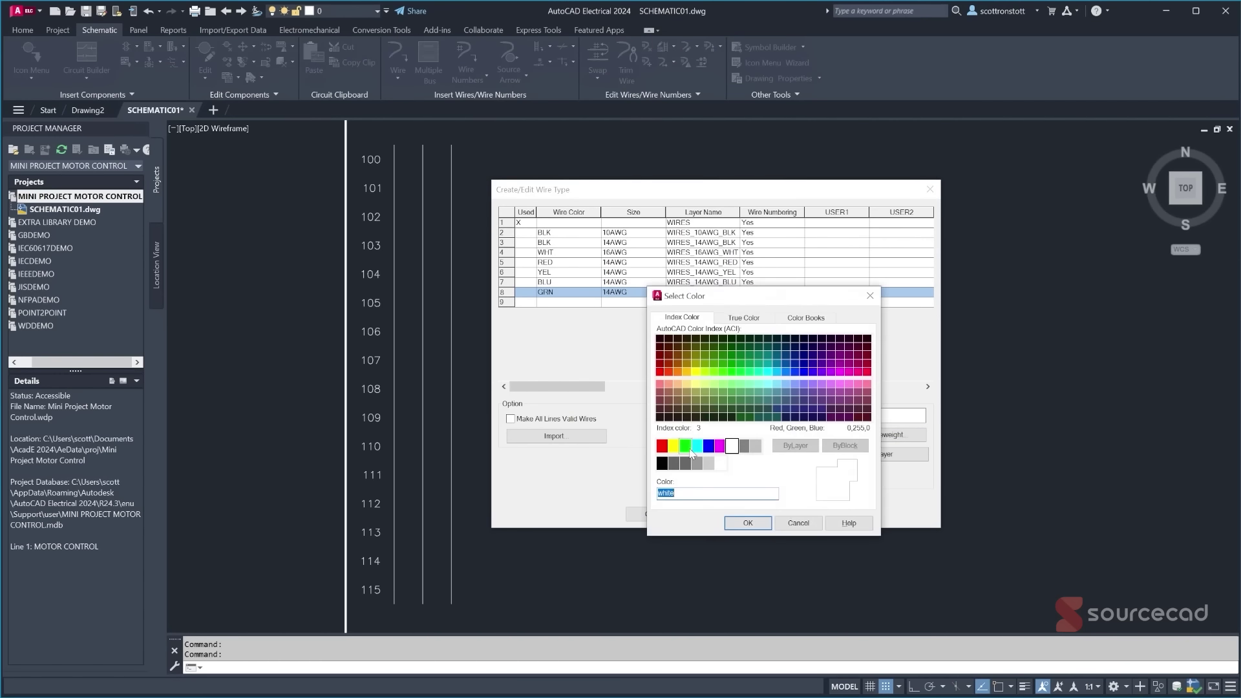
{"action": "left_click", "coordinate": [747, 525]}
{"action": "left_click", "coordinate": [887, 435]}
{"action": "left_click_drag", "start_coordinate": [735, 320], "coordinate": [735, 331]}
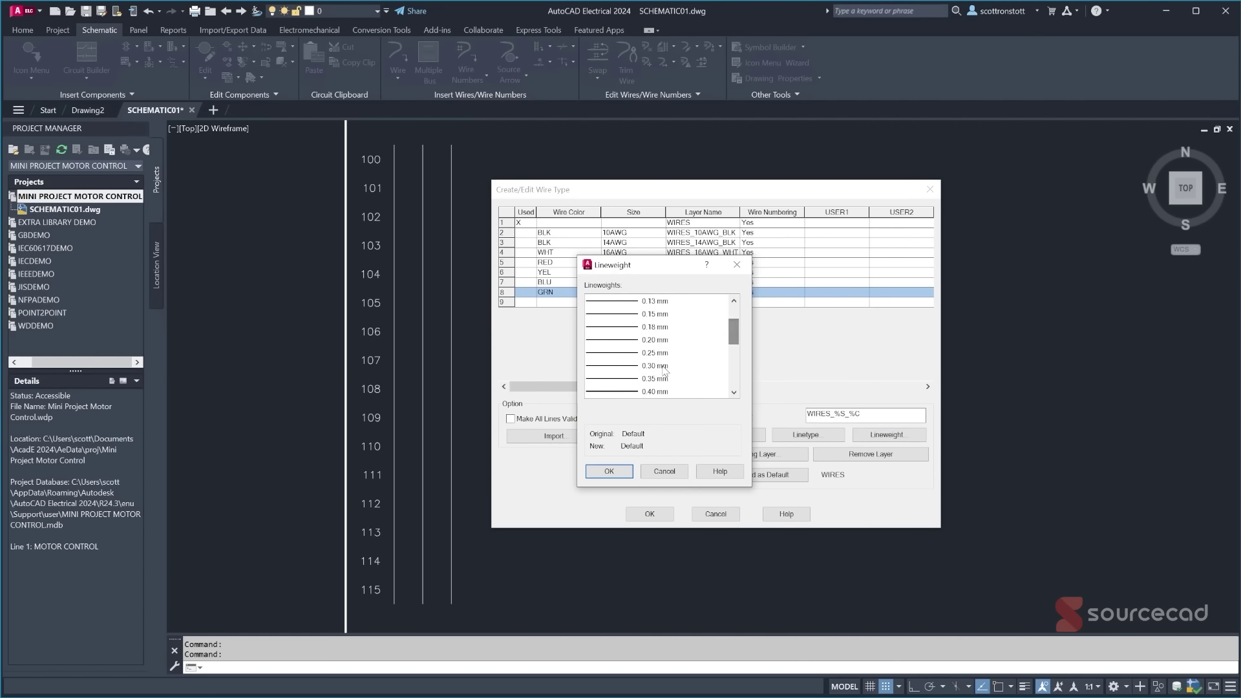
{"action": "left_click", "coordinate": [655, 365]}
{"action": "left_click", "coordinate": [608, 476]}
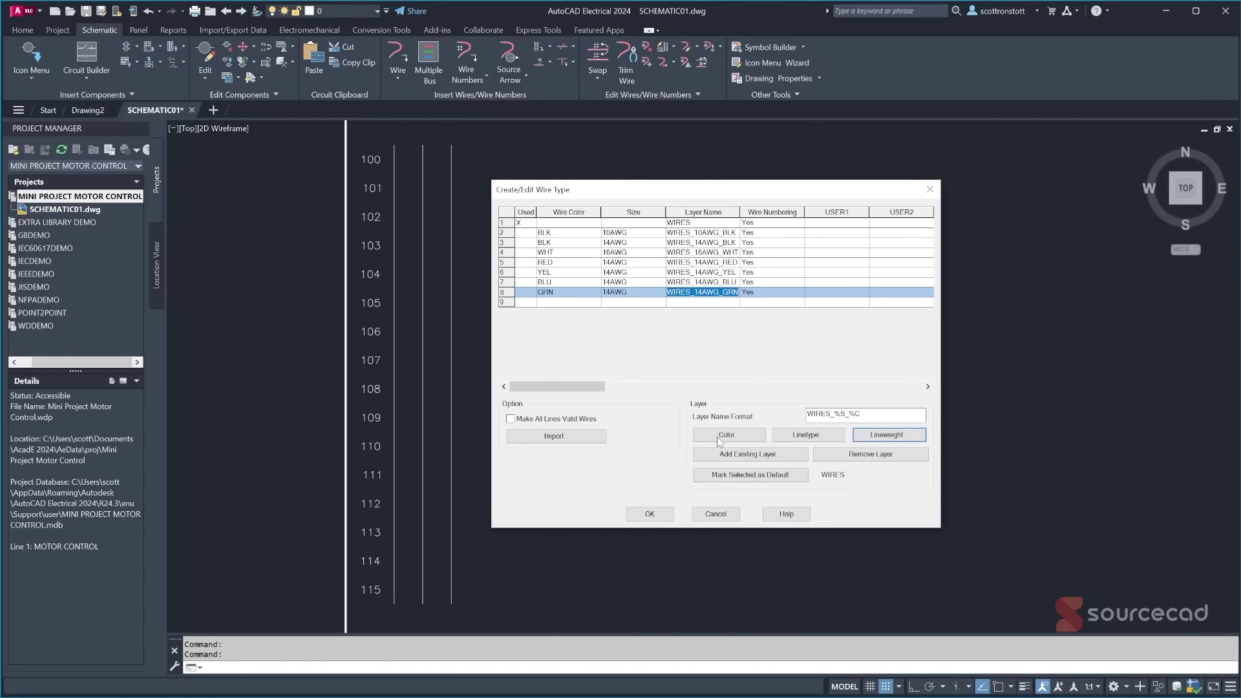
- Add a wire type in the next empty row with wire color RED and size 18AWG
{"action": "left_click", "coordinate": [549, 303]}
{"action": "type", "text": "RED"}
{"action": "left_click", "coordinate": [611, 301]}
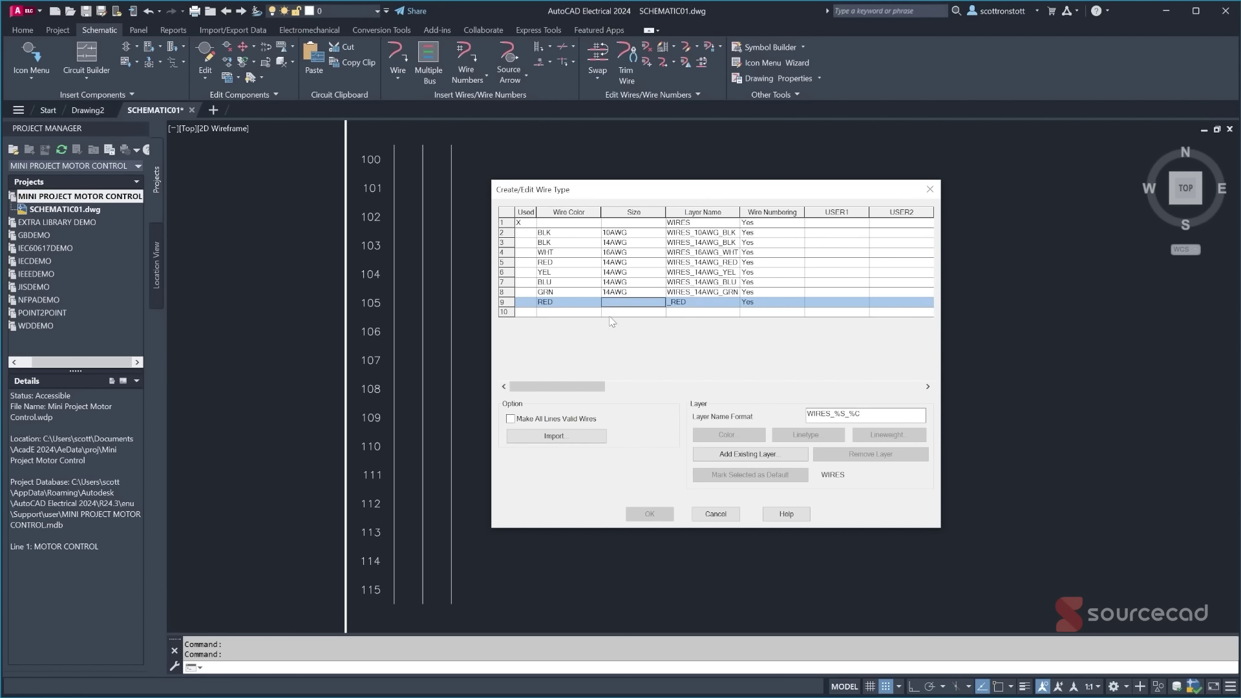
{"action": "type", "text": "18AWG"}
- Set the 18AWG red wire type's layer color to red and lineweight to 0.20 mm, and accept the wire type table
{"action": "left_click", "coordinate": [727, 434]}
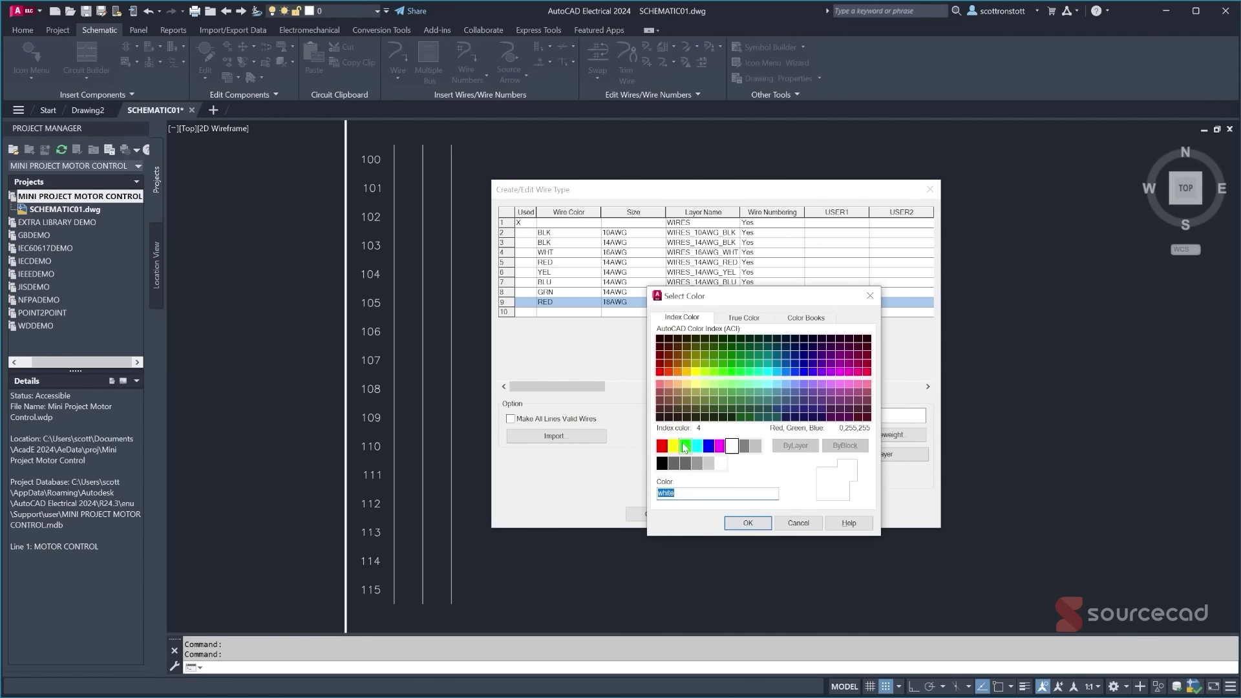
{"action": "left_click", "coordinate": [662, 446]}
{"action": "left_click", "coordinate": [749, 524]}
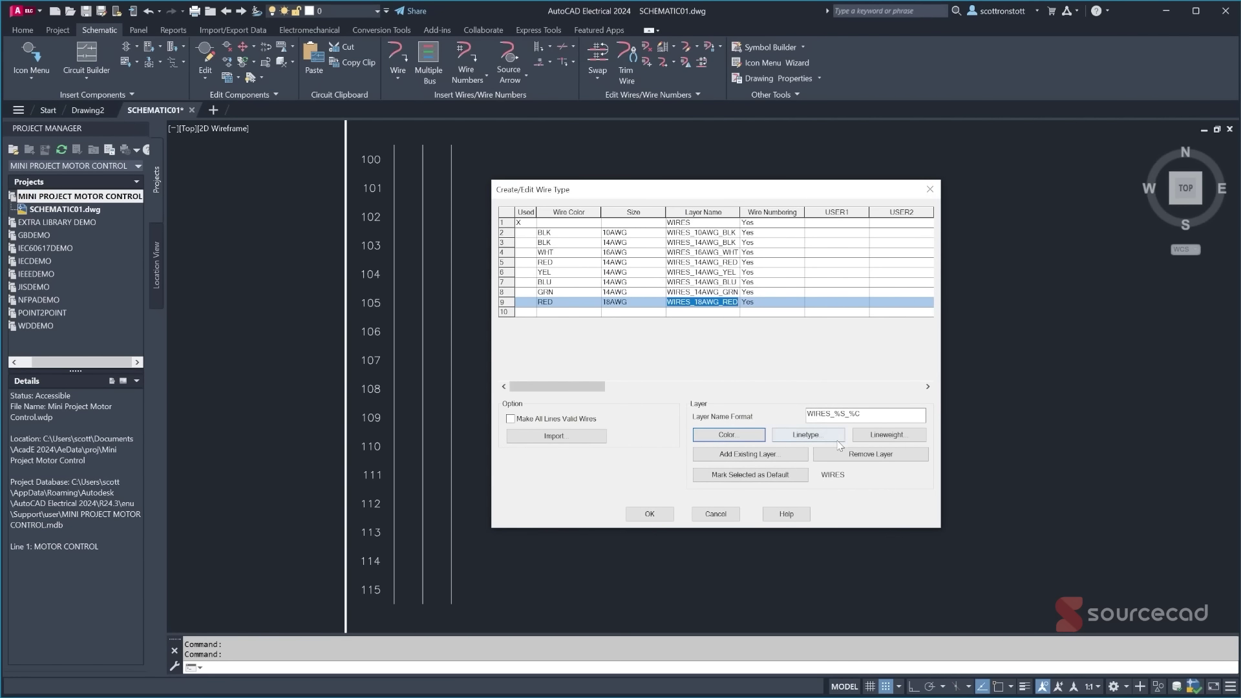
{"action": "left_click", "coordinate": [887, 435]}
{"action": "left_click_drag", "start_coordinate": [734, 312], "coordinate": [734, 332]}
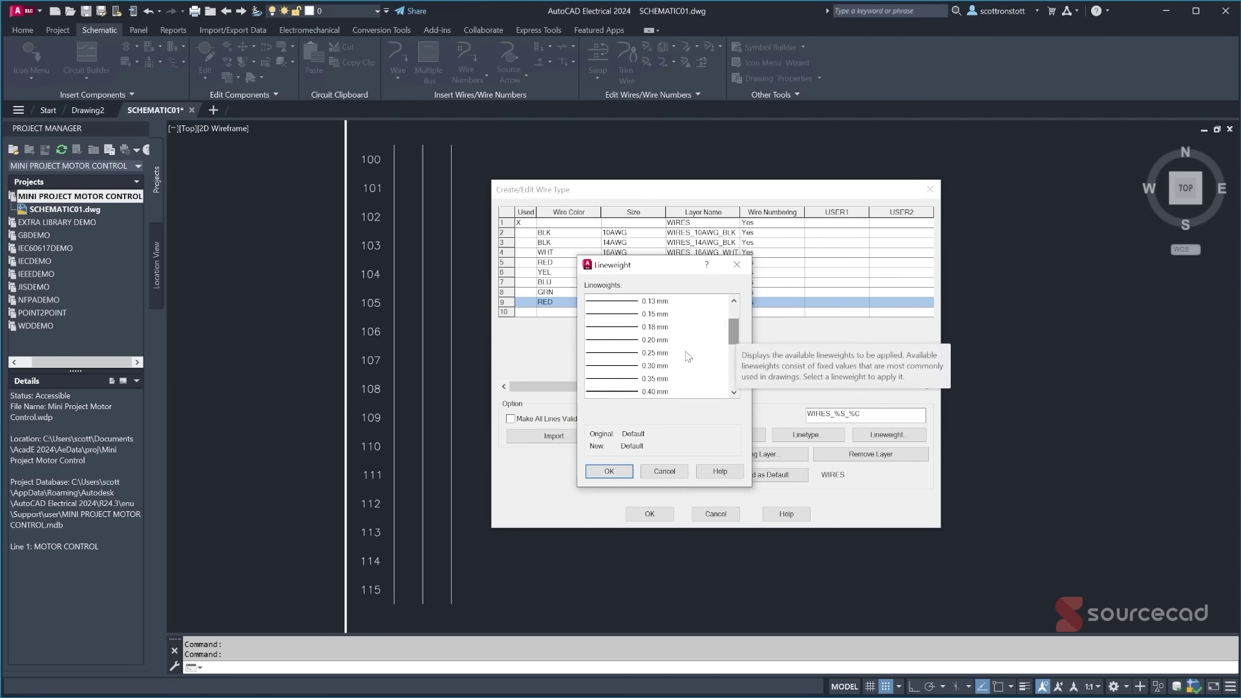
{"action": "left_click", "coordinate": [634, 393]}
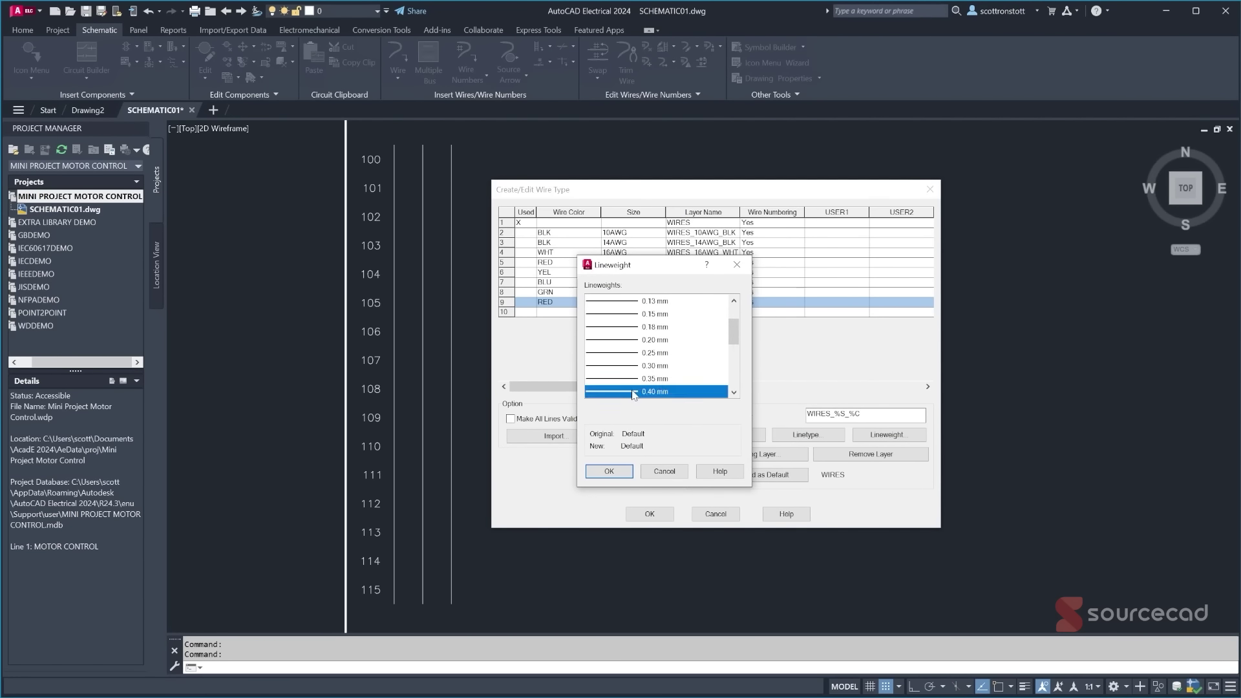
{"action": "left_click", "coordinate": [635, 380]}
{"action": "left_click", "coordinate": [635, 367]}
{"action": "left_click", "coordinate": [636, 354]}
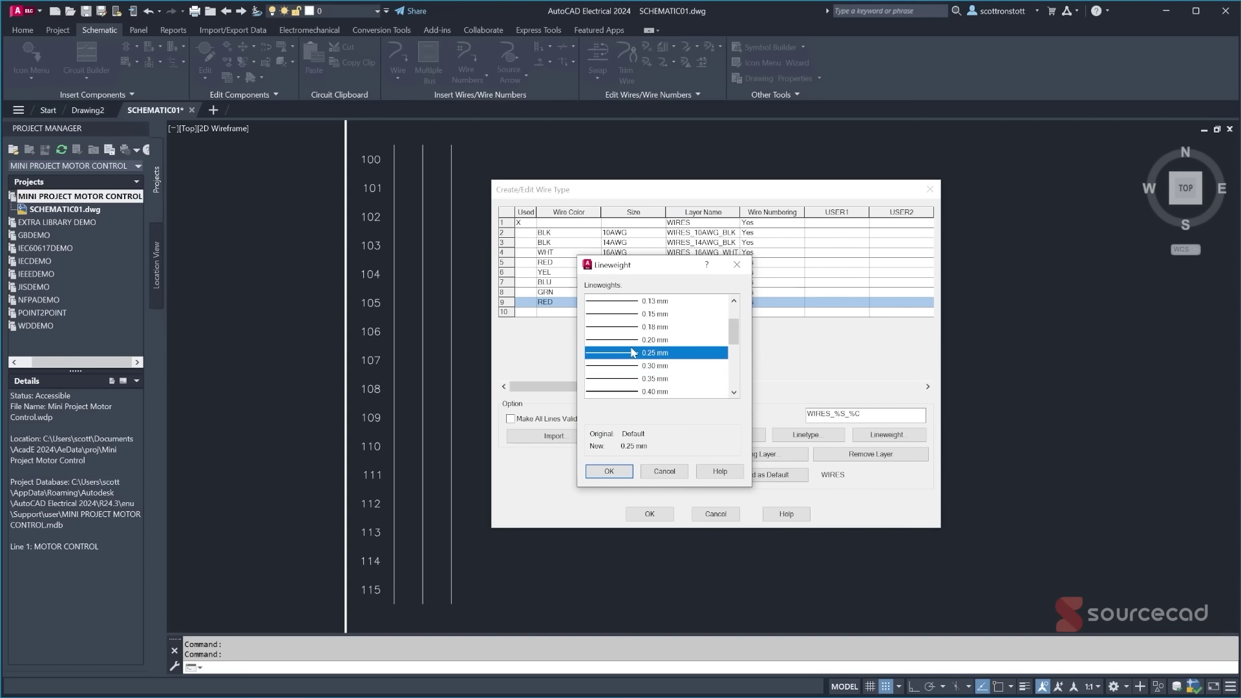
{"action": "left_click", "coordinate": [637, 341]}
{"action": "left_click", "coordinate": [611, 473]}
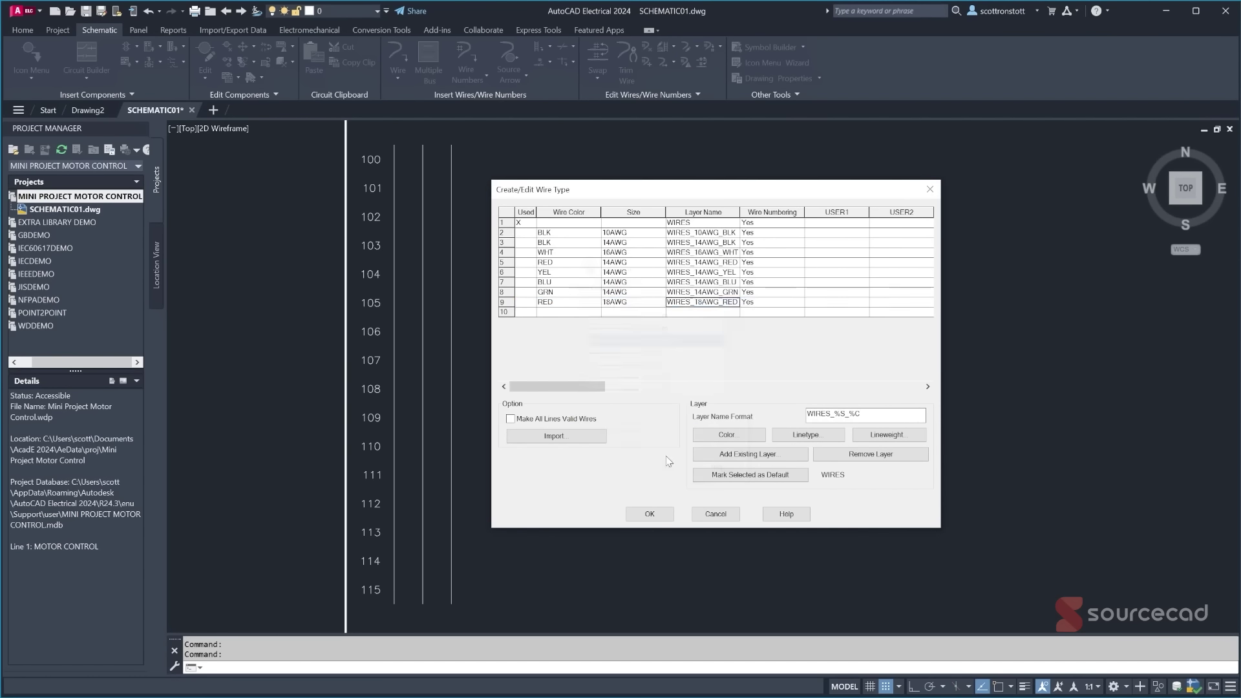
{"action": "left_click", "coordinate": [661, 519]}
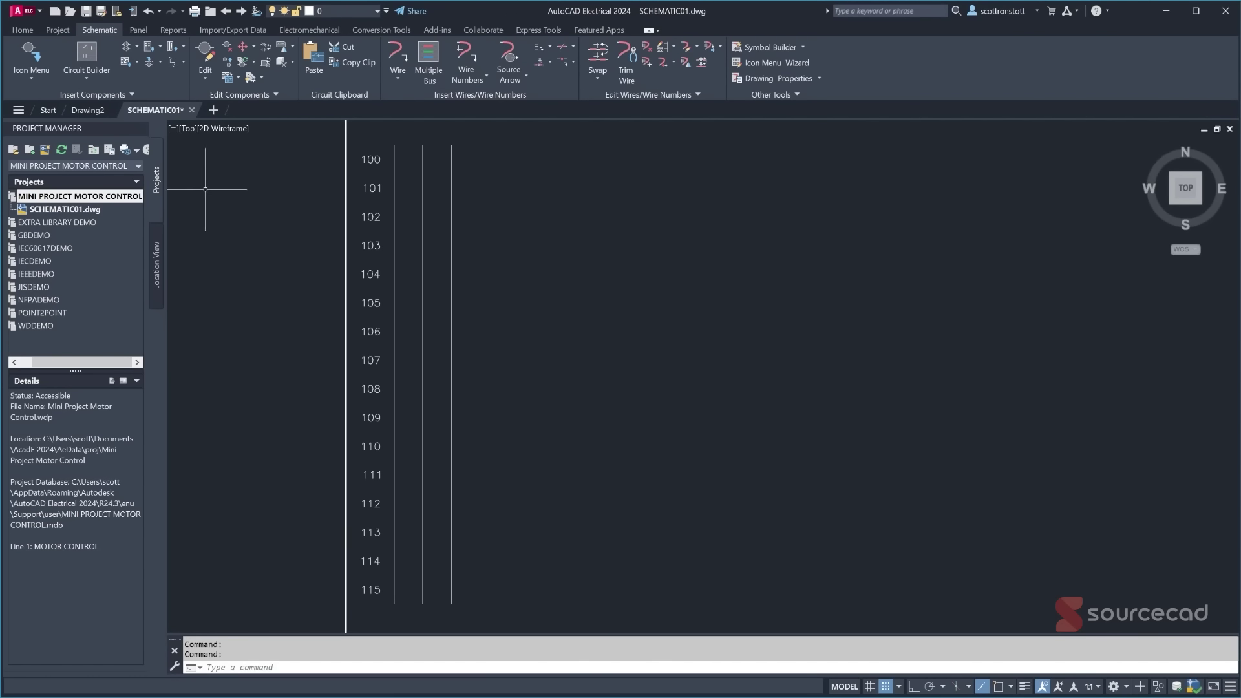
- Review the drawing's layer list for the layers created from the new wire types
{"action": "left_click", "coordinate": [22, 30]}
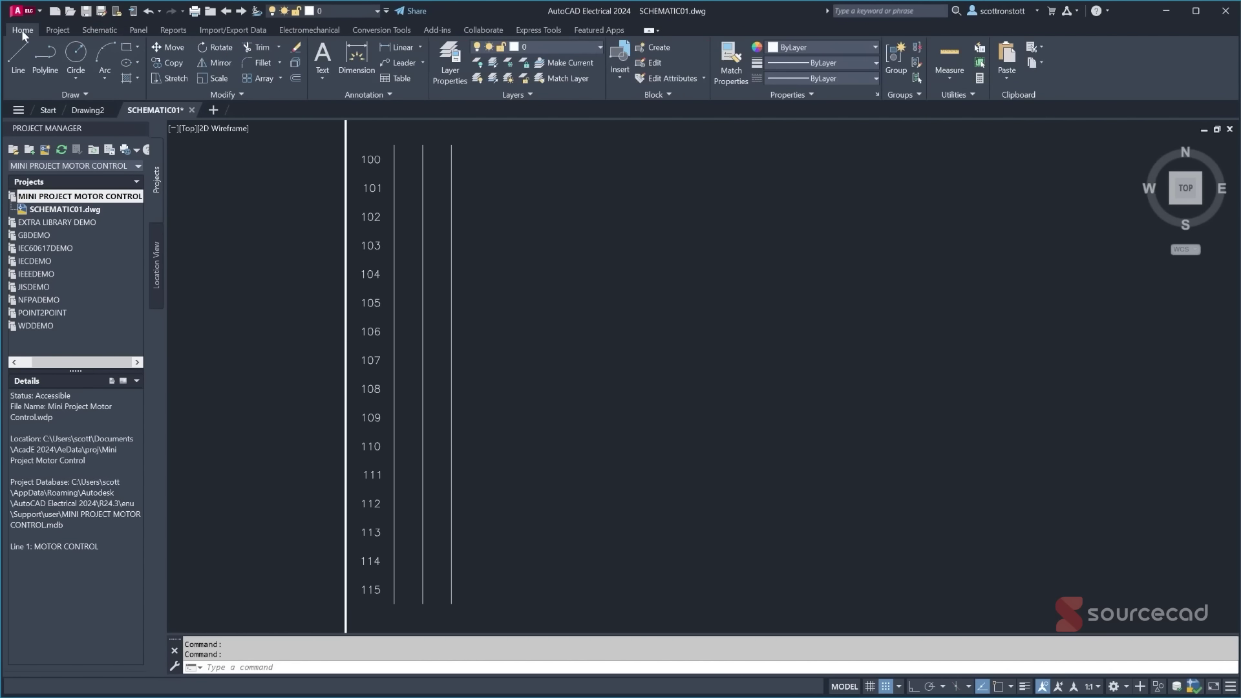
{"action": "left_click", "coordinate": [600, 48]}
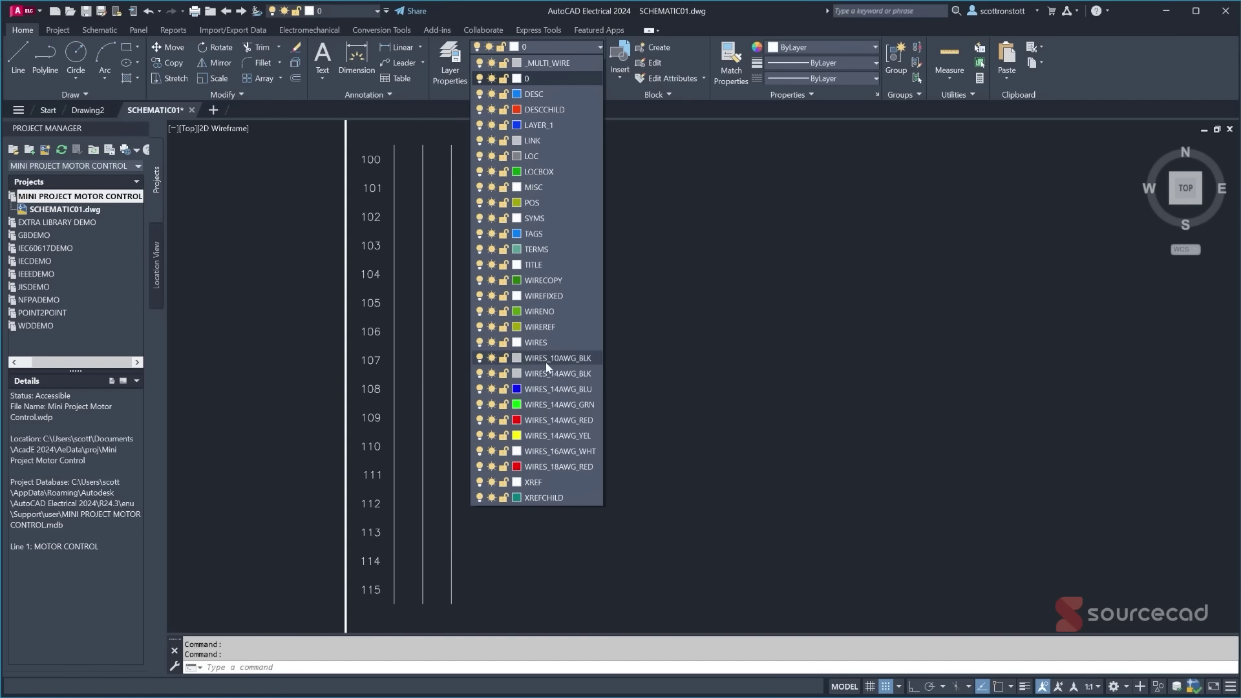
{"action": "left_click", "coordinate": [601, 49]}
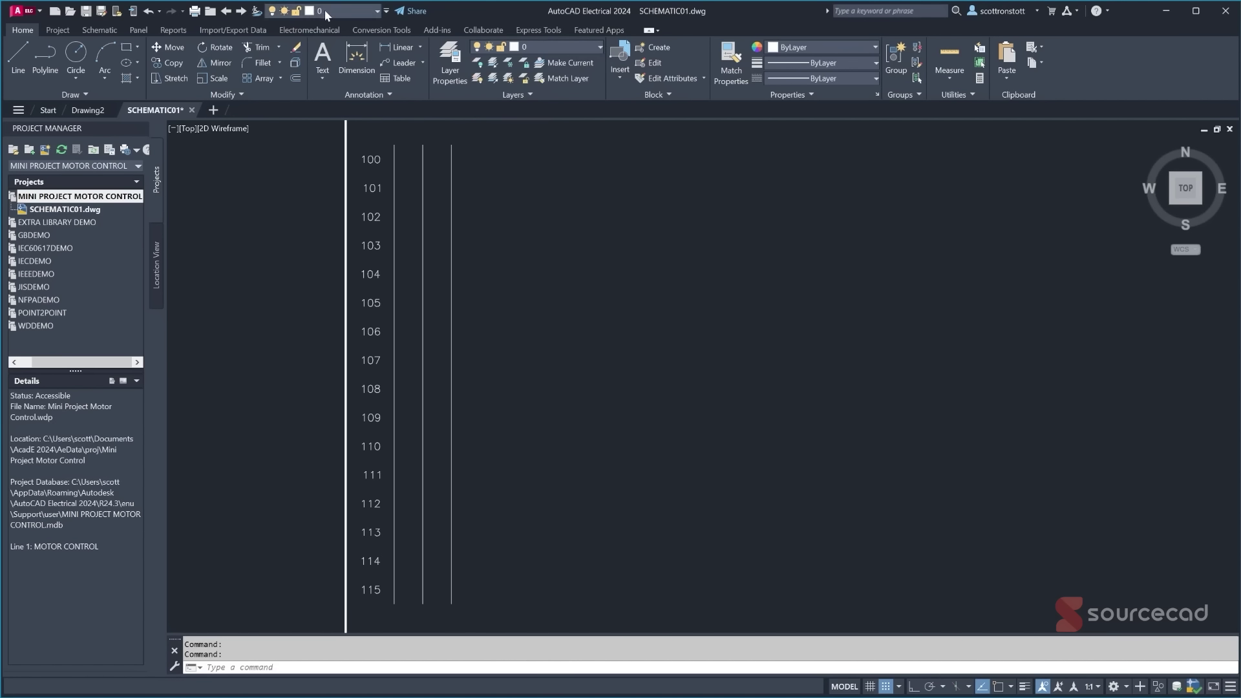
- Remove the Layer control from the quick access commands, restore it, and check its layer list
{"action": "left_click", "coordinate": [386, 11]}
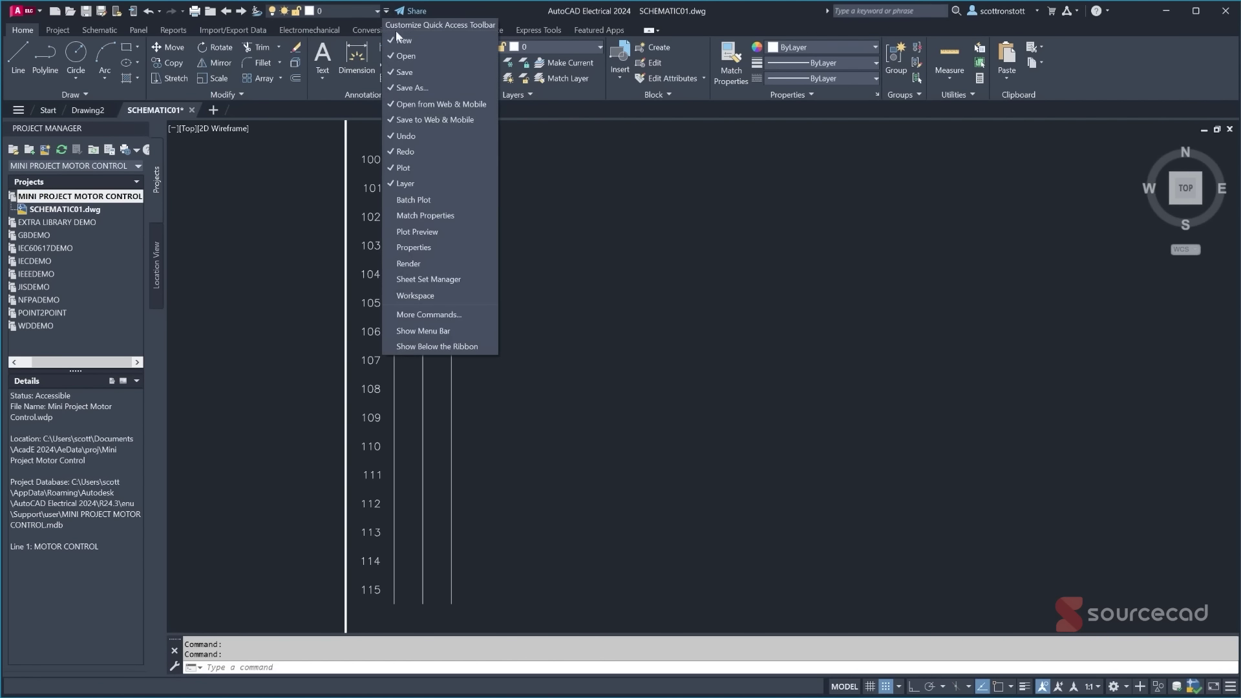
{"action": "left_click", "coordinate": [406, 184]}
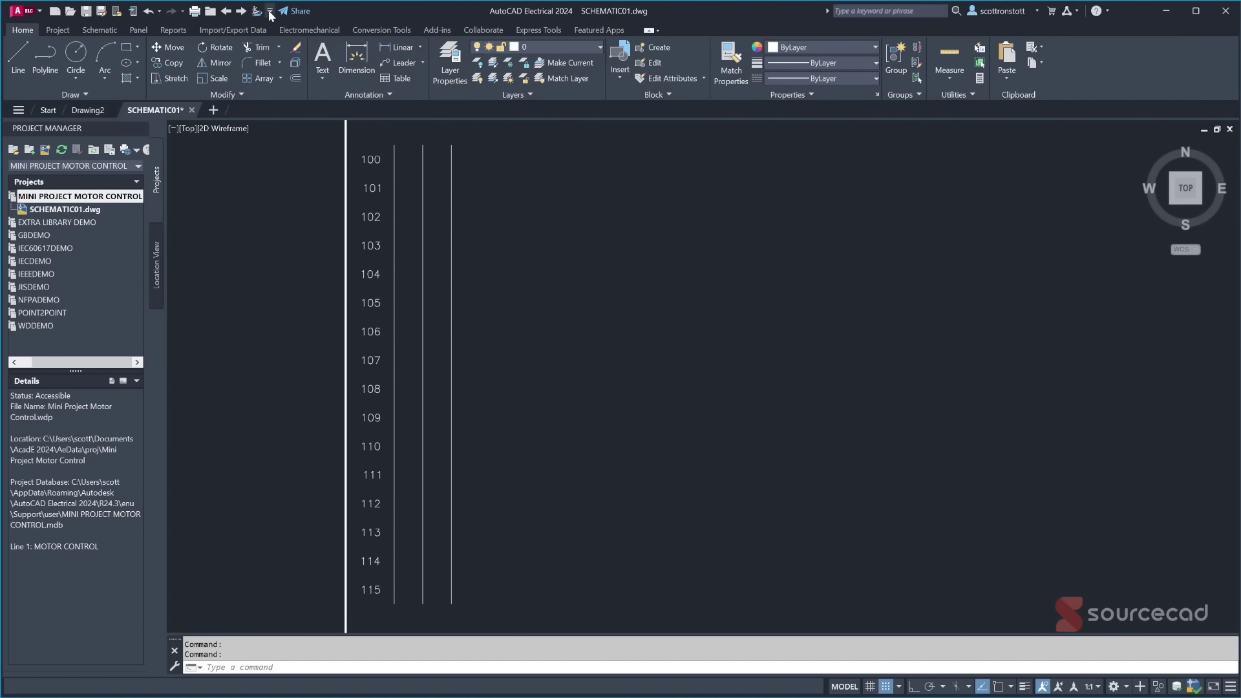
{"action": "left_click", "coordinate": [269, 11]}
{"action": "left_click", "coordinate": [291, 183]}
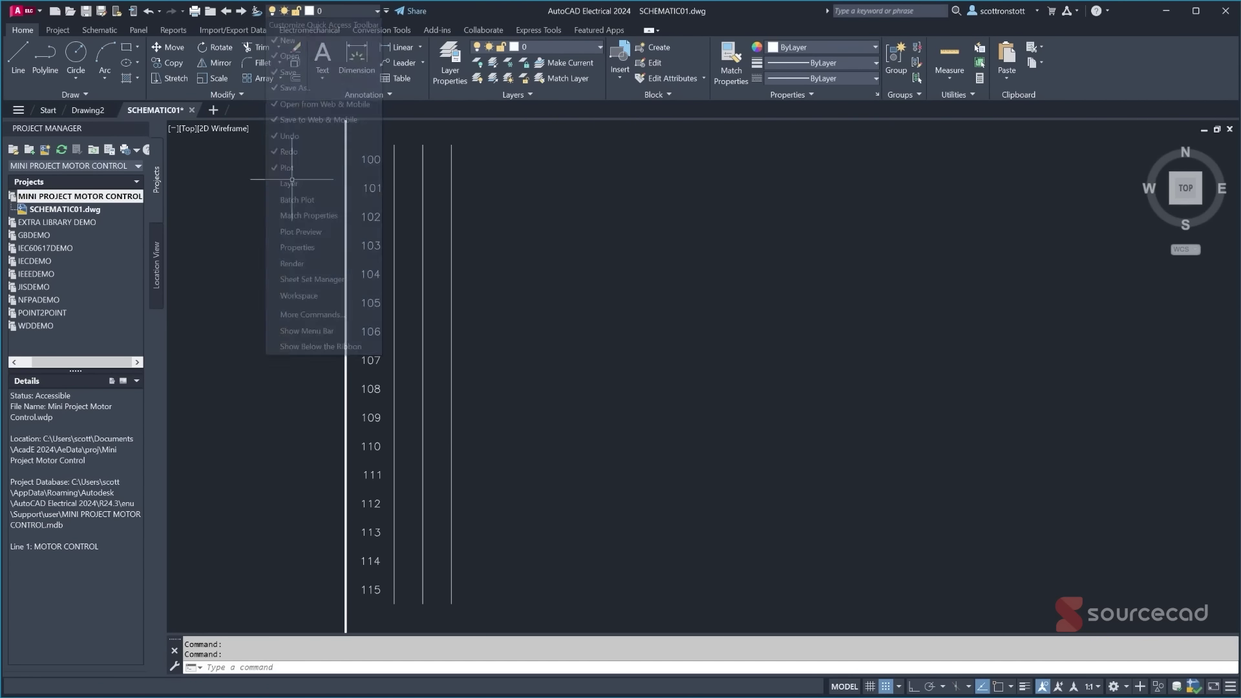
{"action": "left_click", "coordinate": [376, 11]}
{"action": "left_click", "coordinate": [376, 11]}
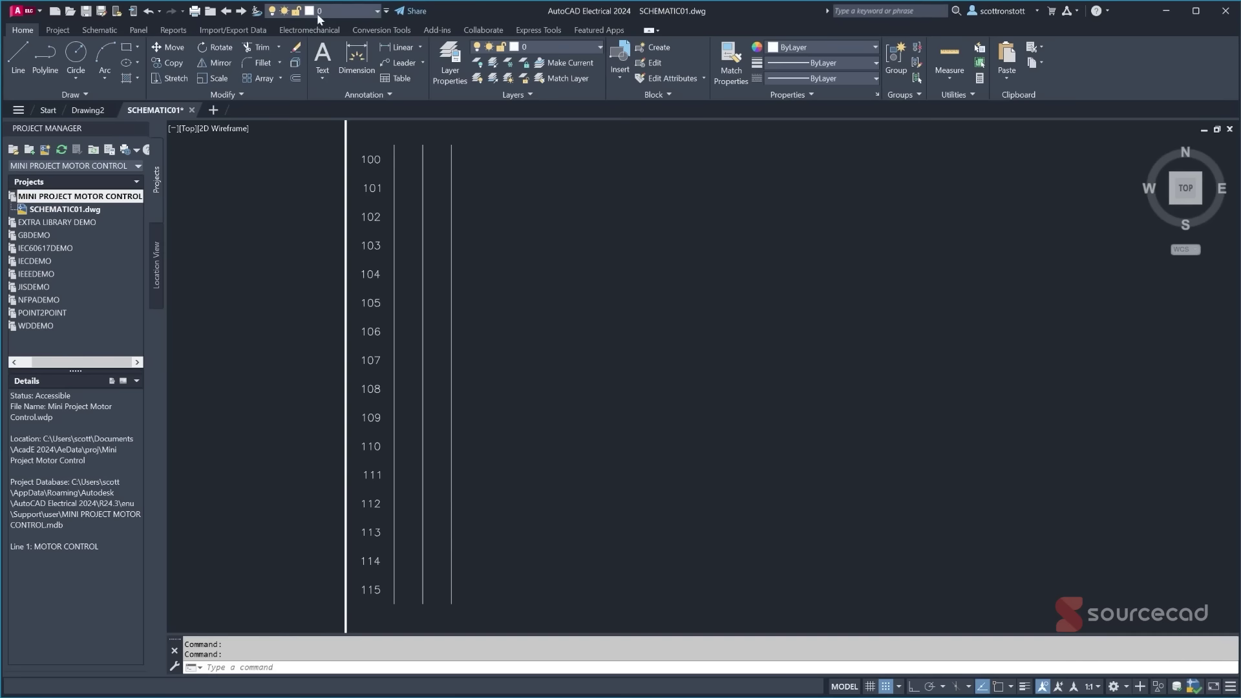
- Move the three vertical bus wires to the layer WIRES_10AWG_BLK and clear the selection
{"action": "left_click", "coordinate": [97, 30]}
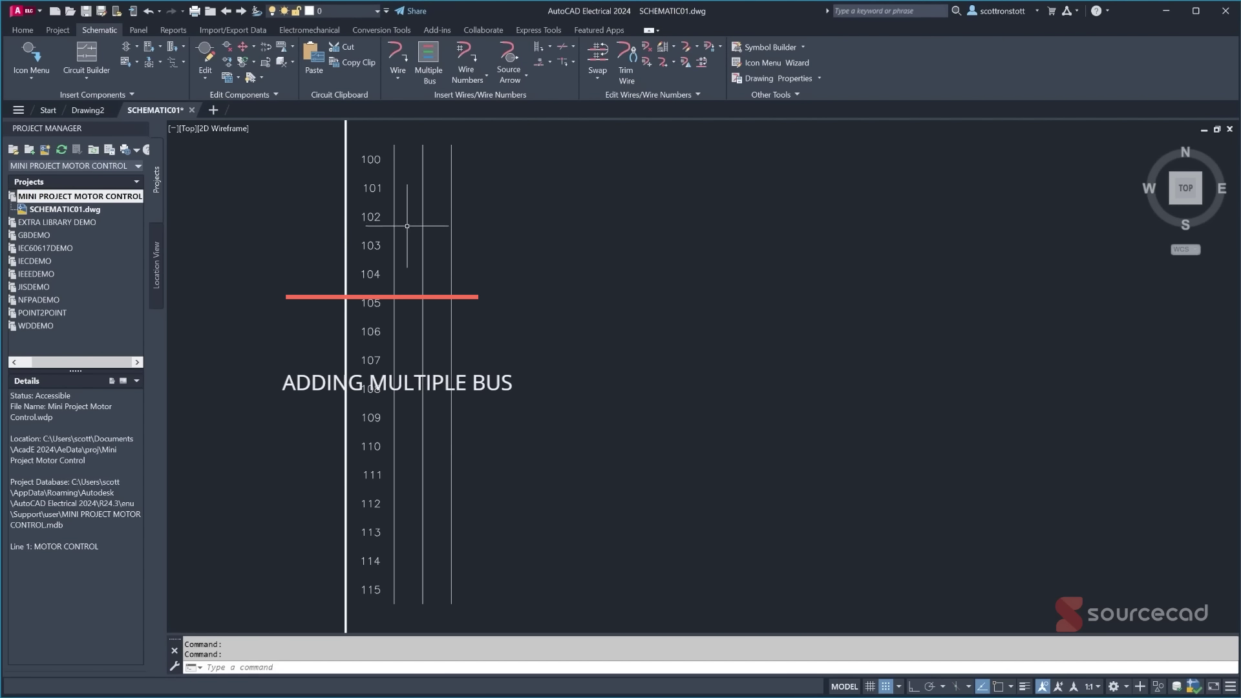
{"action": "left_click", "coordinate": [482, 246]}
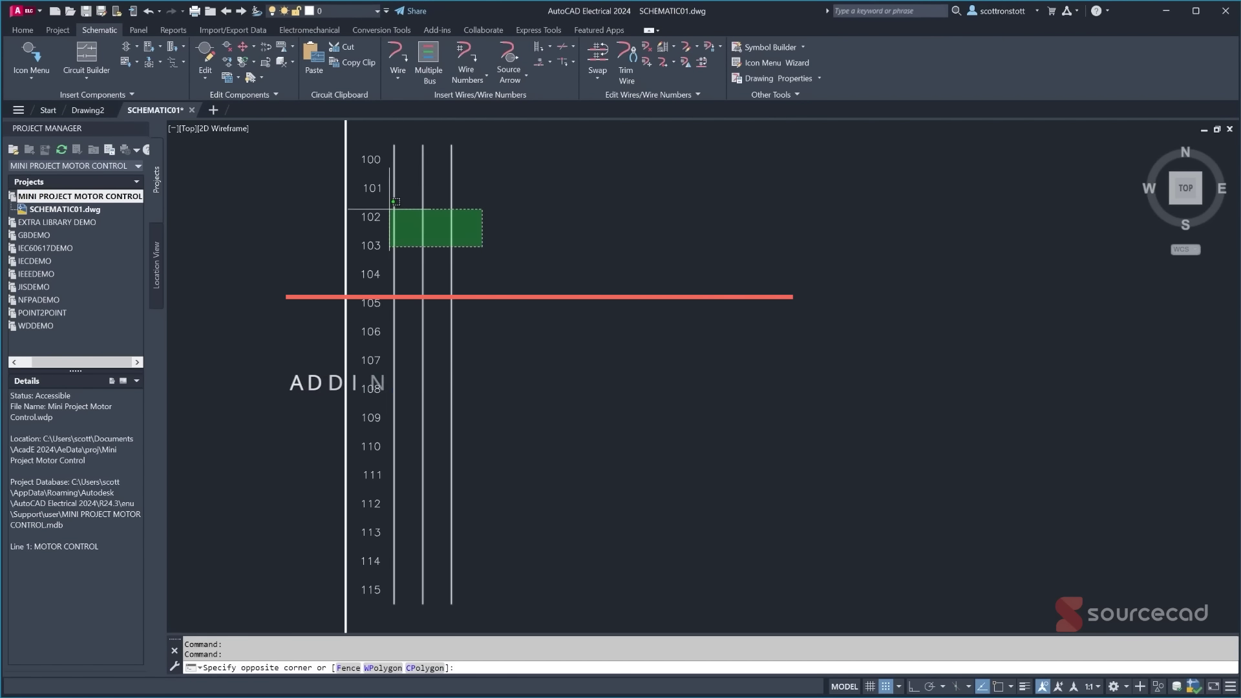
{"action": "left_click", "coordinate": [392, 208]}
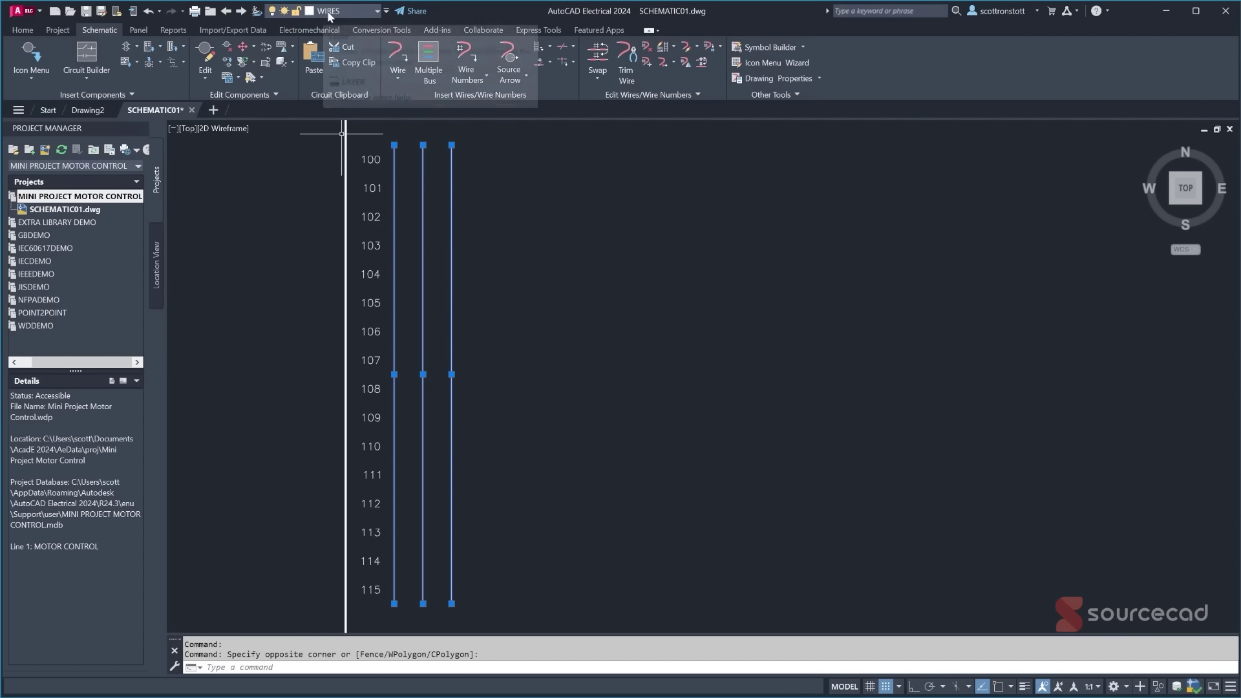
{"action": "left_click", "coordinate": [378, 11]}
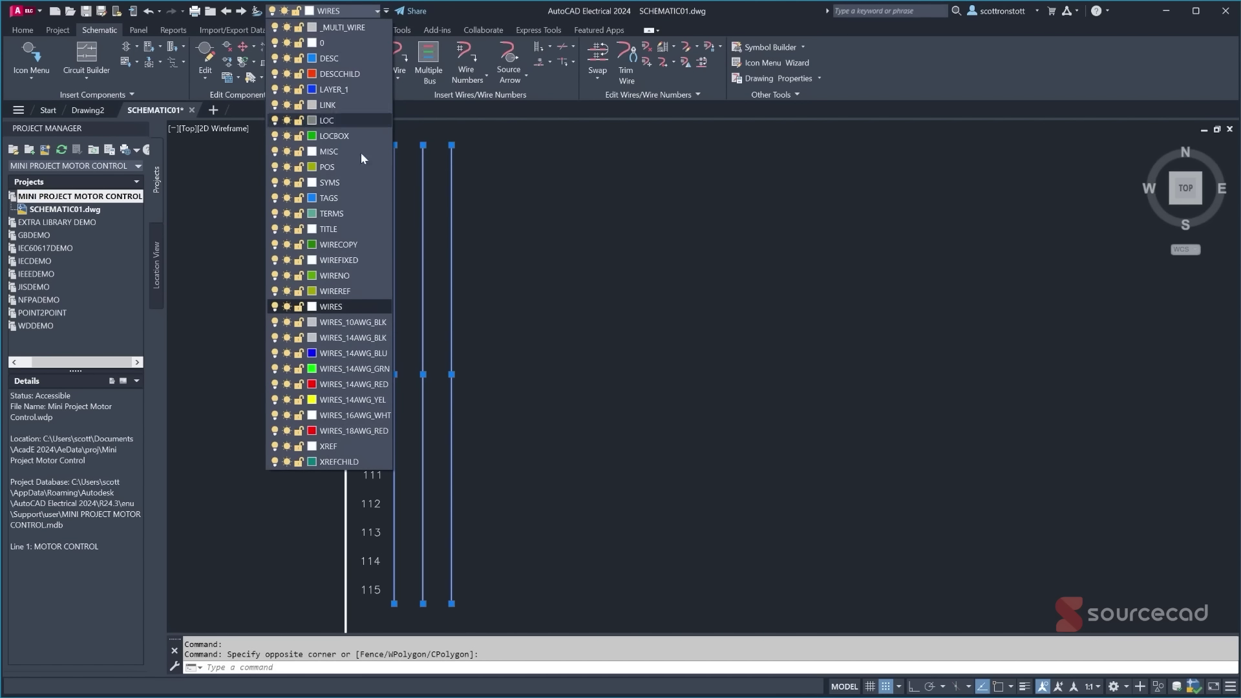
{"action": "left_click", "coordinate": [353, 338]}
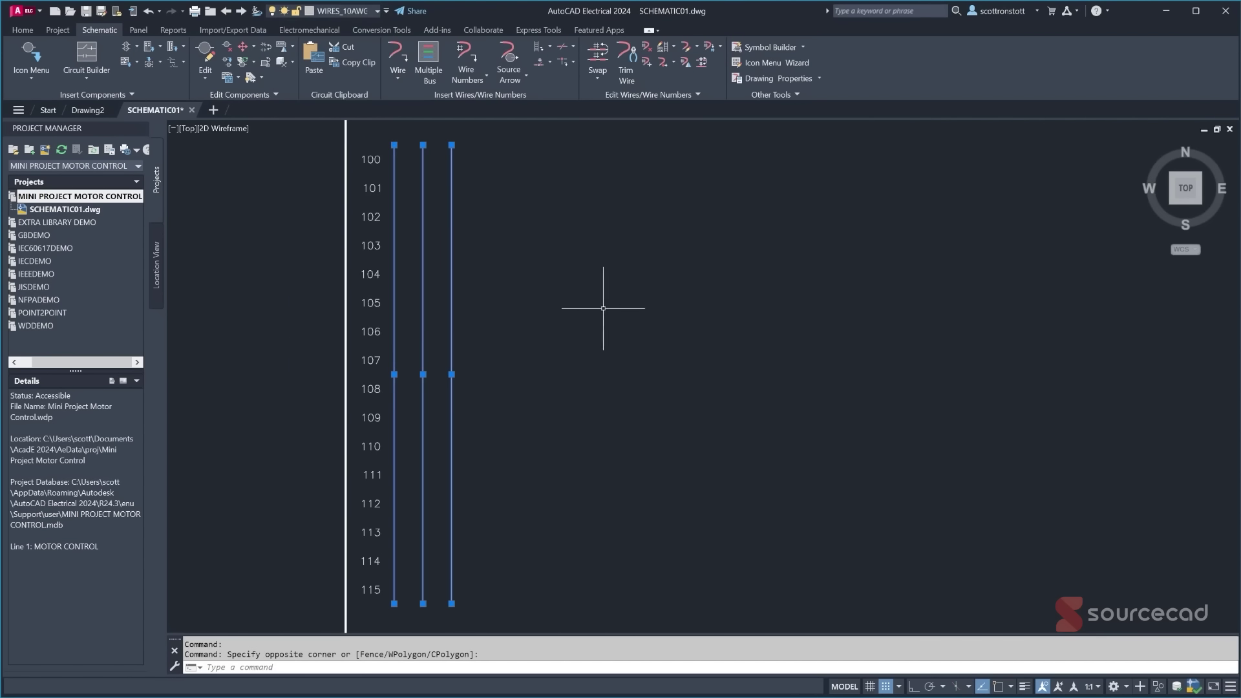
{"action": "key", "text": "Escape"}
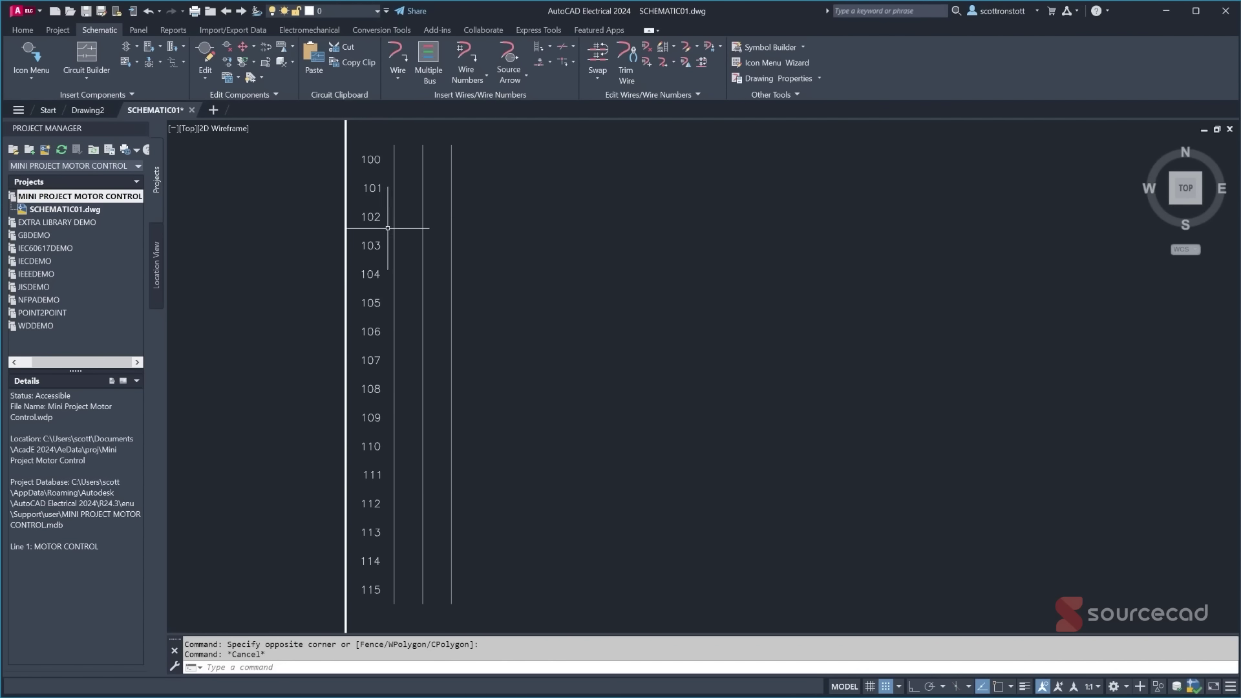
- Save the drawing and erase the three vertical bus wires beside the line reference numbers
{"action": "left_click", "coordinate": [86, 11]}
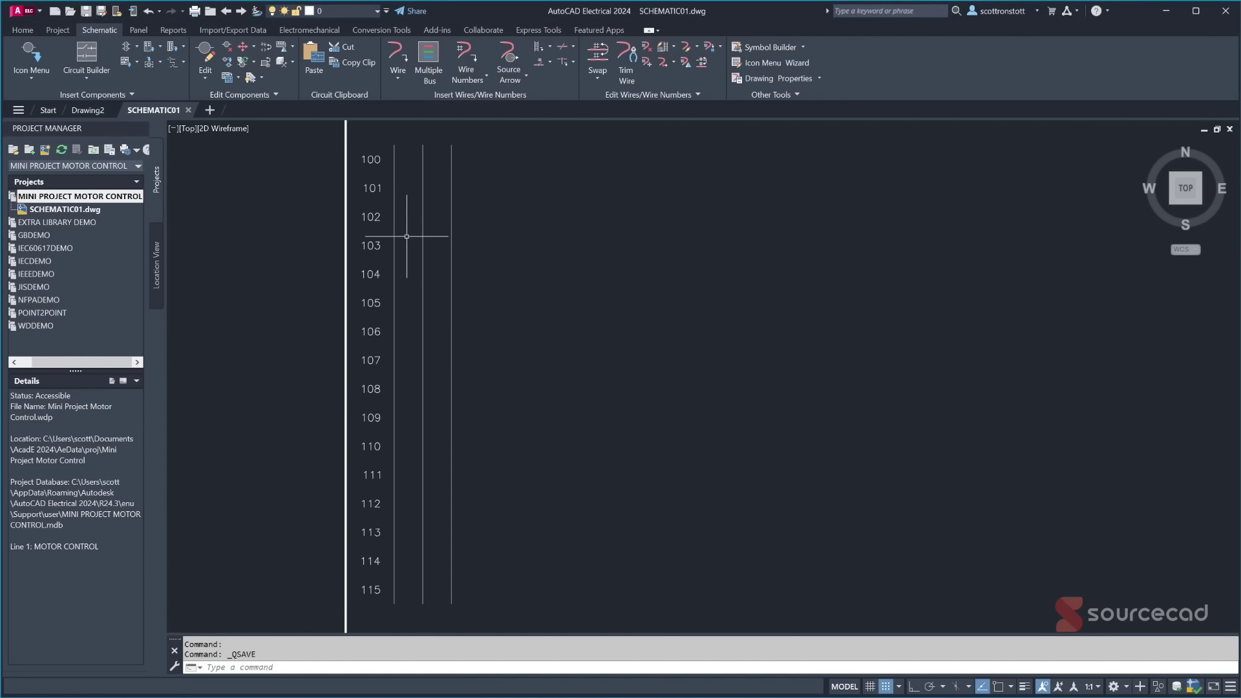
{"action": "left_click", "coordinate": [477, 242]}
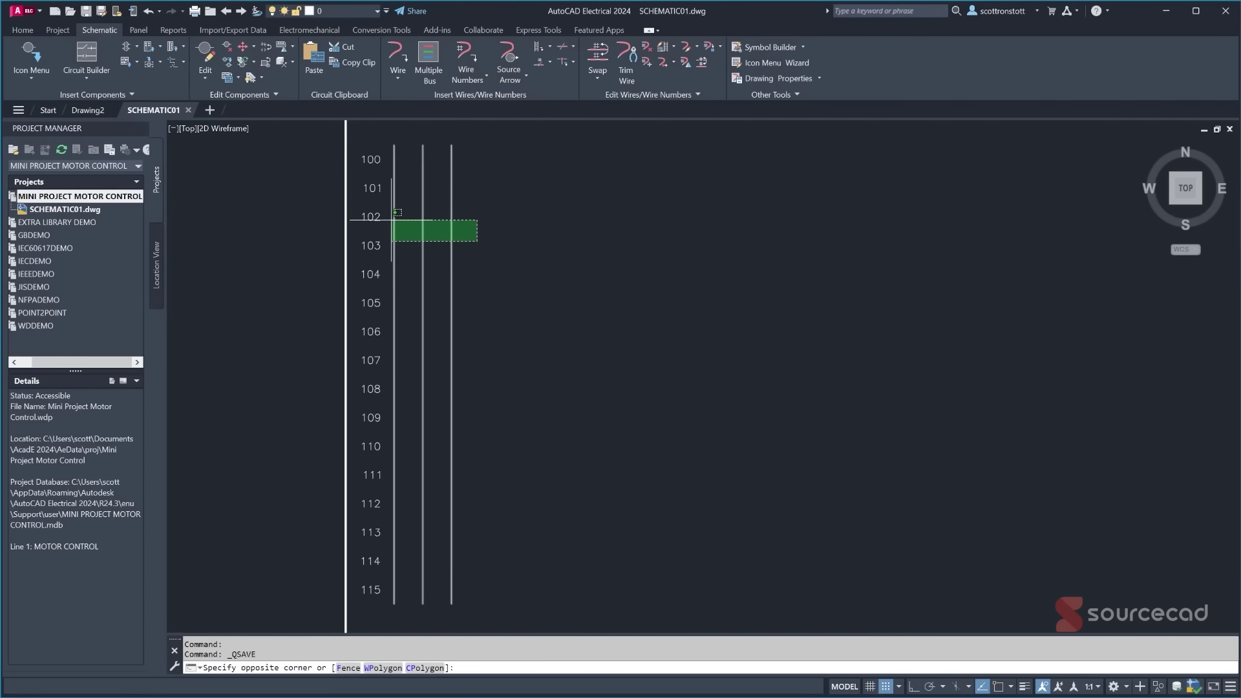
{"action": "left_click", "coordinate": [391, 222]}
{"action": "key", "text": "Delete"}
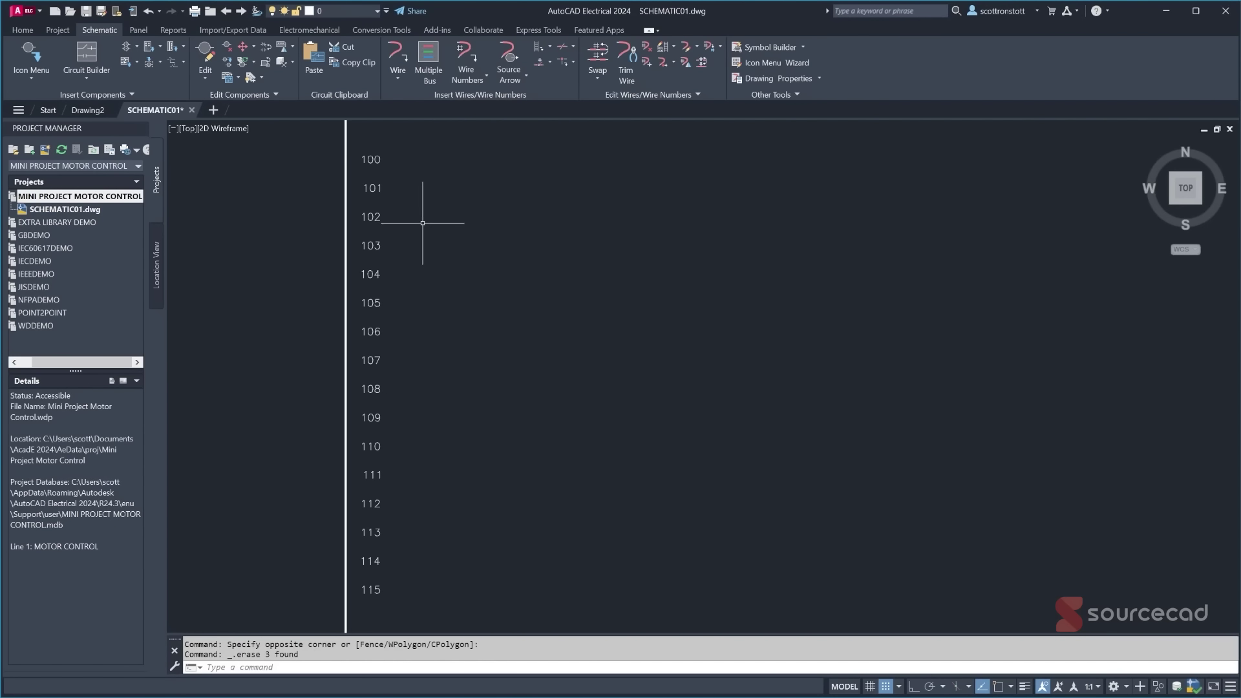
- Draw a three-wire horizontal bus from empty space at line reference 100, covering references 100 to 102 across the drawing area
{"action": "left_click", "coordinate": [427, 63]}
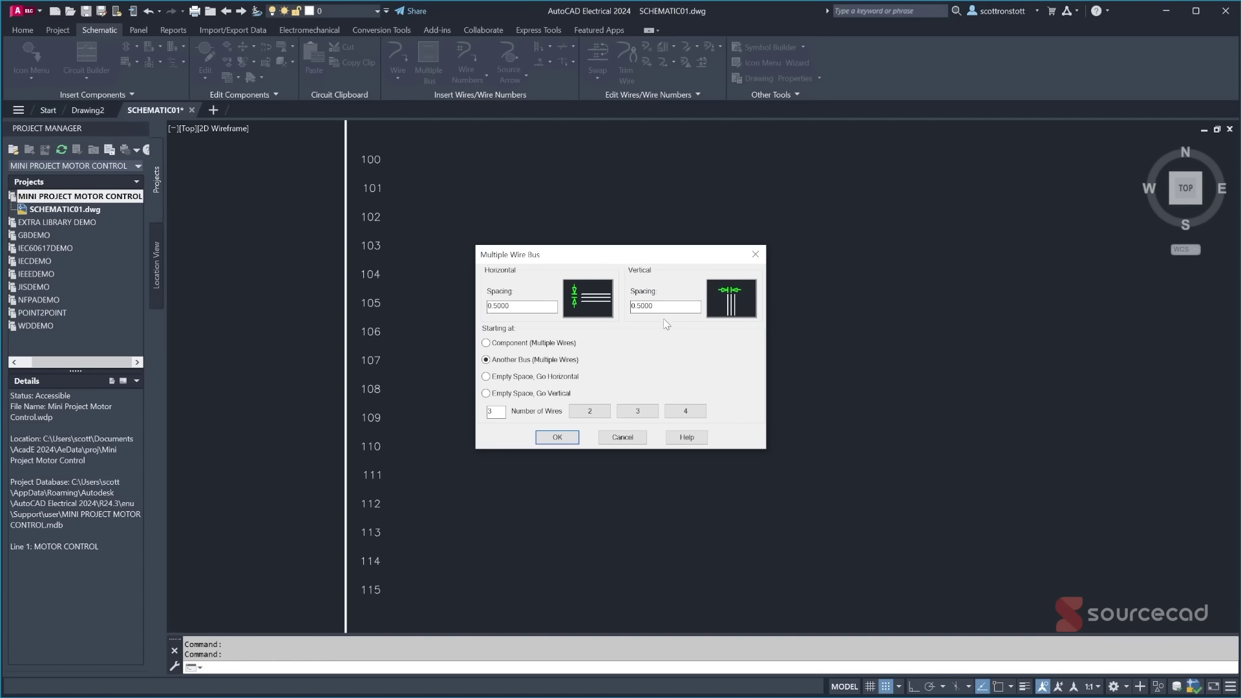
{"action": "left_click", "coordinate": [486, 377]}
{"action": "left_click", "coordinate": [640, 412]}
{"action": "left_click", "coordinate": [556, 438]}
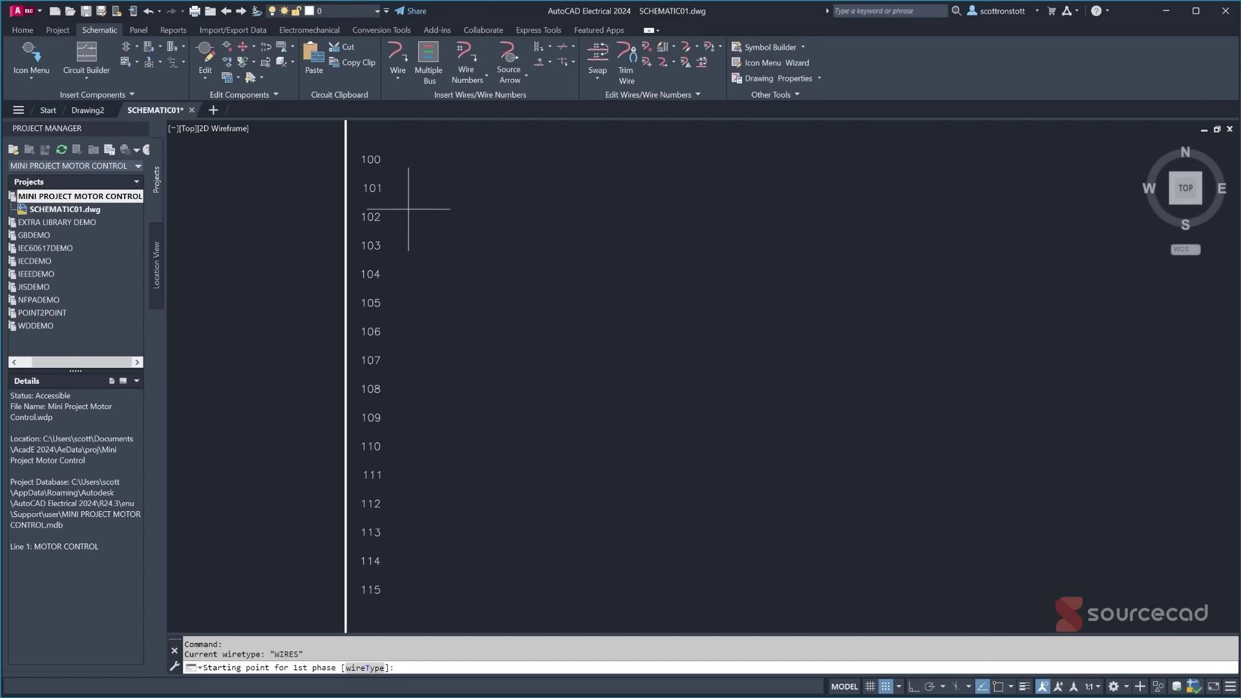
{"action": "left_click", "coordinate": [394, 159]}
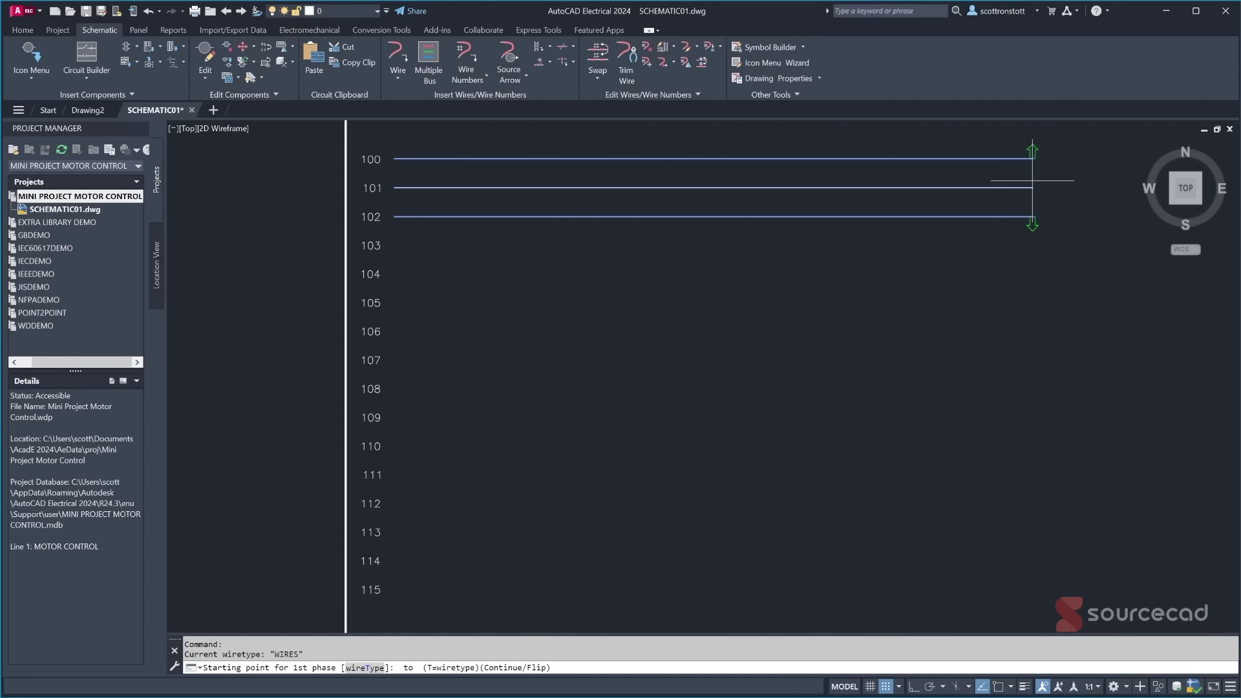
{"action": "left_click", "coordinate": [1046, 188]}
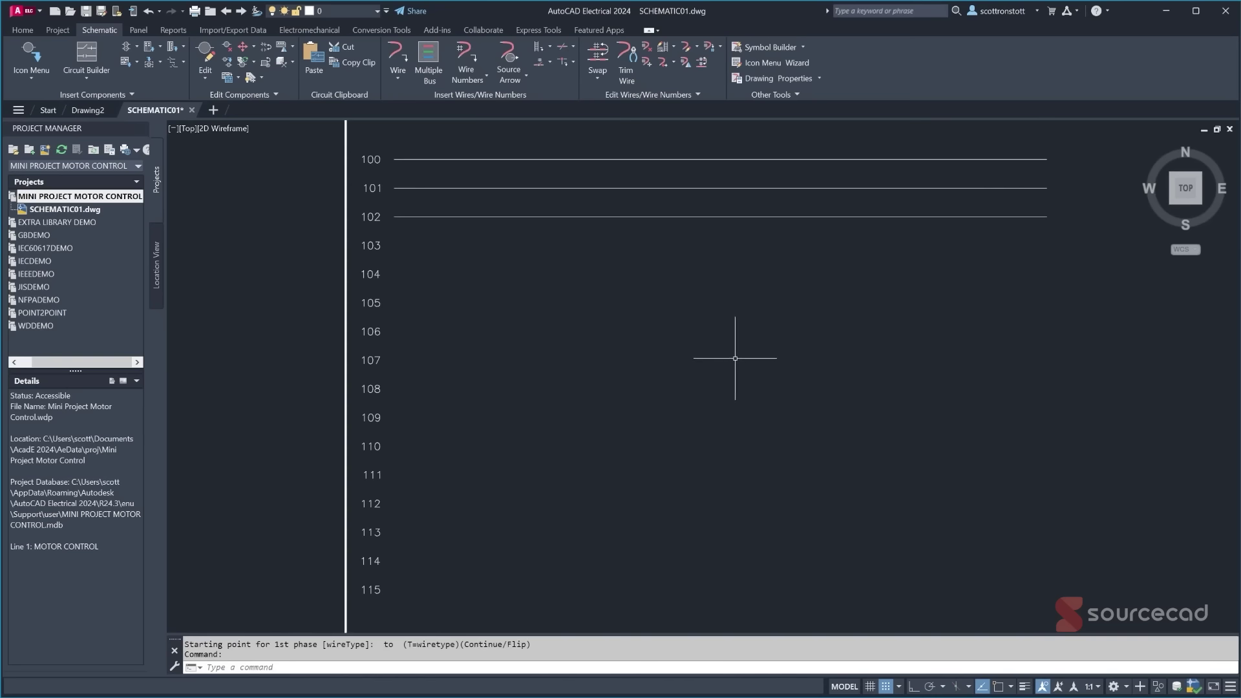
- Move the three horizontal bus wires at line references 100 to 102 to the layer WIRES_10AWG_BLK and clear the selection
{"action": "mouse_move", "coordinate": [510, 217]}
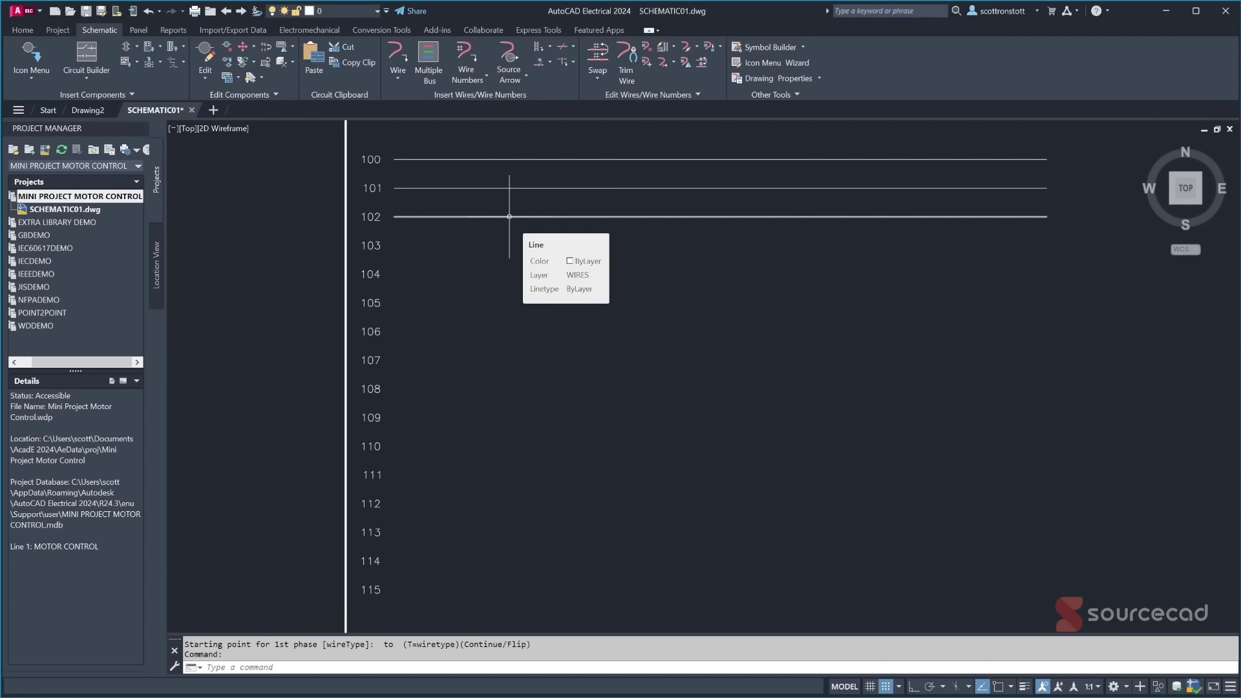
{"action": "left_click", "coordinate": [545, 259]}
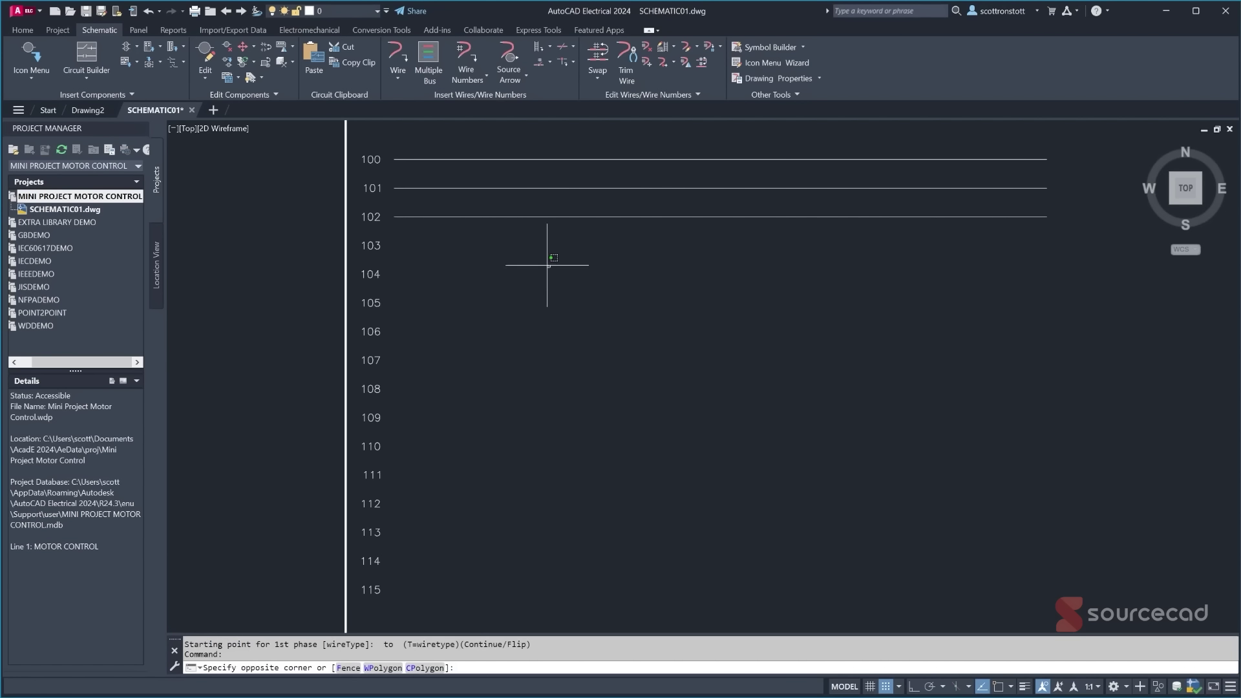
{"action": "left_click", "coordinate": [445, 144]}
{"action": "left_click", "coordinate": [377, 11]}
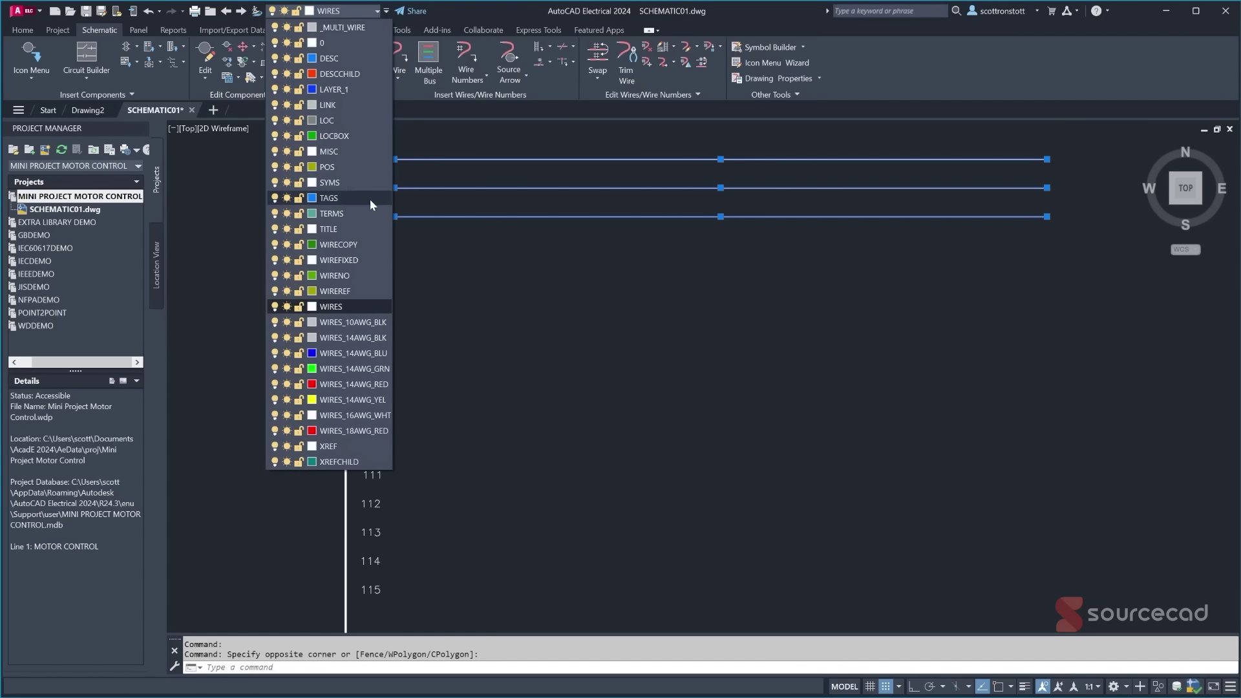
{"action": "left_click", "coordinate": [360, 325]}
{"action": "key", "text": "Escape"}
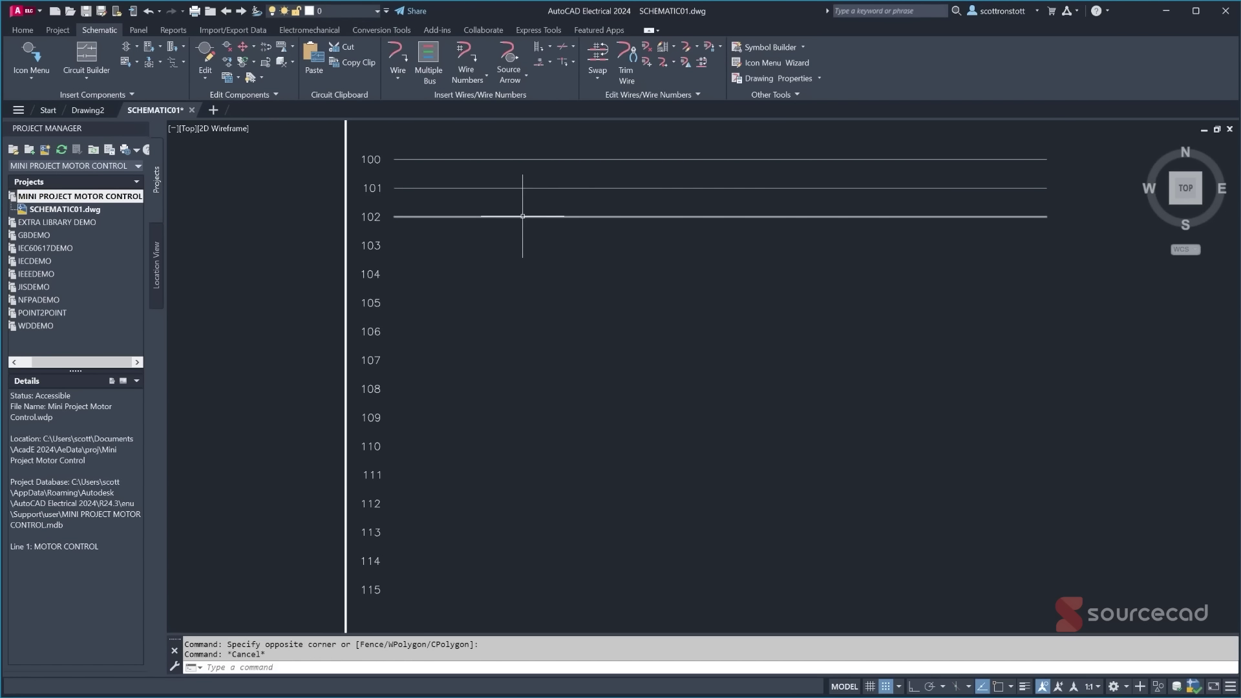
{"action": "mouse_move", "coordinate": [523, 216]}
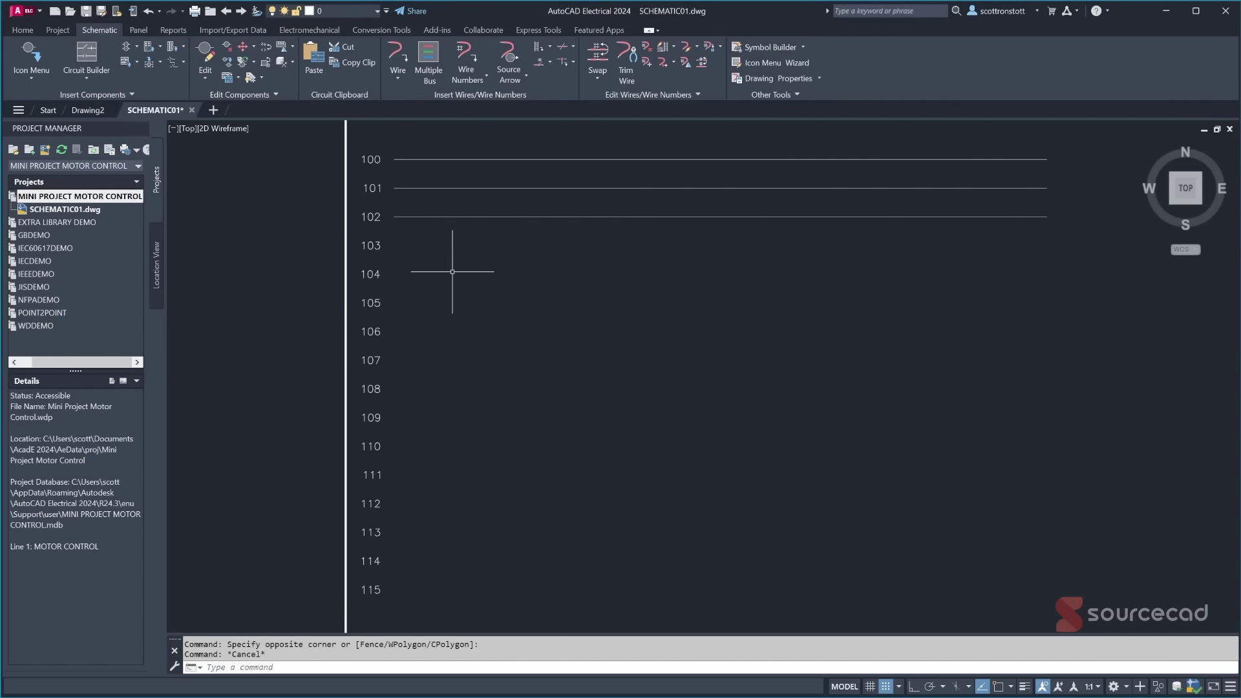
- Insert a 3 Pole Circuit Breaker from the NFPA Circuit Breakers/Disconnects symbols near the start of the bus wire at line reference 100
{"action": "middle_click_drag", "start_coordinate": [452, 272], "coordinate": [430, 333]}
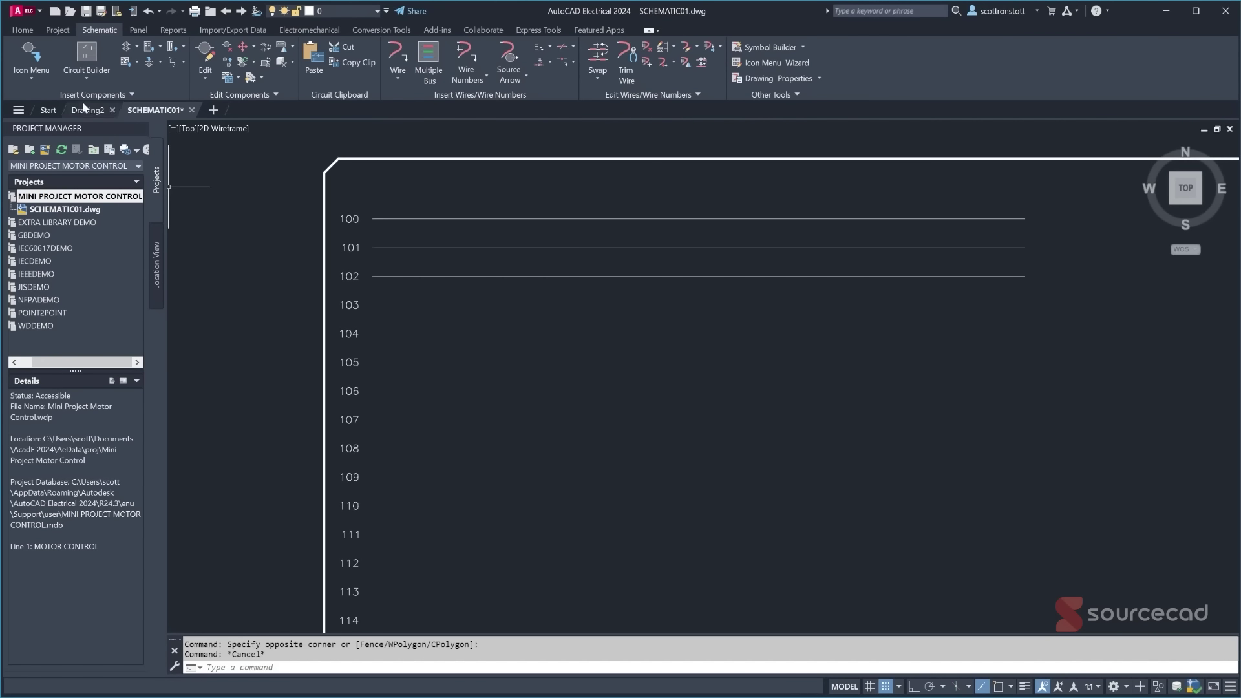
{"action": "left_click", "coordinate": [16, 79]}
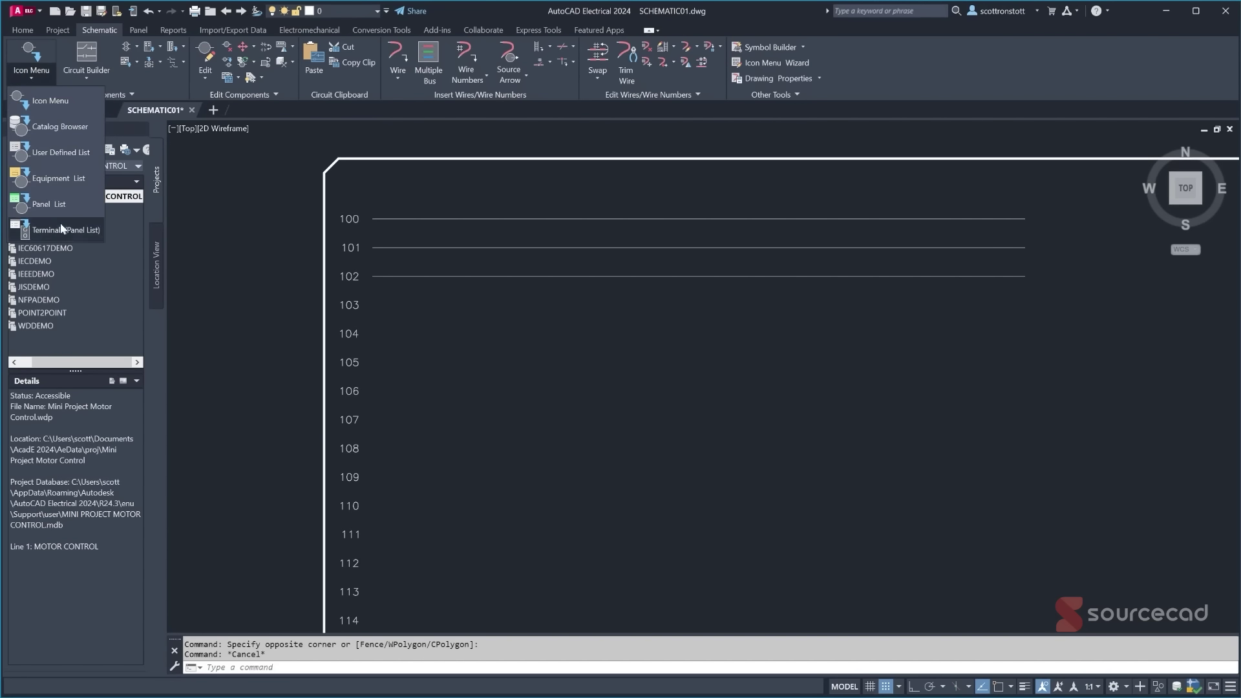
{"action": "left_click", "coordinate": [60, 98]}
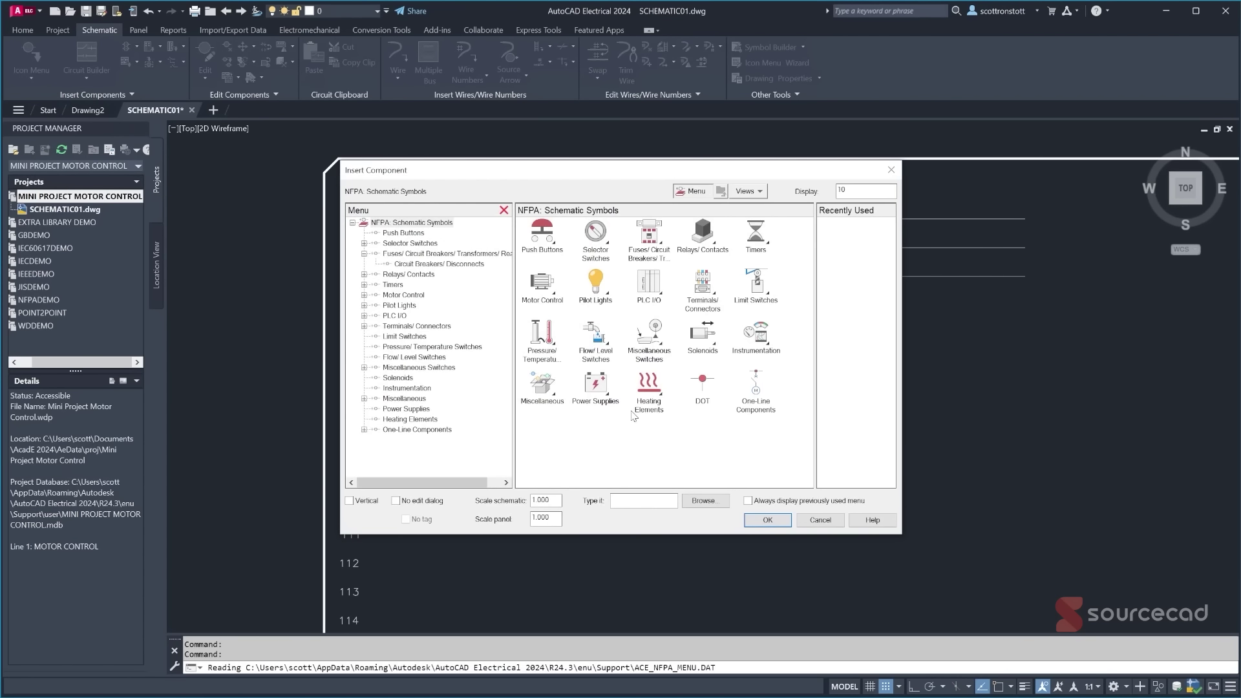
{"action": "left_click", "coordinate": [421, 264]}
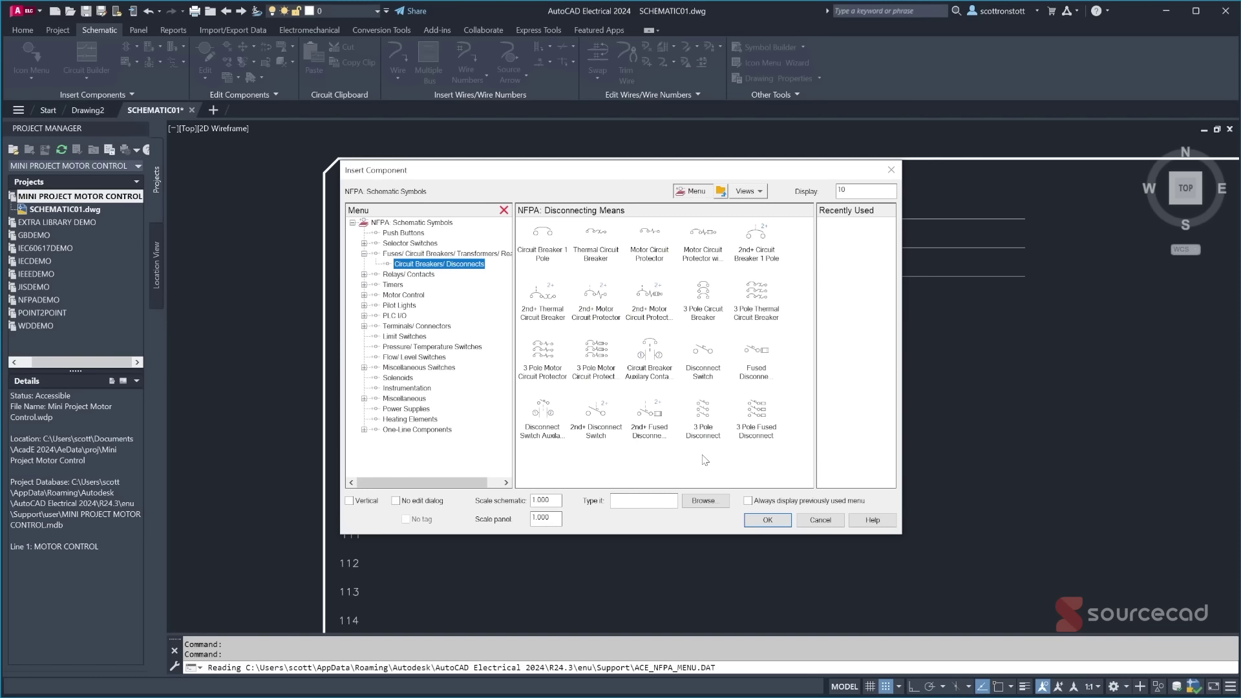
{"action": "left_click", "coordinate": [703, 301]}
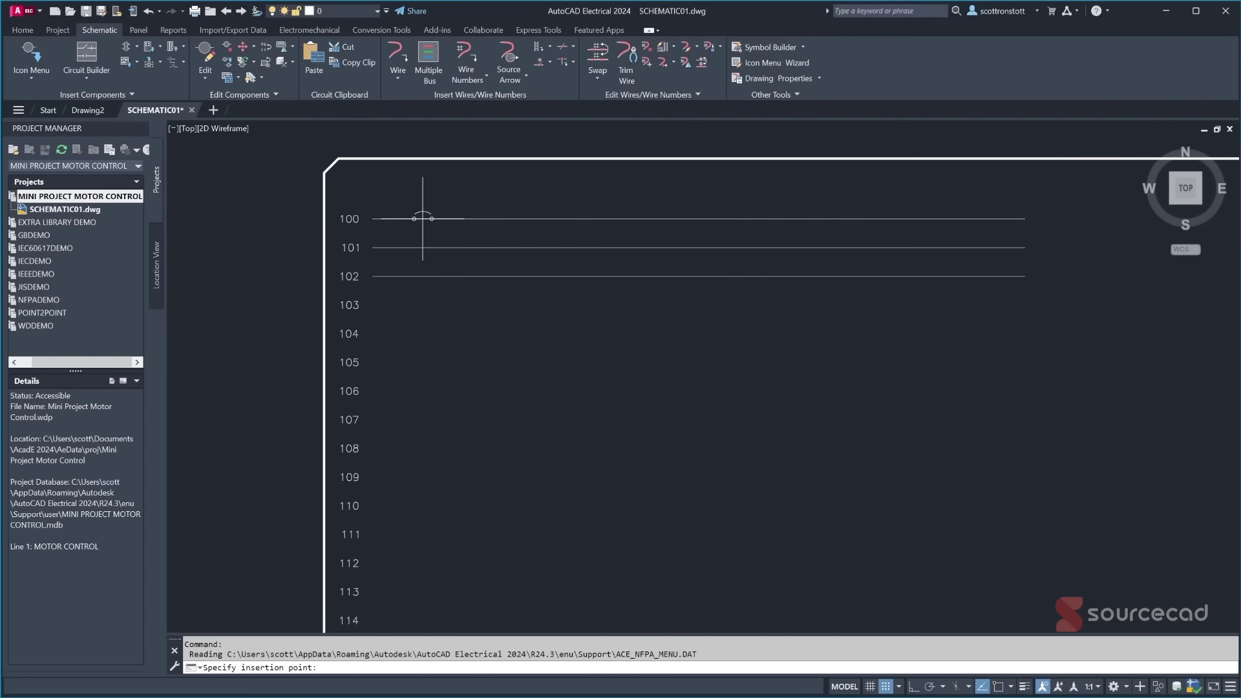
{"action": "left_click", "coordinate": [423, 219]}
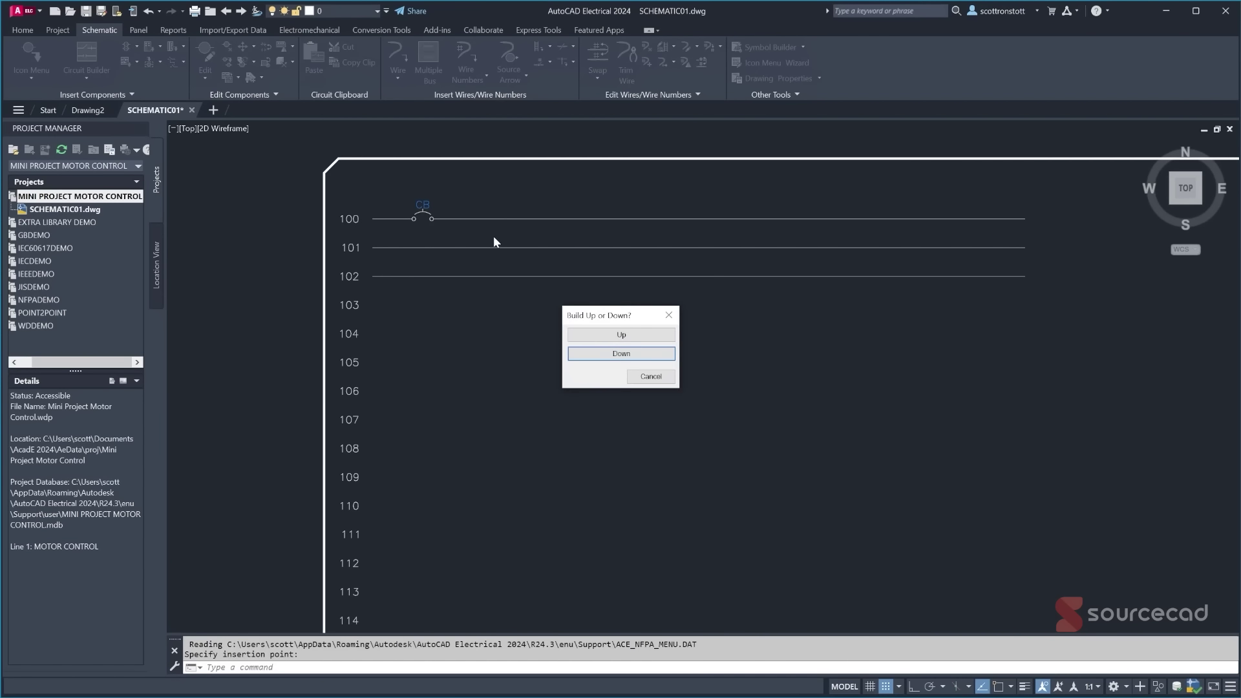
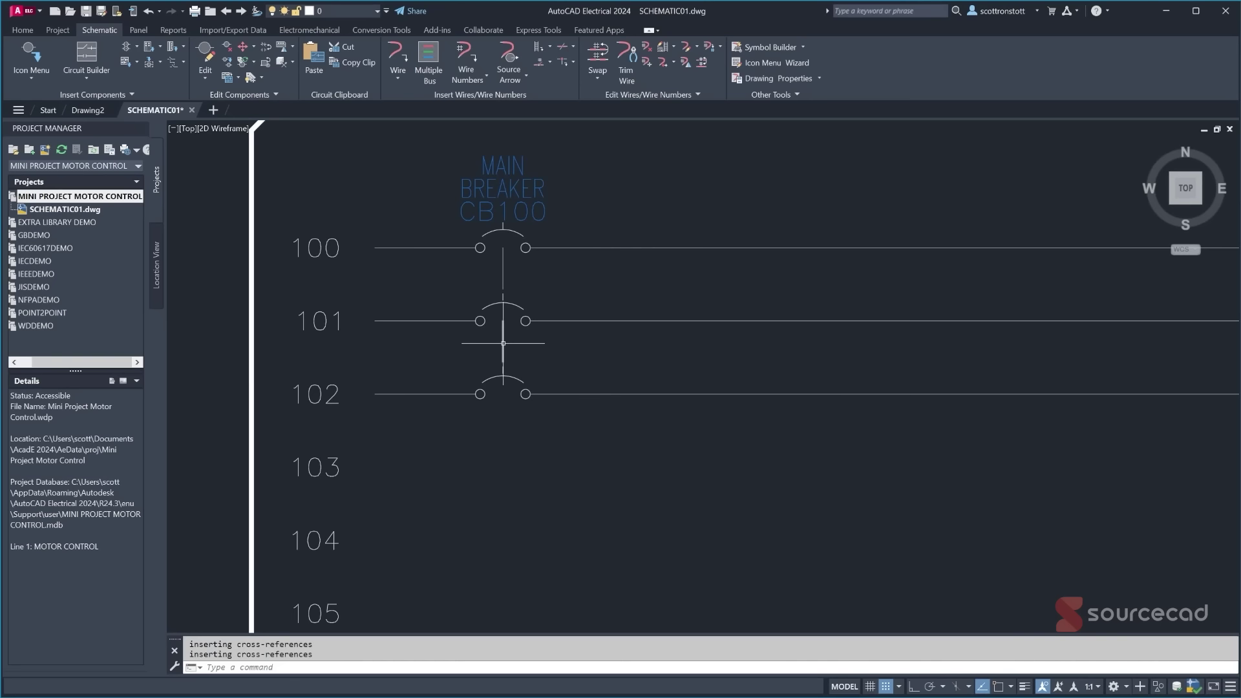
- Load the DASHED linetype from acad.lin and assign it to the LINK layer
{"action": "mouse_move", "coordinate": [503, 343]}
{"action": "left_click", "coordinate": [22, 29]}
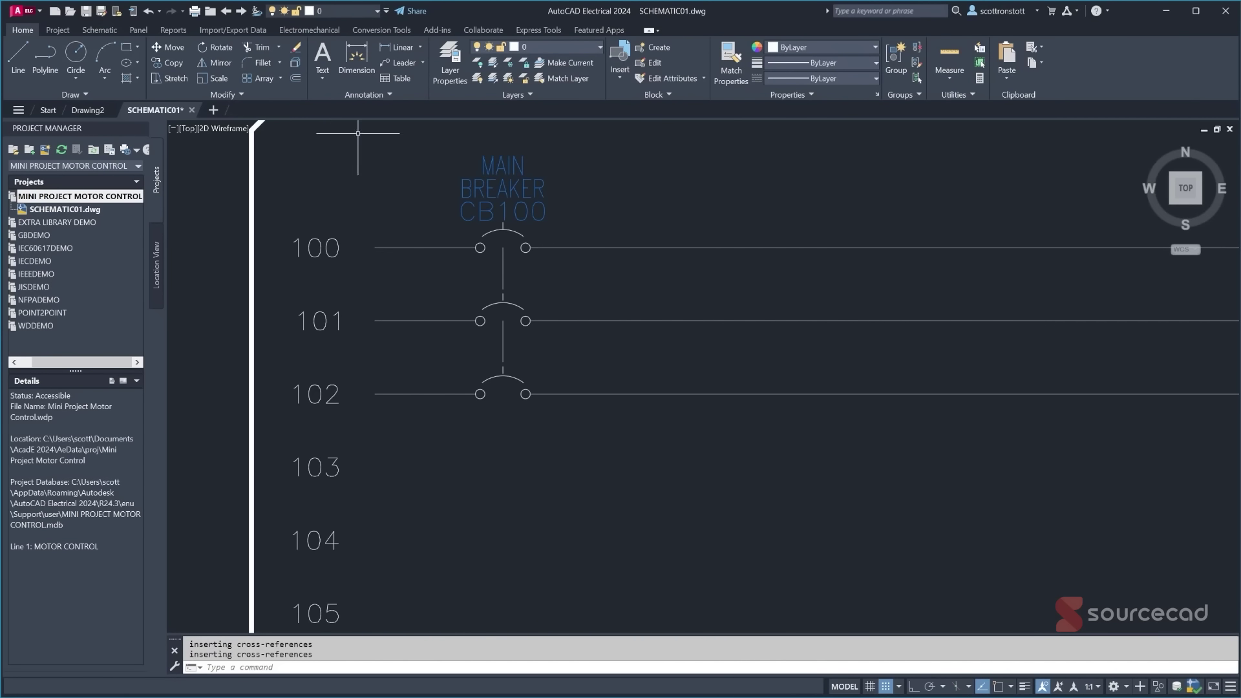
{"action": "left_click", "coordinate": [451, 68]}
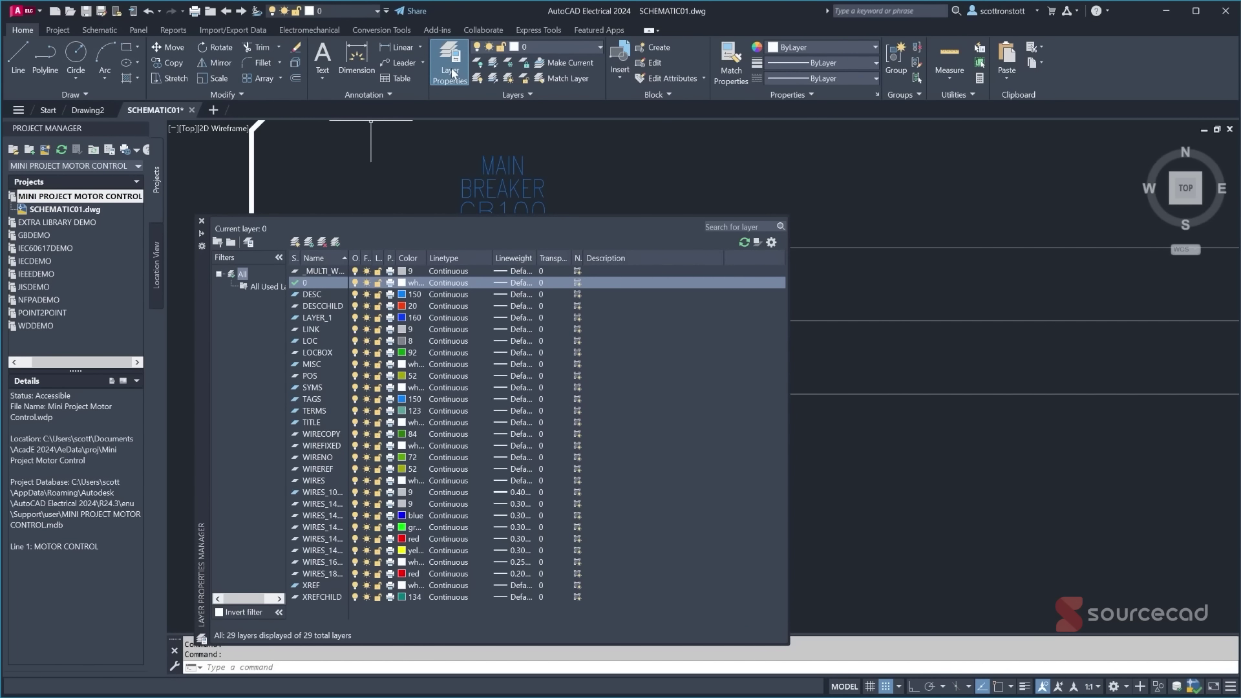
{"action": "left_click", "coordinate": [312, 330]}
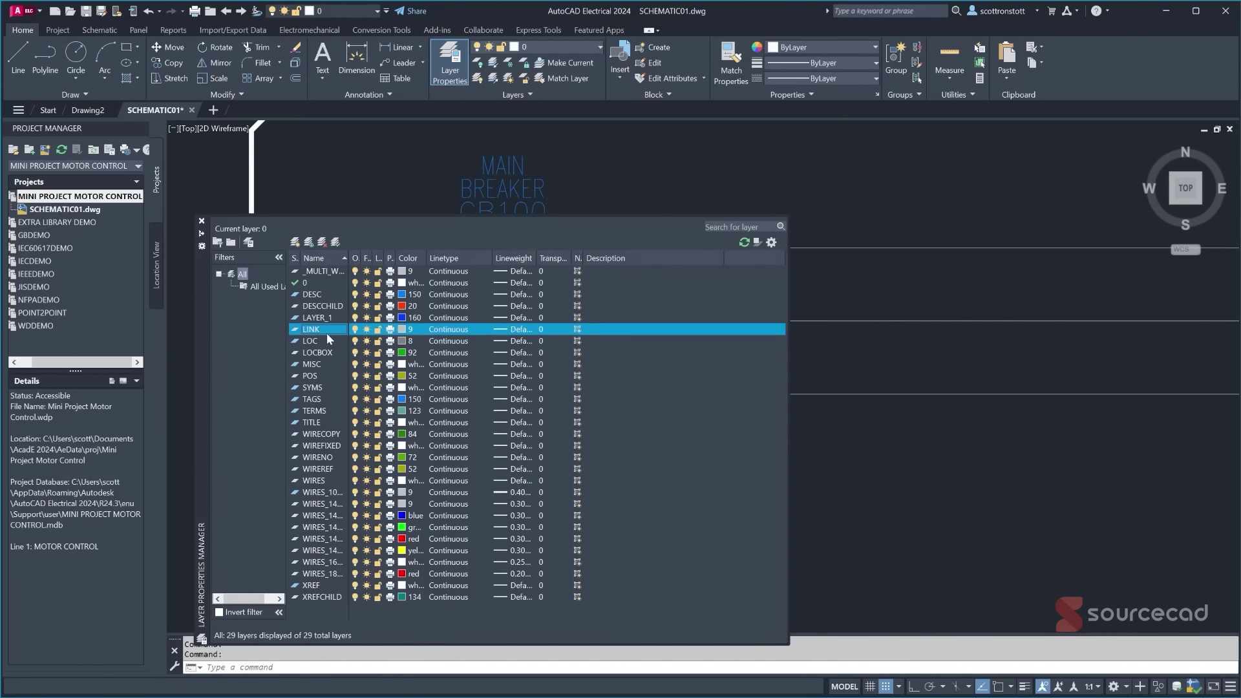
{"action": "left_click", "coordinate": [450, 330]}
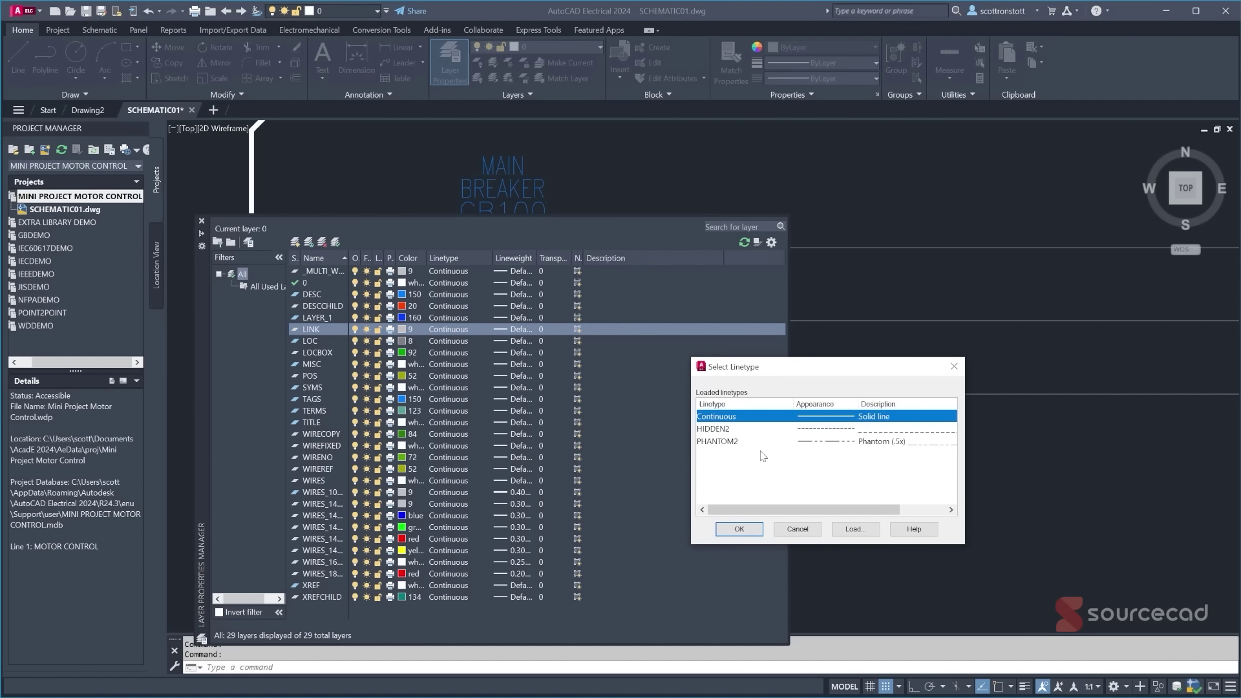
{"action": "left_click", "coordinate": [853, 529]}
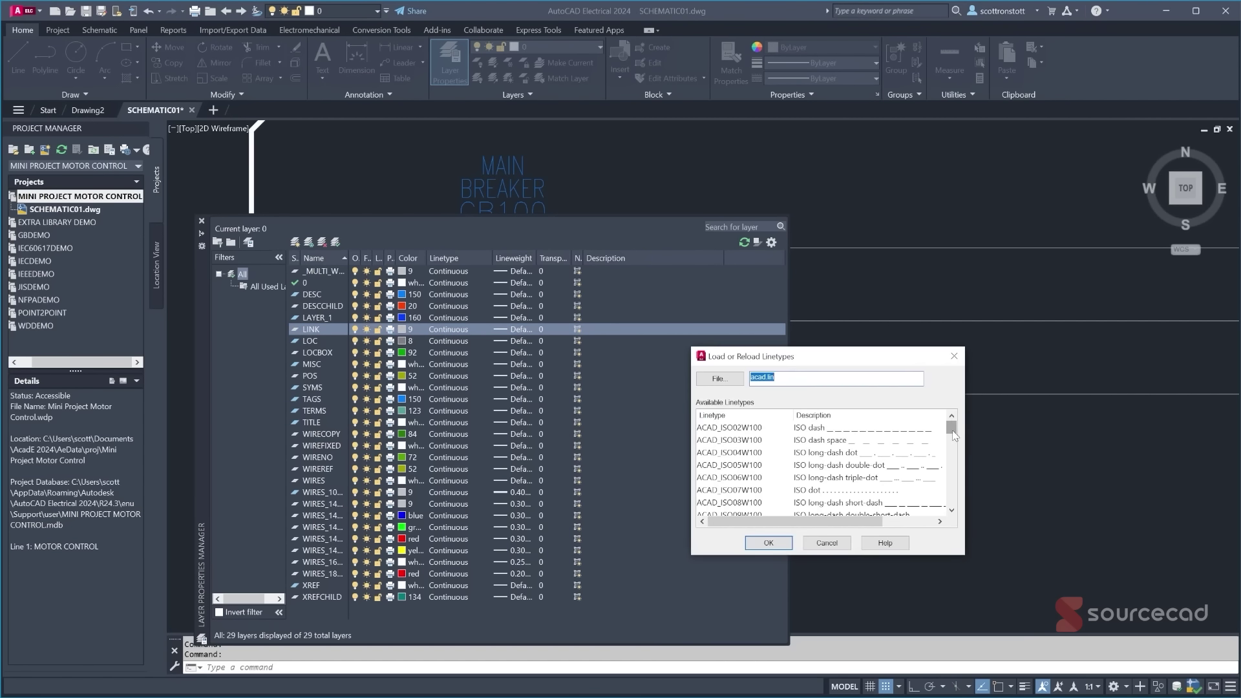
{"action": "left_click_drag", "start_coordinate": [954, 436], "coordinate": [953, 471]}
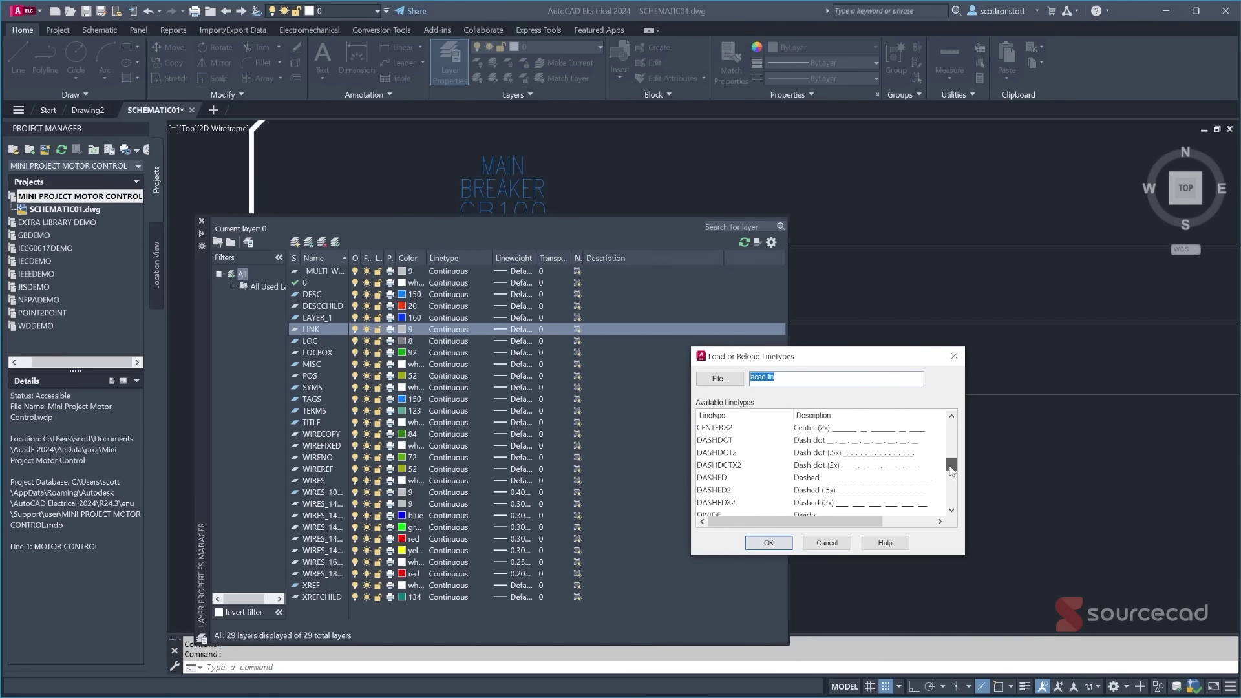
{"action": "left_click", "coordinate": [712, 478]}
{"action": "left_click", "coordinate": [766, 543]}
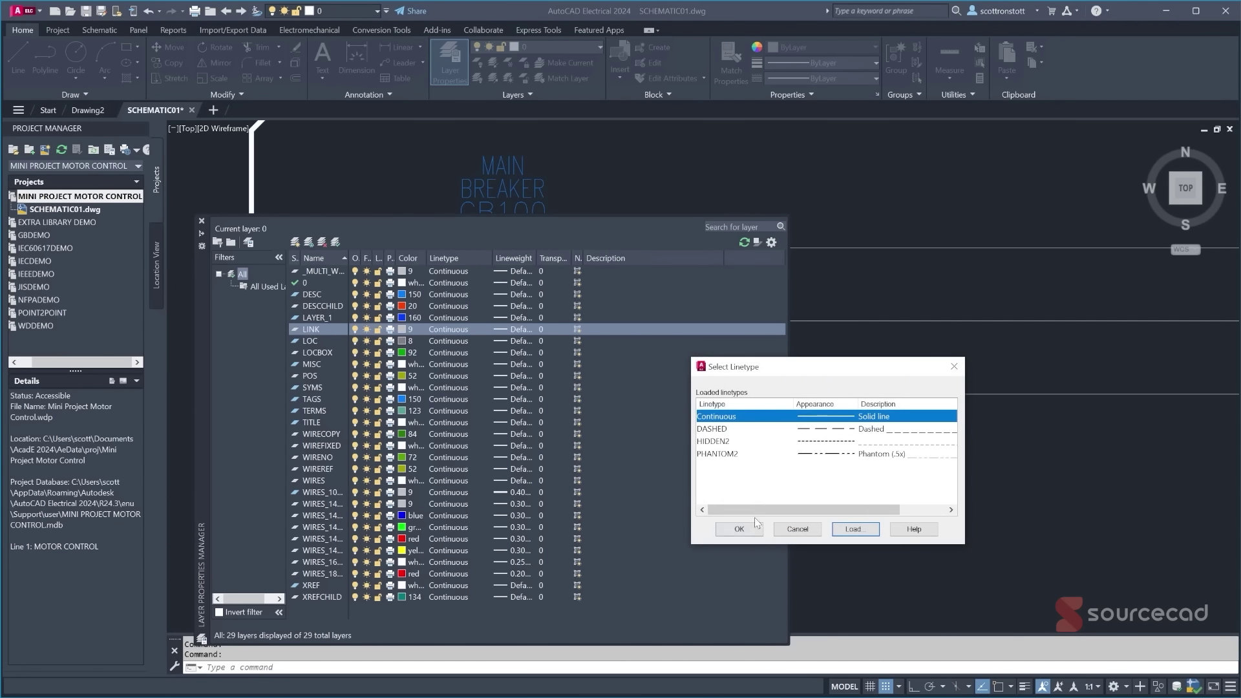
{"action": "left_click", "coordinate": [714, 430]}
{"action": "left_click", "coordinate": [742, 530]}
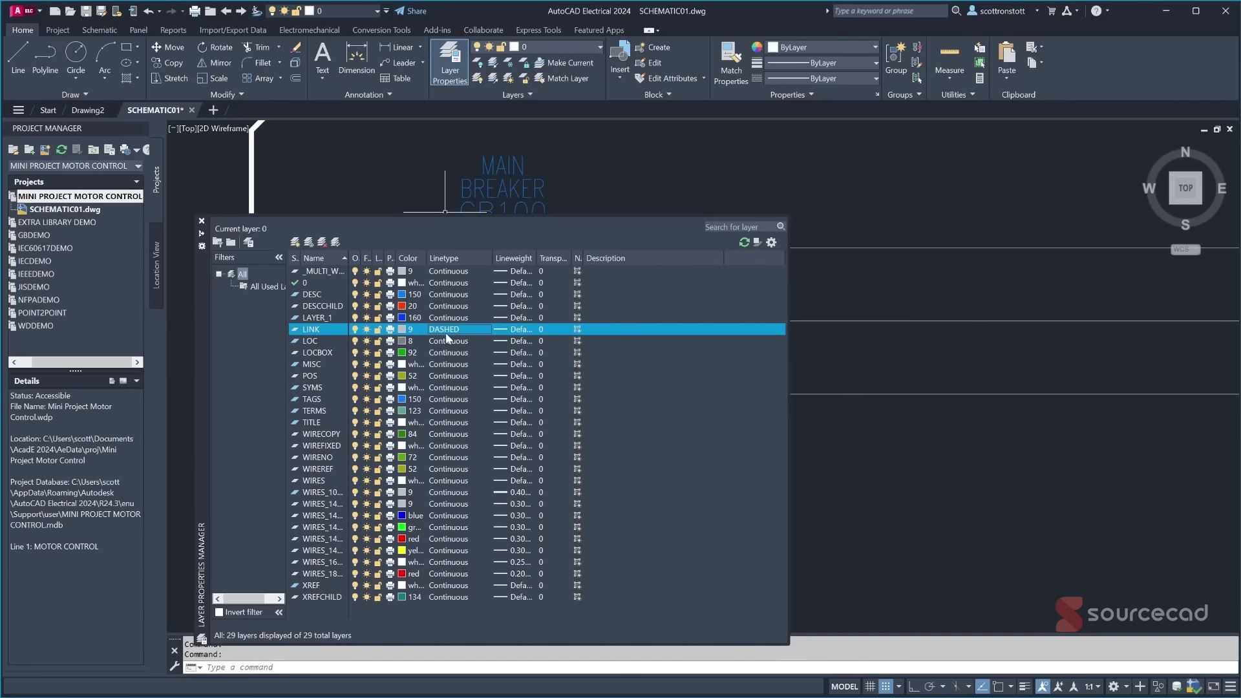
{"action": "left_click", "coordinate": [201, 223]}
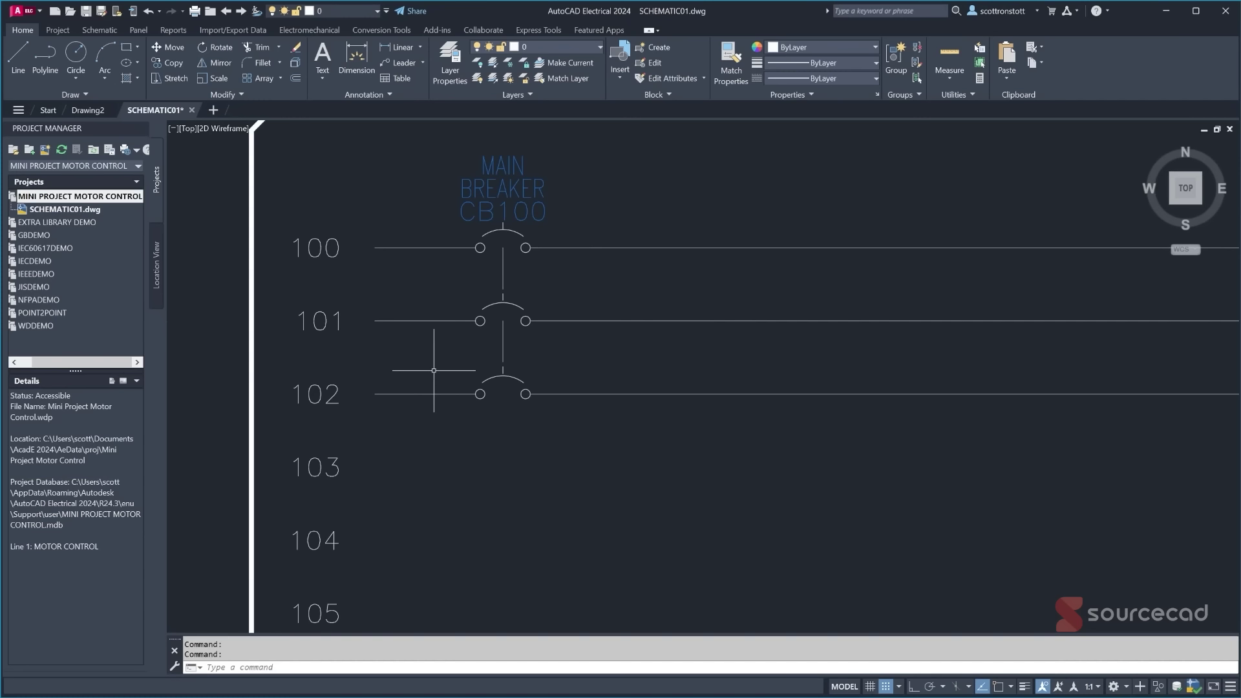
- Set the drawing's global linetype scale (LTSCALE) to .25
{"action": "type", "text": "LTS"}
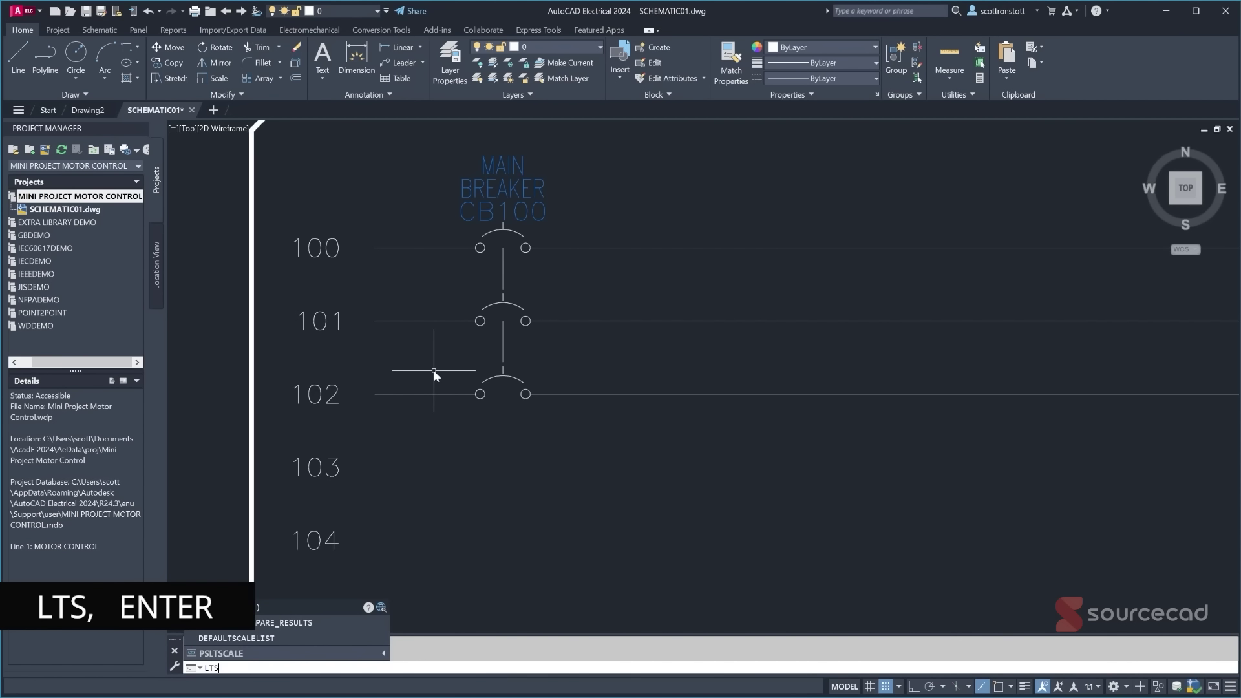
{"action": "key", "text": "Return"}
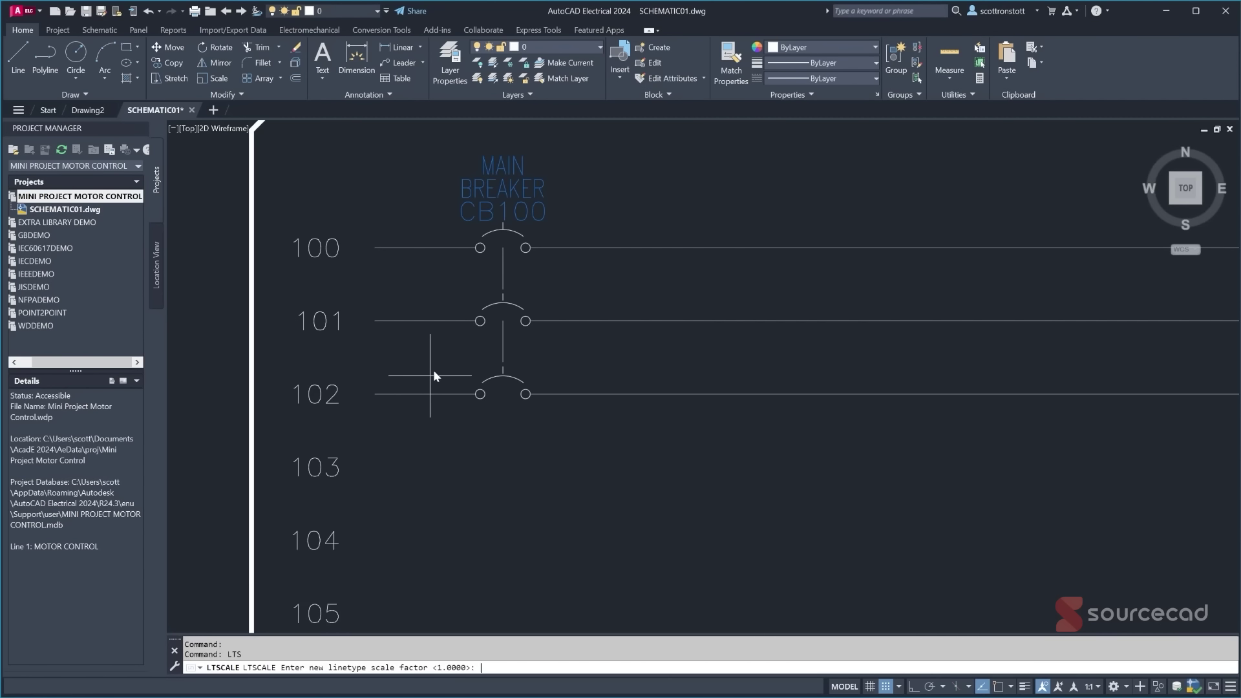
{"action": "type", "text": ".25"}
{"action": "key", "text": "Return"}
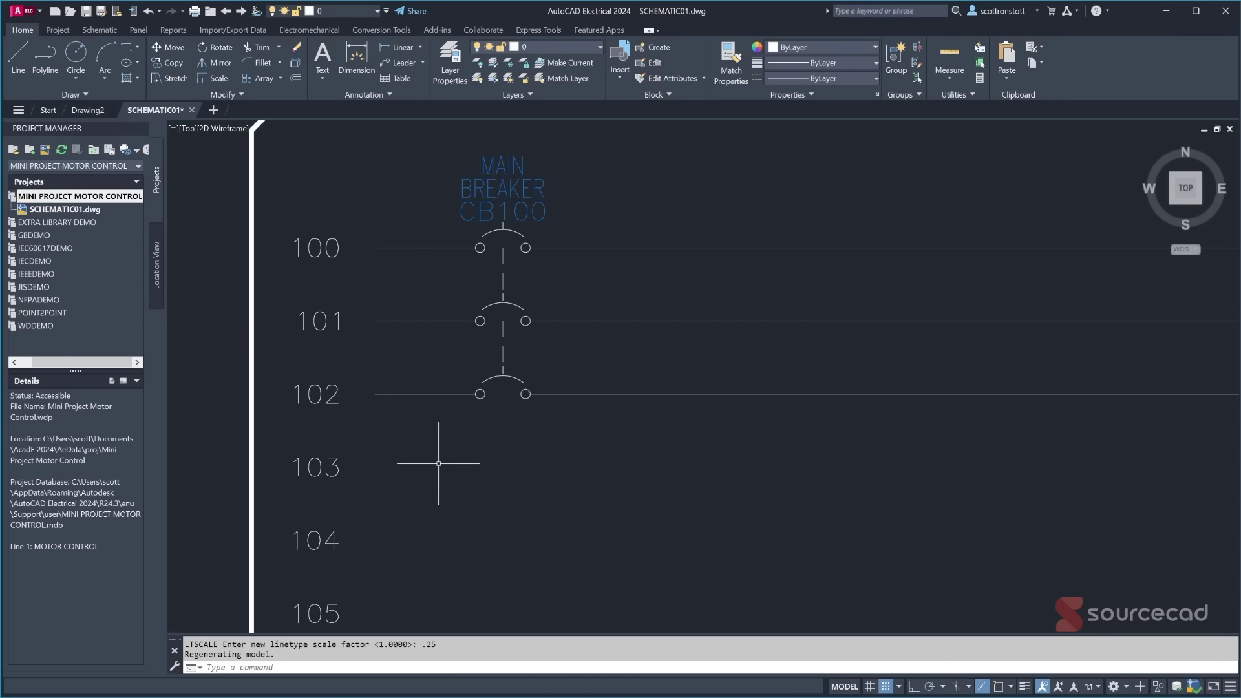
- Edit main breaker CB100 to set its location code to CABINET and update its related contacts to match
{"action": "right_click", "coordinate": [493, 233]}
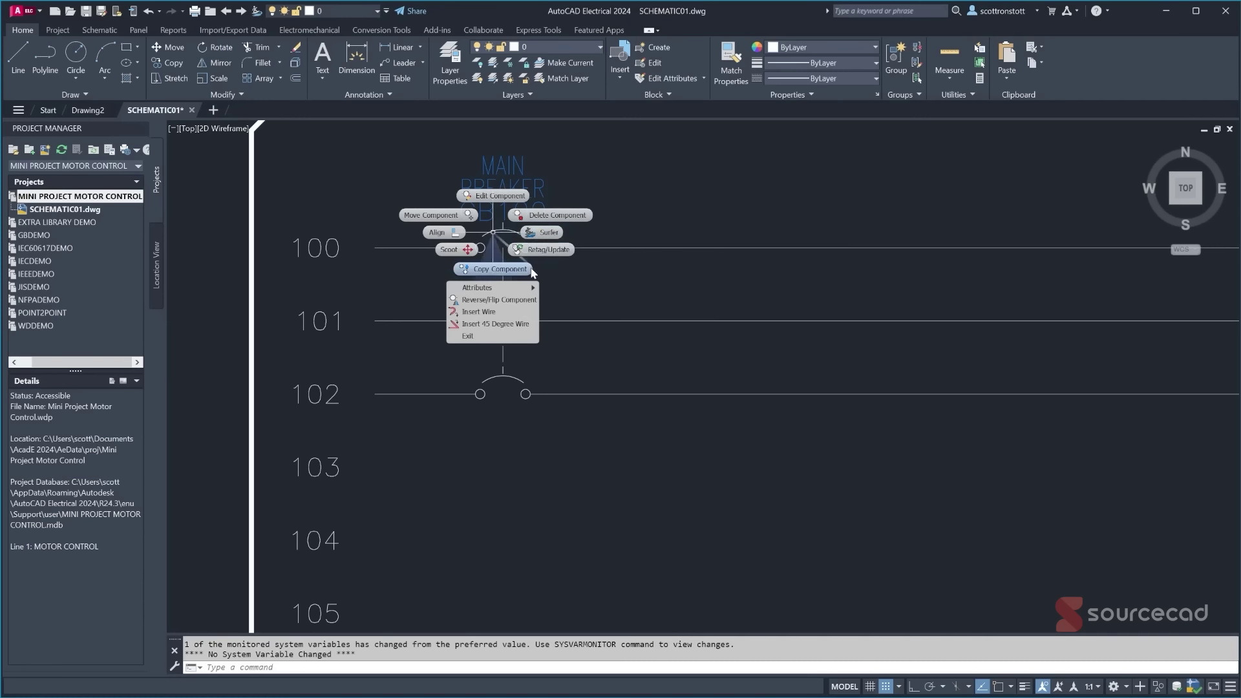
{"action": "mouse_move", "coordinate": [498, 295]}
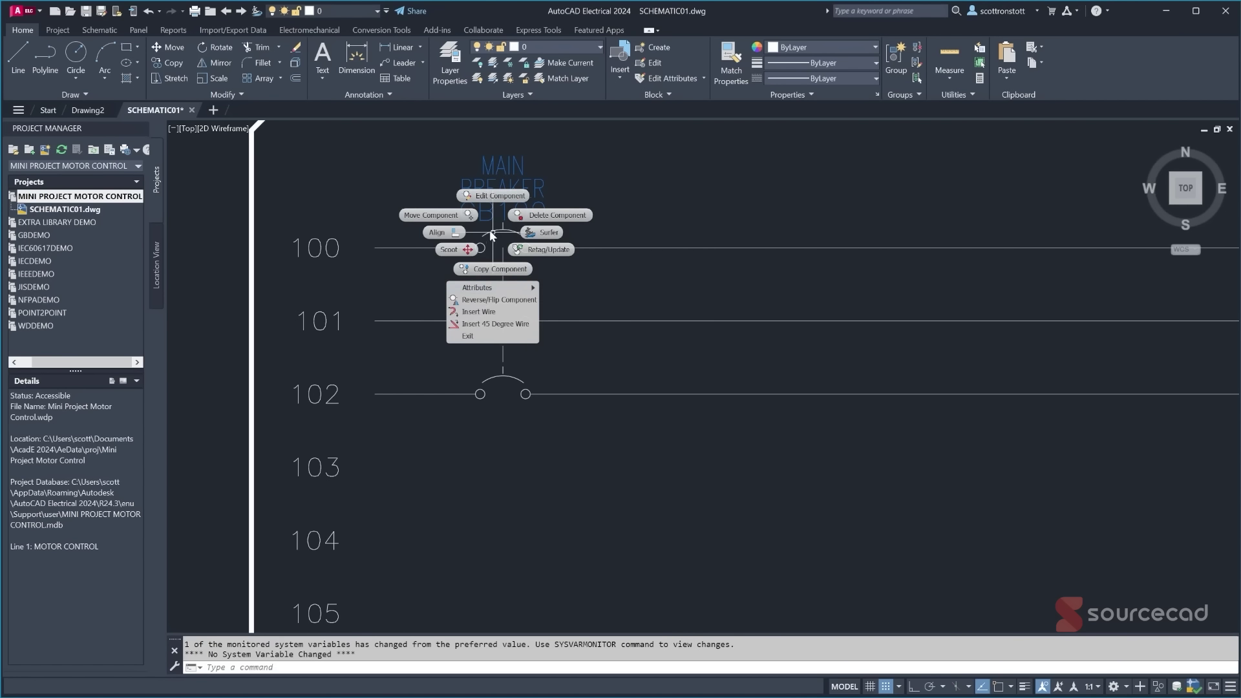
{"action": "left_click", "coordinate": [495, 197]}
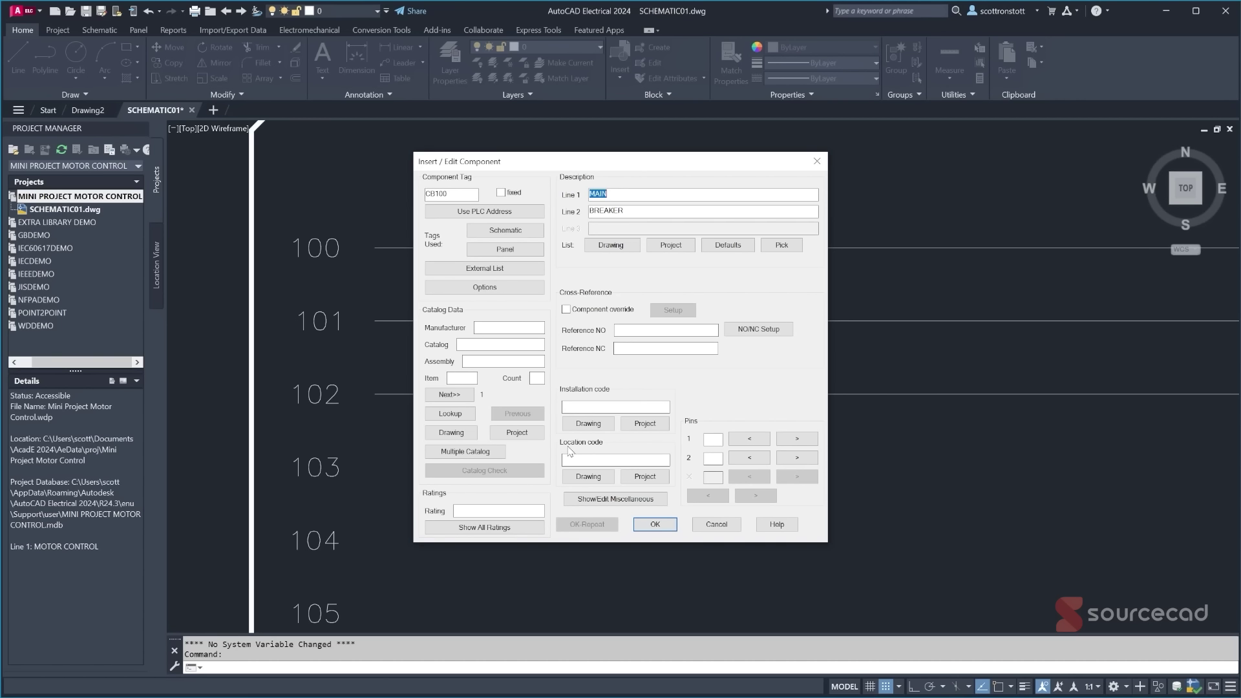
{"action": "left_click", "coordinate": [615, 460]}
{"action": "type", "text": "CABINET"}
{"action": "left_click", "coordinate": [655, 524]}
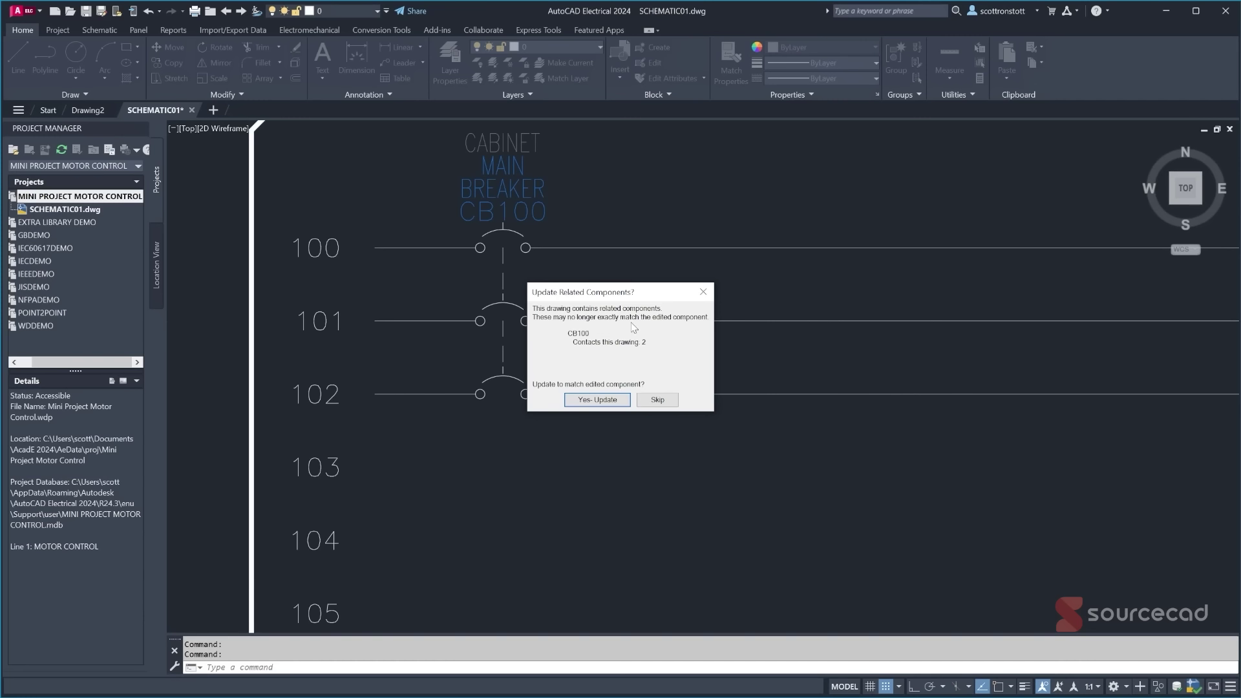
{"action": "left_click", "coordinate": [599, 400]}
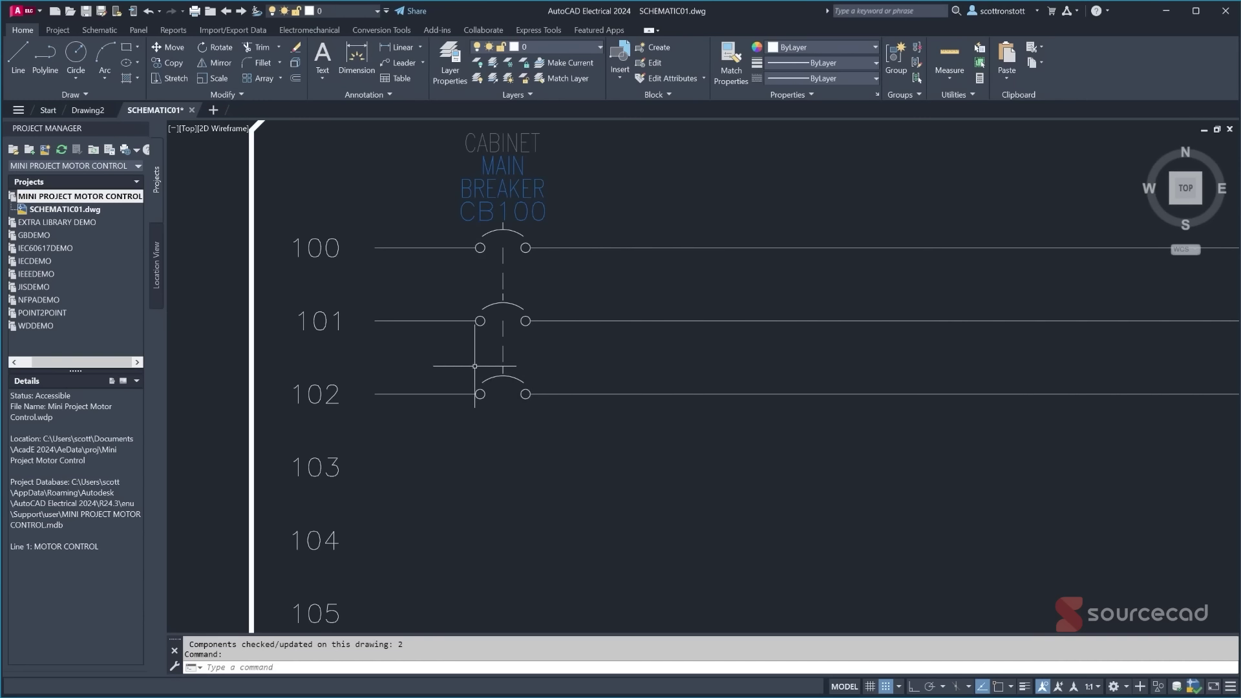
- Branch a three-wire bus off the existing bus just after breaker CB100, running down and across at line references 108 to 110
{"action": "scroll", "coordinate": [476, 367], "scroll_direction": "down", "scroll_amount": 2}
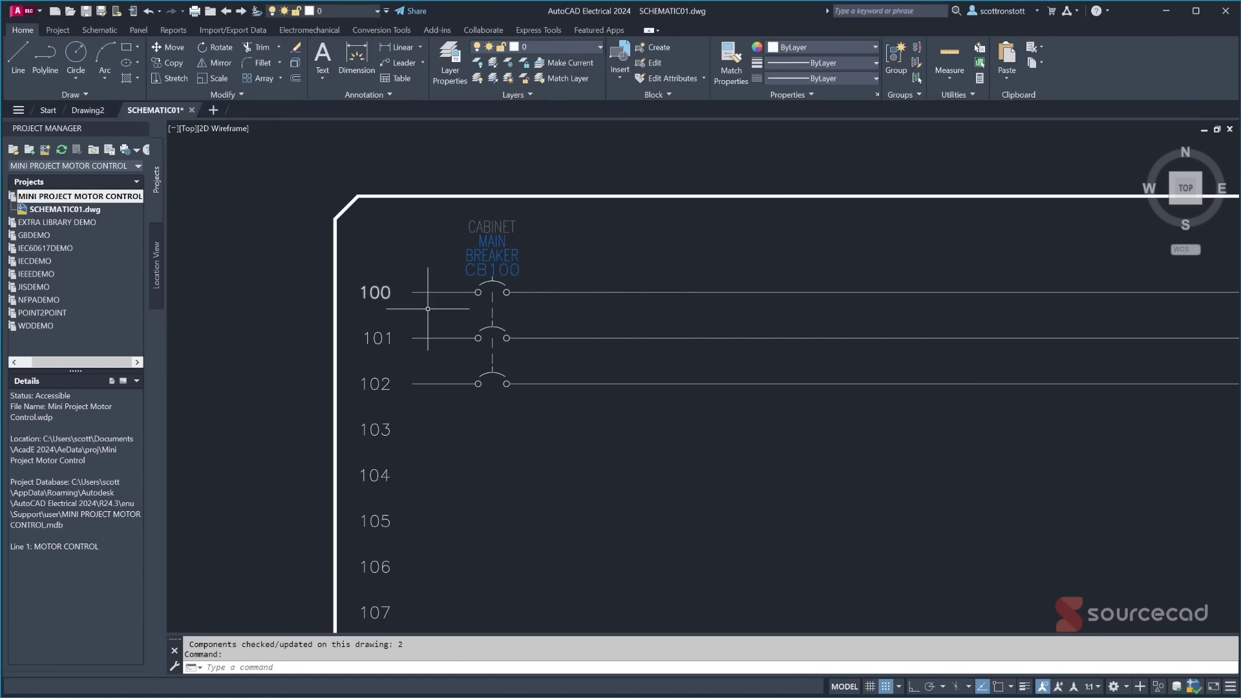
{"action": "scroll", "coordinate": [554, 438], "scroll_direction": "down", "scroll_amount": 2}
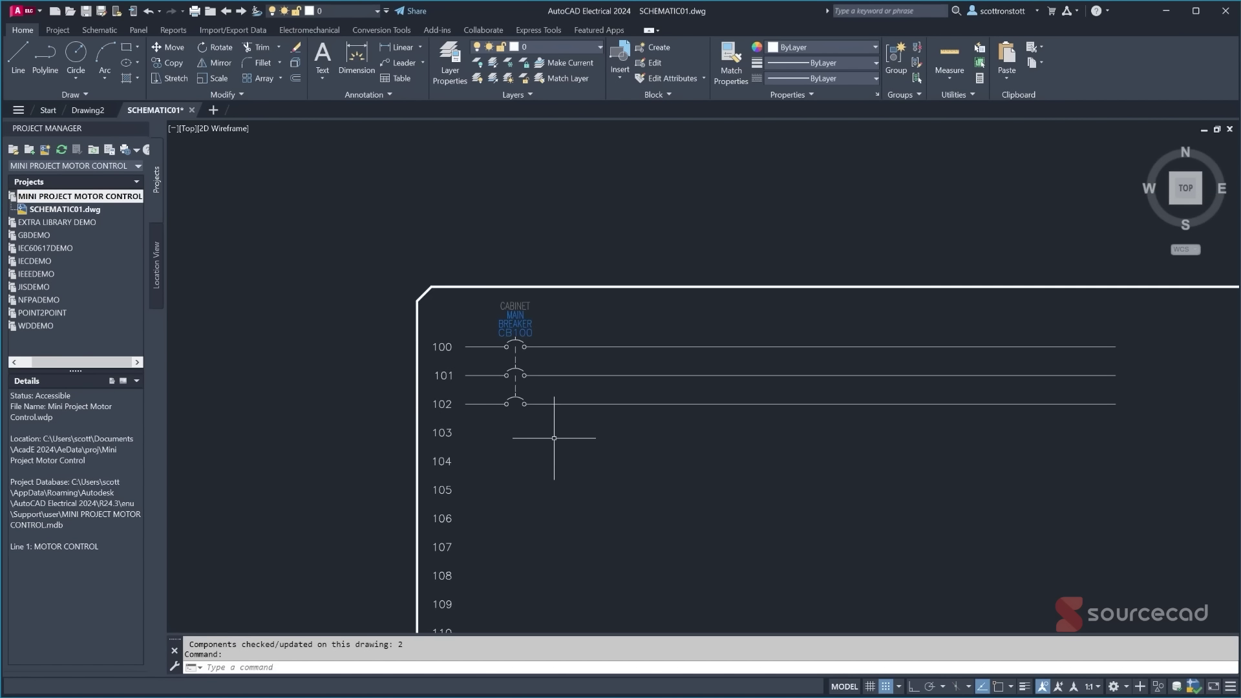
{"action": "middle_click_drag", "start_coordinate": [554, 436], "coordinate": [488, 343]}
{"action": "scroll", "coordinate": [453, 427], "scroll_direction": "down", "scroll_amount": 2}
{"action": "left_click", "coordinate": [98, 30]}
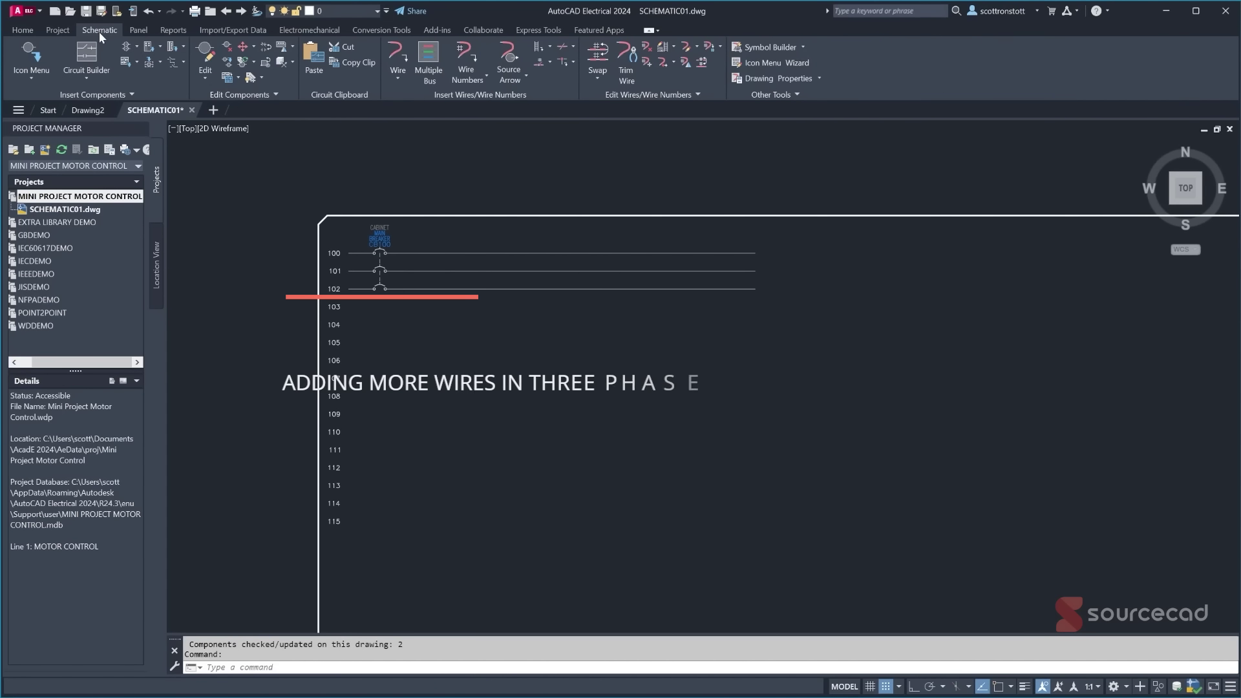
{"action": "left_click", "coordinate": [427, 62]}
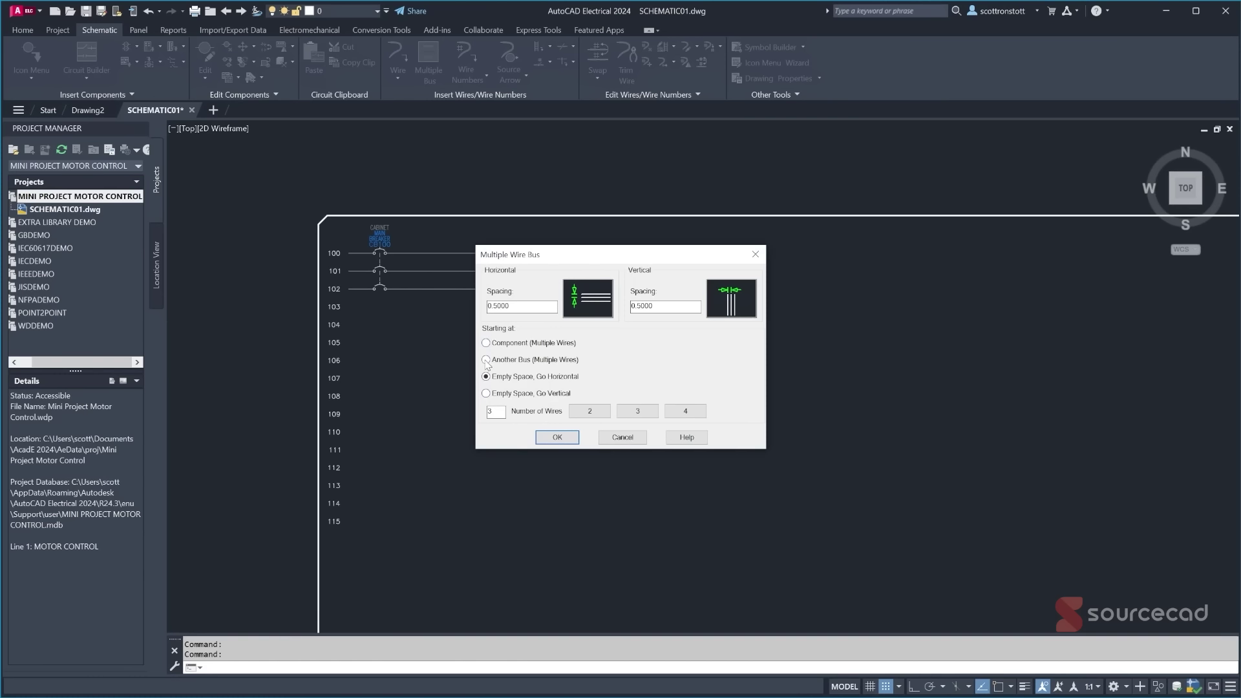
{"action": "left_click", "coordinate": [487, 361]}
{"action": "left_click", "coordinate": [550, 437]}
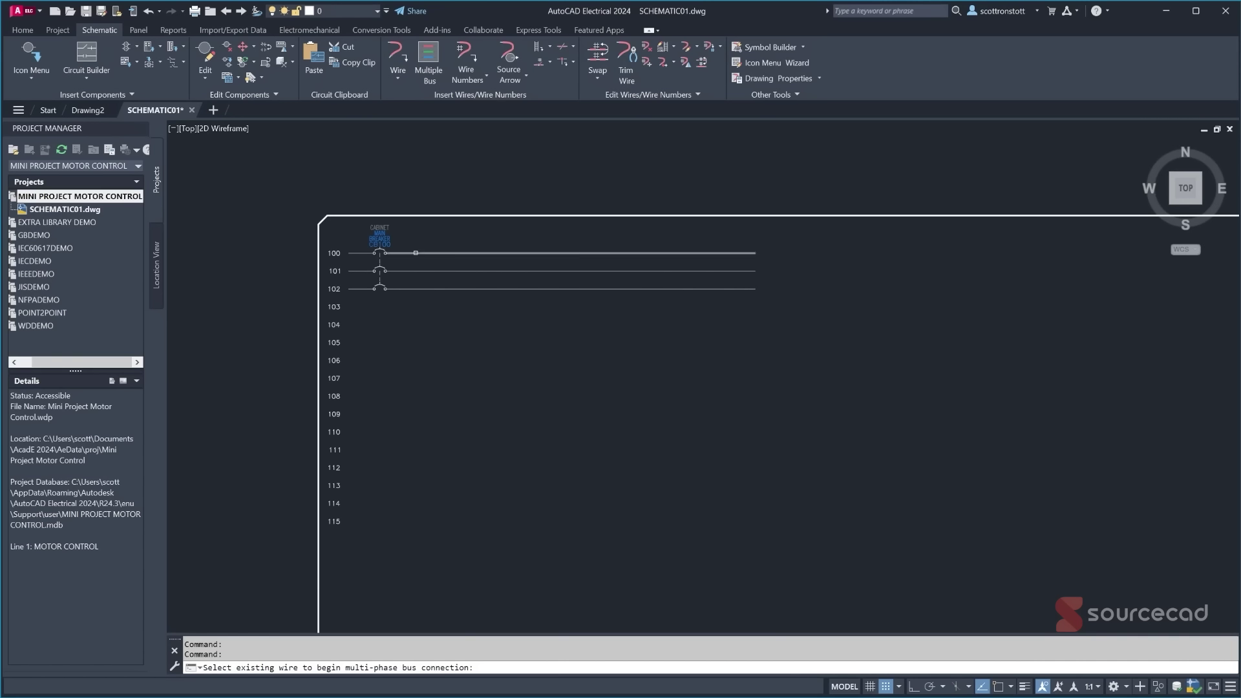
{"action": "left_click", "coordinate": [416, 252]}
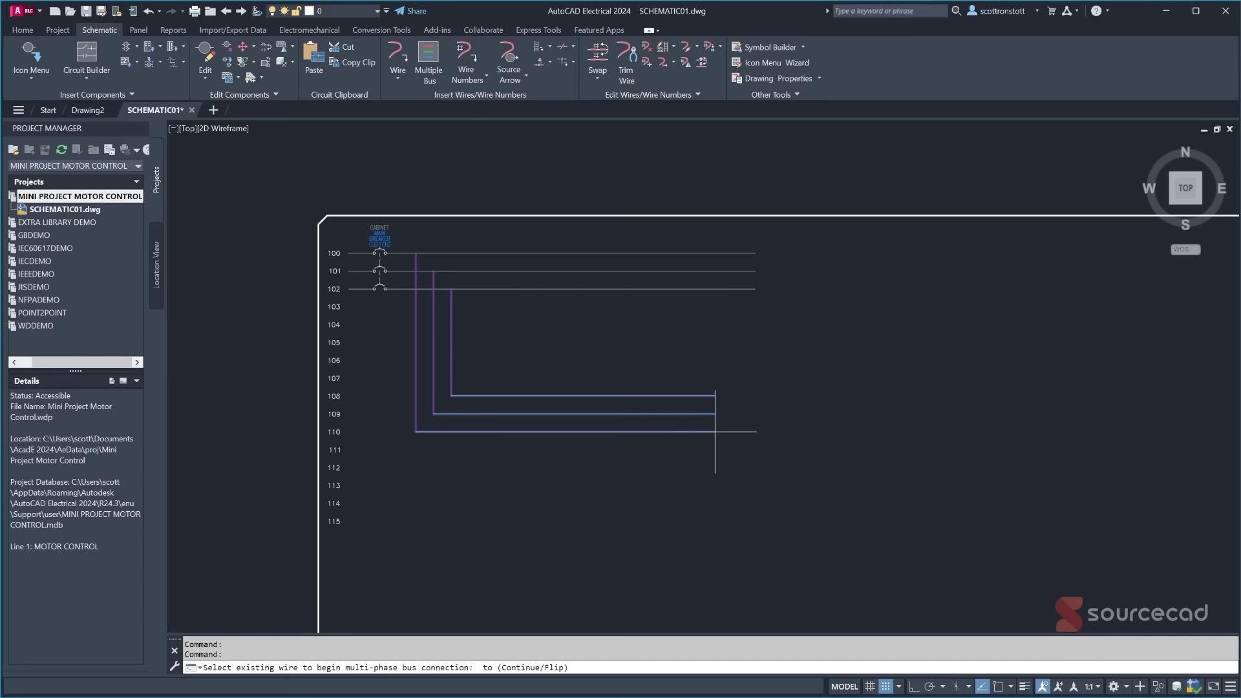
{"action": "left_click", "coordinate": [715, 431]}
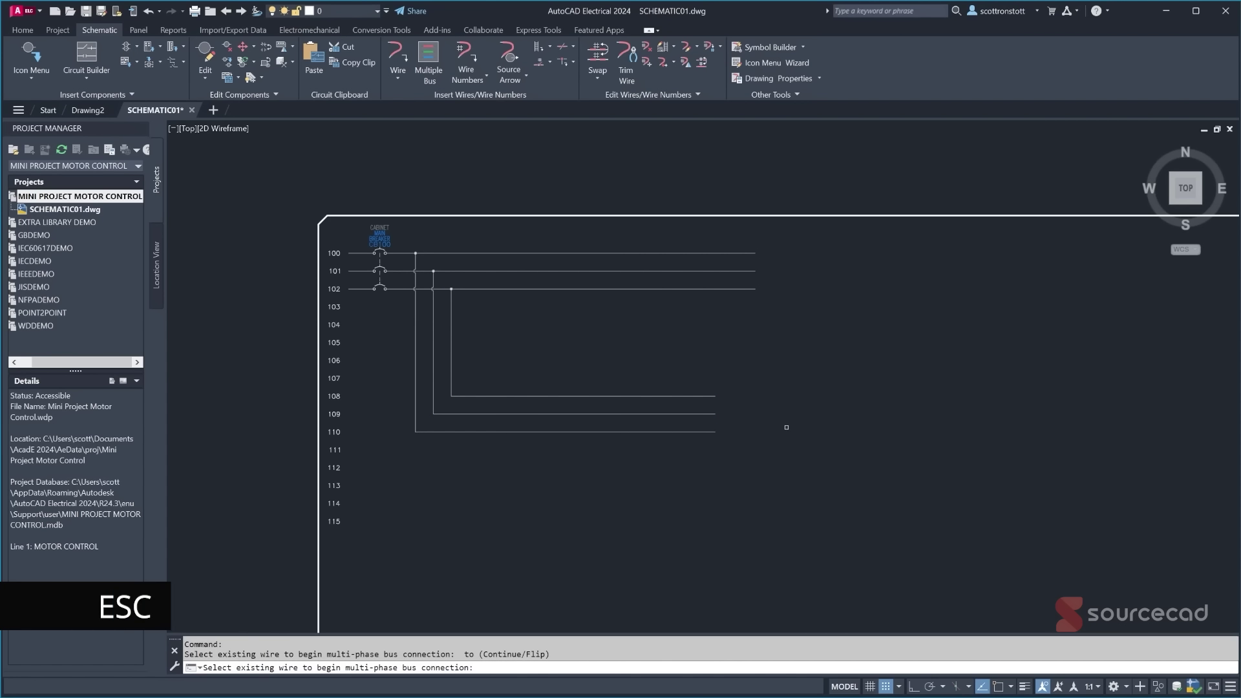
{"action": "key", "text": "Escape"}
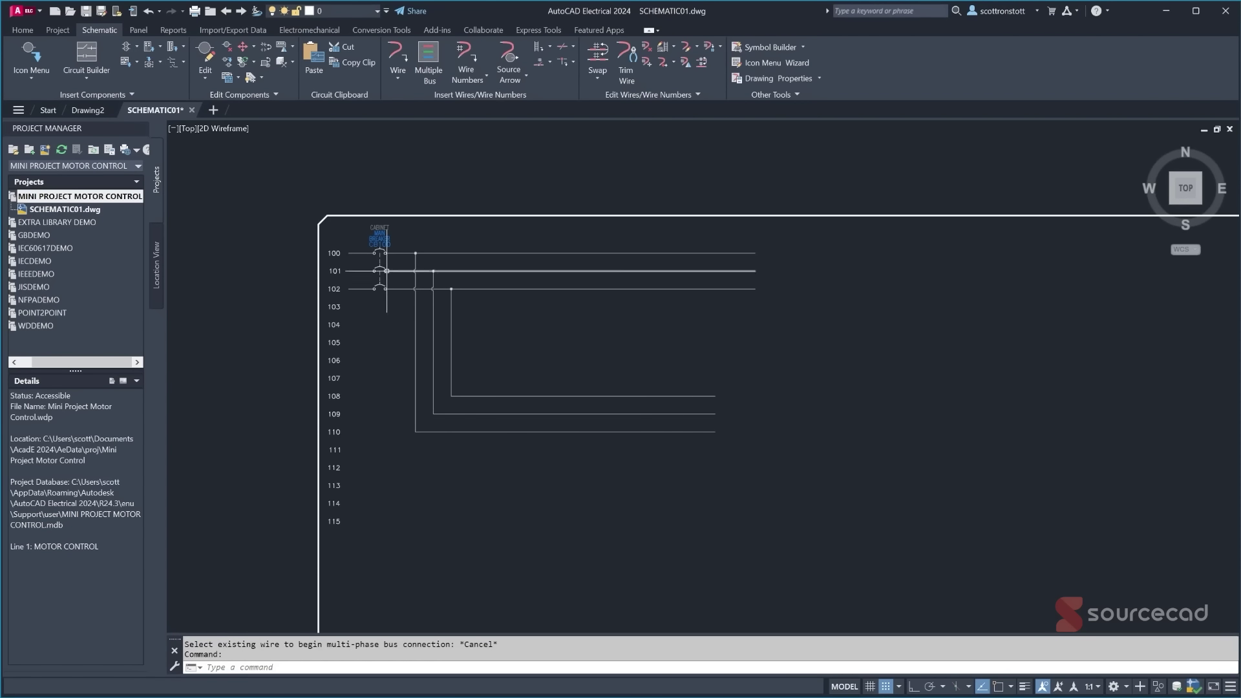
- Undo the new branch bus back to the last mark and redo it
{"action": "scroll", "coordinate": [398, 265], "scroll_direction": "up", "scroll_amount": 8}
{"action": "scroll", "coordinate": [518, 263], "scroll_direction": "up", "scroll_amount": 2}
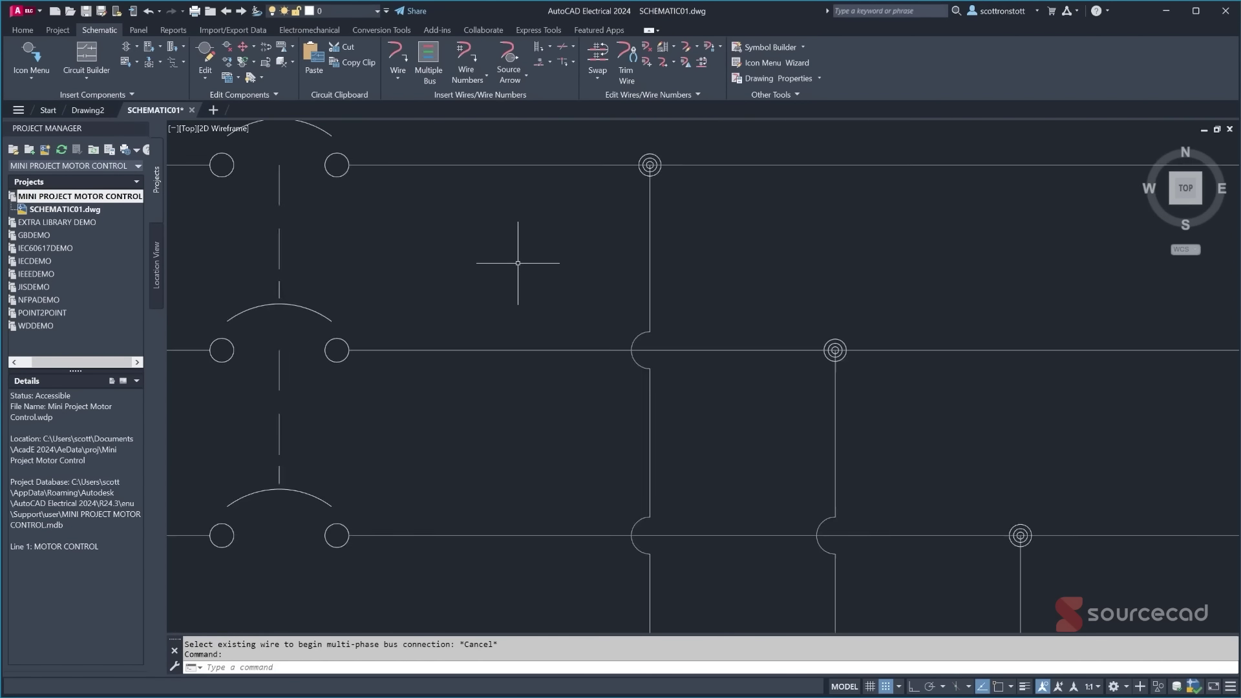
{"action": "scroll", "coordinate": [526, 269], "scroll_direction": "down", "scroll_amount": 5}
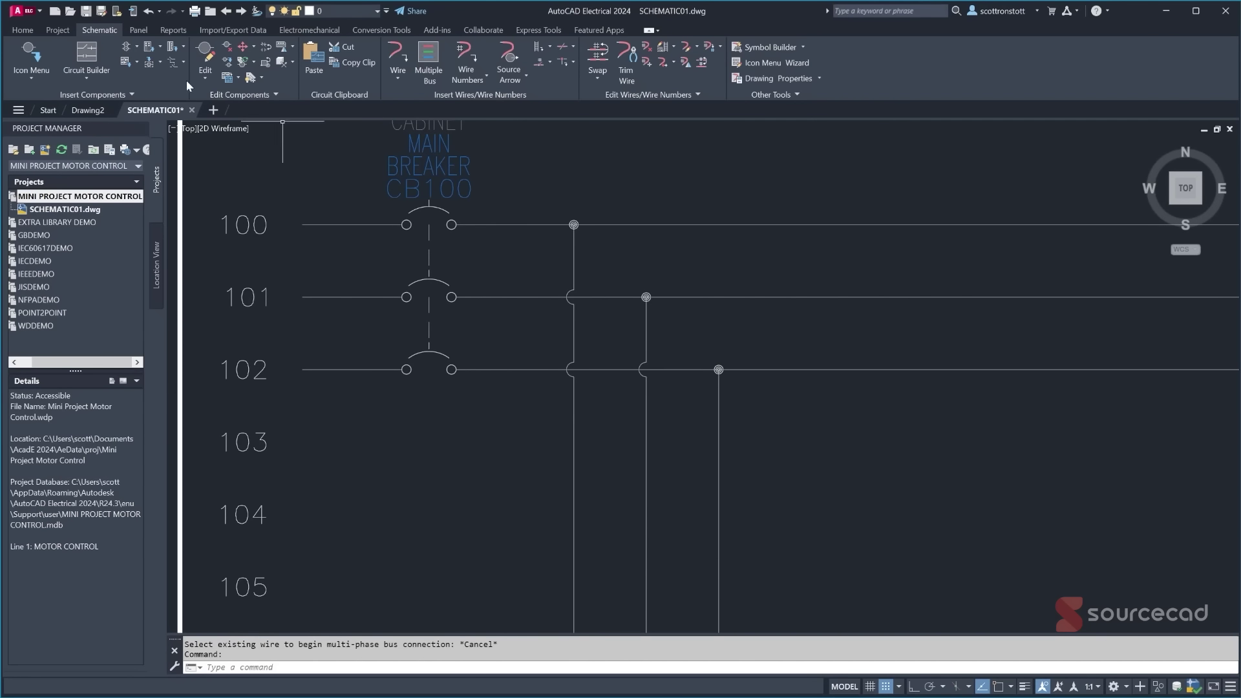
{"action": "left_click", "coordinate": [160, 13]}
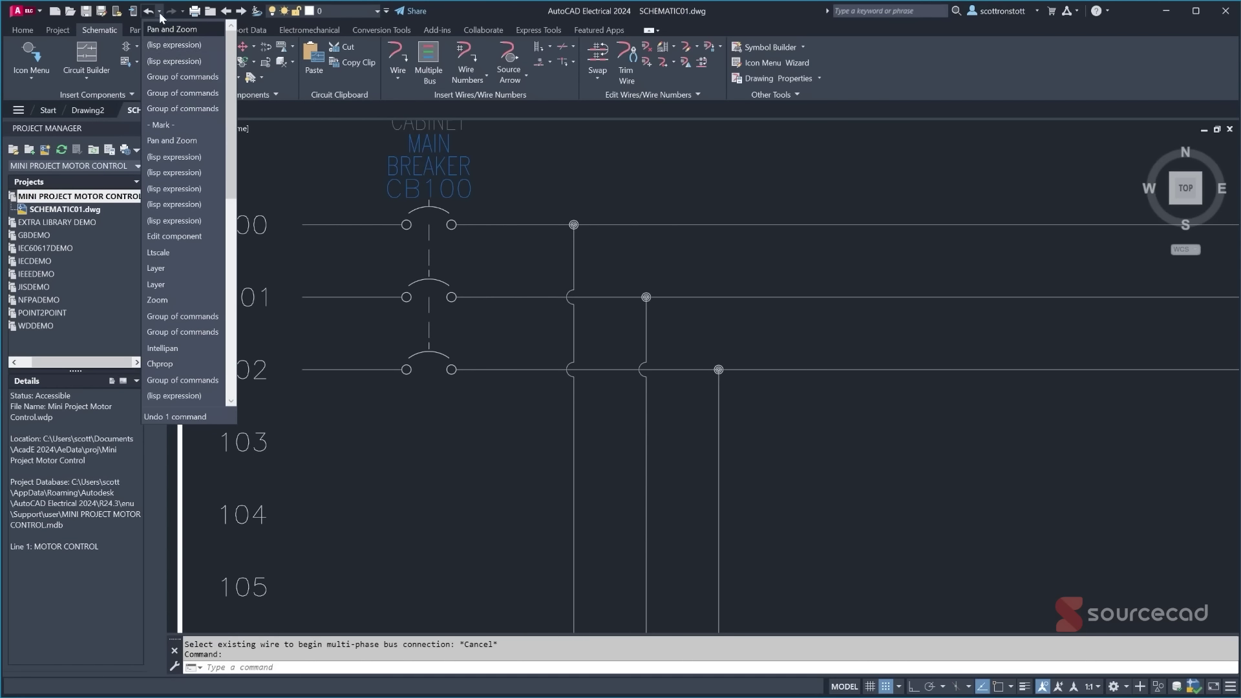
{"action": "left_click", "coordinate": [169, 125]}
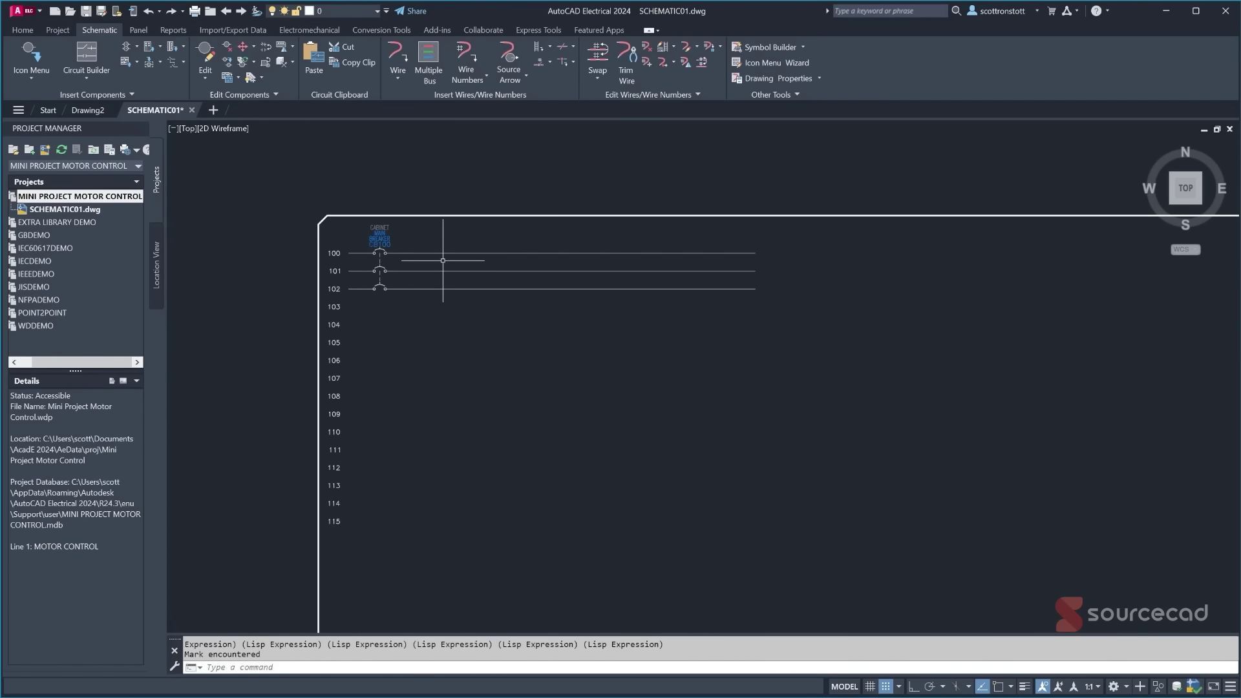
{"action": "left_click", "coordinate": [184, 12]}
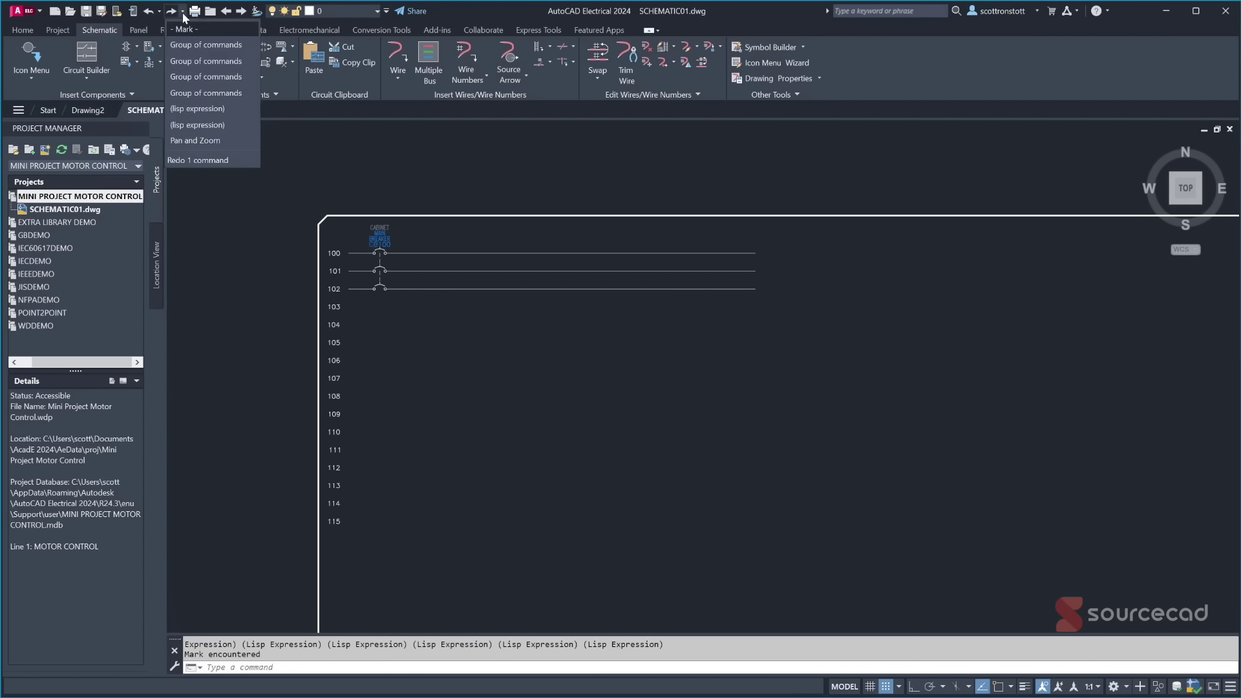
{"action": "left_click", "coordinate": [191, 134]}
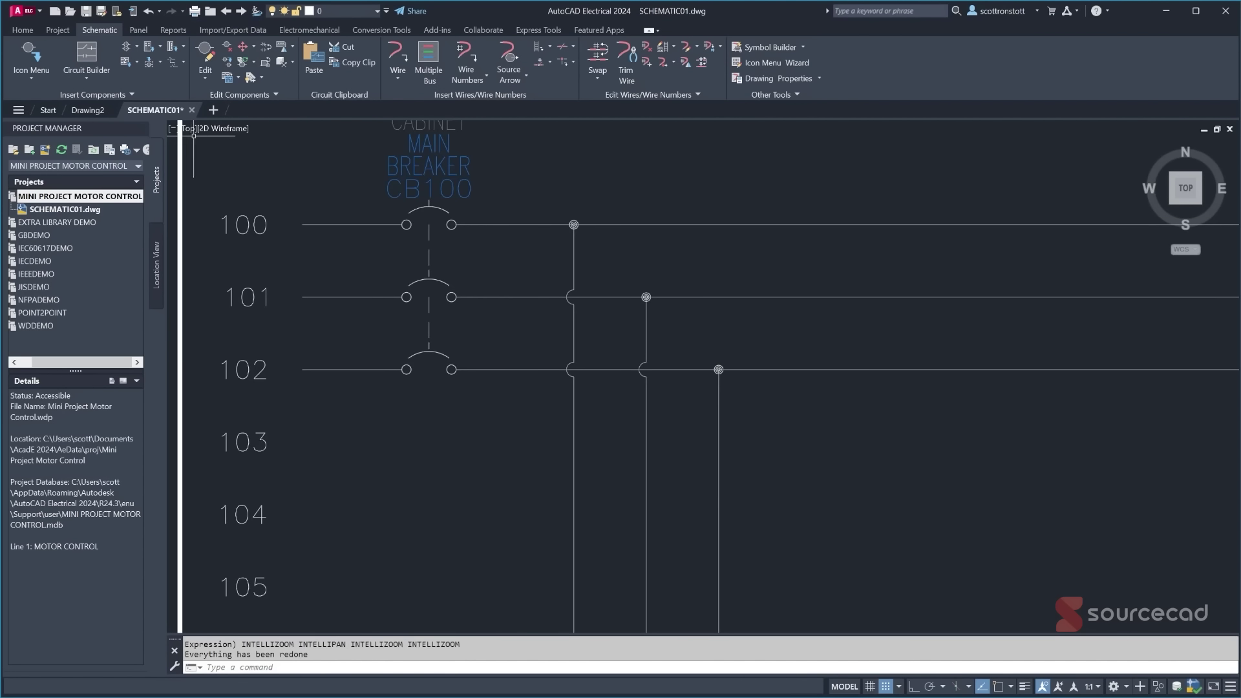
- Try the Gap and Solid wire cross styles in the project's wiring style properties and set it back to Loop
{"action": "scroll", "coordinate": [546, 453], "scroll_direction": "down", "scroll_amount": 2}
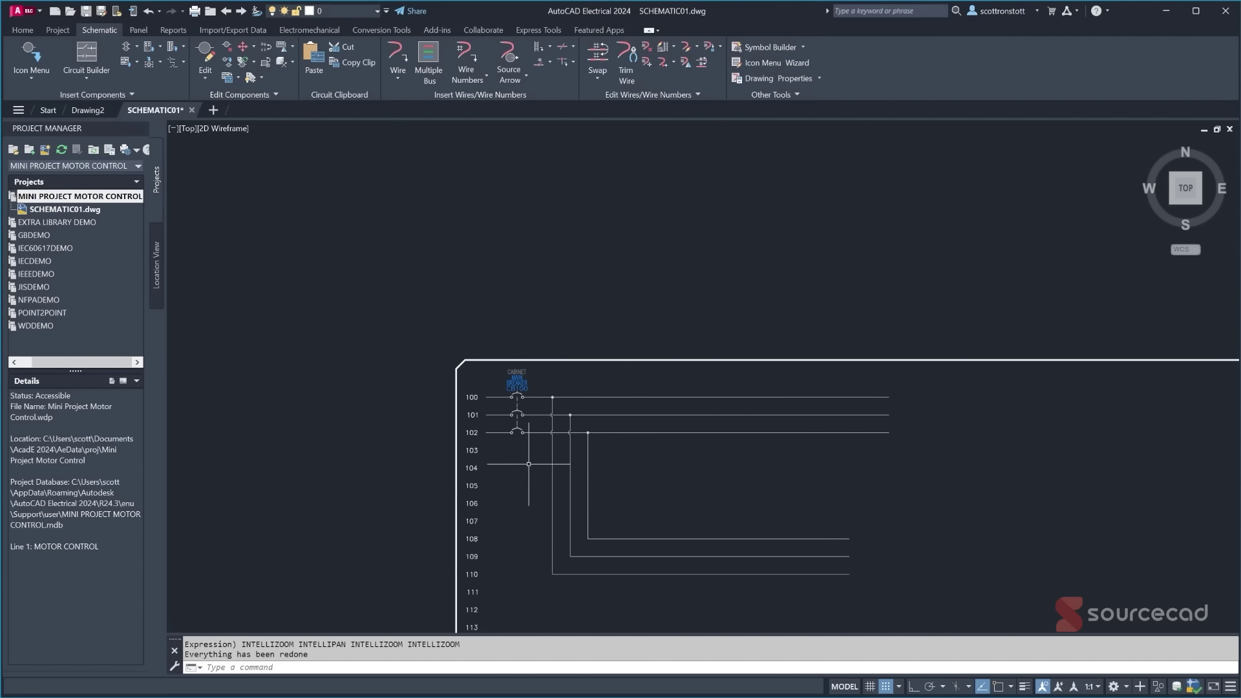
{"action": "scroll", "coordinate": [580, 457], "scroll_direction": "up", "scroll_amount": 2}
{"action": "mouse_move", "coordinate": [581, 465]}
{"action": "middle_mouse_down"}
{"action": "mouse_move", "coordinate": [552, 361]}
{"action": "mouse_move", "coordinate": [536, 355]}
{"action": "middle_mouse_up"}
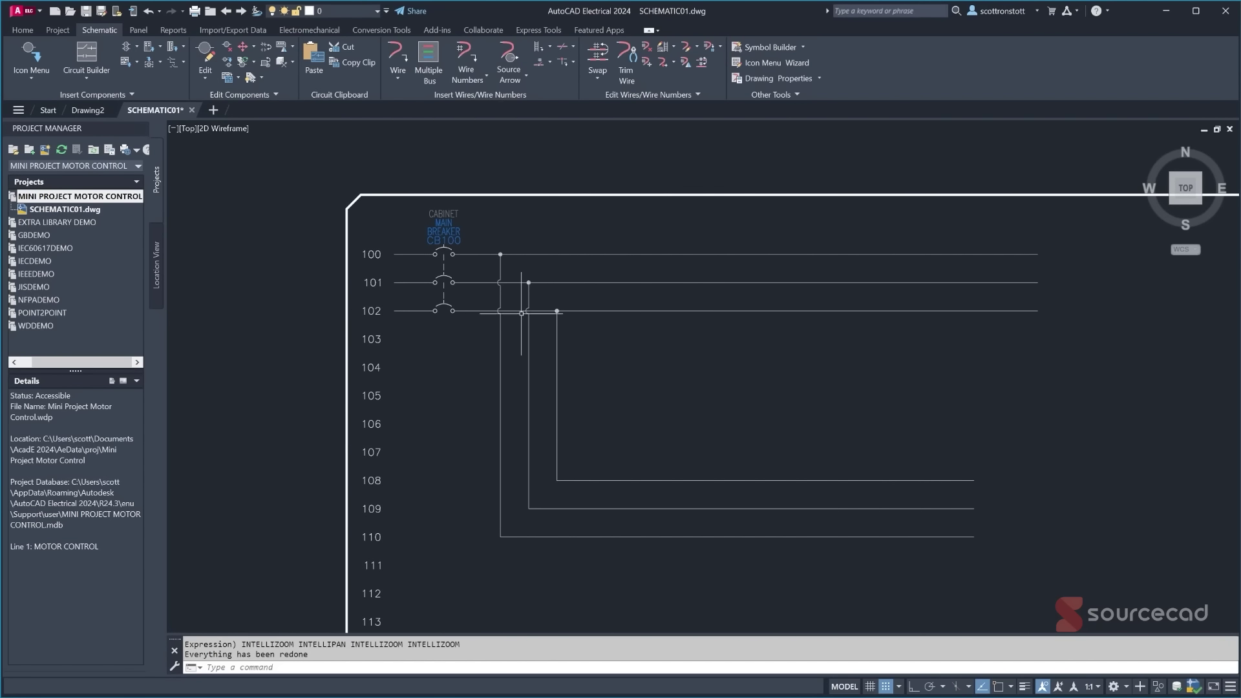
{"action": "scroll", "coordinate": [499, 264], "scroll_direction": "up", "scroll_amount": 4}
{"action": "scroll", "coordinate": [500, 264], "scroll_direction": "up", "scroll_amount": 2}
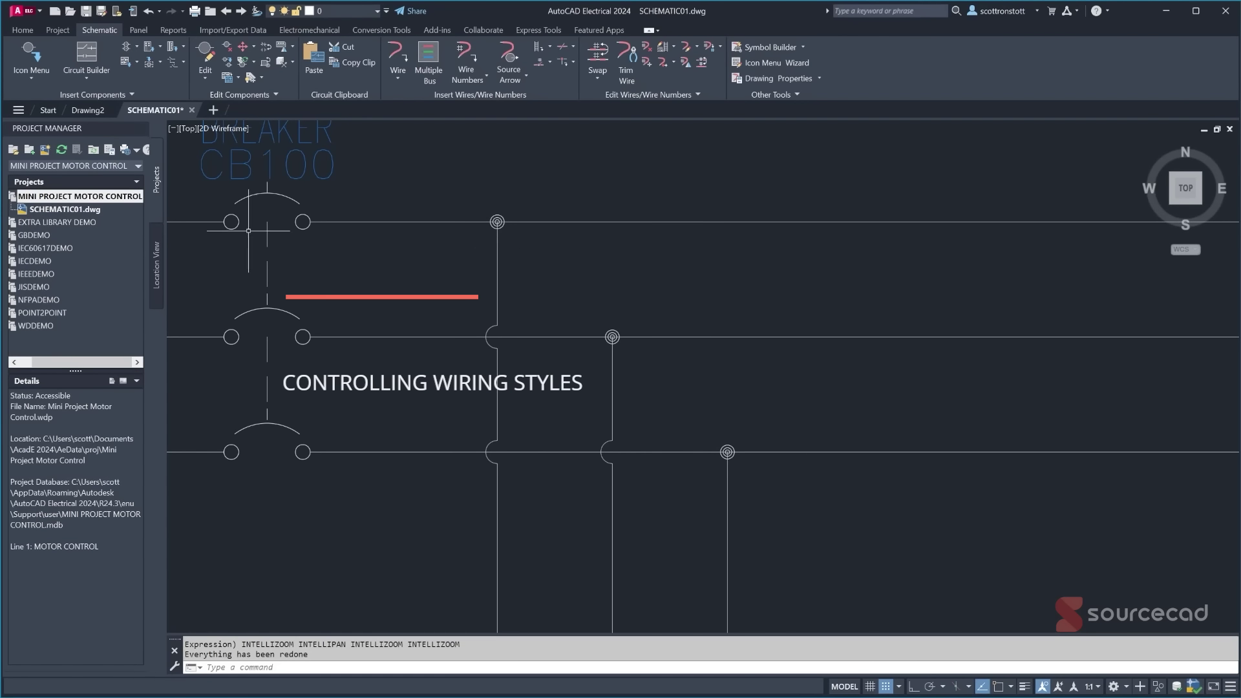
{"action": "right_click", "coordinate": [89, 196]}
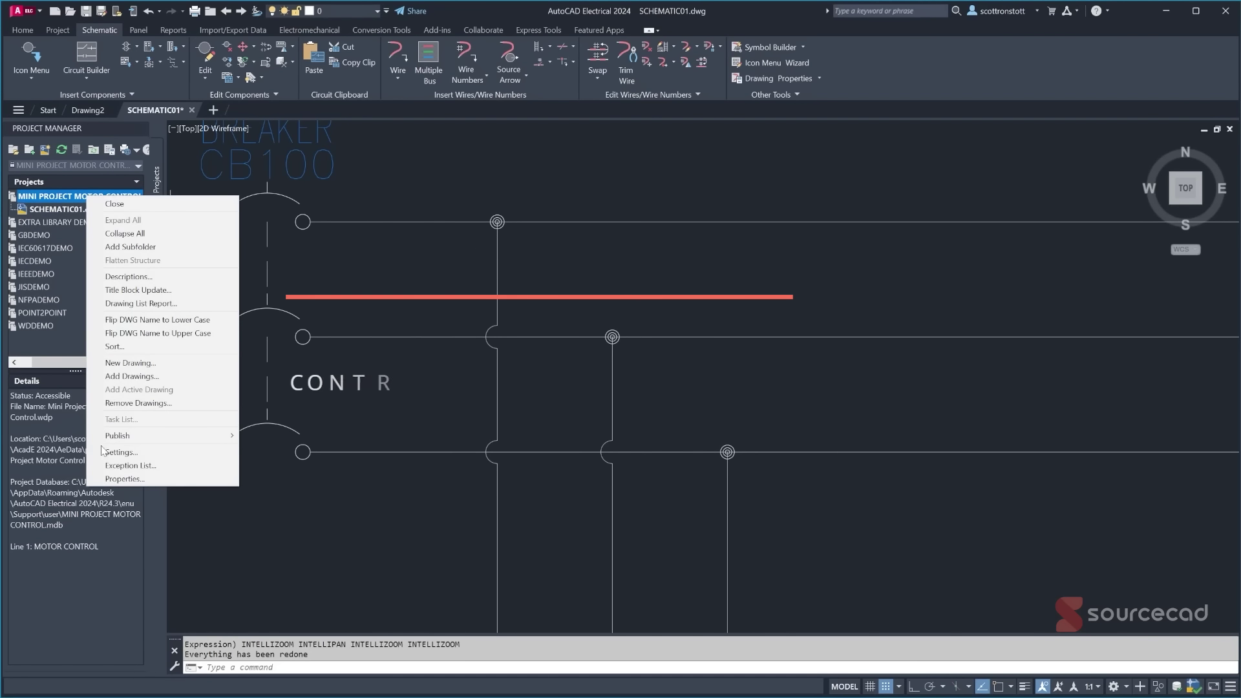
{"action": "left_click", "coordinate": [110, 479]}
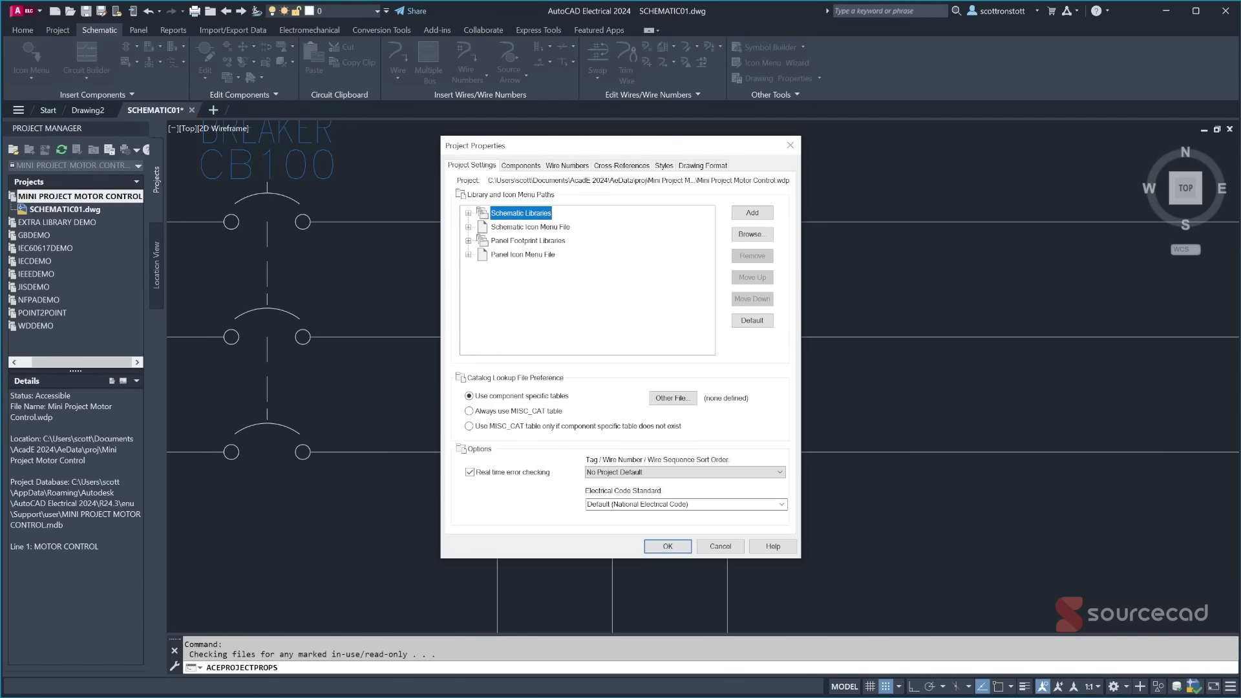
{"action": "left_click", "coordinate": [662, 166]}
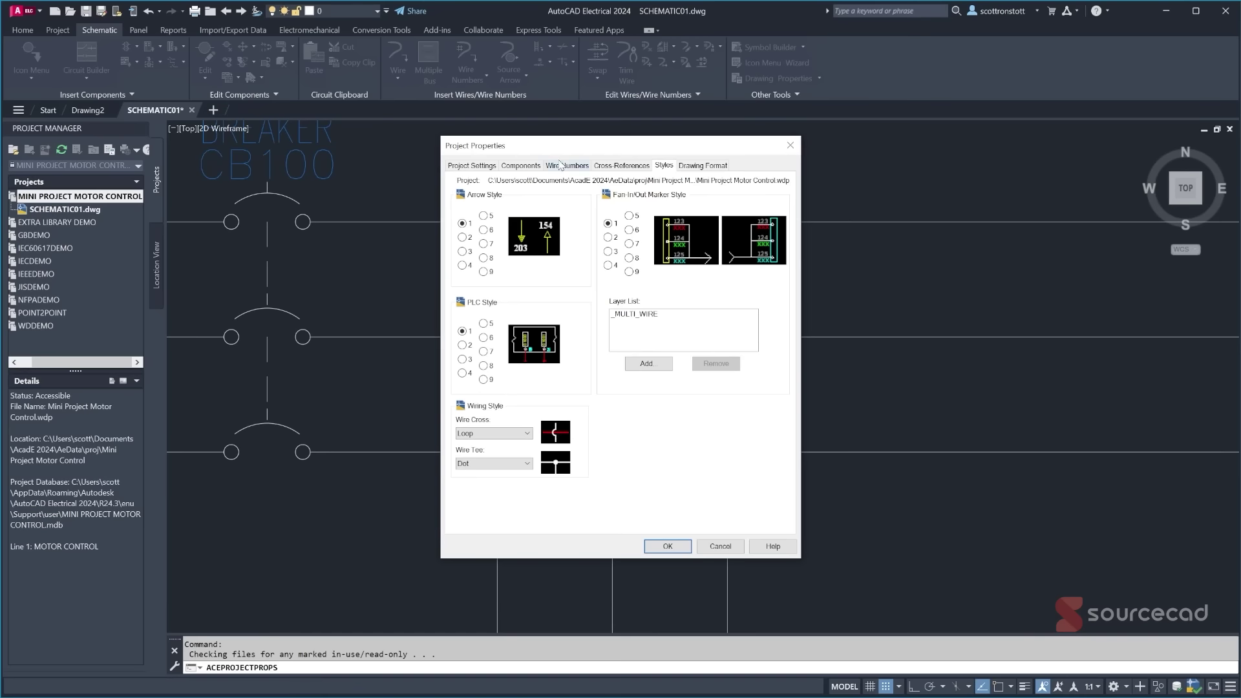
{"action": "left_click_drag", "start_coordinate": [560, 146], "coordinate": [705, 143]}
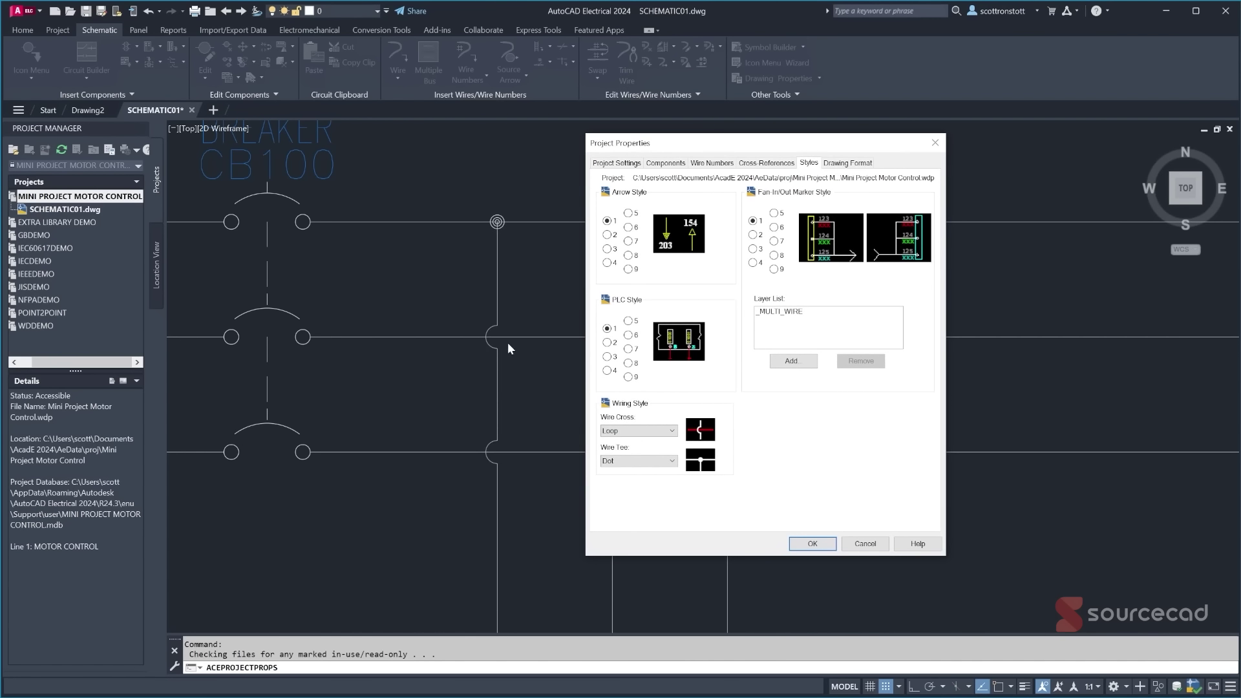
{"action": "left_click", "coordinate": [637, 431]}
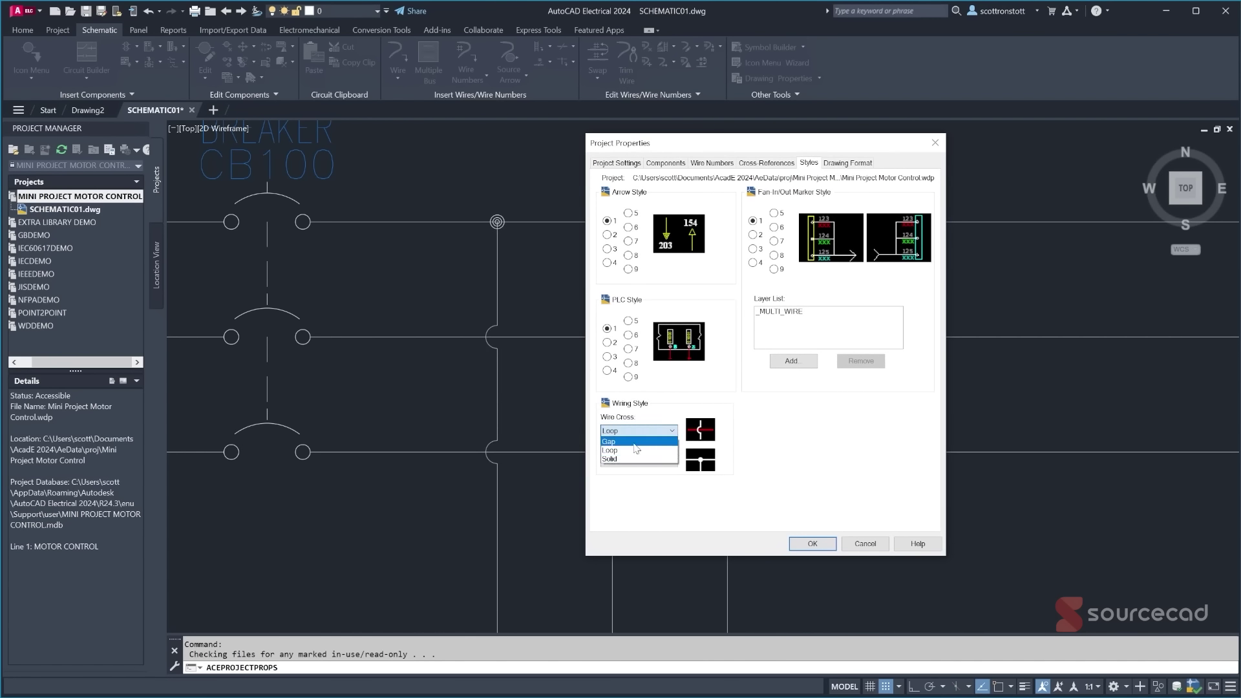
{"action": "left_click", "coordinate": [636, 443]}
{"action": "left_click", "coordinate": [640, 431]}
{"action": "left_click", "coordinate": [621, 459]}
{"action": "left_click", "coordinate": [630, 431]}
{"action": "left_click", "coordinate": [629, 451]}
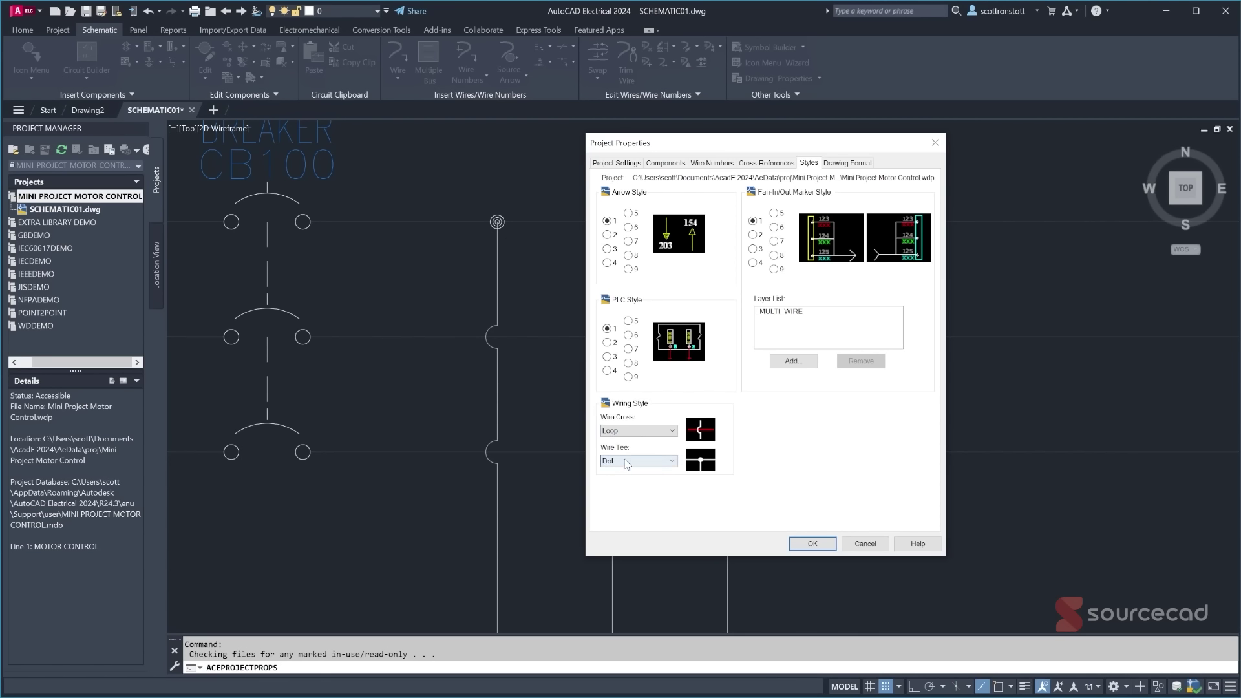
- Try the angled wire tee styles, set the wire tee back to Dot, and accept the project properties
{"action": "left_click", "coordinate": [657, 466]}
{"action": "left_click", "coordinate": [646, 482]}
{"action": "left_click", "coordinate": [642, 464]}
{"action": "left_click", "coordinate": [637, 498]}
{"action": "left_click", "coordinate": [638, 464]}
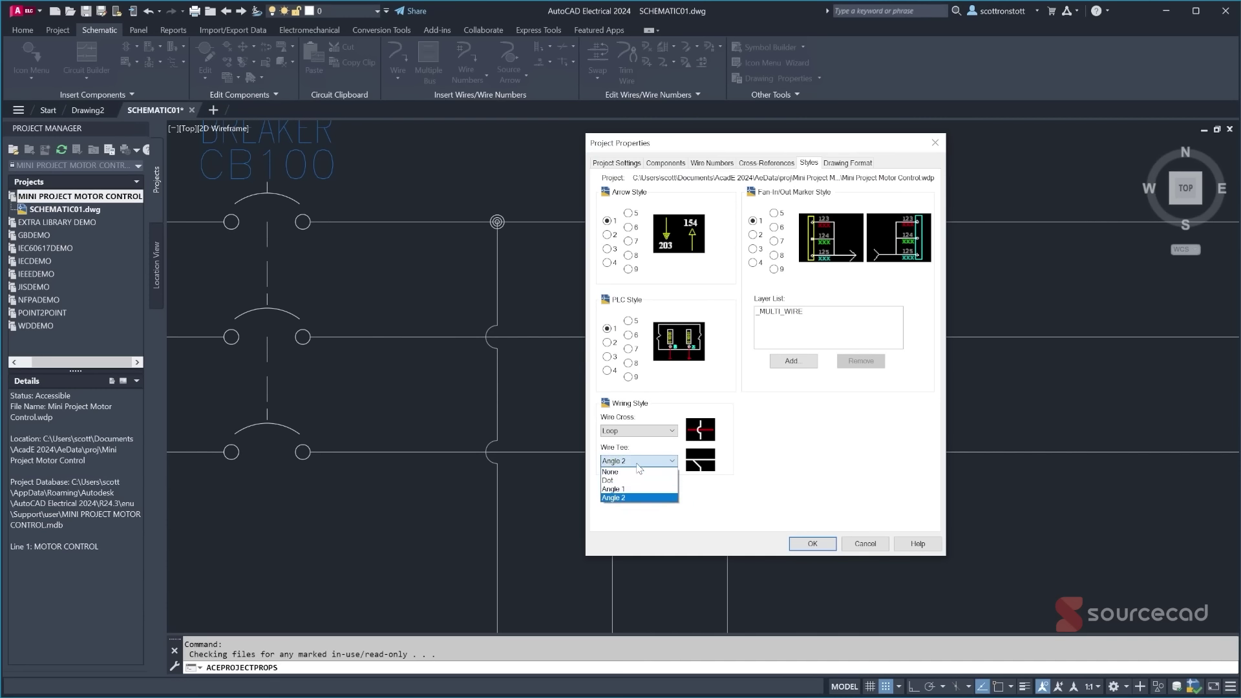
{"action": "left_click", "coordinate": [633, 489]}
{"action": "key", "text": "Up"}
{"action": "key", "text": "Up"}
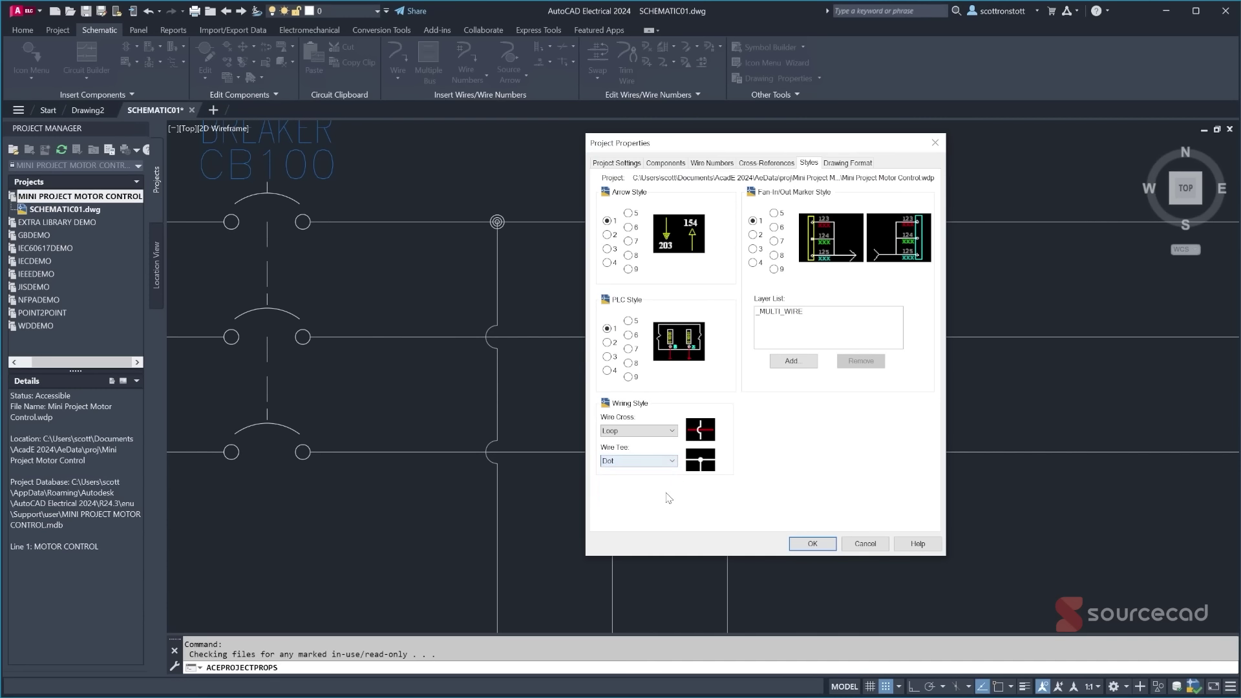
{"action": "left_click", "coordinate": [802, 545]}
- Tag the three branch wires at lines 108 to 110 with Wire Numbers, using Line Reference mode for new/un-numbered wires only
{"action": "scroll", "coordinate": [554, 502], "scroll_direction": "down", "scroll_amount": 2}
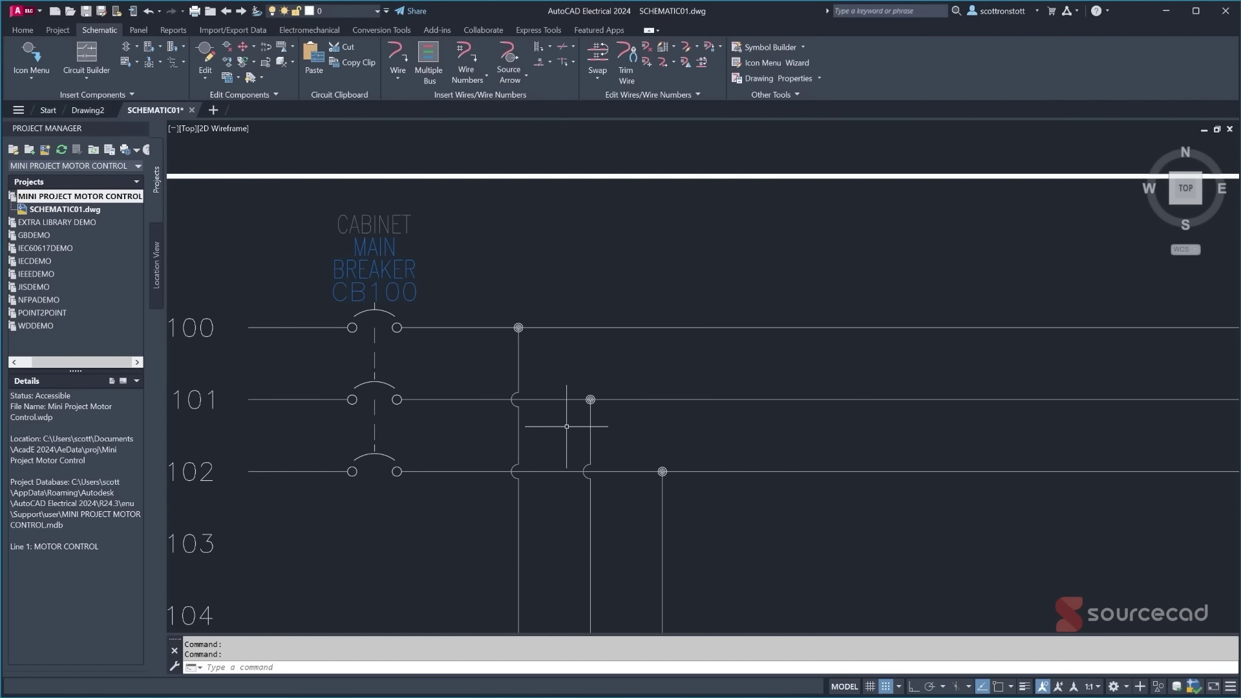
{"action": "scroll", "coordinate": [566, 429], "scroll_direction": "down", "scroll_amount": 5}
{"action": "middle_click_drag", "start_coordinate": [625, 491], "coordinate": [507, 424]}
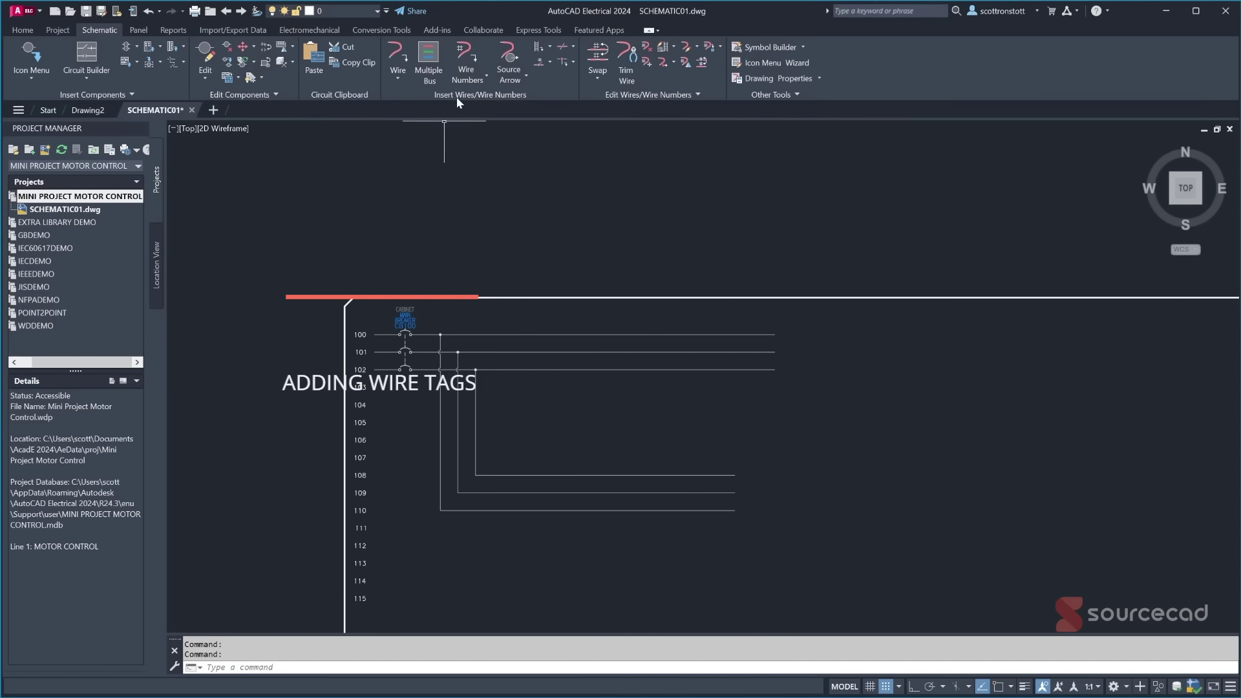
{"action": "left_click", "coordinate": [463, 62]}
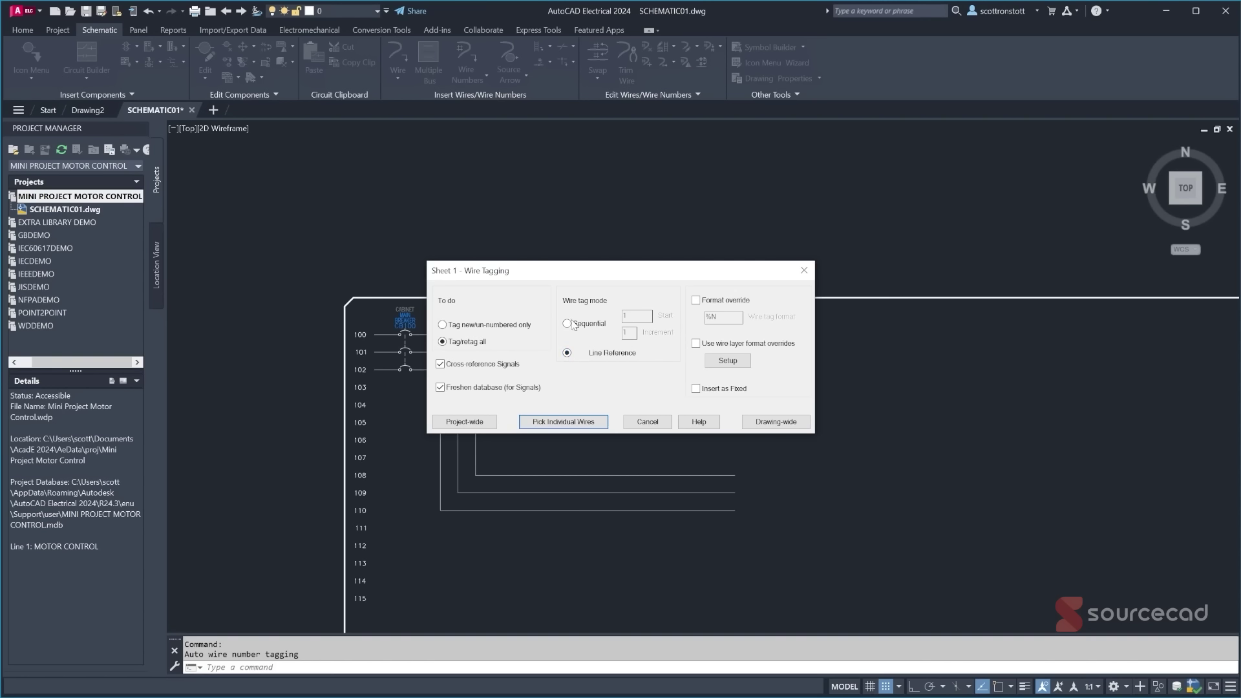
{"action": "left_click", "coordinate": [568, 324]}
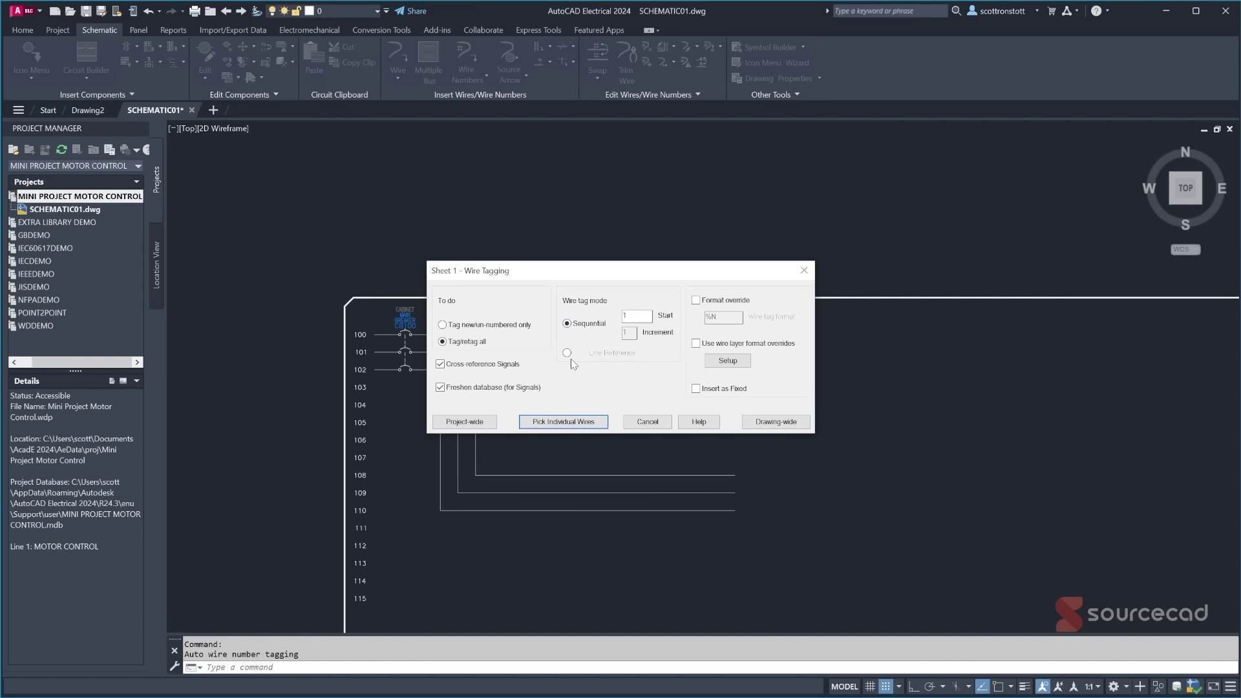
{"action": "left_click", "coordinate": [568, 353]}
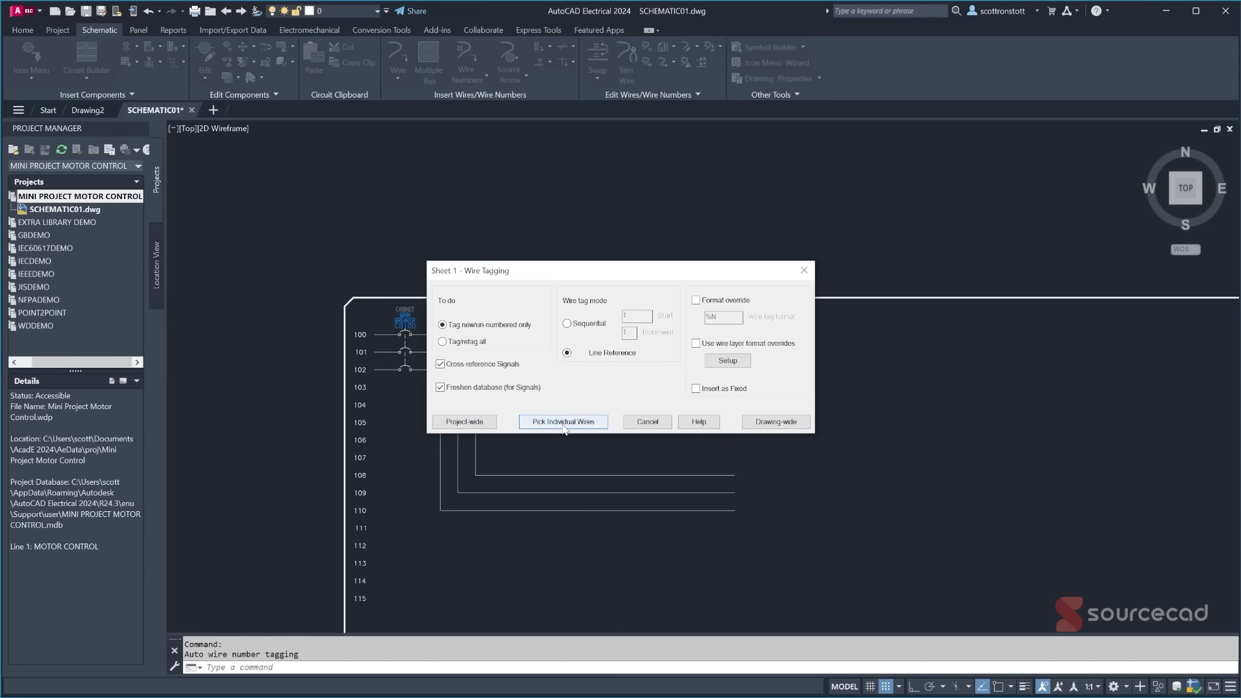
{"action": "left_click", "coordinate": [561, 423]}
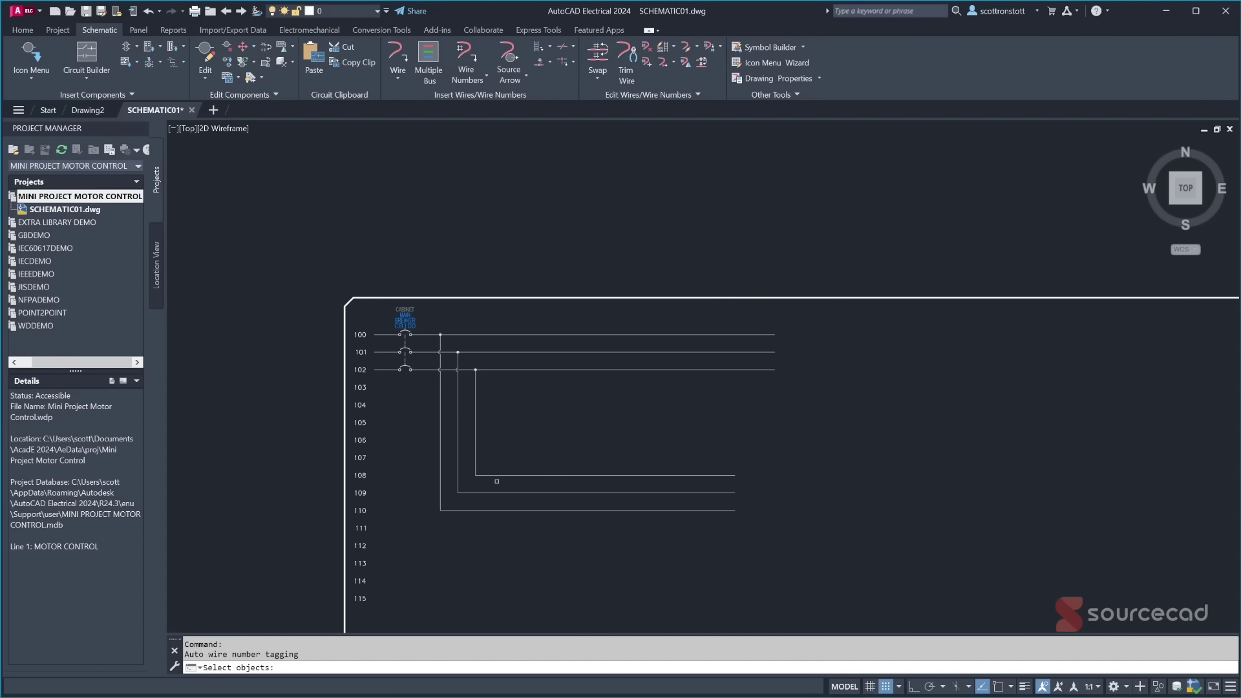
{"action": "left_click", "coordinate": [511, 476]}
{"action": "left_click", "coordinate": [511, 493]}
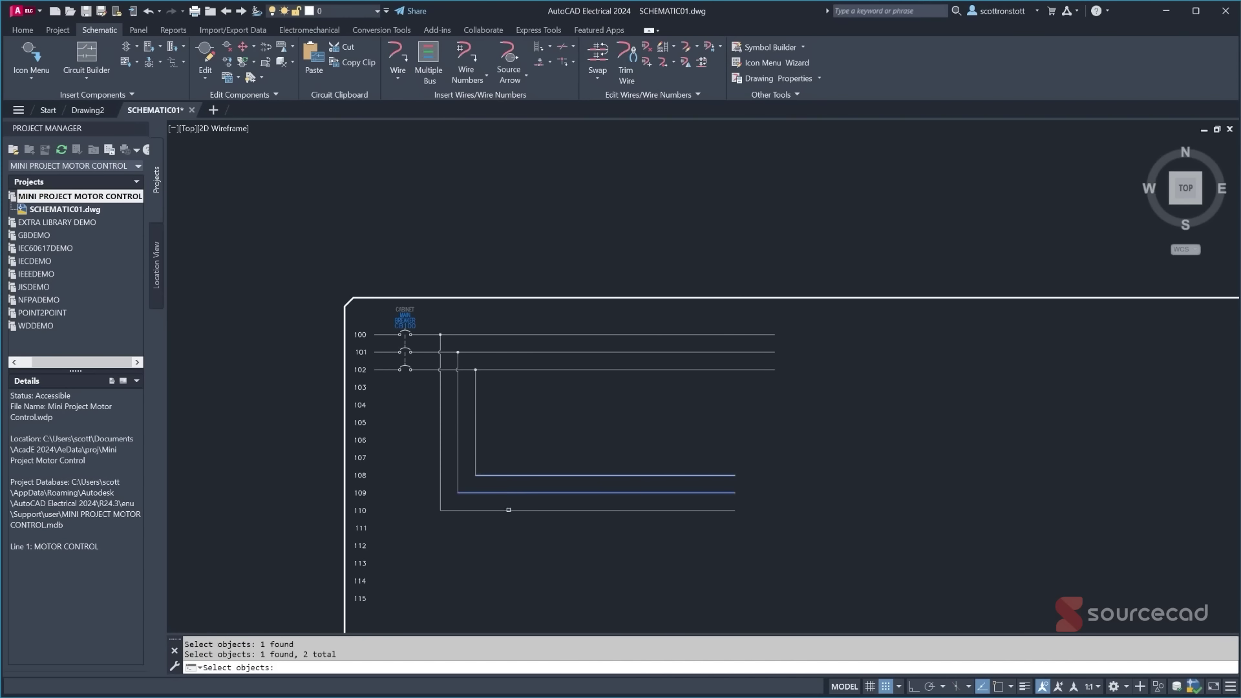
{"action": "left_click", "coordinate": [514, 541]}
{"action": "left_click", "coordinate": [417, 503]}
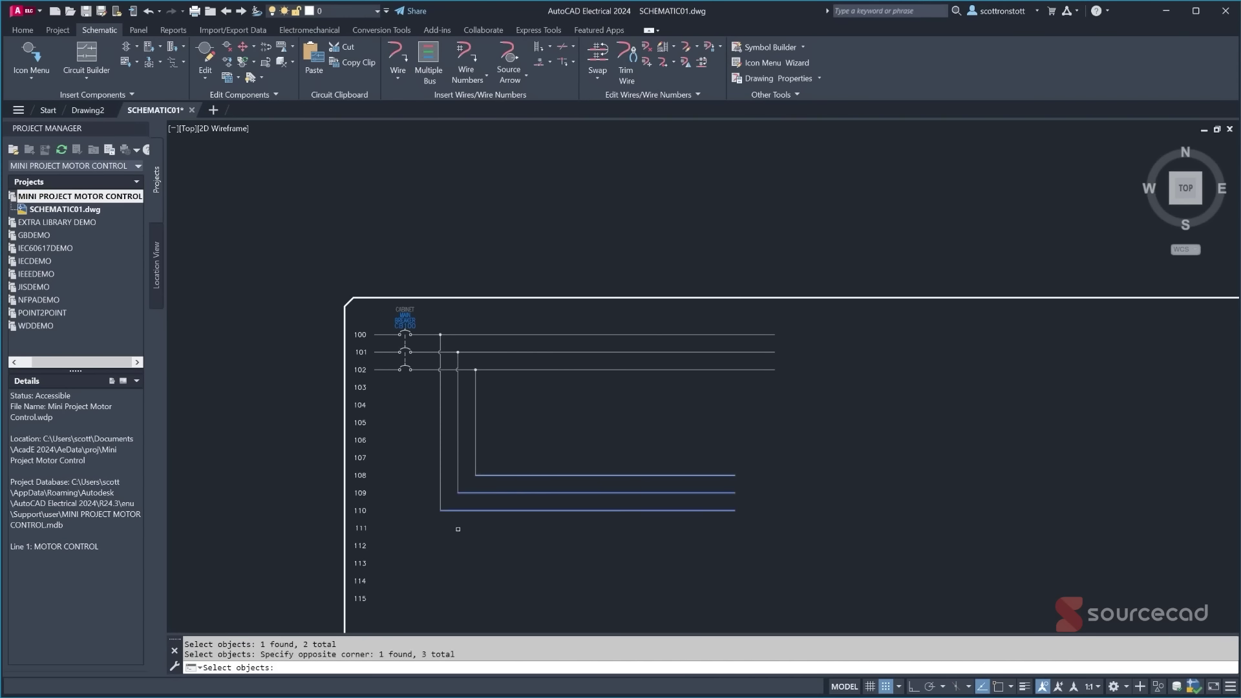
{"action": "key", "text": "Return"}
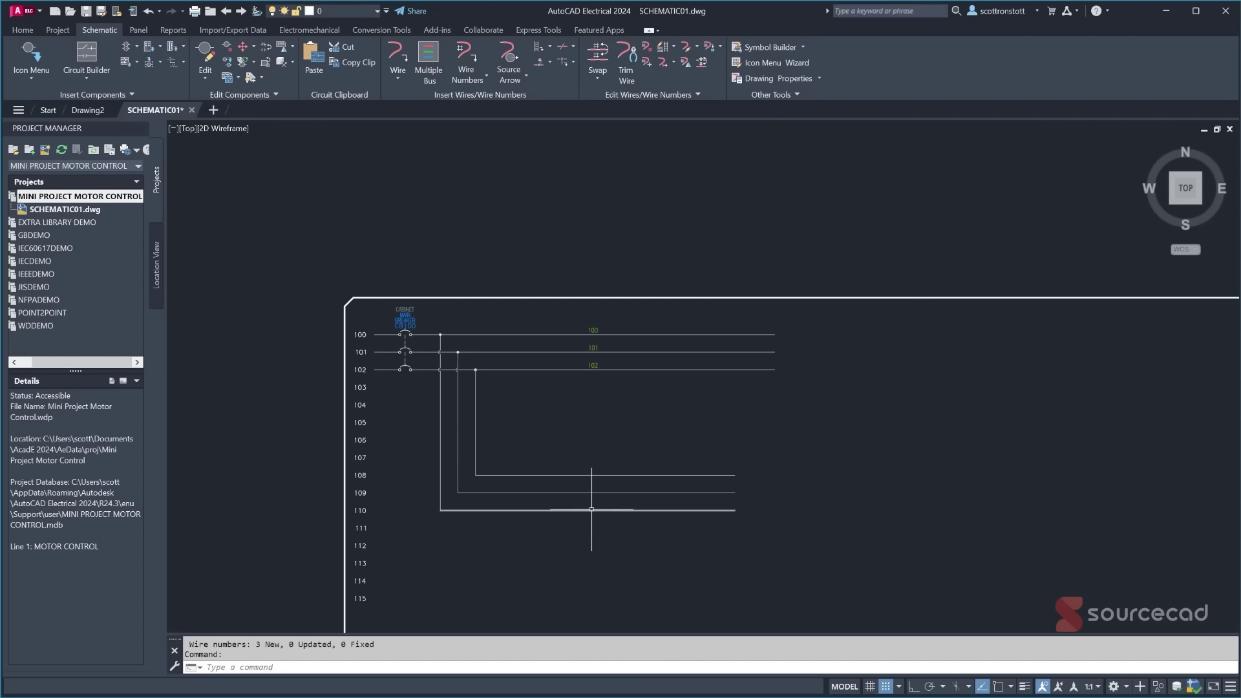
- Copy the wire numbers 102, 101 and 100 onto the branch wires at lines 108, 109 and 110, just after their corners
{"action": "left_click", "coordinate": [463, 83]}
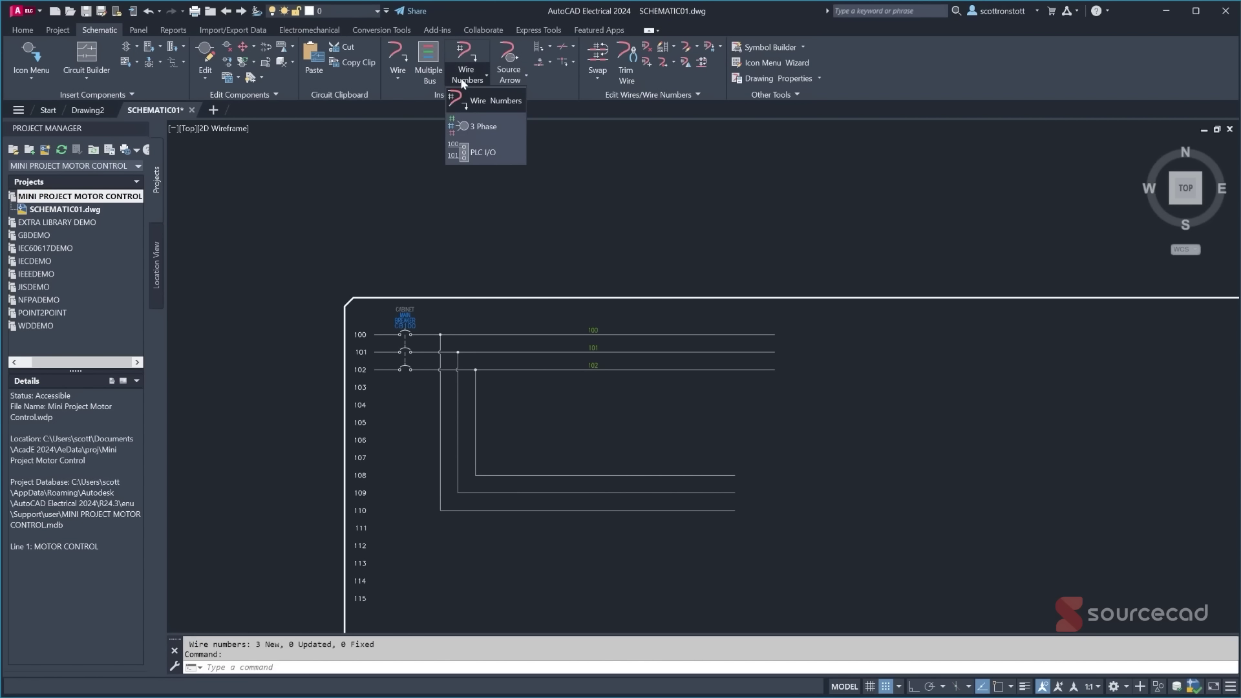
{"action": "left_click", "coordinate": [548, 62]}
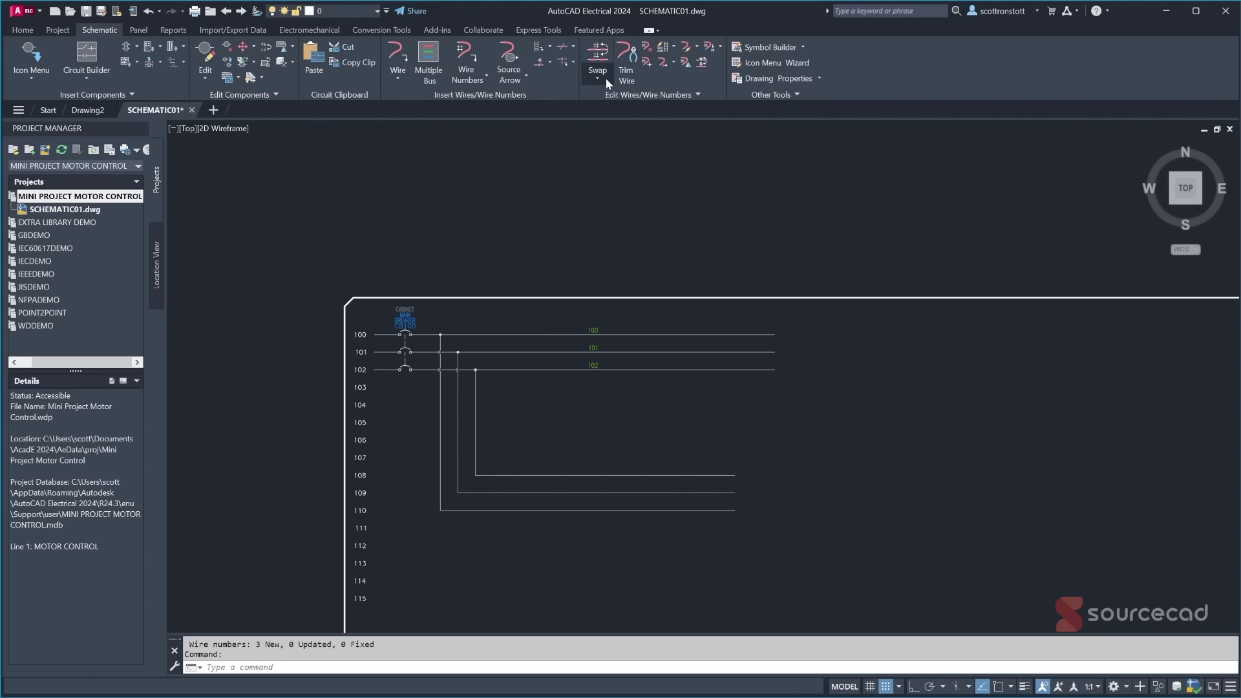
{"action": "left_click", "coordinate": [721, 47]}
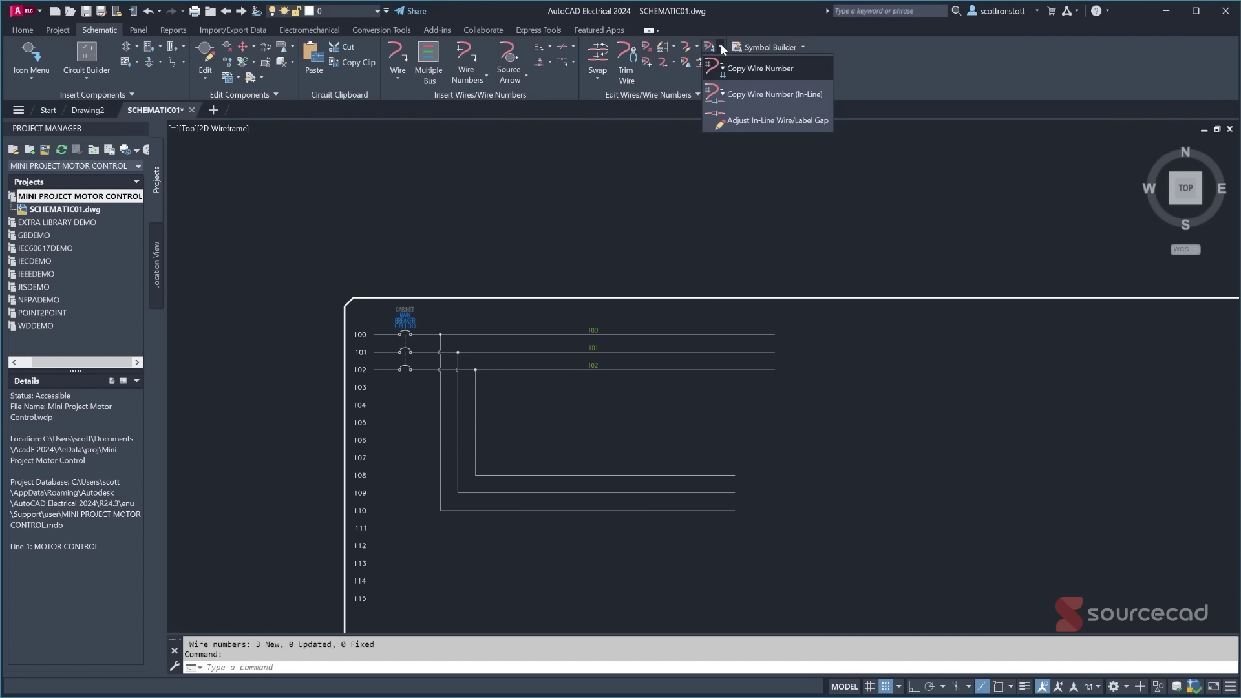
{"action": "left_click", "coordinate": [750, 68]}
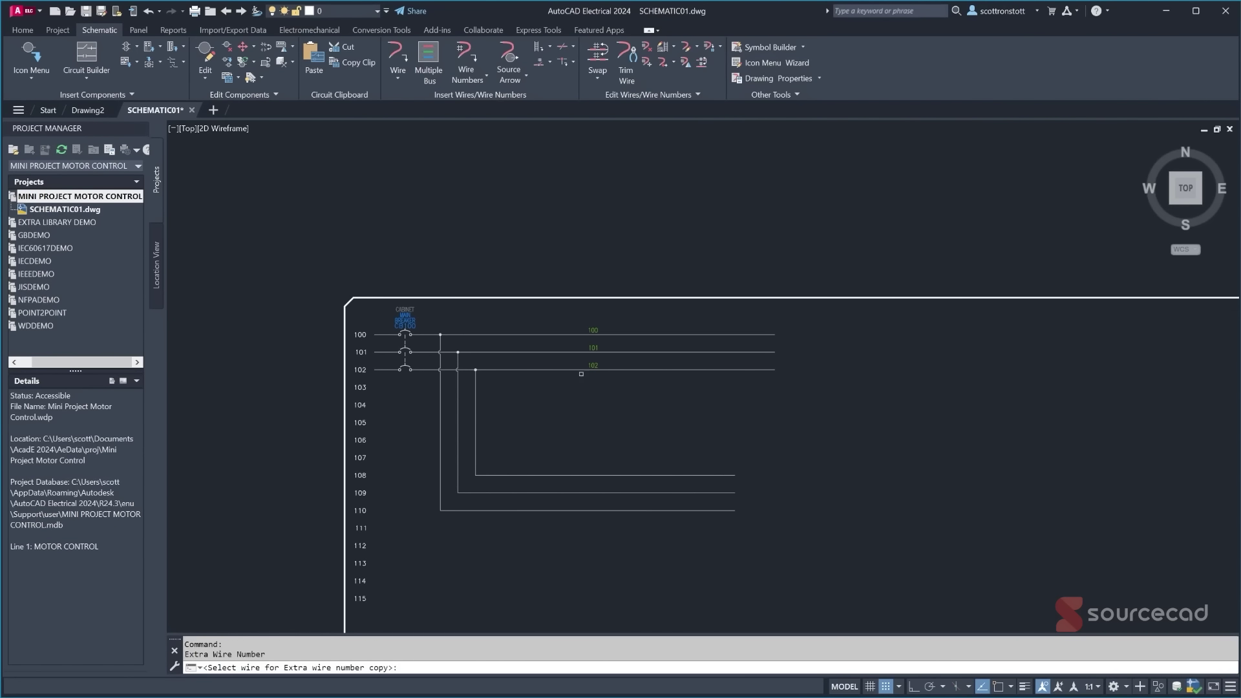
{"action": "left_click", "coordinate": [506, 475]}
{"action": "left_click", "coordinate": [506, 494]}
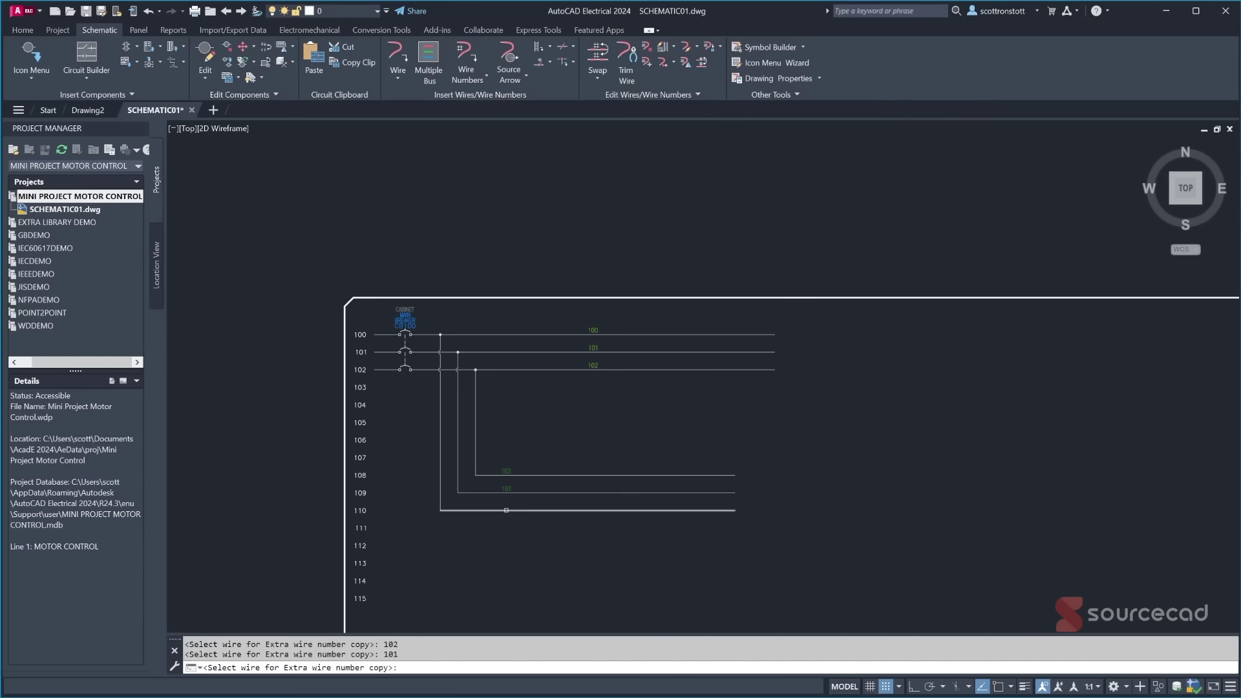
{"action": "key", "text": "Return"}
{"action": "scroll", "coordinate": [491, 517], "scroll_direction": "up", "scroll_amount": 2}
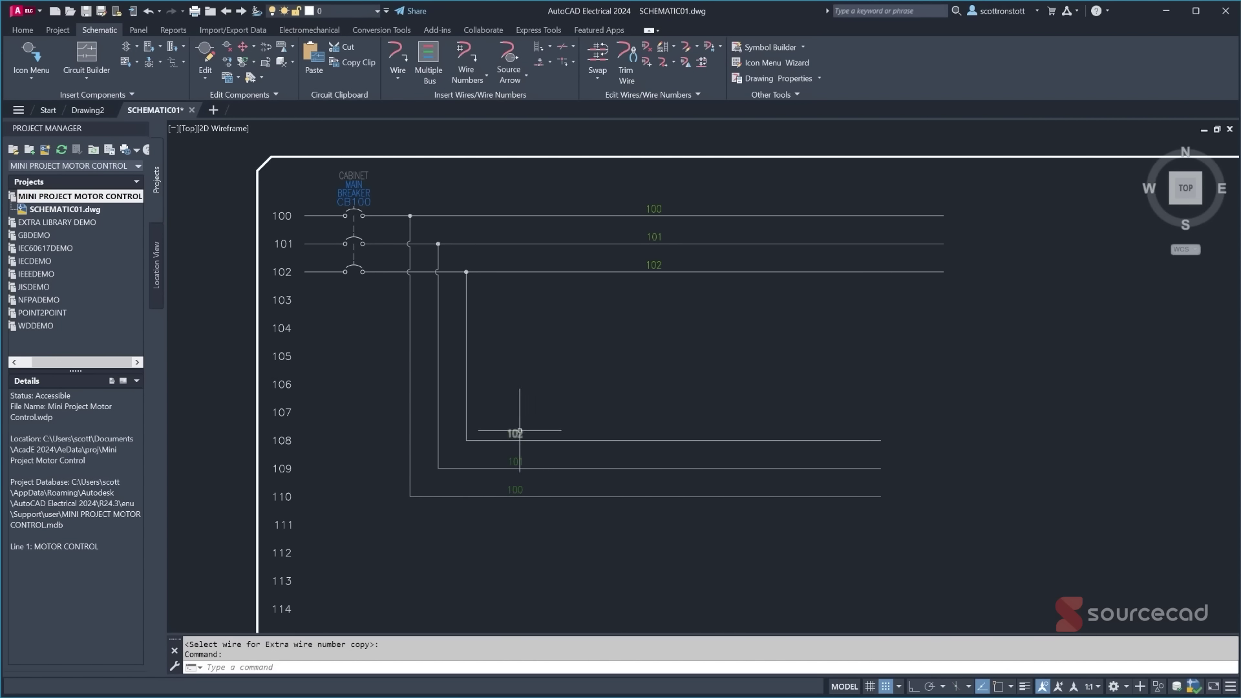
{"action": "mouse_move", "coordinate": [520, 431]}
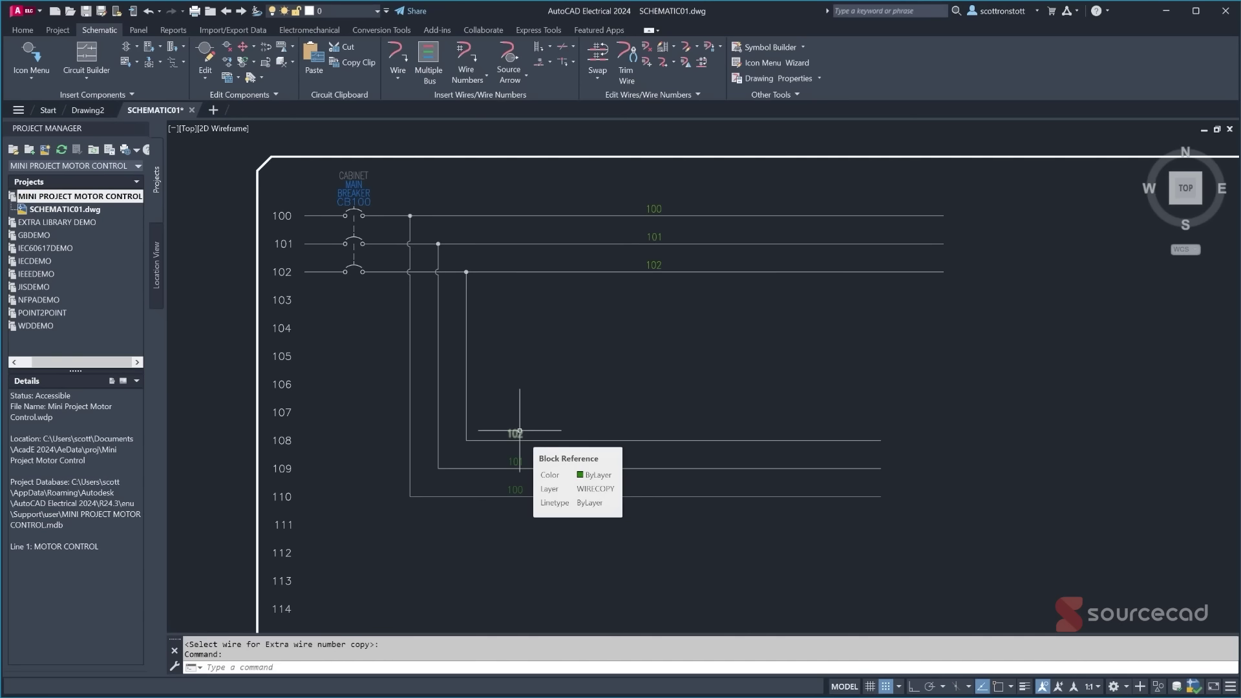
{"action": "mouse_move", "coordinate": [657, 207]}
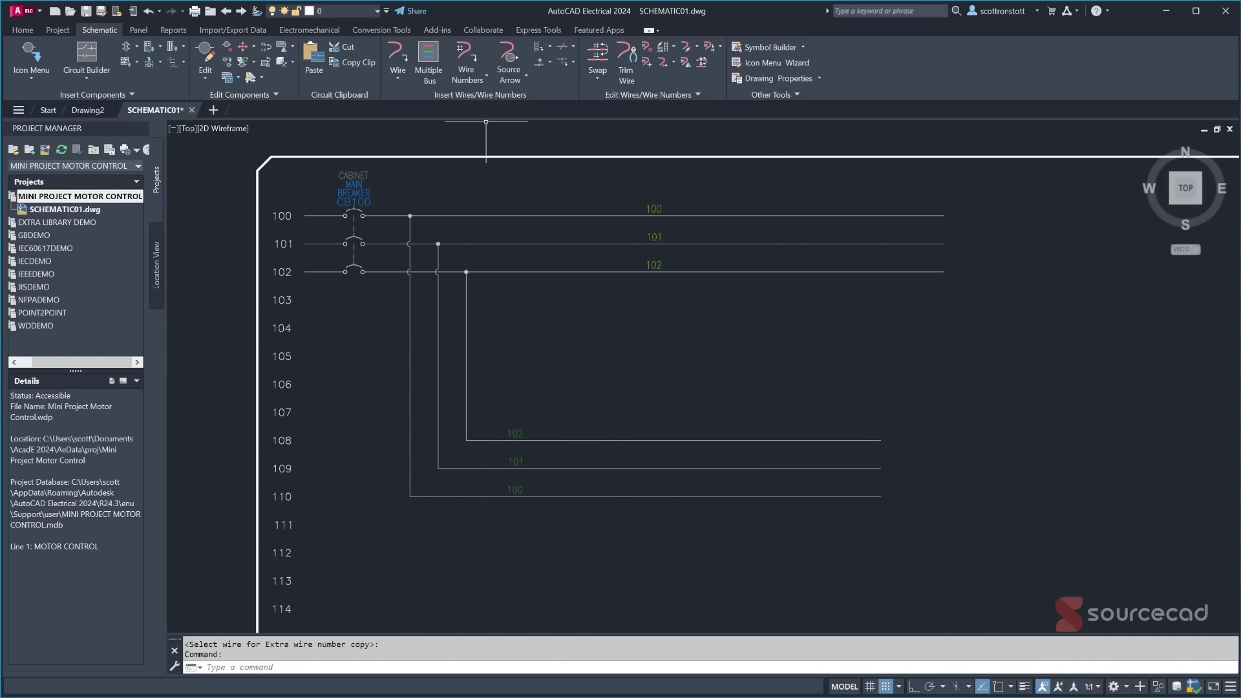
- Hide the wire numbers 100, 101 and 102 on the three main bus wires
{"action": "left_click", "coordinate": [469, 80]}
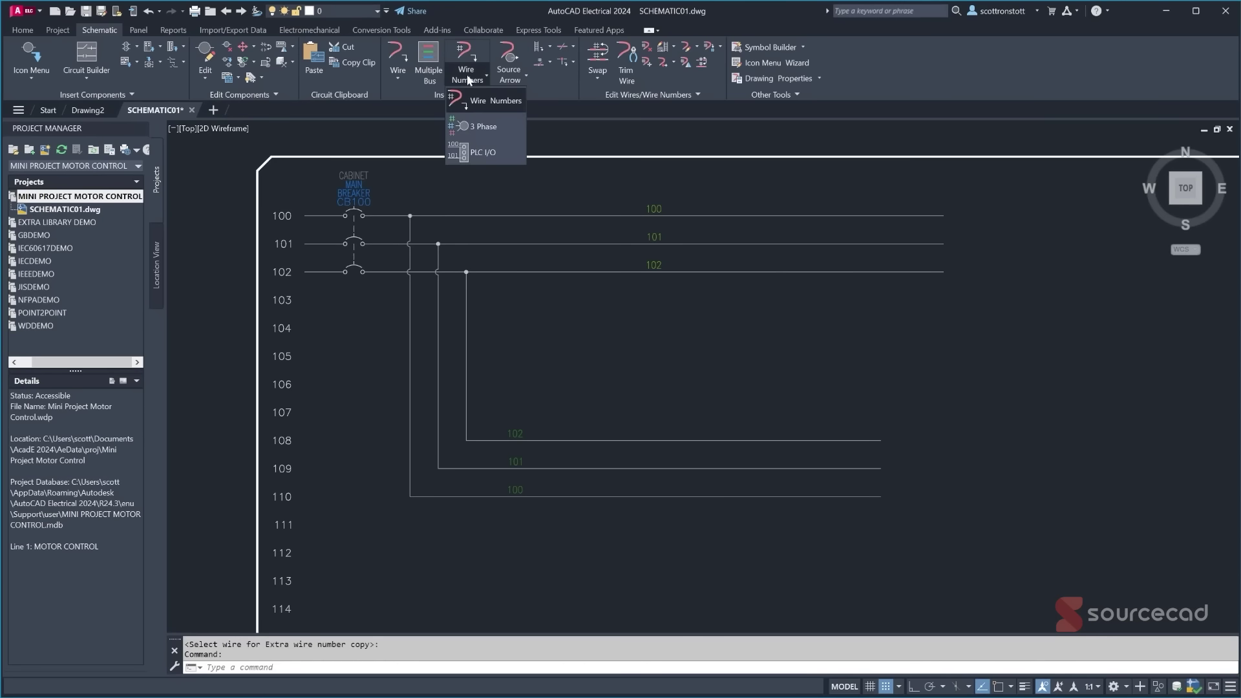
{"action": "left_click", "coordinate": [599, 78]}
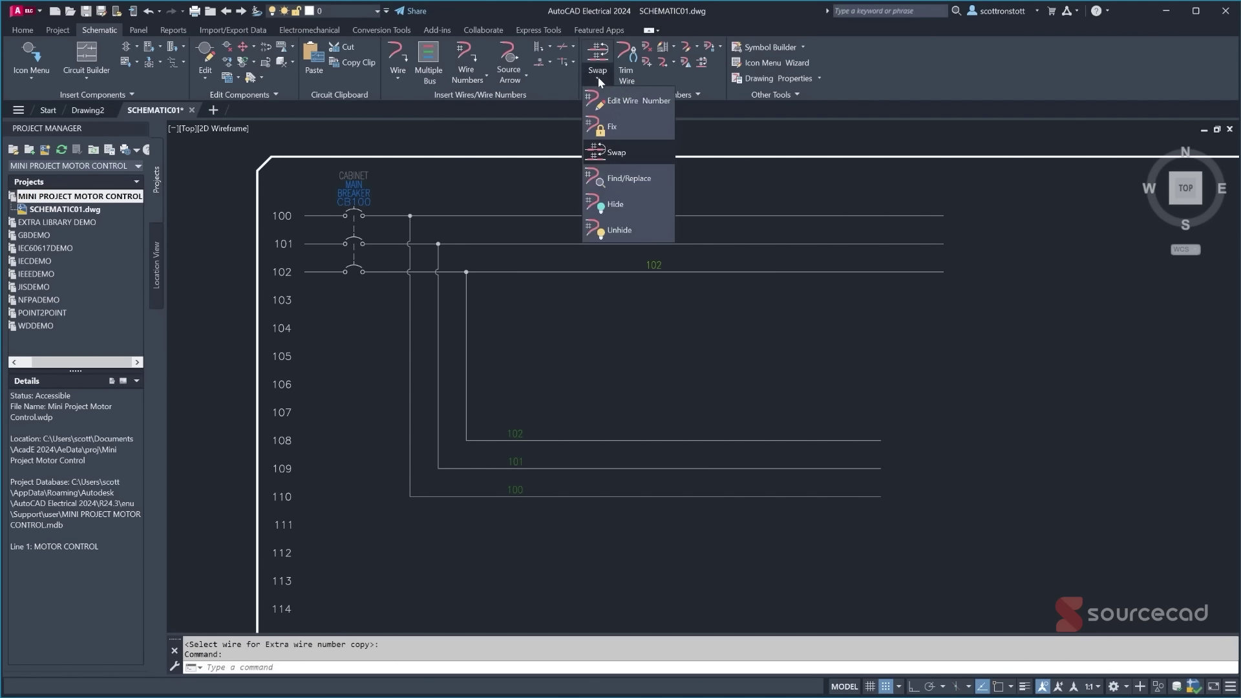
{"action": "left_click", "coordinate": [608, 207]}
{"action": "left_click", "coordinate": [635, 216]}
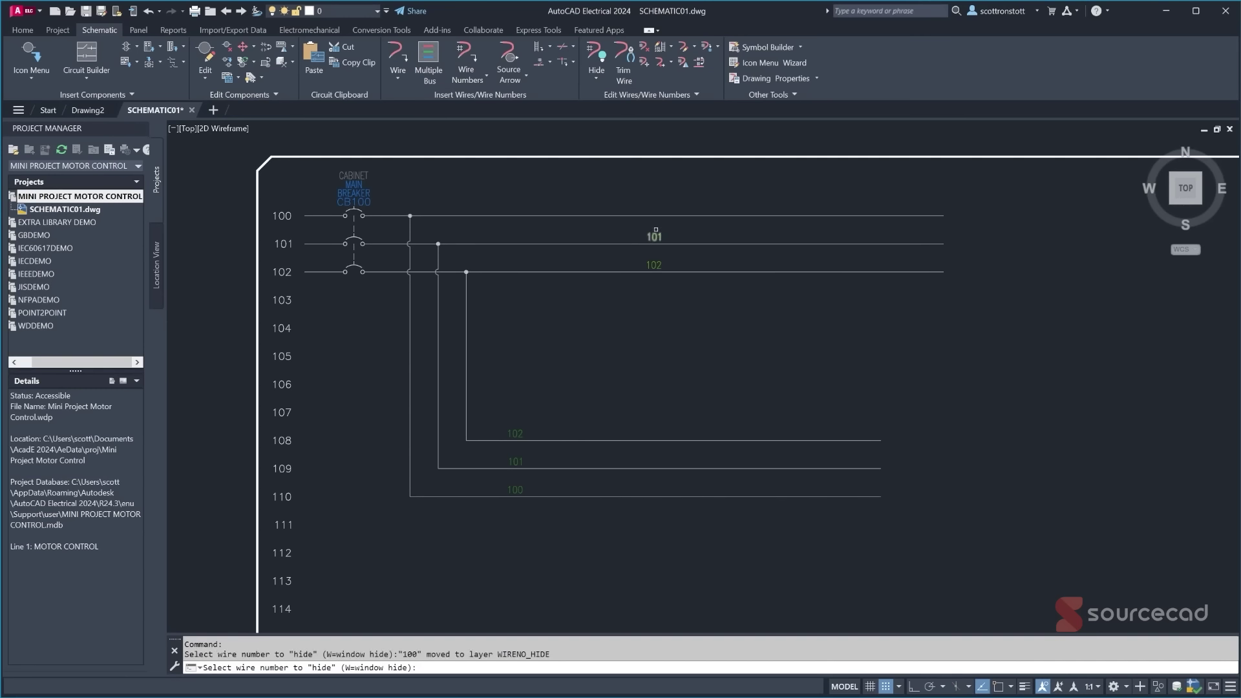
{"action": "left_click", "coordinate": [656, 244]}
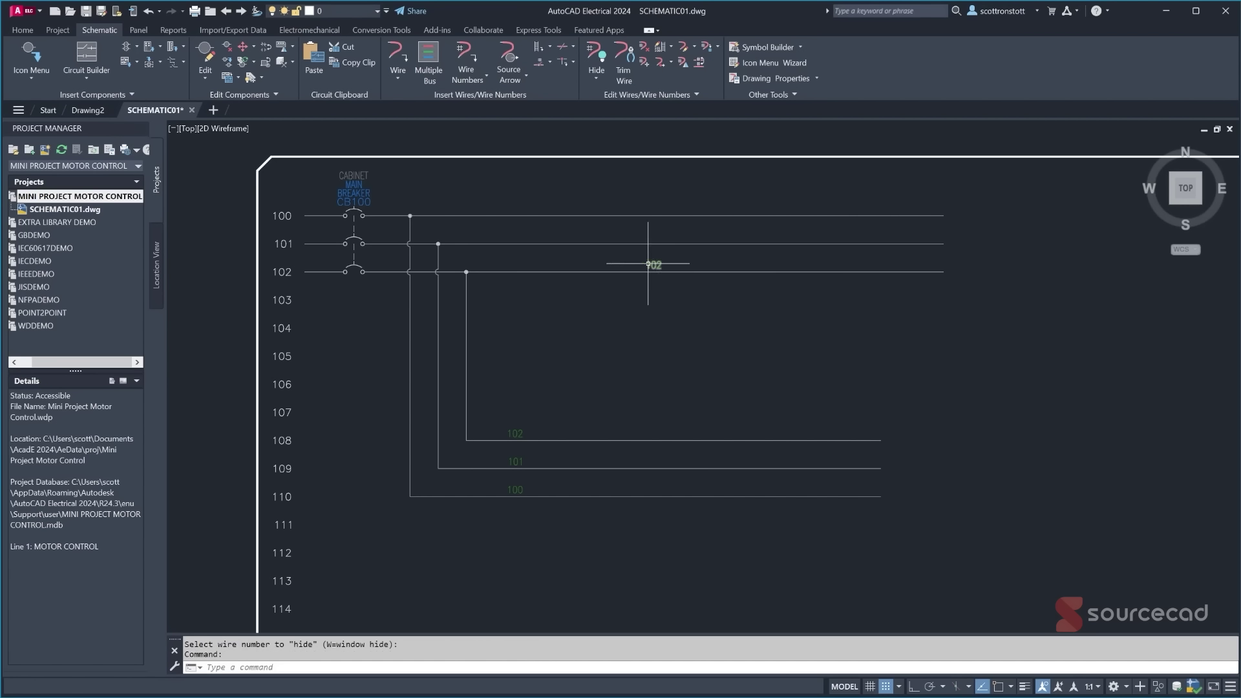
{"action": "left_click", "coordinate": [650, 265]}
{"action": "key", "text": "Return"}
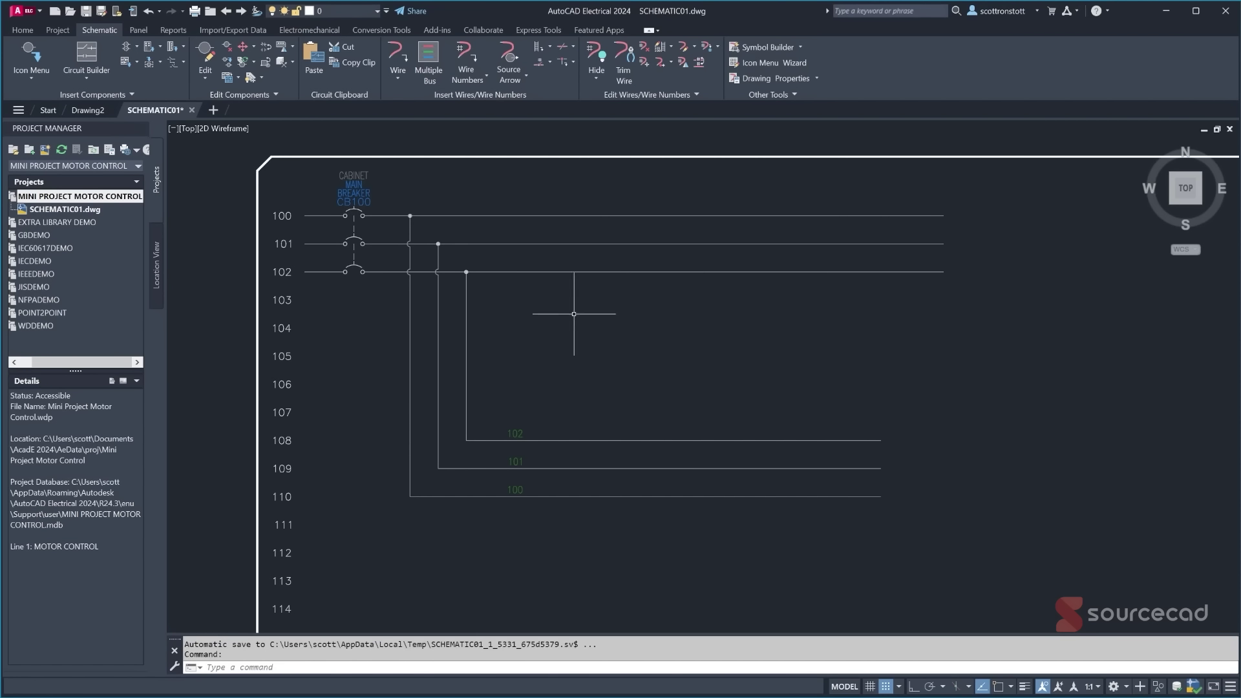
{"action": "left_click", "coordinate": [588, 75]}
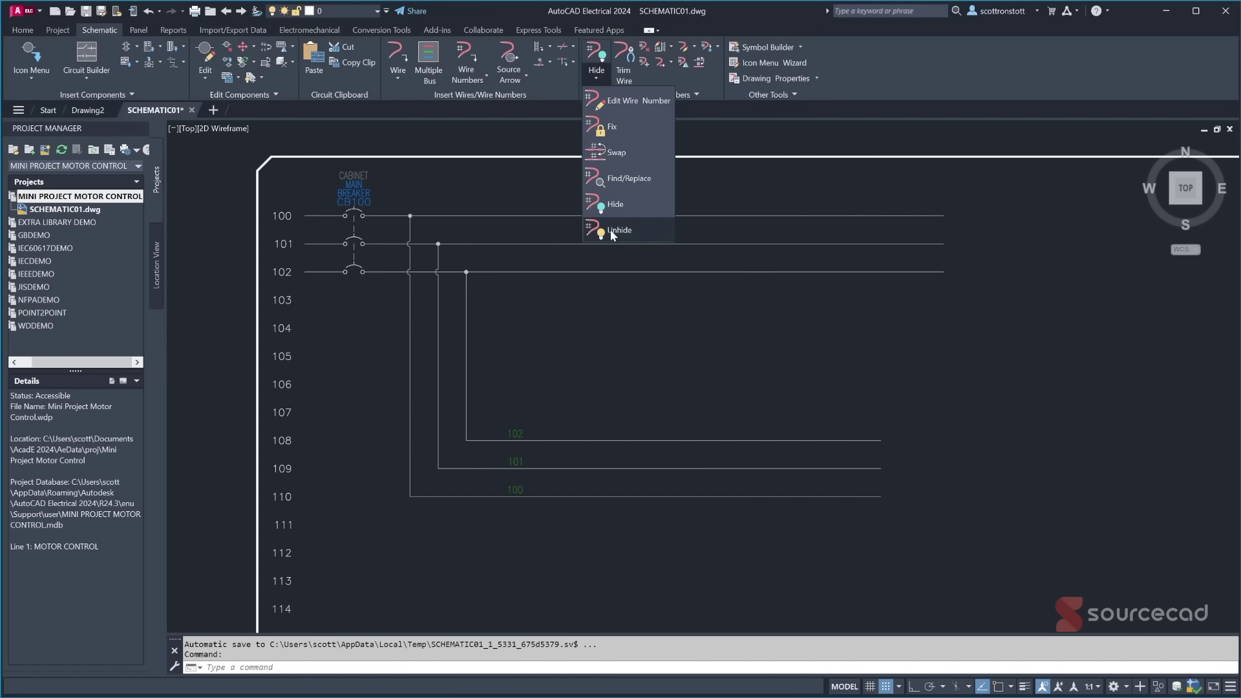
{"action": "left_click", "coordinate": [839, 90]}
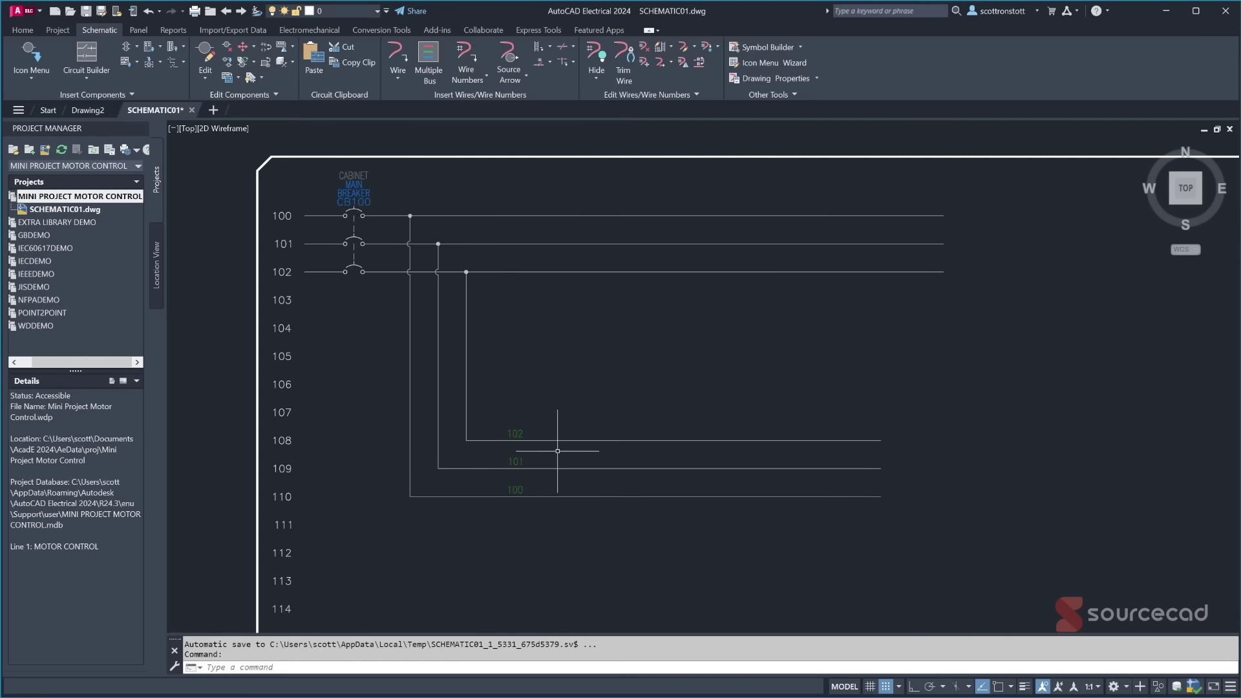
- Insert a tagged fuse rated 5A on the line 108 branch wire, after wire number 102, and keep the command repeating
{"action": "scroll", "coordinate": [561, 464], "scroll_direction": "up", "scroll_amount": 2}
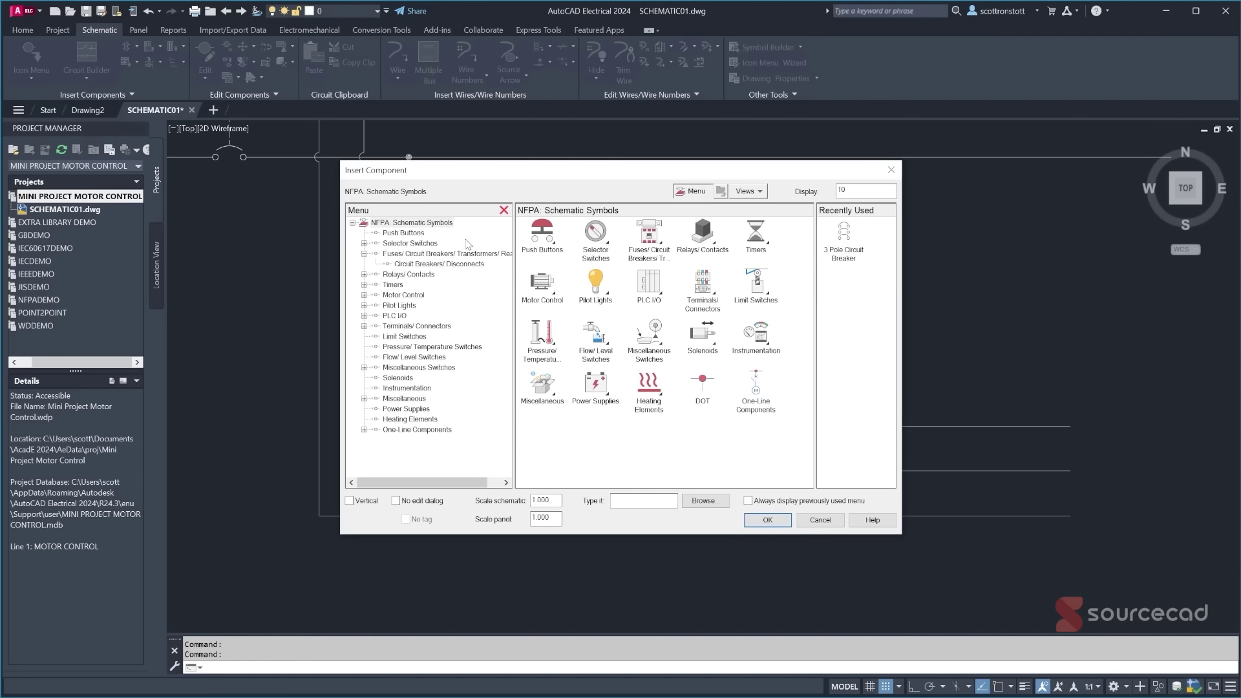
{"action": "left_click", "coordinate": [436, 254]}
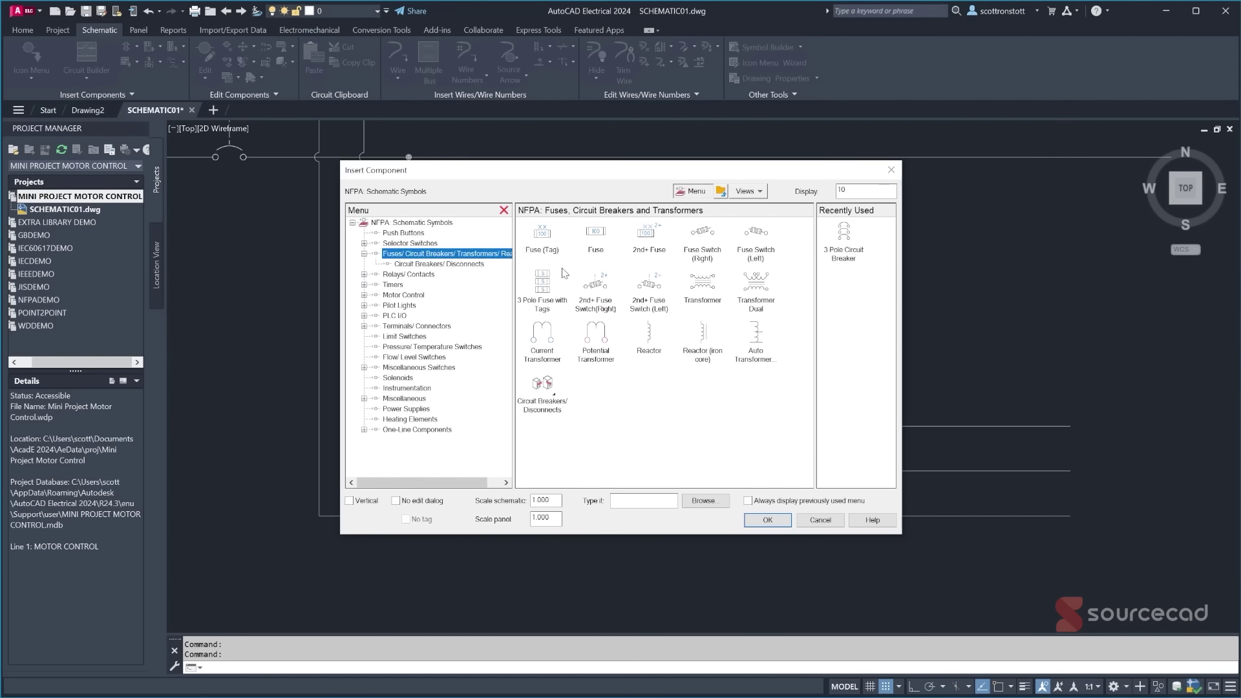
{"action": "left_click", "coordinate": [542, 236]}
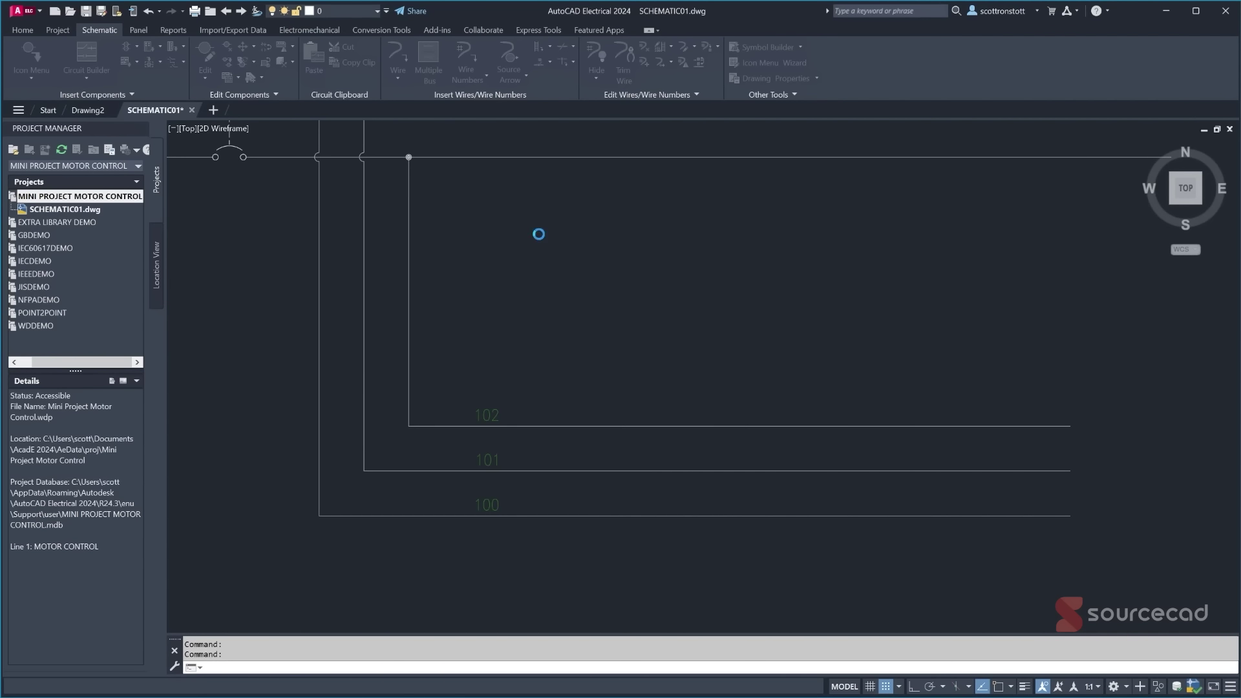
{"action": "left_click", "coordinate": [577, 426]}
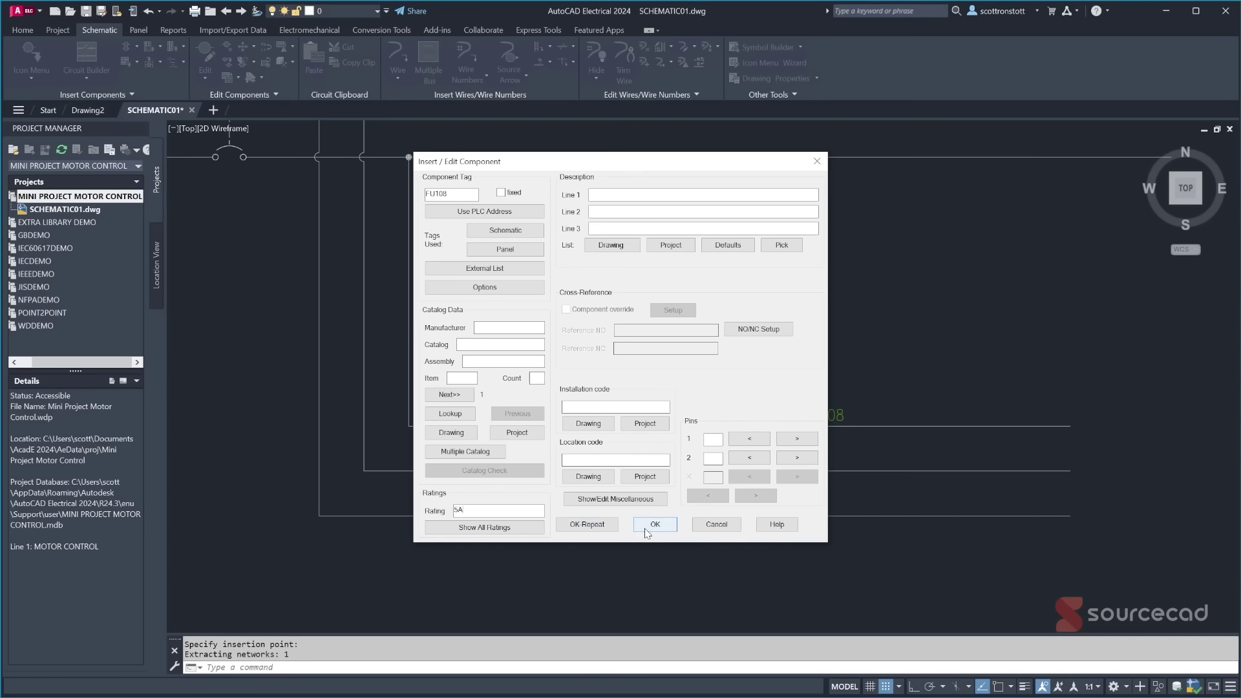
{"action": "left_click", "coordinate": [587, 525]}
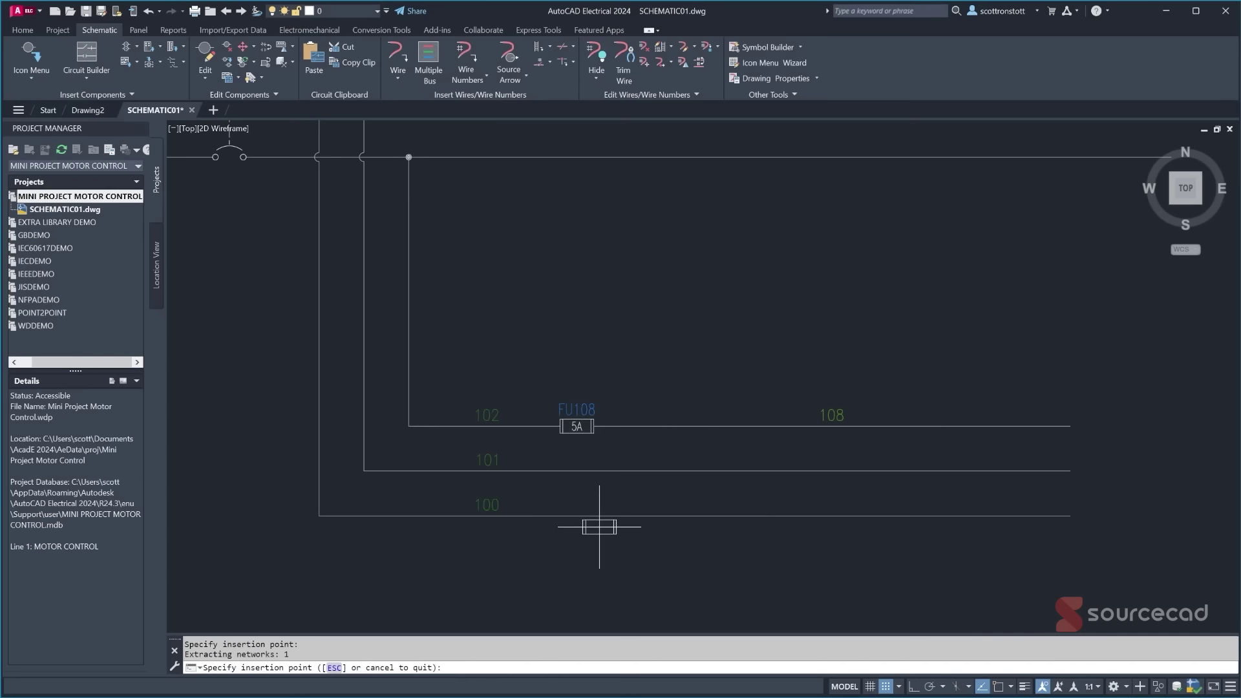
- Place matching 5A fuses on the branch wires at lines 109 and 110, aligned below the first fuse
{"action": "left_click", "coordinate": [577, 470]}
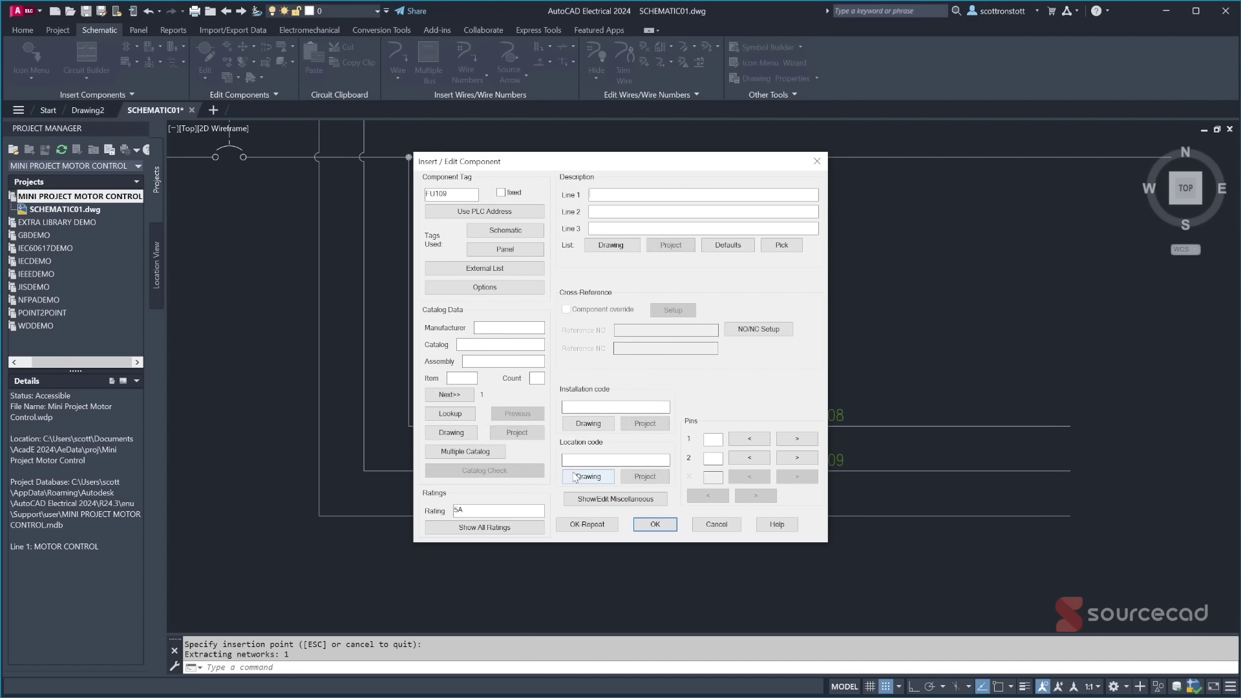
{"action": "left_click", "coordinate": [593, 521]}
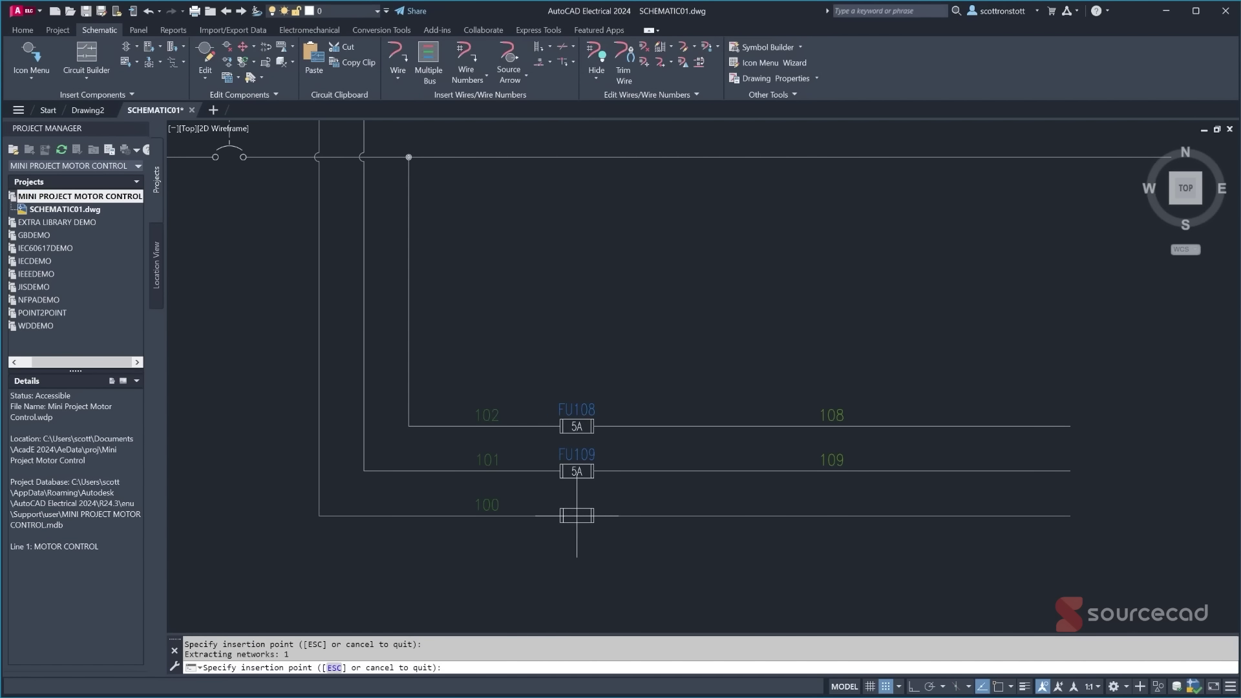
{"action": "left_click", "coordinate": [577, 515]}
{"action": "left_click", "coordinate": [655, 523]}
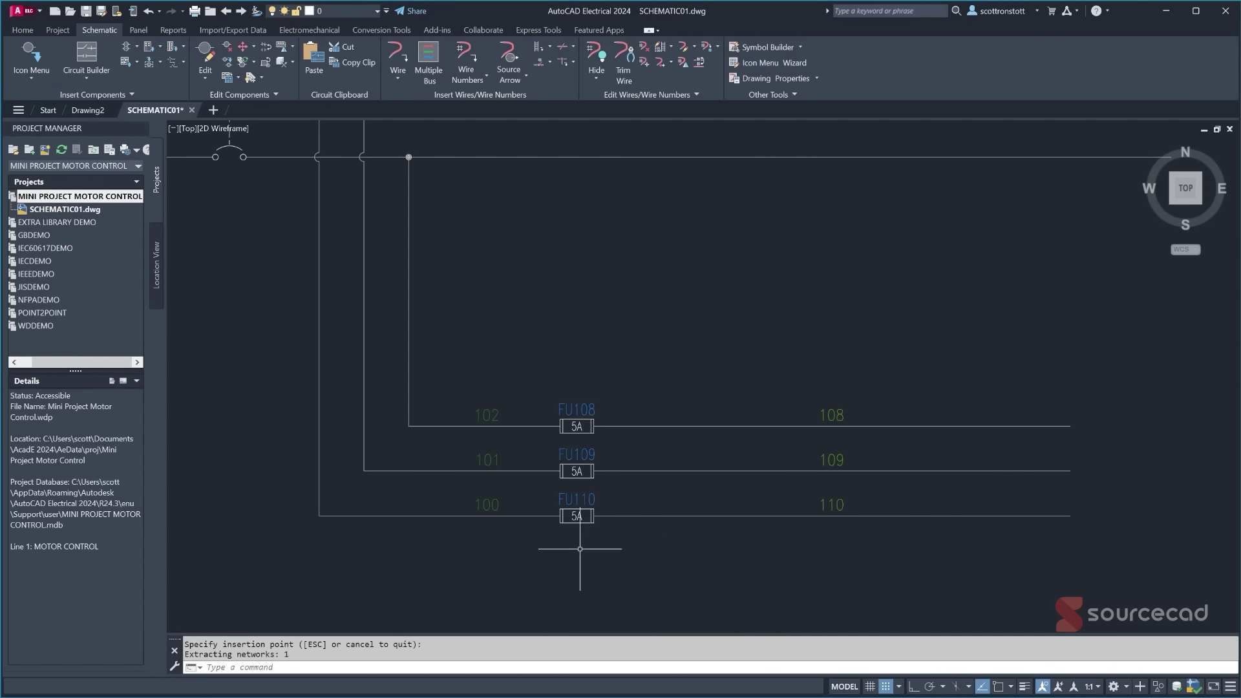
- Insert three-phase starter contacts with overloads from the Motor Control symbols after the line 108 fuse, building down across the branch wires
{"action": "scroll", "coordinate": [560, 426], "scroll_direction": "down", "scroll_amount": 2}
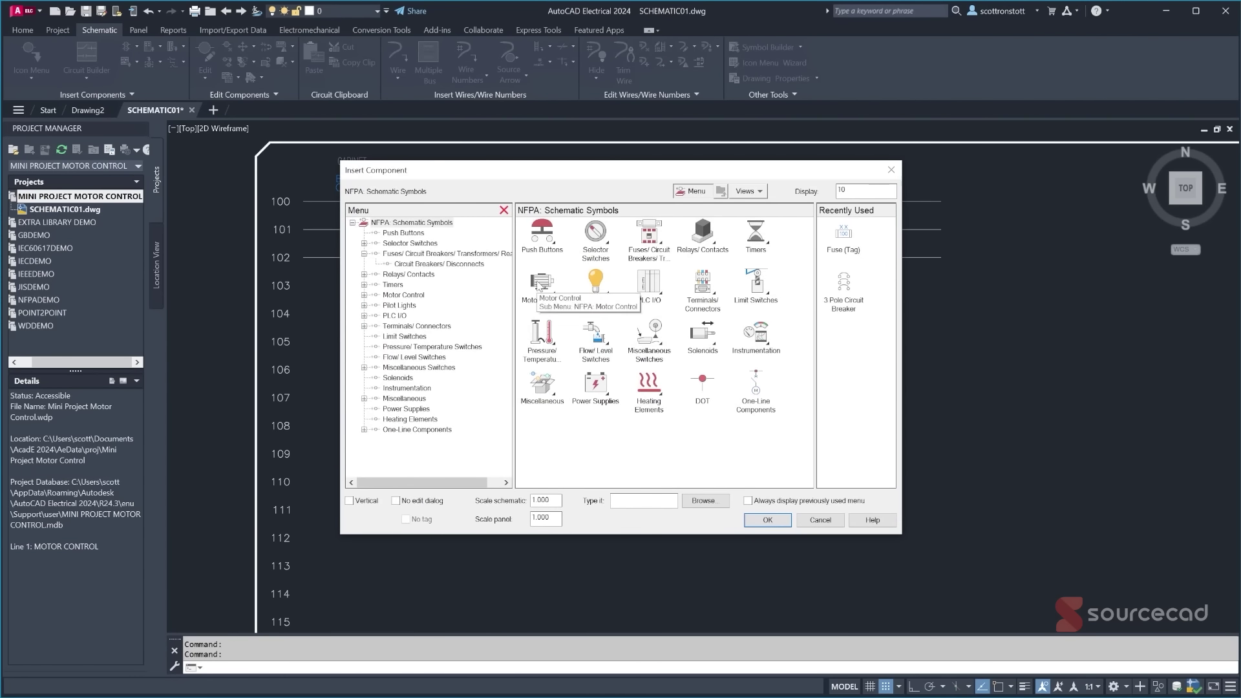
{"action": "left_click", "coordinate": [541, 284]}
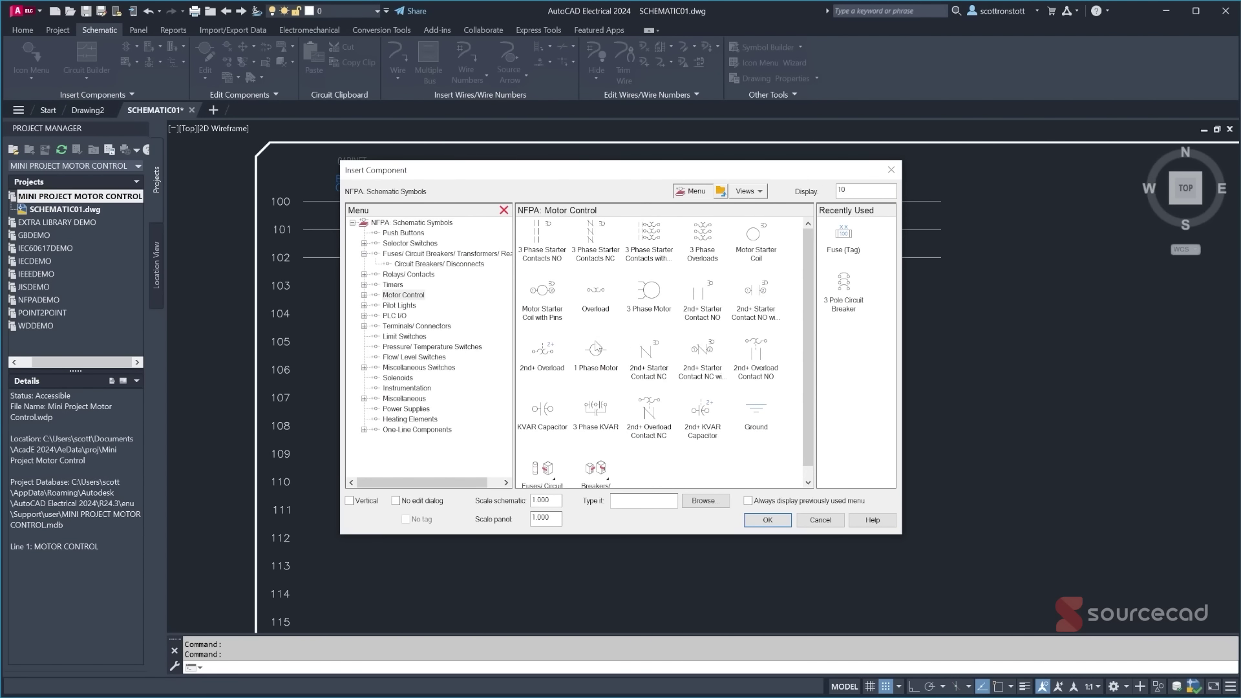
{"action": "left_click", "coordinate": [364, 295]}
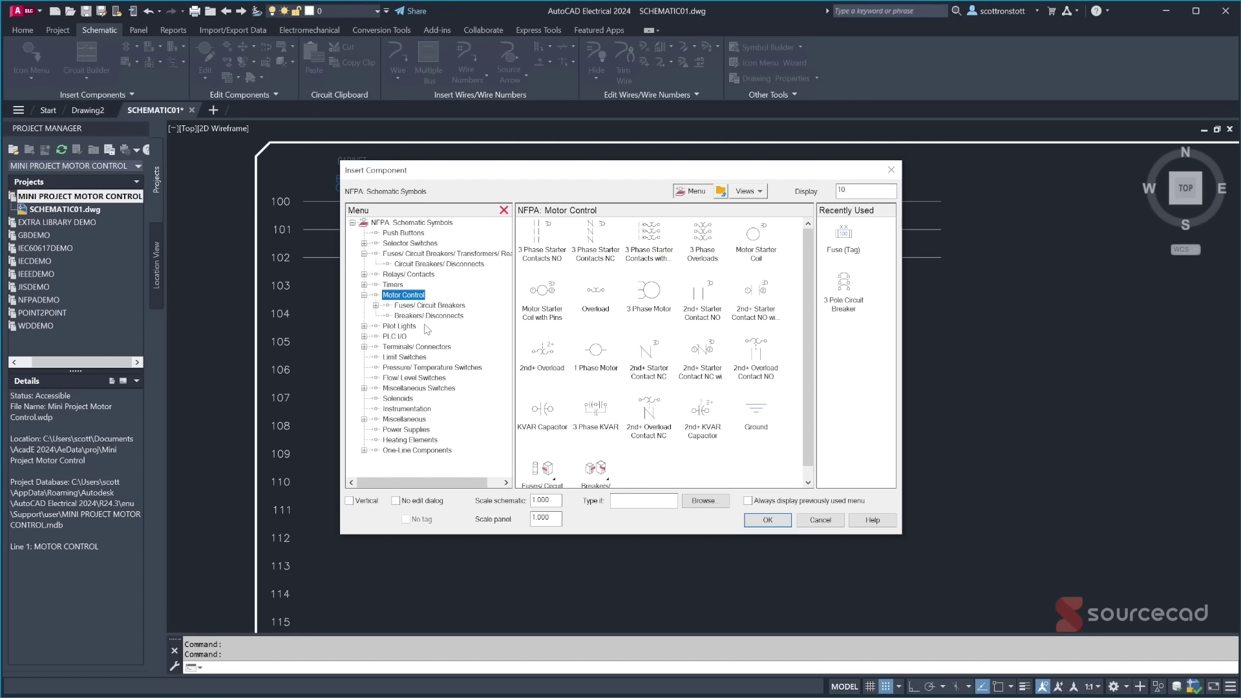
{"action": "left_click", "coordinate": [649, 243]}
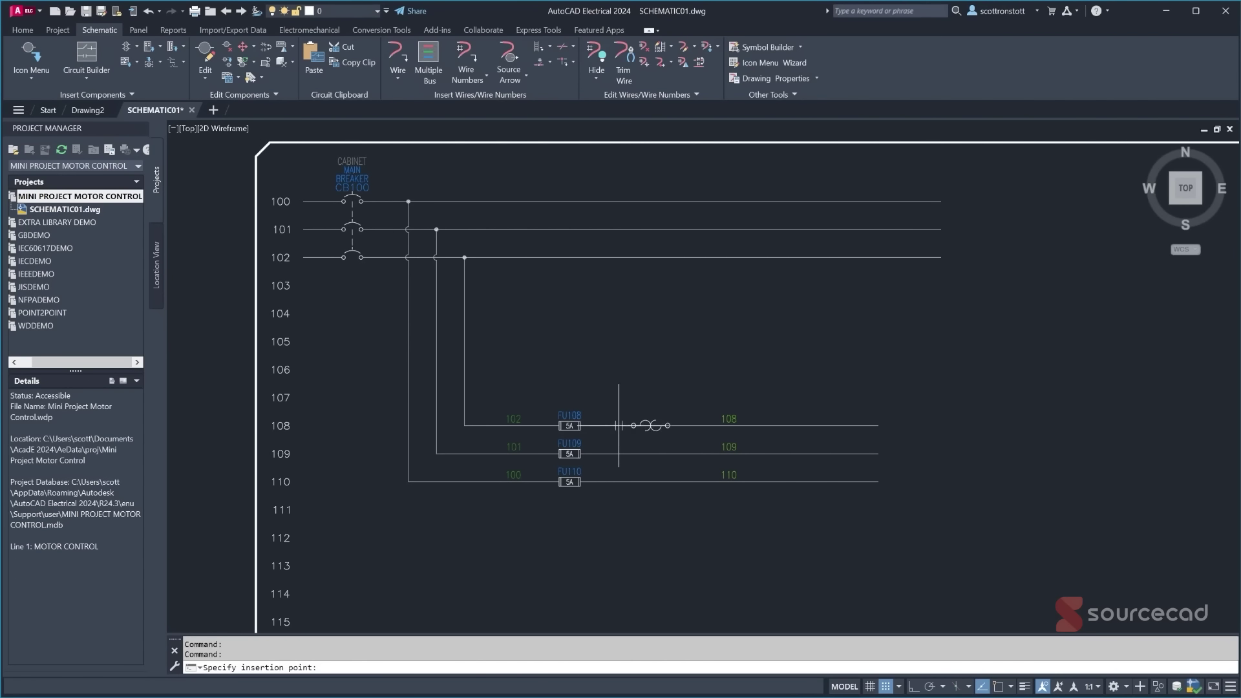
{"action": "left_click", "coordinate": [618, 425]}
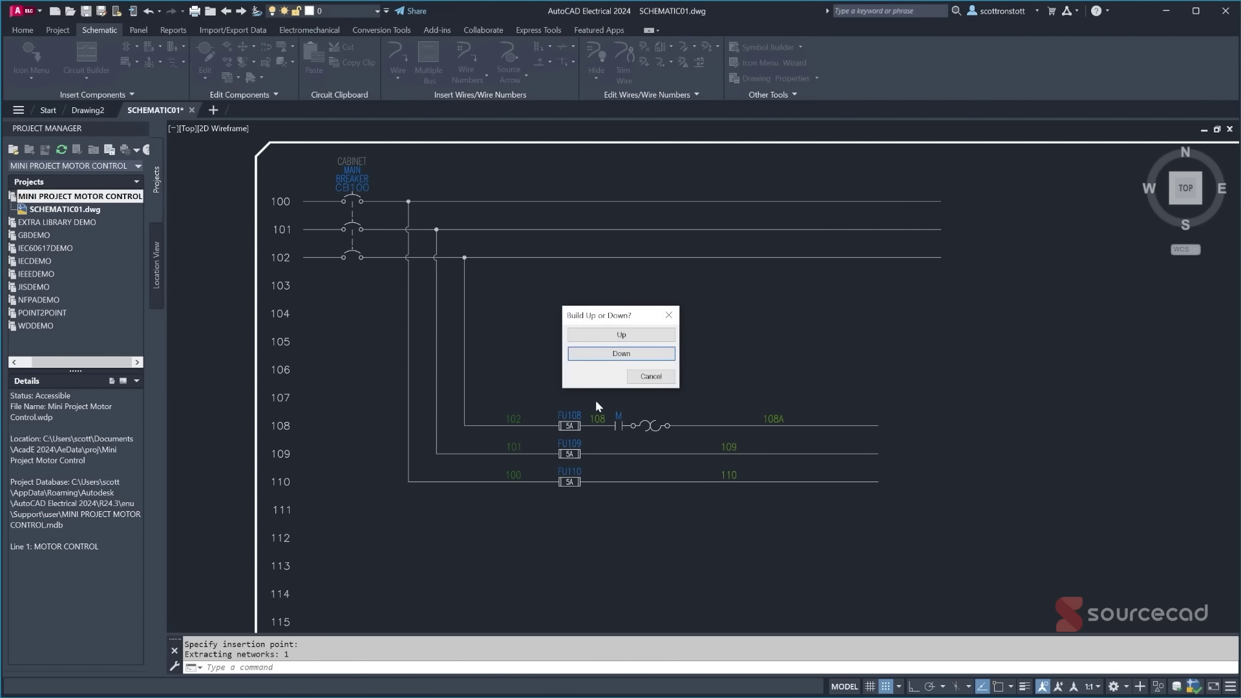
{"action": "left_click", "coordinate": [603, 358]}
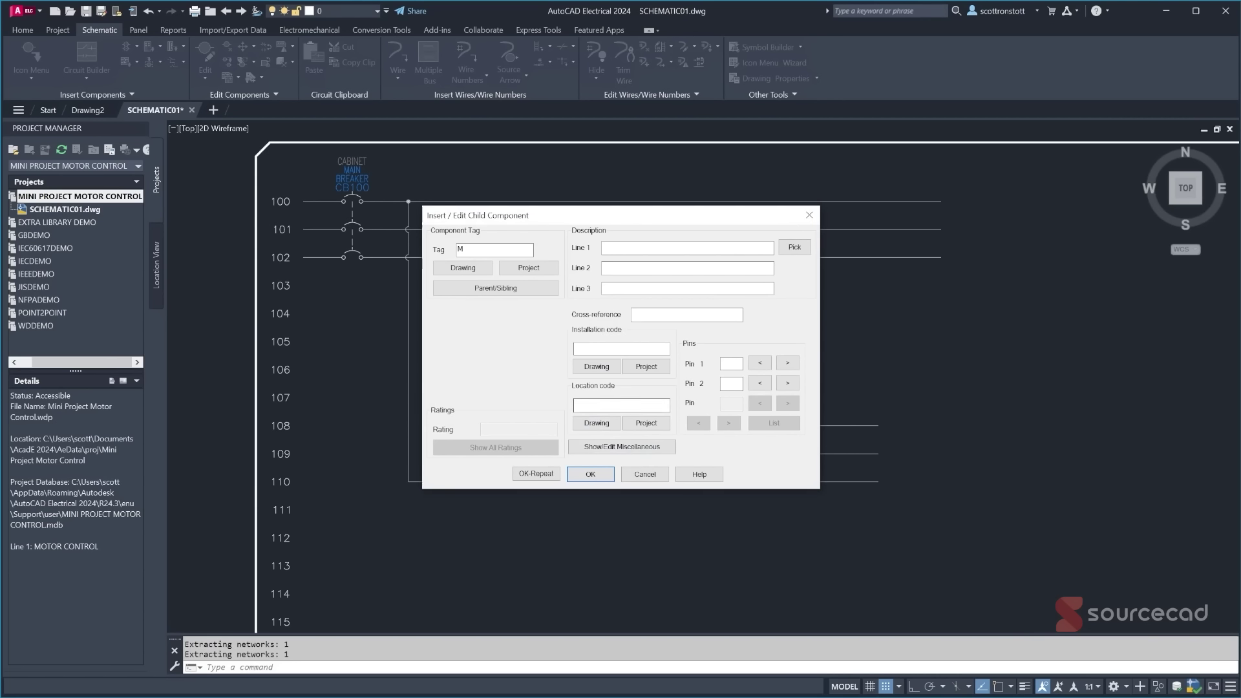
- Assign the drawing's CABINET location code to the starter contacts tagged M and accept the component
{"action": "left_click", "coordinate": [591, 425]}
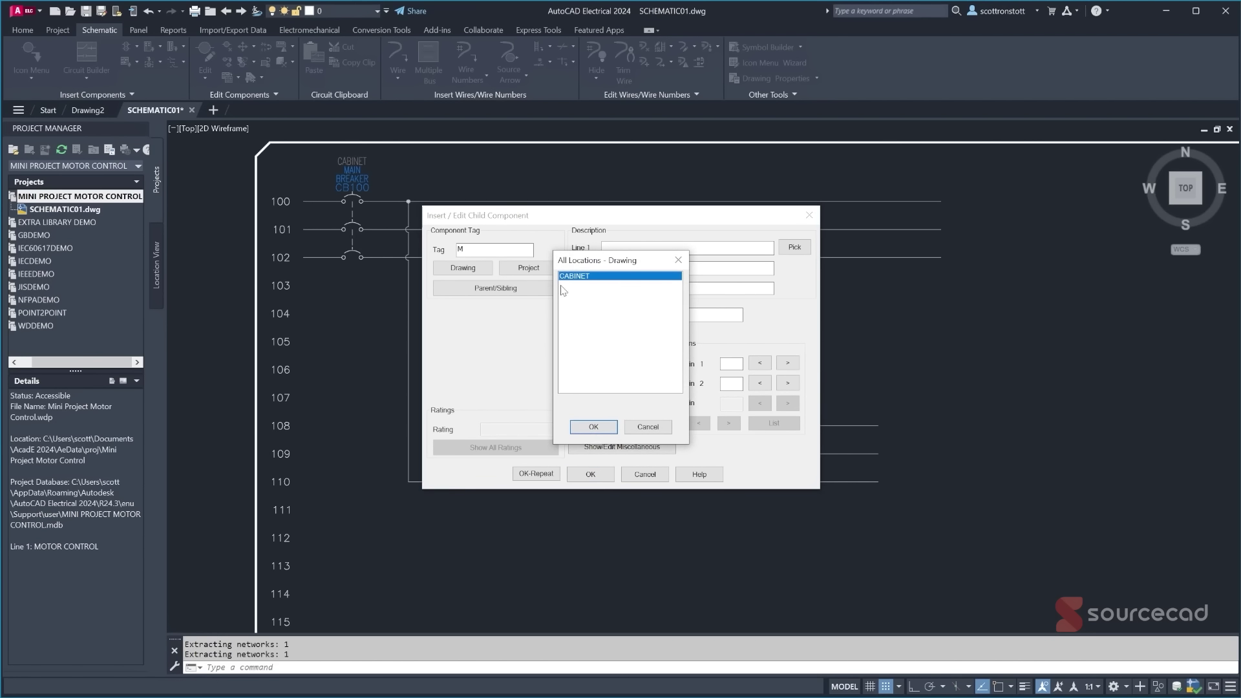
{"action": "left_click", "coordinate": [634, 427]}
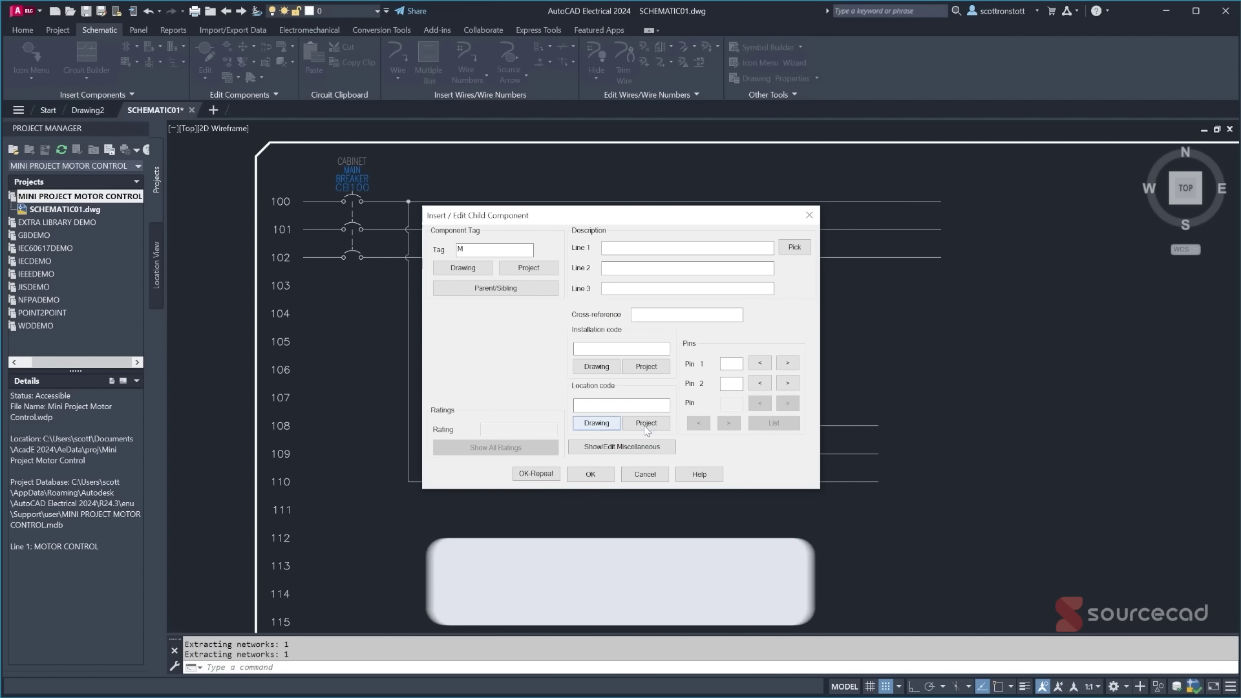
{"action": "left_click", "coordinate": [606, 427]}
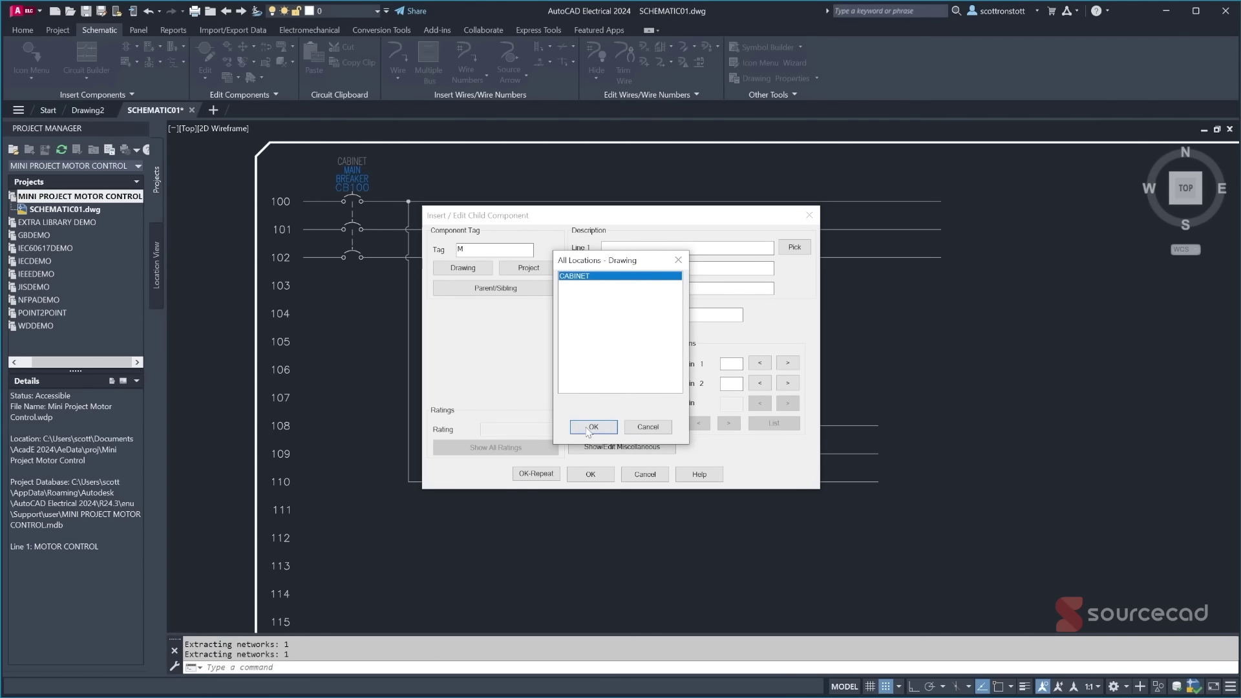
{"action": "left_click", "coordinate": [592, 428]}
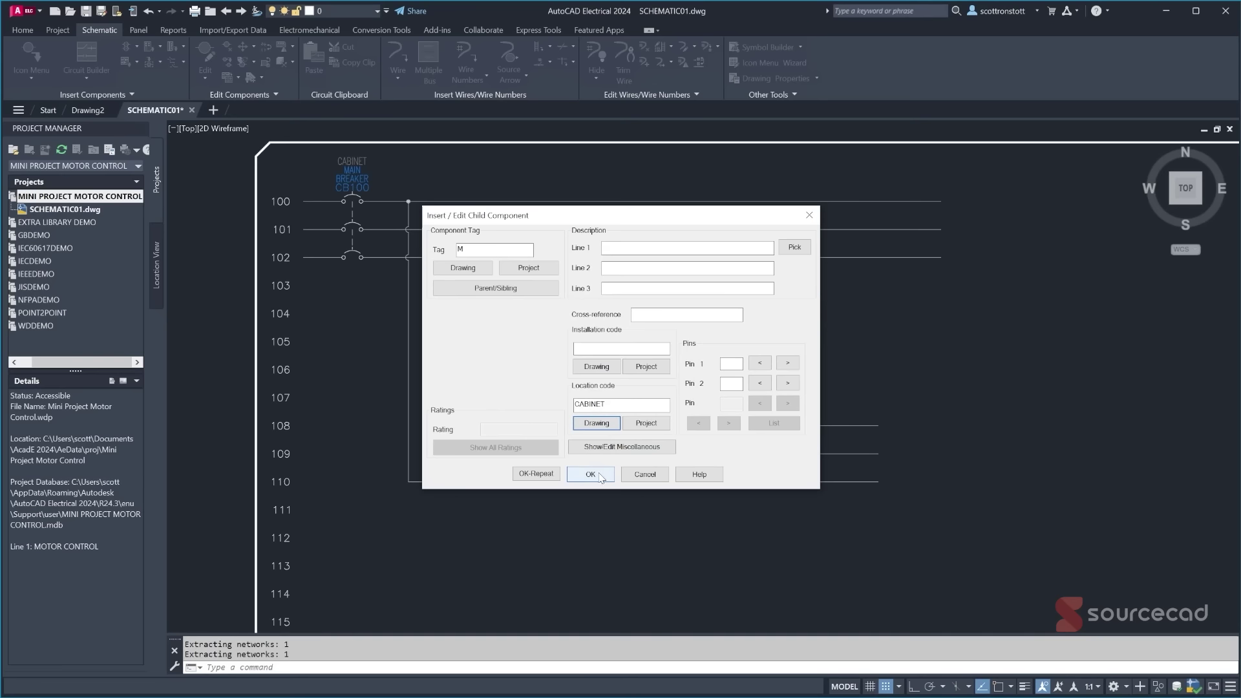
{"action": "left_click", "coordinate": [591, 474]}
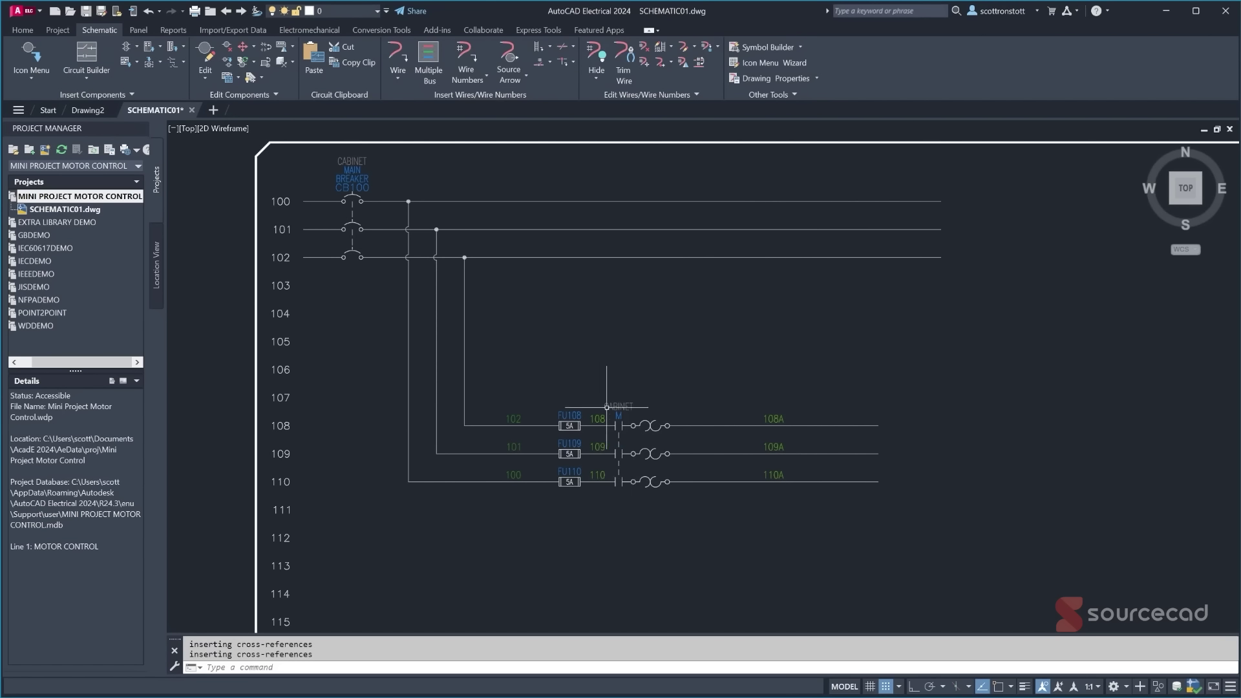
{"action": "scroll", "coordinate": [607, 407], "scroll_direction": "up", "scroll_amount": 4}
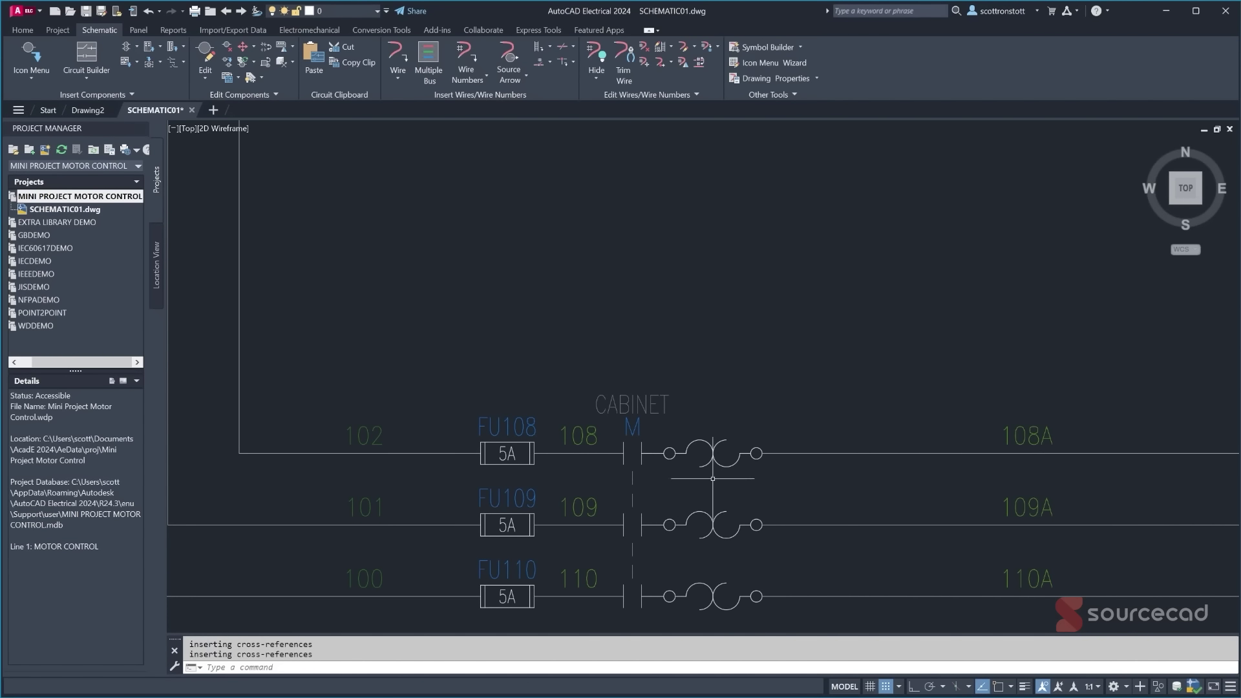
- Insert a round terminal with terminal number on the line 108 wire after the overload, numbered 1, and keep the command repeating
{"action": "scroll", "coordinate": [712, 478], "scroll_direction": "down", "scroll_amount": 5}
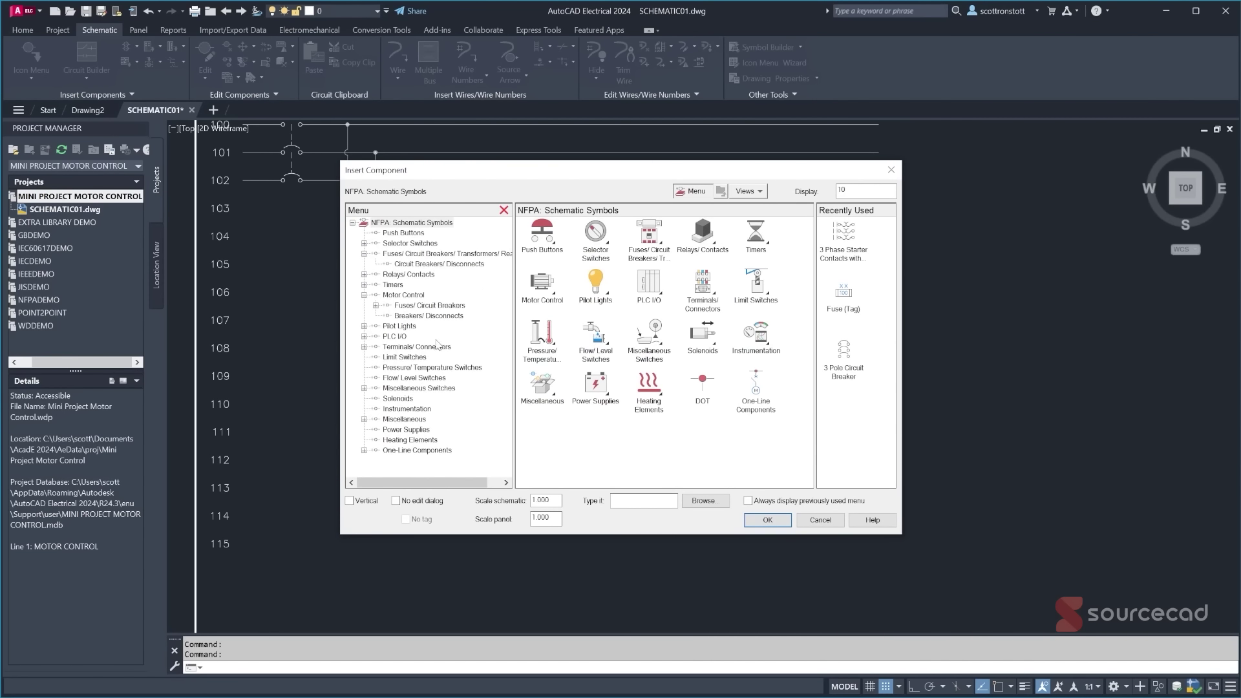
{"action": "left_click", "coordinate": [400, 349]}
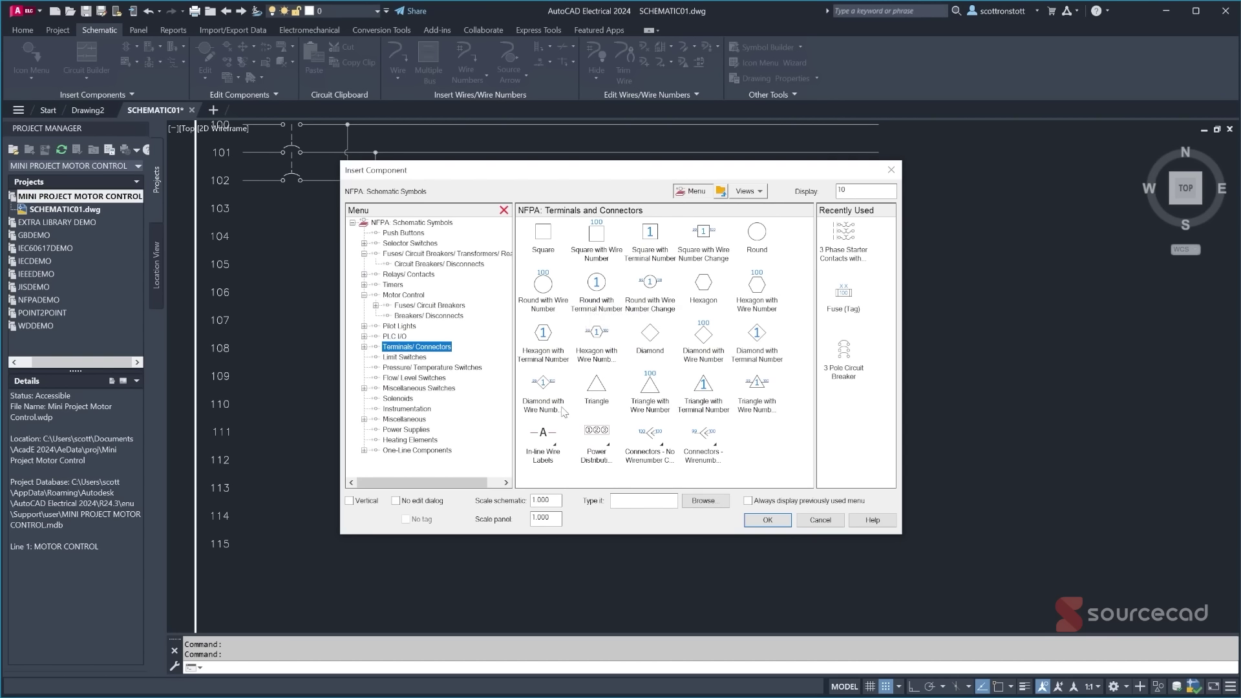
{"action": "left_click", "coordinate": [595, 286]}
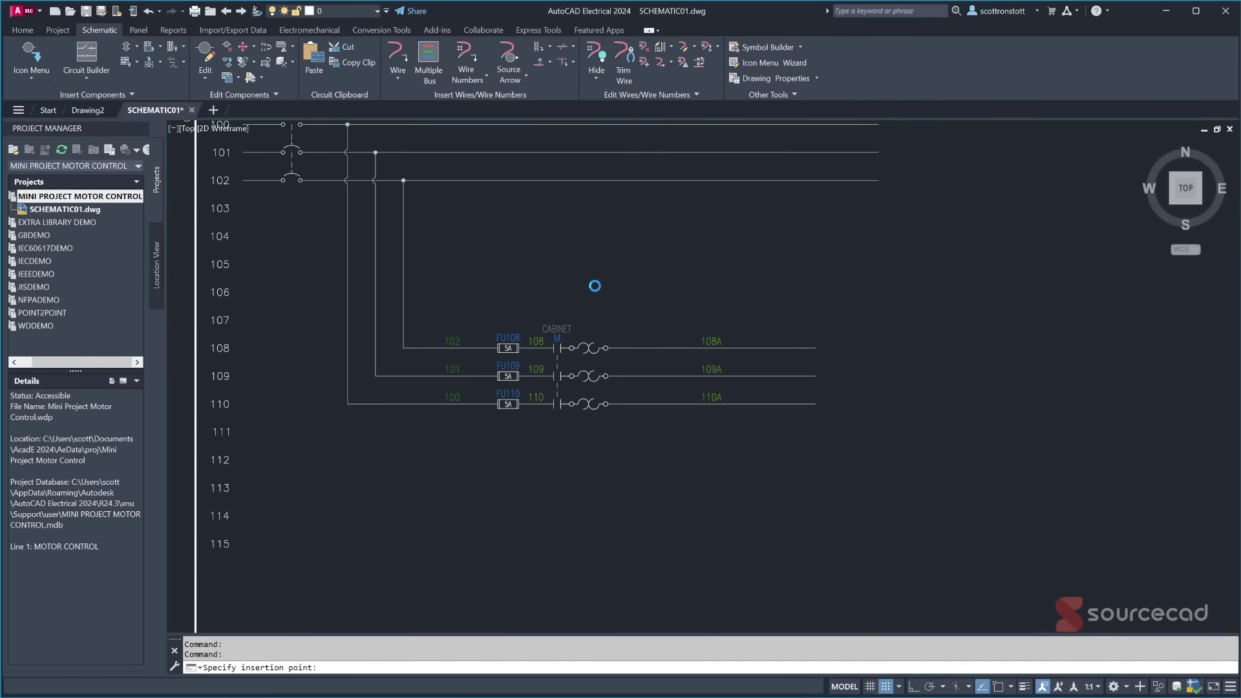
{"action": "left_click", "coordinate": [663, 348]}
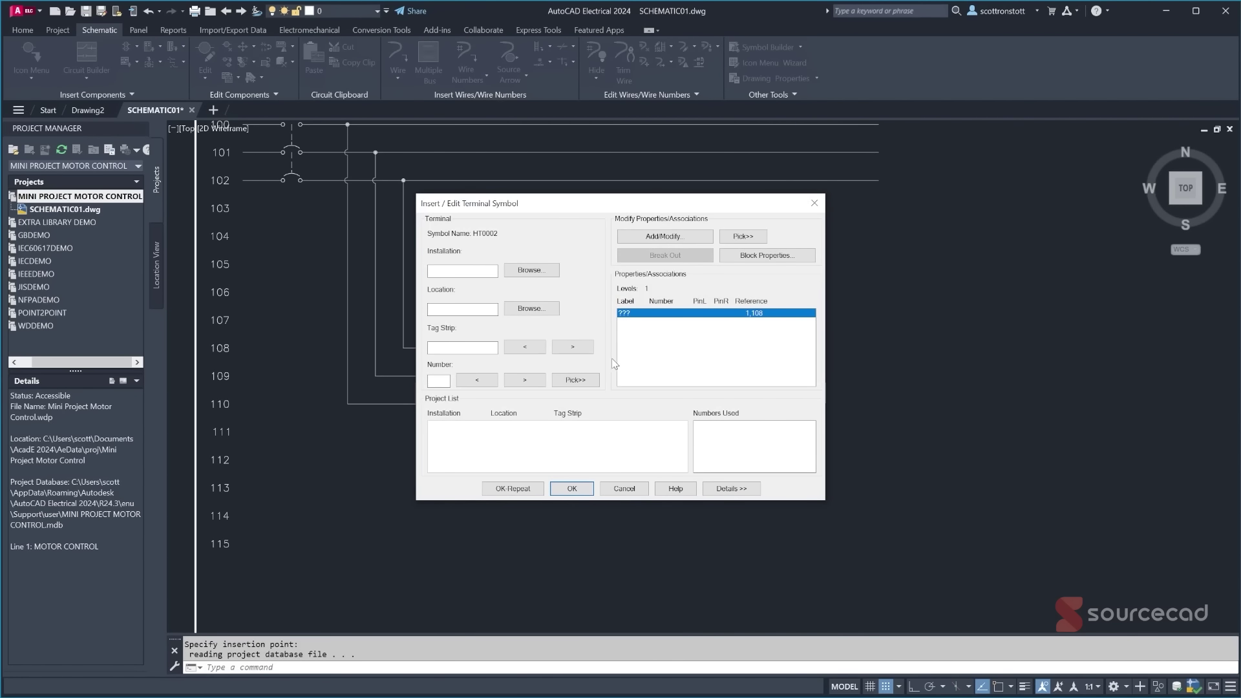
{"action": "left_click", "coordinate": [524, 382]}
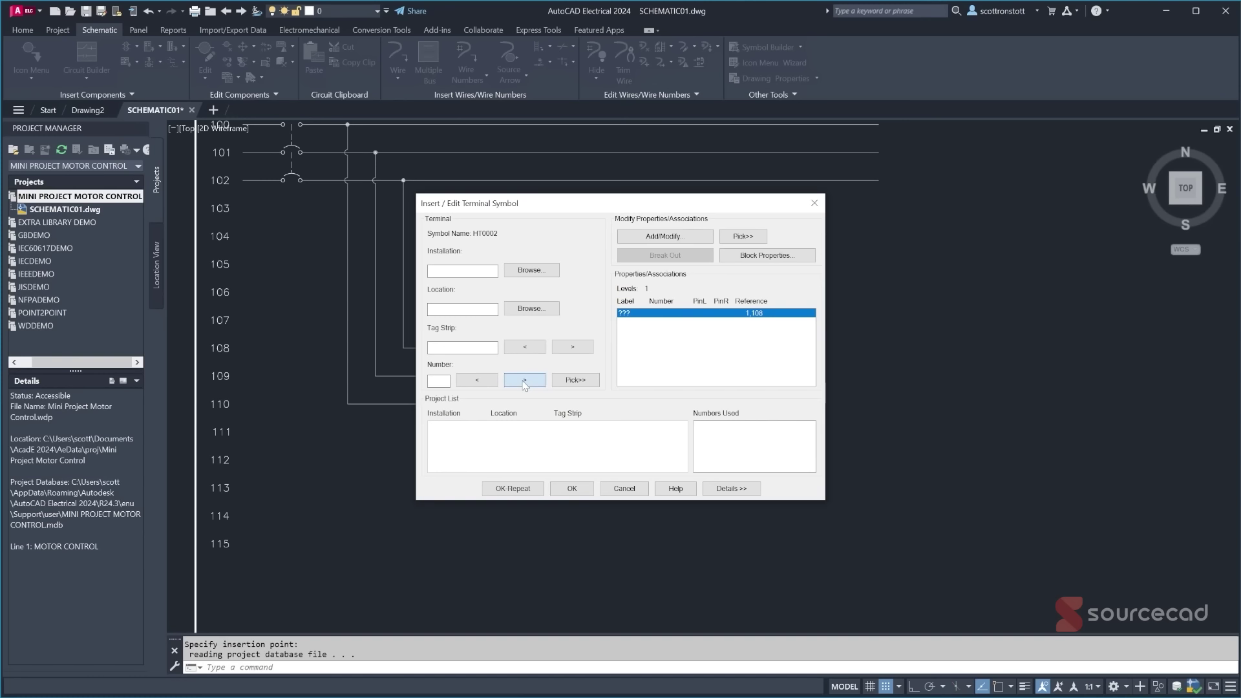
{"action": "left_click", "coordinate": [480, 380]}
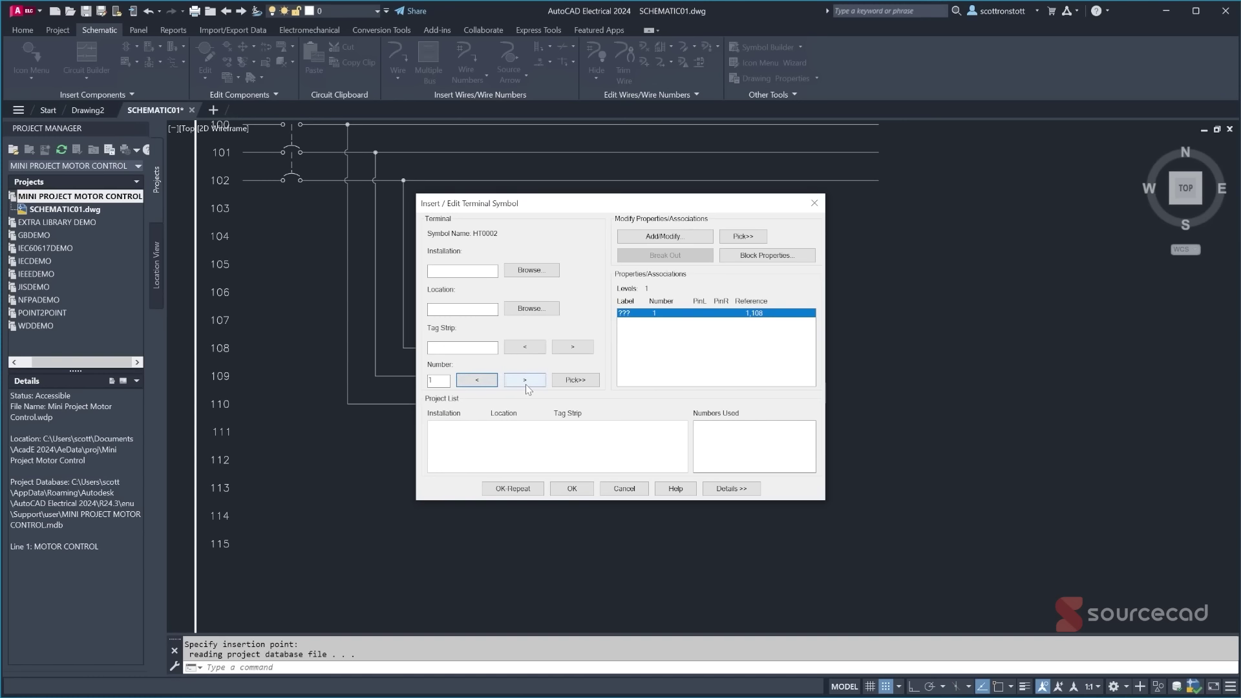
{"action": "left_click", "coordinate": [523, 494]}
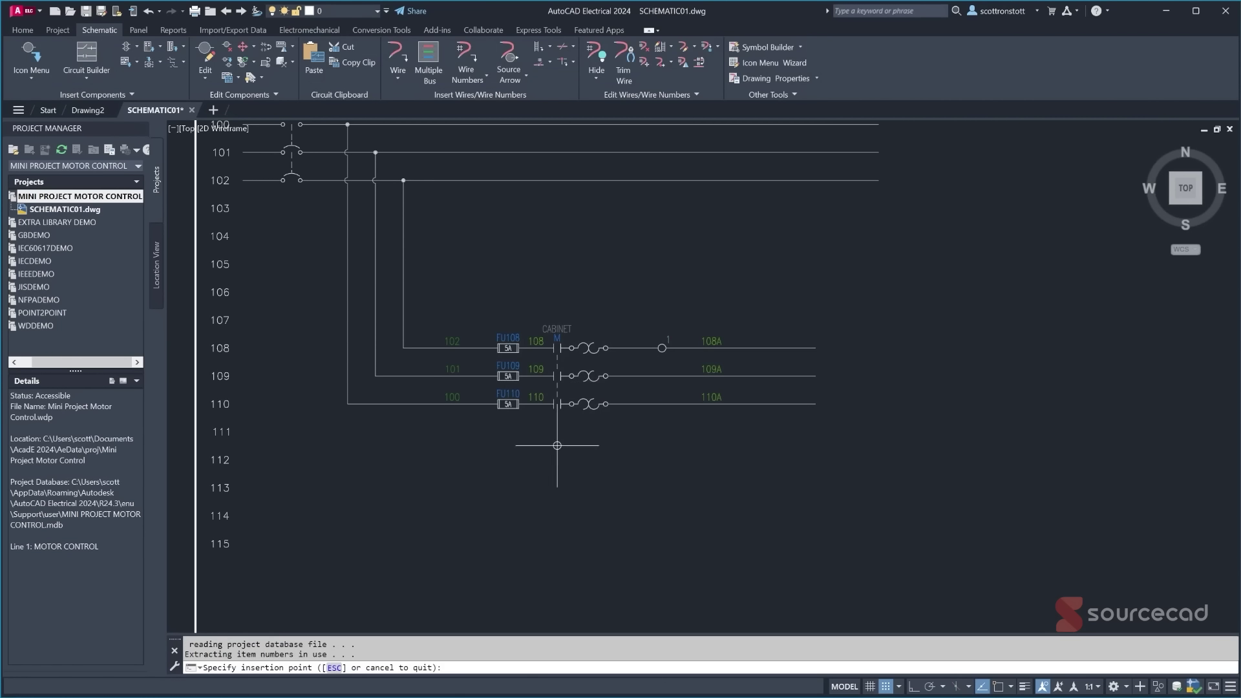
- Place matching round terminals numbered 2 and 3 on the wires at lines 109 and 110, aligned below terminal 1, and finish inserting
{"action": "left_click", "coordinate": [662, 376]}
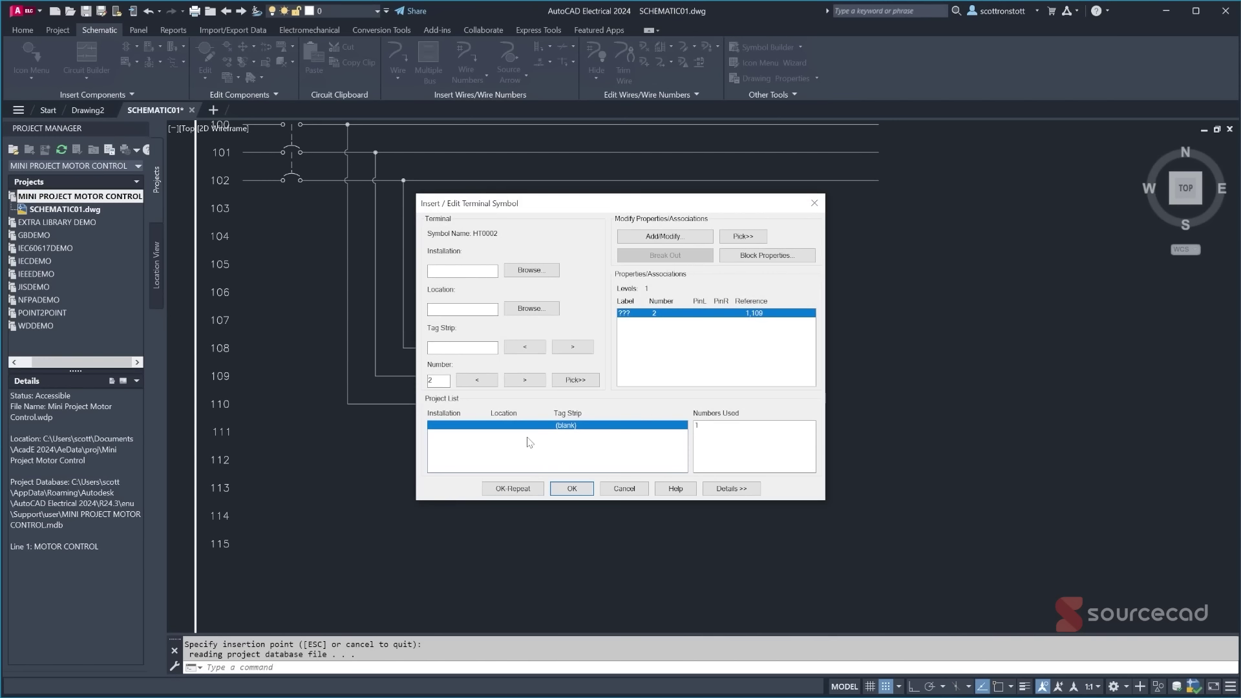
{"action": "left_click", "coordinate": [534, 488]}
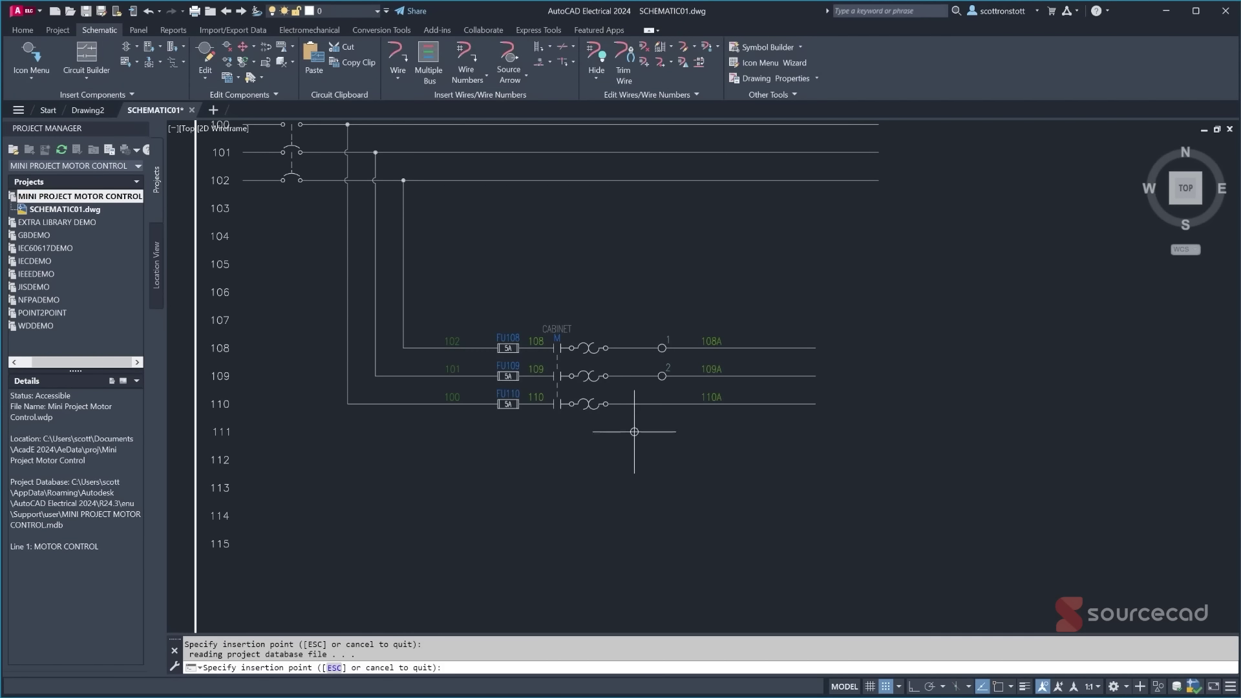
{"action": "left_click", "coordinate": [661, 406]}
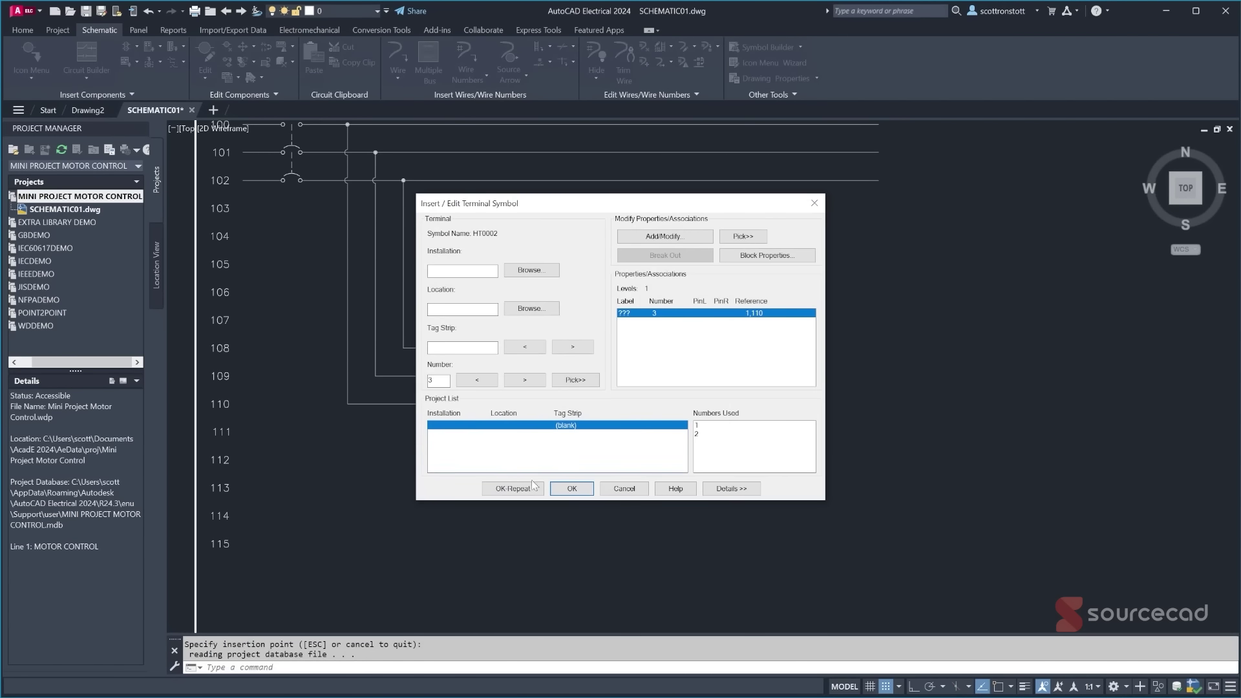
{"action": "left_click", "coordinate": [572, 489]}
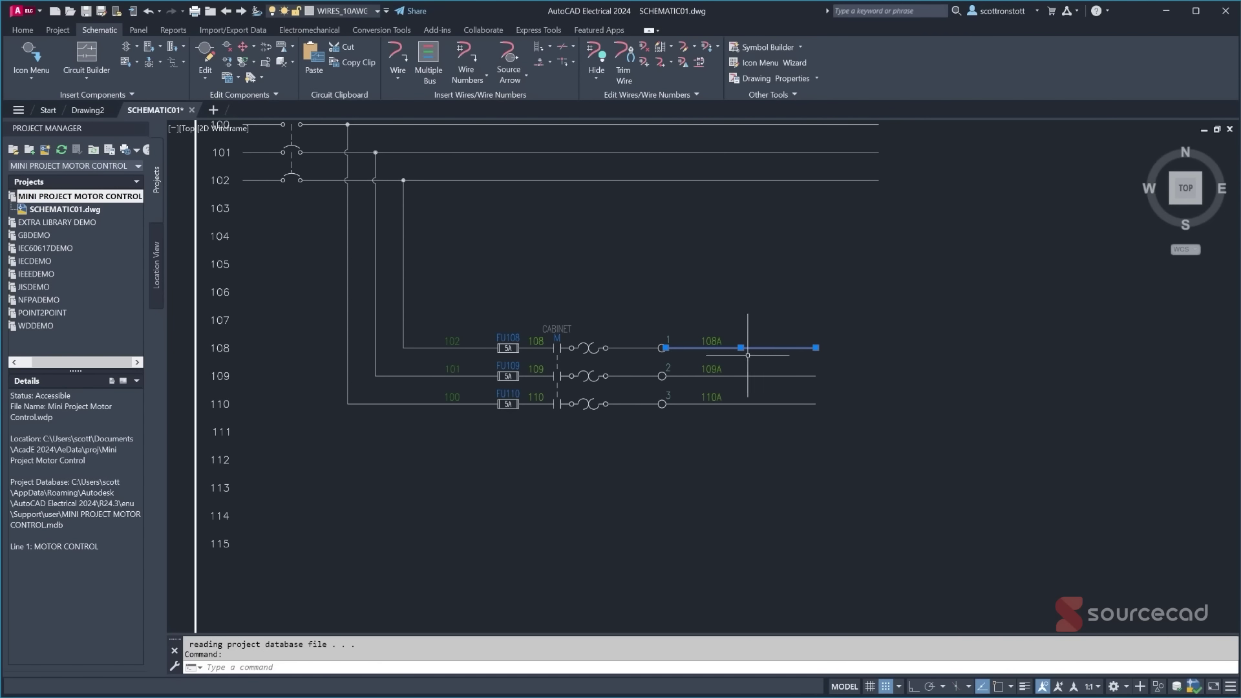
- Assign the line 108 wire segment after terminal 1 to the WIRES_14AWG_RED layer and clear the selection
{"action": "left_click", "coordinate": [377, 12]}
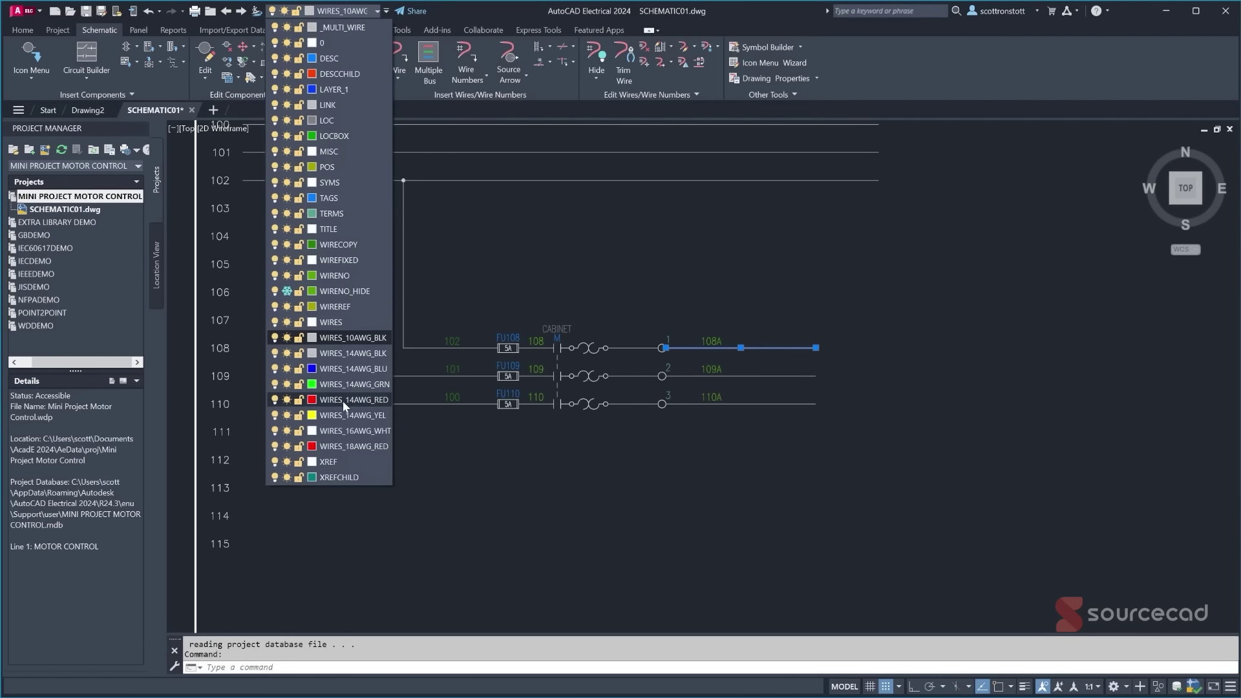
{"action": "left_click", "coordinate": [343, 401]}
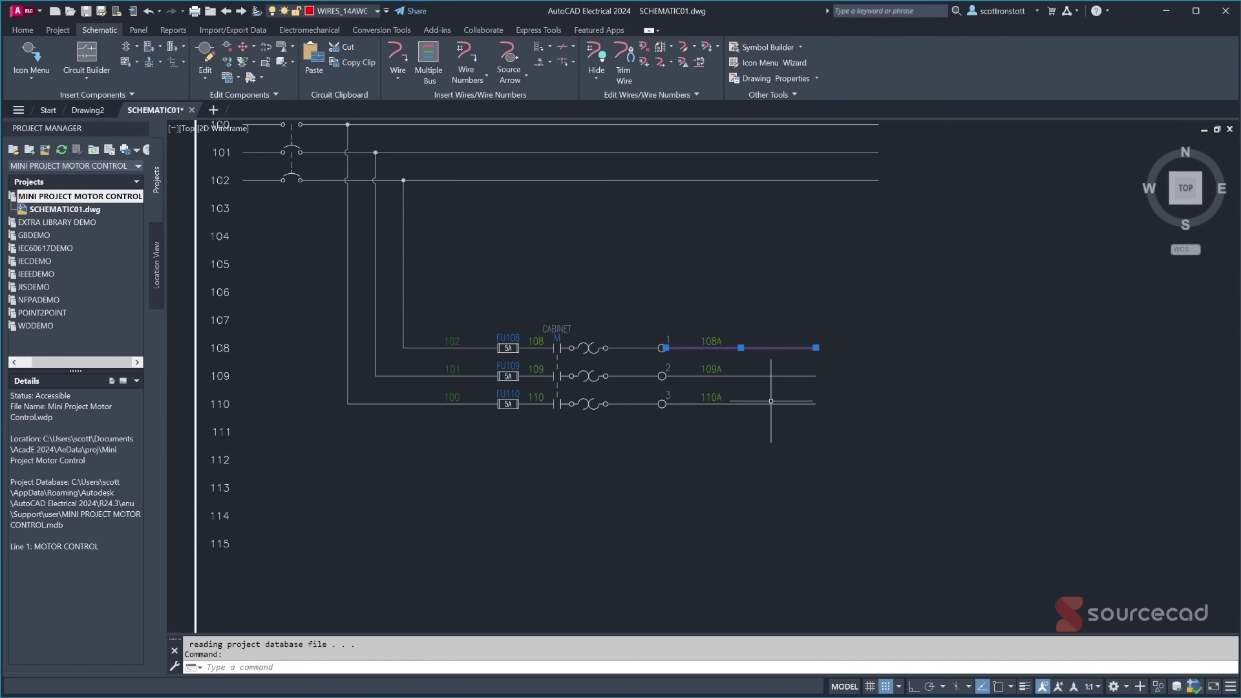
{"action": "key", "text": "Escape"}
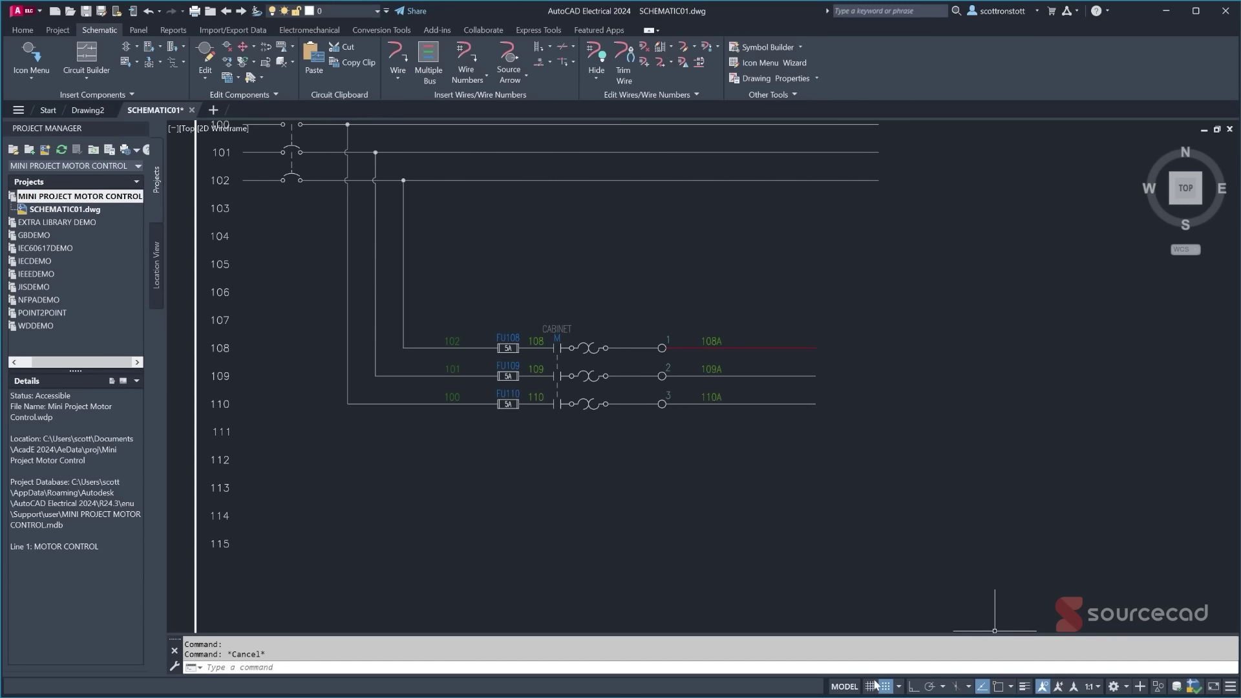
- Turn on lineweight display and increase the lineweight display scale slightly
{"action": "left_click", "coordinate": [1230, 689]}
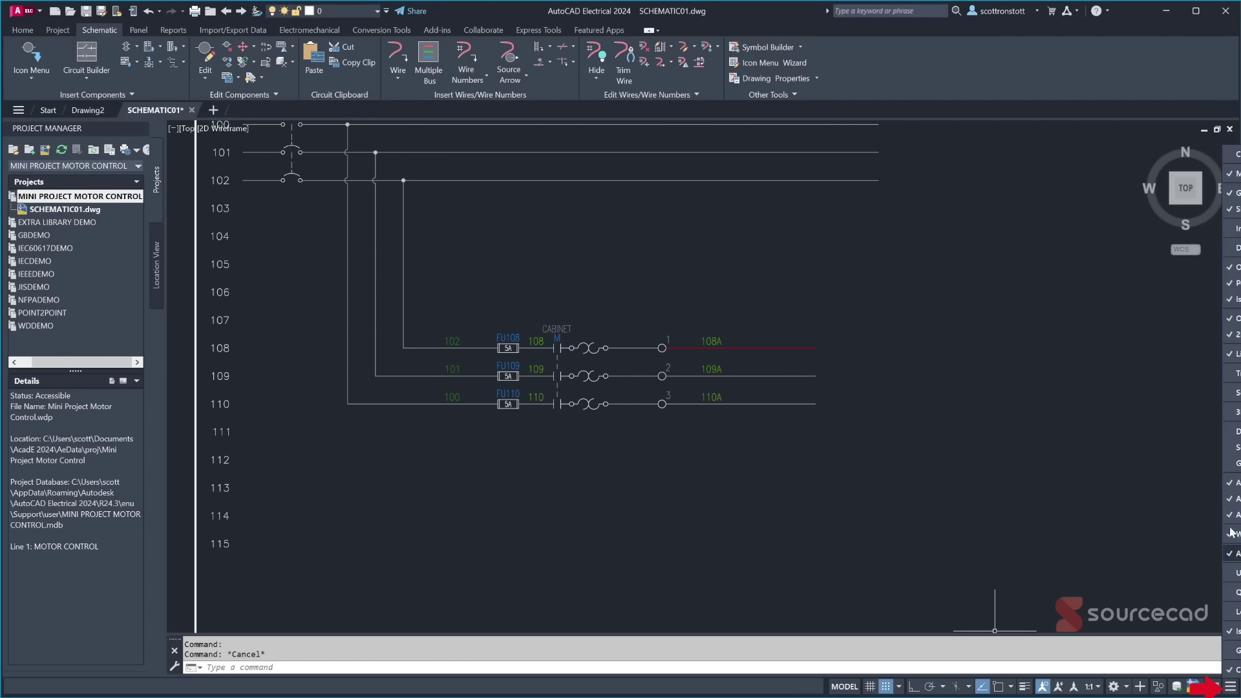
{"action": "left_click", "coordinate": [1160, 493]}
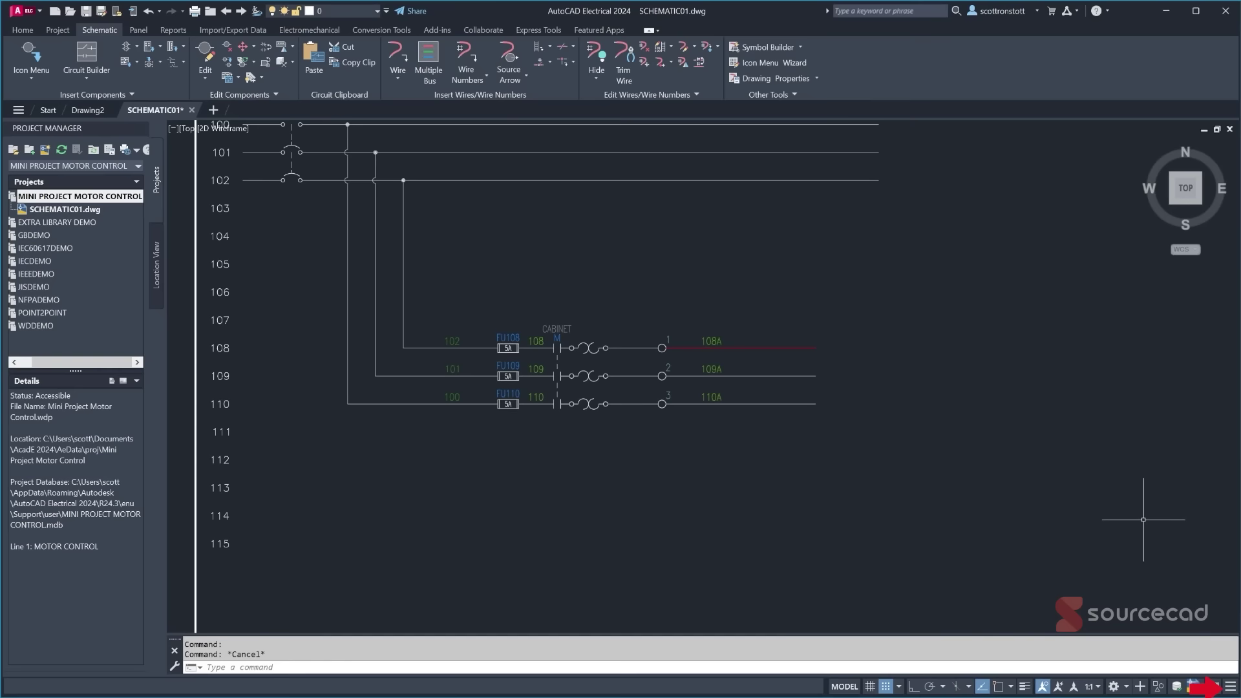
{"action": "left_click", "coordinate": [1025, 687]}
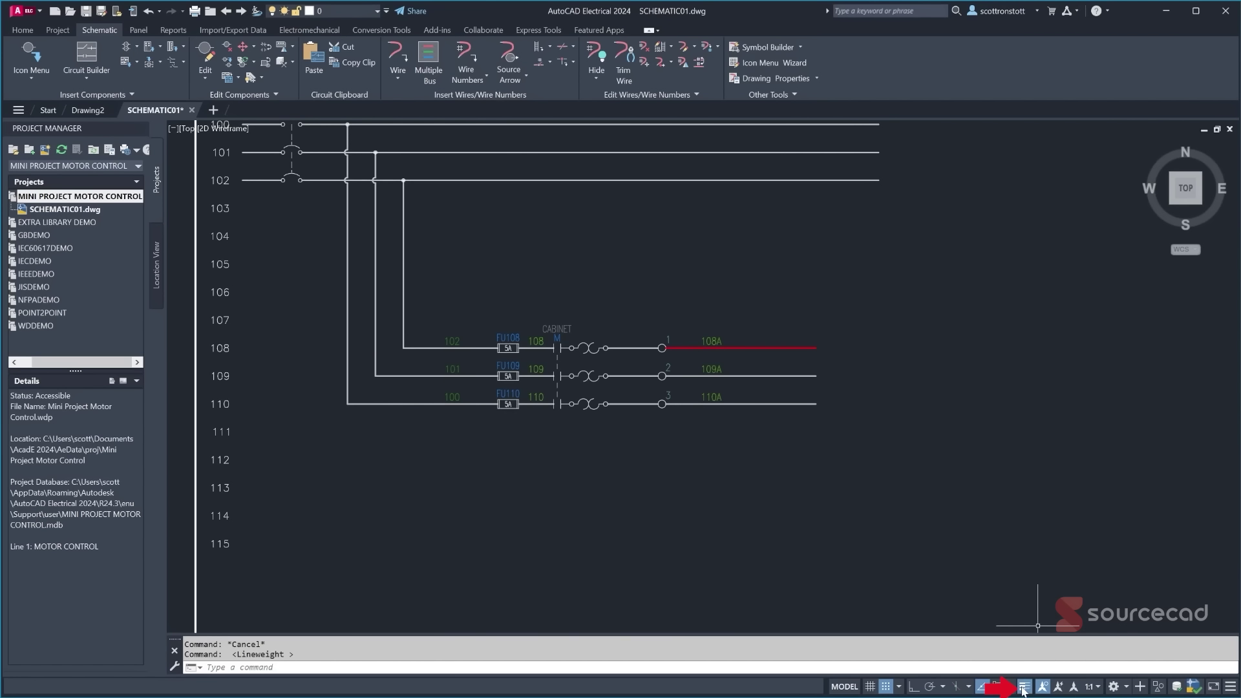
{"action": "right_click", "coordinate": [1024, 688]}
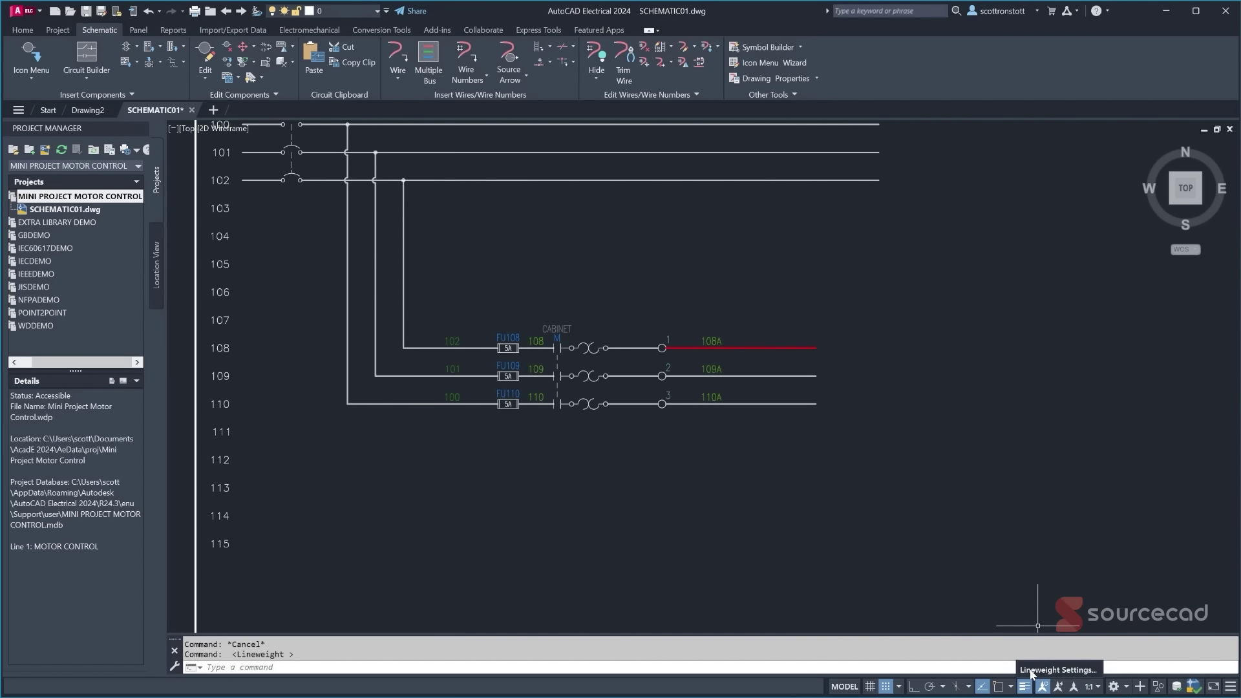
{"action": "left_click", "coordinate": [1029, 673]}
{"action": "left_click_drag", "start_coordinate": [855, 486], "coordinate": [862, 482]}
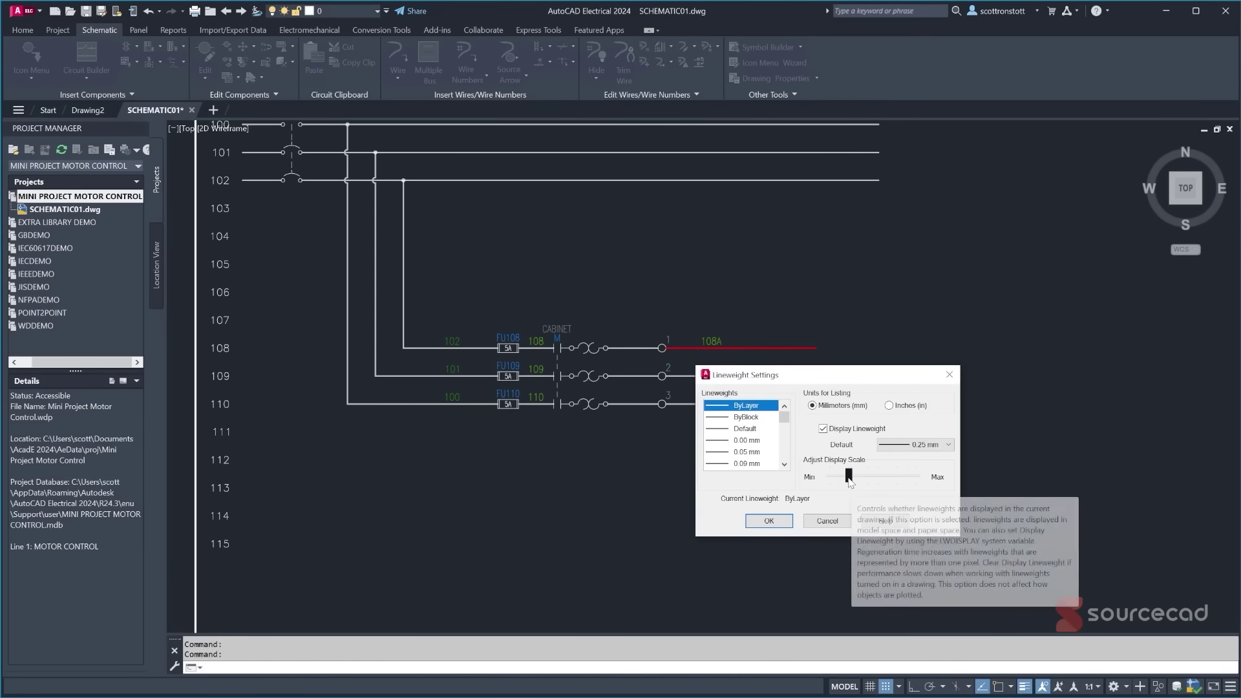
{"action": "left_click", "coordinate": [769, 521]}
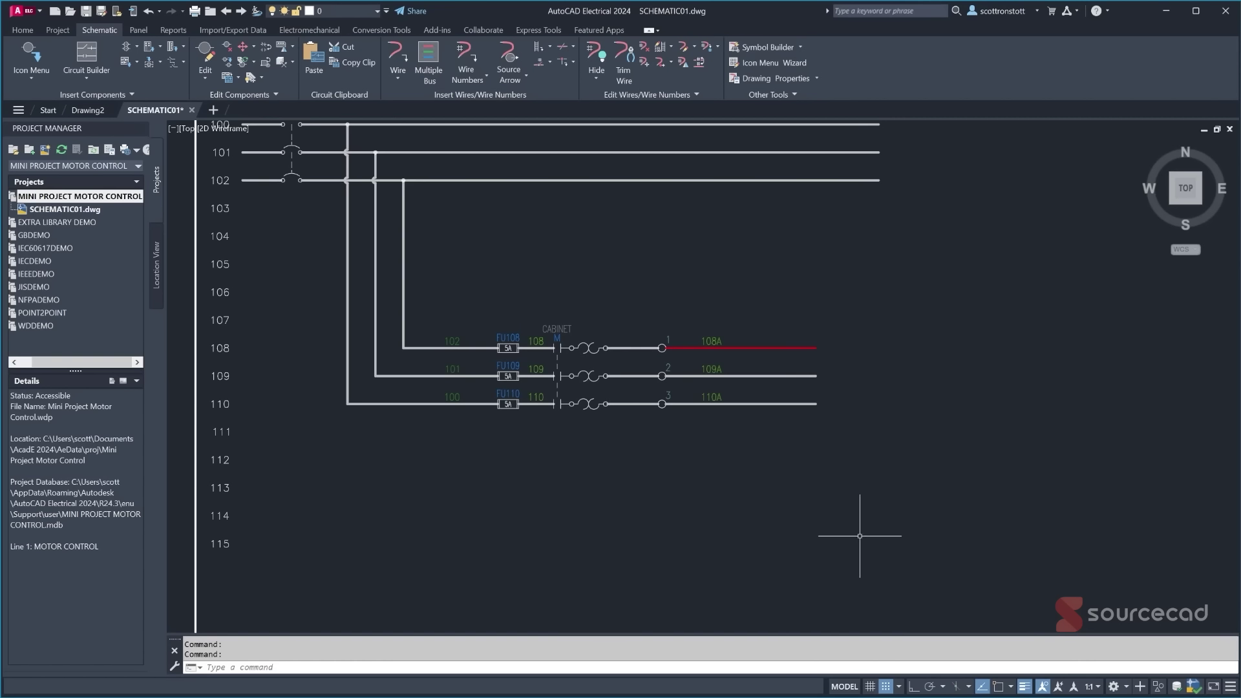
- Fine-tune the lineweight display scale by lowering it, then raising it slightly so 10AWG wires look heavier than the 14AWG red wire
{"action": "right_click", "coordinate": [1024, 689]}
{"action": "left_click", "coordinate": [1047, 674]}
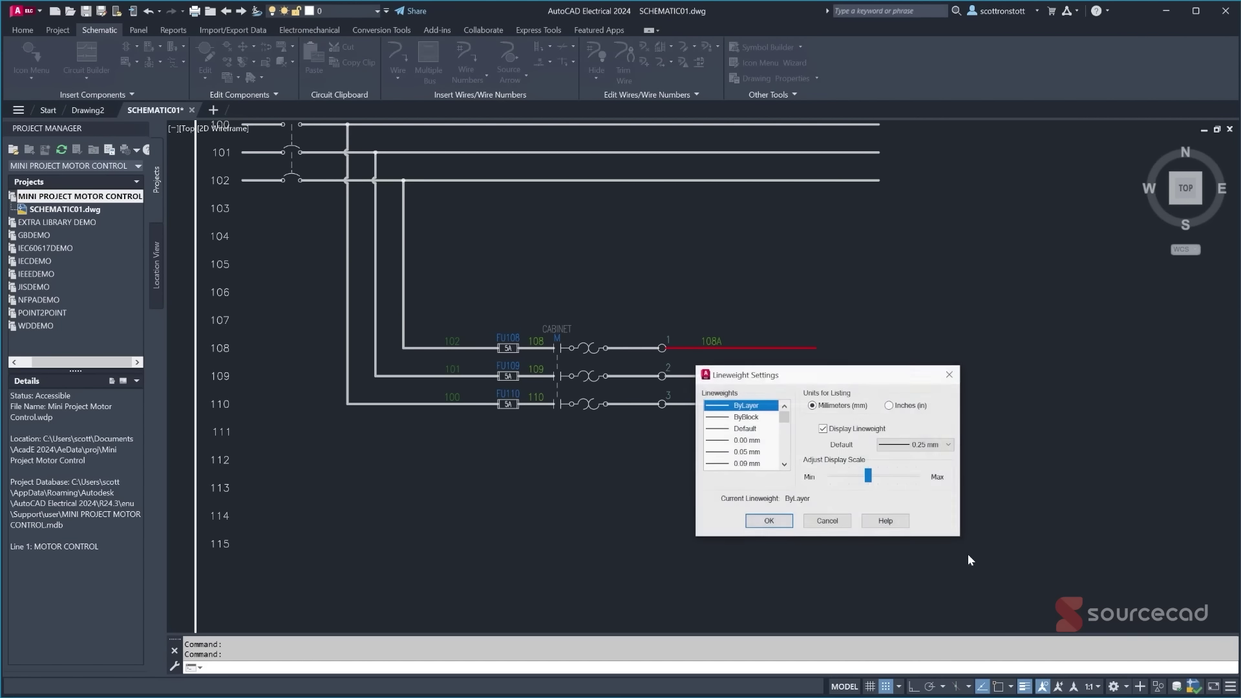
{"action": "left_click_drag", "start_coordinate": [871, 479], "coordinate": [859, 479]}
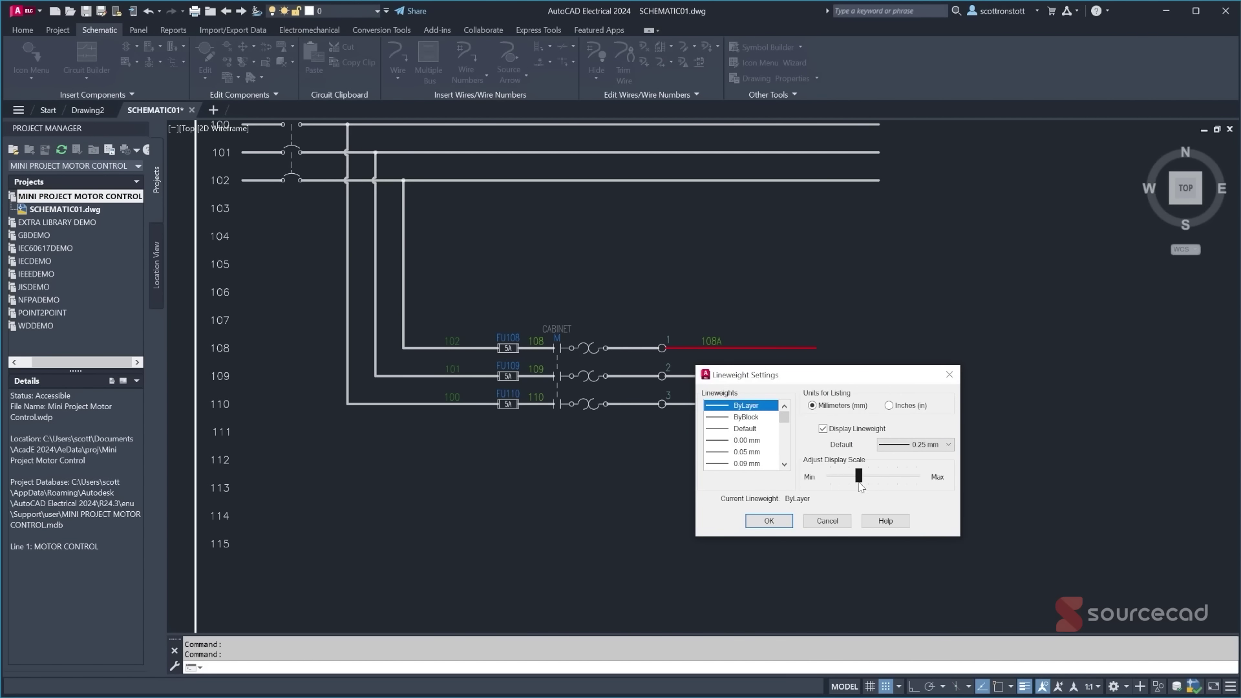
{"action": "left_click", "coordinate": [773, 521]}
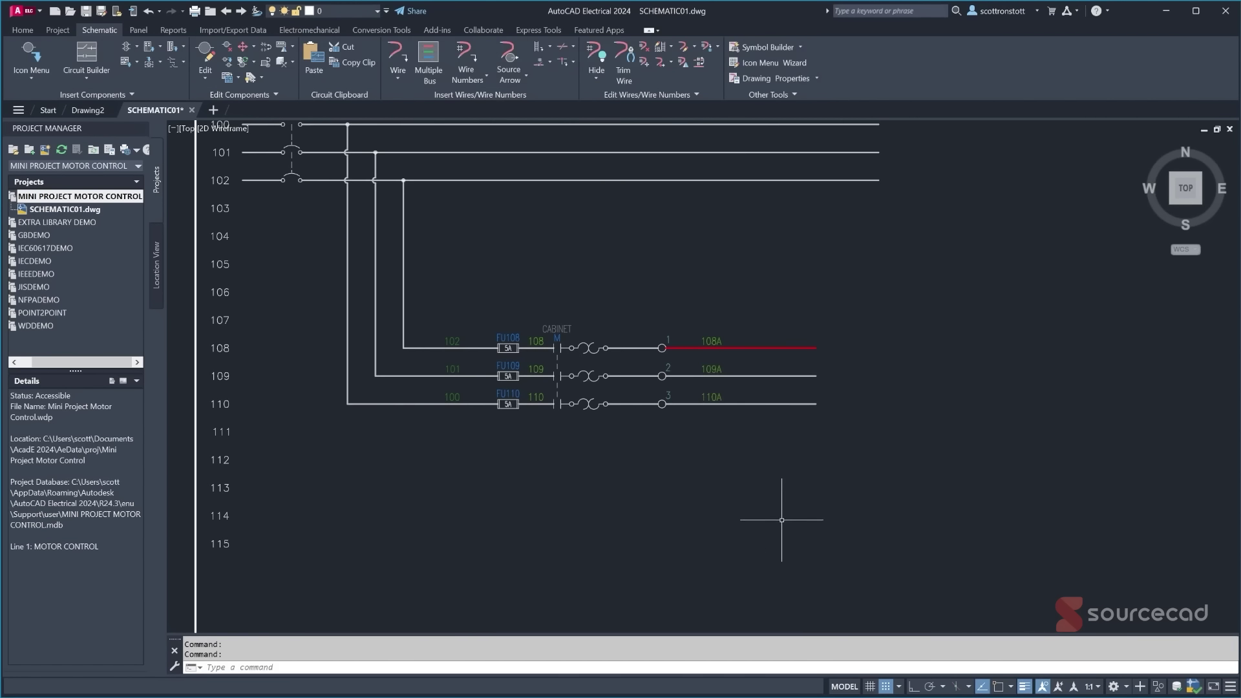
{"action": "scroll", "coordinate": [685, 363], "scroll_direction": "up", "scroll_amount": 4}
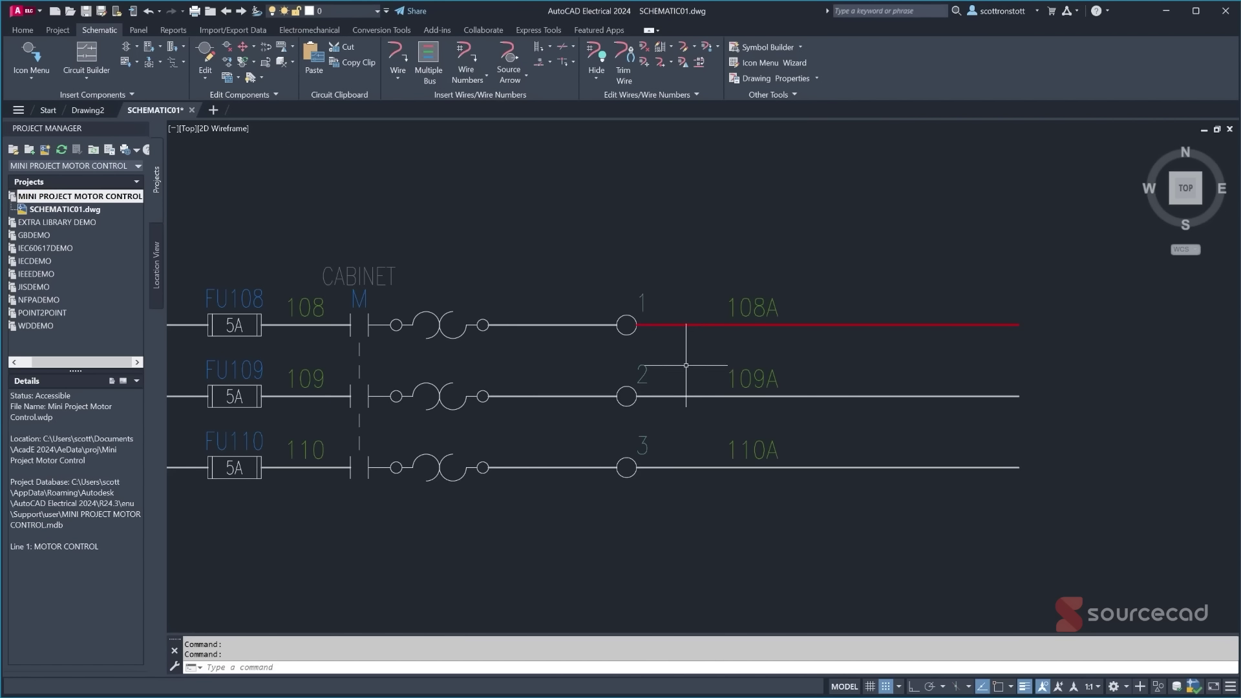
{"action": "right_click", "coordinate": [1026, 687]}
{"action": "left_click", "coordinate": [1045, 669]}
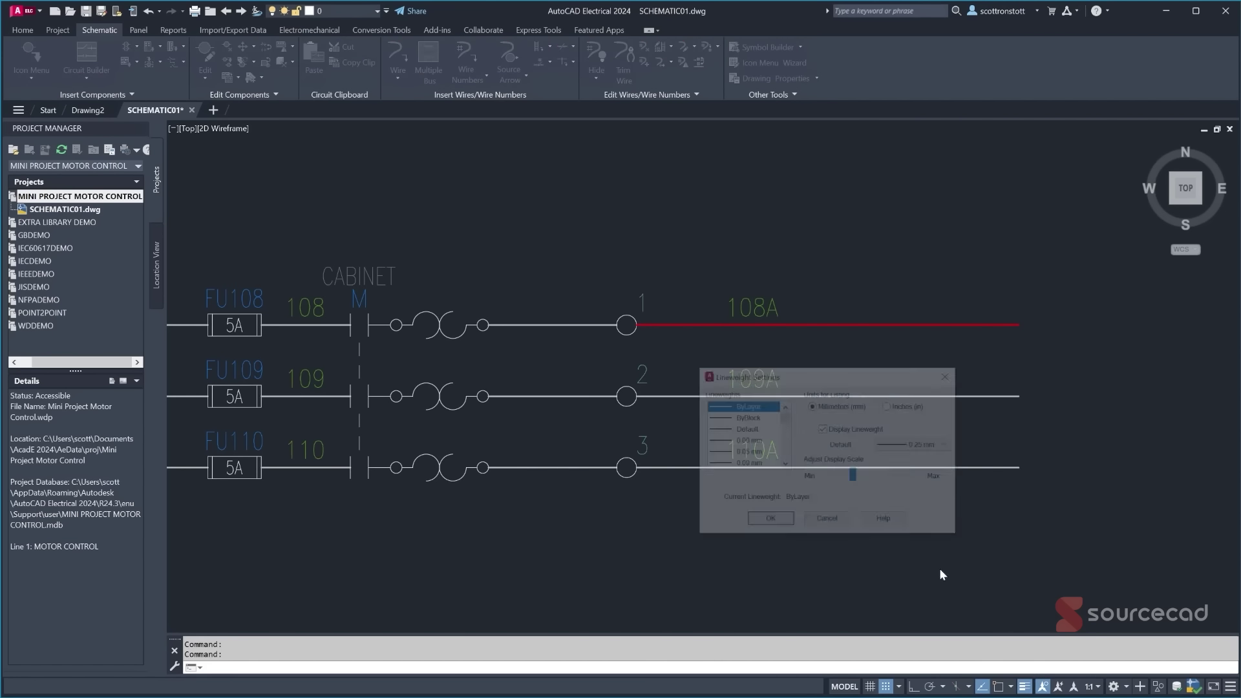
{"action": "left_click", "coordinate": [770, 520]}
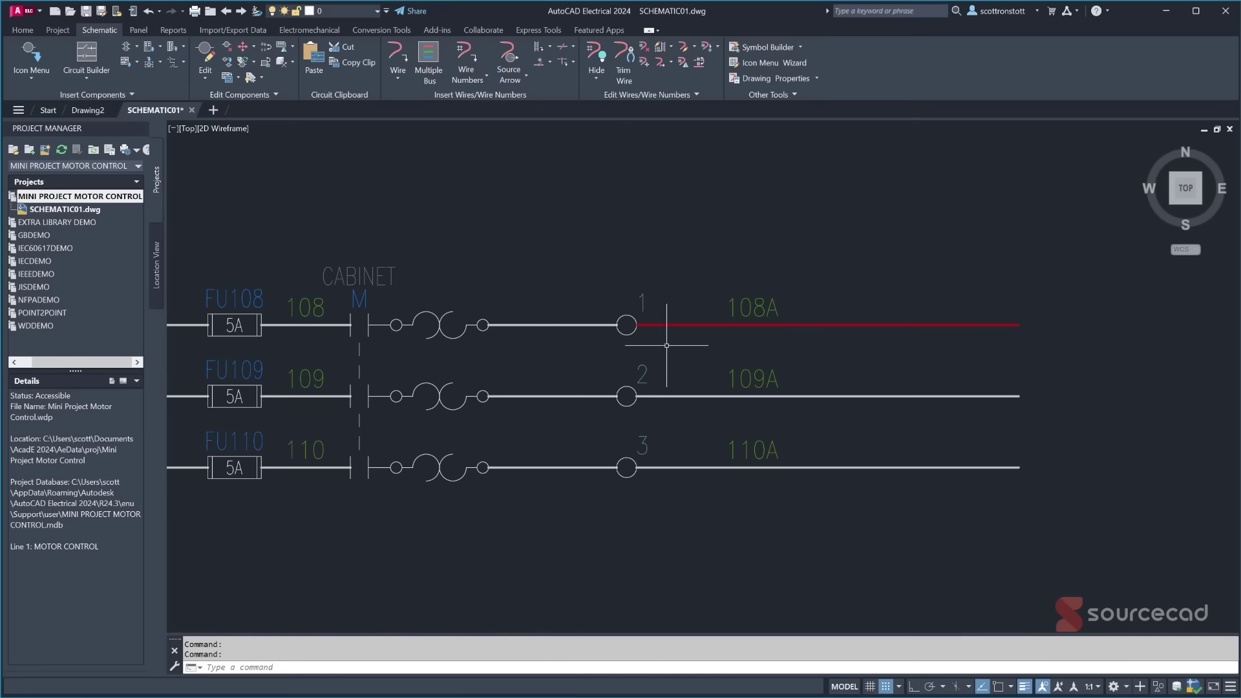
- Assign the three wire segments between the overloads and terminals 1 to 3 to the WIRES_14AWG_BLK layer and clear the selection
{"action": "mouse_move", "coordinate": [581, 325]}
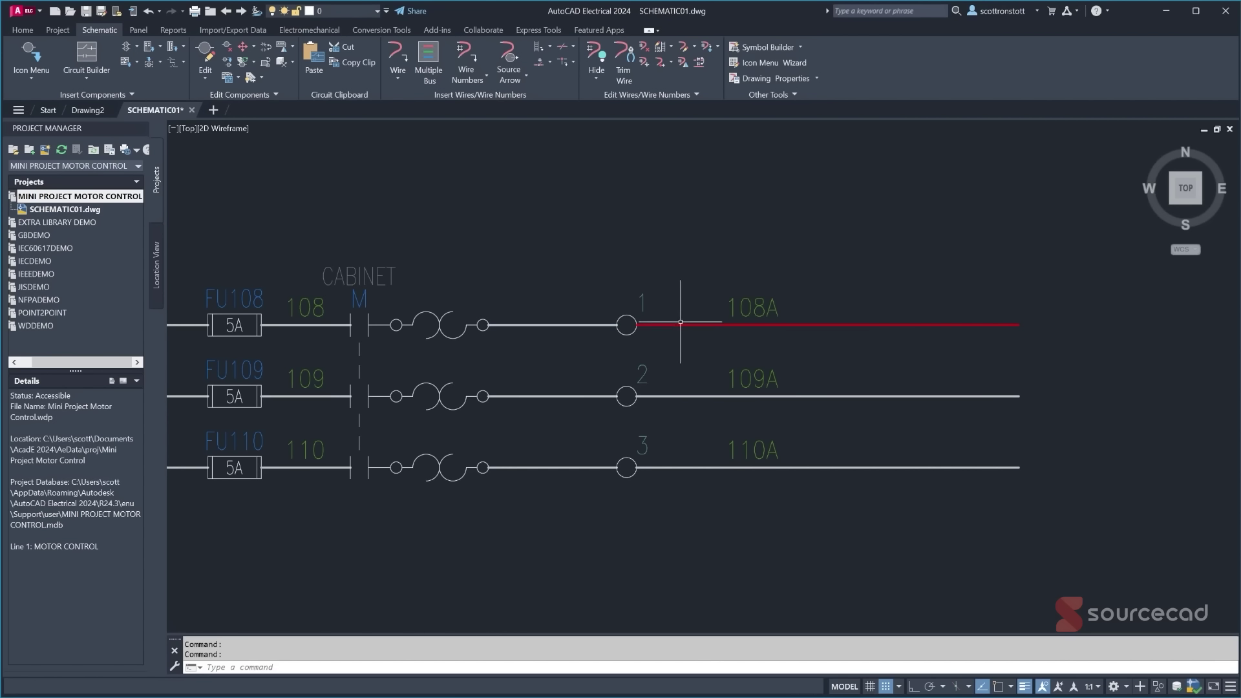
{"action": "mouse_move", "coordinate": [681, 323]}
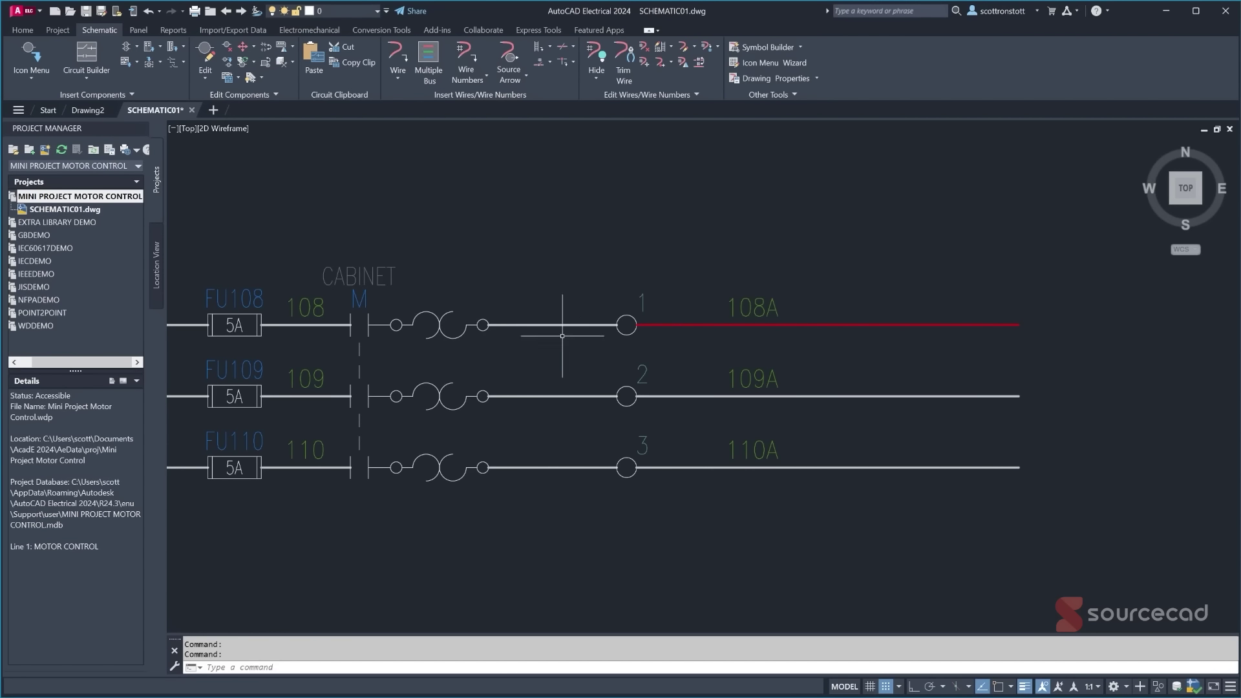
{"action": "left_click", "coordinate": [569, 217]}
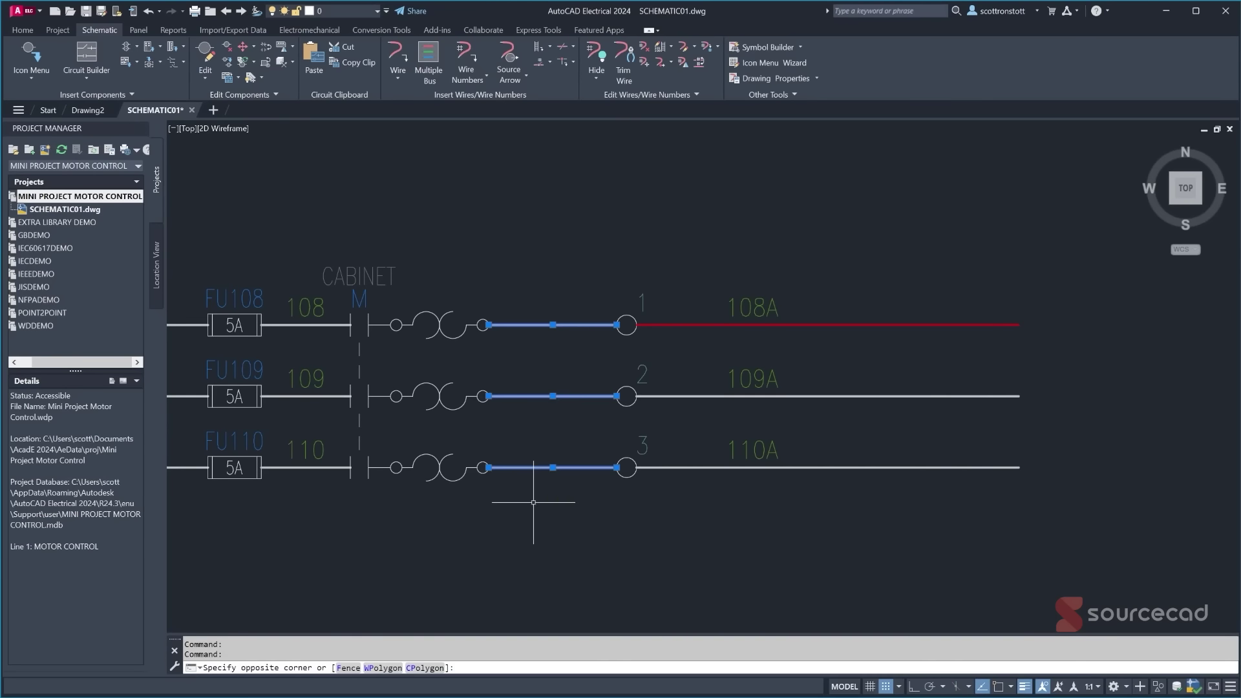
{"action": "left_click", "coordinate": [532, 498]}
{"action": "left_click", "coordinate": [376, 11]}
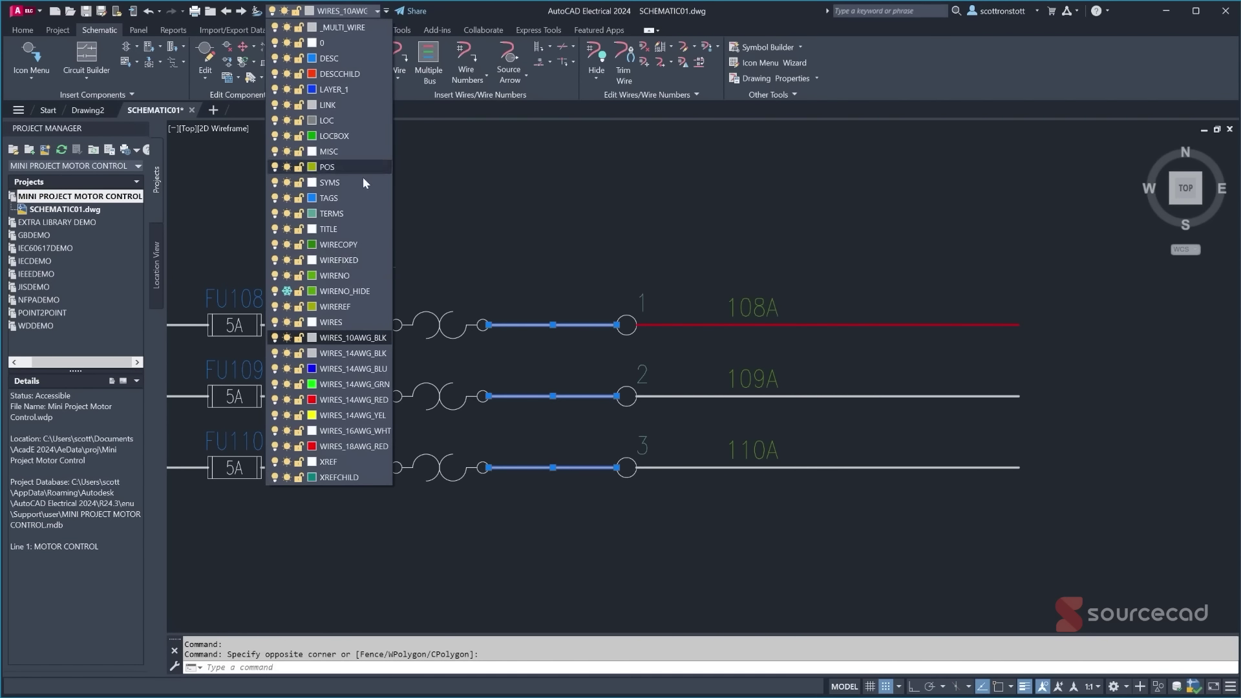
{"action": "left_click", "coordinate": [357, 353]}
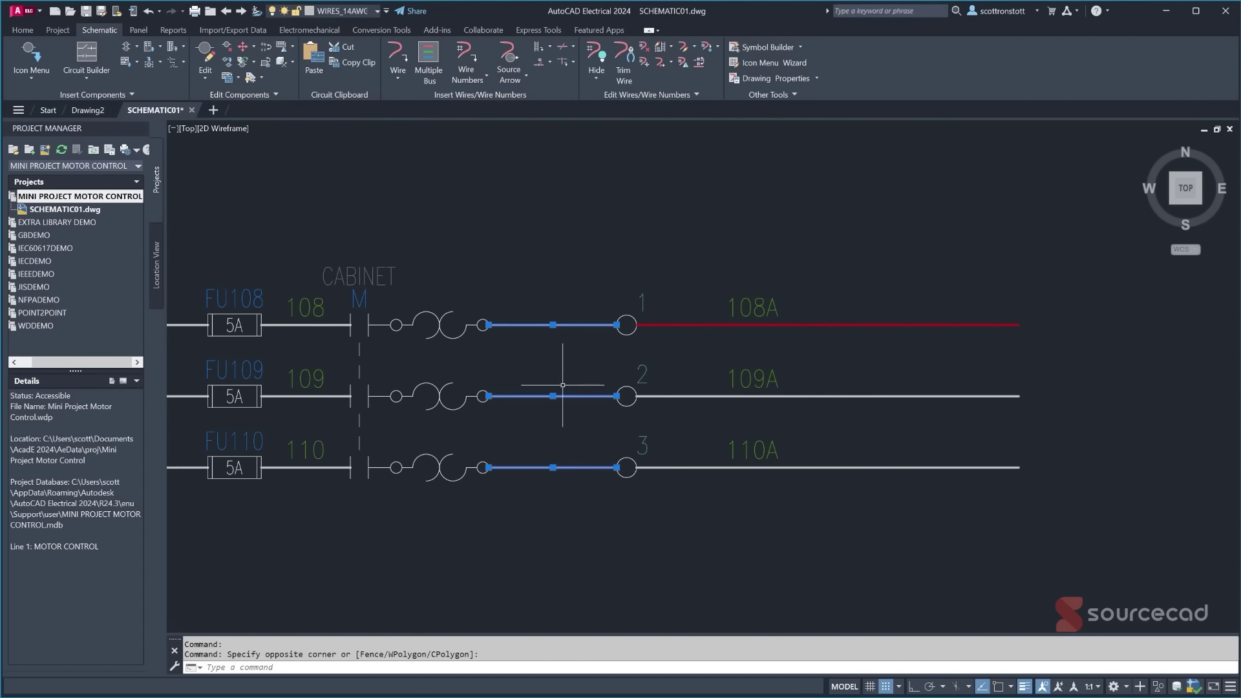
{"action": "key", "text": "Escape"}
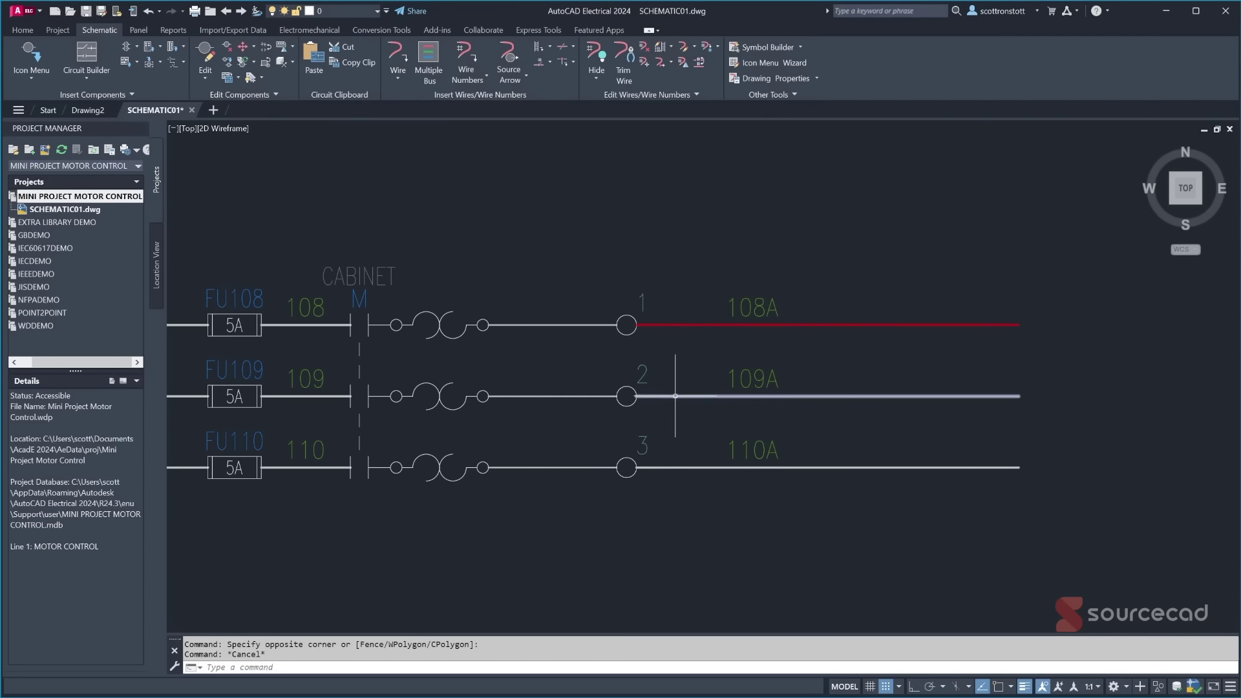
- Assign the line 109 wire segment after terminal 2 to the WIRES_14AWG_YEL layer and clear the selection
{"action": "left_click", "coordinate": [653, 395]}
{"action": "left_click", "coordinate": [350, 11]}
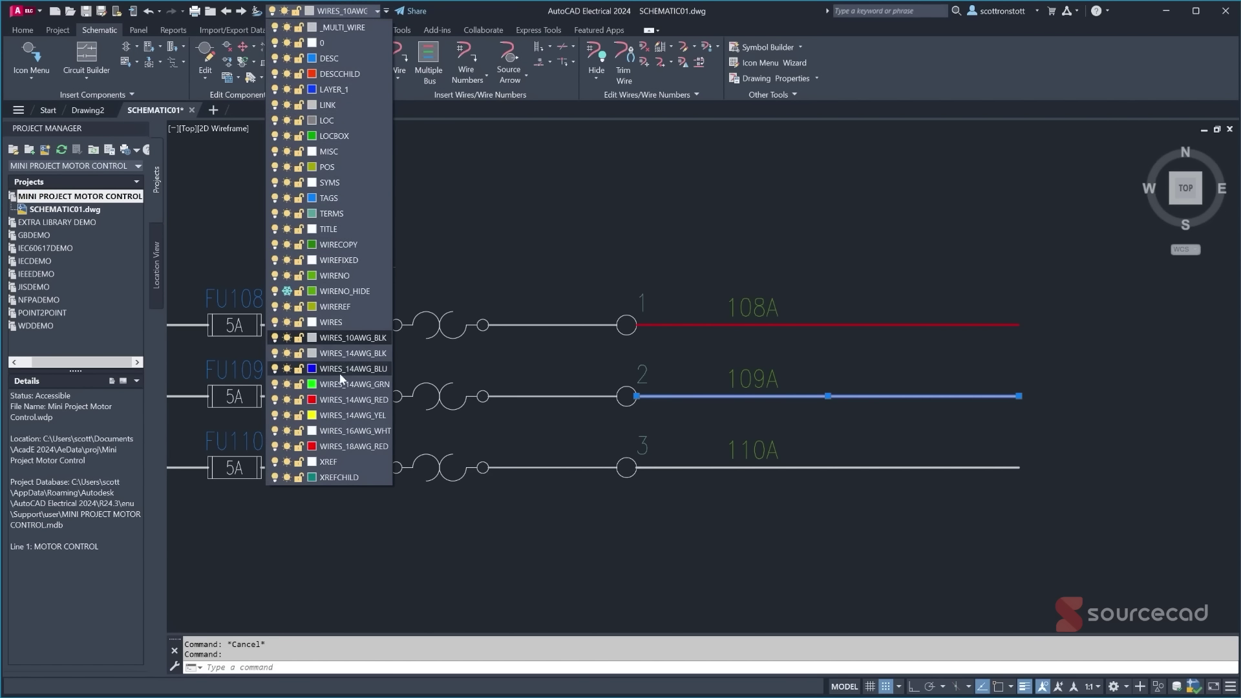
{"action": "left_click", "coordinate": [340, 415]}
{"action": "key", "text": "Escape"}
- Assign the line 110 wire segment after terminal 3 to the WIRES_14AWG_BLU layer and clear the selection
{"action": "left_click", "coordinate": [677, 467]}
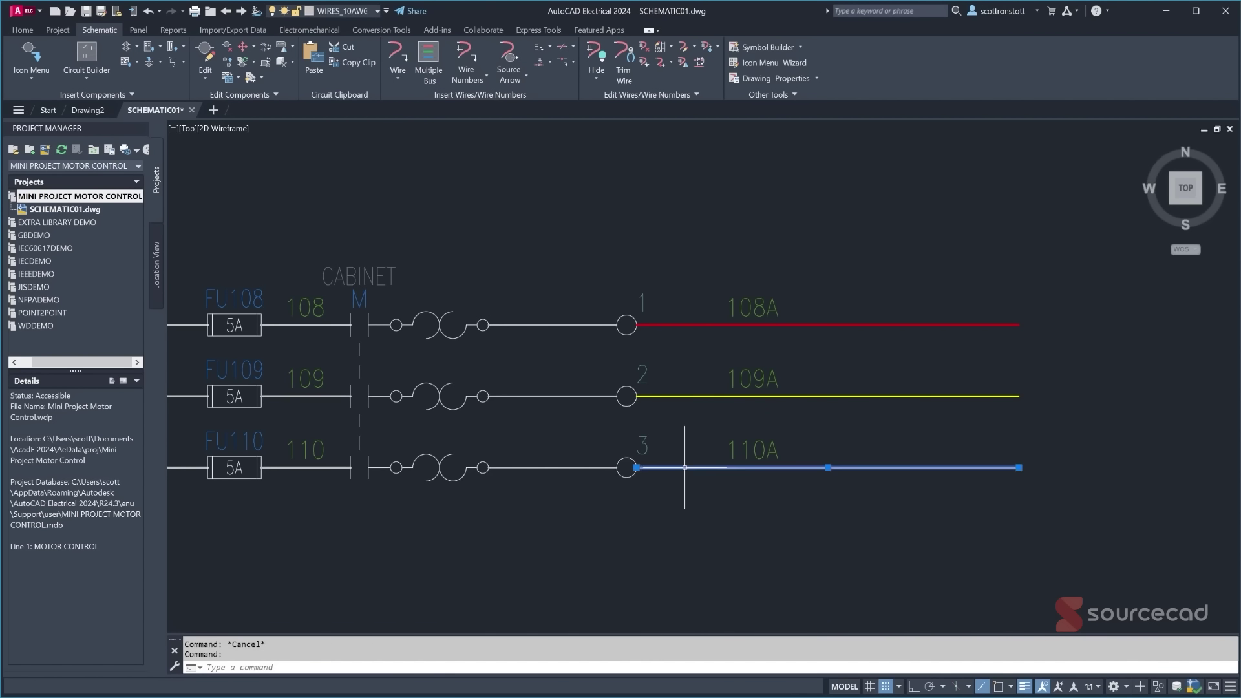
{"action": "left_click", "coordinate": [380, 12]}
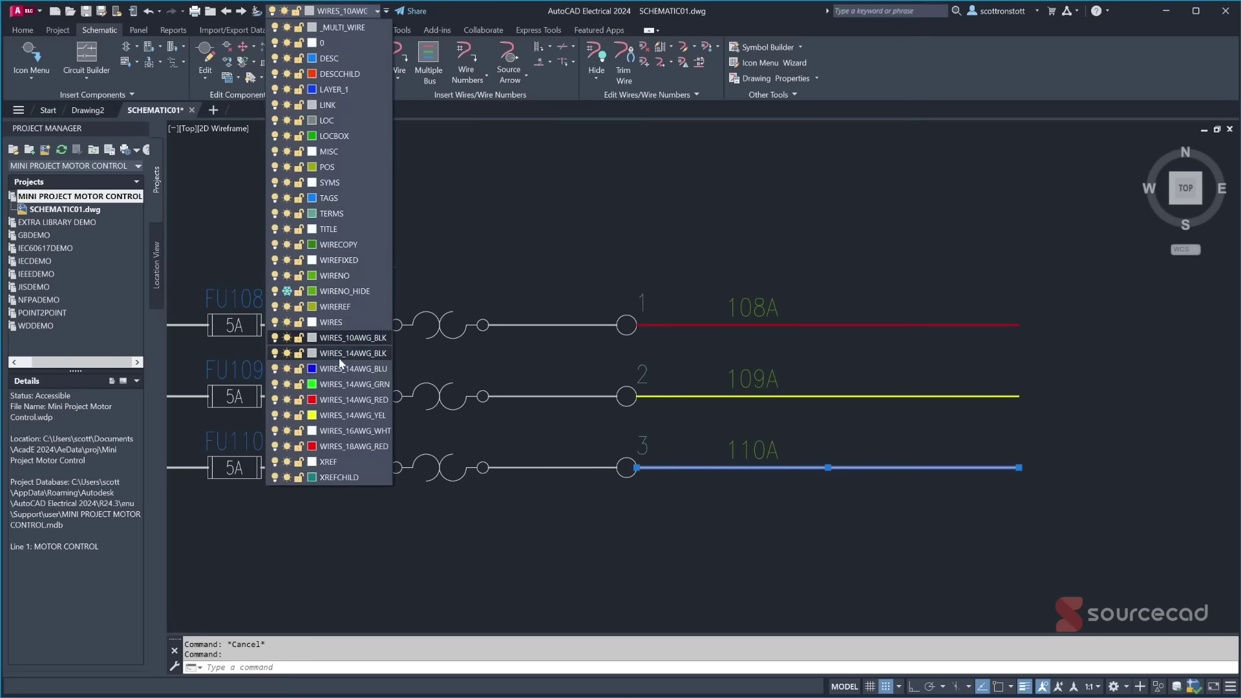
{"action": "left_click", "coordinate": [339, 365]}
{"action": "key", "text": "Escape"}
- Insert a parent Cable Marker from the Miscellaneous symbols on the red wire after terminal 1, with generic wire colour RED
{"action": "scroll", "coordinate": [663, 409], "scroll_direction": "down", "scroll_amount": 2}
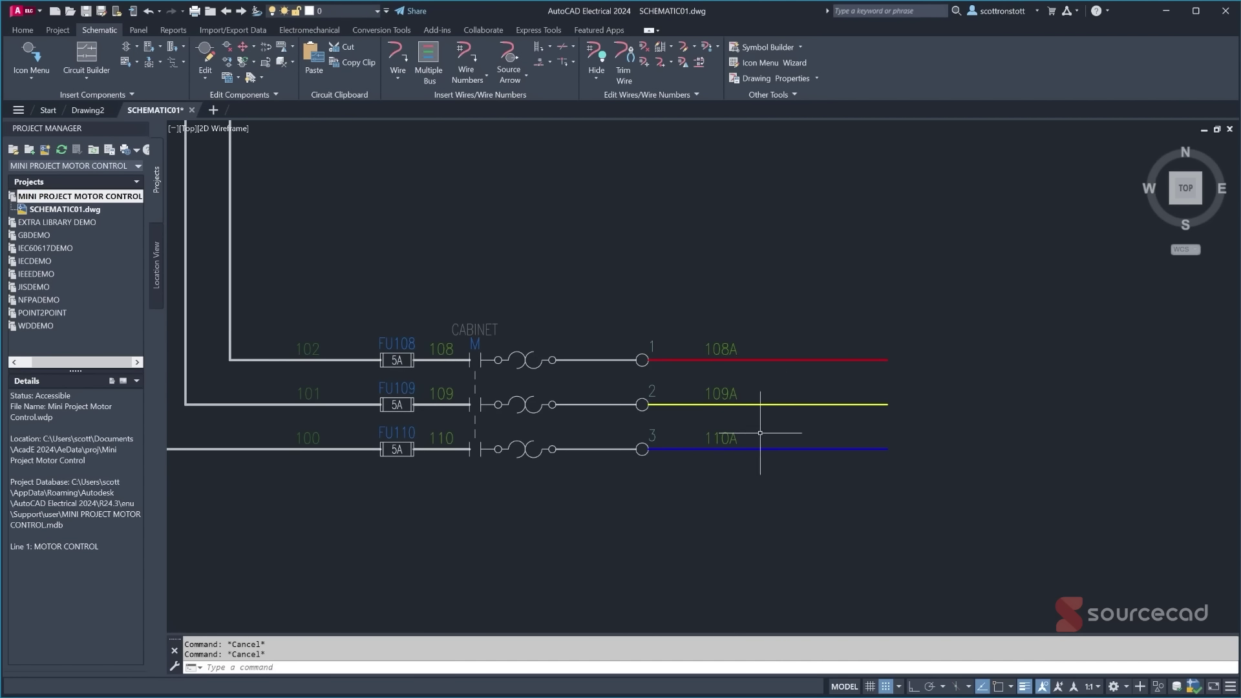
{"action": "scroll", "coordinate": [744, 414], "scroll_direction": "down", "scroll_amount": 2}
{"action": "scroll", "coordinate": [691, 322], "scroll_direction": "up", "scroll_amount": 1}
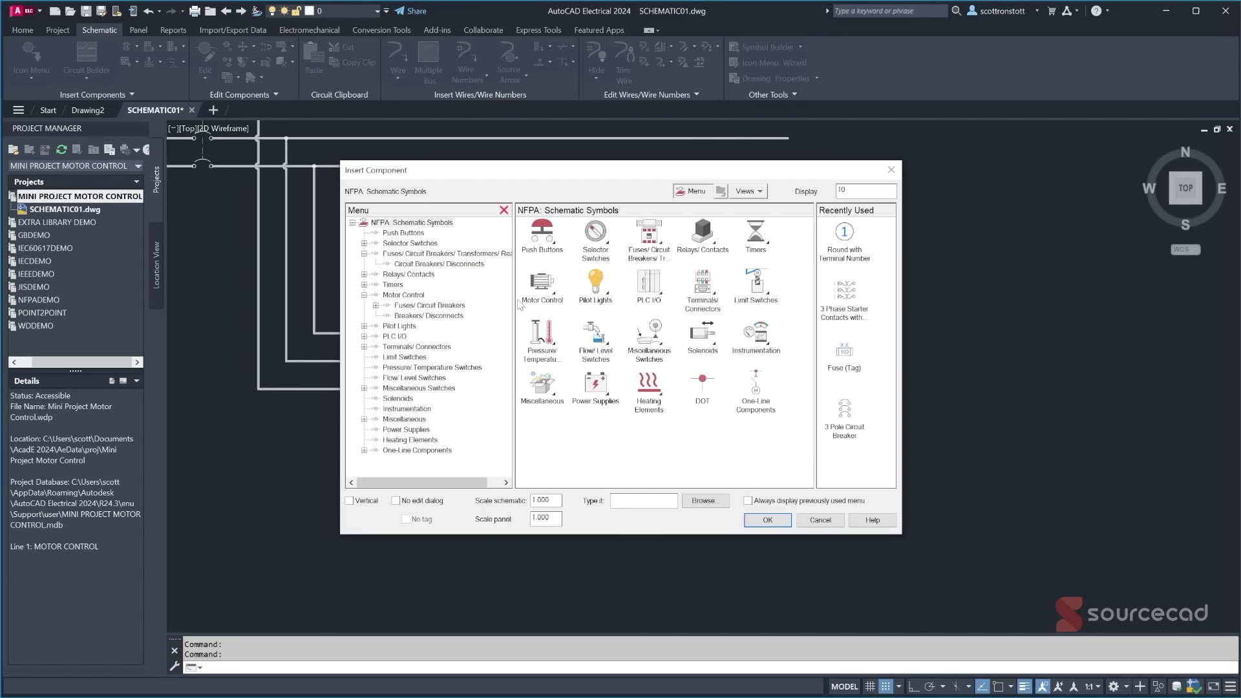
{"action": "left_click", "coordinate": [407, 419]}
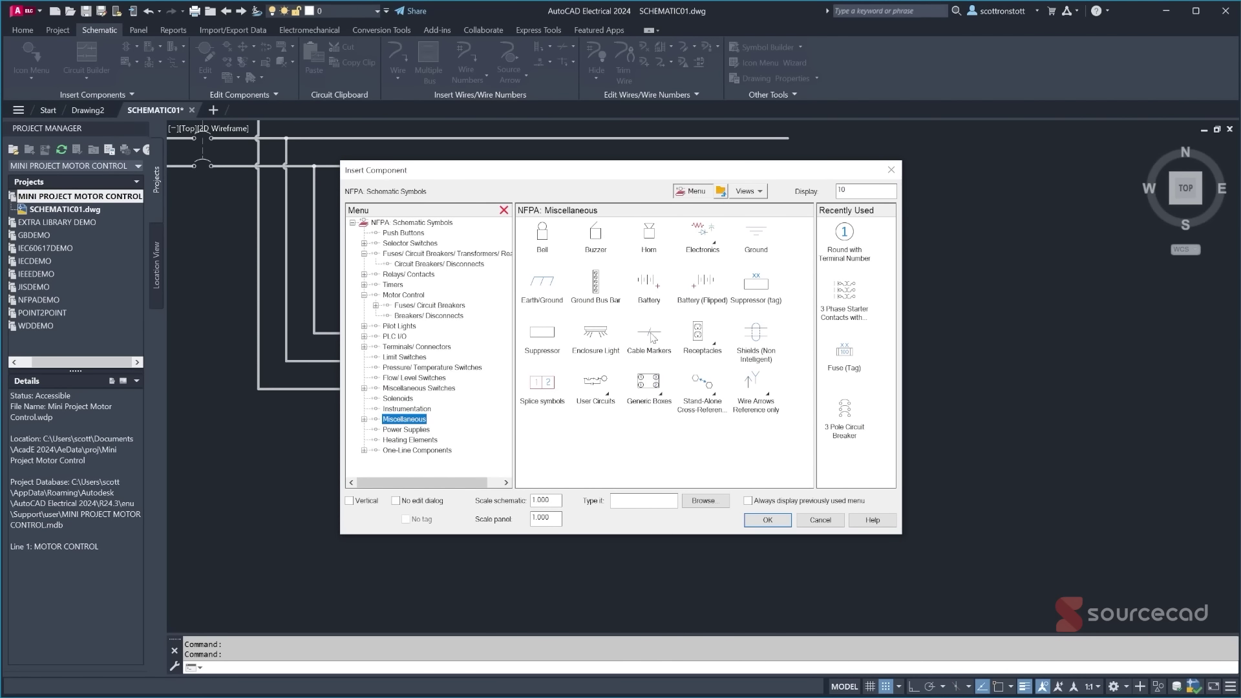
{"action": "left_click", "coordinate": [651, 335]}
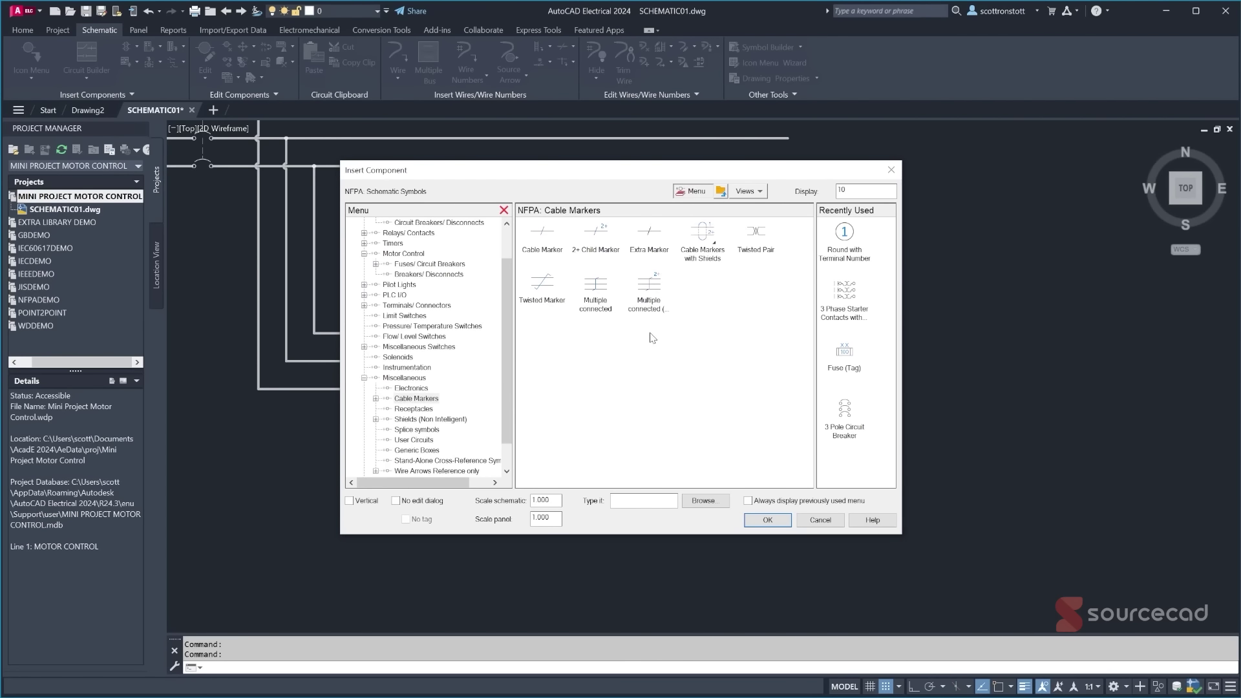
{"action": "left_click", "coordinate": [542, 238]}
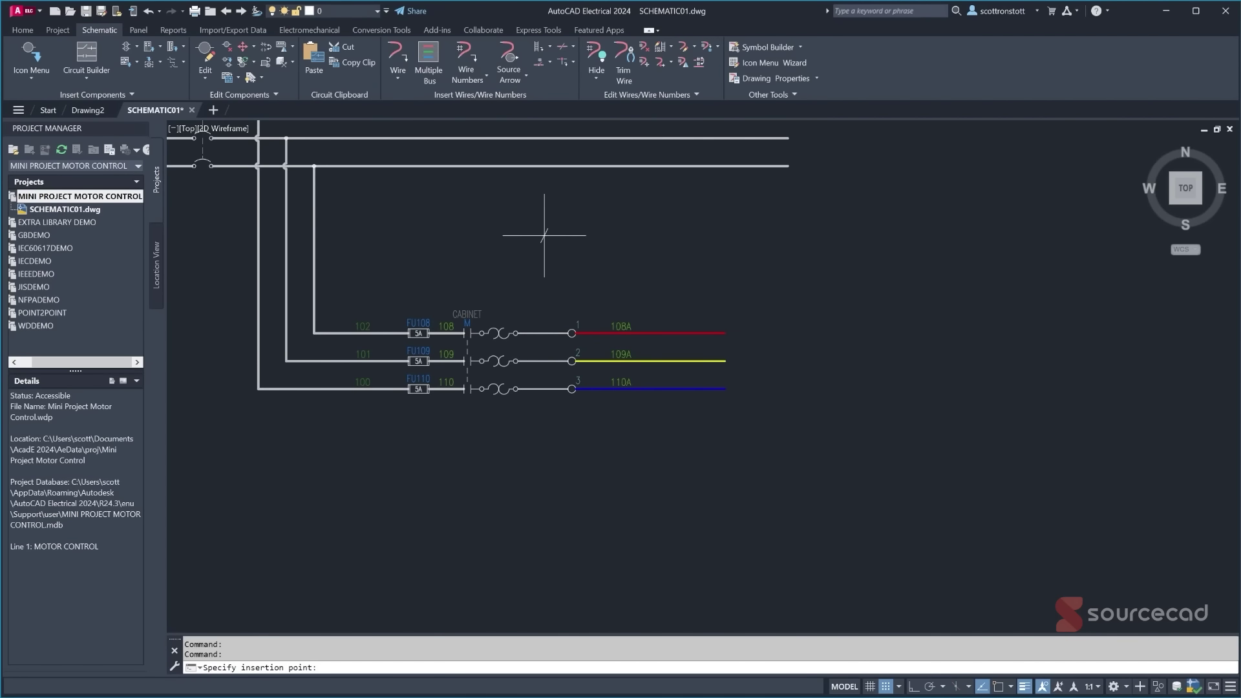
{"action": "left_click", "coordinate": [662, 333]}
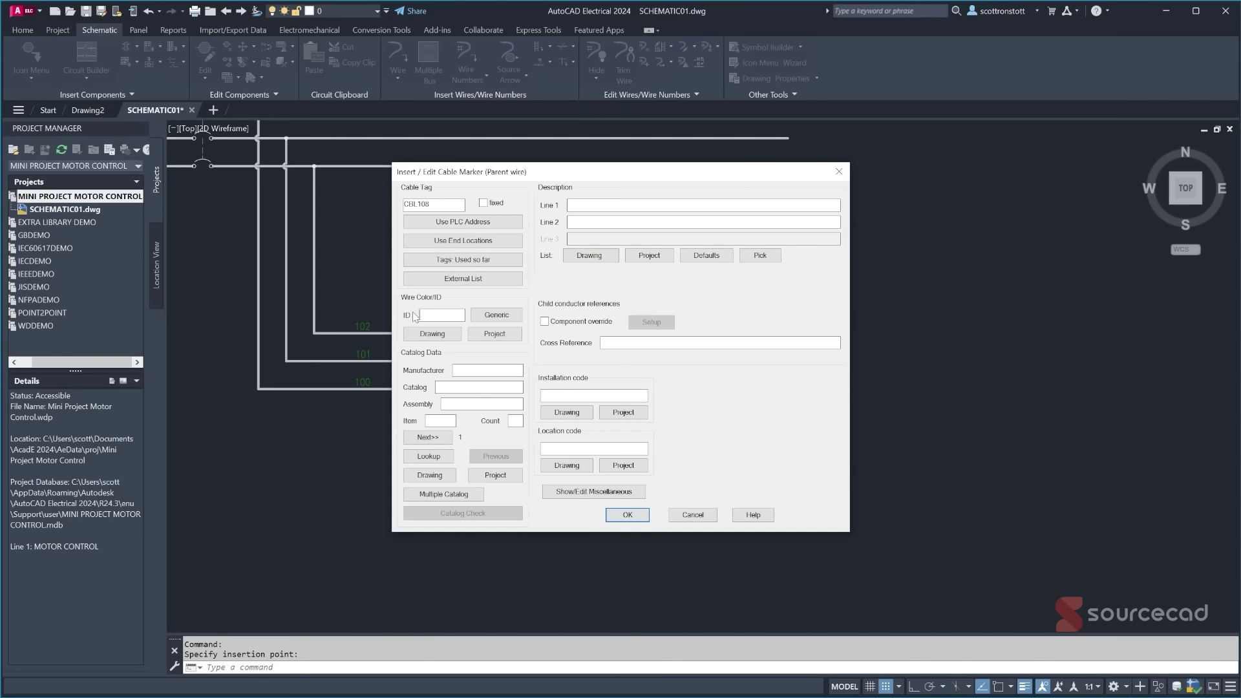
{"action": "left_click", "coordinate": [495, 317]}
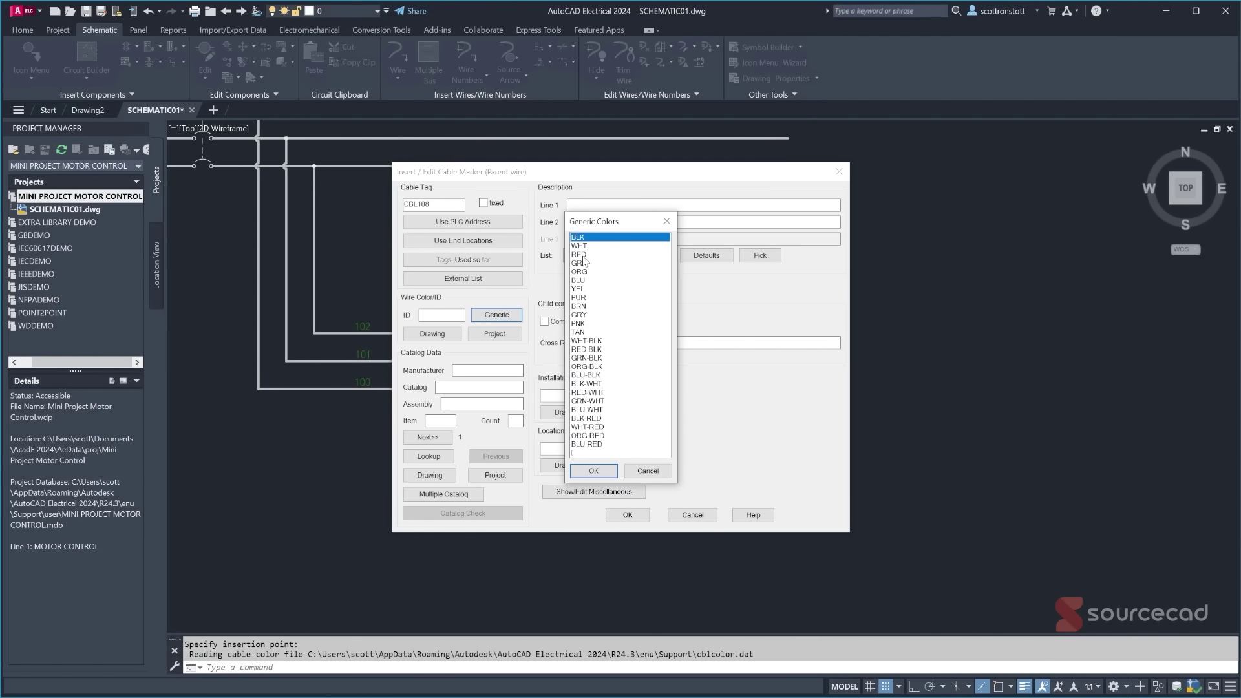
{"action": "left_click", "coordinate": [584, 256]}
{"action": "left_click", "coordinate": [607, 467]}
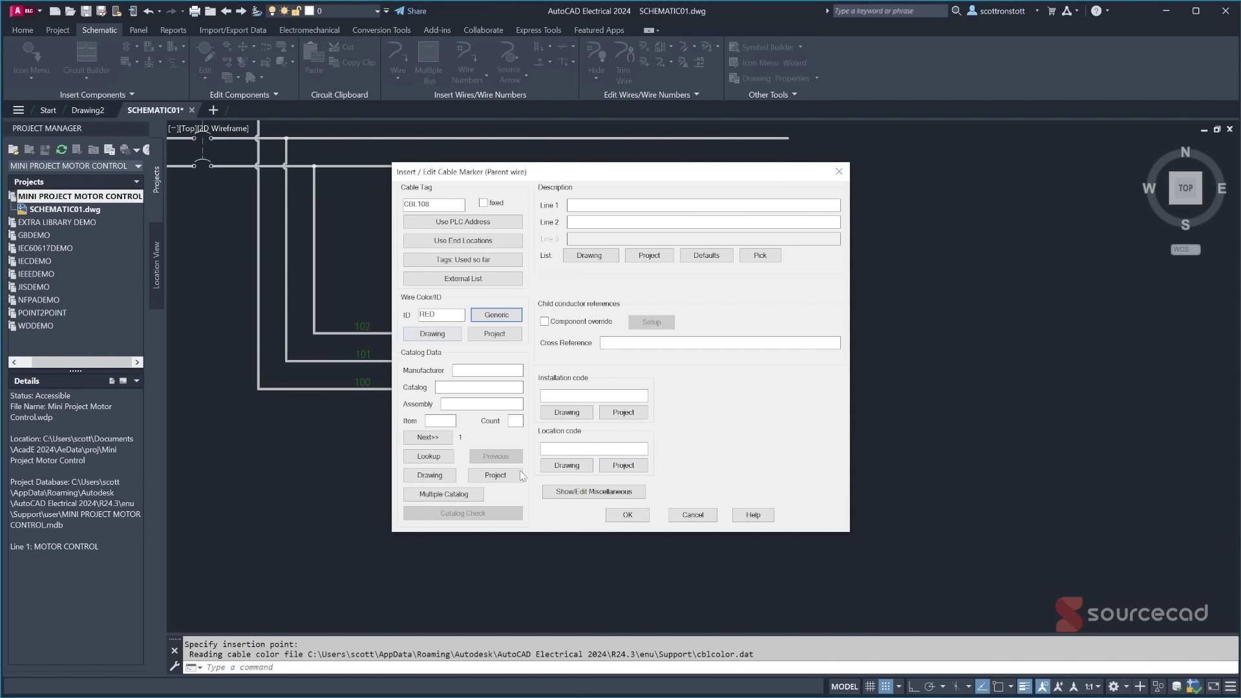
{"action": "left_click", "coordinate": [628, 515]}
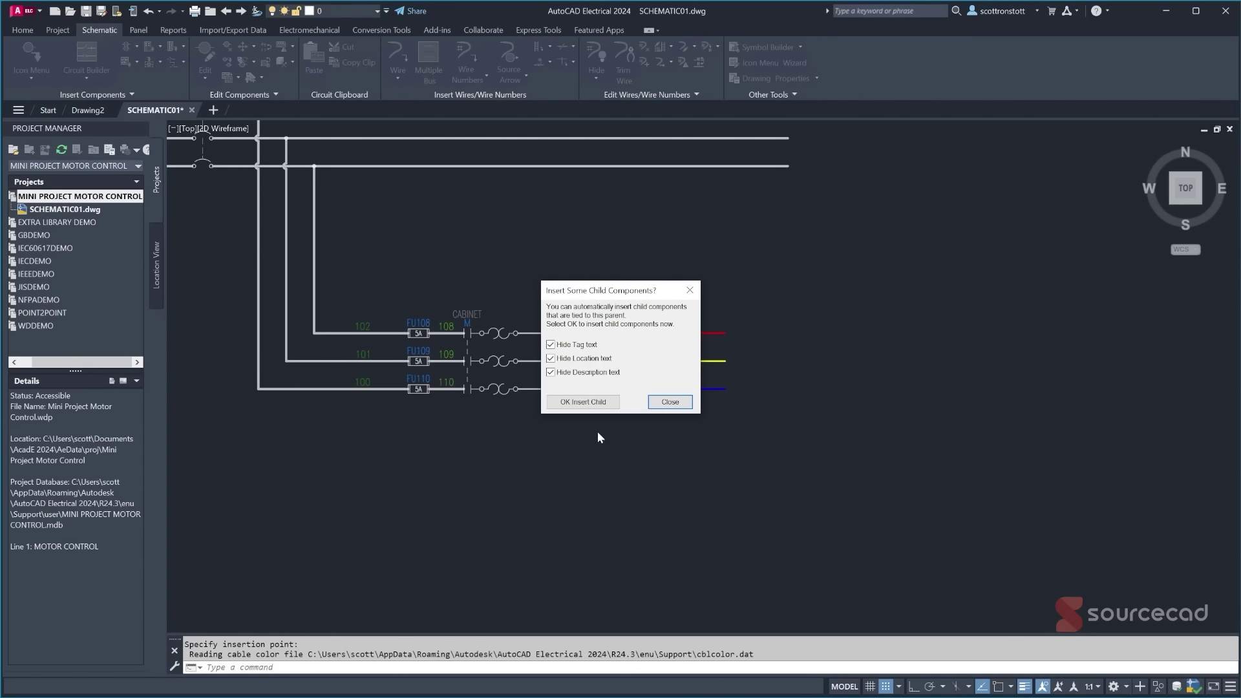
- Insert a child cable marker on the yellow wire directly below the parent marker, with generic wire colour YEL
{"action": "left_click", "coordinate": [574, 404]}
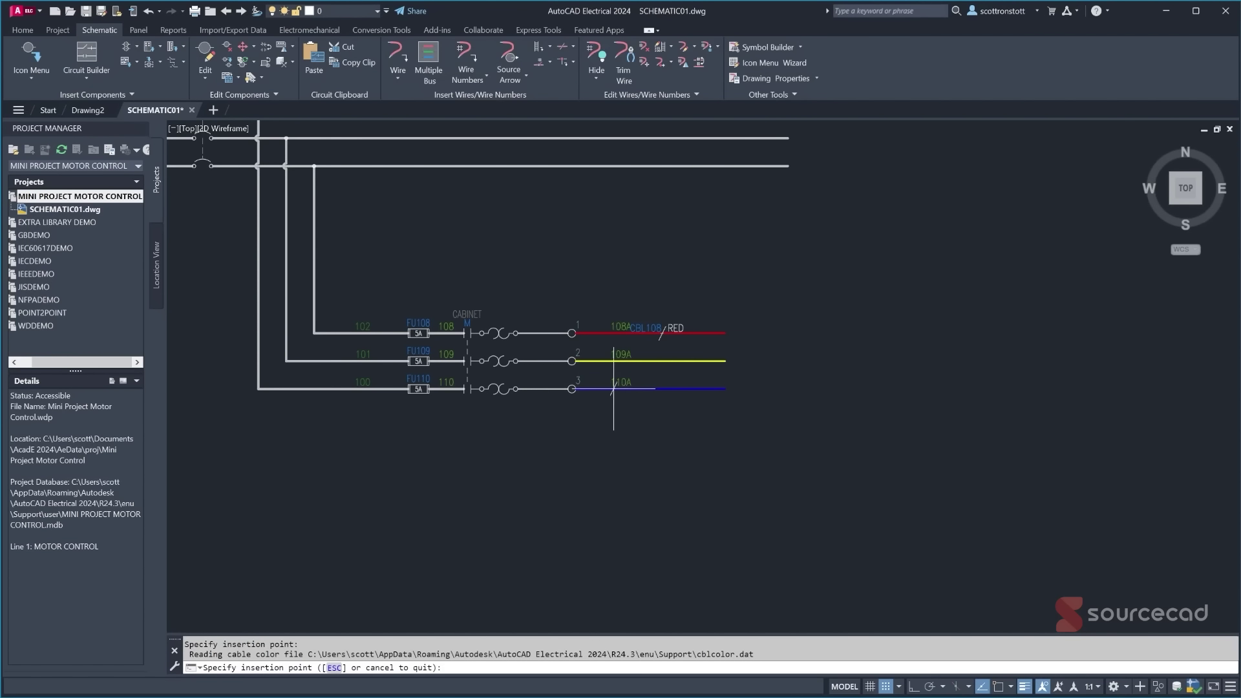
{"action": "left_click", "coordinate": [659, 361]}
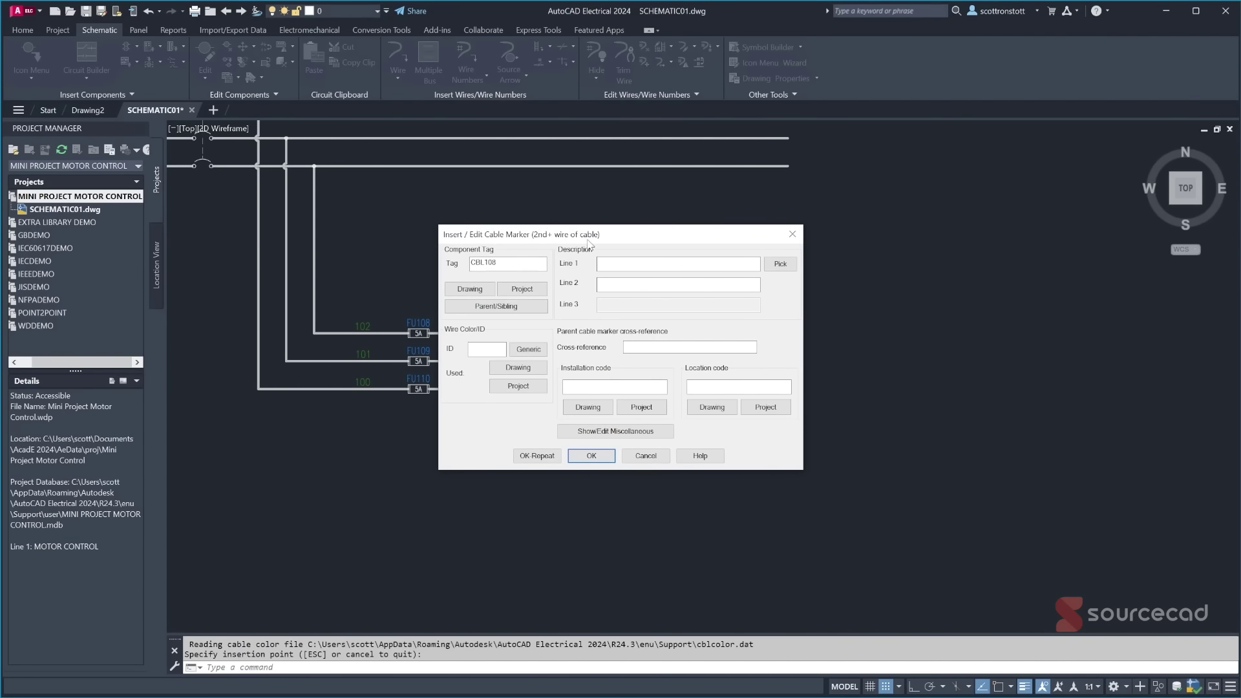
{"action": "mouse_move", "coordinate": [588, 240]}
{"action": "left_mouse_down"}
{"action": "mouse_move", "coordinate": [557, 415]}
{"action": "mouse_move", "coordinate": [870, 255]}
{"action": "left_mouse_up"}
{"action": "left_click", "coordinate": [805, 367]}
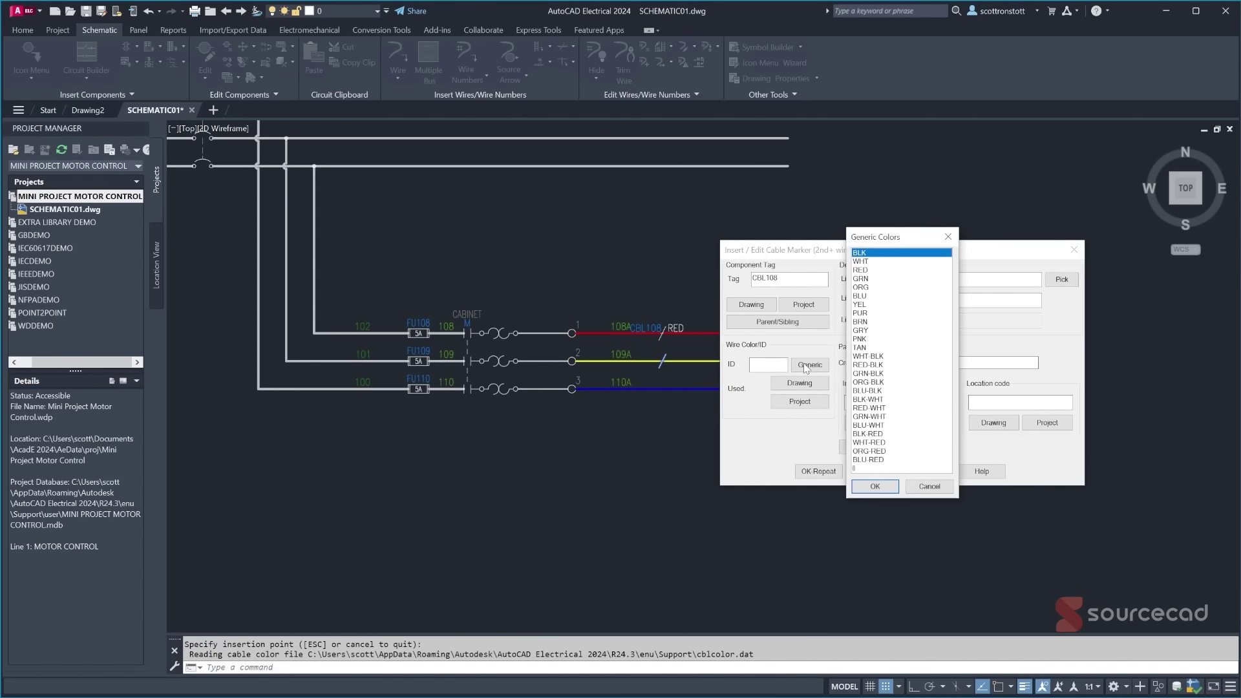
{"action": "left_click", "coordinate": [860, 305]}
{"action": "left_click", "coordinate": [875, 487]}
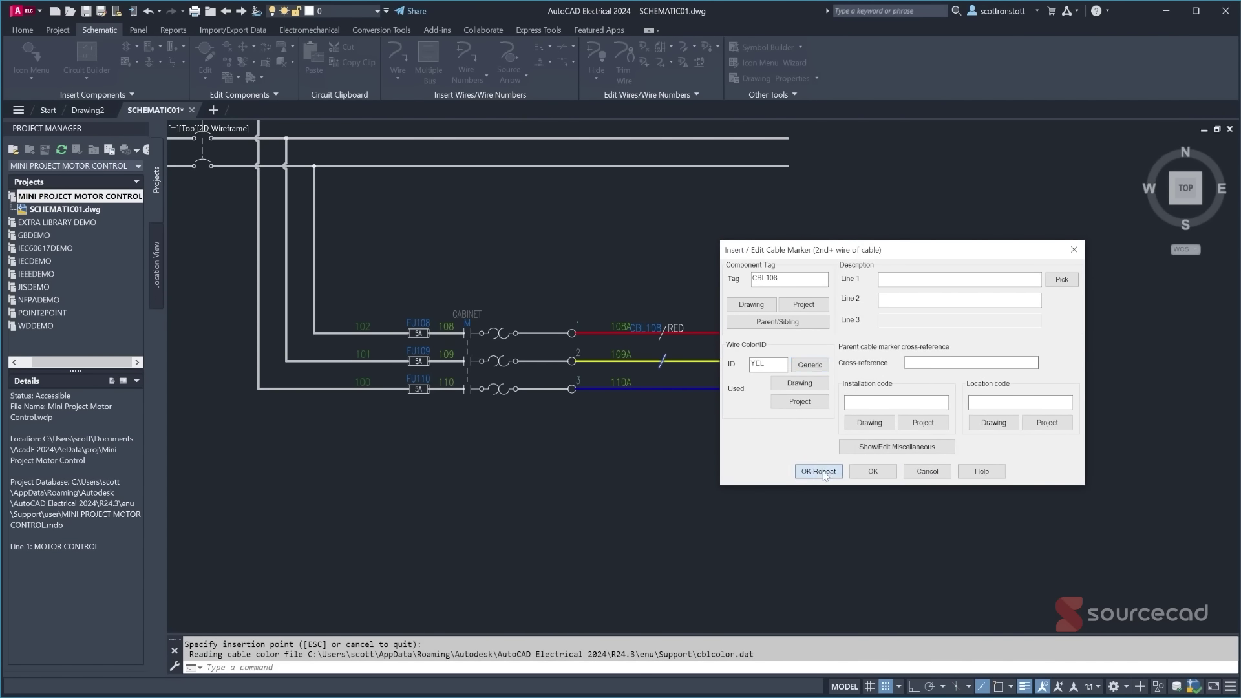
{"action": "left_click", "coordinate": [818, 471]}
- Insert another child cable marker on the blue wire with generic wire colour BLU and end the marker insertion
{"action": "left_click", "coordinate": [662, 388]}
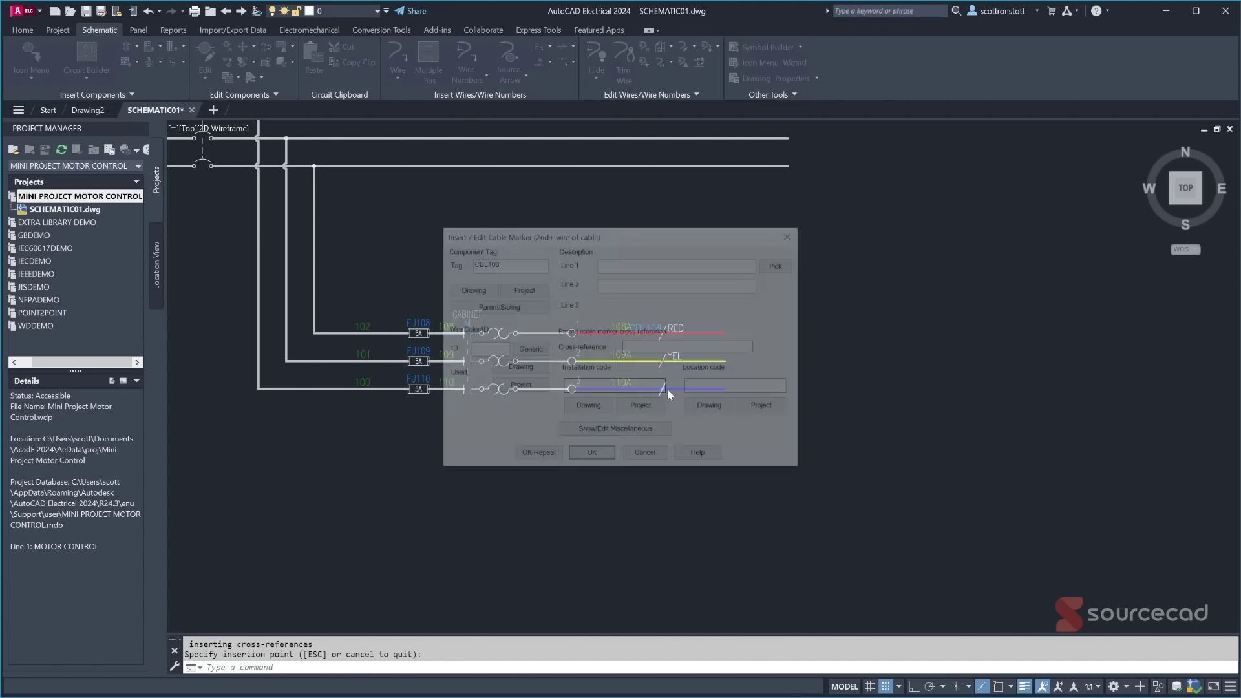
{"action": "left_click", "coordinate": [529, 348]}
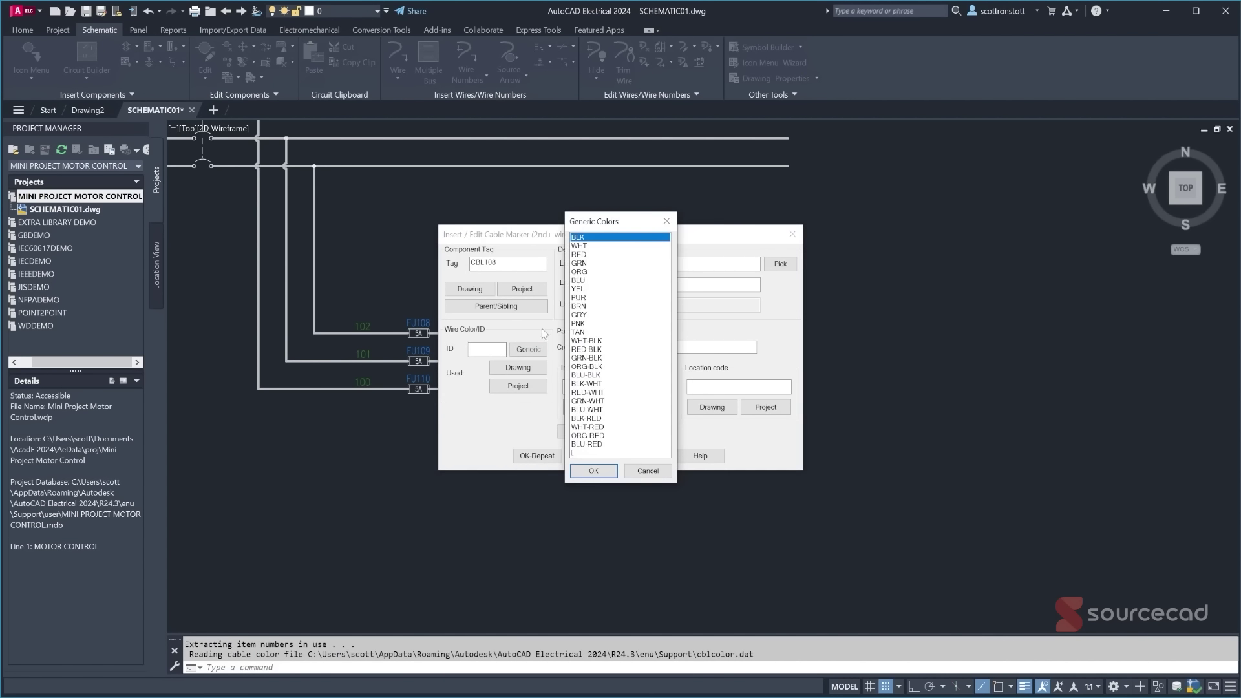
{"action": "left_click", "coordinate": [578, 289]}
{"action": "left_click", "coordinate": [593, 471]}
{"action": "left_click", "coordinate": [592, 457]}
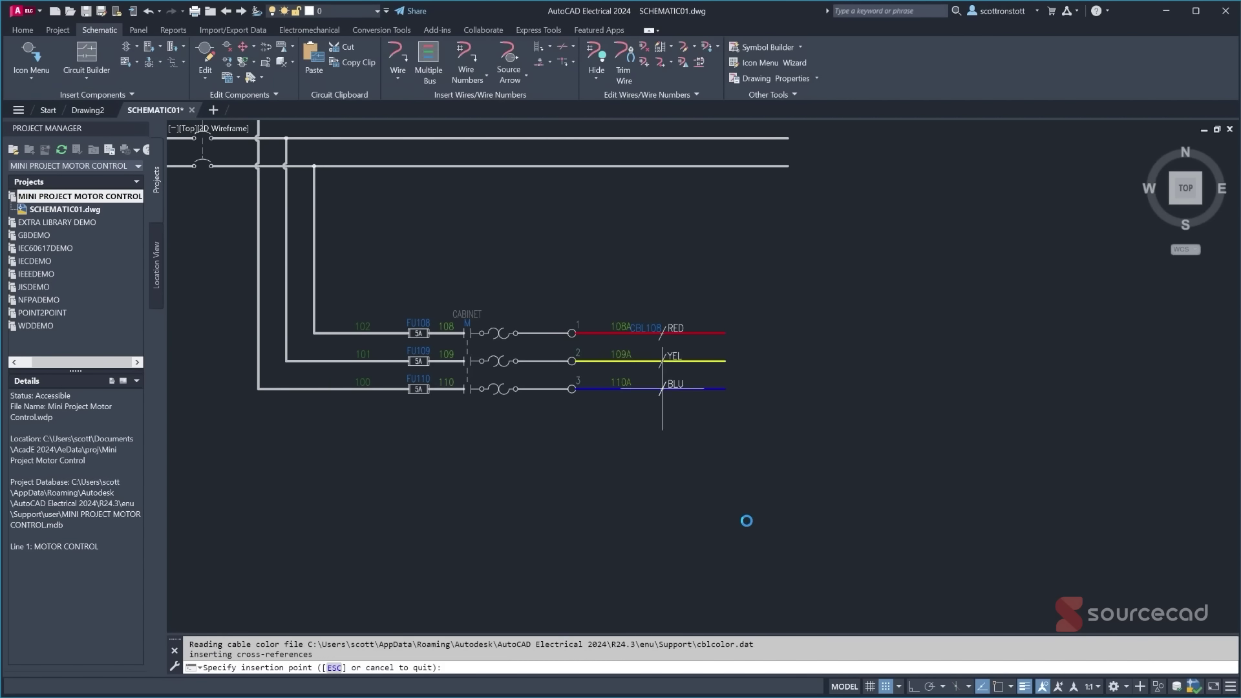
{"action": "scroll", "coordinate": [629, 320], "scroll_direction": "up", "scroll_amount": 2}
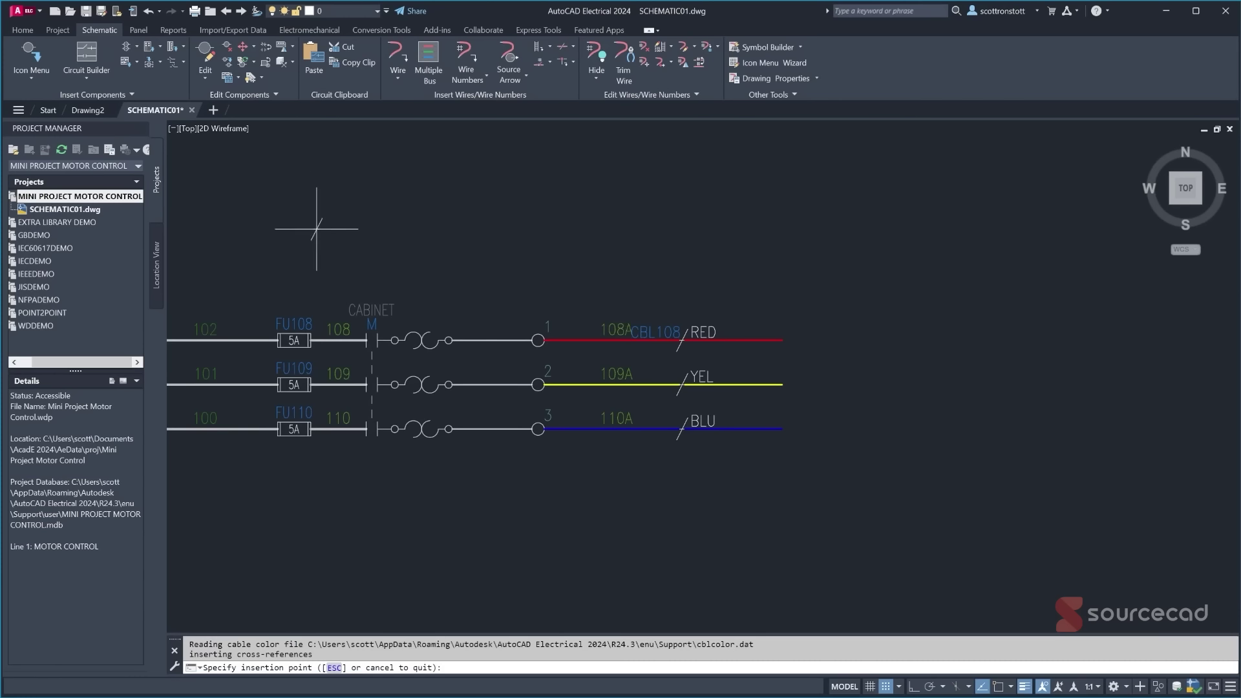
{"action": "key", "text": "Escape"}
{"action": "key", "text": "Escape"}
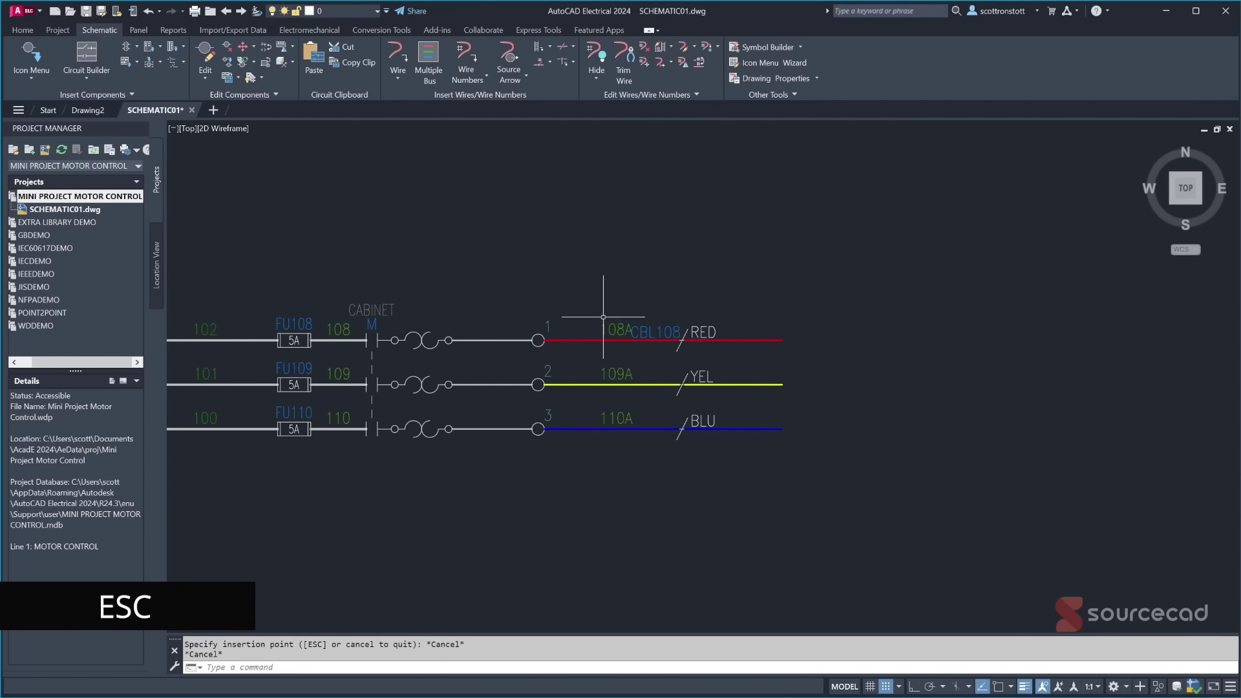
- Hide the wire numbers 108A, 109A and 110A on the coloured wires after the terminals
{"action": "left_click", "coordinate": [593, 55]}
{"action": "left_click", "coordinate": [605, 329]}
{"action": "left_click", "coordinate": [608, 373]}
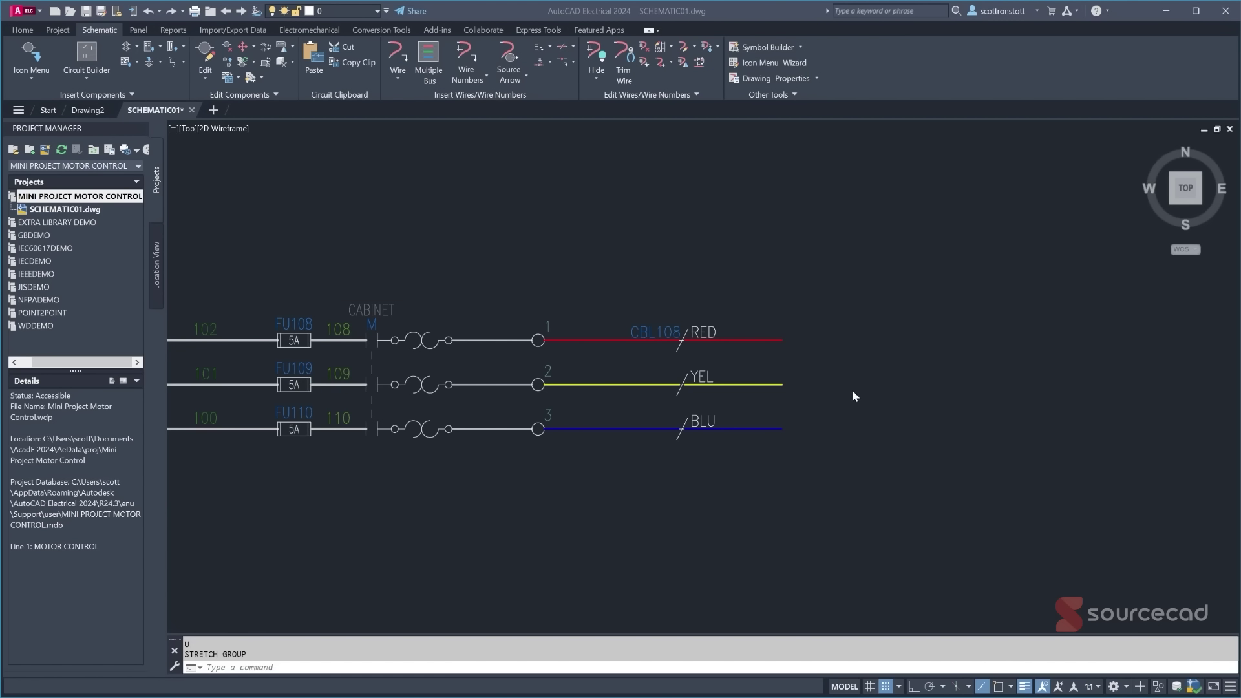
- Stretch the free ends of the red, yellow and blue wires horizontally to the right to make room for connectors
{"action": "left_click", "coordinate": [29, 31]}
{"action": "left_click", "coordinate": [171, 79]}
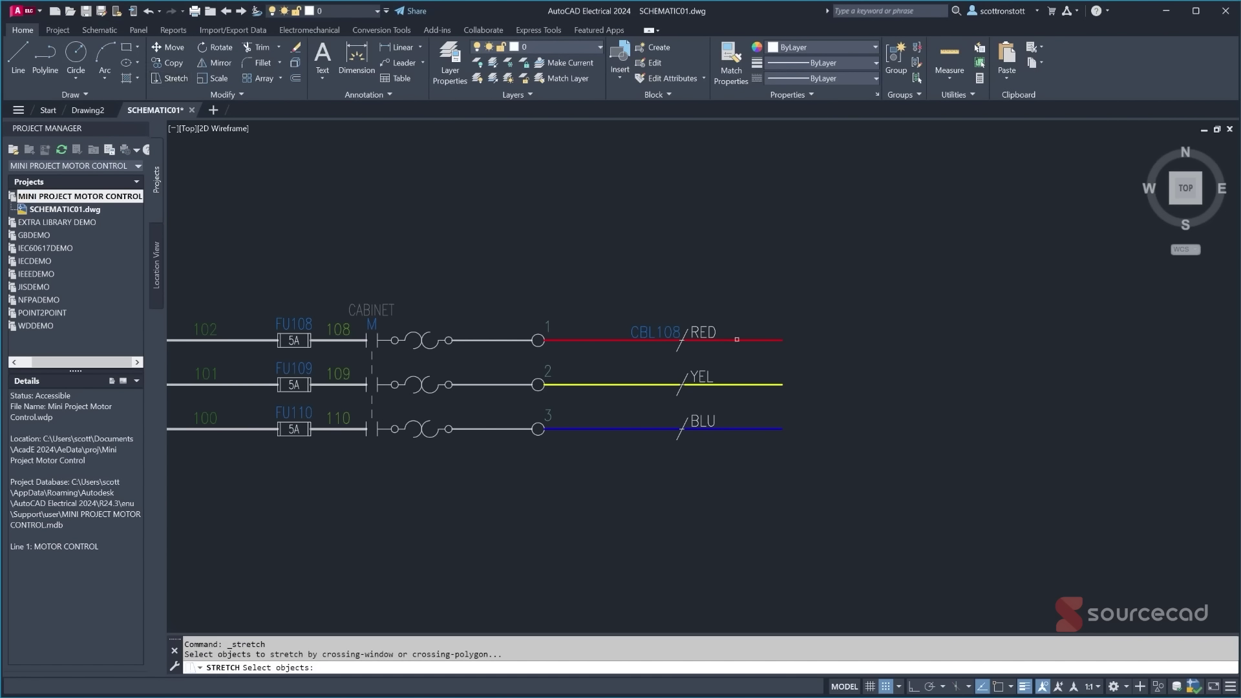
{"action": "left_click", "coordinate": [856, 483]}
{"action": "left_click", "coordinate": [684, 273]}
{"action": "key", "text": "Return"}
{"action": "left_click", "coordinate": [705, 473]}
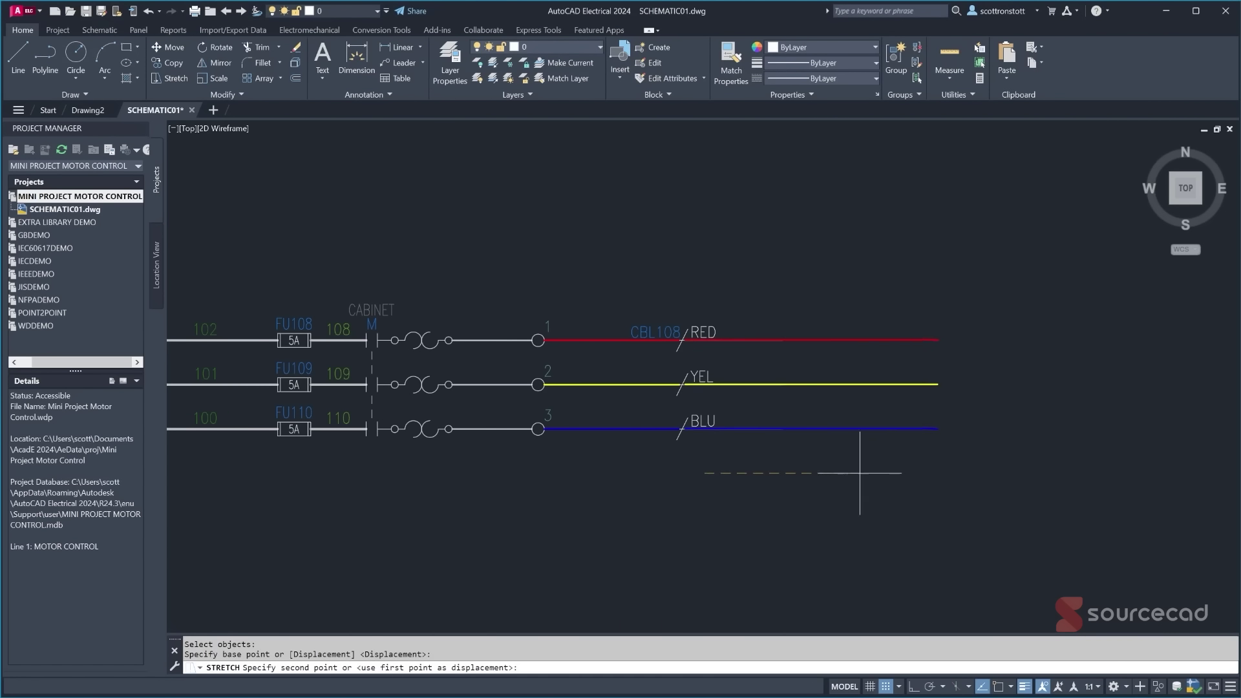
{"action": "left_click", "coordinate": [905, 473]}
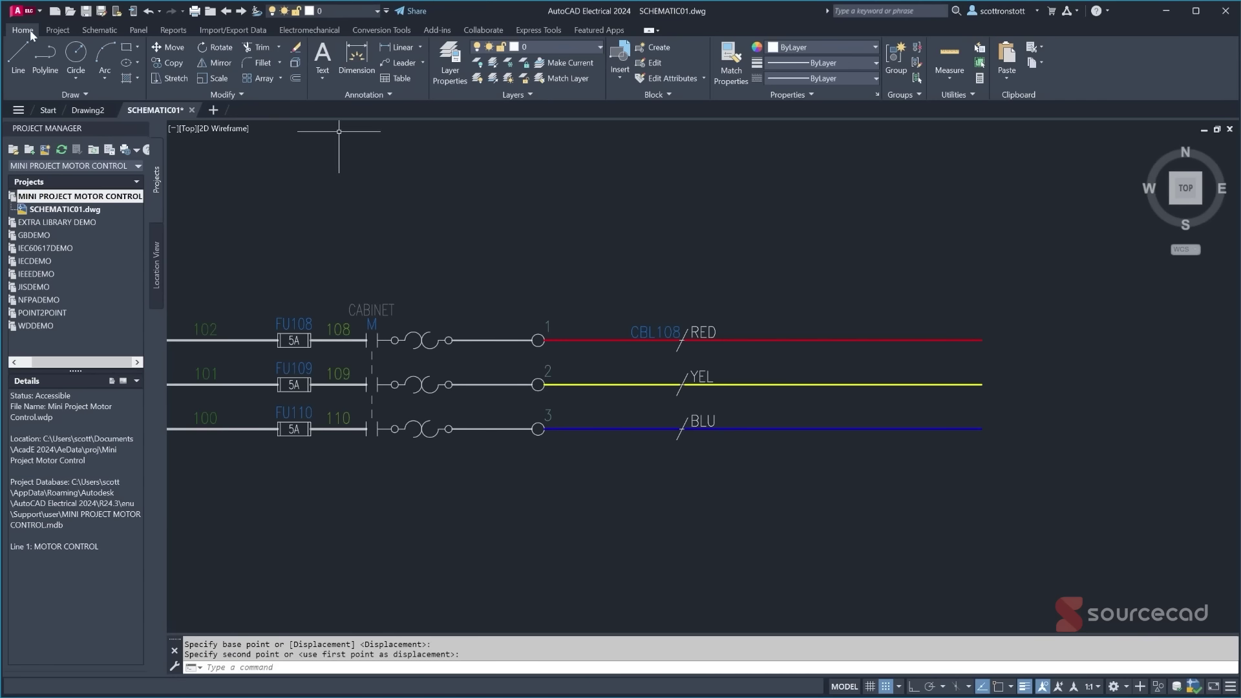
- Insert a Plug/Jack connector without wire number change on the red wire after the cable marker, using pins 1 and 1
{"action": "left_click", "coordinate": [98, 31]}
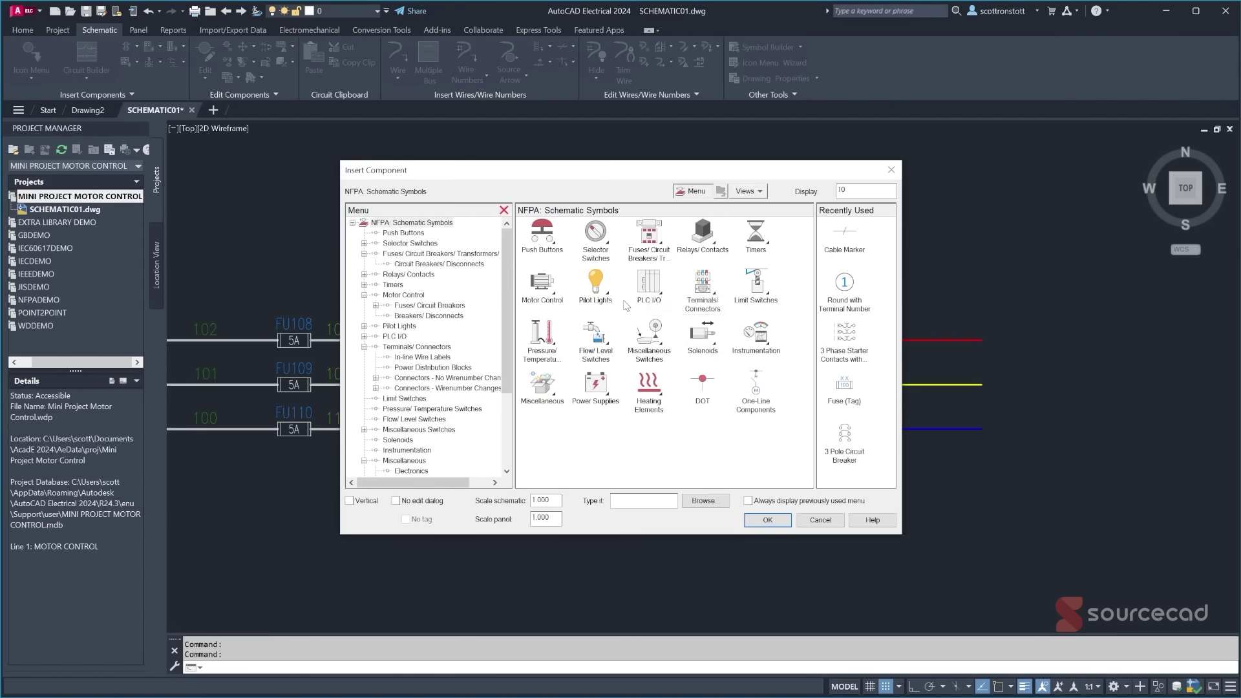
{"action": "left_click", "coordinate": [427, 350]}
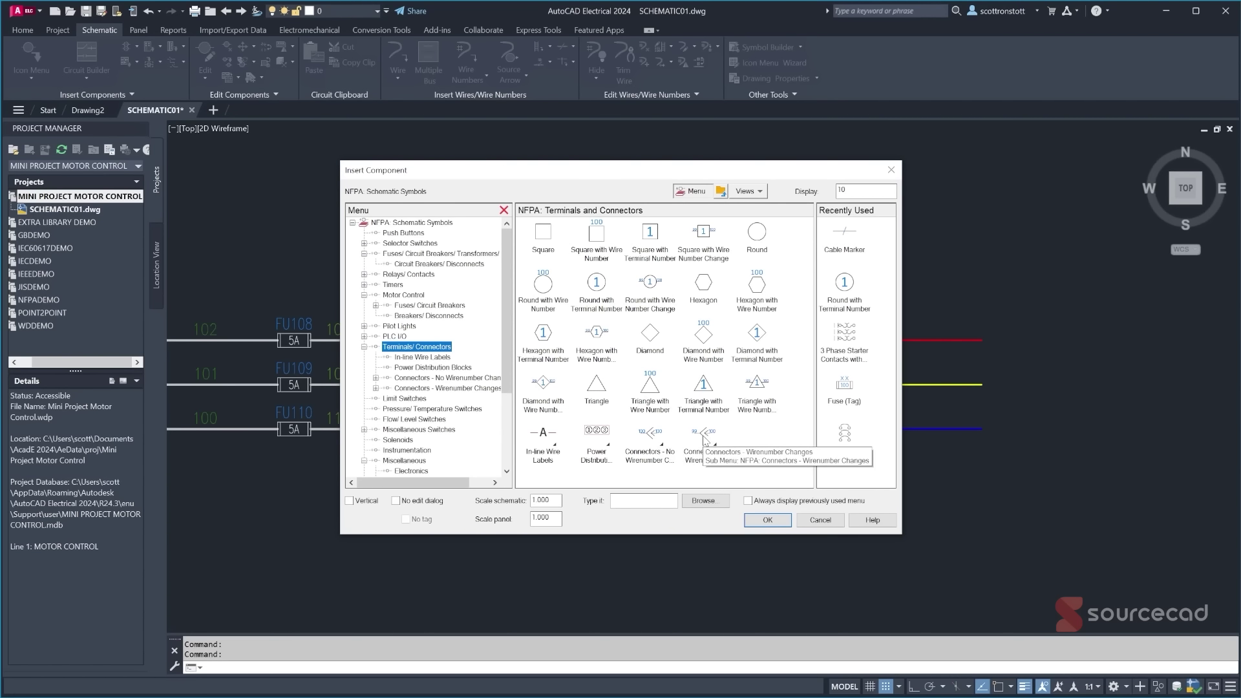
{"action": "left_click", "coordinate": [650, 441]}
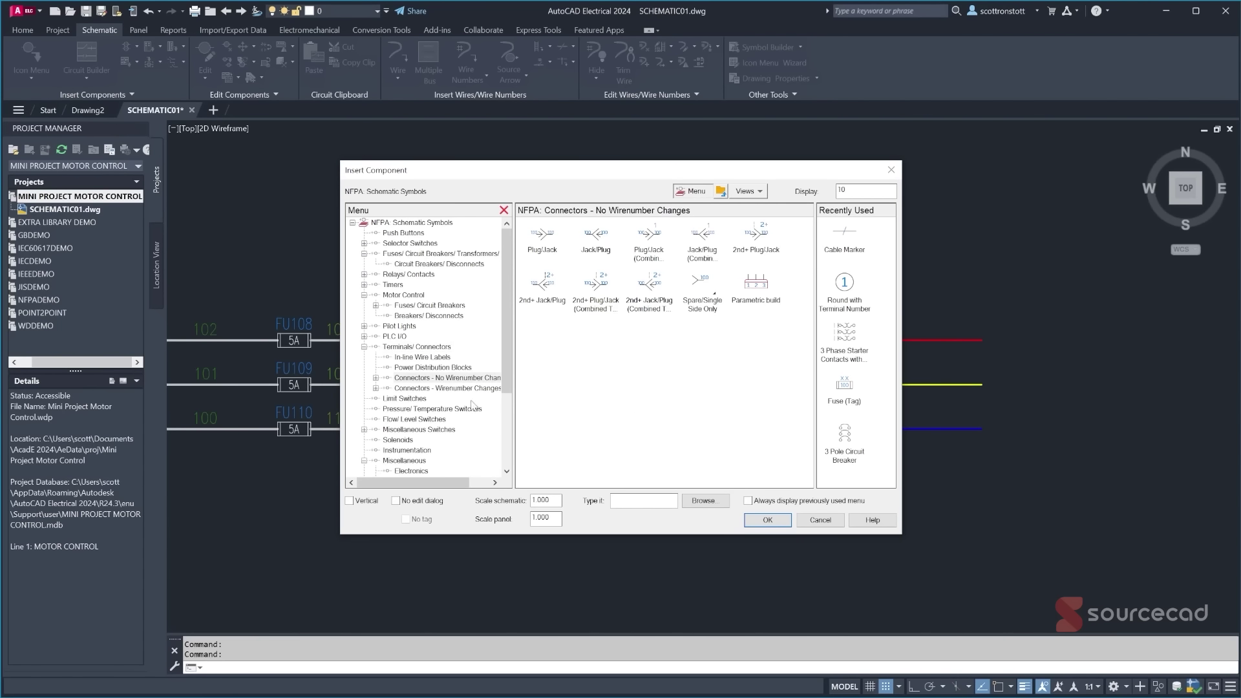
{"action": "left_click", "coordinate": [375, 379]}
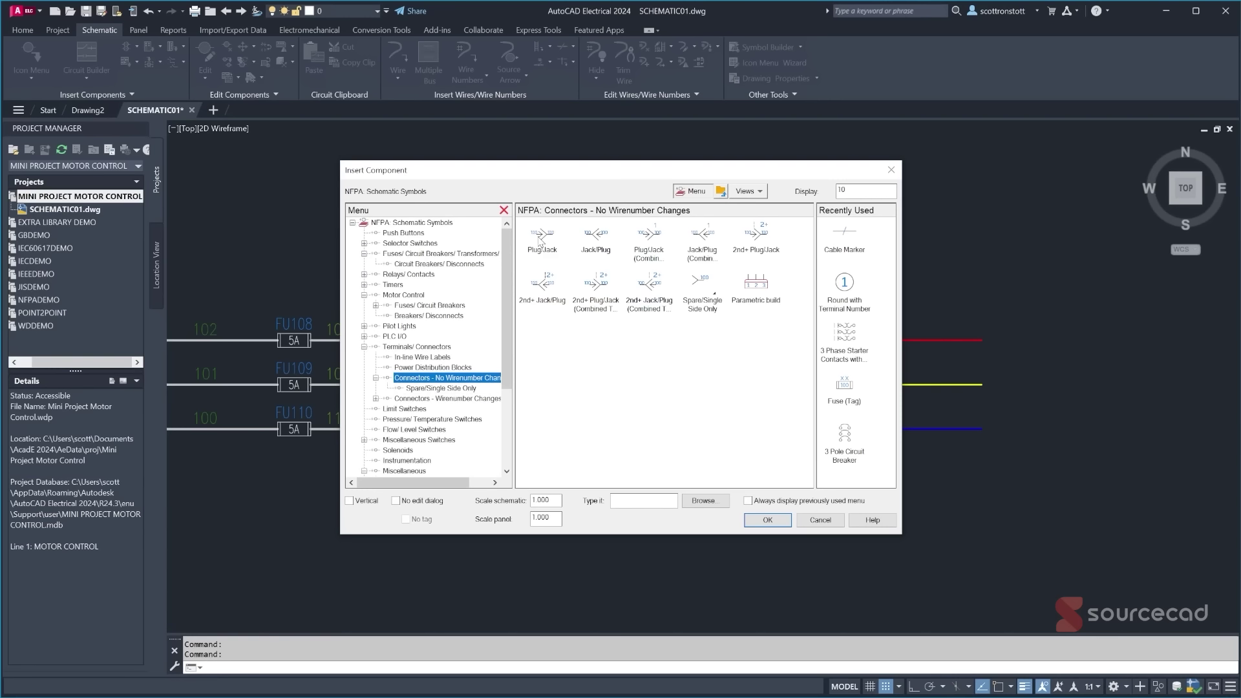
{"action": "left_click", "coordinate": [540, 243]}
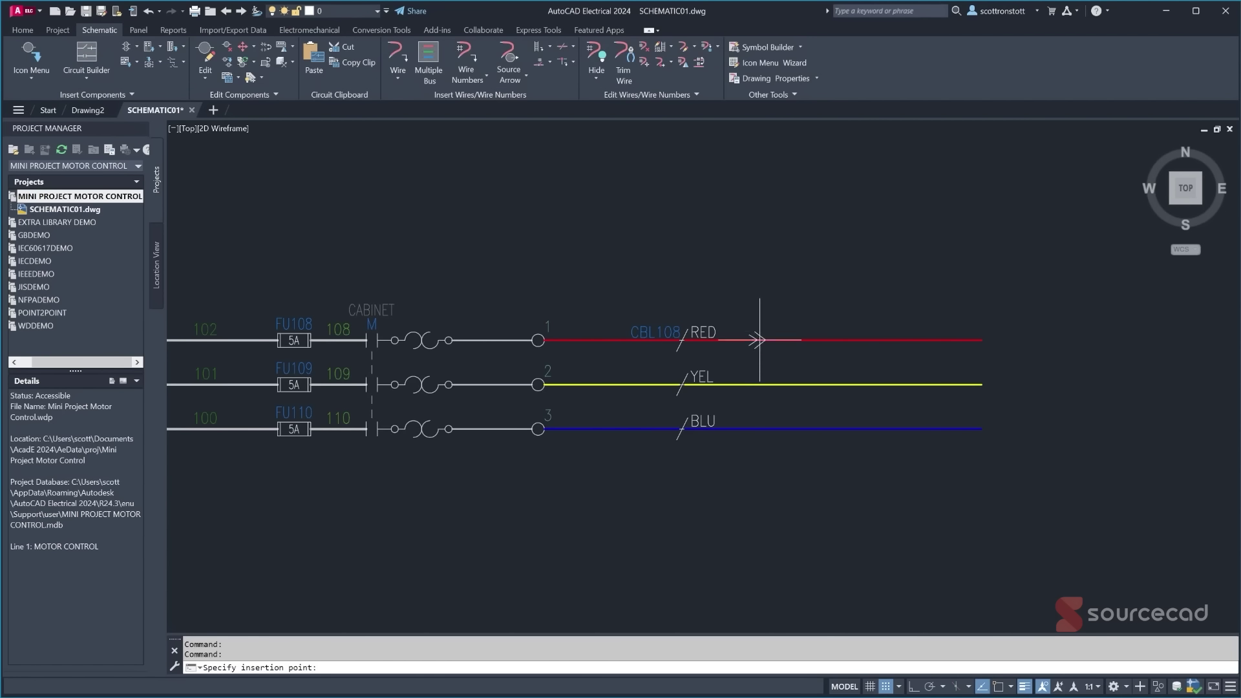
{"action": "left_click", "coordinate": [773, 340]}
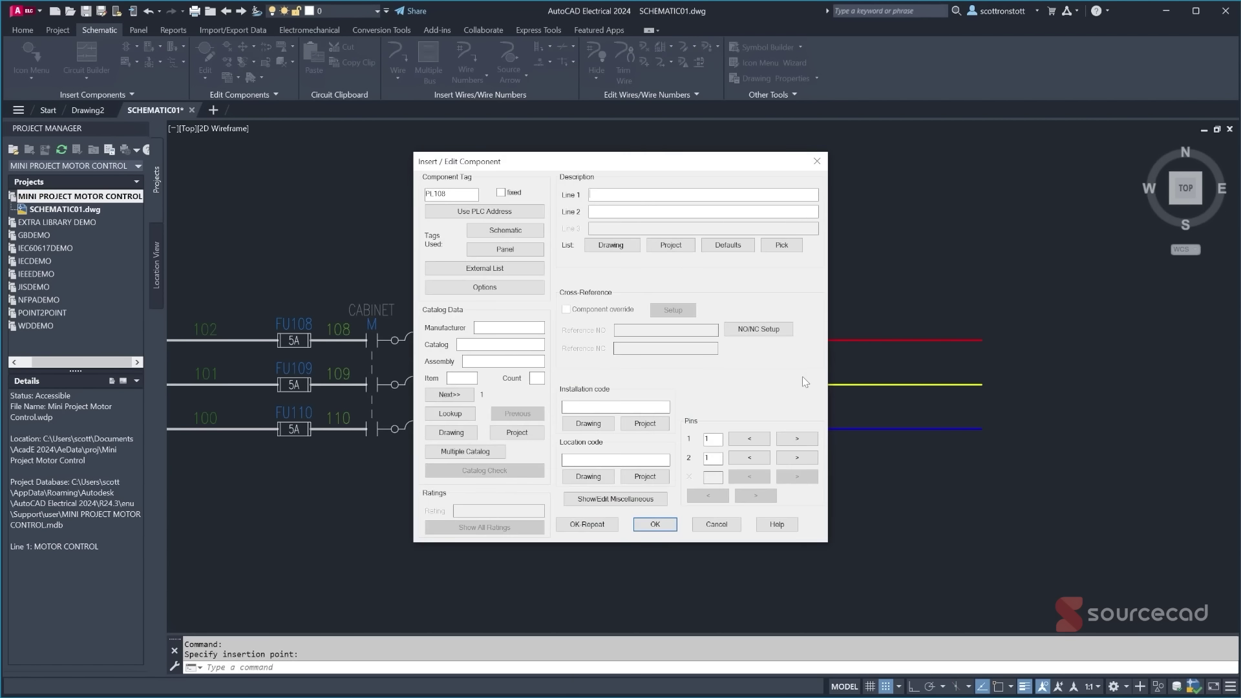
{"action": "left_click", "coordinate": [588, 525]}
- Insert child Plug/Jack connectors aligned below on the yellow wire with pins 2 and on the blue wire with pins 3
{"action": "left_click", "coordinate": [670, 403]}
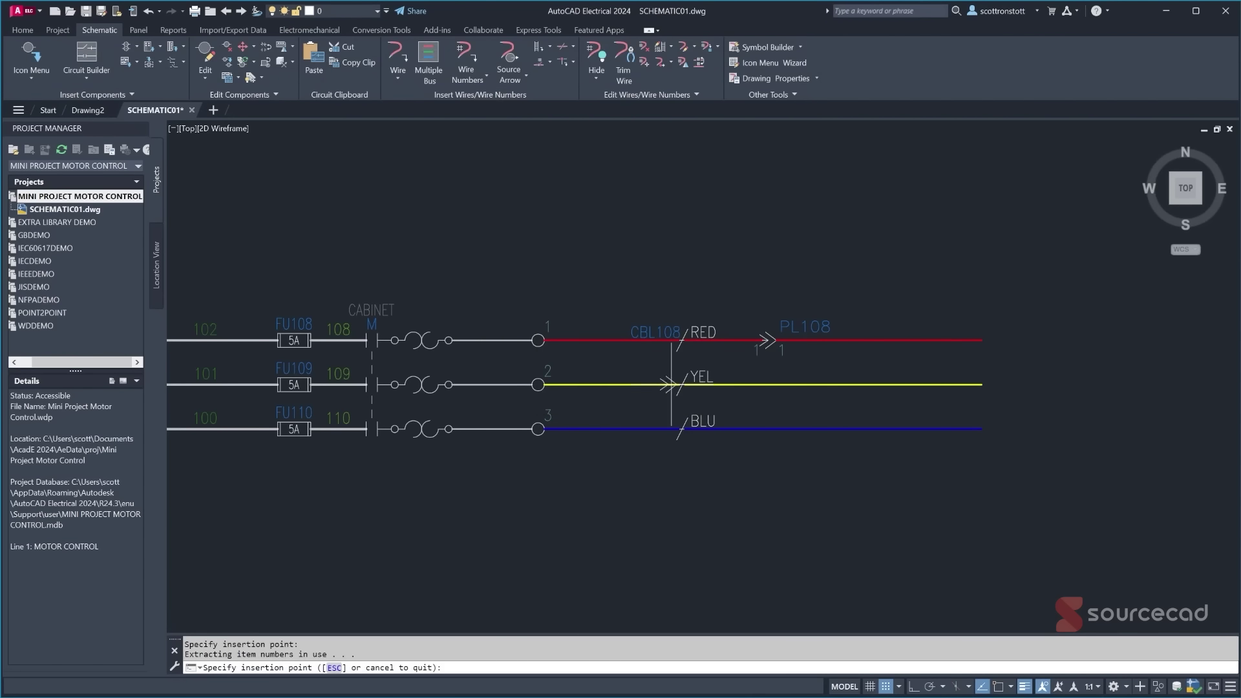
{"action": "left_click", "coordinate": [770, 385]}
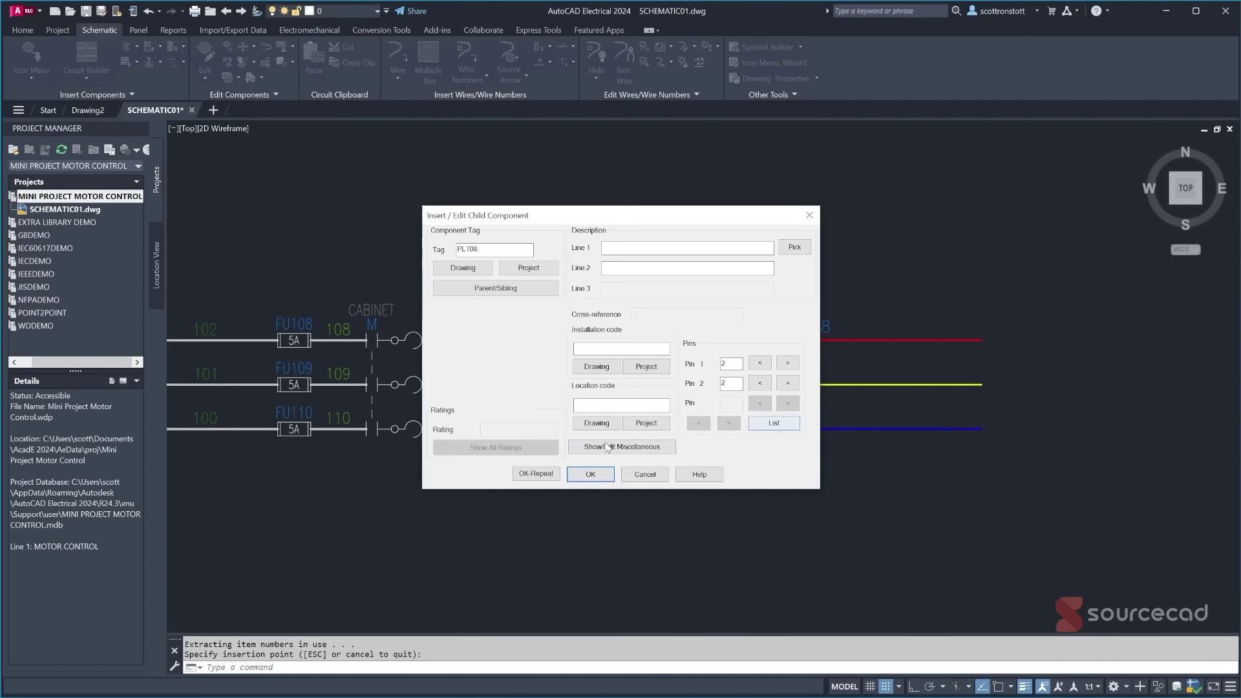
{"action": "left_click", "coordinate": [536, 477]}
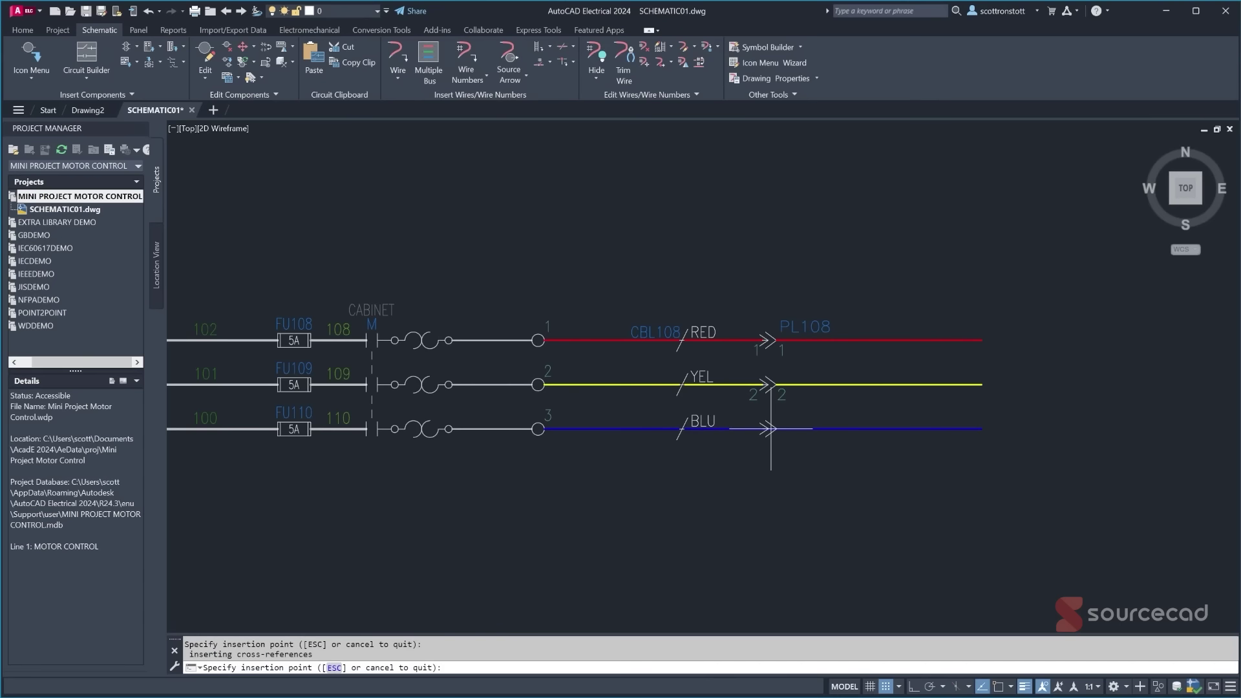
{"action": "left_click", "coordinate": [771, 428]}
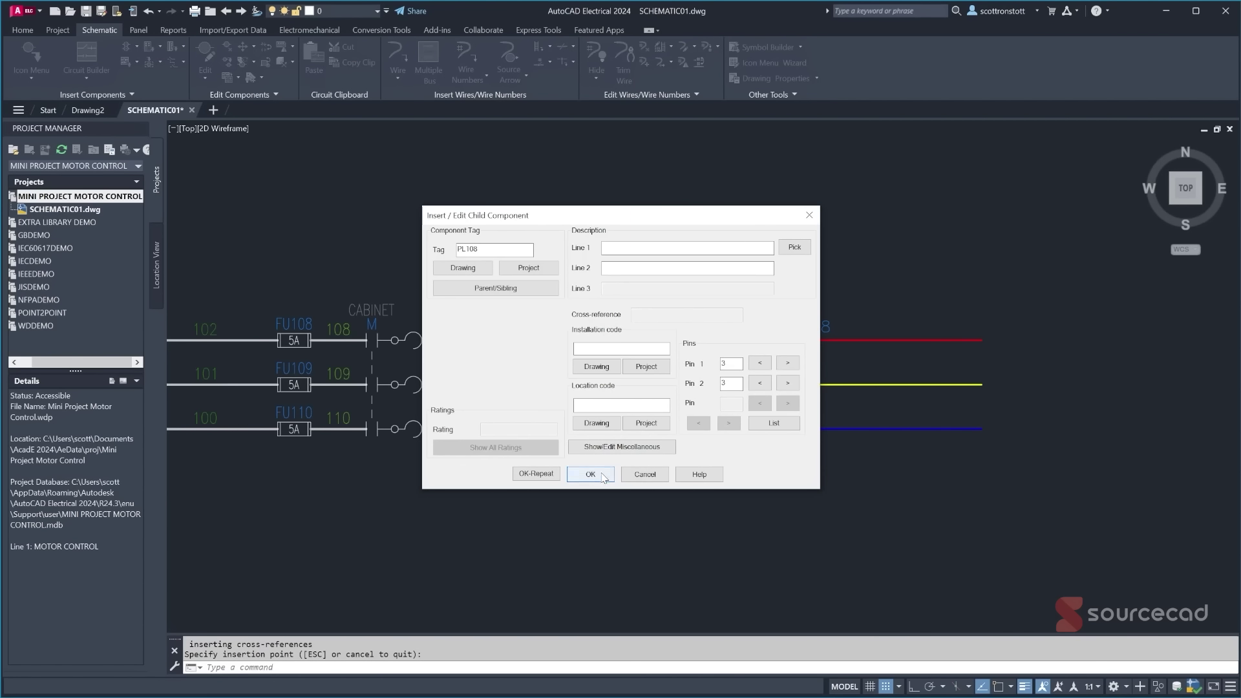
{"action": "left_click", "coordinate": [590, 474]}
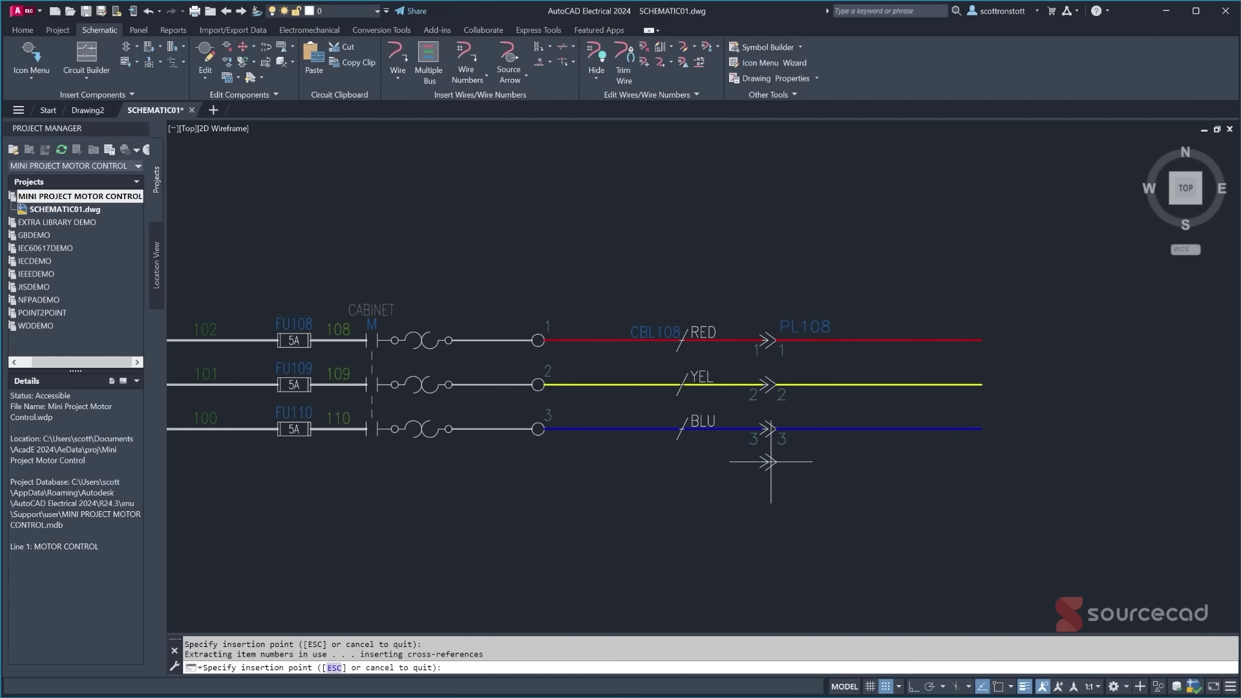
- Insert a 3 Pole Disconnect on the red wire after the connector, building downward across the yellow and blue wires
{"action": "key", "text": "Escape"}
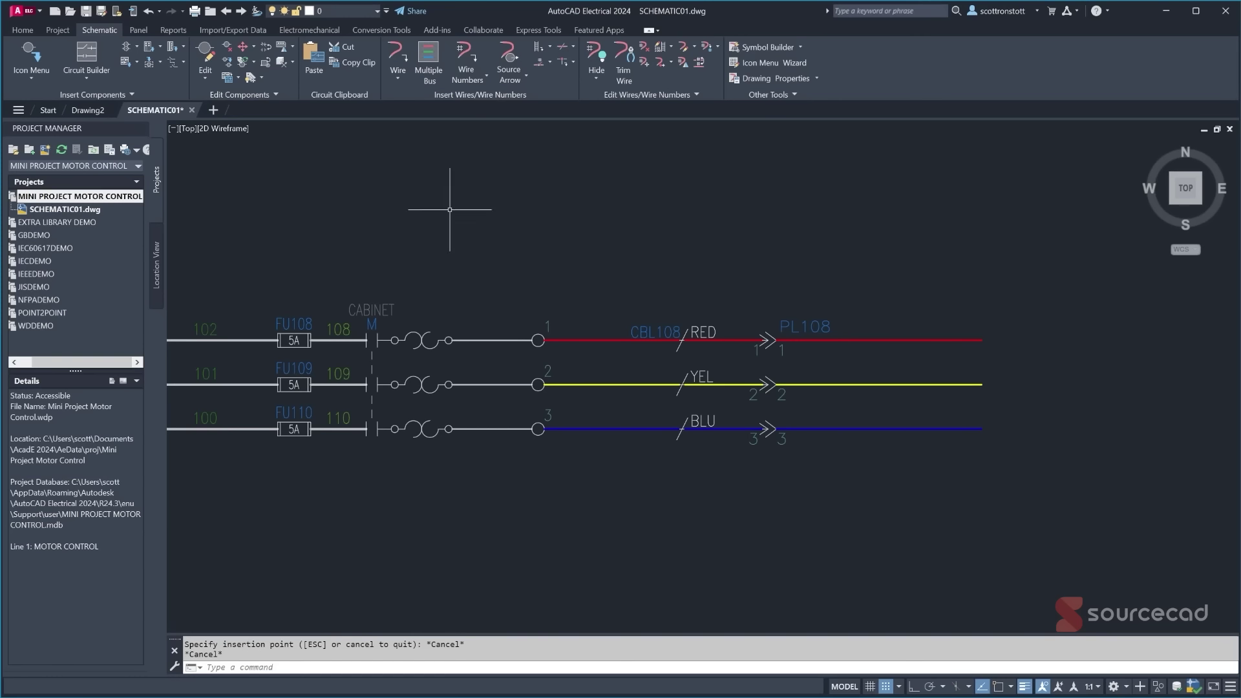
{"action": "left_click", "coordinate": [28, 57]}
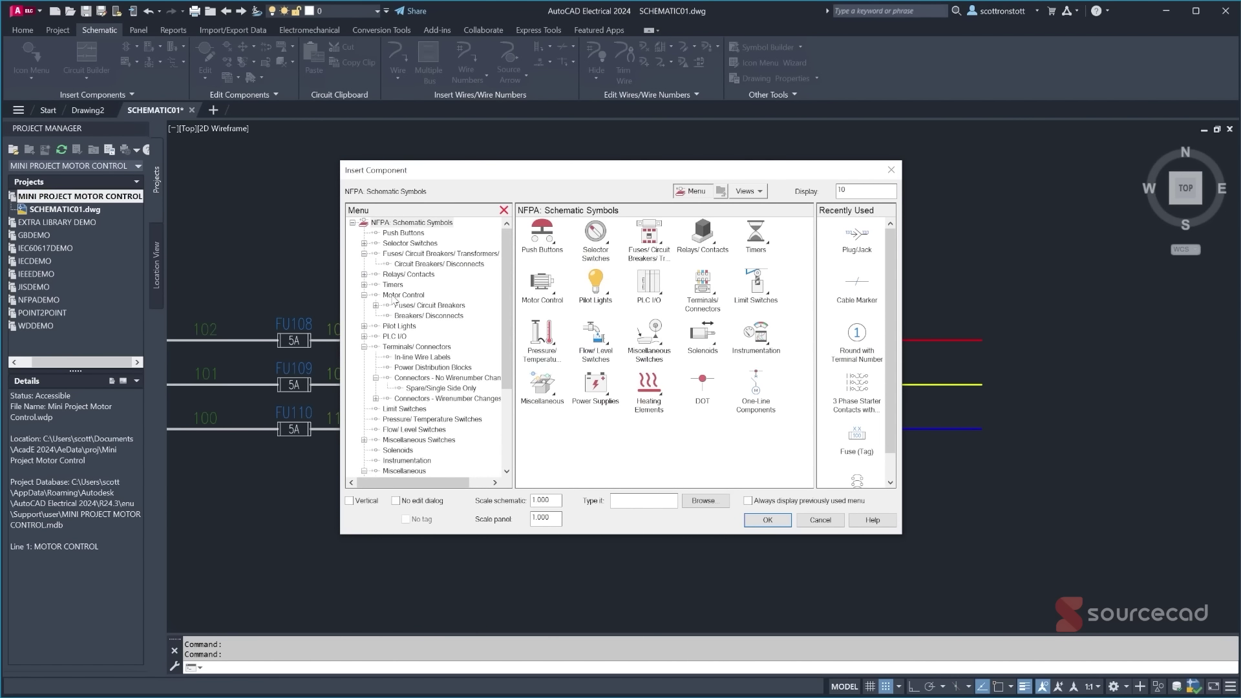
{"action": "left_click", "coordinate": [429, 317]}
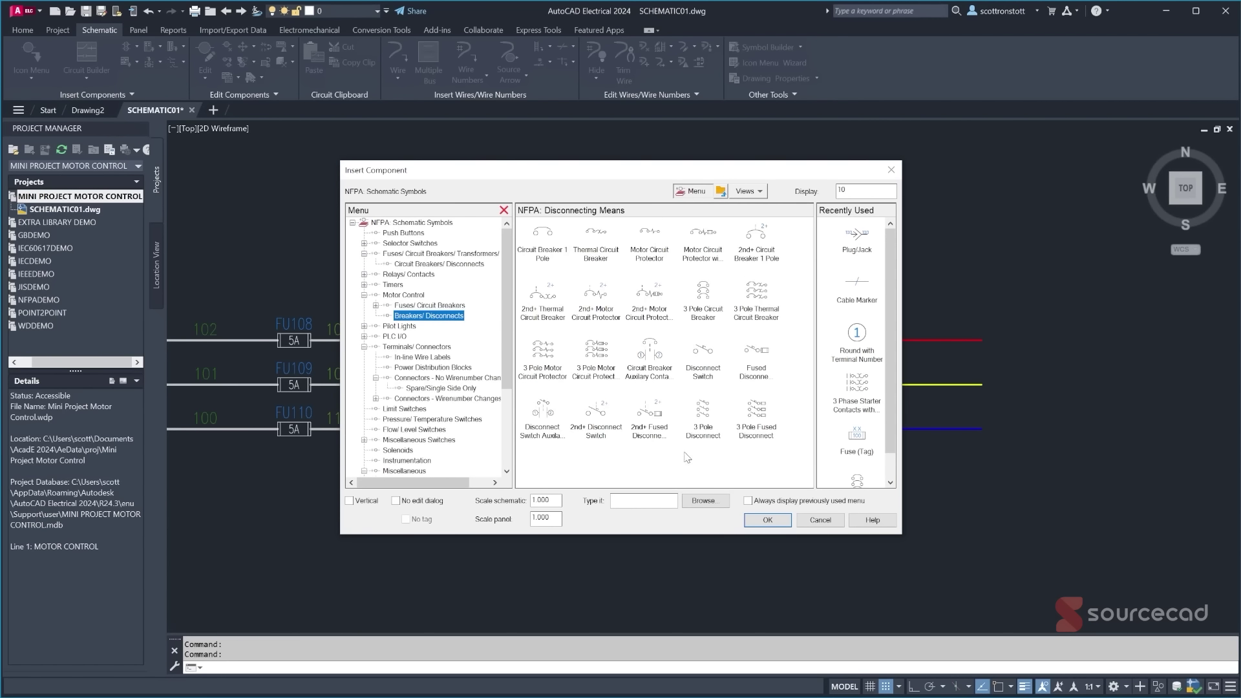
{"action": "left_click", "coordinate": [702, 415]}
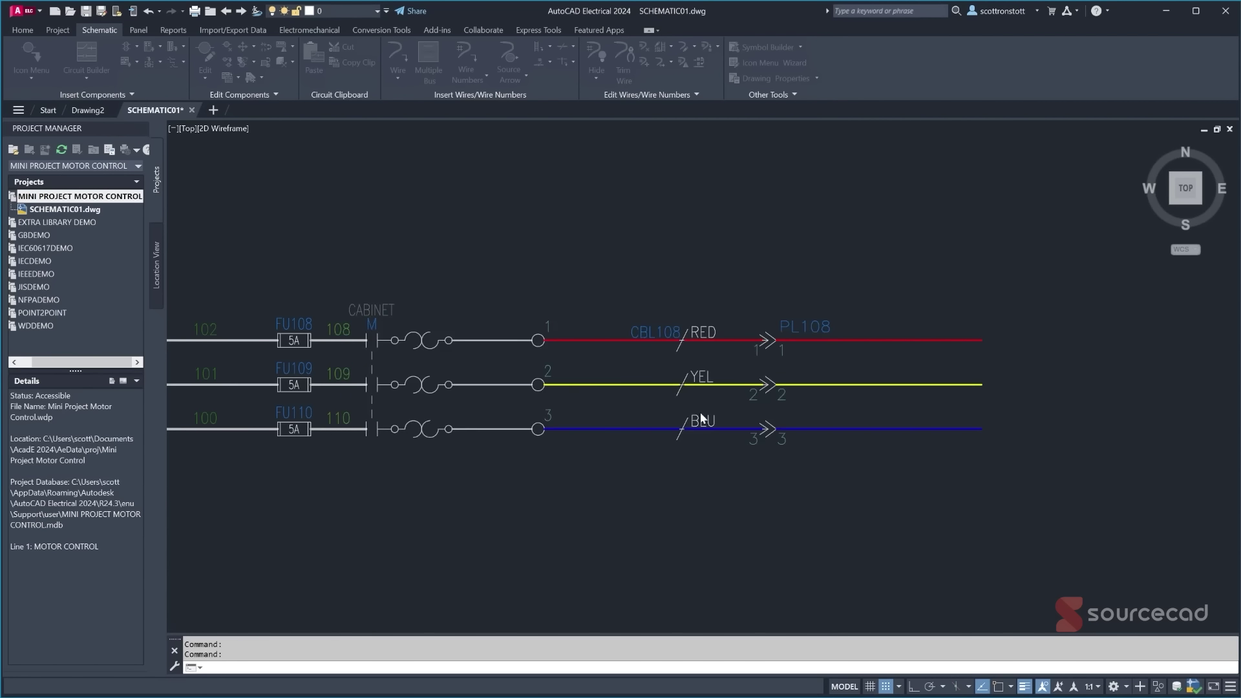
{"action": "left_click", "coordinate": [871, 339]}
{"action": "left_click", "coordinate": [609, 355]}
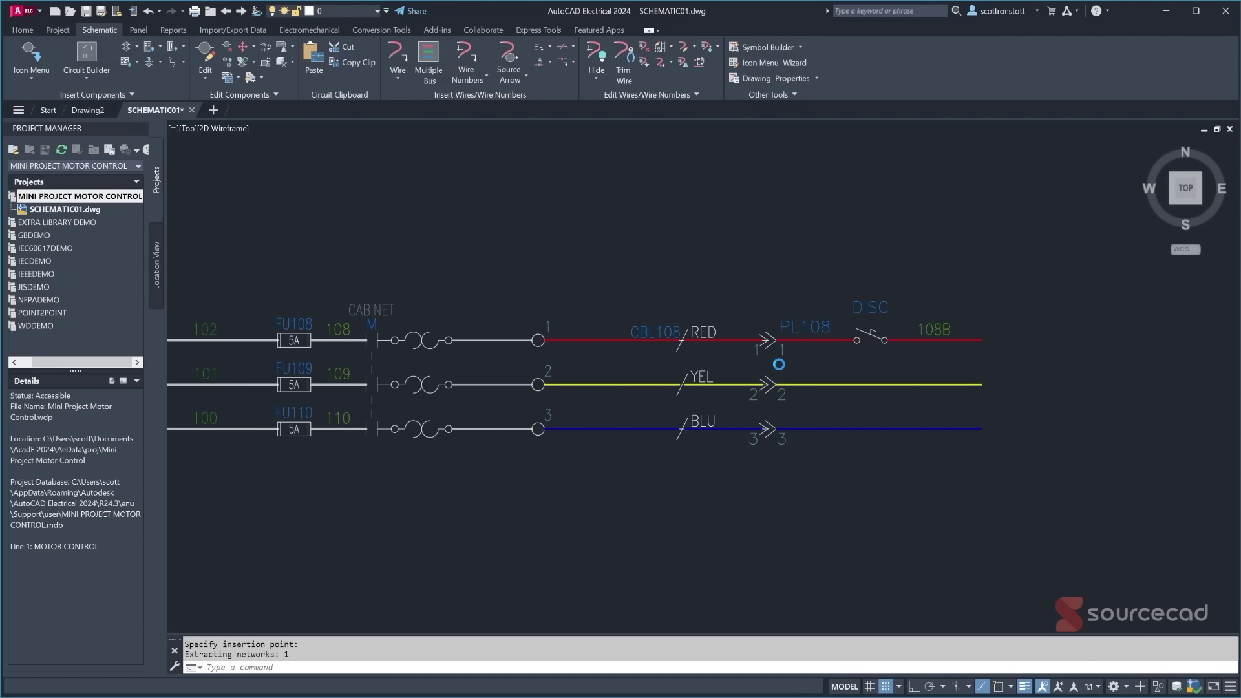
{"action": "left_click", "coordinate": [779, 364]}
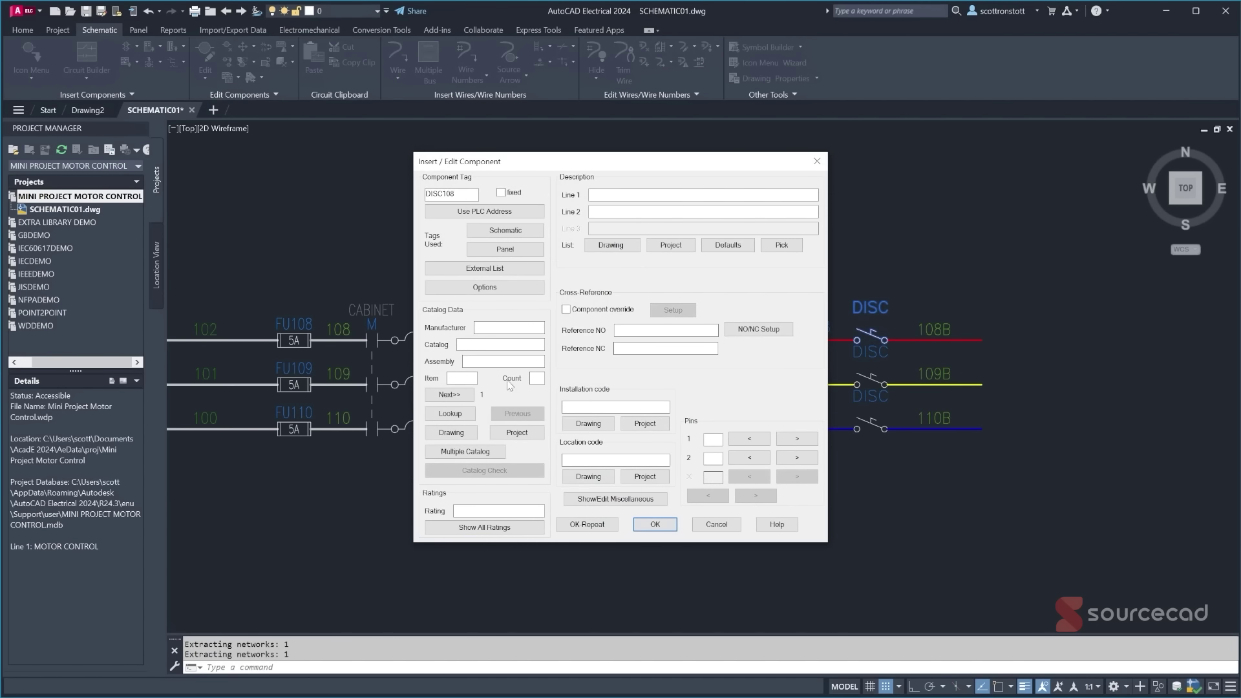
- Assign the AB catalog part 1494C-DH204-A10 to the disconnect switch from the catalog lookup
{"action": "left_click", "coordinate": [452, 419]}
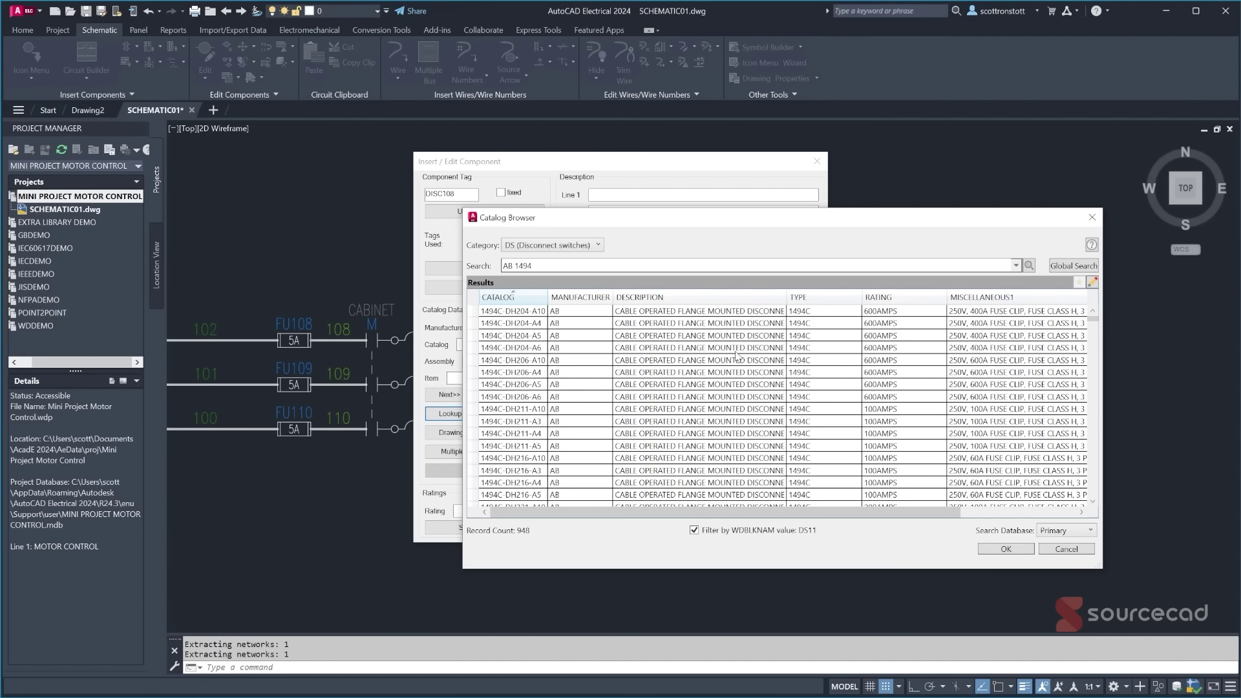
{"action": "mouse_move", "coordinate": [763, 514]}
{"action": "left_mouse_down"}
{"action": "mouse_move", "coordinate": [835, 512]}
{"action": "mouse_move", "coordinate": [763, 512]}
{"action": "left_mouse_up"}
{"action": "left_click", "coordinate": [516, 313]}
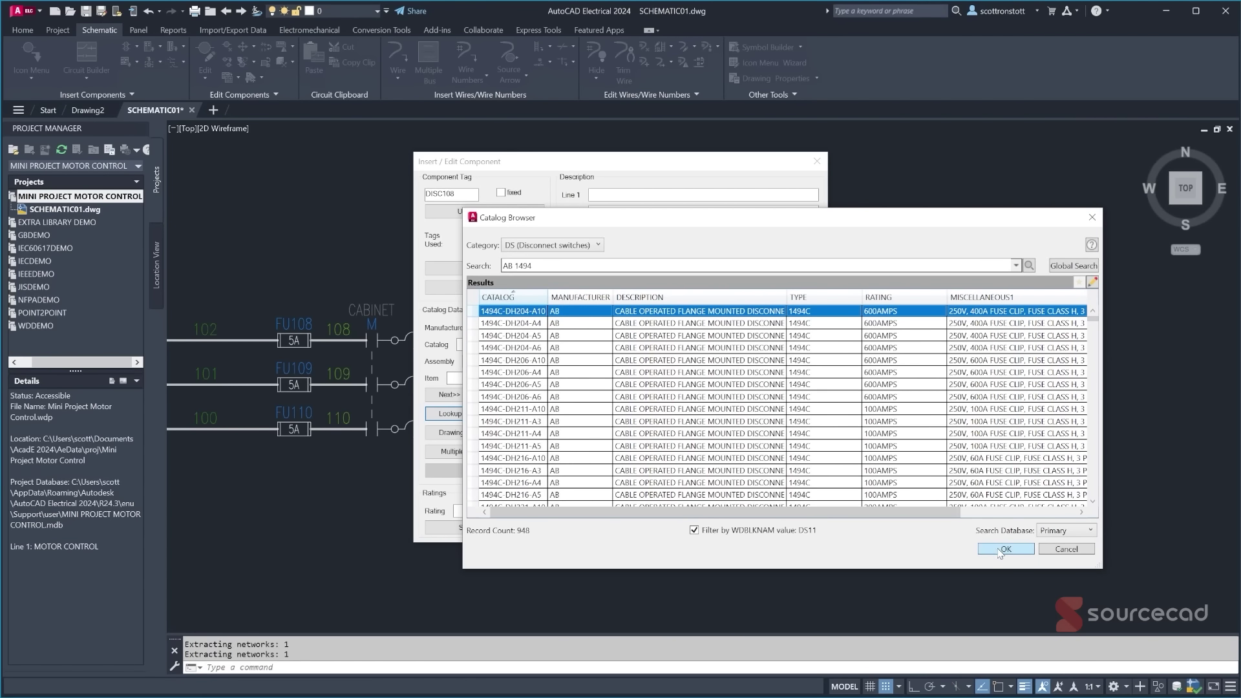
{"action": "left_click", "coordinate": [1003, 549]}
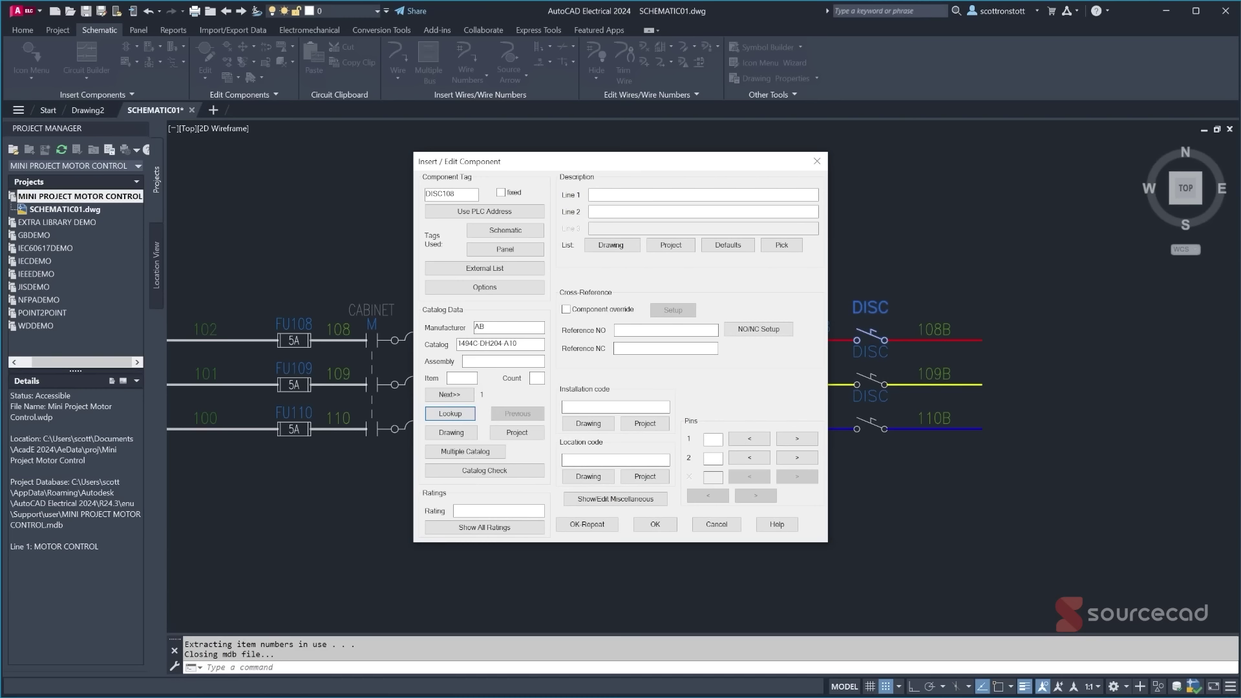
- Set the disconnect switch's location code to FACFLOOR and accept the component
{"action": "left_click", "coordinate": [594, 479]}
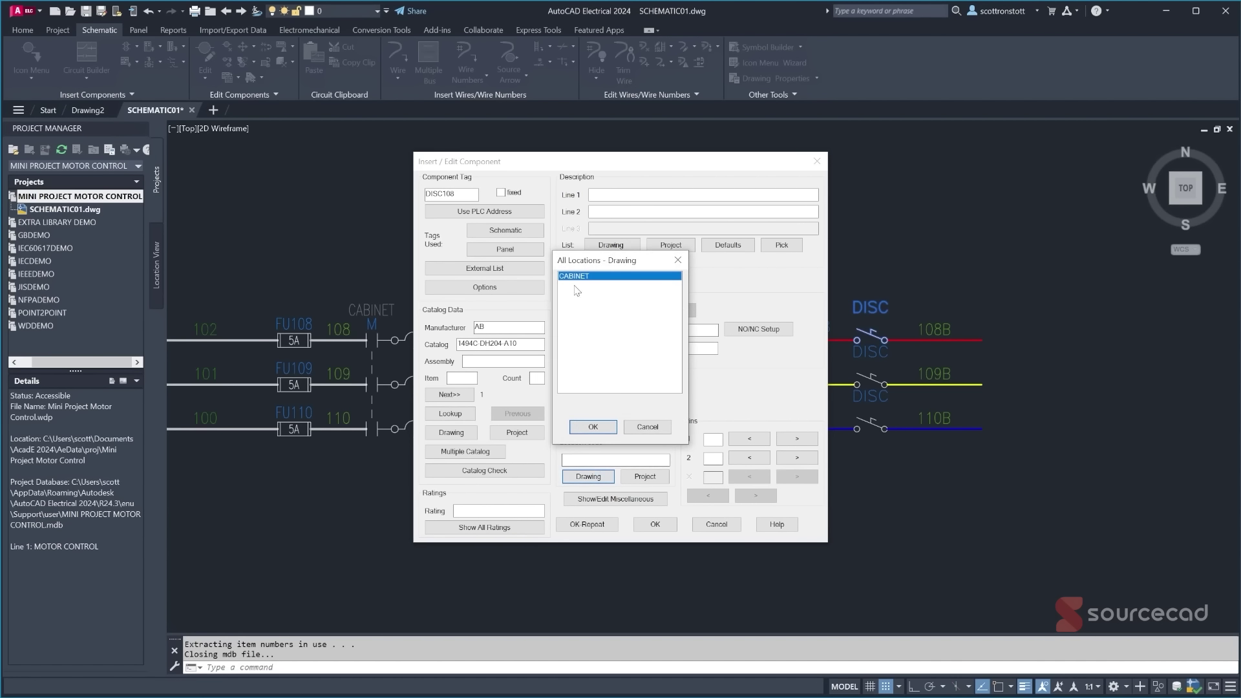
{"action": "left_click", "coordinate": [589, 424]}
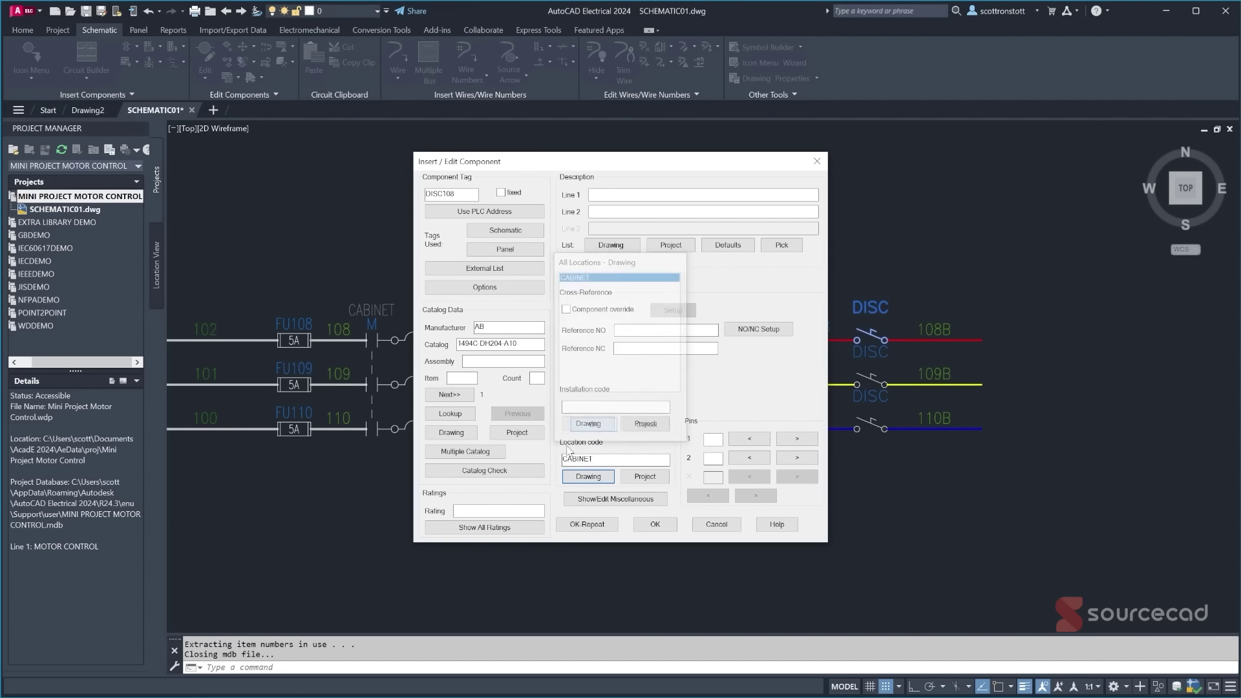
{"action": "left_click", "coordinate": [569, 478]}
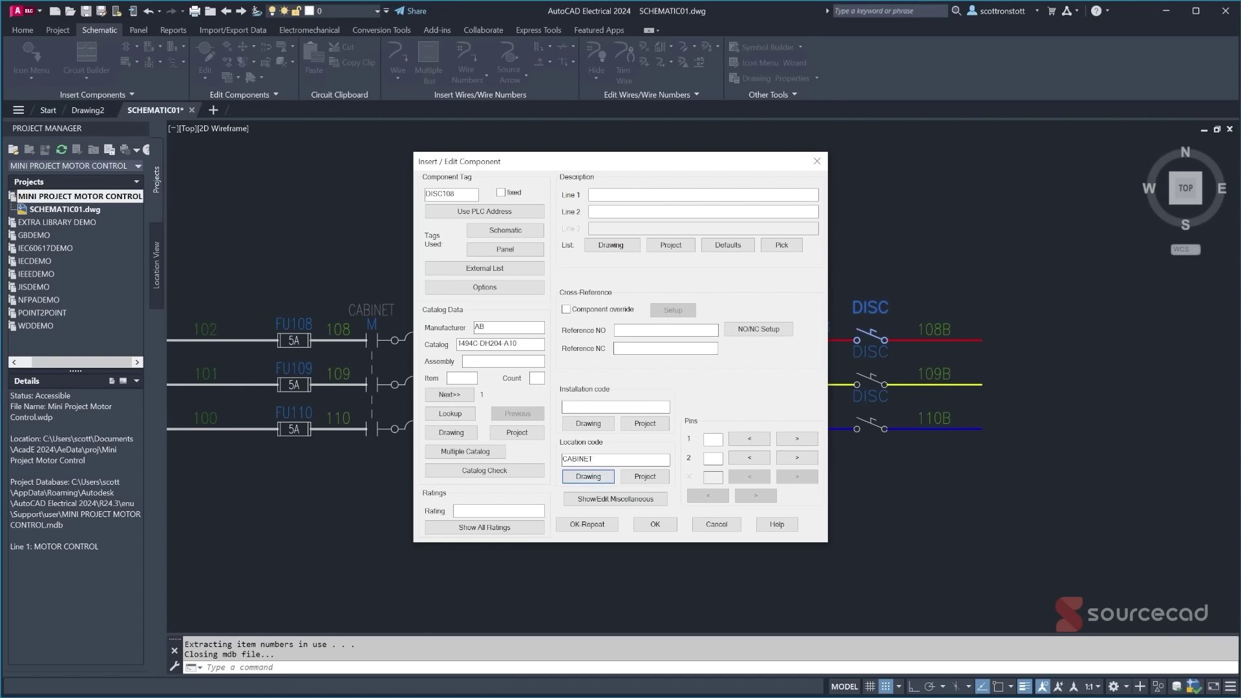
{"action": "key", "text": "shift+Tab"}
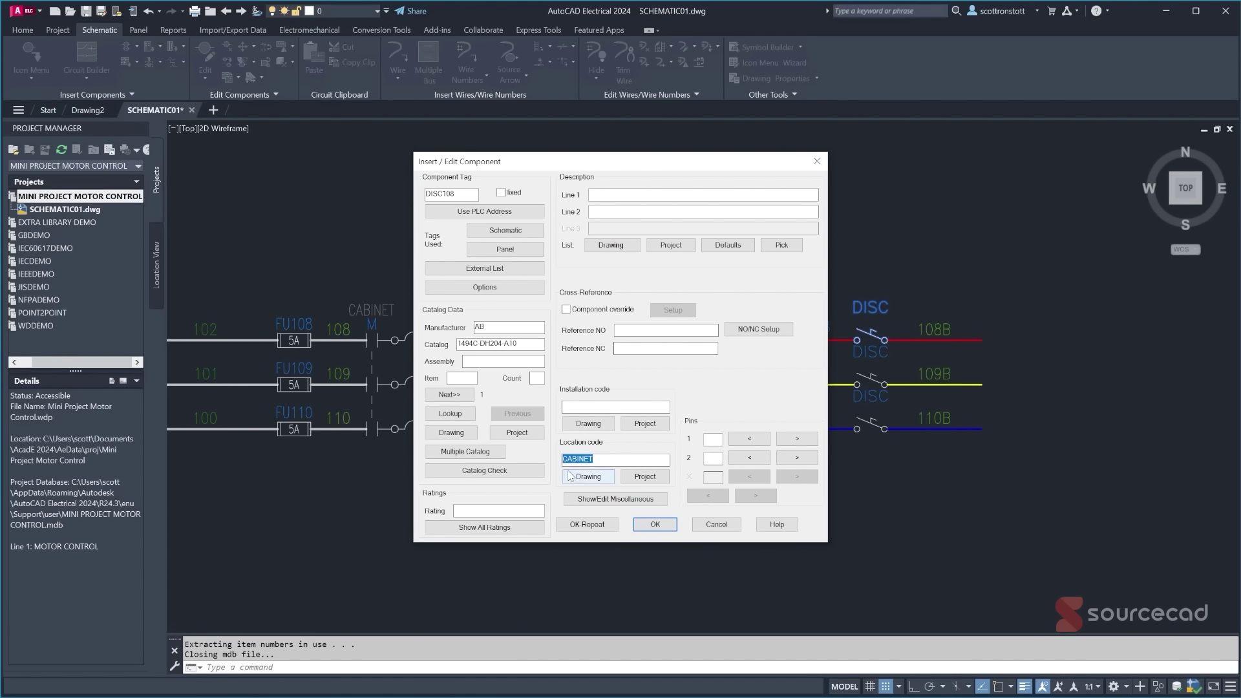
{"action": "type", "text": "H"}
{"action": "left_click", "coordinate": [655, 524]}
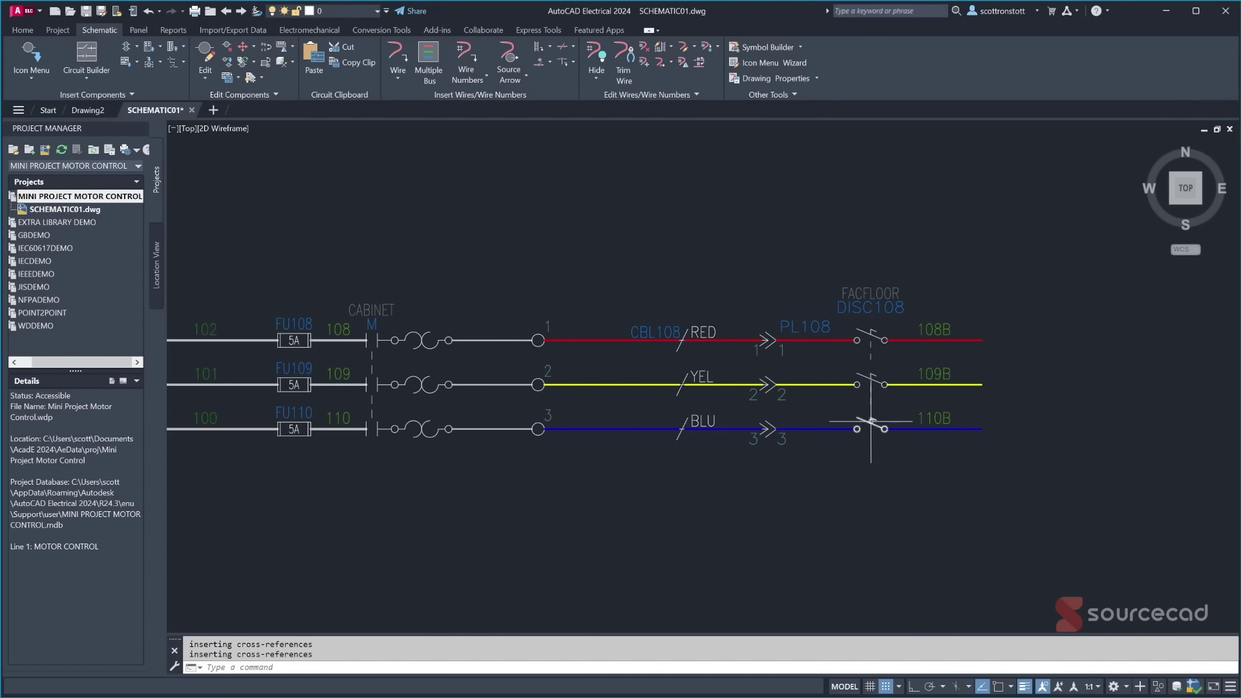
- Stretch the free ends of the red, yellow and blue wires horizontally to the right past the disconnect to make room for a motor
{"action": "scroll", "coordinate": [836, 505], "scroll_direction": "down", "scroll_amount": 2}
{"action": "mouse_move", "coordinate": [804, 507]}
{"action": "middle_mouse_down"}
{"action": "mouse_move", "coordinate": [574, 512]}
{"action": "mouse_move", "coordinate": [609, 507]}
{"action": "middle_mouse_up"}
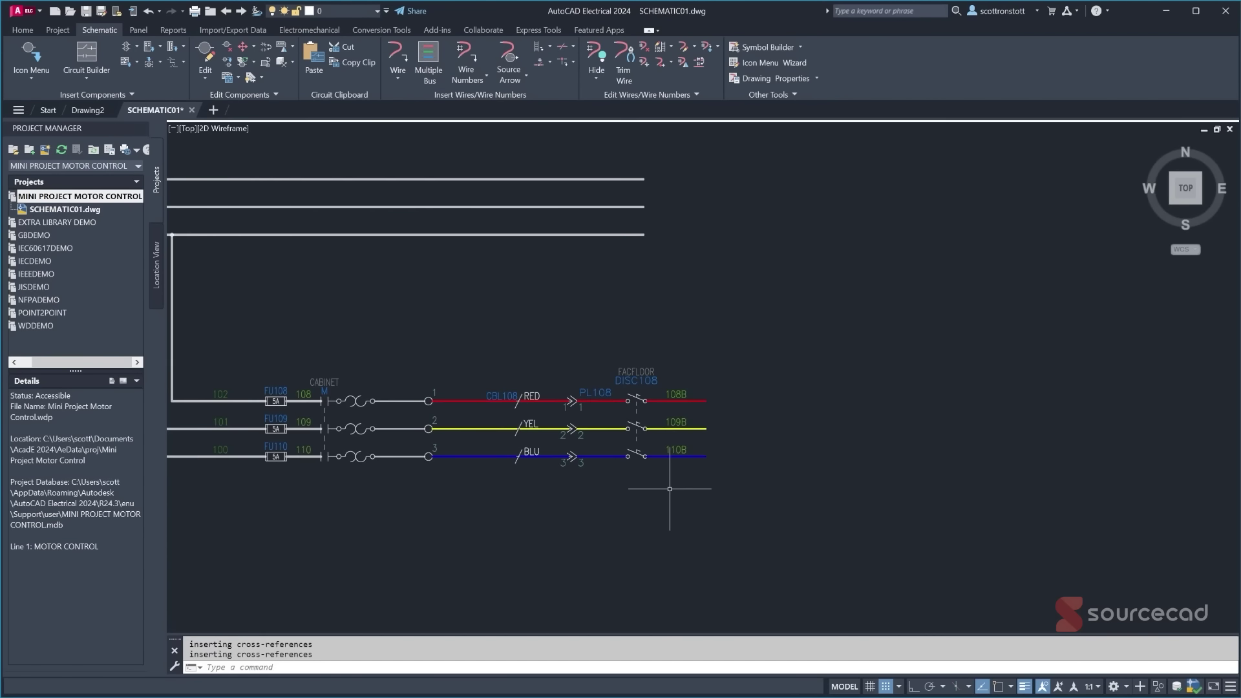
{"action": "left_click", "coordinate": [22, 31]}
{"action": "left_click", "coordinate": [175, 79]}
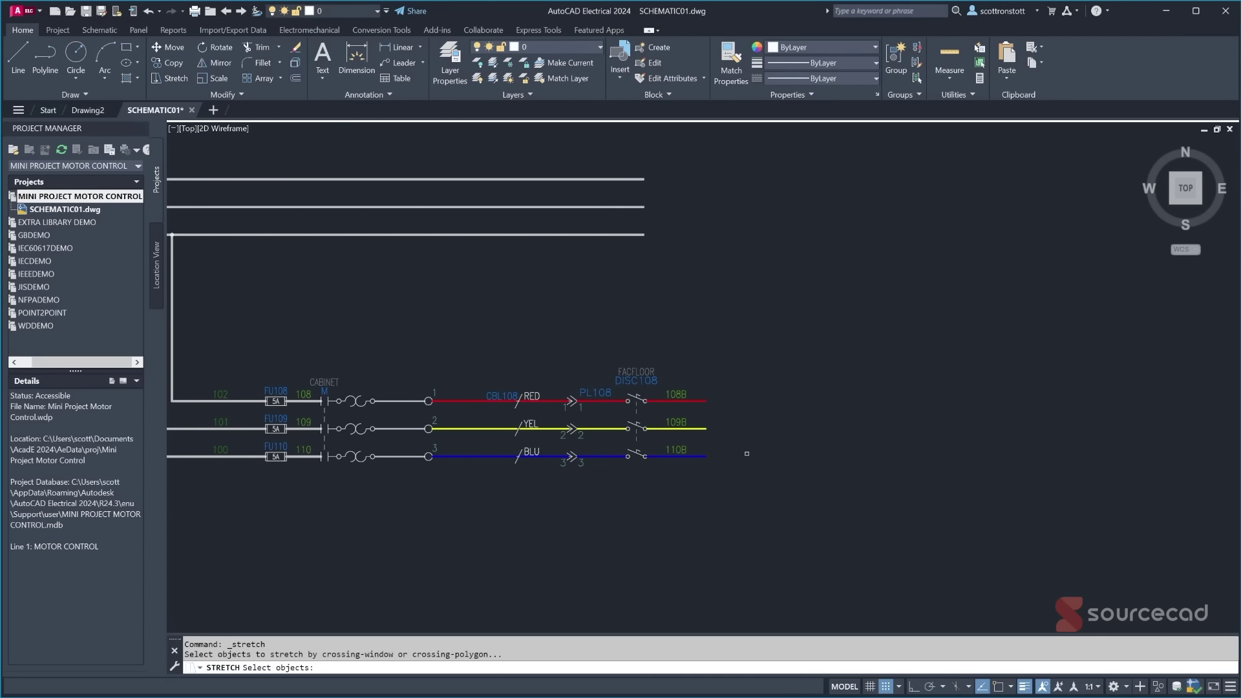
{"action": "left_click", "coordinate": [749, 335]}
{"action": "left_click", "coordinate": [647, 483]}
{"action": "key", "text": "Return"}
{"action": "left_click", "coordinate": [740, 366]}
{"action": "left_click", "coordinate": [797, 363]}
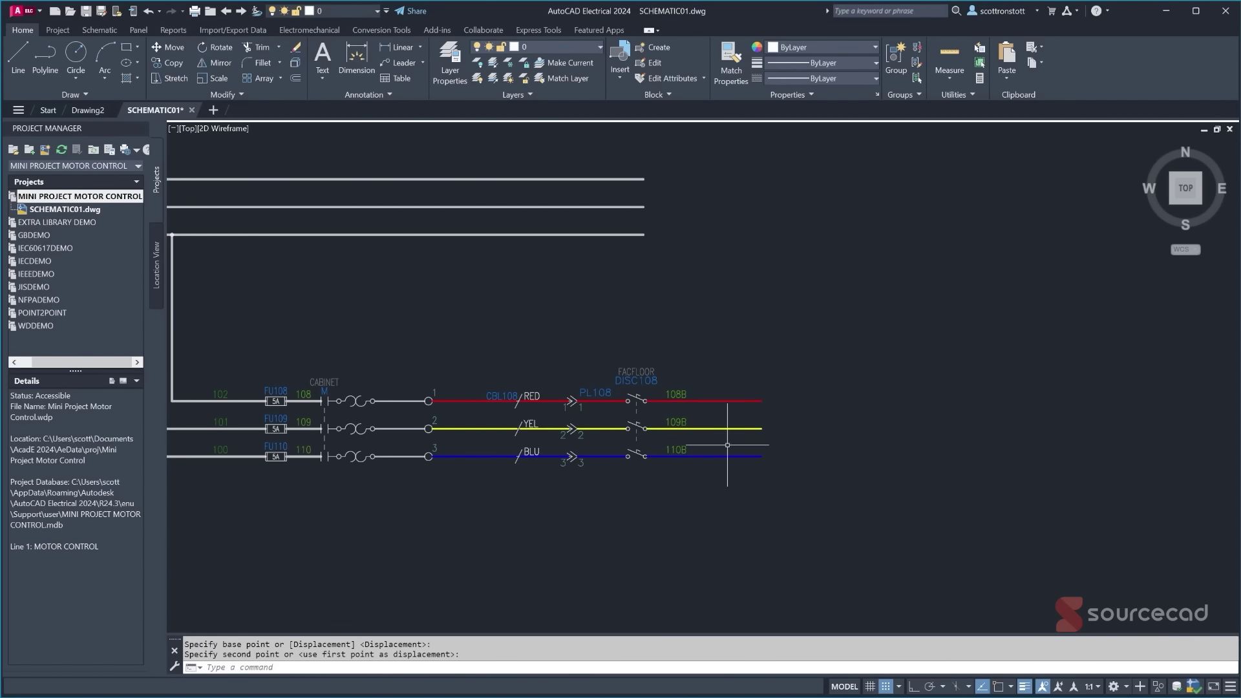
- Insert a three-phase motor on the yellow wire near the free wire ends, with description lines CONVEYOR and MOTOR
{"action": "left_click", "coordinate": [100, 30]}
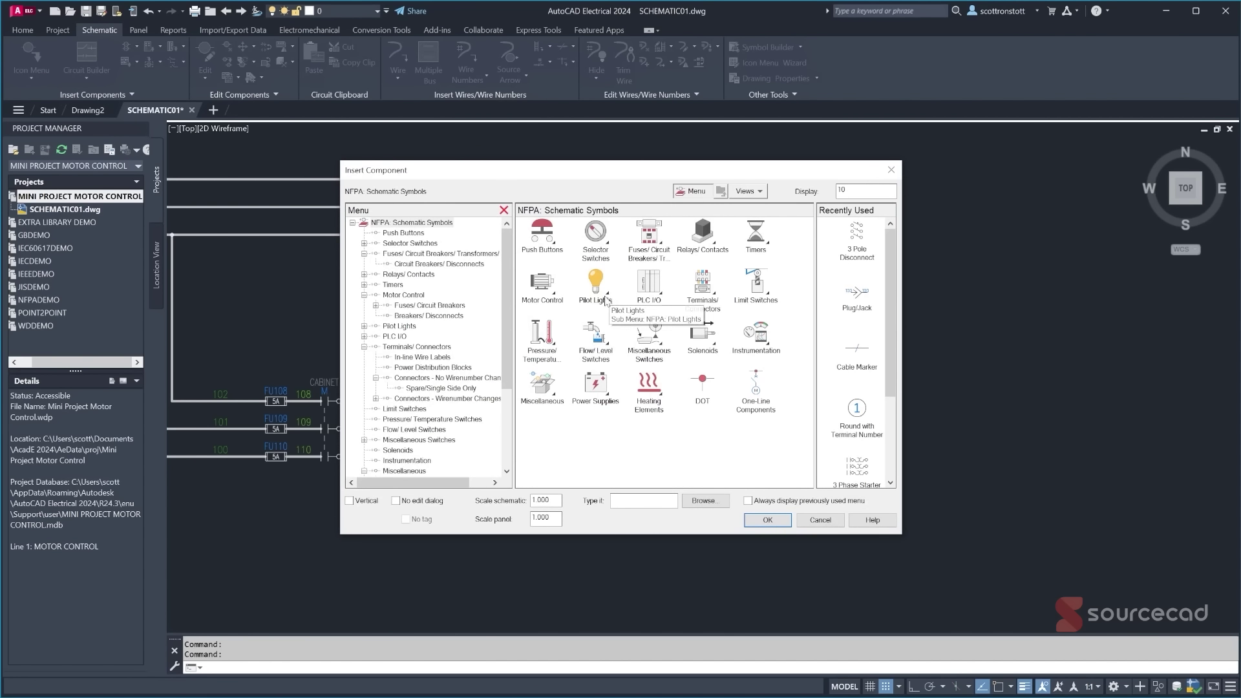
{"action": "left_click", "coordinate": [544, 288]}
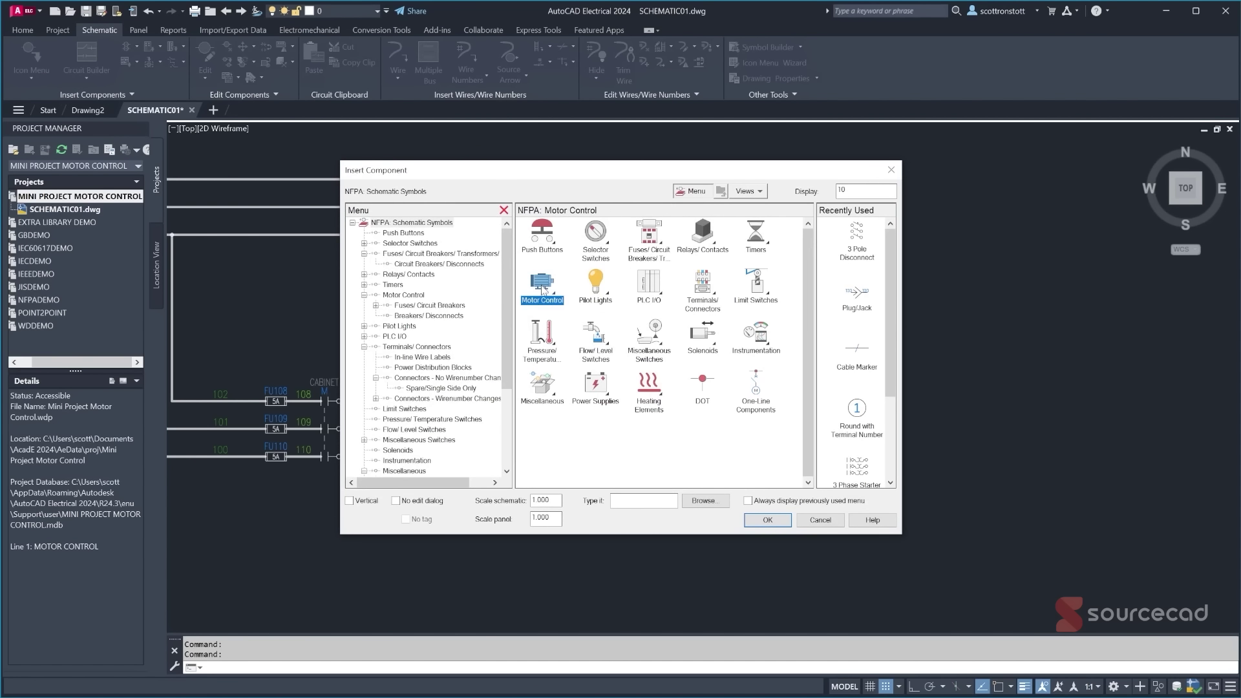
{"action": "left_click", "coordinate": [651, 294]}
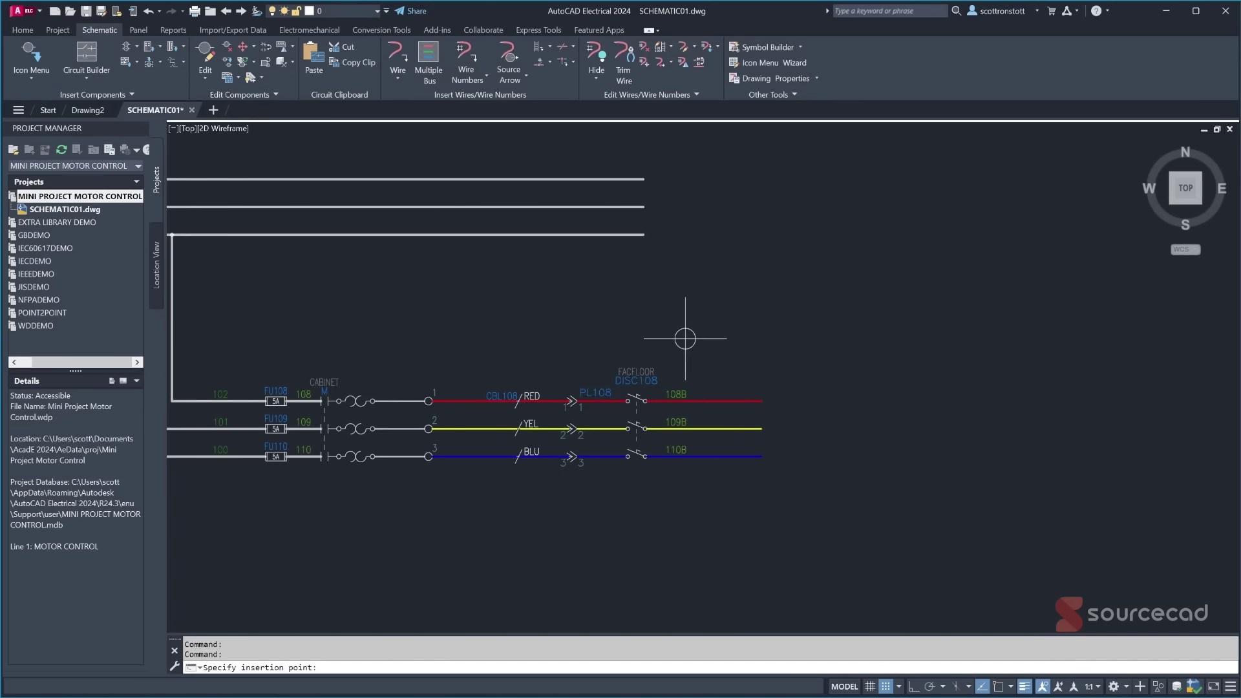
{"action": "left_click", "coordinate": [733, 429]}
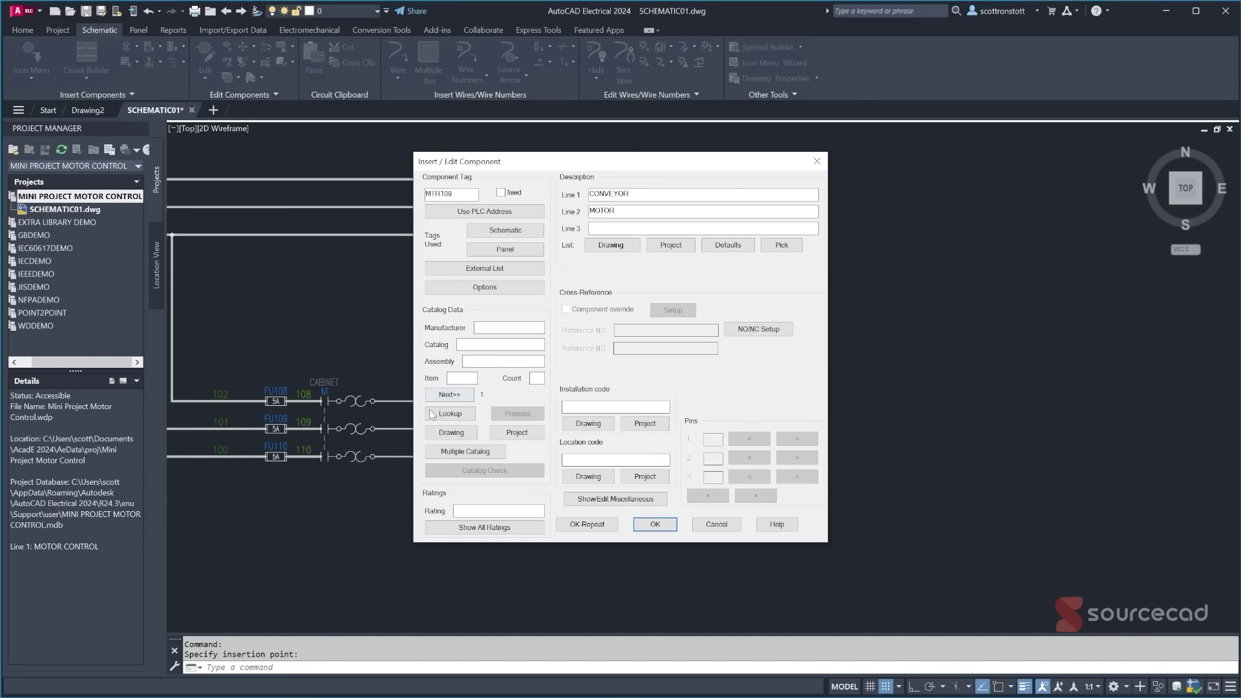
- Assign the AB 5HP AC motor 1329L-ZA00518NVC and the location code FACFLOOR to the conveyor motor
{"action": "left_click", "coordinate": [446, 415]}
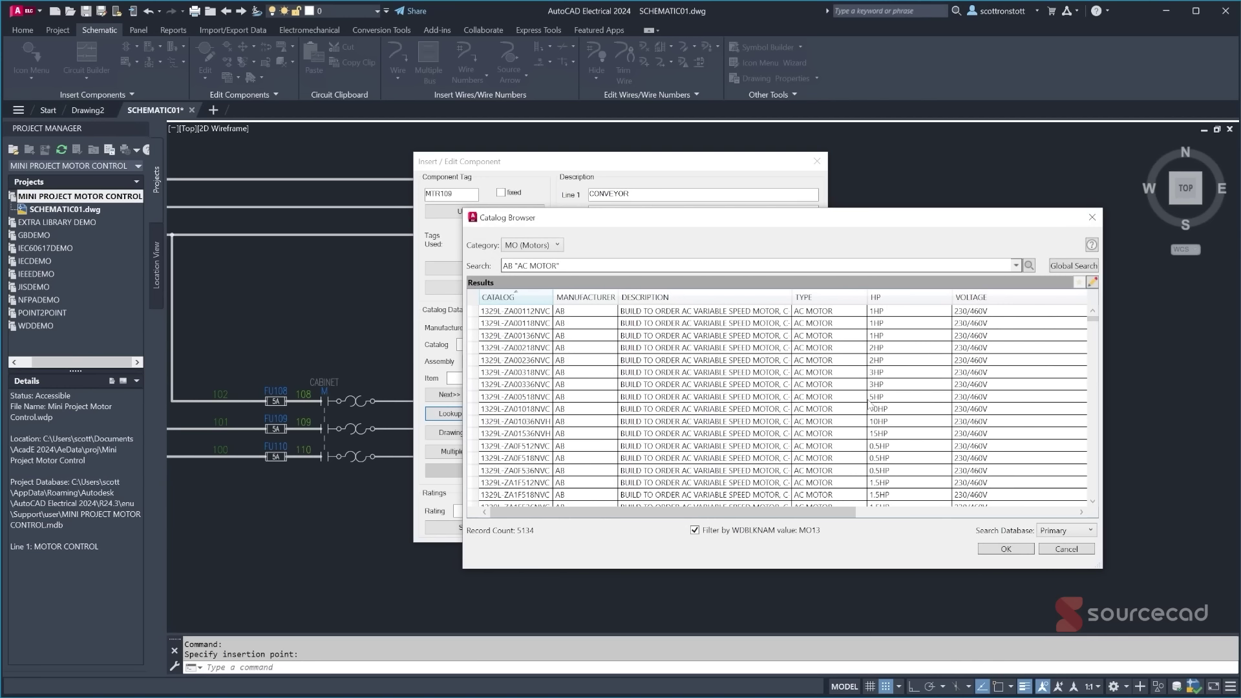
{"action": "left_click", "coordinate": [887, 400]}
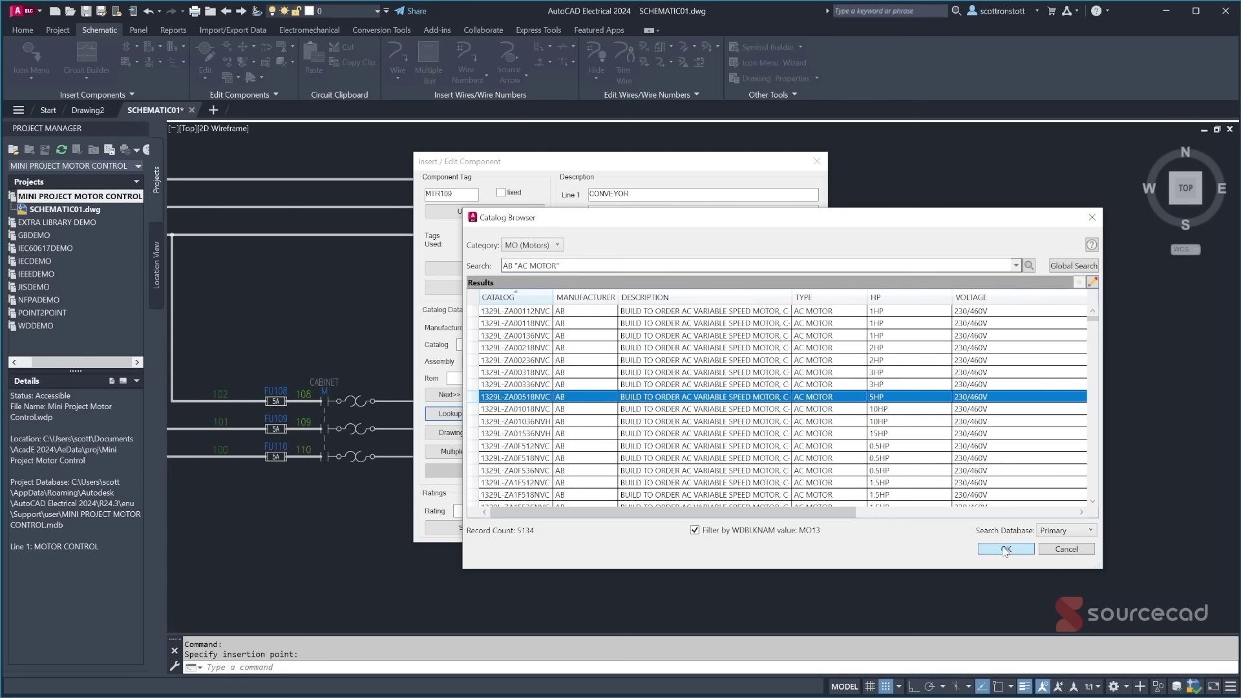
{"action": "left_click", "coordinate": [1005, 550]}
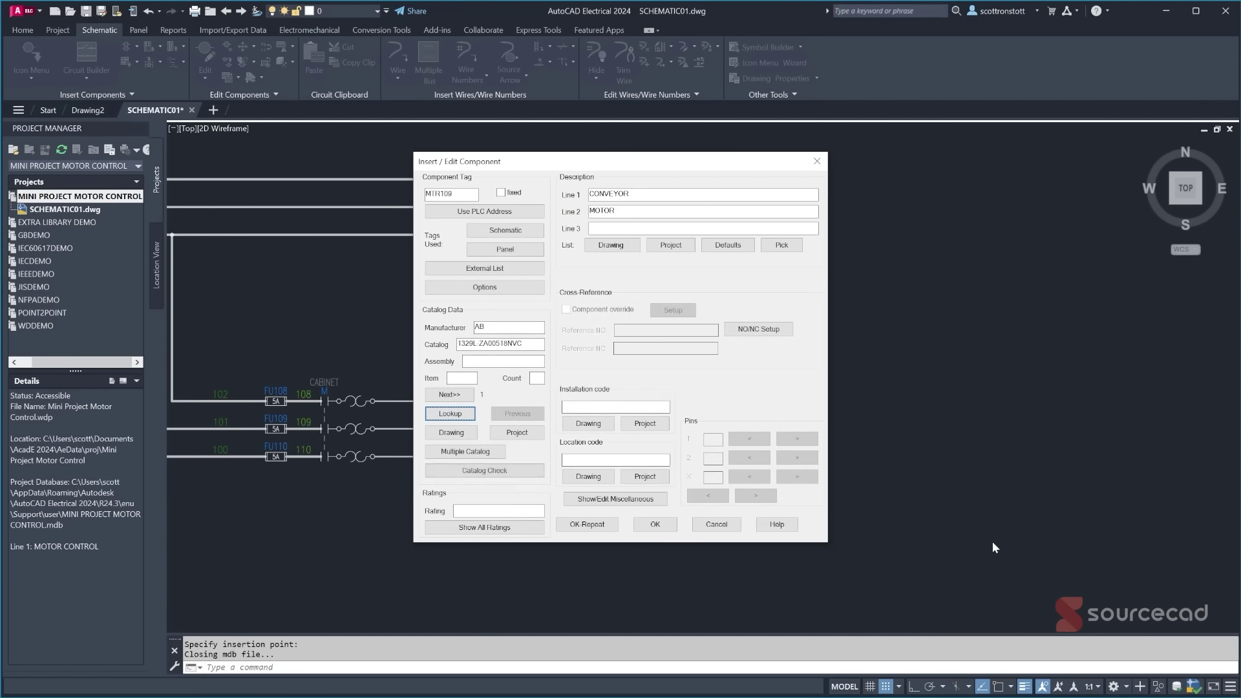
{"action": "left_click", "coordinate": [585, 481]}
{"action": "left_click", "coordinate": [605, 288]}
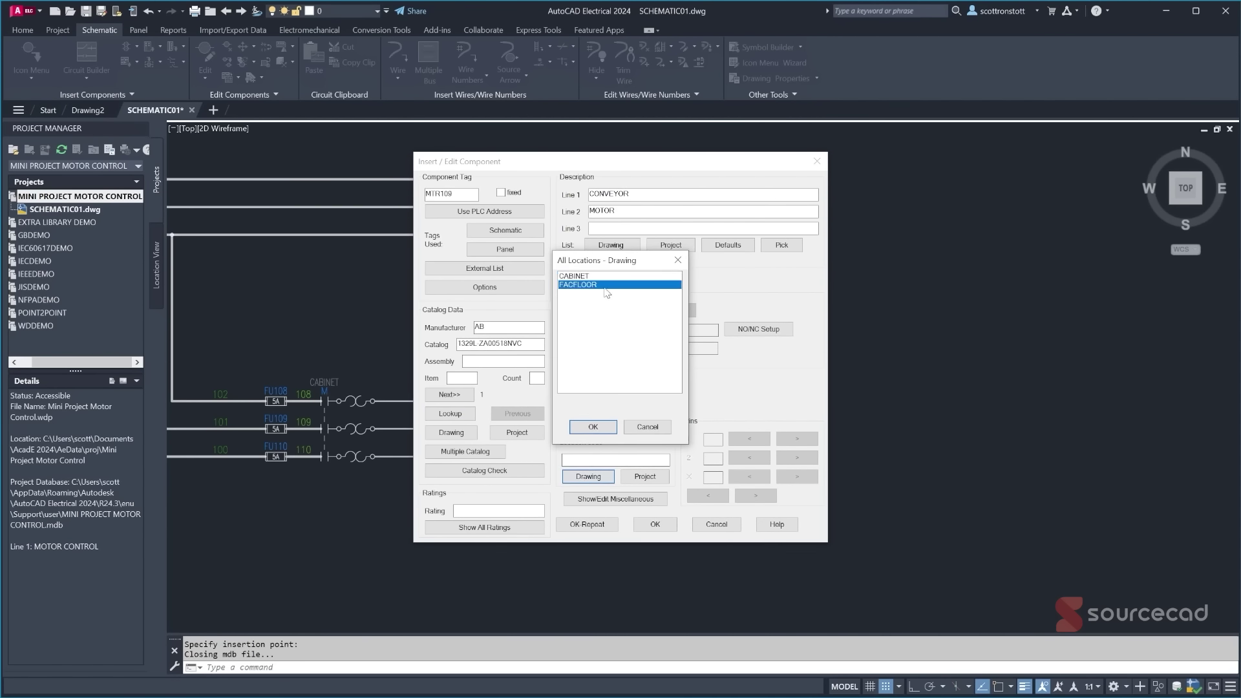
{"action": "left_click", "coordinate": [590, 427]}
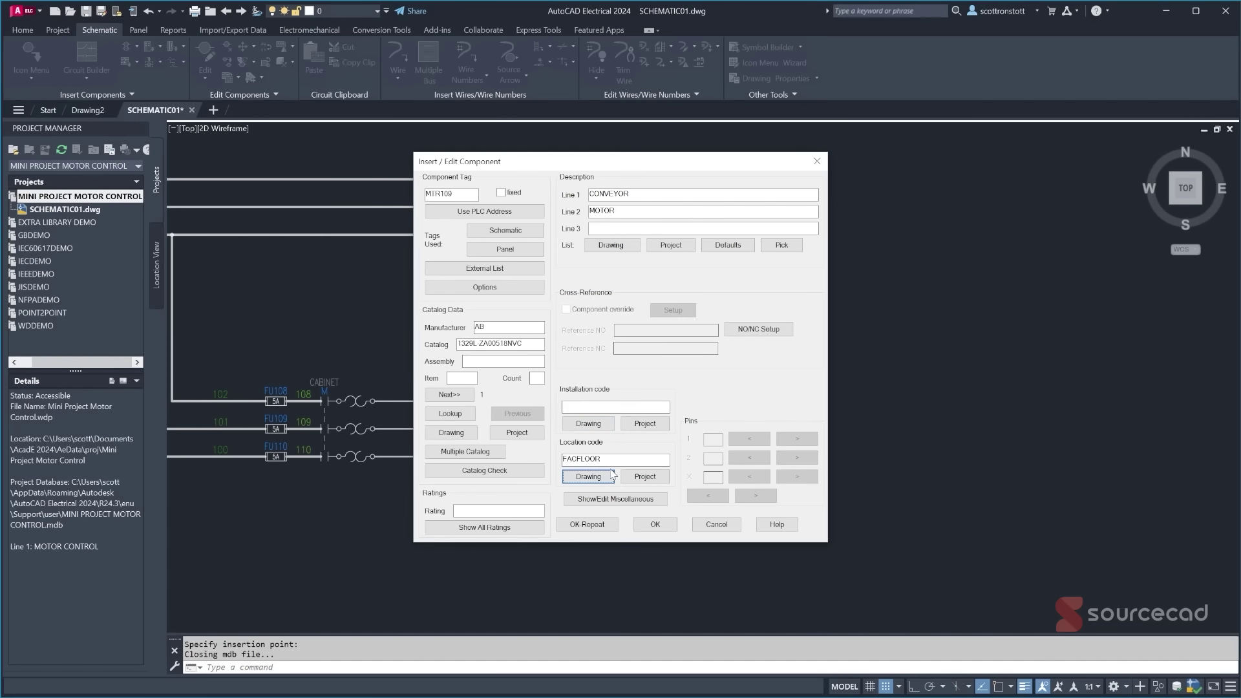
{"action": "left_click", "coordinate": [654, 525]}
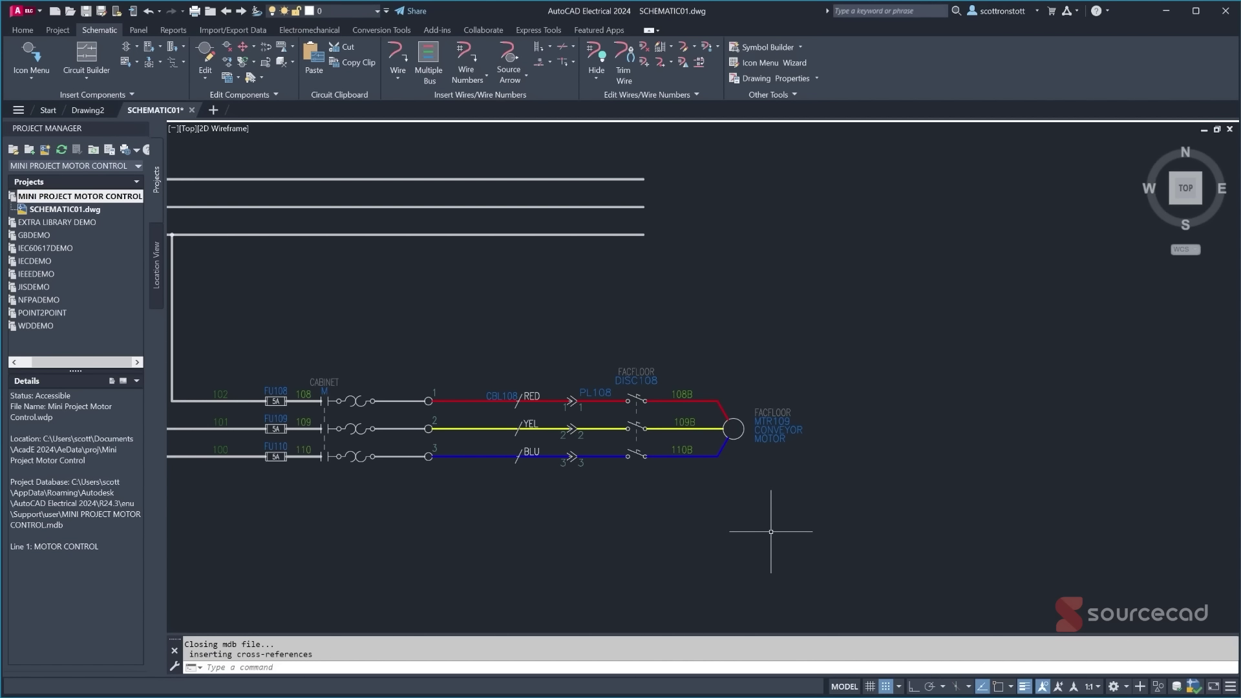
- Draw a green 14AWG ground wire from the conveyor motor's lower right edge diagonally out and then straight down
{"action": "scroll", "coordinate": [771, 531], "scroll_direction": "up", "scroll_amount": 2}
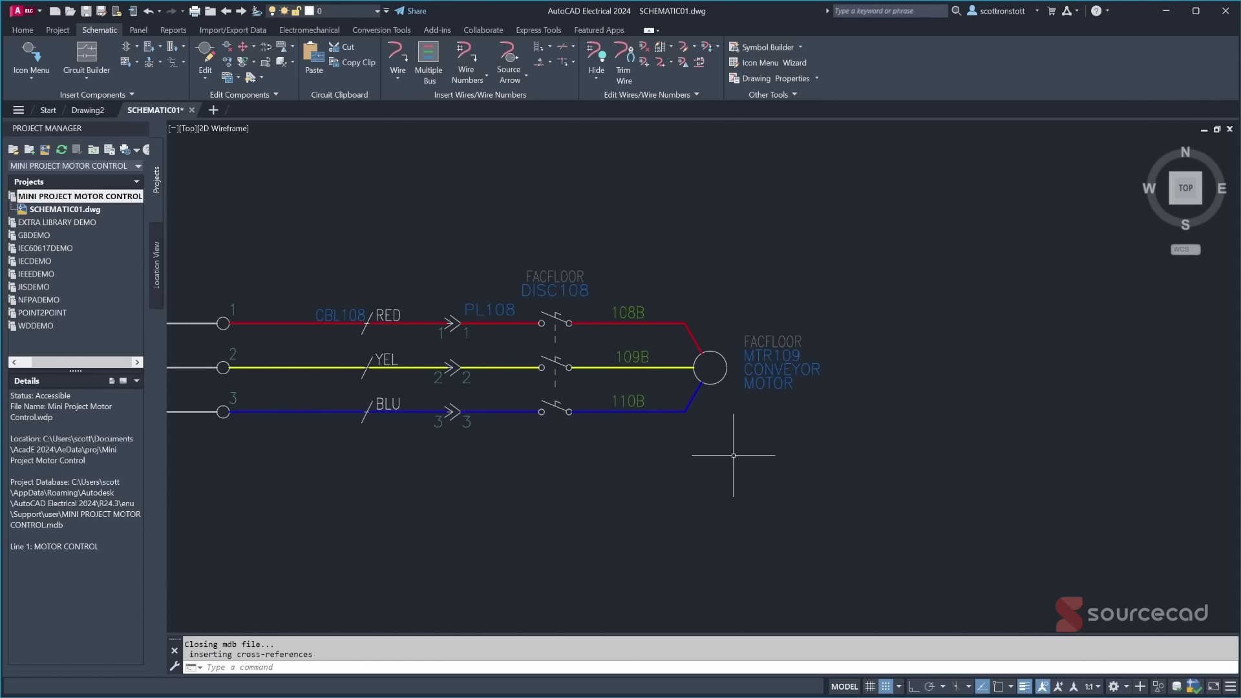
{"action": "scroll", "coordinate": [711, 445], "scroll_direction": "down", "scroll_amount": 2}
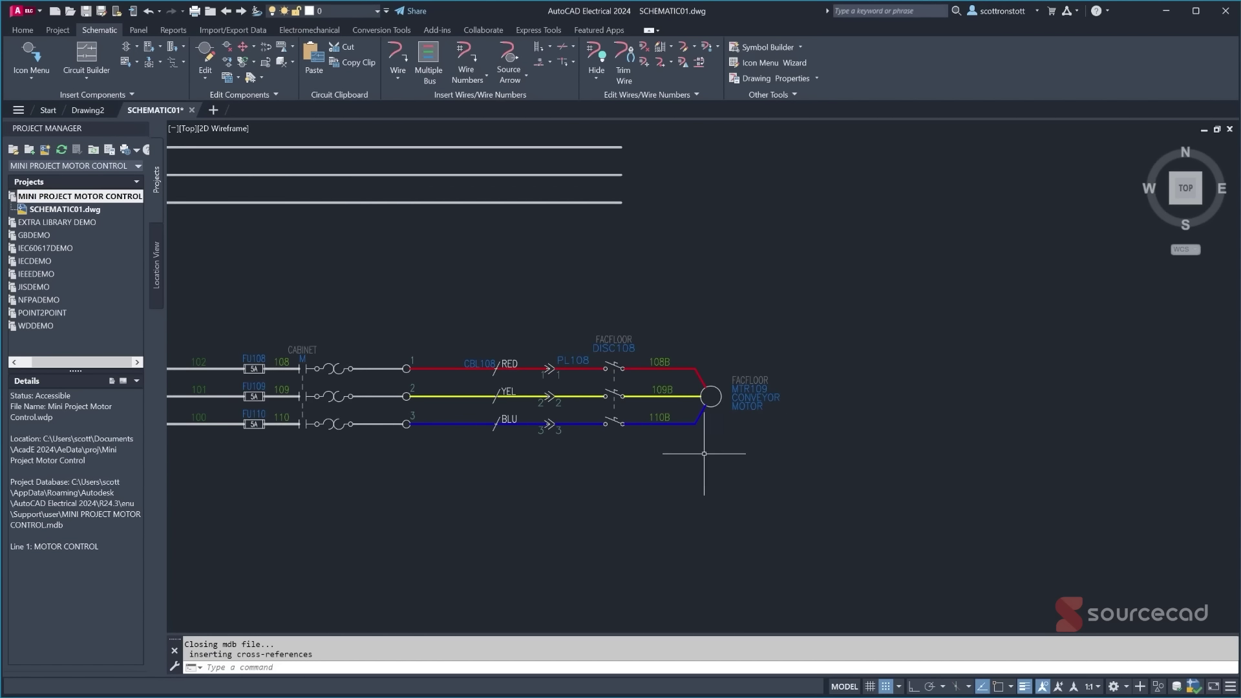
{"action": "middle_click_drag", "start_coordinate": [705, 453], "coordinate": [798, 421]}
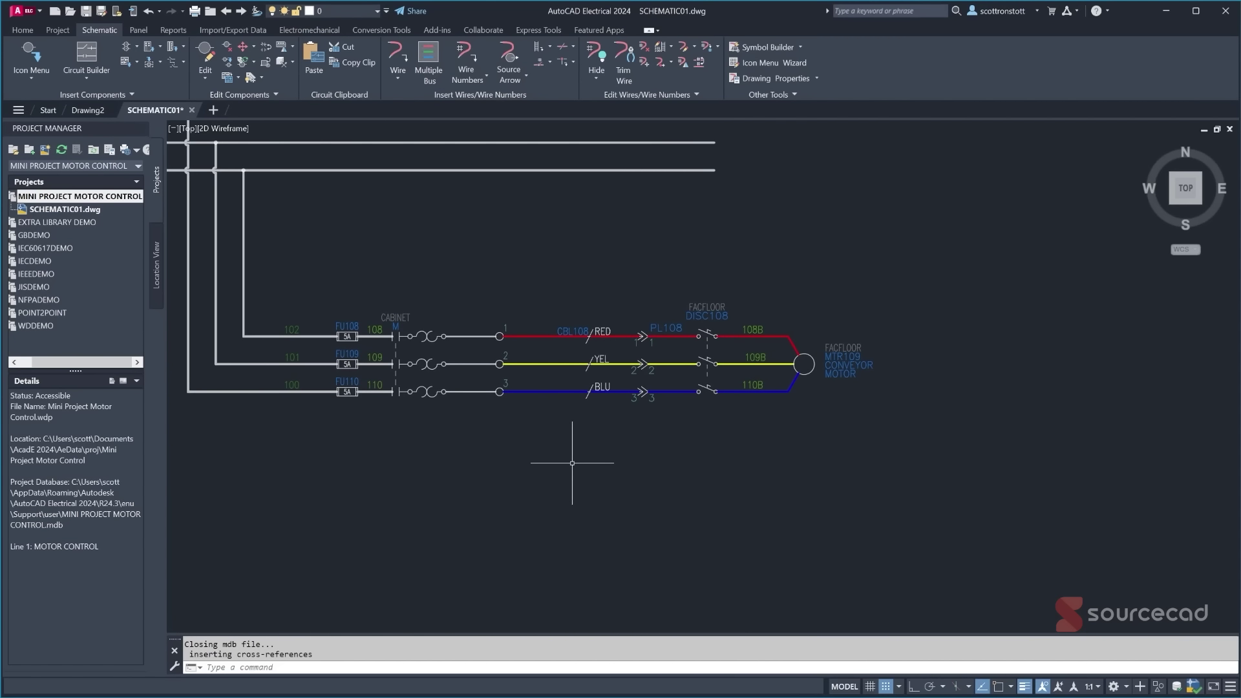
{"action": "left_click", "coordinate": [392, 56]}
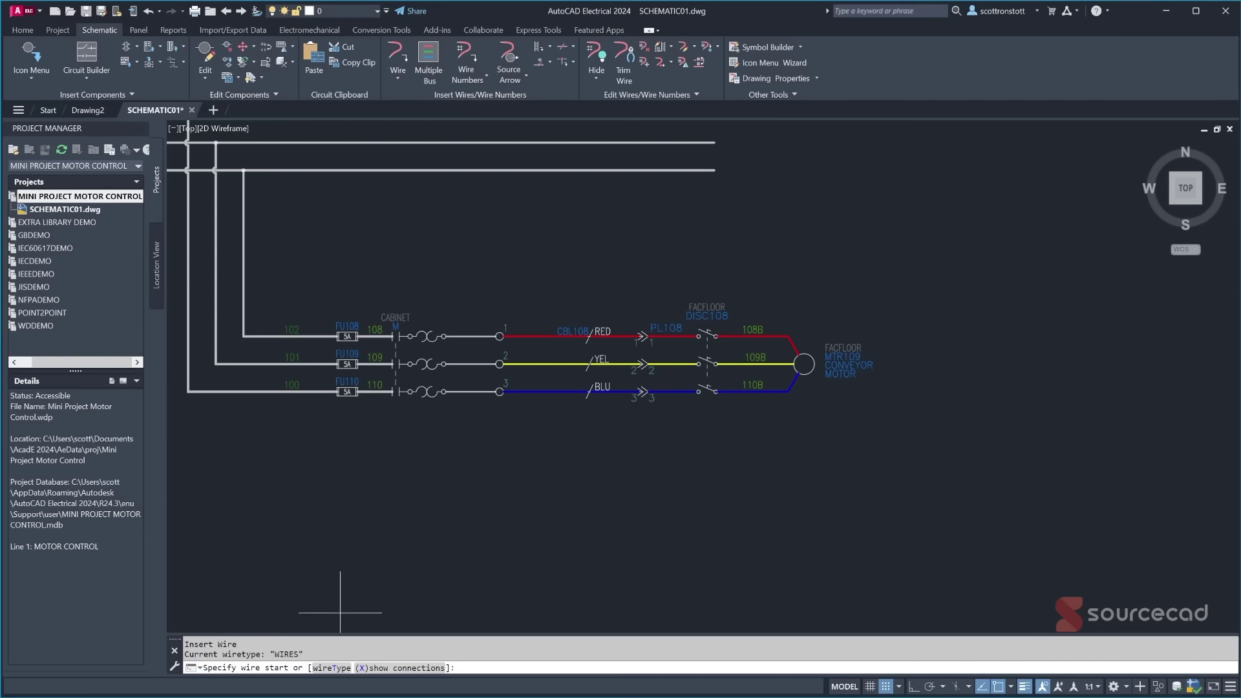
{"action": "left_click", "coordinate": [331, 668]}
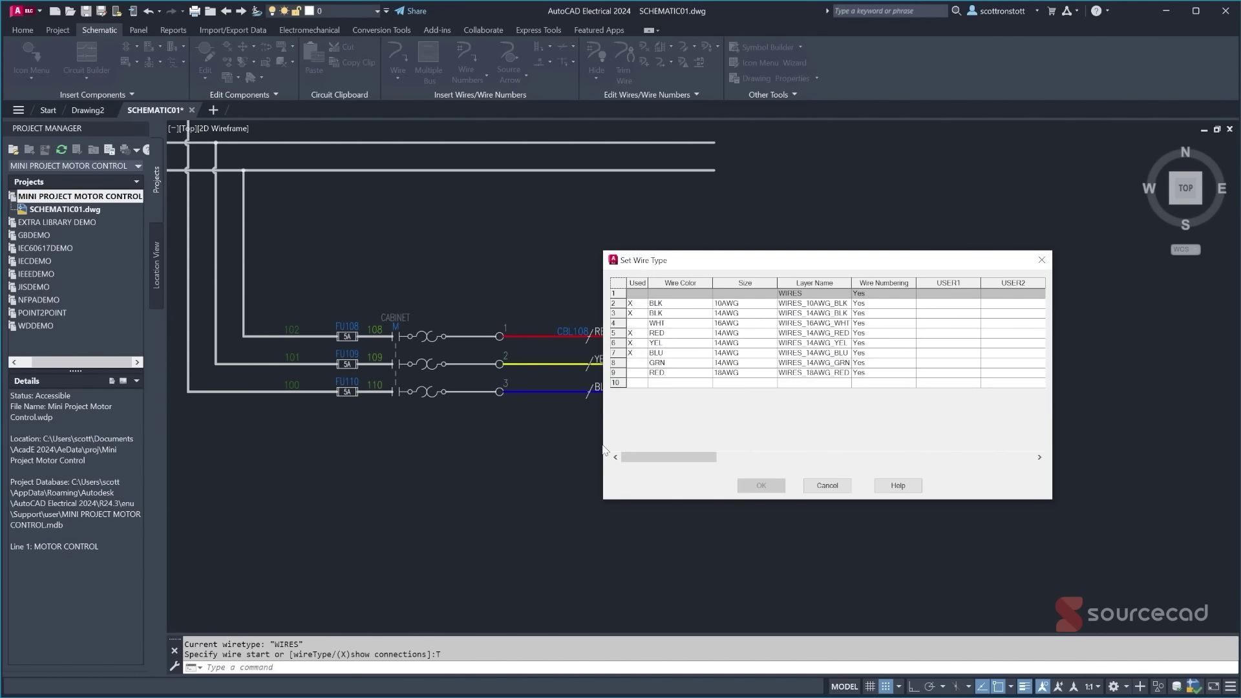
{"action": "left_click", "coordinate": [638, 364]}
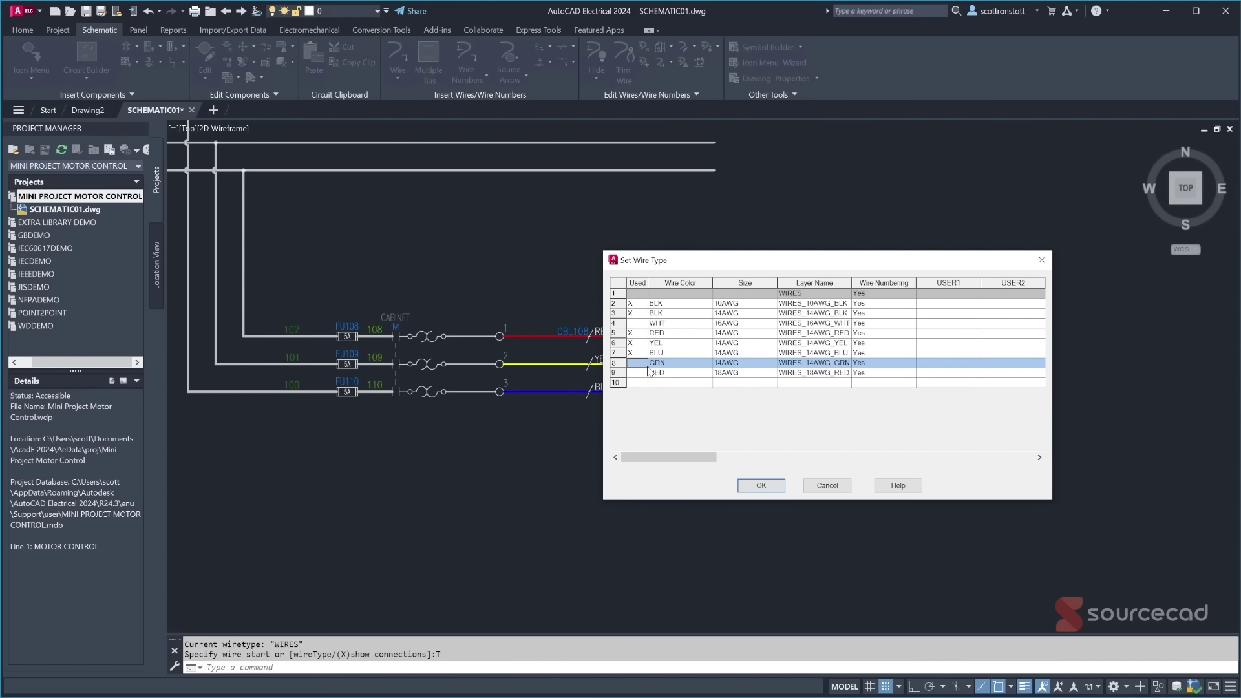
{"action": "left_click", "coordinate": [762, 486]}
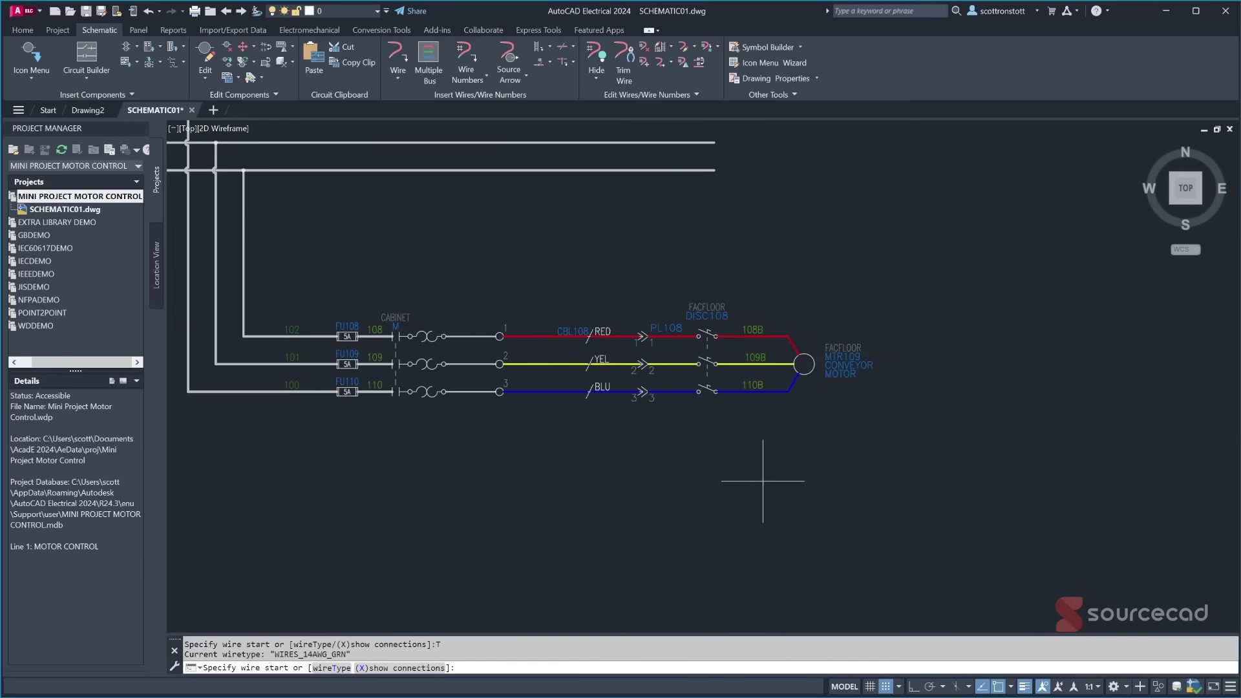
{"action": "left_click", "coordinate": [813, 373]}
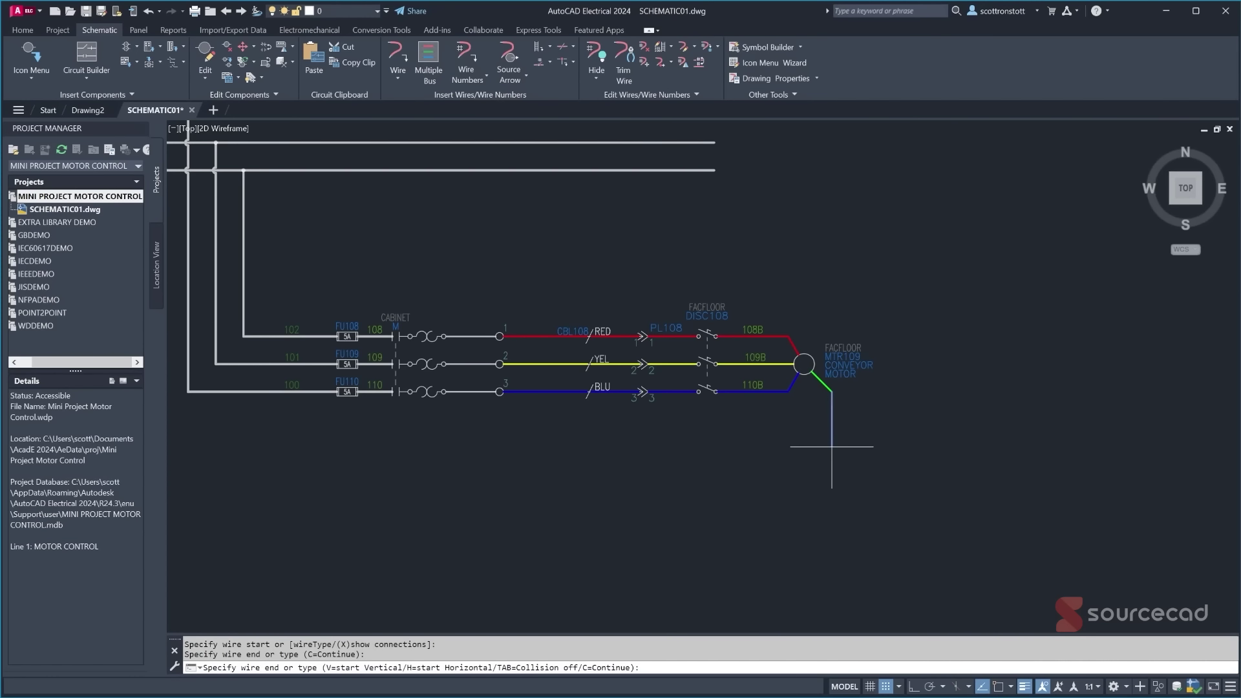
{"action": "key", "text": "Escape"}
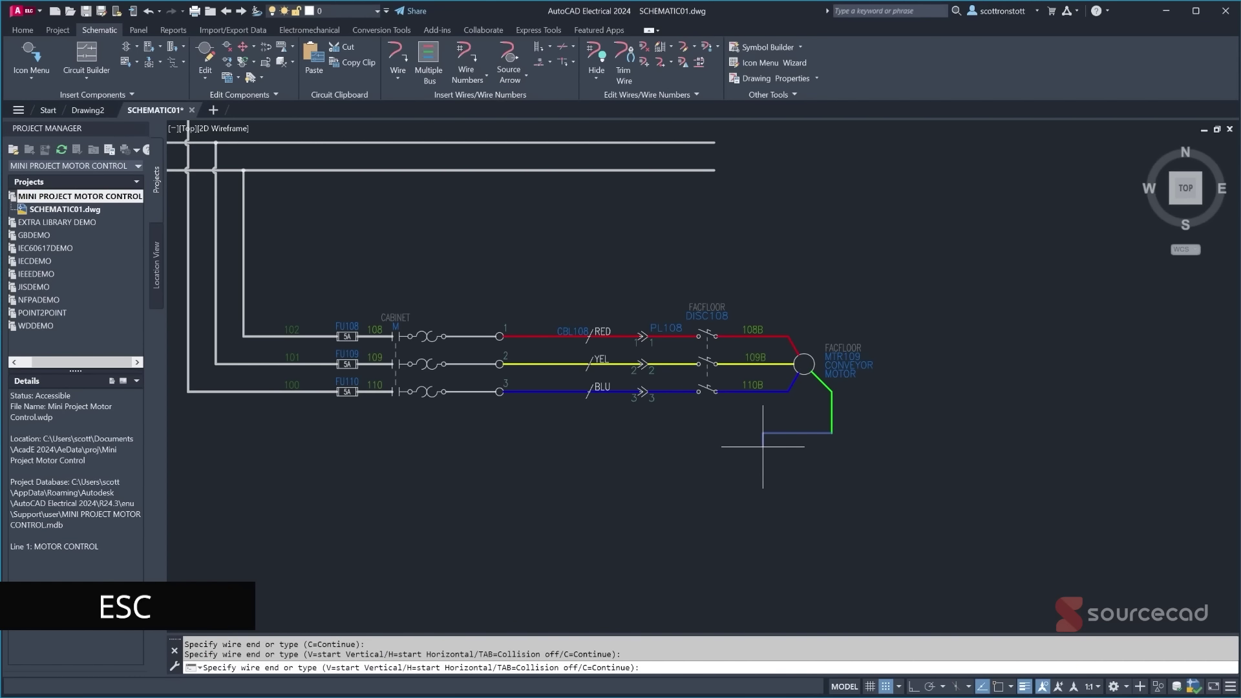
{"action": "key", "text": "Escape"}
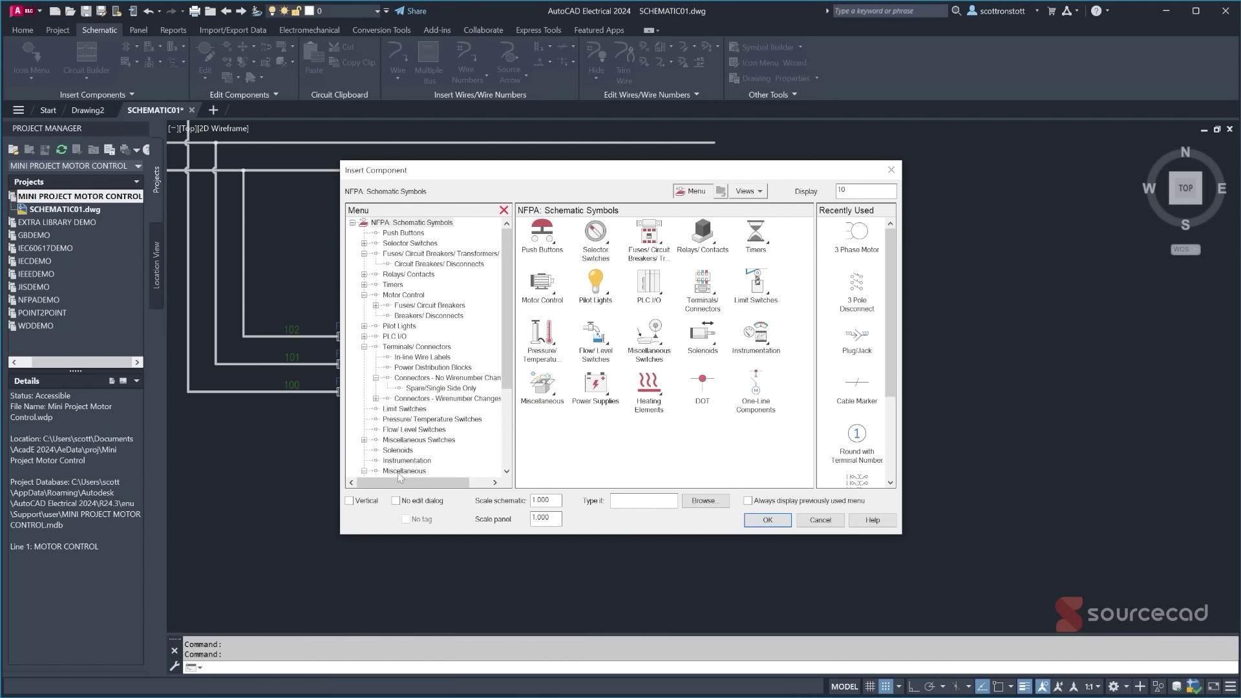
- Insert a Ground symbol from the miscellaneous schematic symbols at the free lower end of the green wire and accept its default component data
{"action": "left_click", "coordinate": [400, 472]}
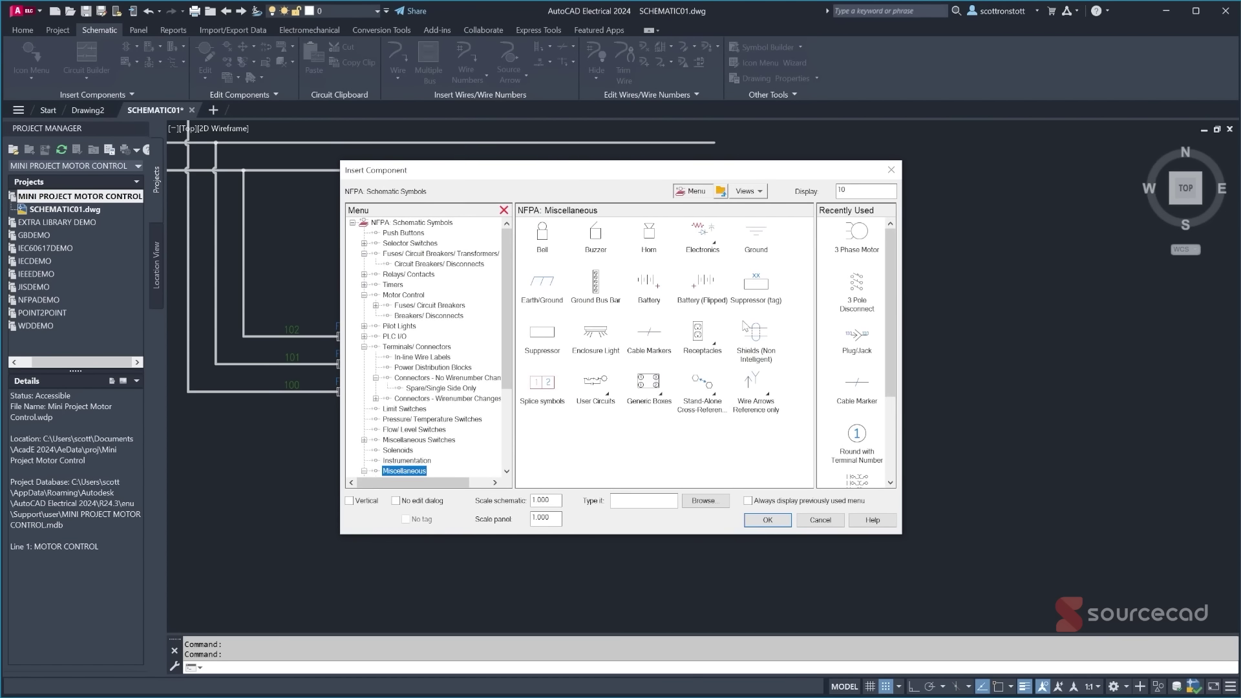
{"action": "left_click", "coordinate": [756, 241]}
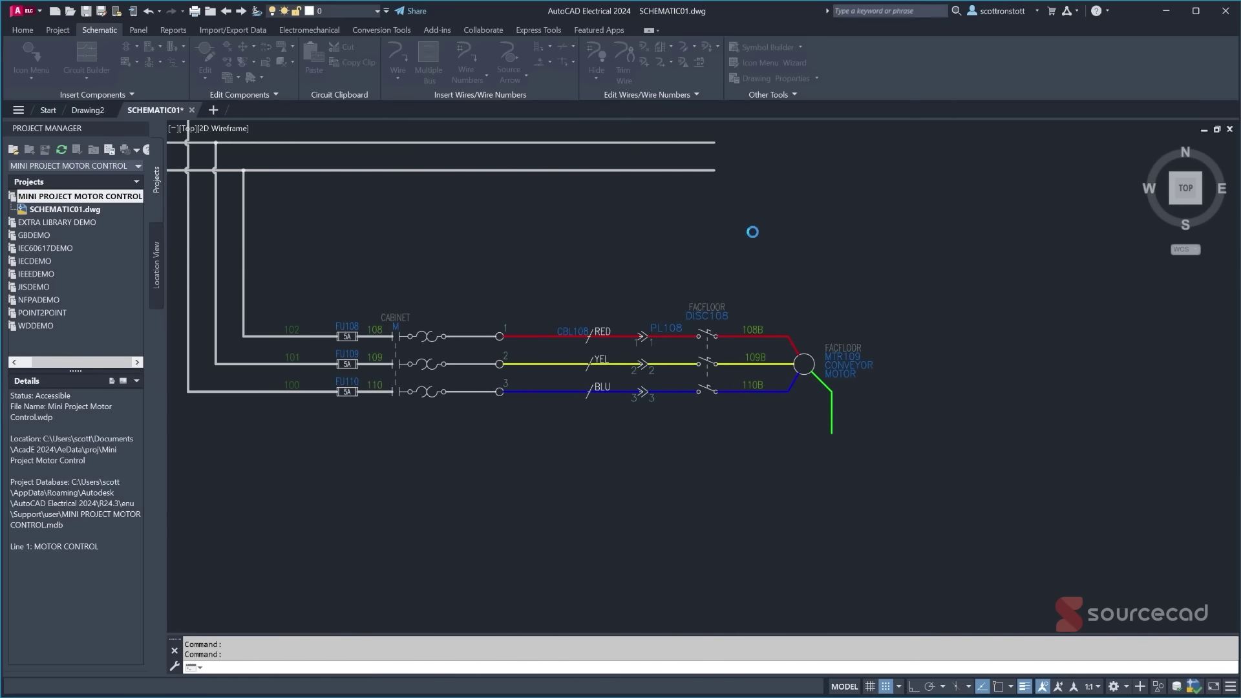
{"action": "left_click", "coordinate": [831, 439]}
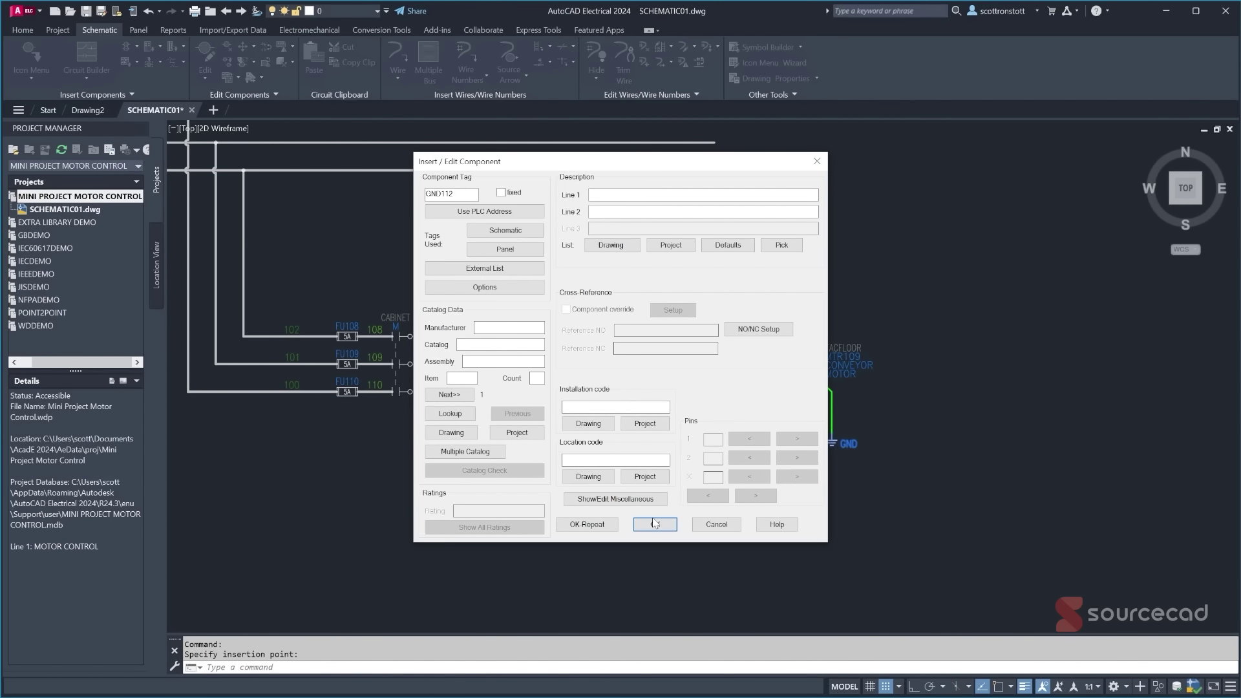
{"action": "left_click", "coordinate": [655, 524]}
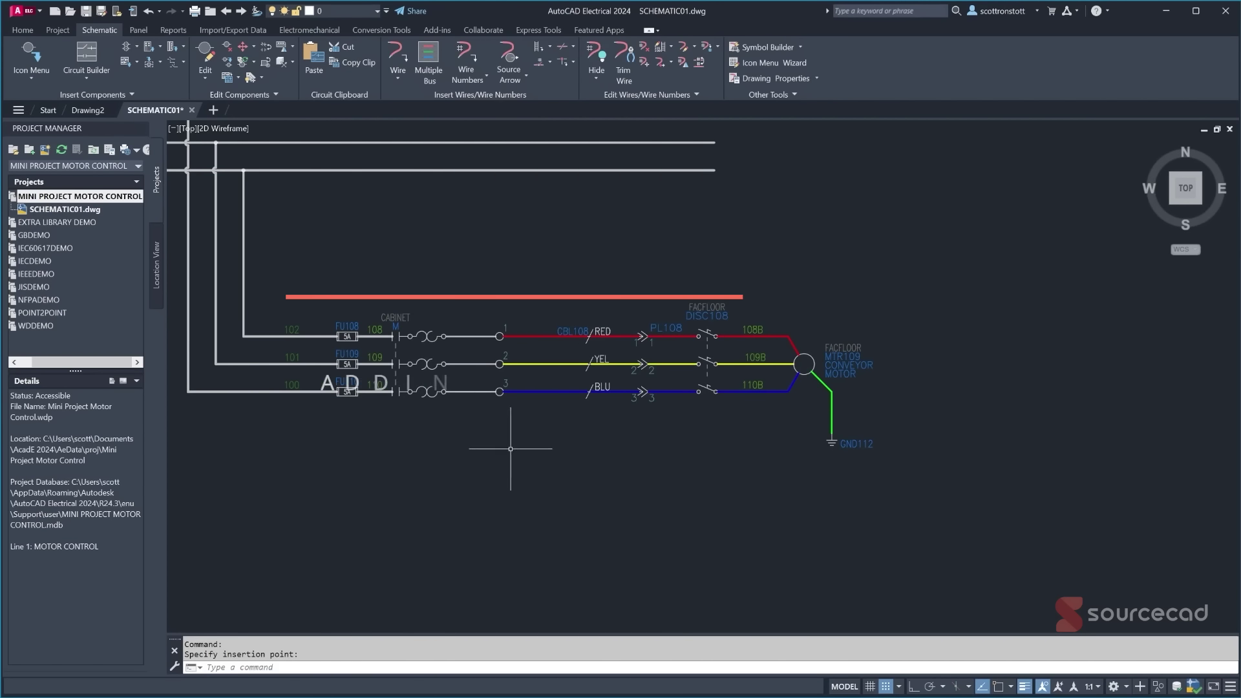
- Save the SCHEMATIC01 drawing
{"action": "scroll", "coordinate": [632, 512], "scroll_direction": "down", "scroll_amount": 4}
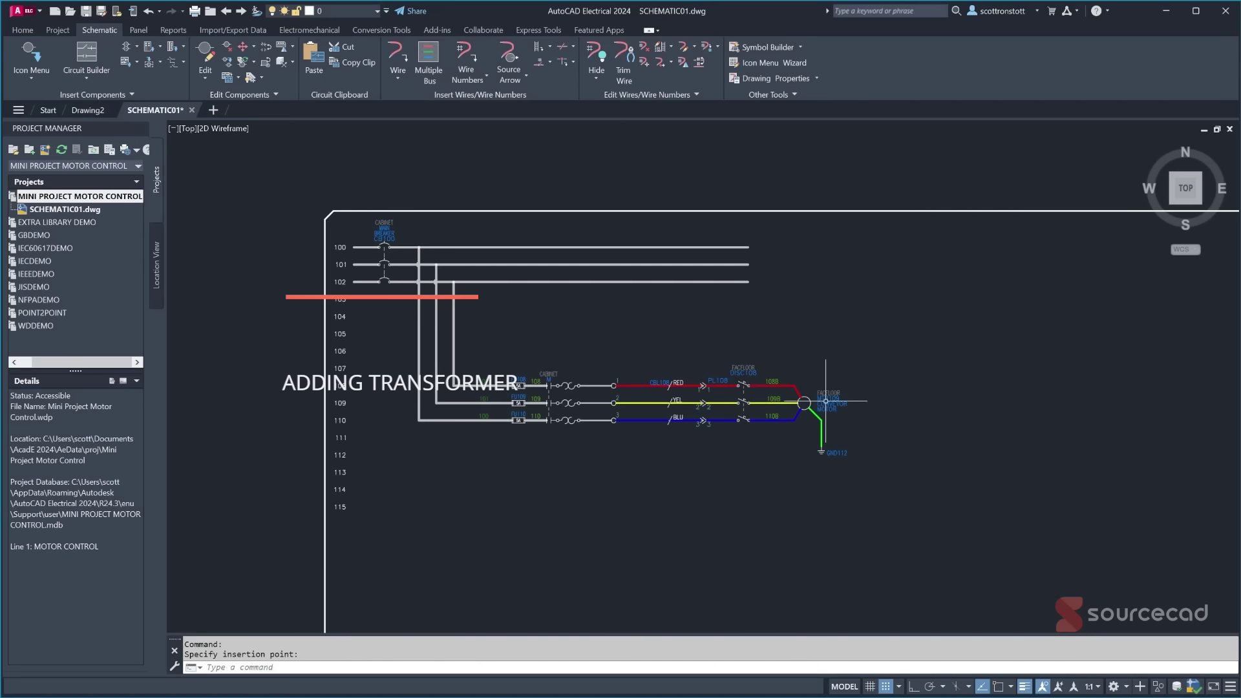
{"action": "scroll", "coordinate": [812, 422], "scroll_direction": "up", "scroll_amount": 2}
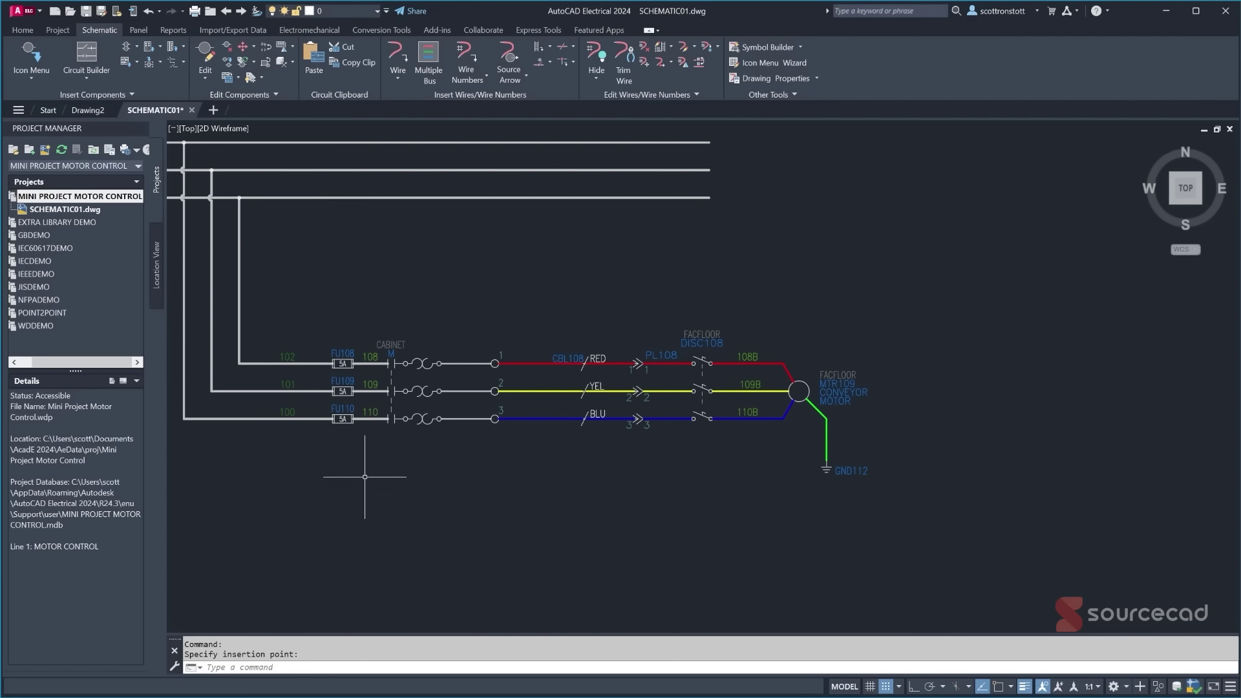
{"action": "scroll", "coordinate": [365, 476], "scroll_direction": "down", "scroll_amount": 2}
{"action": "scroll", "coordinate": [364, 476], "scroll_direction": "down", "scroll_amount": 2}
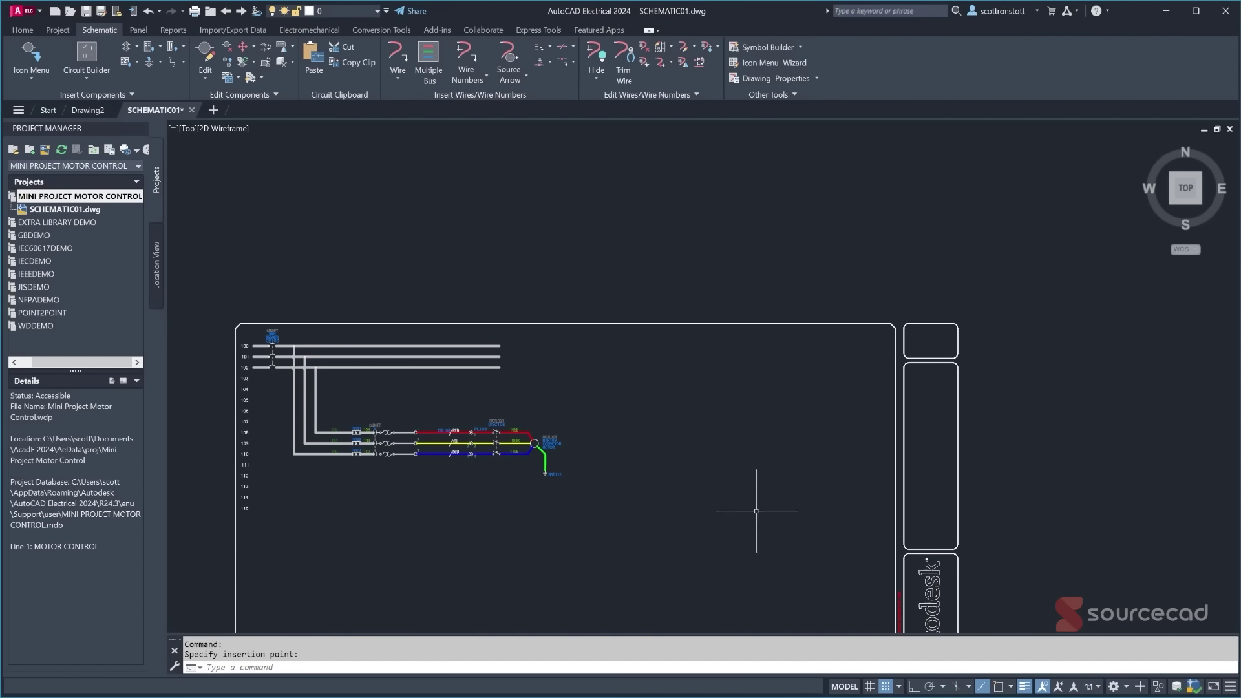
{"action": "key", "text": "ctrl+s"}
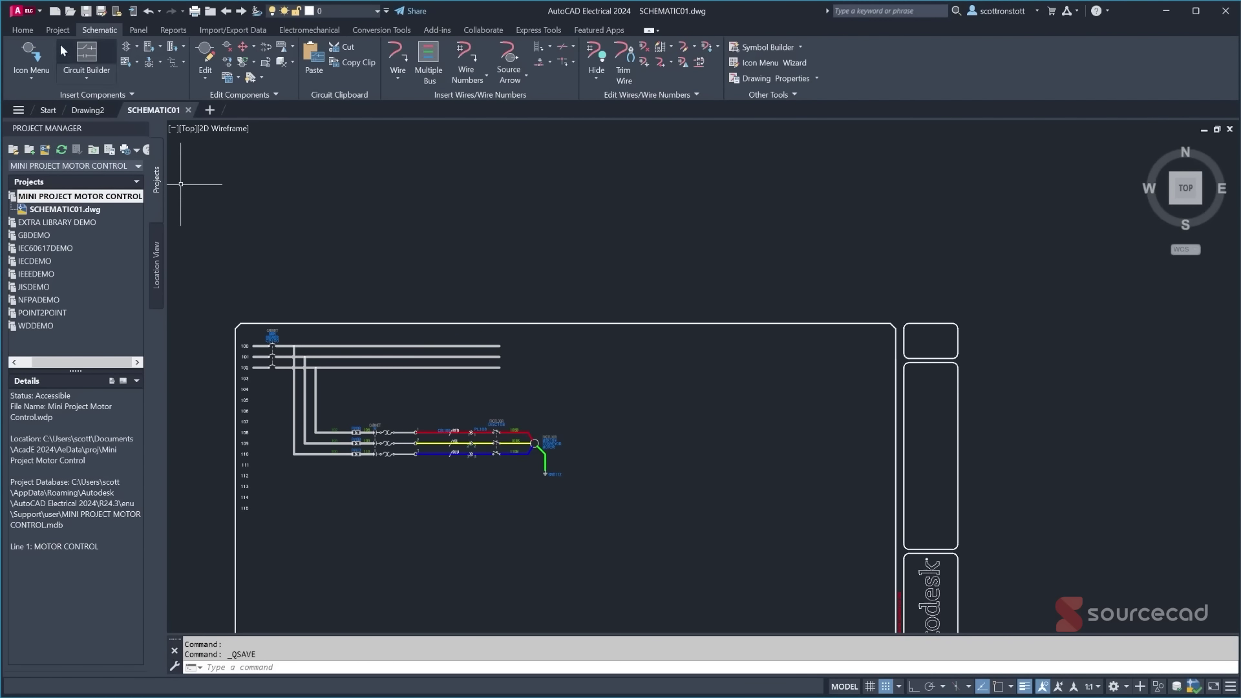
- Stretch the free right ends of the three horizontal bus wires on lines 100 to 102 horizontally to near the right border
{"action": "left_click", "coordinate": [23, 30]}
{"action": "left_click", "coordinate": [170, 79]}
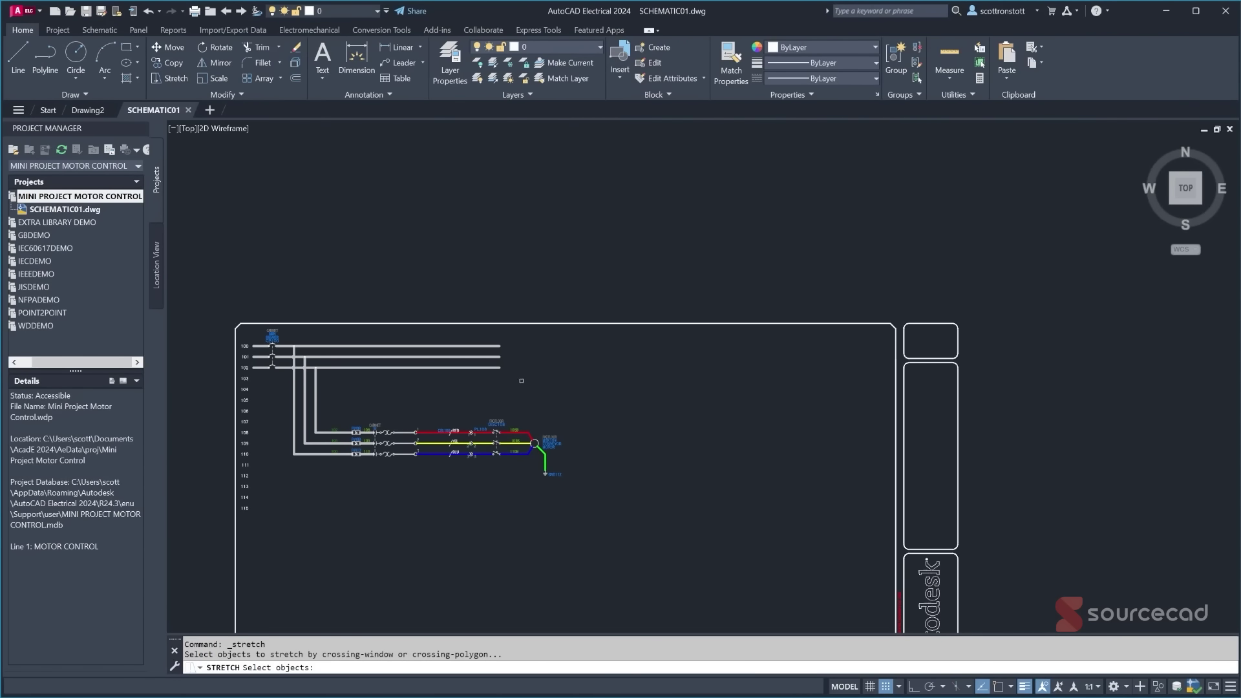
{"action": "left_click", "coordinate": [522, 380]}
{"action": "left_click", "coordinate": [491, 341]}
{"action": "key", "text": "Return"}
{"action": "left_click", "coordinate": [475, 393]}
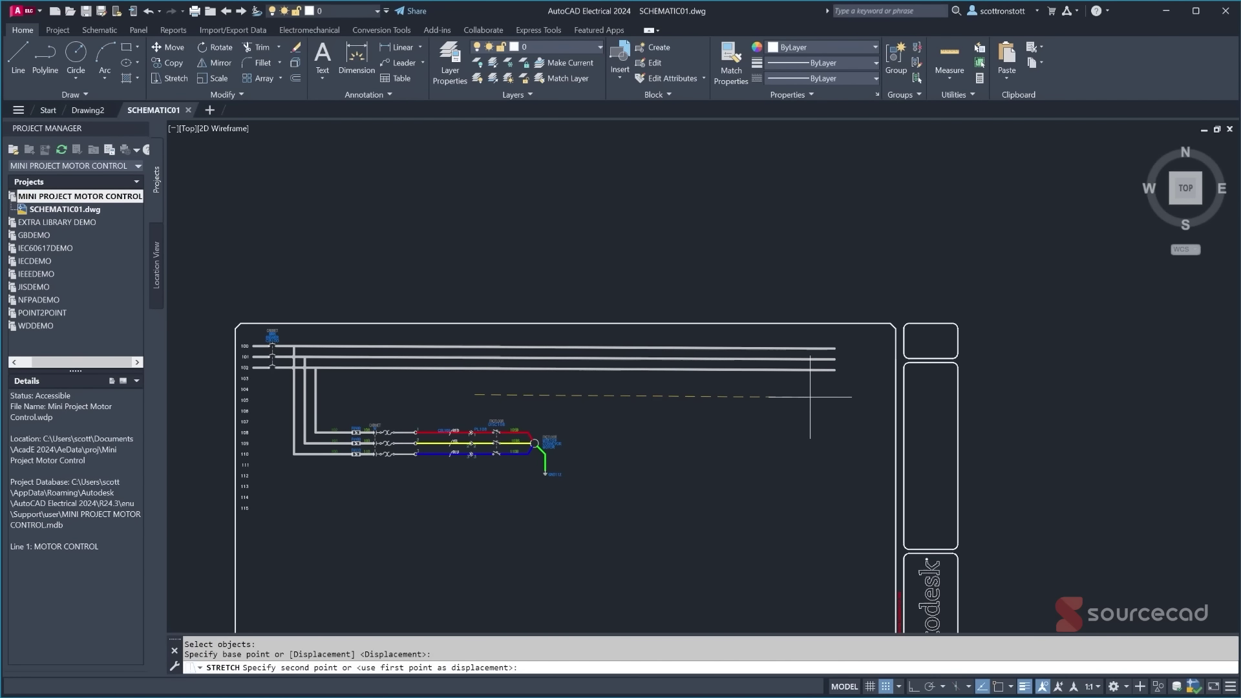
{"action": "left_click", "coordinate": [983, 690]}
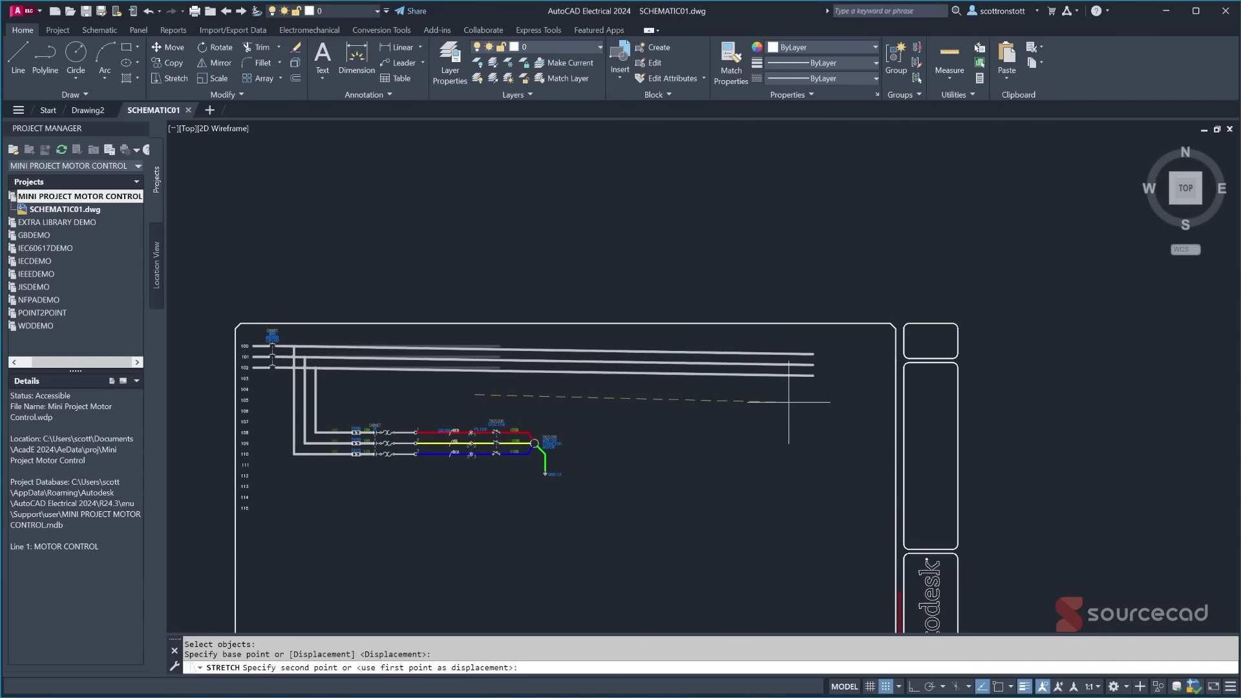
{"action": "scroll", "coordinate": [779, 395], "scroll_direction": "up", "scroll_amount": 2}
{"action": "left_click", "coordinate": [807, 394]}
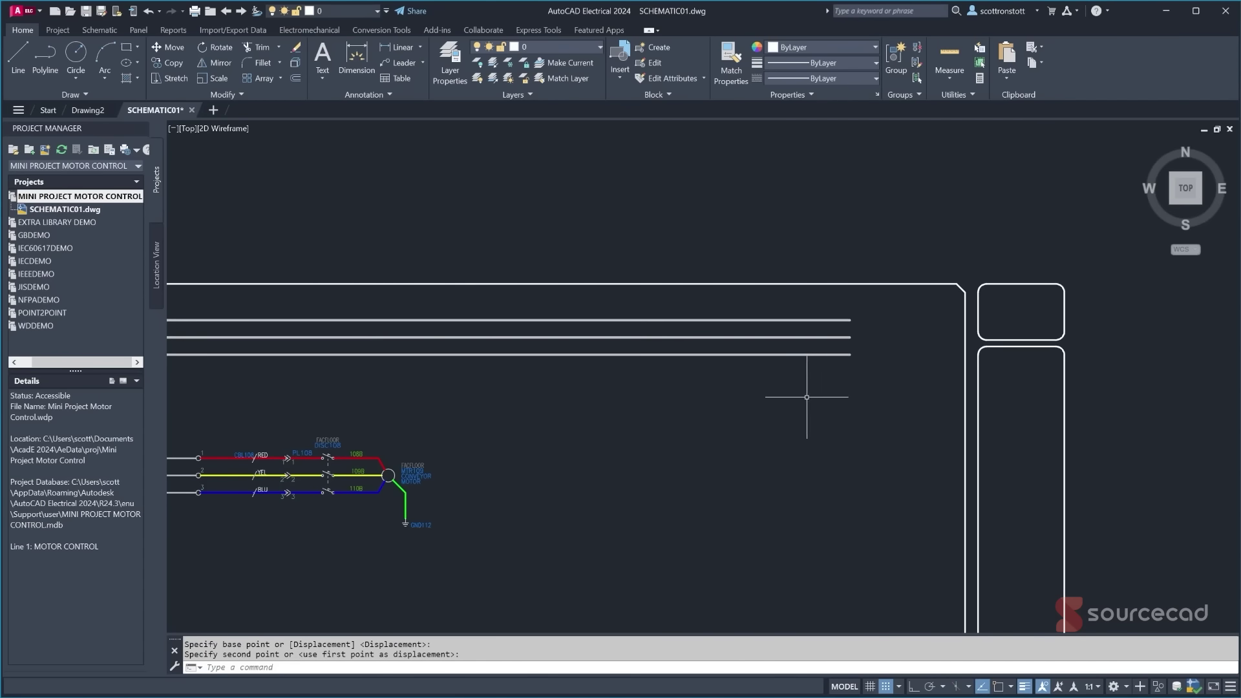
- Insert a 1 Phase, No Bus ladder with 0.500 spacing and first reference 116, running from right of the motor down to the lower border
{"action": "scroll", "coordinate": [747, 397], "scroll_direction": "down", "scroll_amount": 3}
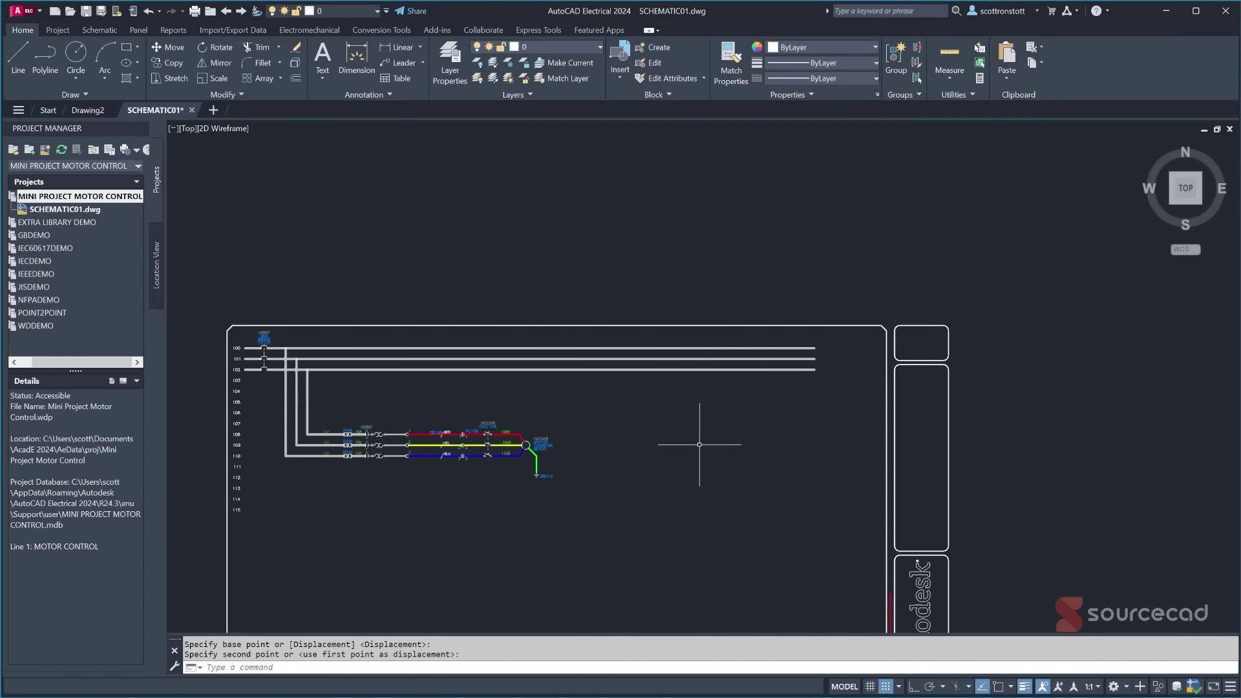
{"action": "mouse_move", "coordinate": [701, 435]}
{"action": "middle_mouse_down"}
{"action": "mouse_move", "coordinate": [737, 347]}
{"action": "mouse_move", "coordinate": [733, 243]}
{"action": "middle_mouse_up"}
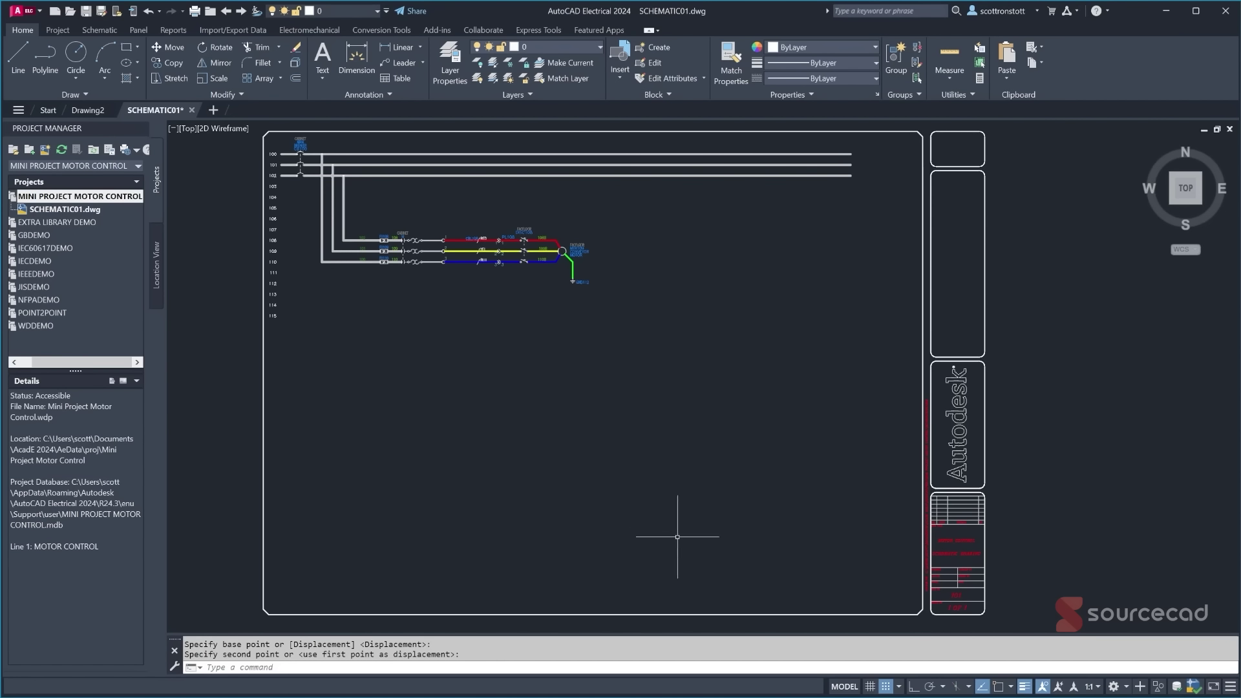
{"action": "left_click", "coordinate": [97, 30]}
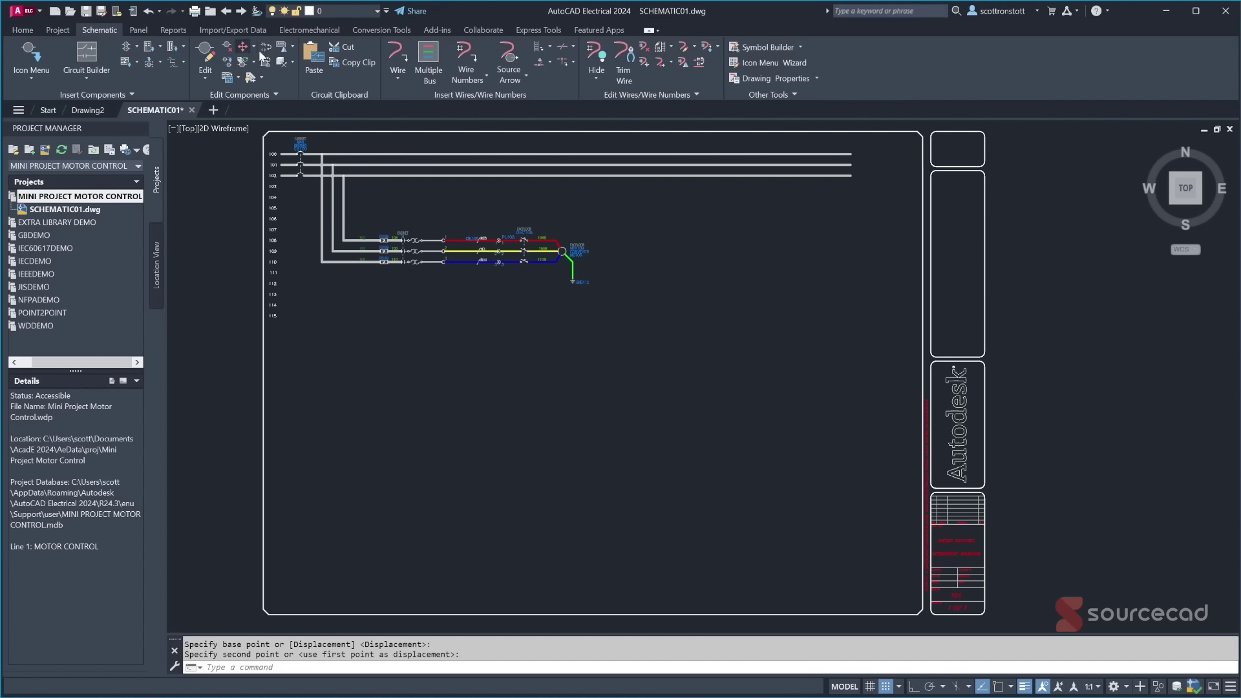
{"action": "left_click", "coordinate": [538, 48]}
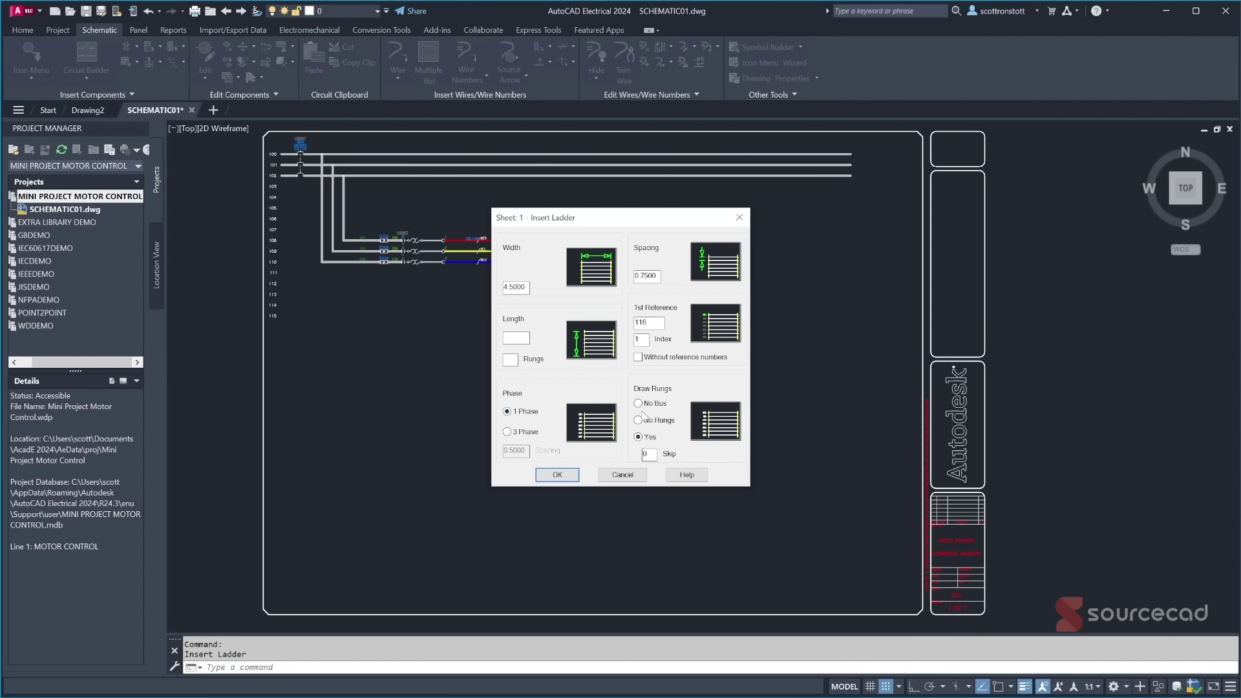
{"action": "left_click", "coordinate": [638, 420]}
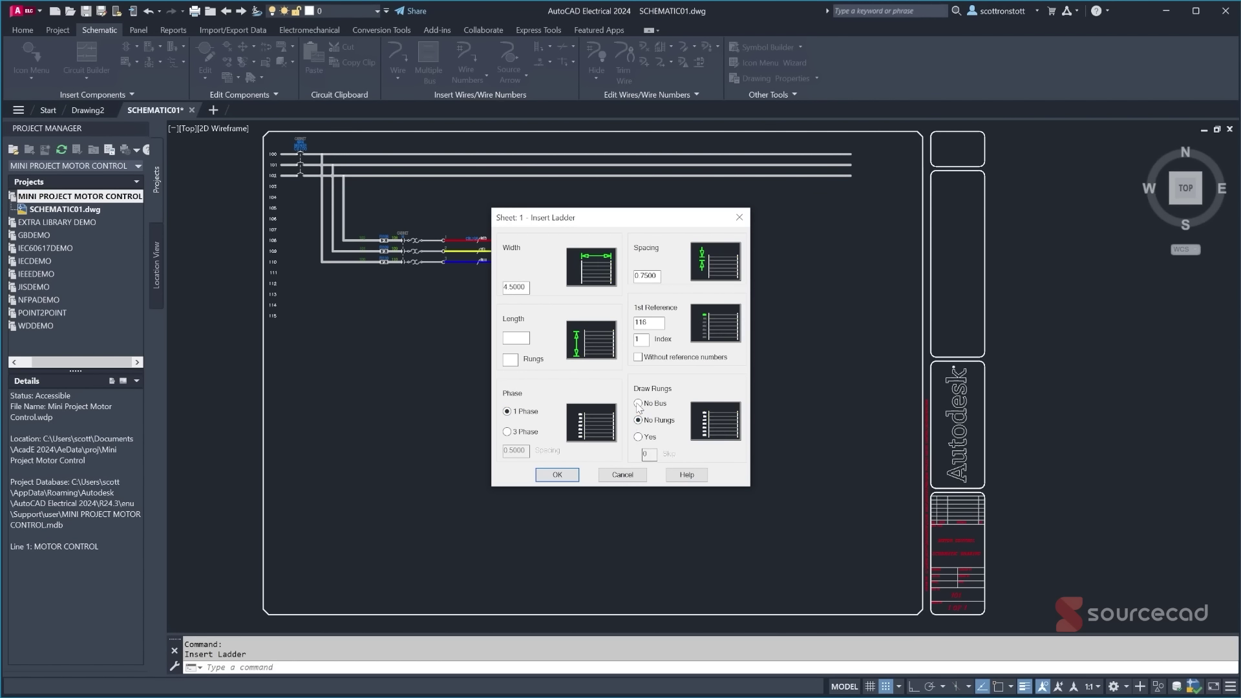
{"action": "left_click", "coordinate": [638, 404]}
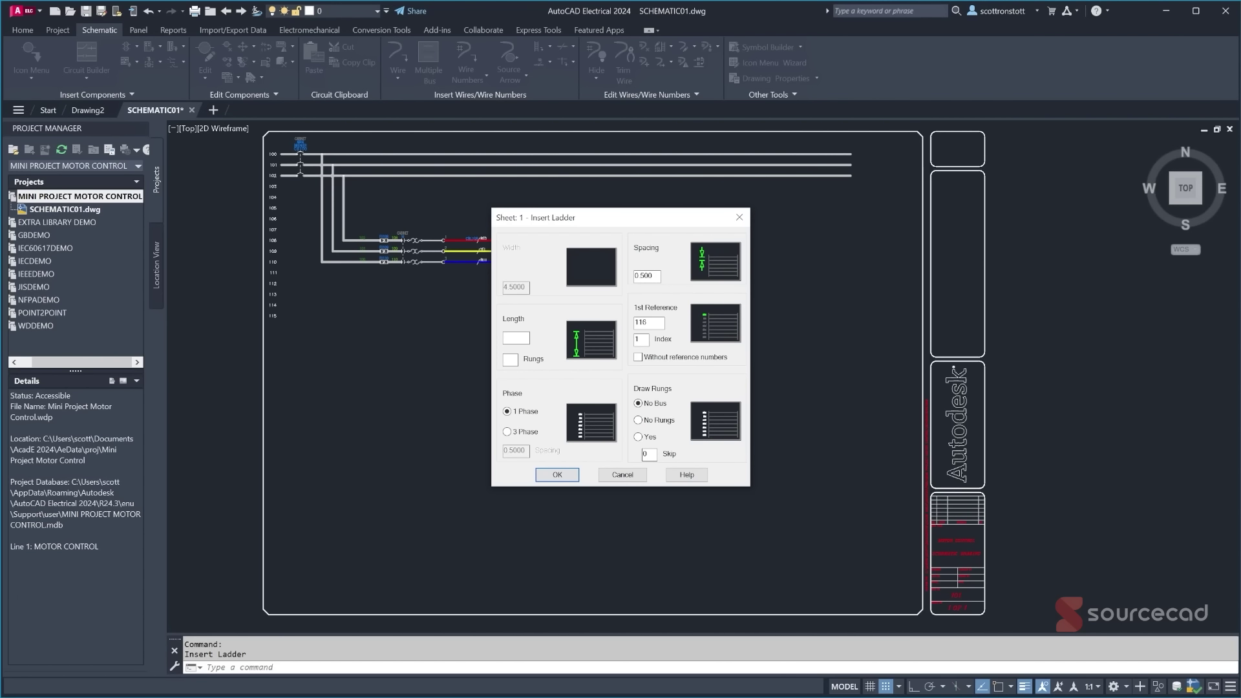
{"action": "left_click", "coordinate": [572, 480]}
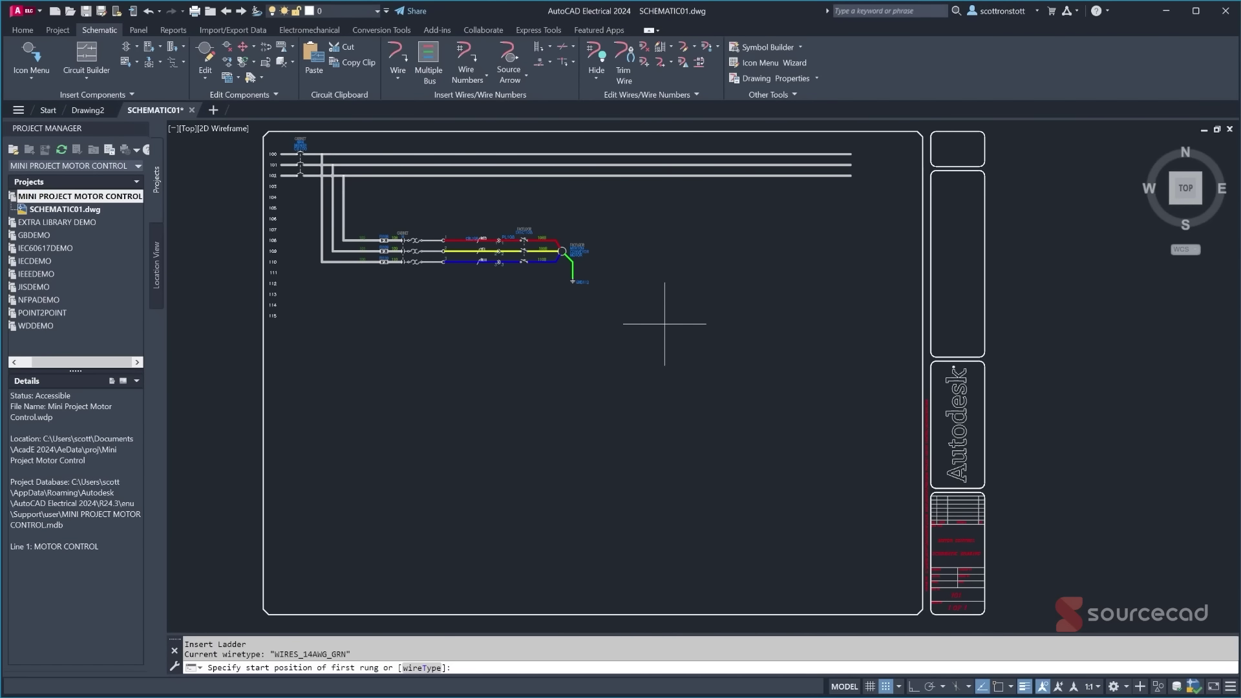
{"action": "left_click", "coordinate": [662, 218]}
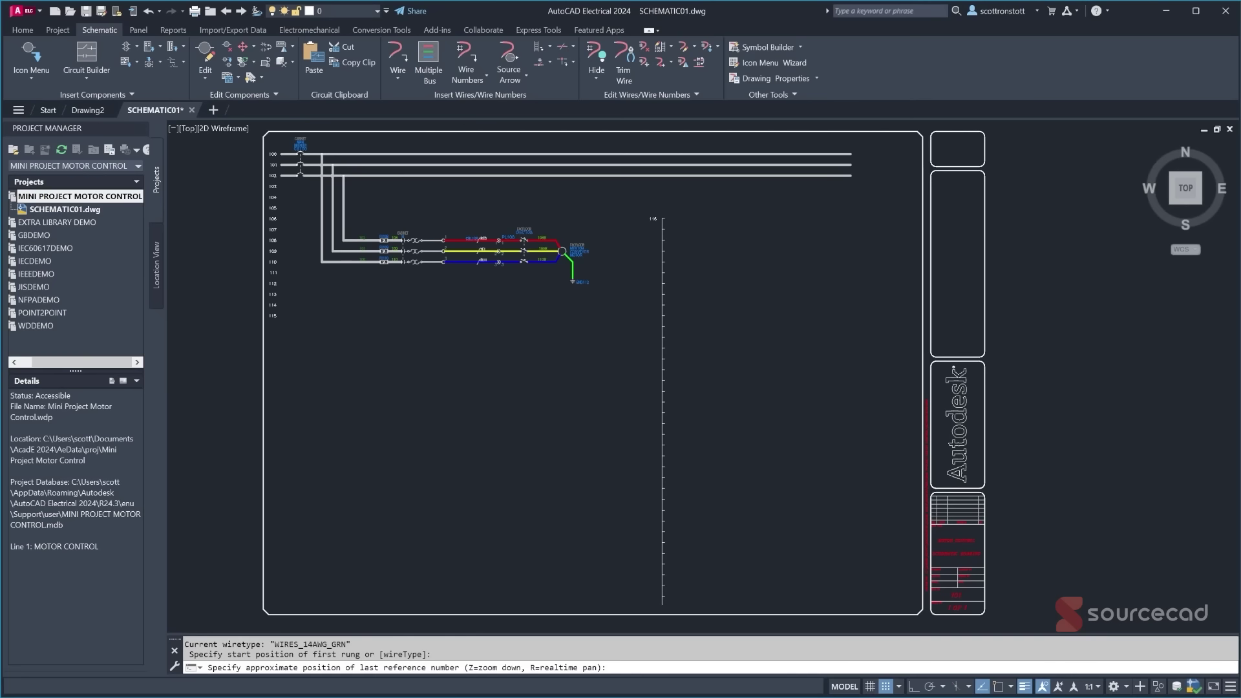
{"action": "left_click", "coordinate": [663, 603]}
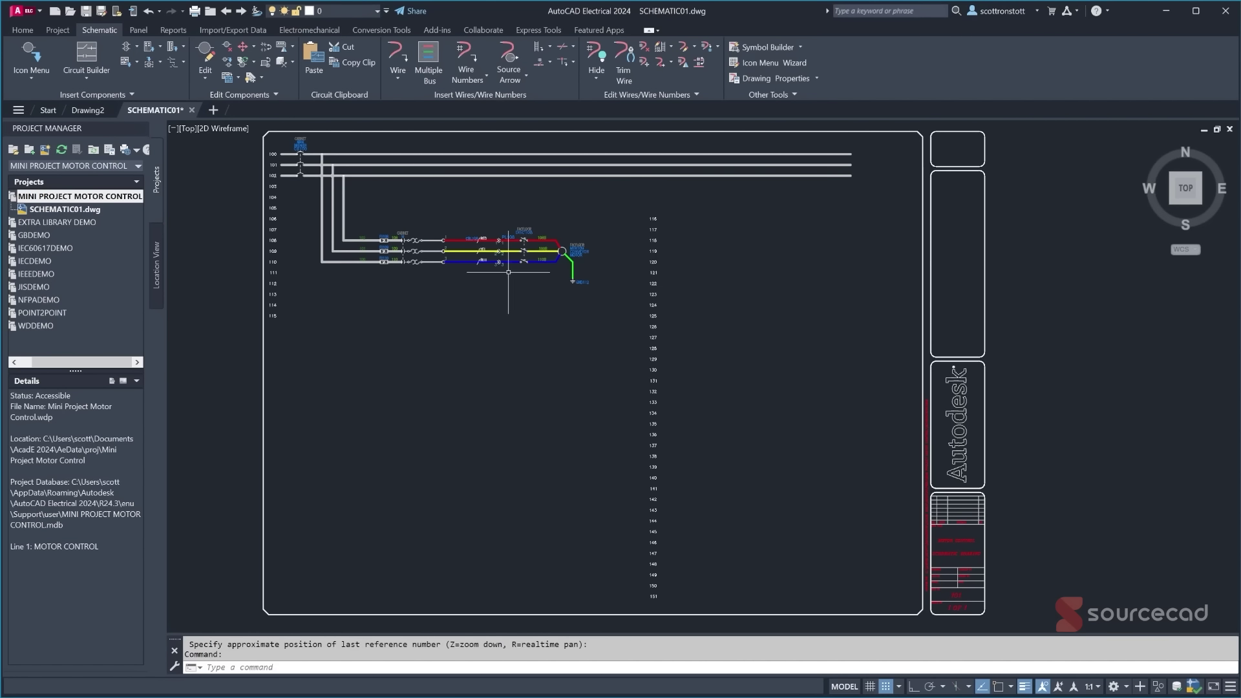
{"action": "scroll", "coordinate": [472, 258], "scroll_direction": "up", "scroll_amount": 5}
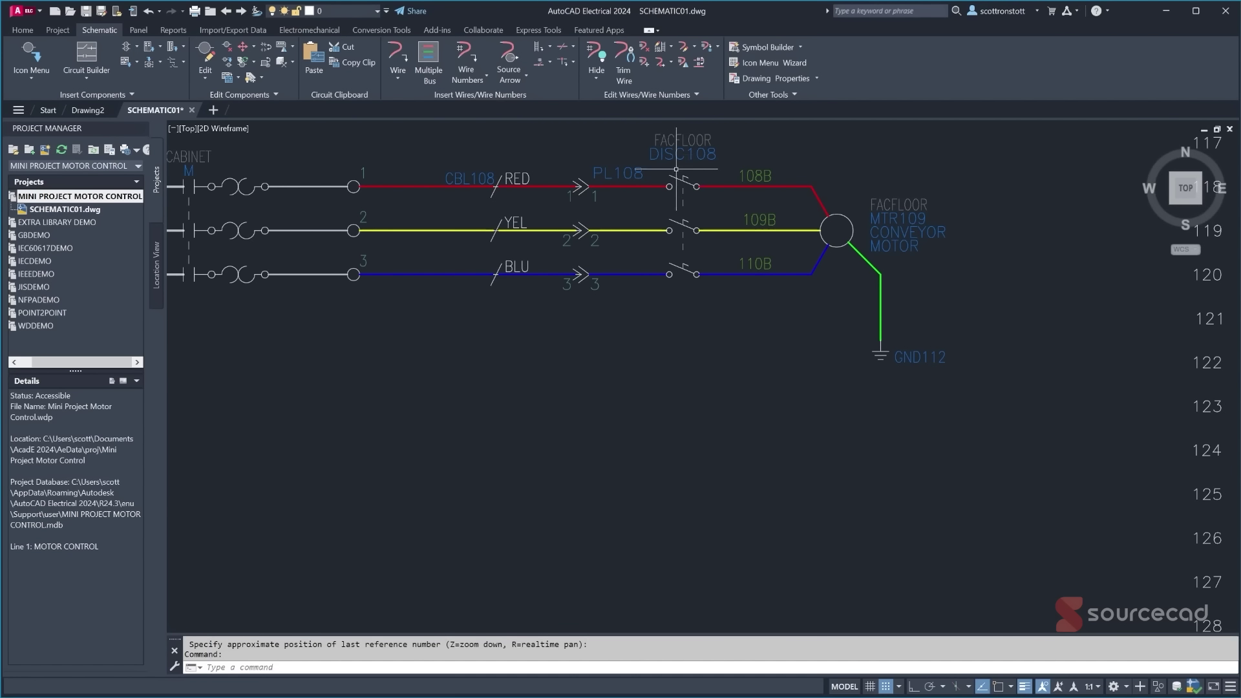
{"action": "scroll", "coordinate": [886, 227], "scroll_direction": "down", "scroll_amount": 4}
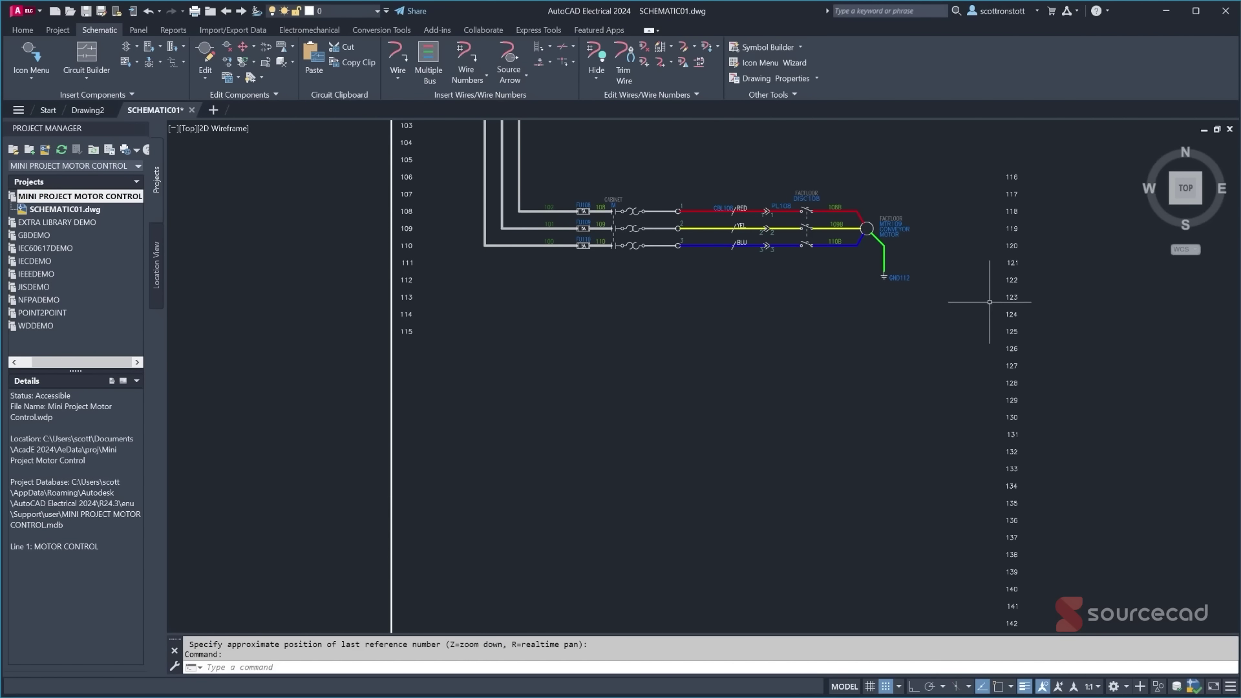
{"action": "middle_click_drag", "start_coordinate": [948, 309], "coordinate": [645, 380]}
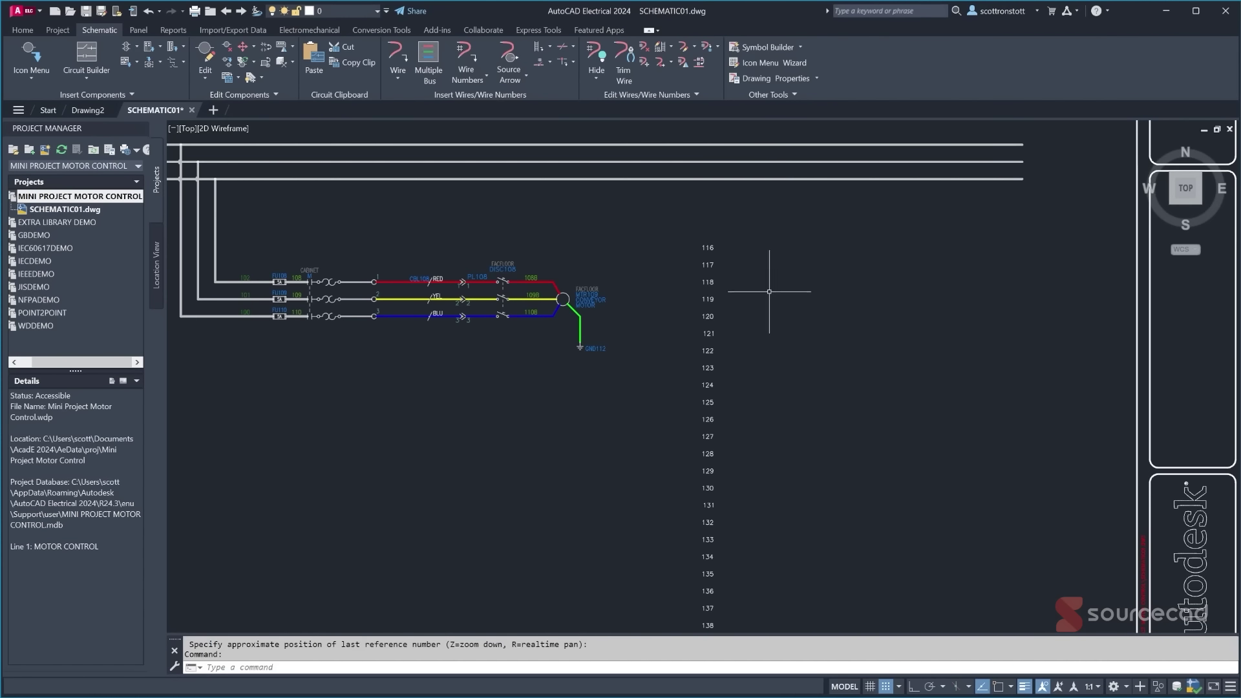
{"action": "scroll", "coordinate": [779, 337], "scroll_direction": "down", "scroll_amount": 2}
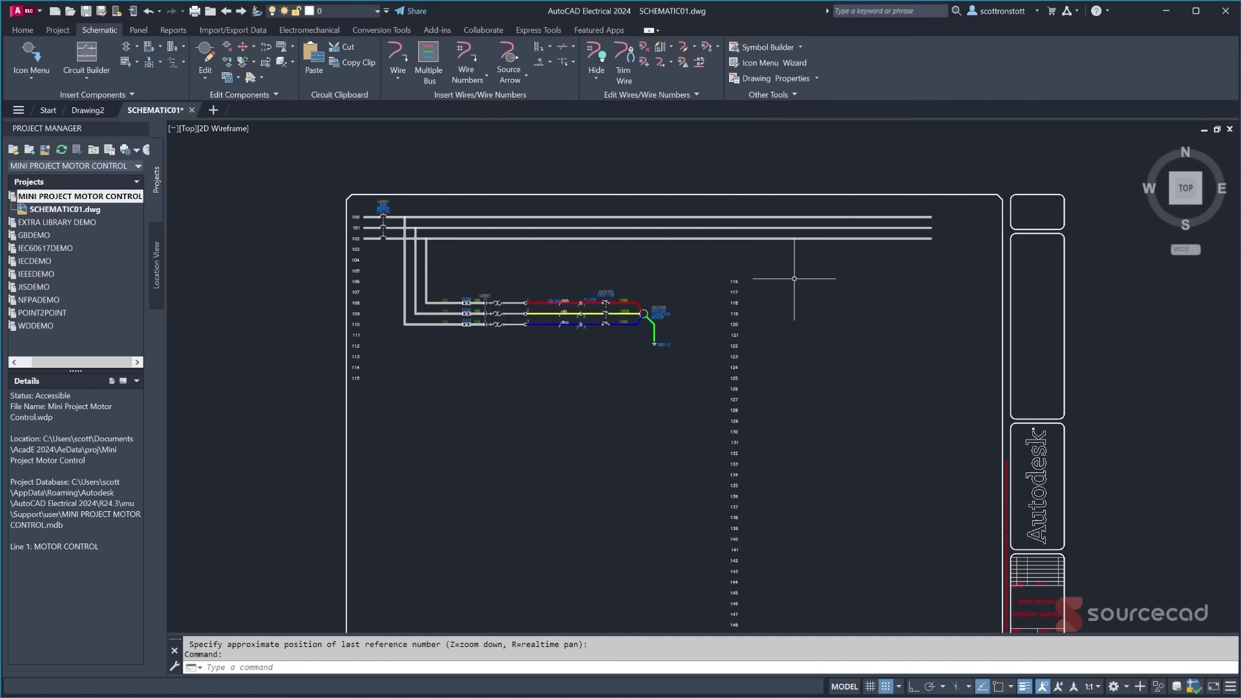
- Insert a Transformer at line 116 with description 480V PRIMARY / 120V SECONDARY and location code CABINET
{"action": "scroll", "coordinate": [794, 278], "scroll_direction": "up", "scroll_amount": 3}
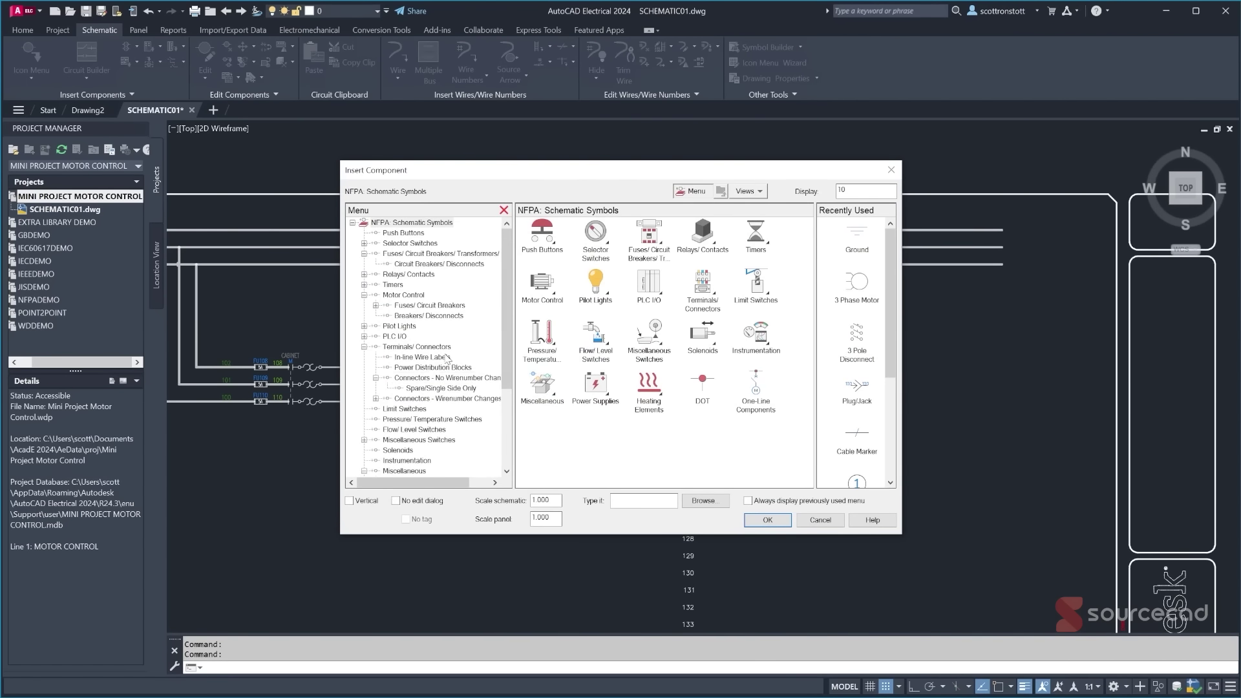
{"action": "left_click", "coordinate": [461, 255]}
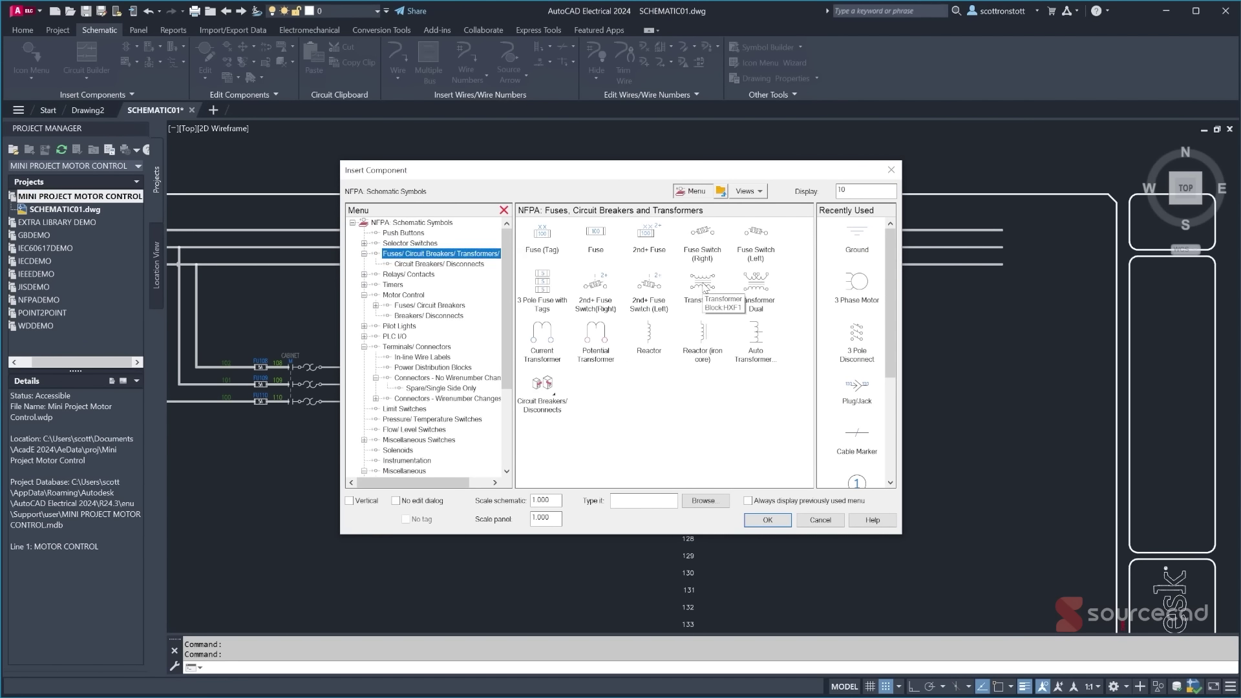
{"action": "left_click", "coordinate": [704, 287]}
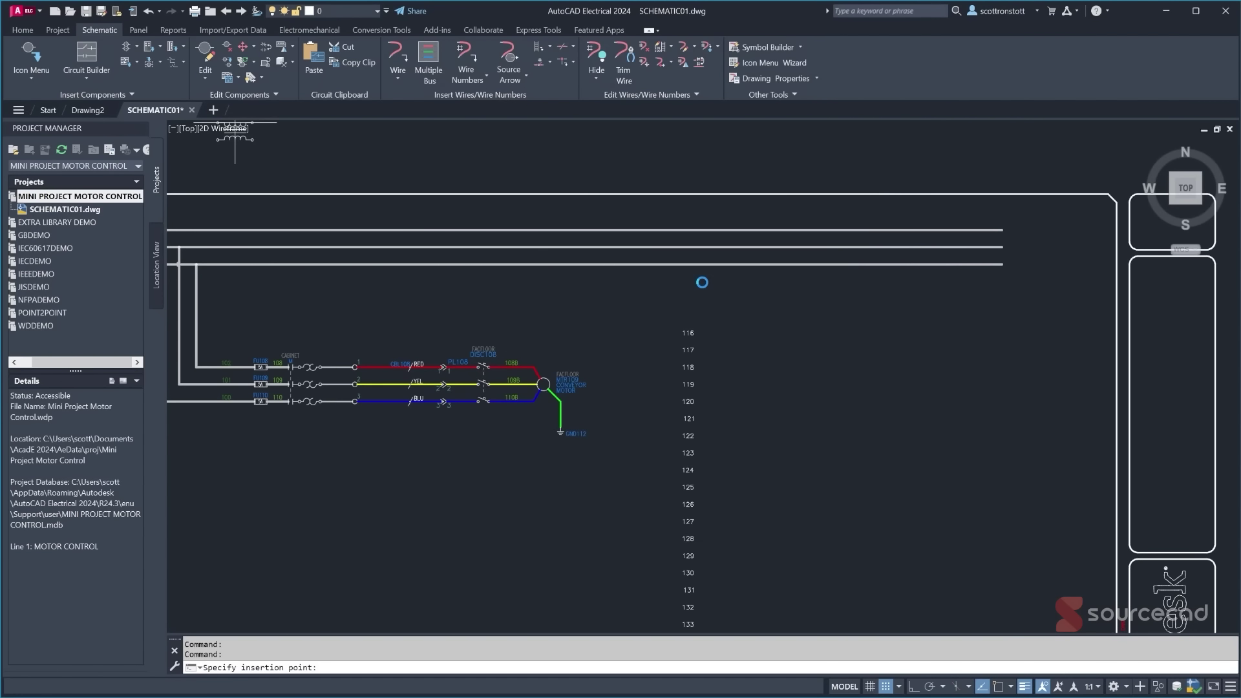
{"action": "left_click", "coordinate": [784, 333]}
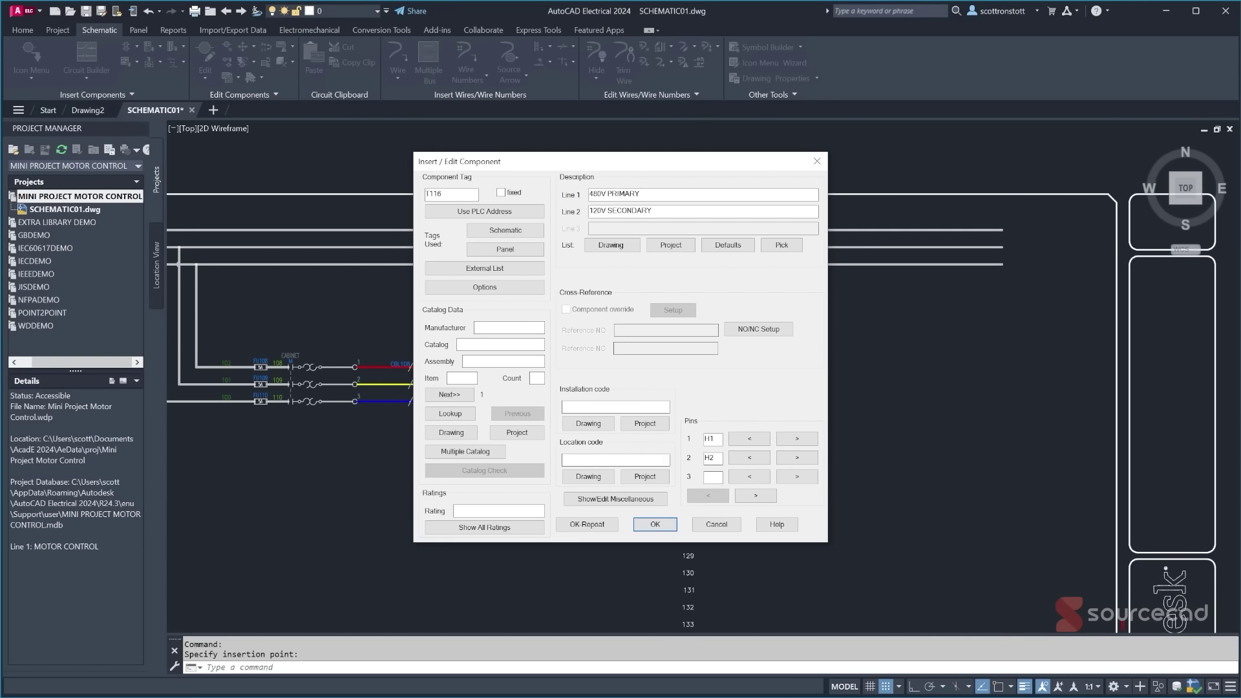
{"action": "left_click", "coordinate": [588, 478]}
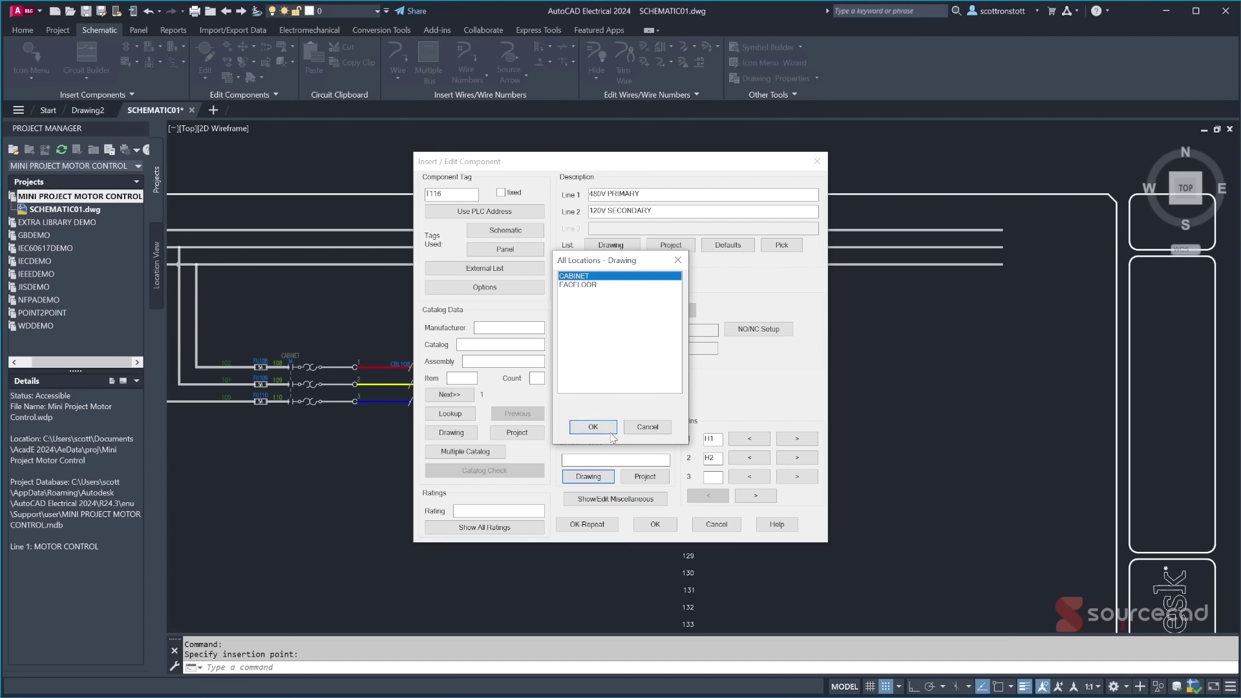
{"action": "left_click", "coordinate": [594, 428]}
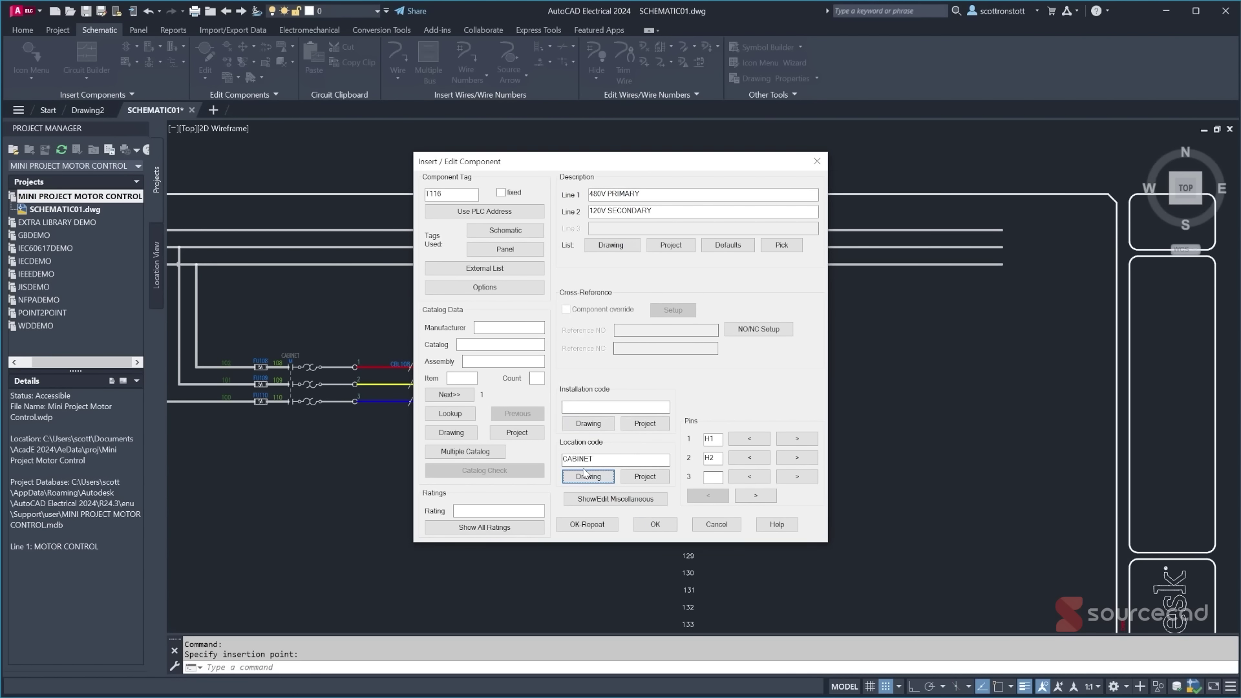
{"action": "left_click", "coordinate": [655, 524]}
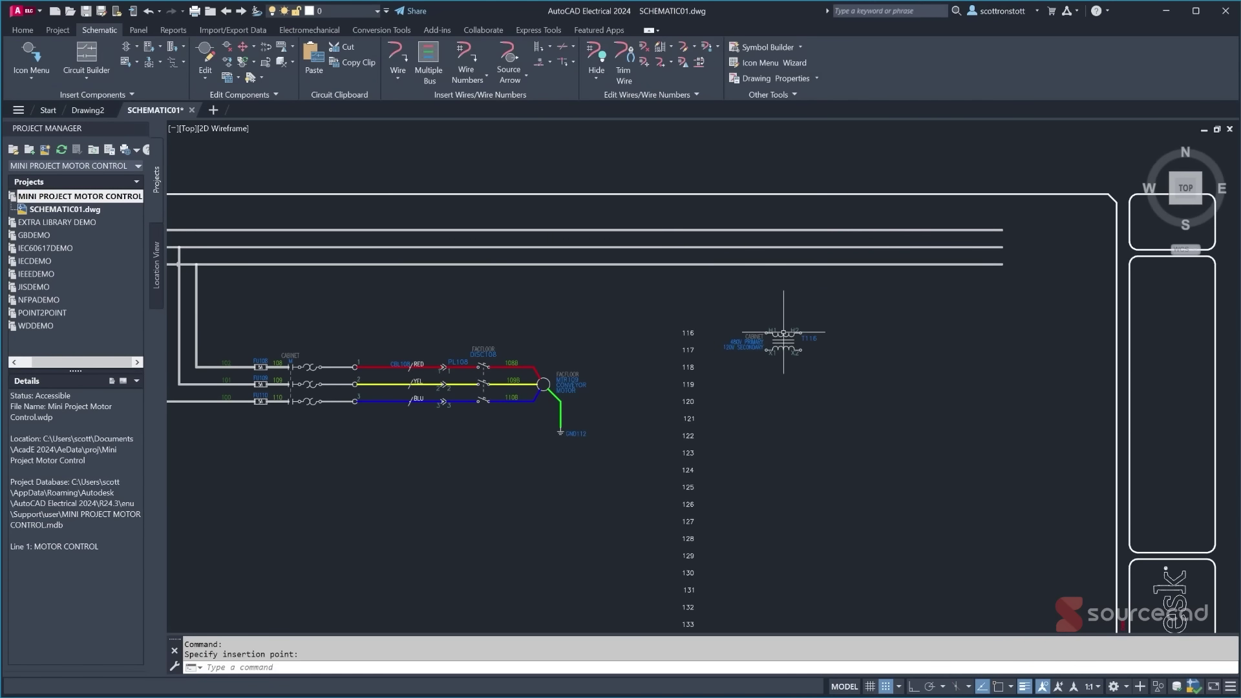
- Start inserting a wire with the transformer's connection points shown, and turn grid snap off
{"action": "scroll", "coordinate": [741, 308], "scroll_direction": "up", "scroll_amount": 4}
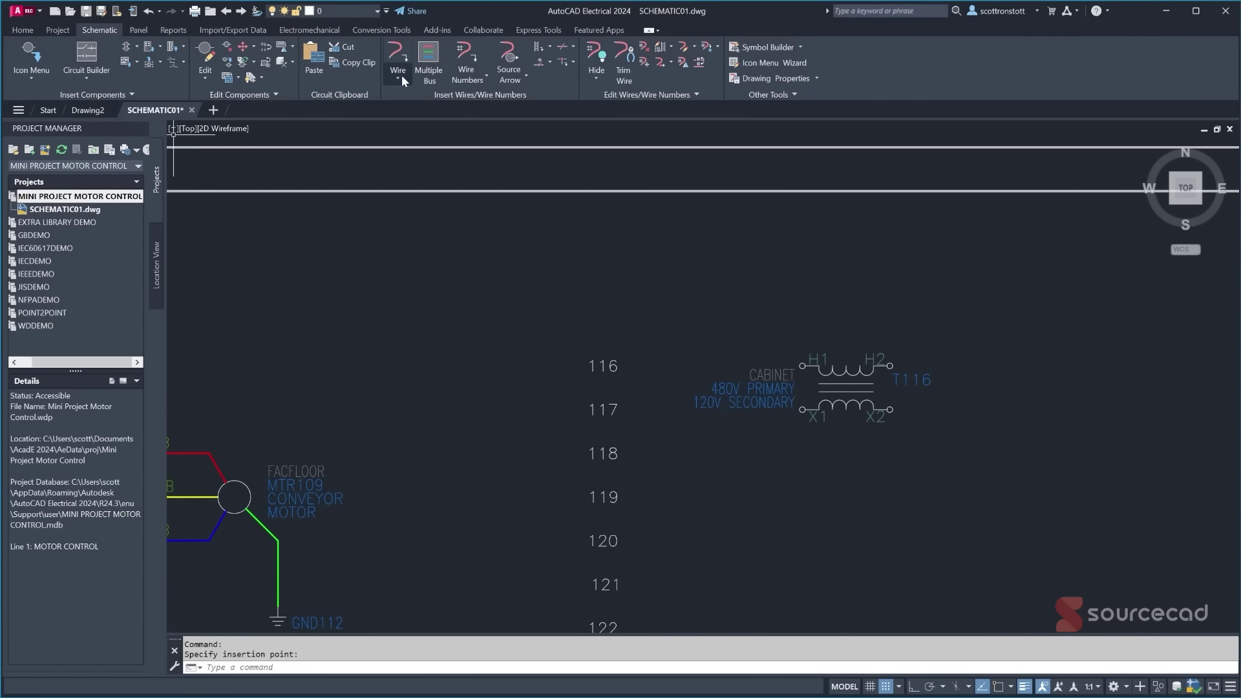
{"action": "left_click", "coordinate": [392, 59]}
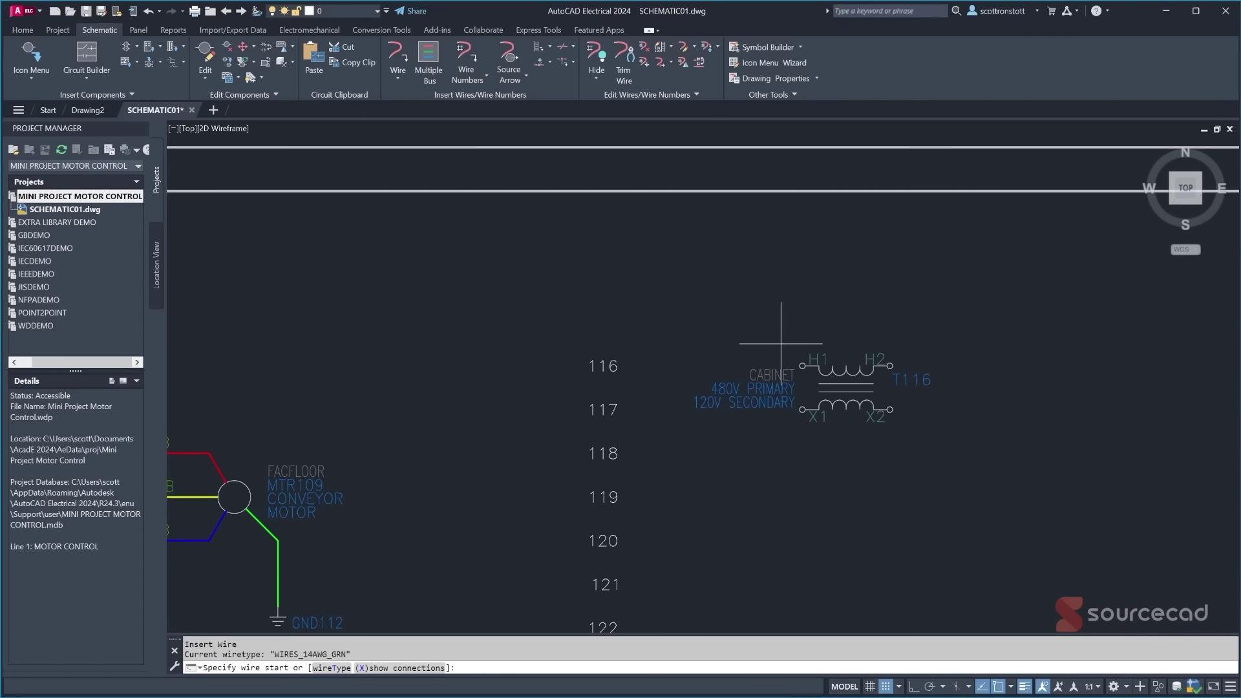
{"action": "left_click", "coordinate": [381, 668]}
{"action": "scroll", "coordinate": [891, 410], "scroll_direction": "up", "scroll_amount": 4}
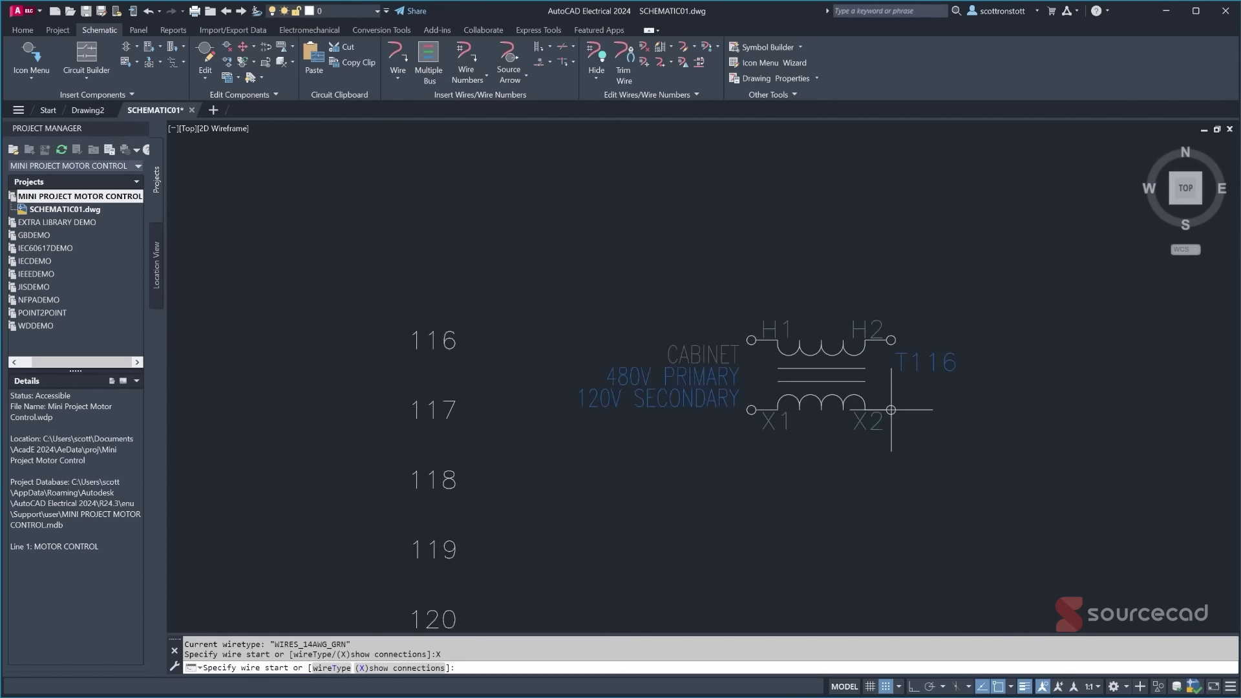
{"action": "left_click", "coordinate": [381, 668]}
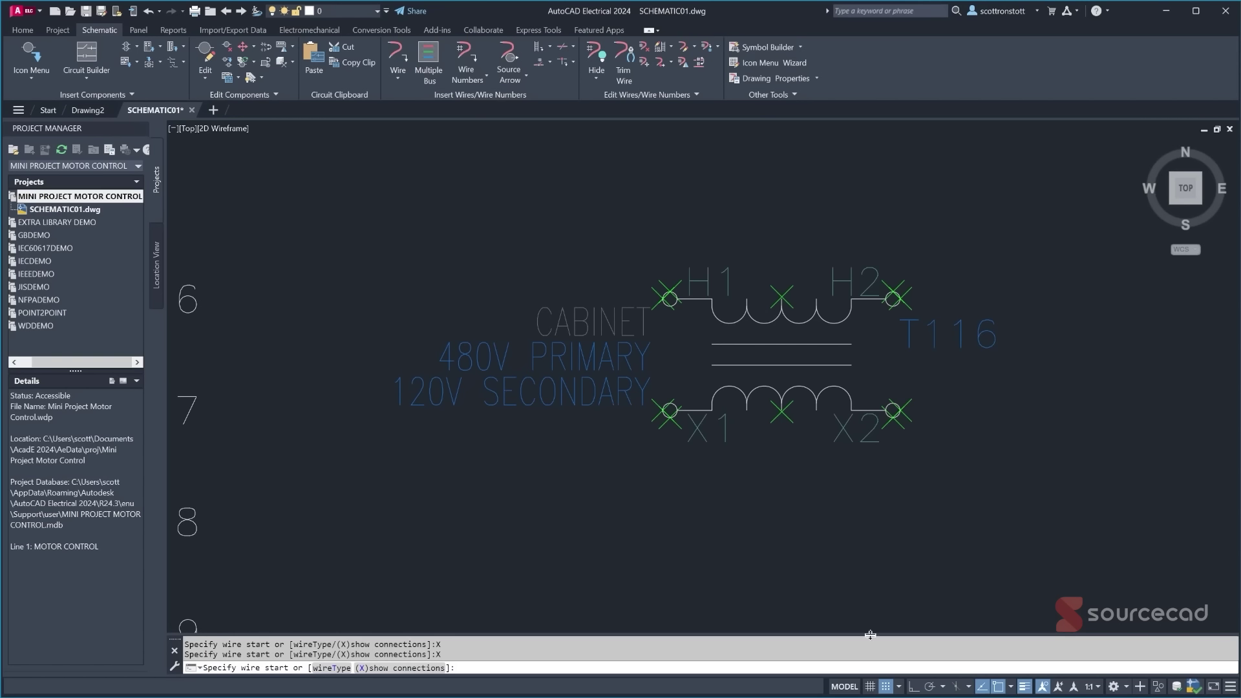
{"action": "left_click", "coordinate": [888, 686]}
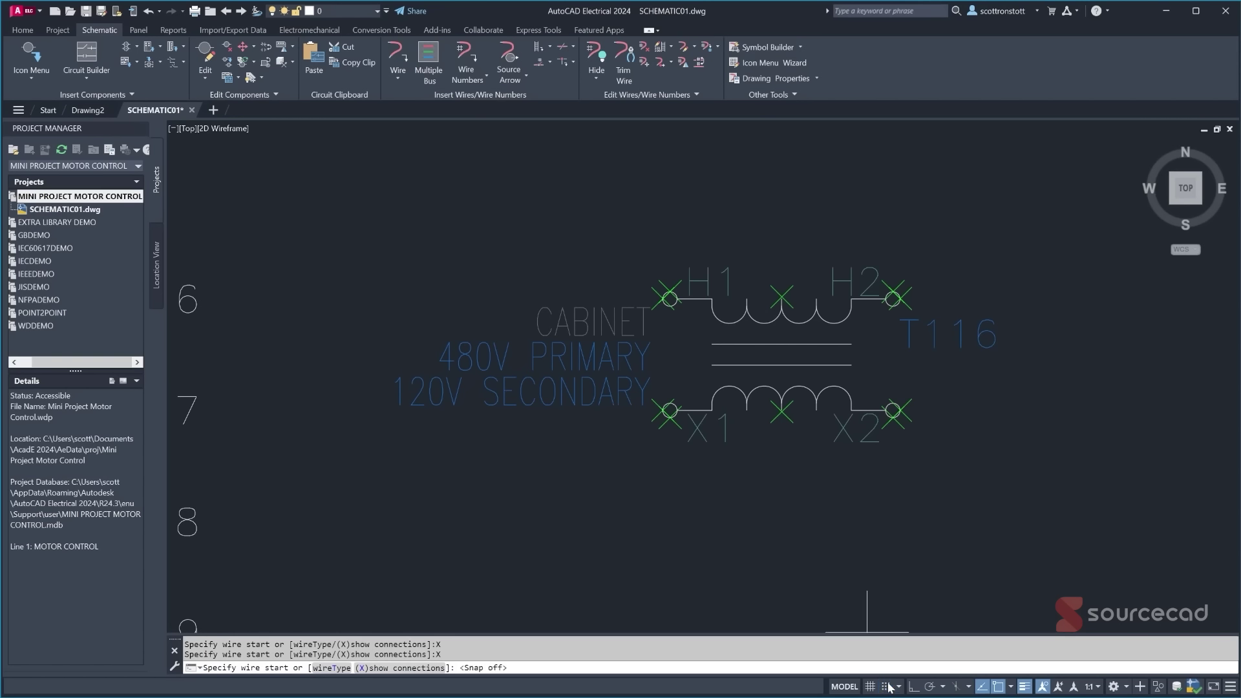
- Draw a vertical wire from the transformer's H1 terminal up to the bus wire on line 100
{"action": "left_click", "coordinate": [671, 298]}
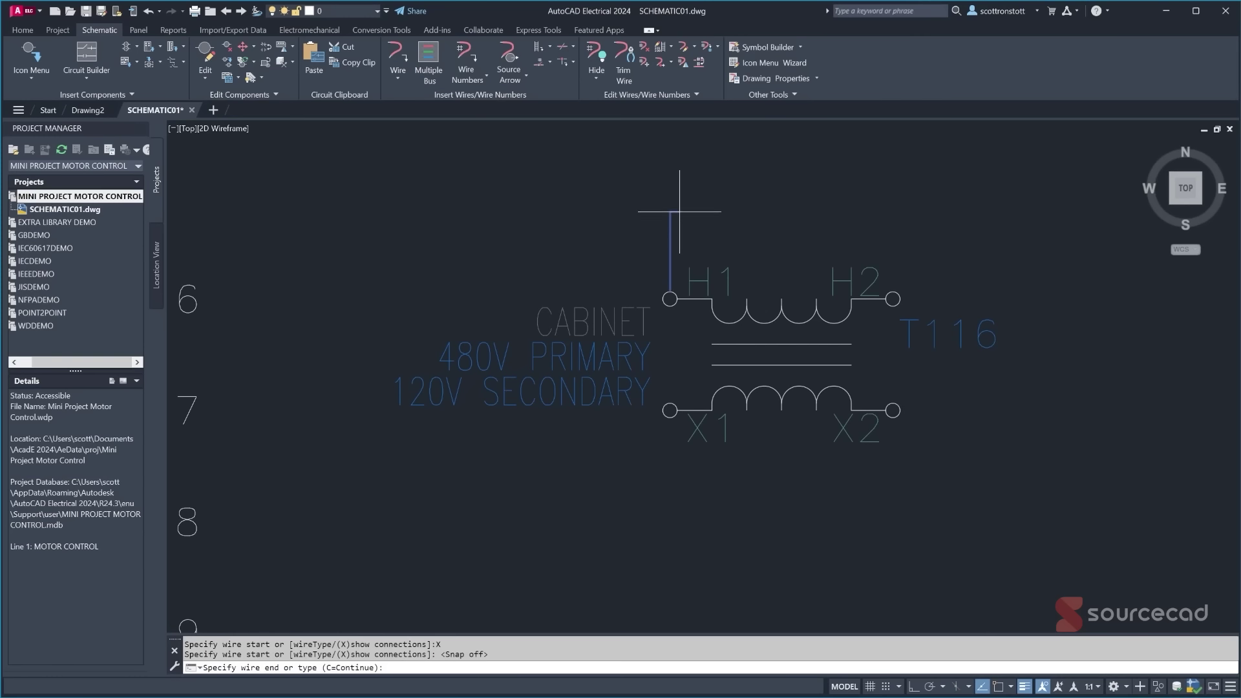
{"action": "scroll", "coordinate": [679, 210], "scroll_direction": "down", "scroll_amount": 2}
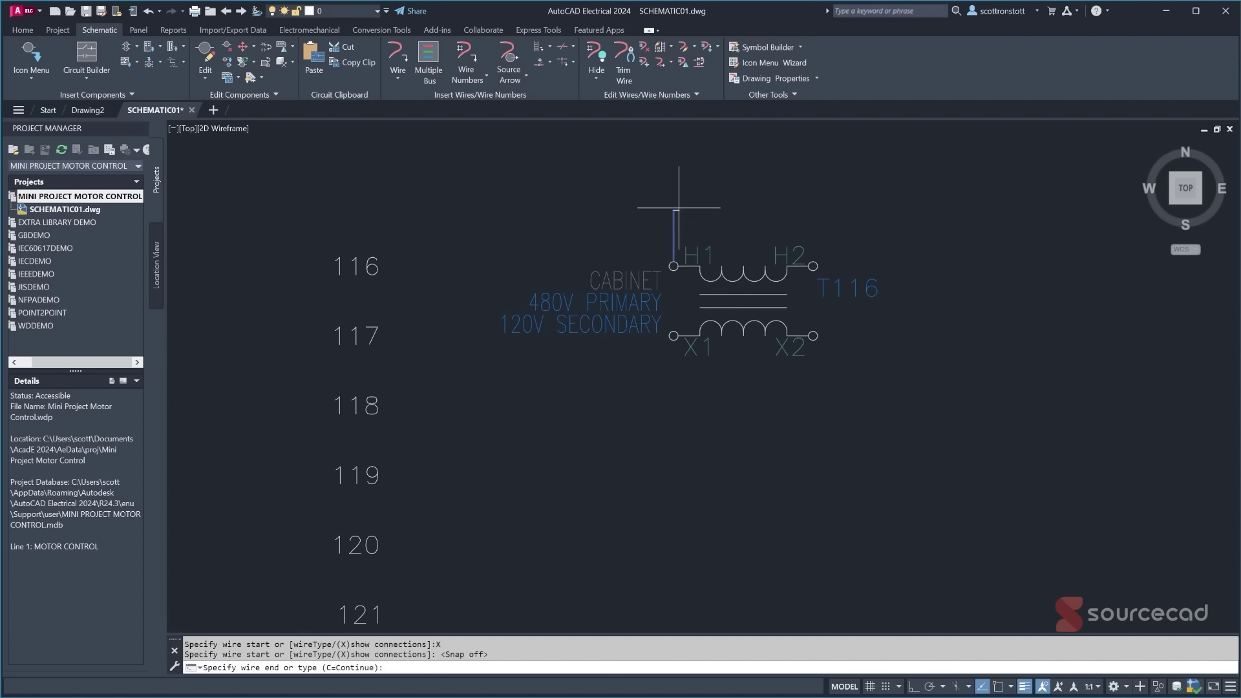
{"action": "middle_click_drag", "start_coordinate": [673, 269], "coordinate": [685, 416]}
{"action": "scroll", "coordinate": [688, 258], "scroll_direction": "down", "scroll_amount": 2}
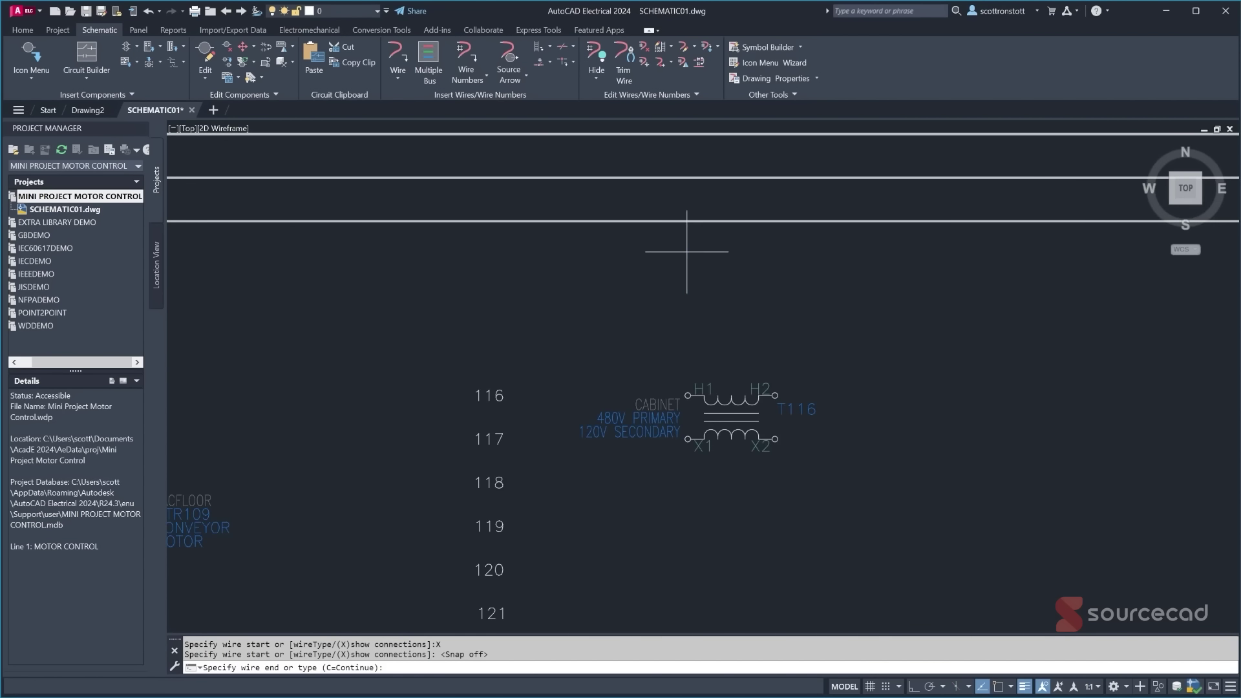
{"action": "left_click", "coordinate": [688, 134]}
{"action": "middle_click_drag", "start_coordinate": [622, 188], "coordinate": [646, 287]}
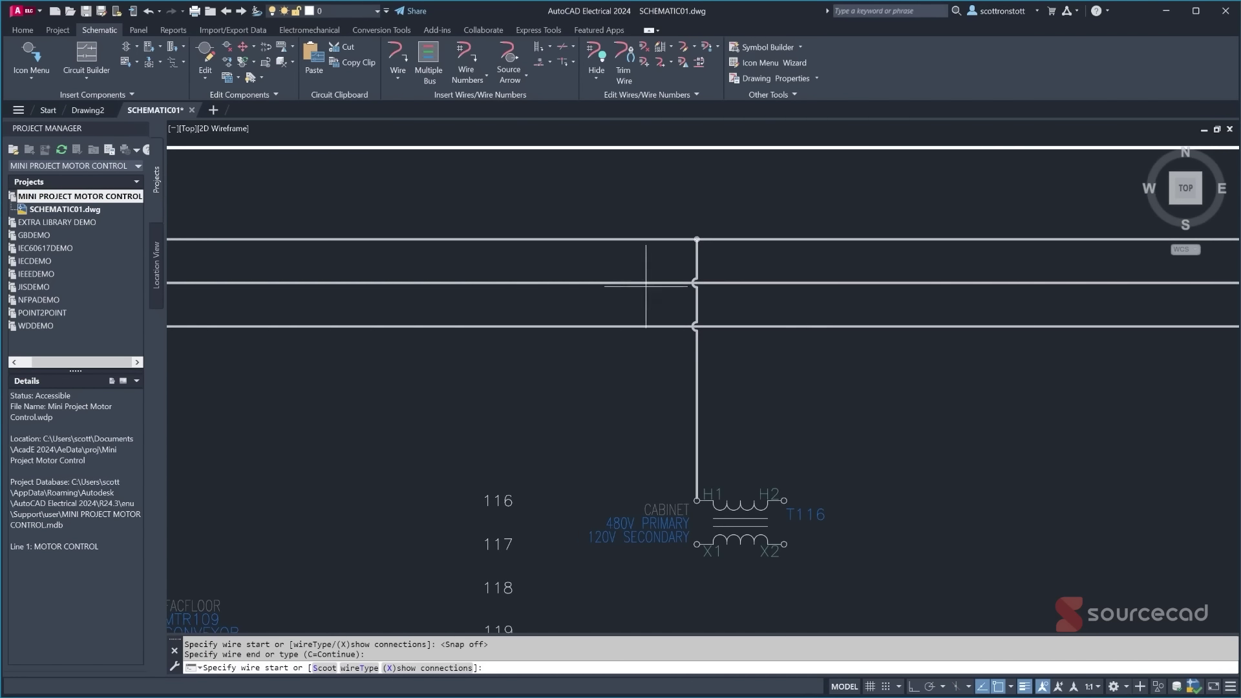
{"action": "scroll", "coordinate": [685, 252], "scroll_direction": "up", "scroll_amount": 4}
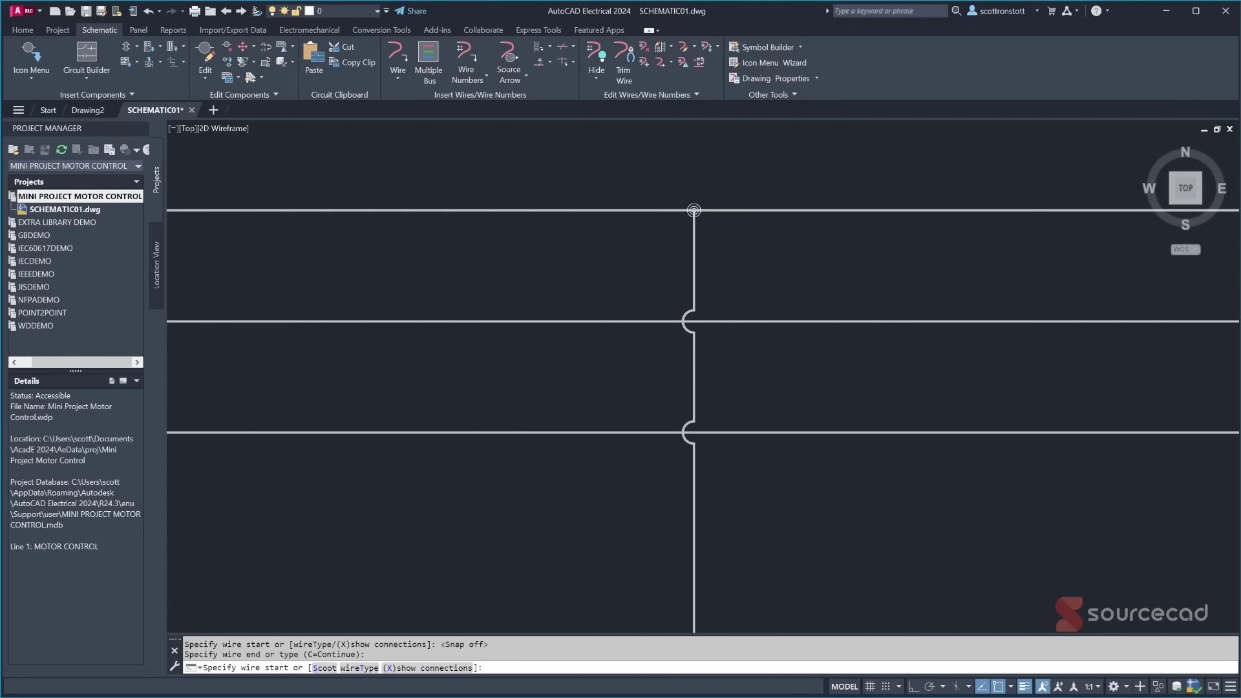
{"action": "scroll", "coordinate": [610, 576], "scroll_direction": "down", "scroll_amount": 1}
{"action": "scroll", "coordinate": [631, 335], "scroll_direction": "up", "scroll_amount": 5}
{"action": "scroll", "coordinate": [632, 334], "scroll_direction": "down", "scroll_amount": 5}
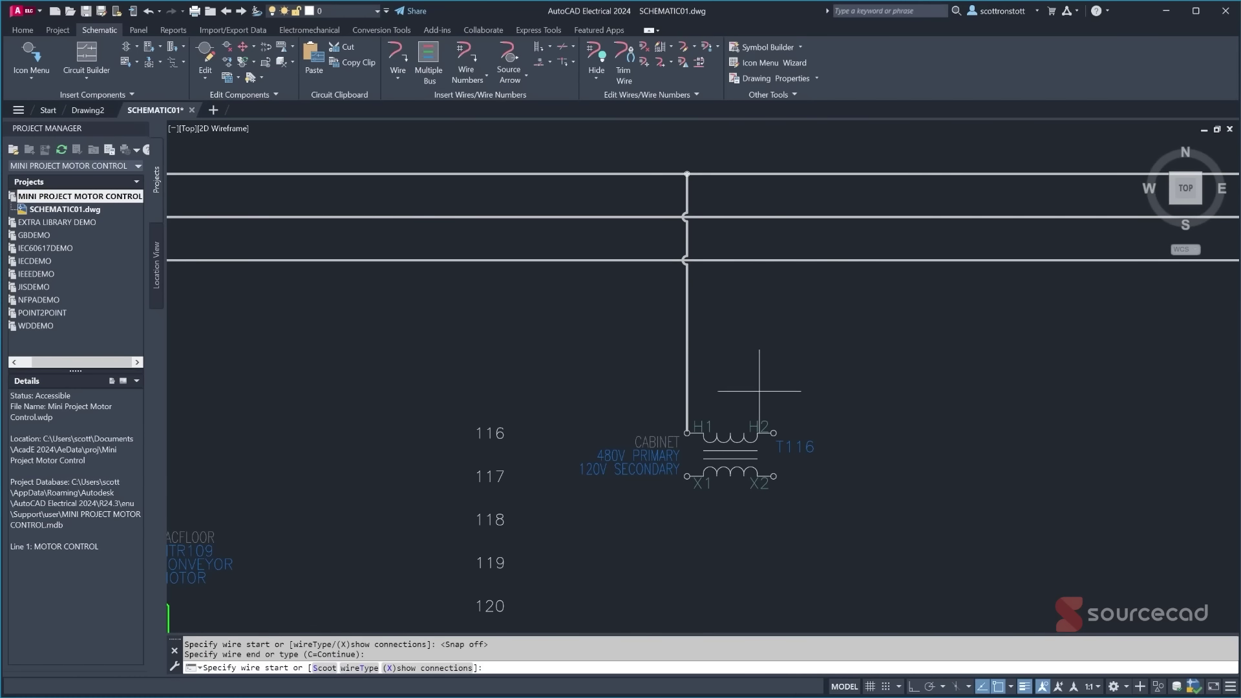
- Draw a vertical wire from the transformer's H2 terminal up to the bus wire on line 101
{"action": "left_click", "coordinate": [397, 55]}
{"action": "scroll", "coordinate": [778, 406], "scroll_direction": "up", "scroll_amount": 2}
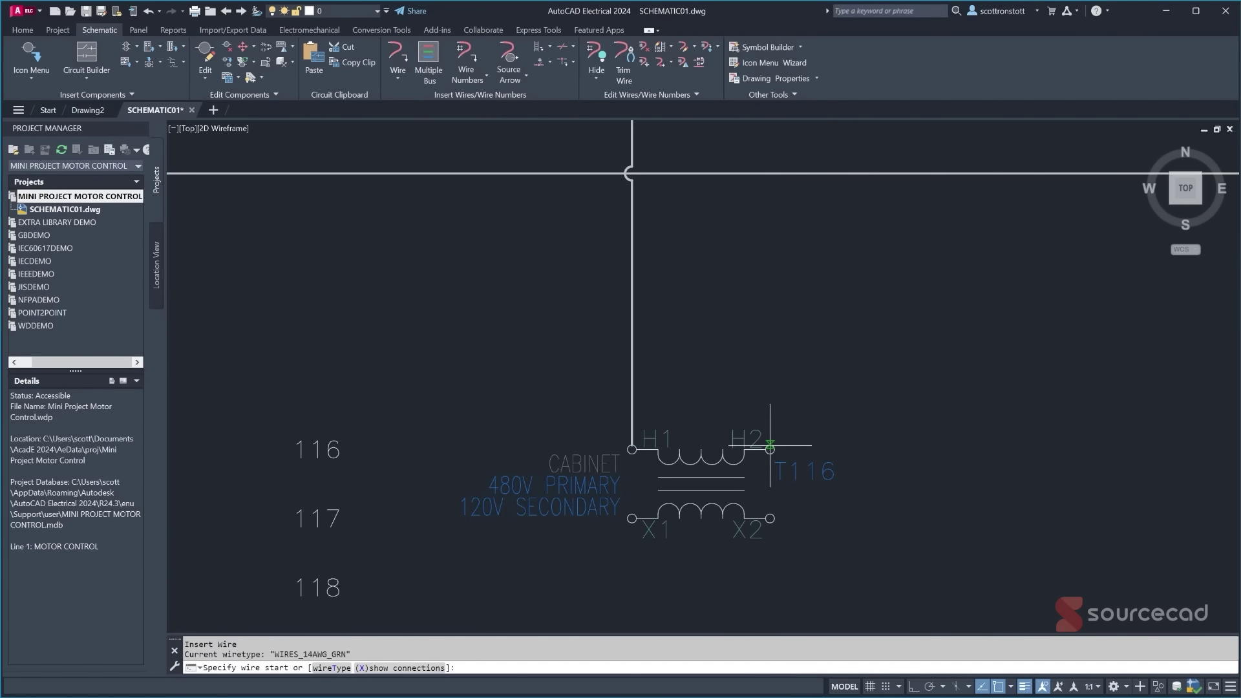
{"action": "left_click", "coordinate": [772, 446]}
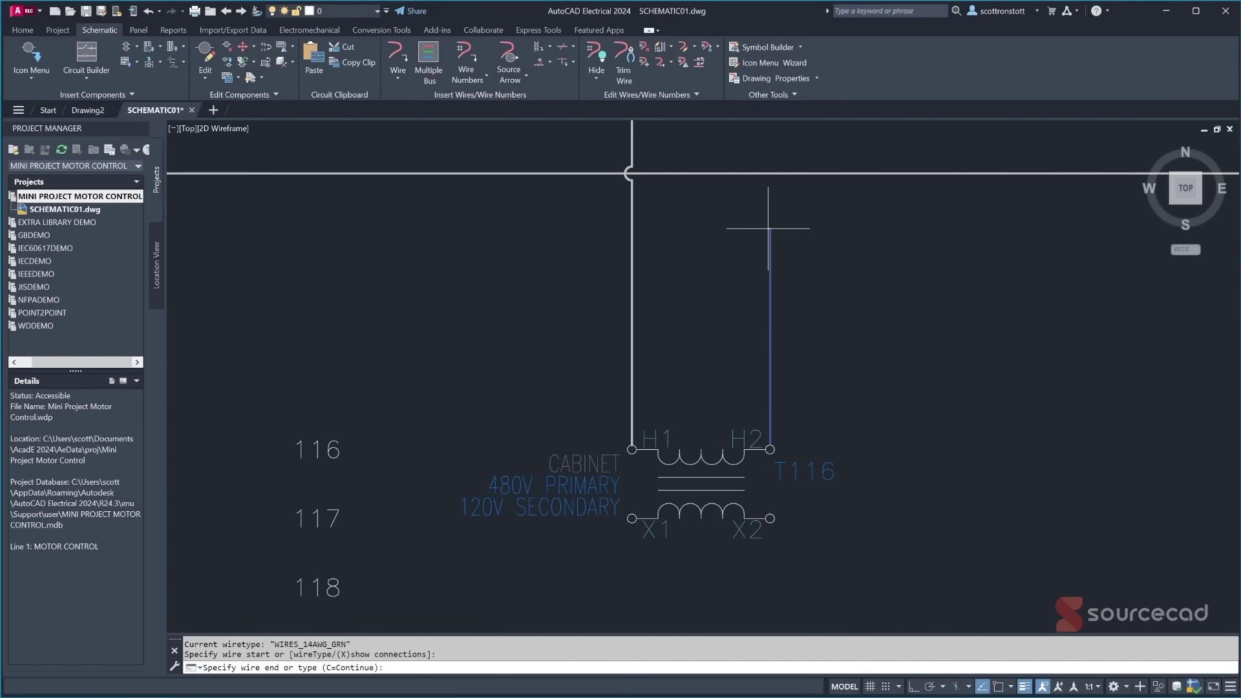
{"action": "scroll", "coordinate": [766, 231], "scroll_direction": "down", "scroll_amount": 2}
{"action": "left_click", "coordinate": [769, 152]}
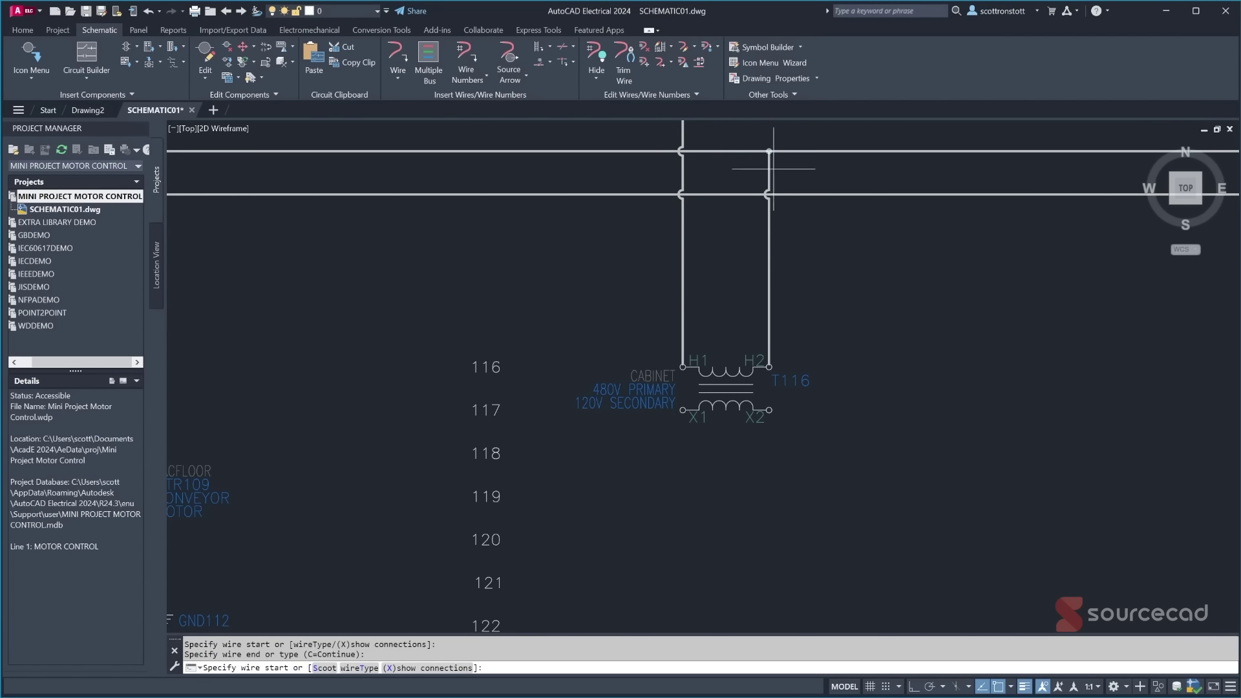
{"action": "scroll", "coordinate": [714, 303], "scroll_direction": "down", "scroll_amount": 2}
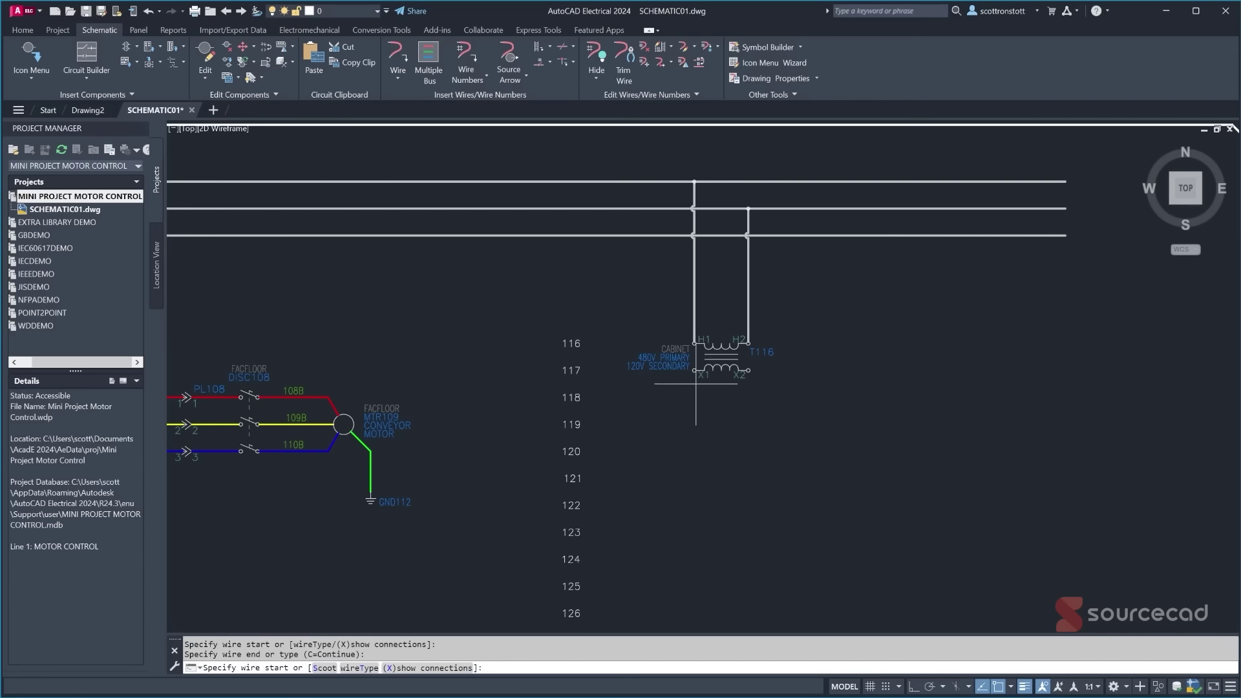
{"action": "scroll", "coordinate": [695, 382], "scroll_direction": "up", "scroll_amount": 2}
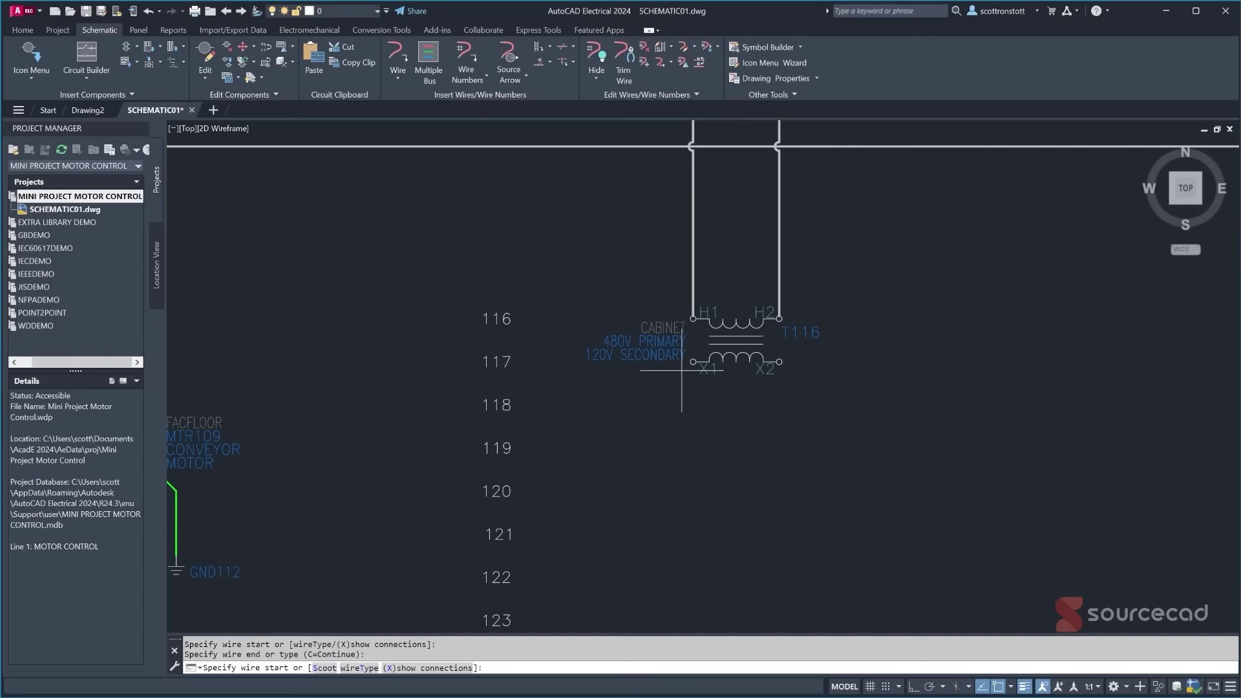
- Draw a WIRES_14AWG_BLK wire from the transformer's X1 terminal left toward the line numbers and down to line 151
{"action": "left_click", "coordinate": [390, 61]}
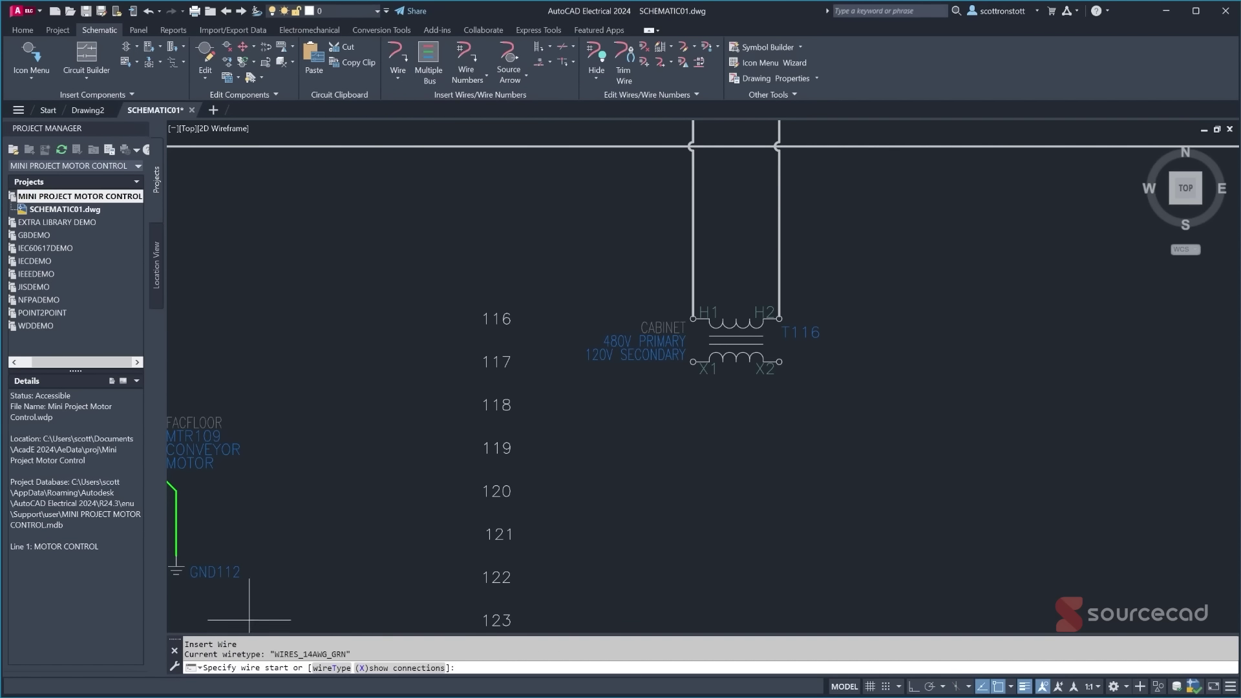
{"action": "left_click", "coordinate": [332, 668]}
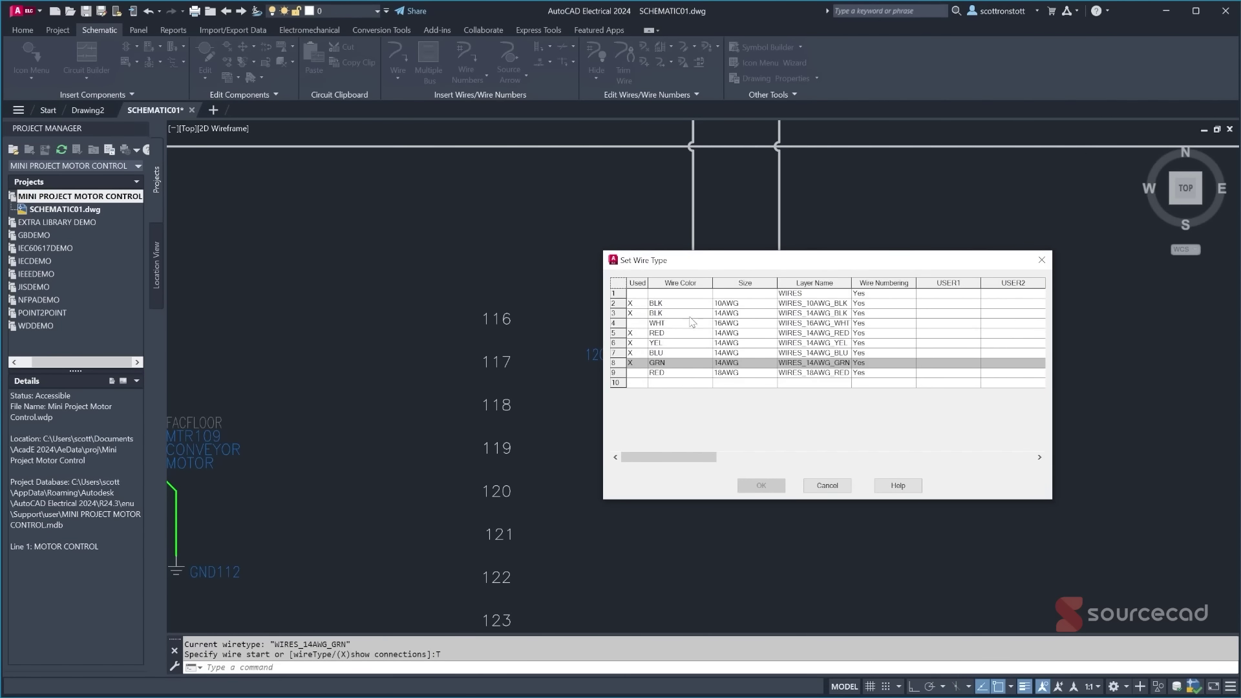
{"action": "left_click", "coordinate": [657, 315]}
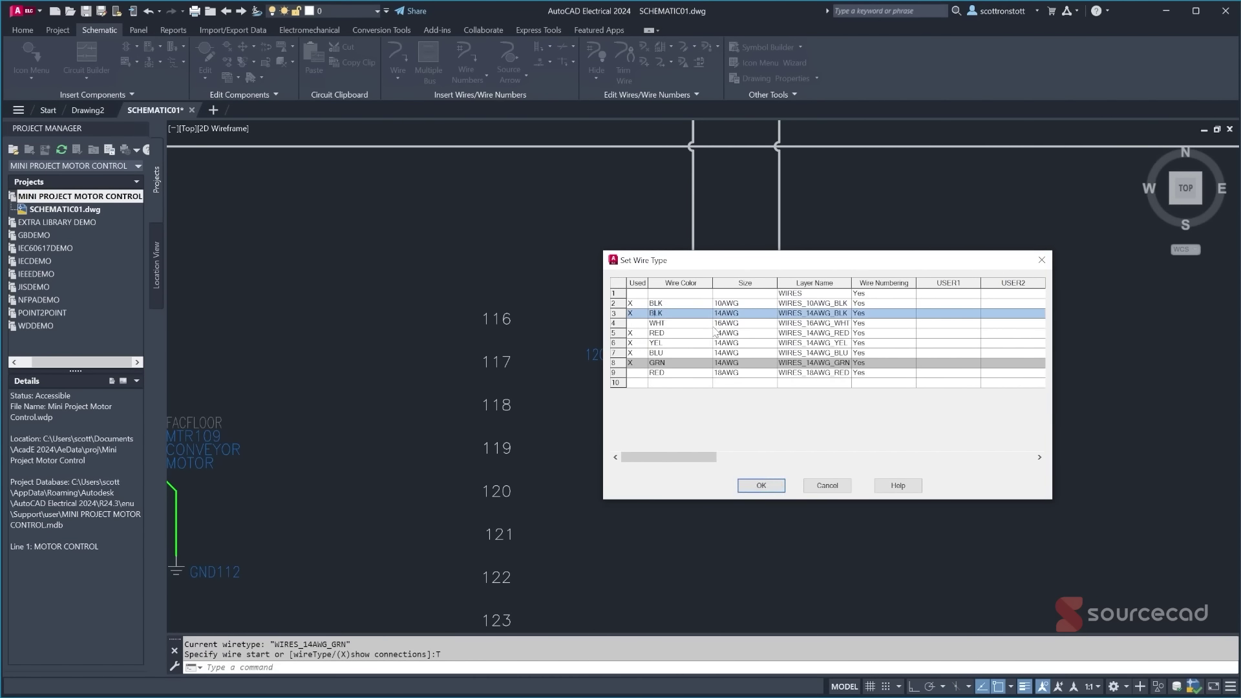
{"action": "left_click", "coordinate": [761, 485]}
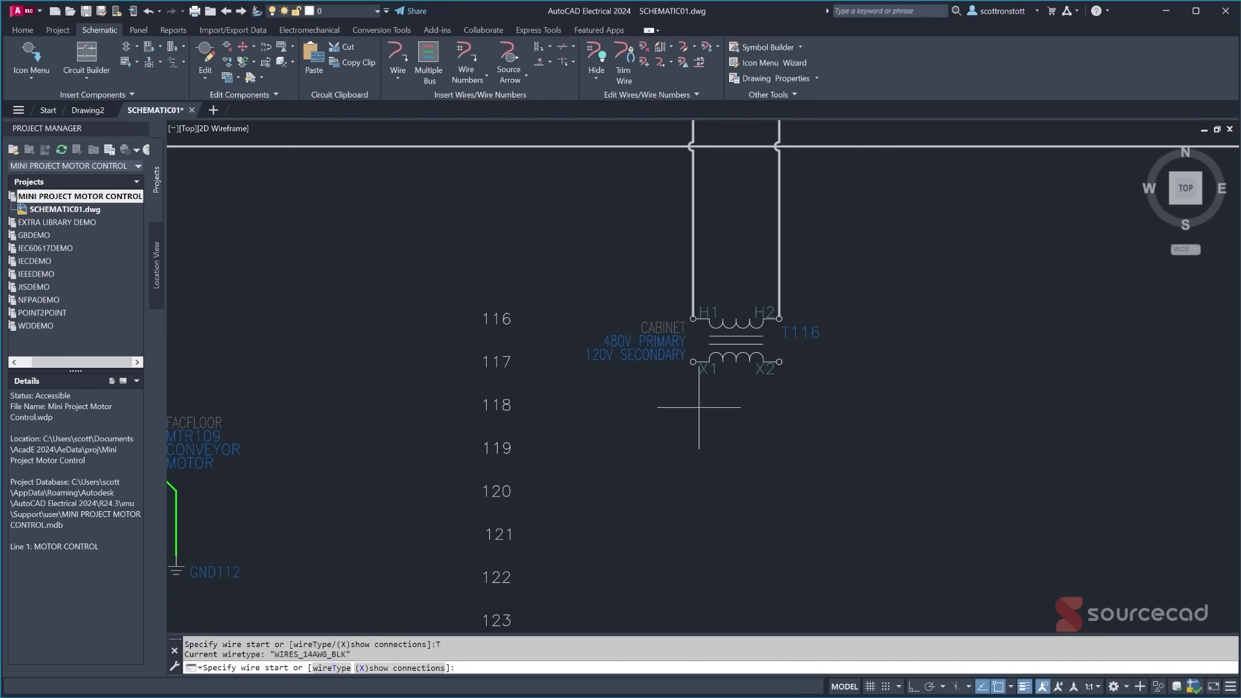
{"action": "left_click", "coordinate": [692, 362]}
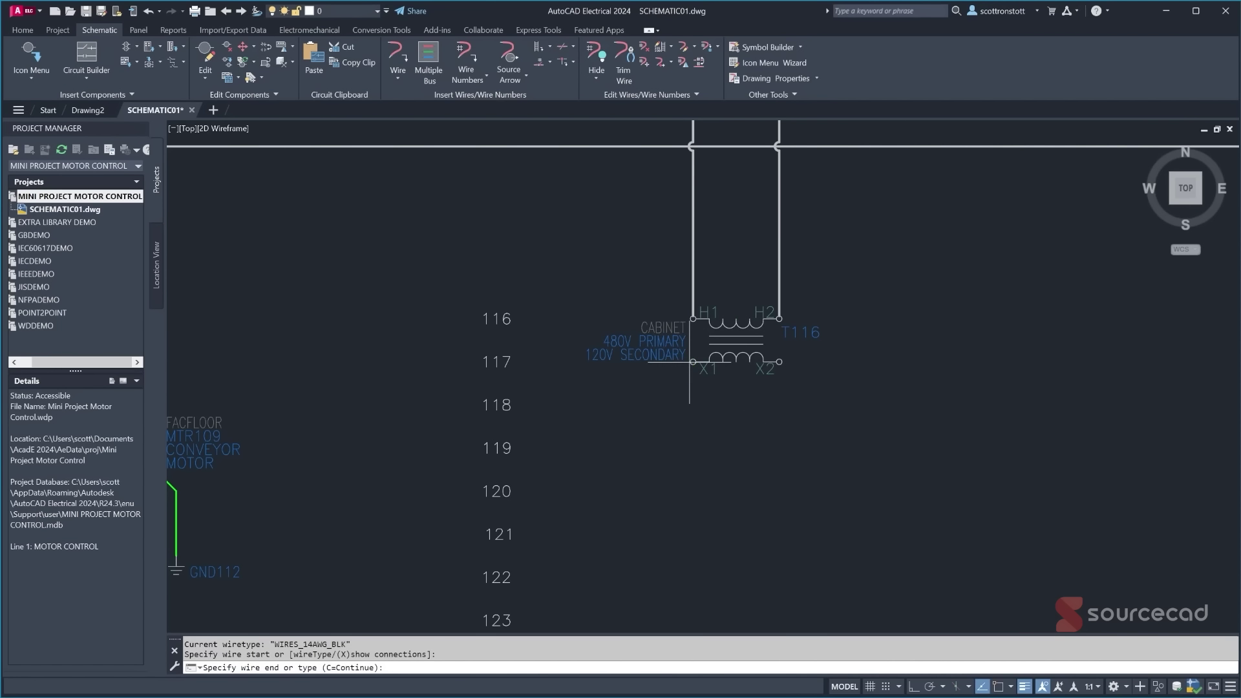
{"action": "left_click", "coordinate": [581, 363]}
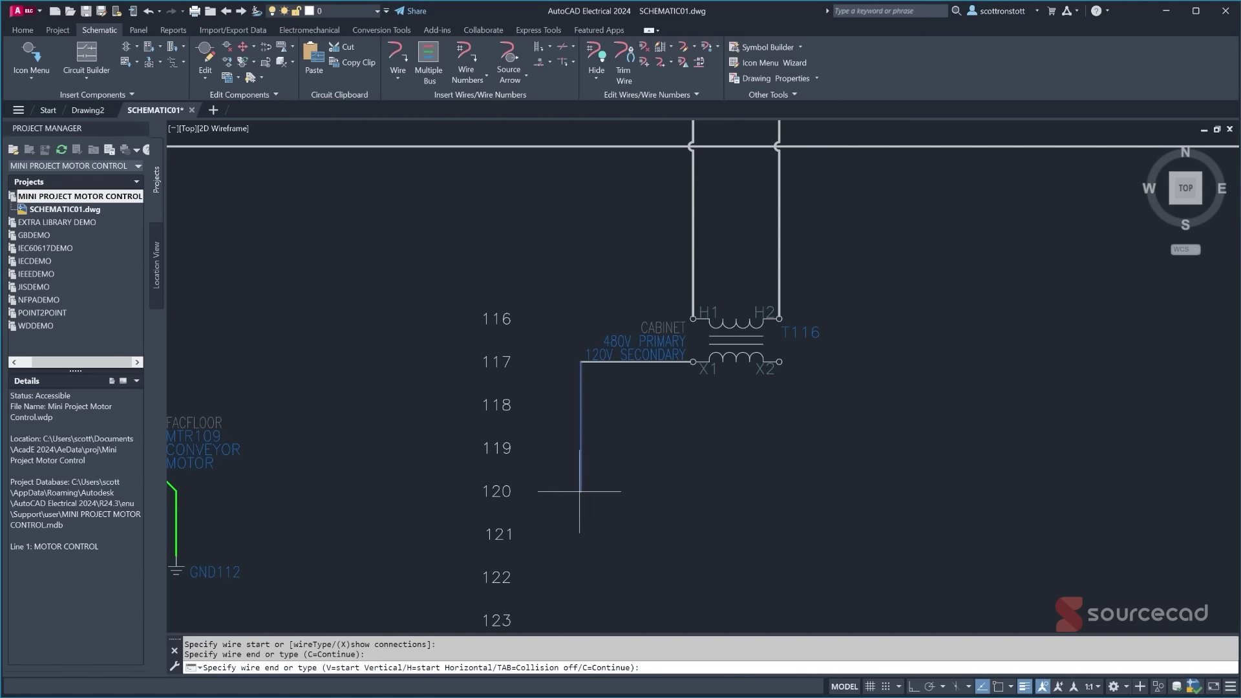
{"action": "scroll", "coordinate": [580, 492], "scroll_direction": "down", "scroll_amount": 6}
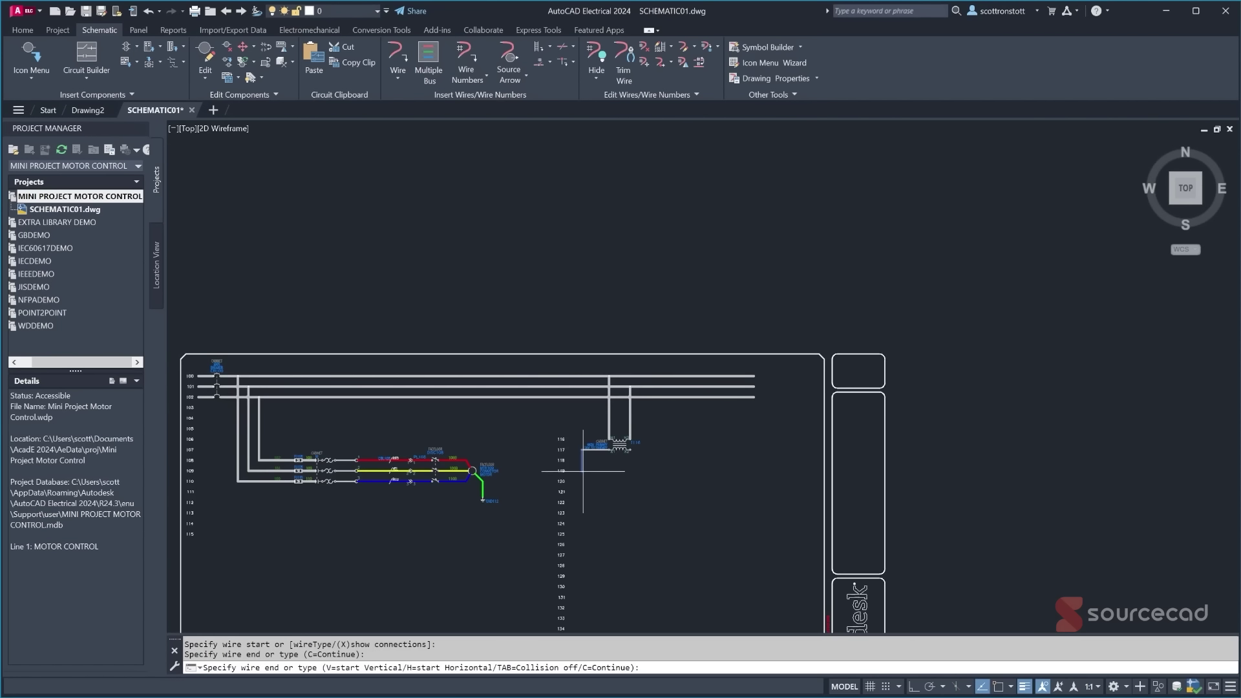
{"action": "middle_click_drag", "start_coordinate": [595, 513], "coordinate": [647, 257]}
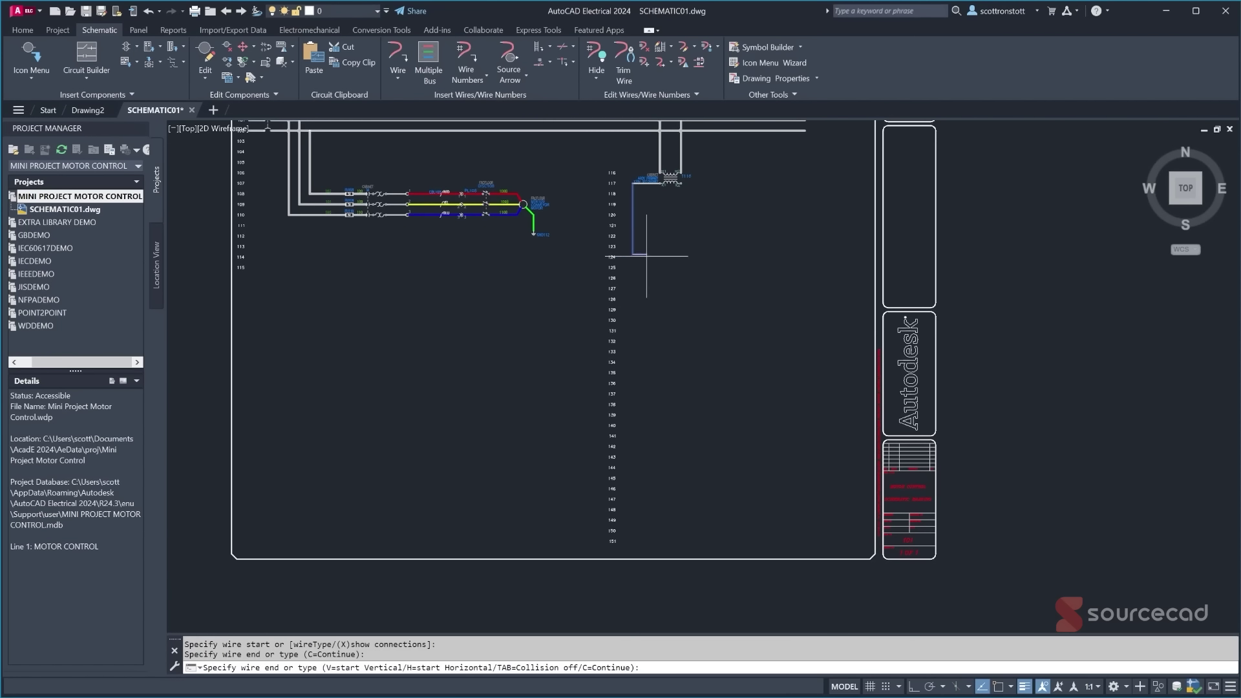
{"action": "left_click", "coordinate": [632, 541]}
{"action": "key", "text": "Escape"}
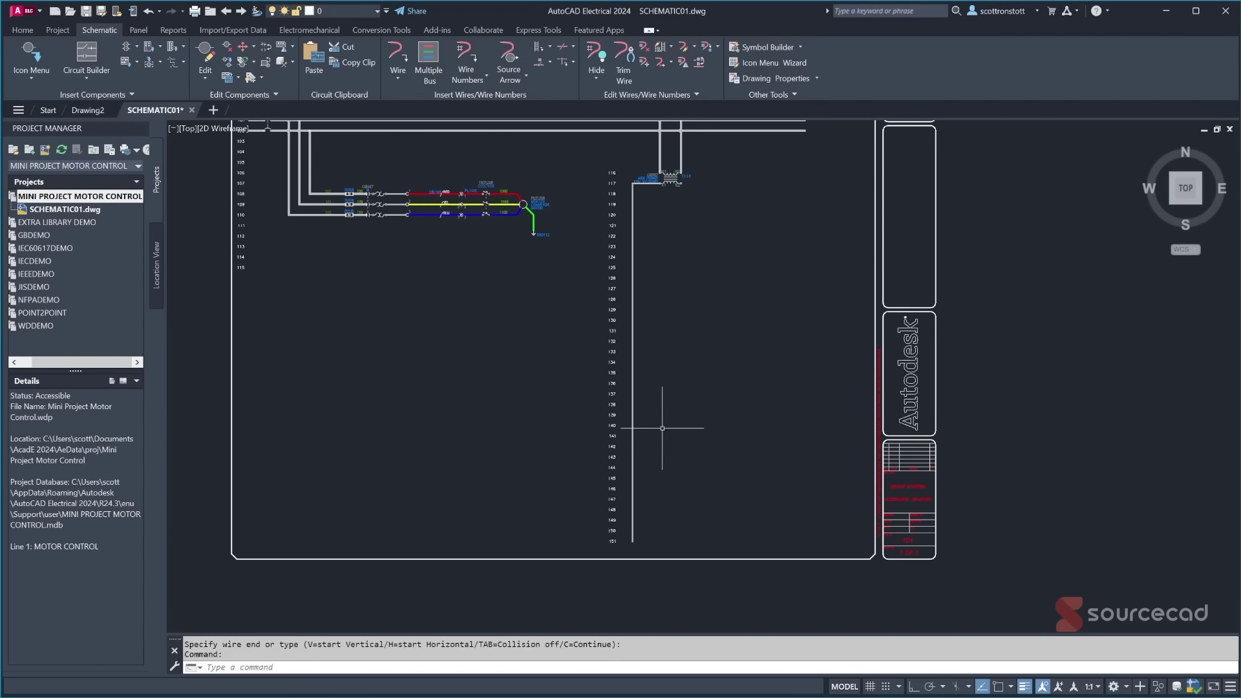
{"action": "scroll", "coordinate": [724, 206], "scroll_direction": "up", "scroll_amount": 4}
{"action": "middle_click_drag", "start_coordinate": [665, 172], "coordinate": [641, 347]}
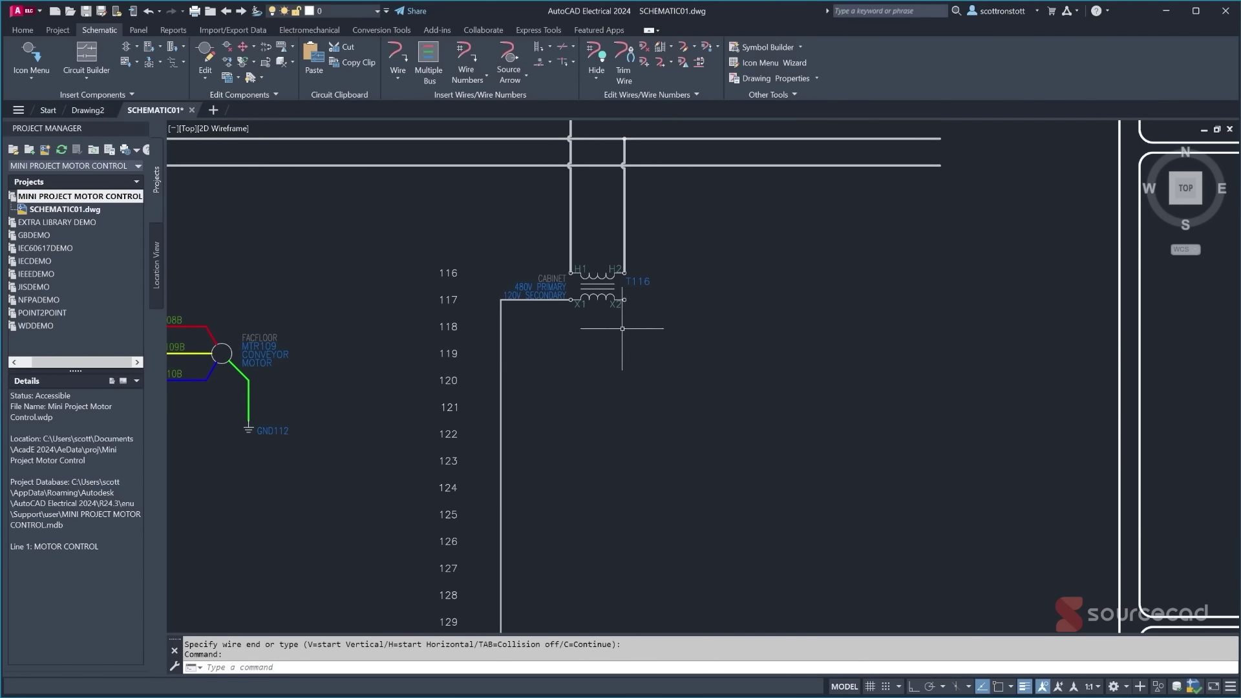
{"action": "left_click", "coordinate": [397, 55]}
{"action": "type", "text": "T"}
{"action": "key", "text": "Return"}
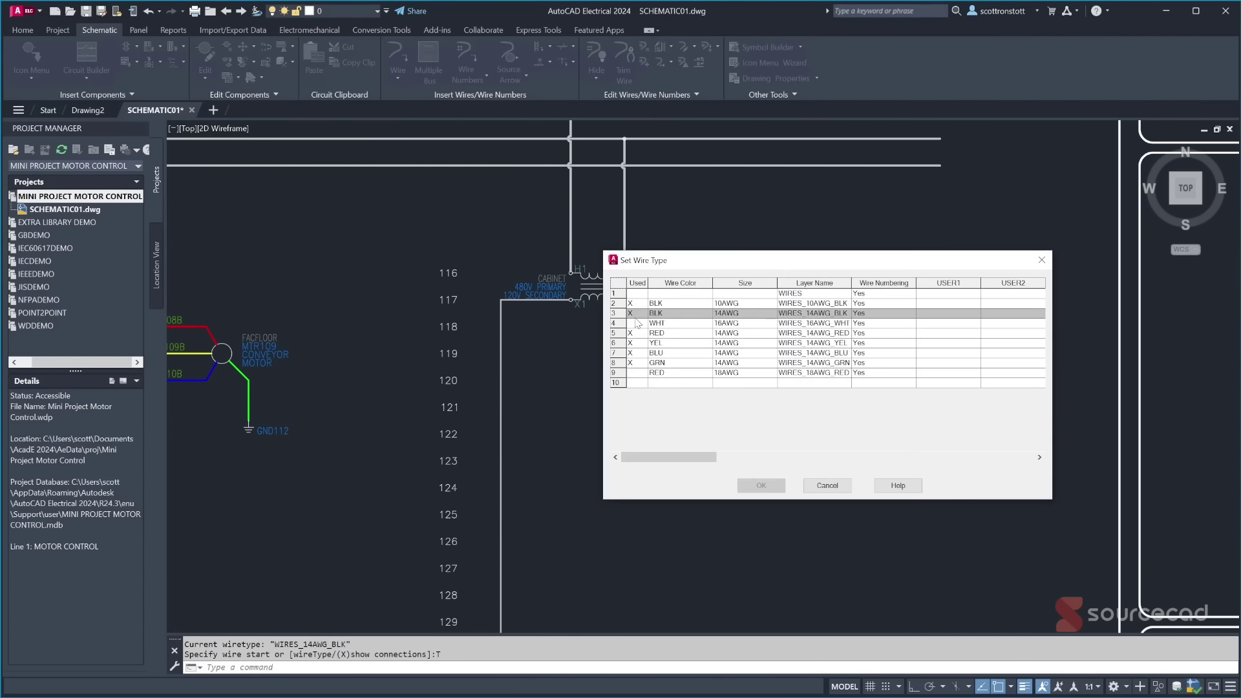
{"action": "left_click", "coordinate": [639, 323]}
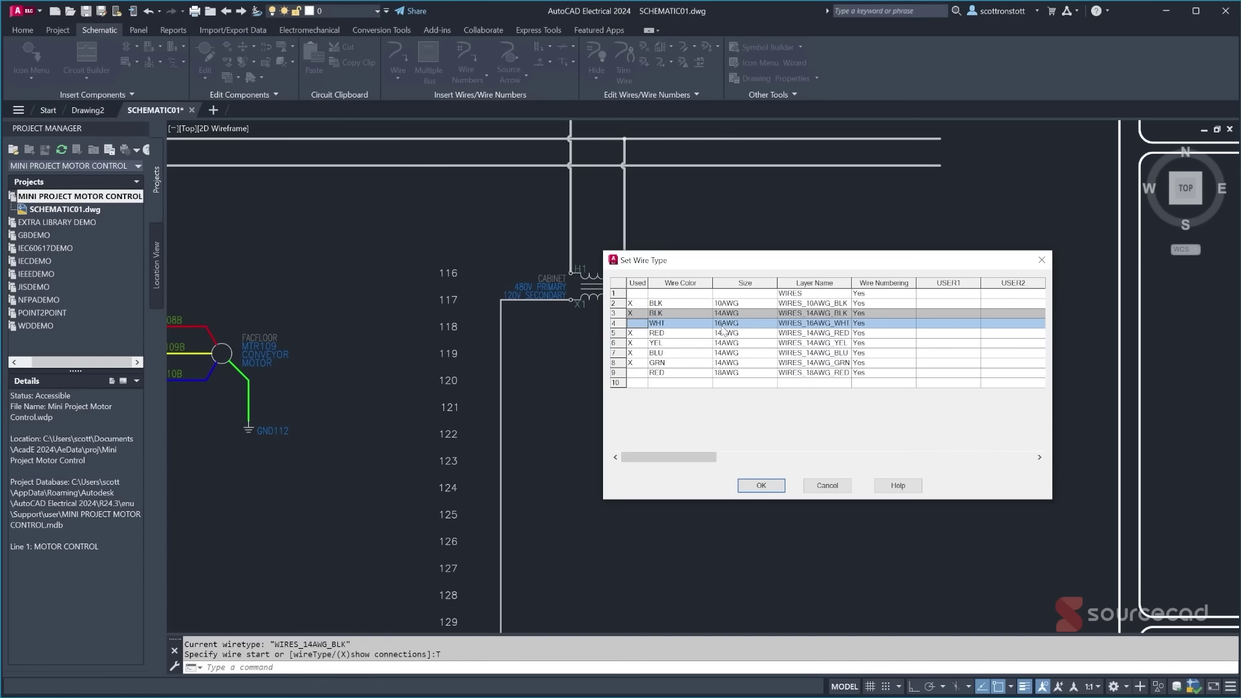
{"action": "left_click", "coordinate": [757, 486]}
{"action": "left_click", "coordinate": [624, 300]}
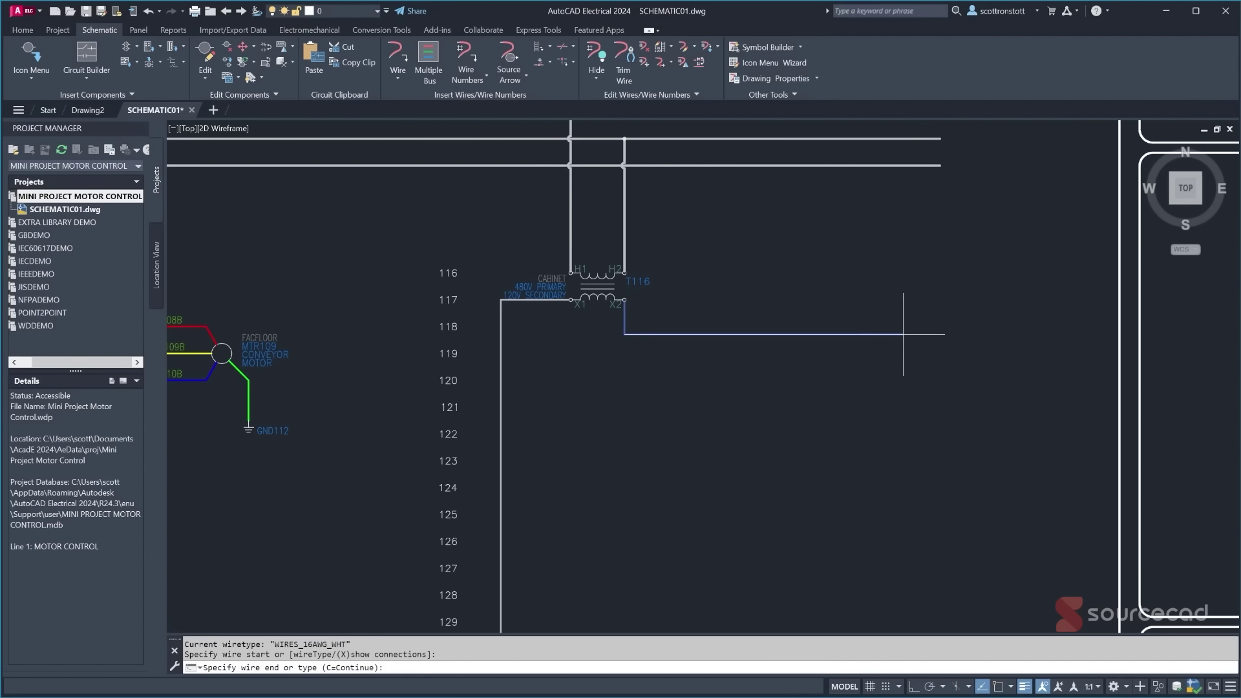
{"action": "scroll", "coordinate": [883, 327], "scroll_direction": "up", "scroll_amount": 2}
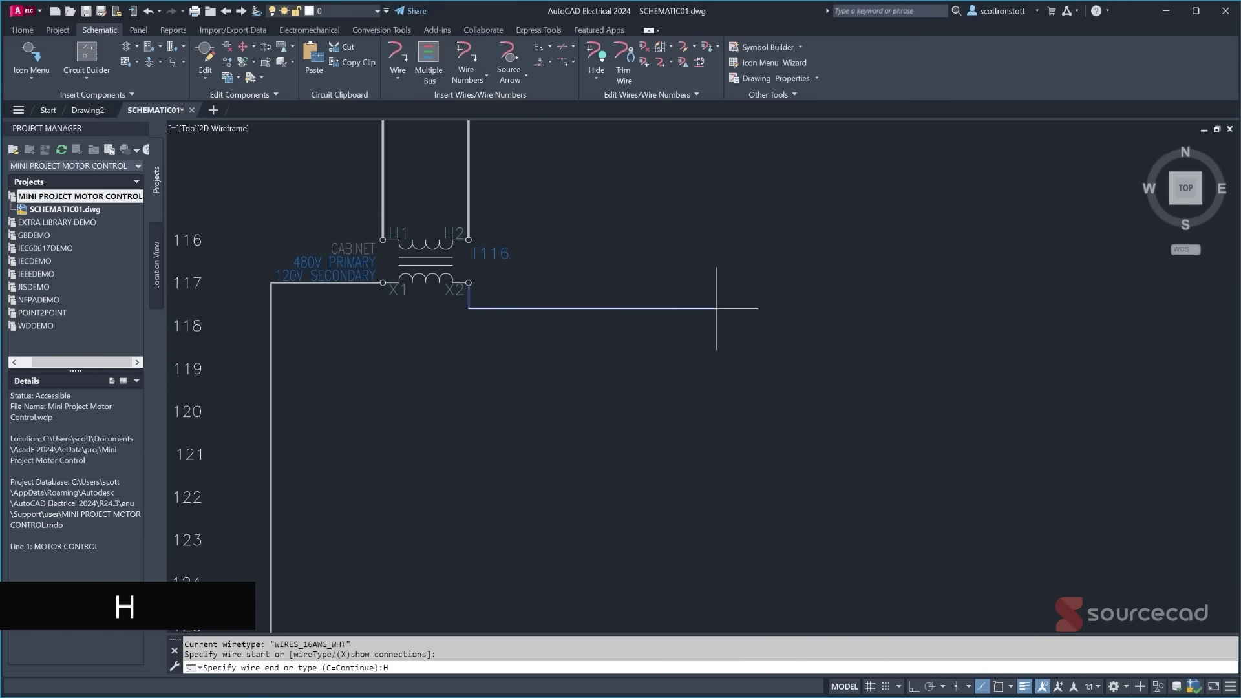
{"action": "key", "text": "Escape"}
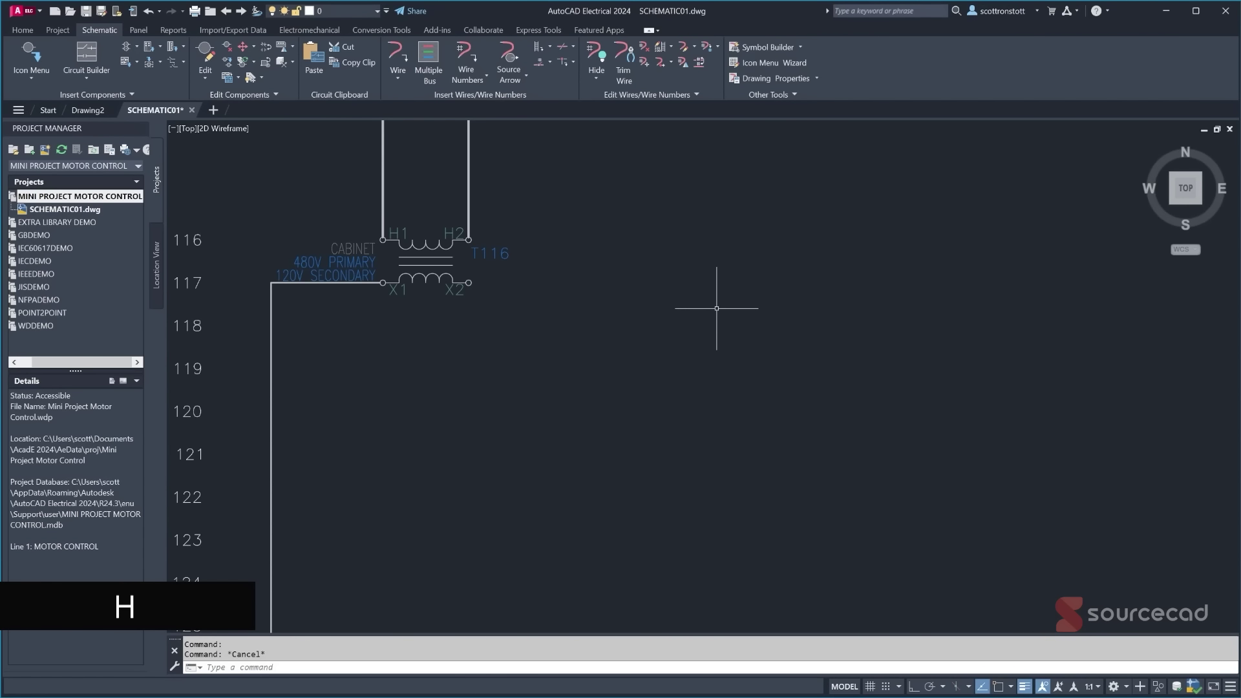
- Draw a WIRES_16AWG_WHT wire from the transformer's X2 terminal out to the right and down level with the left rail's lower end
{"action": "left_click", "coordinate": [397, 55]}
{"action": "type", "text": "T"}
{"action": "key", "text": "Return"}
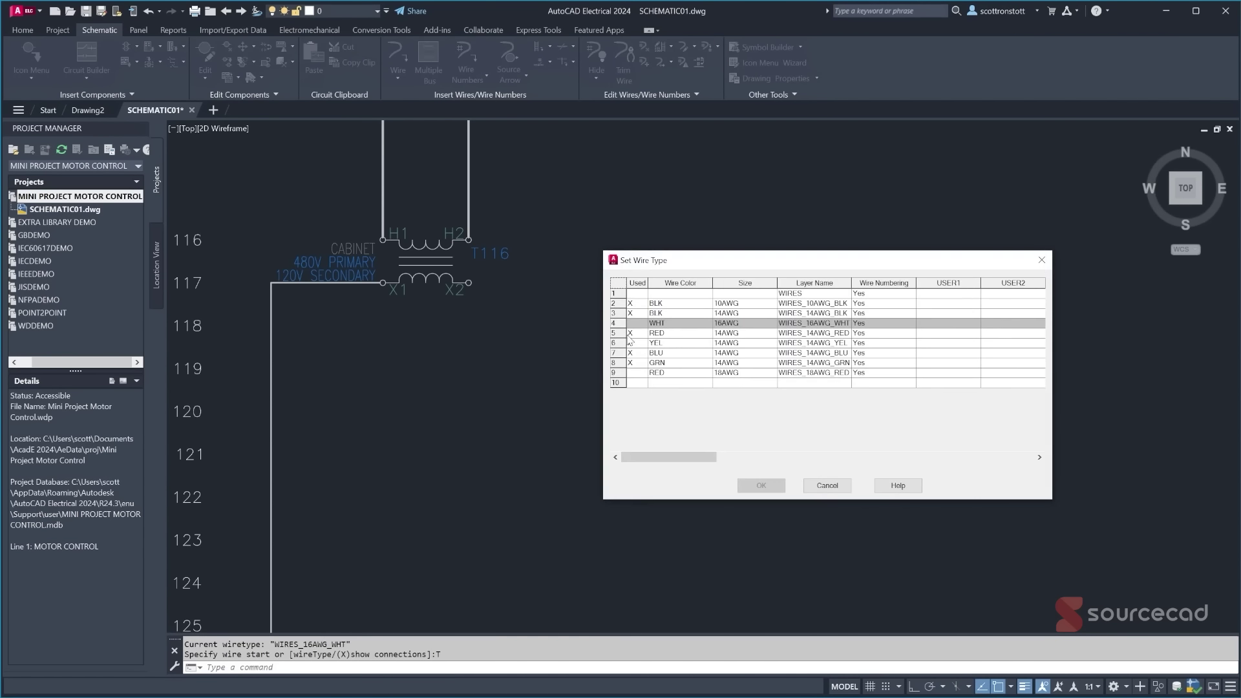
{"action": "left_click", "coordinate": [635, 323]}
{"action": "left_click", "coordinate": [761, 486]}
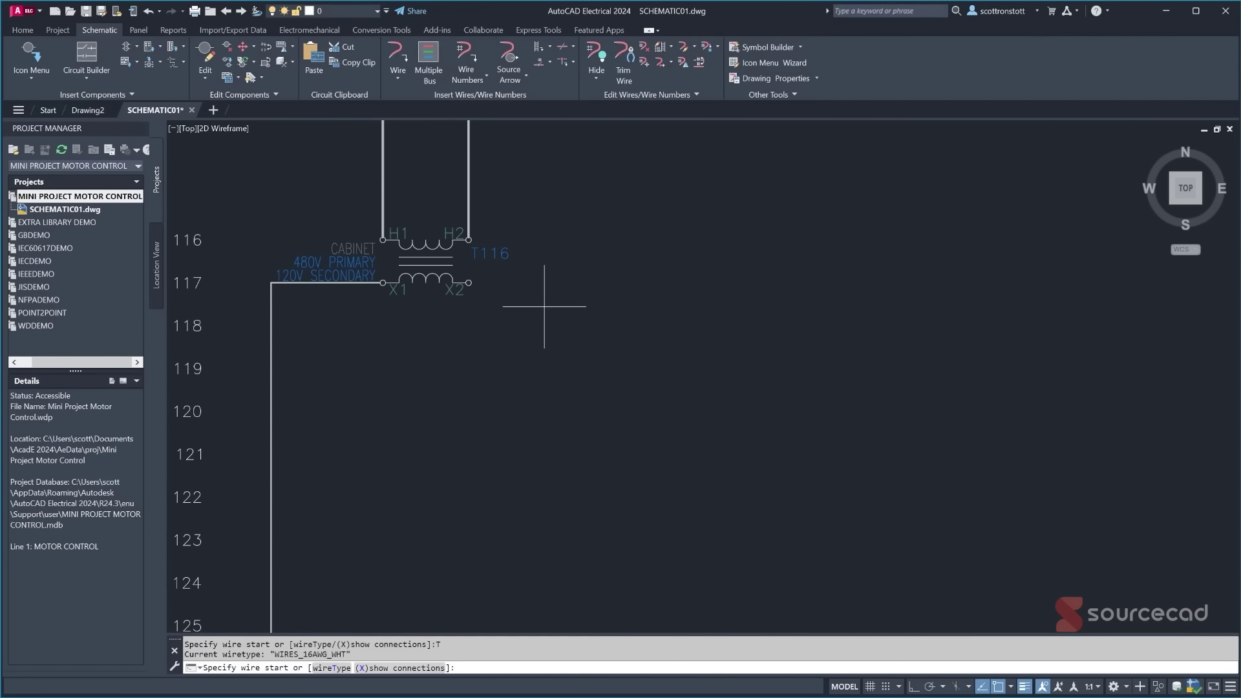
{"action": "left_click", "coordinate": [394, 669]}
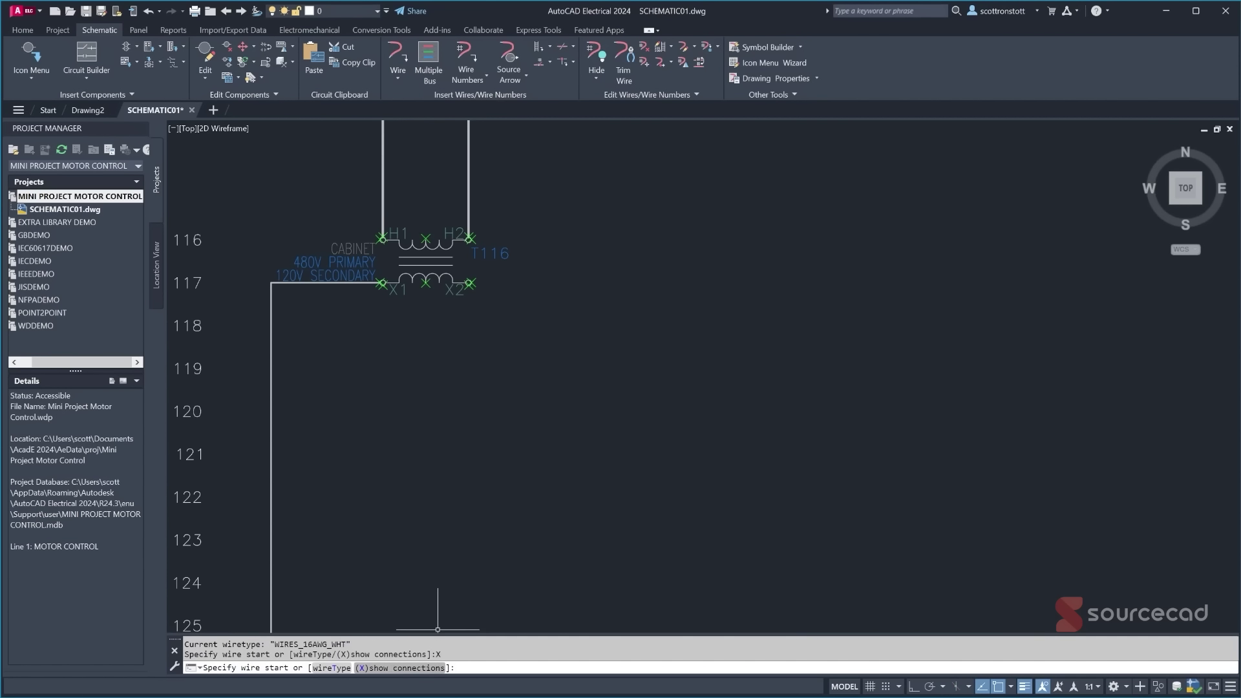
{"action": "left_click", "coordinate": [471, 283]}
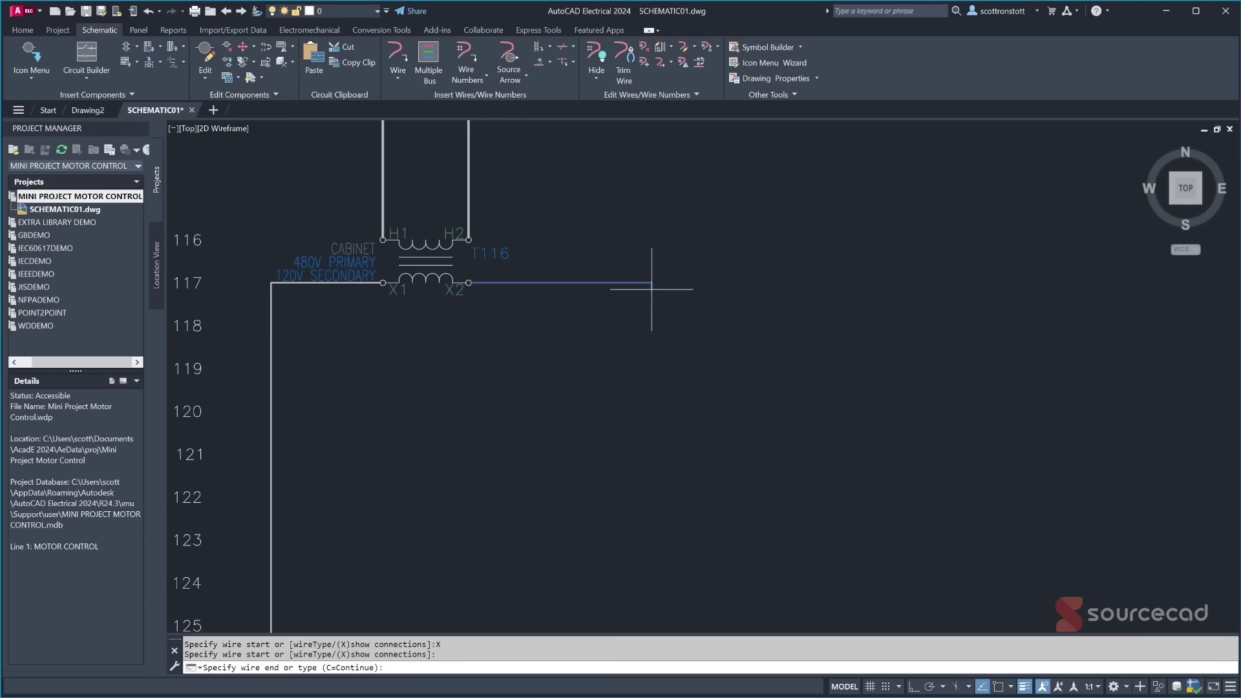
{"action": "scroll", "coordinate": [652, 289], "scroll_direction": "down", "scroll_amount": 5}
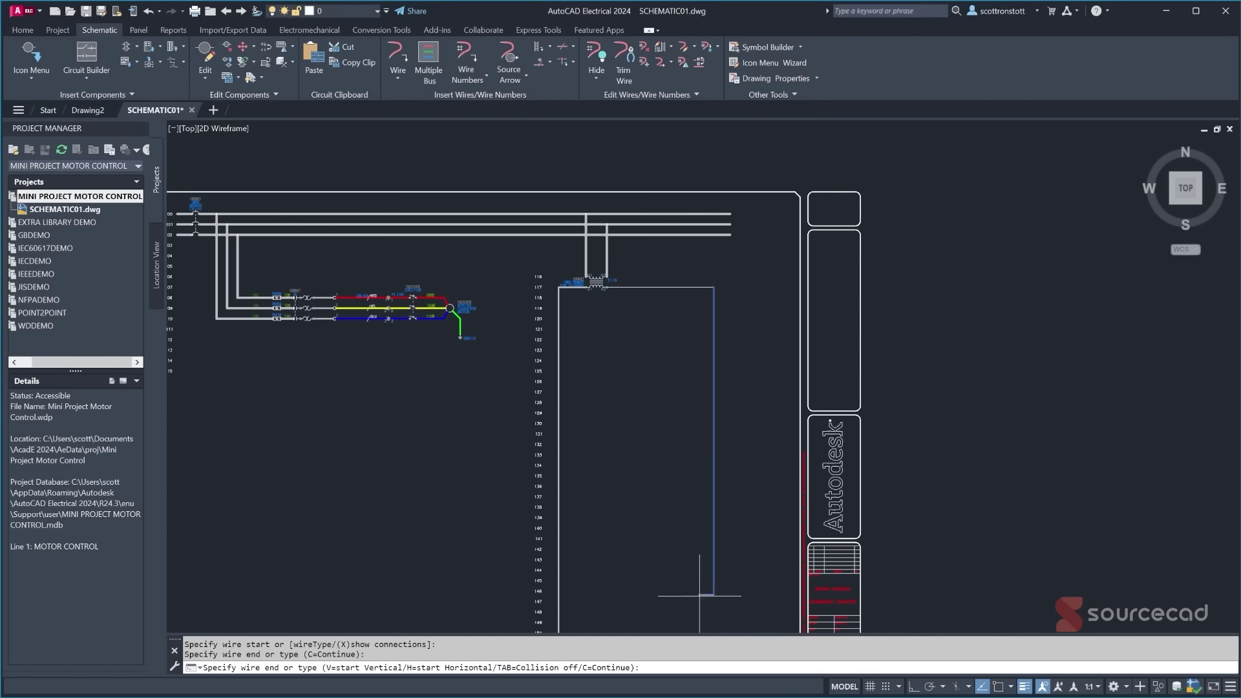
{"action": "scroll", "coordinate": [704, 593], "scroll_direction": "down", "scroll_amount": 2}
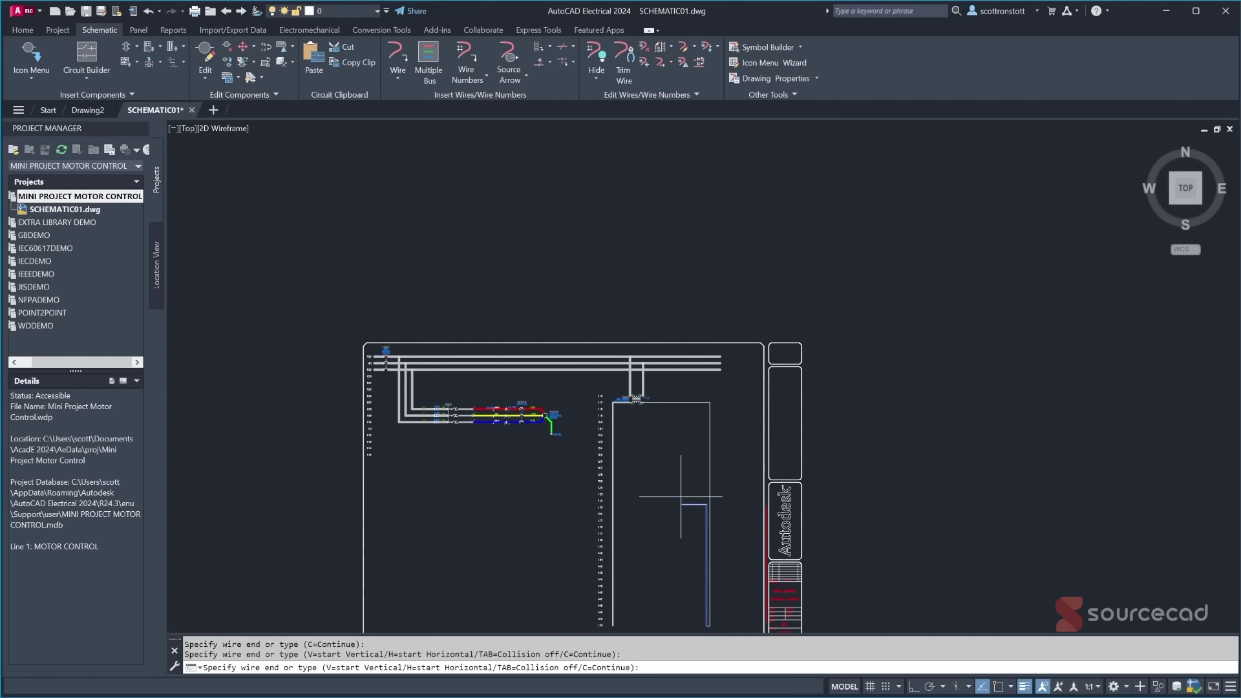
{"action": "key", "text": "Escape"}
- Draw a horizontal wire on line 120 from the left rail partway toward the right rail, with grid snap off
{"action": "scroll", "coordinate": [648, 428], "scroll_direction": "up", "scroll_amount": 2}
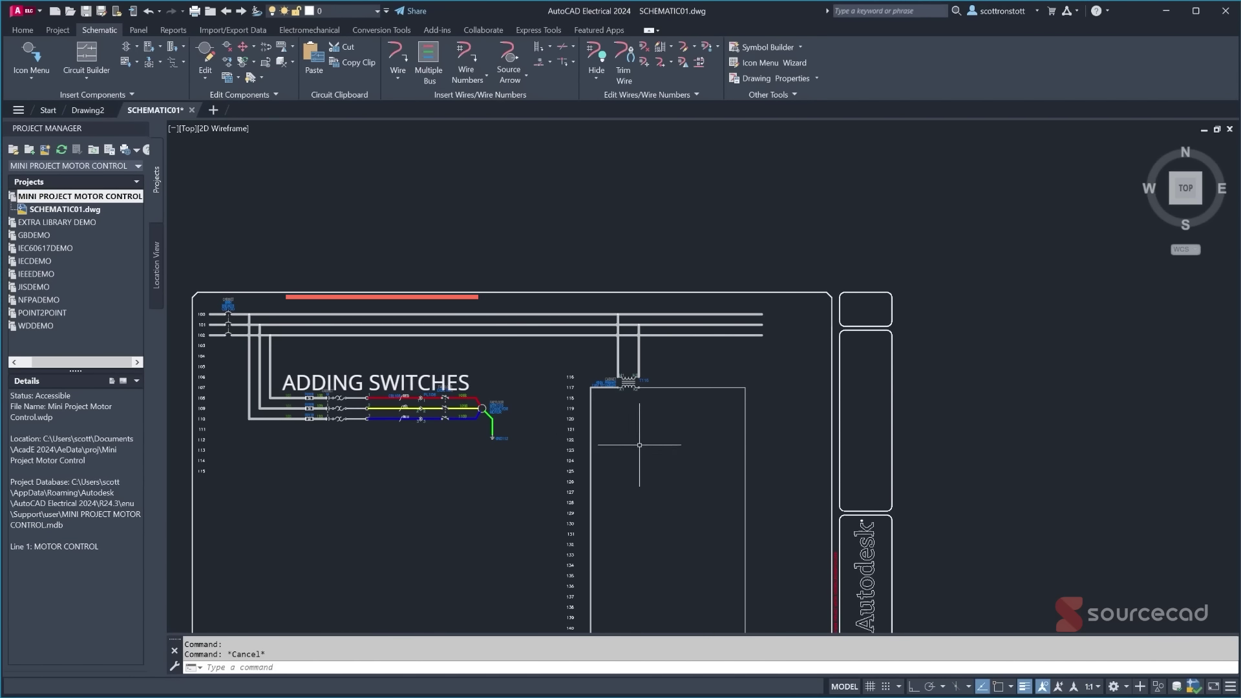
{"action": "scroll", "coordinate": [624, 424], "scroll_direction": "up", "scroll_amount": 2}
{"action": "scroll", "coordinate": [624, 423], "scroll_direction": "up", "scroll_amount": 2}
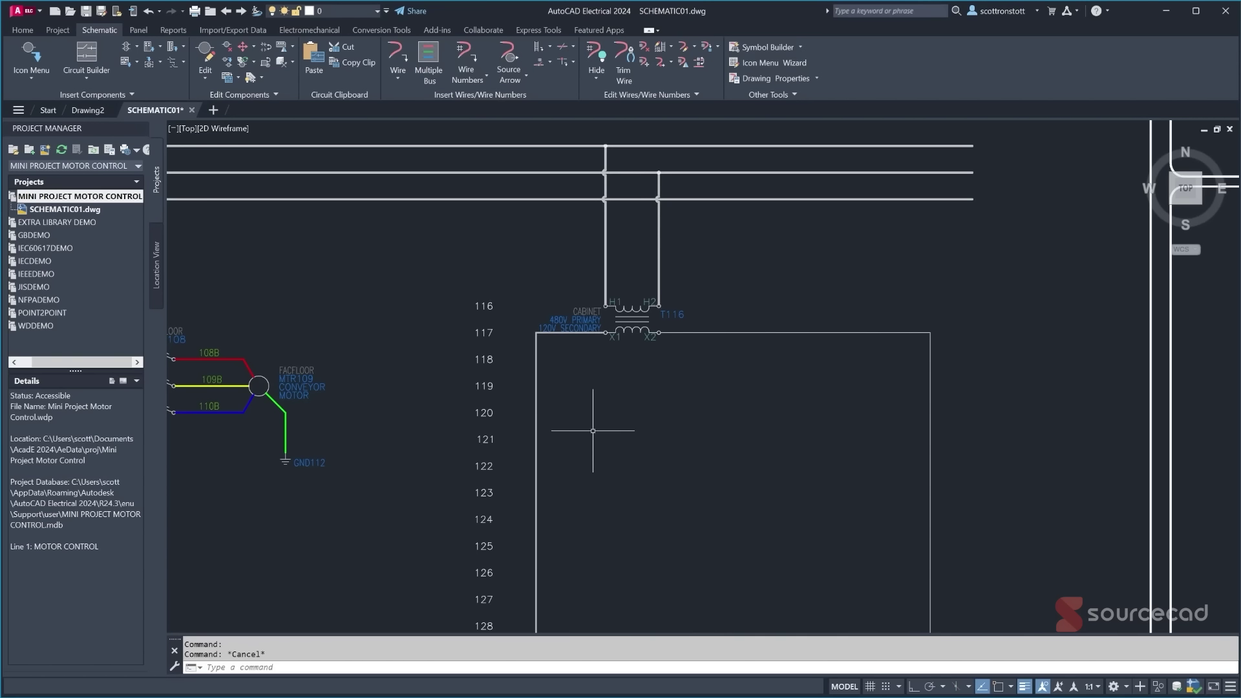
{"action": "left_click", "coordinate": [398, 57]}
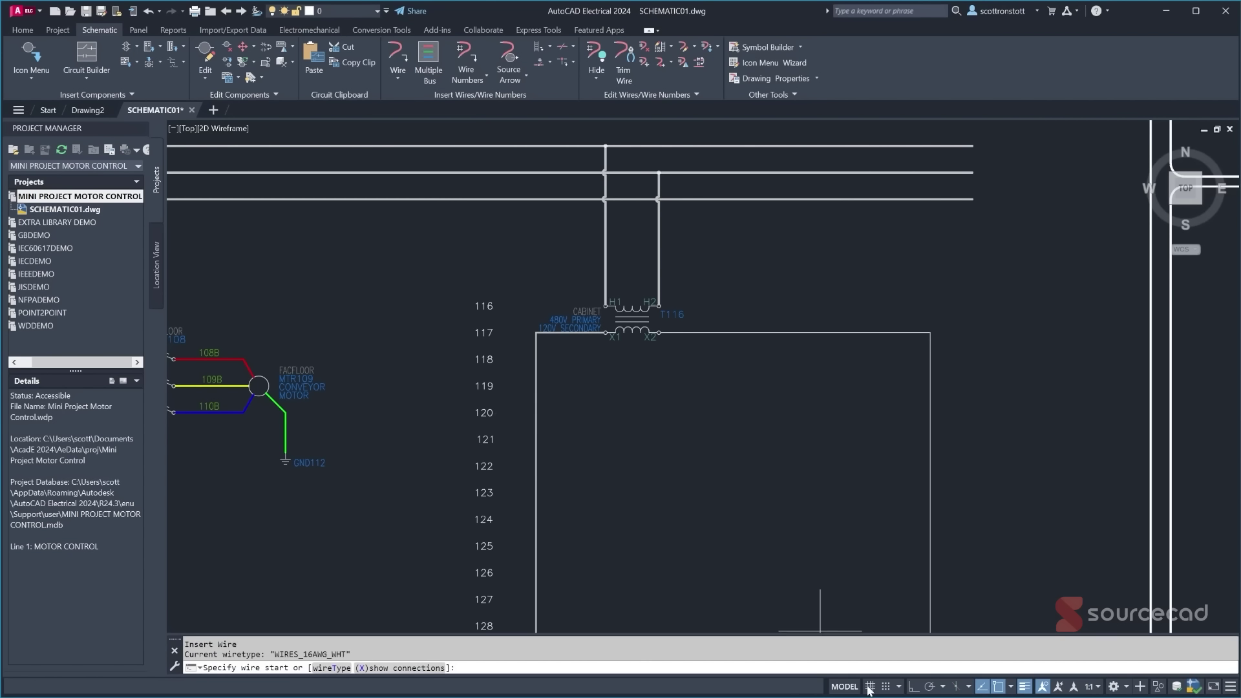
{"action": "left_click", "coordinate": [887, 688]}
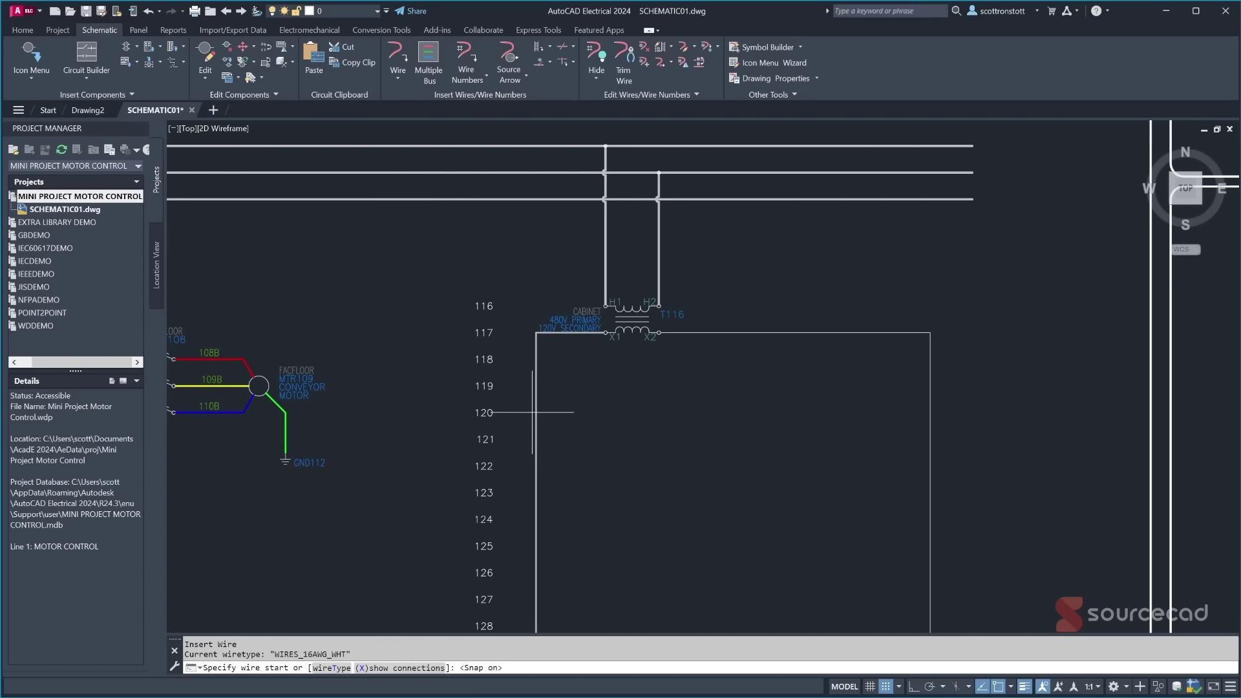
{"action": "left_click", "coordinate": [883, 689]}
{"action": "left_click", "coordinate": [536, 412]}
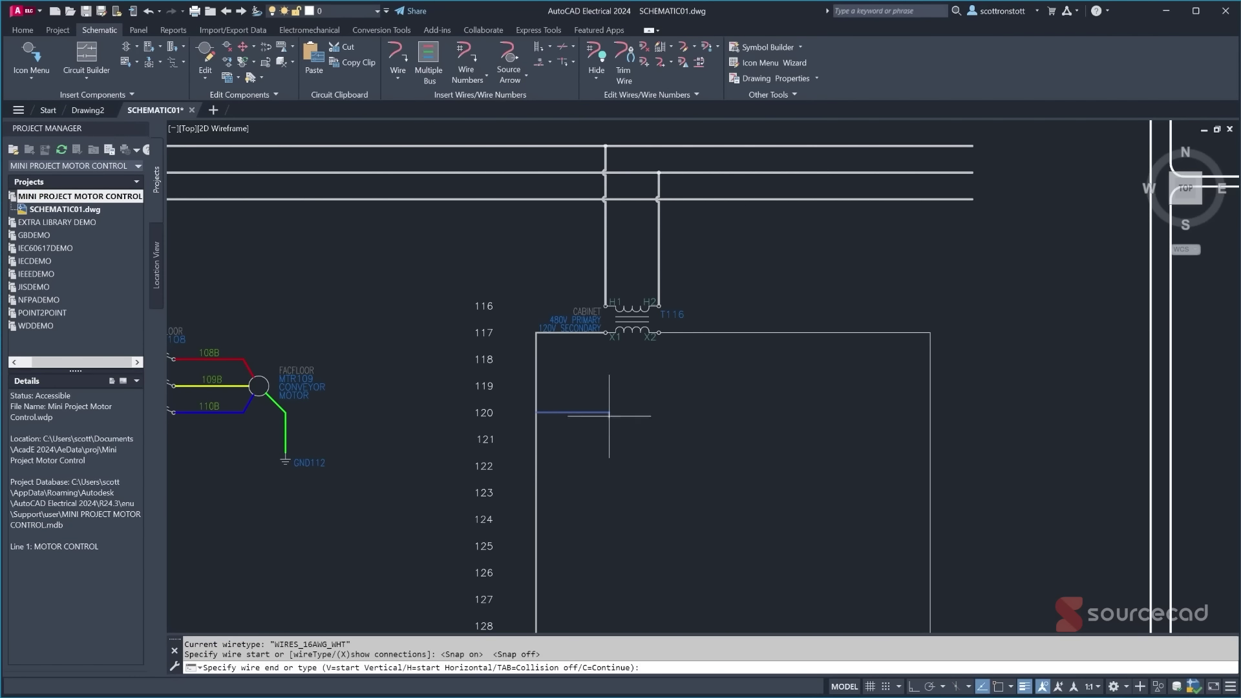
{"action": "left_click", "coordinate": [684, 411]}
{"action": "key", "text": "Escape"}
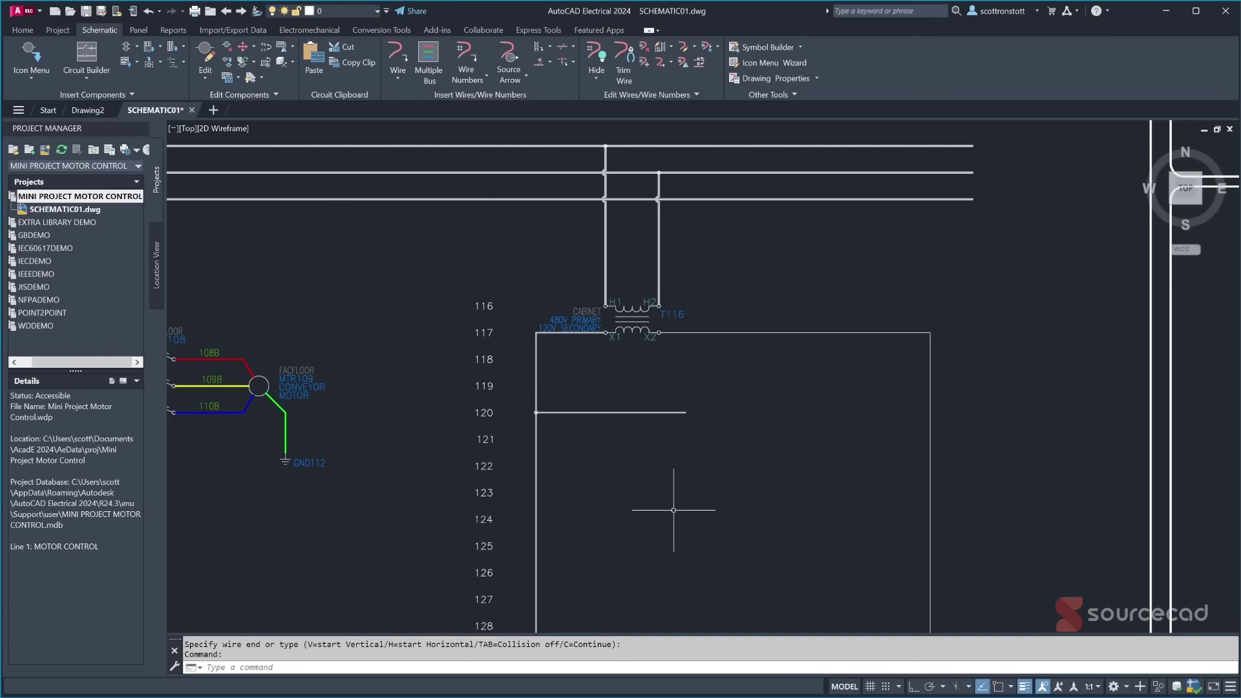
- Insert a Push Button NO on the line 120 wire near the left rail and describe it as CONVEYOR / START
{"action": "left_click", "coordinate": [29, 53]}
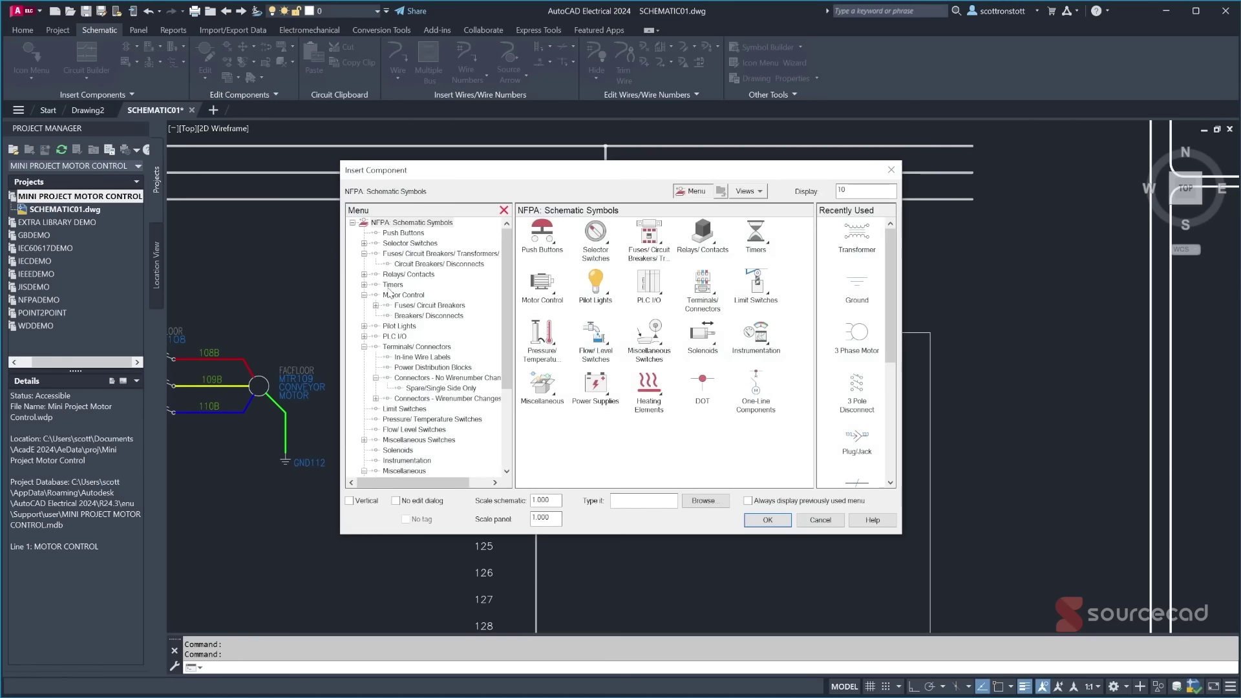
{"action": "left_click", "coordinate": [547, 244]}
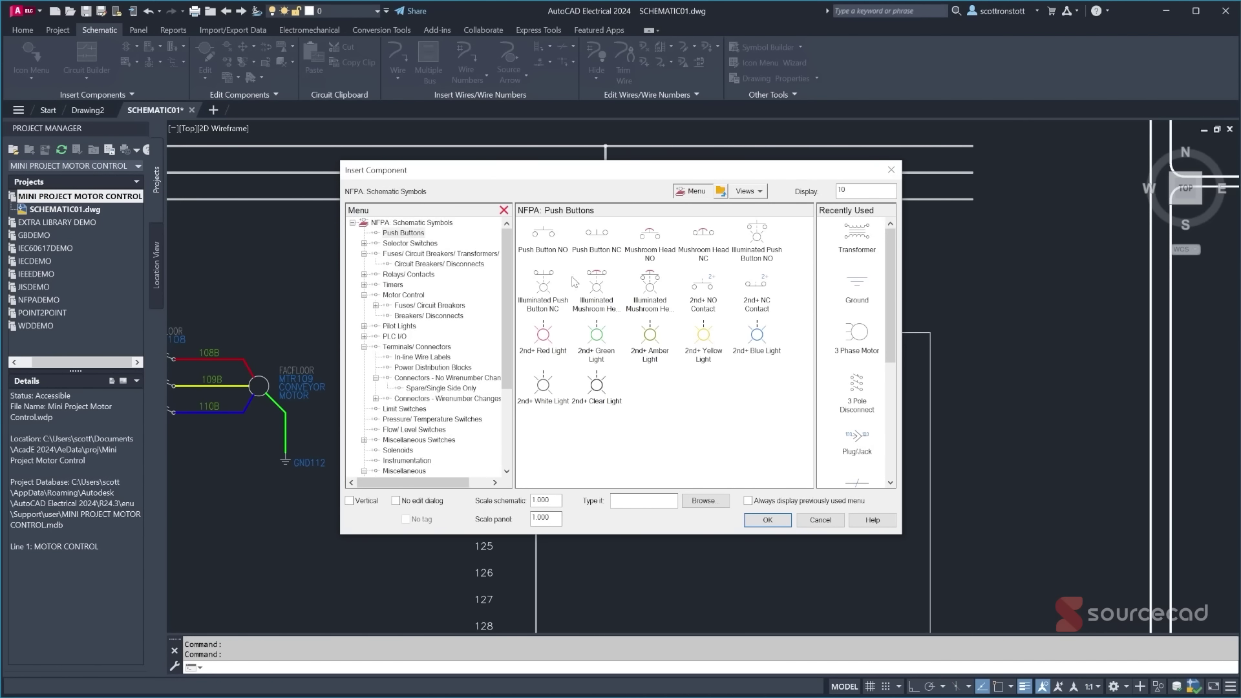
{"action": "left_click", "coordinate": [542, 236]}
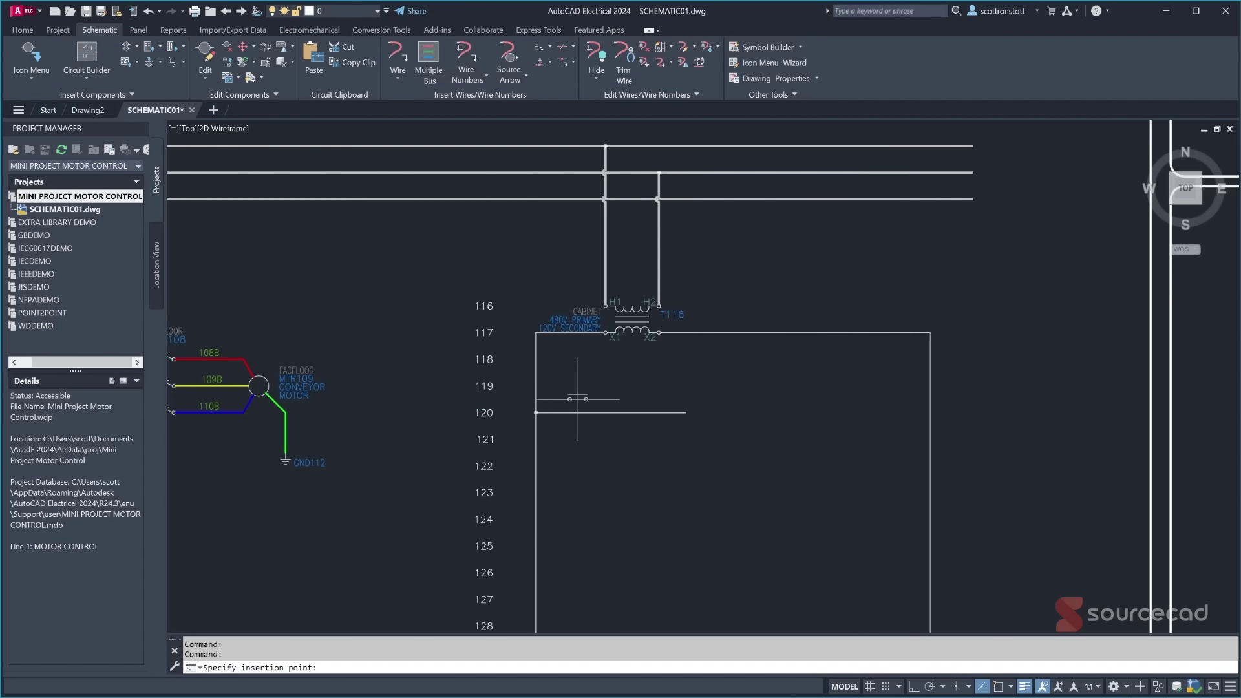
{"action": "left_click", "coordinate": [578, 411]}
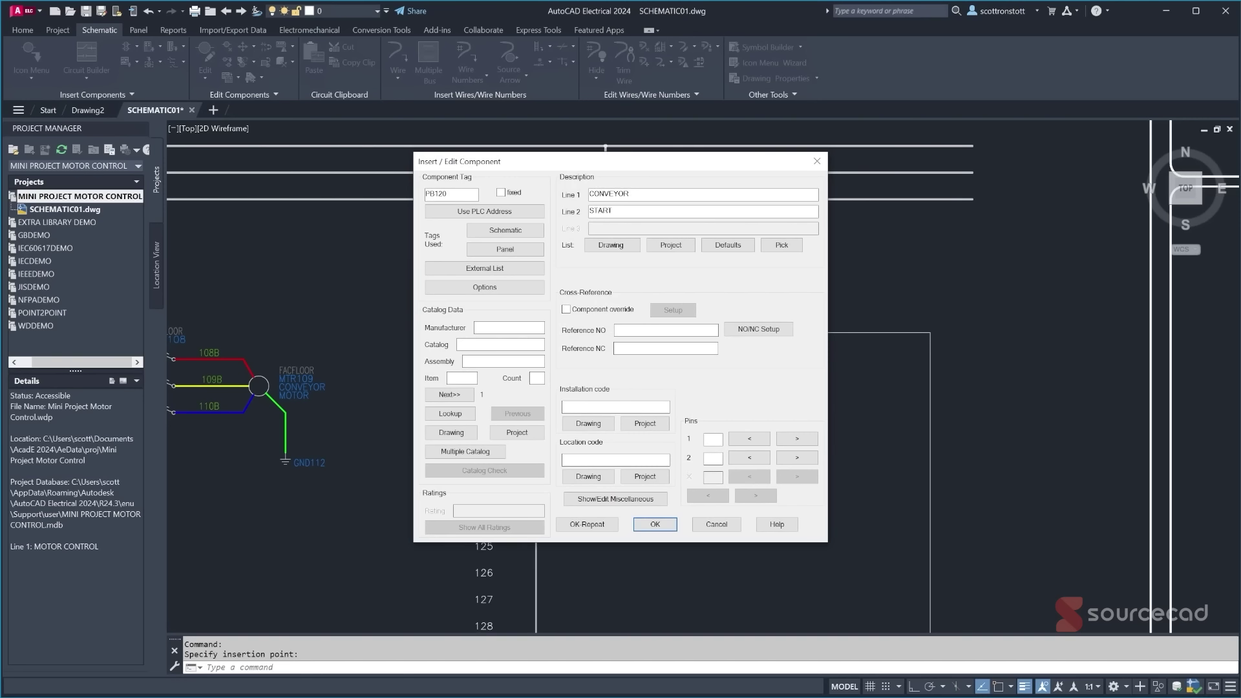
- Assign the start push button the AB catalog part 800H-BR6D1 with 1 NO contact
{"action": "left_click", "coordinate": [450, 414]}
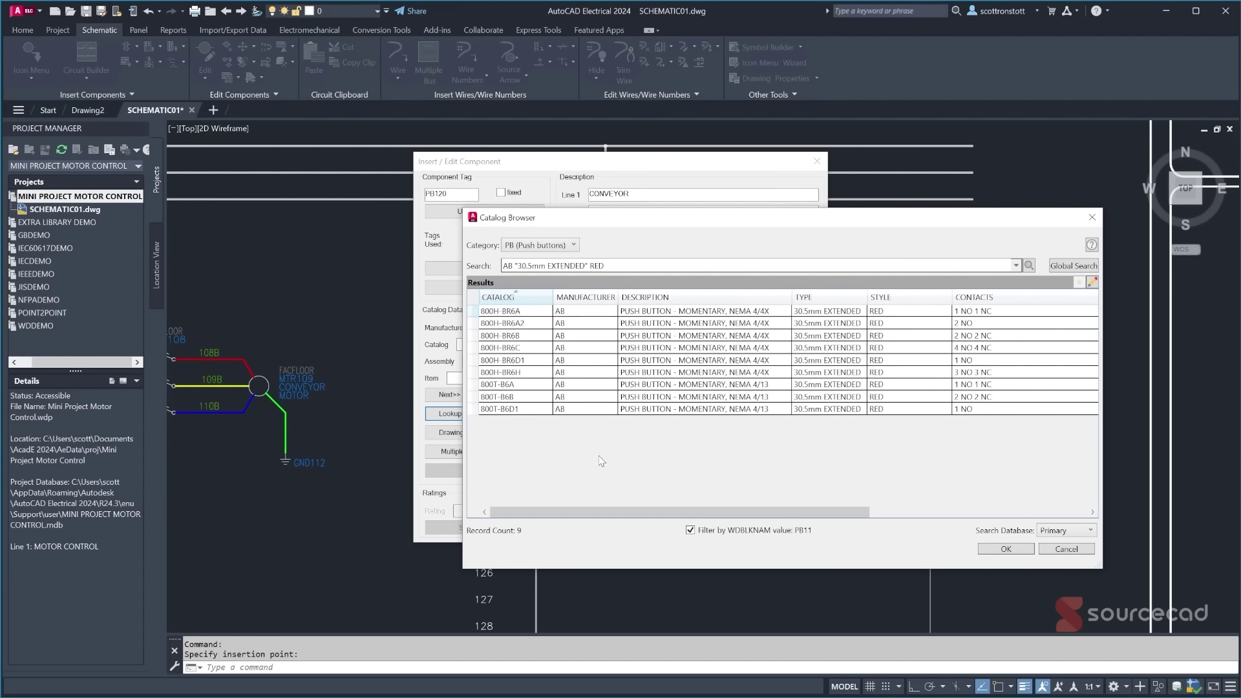
{"action": "left_click", "coordinate": [687, 313]}
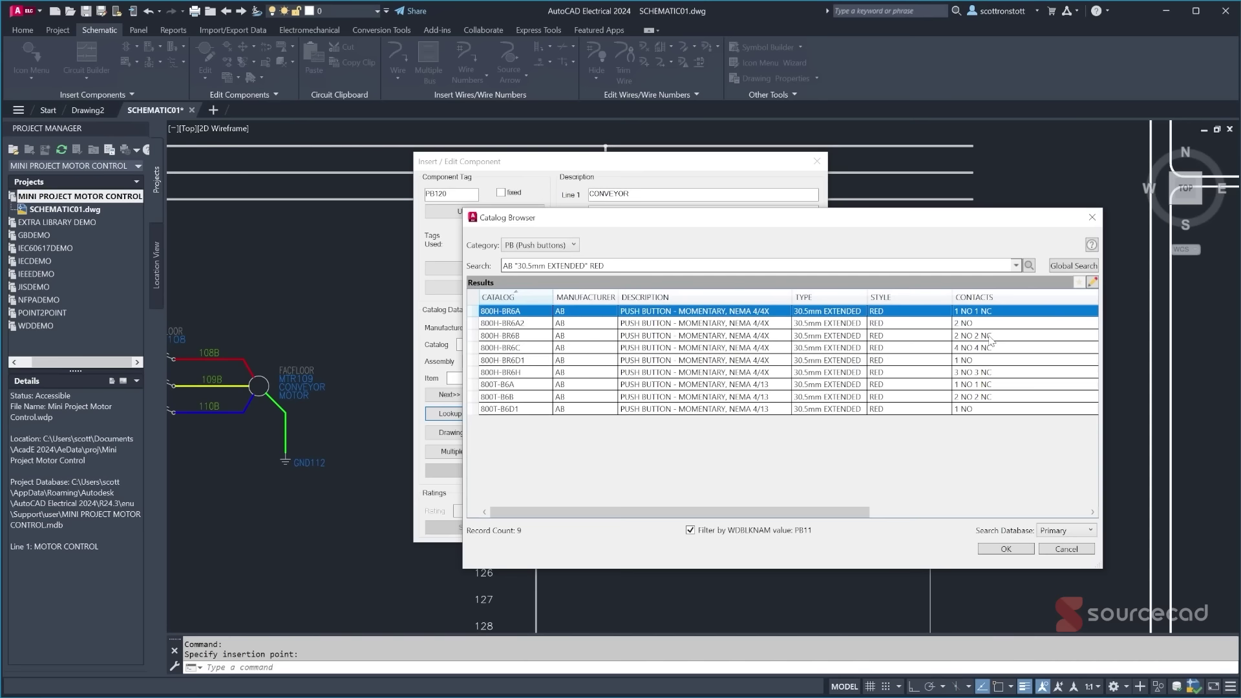
{"action": "left_click", "coordinate": [981, 361]}
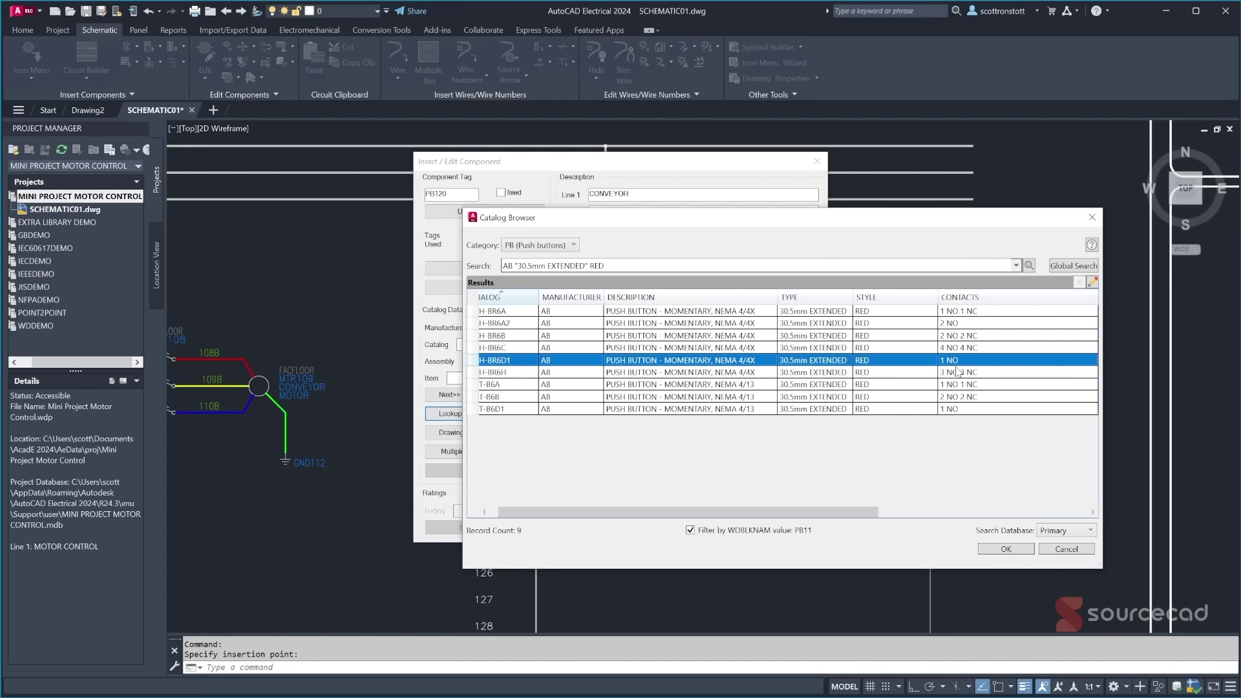
{"action": "left_click_drag", "start_coordinate": [857, 511], "coordinate": [848, 512]}
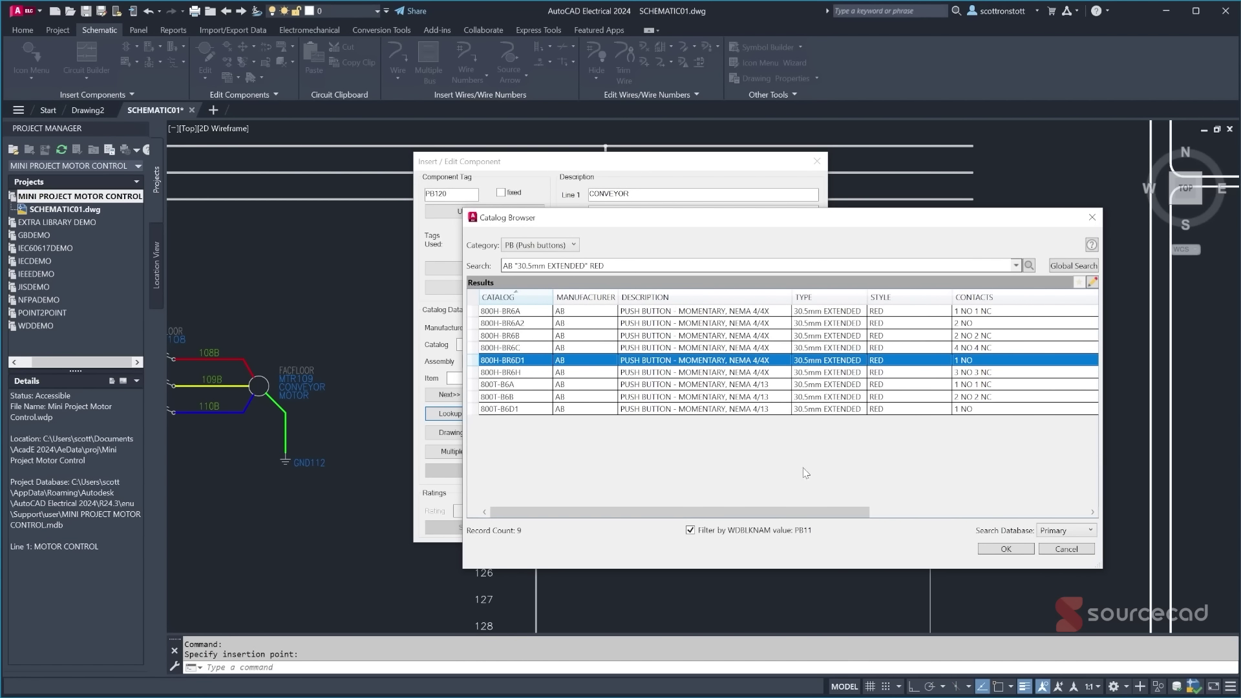
{"action": "left_click", "coordinate": [1018, 551]}
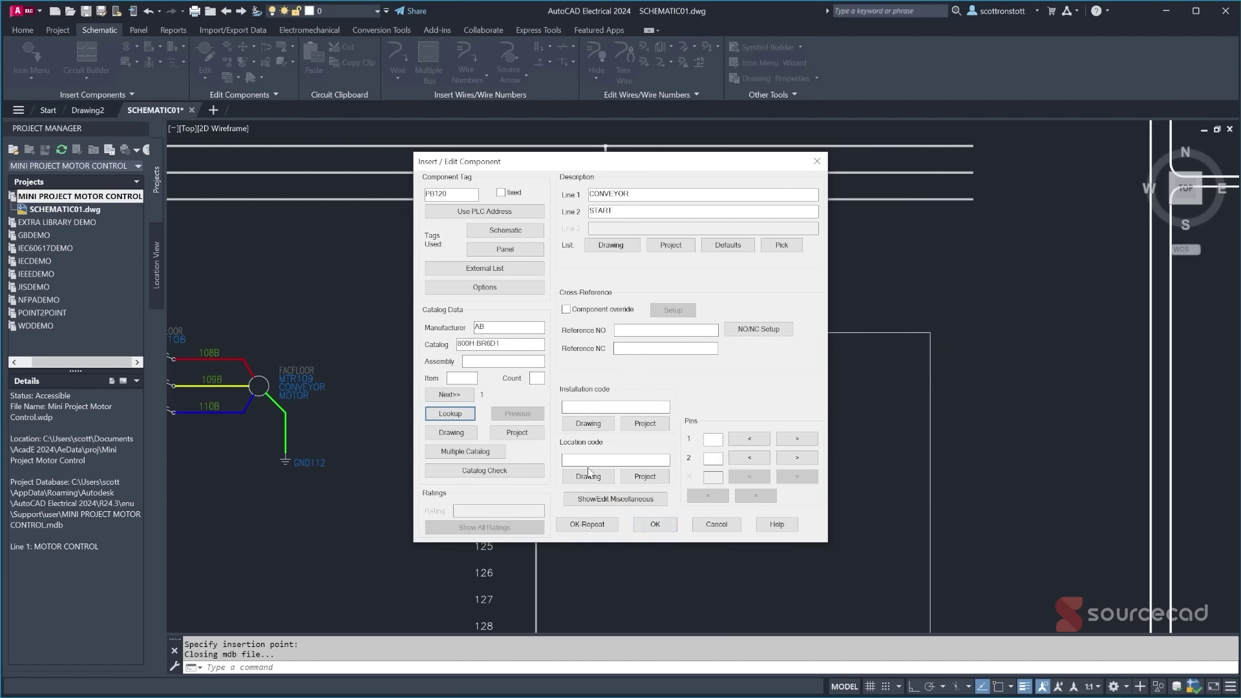
- Set the start push button's location code to OPSTATION and finish the insertion
{"action": "left_click", "coordinate": [588, 477]}
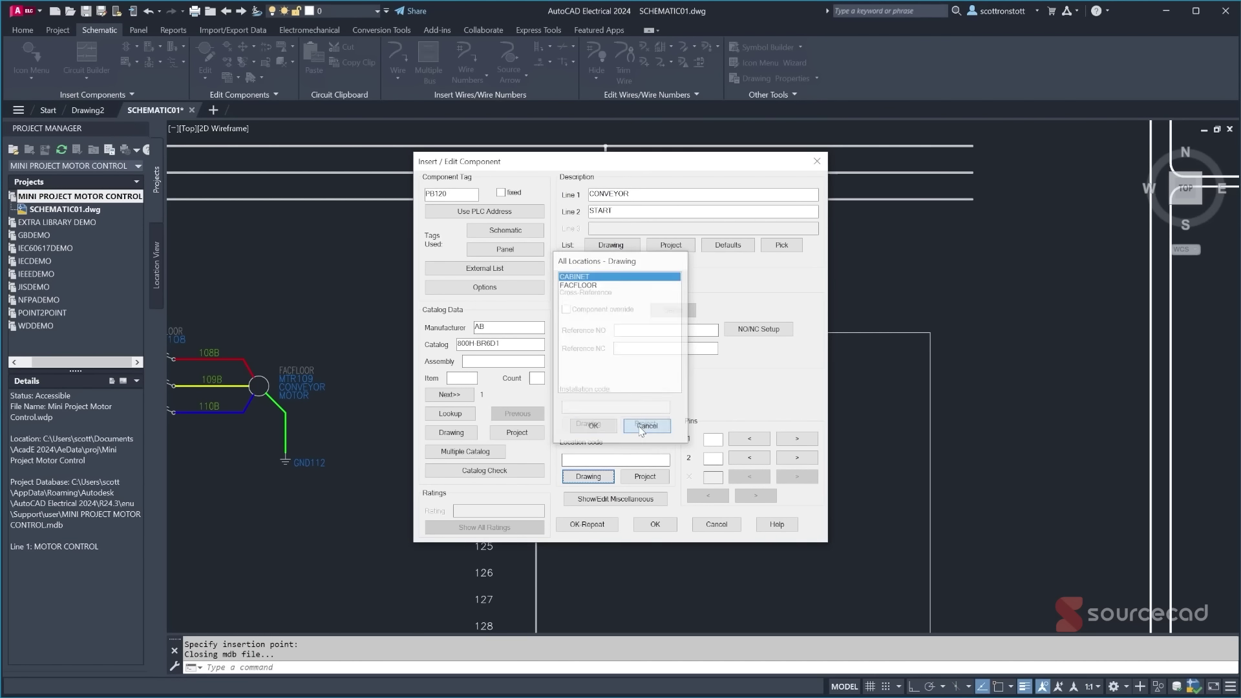
{"action": "left_click", "coordinate": [647, 427]}
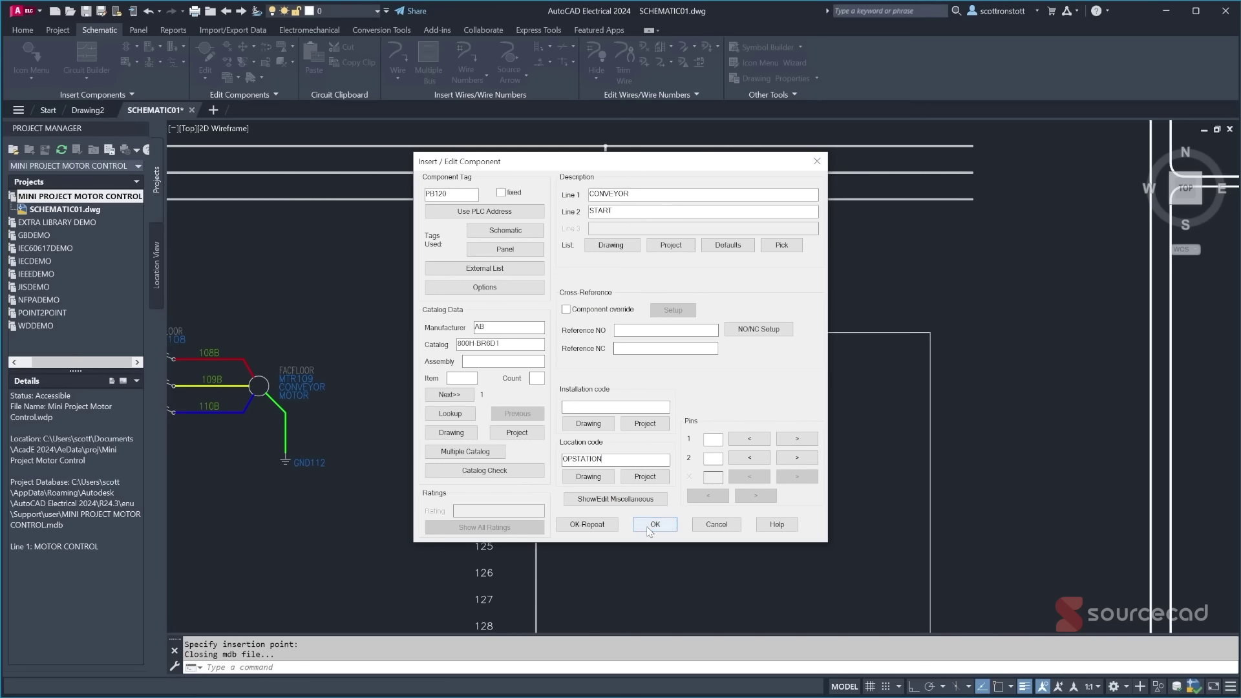
{"action": "left_click", "coordinate": [655, 524]}
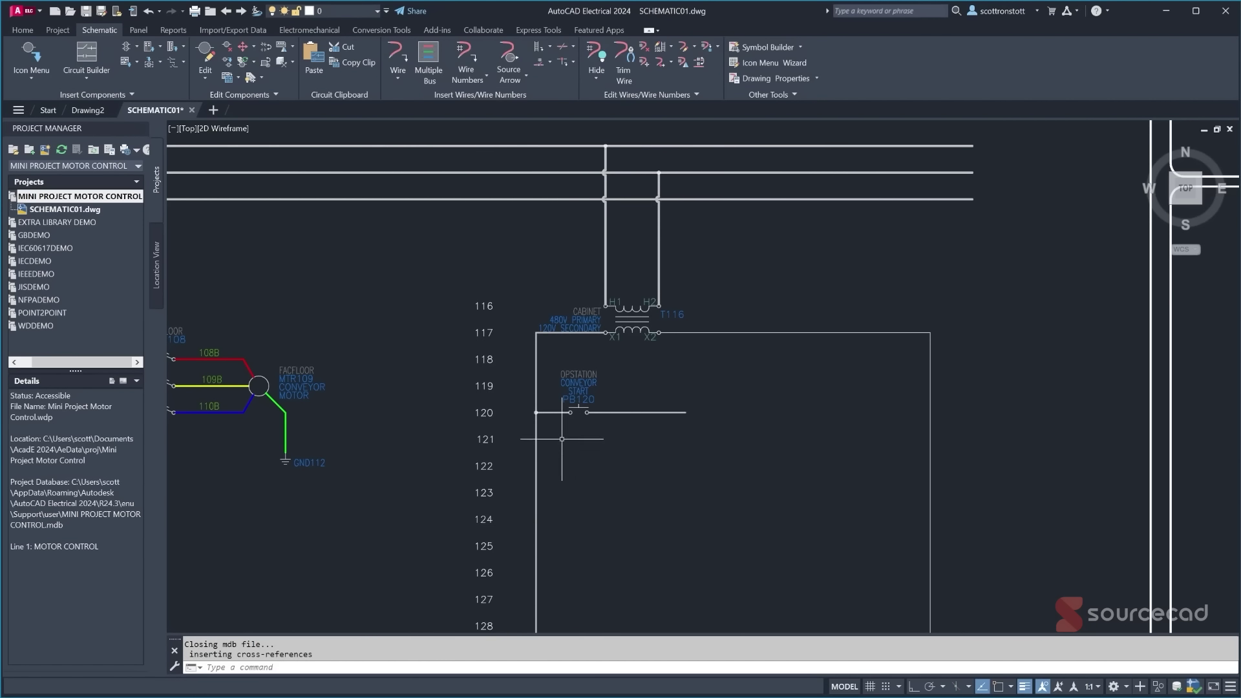
- Change the line 120 wire segment to the right of the start push button to the WIRES_18AWG_RED layer
{"action": "left_click", "coordinate": [613, 413]}
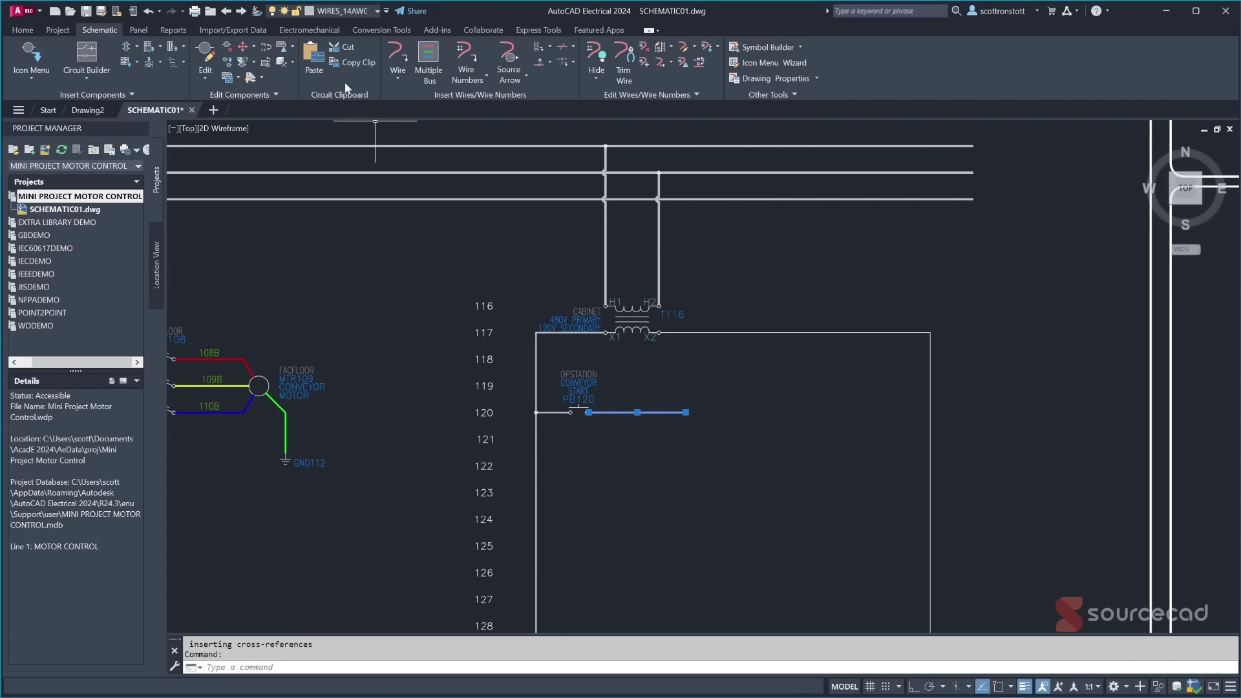
{"action": "left_click", "coordinate": [377, 12]}
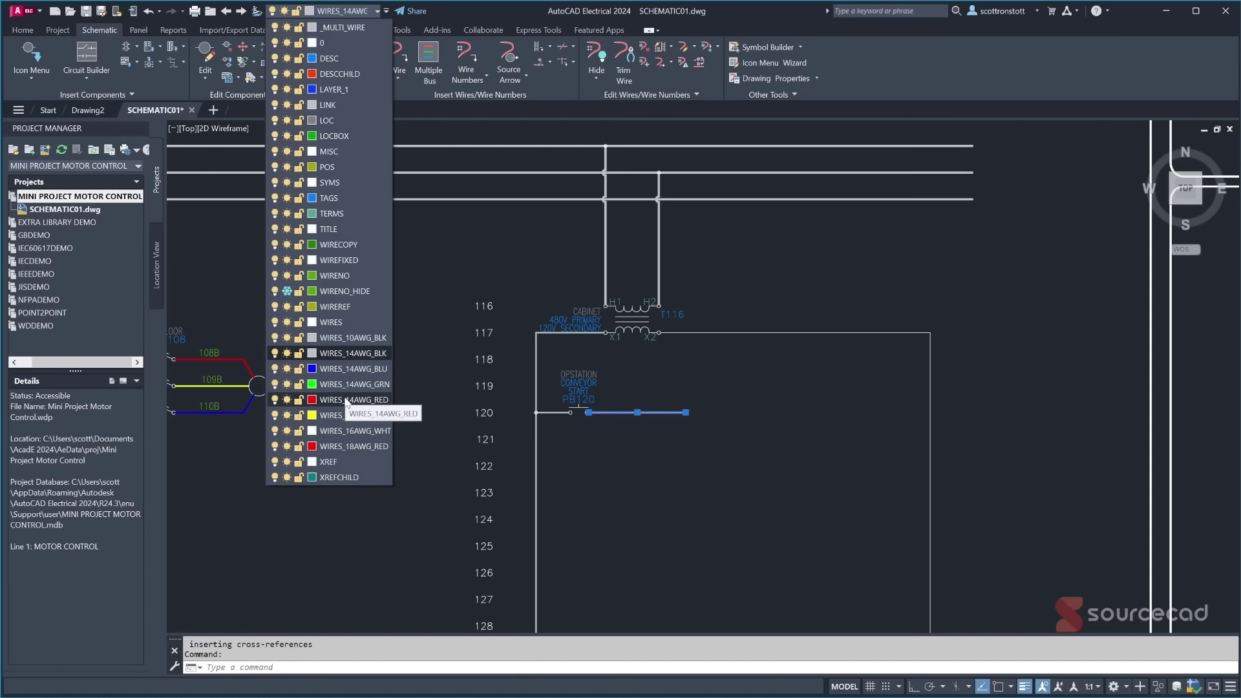
{"action": "left_click", "coordinate": [355, 447]}
{"action": "key", "text": "Escape"}
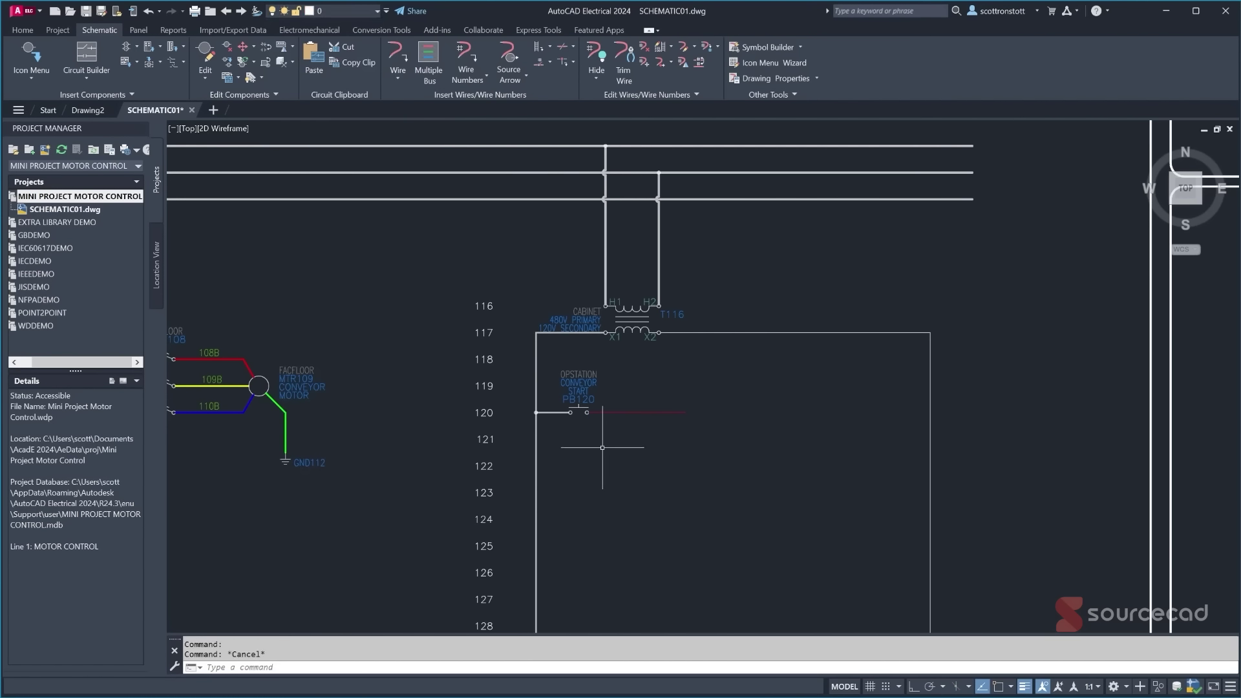
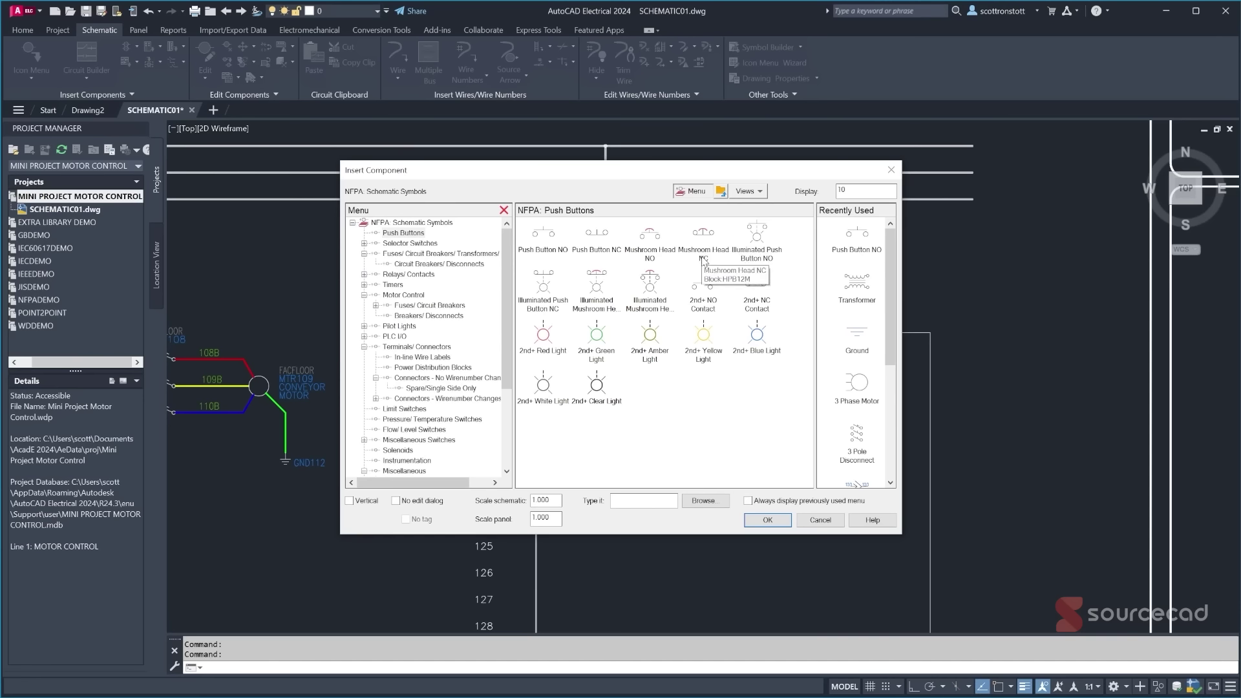
- Insert a Mushroom Head NC push button on line 120's red wire, described as CONVEYOR / STOP, with AB catalog part 800H-AR6A
{"action": "left_click", "coordinate": [703, 231]}
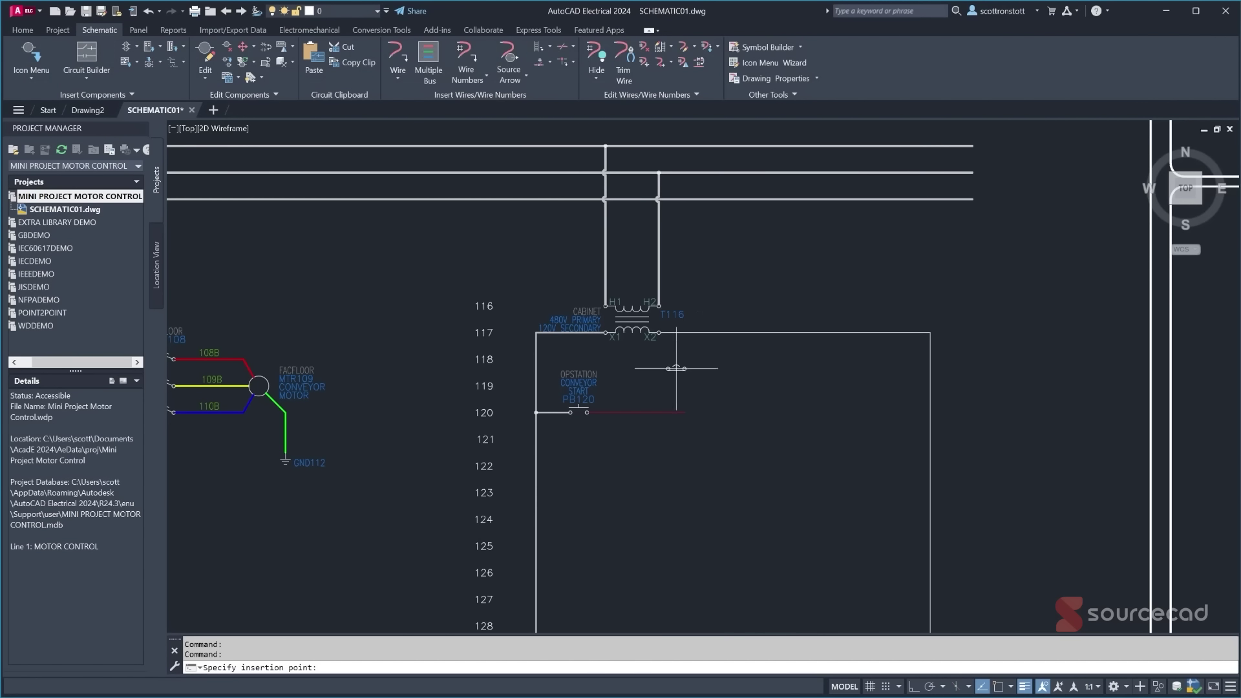
{"action": "left_click", "coordinate": [657, 412]}
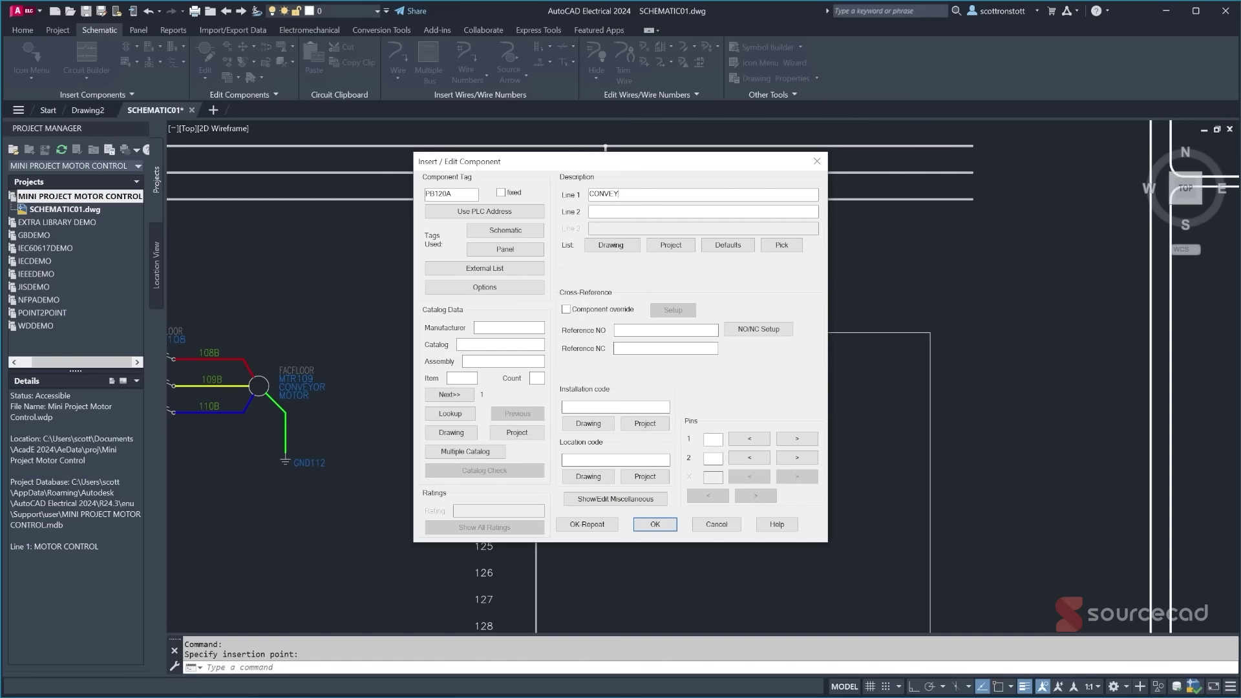
{"action": "left_click", "coordinate": [450, 414]}
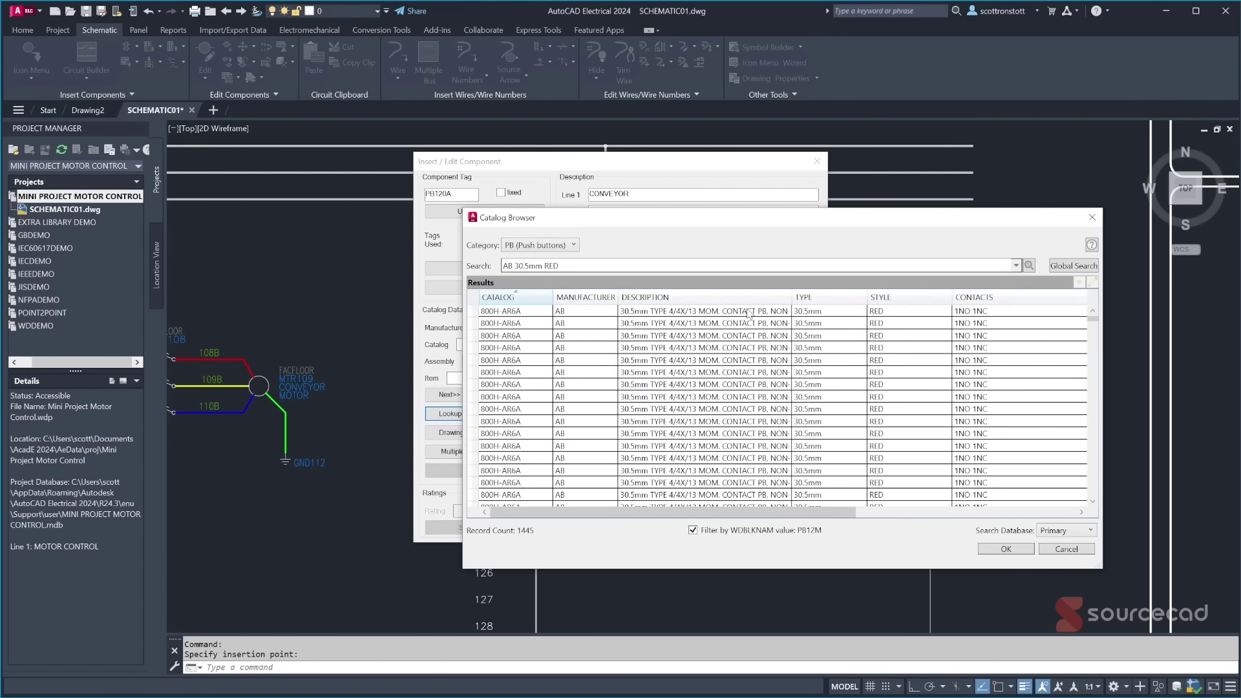
{"action": "left_click", "coordinate": [749, 312]}
{"action": "left_click", "coordinate": [1006, 549]}
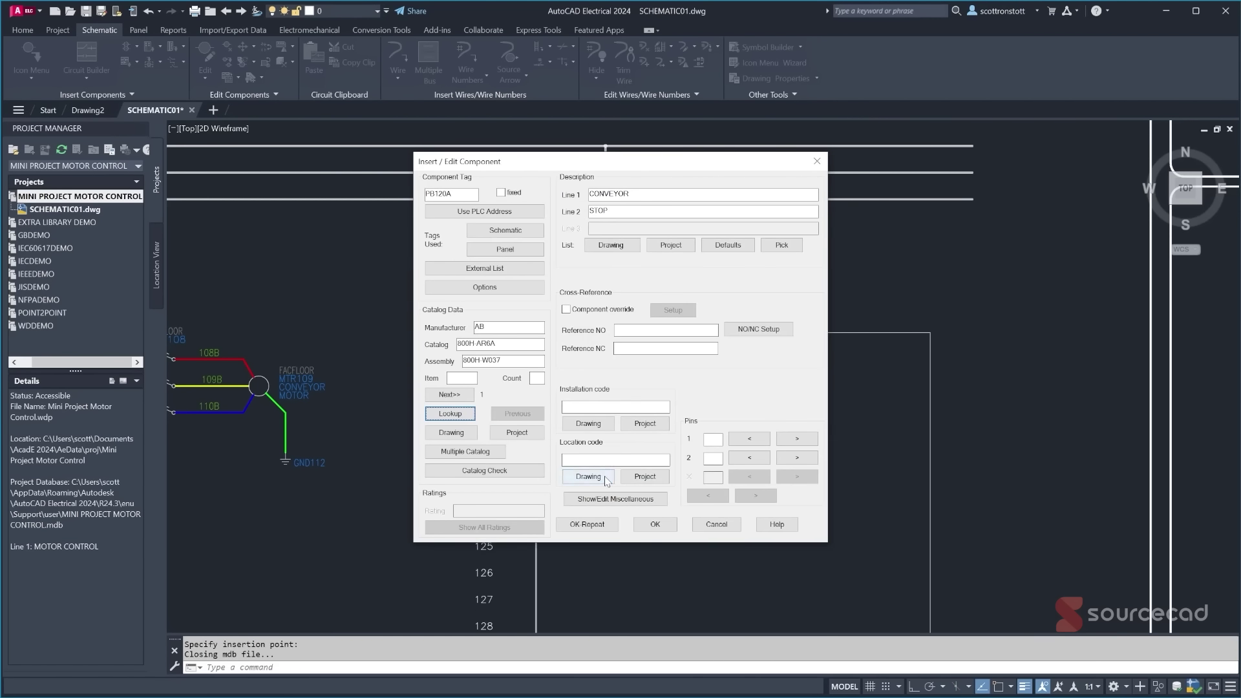
- Set the stop push button's location code to OPSTATION and finish the insertion
{"action": "left_click", "coordinate": [588, 476]}
{"action": "left_click", "coordinate": [580, 301]}
{"action": "left_click", "coordinate": [588, 421]}
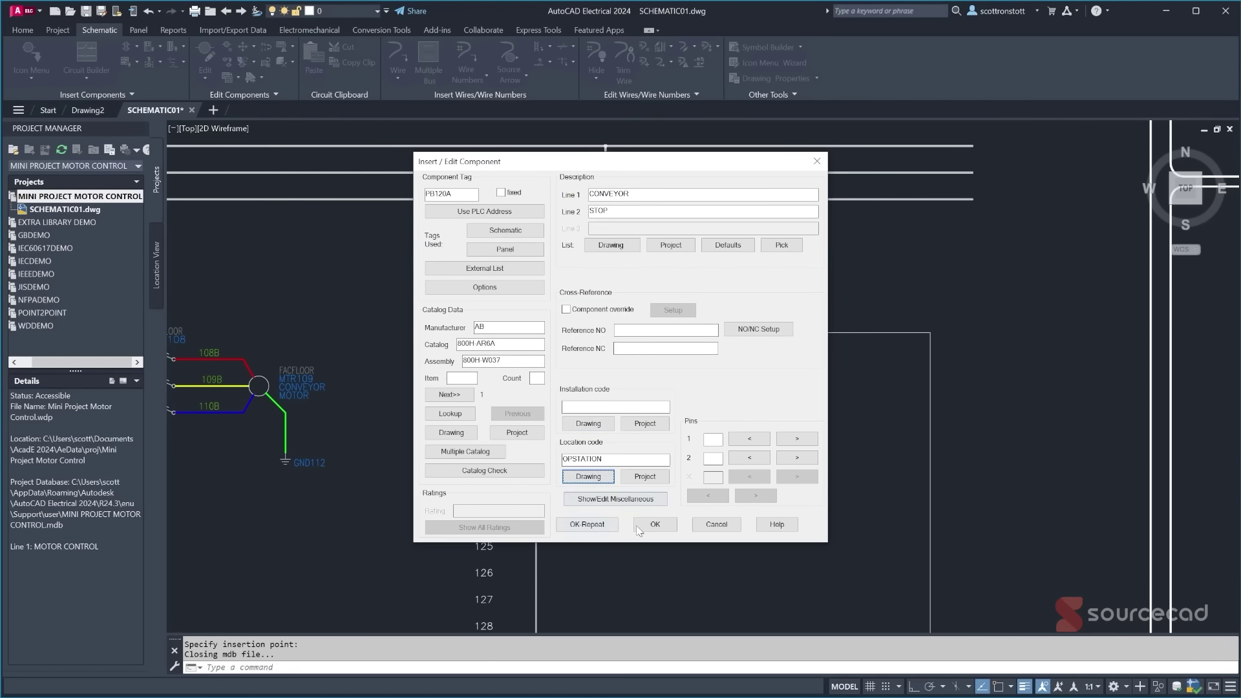
{"action": "left_click", "coordinate": [655, 525]}
{"action": "scroll", "coordinate": [640, 428], "scroll_direction": "up", "scroll_amount": 2}
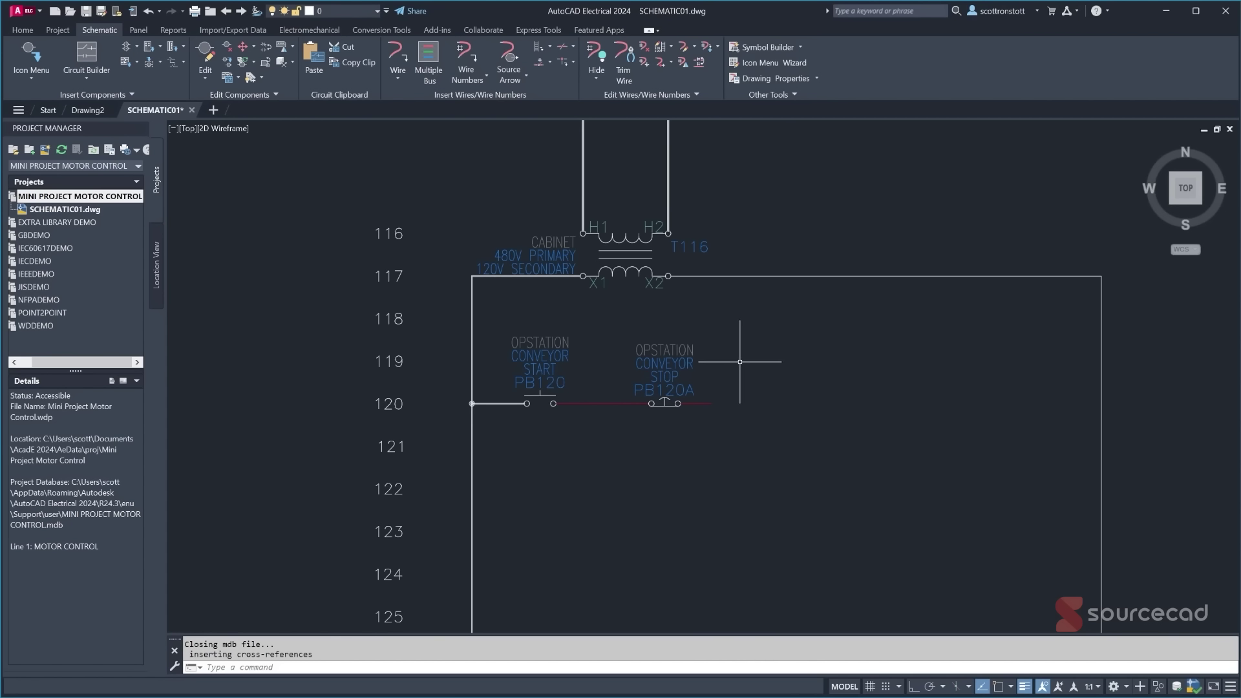
- Stretch the loose wire end after PB120A horizontally along line 120 by about 3.2 units towards the far rail, with Ortho on
{"action": "left_click", "coordinate": [23, 29]}
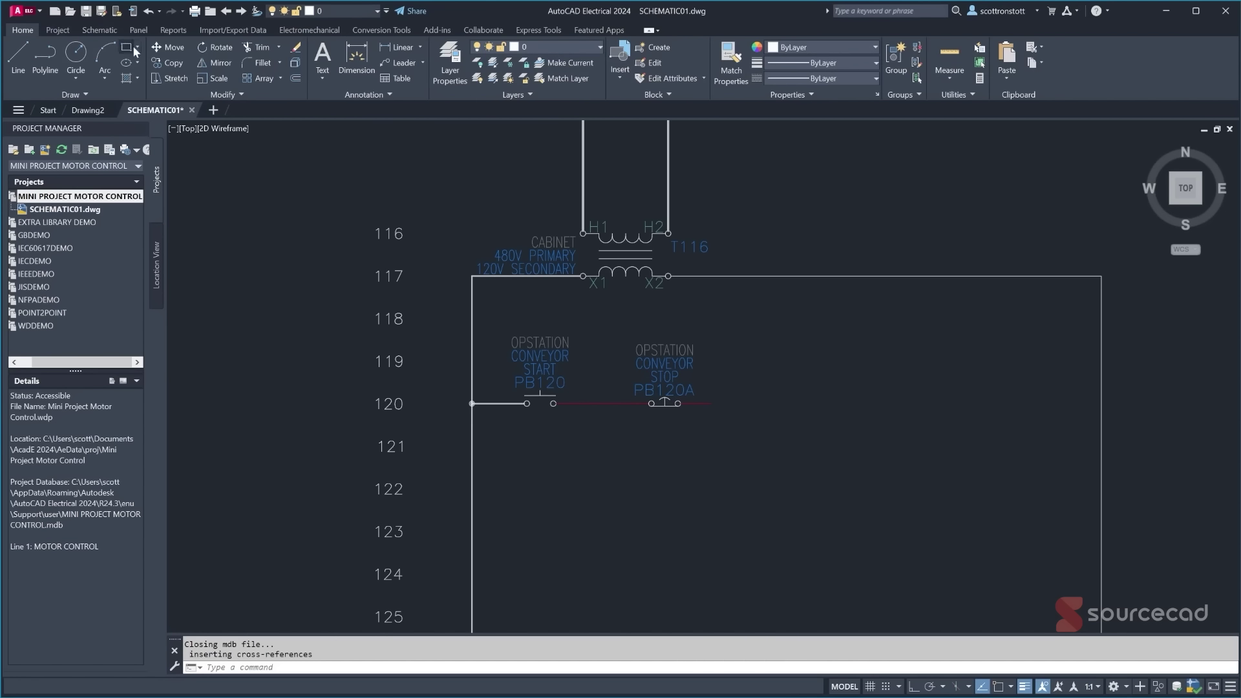
{"action": "left_click", "coordinate": [170, 78]}
{"action": "left_click", "coordinate": [801, 472]}
{"action": "left_click", "coordinate": [664, 351]}
{"action": "key", "text": "Return"}
{"action": "left_click", "coordinate": [683, 464]}
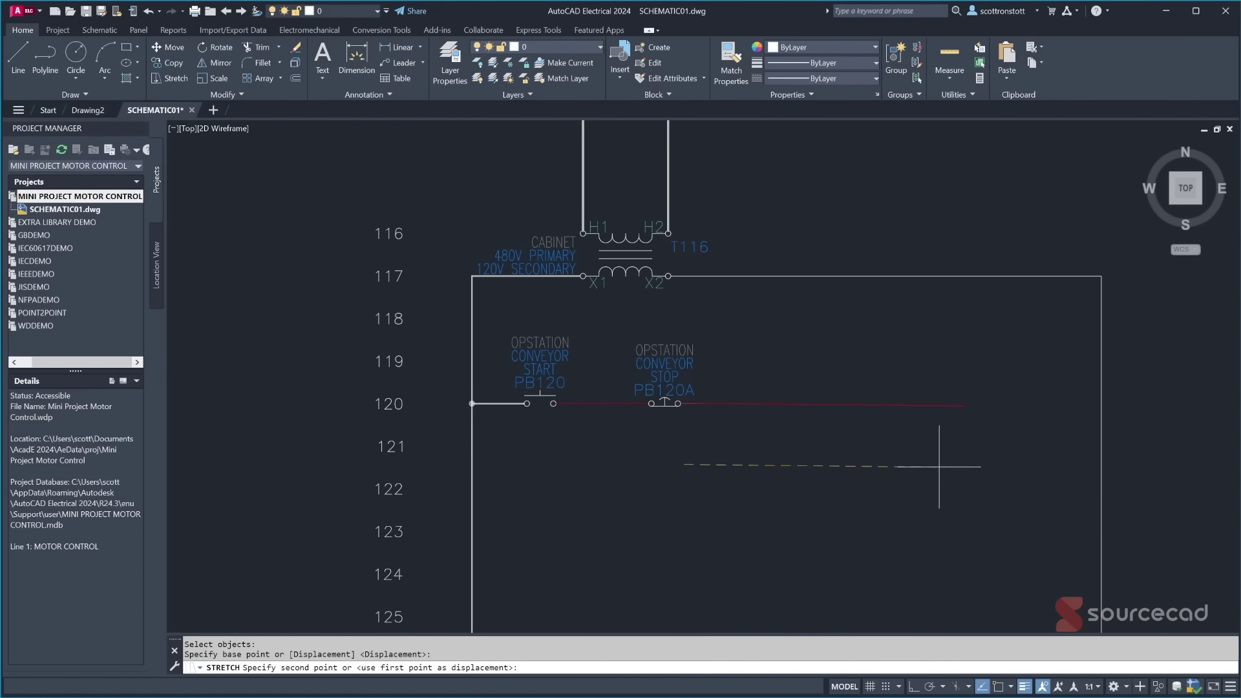
{"action": "left_click", "coordinate": [913, 686]}
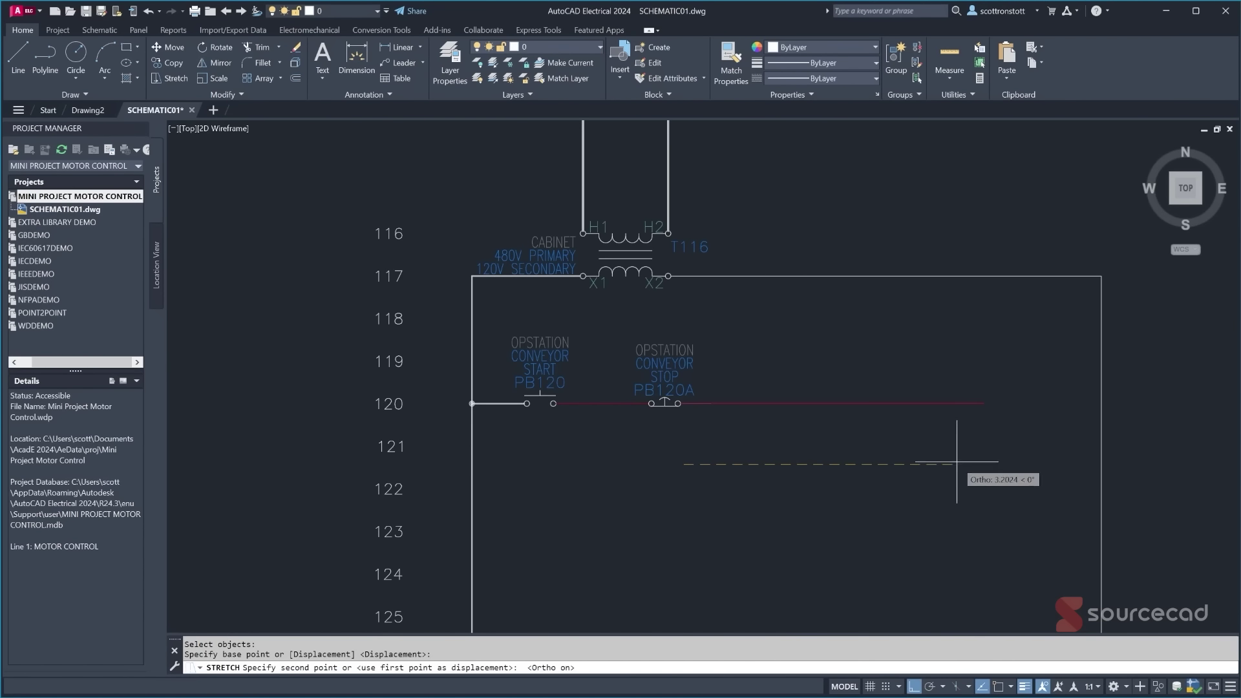
{"action": "left_click", "coordinate": [961, 460]}
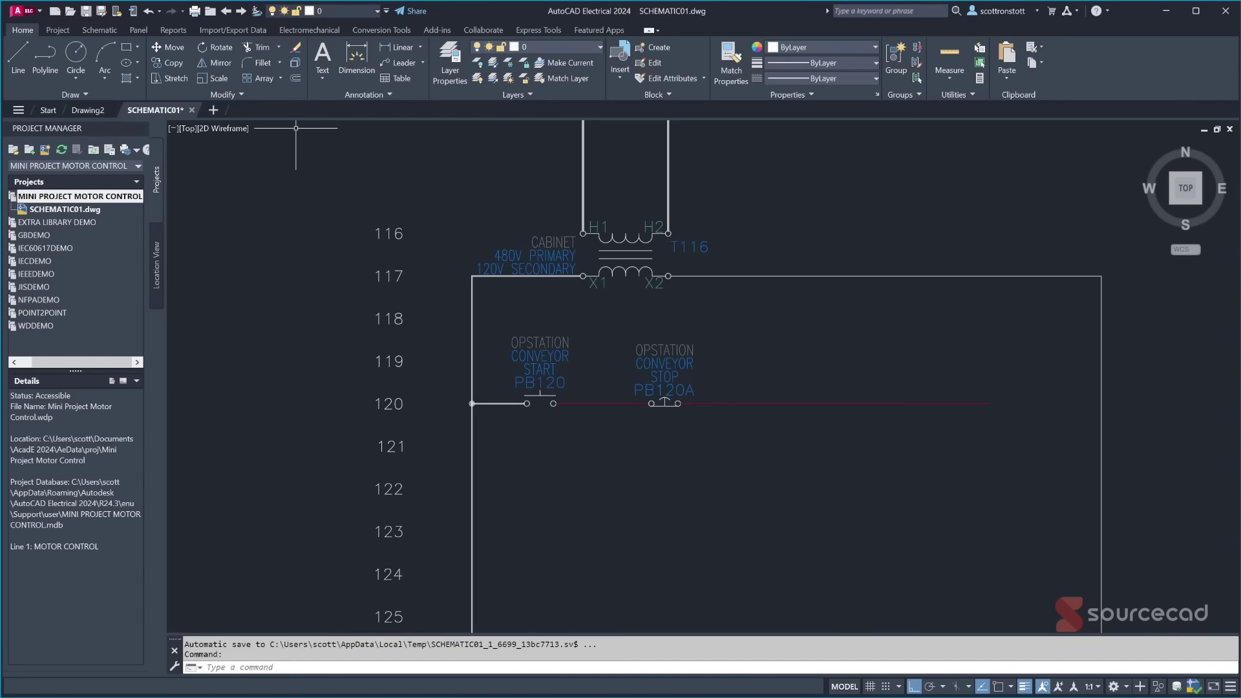
- Insert a Motor Starter Coil on the line 120 wire past PB120A, with the description CONVEYOR MOTOR / STARTER COIL
{"action": "left_click", "coordinate": [100, 29]}
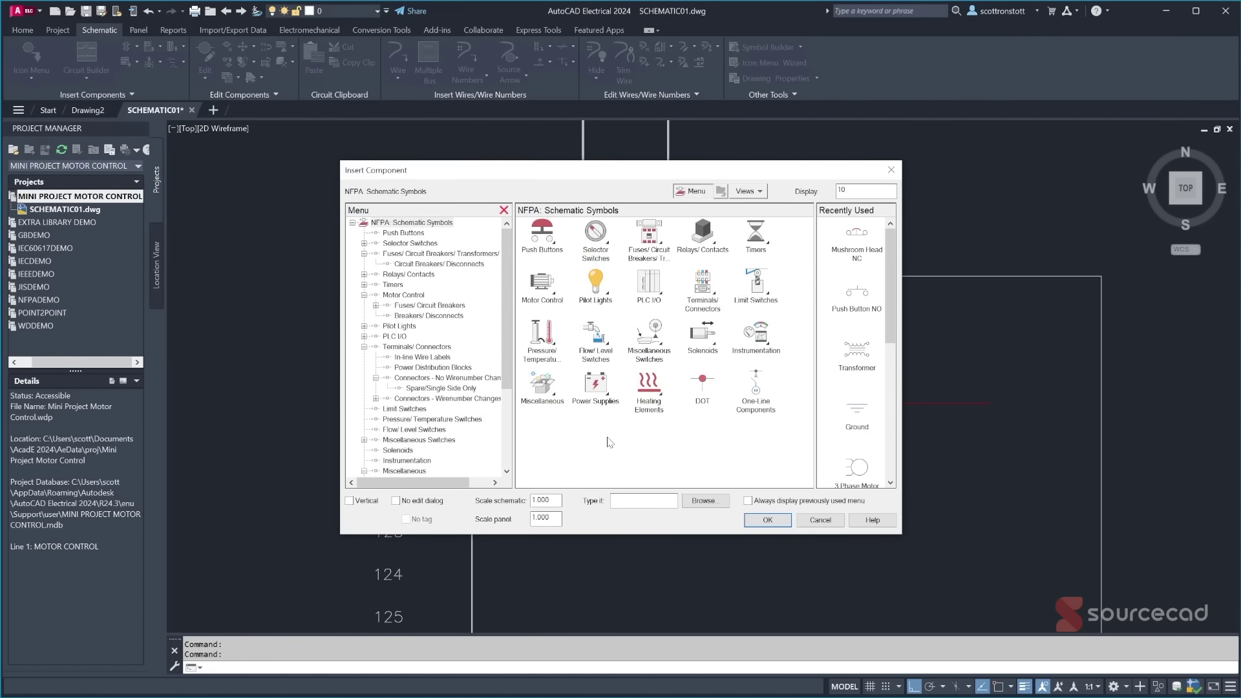
{"action": "left_click", "coordinate": [540, 291]}
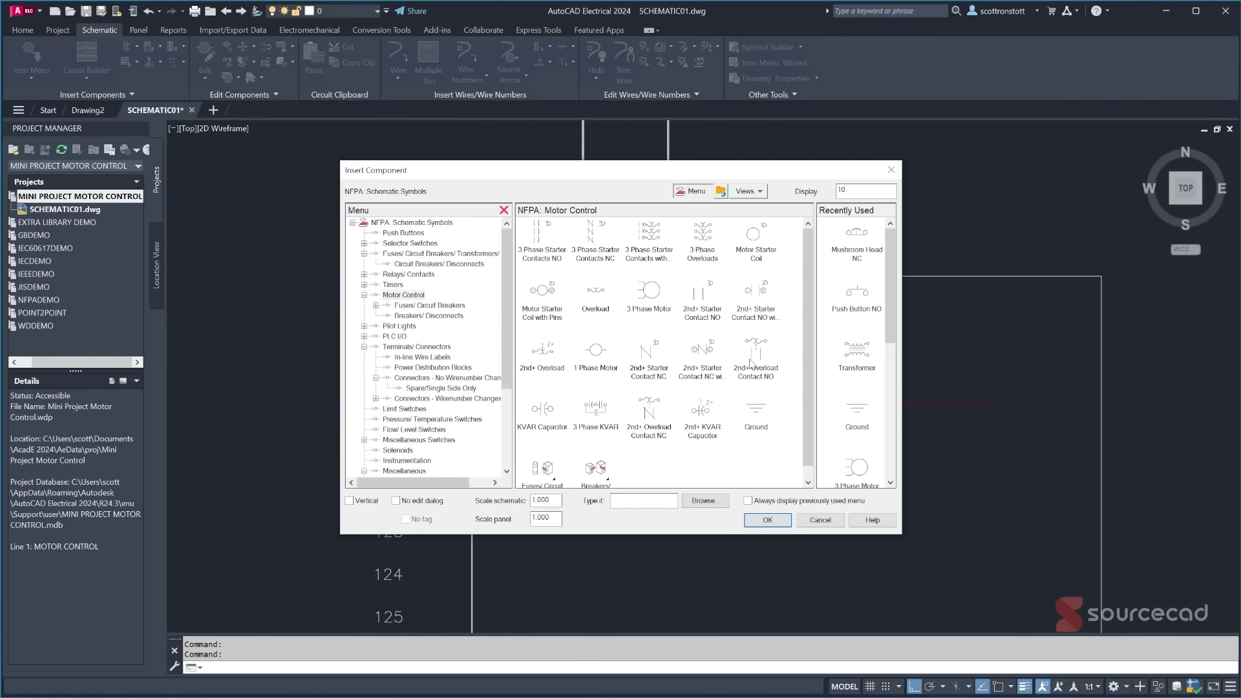
{"action": "left_click", "coordinate": [754, 240]}
{"action": "left_click", "coordinate": [898, 403]}
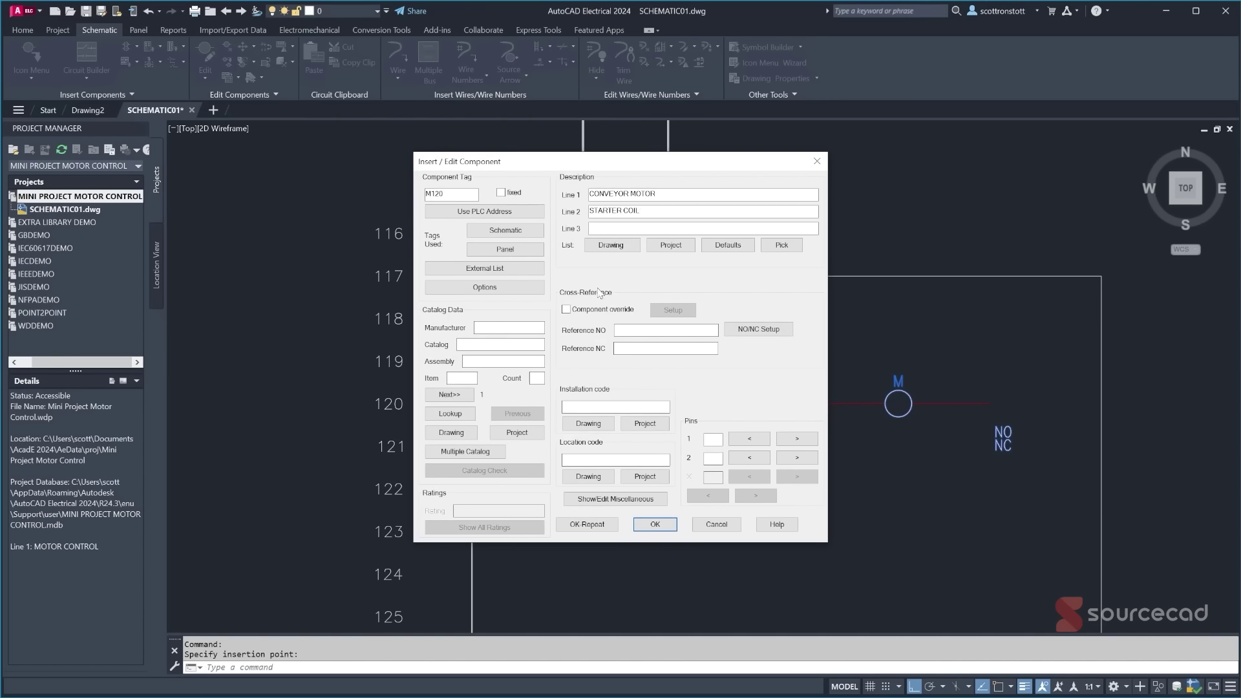
- Set the starter coil's location code to CABINET and assign the SIEMENS catalog part 14BSA32AD
{"action": "left_click", "coordinate": [587, 479]}
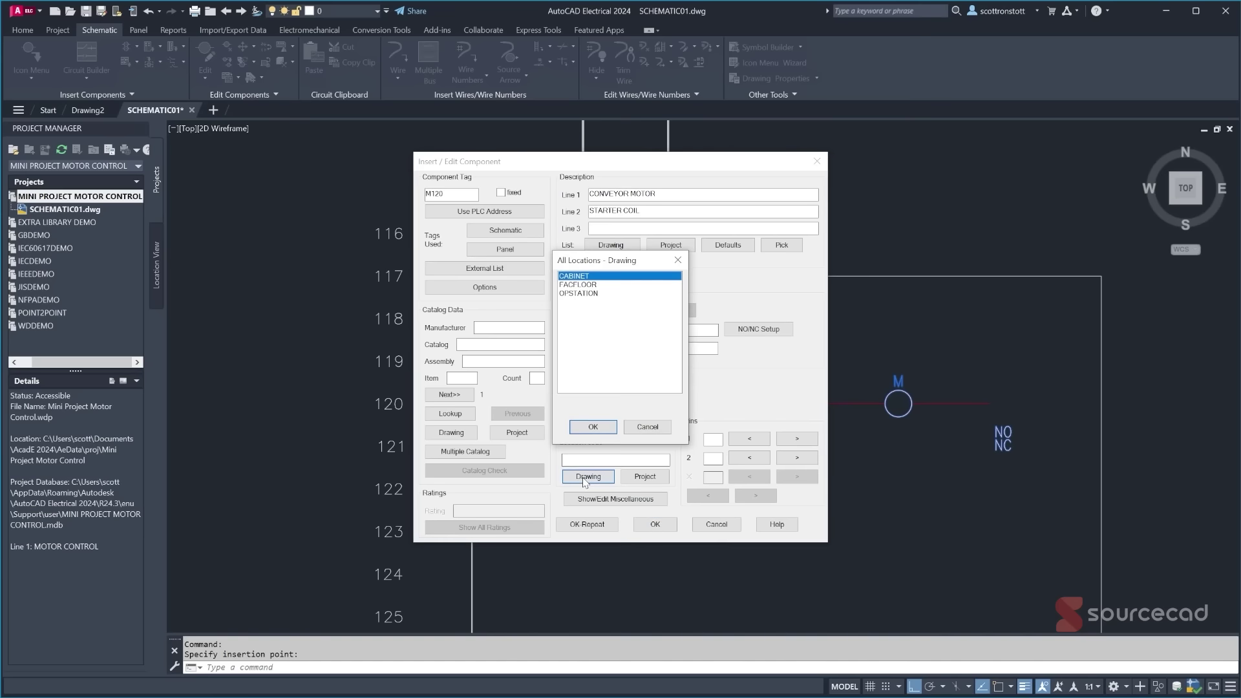
{"action": "left_click", "coordinate": [593, 428]}
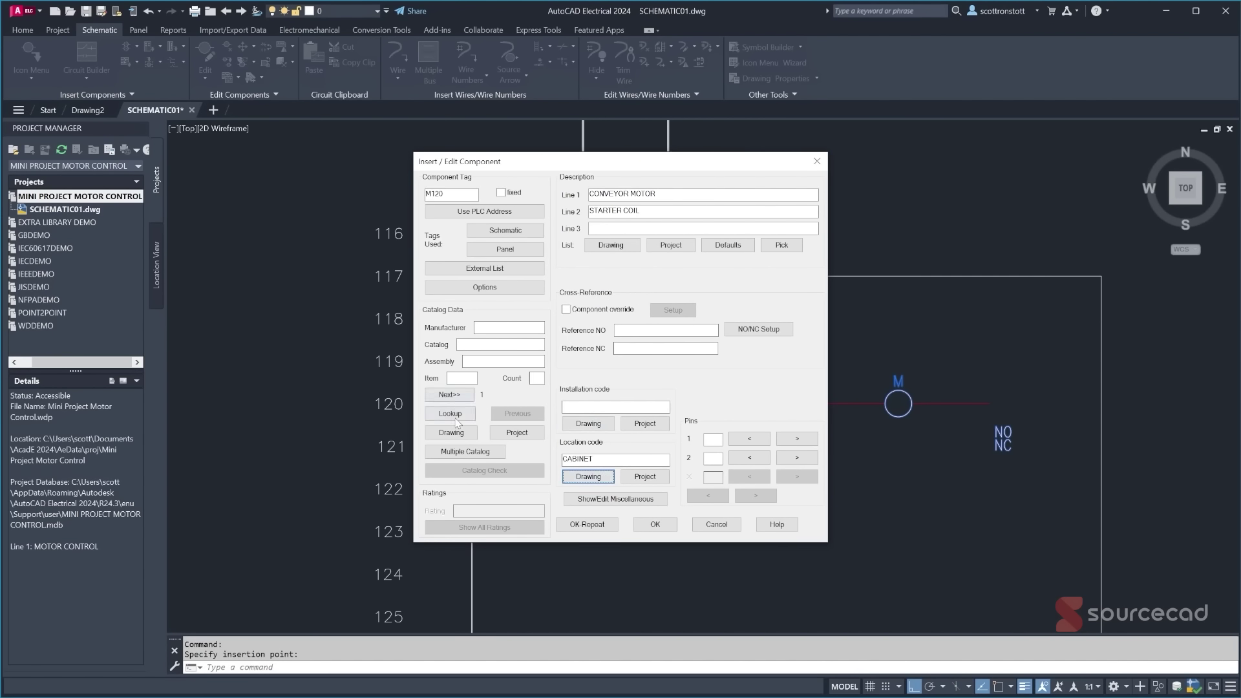
{"action": "left_click", "coordinate": [453, 416]}
{"action": "left_click", "coordinate": [655, 313]}
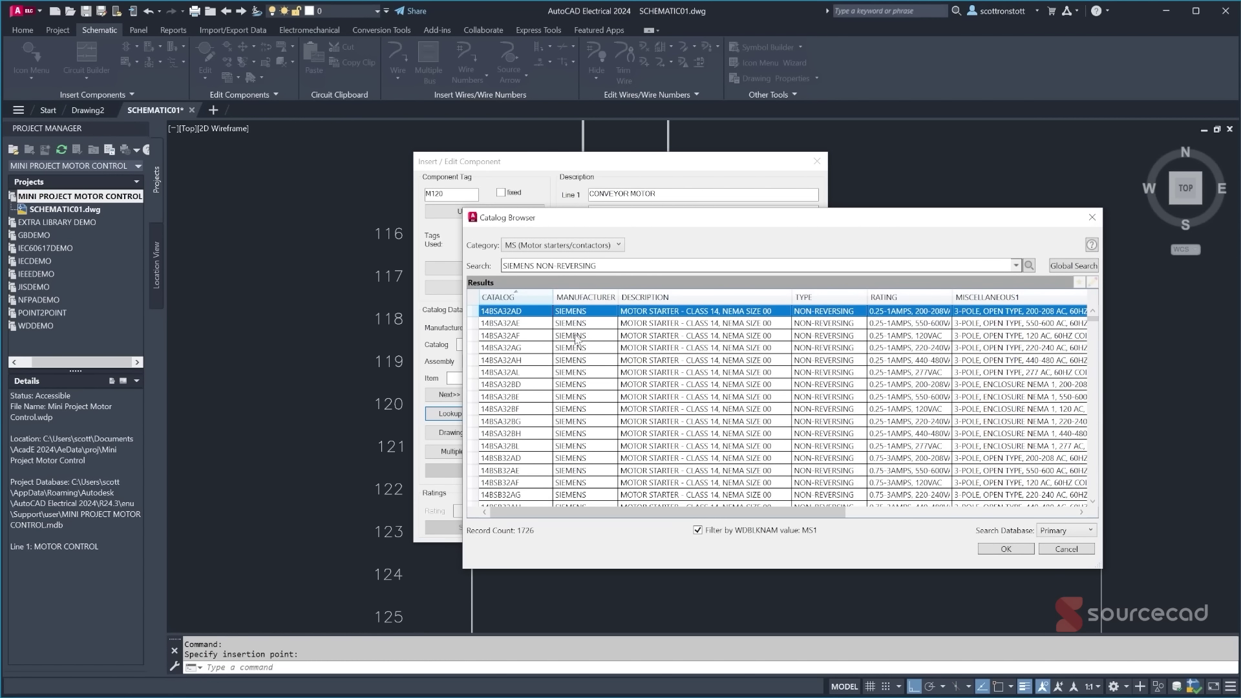
{"action": "left_click", "coordinate": [999, 550]}
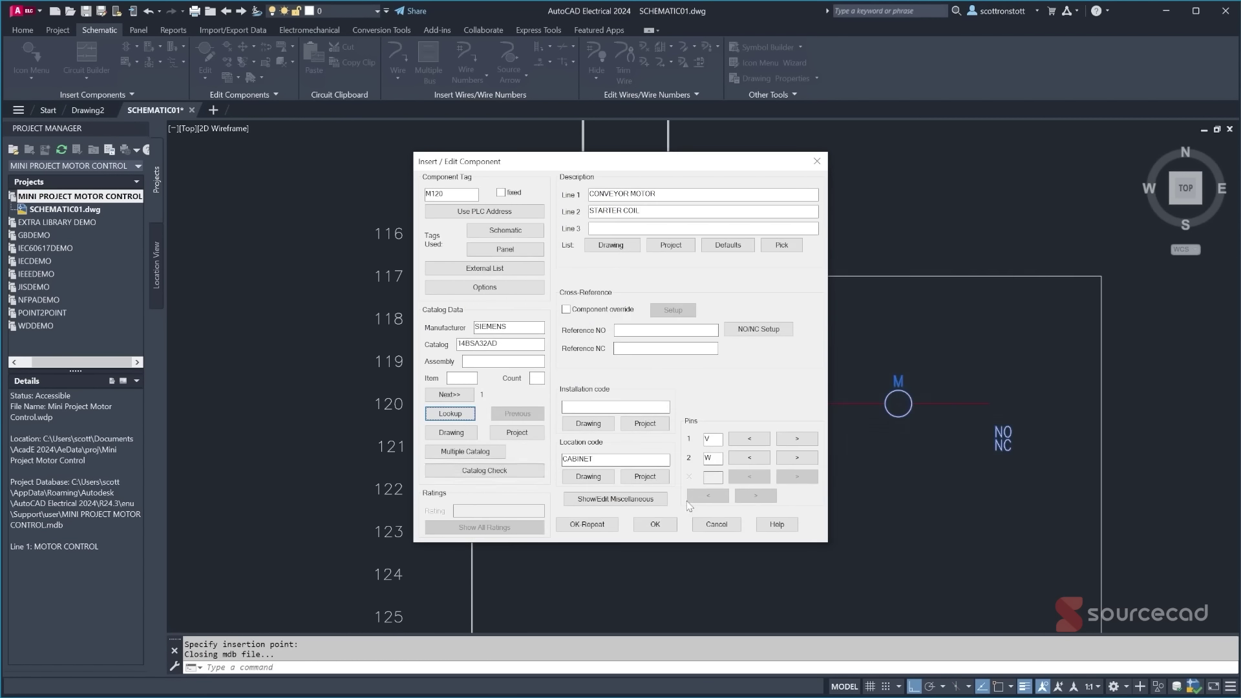
{"action": "left_click", "coordinate": [655, 525]}
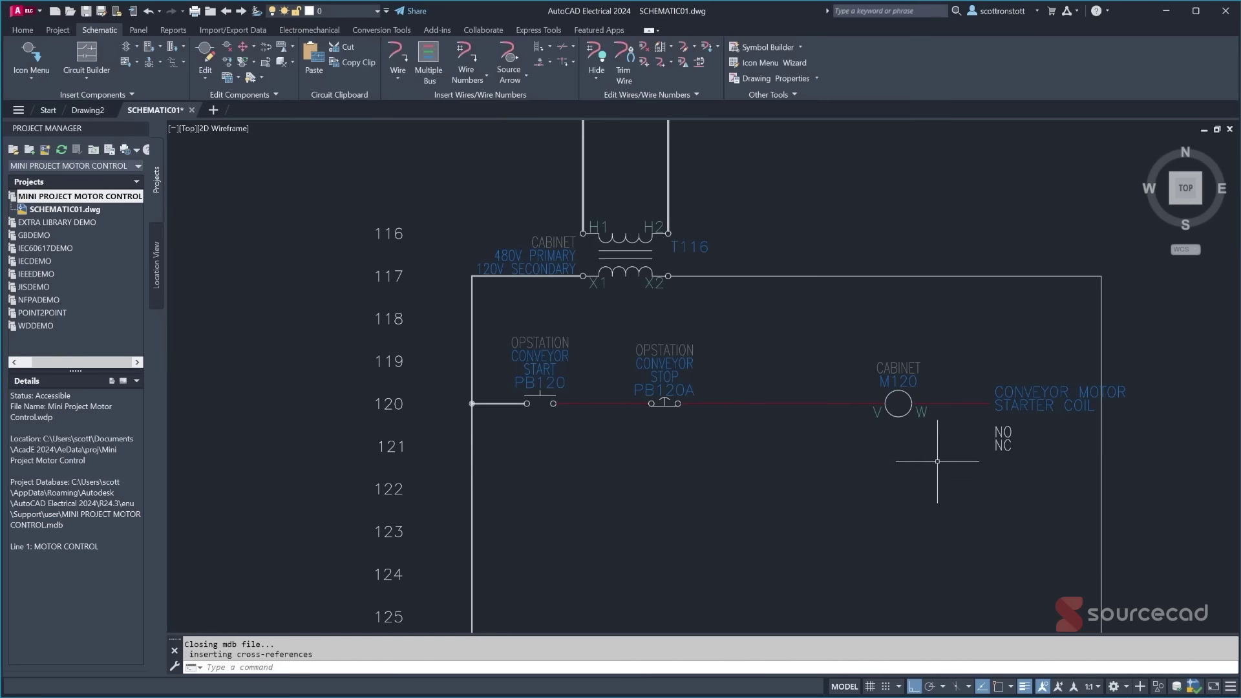
- Scoot the M120 starter coil along line 120 to the end of its wire, closer to the far vertical rail
{"action": "middle_click_drag", "start_coordinate": [923, 450], "coordinate": [754, 406]}
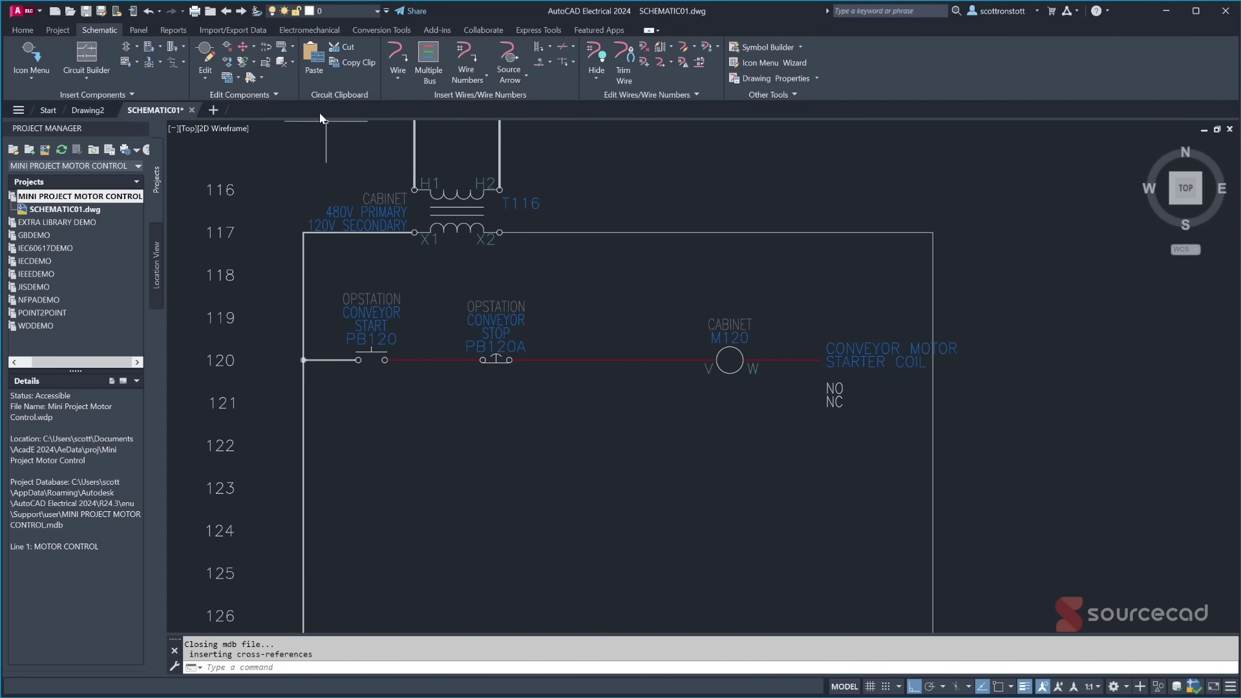
{"action": "left_click", "coordinate": [241, 50]}
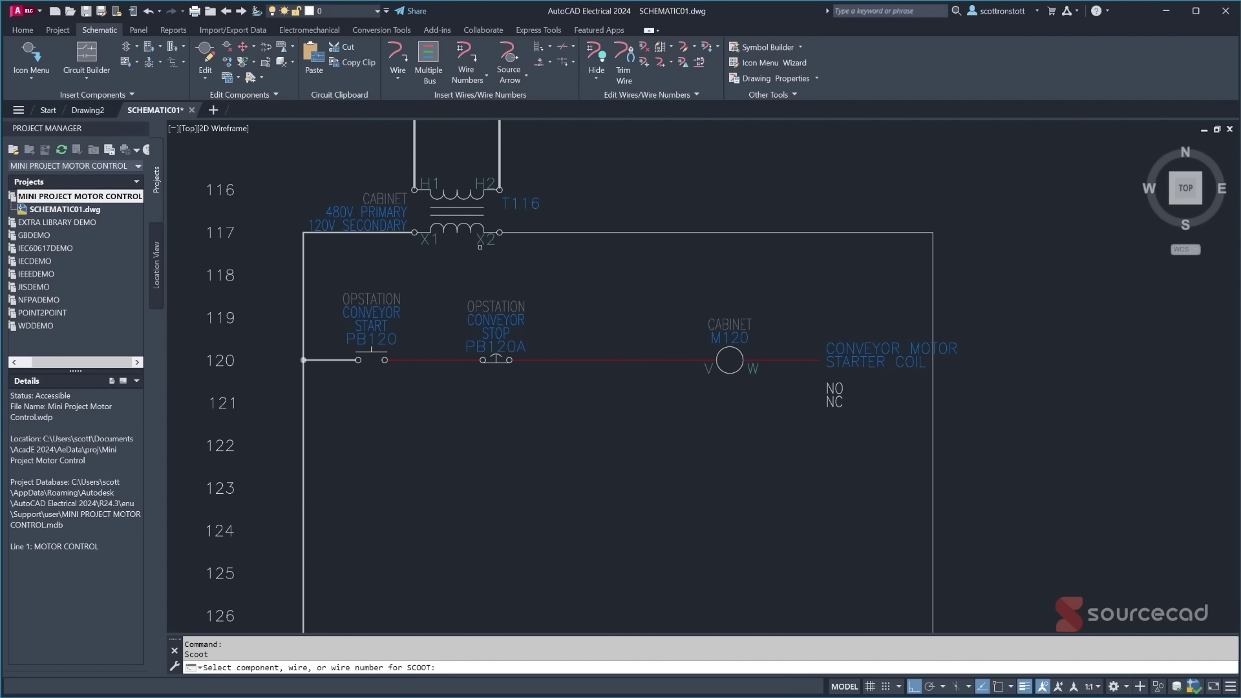
{"action": "left_click", "coordinate": [737, 350]}
{"action": "left_click", "coordinate": [810, 351]}
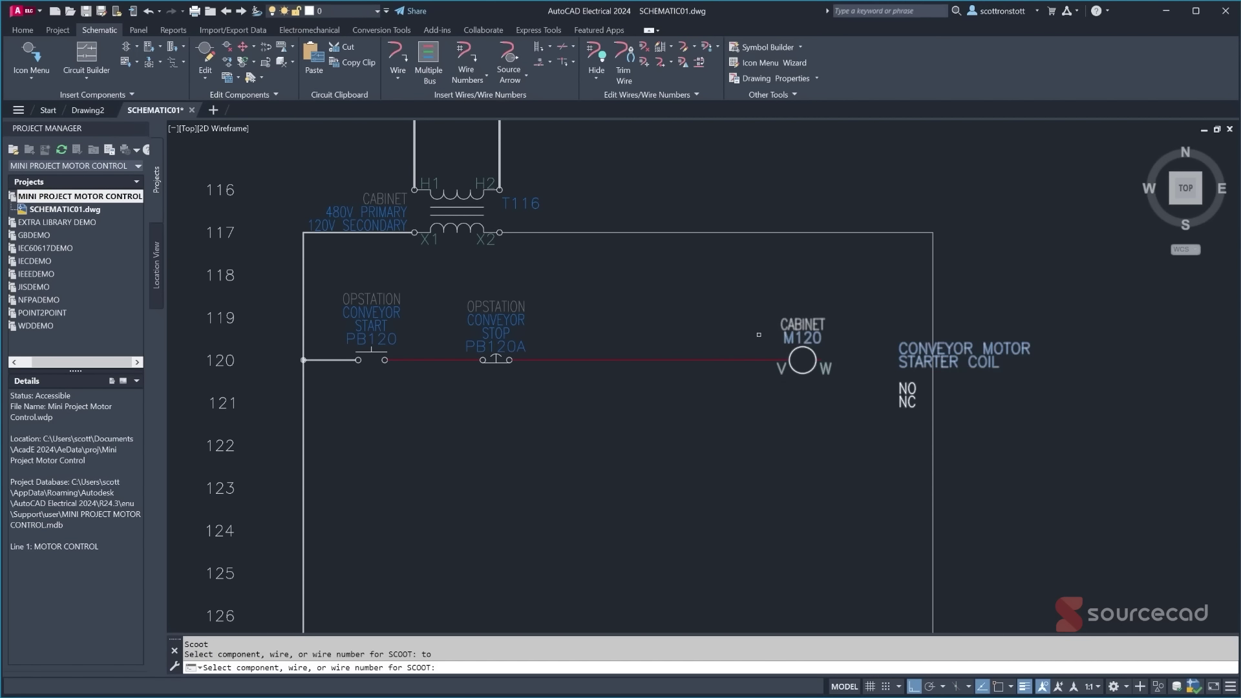
{"action": "key", "text": "Escape"}
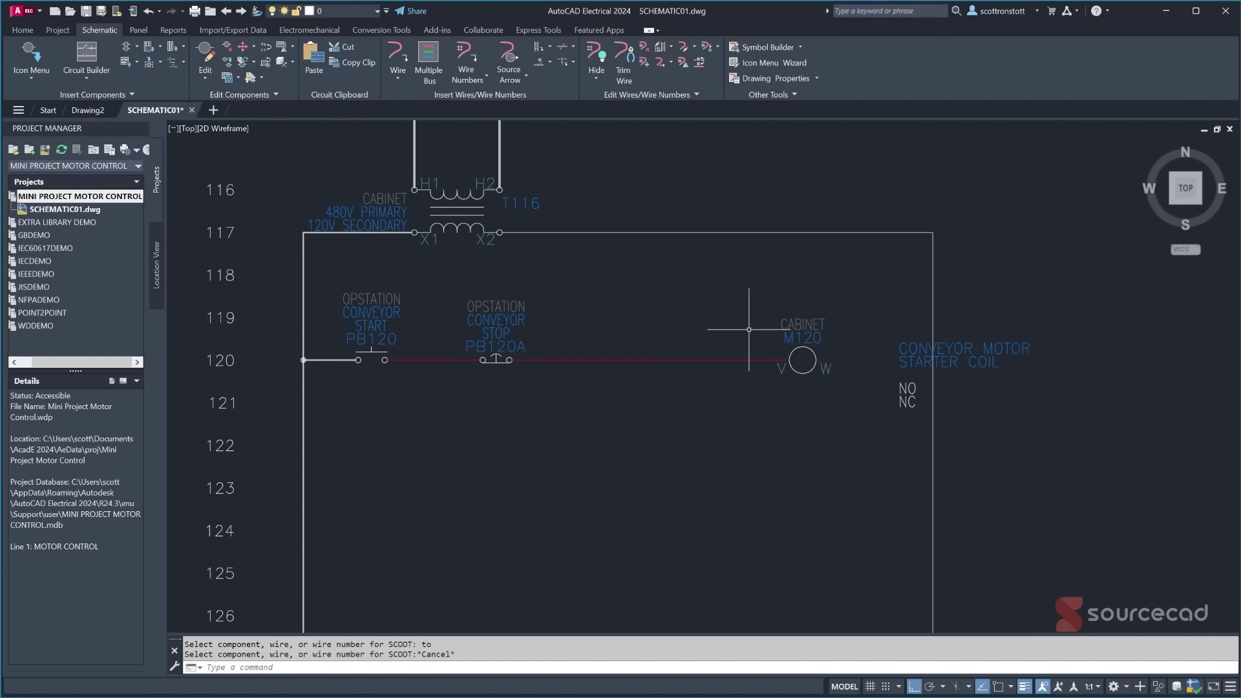
- Erase the leftover wire segment at the M120 coil's W terminal
{"action": "left_click", "coordinate": [801, 356]}
{"action": "left_click", "coordinate": [824, 365]}
{"action": "key", "text": "Delete"}
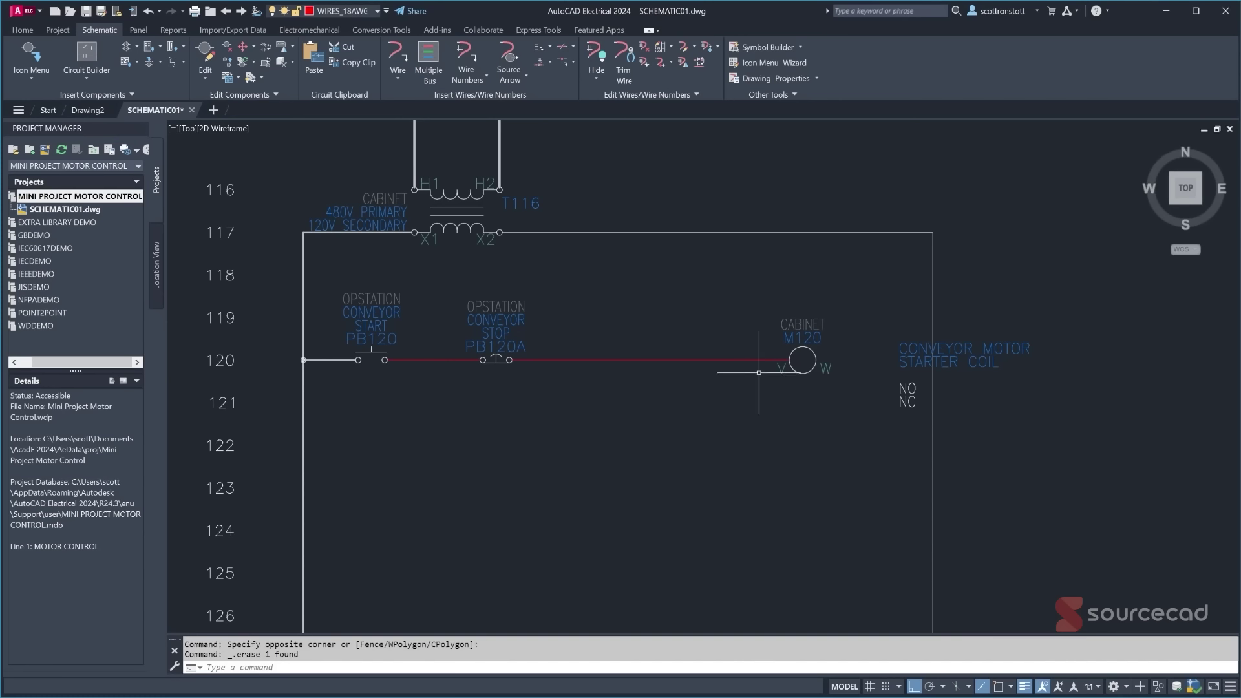
- Scoot the M120 coil farther along line 120, leaving a short gap before the far vertical rail
{"action": "left_click", "coordinate": [243, 48]}
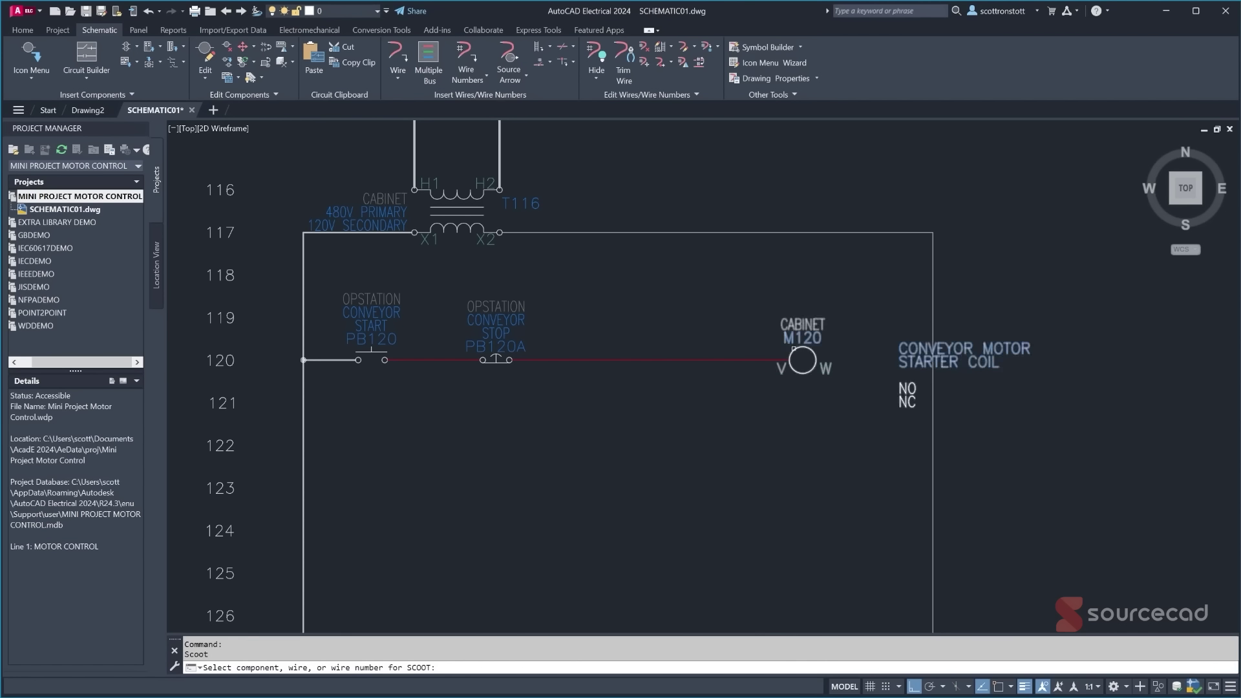
{"action": "left_click", "coordinate": [847, 359]}
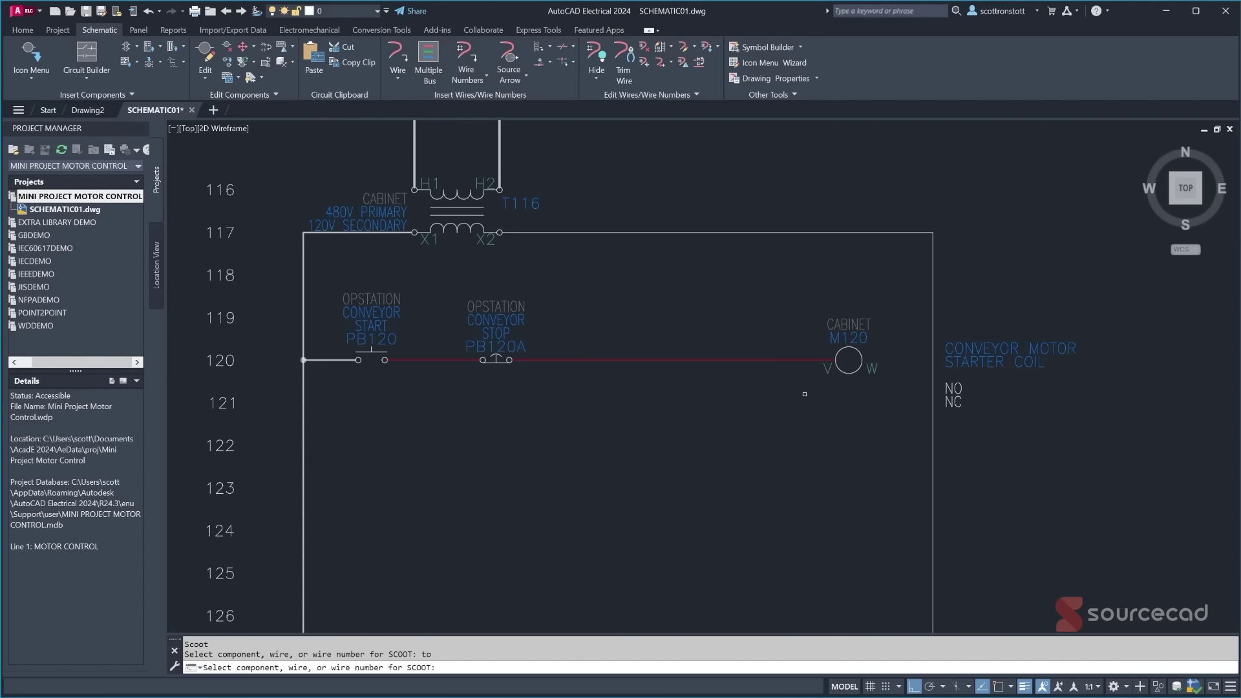
{"action": "key", "text": "Return"}
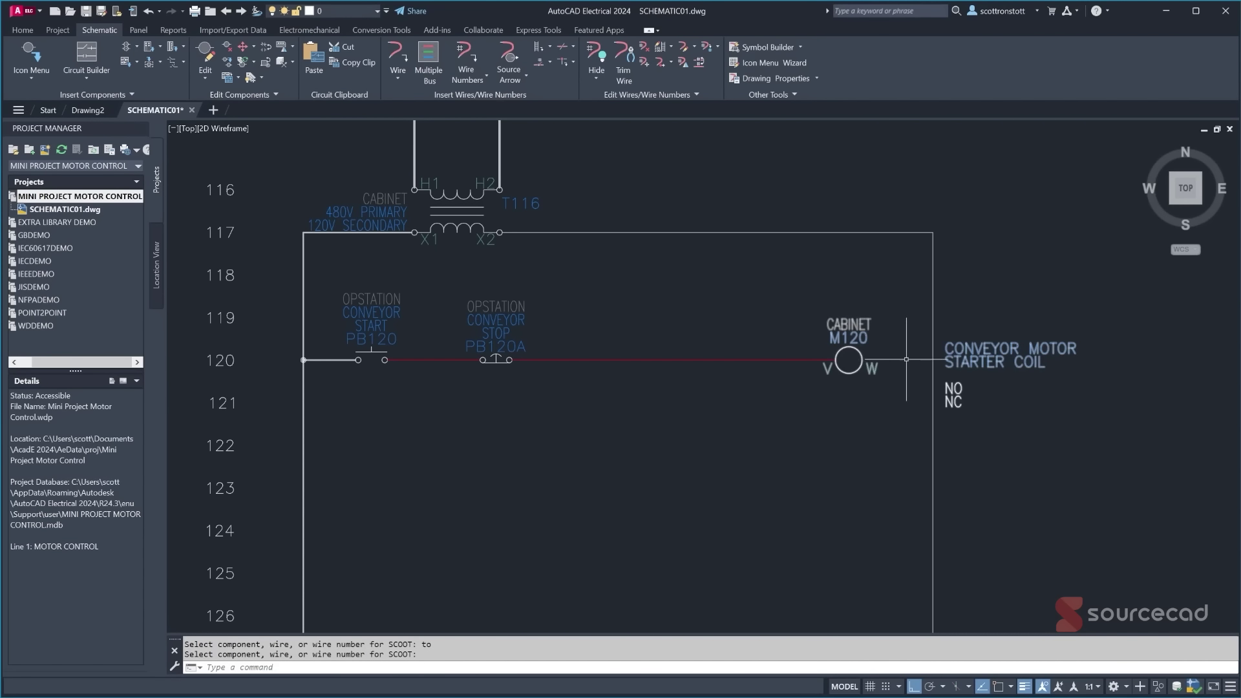
- Draw a wire on line 120 from the far vertical rail to the M120 coil's W terminal
{"action": "left_click", "coordinate": [398, 54]}
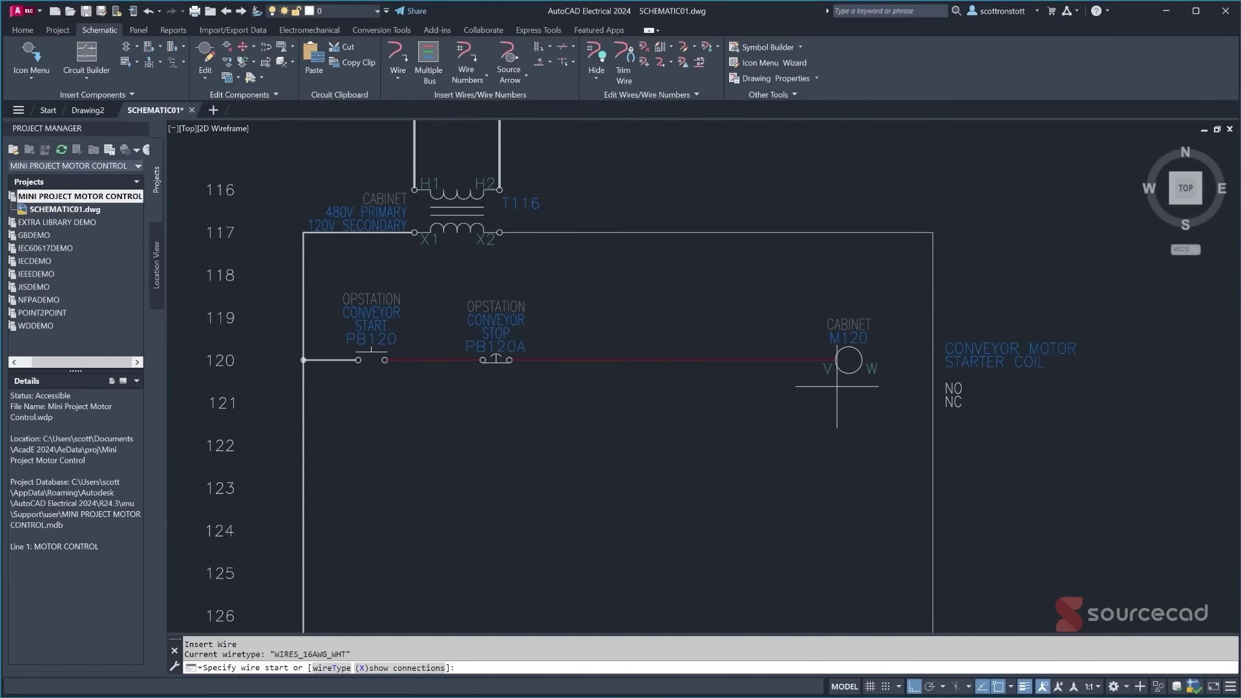
{"action": "left_click", "coordinate": [933, 360]}
{"action": "left_click", "coordinate": [861, 360]}
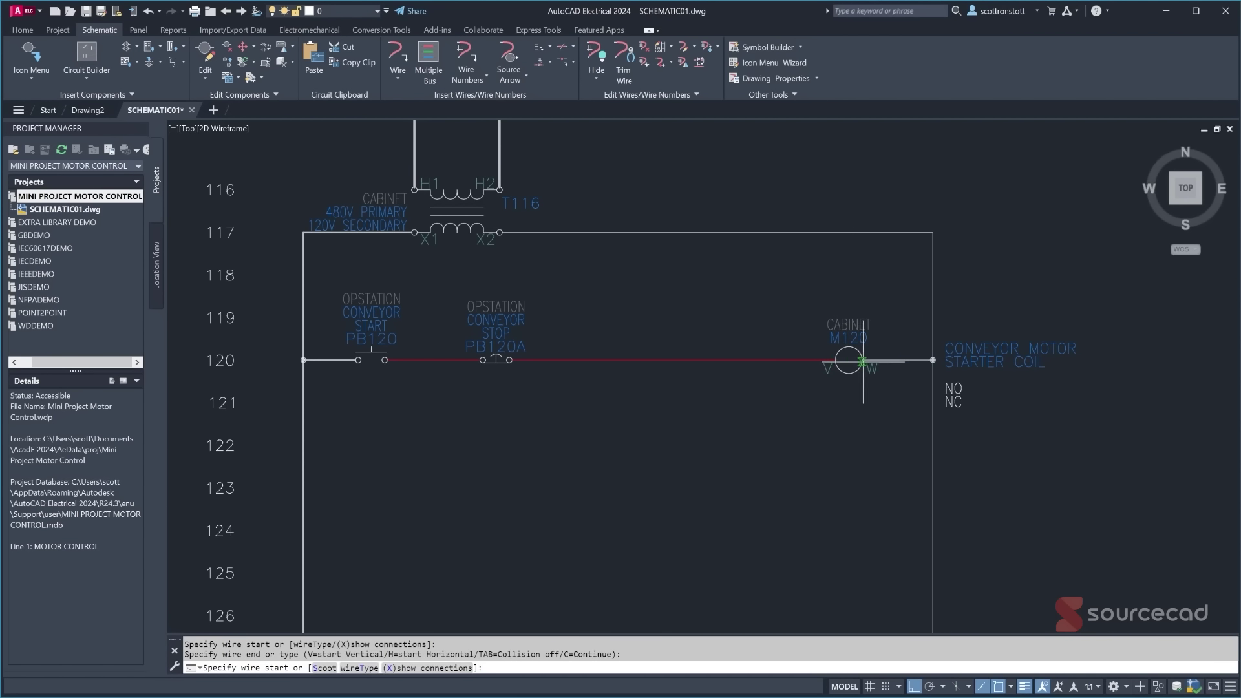
{"action": "key", "text": "Escape"}
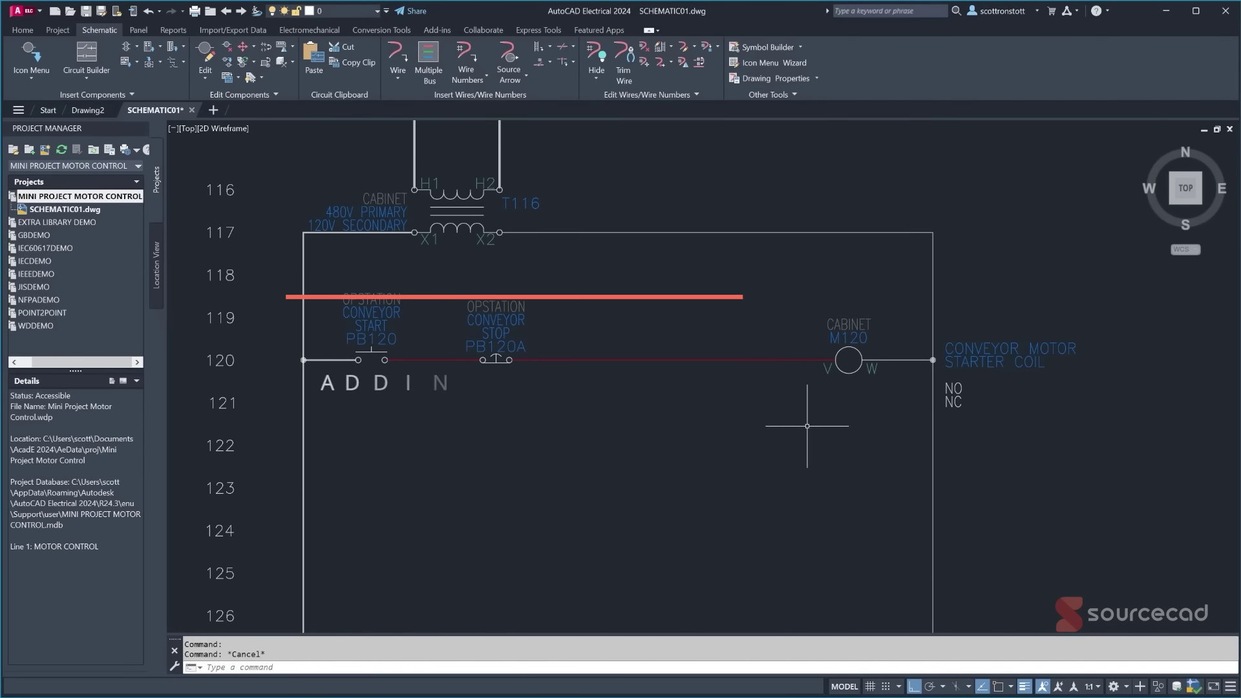
- Draw a branch wire from line 120 between PB120A and M120 down to line 122, and along line 122 to just past the coil
{"action": "middle_click_drag", "start_coordinate": [761, 422], "coordinate": [806, 373]}
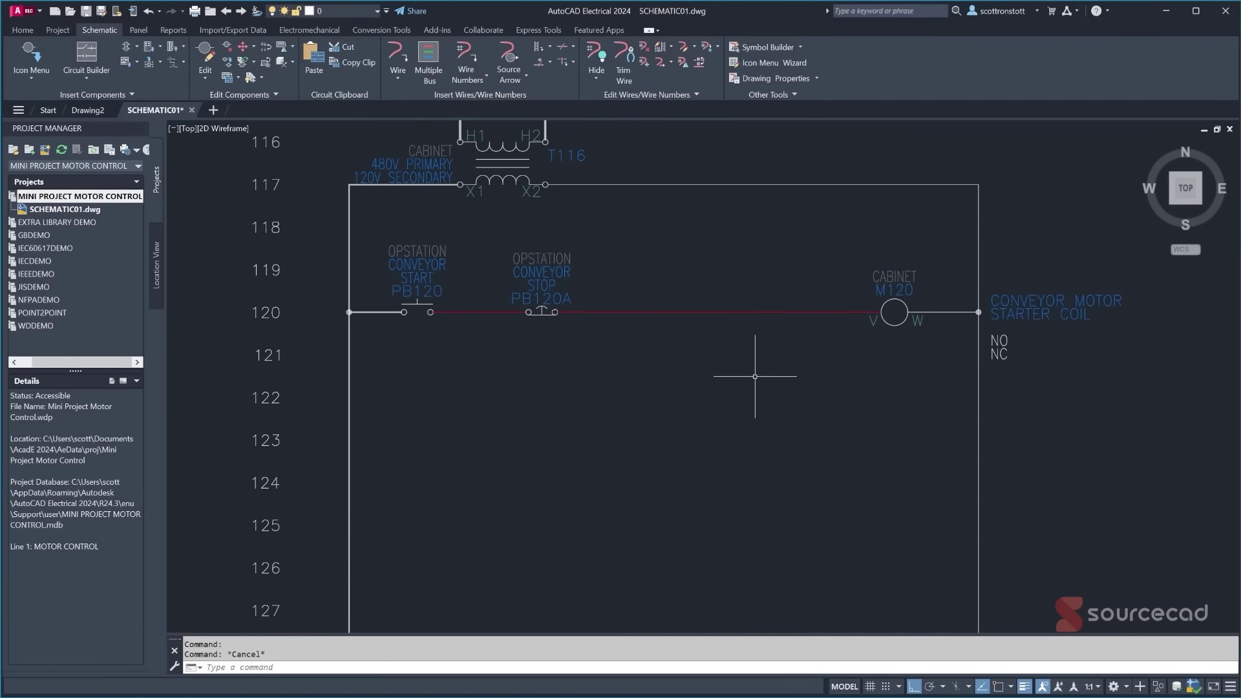
{"action": "left_click", "coordinate": [399, 53]}
{"action": "left_click", "coordinate": [729, 313]}
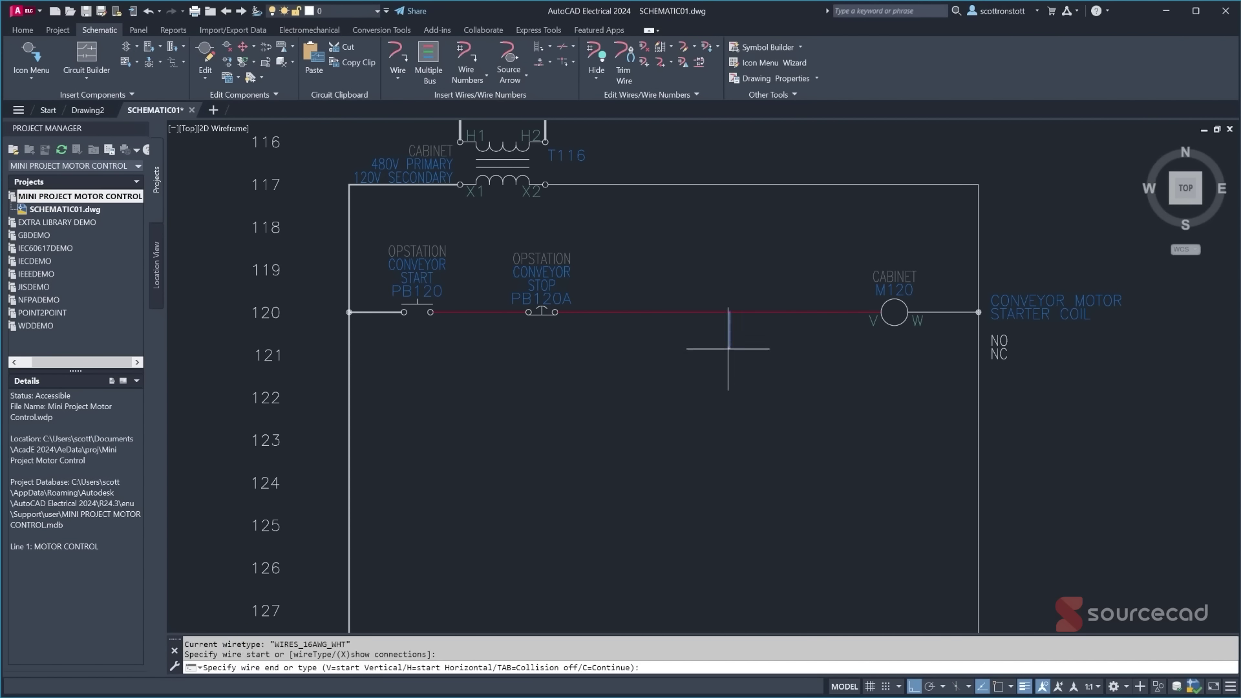
{"action": "left_click", "coordinate": [732, 396]}
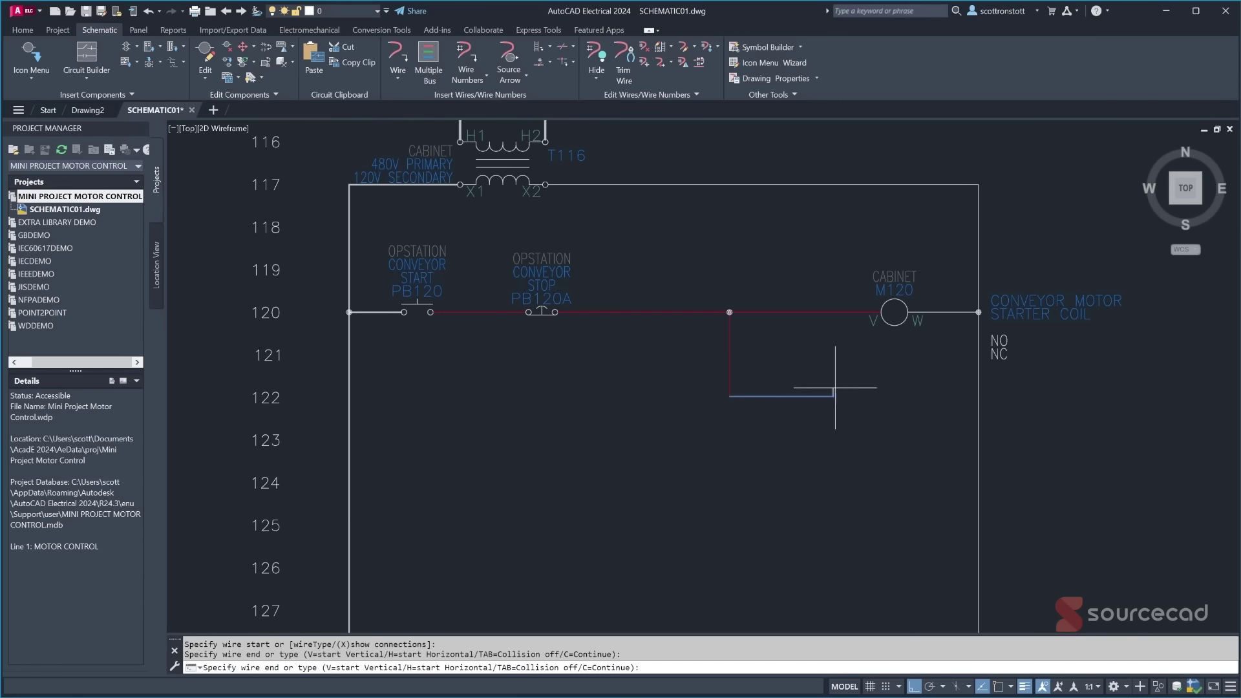
{"action": "left_click", "coordinate": [917, 397]}
{"action": "key", "text": "Escape"}
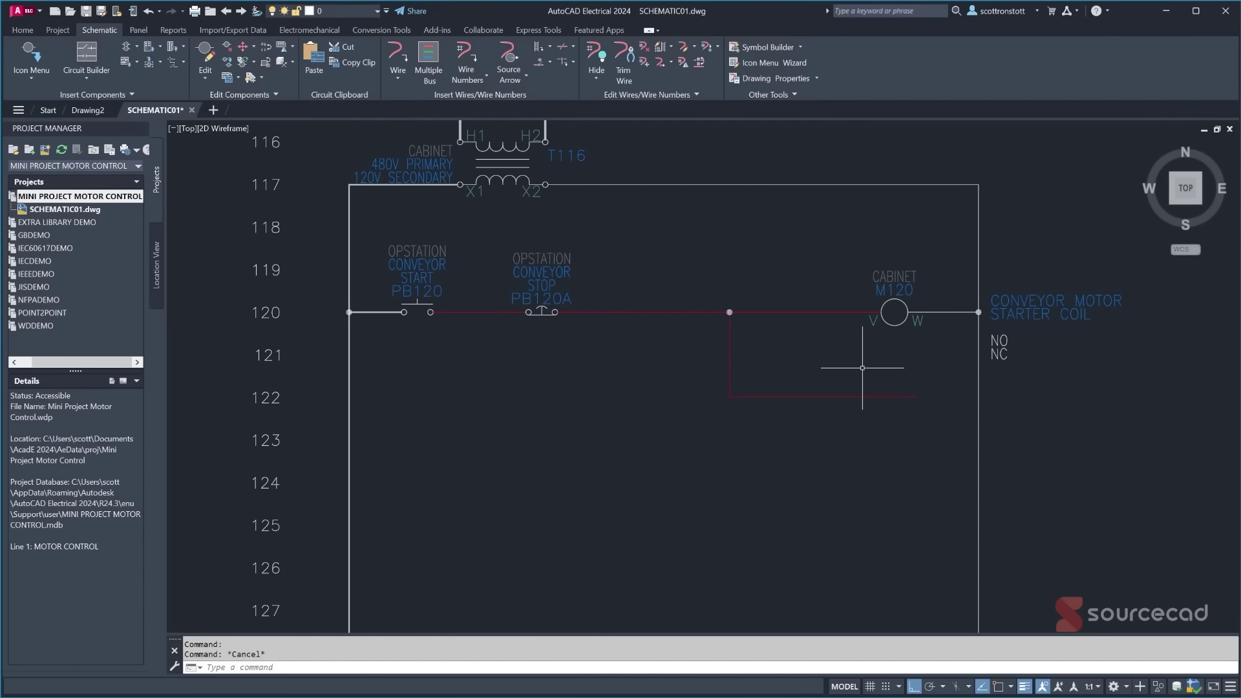
- Insert a Green Standard pilot light on the line 122 wire directly below M120, with the description CONVEYOR / RUNNING LIGHT
{"action": "left_click", "coordinate": [31, 53]}
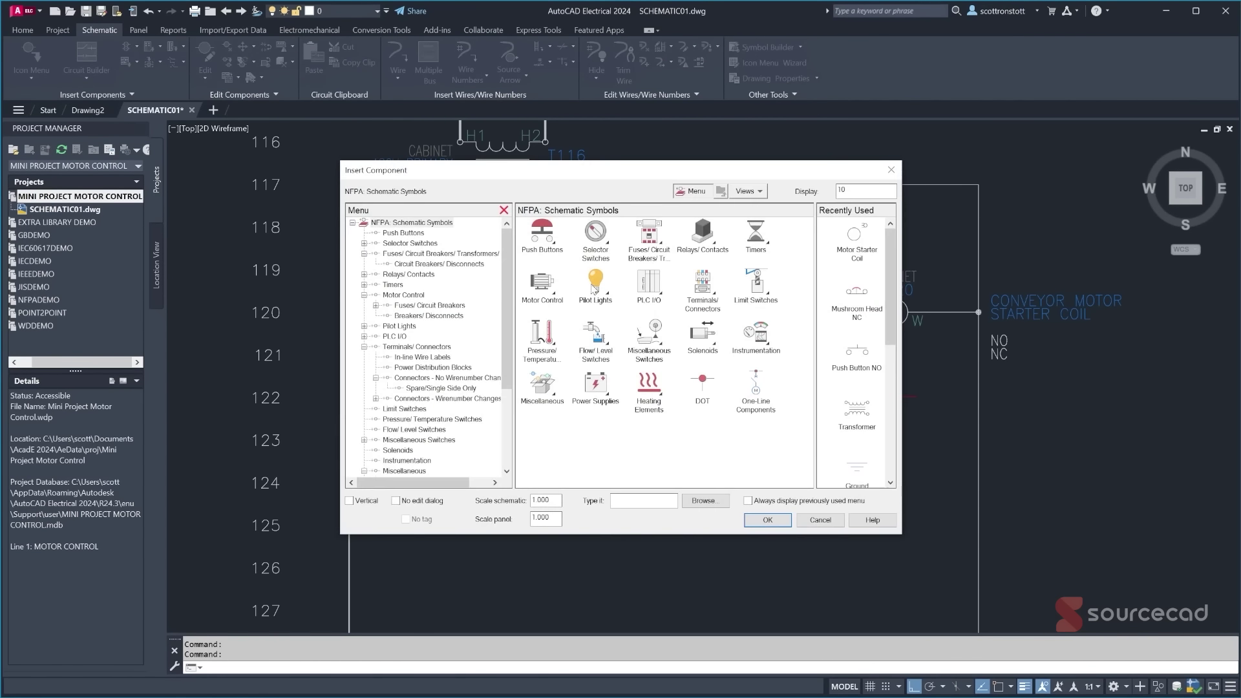
{"action": "left_click", "coordinate": [595, 284]}
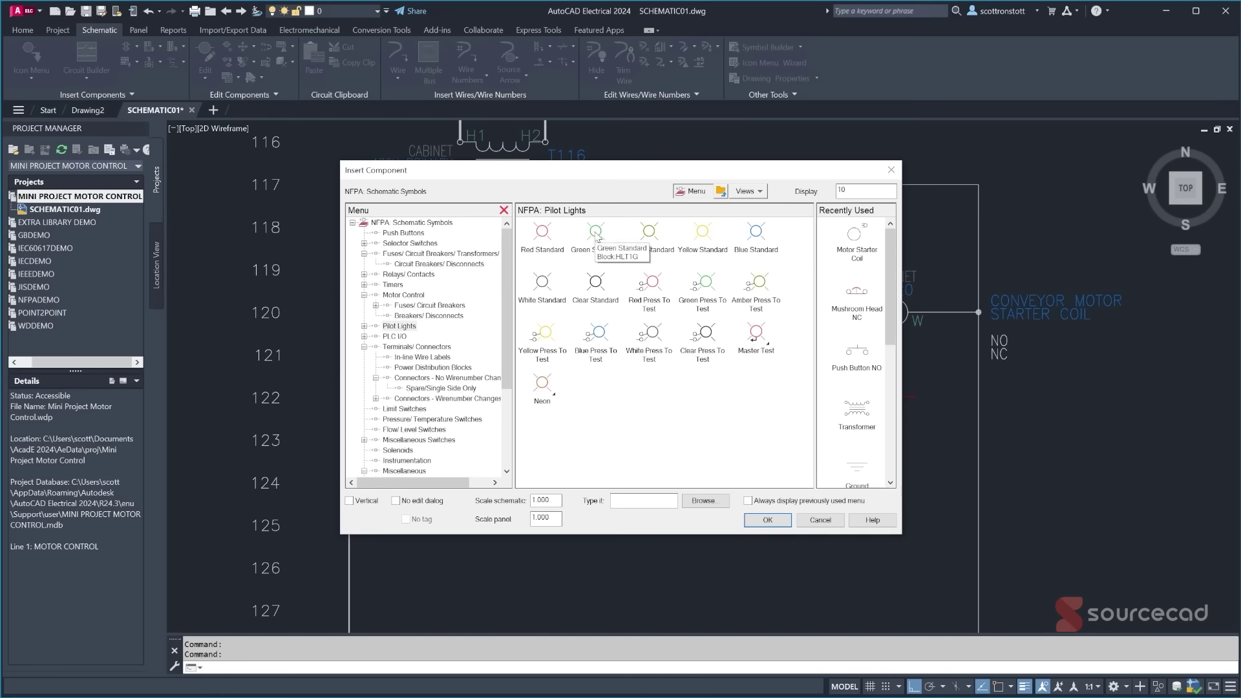
{"action": "left_click", "coordinate": [596, 233]}
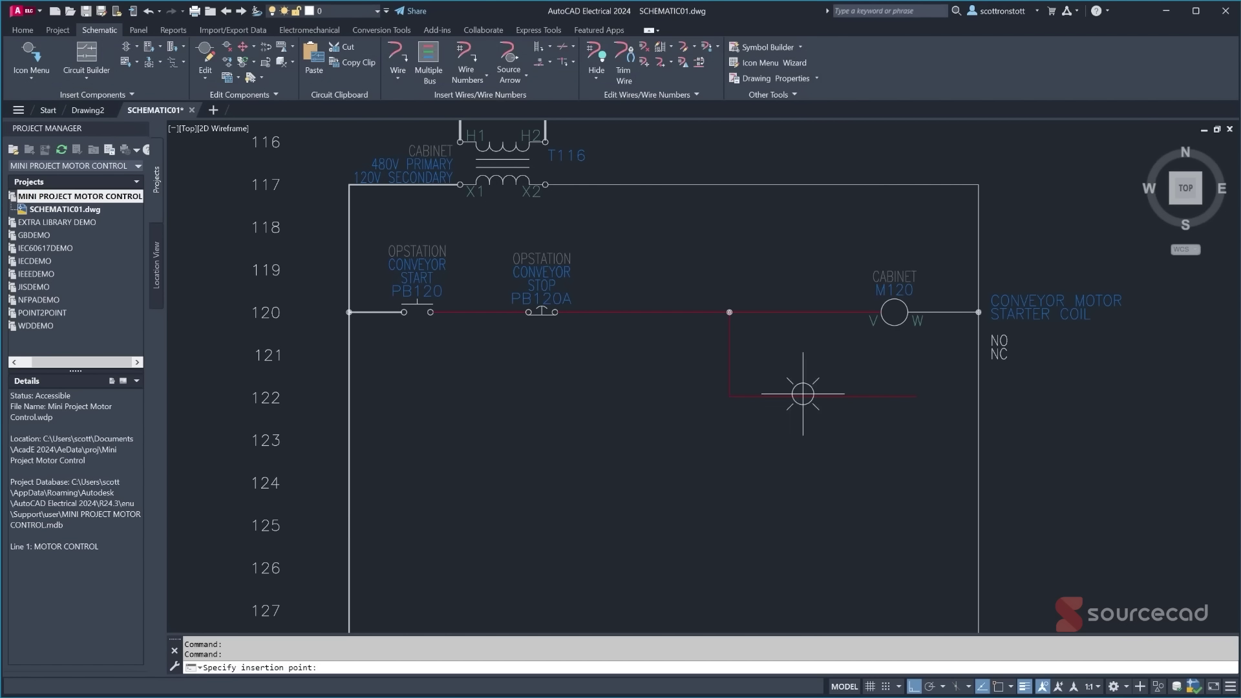
{"action": "left_click", "coordinate": [893, 397]}
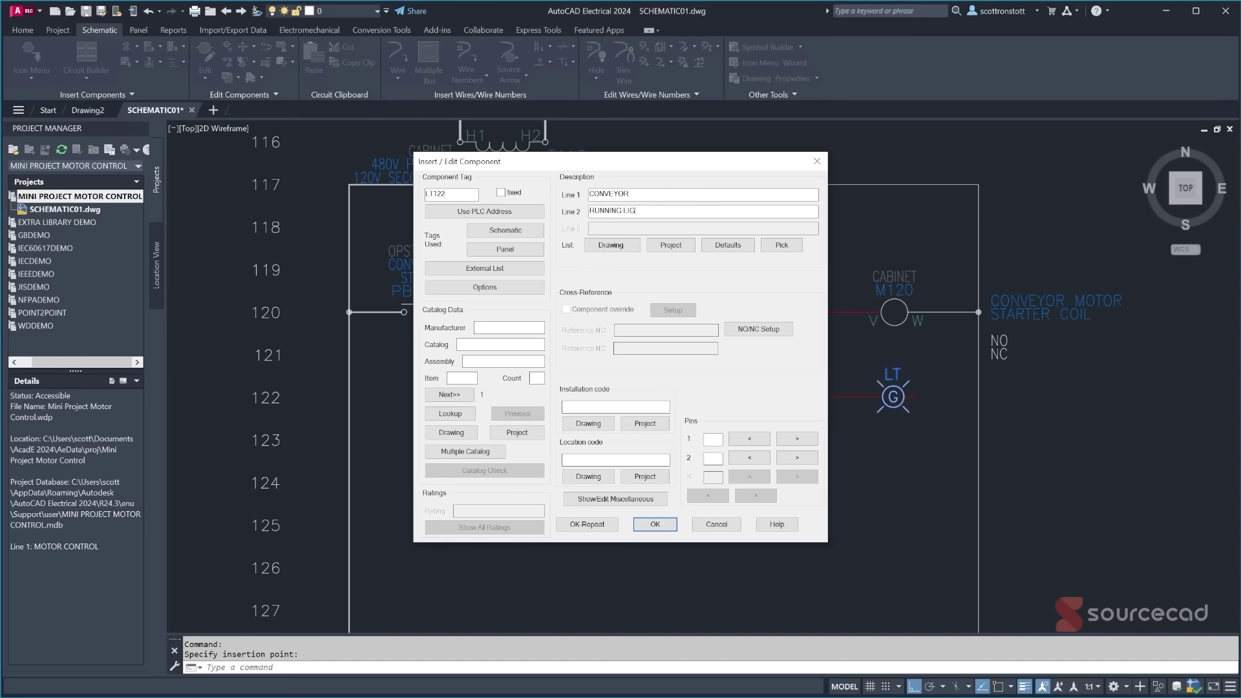
- Set the pilot light's location code to OPSTATION and assign the AB catalog part 800H-PR16G
{"action": "left_click", "coordinate": [589, 478]}
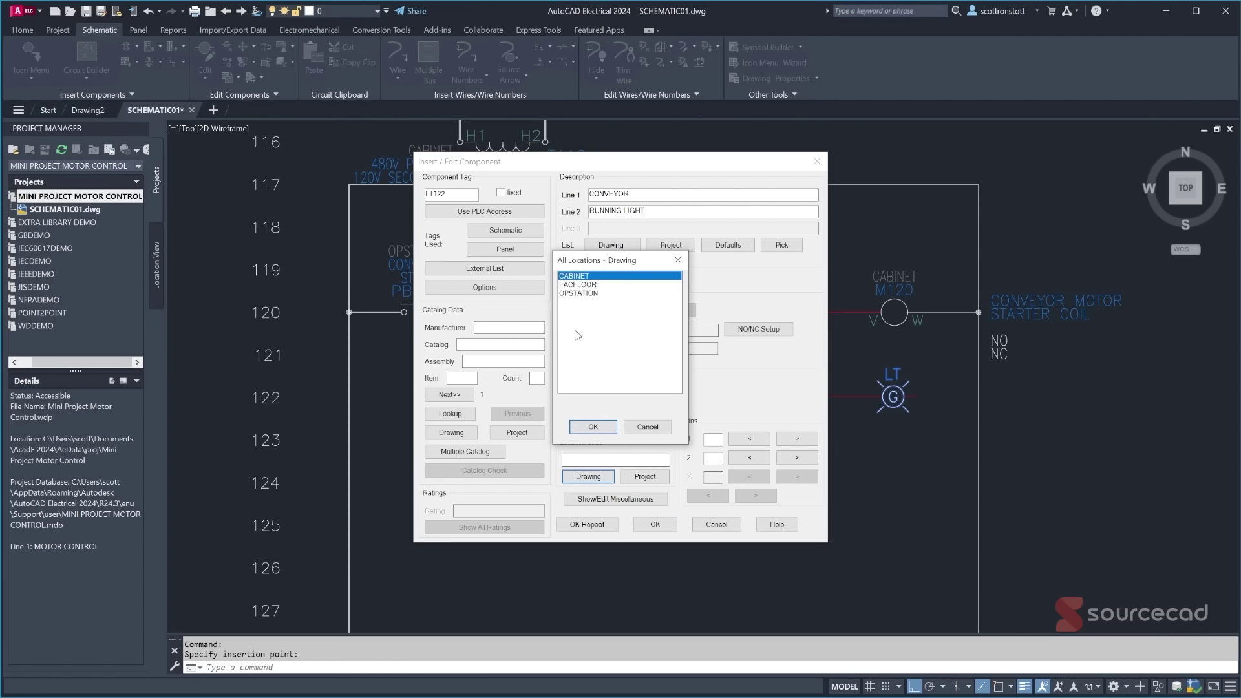
{"action": "left_click", "coordinate": [579, 299]}
{"action": "left_click", "coordinate": [593, 429]}
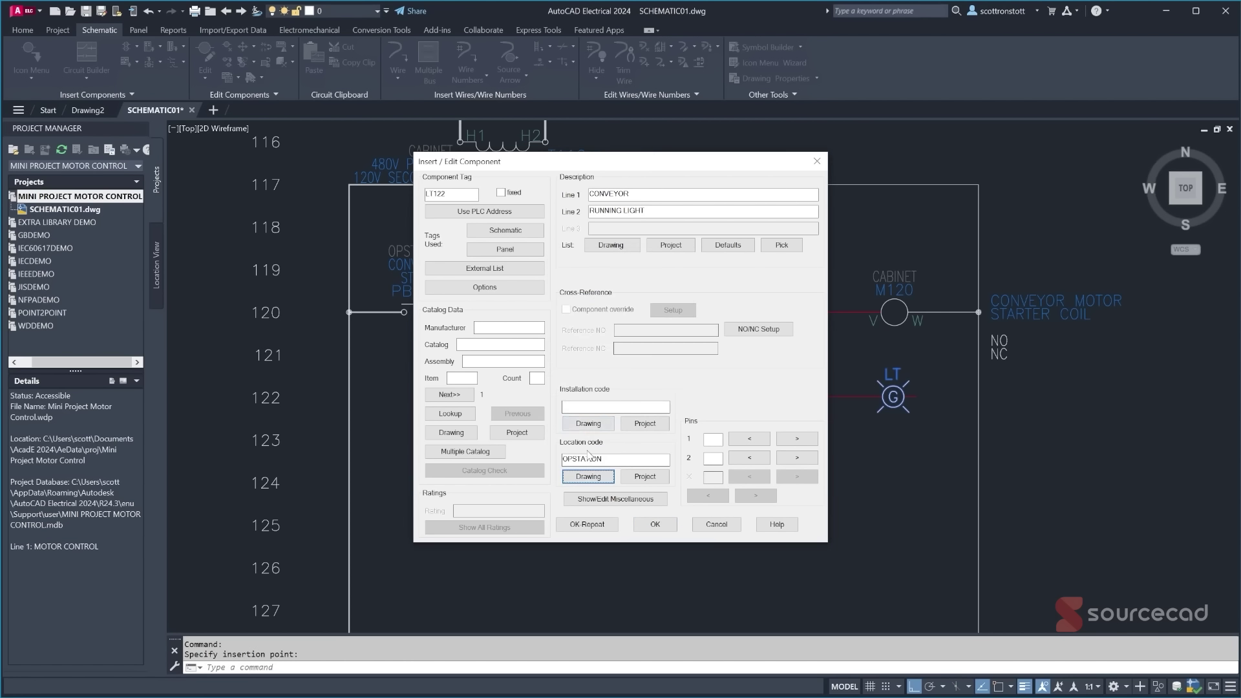
{"action": "left_click", "coordinate": [450, 414]}
{"action": "left_click", "coordinate": [667, 316]}
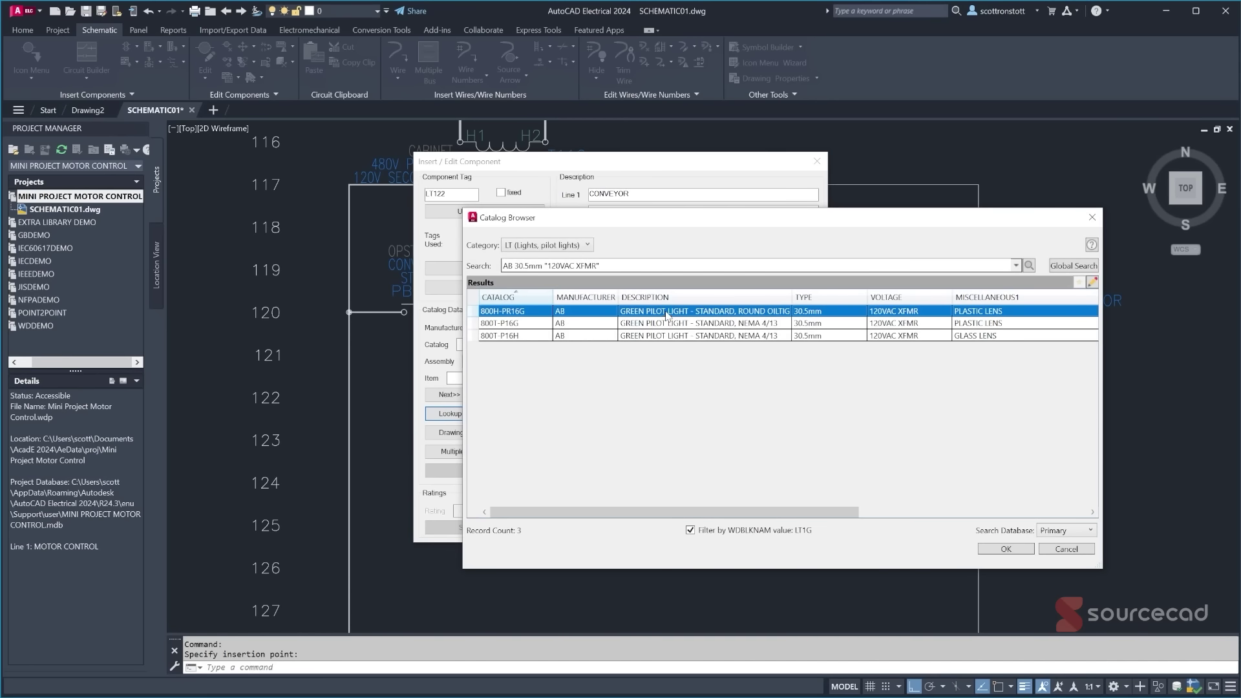
{"action": "left_click", "coordinate": [988, 550]}
{"action": "left_click", "coordinate": [656, 524]}
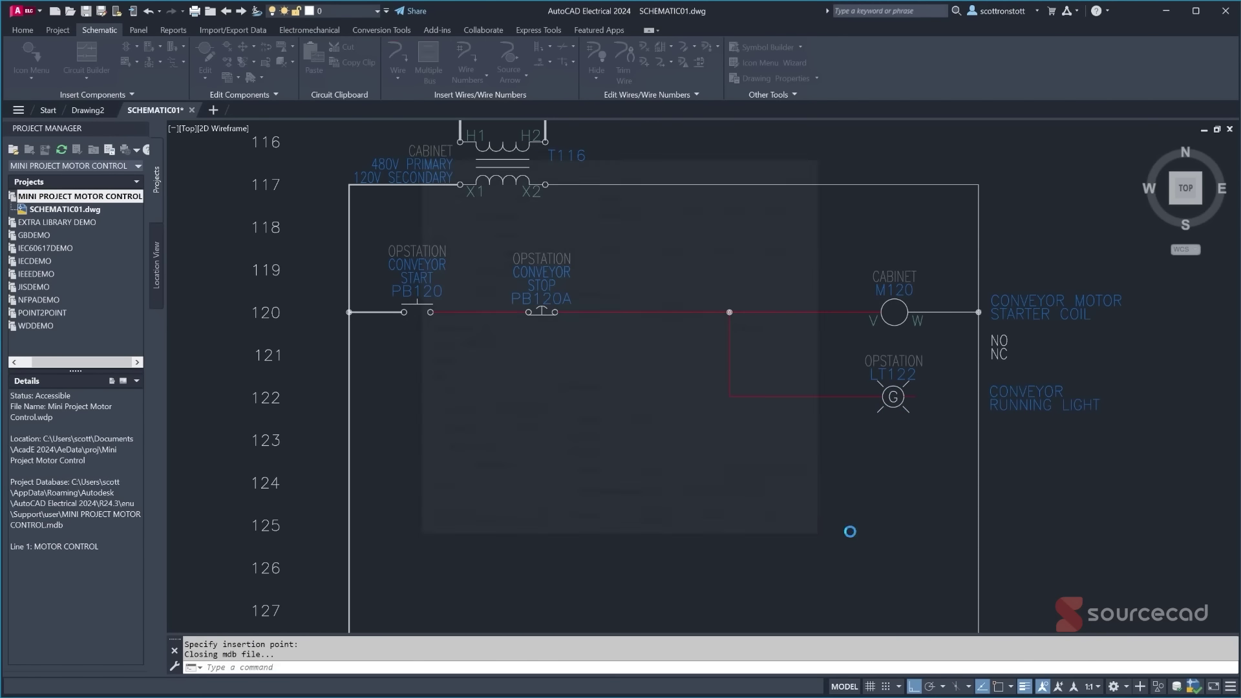
- Erase the leftover wire stub beyond LT122 and draw a wire on line 122 from the far vertical rail to the light
{"action": "left_click", "coordinate": [911, 393]}
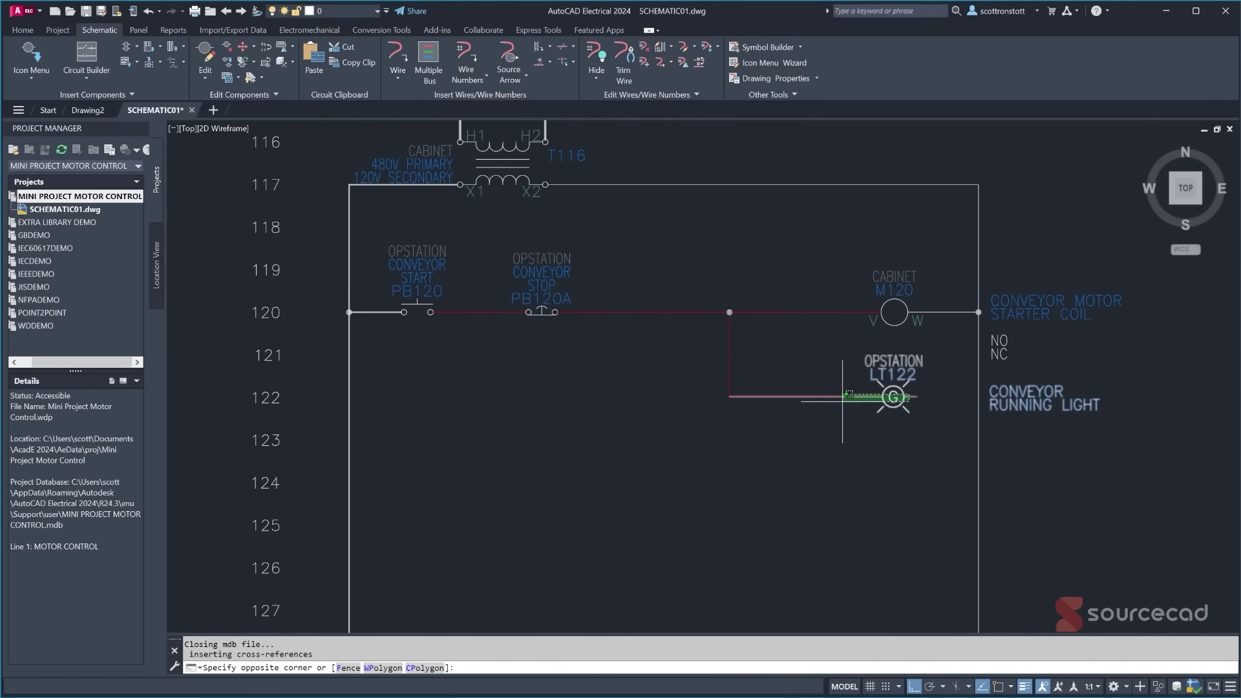
{"action": "key", "text": "Delete"}
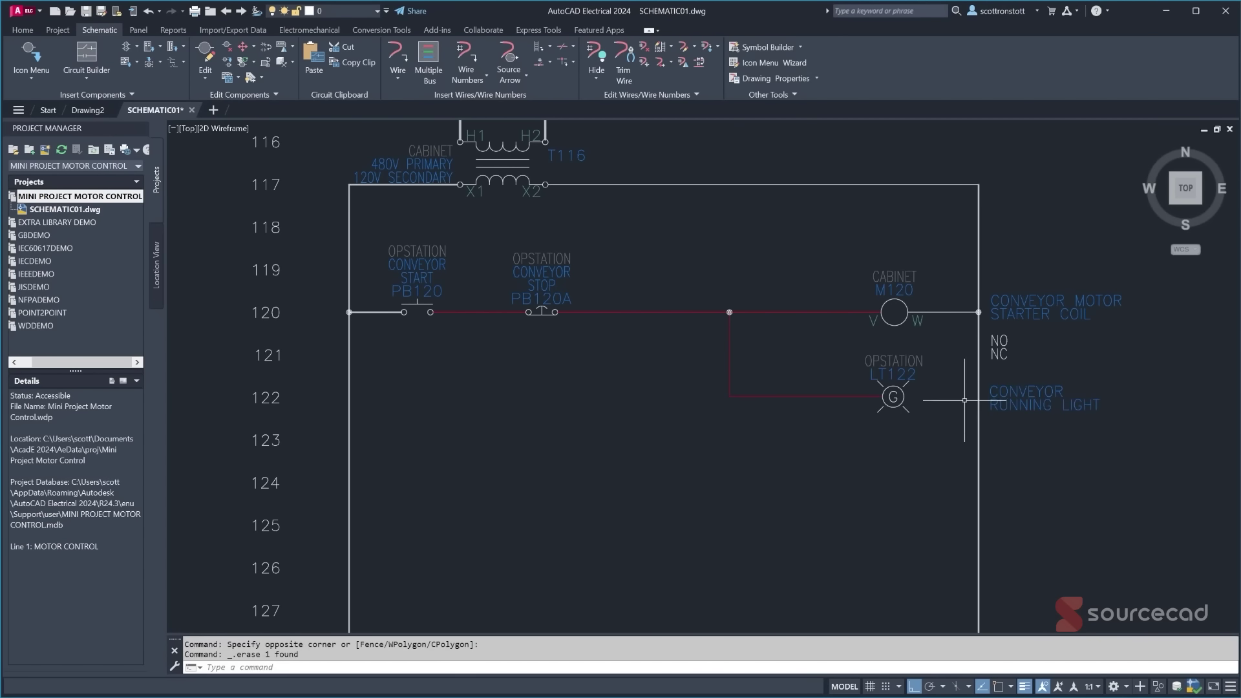
{"action": "left_click", "coordinate": [398, 52]}
{"action": "left_click", "coordinate": [978, 397]}
{"action": "left_click", "coordinate": [911, 396]}
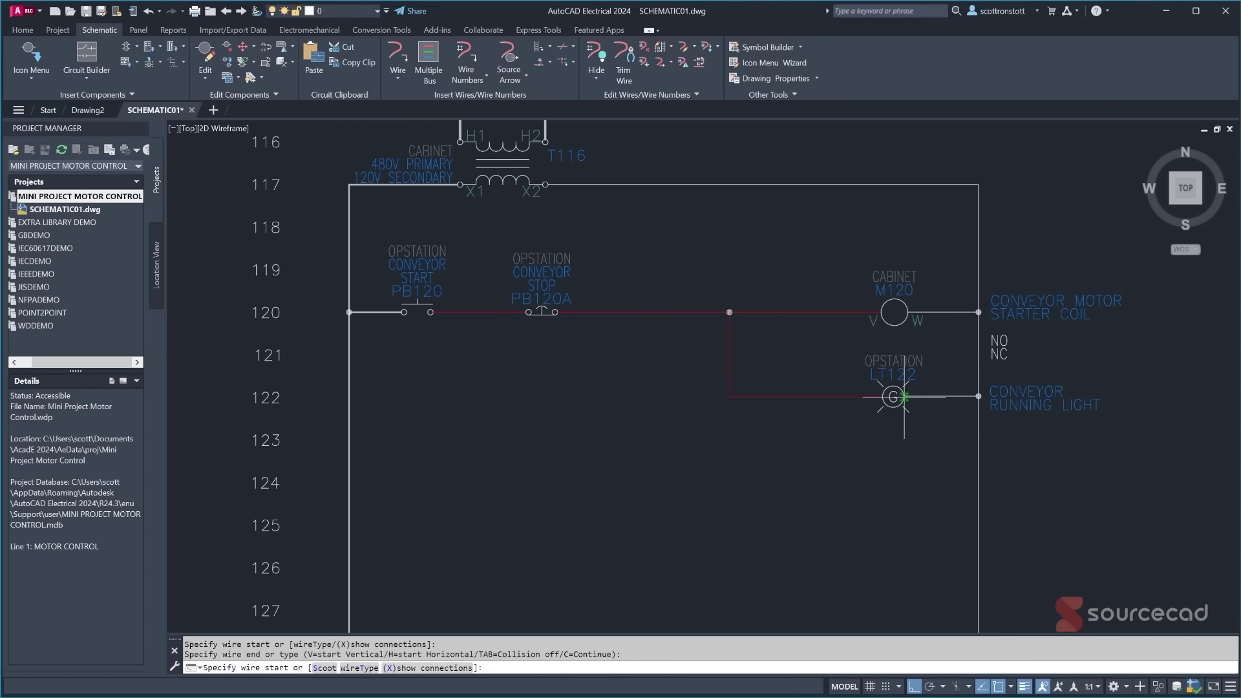
{"action": "key", "text": "Escape"}
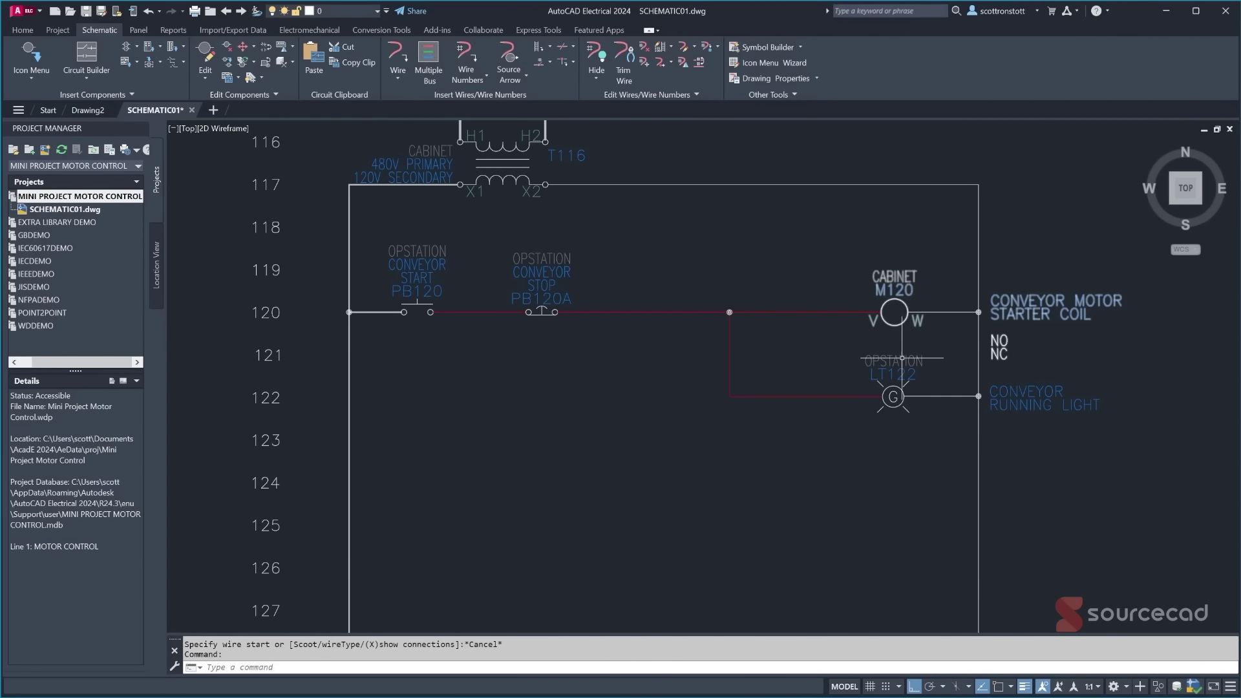
- Align the LT122 pilot light vertically with the M120 starter coil using Align
{"action": "right_click", "coordinate": [897, 325]}
{"action": "left_click", "coordinate": [842, 325]}
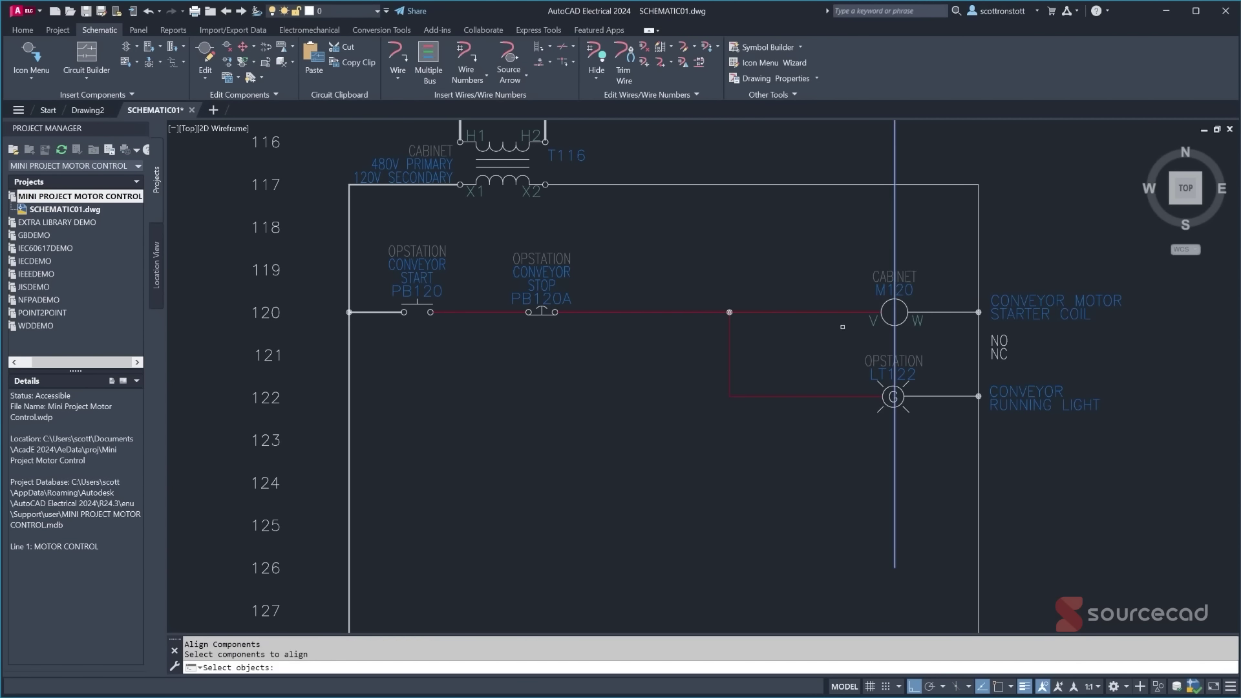
{"action": "left_click", "coordinate": [884, 391]}
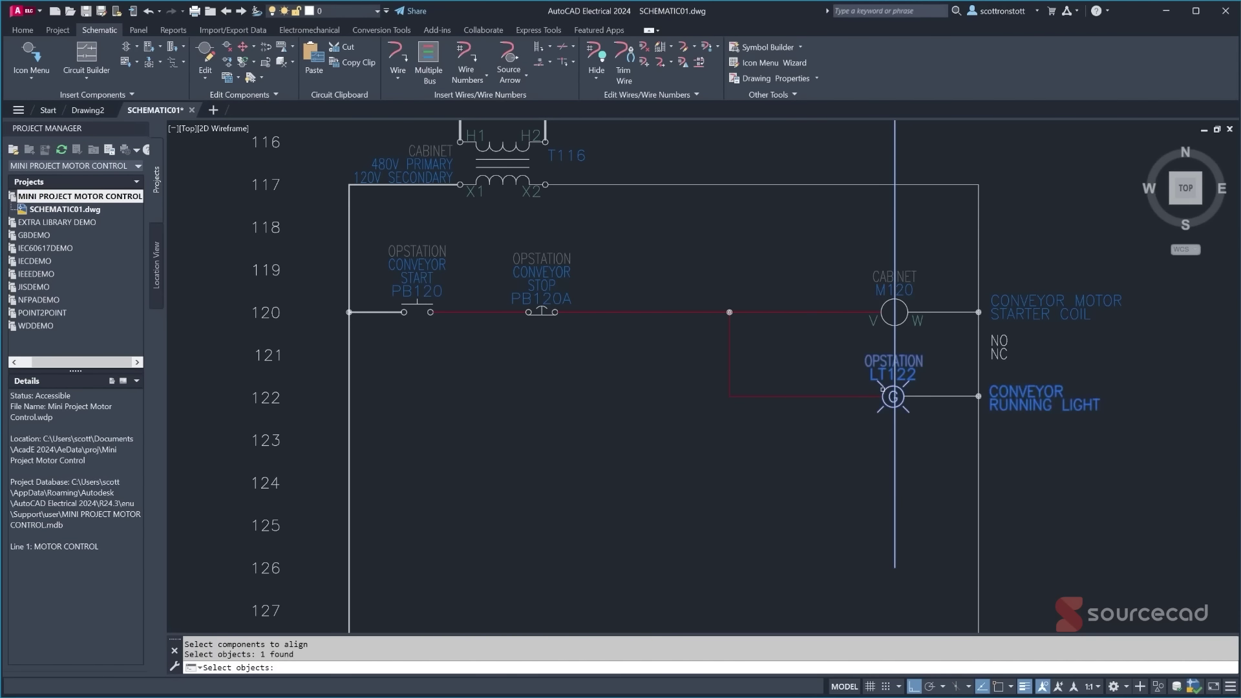
{"action": "key", "text": "Return"}
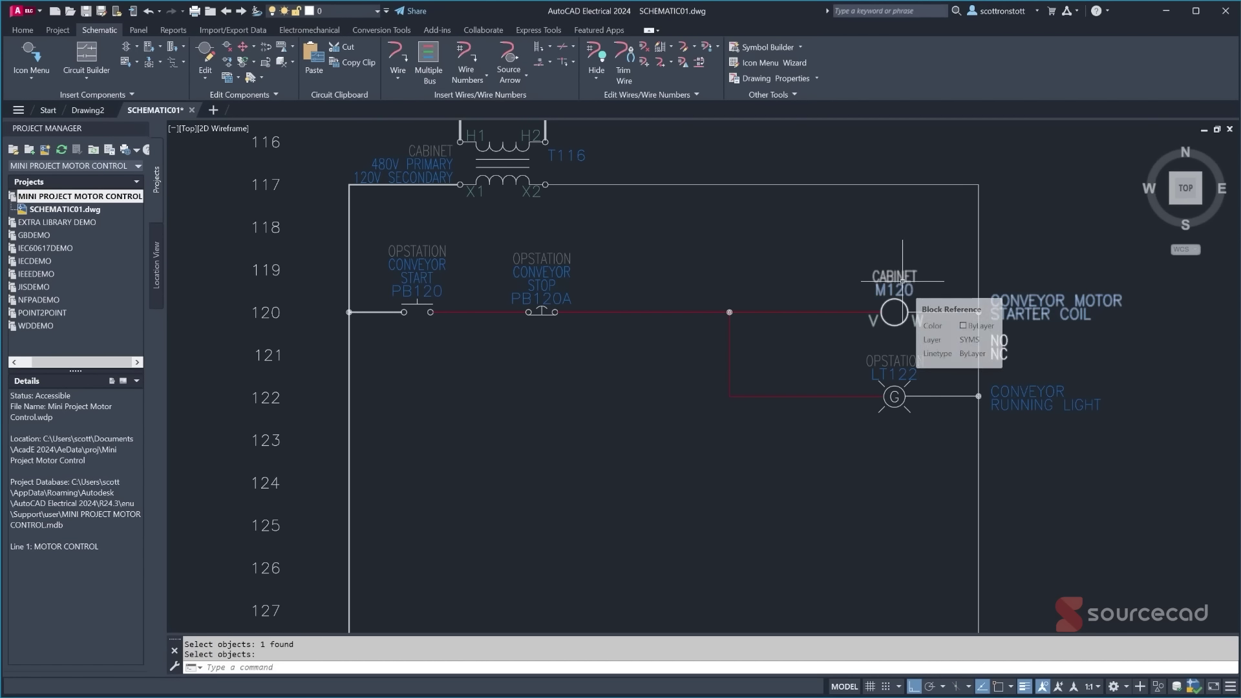
- Draw a horizontal WIRES_14AWG_RED wire on line 112, from below the line 110 wire's vertical drop to below terminal 3
{"action": "scroll", "coordinate": [905, 314], "scroll_direction": "down", "scroll_amount": 4}
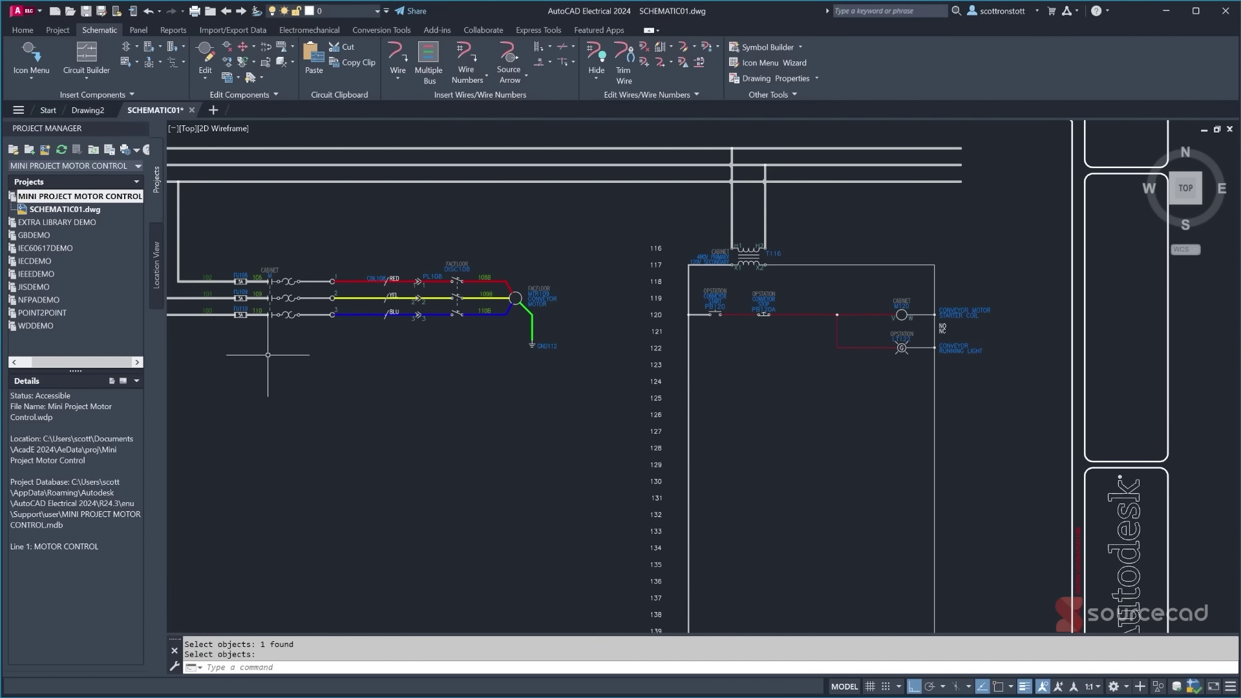
{"action": "middle_click_drag", "start_coordinate": [274, 348], "coordinate": [369, 304]}
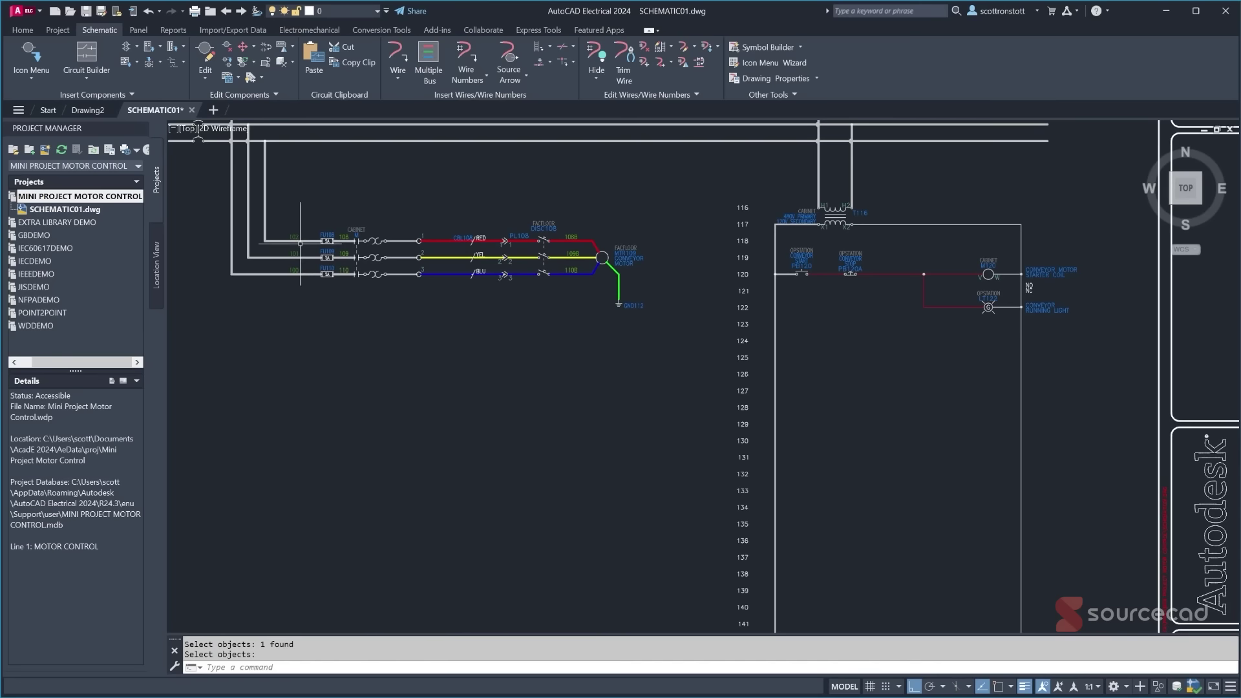
{"action": "left_click", "coordinate": [398, 55]}
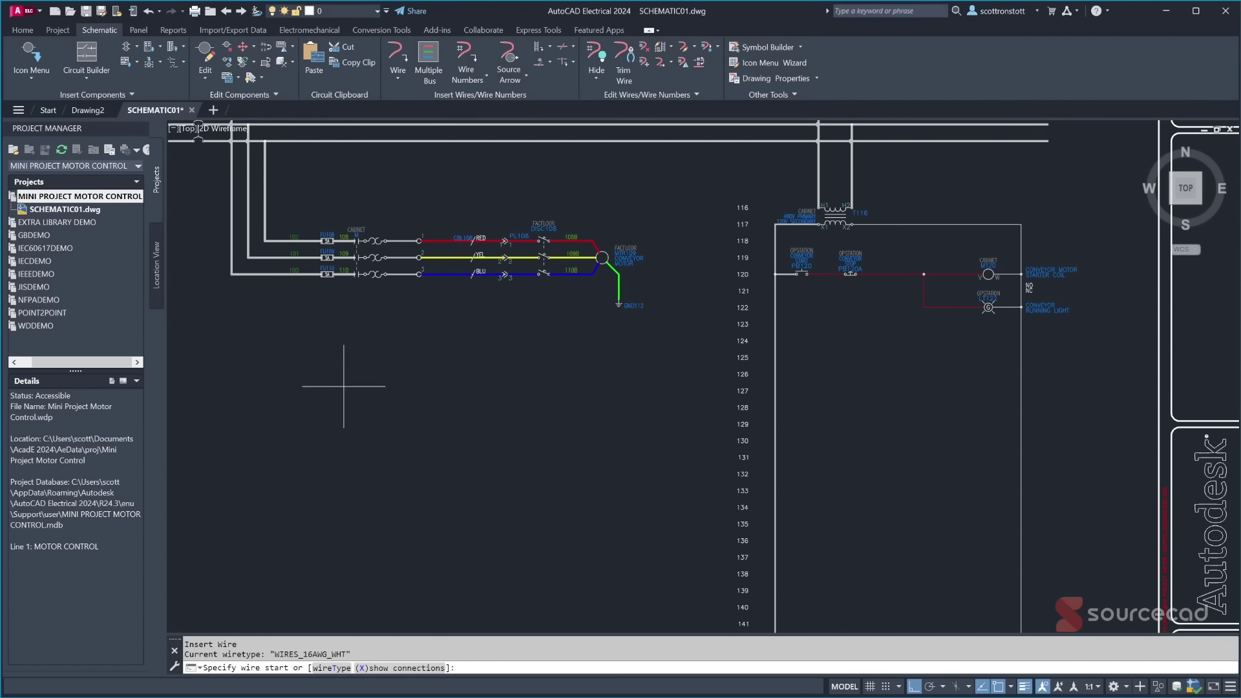
{"action": "left_click", "coordinate": [331, 669]}
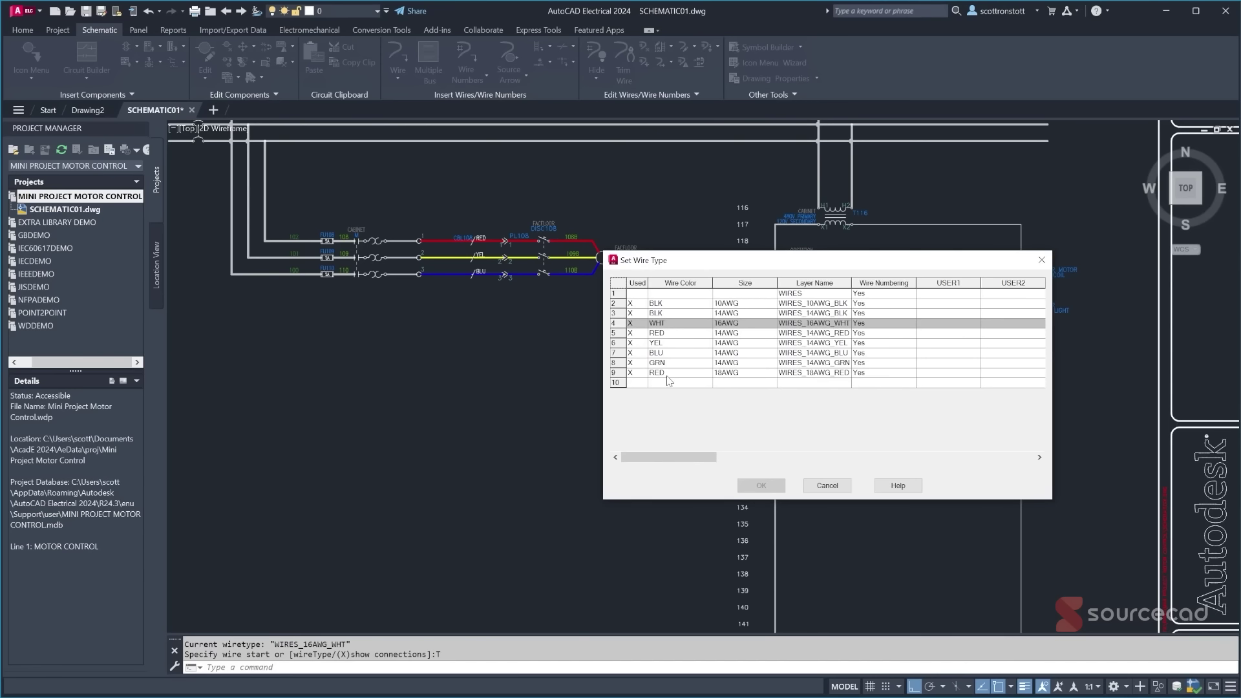
{"action": "key", "text": "Down"}
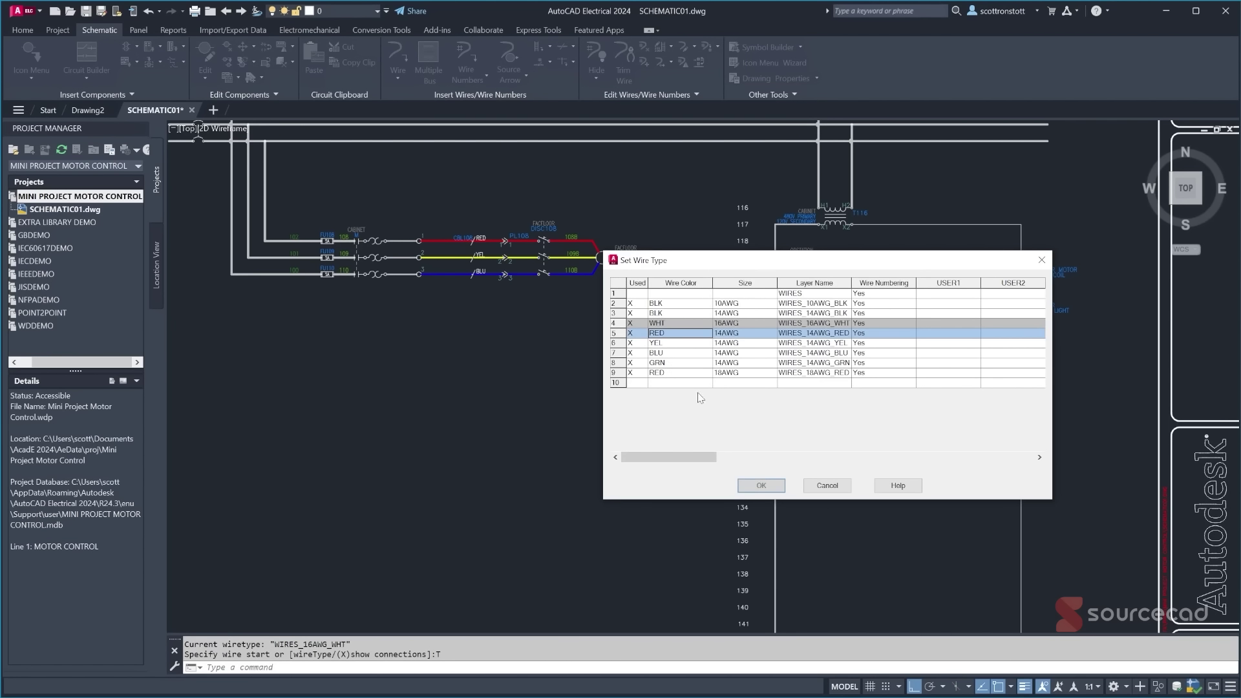
{"action": "left_click", "coordinate": [748, 489]}
{"action": "scroll", "coordinate": [304, 303], "scroll_direction": "up", "scroll_amount": 2}
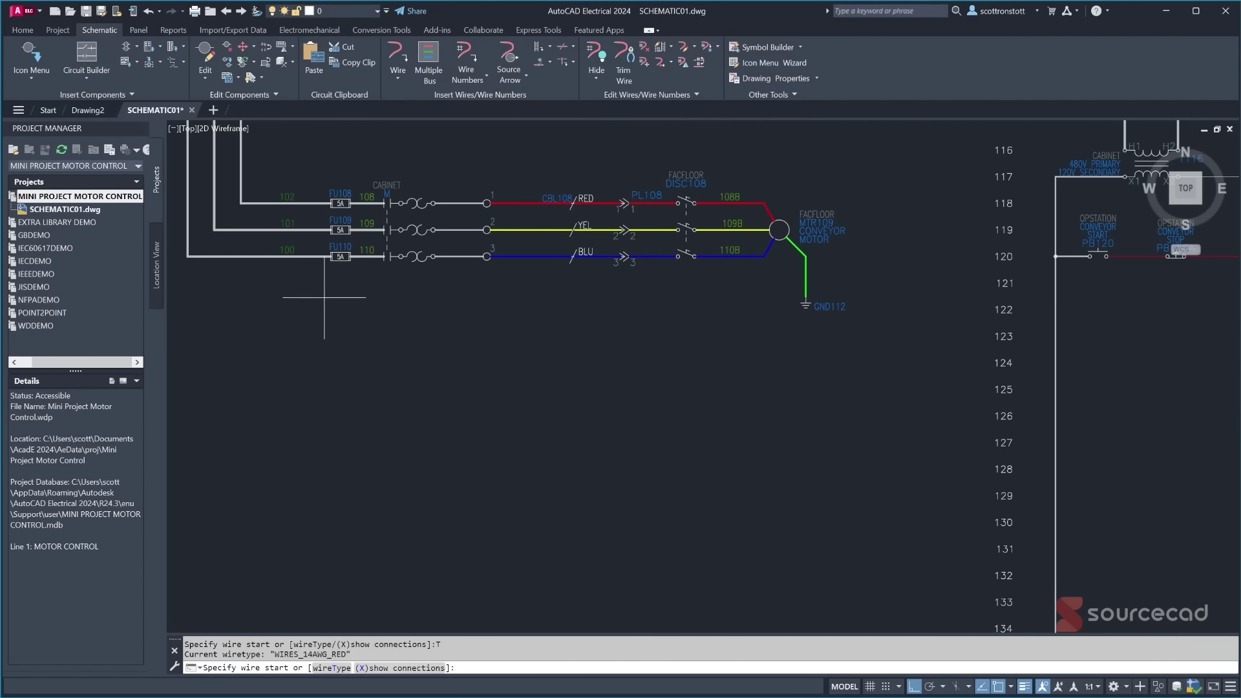
{"action": "scroll", "coordinate": [284, 219], "scroll_direction": "up", "scroll_amount": 6}
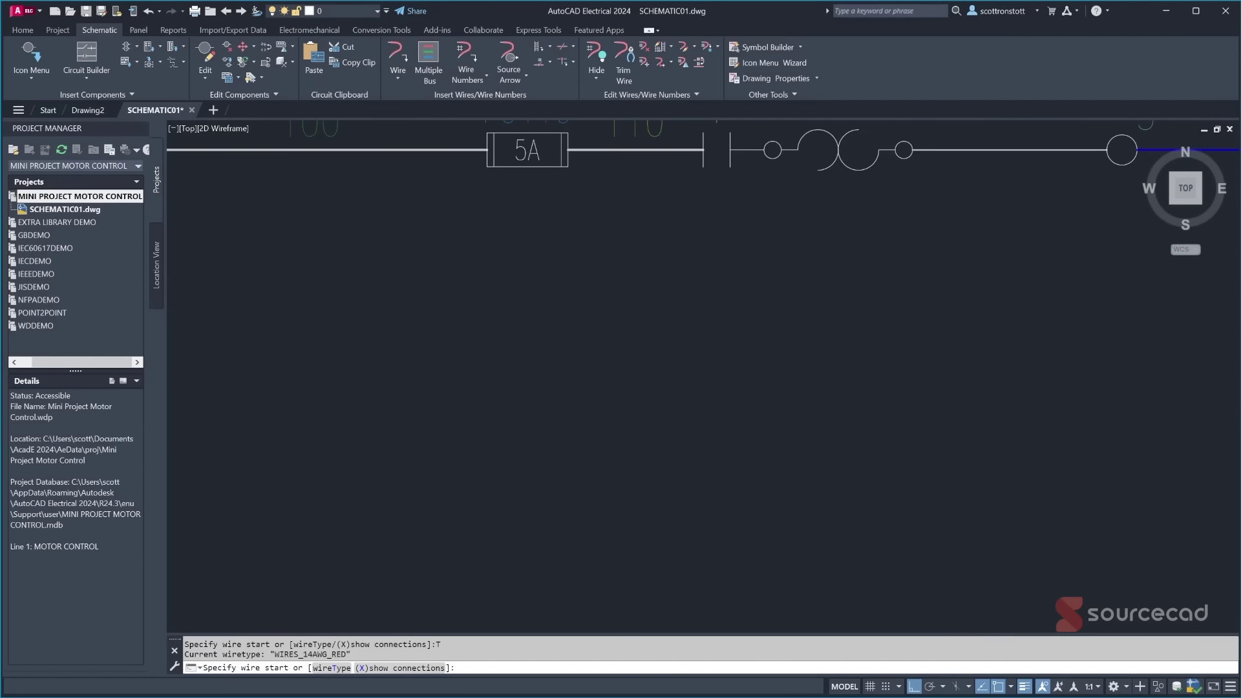
{"action": "scroll", "coordinate": [511, 324], "scroll_direction": "down", "scroll_amount": 6}
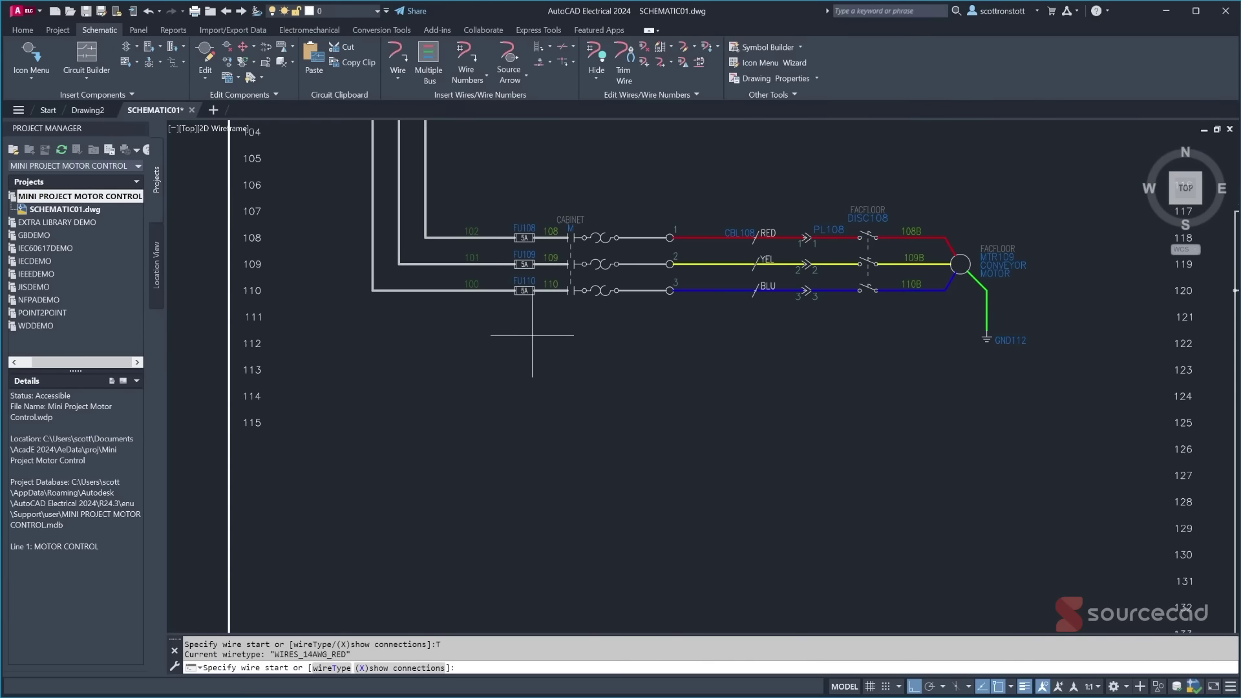
{"action": "left_click", "coordinate": [371, 346]}
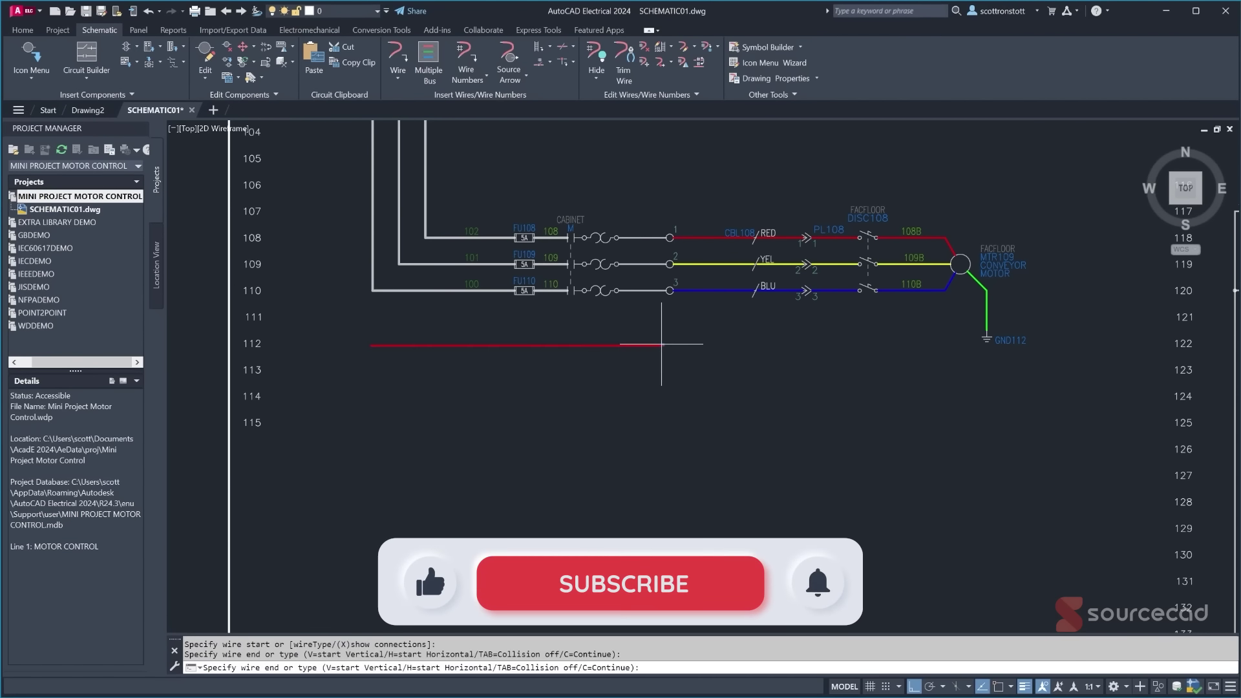
{"action": "left_click", "coordinate": [663, 345]}
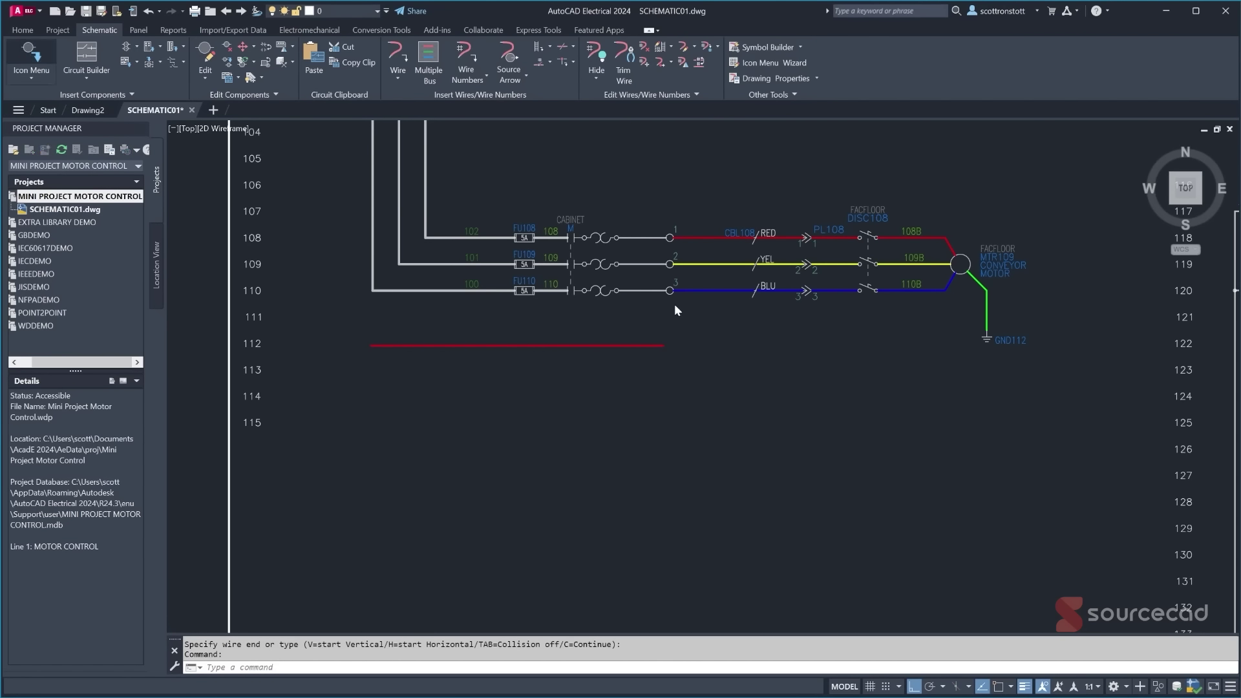
- Insert a Relay NO Contact on the red line 112 wire below the M starter contacts, keeping the default tag CR
{"action": "left_click", "coordinate": [31, 55]}
{"action": "left_click", "coordinate": [409, 274]}
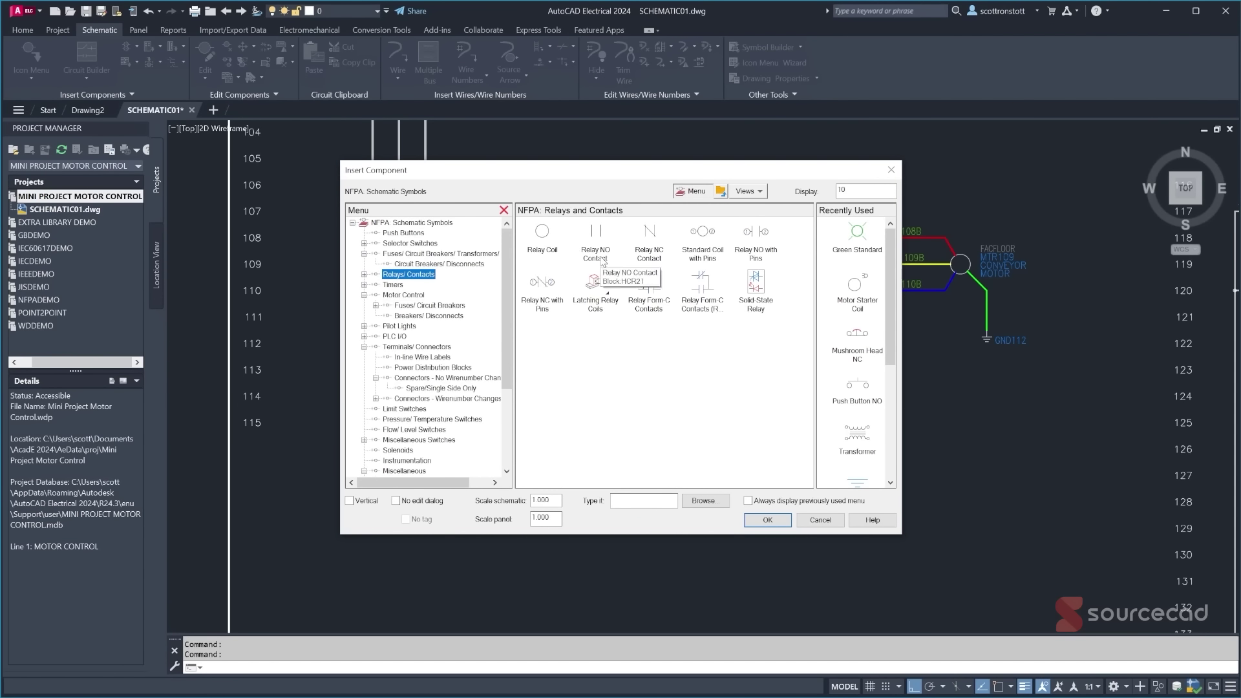
{"action": "left_click", "coordinate": [595, 233]}
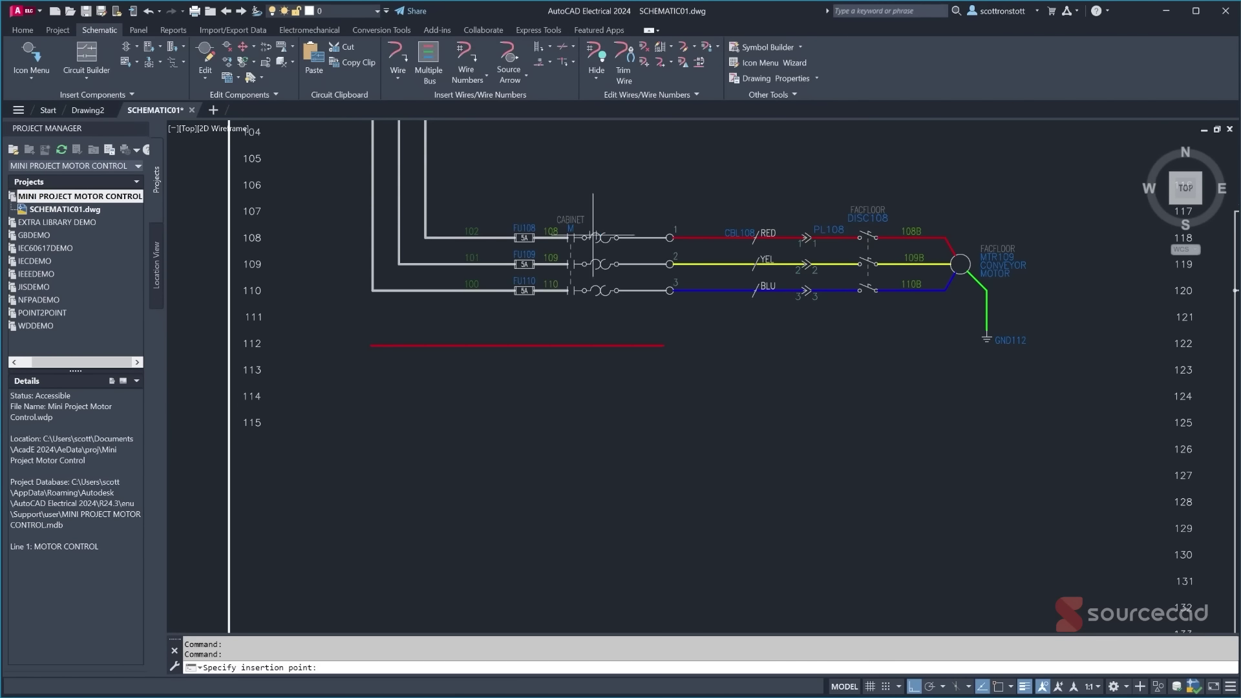
{"action": "left_click", "coordinate": [570, 345]}
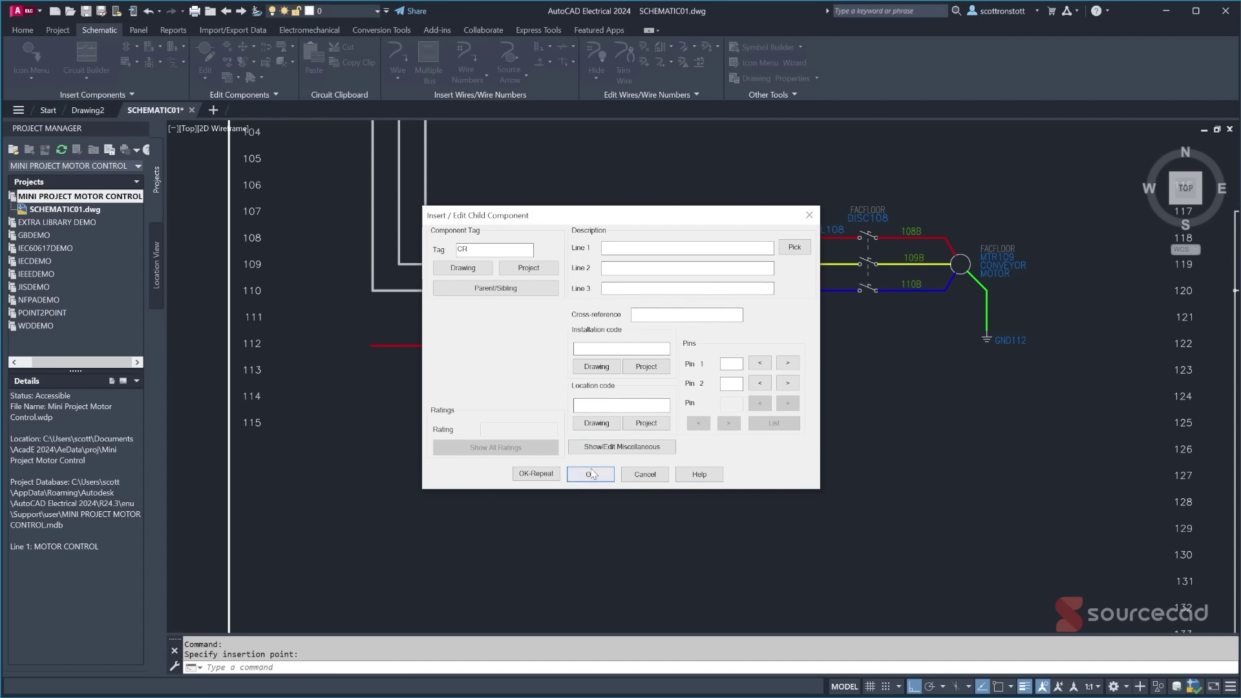
{"action": "left_click", "coordinate": [591, 475]}
- Align the CR contact on line 112 vertically with the M starter contacts above it
{"action": "scroll", "coordinate": [549, 312], "scroll_direction": "up", "scroll_amount": 2}
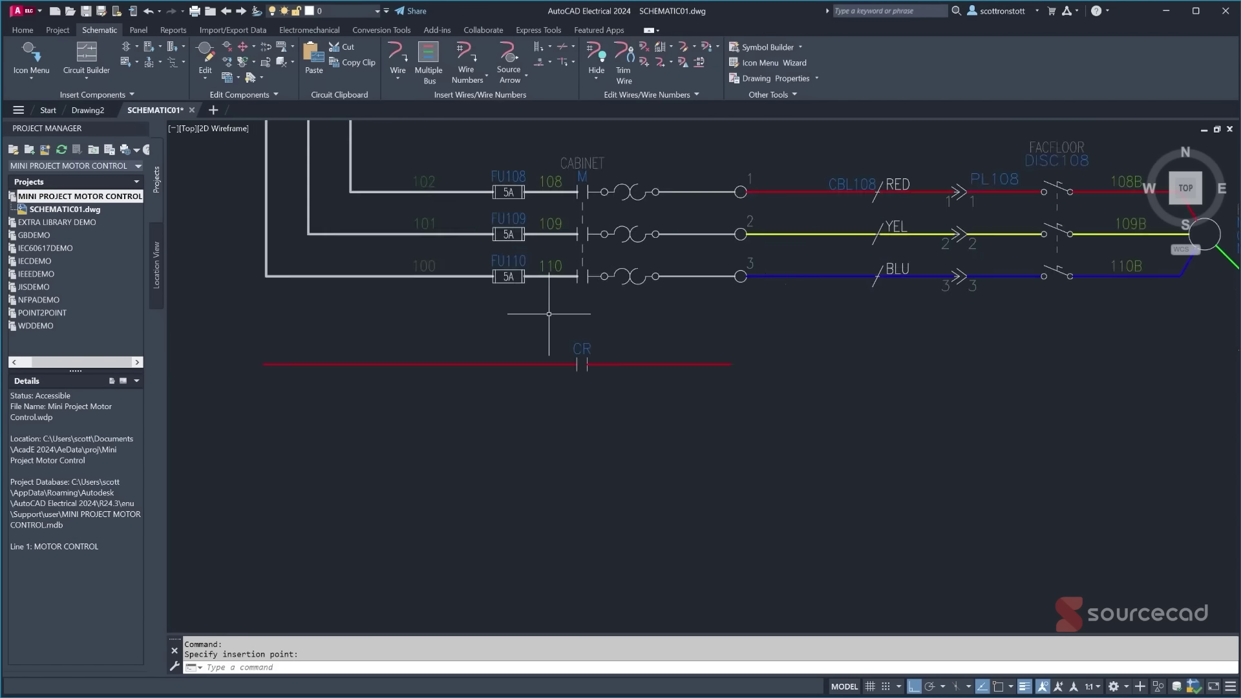
{"action": "right_click", "coordinate": [578, 271]}
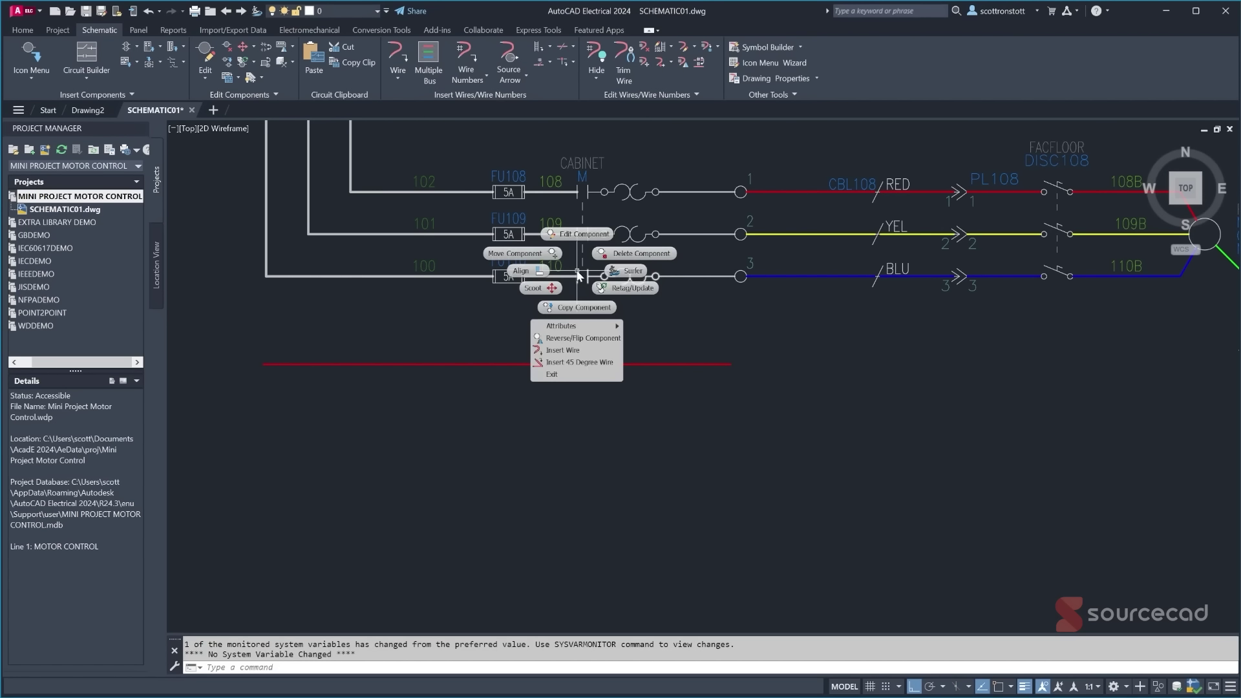
{"action": "left_click", "coordinate": [527, 277]}
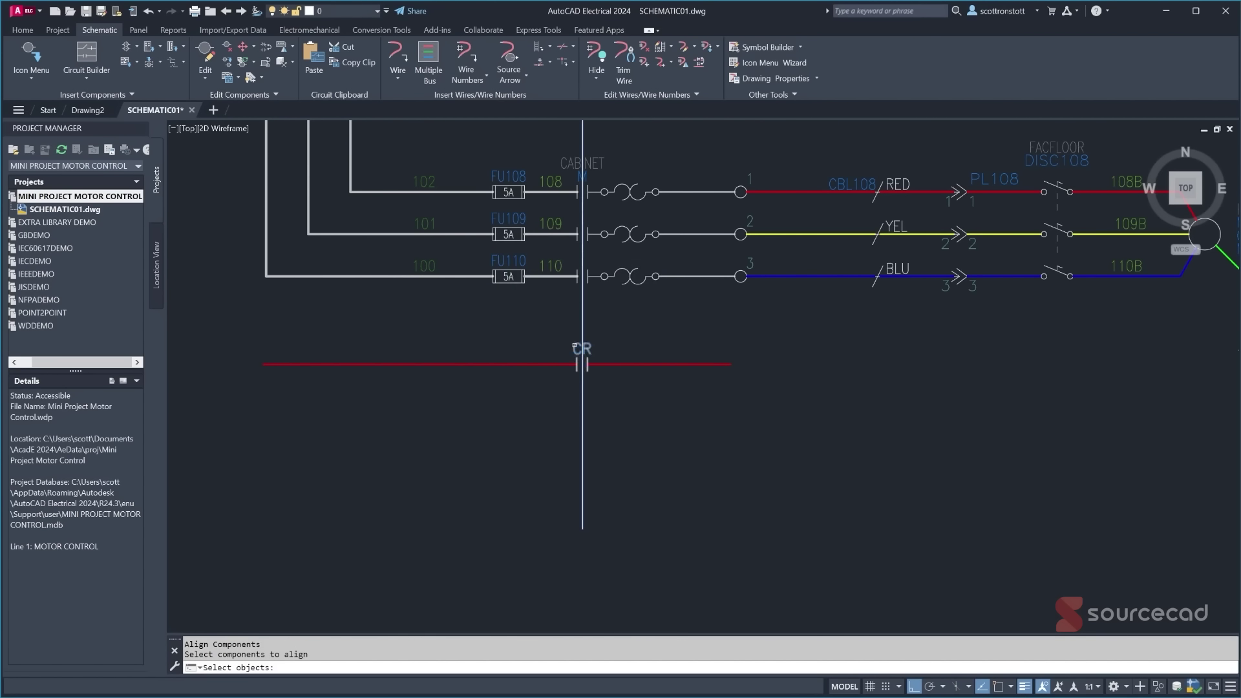
{"action": "left_click", "coordinate": [560, 350]}
{"action": "key", "text": "Return"}
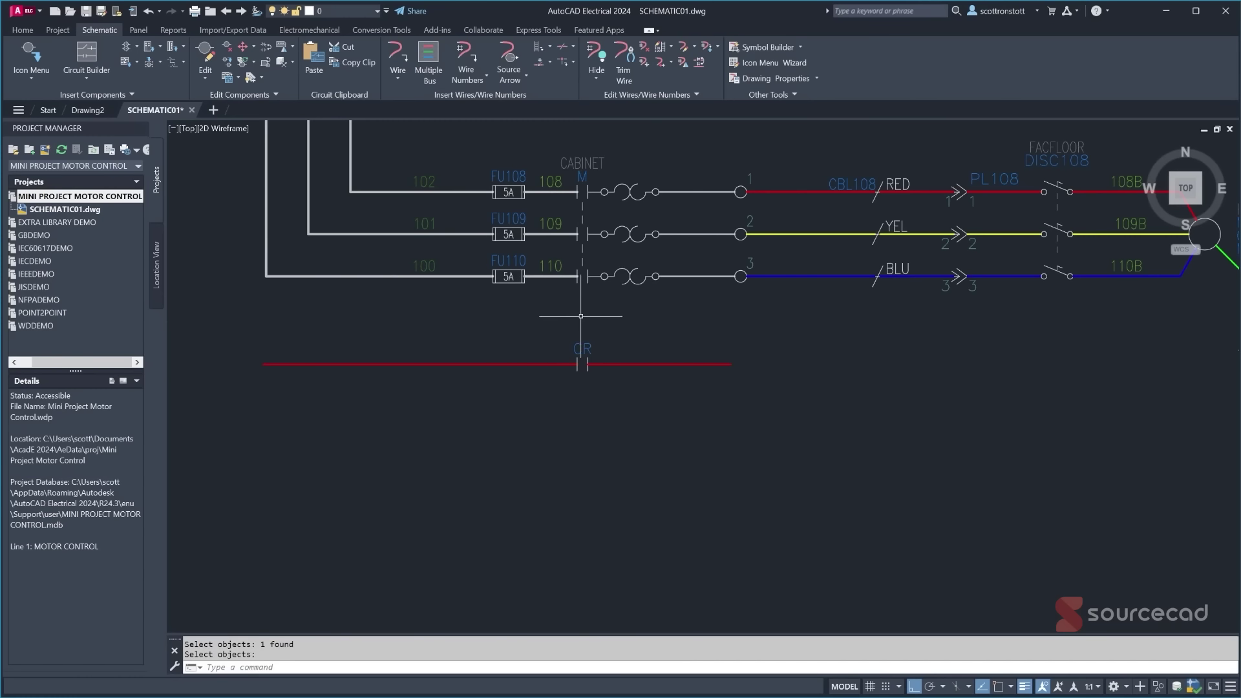
- Link the M starter contact on line 108 to the CR contact on line 112 with a dashed link line
{"action": "left_click", "coordinate": [172, 64]}
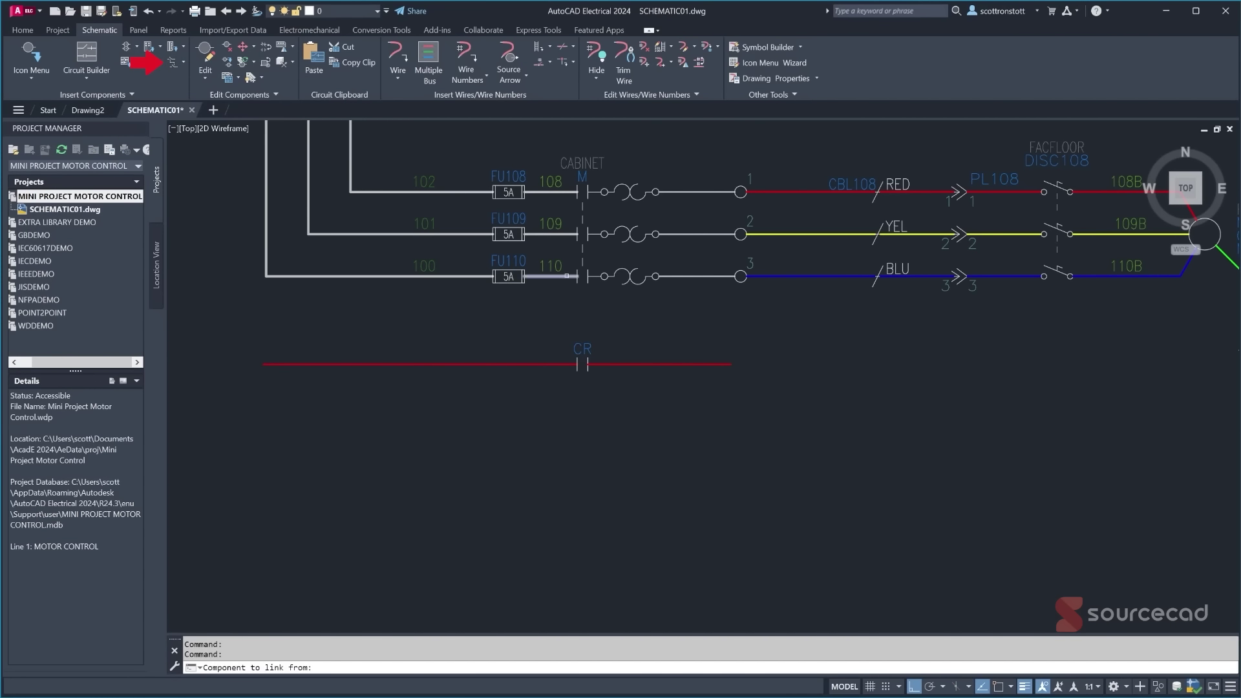
{"action": "left_click", "coordinate": [577, 166]}
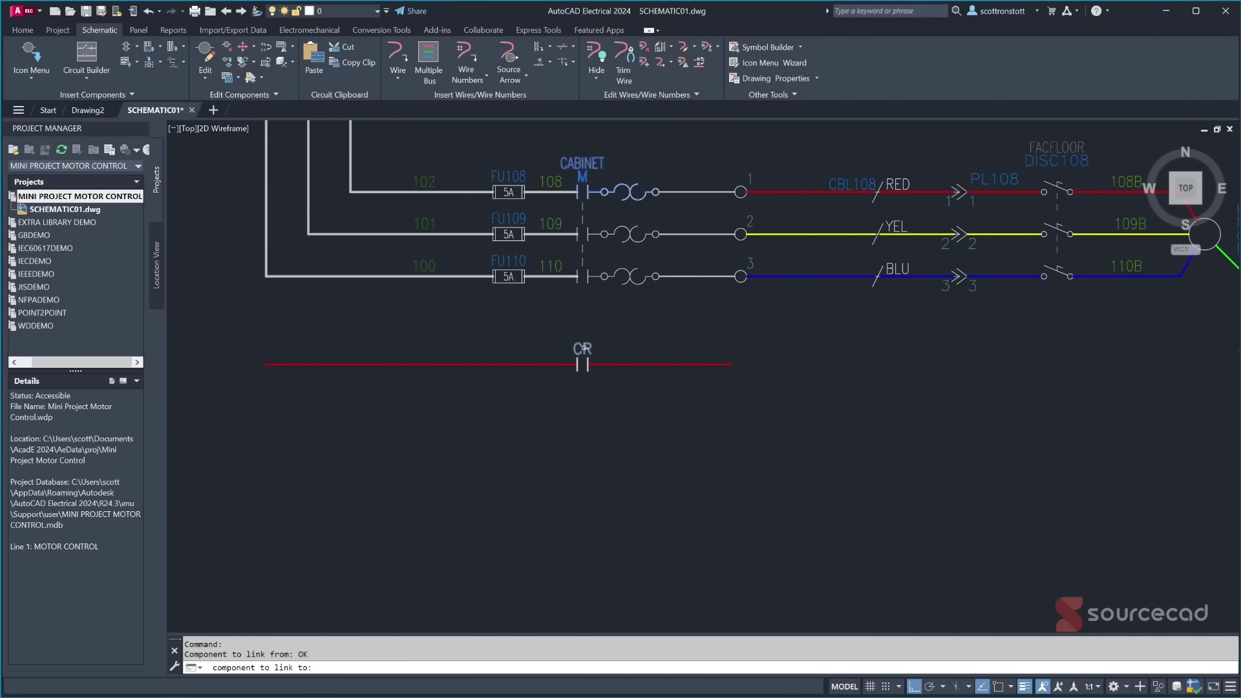
{"action": "left_click", "coordinate": [583, 349]}
{"action": "key", "text": "Return"}
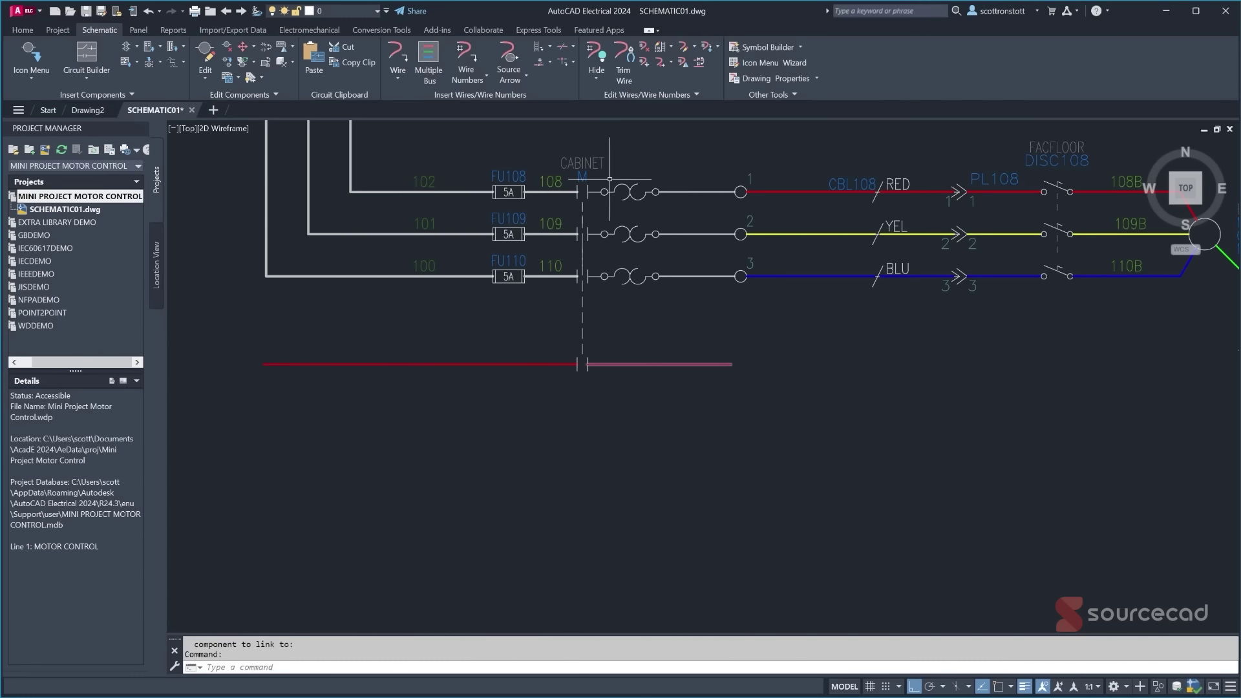
- Edit the cross-reference of the linked contact on line 112
{"action": "scroll", "coordinate": [784, 355], "scroll_direction": "down", "scroll_amount": 2}
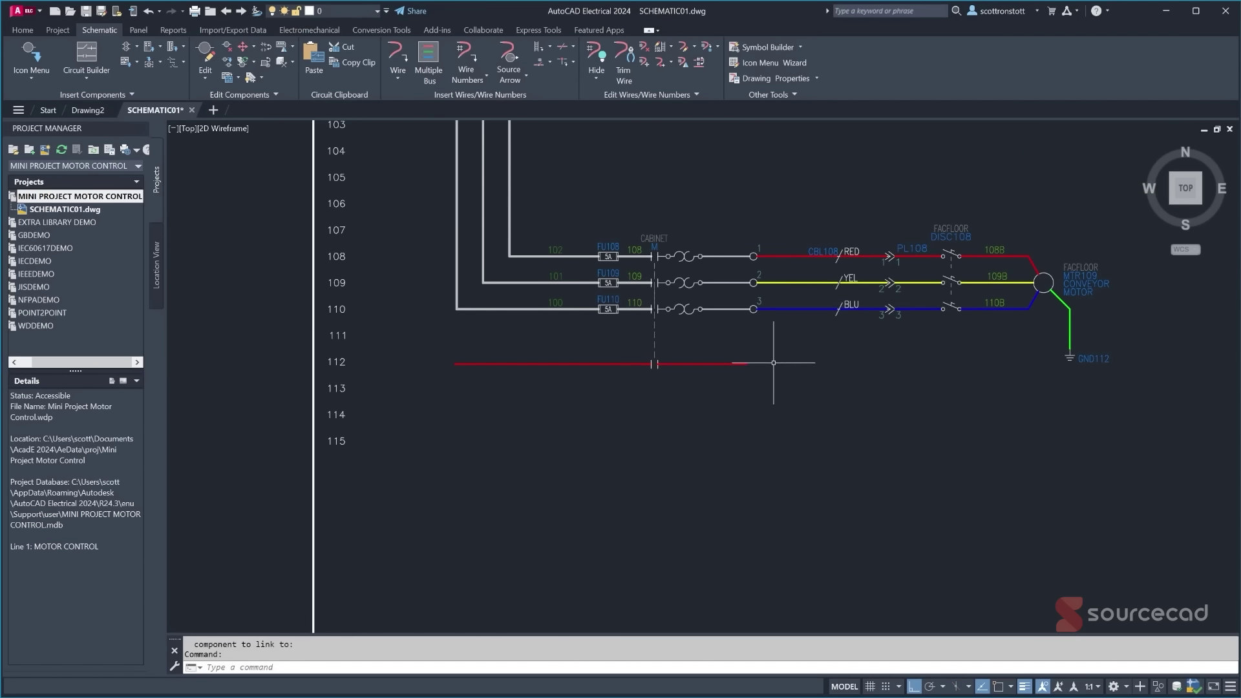
{"action": "middle_click_drag", "start_coordinate": [720, 341], "coordinate": [505, 325]}
{"action": "scroll", "coordinate": [608, 282], "scroll_direction": "down", "scroll_amount": 2}
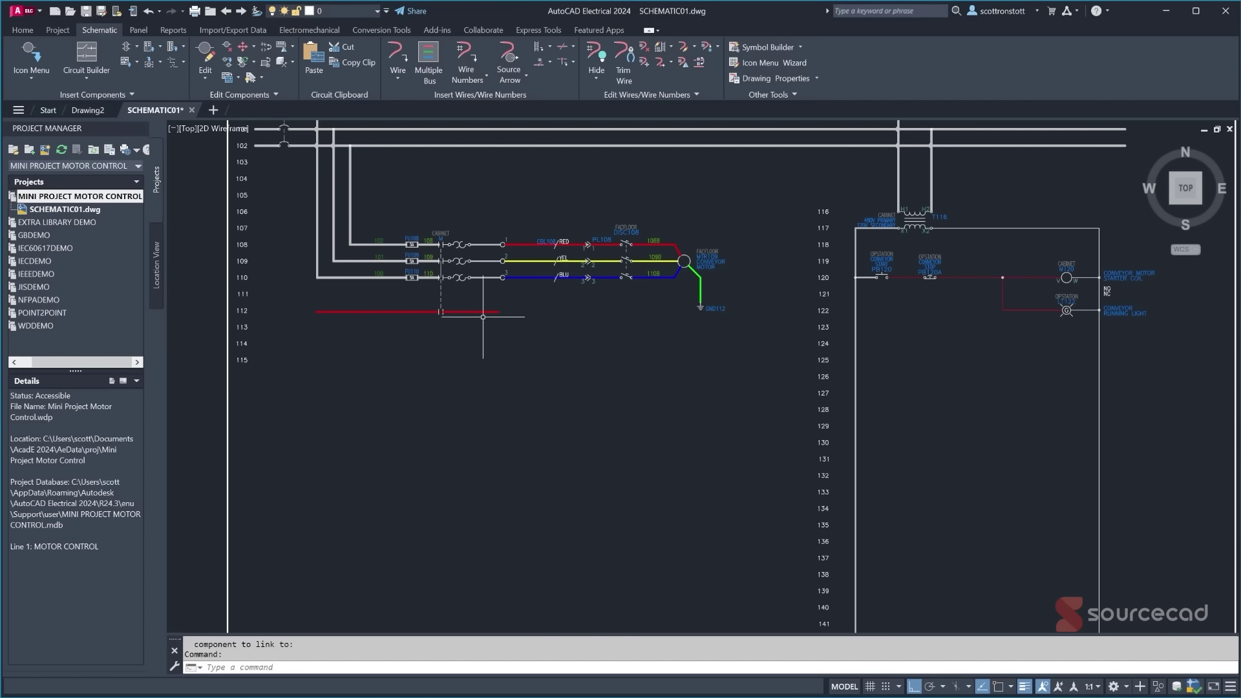
{"action": "right_click", "coordinate": [443, 313]}
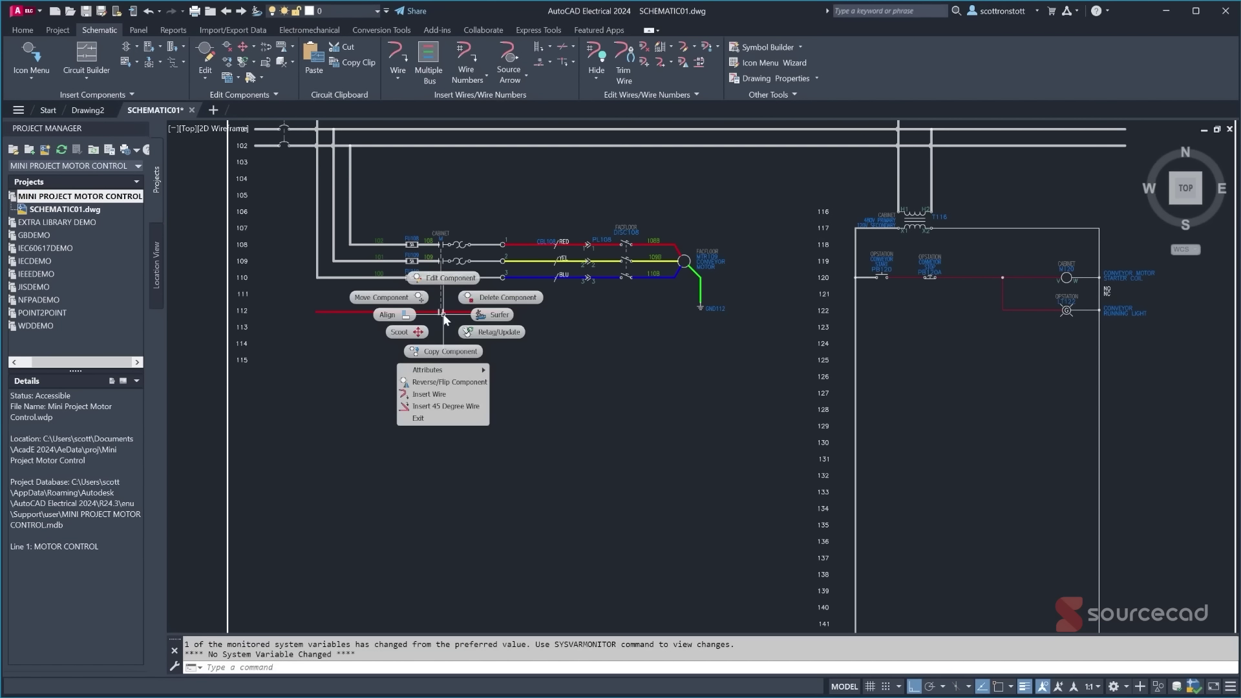
{"action": "left_click", "coordinate": [444, 277]}
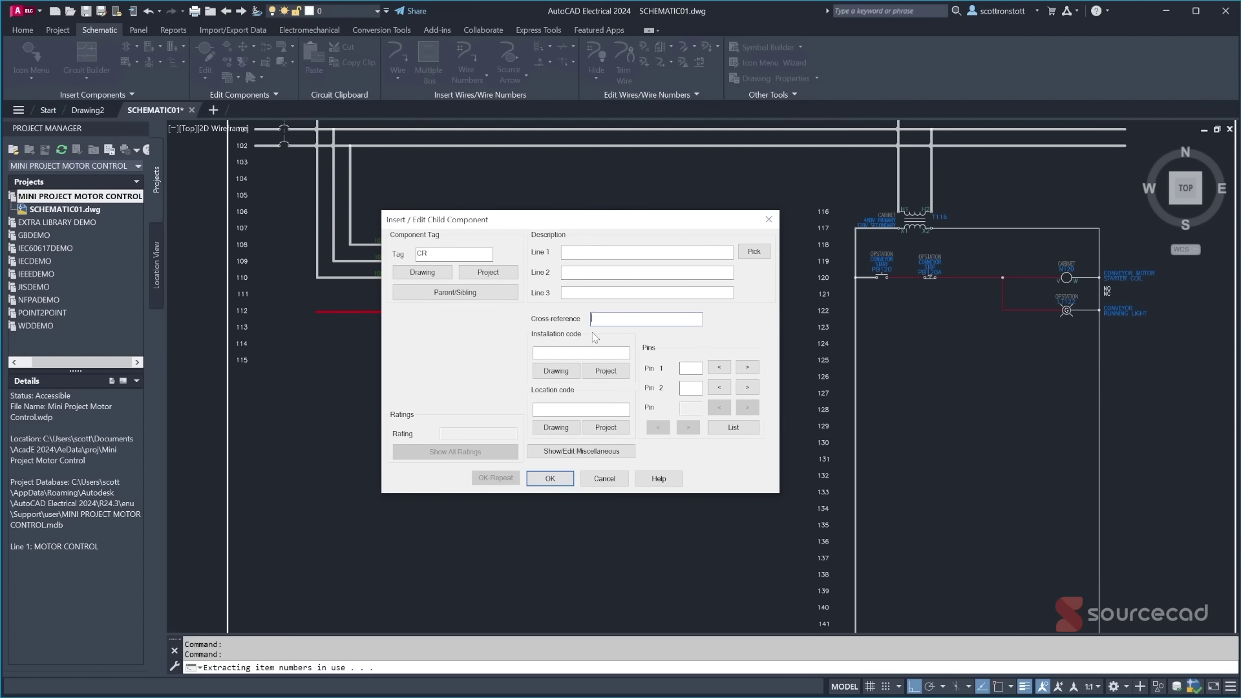
{"action": "left_click", "coordinate": [551, 479]}
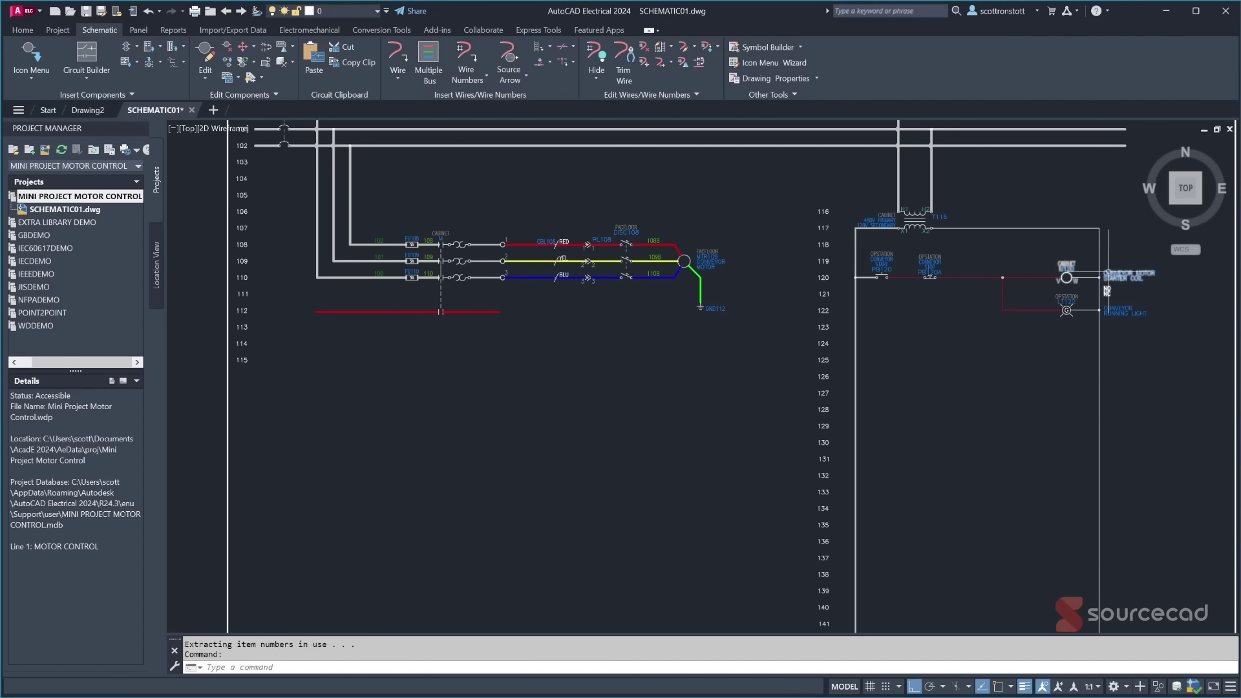
- Set the M120 starter coil's NO cross-reference to 112
{"action": "right_click", "coordinate": [1110, 271]}
{"action": "left_click", "coordinate": [1099, 239]}
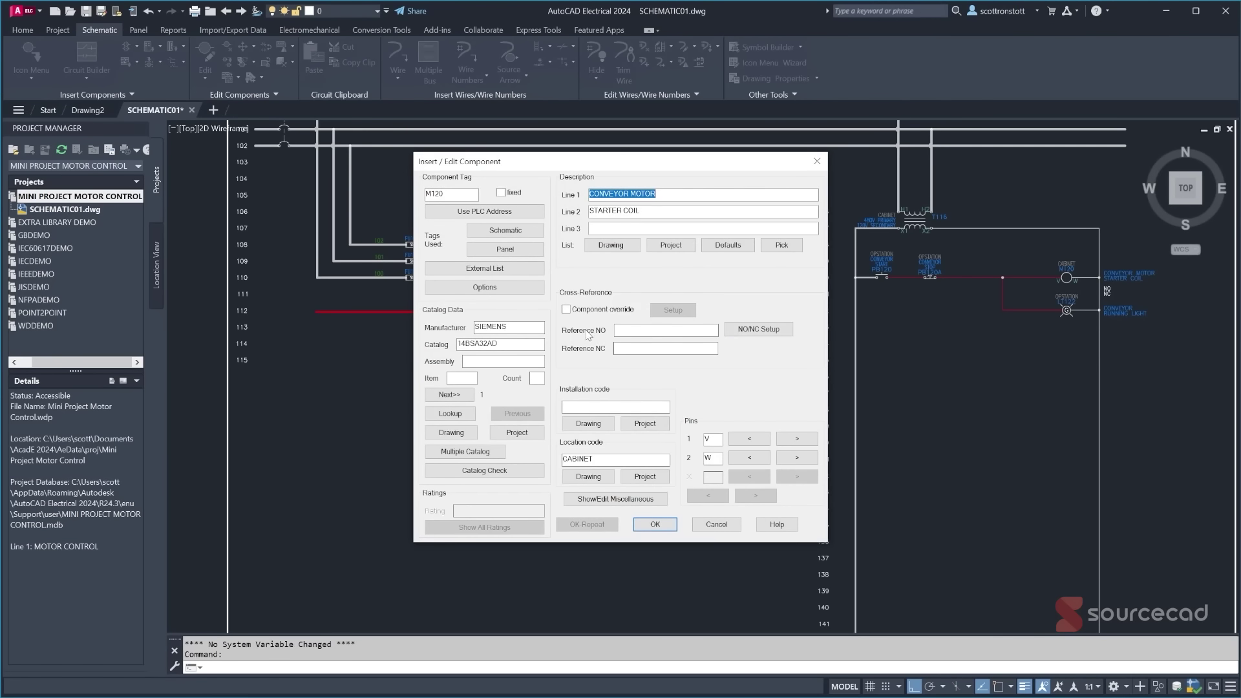
{"action": "left_click", "coordinate": [657, 334]}
{"action": "left_click", "coordinate": [655, 524]}
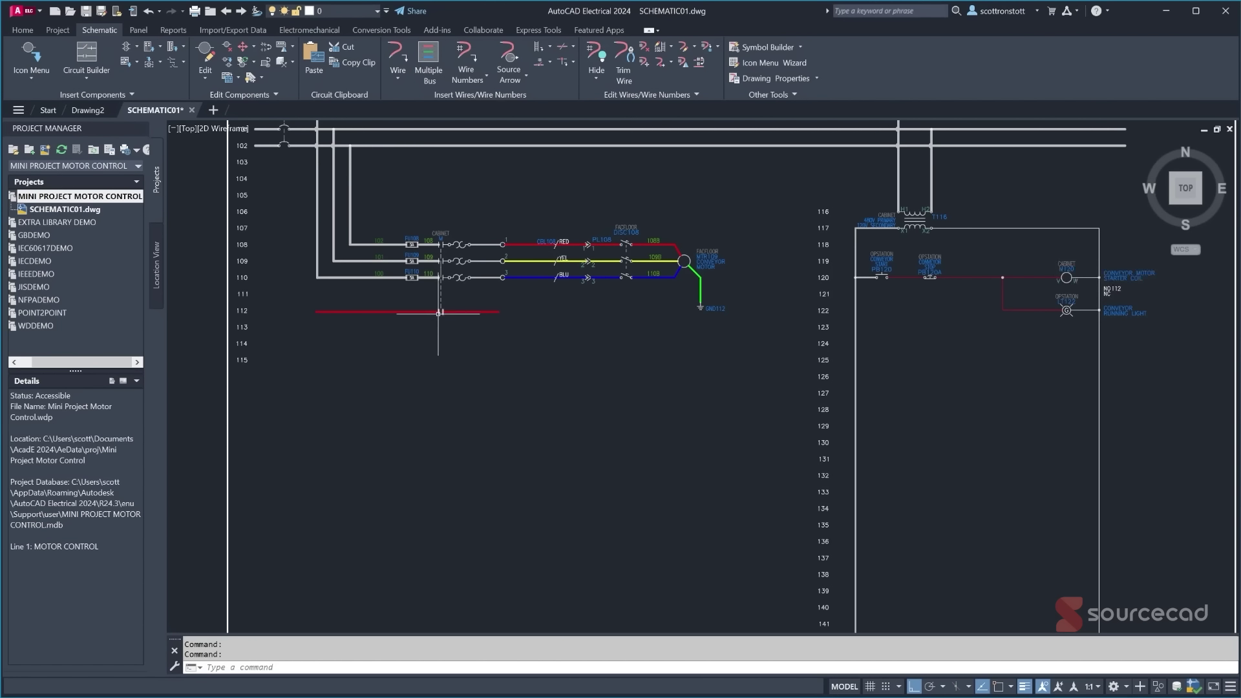
- Assign a line-reference wire number to the red wire on line 112, left of the linked contact
{"action": "left_click", "coordinate": [466, 58]}
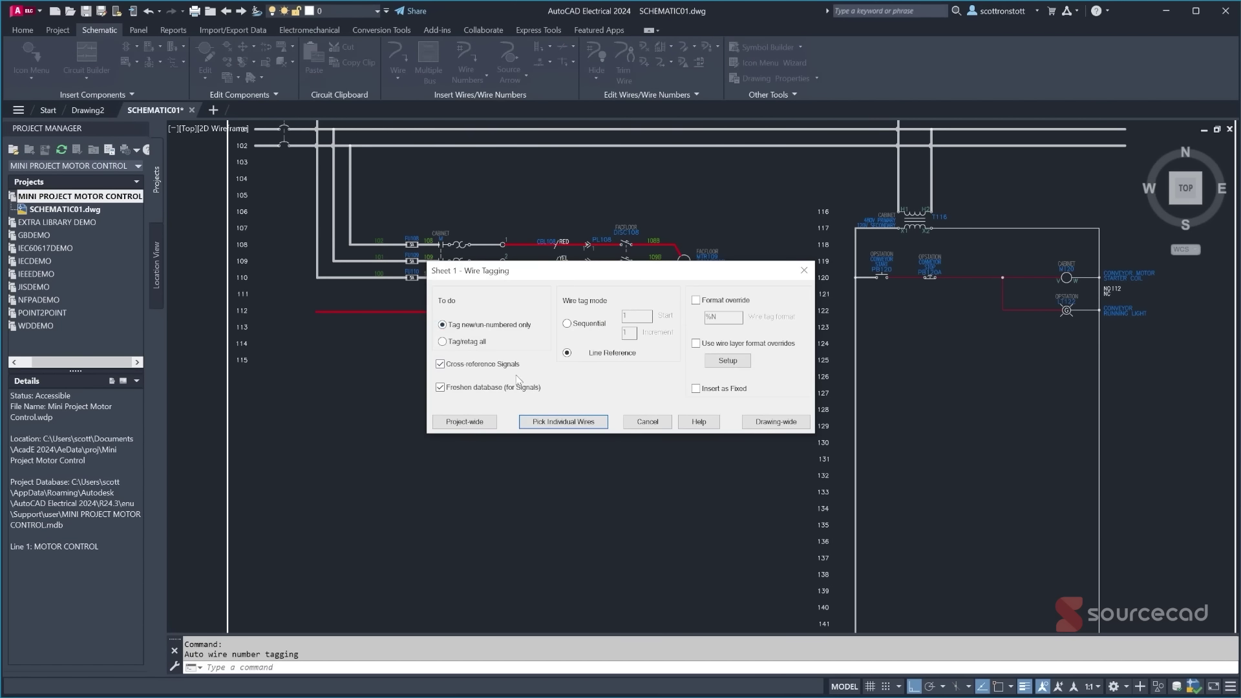
{"action": "left_click", "coordinate": [563, 422]}
{"action": "left_click", "coordinate": [410, 315]}
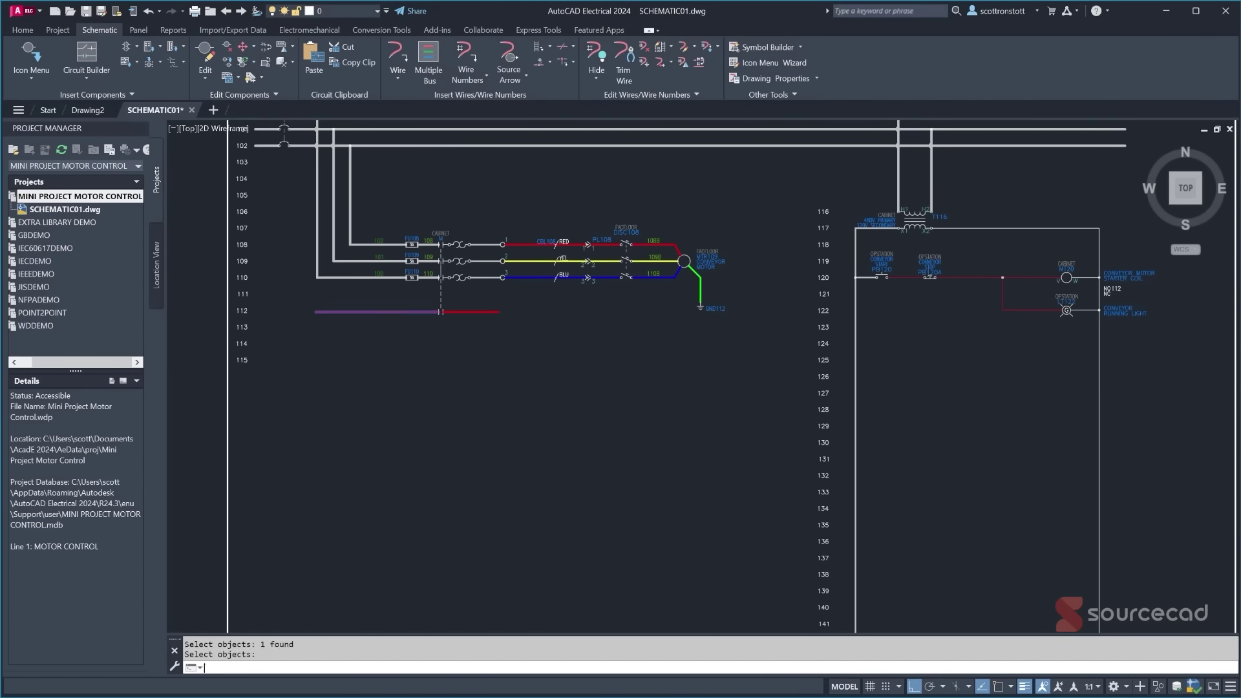
{"action": "key", "text": "Return"}
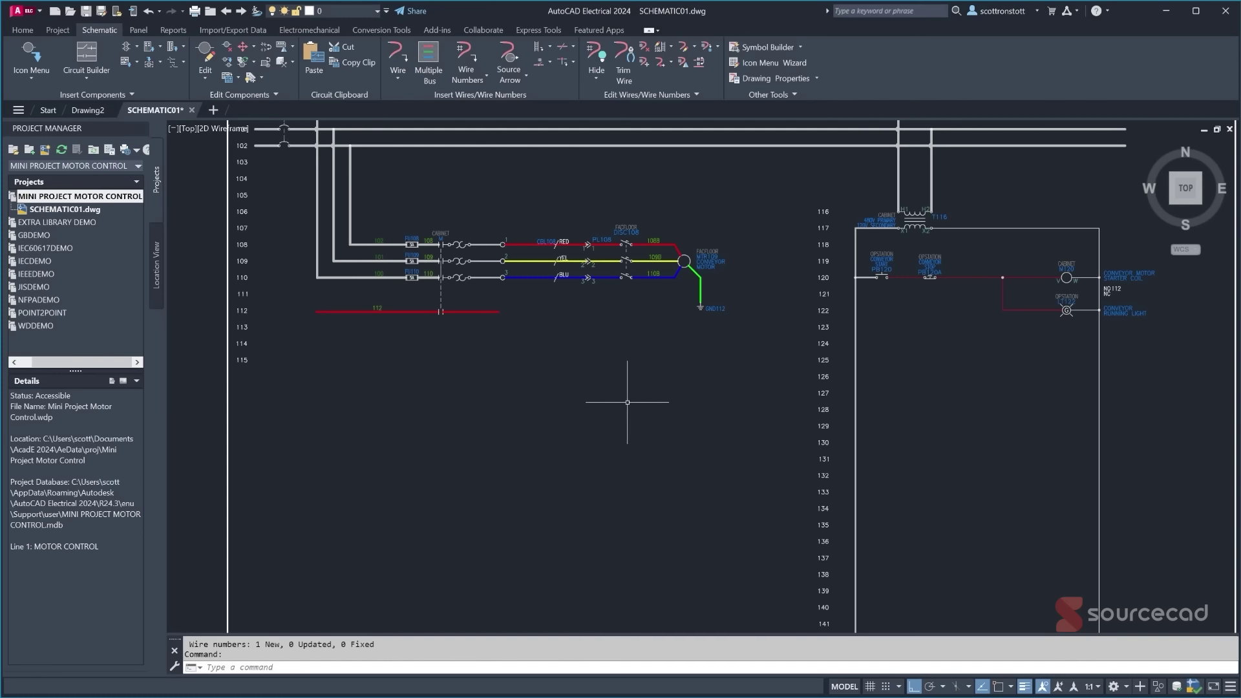
- Draw a short horizontal wire on line 125 starting from the left rail of the control ladder
{"action": "scroll", "coordinate": [627, 372], "scroll_direction": "down", "scroll_amount": 2}
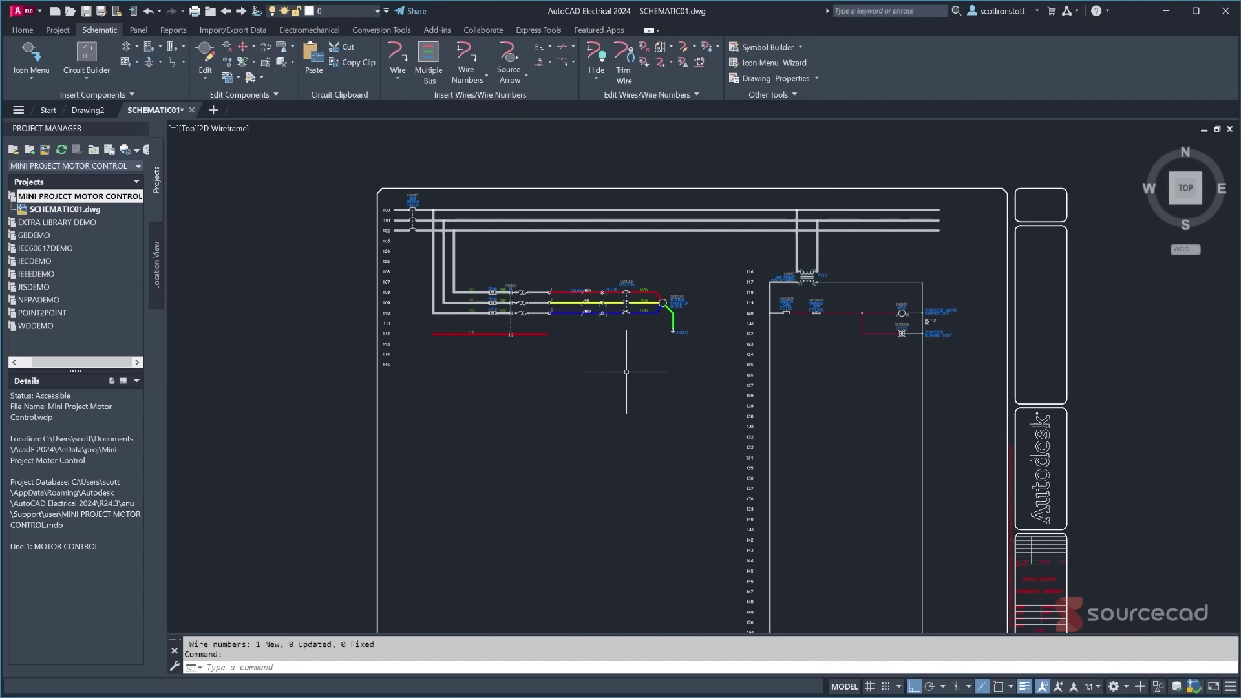
{"action": "middle_click_drag", "start_coordinate": [643, 374], "coordinate": [615, 349]}
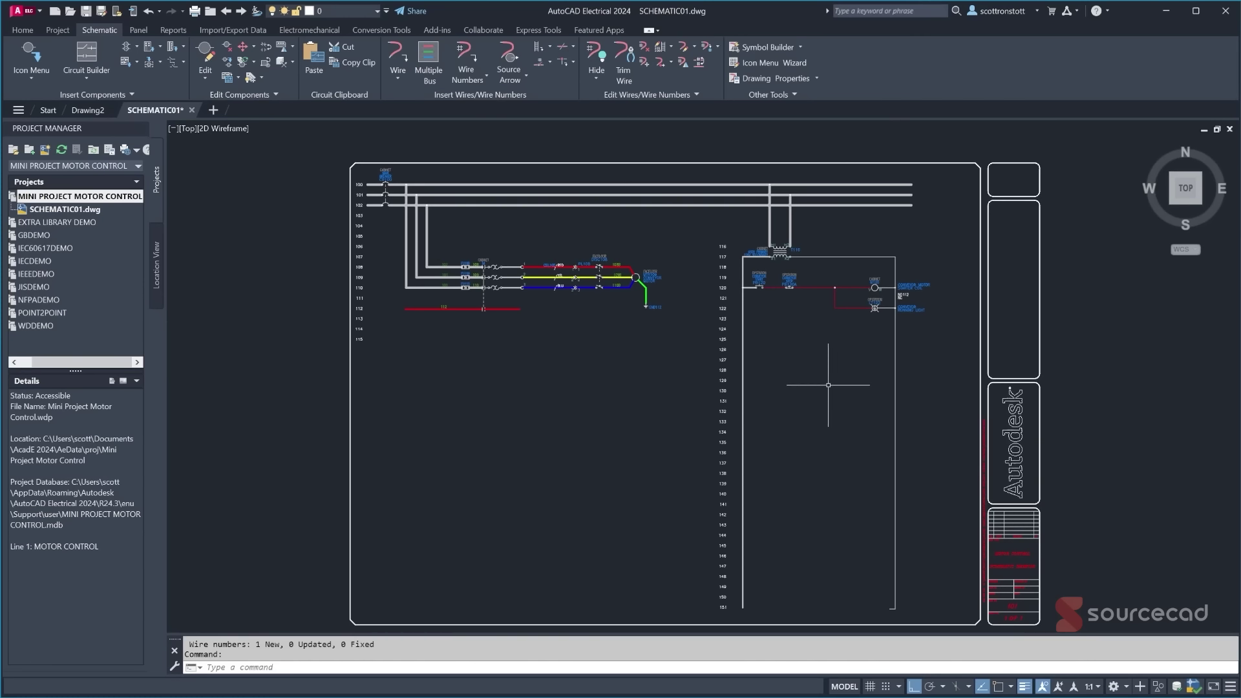
{"action": "scroll", "coordinate": [842, 331], "scroll_direction": "up", "scroll_amount": 2}
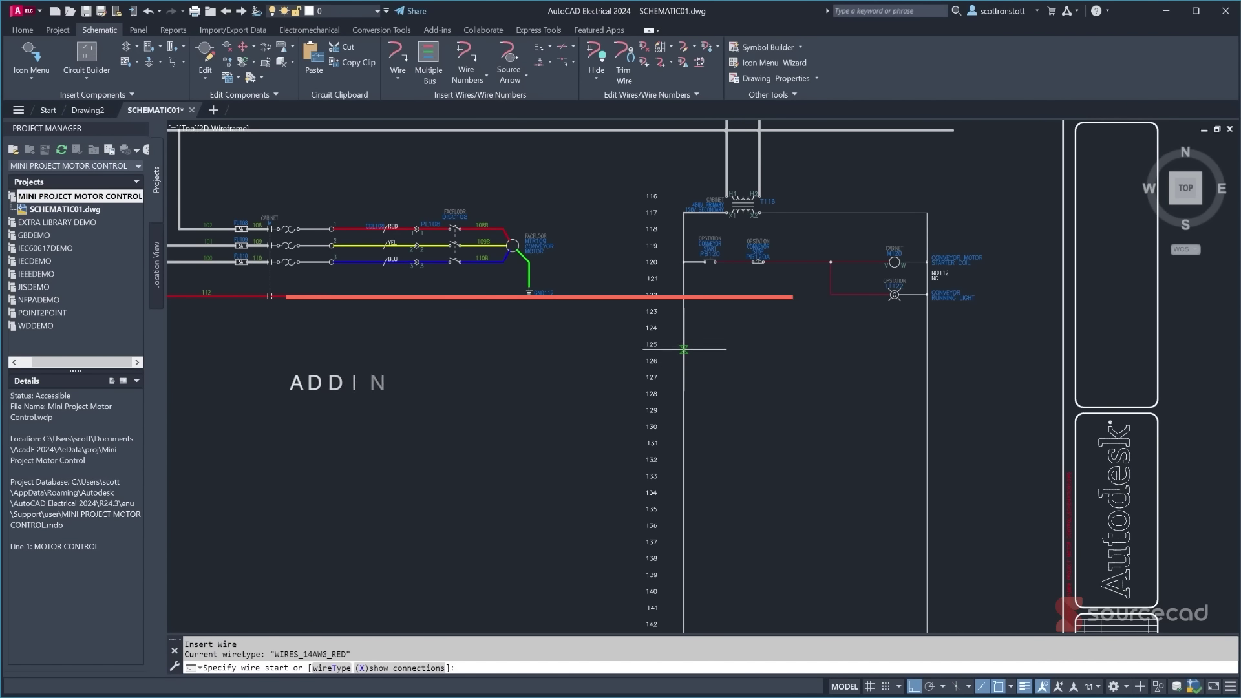
{"action": "left_click", "coordinate": [684, 345]}
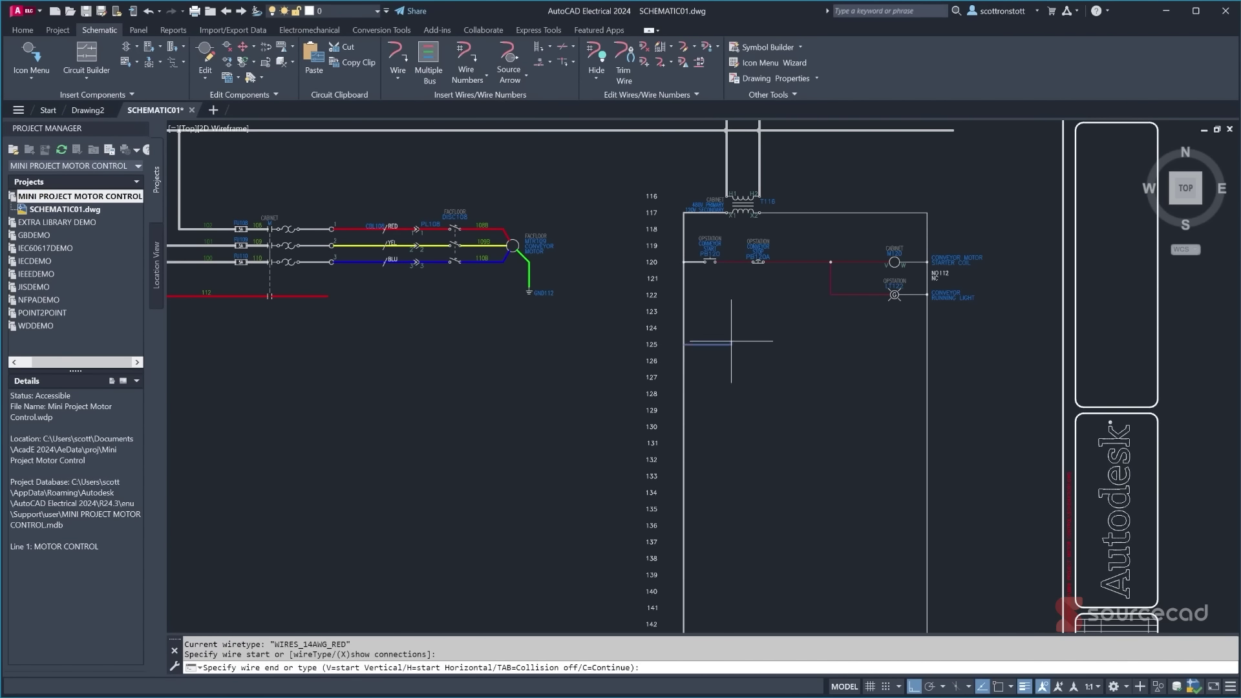
{"action": "left_click", "coordinate": [765, 345]}
{"action": "key", "text": "Escape"}
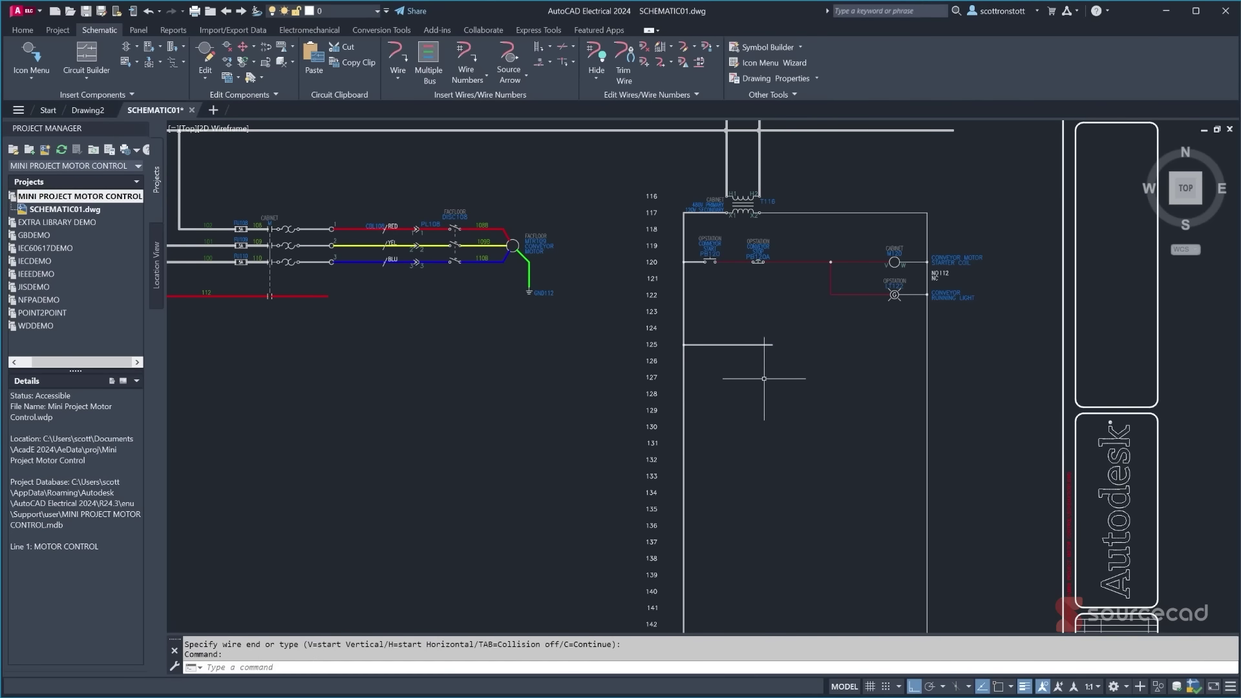
- Insert a 1-pole circuit breaker on the new wire at line 125, near the left rail
{"action": "scroll", "coordinate": [712, 340], "scroll_direction": "up", "scroll_amount": 2}
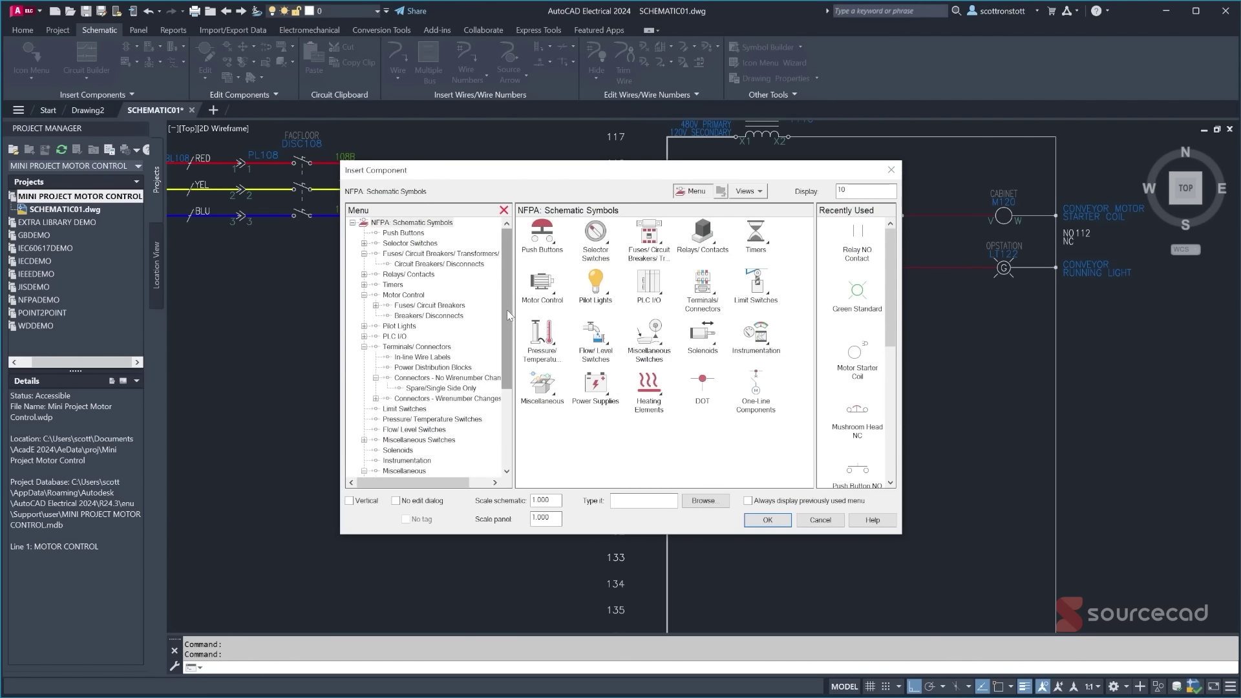
{"action": "left_click", "coordinate": [440, 264]}
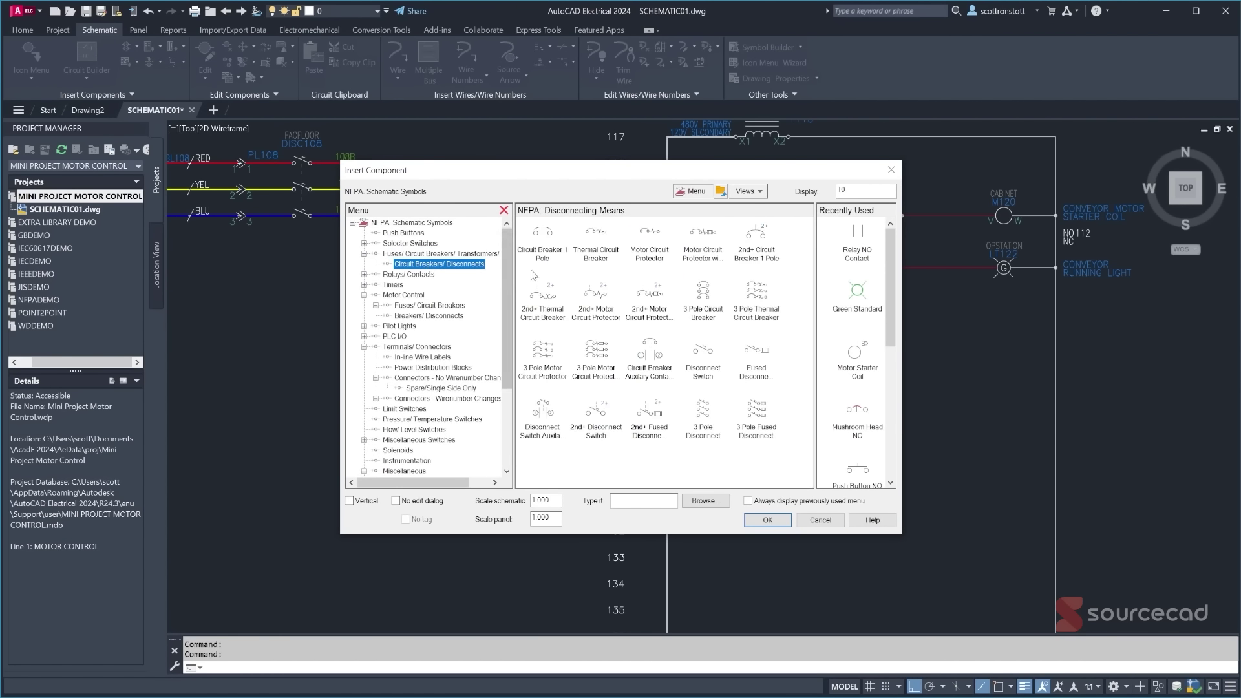
{"action": "left_click", "coordinate": [580, 247]}
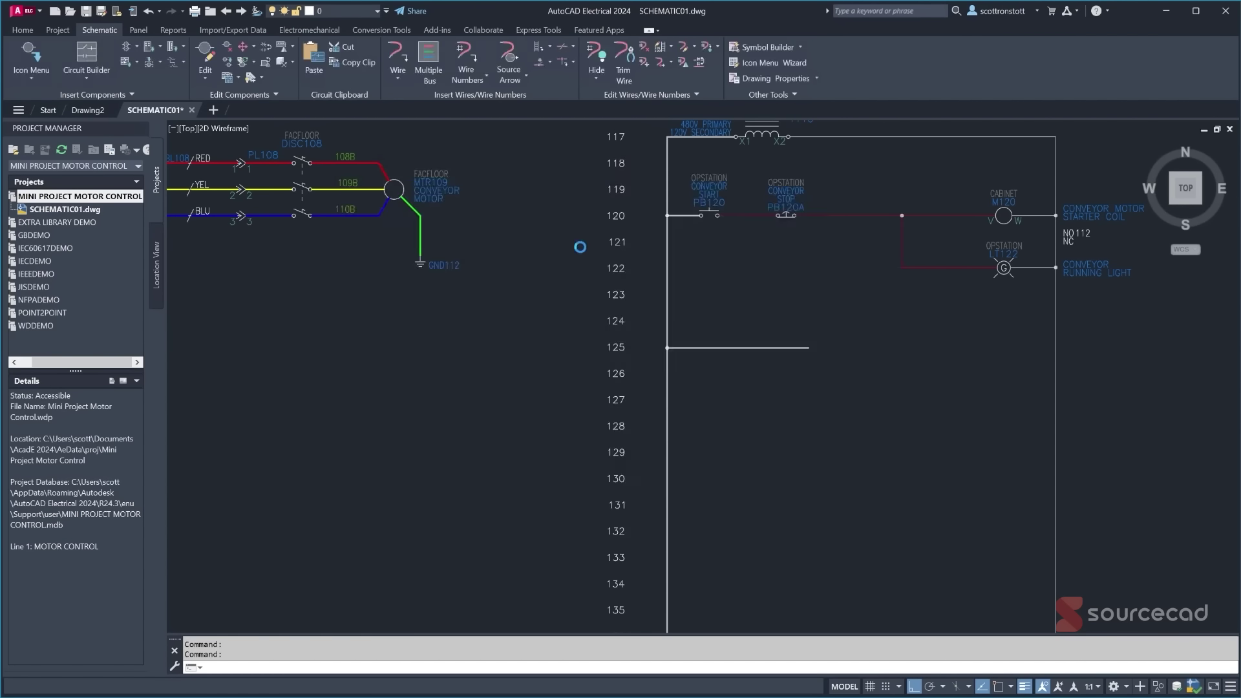
{"action": "left_click", "coordinate": [714, 348]}
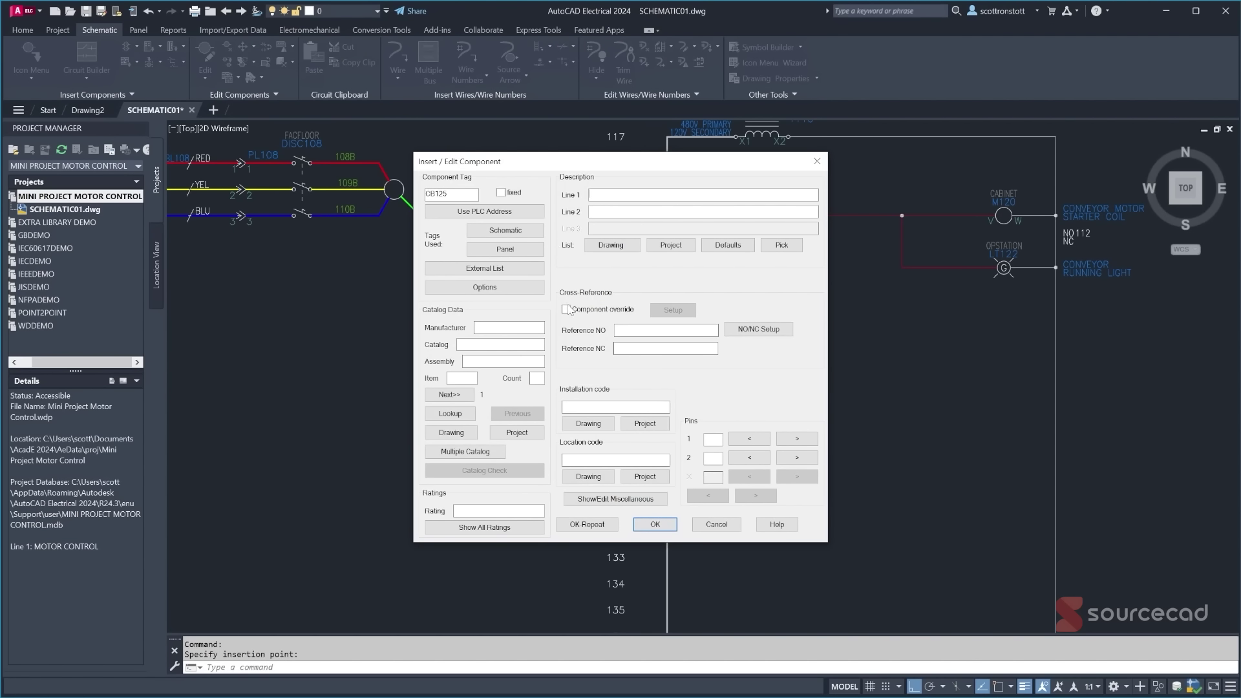
- Set breaker CB125's location code to CABINET and assign the EATON catalog part EGB1015FFG rated 15 A
{"action": "left_click", "coordinate": [583, 480]}
{"action": "left_click", "coordinate": [604, 428]}
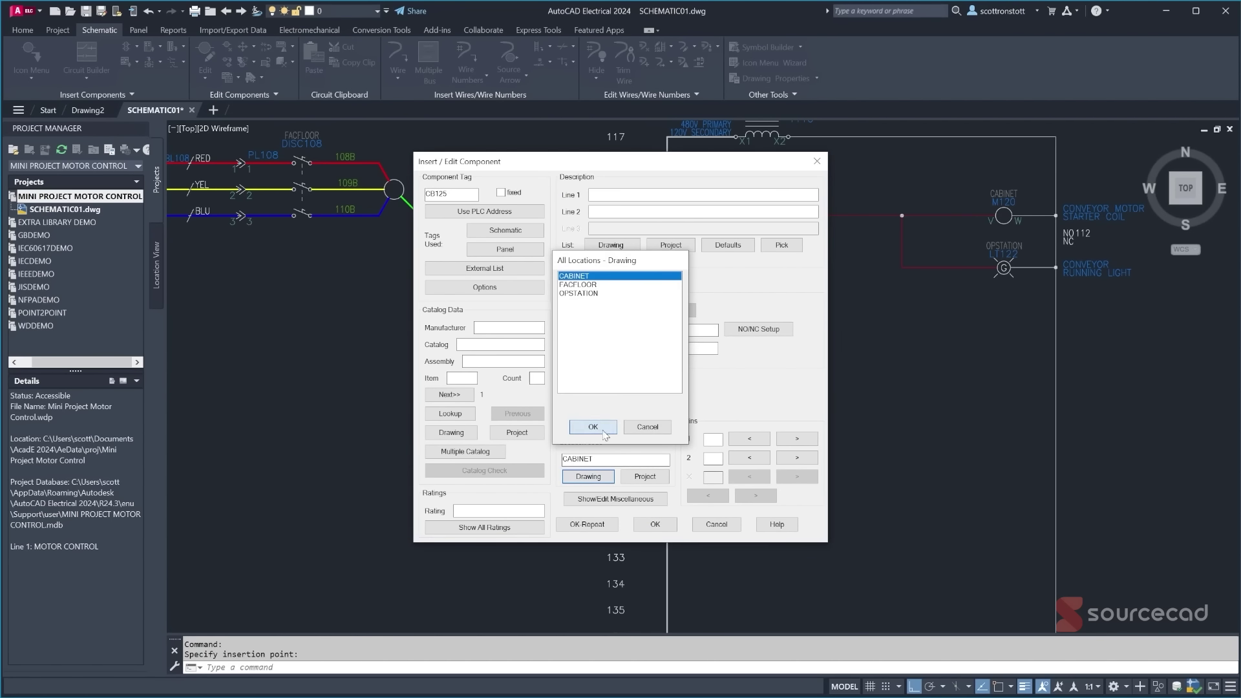
{"action": "left_click", "coordinate": [451, 414]}
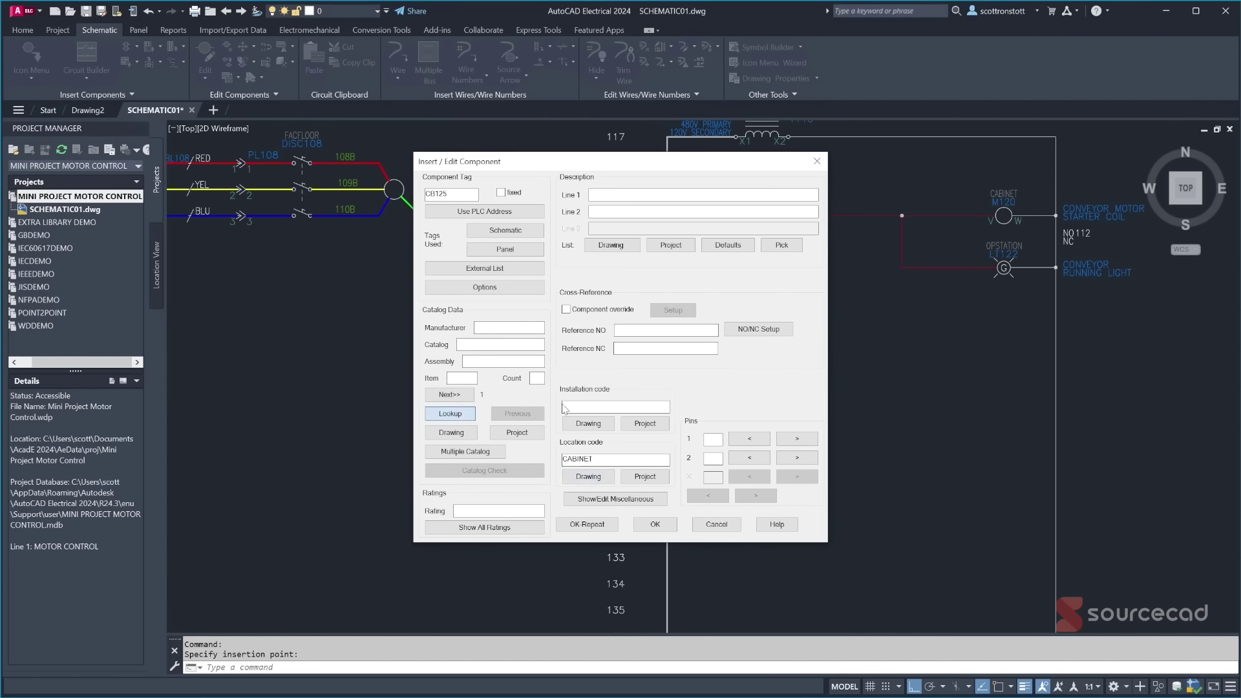
{"action": "left_click", "coordinate": [646, 314]}
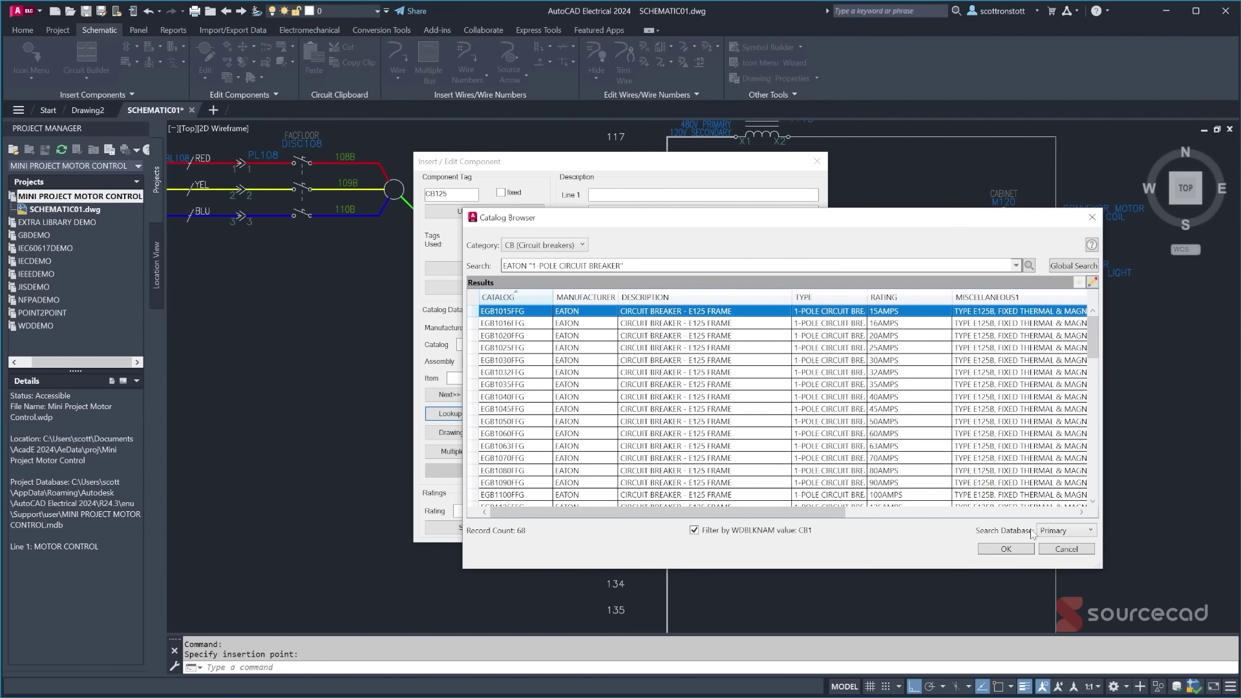
{"action": "left_click", "coordinate": [1007, 549]}
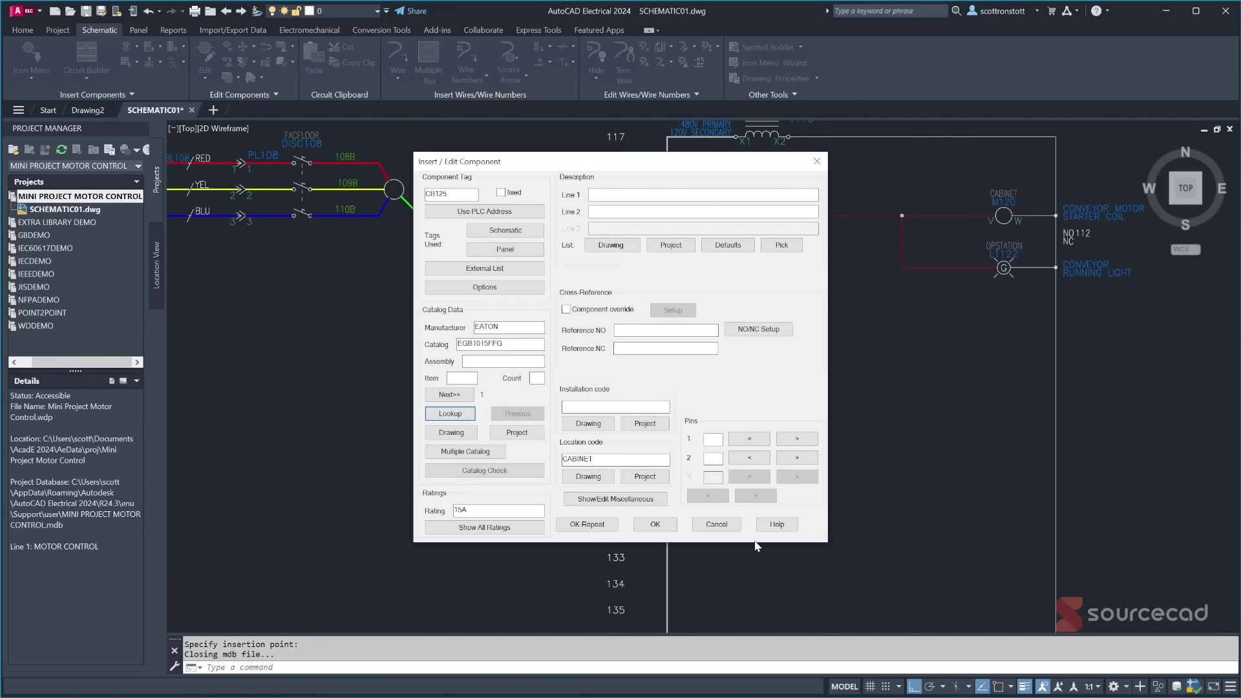
{"action": "left_click", "coordinate": [679, 531]}
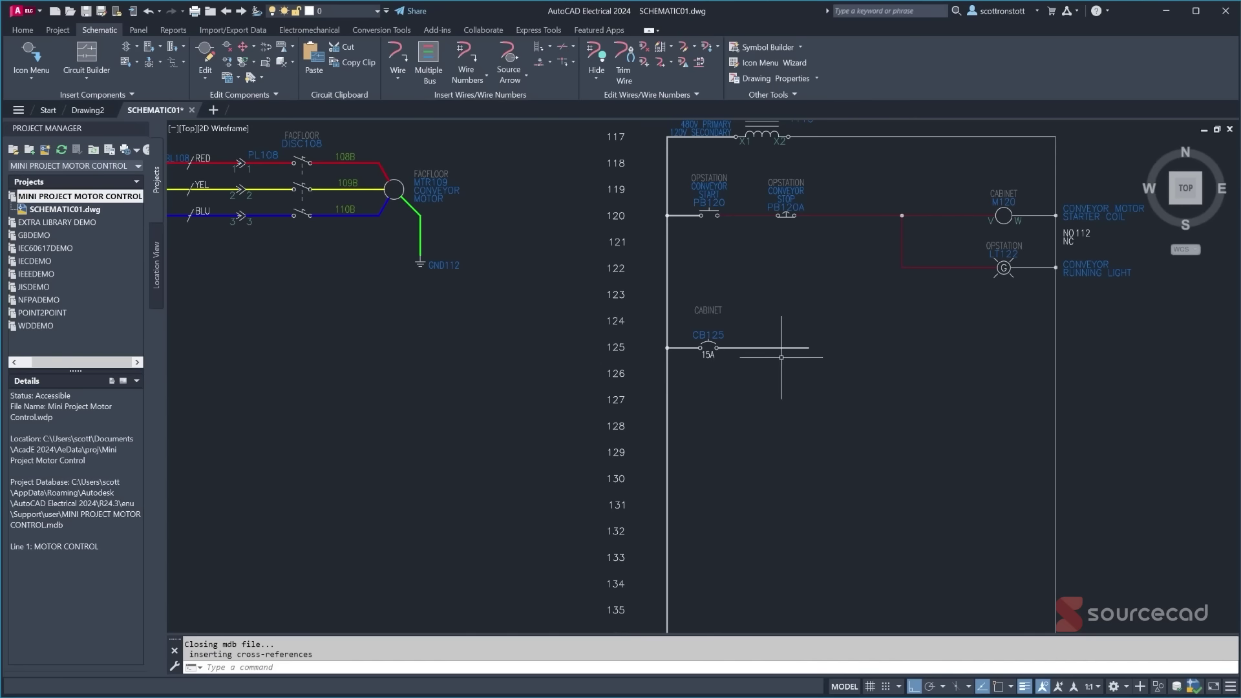
- Insert a source signal arrow with code SIG001 and arrow style 1 at the free end of the line 125 wire
{"action": "middle_click_drag", "start_coordinate": [757, 322], "coordinate": [946, 351]}
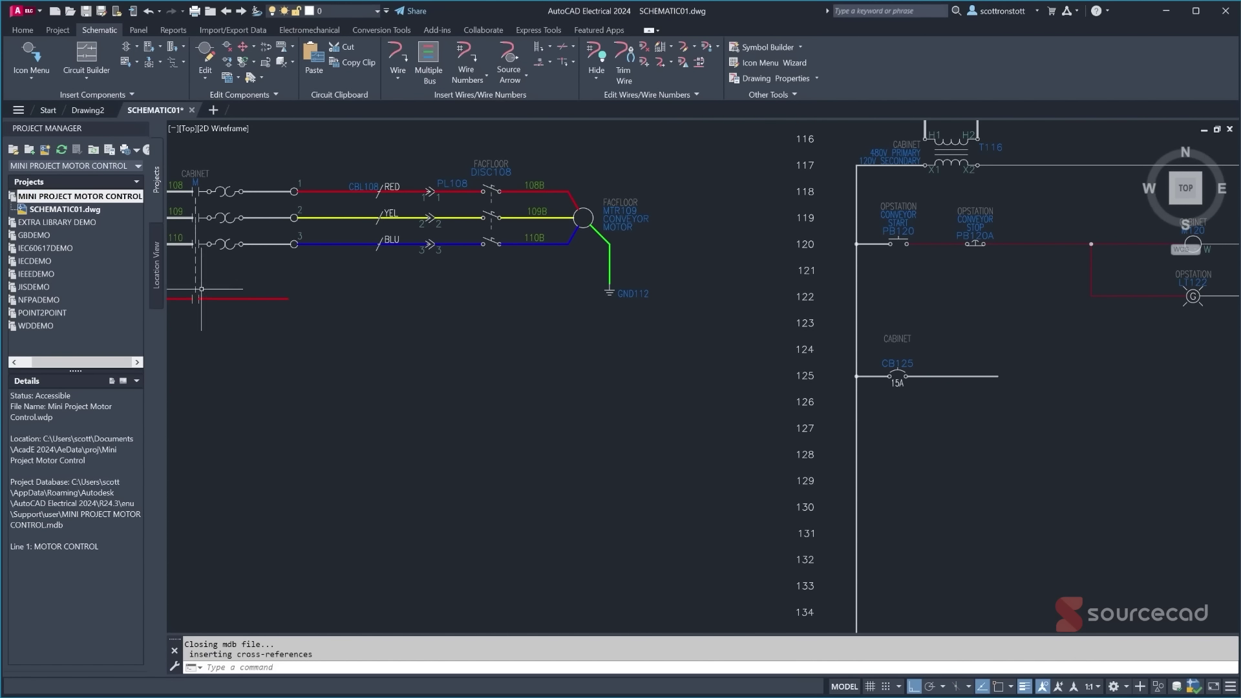
{"action": "scroll", "coordinate": [452, 313], "scroll_direction": "down", "scroll_amount": 3}
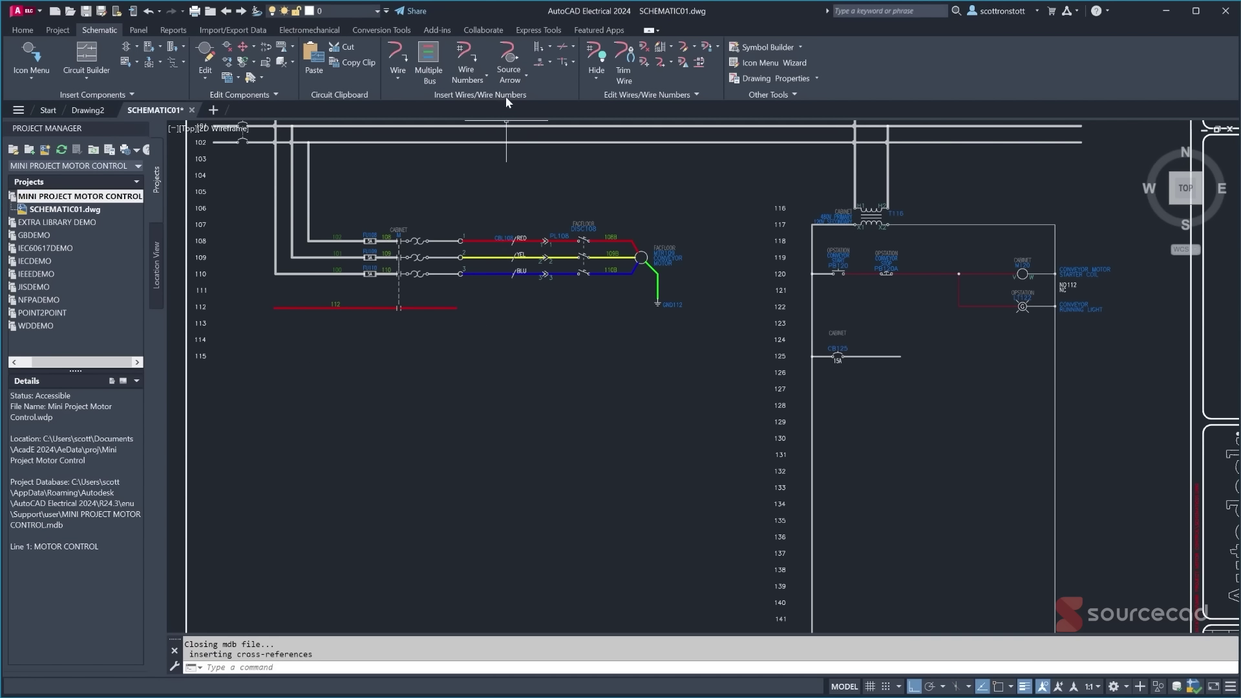
{"action": "left_click", "coordinate": [508, 60]}
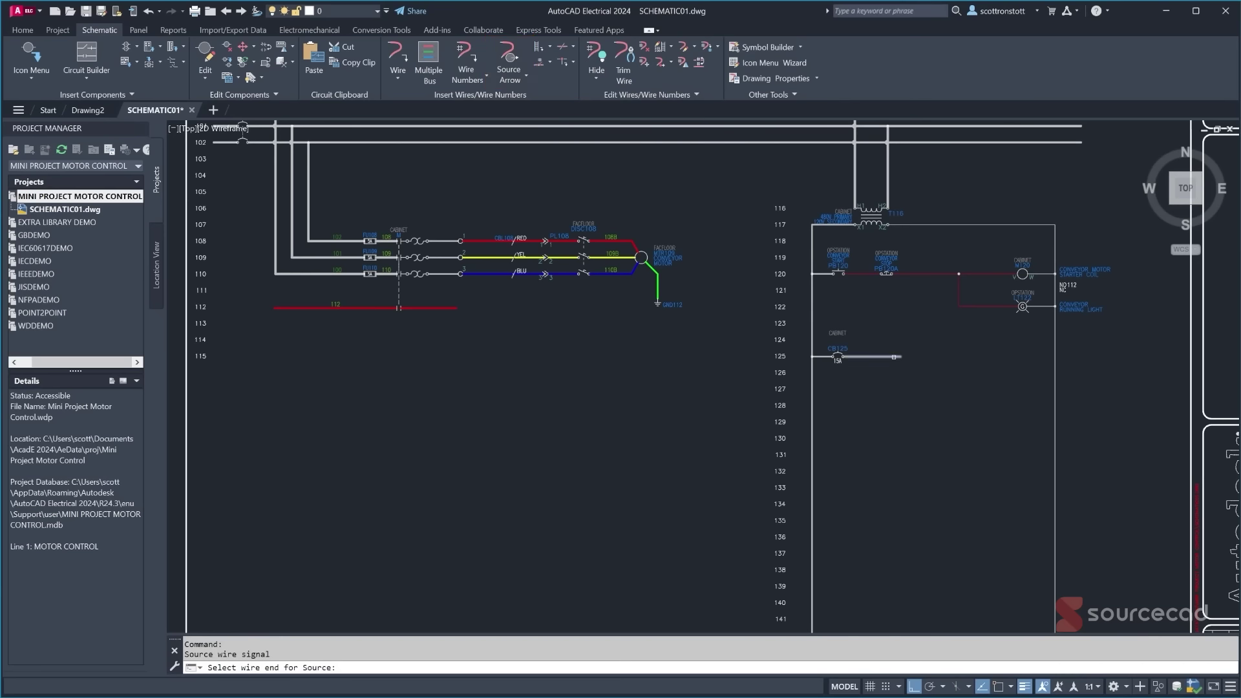
{"action": "left_click", "coordinate": [895, 357]}
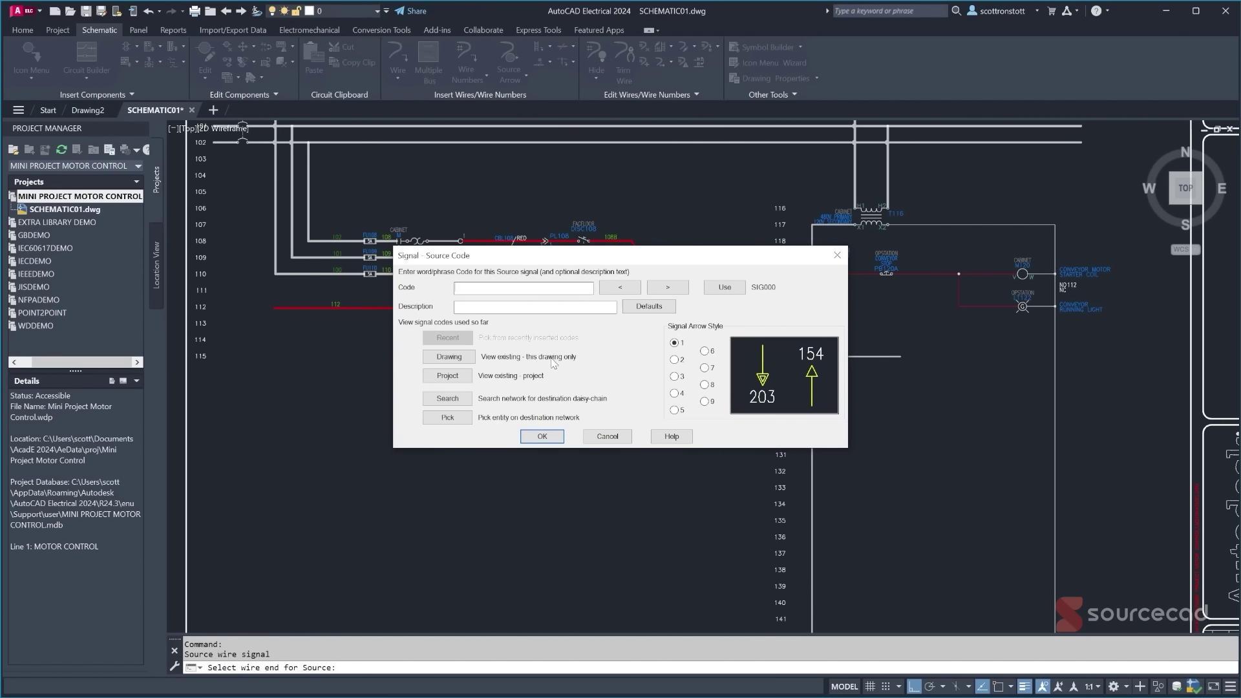
{"action": "left_click", "coordinate": [723, 288]}
{"action": "left_click", "coordinate": [655, 291]}
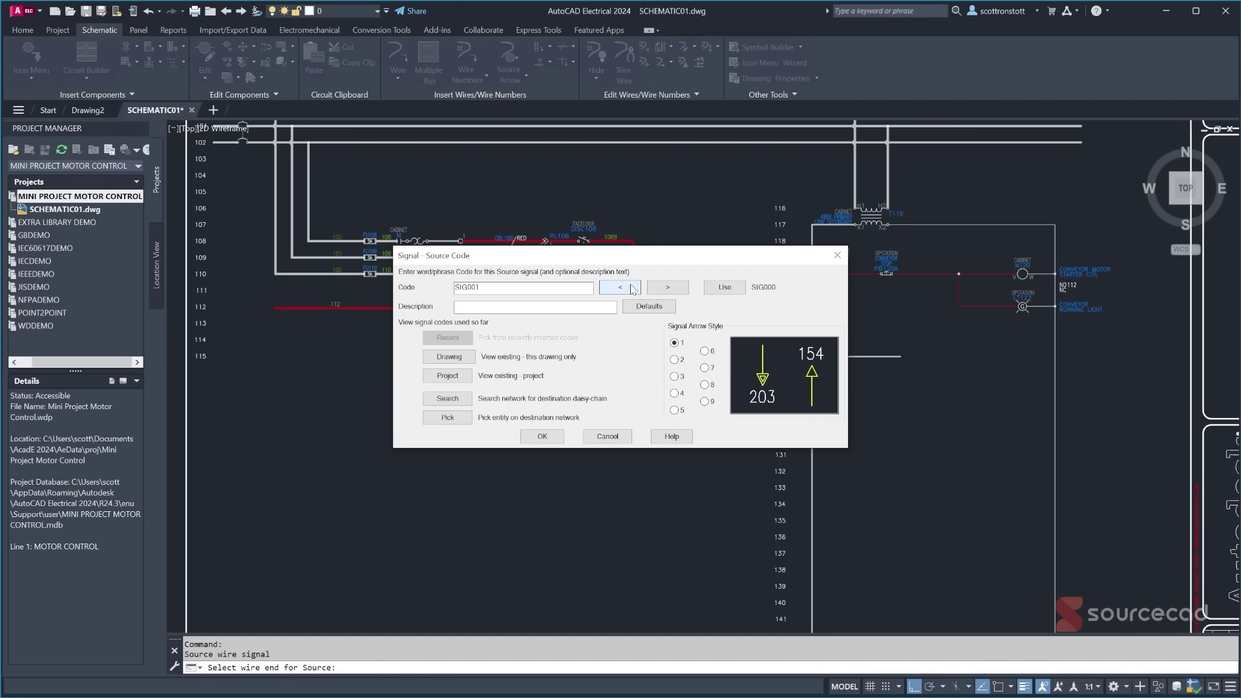
{"action": "left_click", "coordinate": [667, 287]}
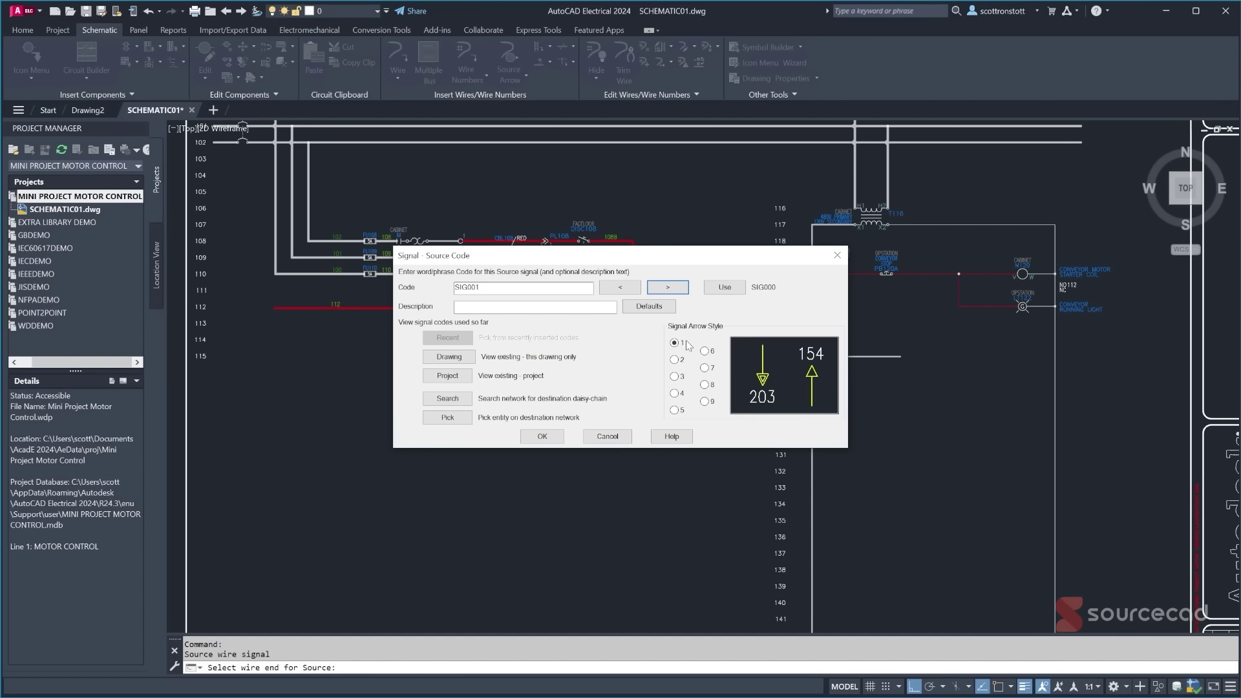
{"action": "left_click", "coordinate": [675, 359]}
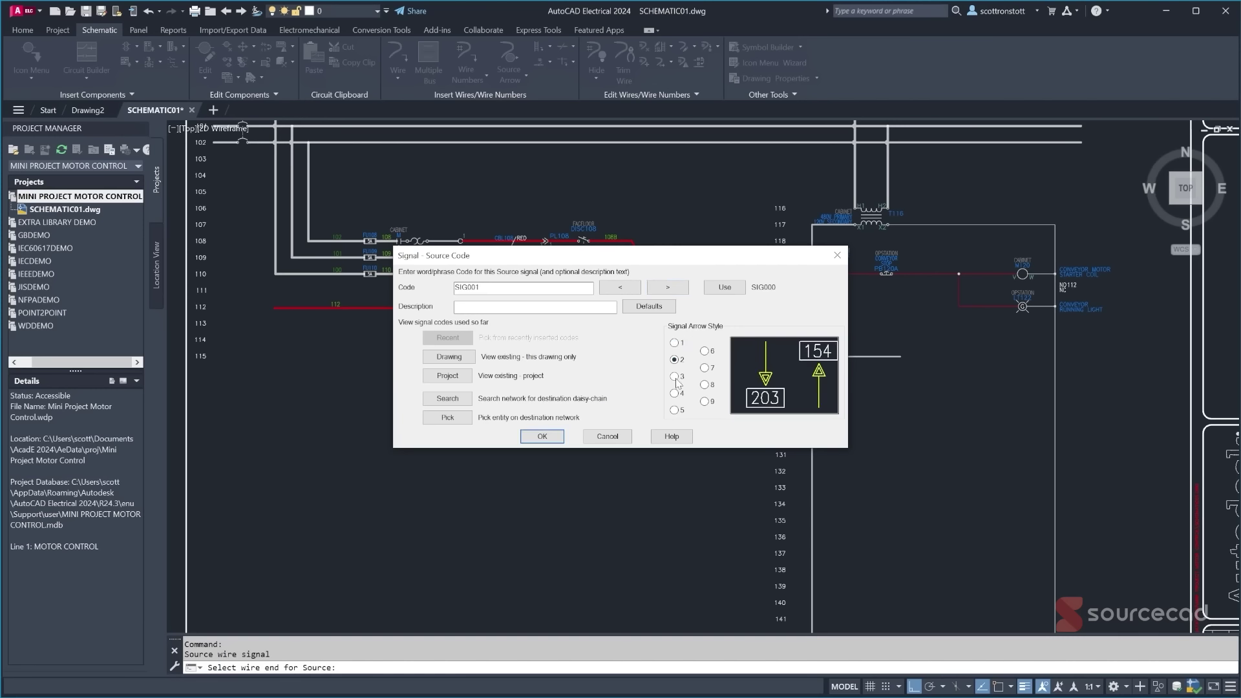
{"action": "left_click", "coordinate": [675, 394]}
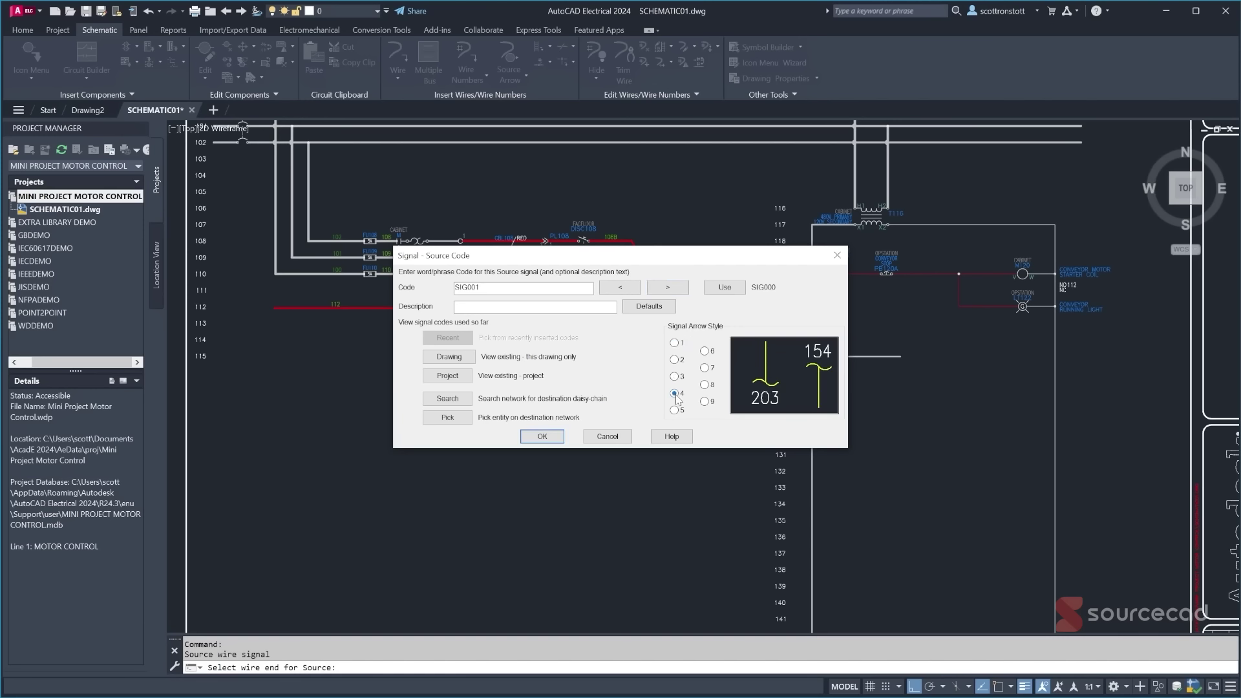
{"action": "left_click", "coordinate": [675, 344]}
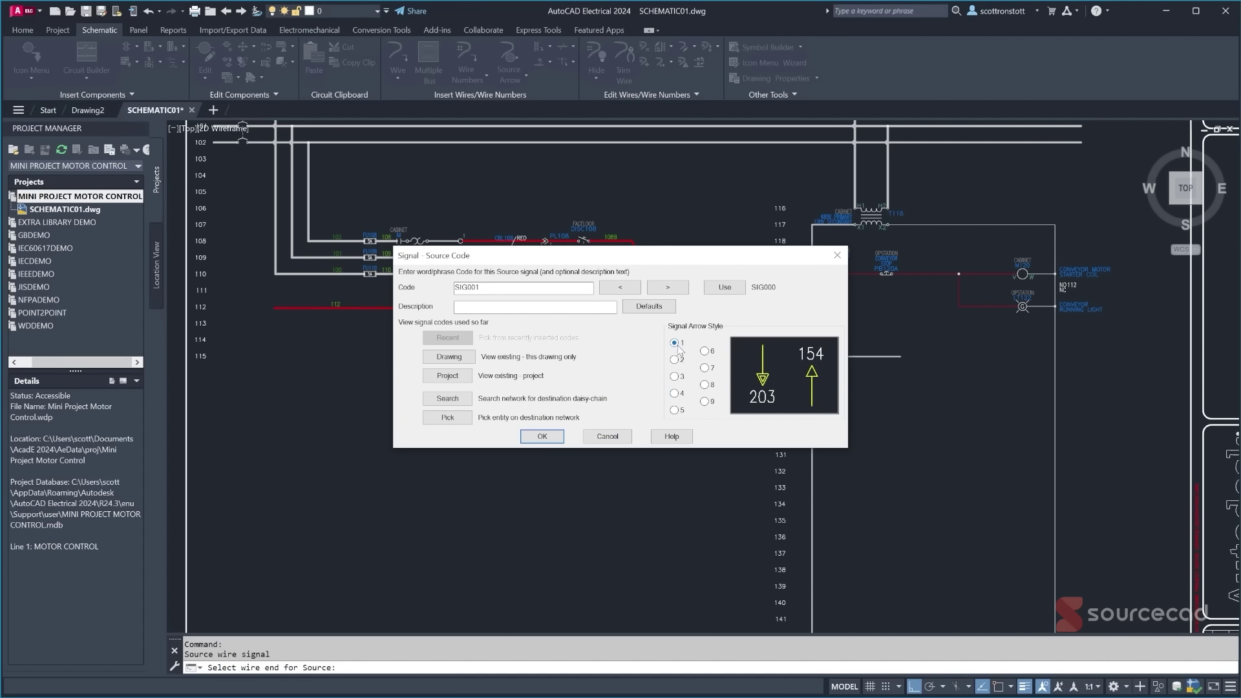
{"action": "left_click", "coordinate": [543, 437]}
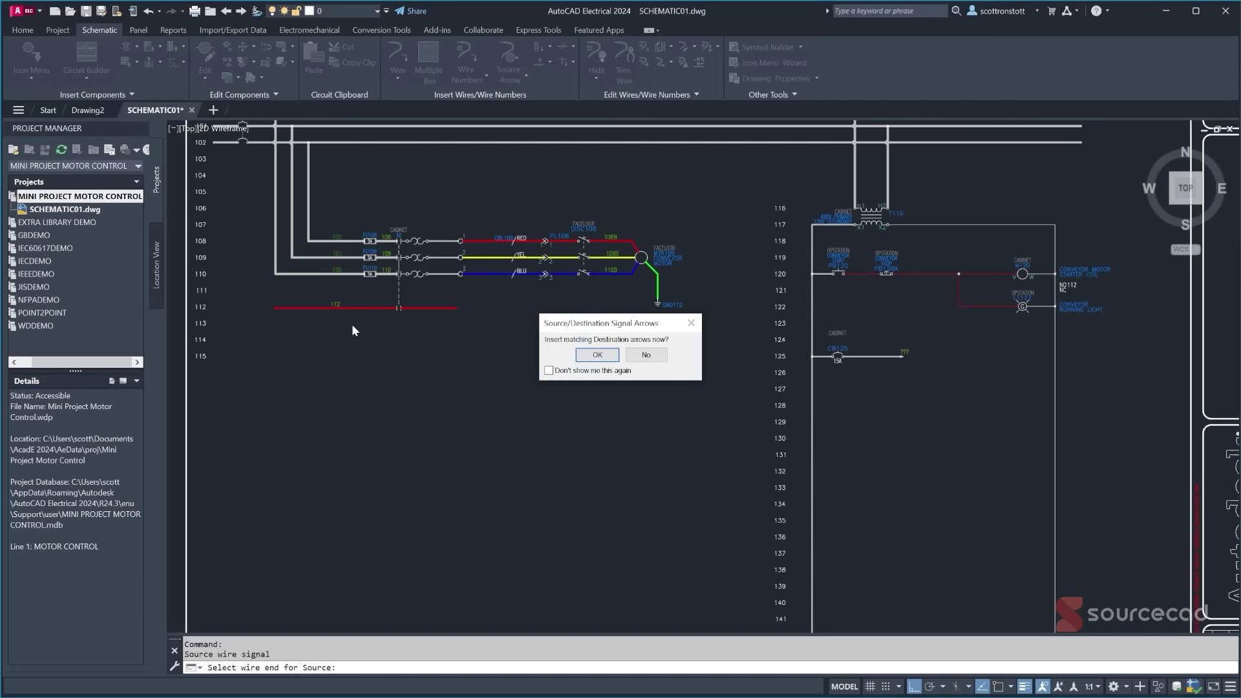
- Place the matching SIG001 destination arrow at the left end of the line 112 wire, without updating the destination wire layer
{"action": "left_click", "coordinate": [597, 356]}
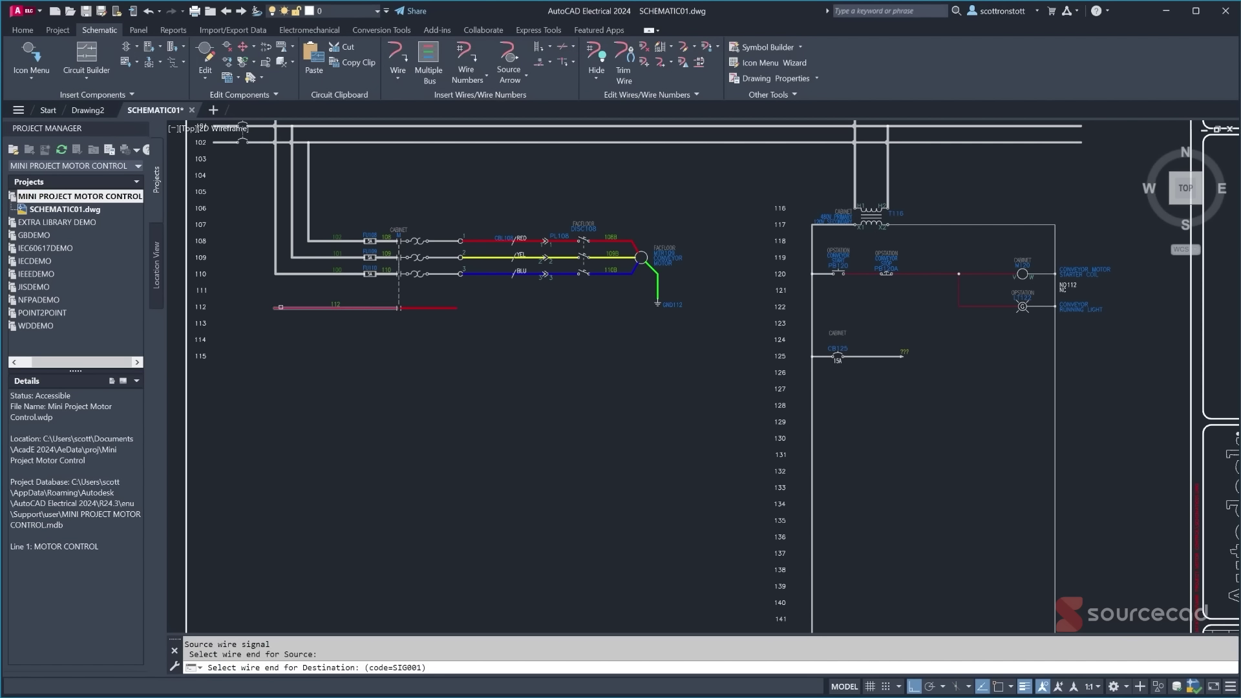
{"action": "left_click", "coordinate": [281, 308]}
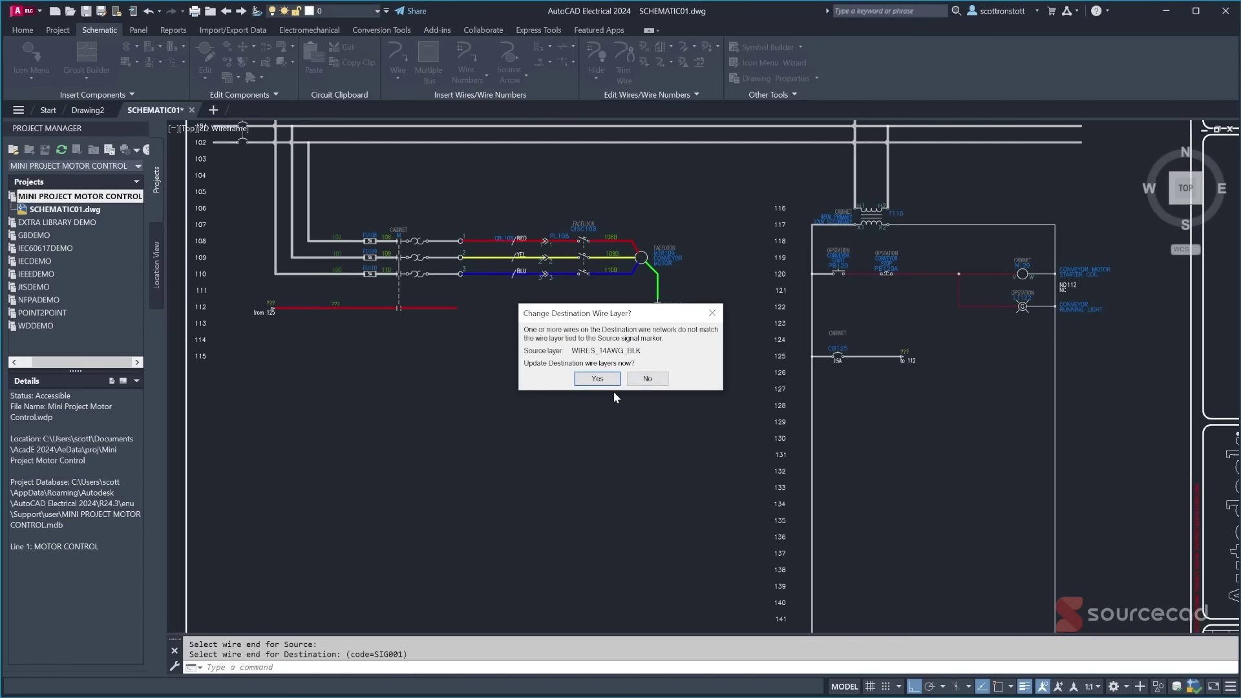
{"action": "left_click", "coordinate": [647, 379]}
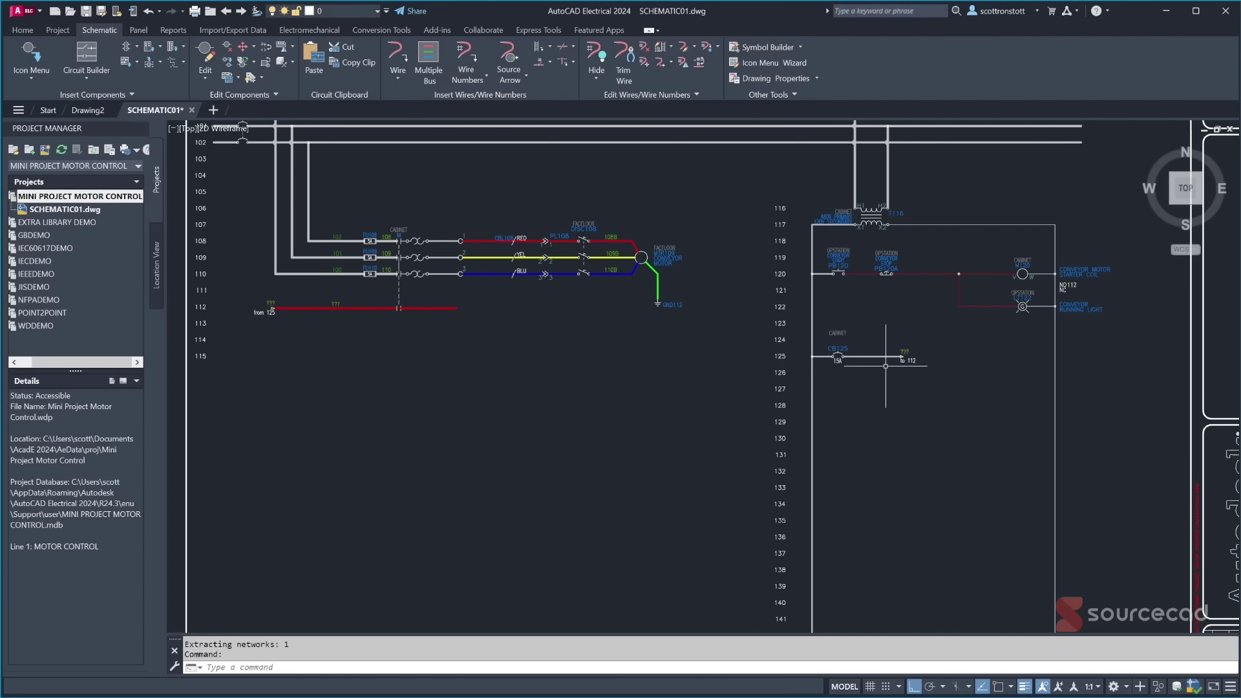
- Move the wire between the breaker and the source arrow on line 125 to layer WIRES_18AWG_RED
{"action": "left_click", "coordinate": [880, 366]}
{"action": "left_click", "coordinate": [872, 350]}
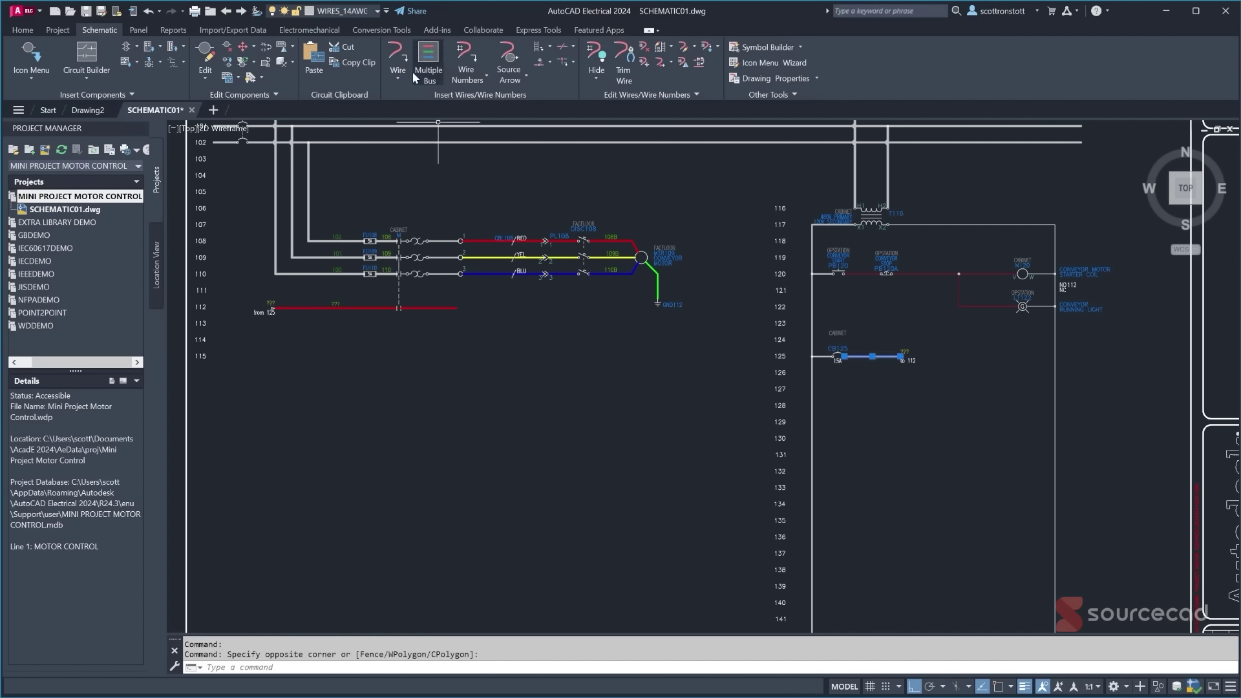
{"action": "left_click", "coordinate": [378, 11]}
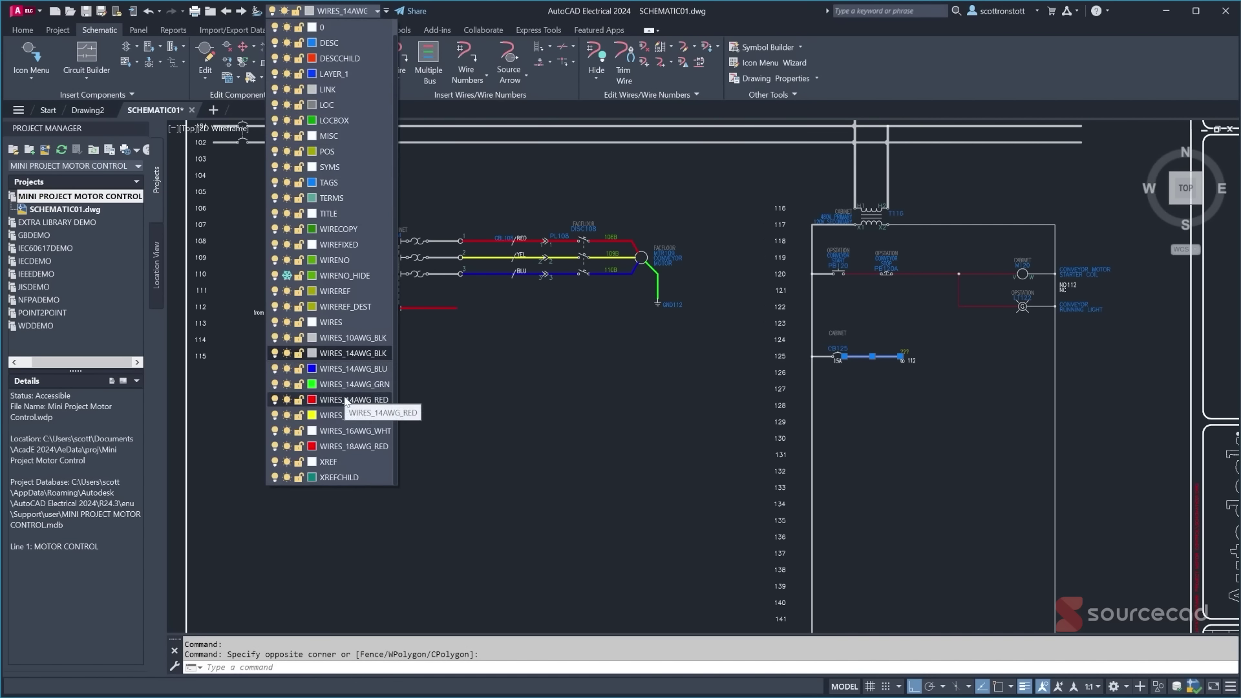
{"action": "left_click", "coordinate": [347, 447]}
{"action": "key", "text": "Escape"}
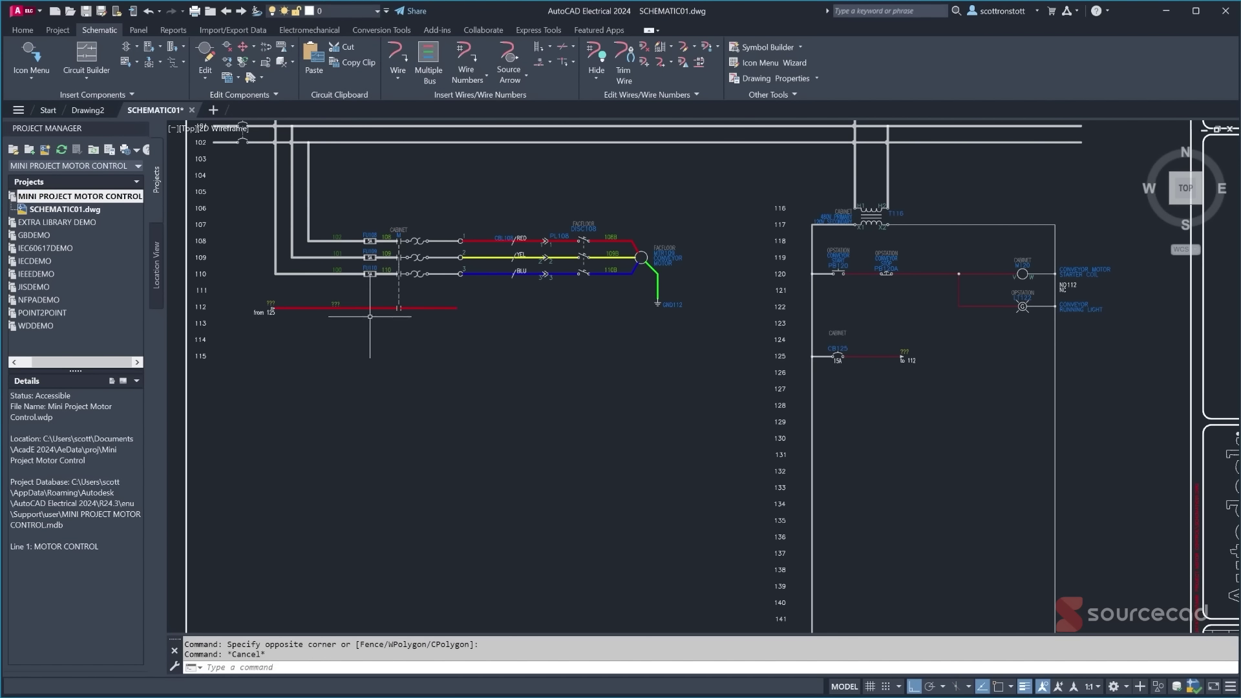
- Put the wire right of breaker CB125 on layer WIRES_14AWG_RED
{"action": "left_click", "coordinate": [863, 356]}
{"action": "left_click", "coordinate": [342, 11]}
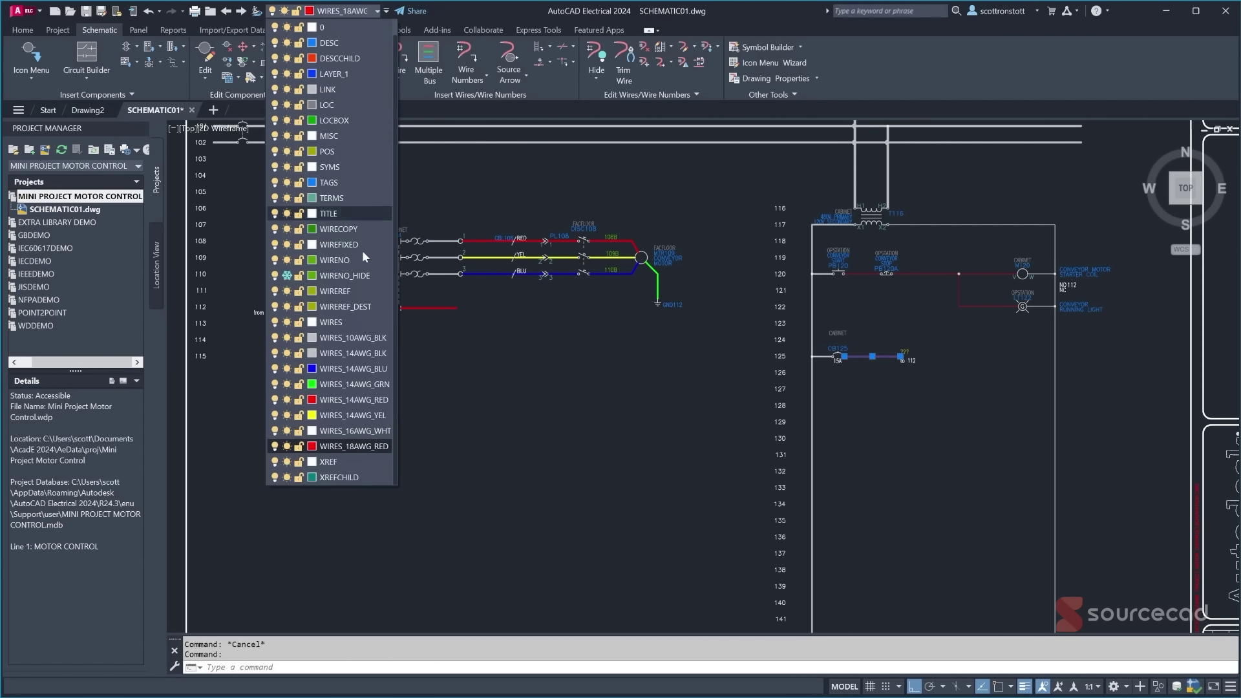
{"action": "left_click", "coordinate": [343, 404]}
{"action": "key", "text": "Escape"}
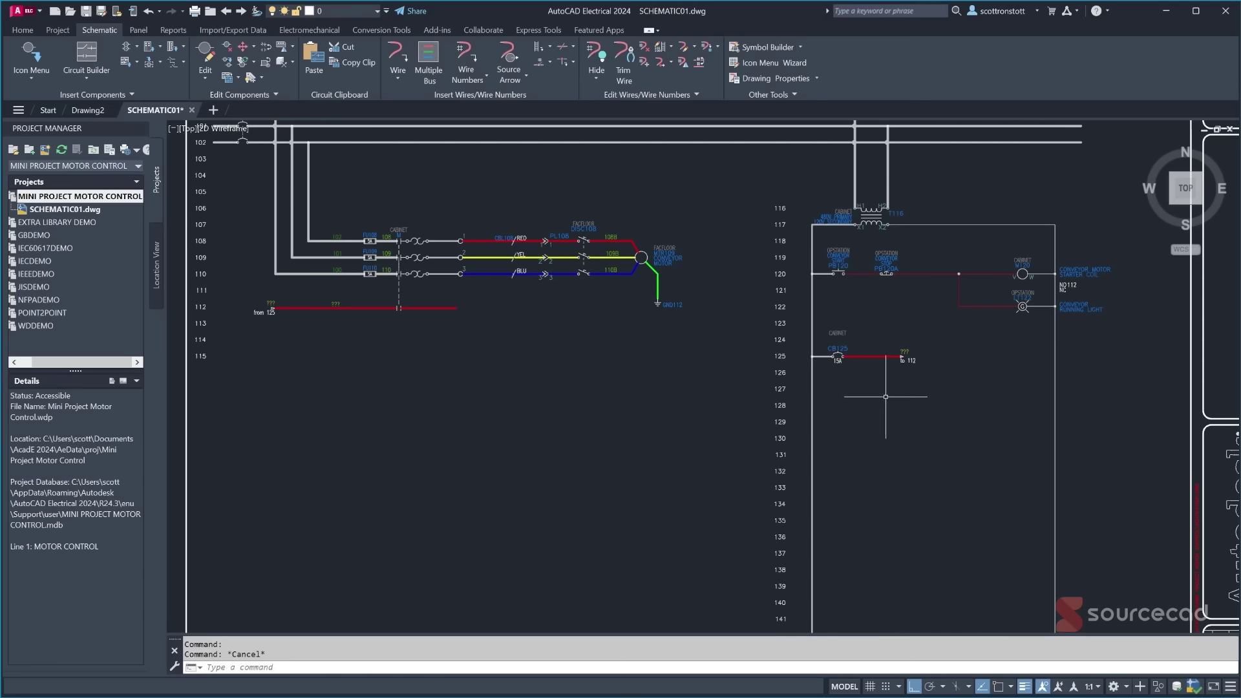
- Assign line-reference wire numbers to the red wire on line 125 and the red wire left of the line 112 contact
{"action": "scroll", "coordinate": [901, 382], "scroll_direction": "up", "scroll_amount": 4}
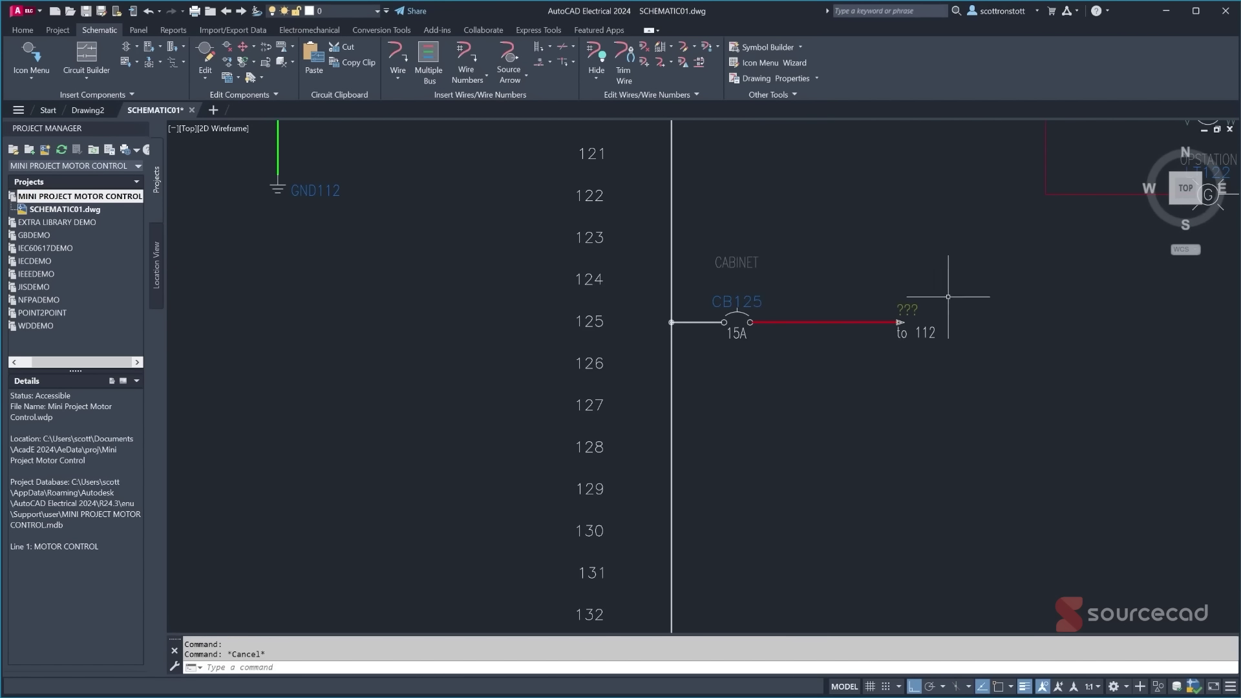
{"action": "scroll", "coordinate": [901, 333], "scroll_direction": "down", "scroll_amount": 4}
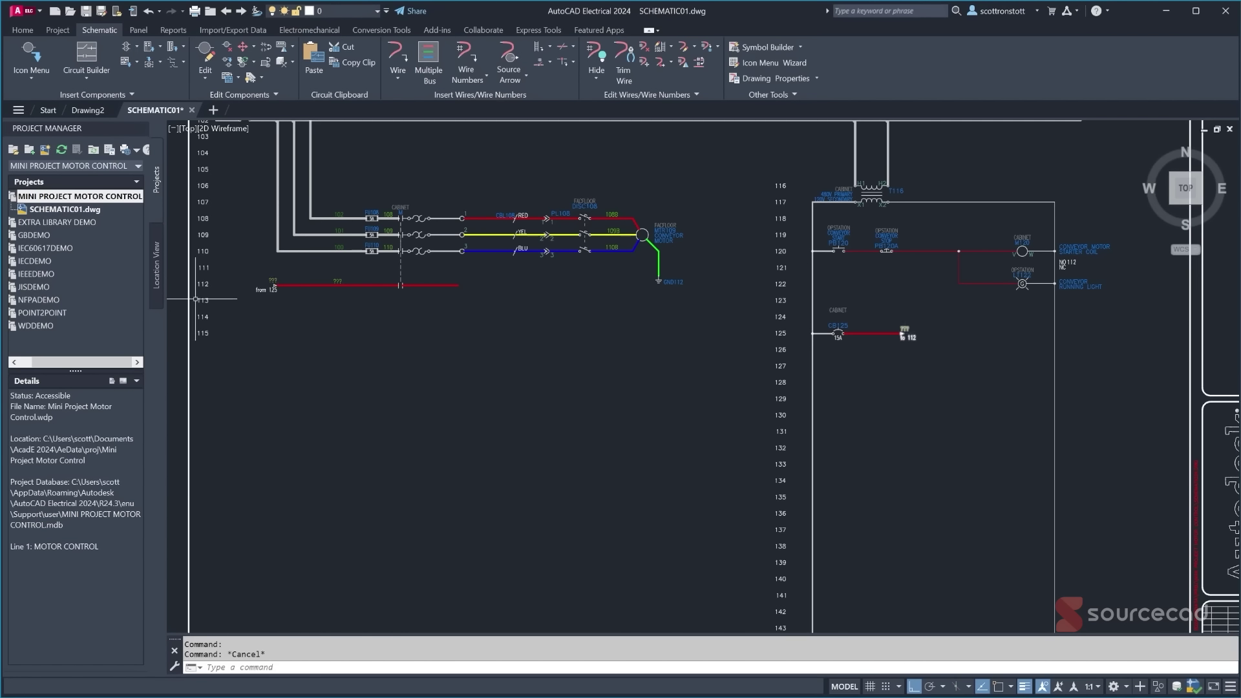
{"action": "scroll", "coordinate": [334, 285], "scroll_direction": "up", "scroll_amount": 2}
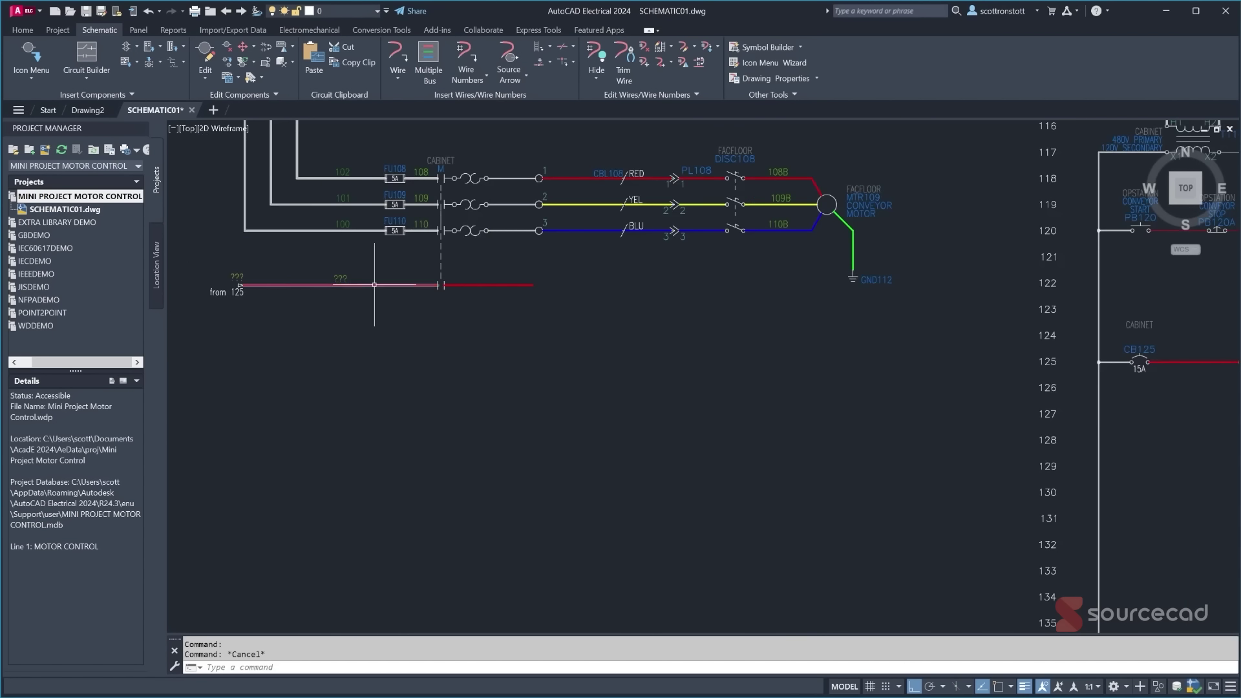
{"action": "scroll", "coordinate": [356, 304], "scroll_direction": "down", "scroll_amount": 2}
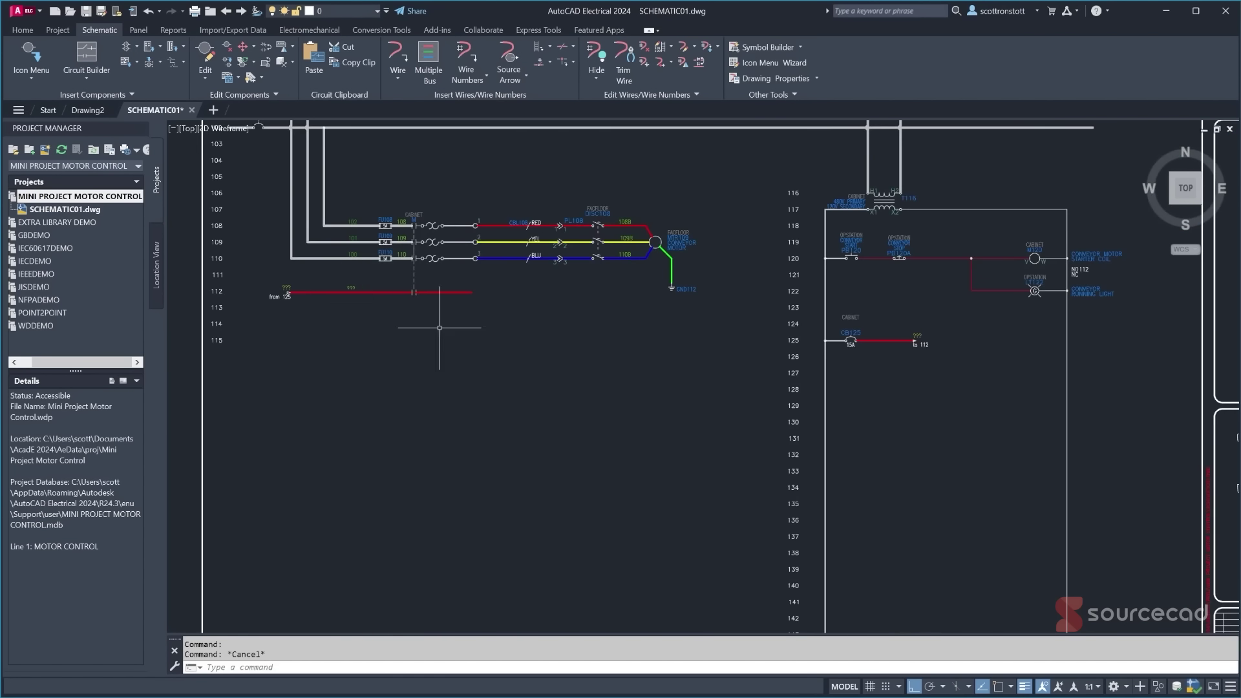
{"action": "left_click", "coordinate": [465, 57]}
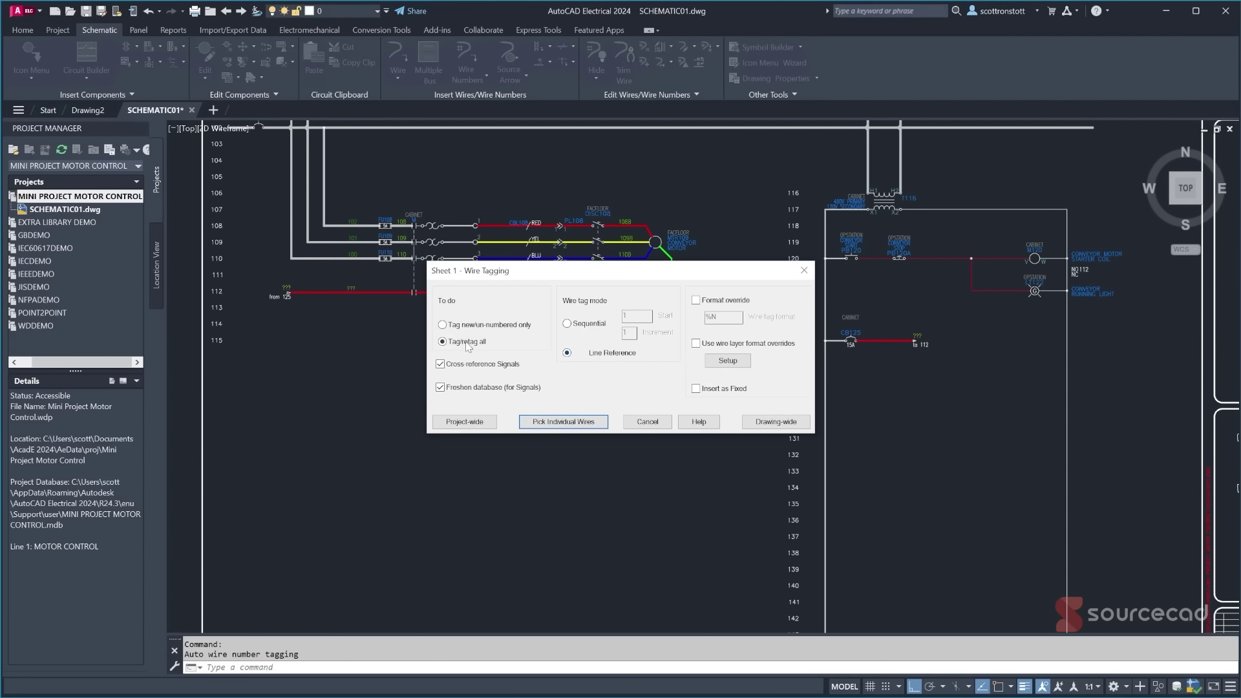
{"action": "left_click", "coordinate": [563, 421]}
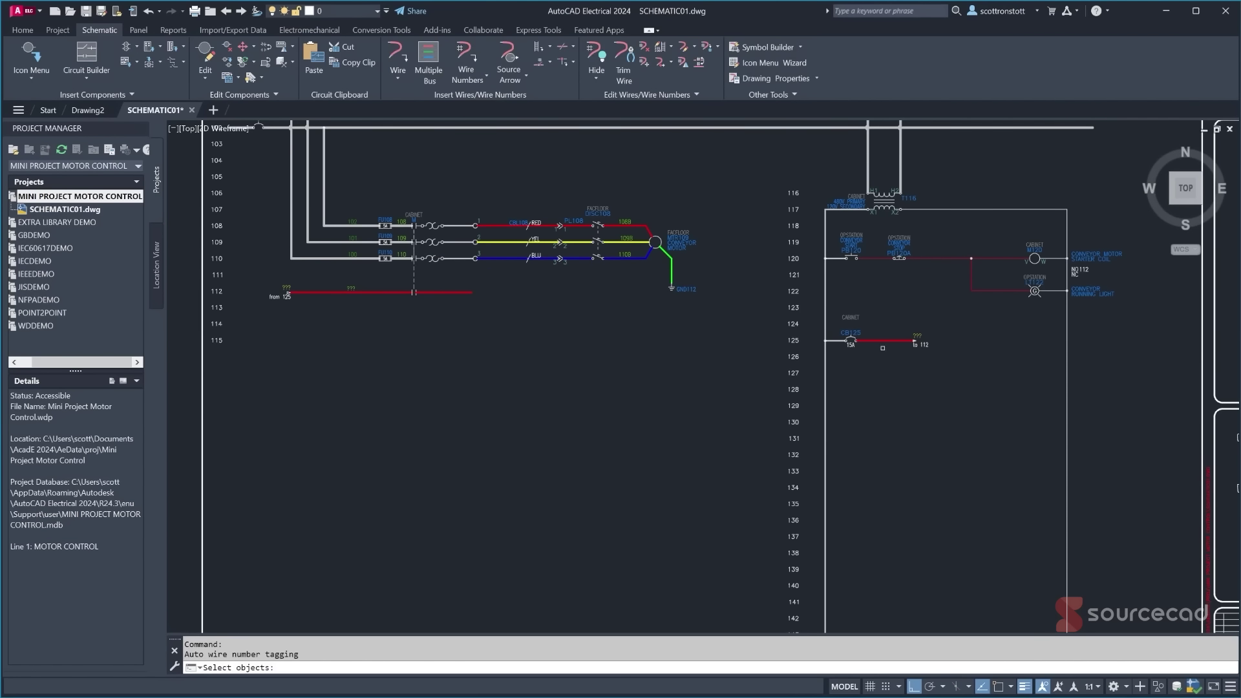
{"action": "left_click", "coordinate": [883, 341]}
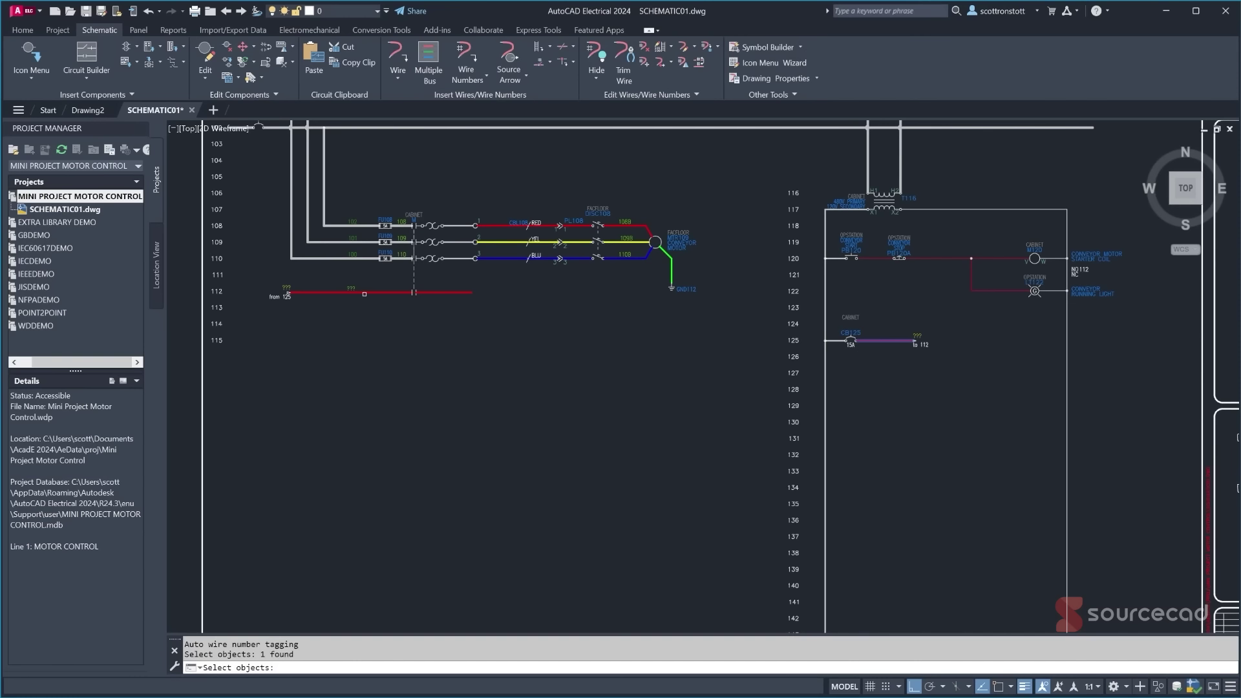
{"action": "left_click", "coordinate": [364, 294]}
{"action": "right_click", "coordinate": [386, 342]}
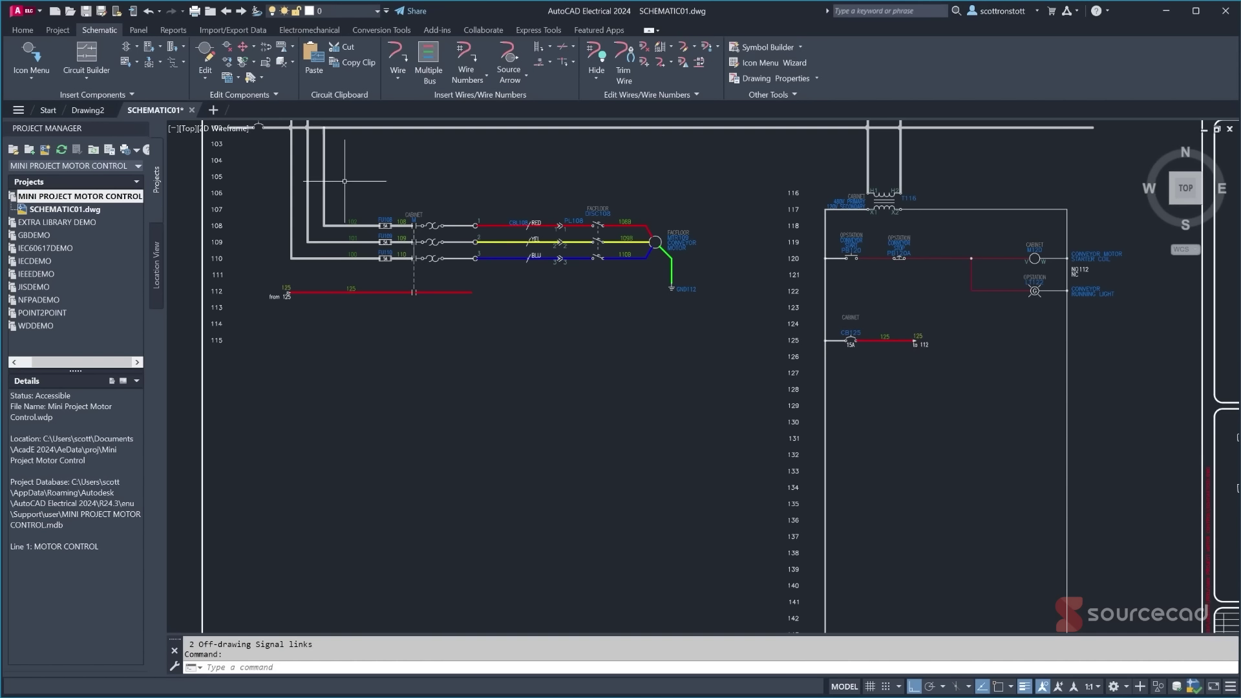
{"action": "type", "text": "S"}
{"action": "key", "text": "Return"}
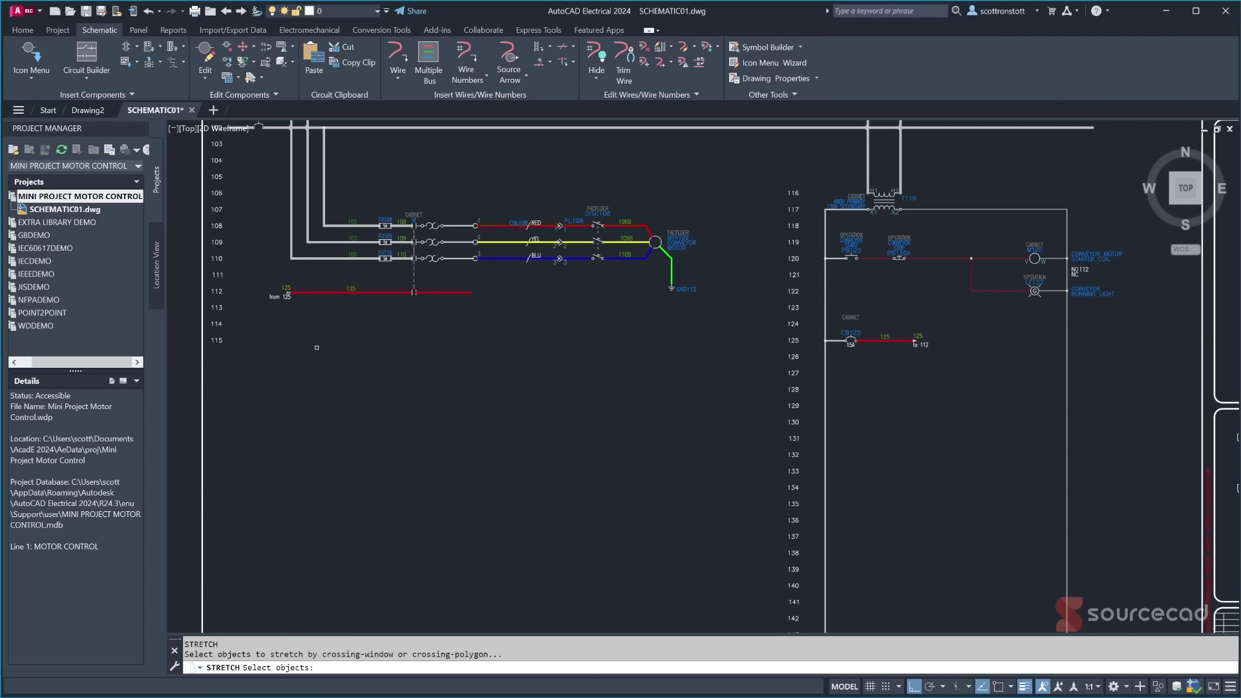
{"action": "left_click", "coordinate": [310, 311]}
{"action": "left_click", "coordinate": [255, 273]}
{"action": "key", "text": "Return"}
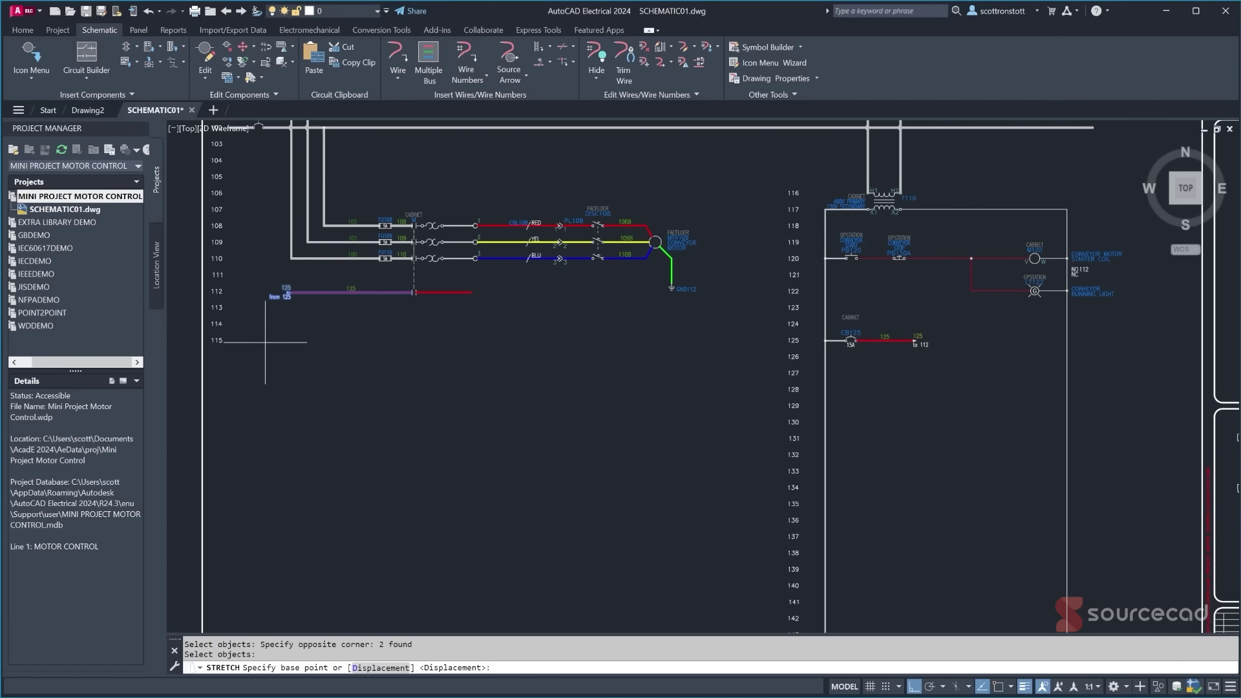
{"action": "key", "text": "Escape"}
- Scoot the destination arrow on line 112 to the right, closer to the contact, shortening its wire
{"action": "left_click", "coordinate": [242, 47]}
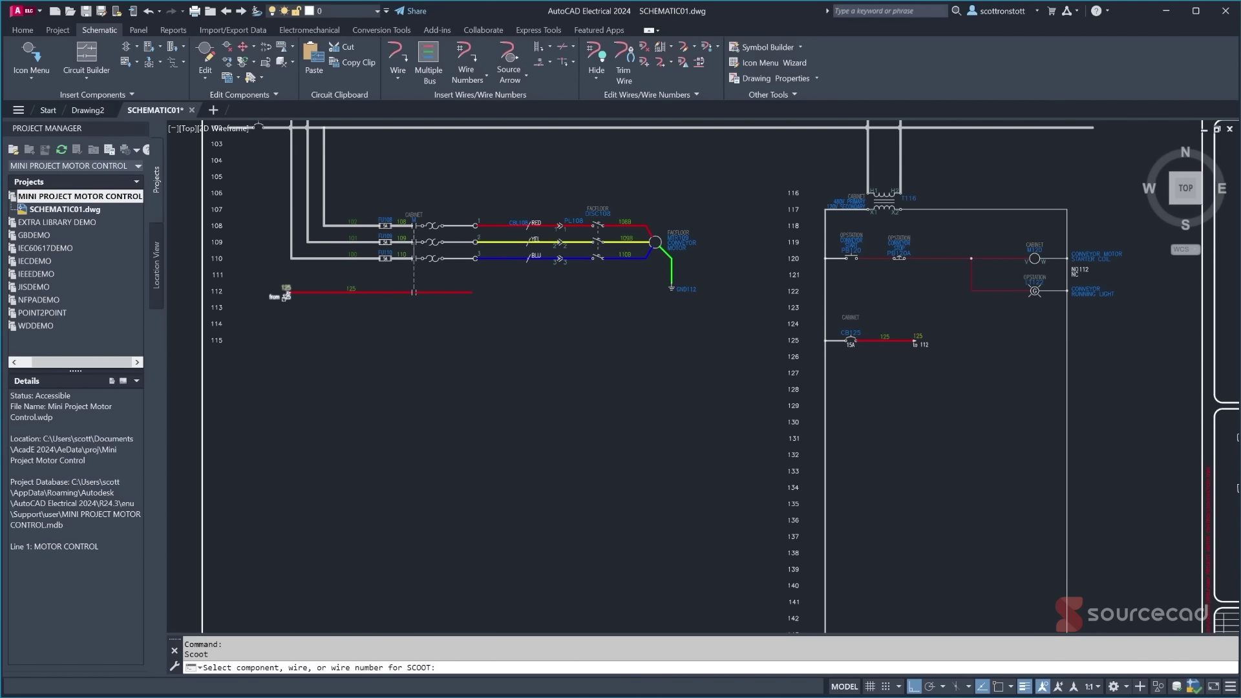
{"action": "type", "text": "to"}
{"action": "left_click", "coordinate": [373, 292]}
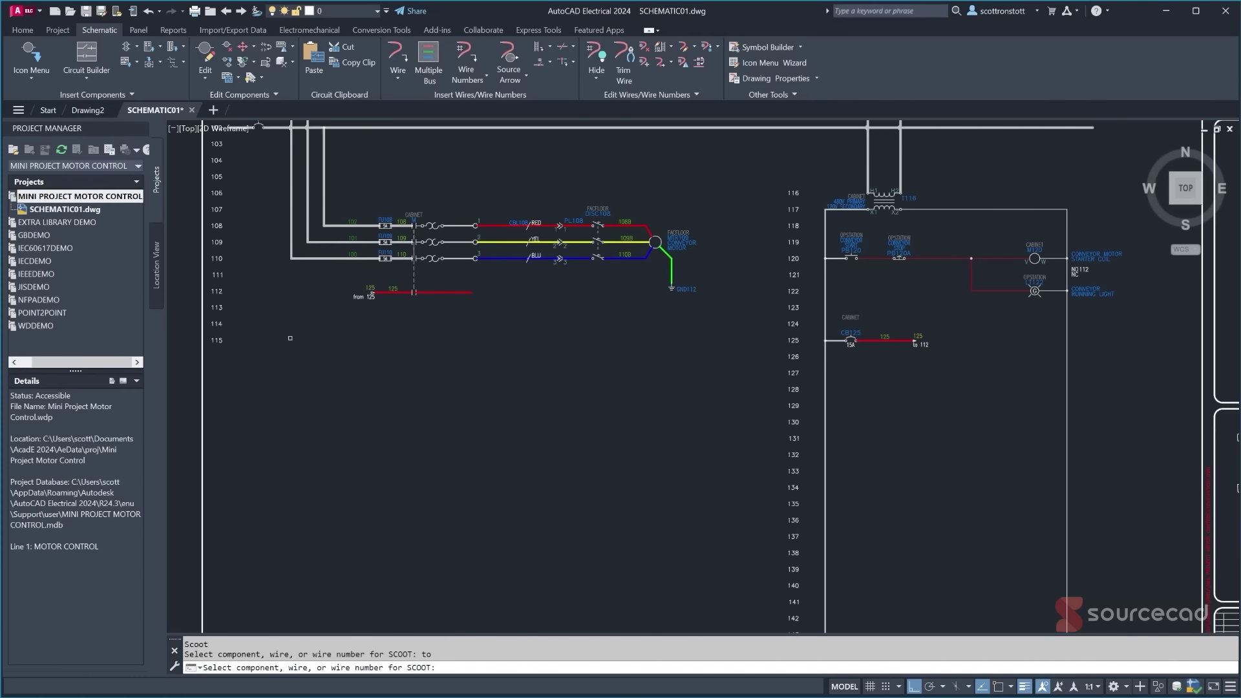
{"action": "key", "text": "Return"}
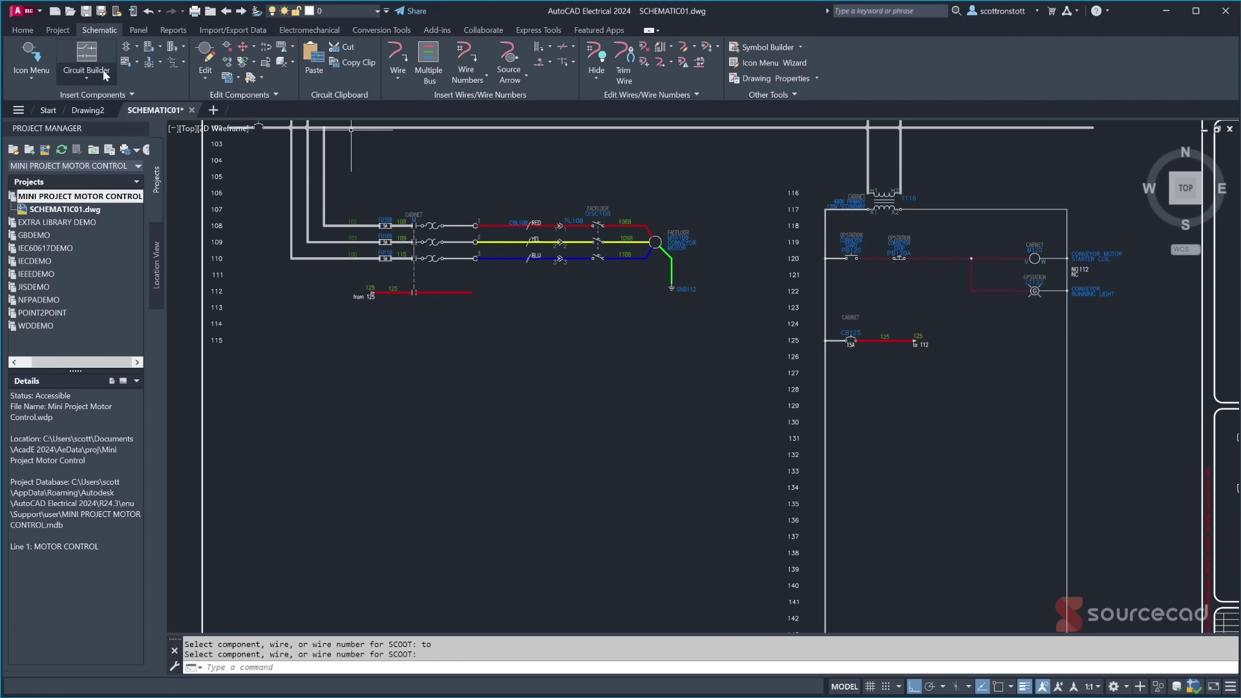
- Start a parametric PLC insertion with the Allen-Bradley 1771-ID discrete input module, graphics style 2, vertical orientation
{"action": "left_click", "coordinate": [160, 50]}
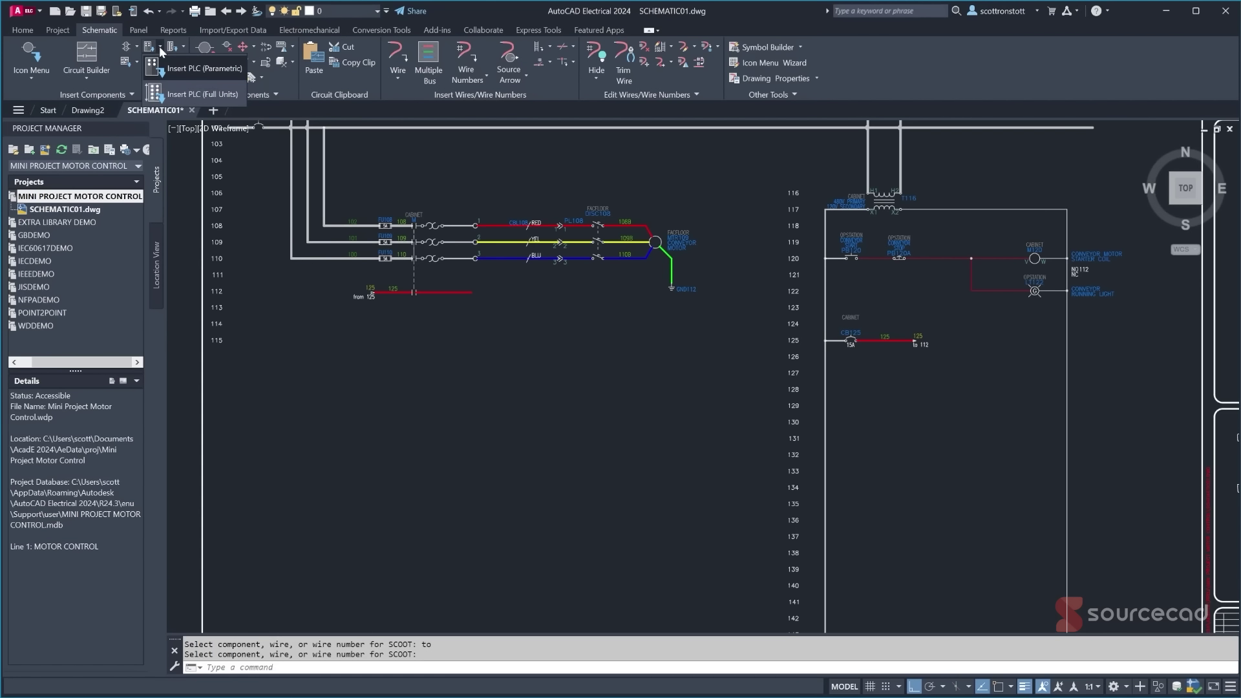
{"action": "left_click", "coordinate": [206, 72]}
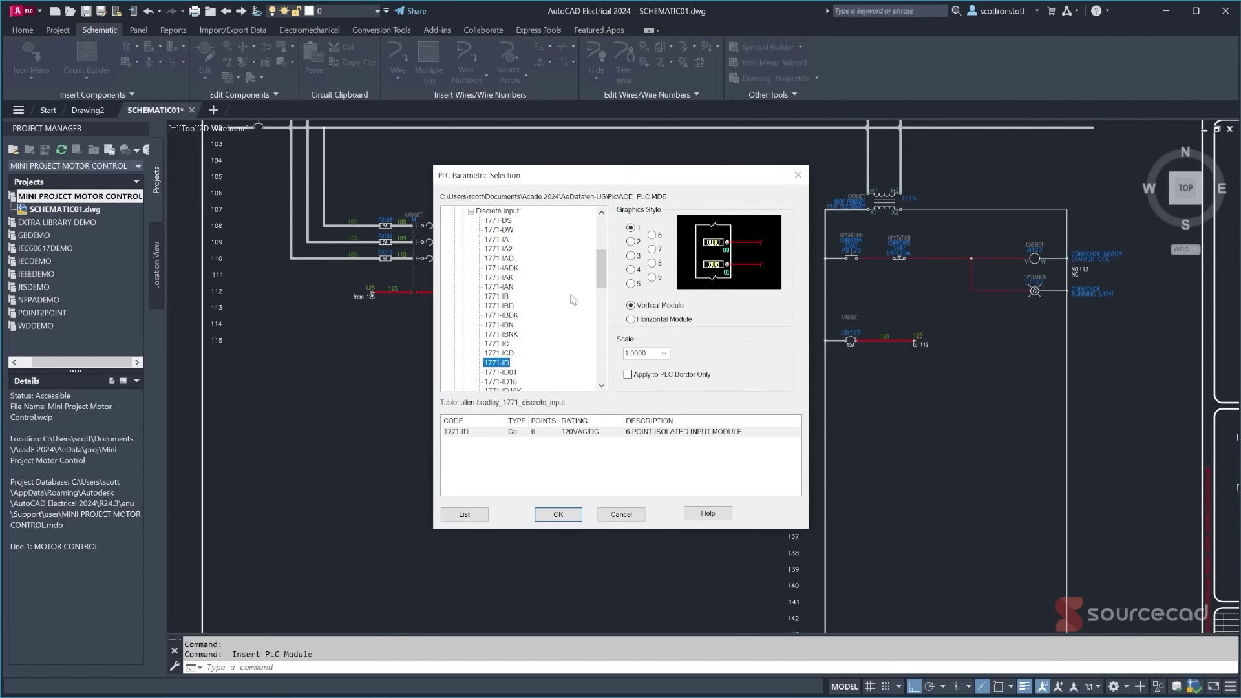
{"action": "left_click_drag", "start_coordinate": [596, 284], "coordinate": [598, 242]}
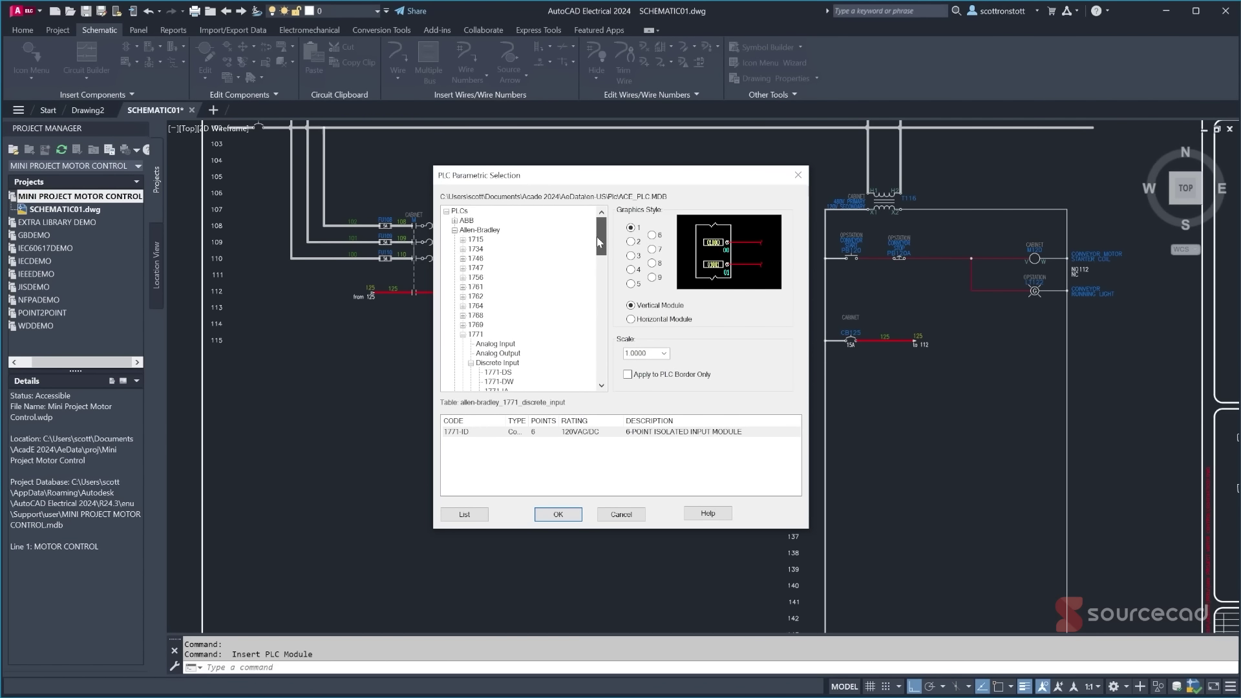
{"action": "left_click_drag", "start_coordinate": [596, 237], "coordinate": [608, 280]}
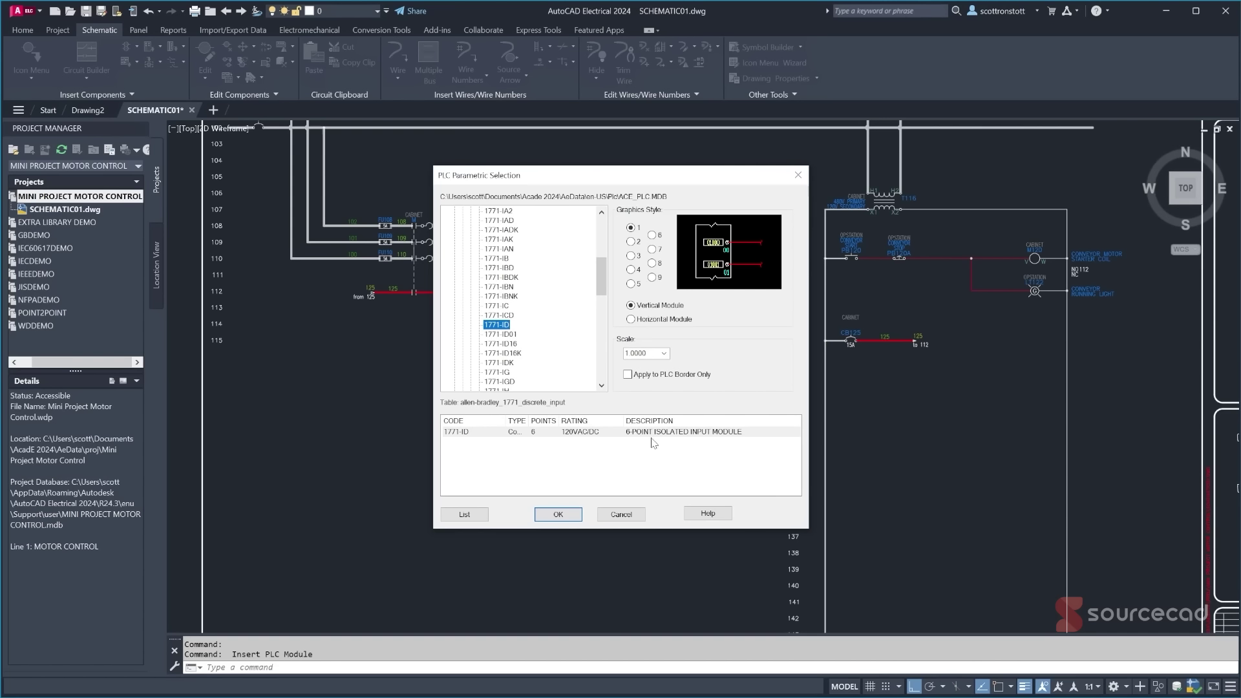
{"action": "left_click", "coordinate": [631, 242]}
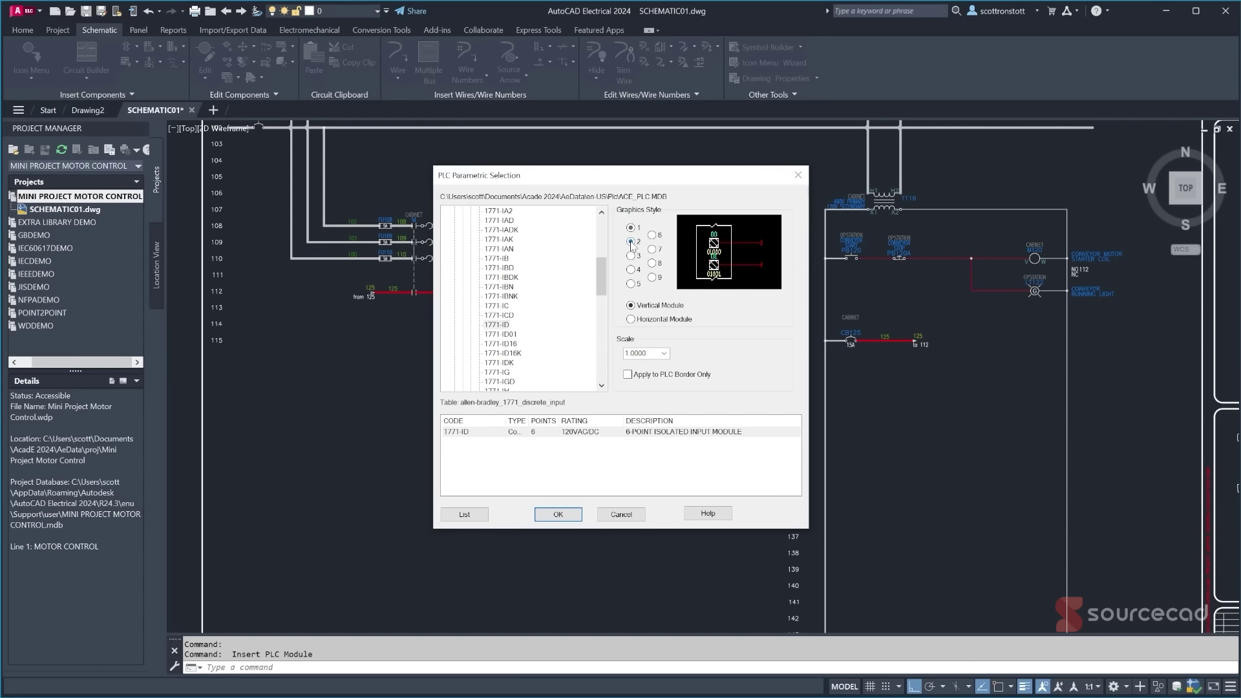
{"action": "left_click", "coordinate": [631, 256]}
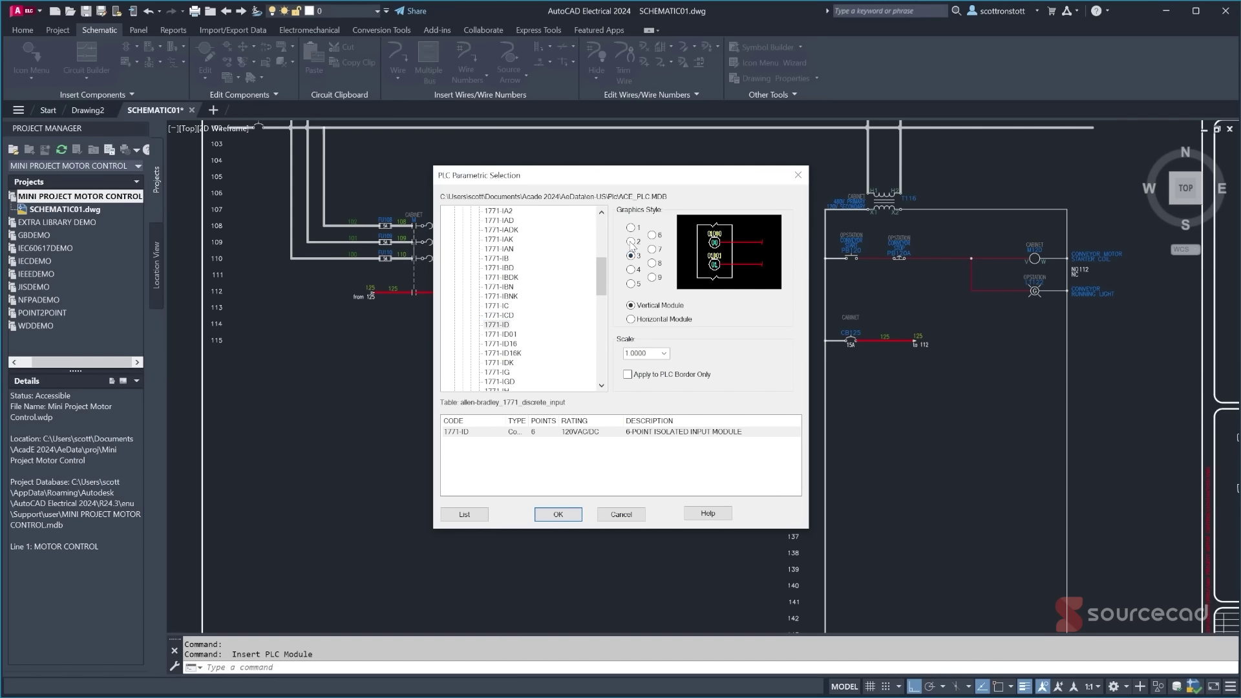
{"action": "left_click", "coordinate": [631, 242]}
{"action": "left_click", "coordinate": [631, 257]}
{"action": "left_click", "coordinate": [631, 242]}
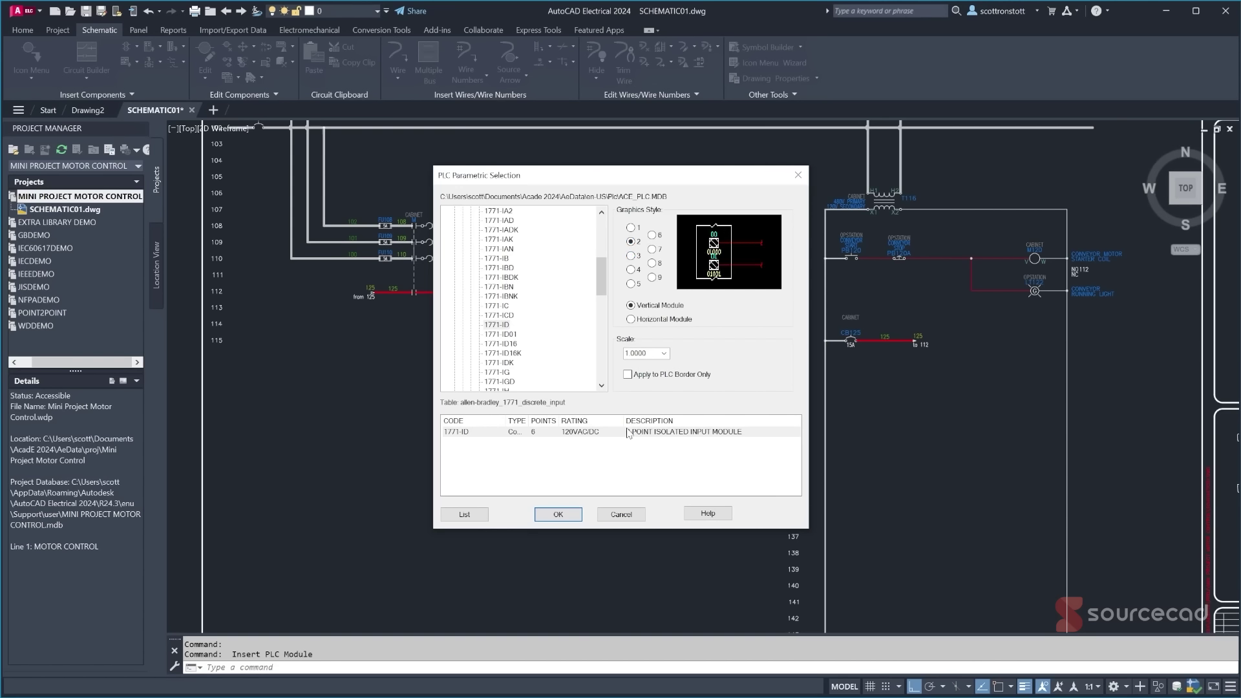
{"action": "left_click", "coordinate": [559, 514]}
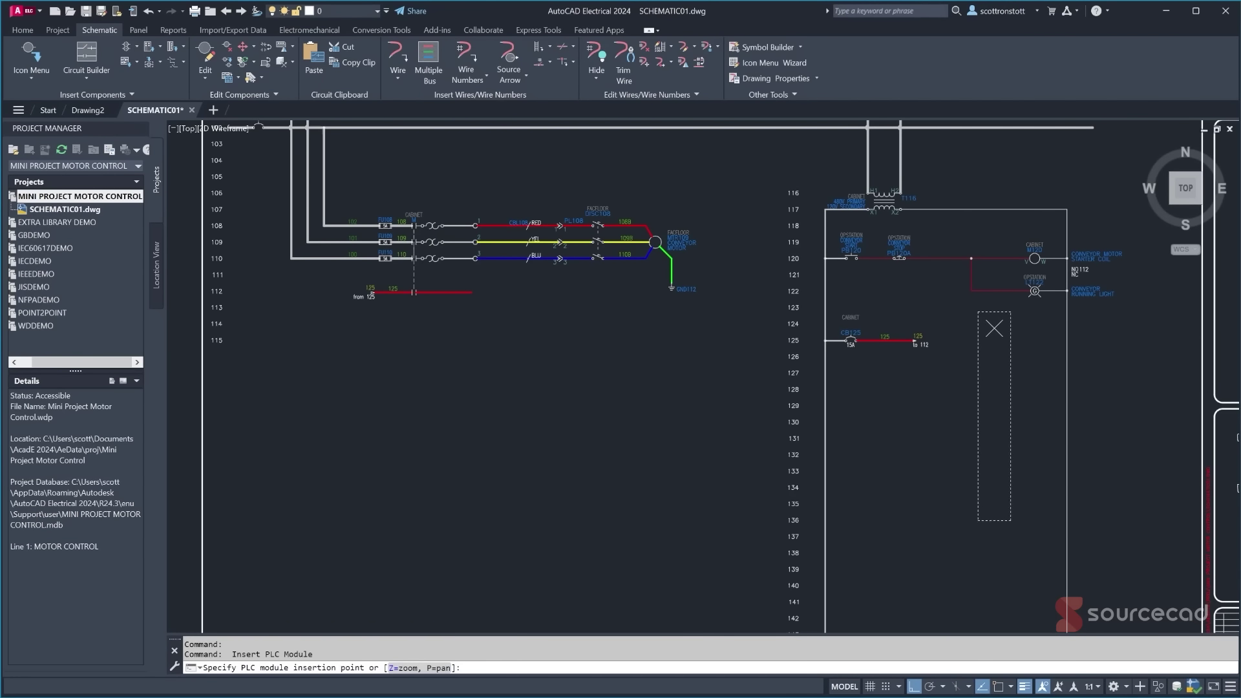
- Place the PLC module at line 125, right of the source arrow, with 0.5000 spacing and spacers/breaks allowed
{"action": "left_click", "coordinate": [994, 340]}
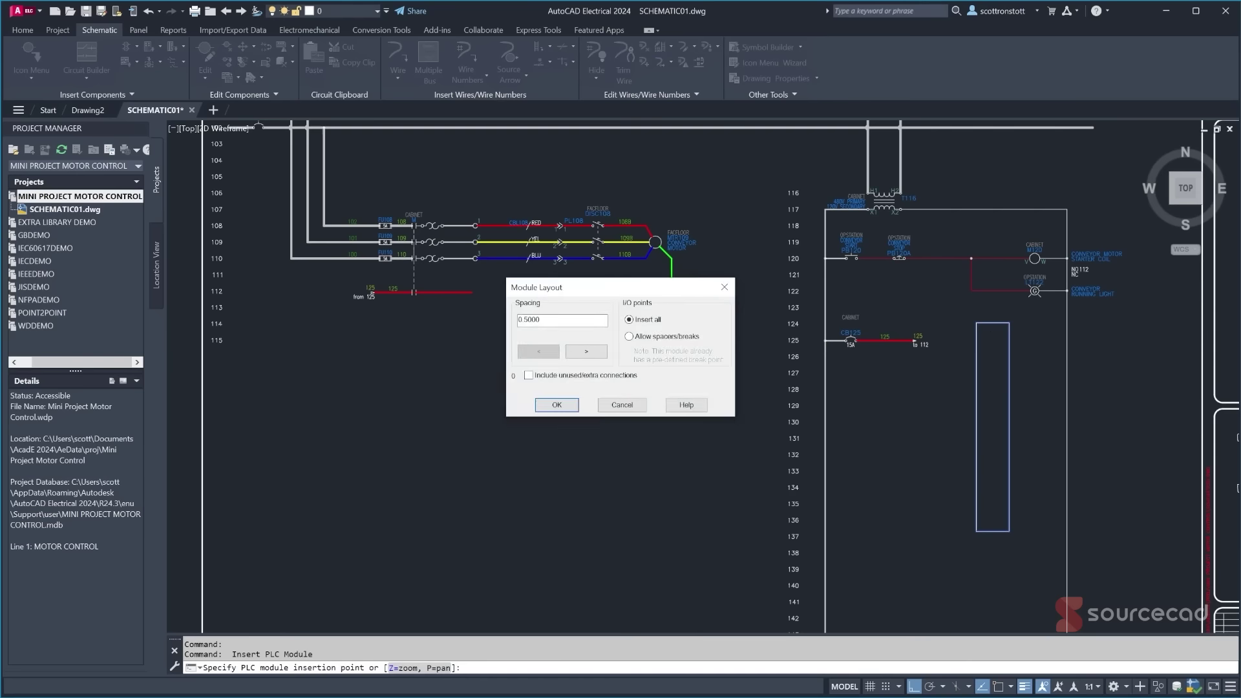
{"action": "left_click", "coordinate": [630, 339]}
{"action": "left_click", "coordinate": [556, 405]}
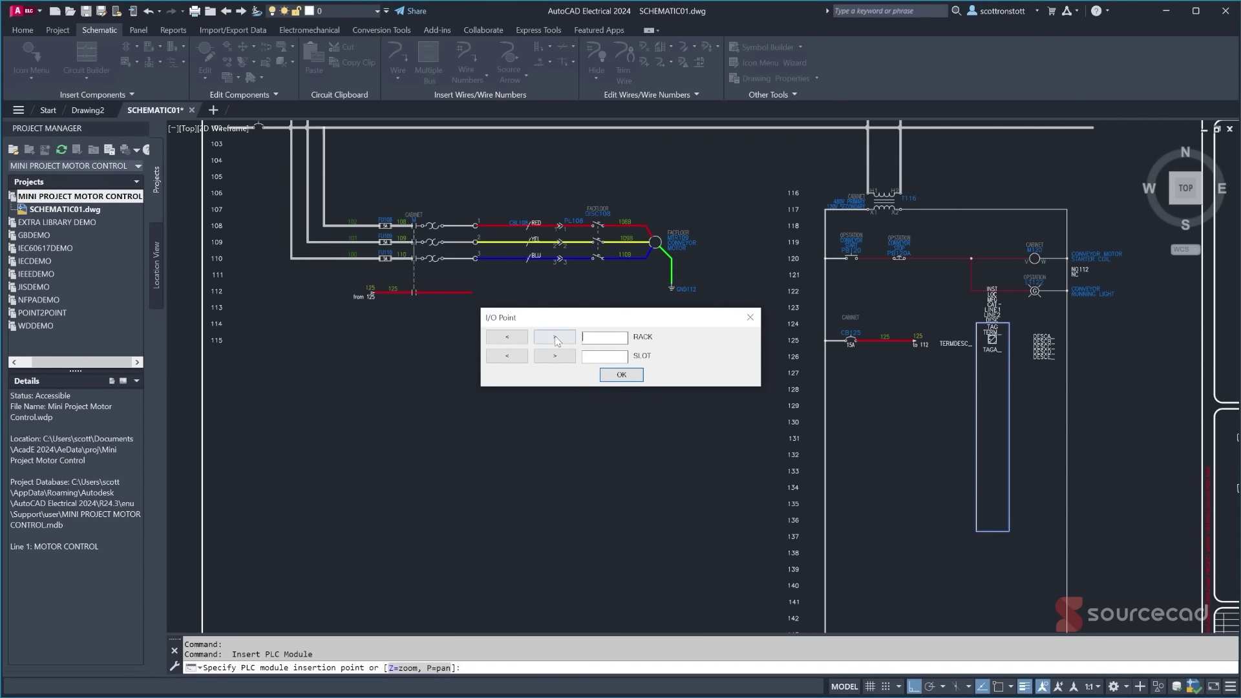
- Assign the PLC module's rack and slot numbers and set its beginning address to I:0101/00
{"action": "left_click", "coordinate": [555, 337]}
{"action": "left_click", "coordinate": [555, 356]}
{"action": "left_click", "coordinate": [621, 375]}
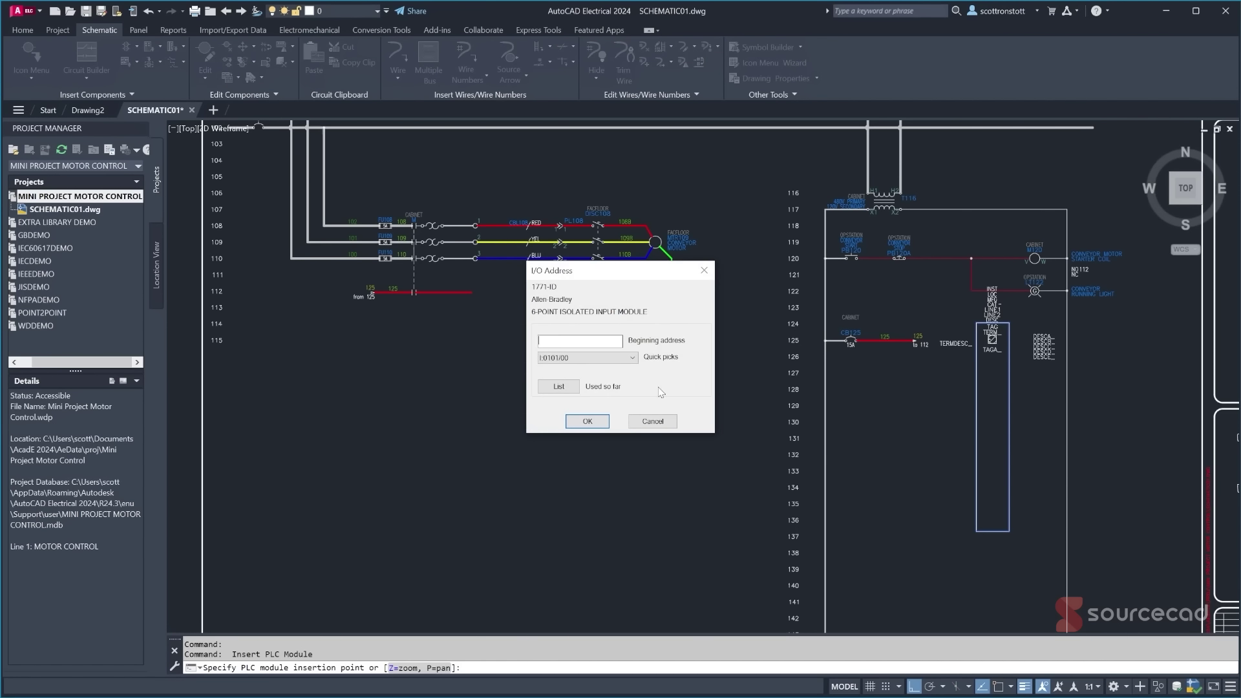
{"action": "left_click", "coordinate": [574, 358]}
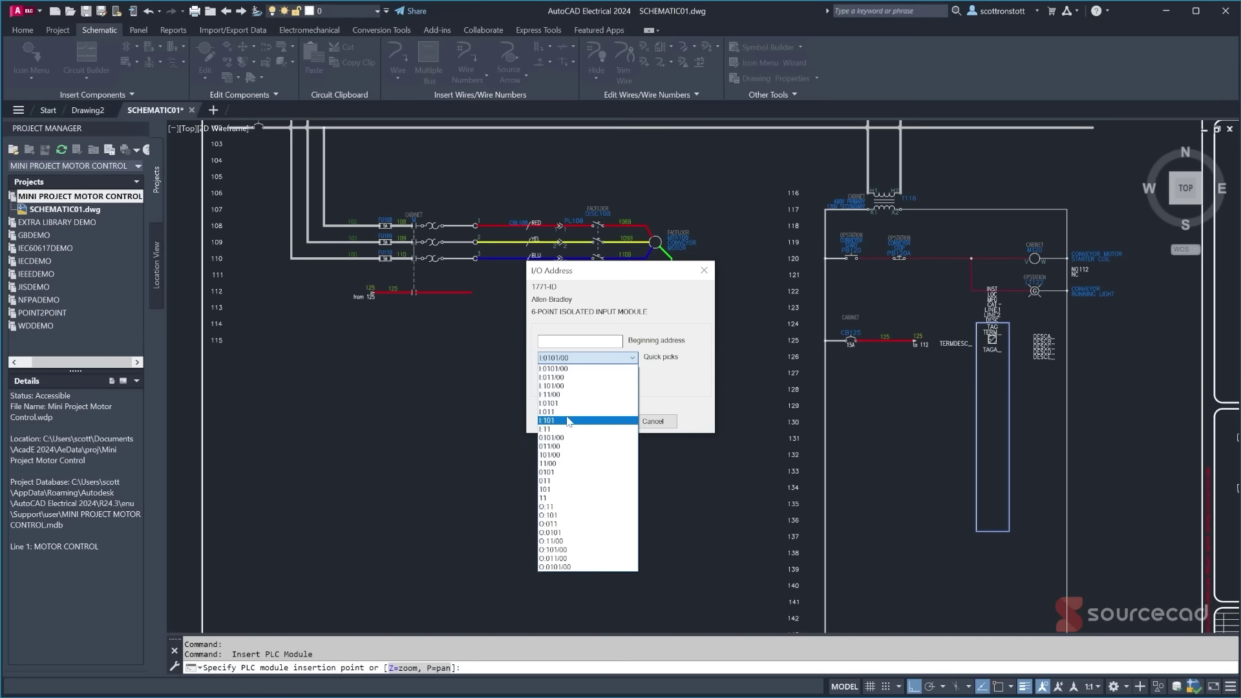
{"action": "left_click", "coordinate": [565, 369]}
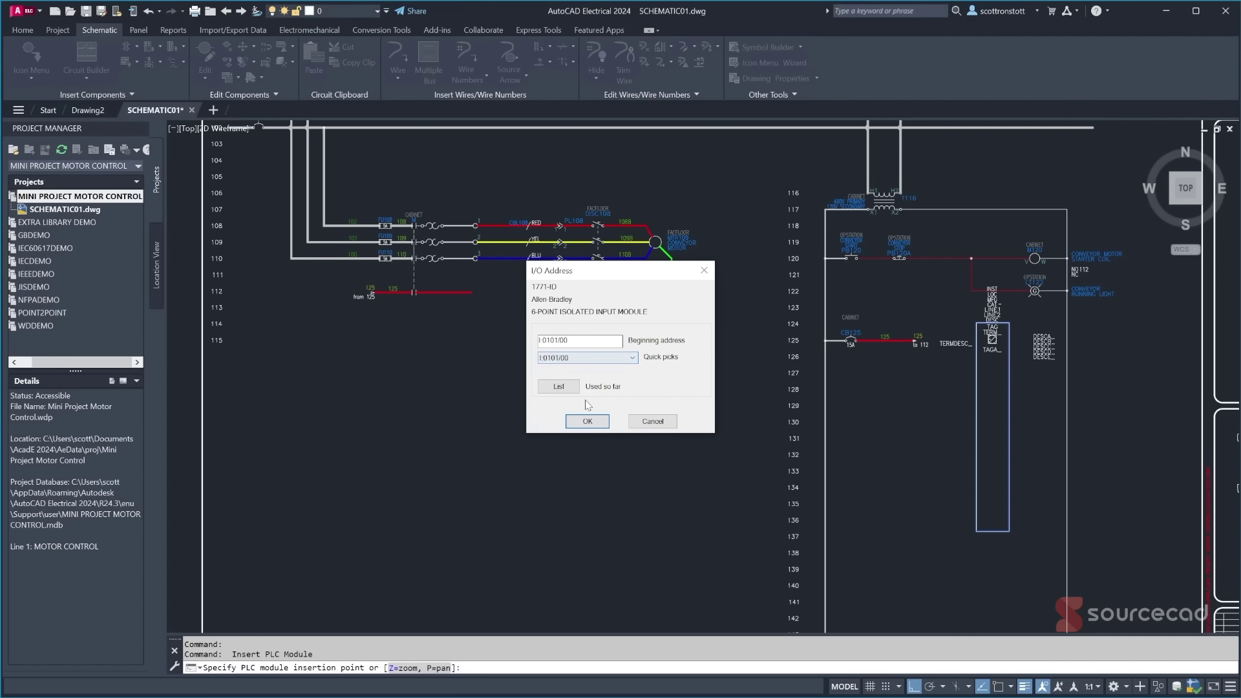
{"action": "left_click", "coordinate": [597, 424]}
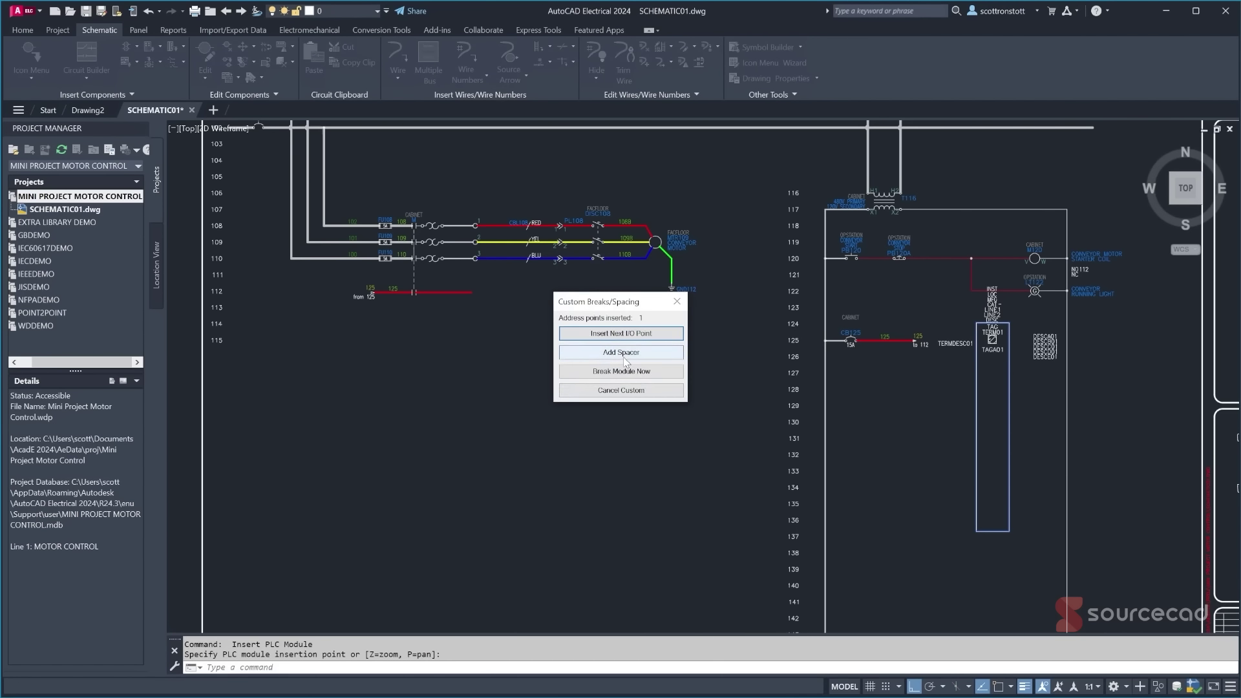
- Insert the module's I/O points down to terminal 5 and add three spacers below it
{"action": "left_click", "coordinate": [621, 334]}
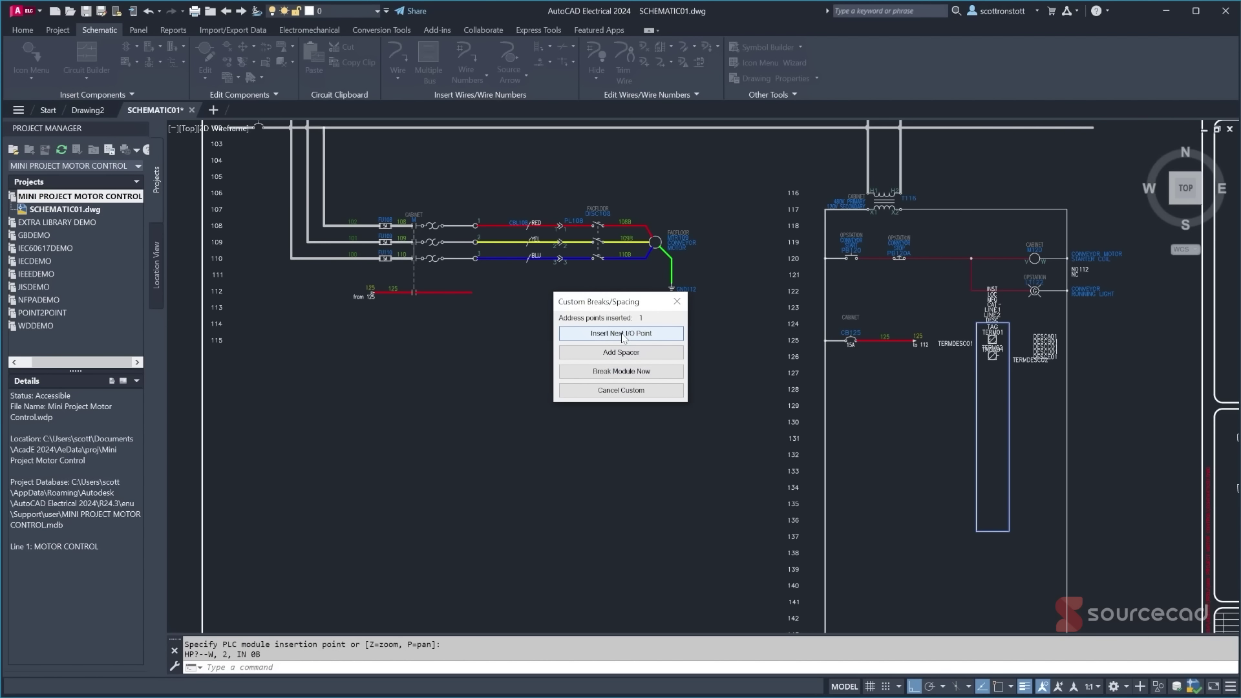
{"action": "left_click", "coordinate": [621, 334]}
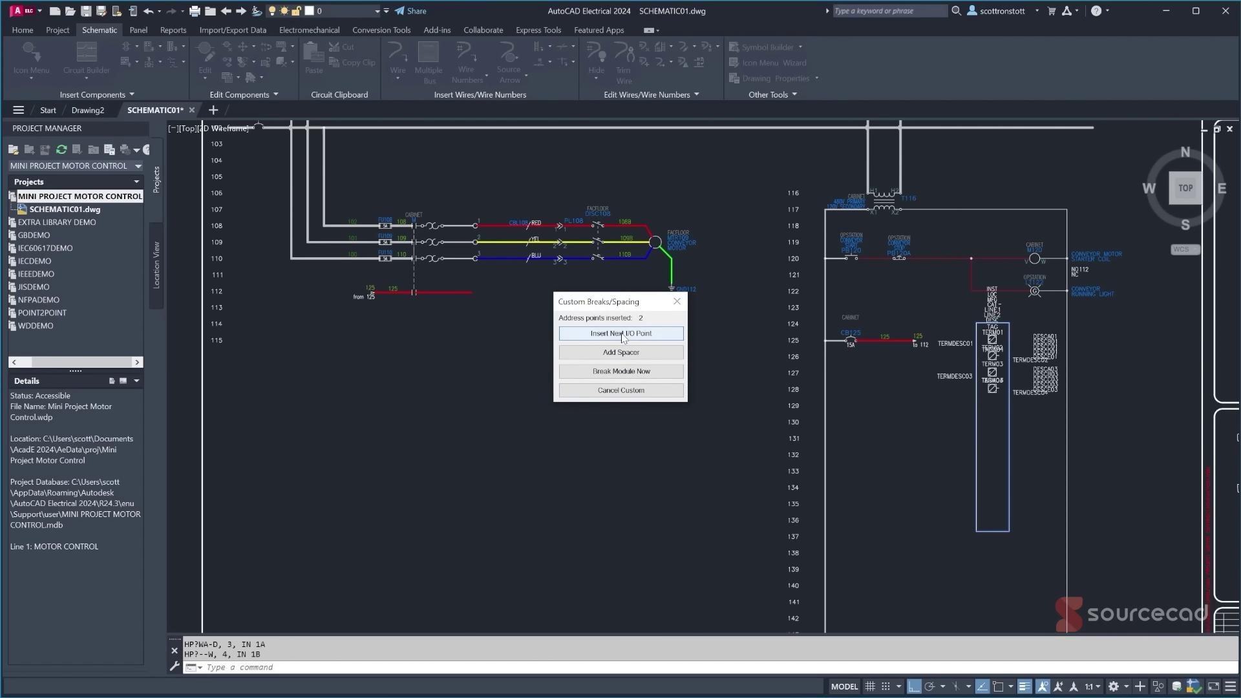
{"action": "left_click", "coordinate": [621, 335]}
{"action": "left_click", "coordinate": [622, 353]}
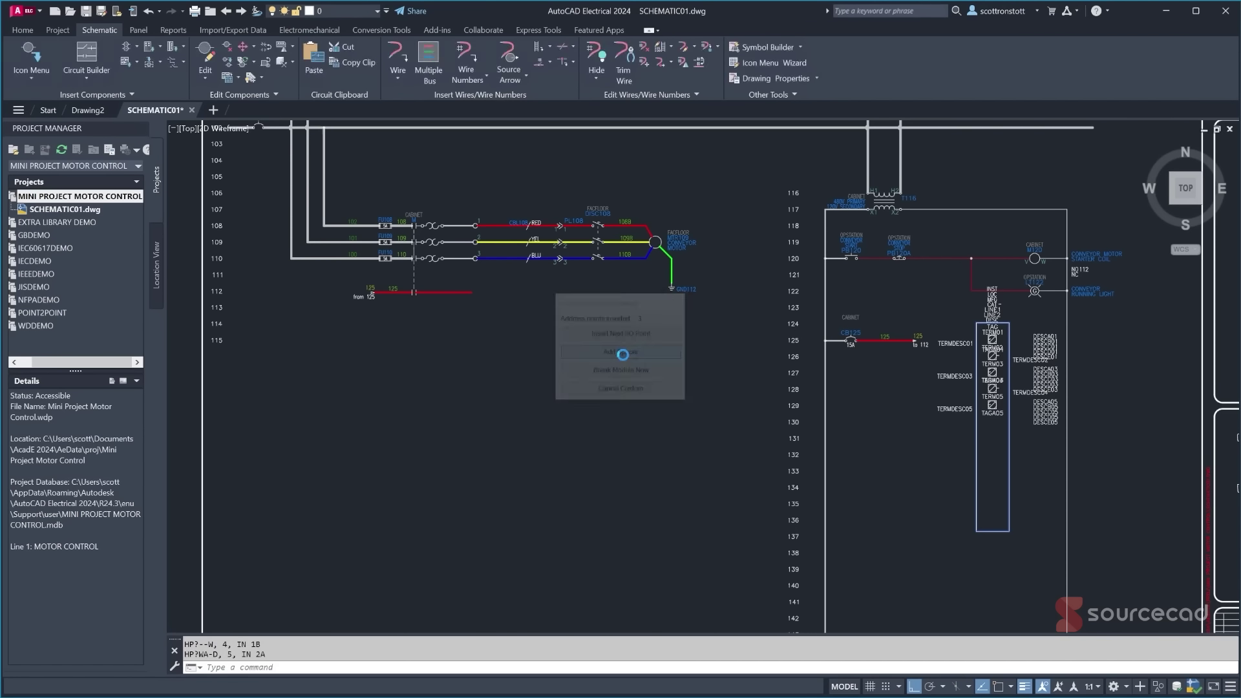
{"action": "left_click", "coordinate": [628, 355]}
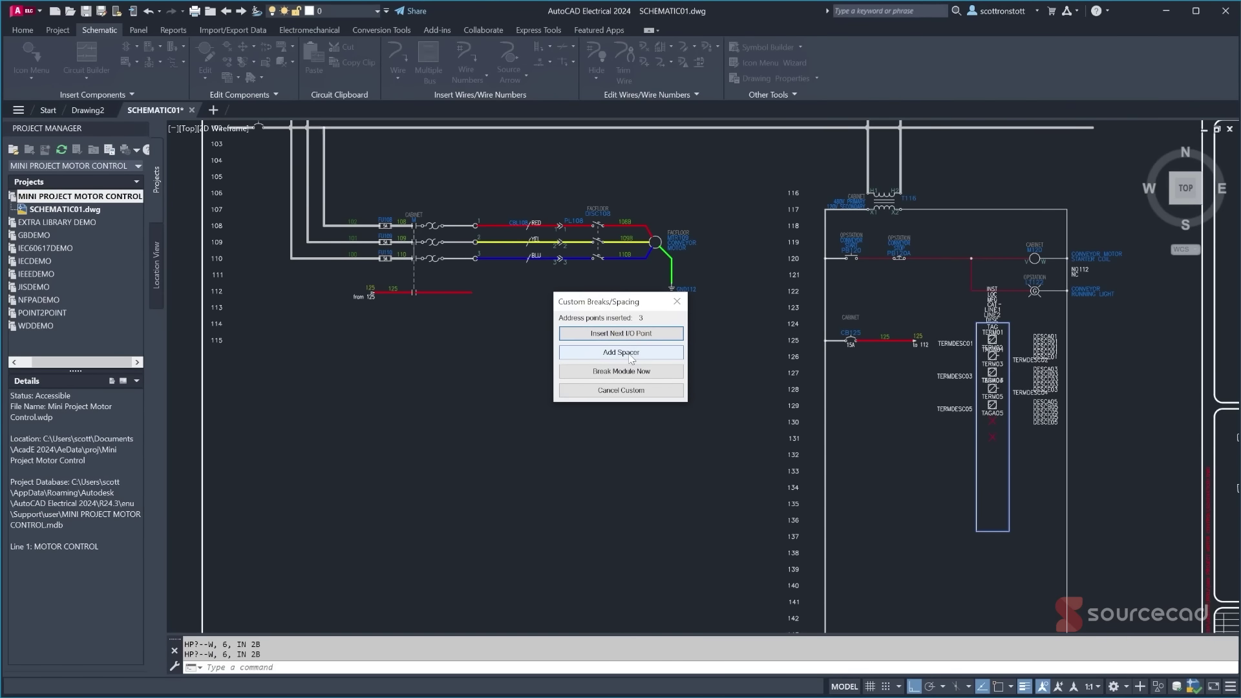
{"action": "left_click", "coordinate": [631, 356]}
- Insert the remaining I/O points below the spacers to complete the PLC module
{"action": "left_click", "coordinate": [630, 334]}
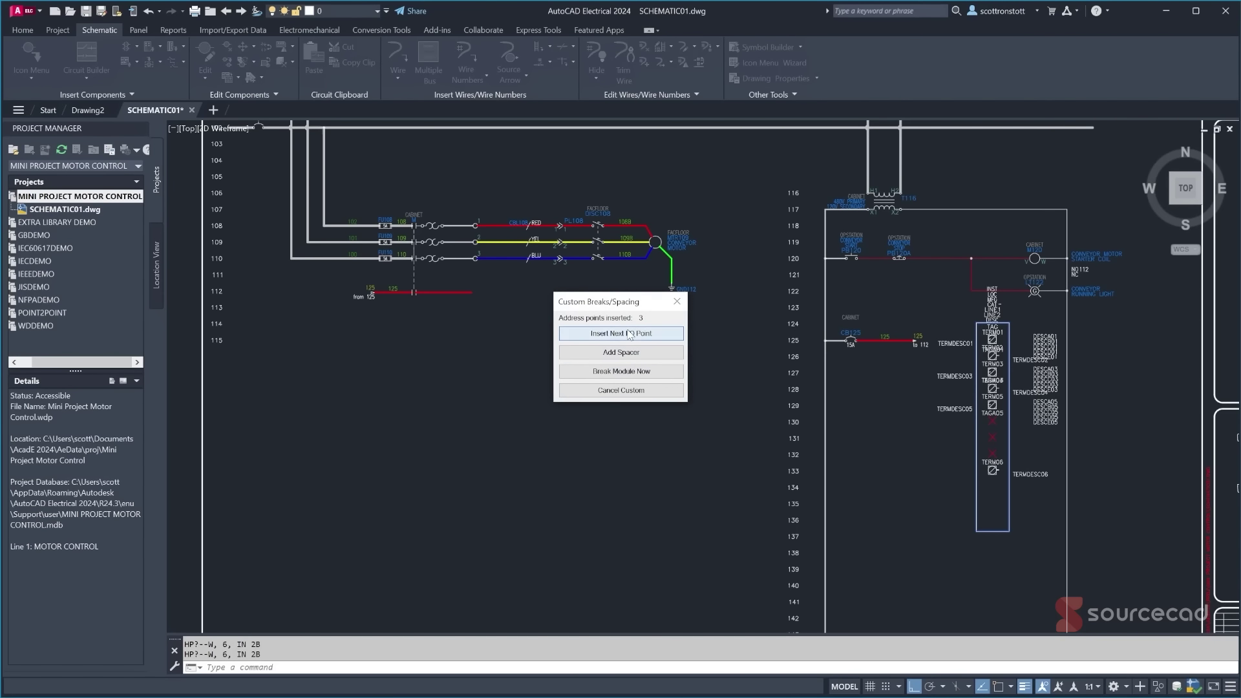
{"action": "left_click", "coordinate": [630, 334]}
{"action": "left_click", "coordinate": [630, 334]}
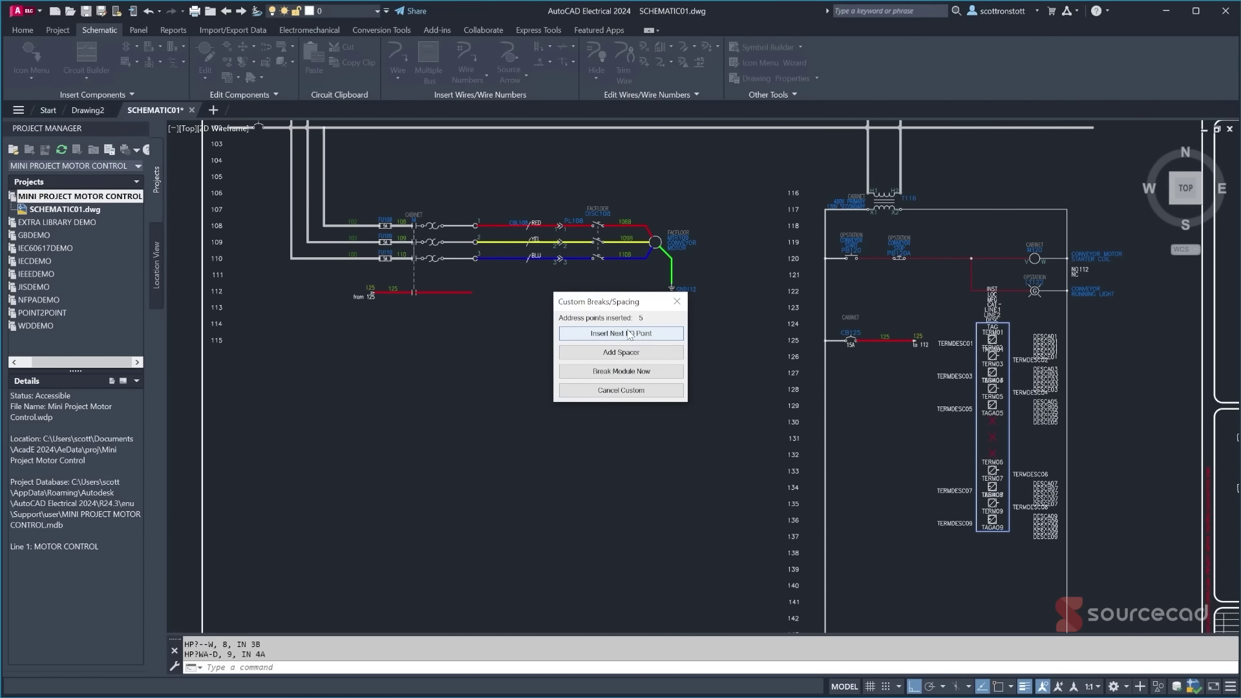
{"action": "left_click", "coordinate": [630, 334]}
{"action": "left_click", "coordinate": [627, 333]}
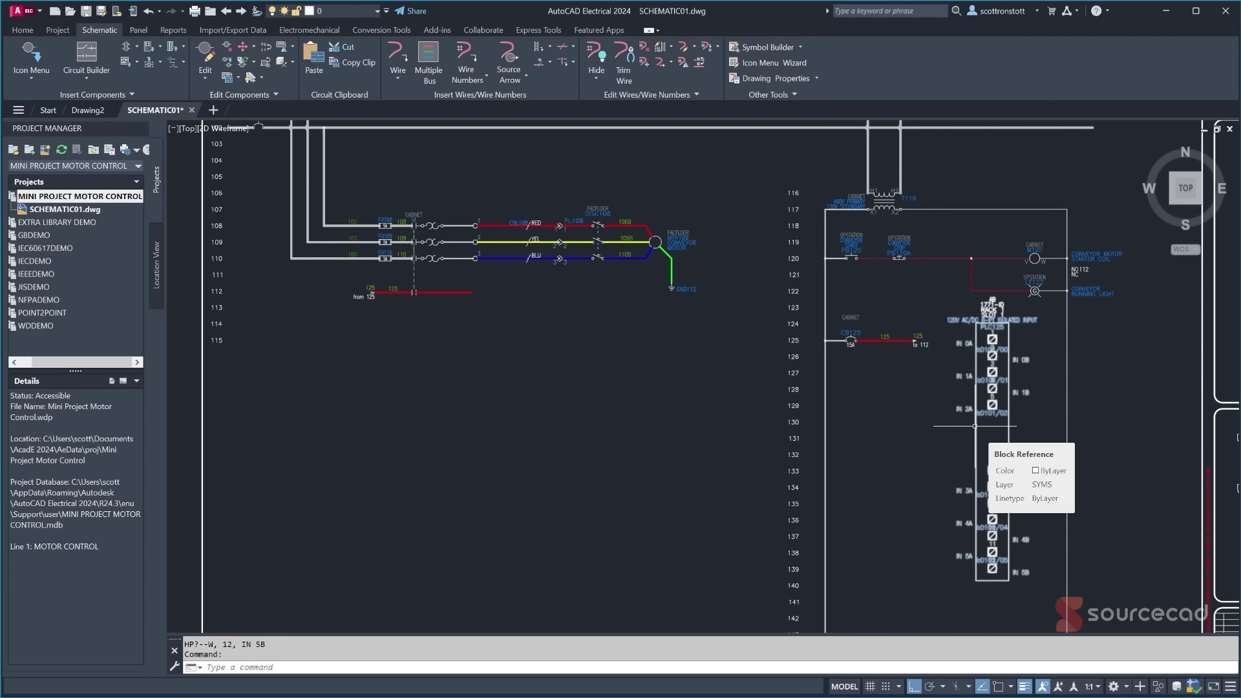
- Set the PLC module's location to CABINET and describe its I:0101/00 point as CONVEYOR, MOTOR START on two description lines
{"action": "right_click", "coordinate": [975, 426]}
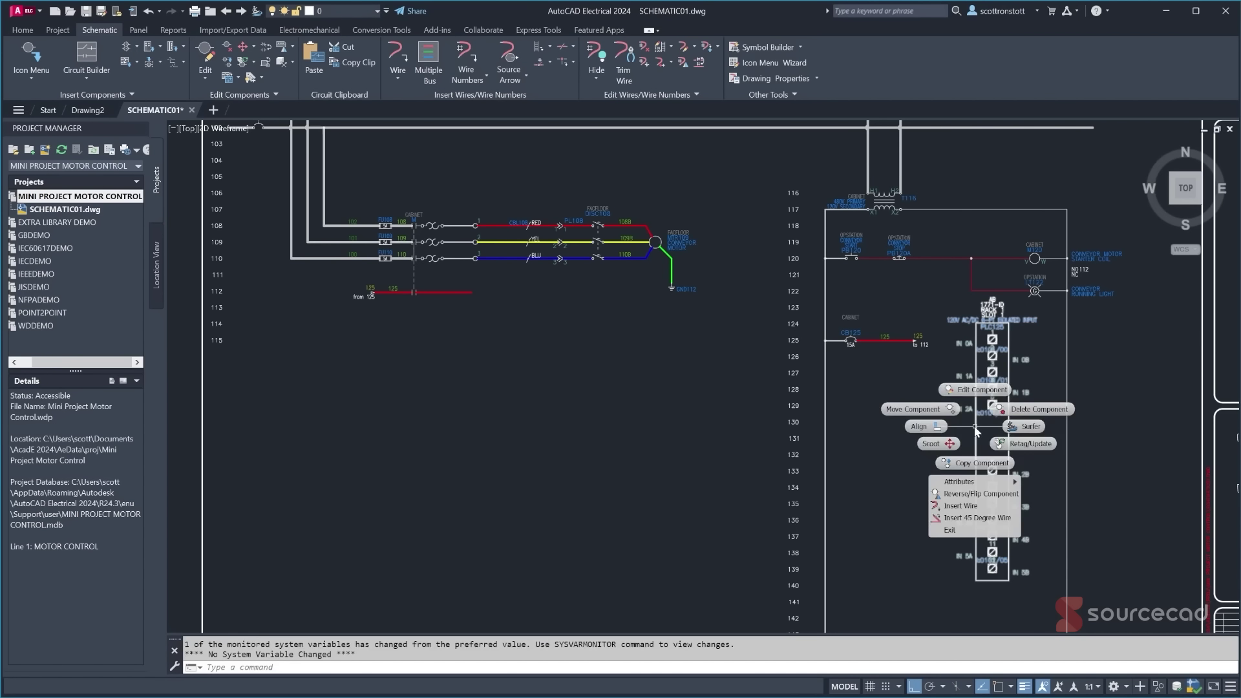
{"action": "left_click", "coordinate": [965, 393]}
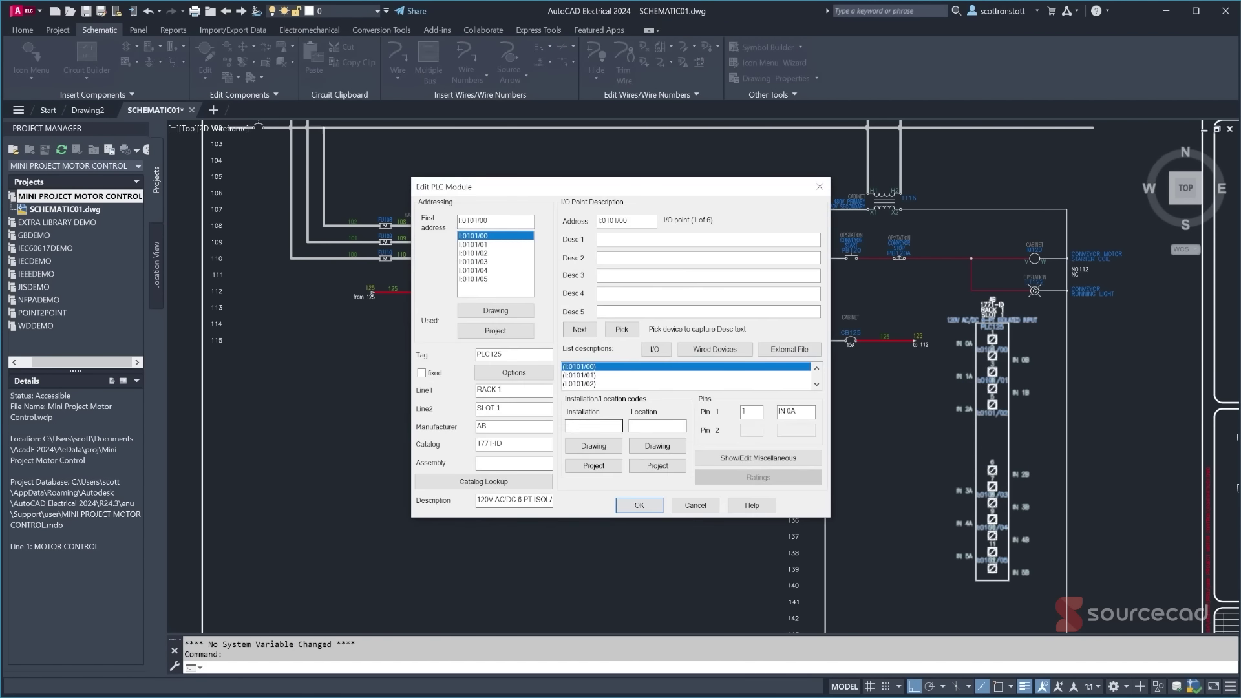
{"action": "left_click", "coordinate": [657, 446]}
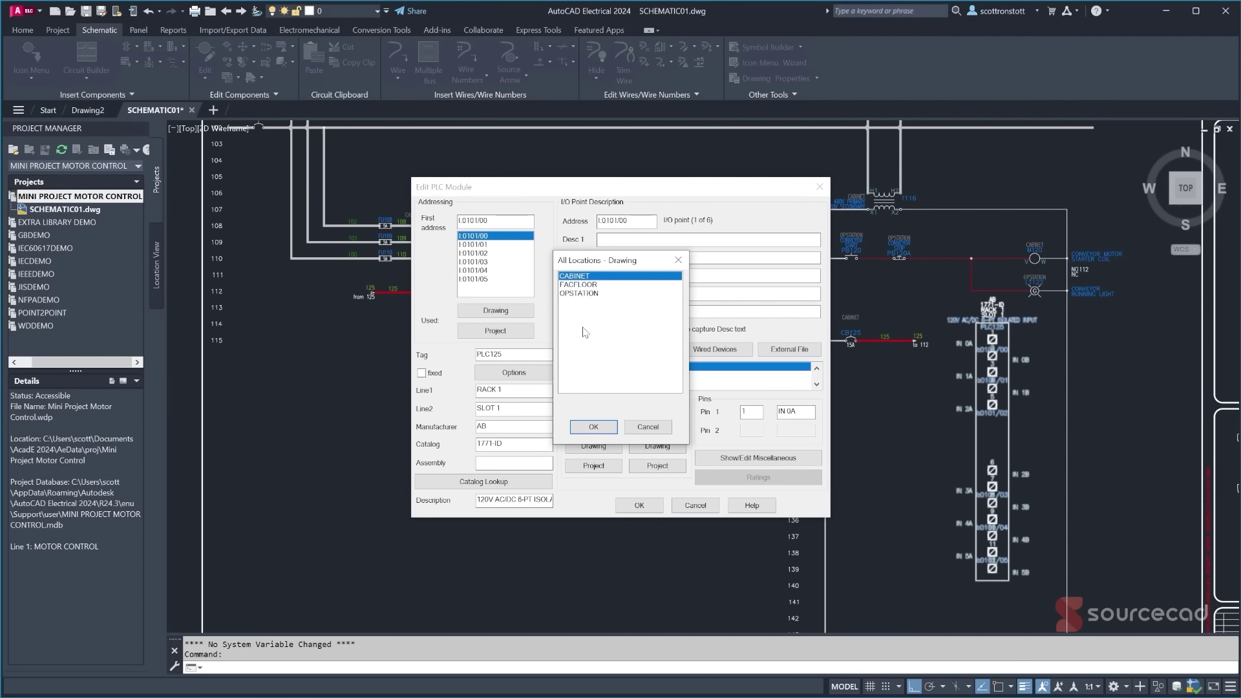
{"action": "left_click", "coordinate": [585, 429]}
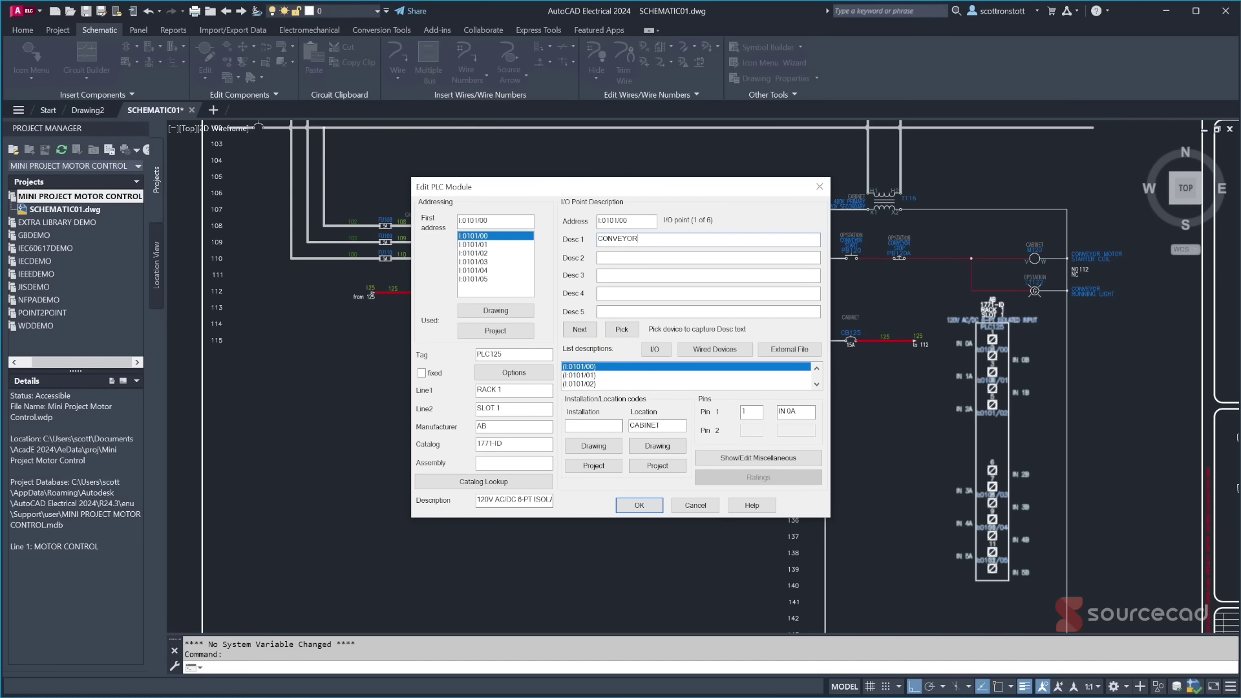
{"action": "key", "text": "Tab"}
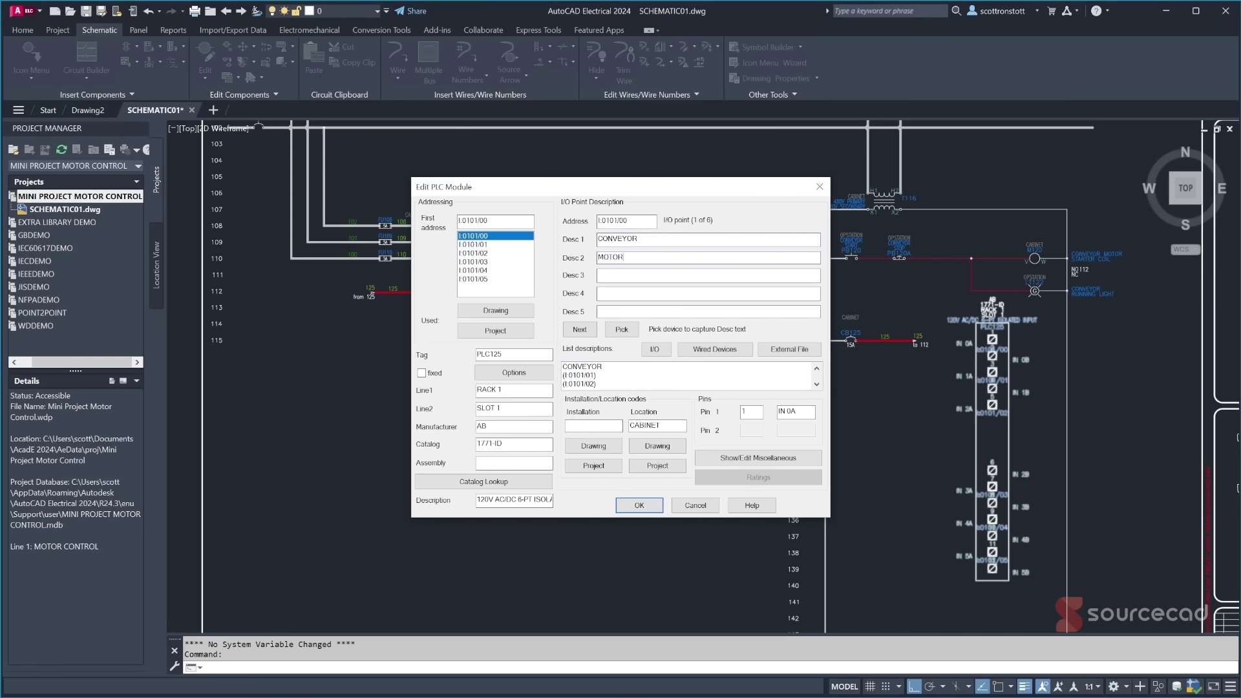
{"action": "left_click", "coordinate": [640, 506]}
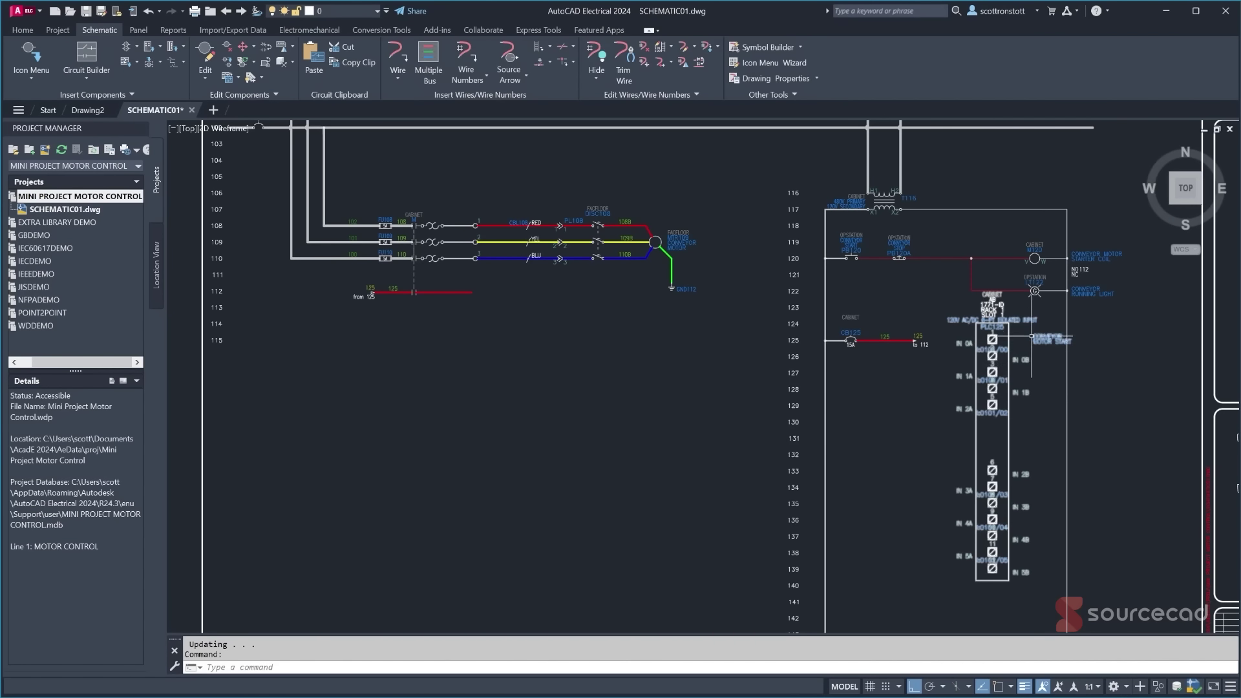
- Scoot the entire PLC module, including its descriptions, horizontally about 1.1 units toward the ladder's right rail
{"action": "scroll", "coordinate": [1035, 338], "scroll_direction": "up", "scroll_amount": 3}
{"action": "middle_click_drag", "start_coordinate": [983, 324], "coordinate": [743, 311]}
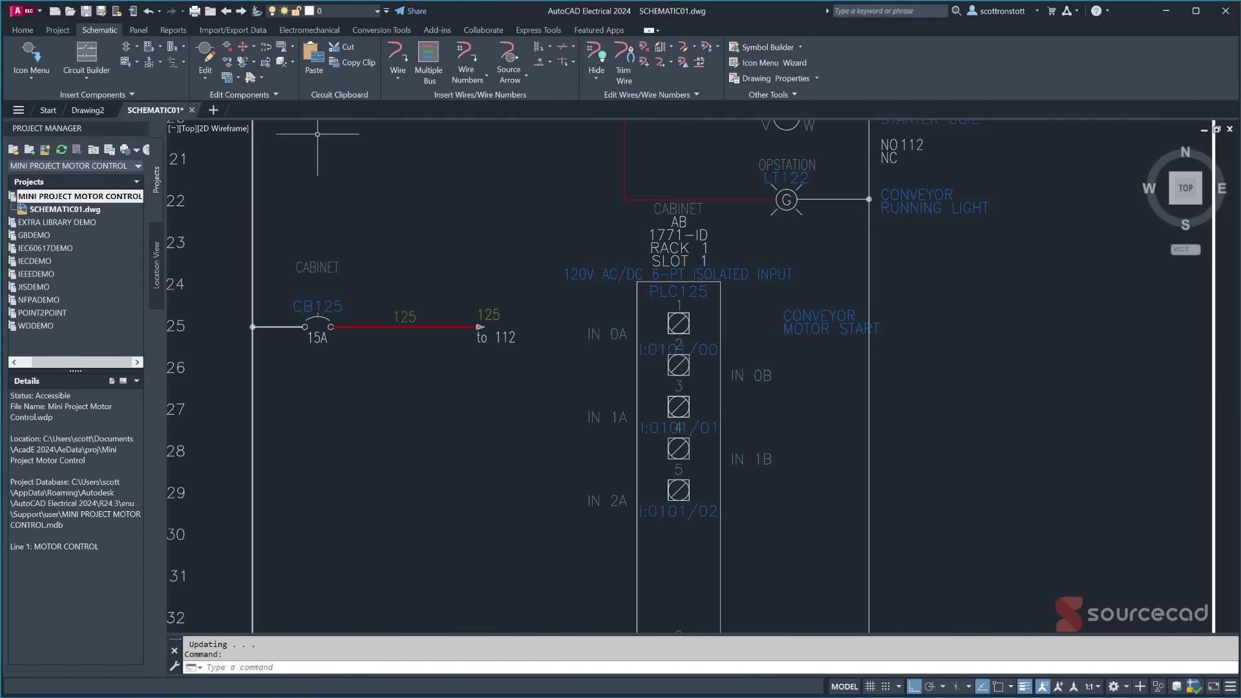
{"action": "left_click", "coordinate": [243, 47]}
{"action": "left_click", "coordinate": [705, 296]}
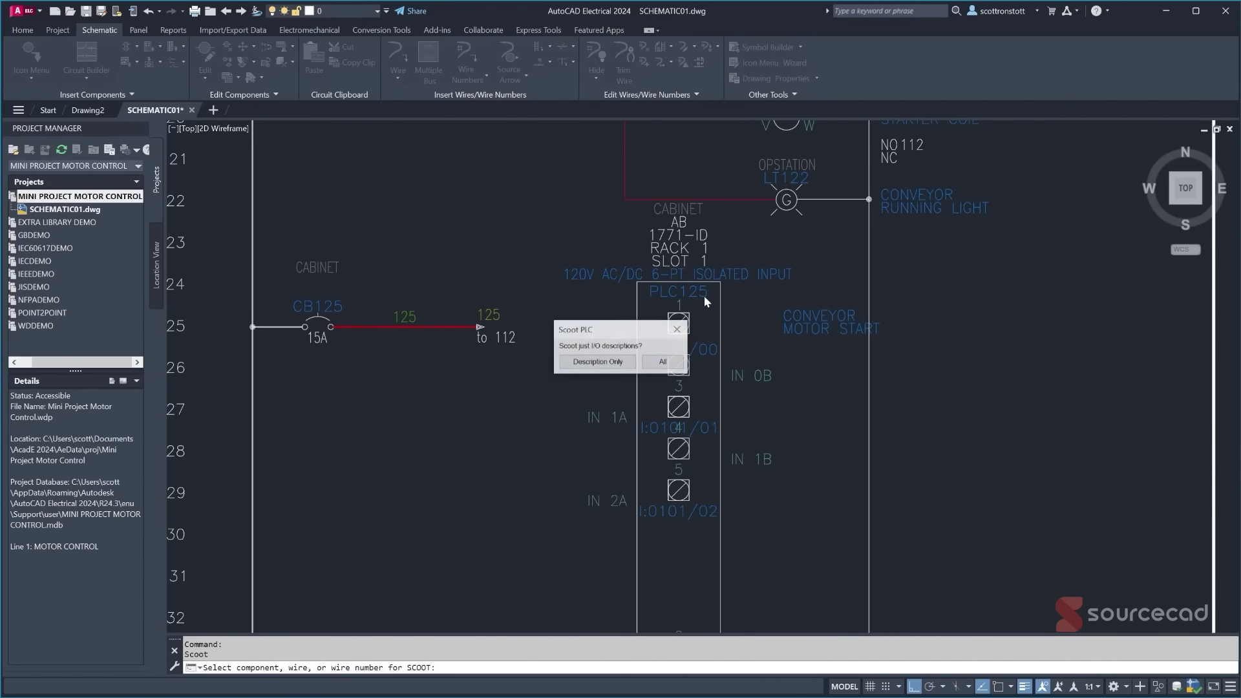
{"action": "left_click", "coordinate": [663, 362]}
{"action": "scroll", "coordinate": [697, 317], "scroll_direction": "down", "scroll_amount": 5}
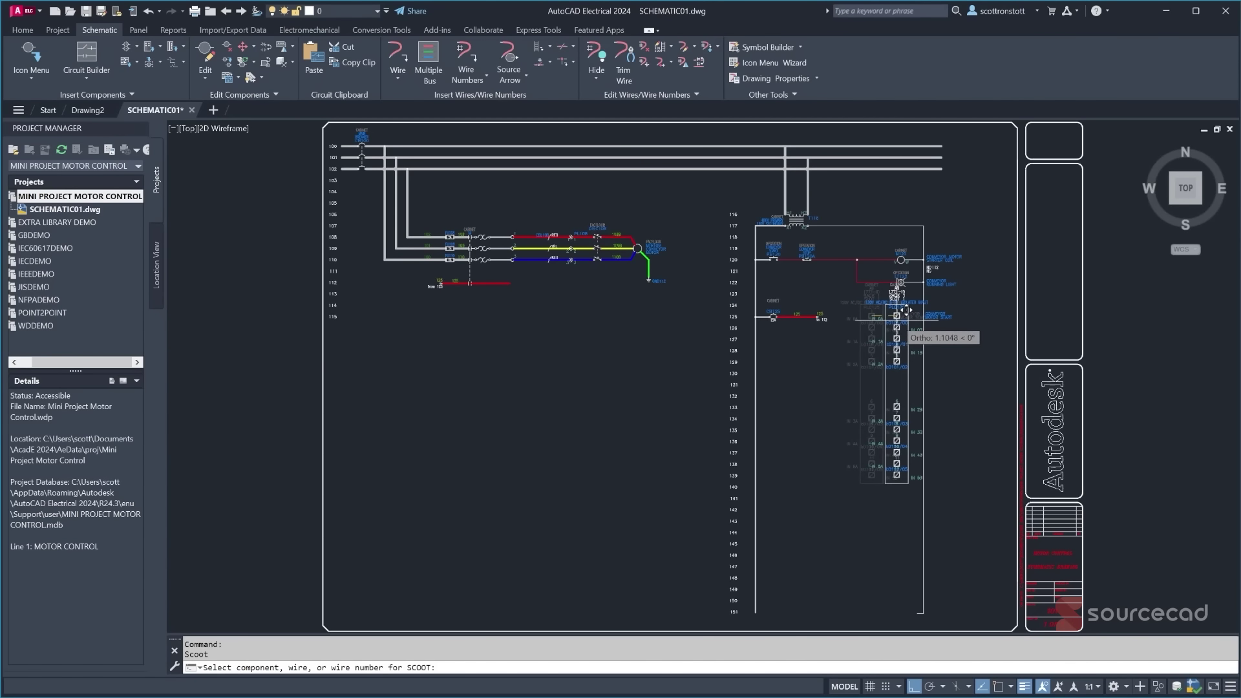
{"action": "left_click", "coordinate": [903, 310]}
{"action": "scroll", "coordinate": [897, 321], "scroll_direction": "up", "scroll_amount": 5}
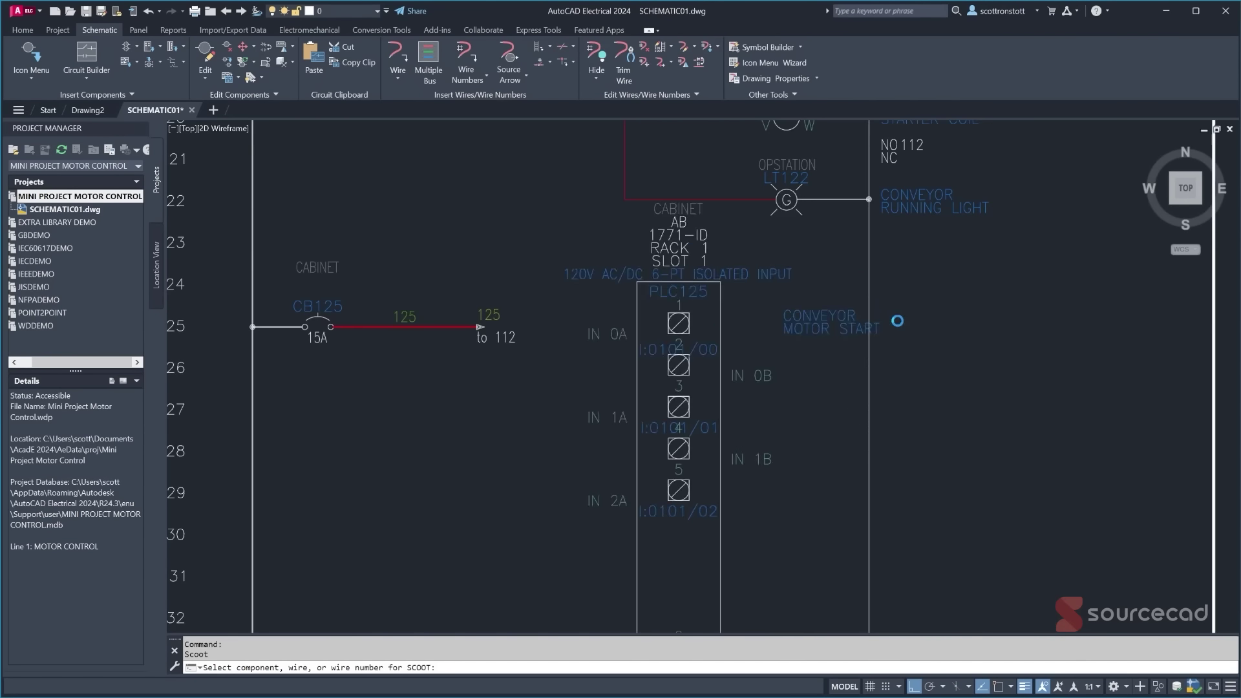
{"action": "scroll", "coordinate": [685, 319], "scroll_direction": "down", "scroll_amount": 2}
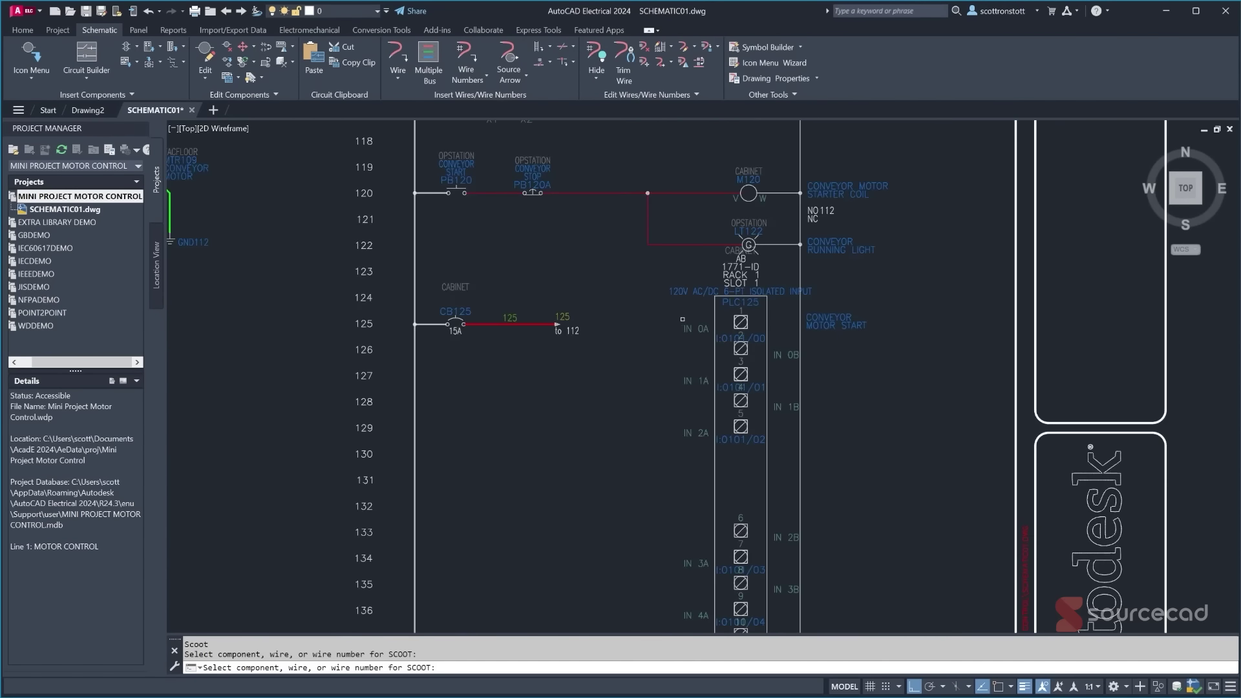
{"action": "left_click", "coordinate": [706, 332]}
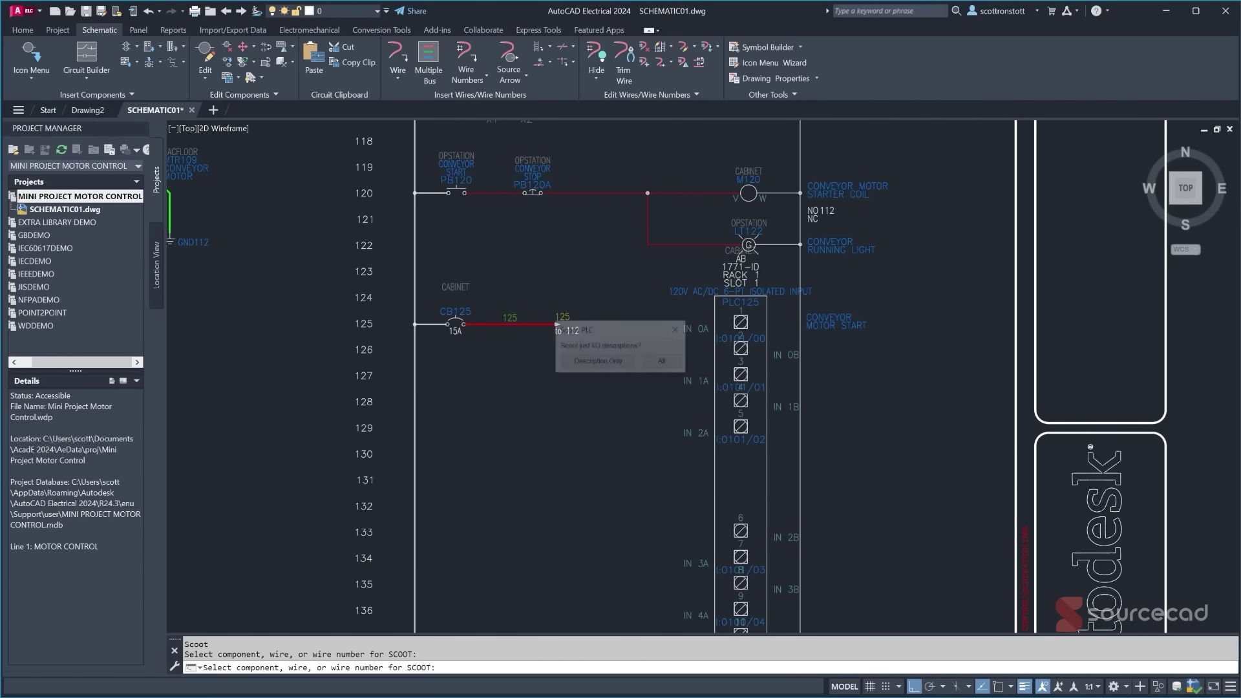
{"action": "left_click", "coordinate": [660, 362]}
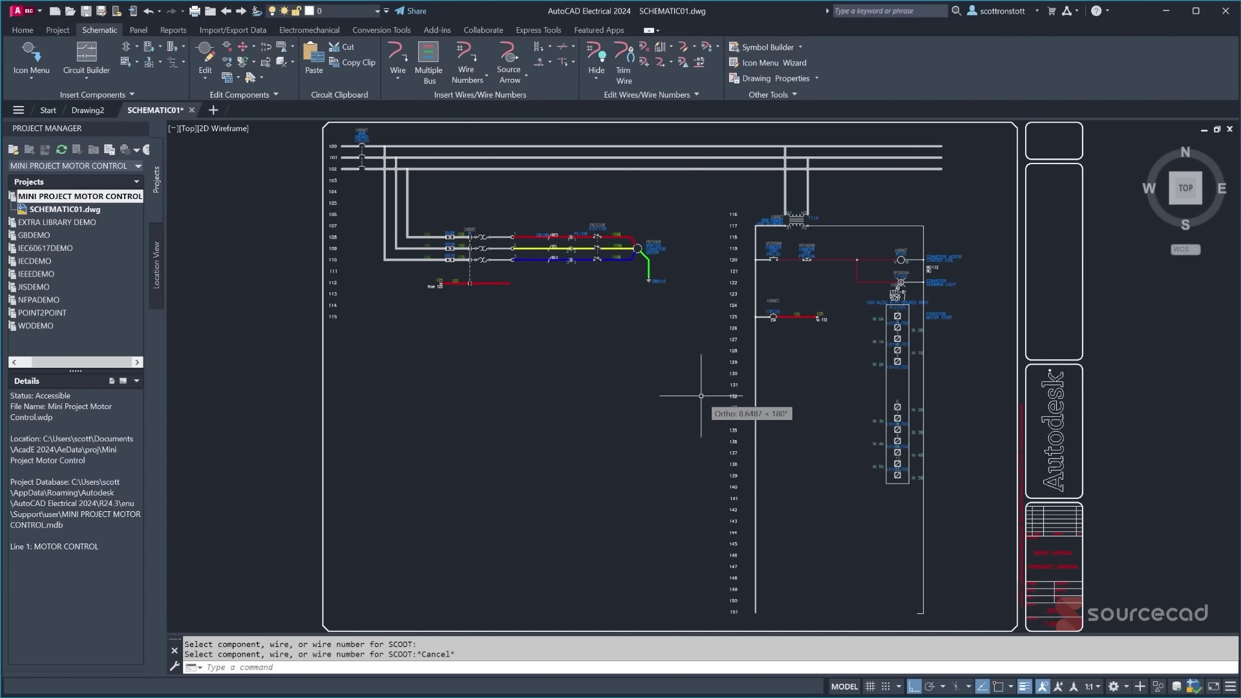
{"action": "key", "text": "Escape"}
- Move the PLC module straight down about 0.64 units, clear of the running light at line 122
{"action": "scroll", "coordinate": [896, 296], "scroll_direction": "up", "scroll_amount": 5}
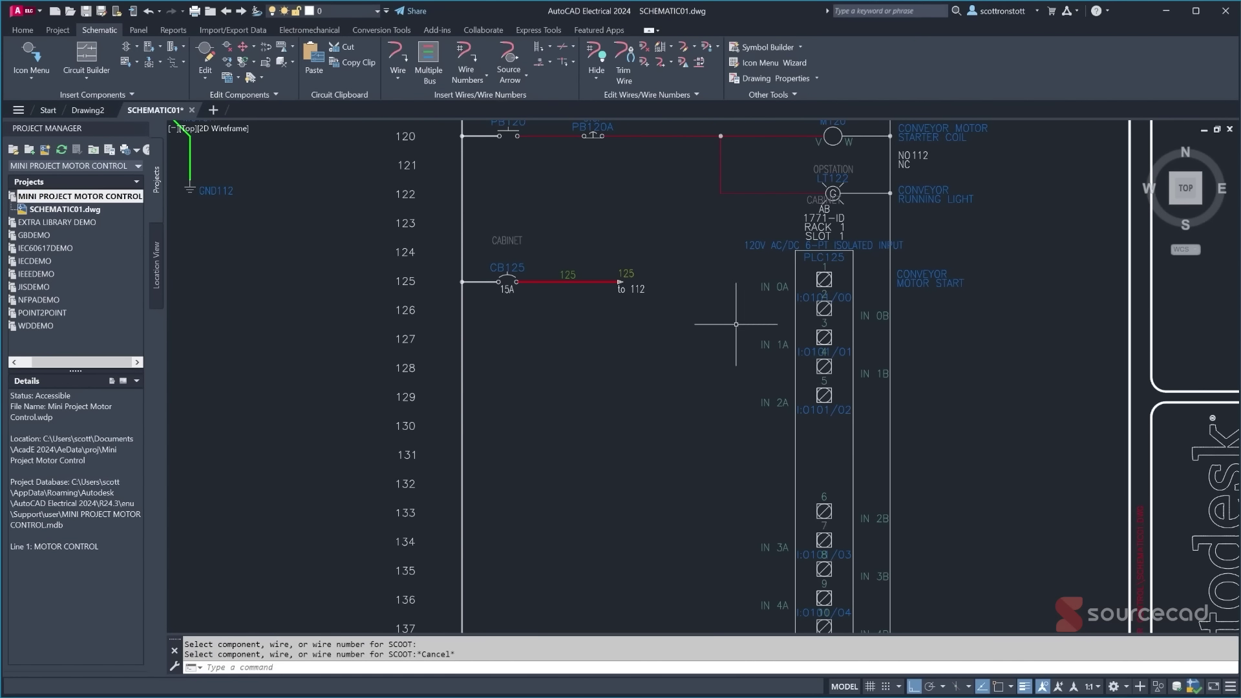
{"action": "key", "text": "Return"}
{"action": "left_click", "coordinate": [797, 324]}
{"action": "key", "text": "Return"}
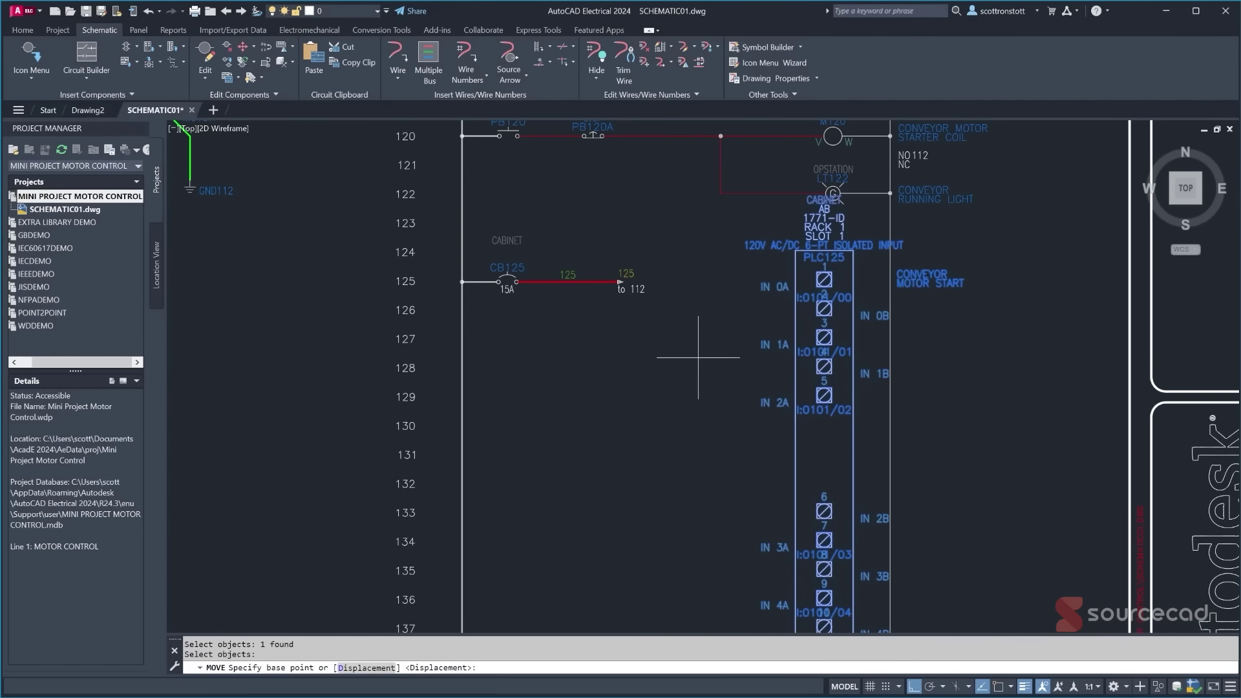
{"action": "left_click", "coordinate": [698, 358]}
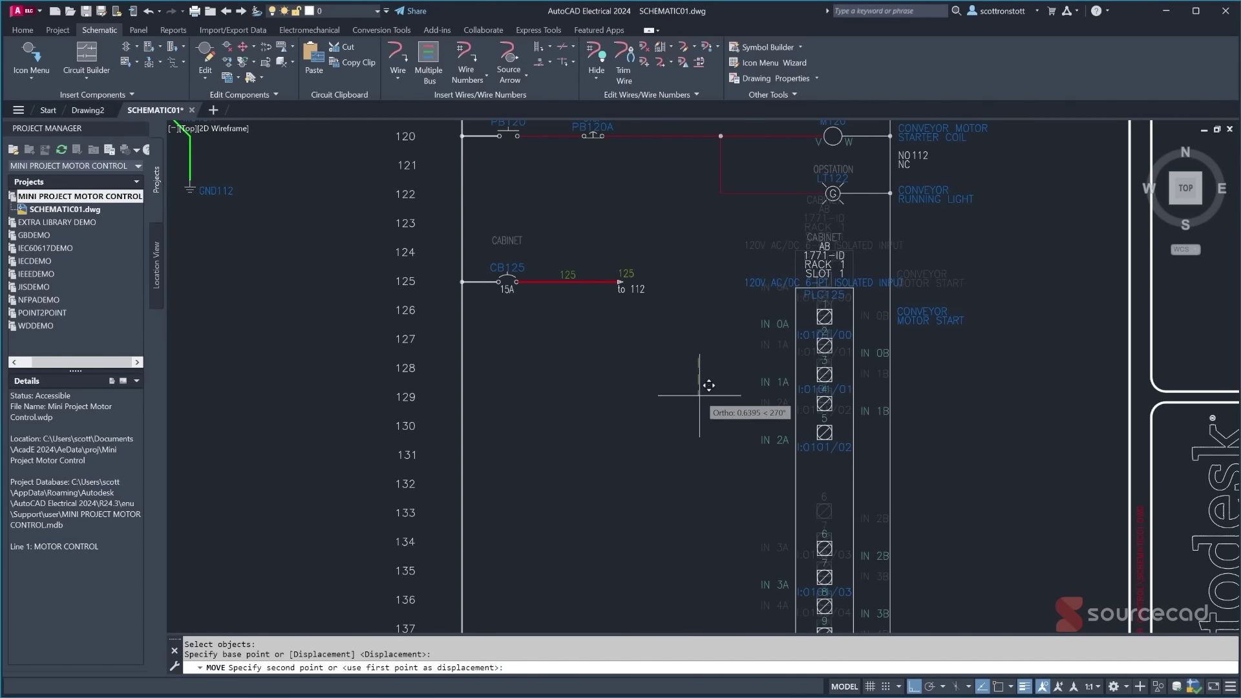
{"action": "left_click", "coordinate": [700, 397]}
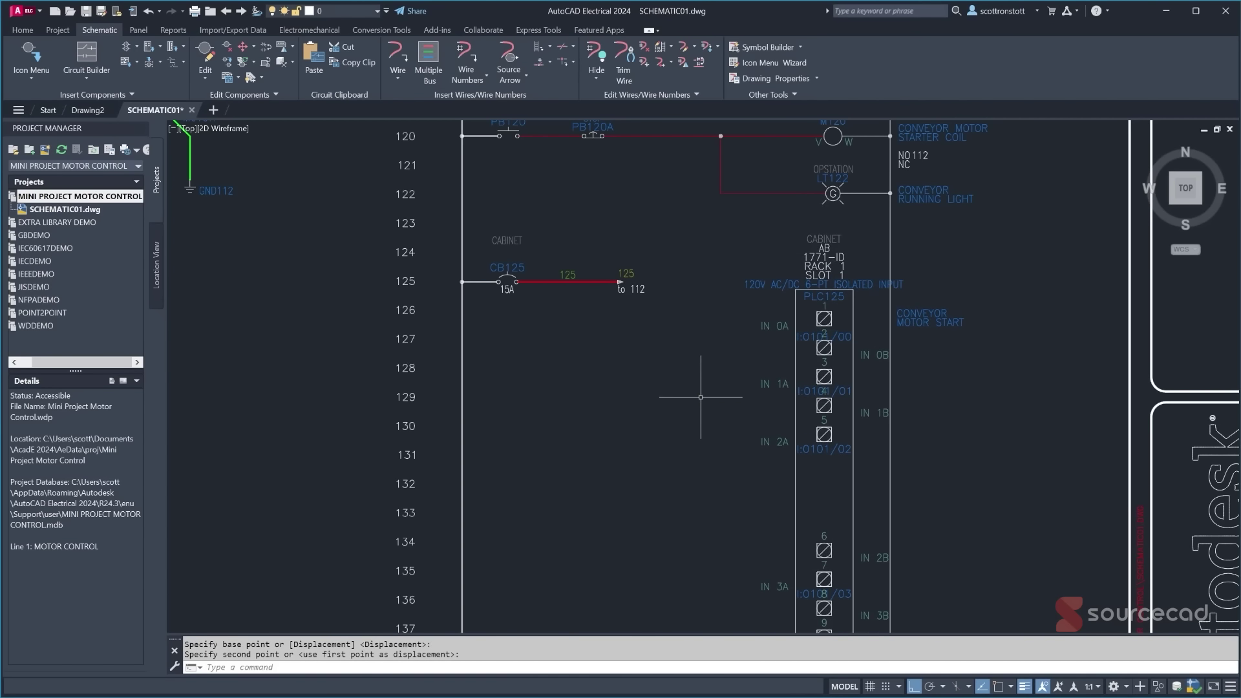
- Retag the PLC module to match its new line reference
{"action": "left_click", "coordinate": [792, 345]}
{"action": "scroll", "coordinate": [822, 309], "scroll_direction": "up", "scroll_amount": 2}
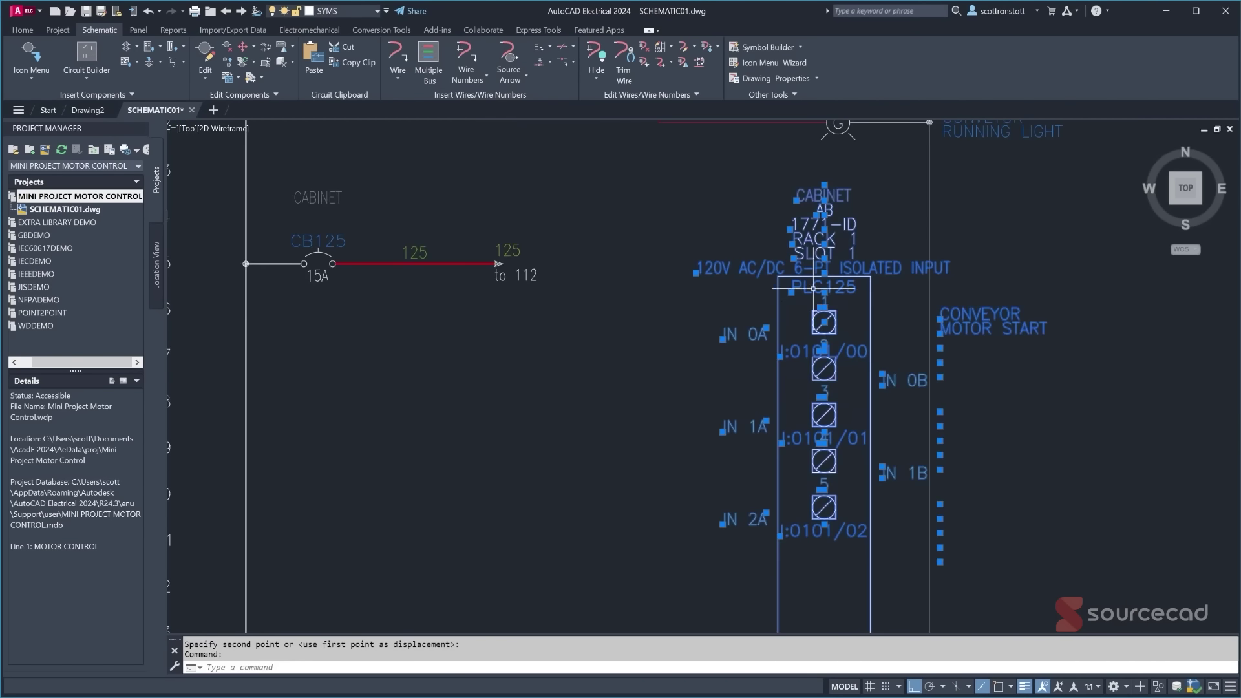
{"action": "key", "text": "Escape"}
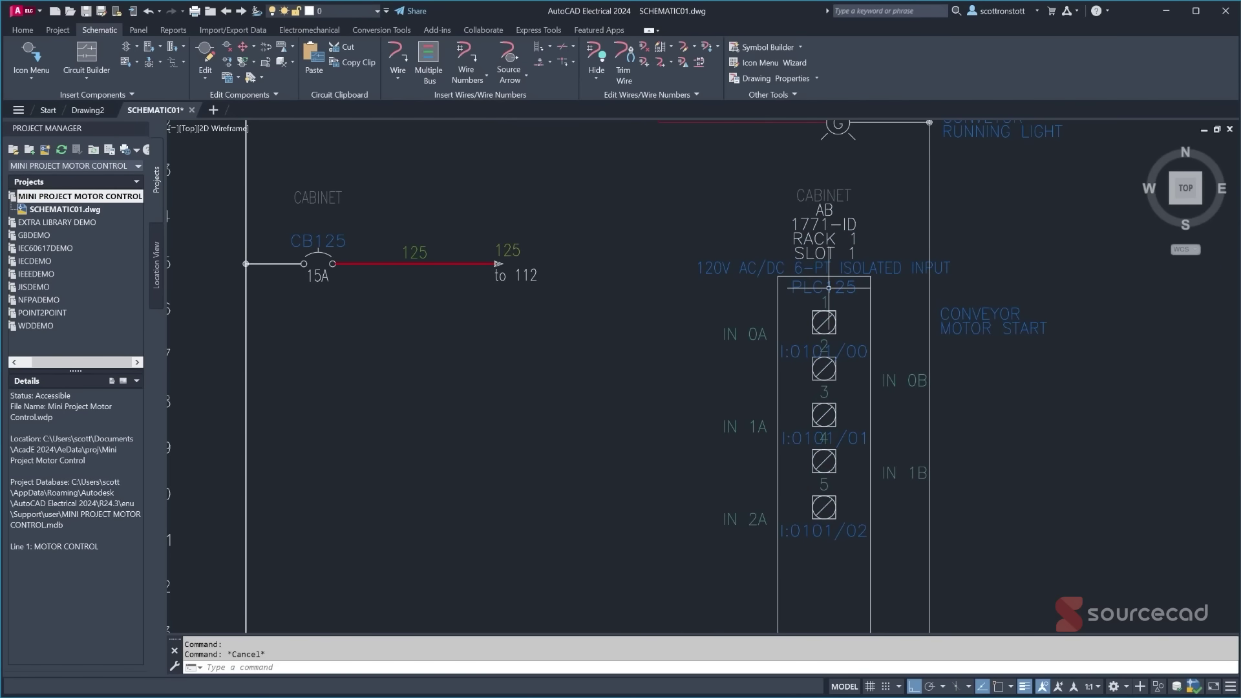
{"action": "left_click", "coordinate": [159, 51]}
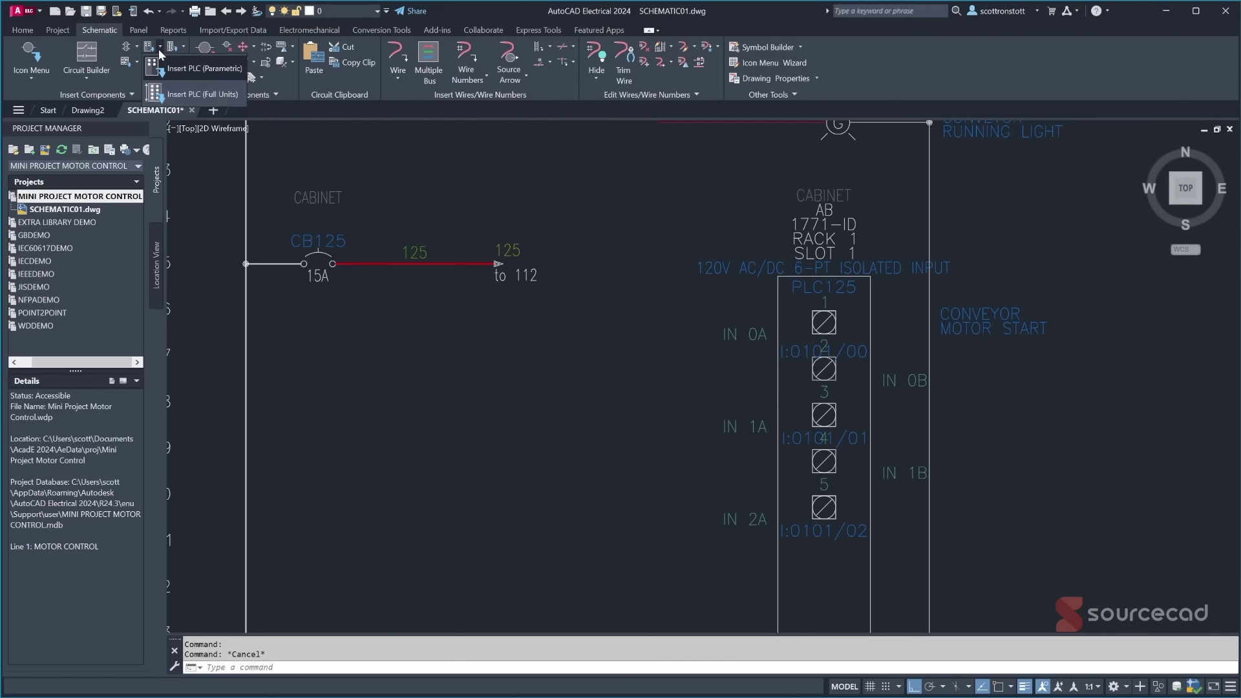
{"action": "right_click", "coordinate": [780, 279]}
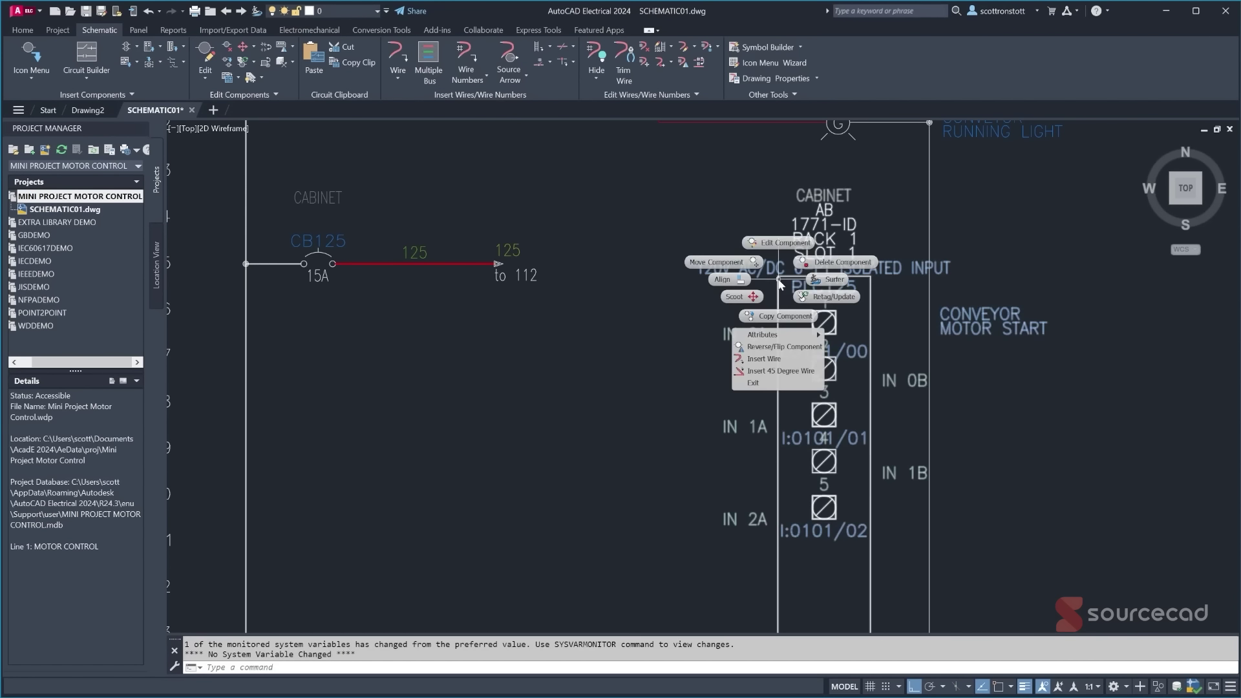
{"action": "left_click", "coordinate": [828, 297]}
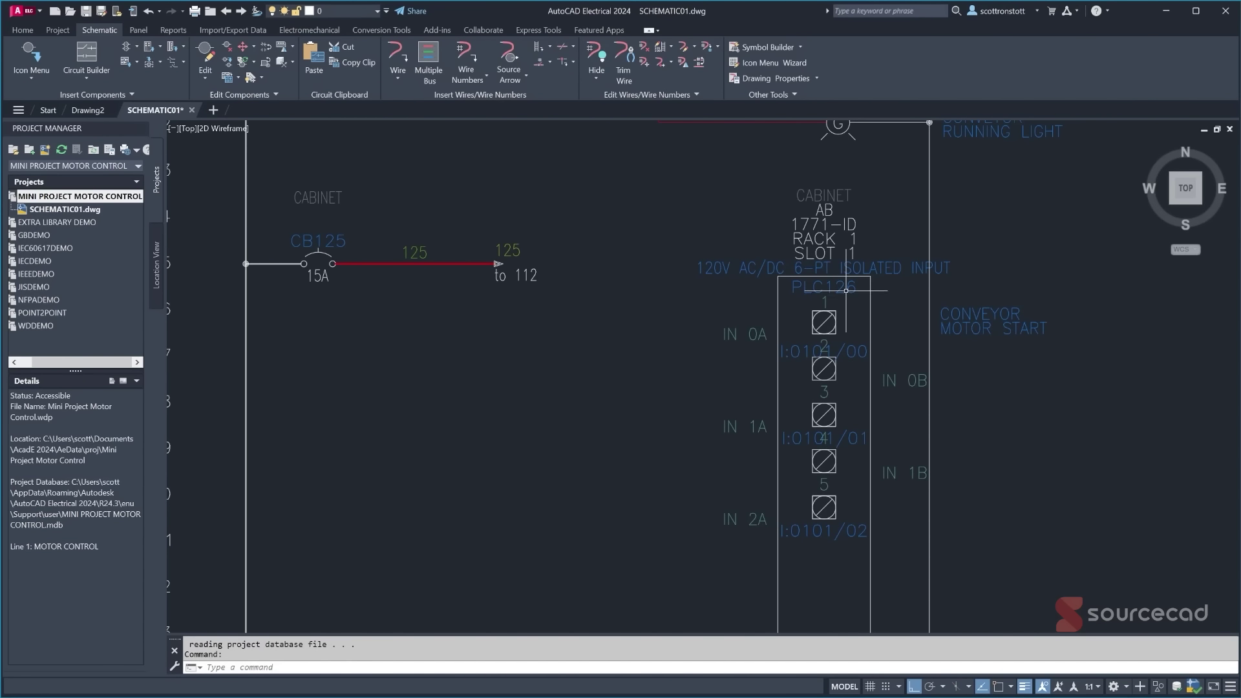
- Scoot the circuit breaker's wire down from line 125 to line 126 and accept retagging of the moved component
{"action": "scroll", "coordinate": [505, 285], "scroll_direction": "down", "scroll_amount": 2}
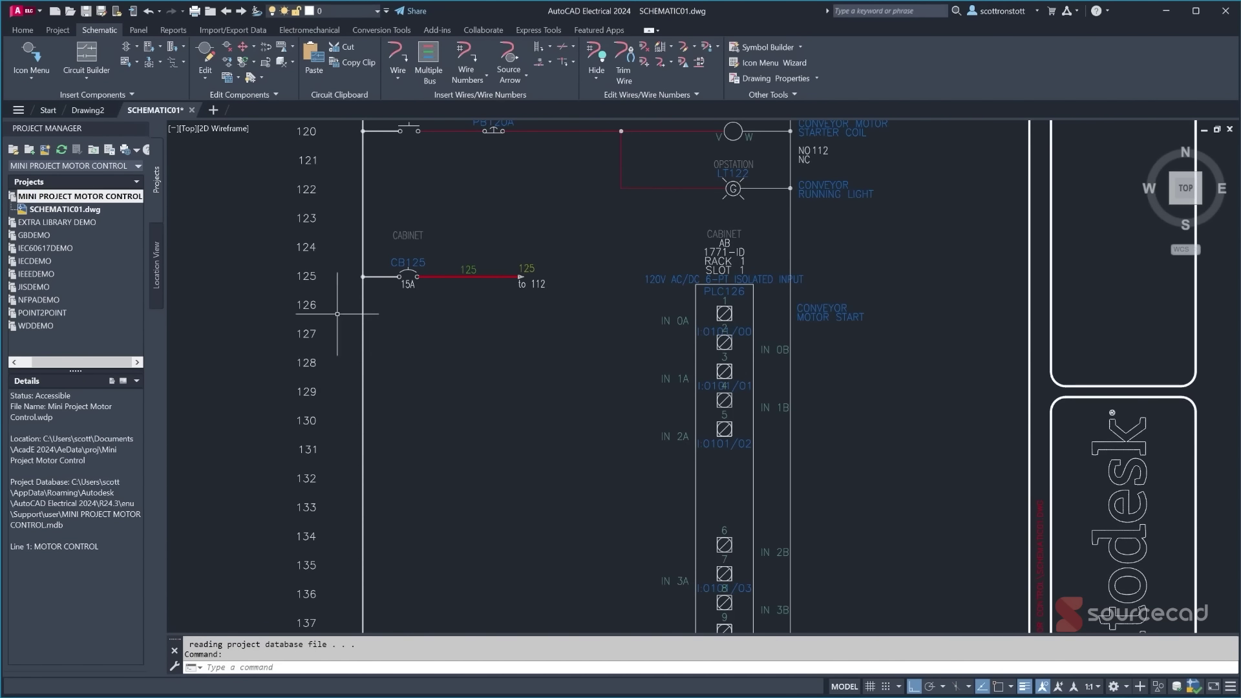
{"action": "left_click", "coordinate": [244, 48]}
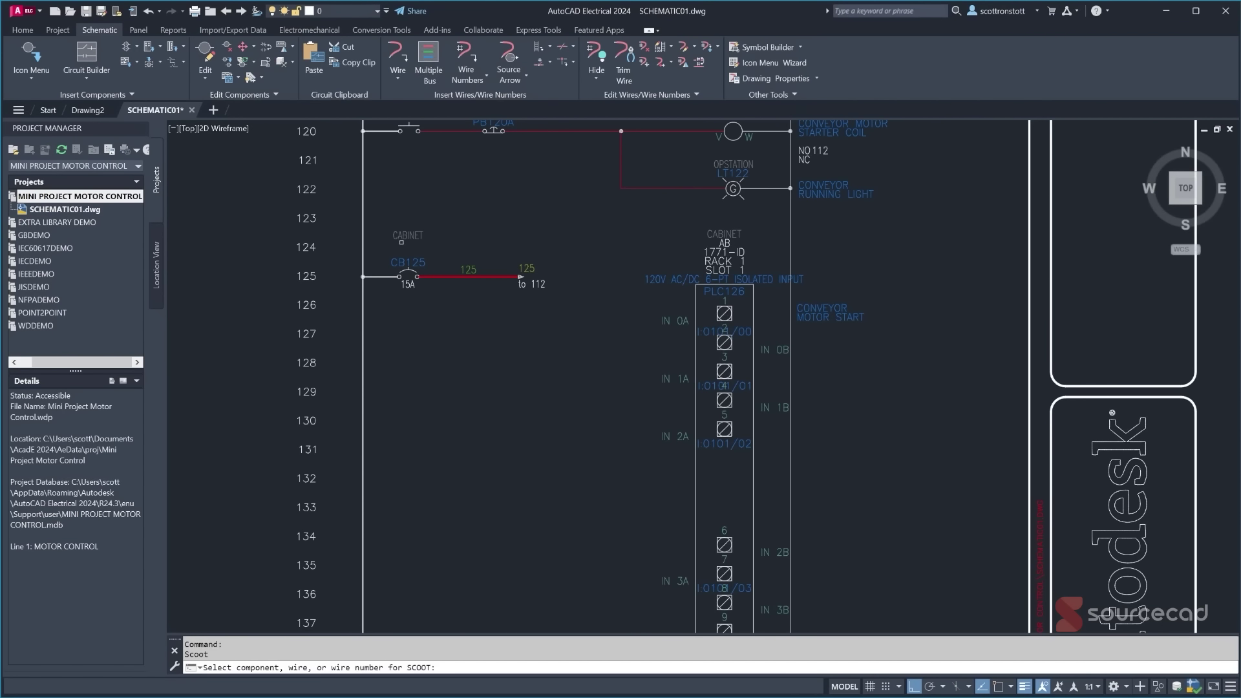
{"action": "left_click", "coordinate": [442, 276]}
{"action": "left_click", "coordinate": [440, 304]}
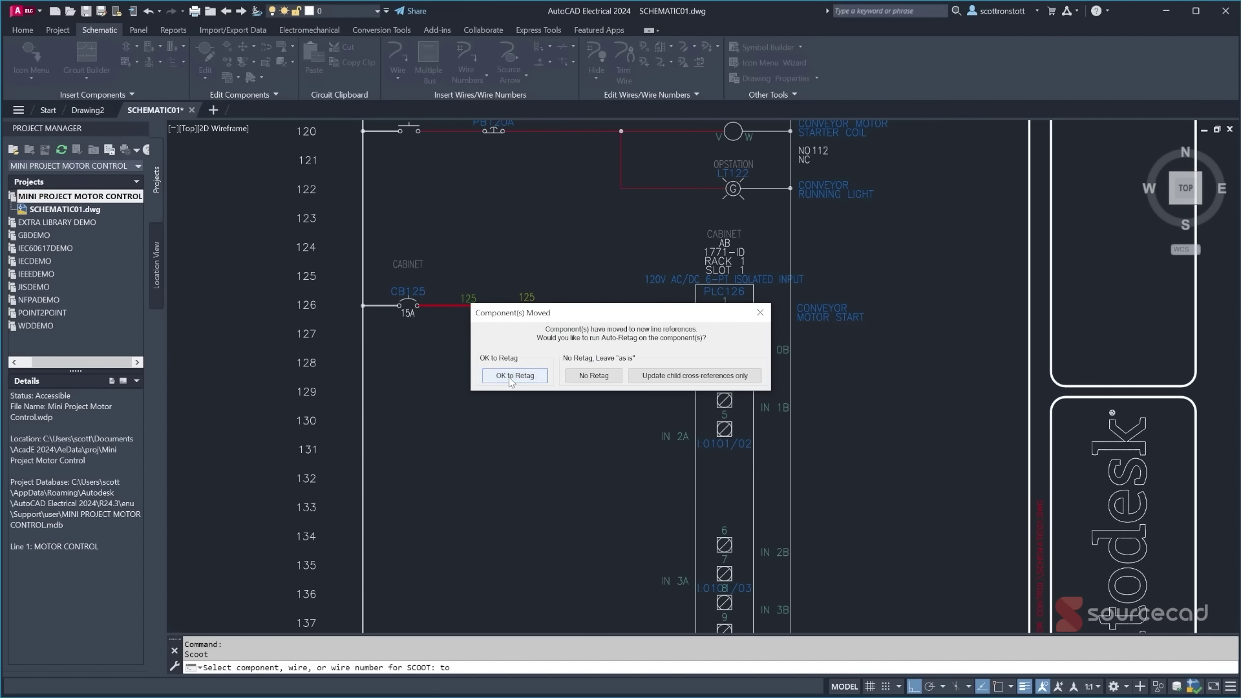
{"action": "left_click", "coordinate": [514, 375]}
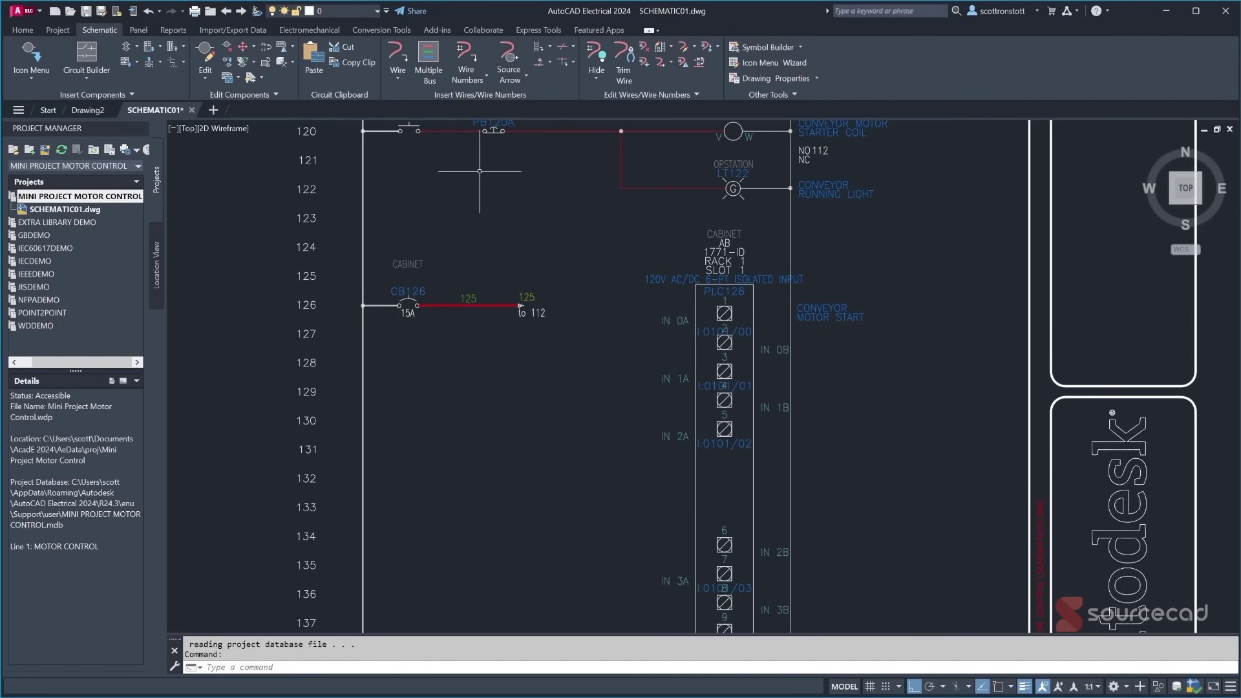
- Renumber the source wire at line 126 individually, using Tag/retag all with line-reference numbering
{"action": "left_click", "coordinate": [464, 54]}
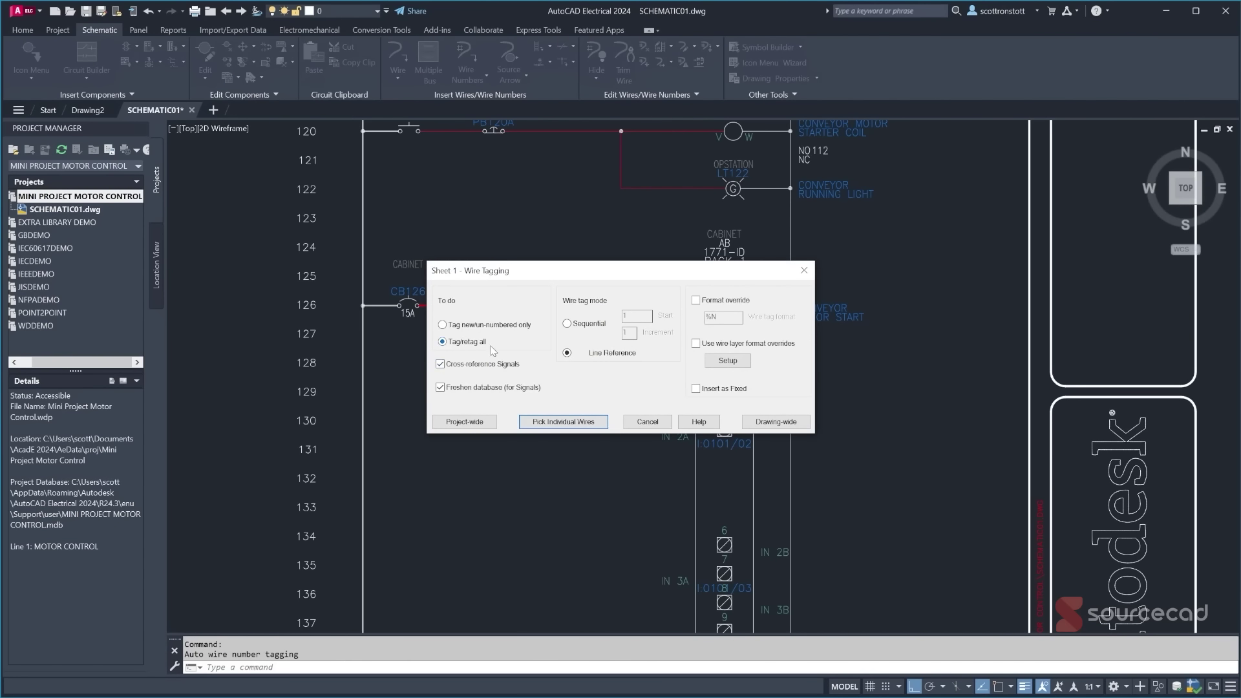
{"action": "left_click", "coordinate": [563, 421]}
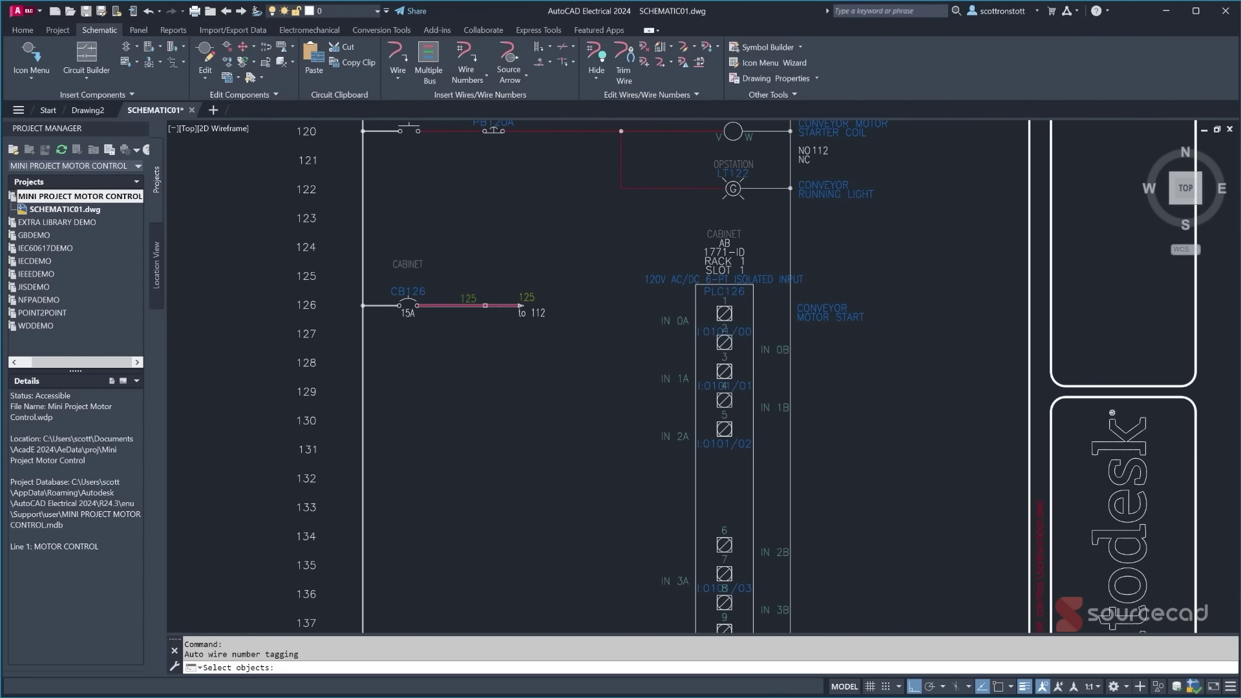
{"action": "left_click", "coordinate": [469, 305]}
{"action": "key", "text": "Return"}
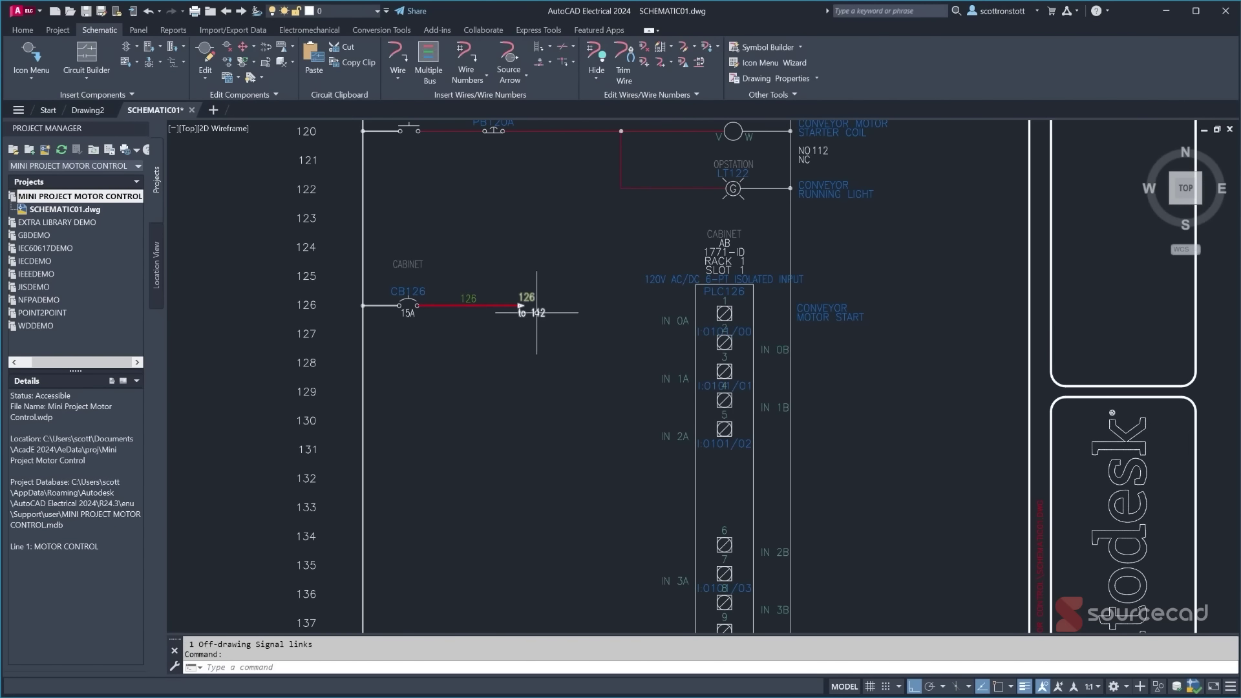
- Renumber the destination signal wire at line 112 individually so it matches its source wire
{"action": "scroll", "coordinate": [536, 312], "scroll_direction": "down", "scroll_amount": 5}
{"action": "scroll", "coordinate": [330, 249], "scroll_direction": "up", "scroll_amount": 5}
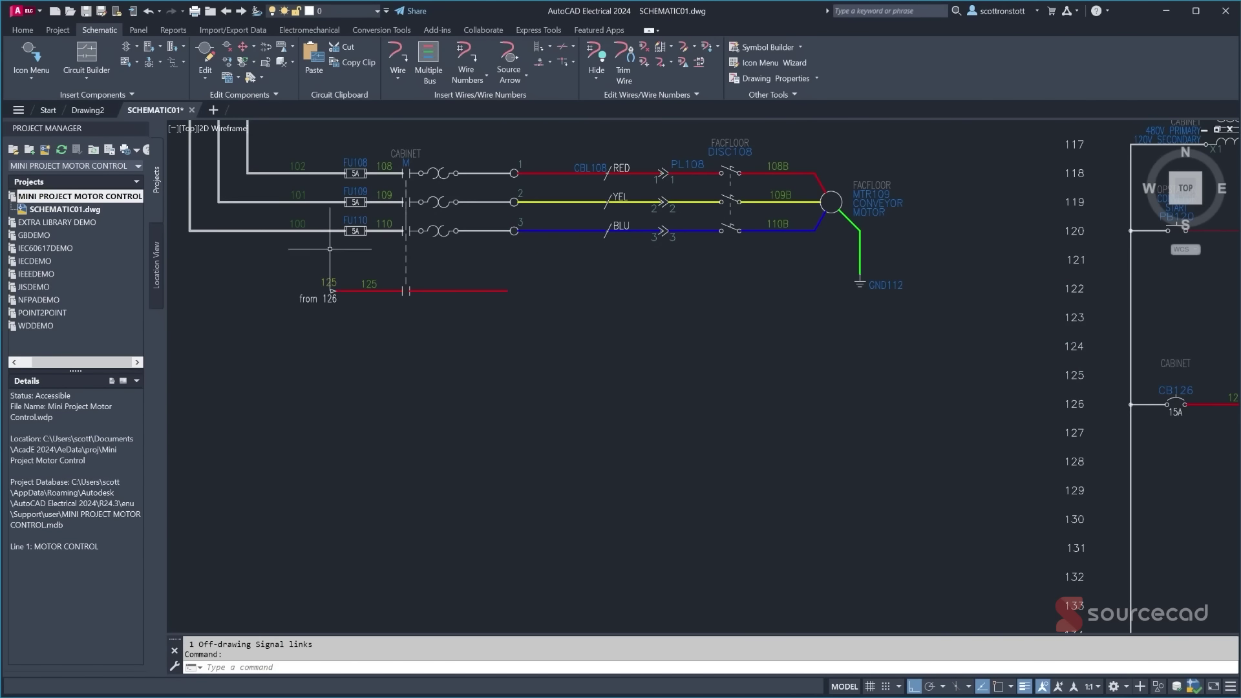
{"action": "key", "text": "Return"}
{"action": "left_click", "coordinate": [563, 421]}
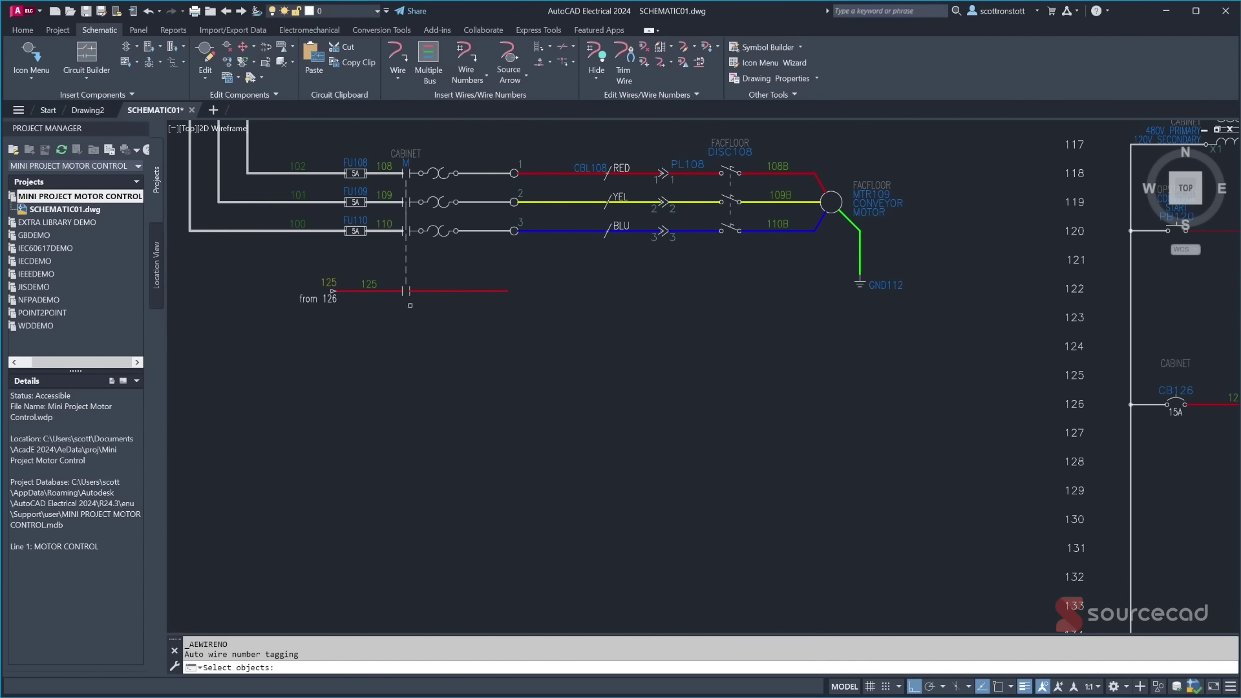
{"action": "left_click", "coordinate": [395, 291]}
{"action": "key", "text": "Return"}
- Move the PLC module slightly upward so its first input terminal lines up with line 126
{"action": "scroll", "coordinate": [363, 311], "scroll_direction": "down", "scroll_amount": 5}
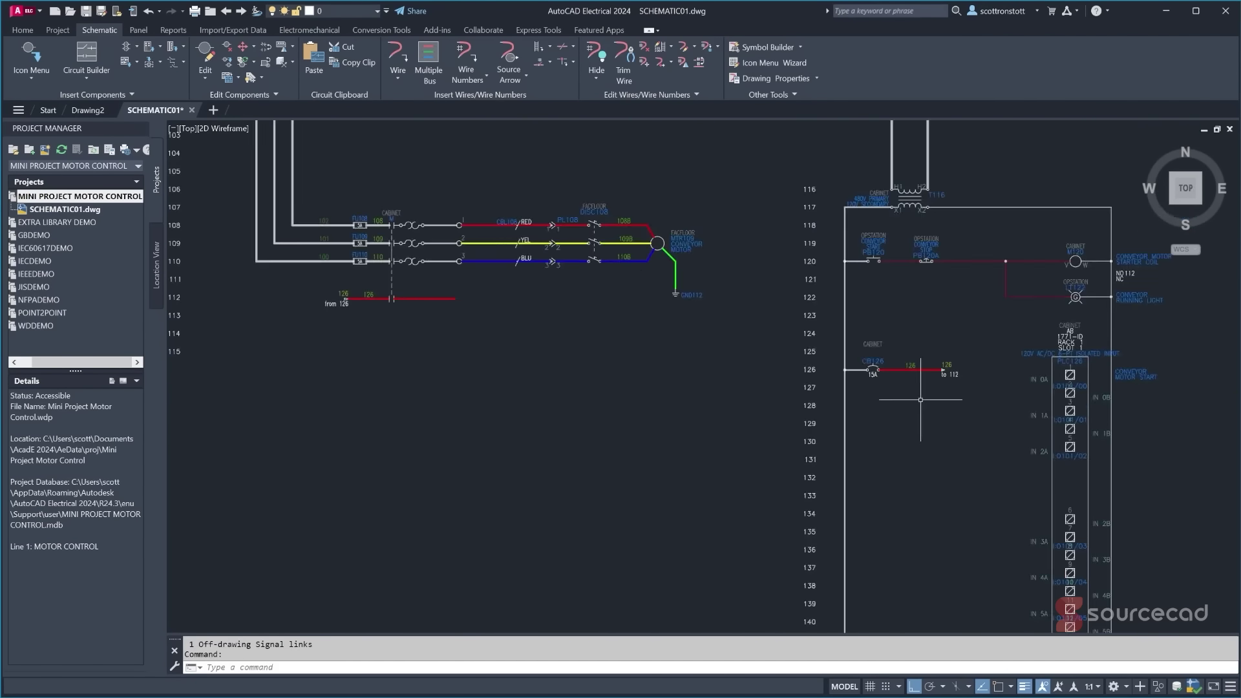
{"action": "scroll", "coordinate": [731, 372], "scroll_direction": "up", "scroll_amount": 3}
{"action": "scroll", "coordinate": [732, 372], "scroll_direction": "up", "scroll_amount": 2}
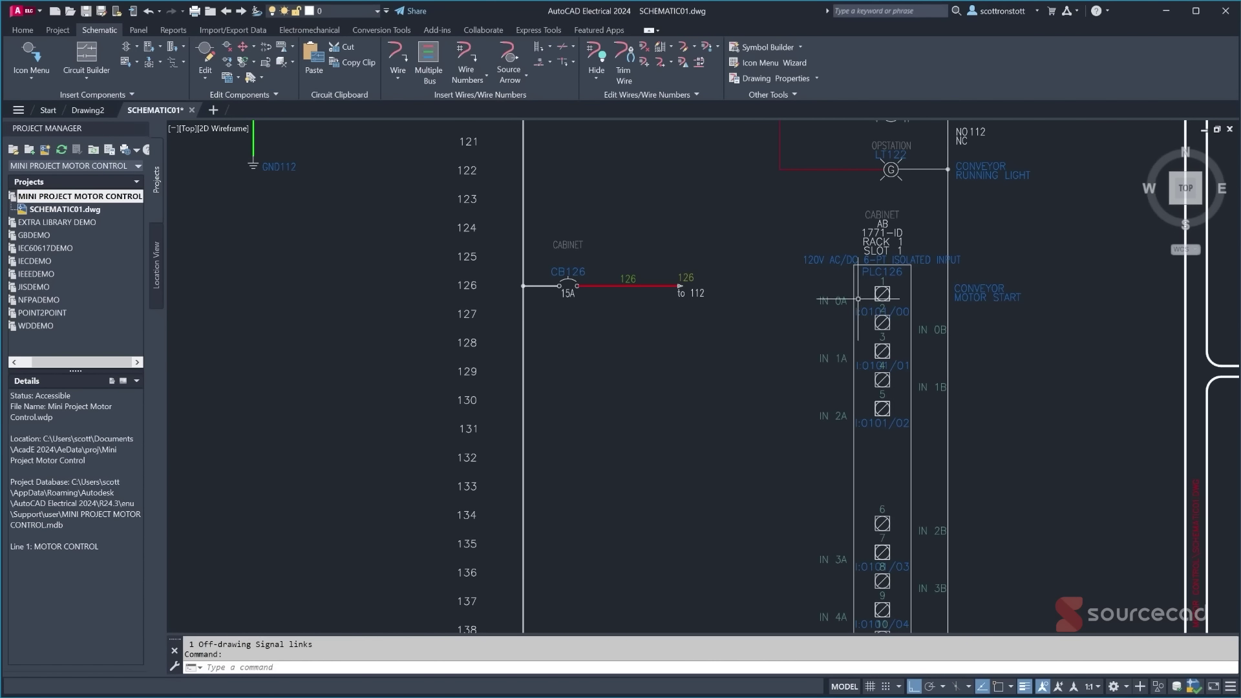
{"action": "key", "text": "Return"}
{"action": "left_click", "coordinate": [863, 294]}
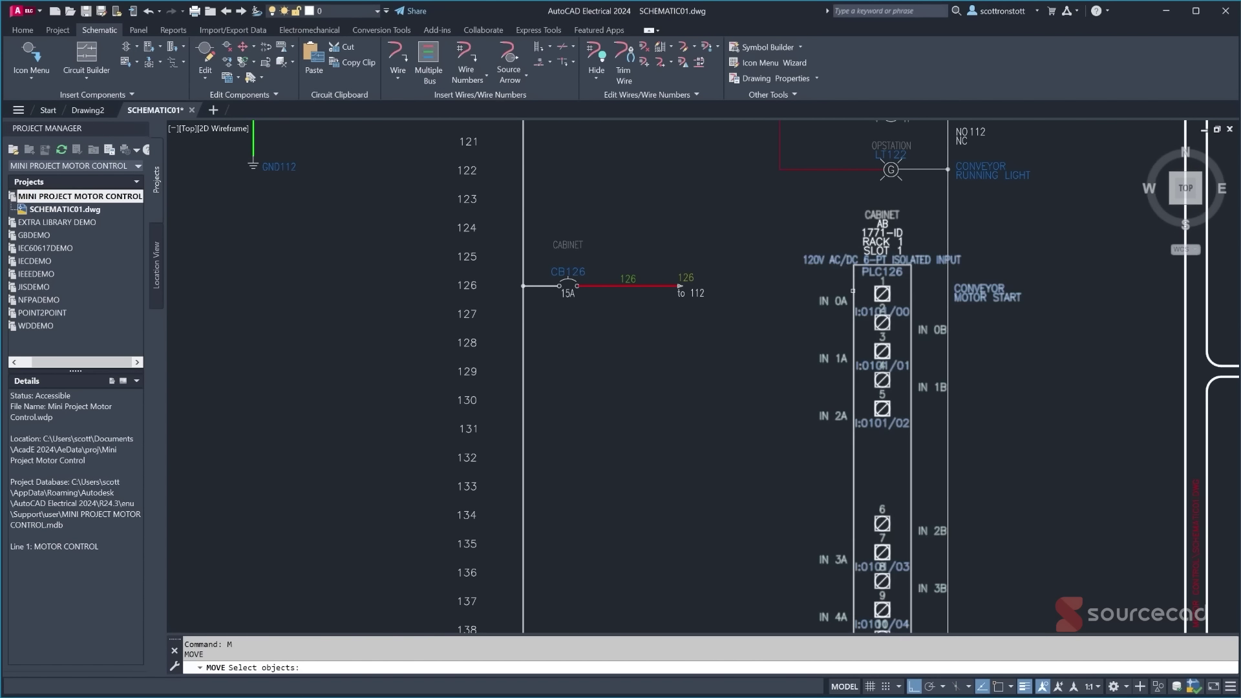
{"action": "key", "text": "Return"}
{"action": "left_click", "coordinate": [863, 284]}
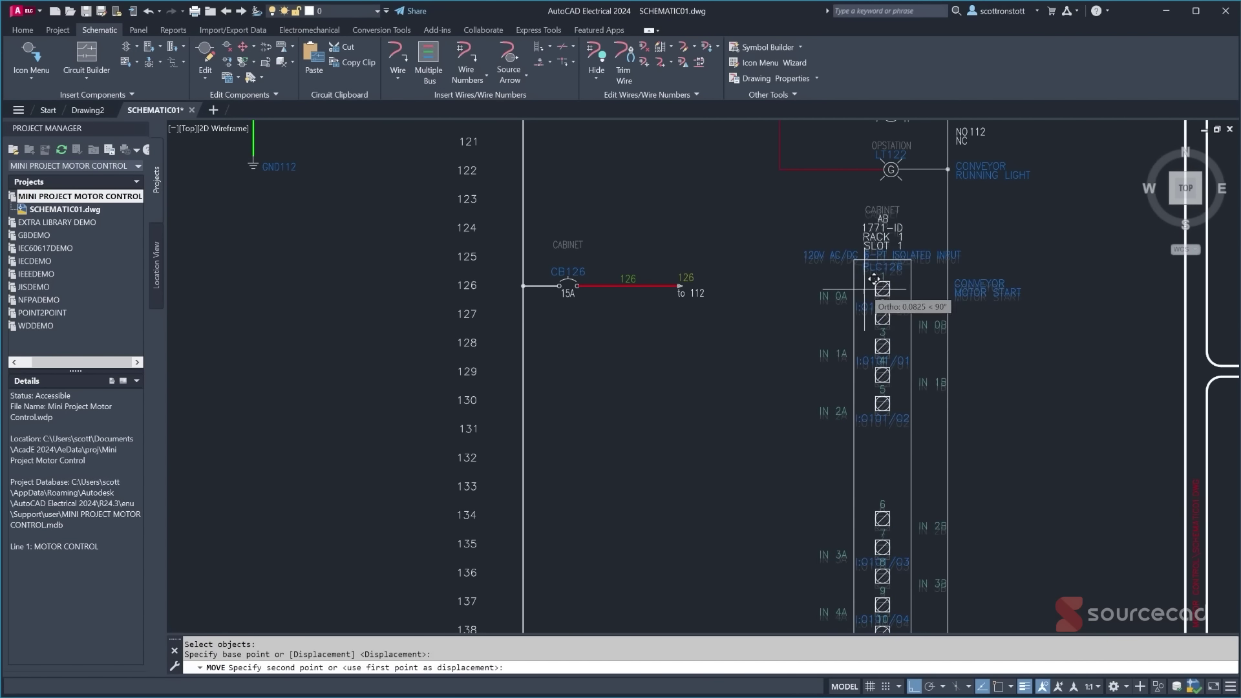
{"action": "left_click", "coordinate": [864, 288]}
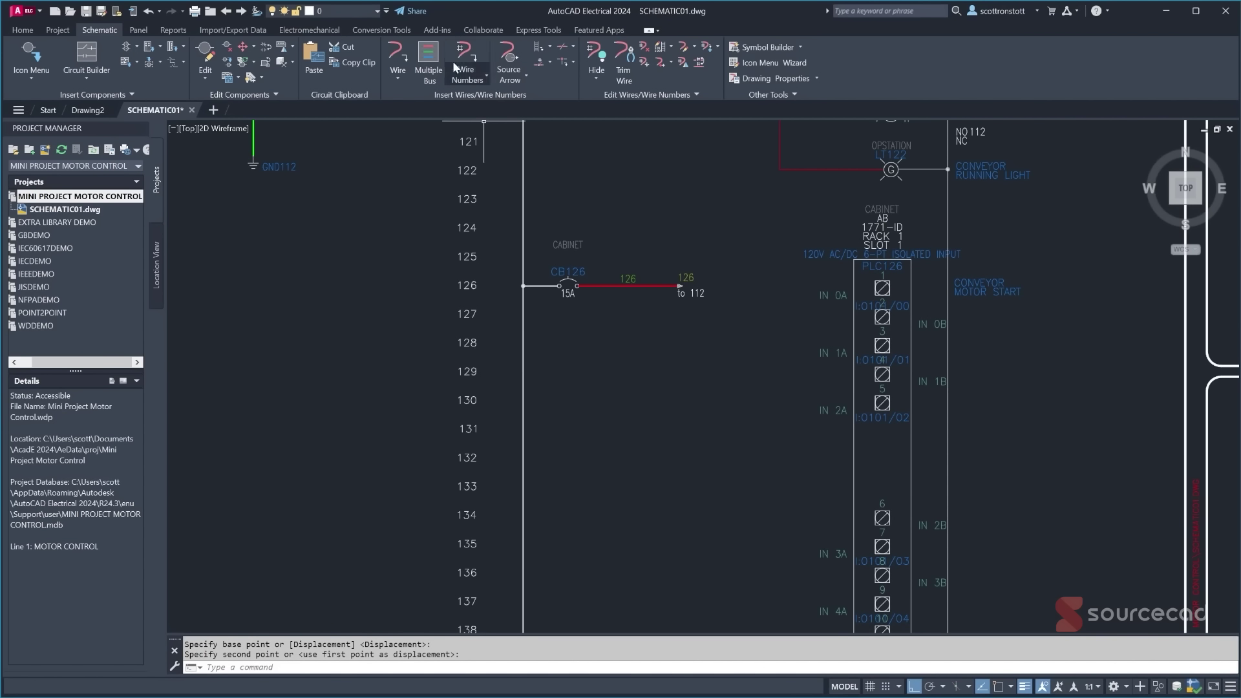
- Insert a red 14 AWG wire running left from the PLC module's terminal 1 at line 126
{"action": "left_click", "coordinate": [397, 57]}
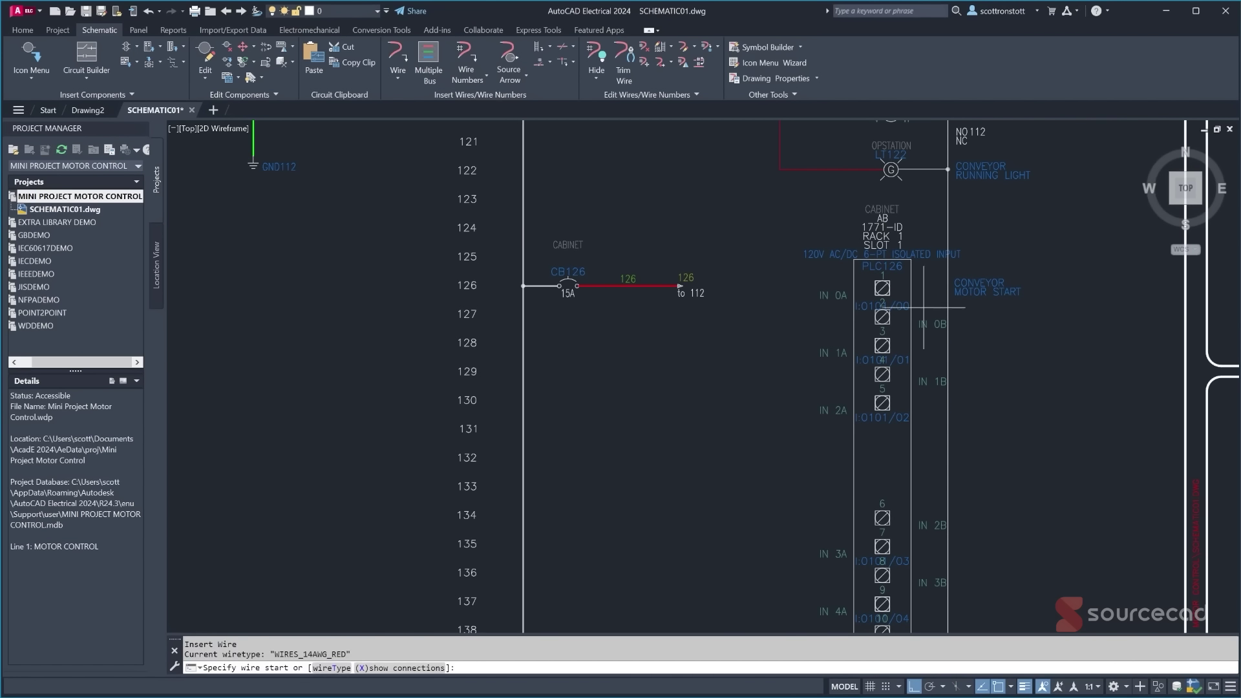
{"action": "left_click", "coordinate": [882, 289]}
{"action": "left_click", "coordinate": [763, 288]}
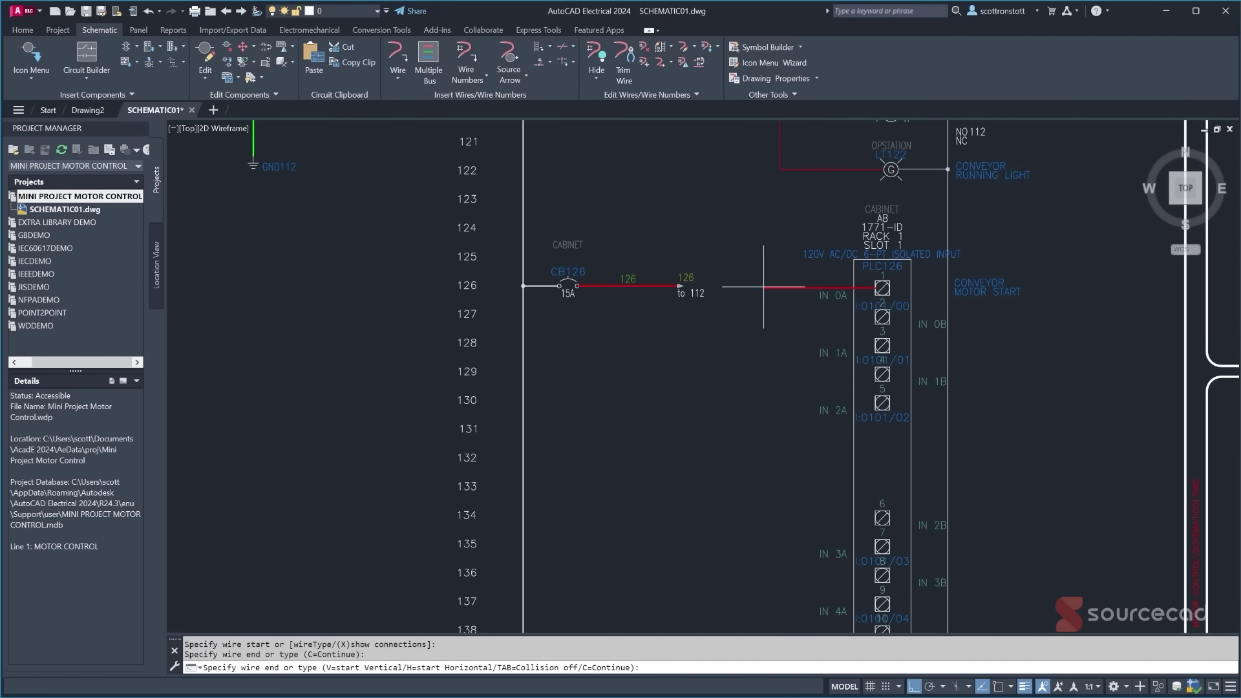
{"action": "key", "text": "Escape"}
- Link the contact's open wire end at line 112 to the PLC input wire at line 126 with source and destination arrows, code SIG002
{"action": "scroll", "coordinate": [748, 335], "scroll_direction": "down", "scroll_amount": 5}
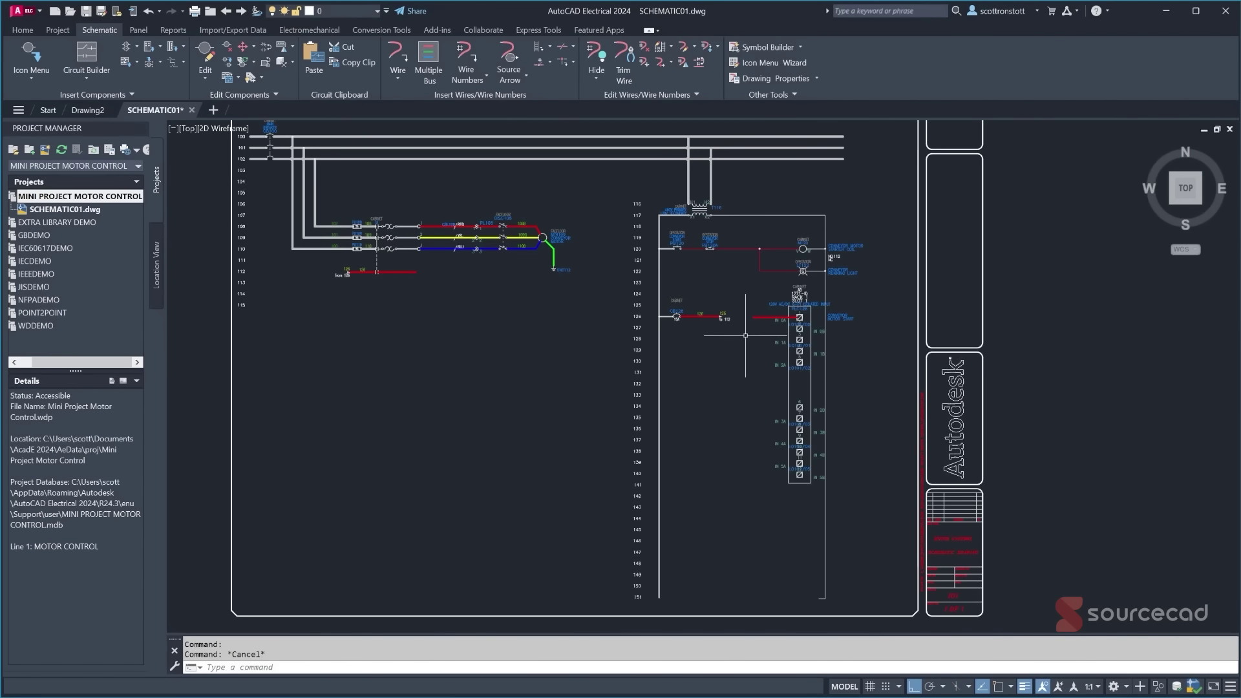
{"action": "scroll", "coordinate": [748, 335], "scroll_direction": "up", "scroll_amount": 4}
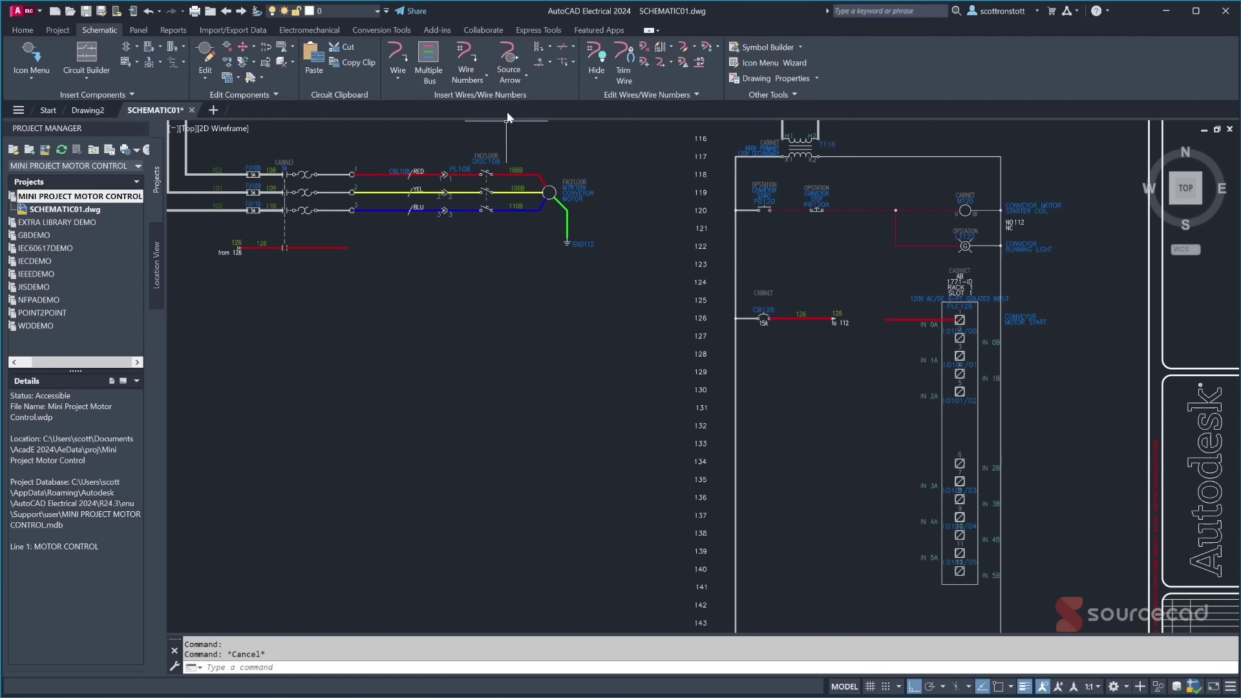
{"action": "left_click", "coordinate": [509, 59]}
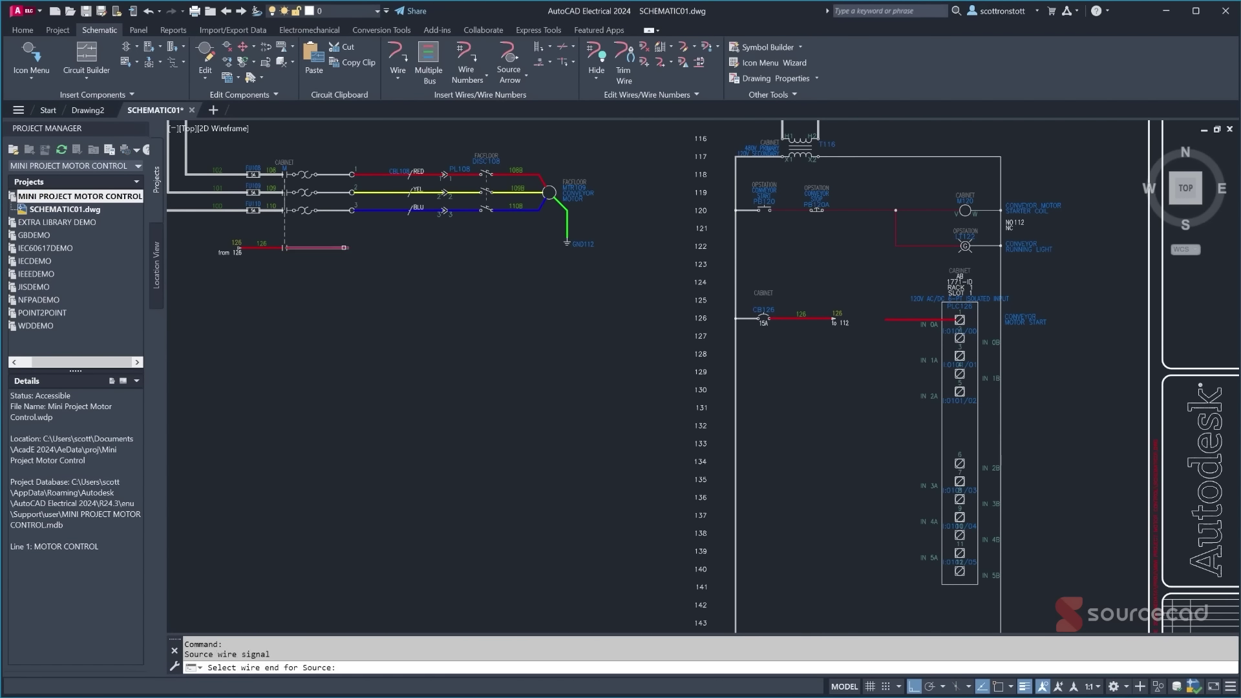
{"action": "left_click", "coordinate": [344, 248]}
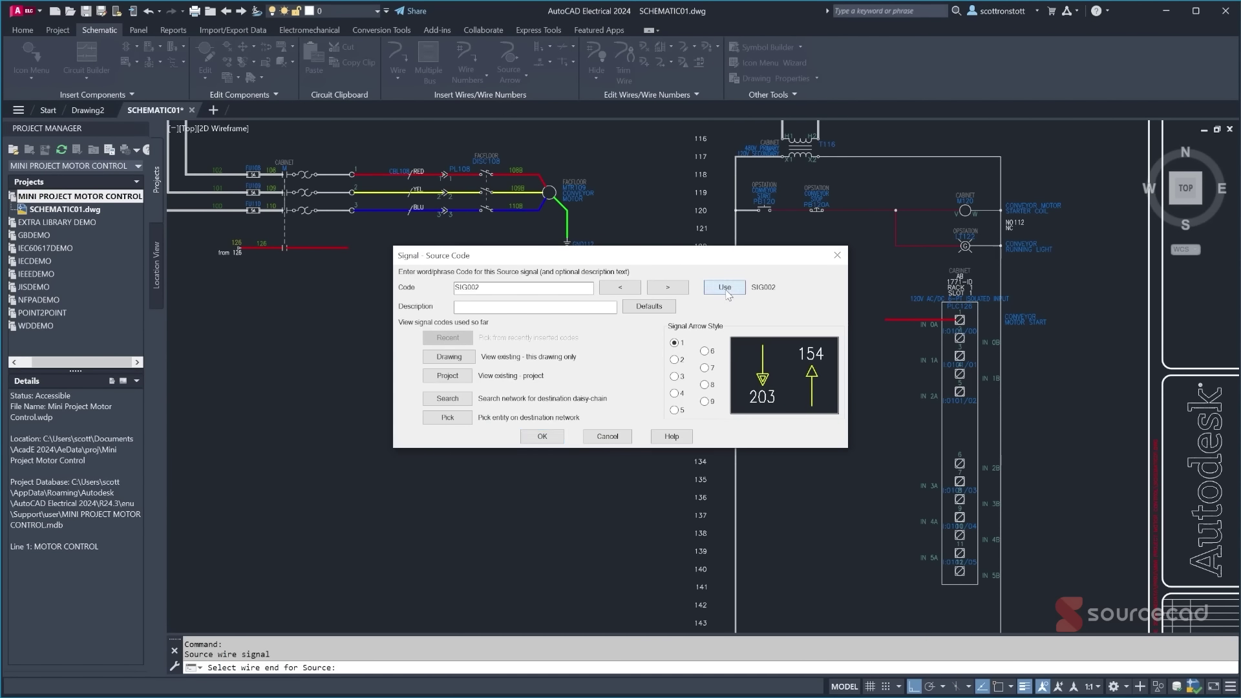
{"action": "left_click", "coordinate": [725, 287]}
{"action": "left_click", "coordinate": [540, 438]}
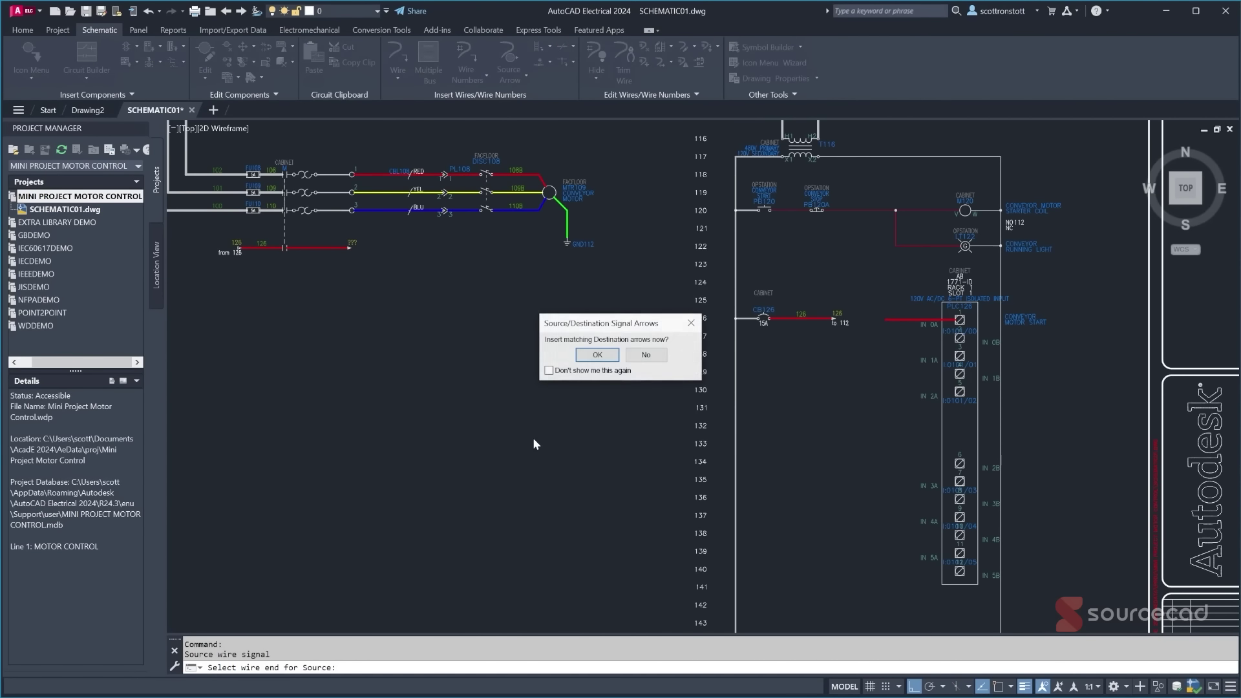
{"action": "left_click", "coordinate": [597, 355]}
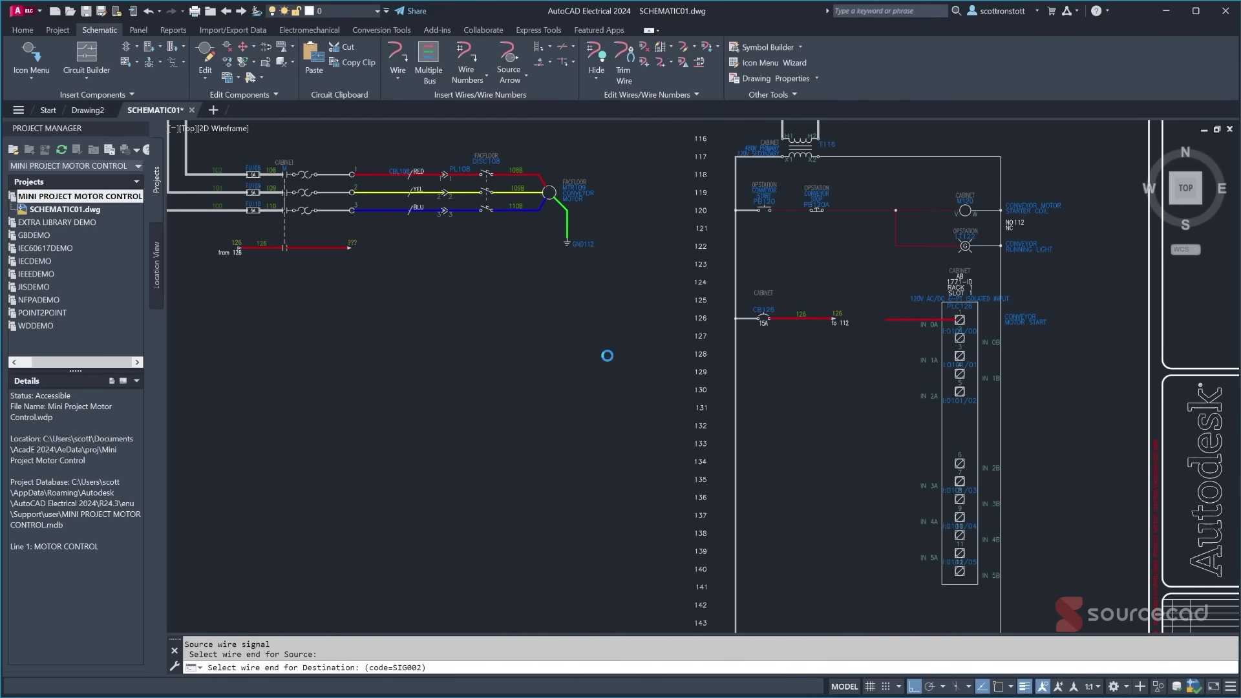
{"action": "left_click", "coordinate": [806, 368]}
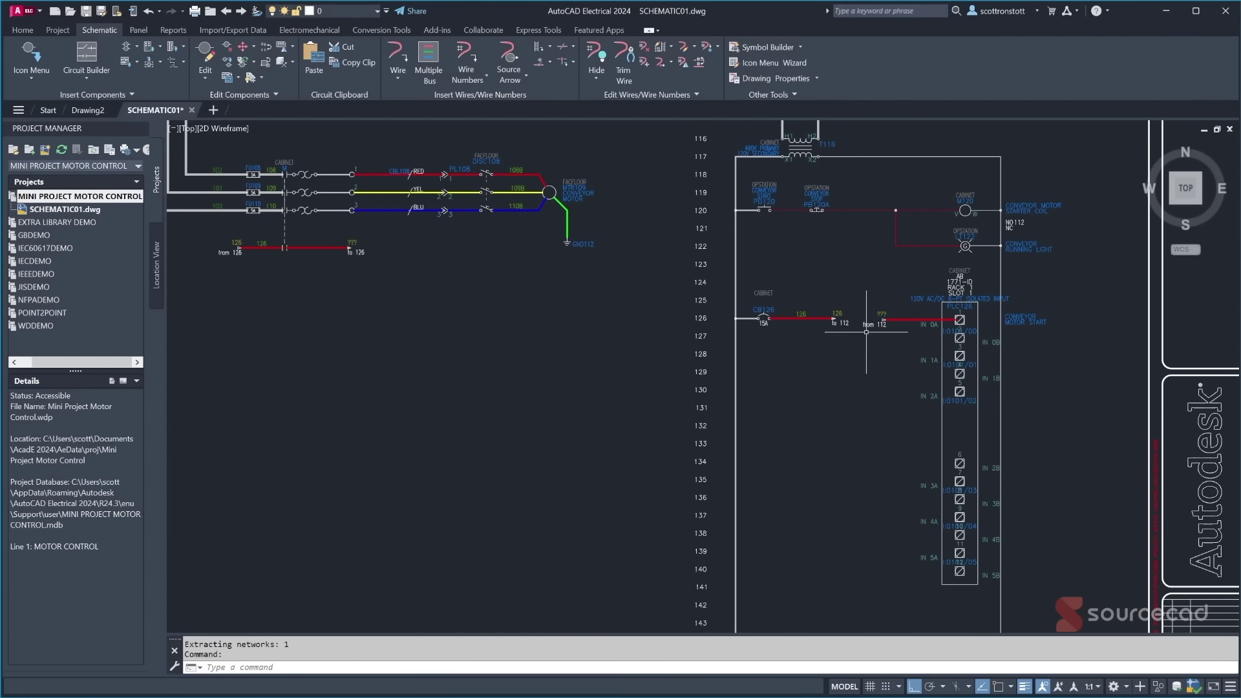
- Number the PLC input wire and the contact's output wire at line 112 individually, using Tag/retag all with line-reference numbering
{"action": "middle_click_drag", "start_coordinate": [504, 338], "coordinate": [622, 335]}
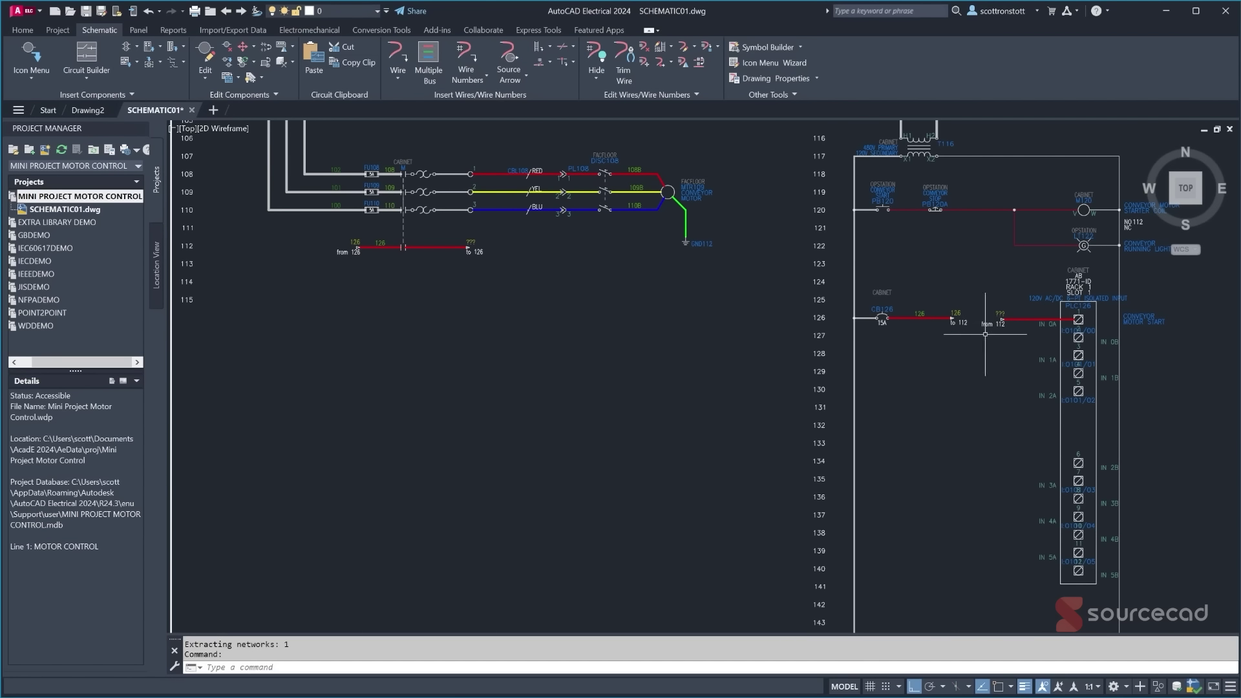
{"action": "left_click", "coordinate": [463, 44]}
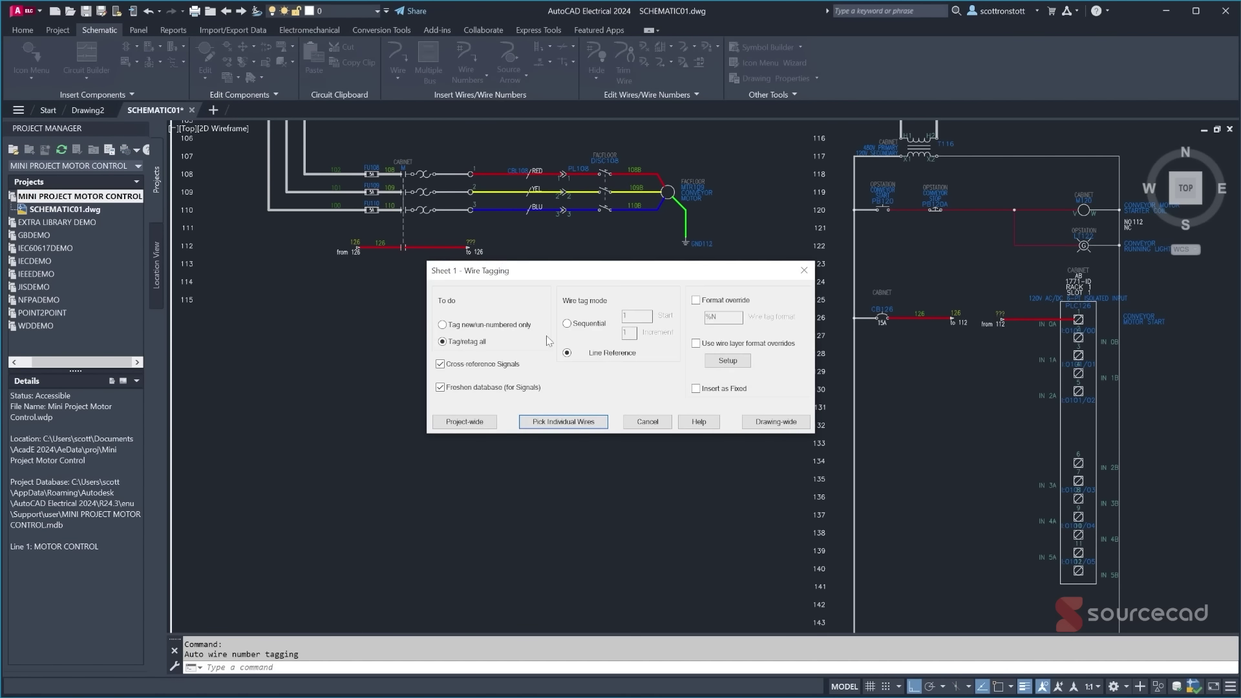
{"action": "left_click", "coordinate": [555, 420]}
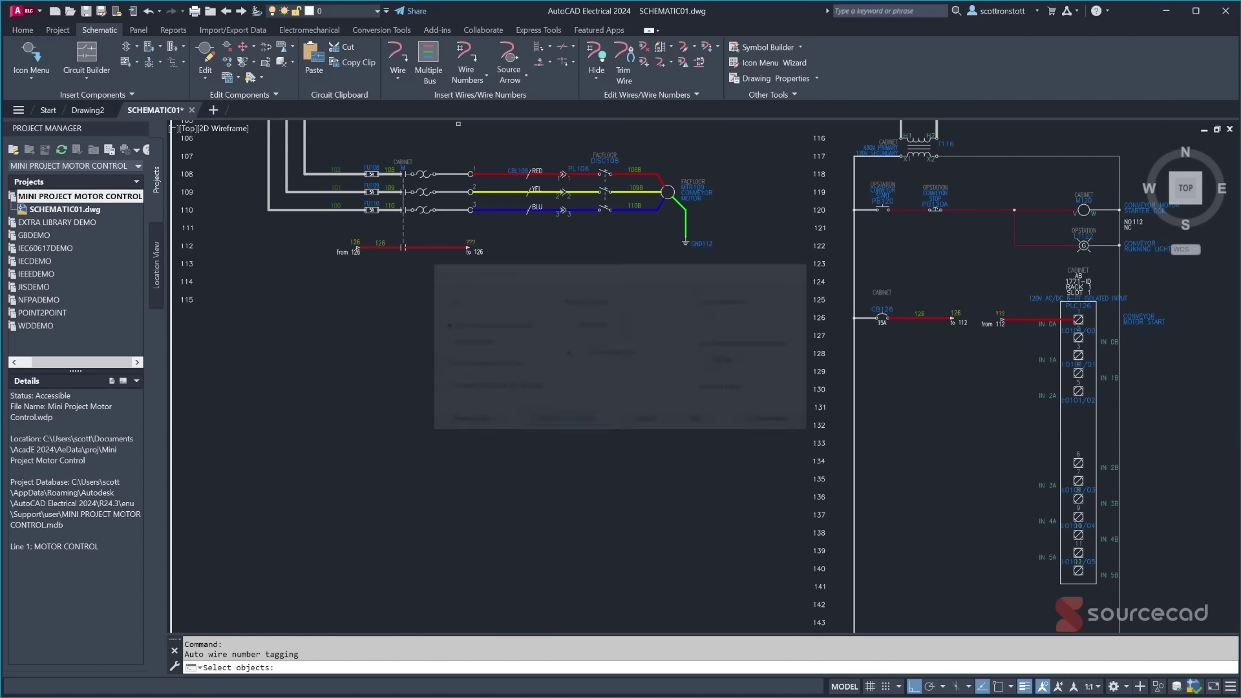
{"action": "left_click", "coordinate": [1026, 319]}
{"action": "left_click", "coordinate": [464, 246]}
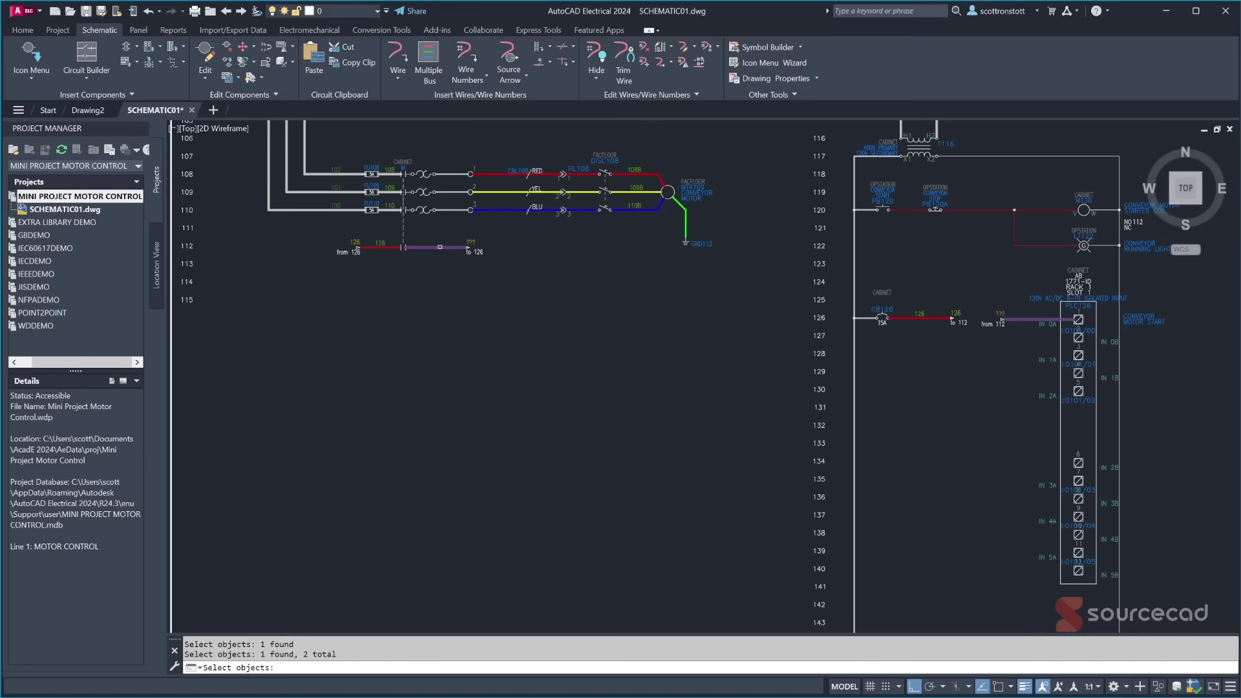
{"action": "key", "text": "Return"}
- Wire the PLC module's terminal 12 to the right-hand ladder rail at line 140
{"action": "middle_click_drag", "start_coordinate": [1054, 355], "coordinate": [789, 366]}
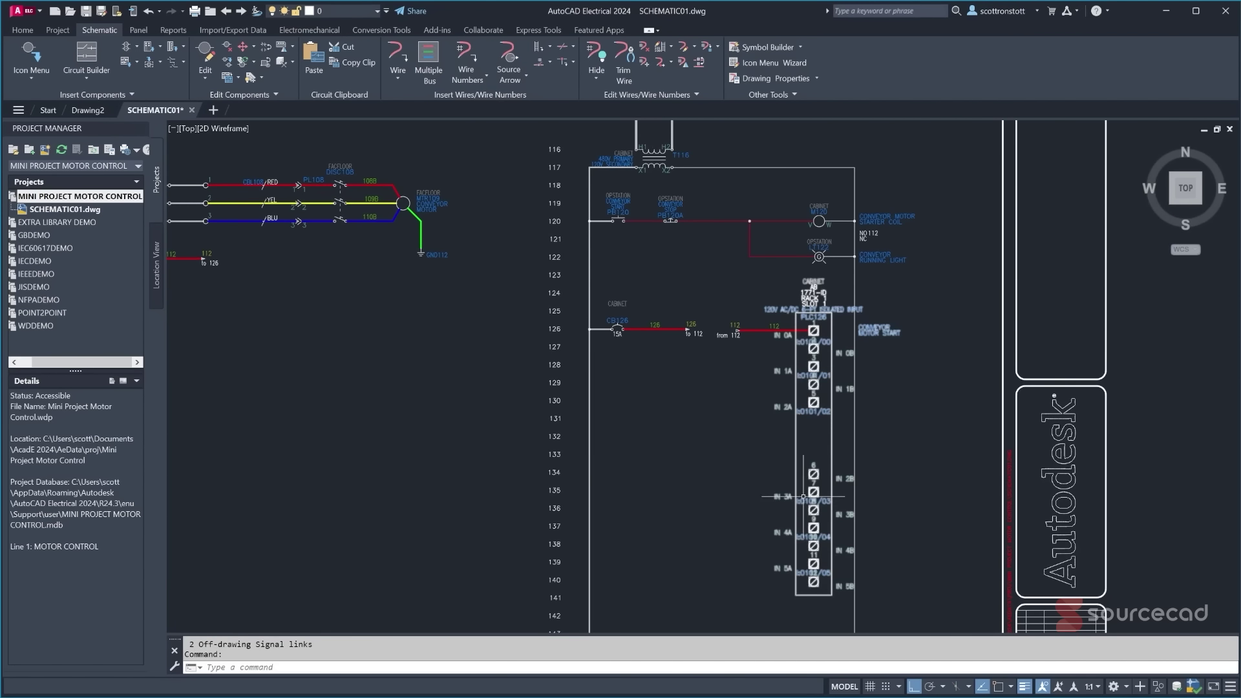
{"action": "scroll", "coordinate": [854, 569], "scroll_direction": "down", "scroll_amount": 3}
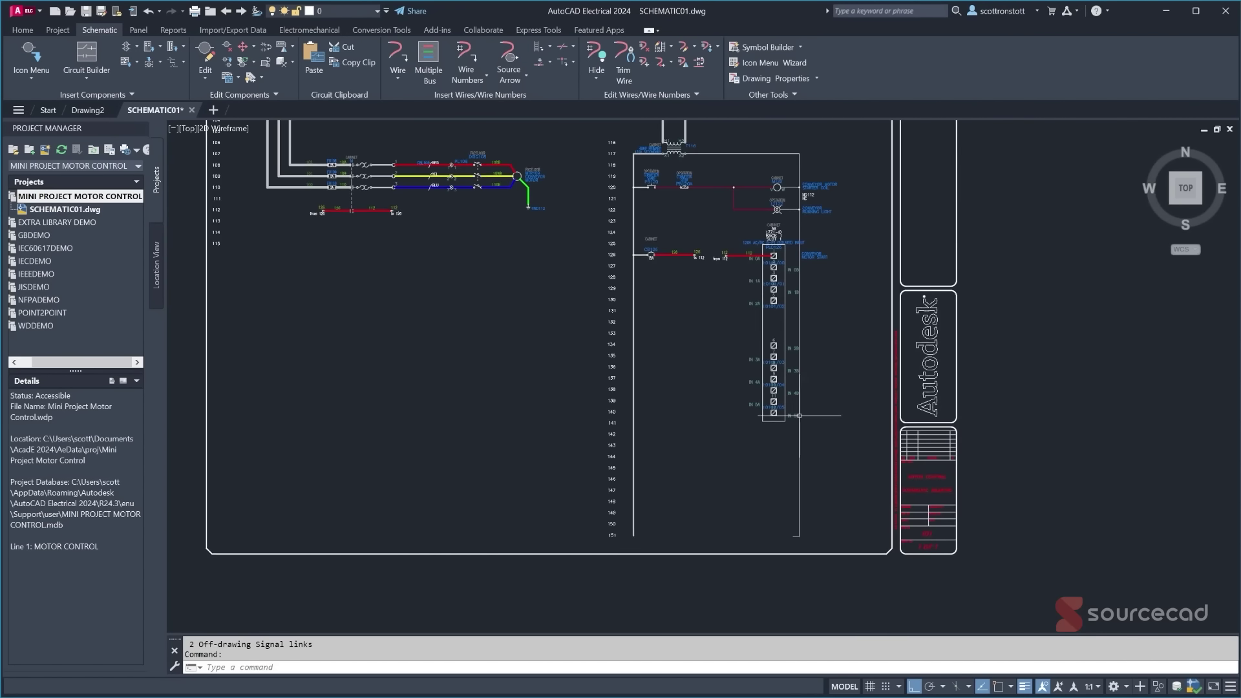
{"action": "scroll", "coordinate": [792, 414], "scroll_direction": "up", "scroll_amount": 4}
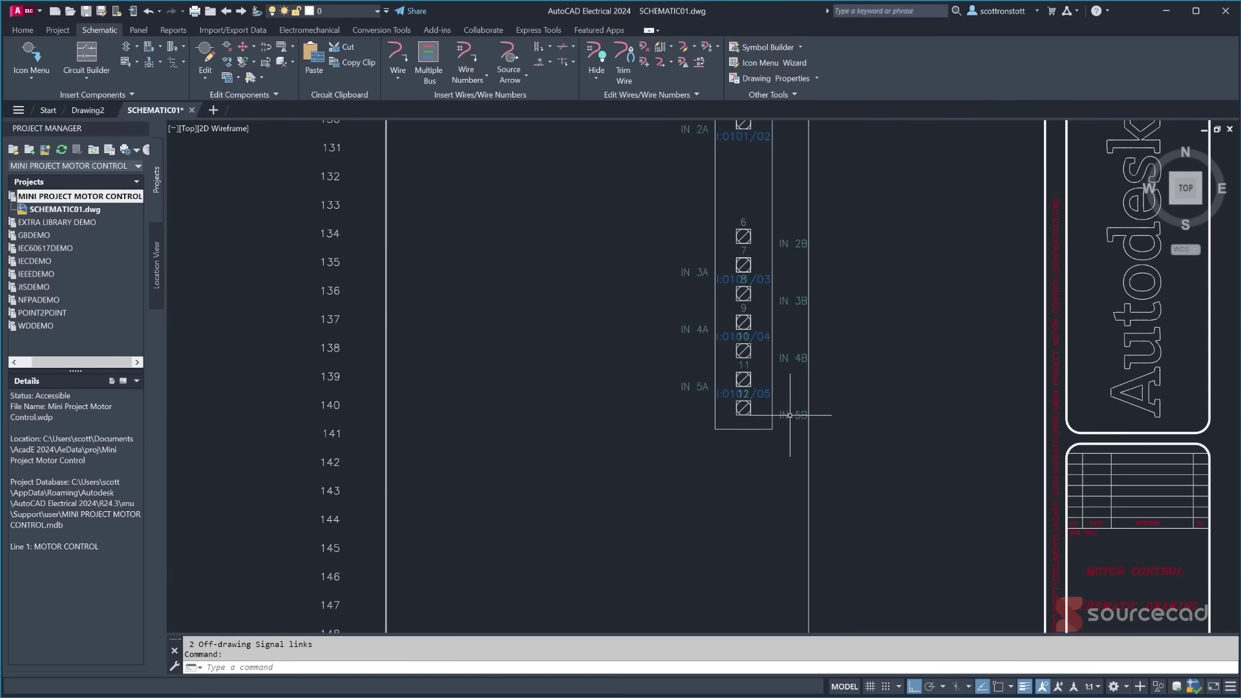
{"action": "left_click", "coordinate": [397, 52]}
{"action": "left_click", "coordinate": [809, 406]}
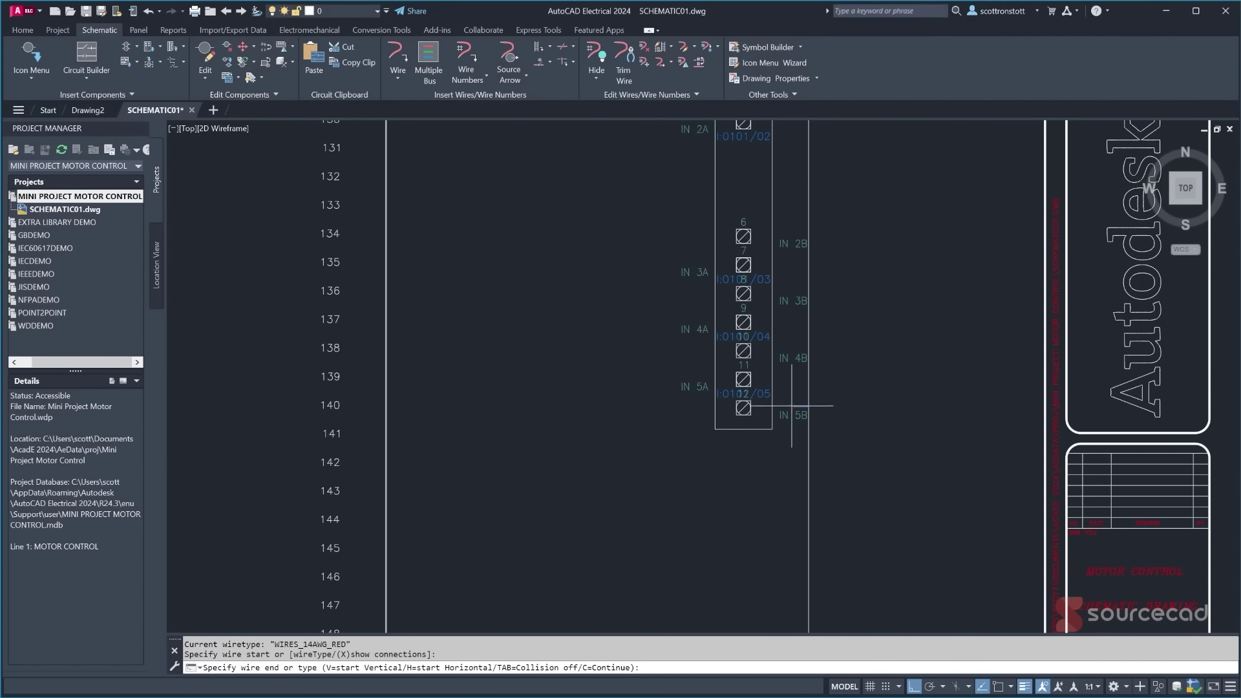
{"action": "left_click", "coordinate": [745, 407]}
{"action": "key", "text": "Escape"}
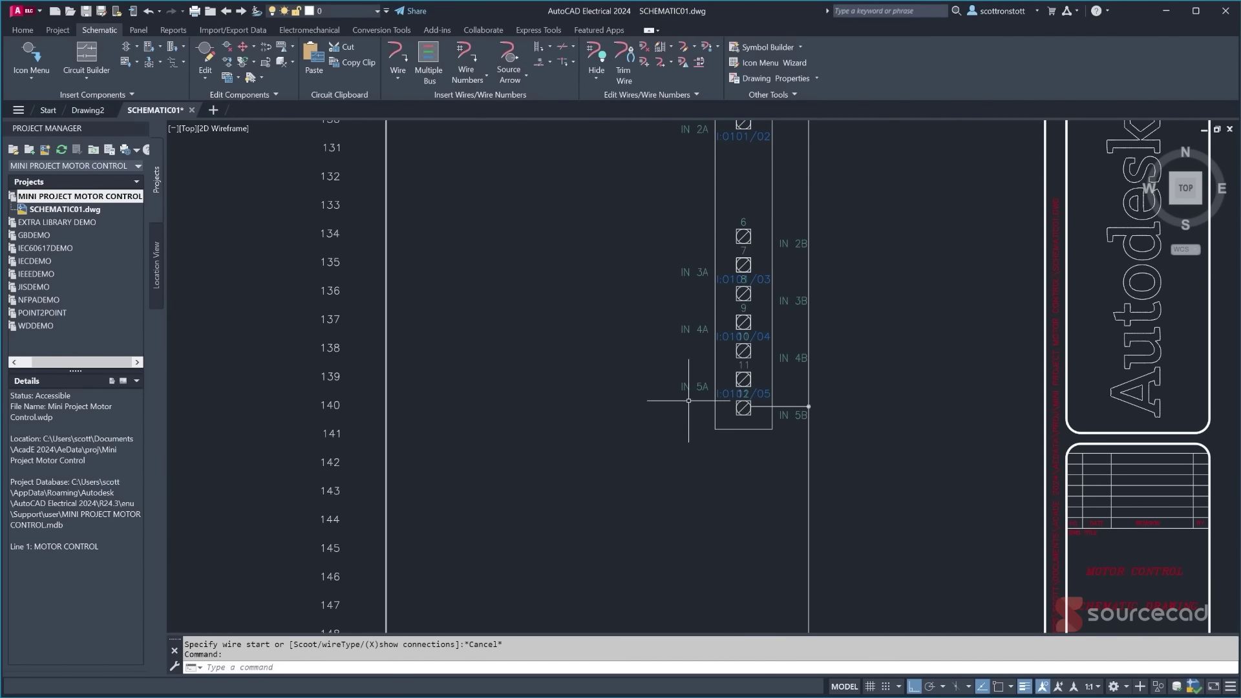
{"action": "scroll", "coordinate": [673, 396], "scroll_direction": "down", "scroll_amount": 6}
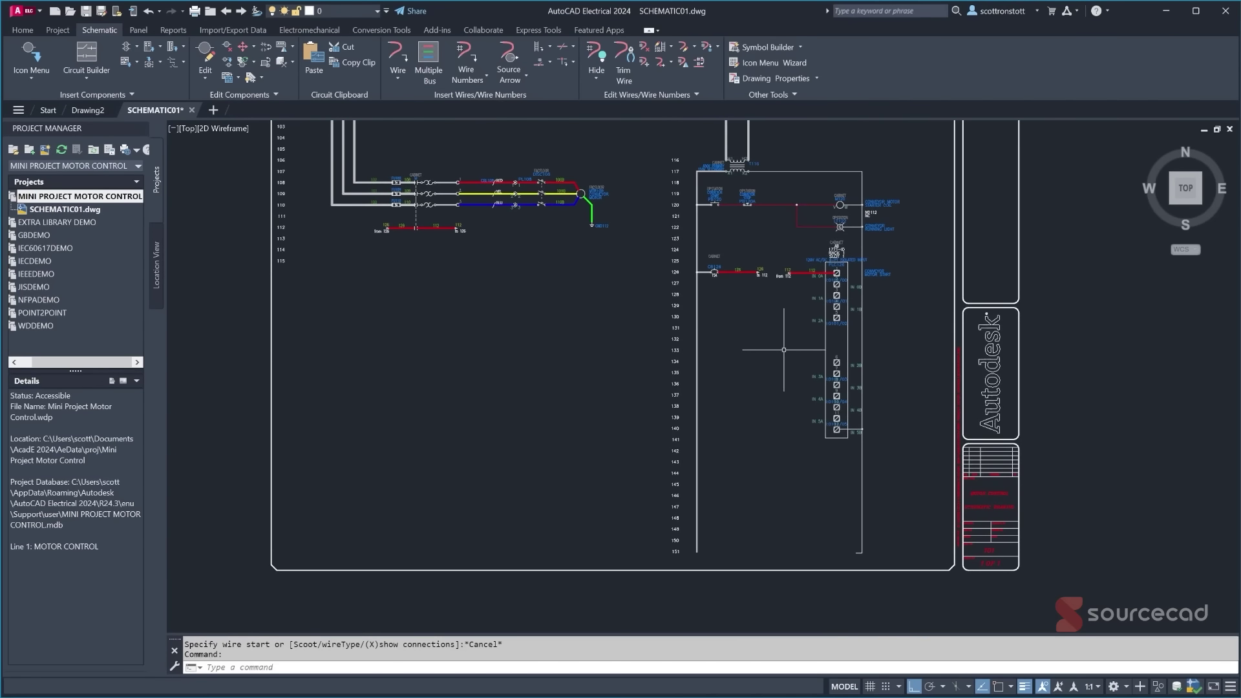
{"action": "scroll", "coordinate": [782, 279], "scroll_direction": "up", "scroll_amount": 2}
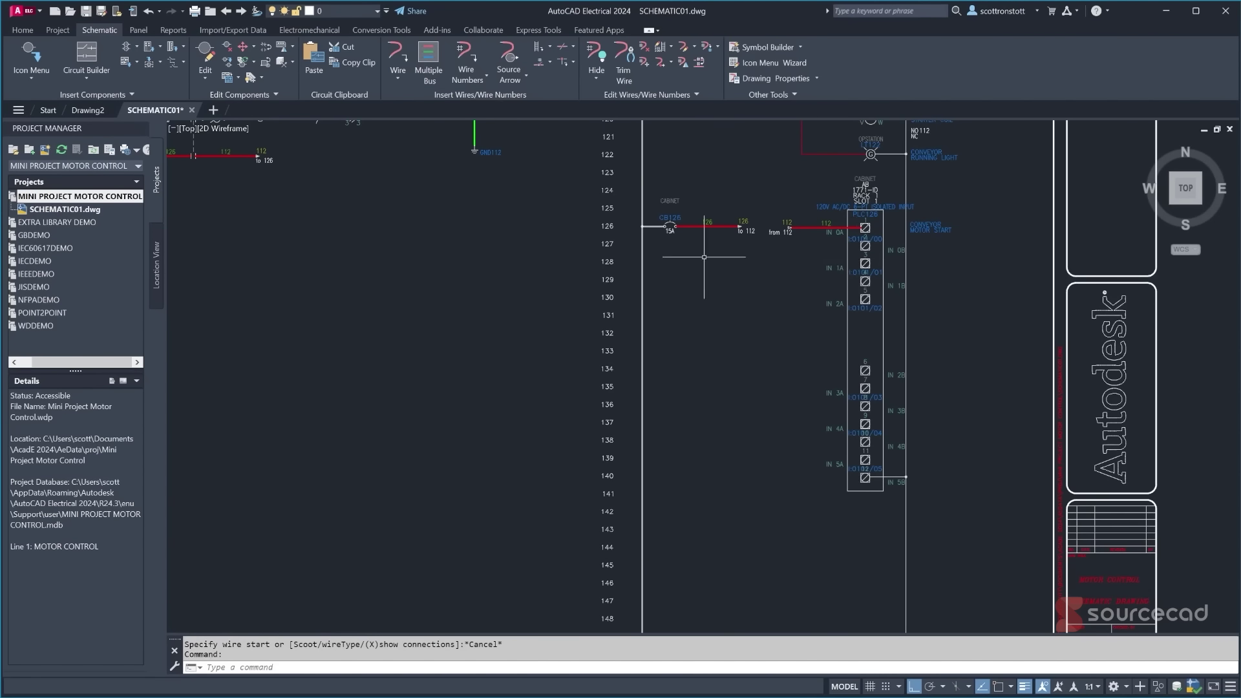
{"action": "middle_click_drag", "start_coordinate": [271, 241], "coordinate": [424, 293]}
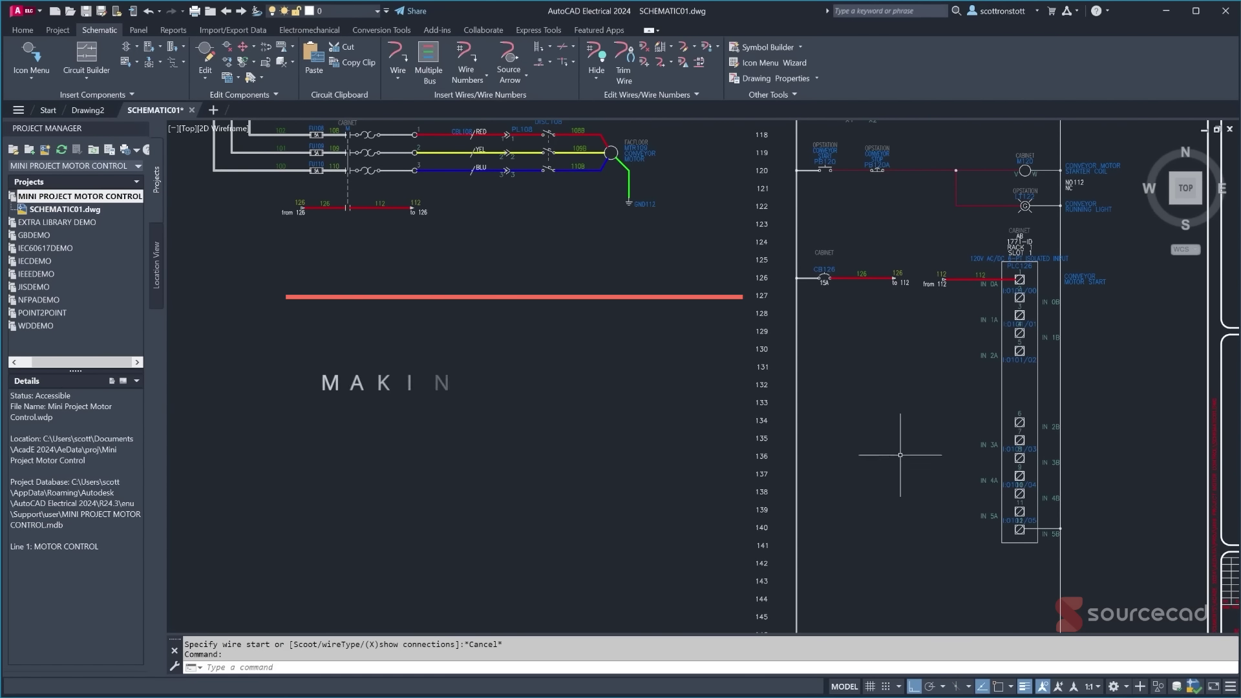
{"action": "scroll", "coordinate": [862, 421], "scroll_direction": "down", "scroll_amount": 2}
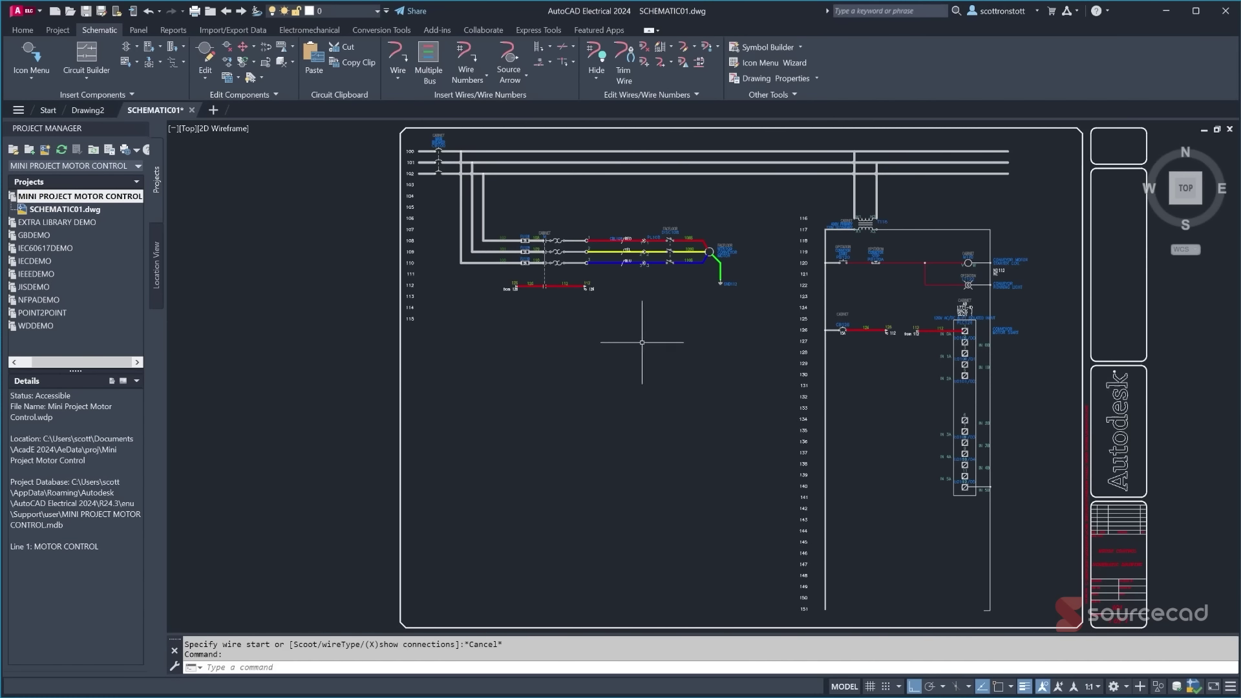
{"action": "middle_click_drag", "start_coordinate": [643, 347], "coordinate": [590, 342]}
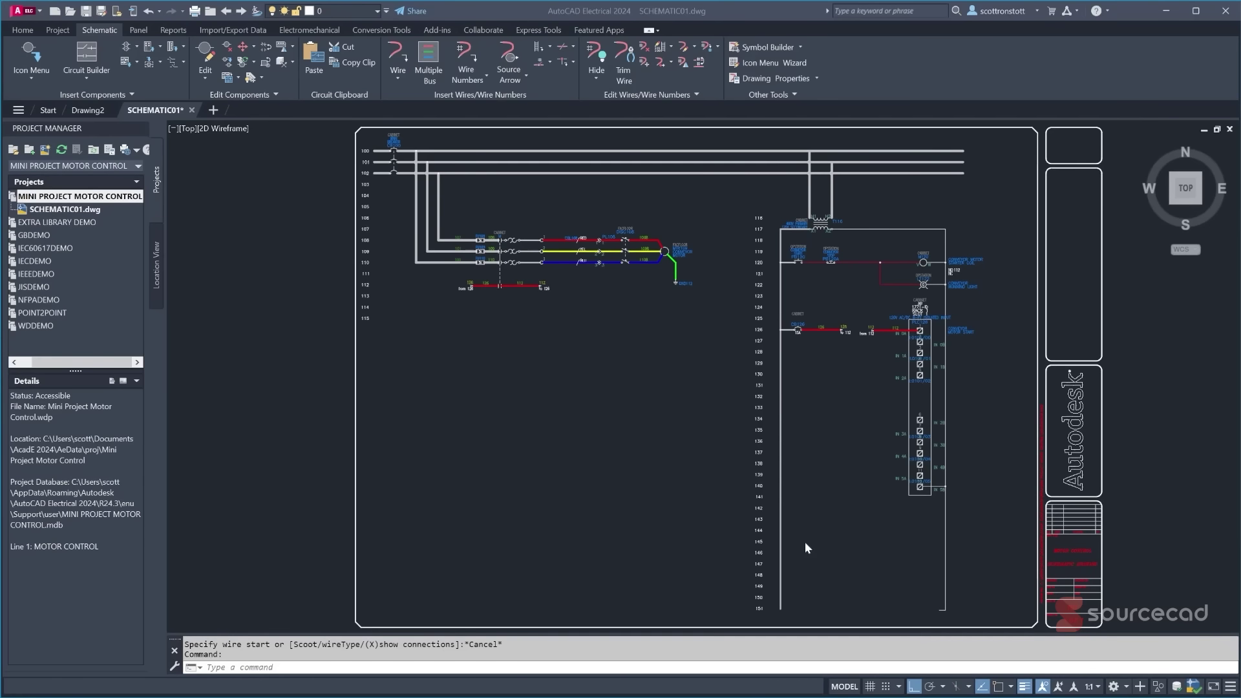
- Create a new drawing named PANEL01 in the Mini Project Motor Control project, with description PANEL DRAWING and sheet value 2
{"action": "left_click", "coordinate": [55, 196]}
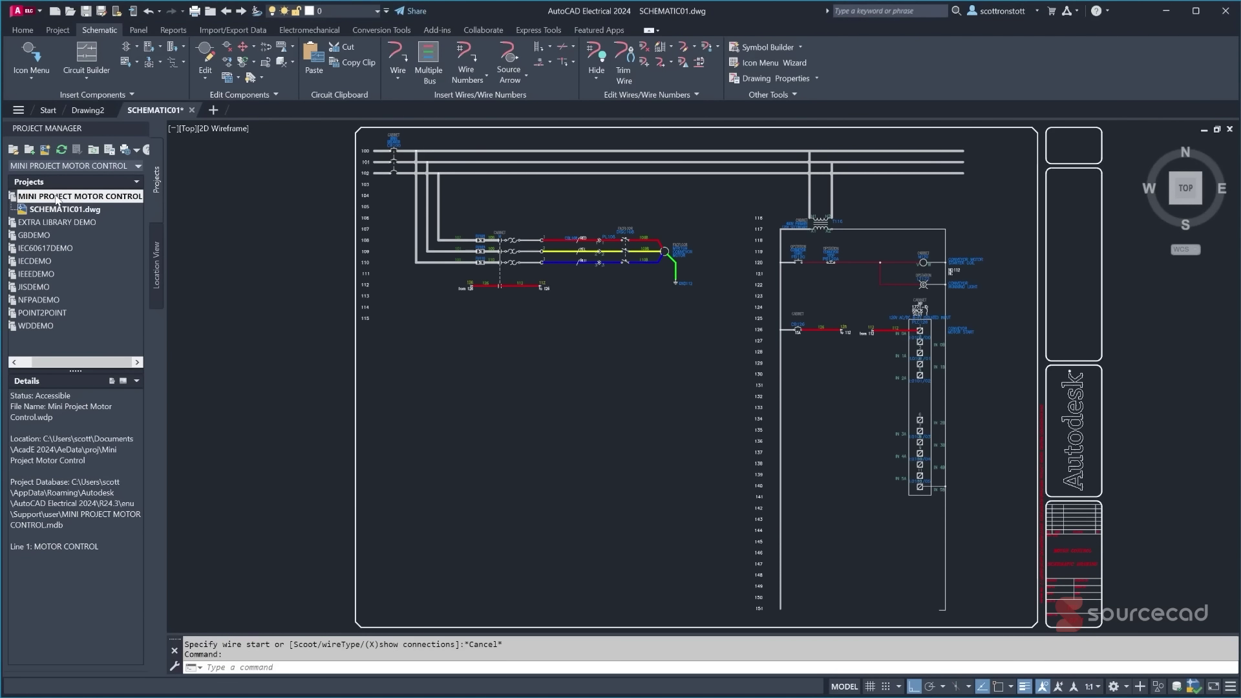
{"action": "left_click", "coordinate": [44, 149]}
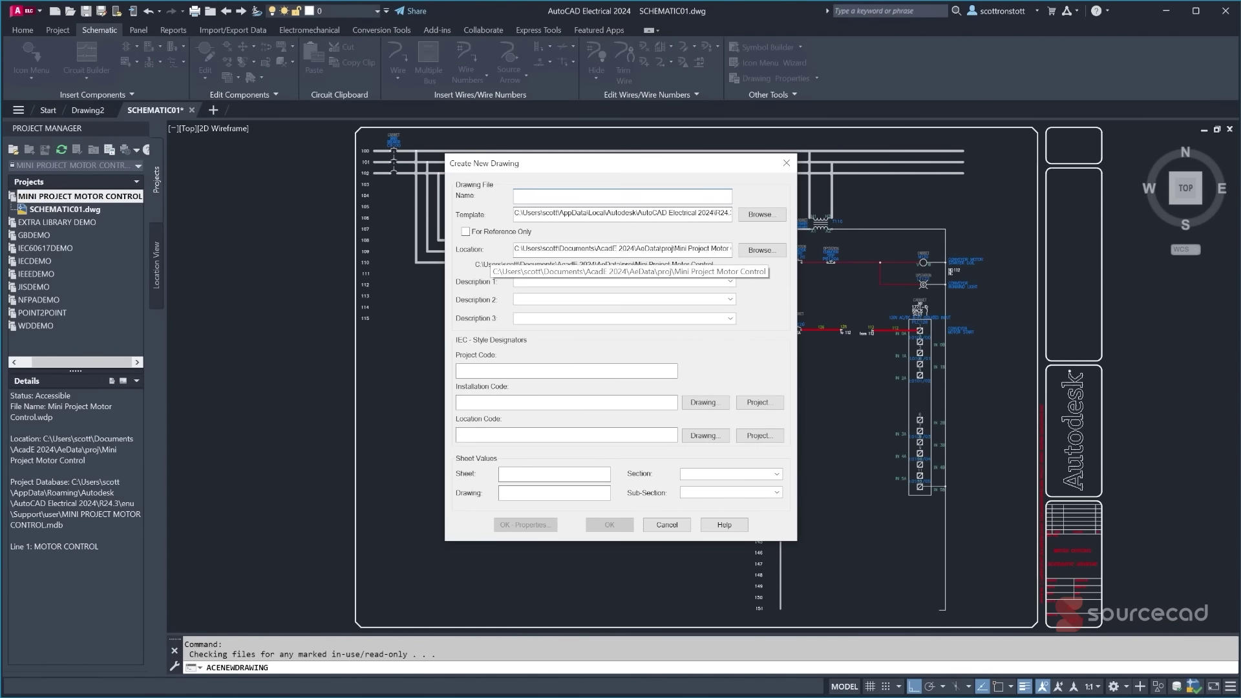
{"action": "type", "text": "PANEL"}
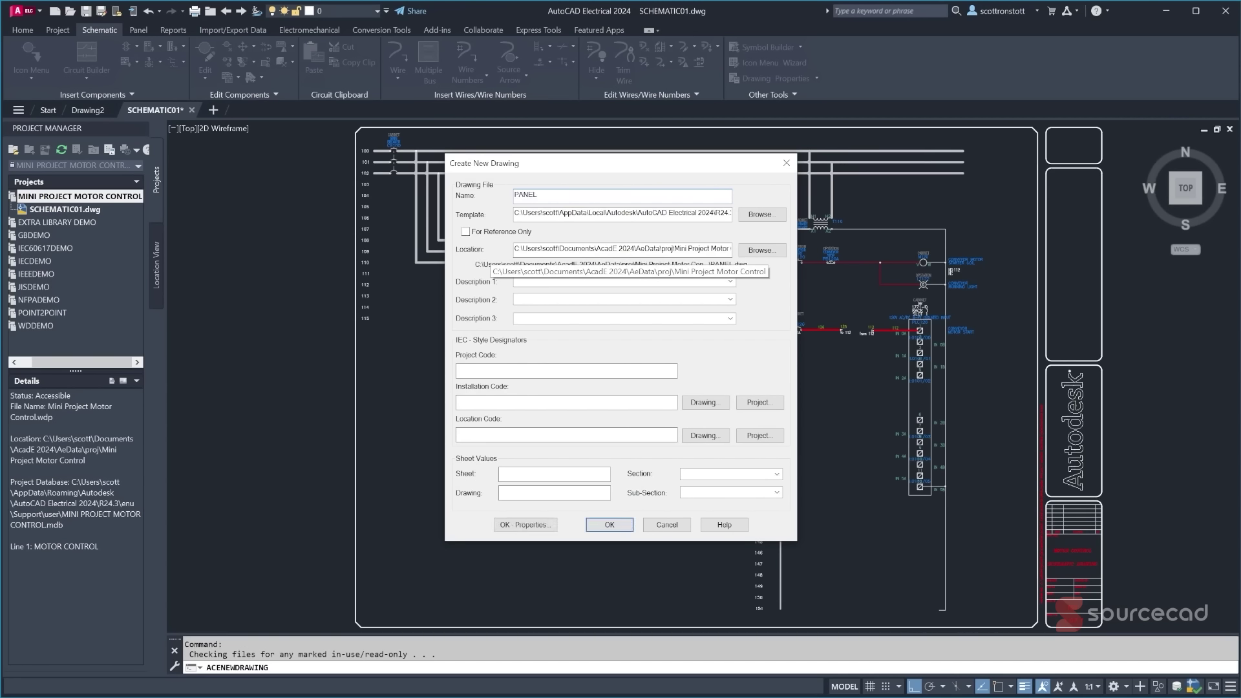
{"action": "type", "text": "01"}
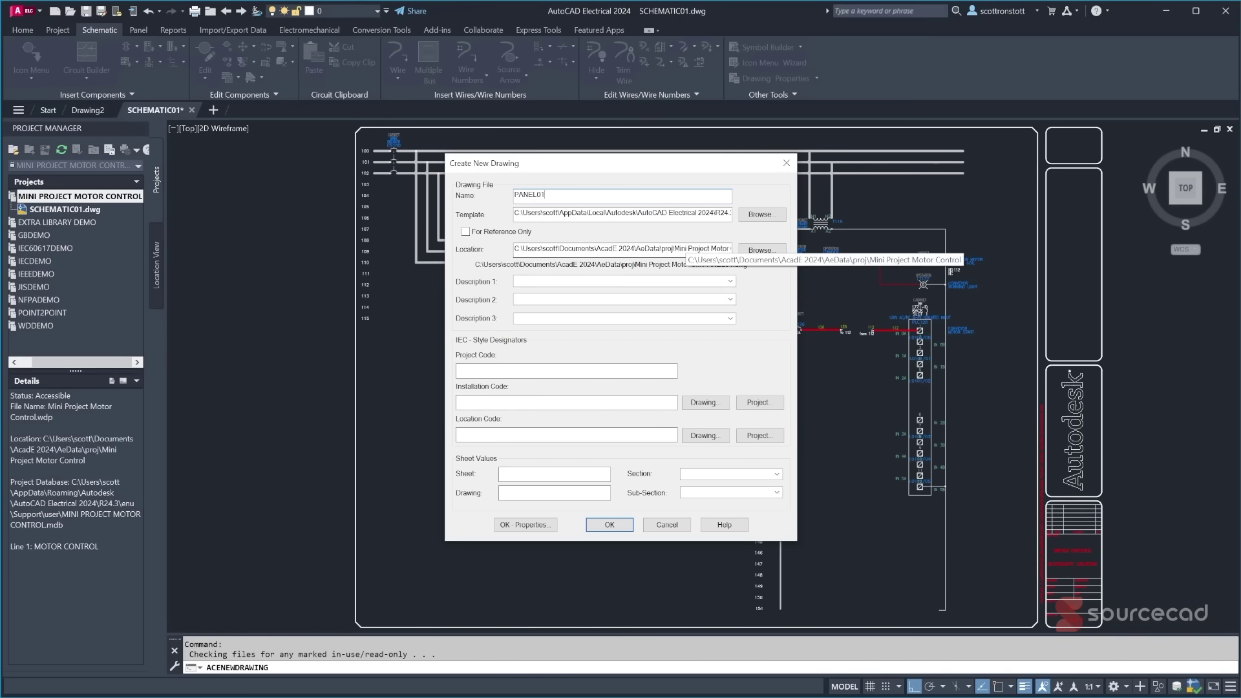
{"action": "left_click", "coordinate": [724, 213]}
{"action": "left_click", "coordinate": [721, 250]}
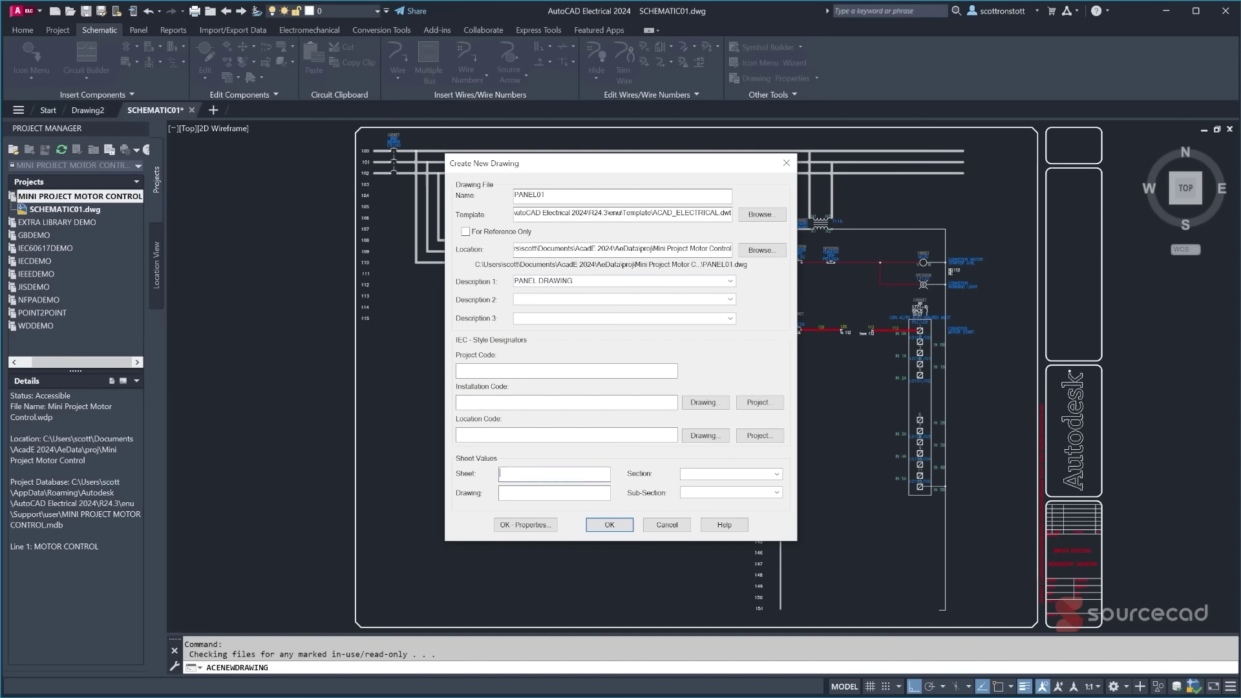
{"action": "type", "text": "2"}
{"action": "key", "text": "Tab"}
{"action": "left_click", "coordinate": [594, 525]}
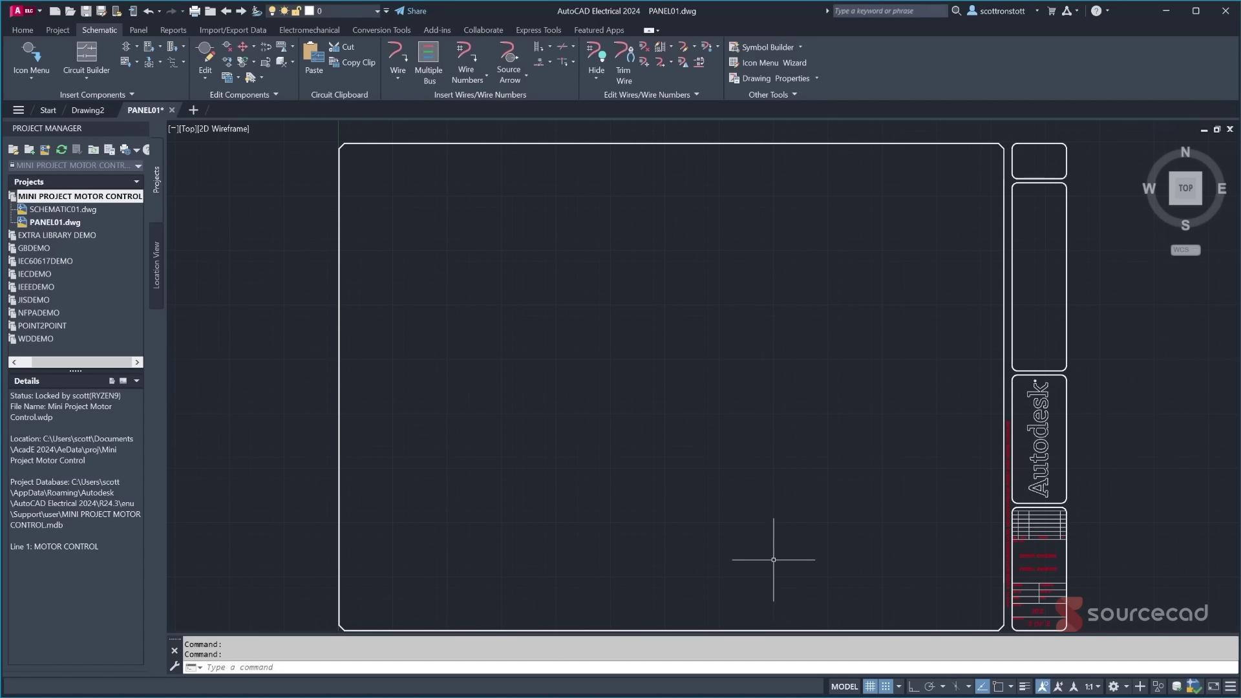
- Turn off the grid display in the PANEL01 drawing
{"action": "left_click", "coordinate": [870, 687]}
{"action": "scroll", "coordinate": [1034, 601], "scroll_direction": "up", "scroll_amount": 4}
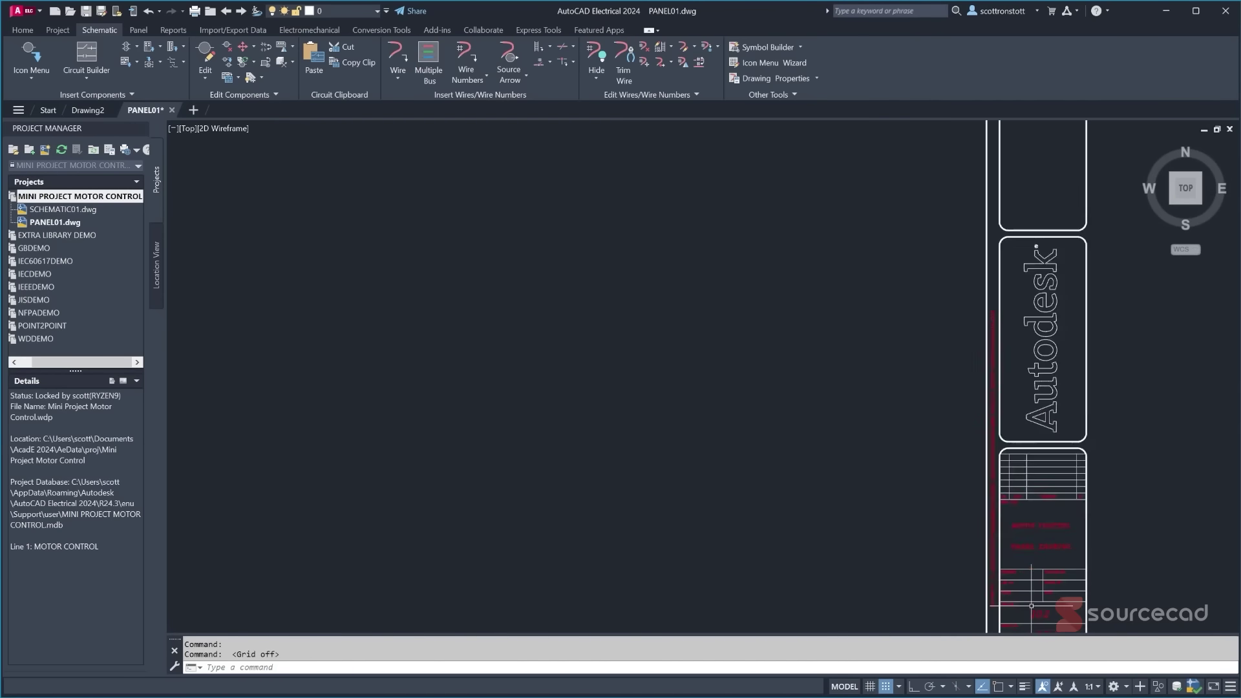
- Look over the PANEL01 sheet, examine the operator station push buttons and running light in SCHEMATIC01, and return to PANEL01
{"action": "scroll", "coordinate": [633, 302], "scroll_direction": "down", "scroll_amount": 2}
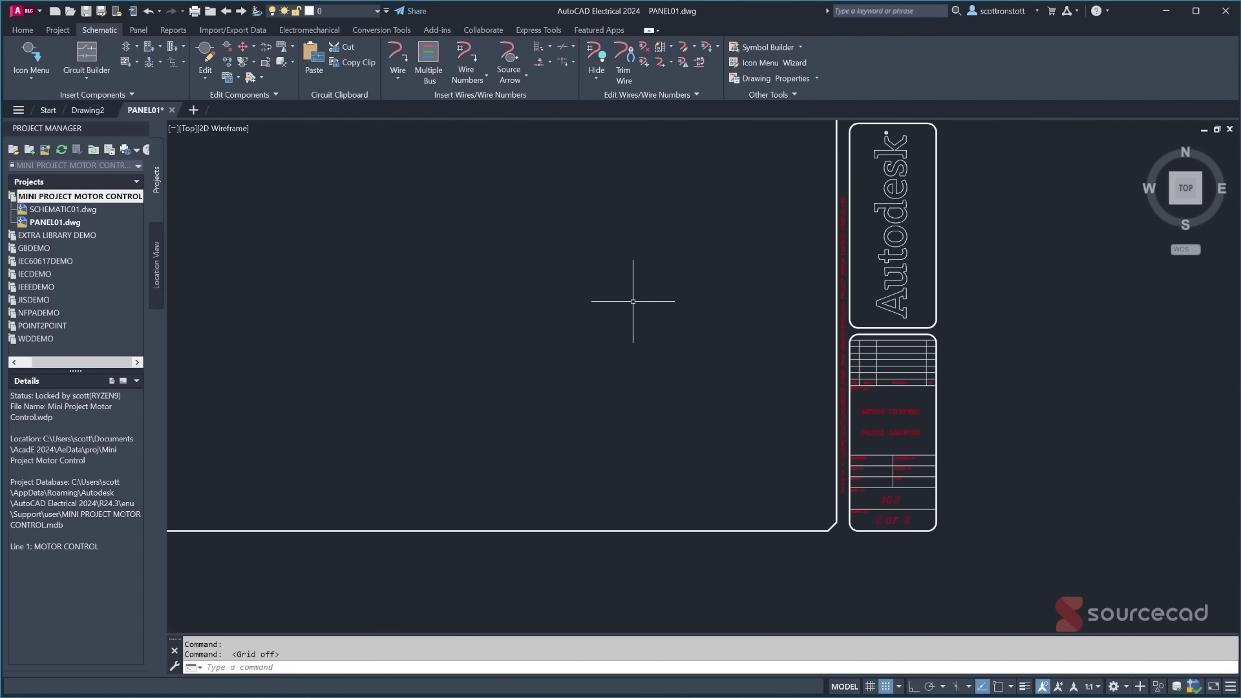
{"action": "middle_click_drag", "start_coordinate": [534, 269], "coordinate": [658, 358]}
{"action": "scroll", "coordinate": [666, 362], "scroll_direction": "down", "scroll_amount": 2}
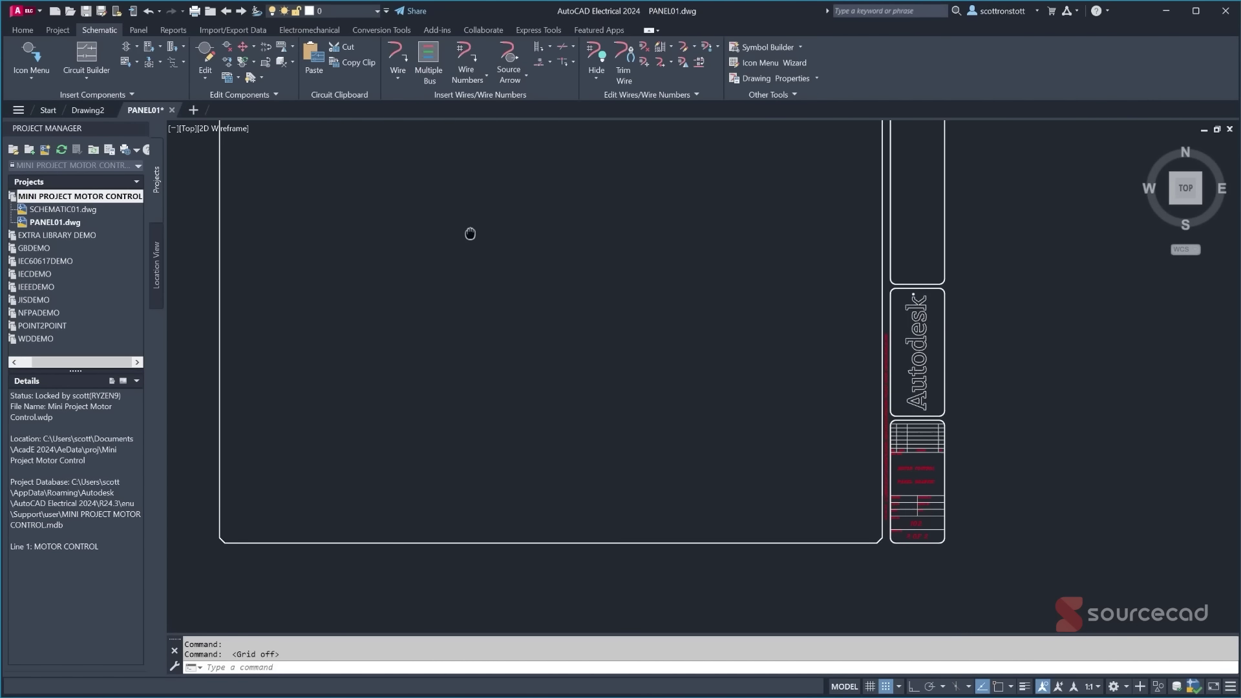
{"action": "middle_click_drag", "start_coordinate": [471, 233], "coordinate": [546, 309]}
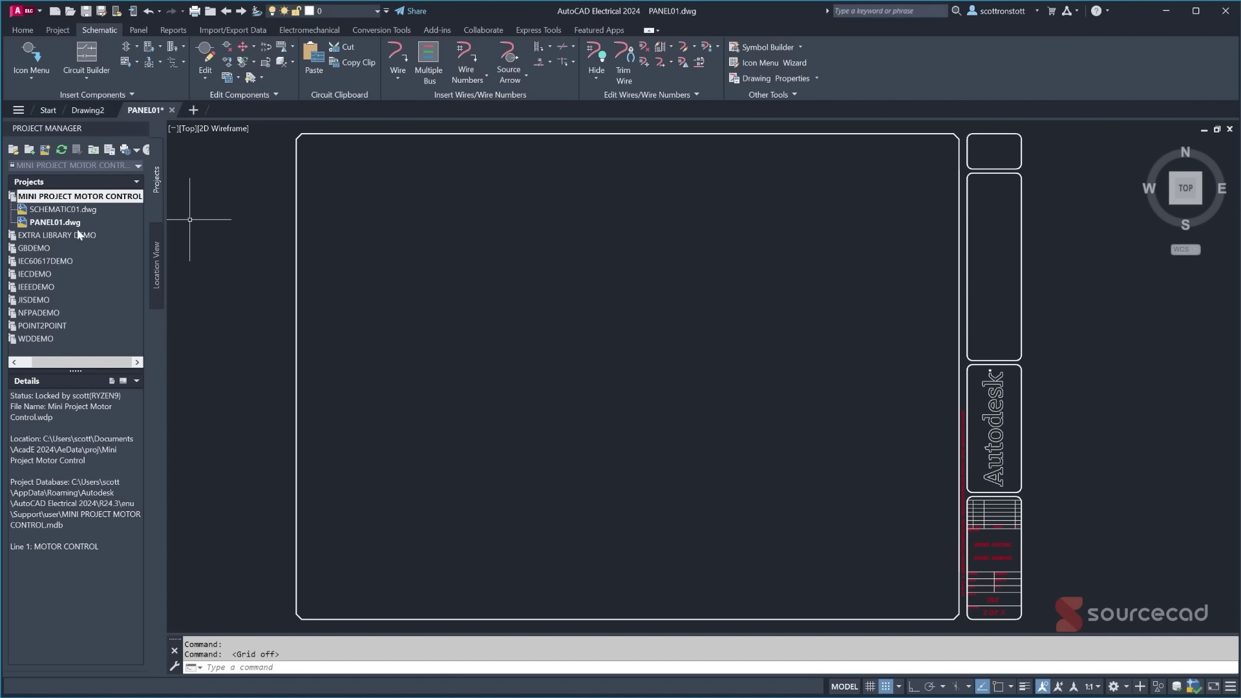
{"action": "left_click", "coordinate": [225, 11]}
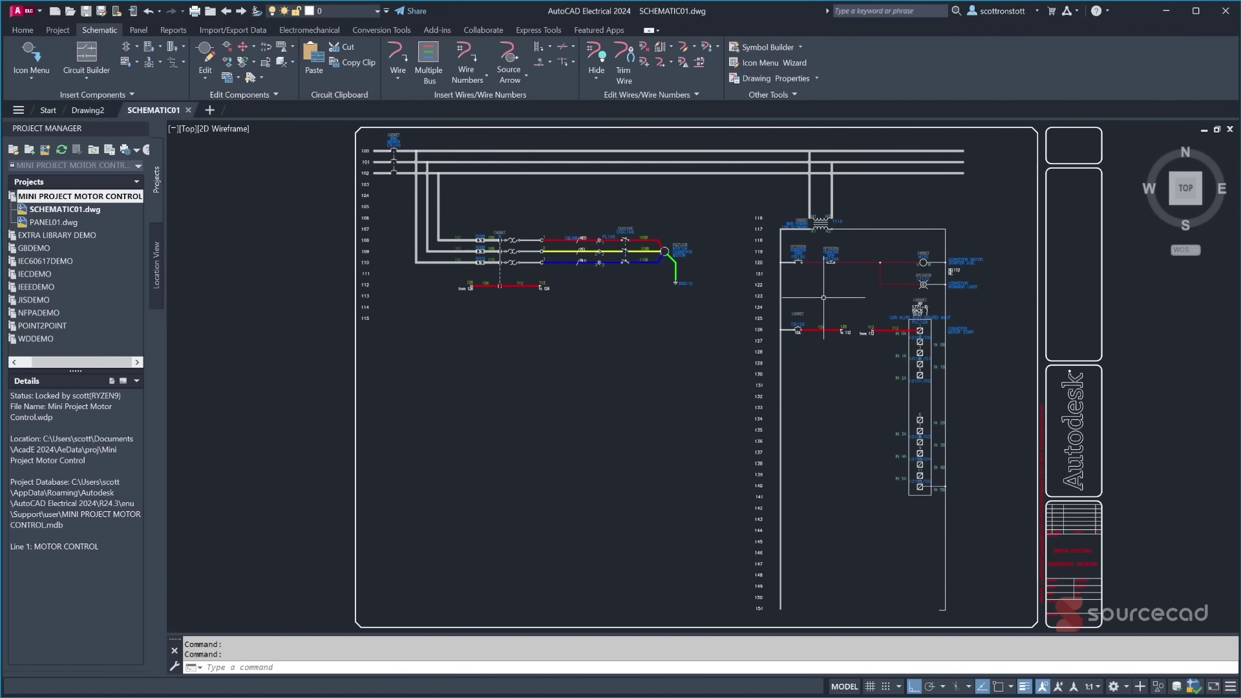
{"action": "scroll", "coordinate": [824, 297], "scroll_direction": "up", "scroll_amount": 3}
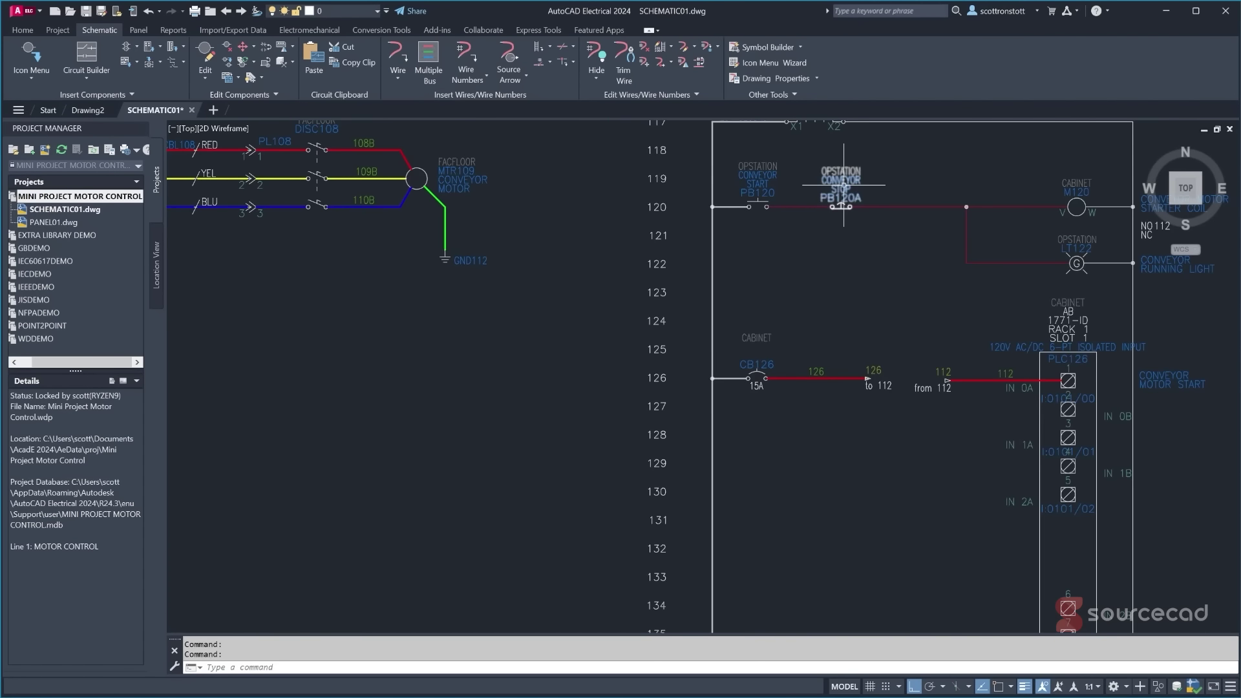
{"action": "mouse_move", "coordinate": [843, 186]}
{"action": "mouse_move", "coordinate": [1076, 263]}
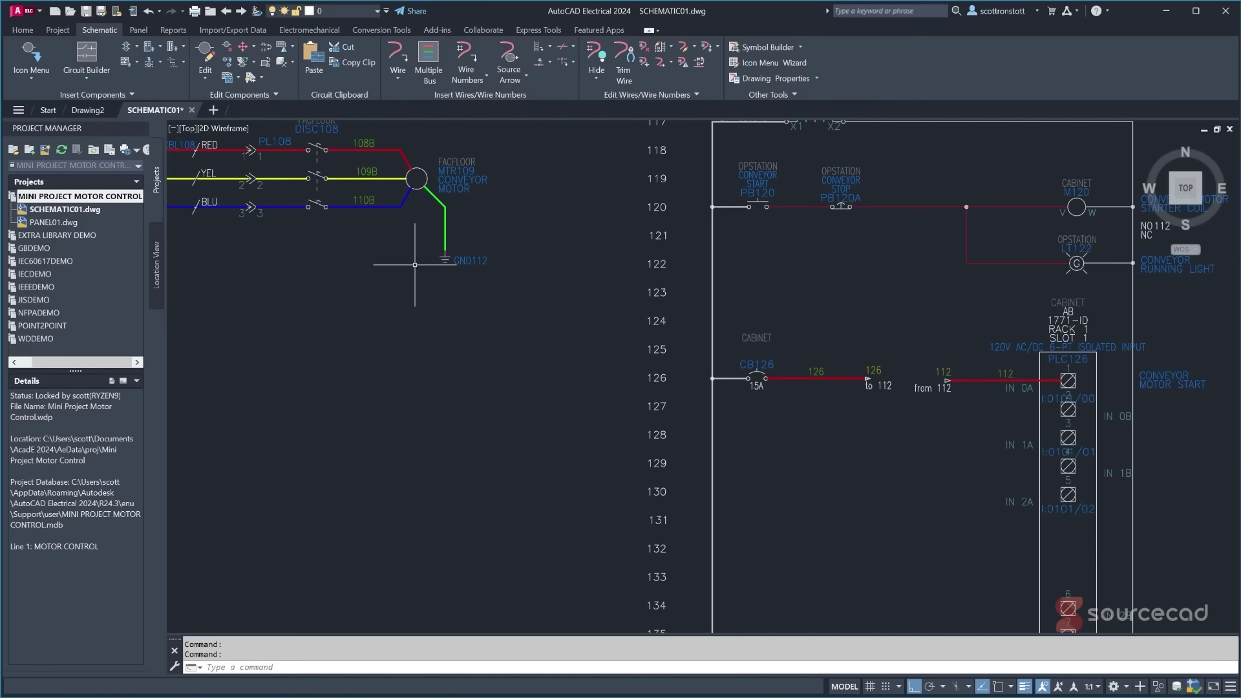
{"action": "left_click", "coordinate": [241, 12]}
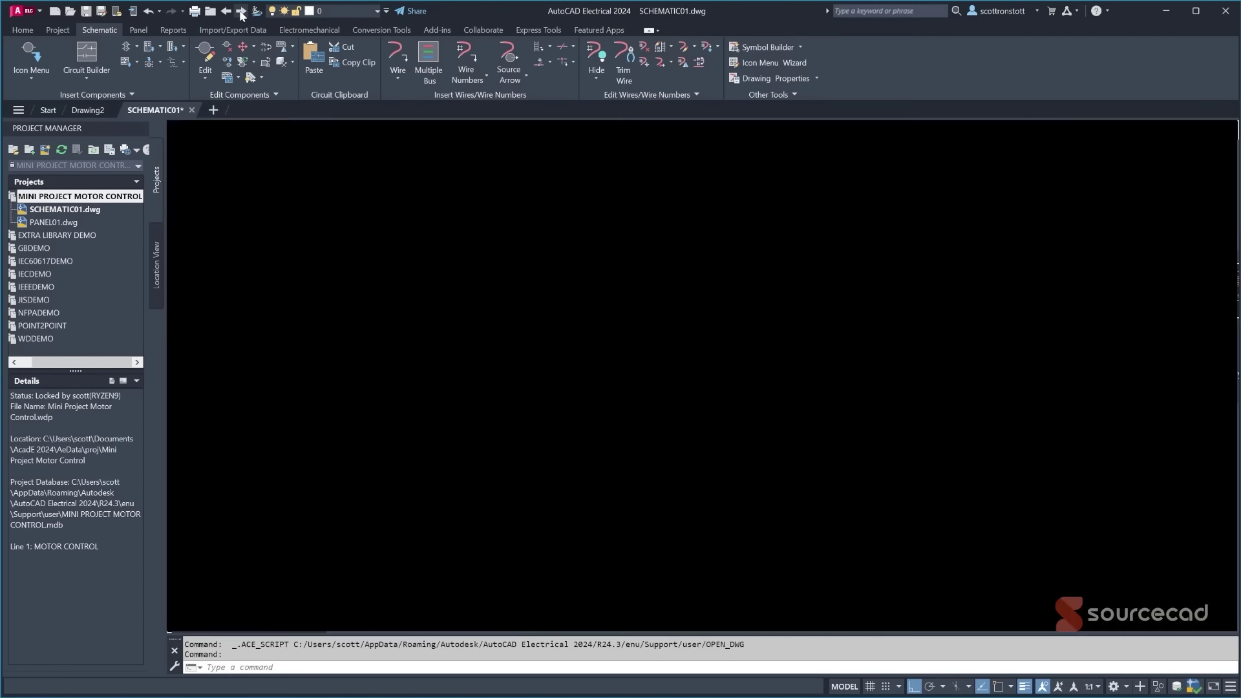
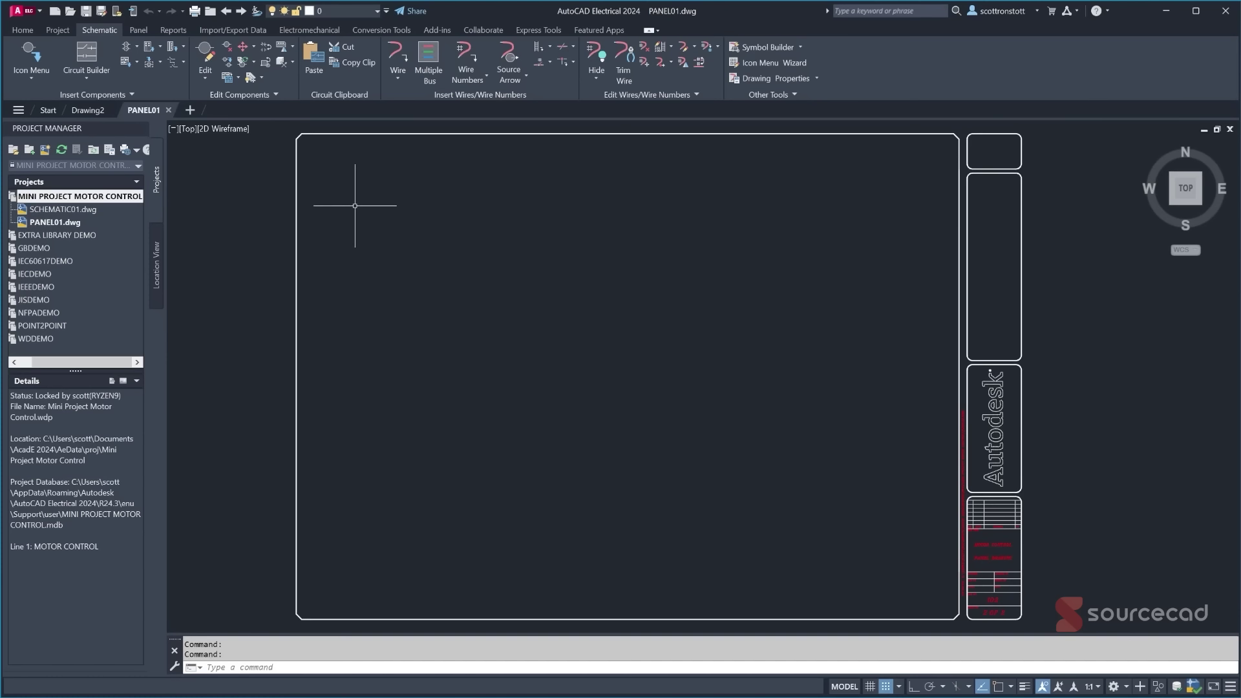
- Start inserting a panel footprint from the symbol library, adding the required non-visible WD_PNLM block to PANEL01
{"action": "left_click", "coordinate": [140, 30]}
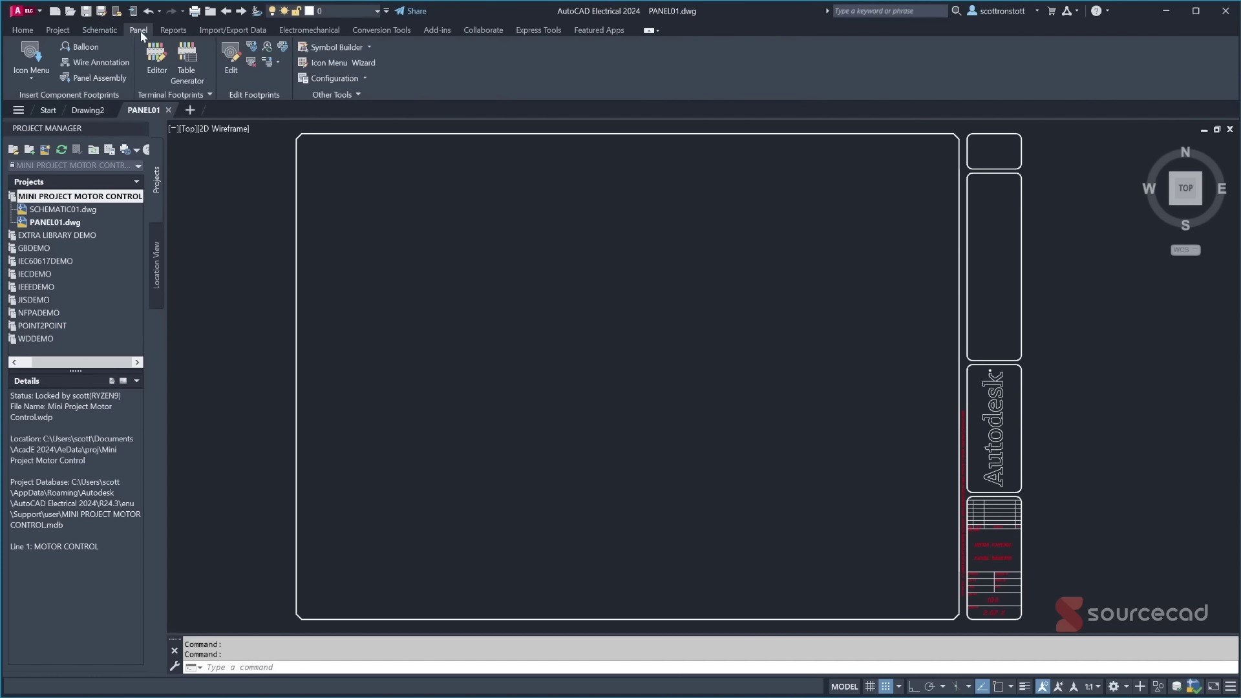
{"action": "left_click", "coordinate": [31, 55]}
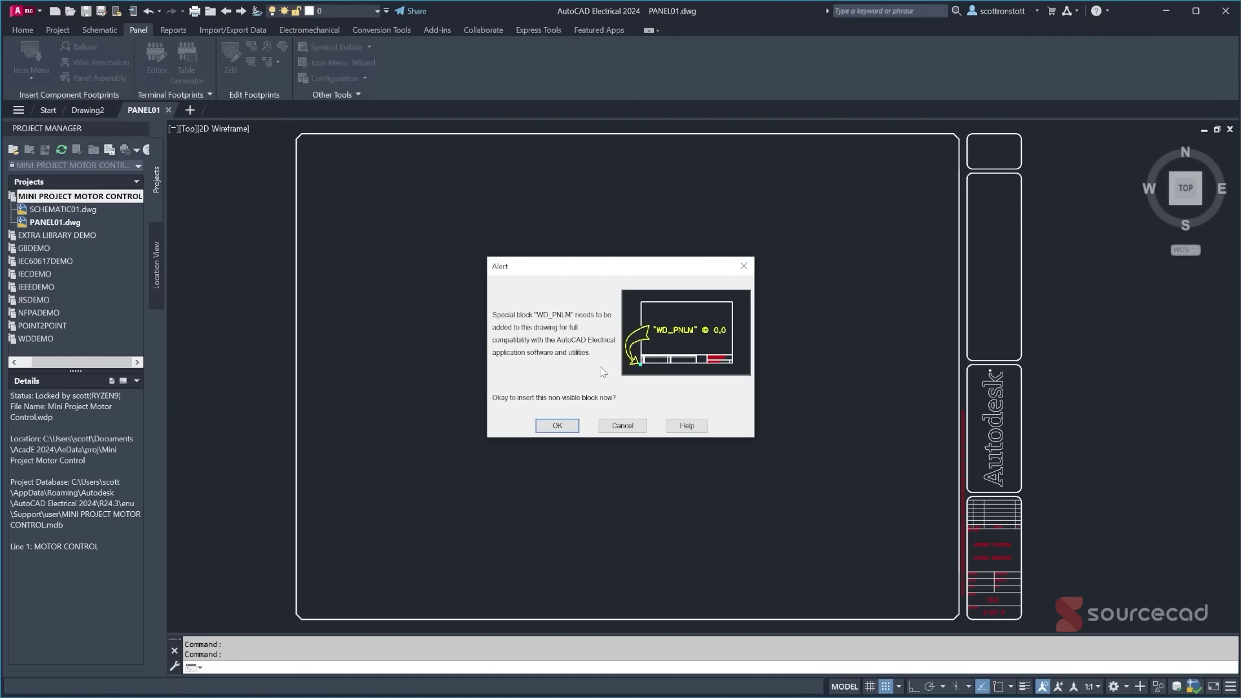
{"action": "left_click", "coordinate": [558, 426]}
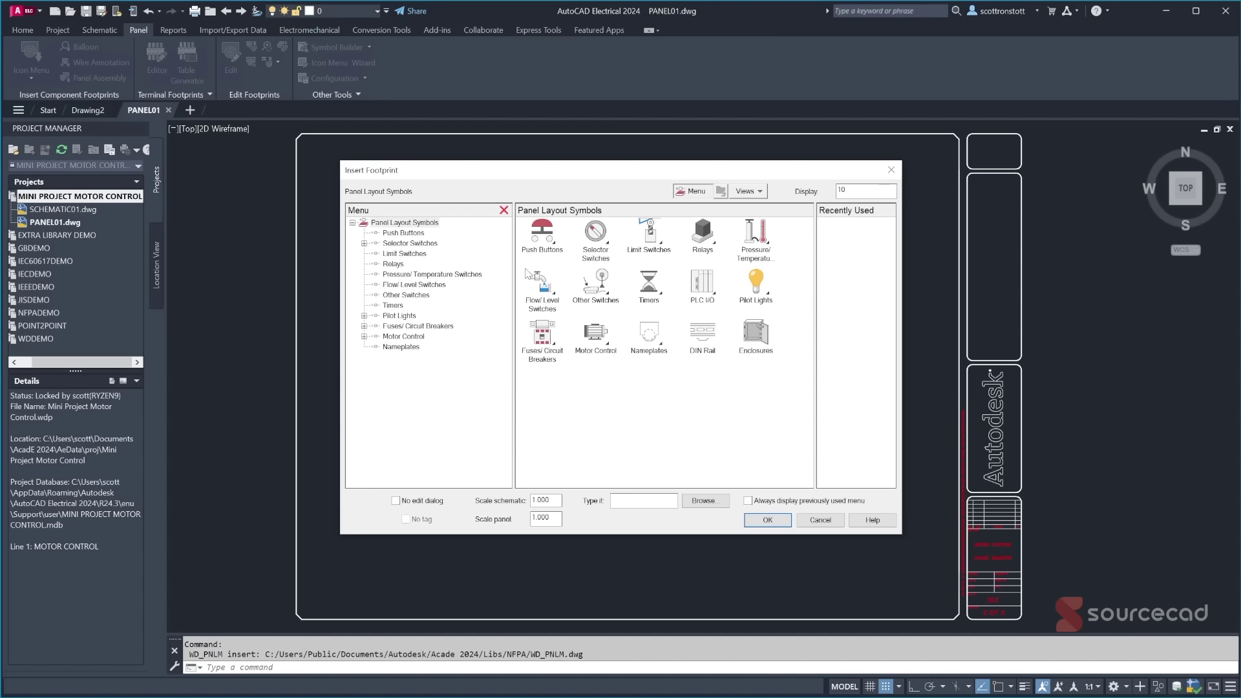
- Insert a Push Button NO footprint with AB catalog number 800H-BR6D1, unrotated, near the upper-left corner of the drawing border
{"action": "left_click", "coordinate": [542, 236]}
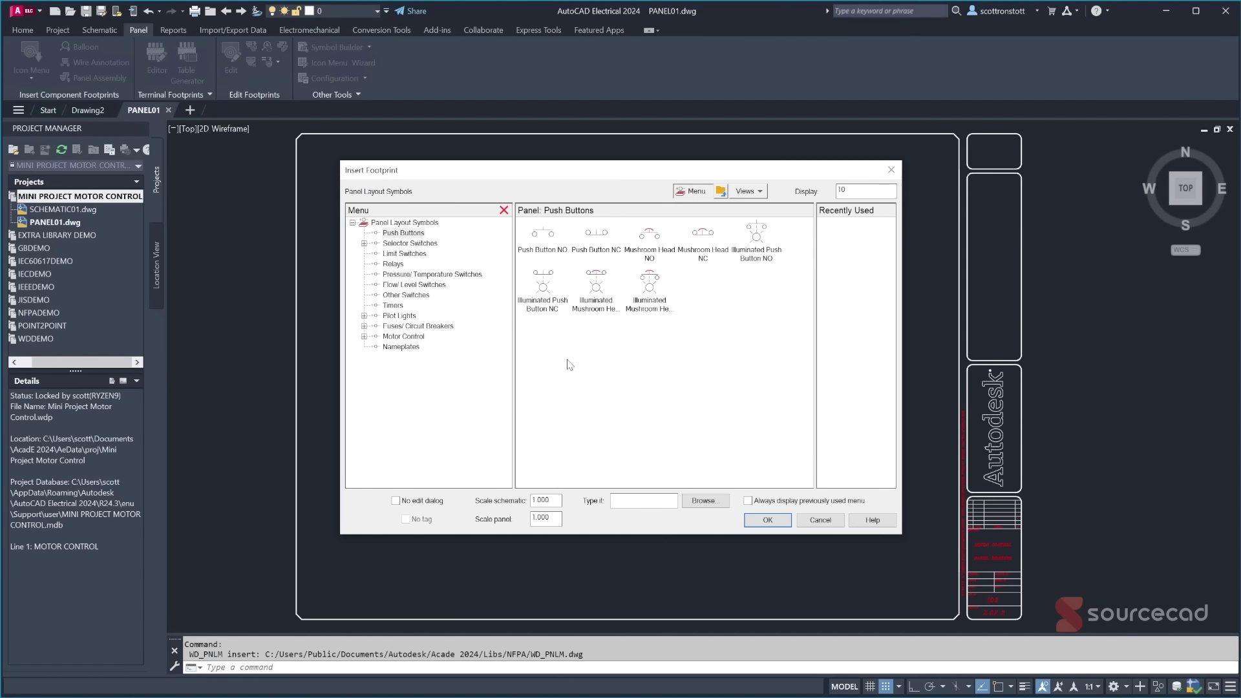
{"action": "left_click", "coordinate": [542, 238]}
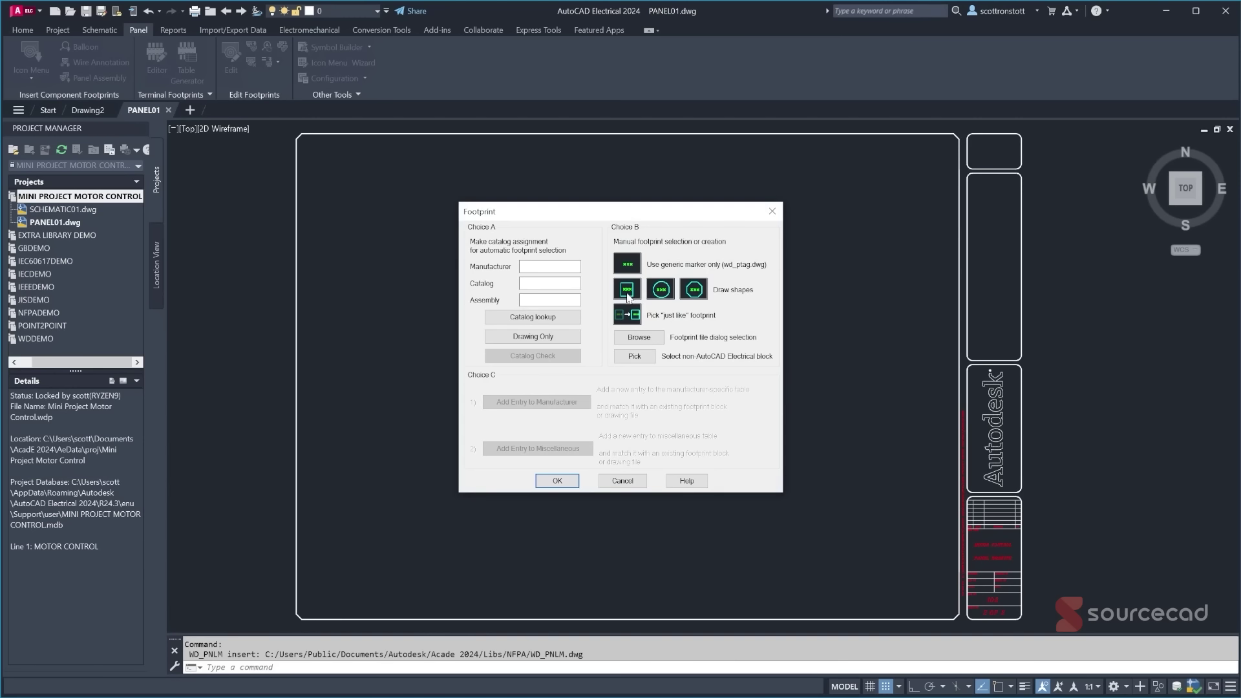
{"action": "left_click", "coordinate": [534, 318]}
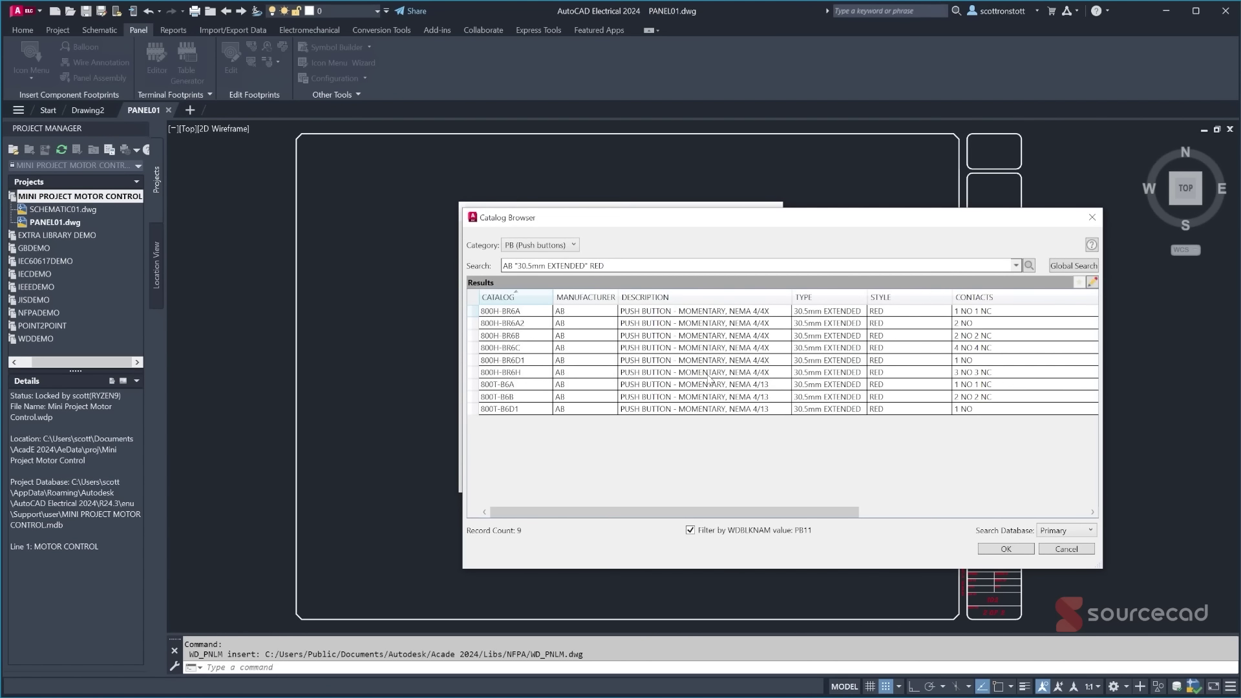
{"action": "left_click", "coordinate": [760, 360]}
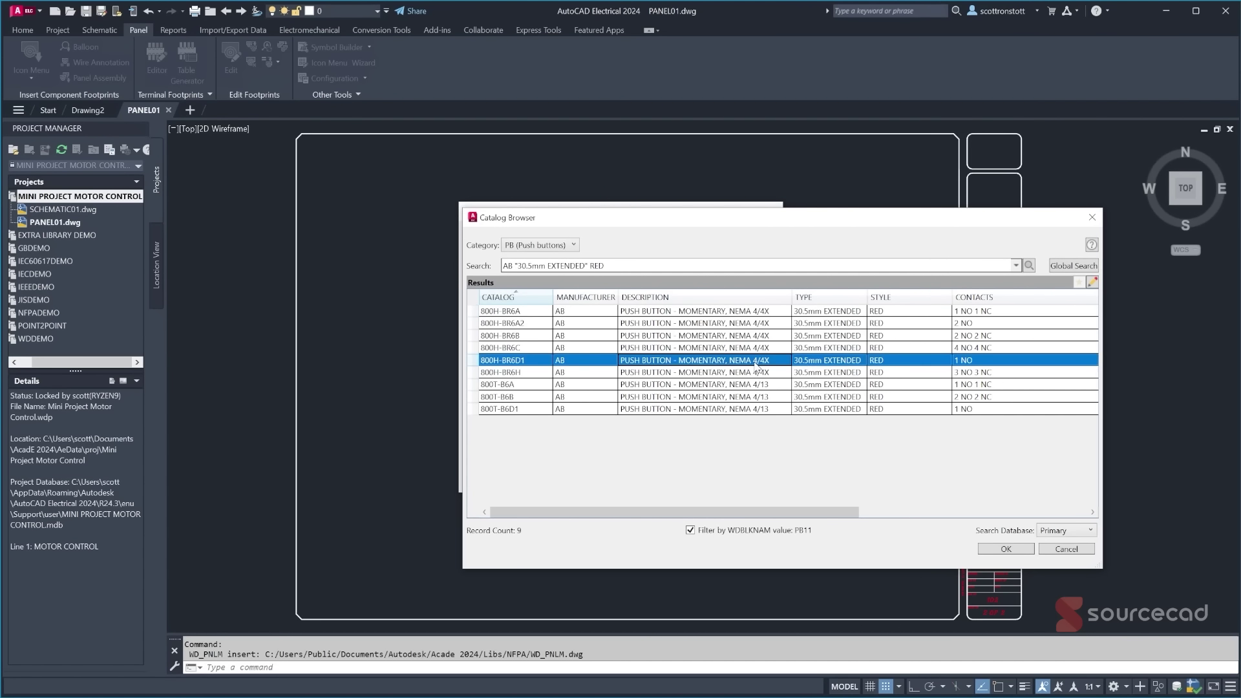
{"action": "left_click", "coordinate": [1005, 549]}
{"action": "left_click", "coordinate": [567, 484]}
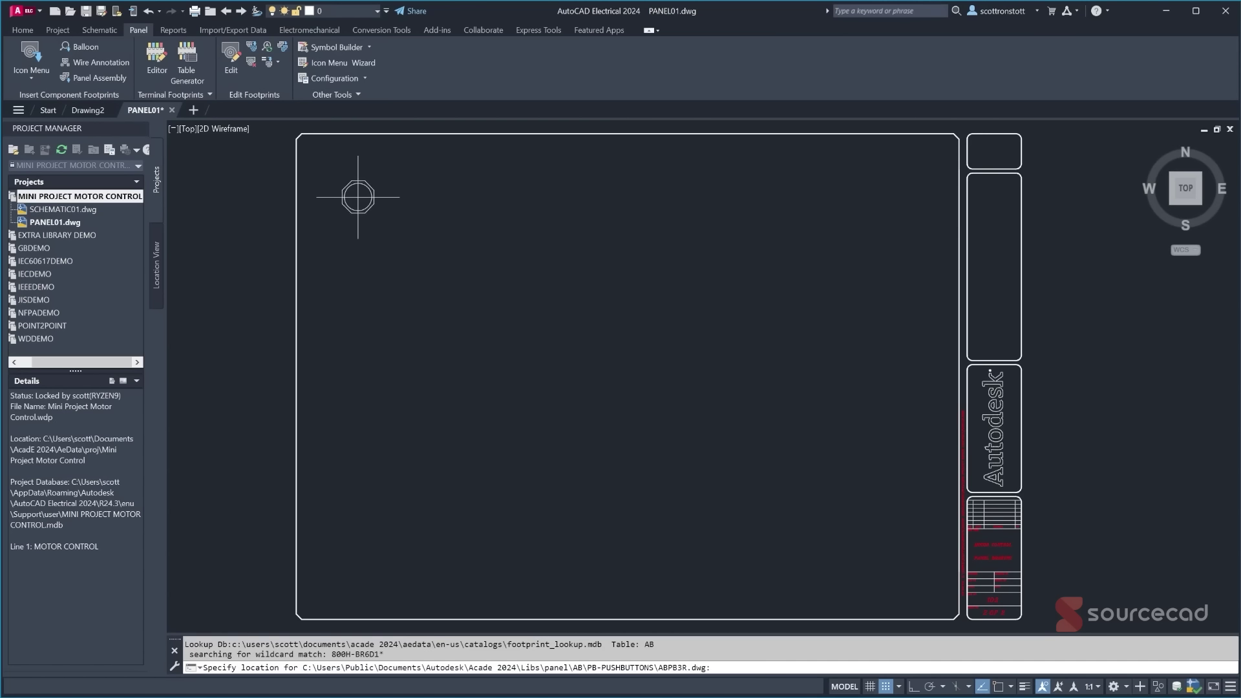
{"action": "key", "text": "F8"}
{"action": "left_click", "coordinate": [358, 198]}
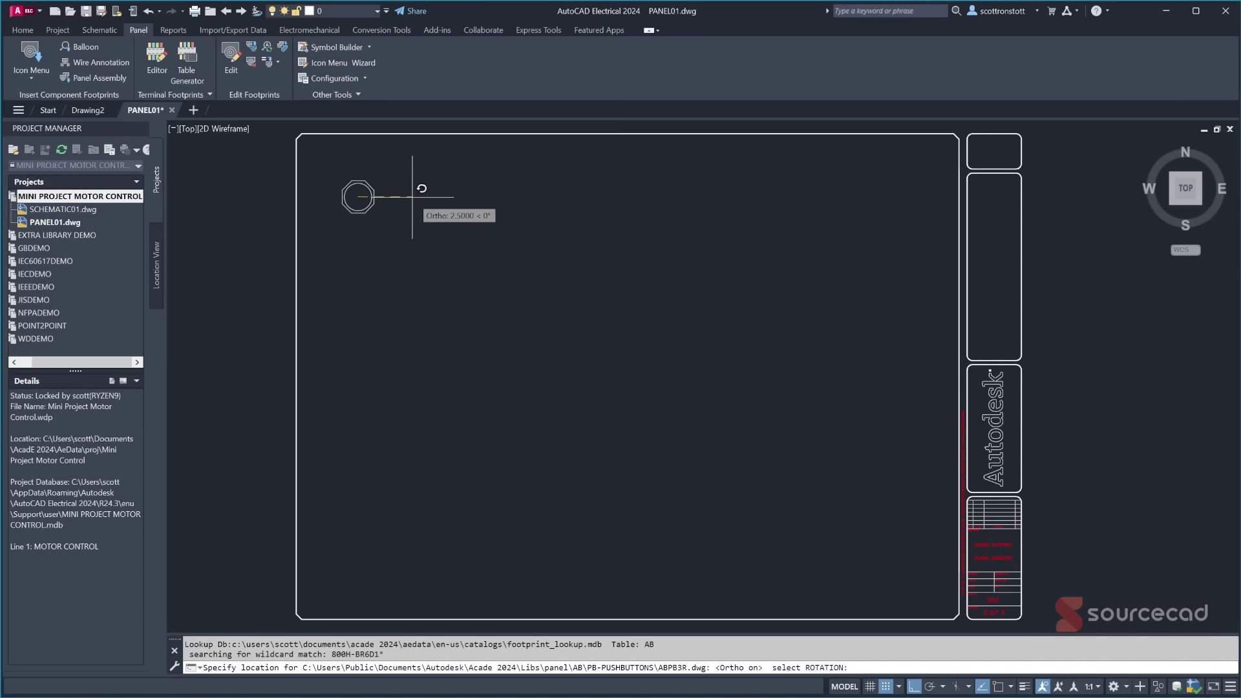
{"action": "key", "text": "F8"}
{"action": "key", "text": "Return"}
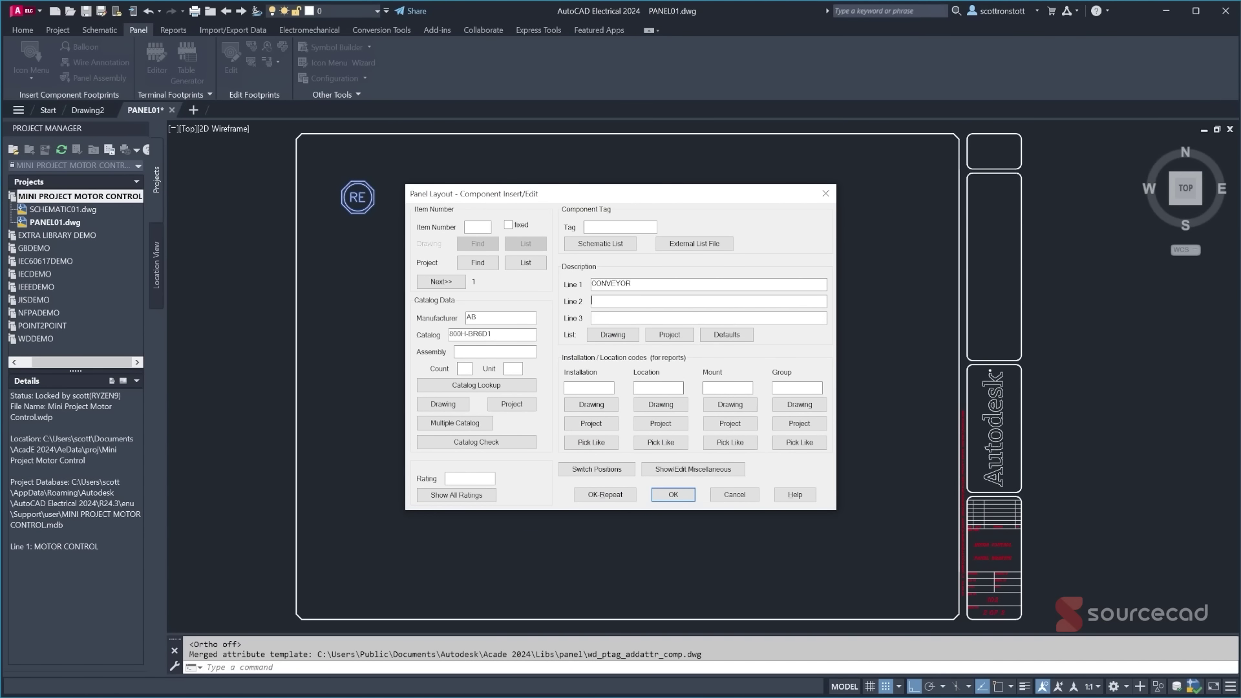
- Describe the push button footprint as CONVEYOR on line 1 and START on line 2, and assign it the project location OPSTATION
{"action": "left_click", "coordinate": [661, 404]}
{"action": "left_click", "coordinate": [648, 427]}
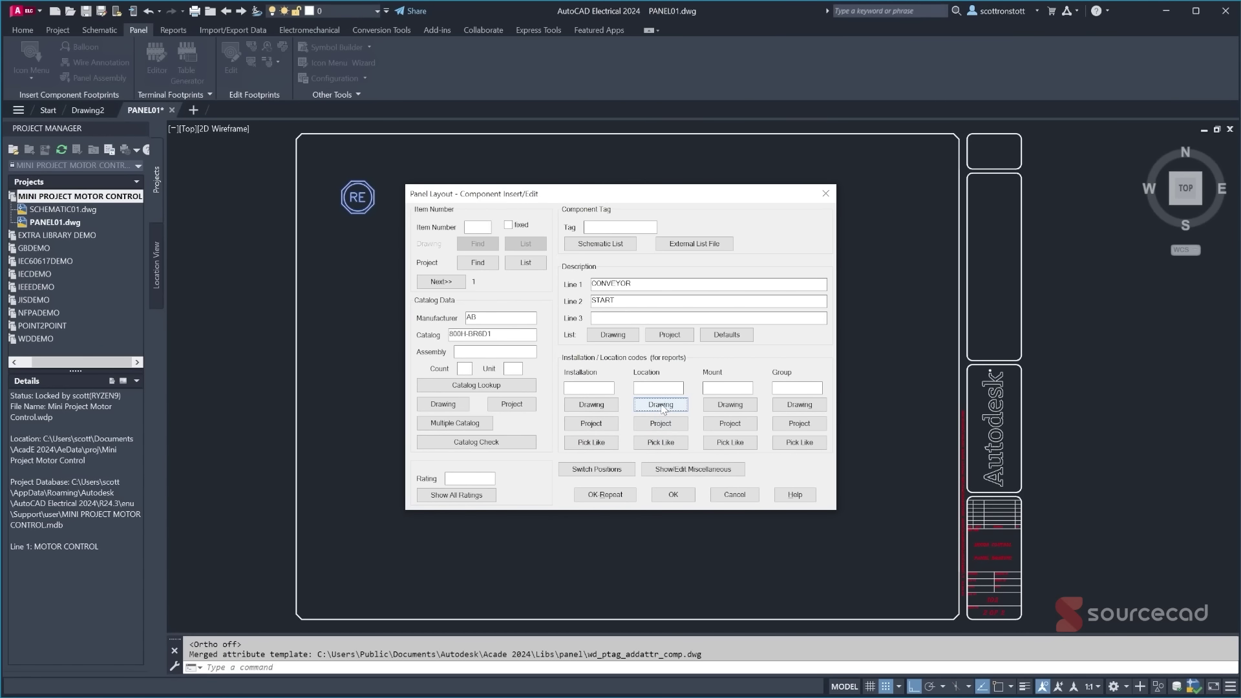
{"action": "left_click", "coordinate": [661, 405]}
{"action": "left_click", "coordinate": [657, 430]}
{"action": "left_click", "coordinate": [661, 424]}
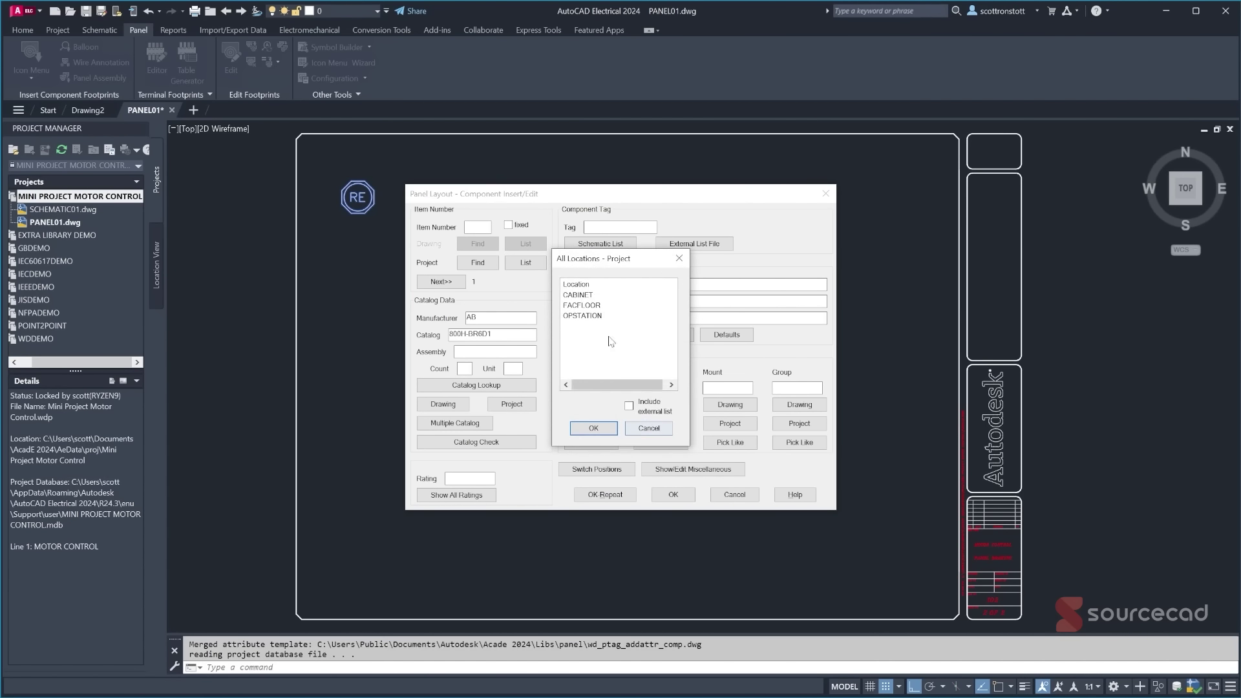
{"action": "left_click", "coordinate": [583, 316]}
{"action": "left_click", "coordinate": [594, 429]}
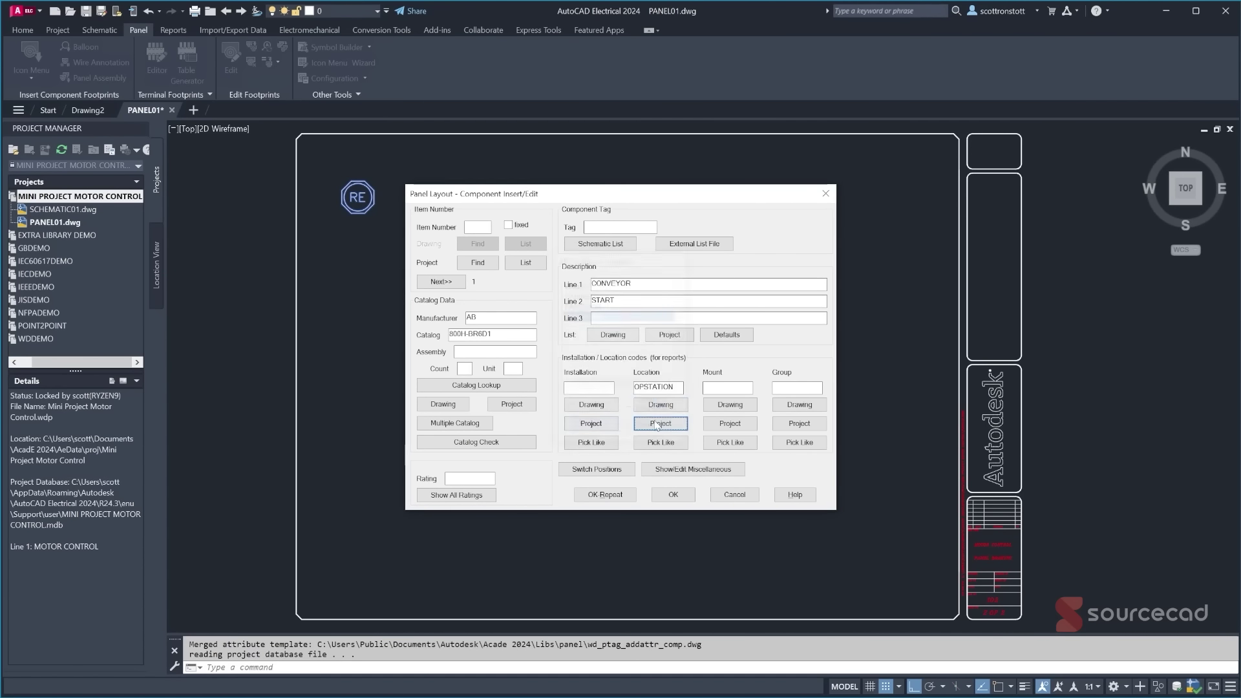
{"action": "left_click", "coordinate": [674, 495]}
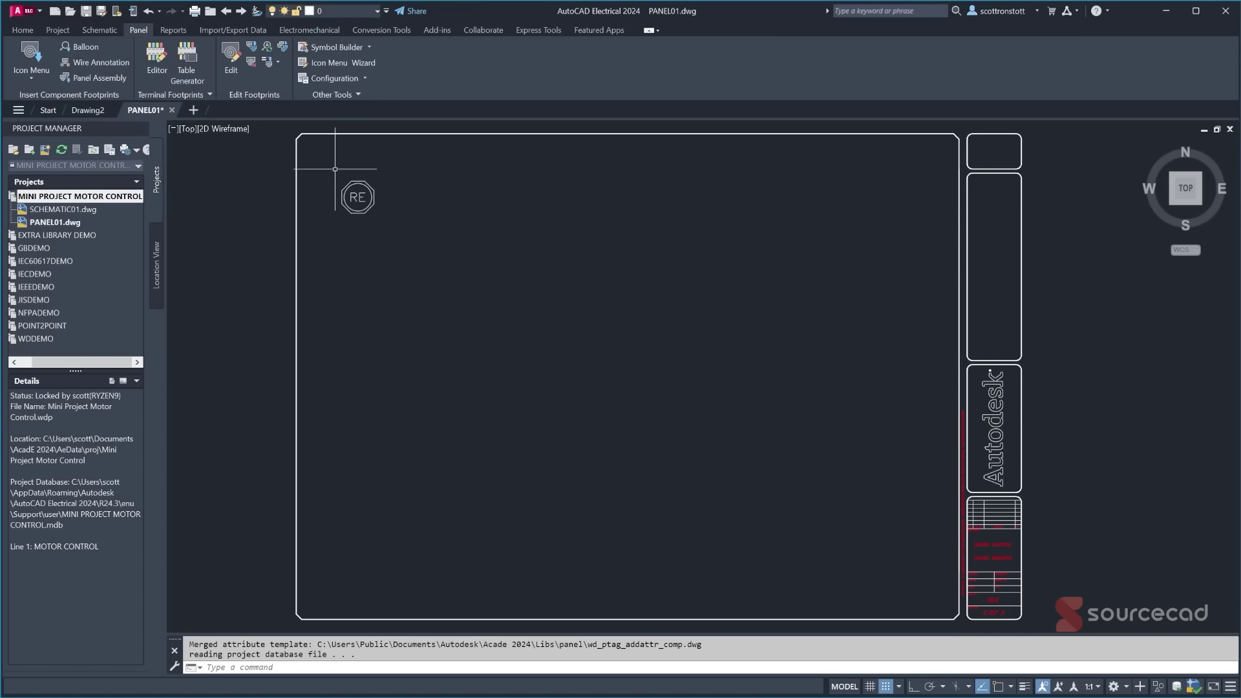
- Choose a catalog-lookup nameplate footprint with the gray AB 800H Automotive part 800H-W100A
{"action": "left_click", "coordinate": [31, 55]}
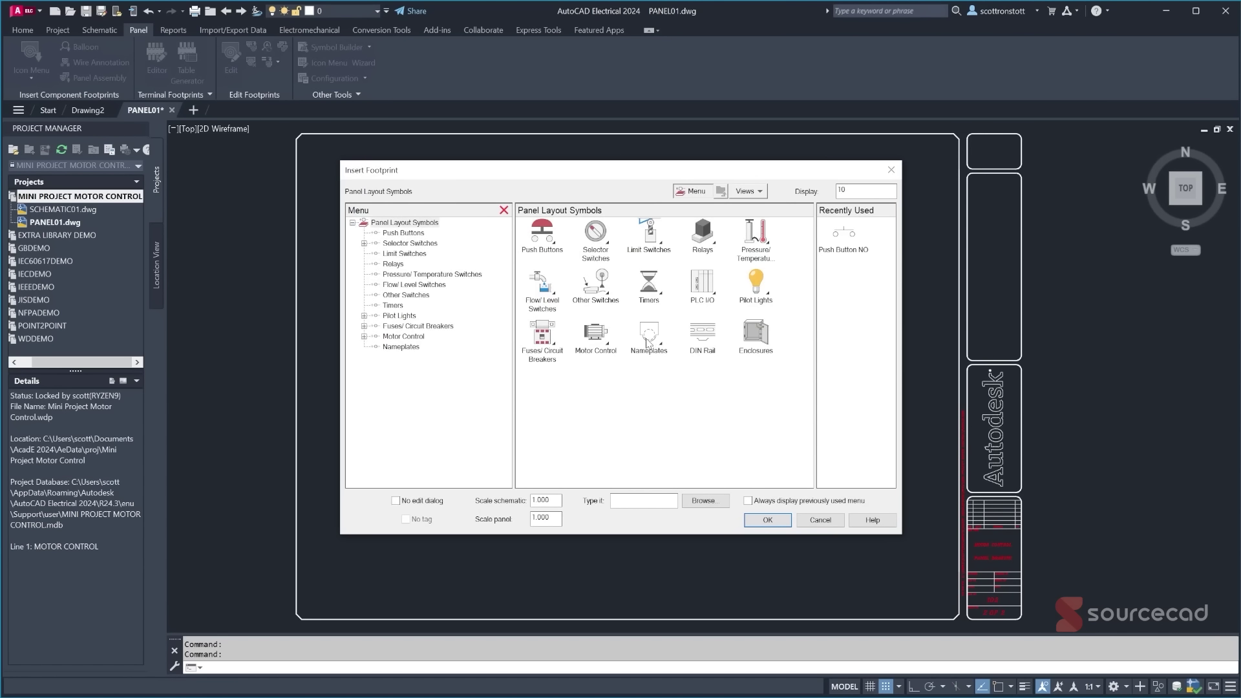
{"action": "left_click", "coordinate": [648, 343]}
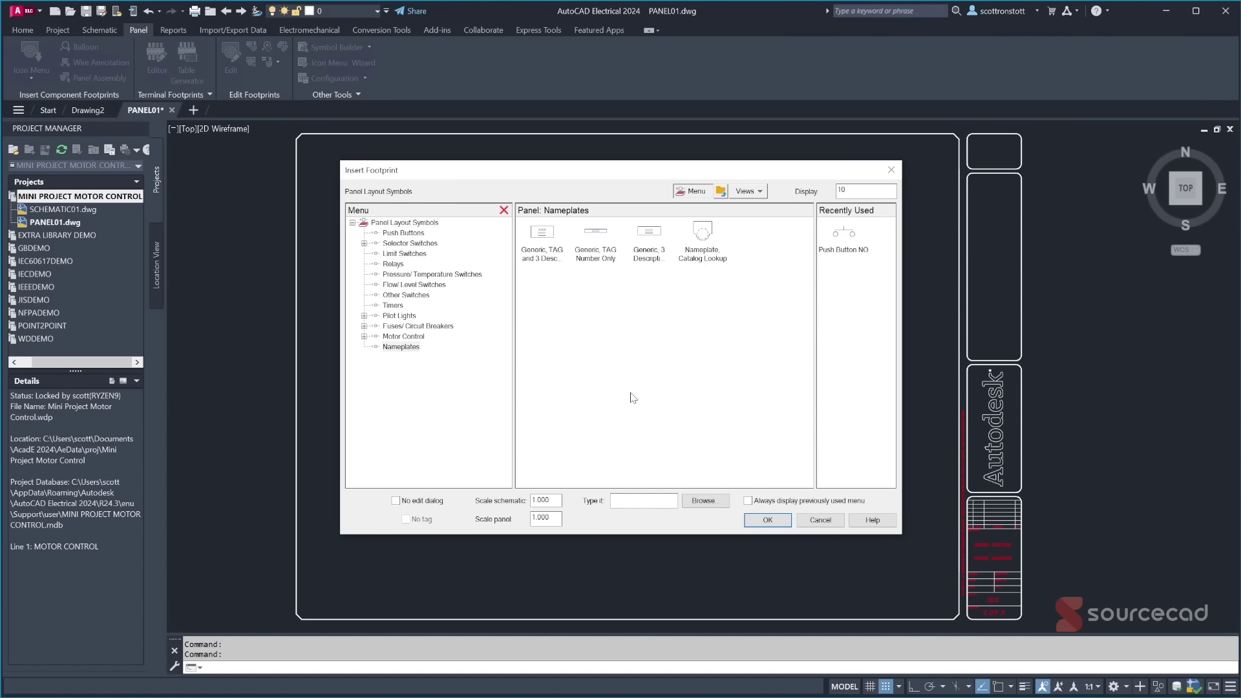
{"action": "left_click", "coordinate": [704, 240]}
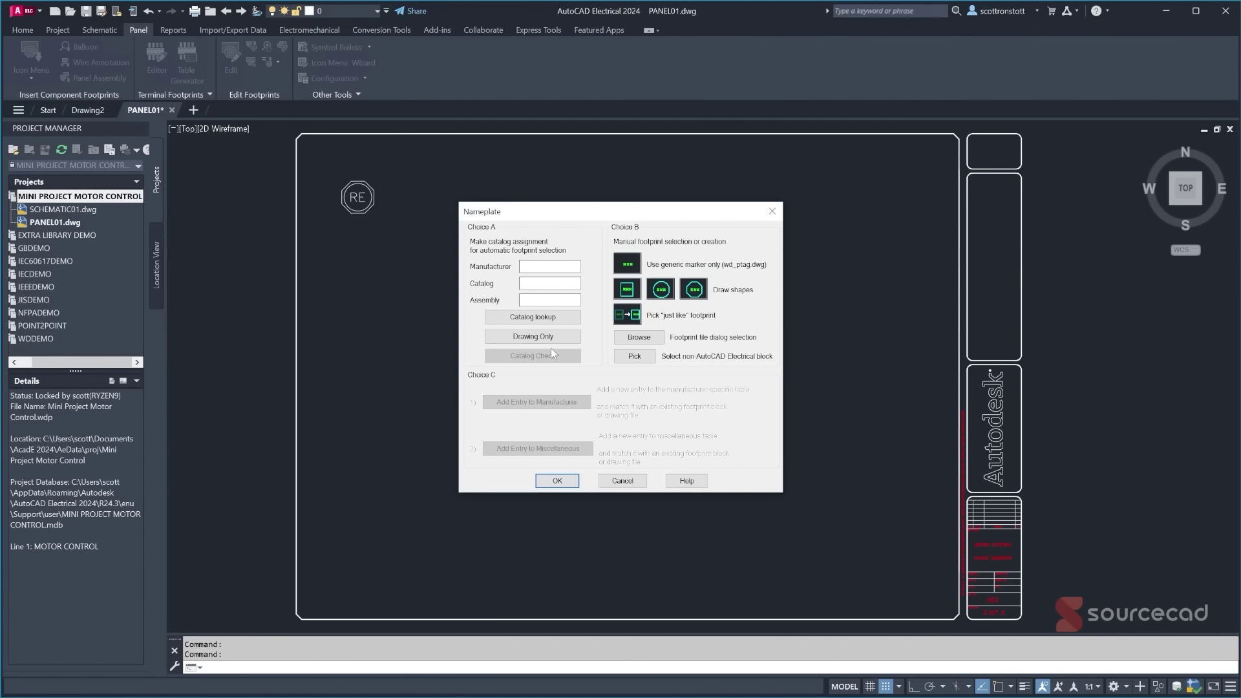
{"action": "left_click", "coordinate": [542, 317]}
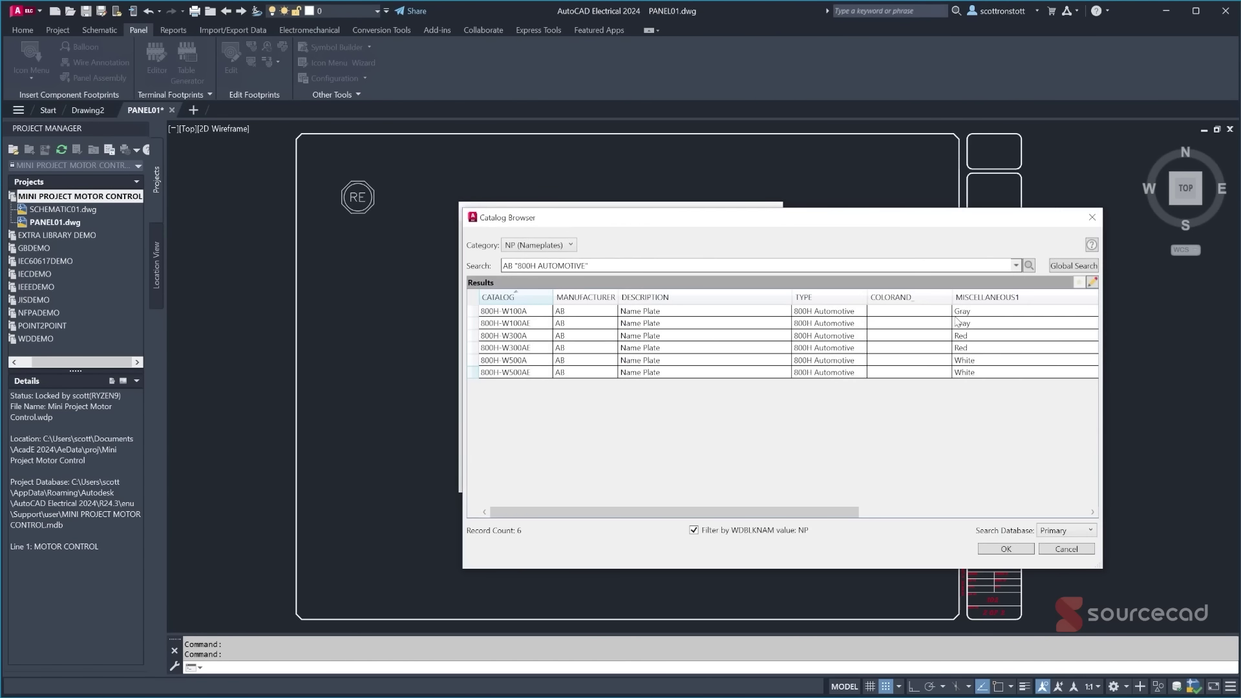
{"action": "left_click", "coordinate": [654, 313]}
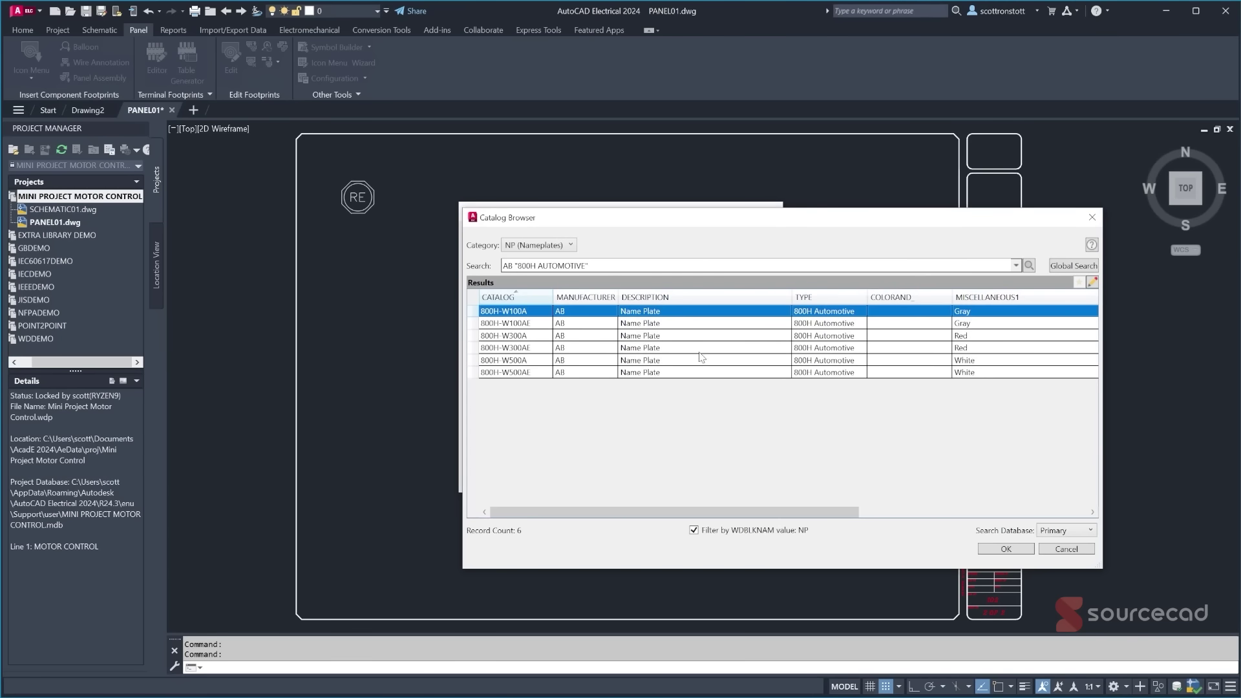
{"action": "left_click", "coordinate": [1004, 549]}
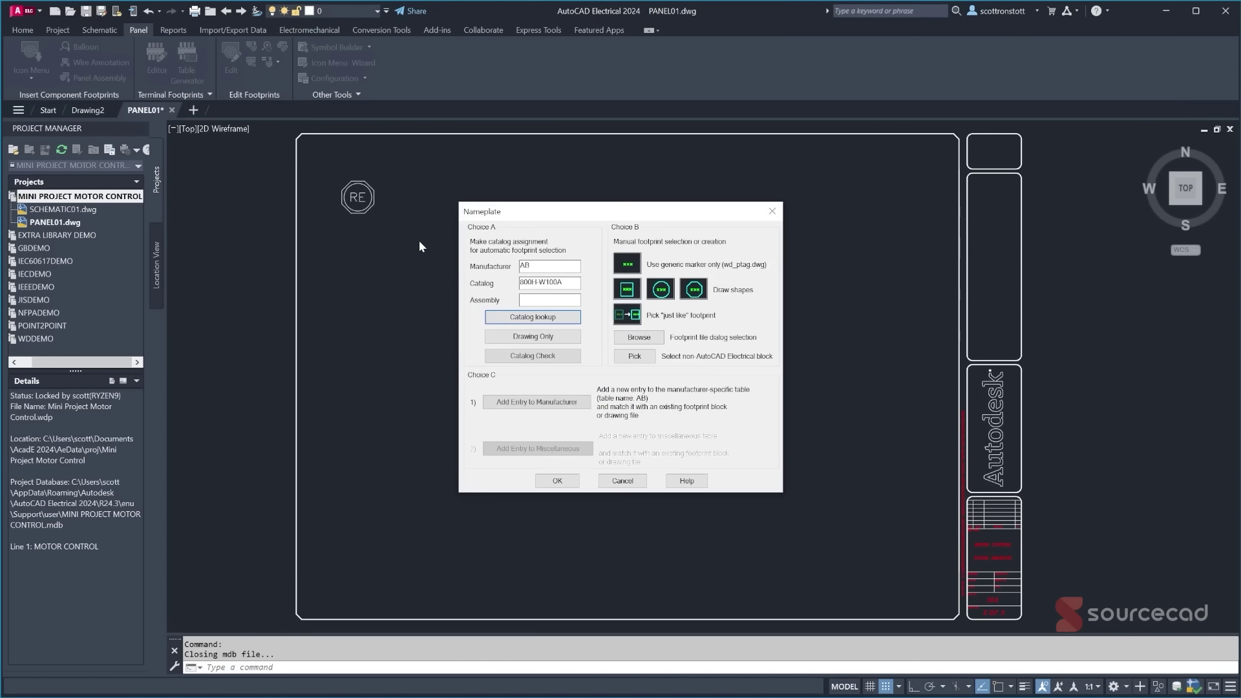
{"action": "left_click", "coordinate": [558, 481]}
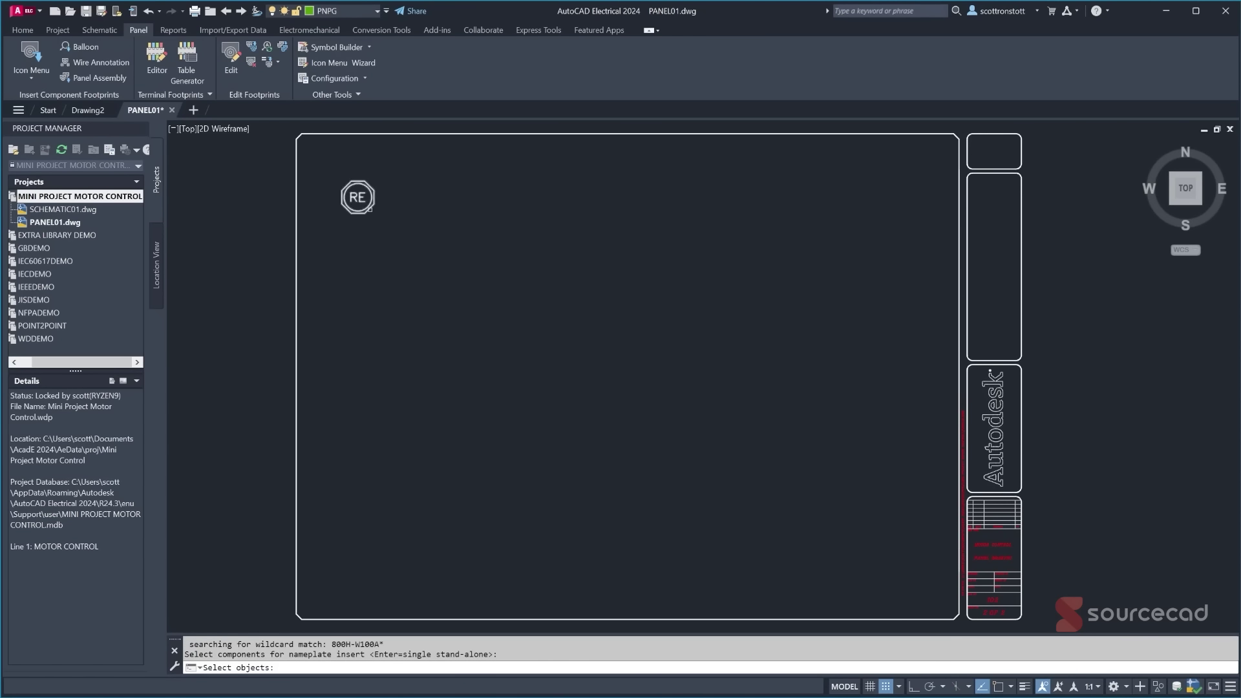
- Attach the nameplate to the conveyor start push button footprint, keeping the description and location it takes from the button
{"action": "left_click", "coordinate": [372, 206]}
{"action": "key", "text": "Return"}
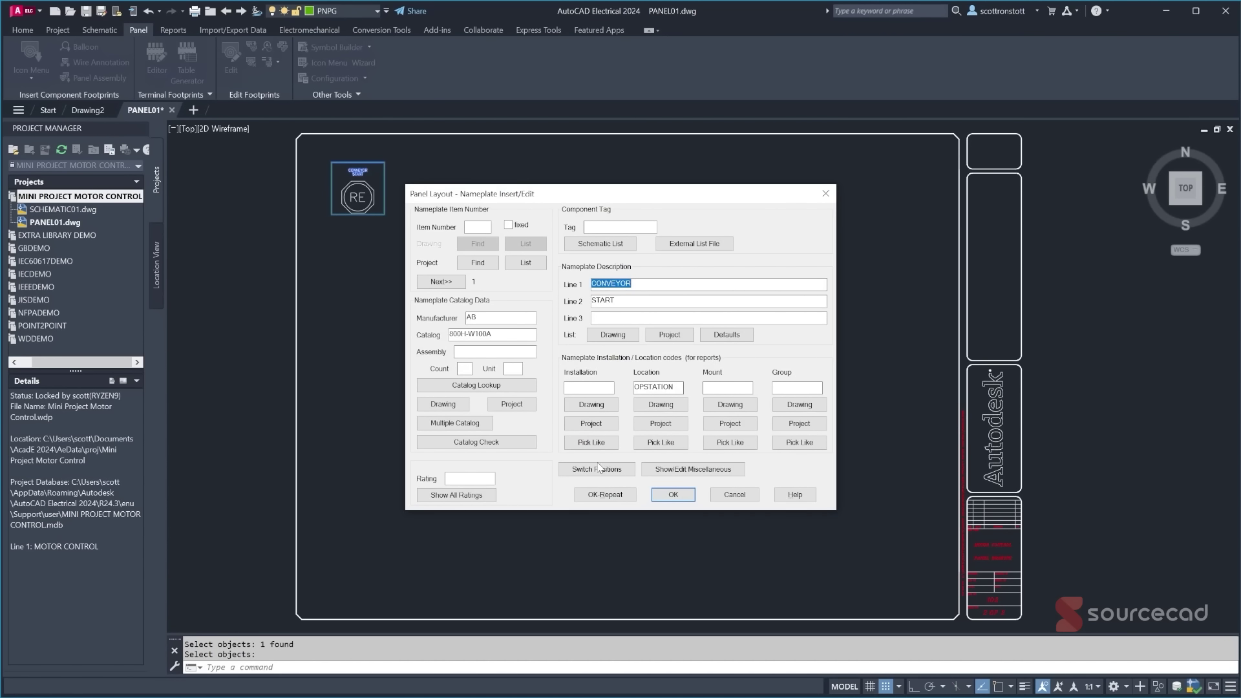
{"action": "left_click", "coordinate": [673, 495]}
{"action": "key", "text": "F8"}
{"action": "key", "text": "F8"}
{"action": "scroll", "coordinate": [335, 165], "scroll_direction": "up", "scroll_amount": 5}
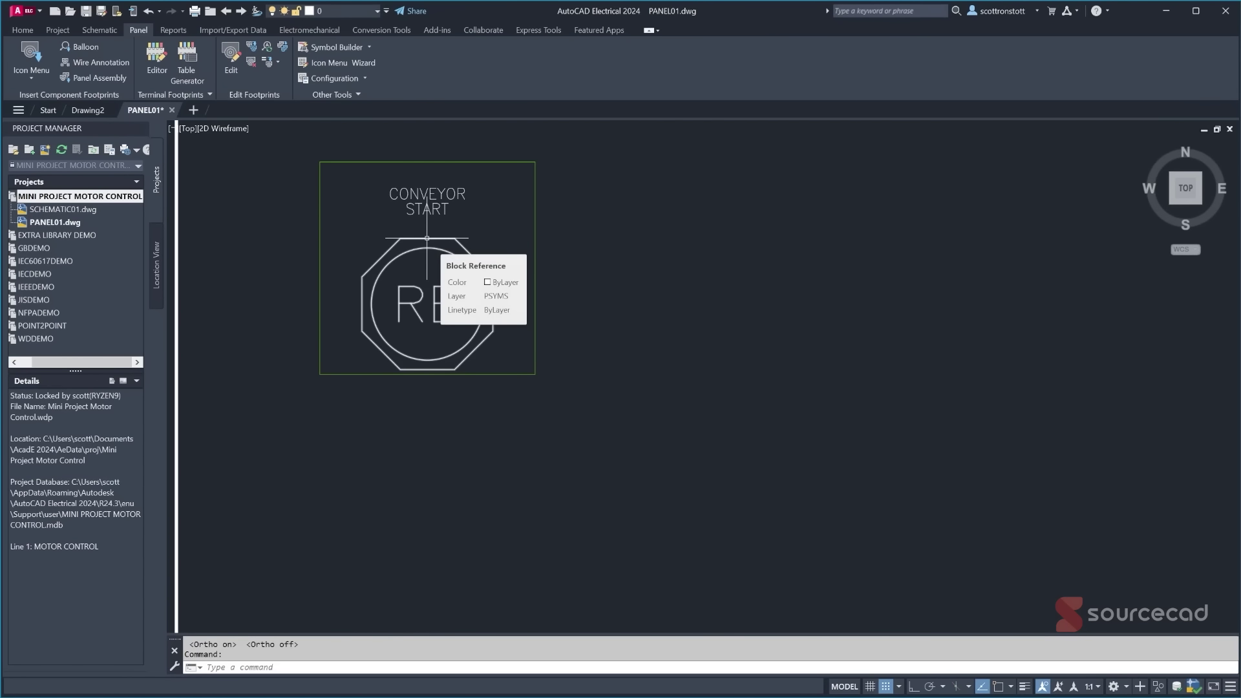
{"action": "scroll", "coordinate": [426, 238], "scroll_direction": "down", "scroll_amount": 5}
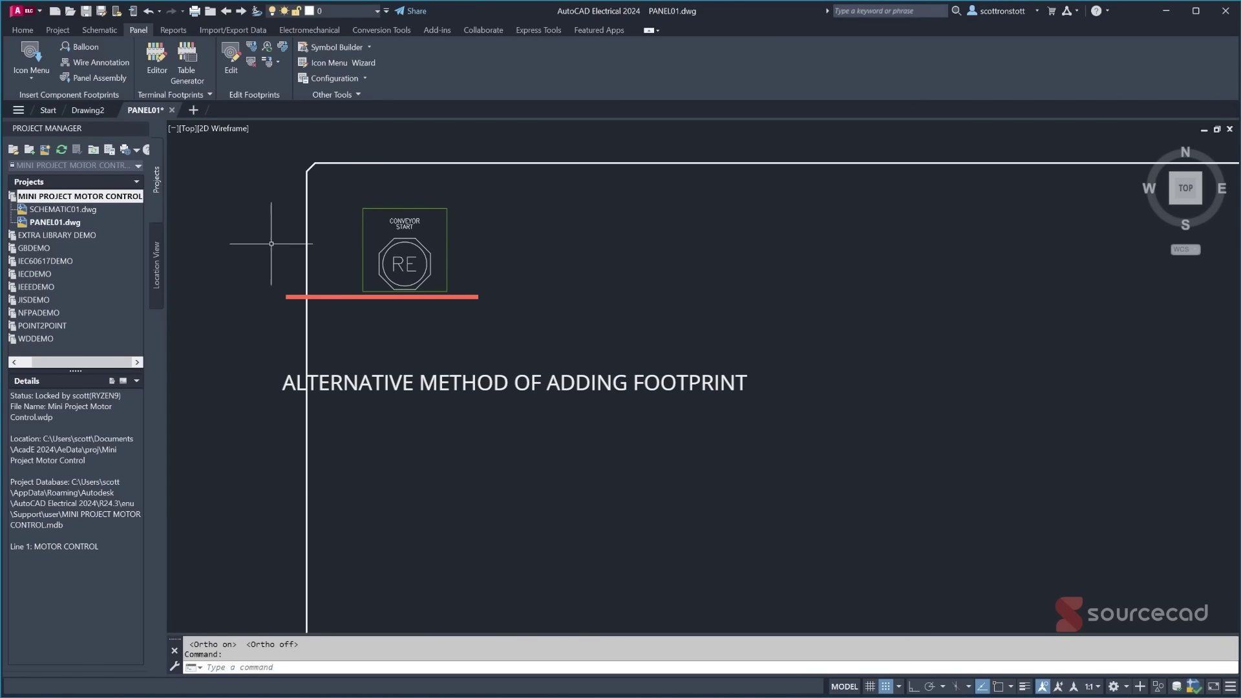
- Set up a project-wide schematic component list for panel insertion, limited to the project's named location OPSTATION
{"action": "left_click", "coordinate": [31, 79]}
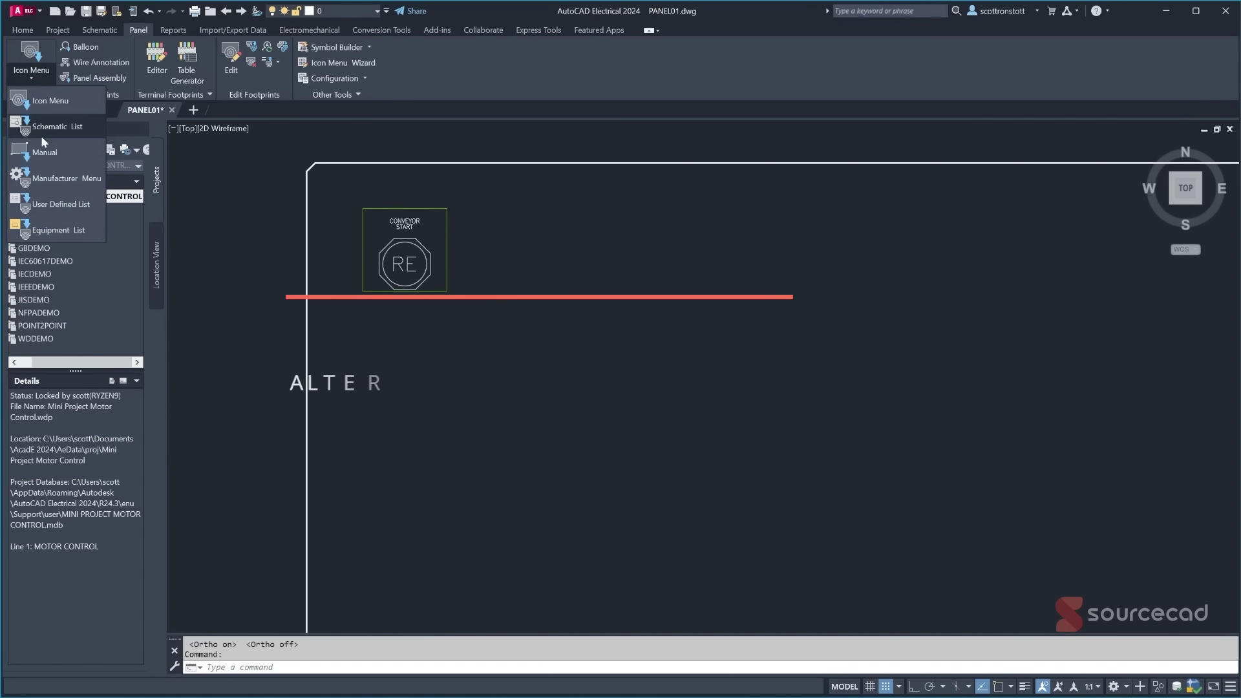
{"action": "left_click", "coordinate": [56, 128]}
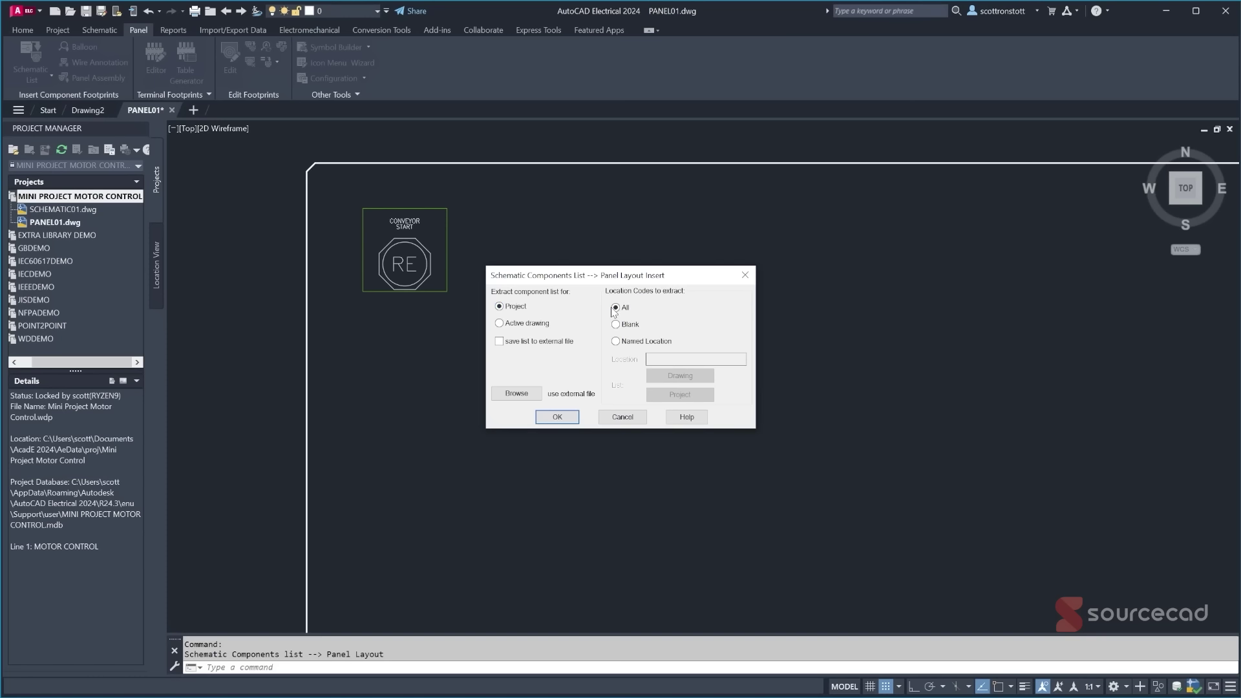
{"action": "left_click", "coordinate": [616, 341]}
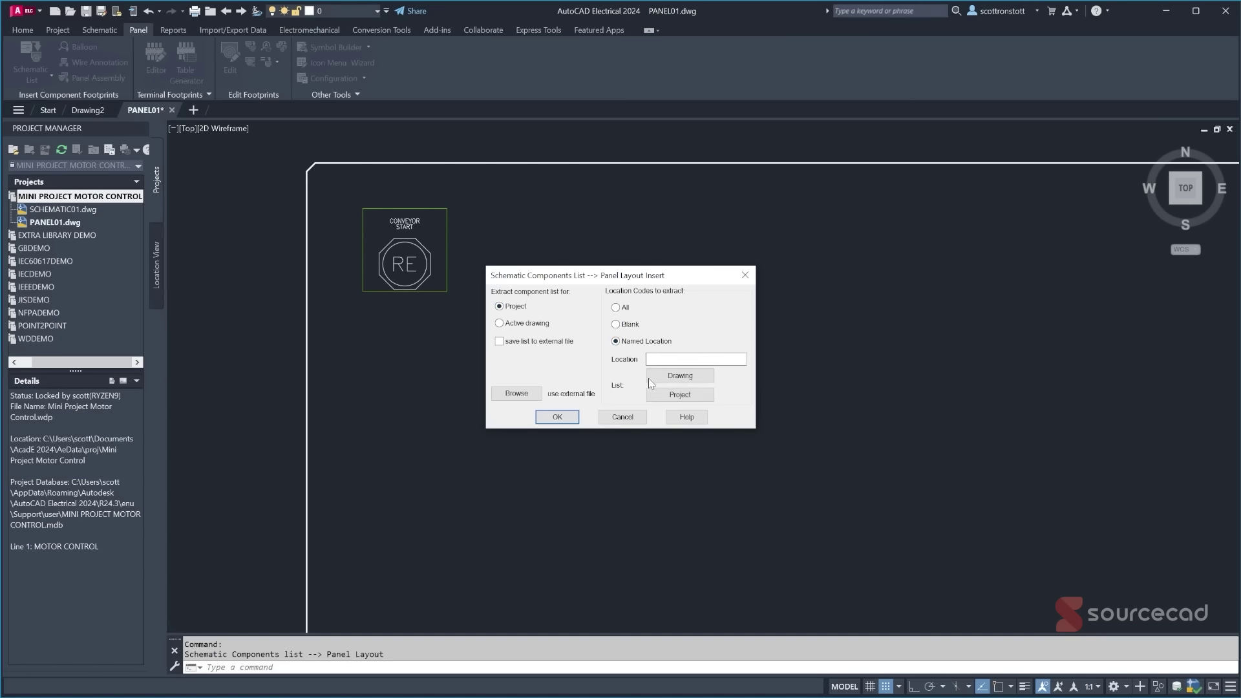
{"action": "left_click", "coordinate": [679, 394]}
{"action": "left_click", "coordinate": [578, 361]}
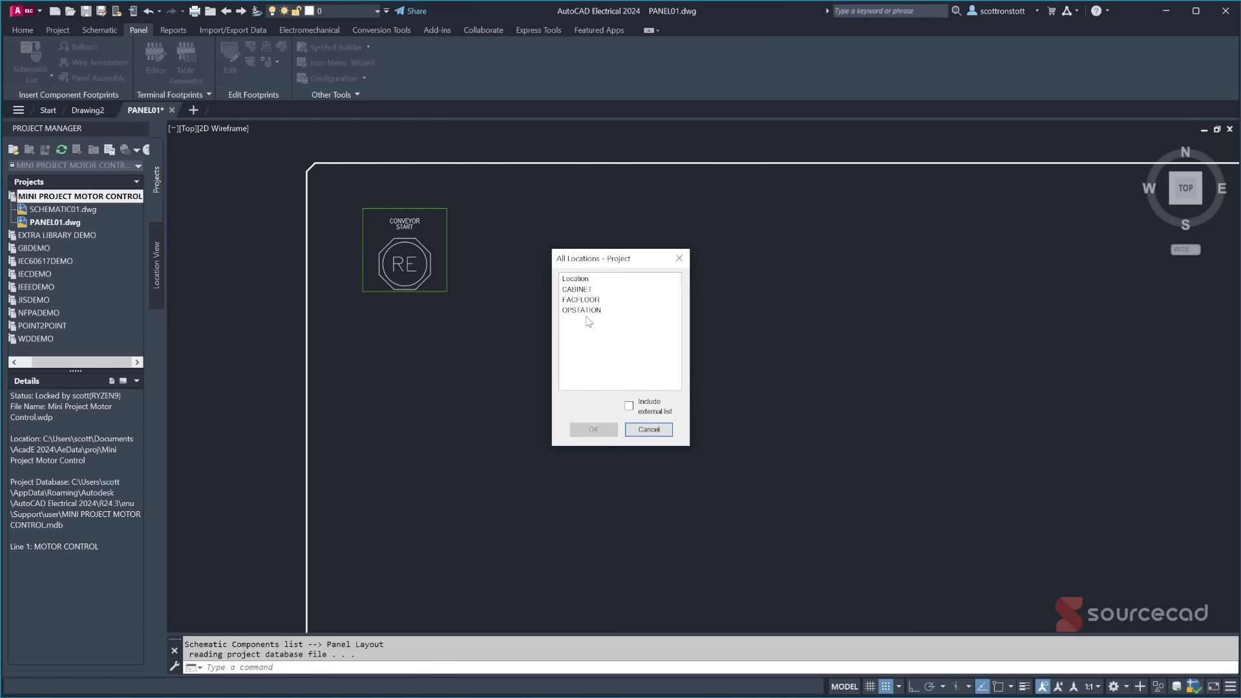
{"action": "left_click", "coordinate": [583, 311]}
{"action": "left_click", "coordinate": [606, 438]}
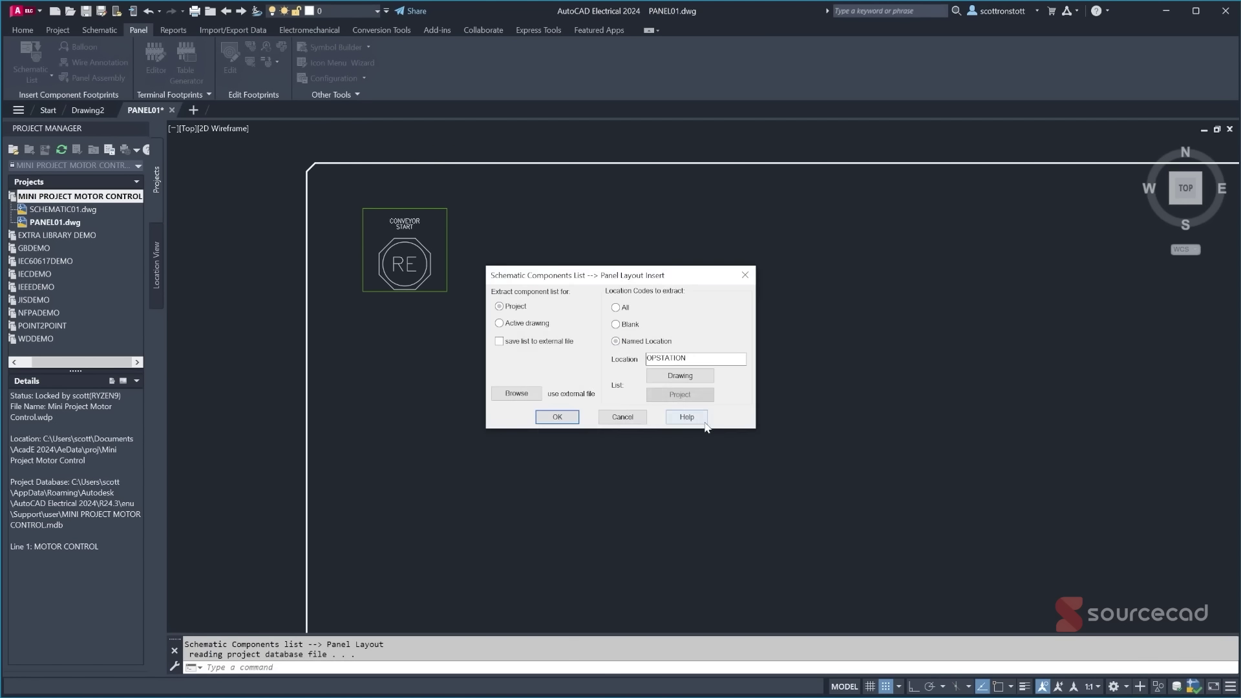
- Extract the schematic component list from SCHEMATIC01.dwg only
{"action": "left_click", "coordinate": [572, 421]}
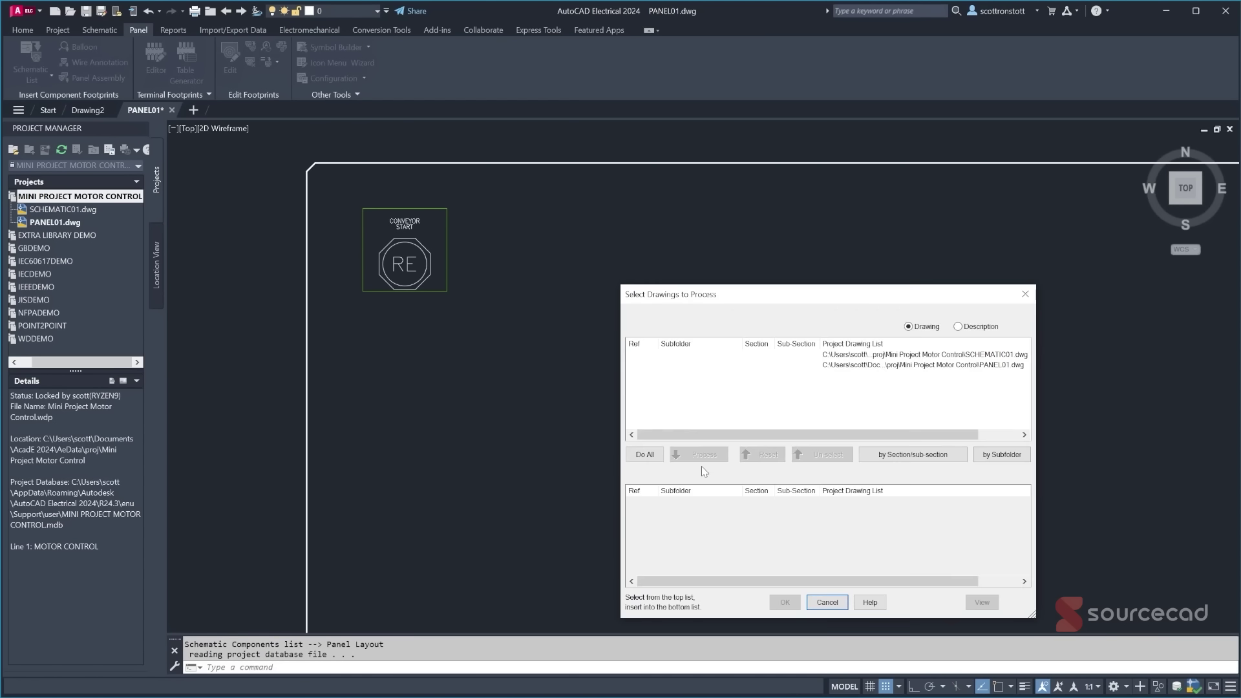
{"action": "left_click", "coordinate": [873, 355]}
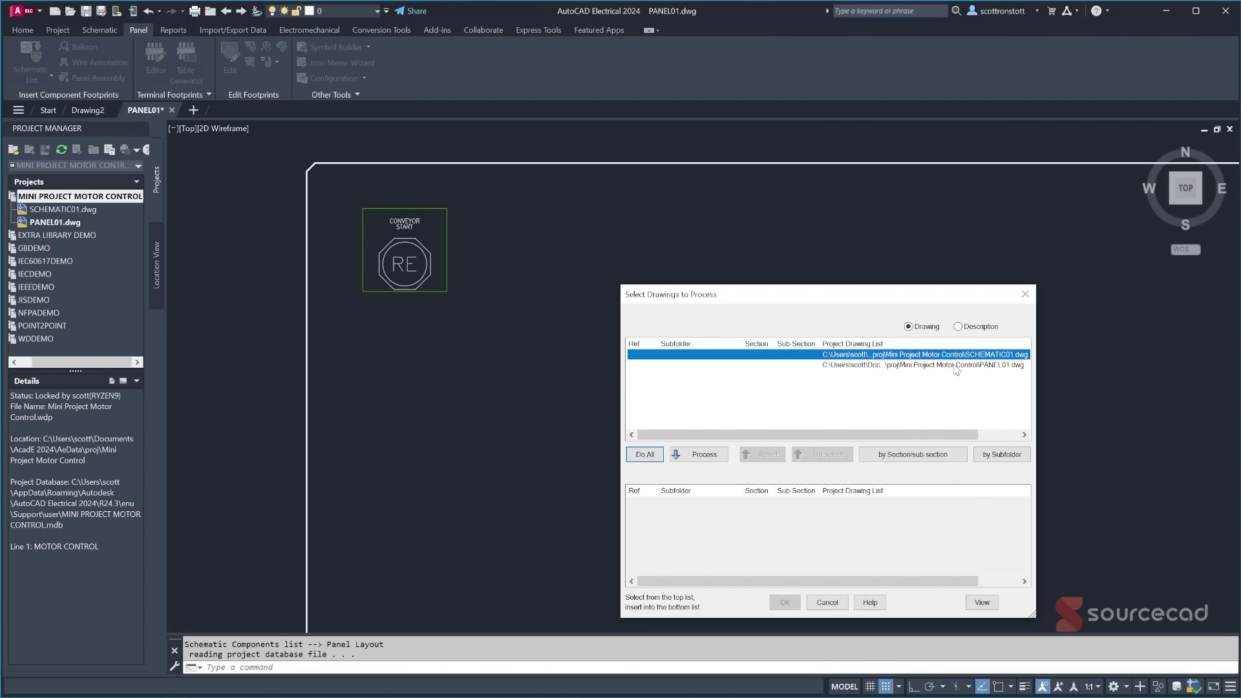
{"action": "left_click", "coordinate": [722, 456]}
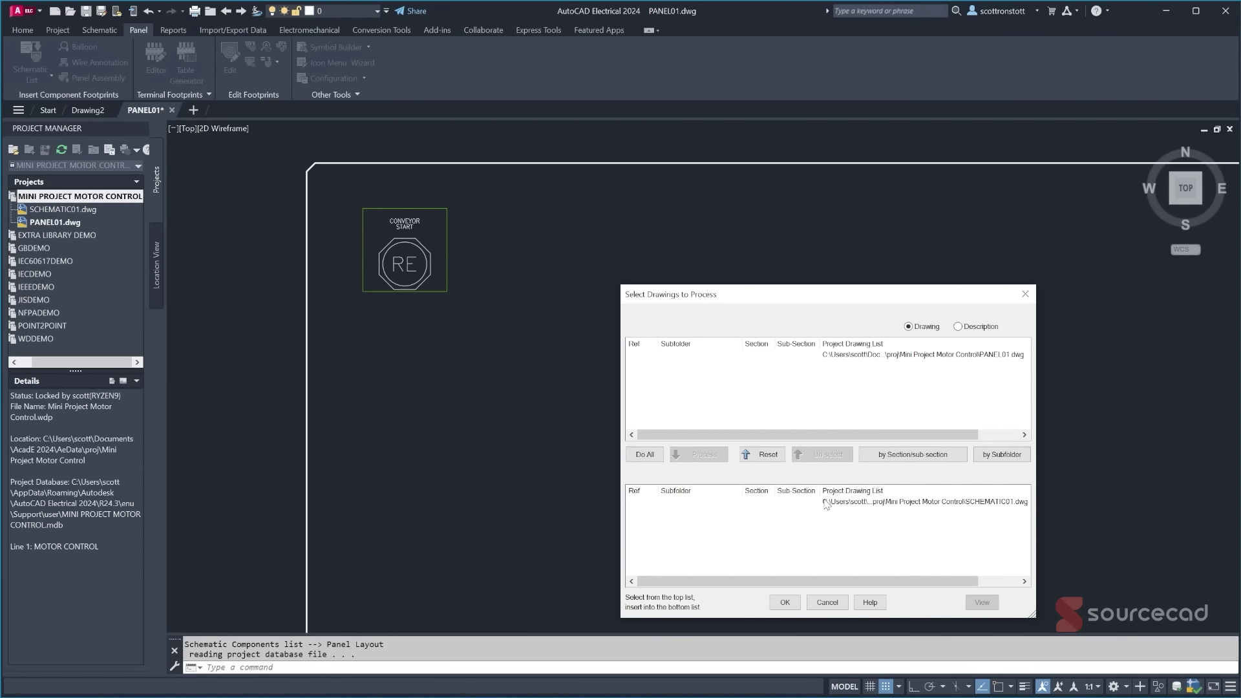
{"action": "left_click", "coordinate": [785, 602]}
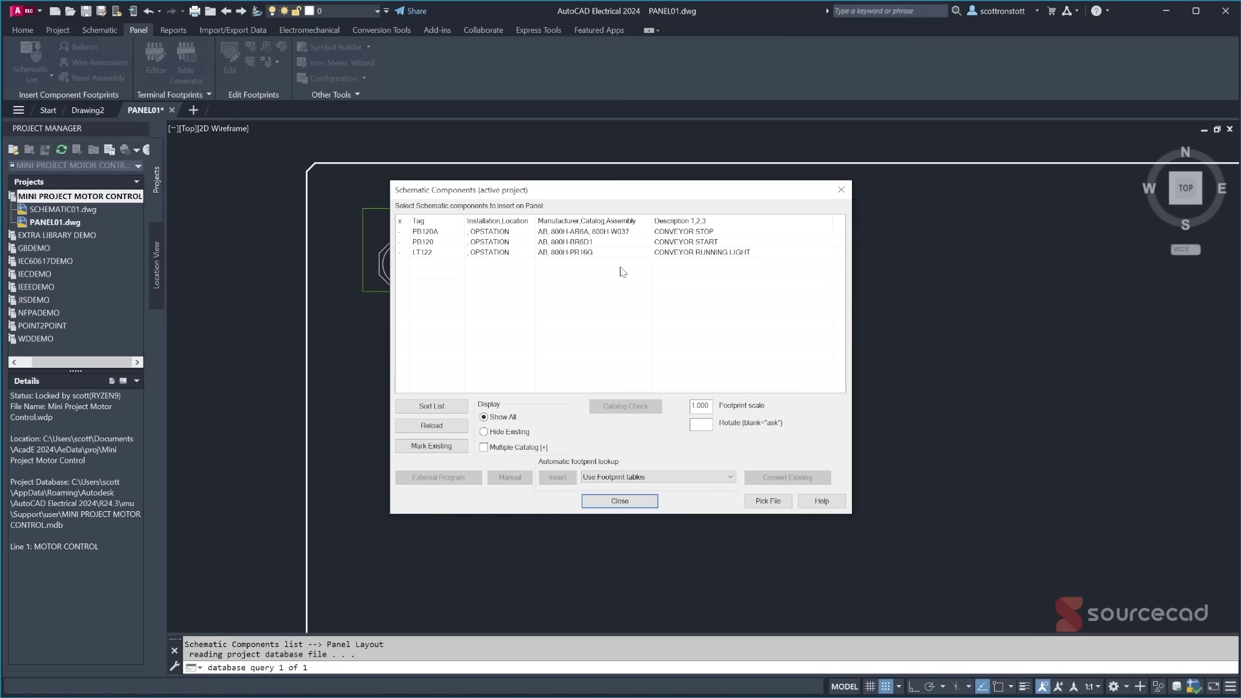
- Insert the PB120 CONVEYOR START footprint from the schematic list below the existing push button, unrotated, keeping its schematic data
{"action": "left_click_drag", "start_coordinate": [507, 195], "coordinate": [667, 208]}
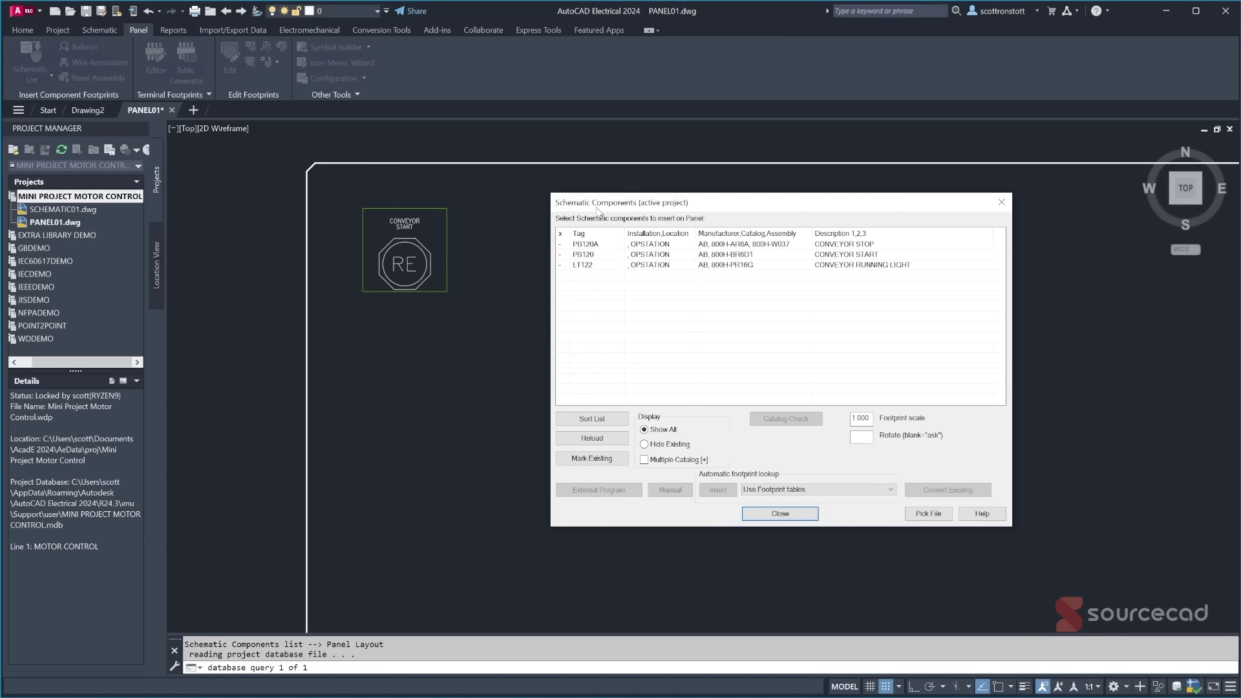
{"action": "left_click_drag", "start_coordinate": [747, 210], "coordinate": [751, 218]}
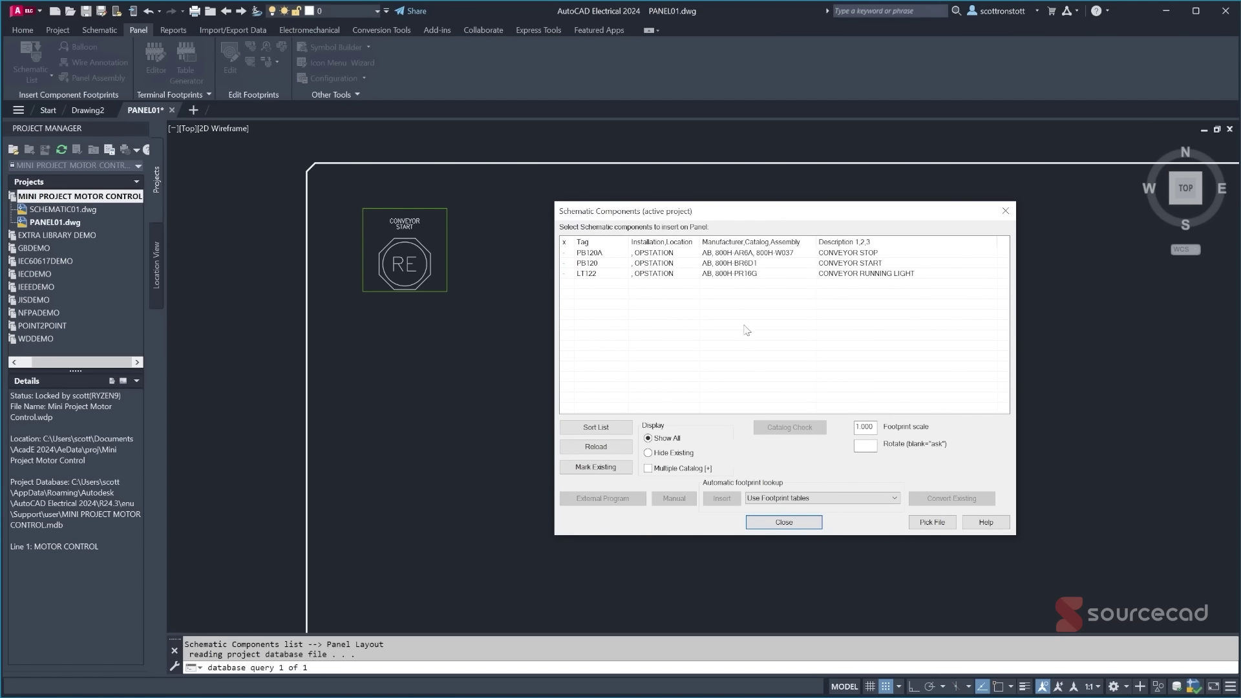
{"action": "left_click", "coordinate": [735, 264]}
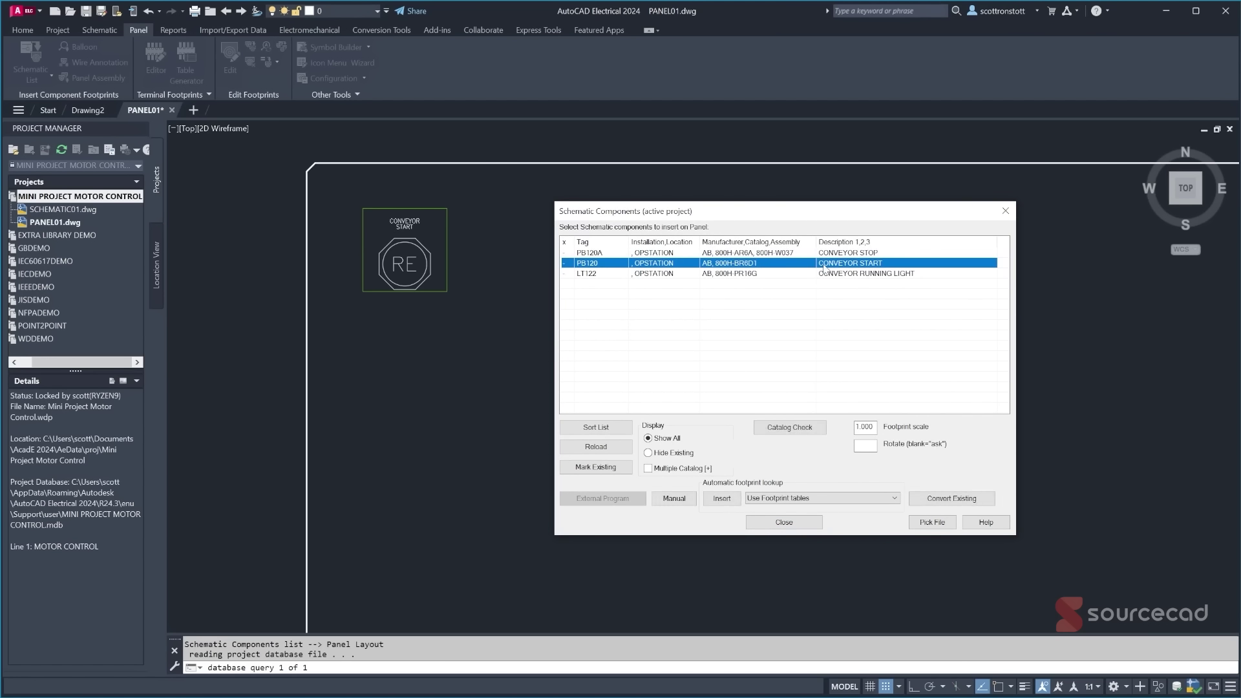
{"action": "left_click", "coordinate": [723, 499]}
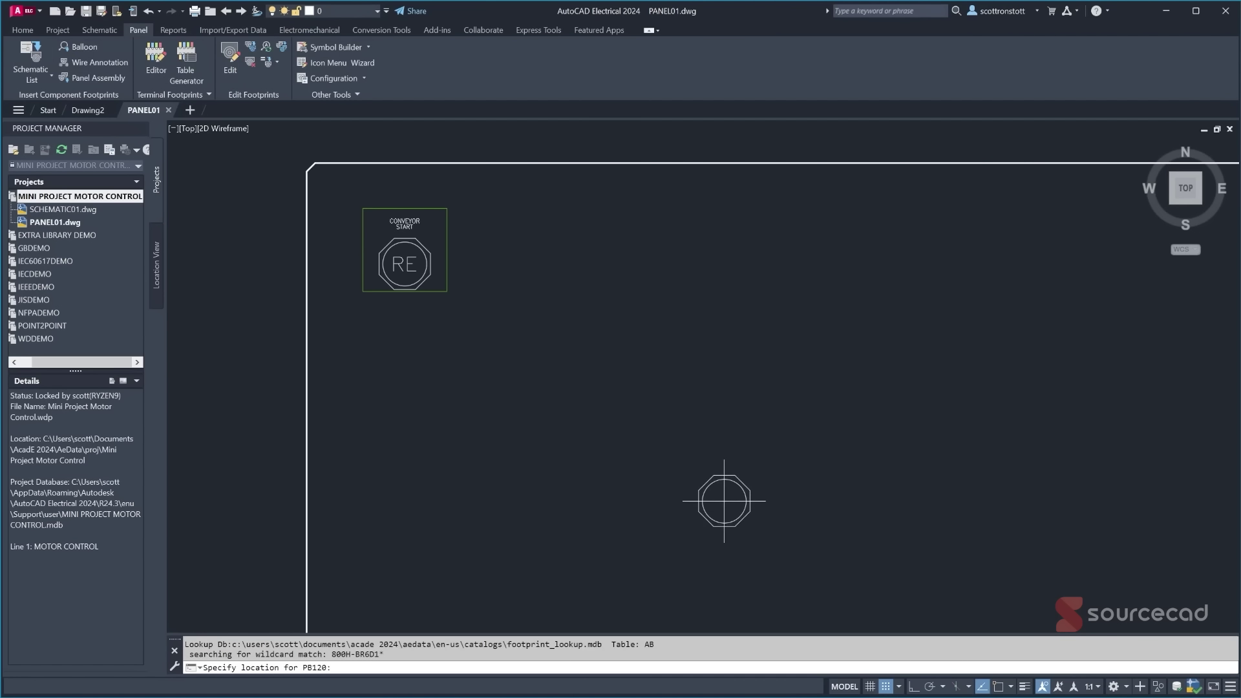
{"action": "key", "text": "F8"}
{"action": "left_click", "coordinate": [409, 393]}
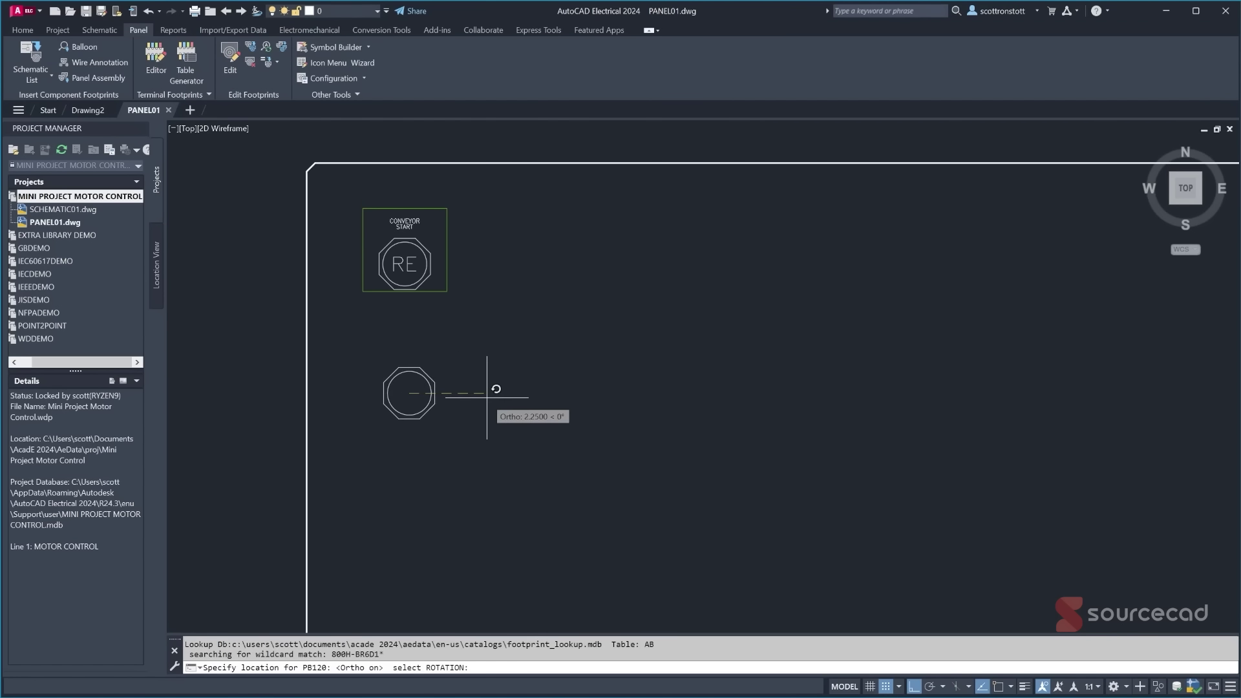
{"action": "left_click", "coordinate": [487, 398]}
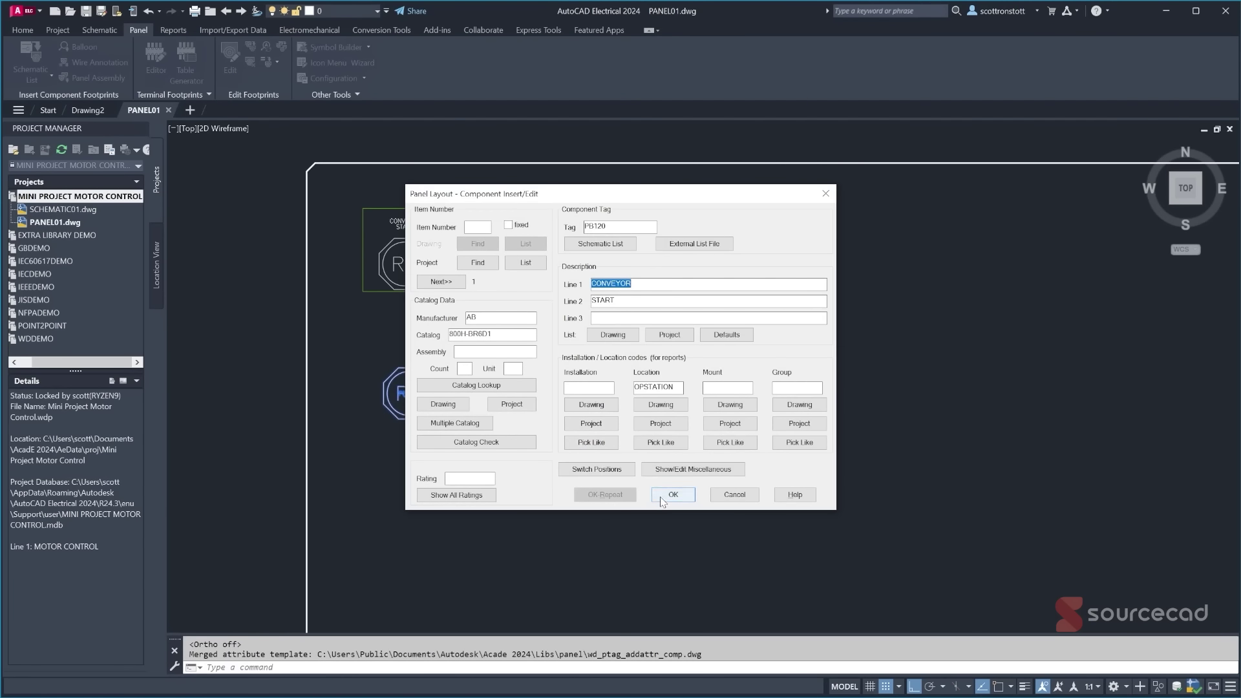
{"action": "left_click", "coordinate": [673, 495]}
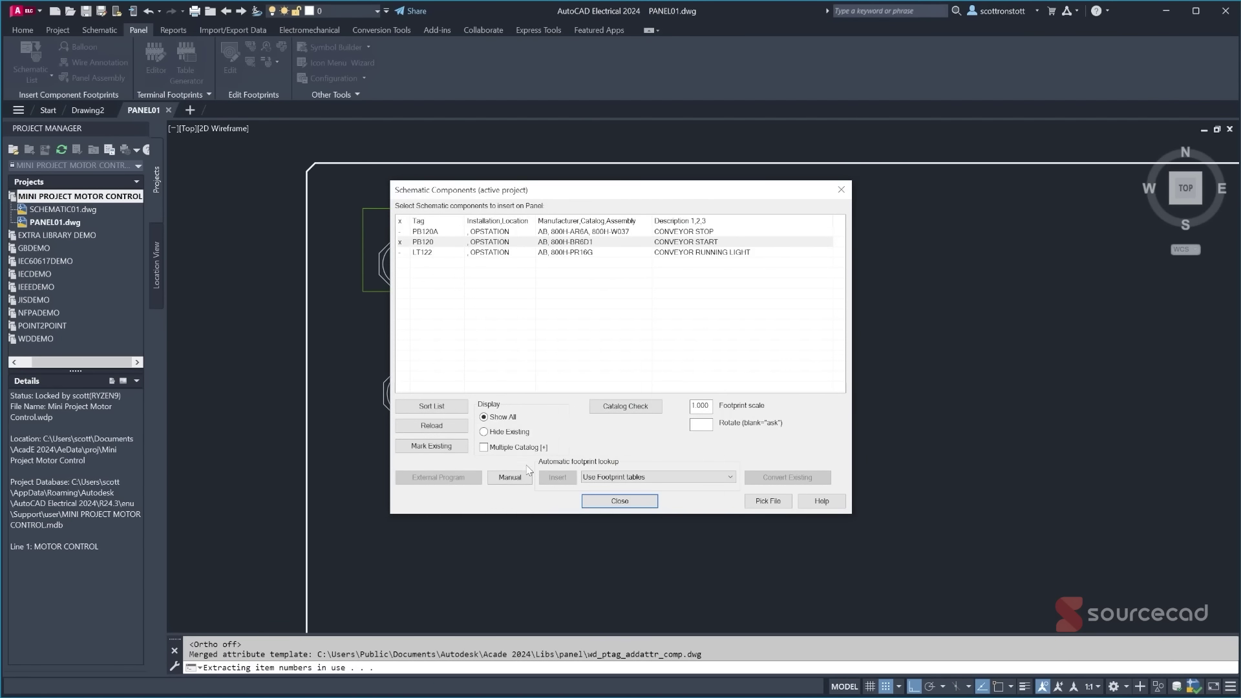
- Hide existing components in the list and insert the PB120A CONVEYOR STOP footprint to the right of PB120, unrotated, keeping its schematic data
{"action": "left_click", "coordinate": [484, 432]}
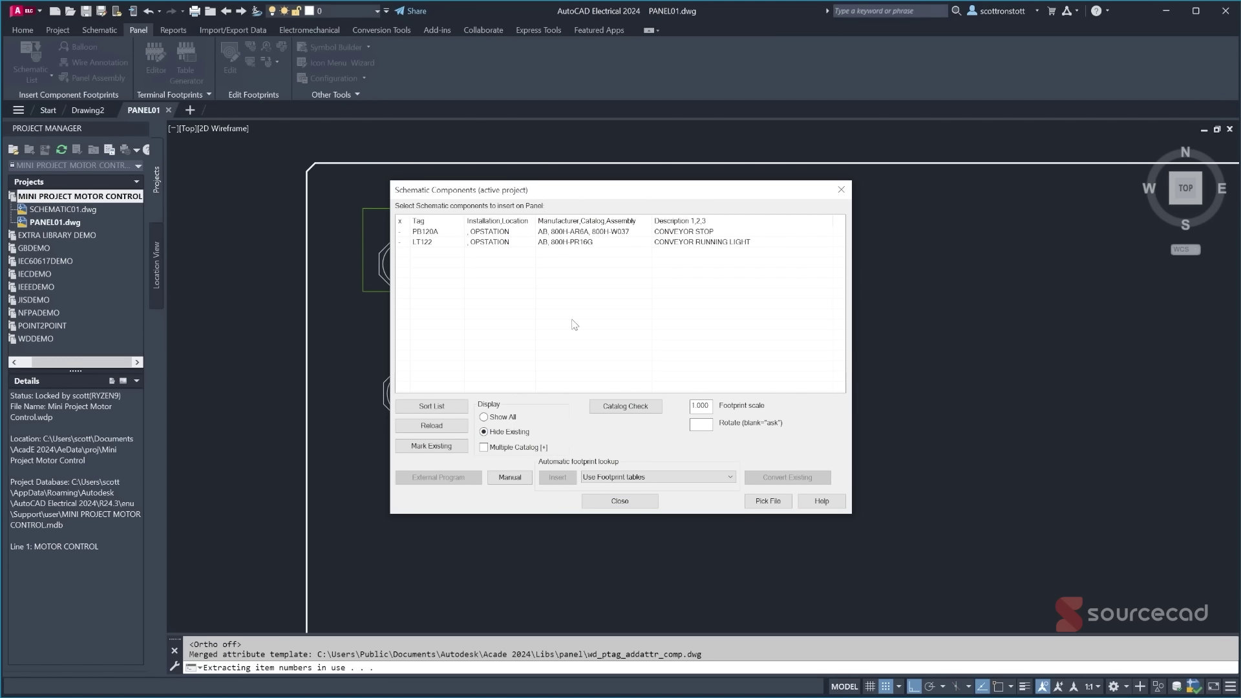
{"action": "left_click", "coordinate": [596, 232]}
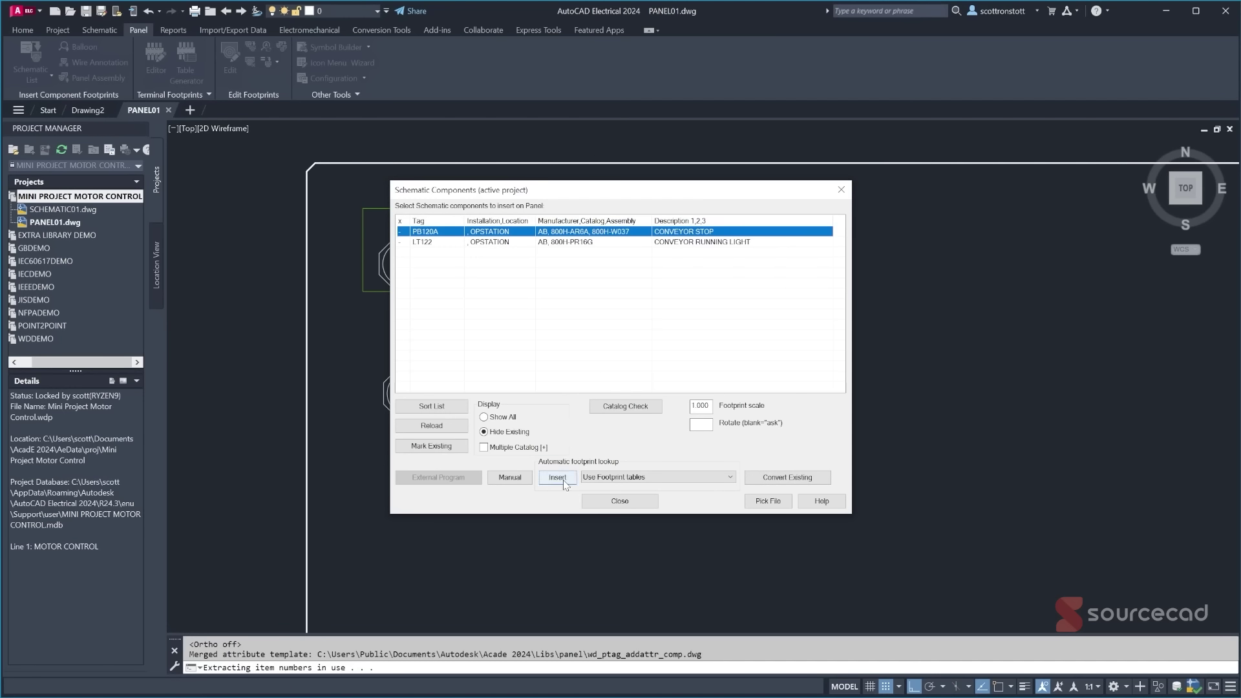
{"action": "left_click", "coordinate": [558, 478]}
{"action": "key", "text": "F8"}
{"action": "left_click", "coordinate": [508, 393]}
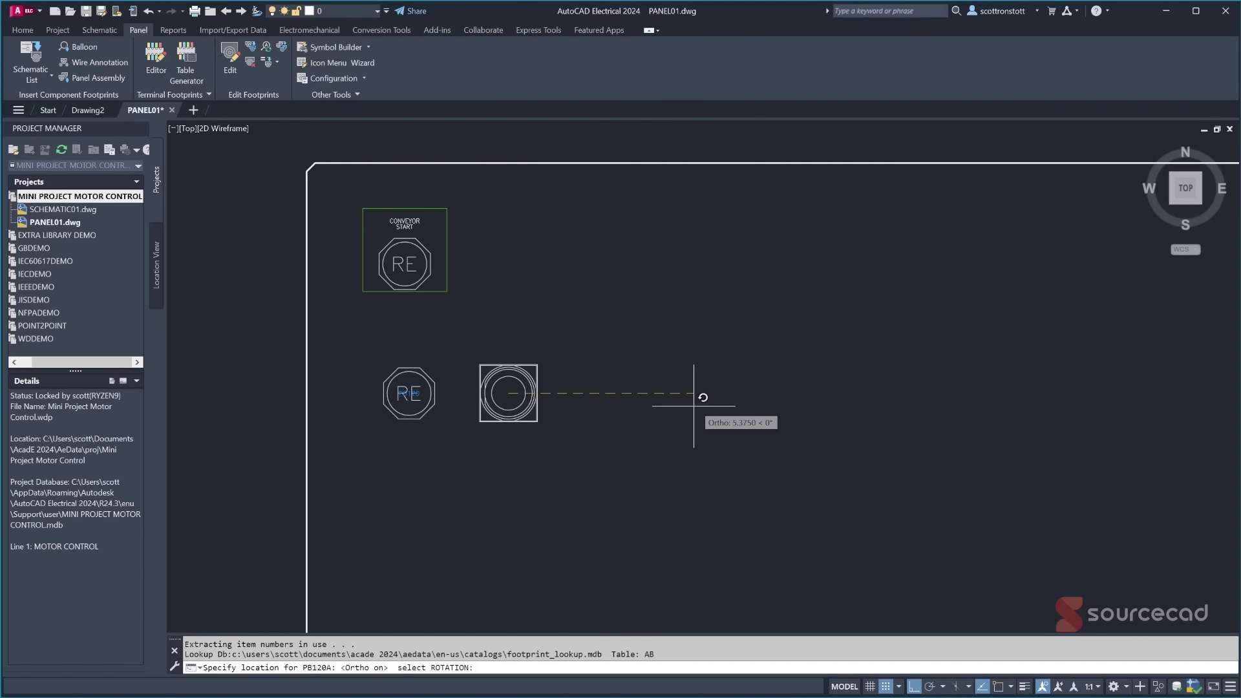
{"action": "key", "text": "F8"}
{"action": "left_click", "coordinate": [694, 406]}
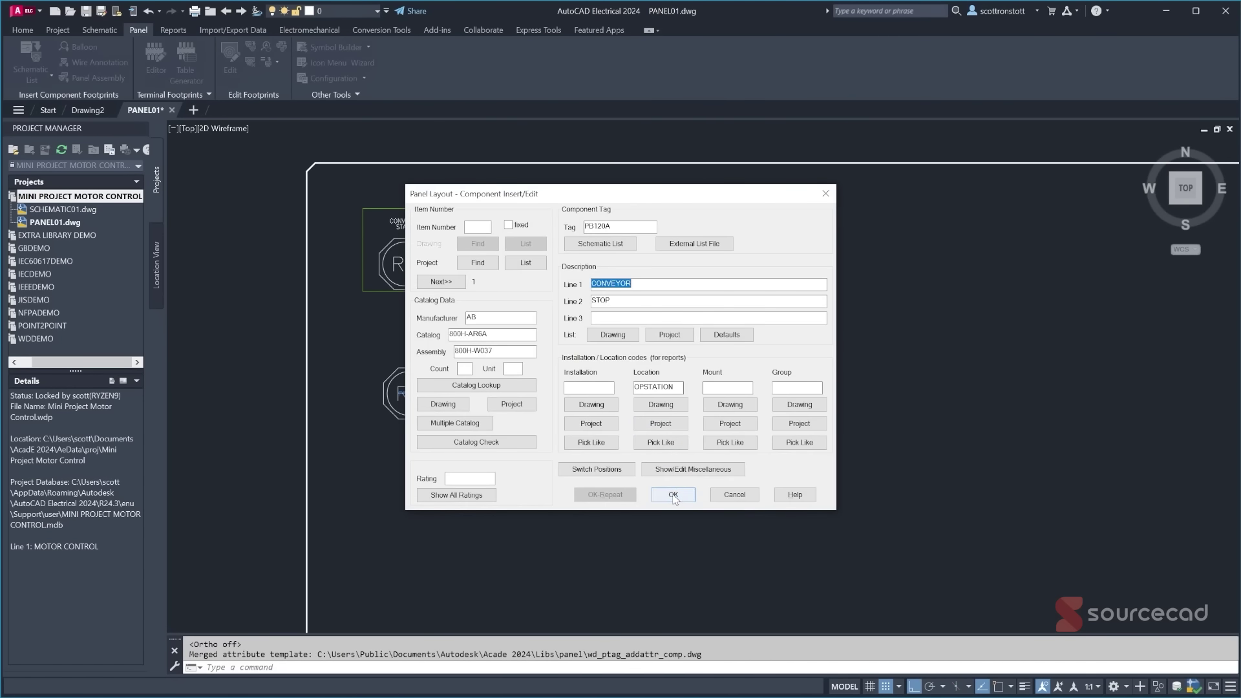
{"action": "left_click", "coordinate": [673, 495]}
- Insert the LT122 CONVEYOR RUNNING LIGHT footprint to the right of PB120A, unrotated and with its schematic data, and close the component list
{"action": "left_click", "coordinate": [581, 232]}
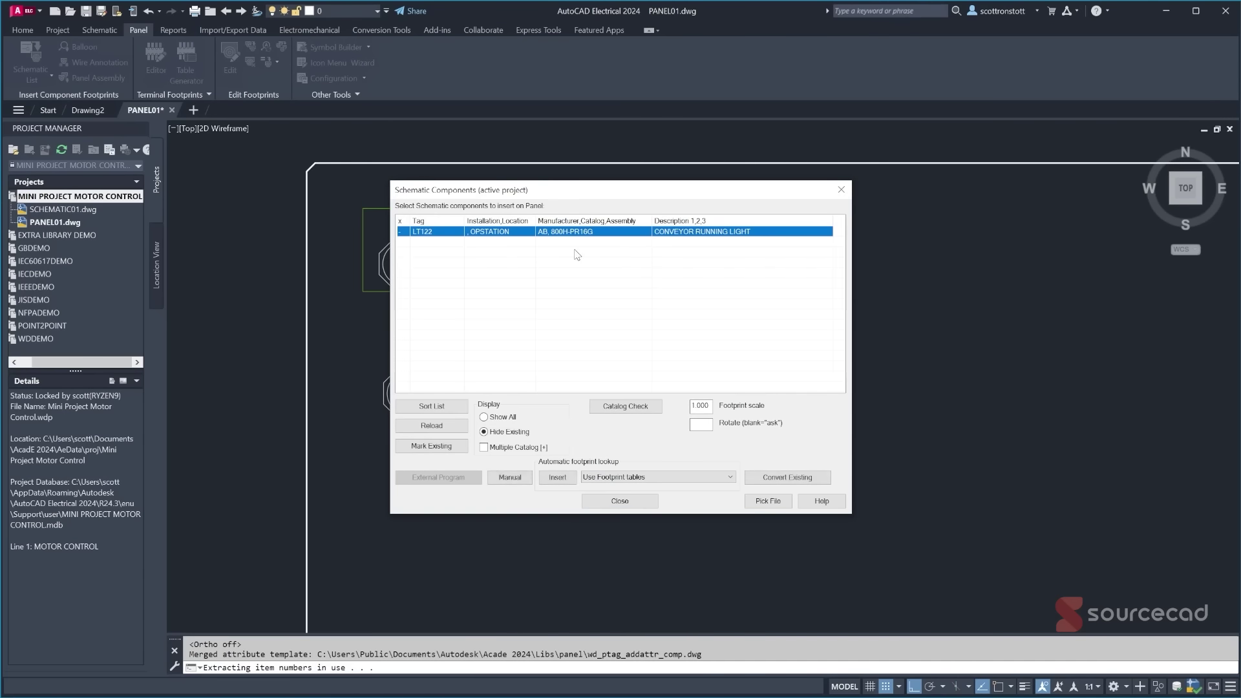
{"action": "left_click", "coordinate": [557, 477]}
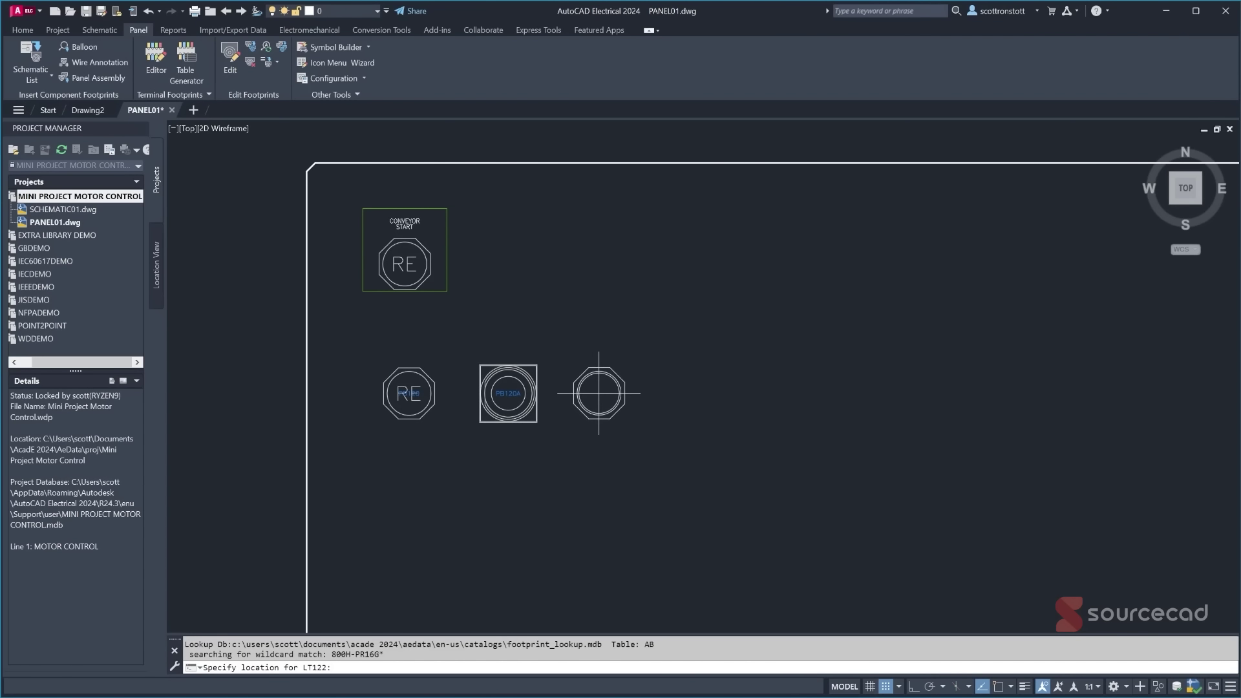
{"action": "left_click", "coordinate": [608, 392]}
{"action": "key", "text": "F8"}
{"action": "left_click", "coordinate": [654, 394]}
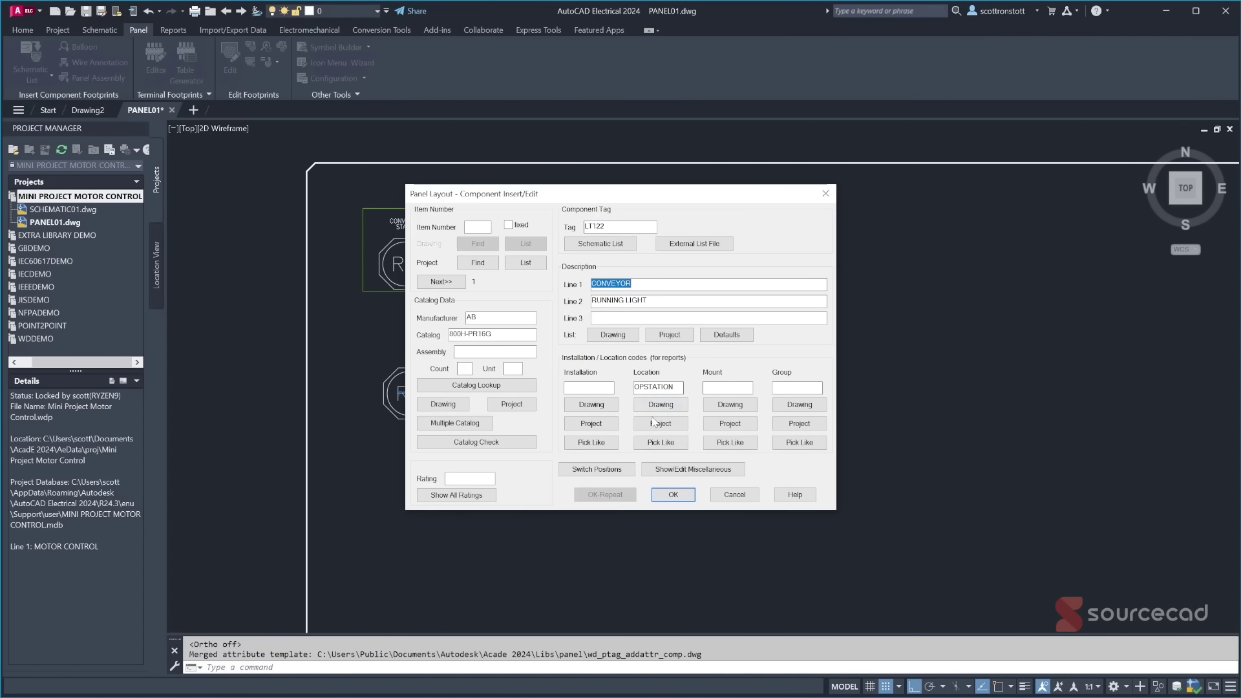
{"action": "left_click", "coordinate": [656, 491]}
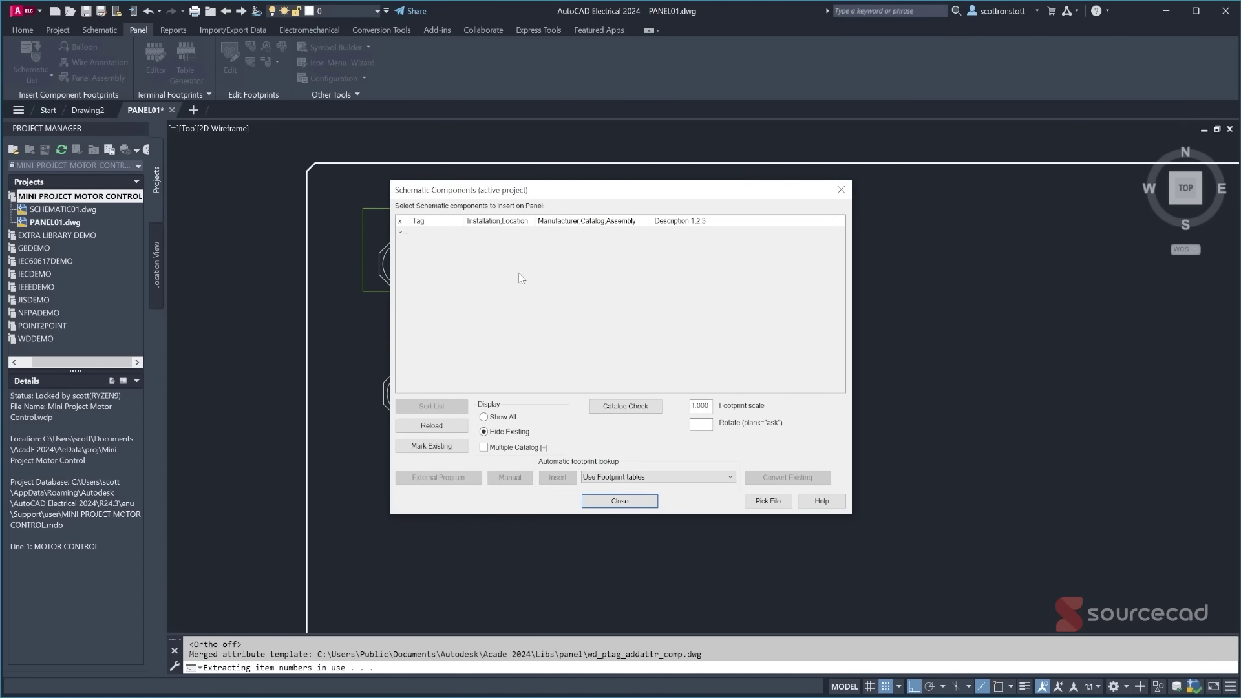
{"action": "left_click", "coordinate": [620, 501]}
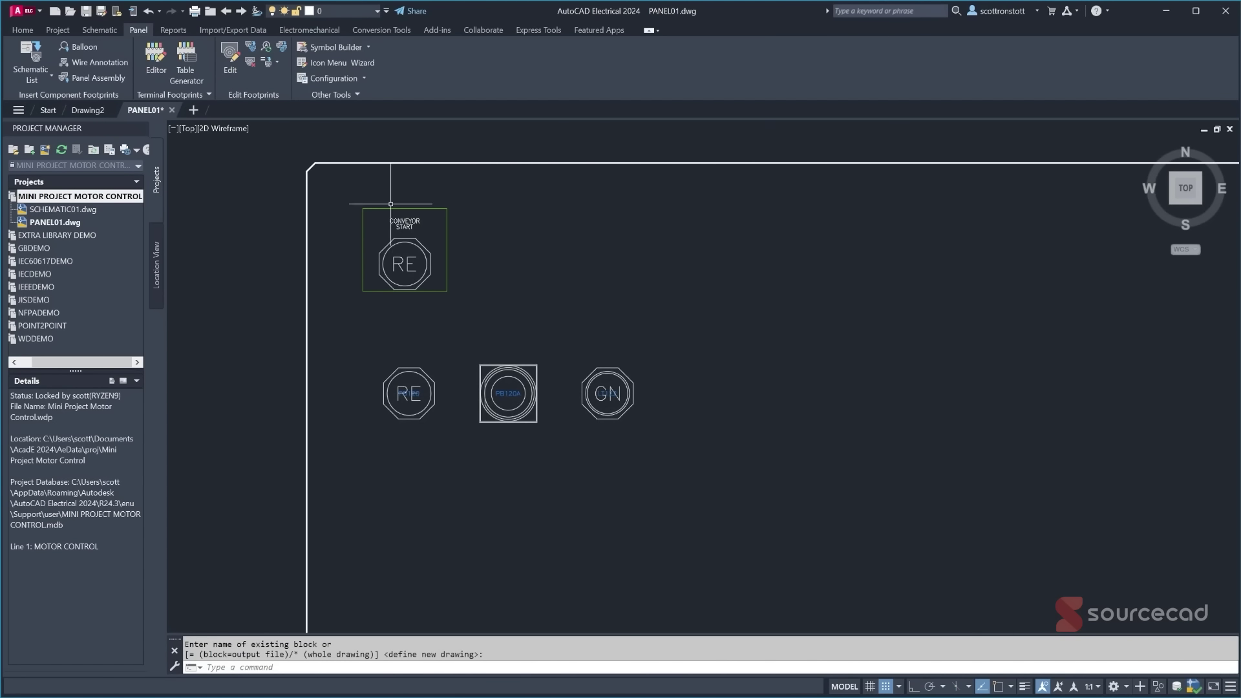
- Delete the original conveyor start push button footprint and its nameplate above the new row of footprints
{"action": "left_click", "coordinate": [249, 62]}
{"action": "left_click", "coordinate": [405, 259]}
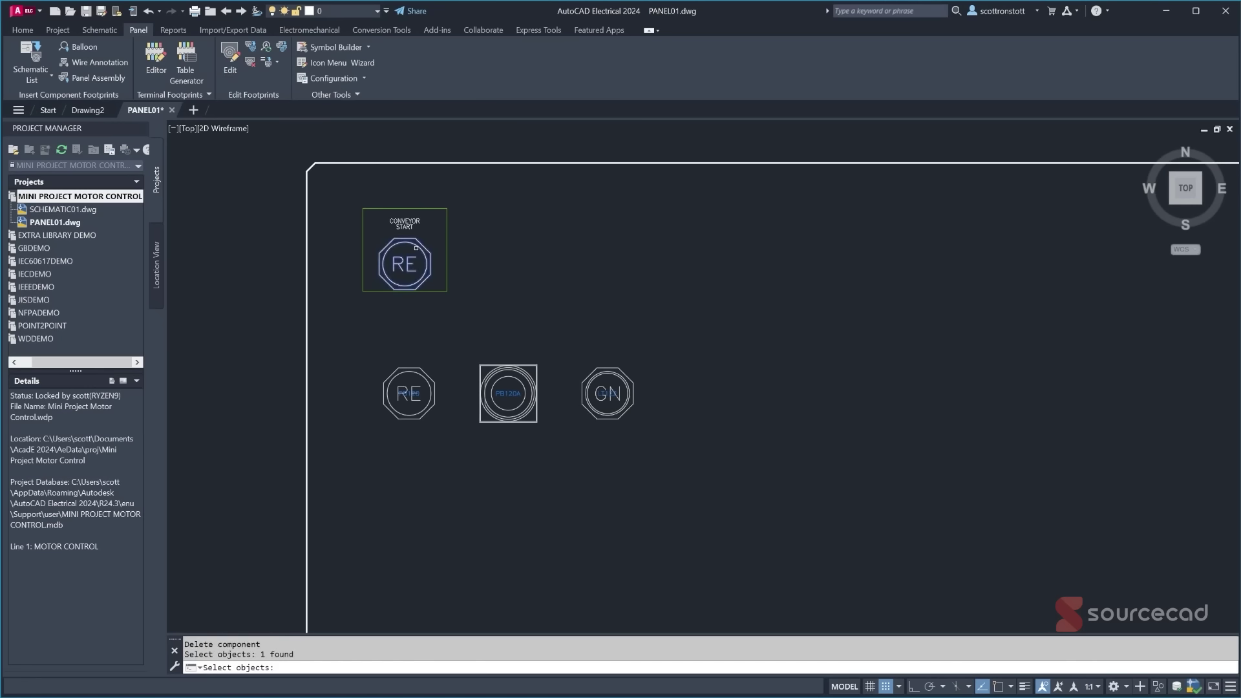
{"action": "key", "text": "Return"}
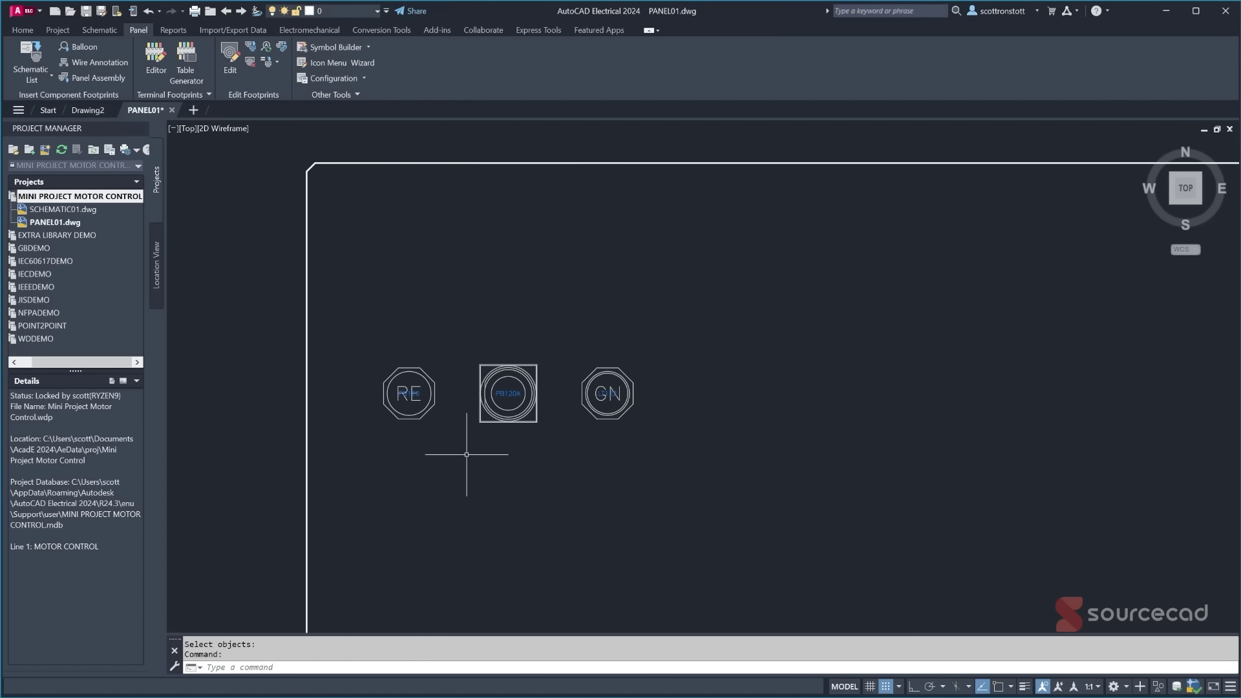
- Choose a catalog-lookup nameplate footprint with the gray AB 800H Automotive part 800H-W100A for the new footprints
{"action": "left_click", "coordinate": [23, 72]}
{"action": "left_click", "coordinate": [34, 99]}
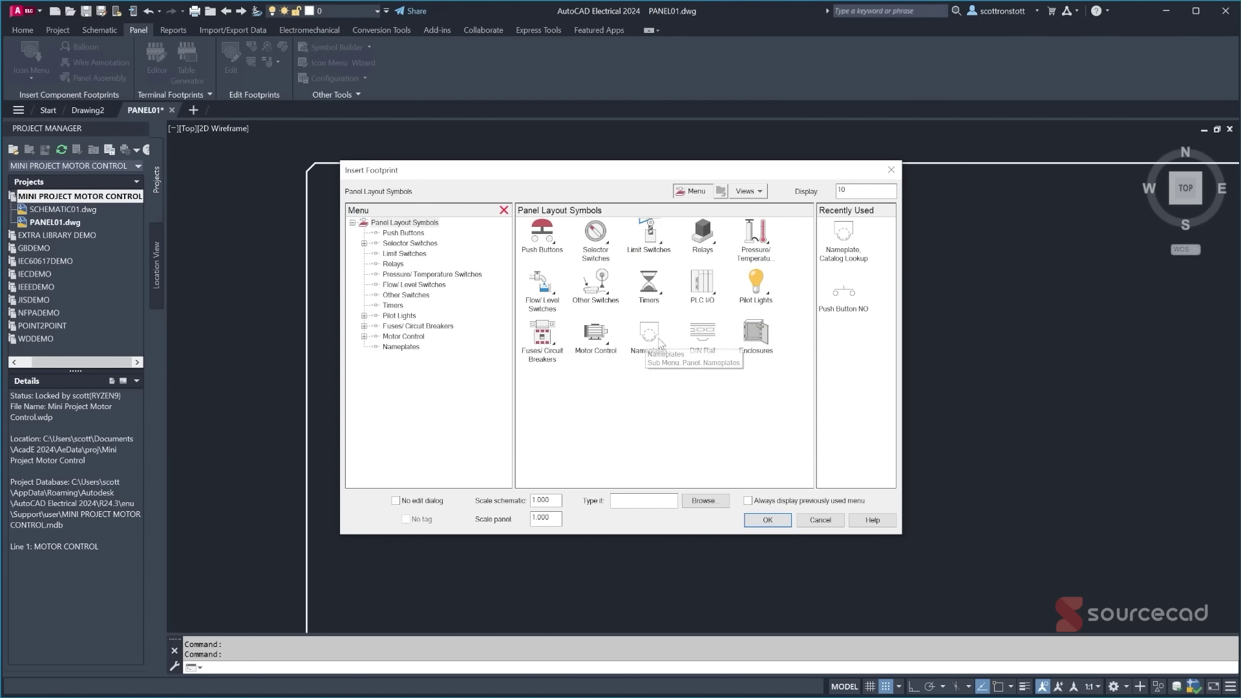
{"action": "left_click", "coordinate": [650, 339]}
{"action": "left_click", "coordinate": [703, 234]}
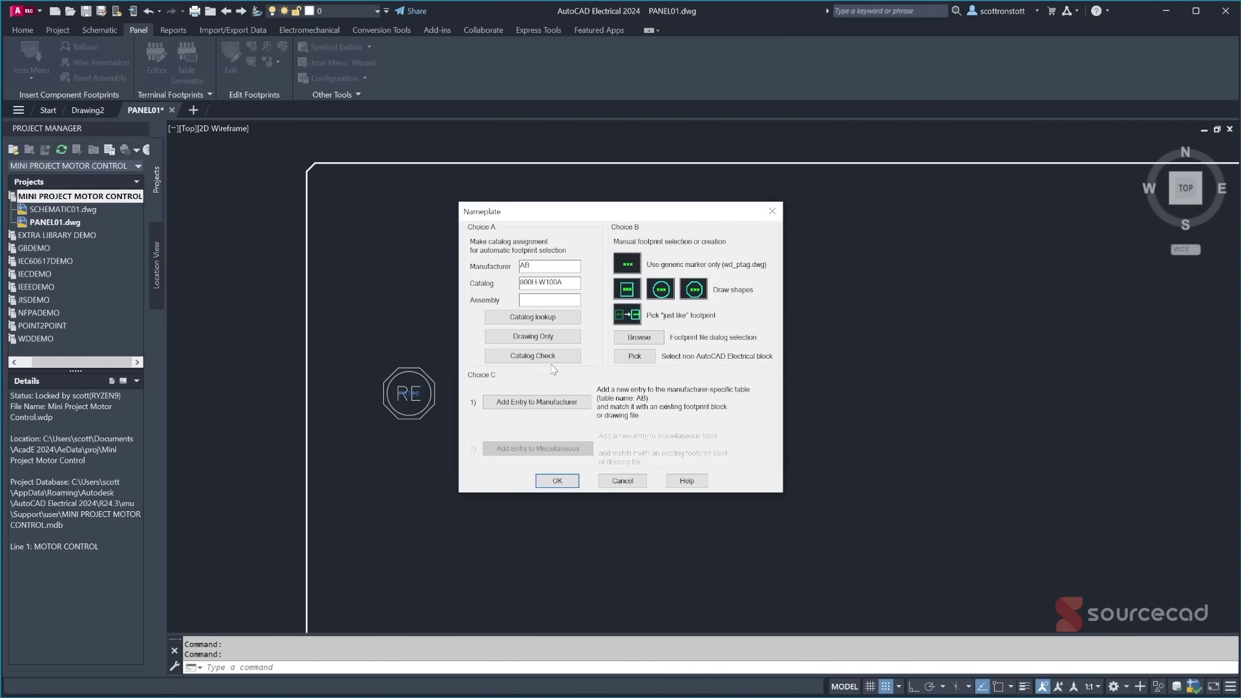
{"action": "left_click", "coordinate": [535, 319]}
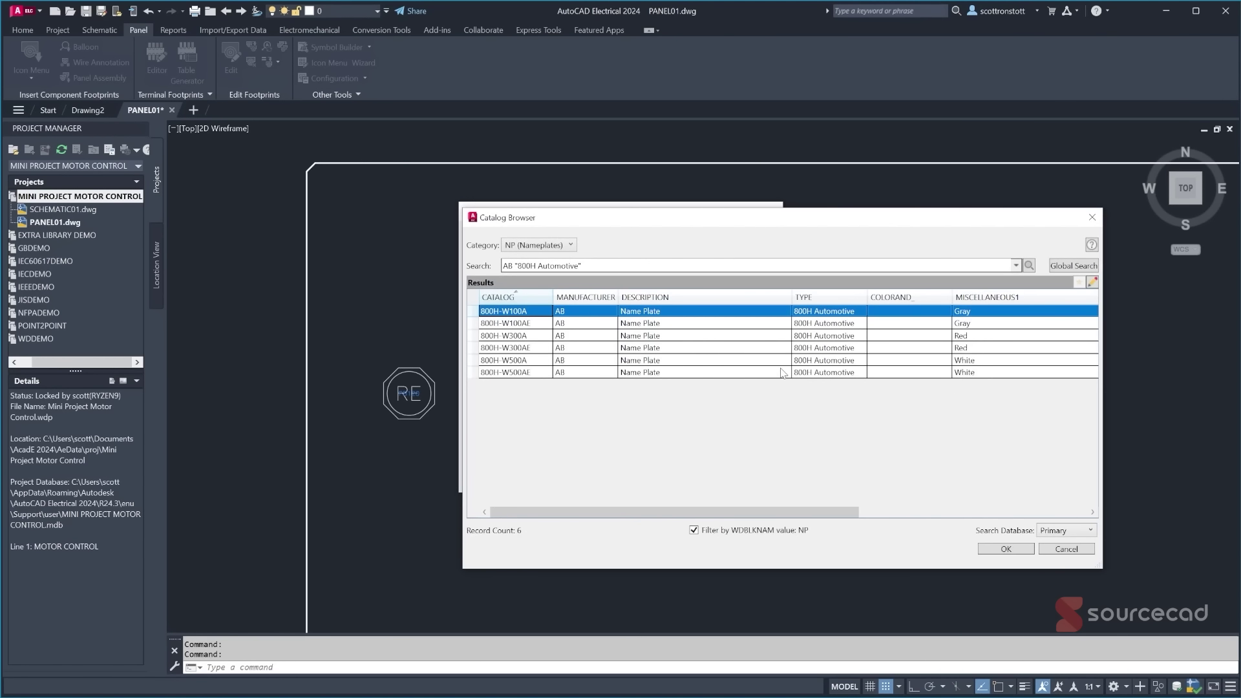
{"action": "left_click", "coordinate": [1006, 548]}
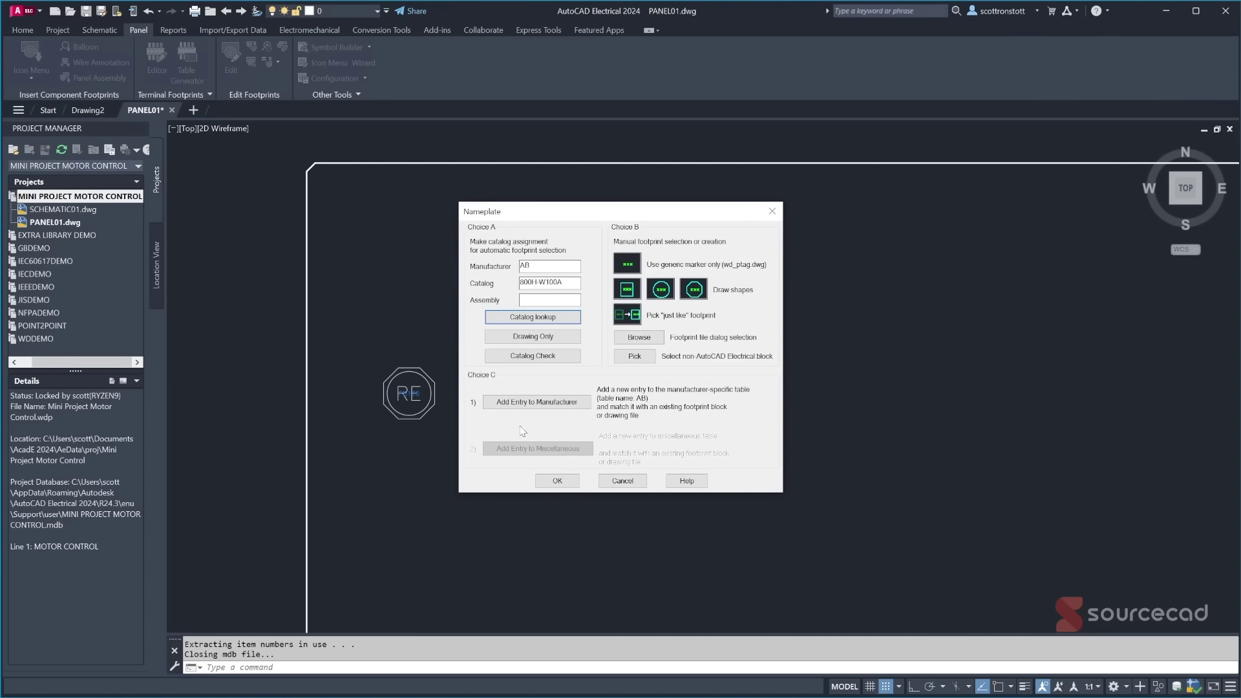
{"action": "left_click", "coordinate": [557, 477]}
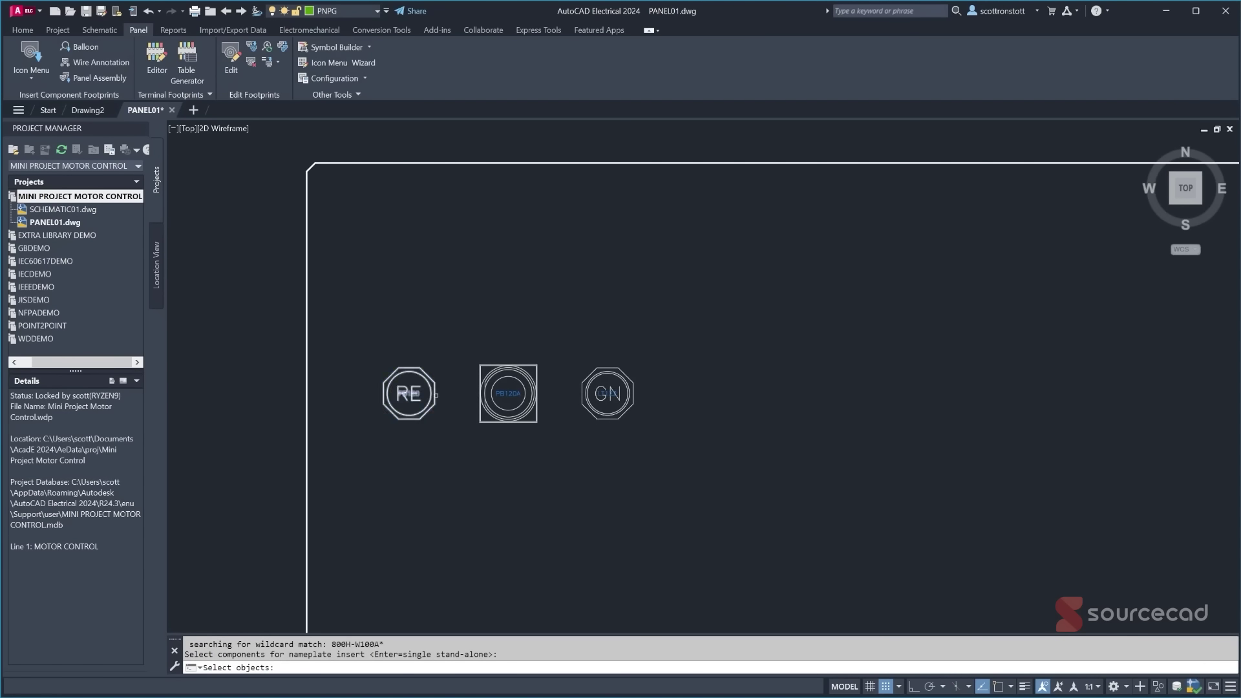
- Attach the nameplates to the PB120, PB120A and LT122 footprints, accepting each one's tag, description and OPSTATION location
{"action": "left_click", "coordinate": [409, 393]}
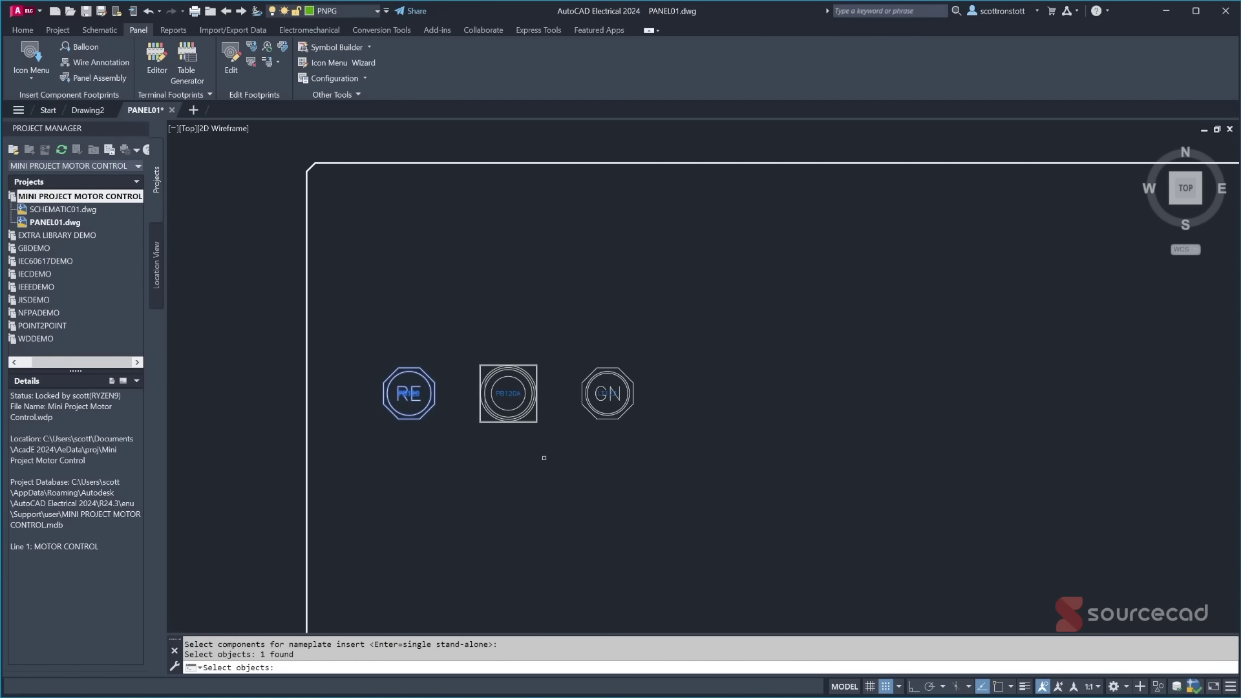
{"action": "left_click", "coordinate": [537, 398]}
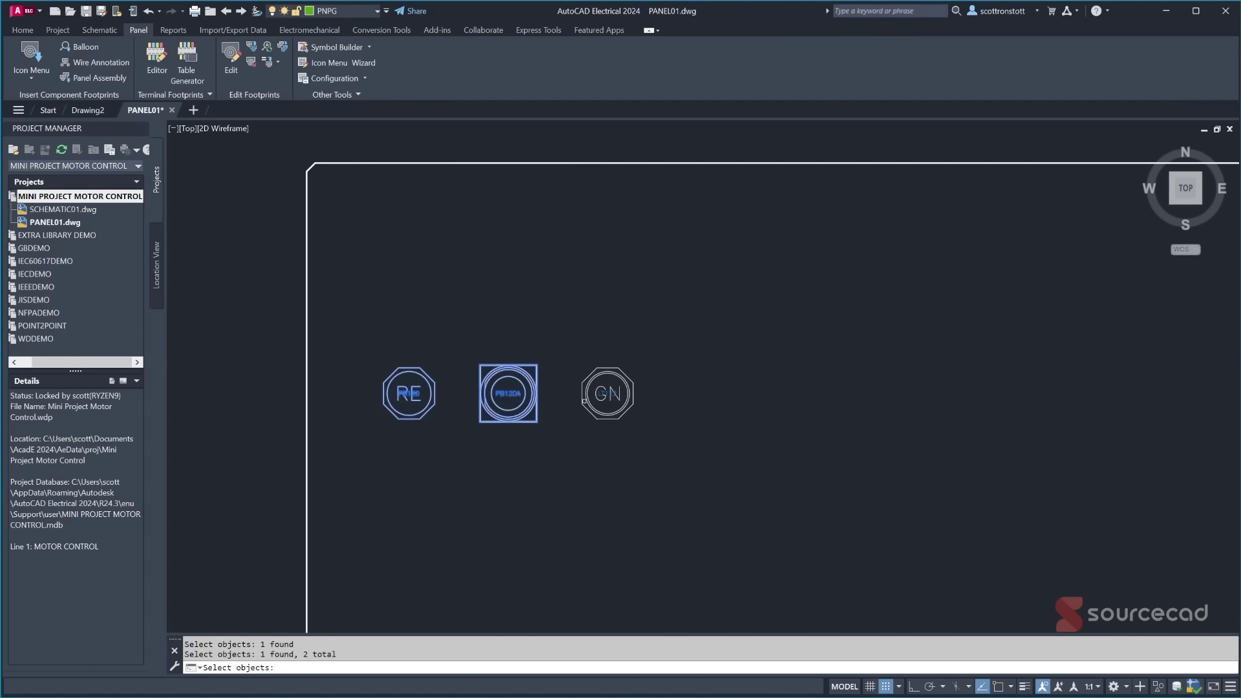
{"action": "left_click", "coordinate": [608, 393]}
{"action": "key", "text": "Return"}
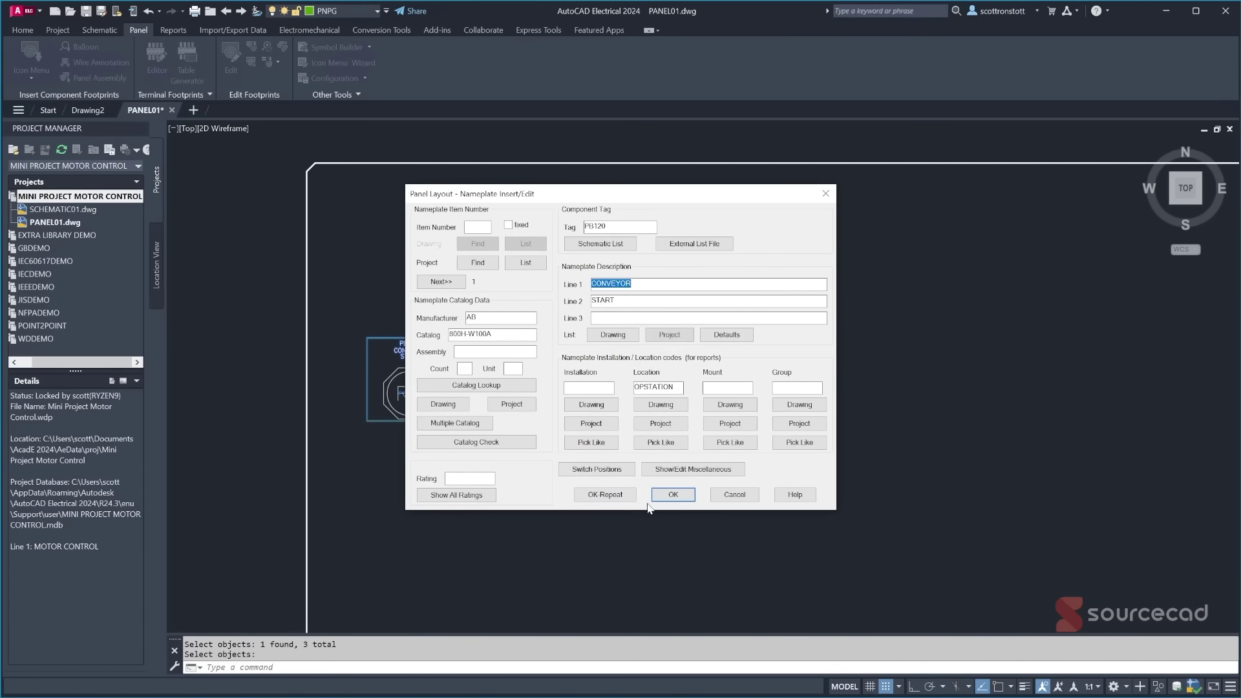
{"action": "left_click", "coordinate": [662, 498]}
{"action": "left_click", "coordinate": [661, 499]}
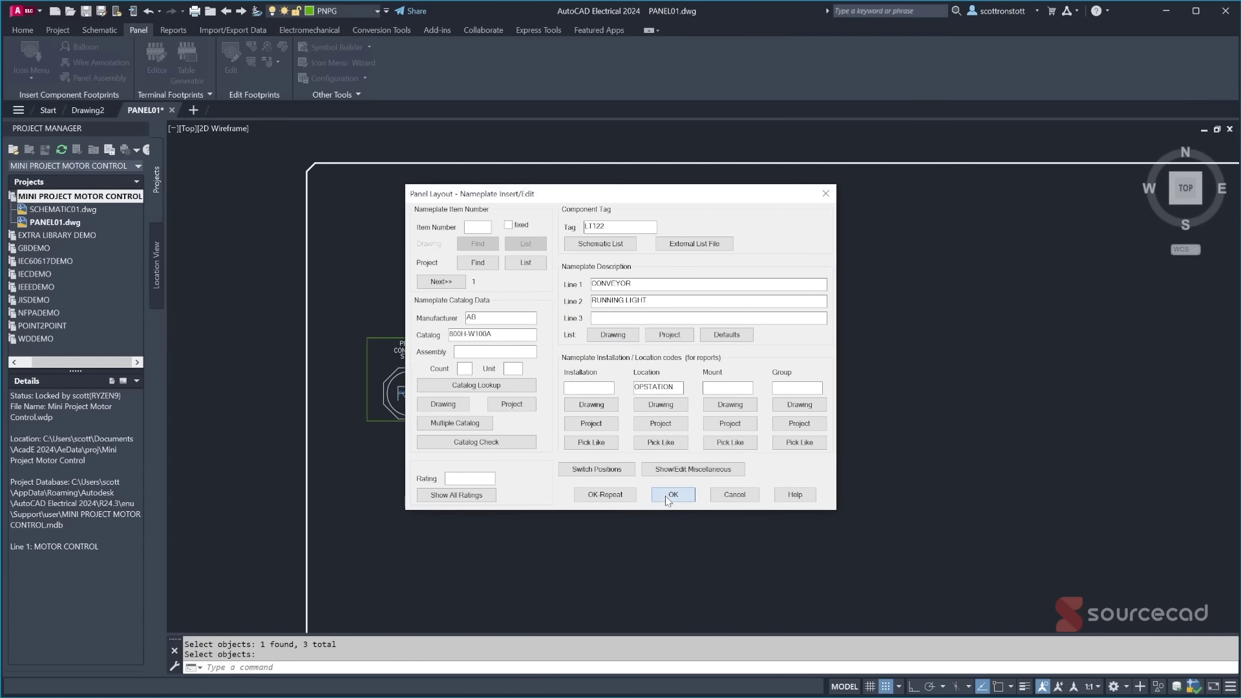
{"action": "left_click", "coordinate": [662, 497]}
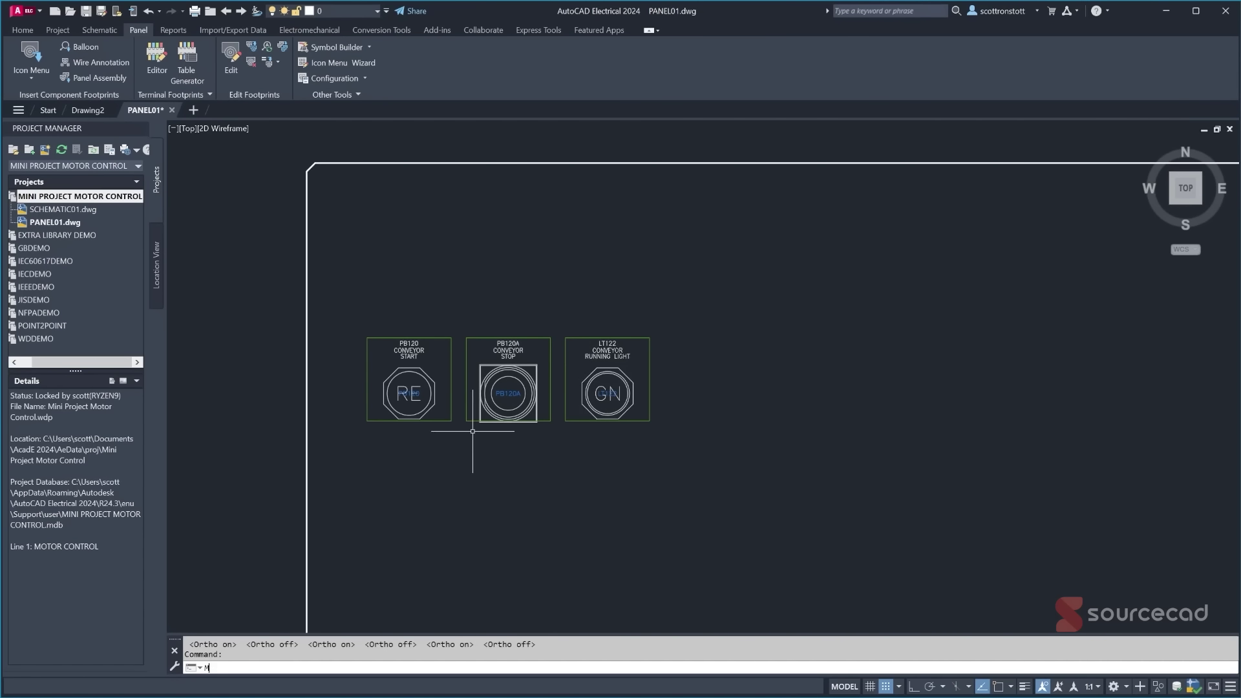
- Move all three footprints with their nameplates up and slightly right, closer to the upper-left corner of the drawing border
{"action": "key", "text": "Return"}
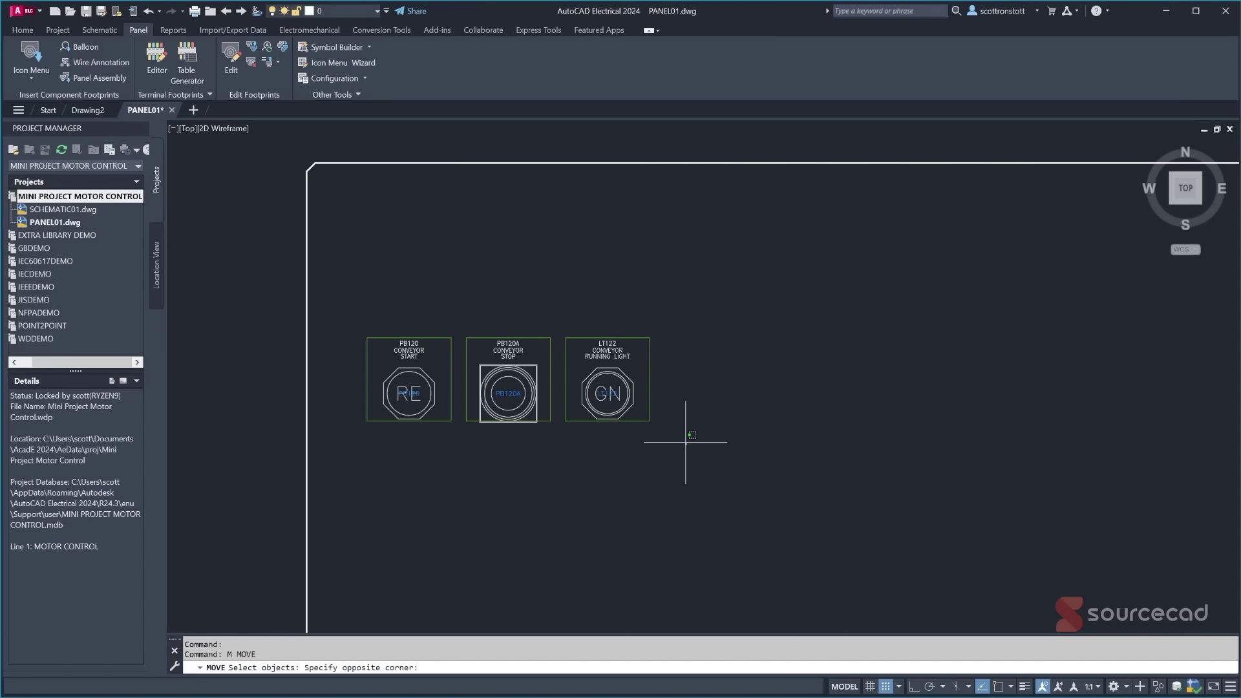
{"action": "left_click", "coordinate": [679, 429]}
{"action": "left_click", "coordinate": [368, 306]}
{"action": "key", "text": "Return"}
{"action": "left_click", "coordinate": [517, 485]}
{"action": "left_click", "coordinate": [551, 427]}
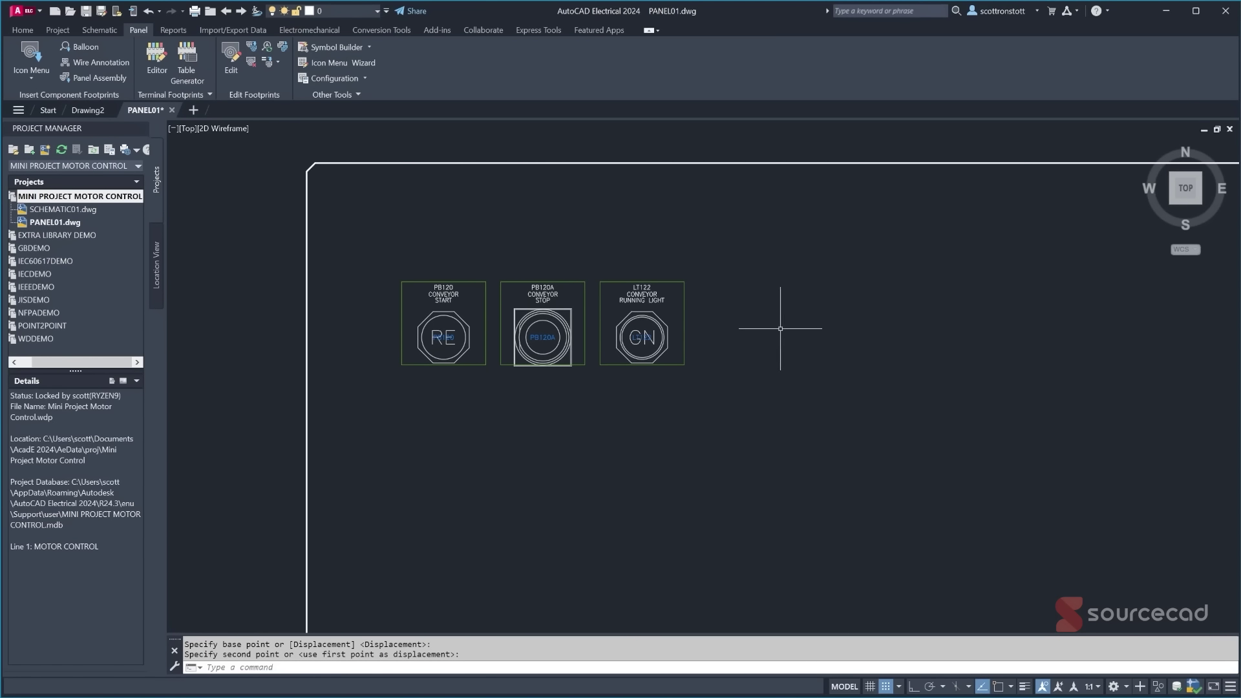
- Make SYMS the current layer and draw a rectangle enclosing the three footprints and their nameplates
{"action": "left_click", "coordinate": [376, 11]}
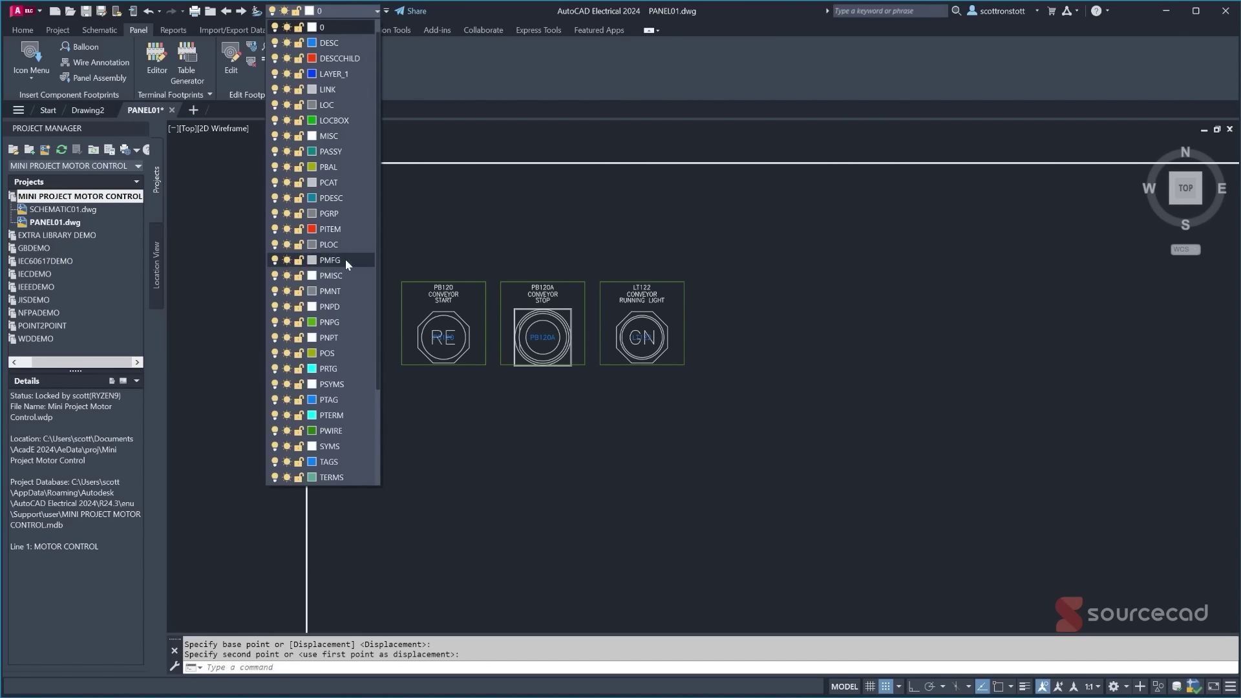
{"action": "left_click", "coordinate": [331, 447]}
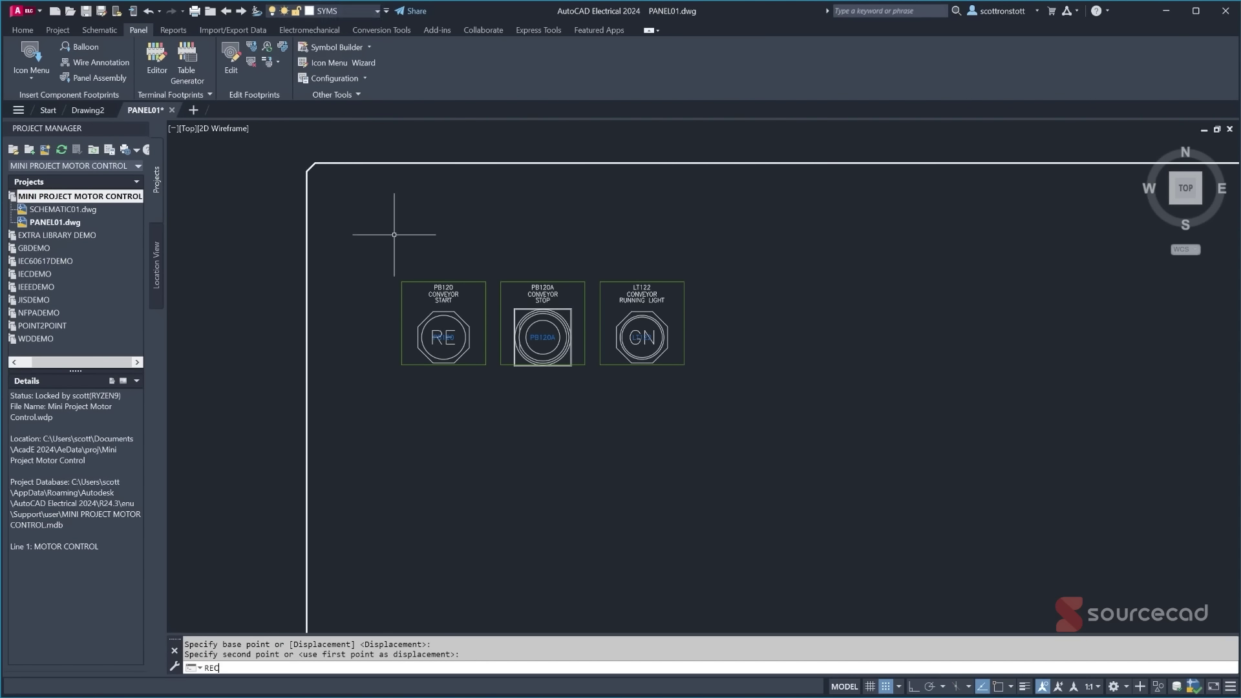
{"action": "type", "text": "REC"}
{"action": "key", "text": "Return"}
{"action": "left_click", "coordinate": [383, 260]}
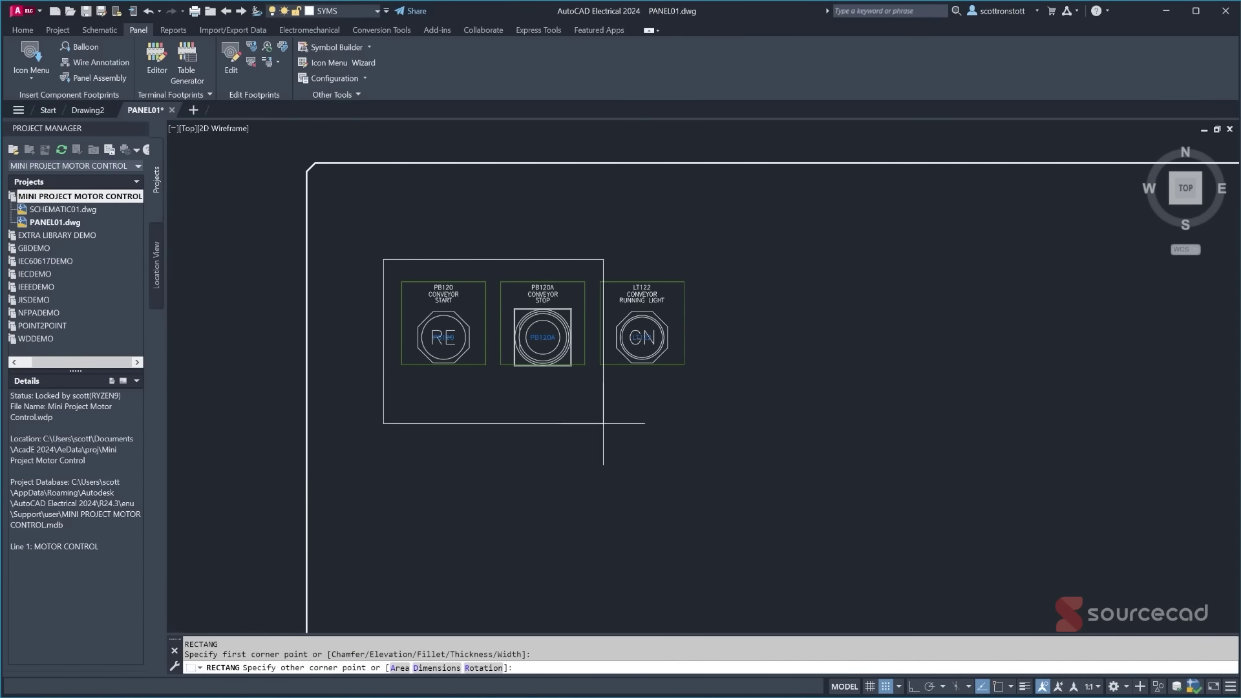
{"action": "left_click", "coordinate": [702, 402]}
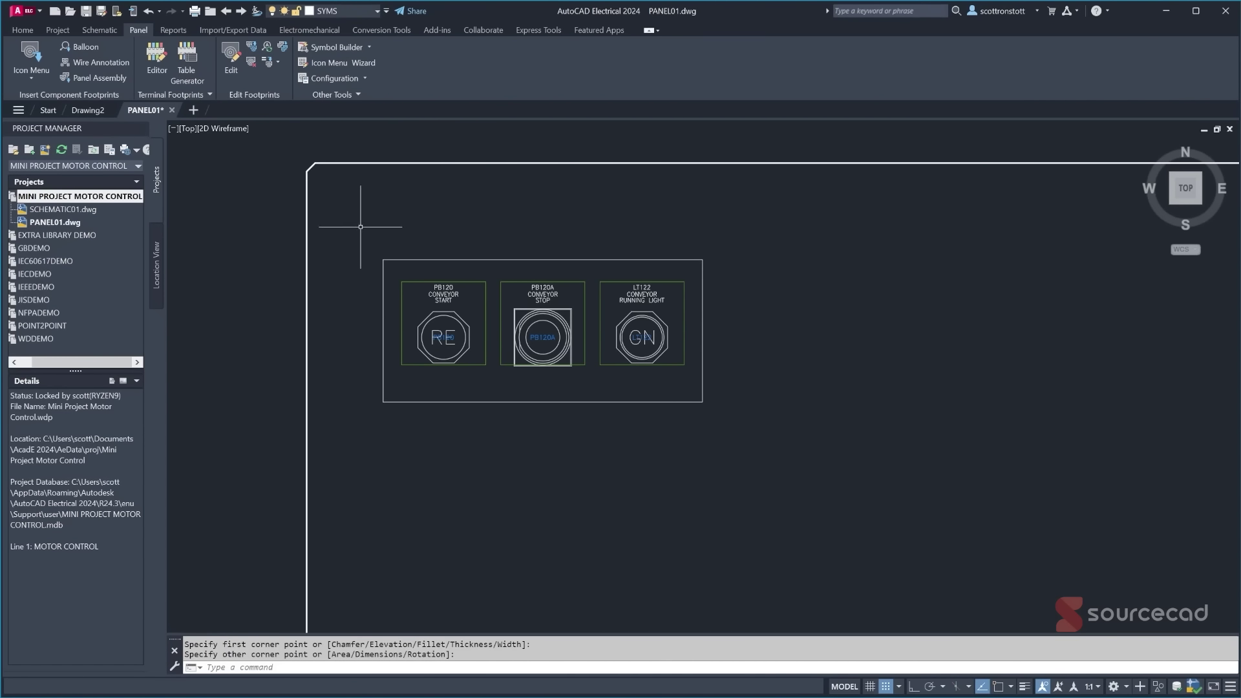
- Add the single-line text OPERATOR STATION above the enclosure rectangle, with height 0.2 and rotation 0
{"action": "type", "text": "TEXT"}
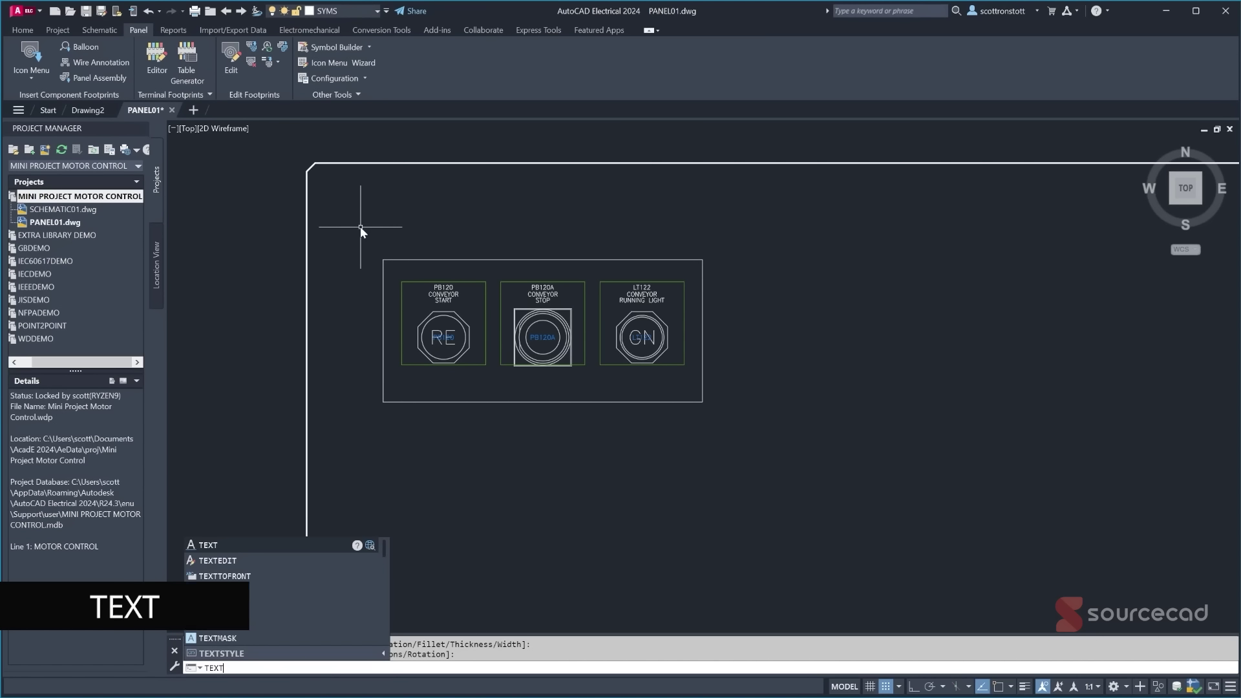
{"action": "key", "text": "Return"}
{"action": "left_click", "coordinate": [435, 251]}
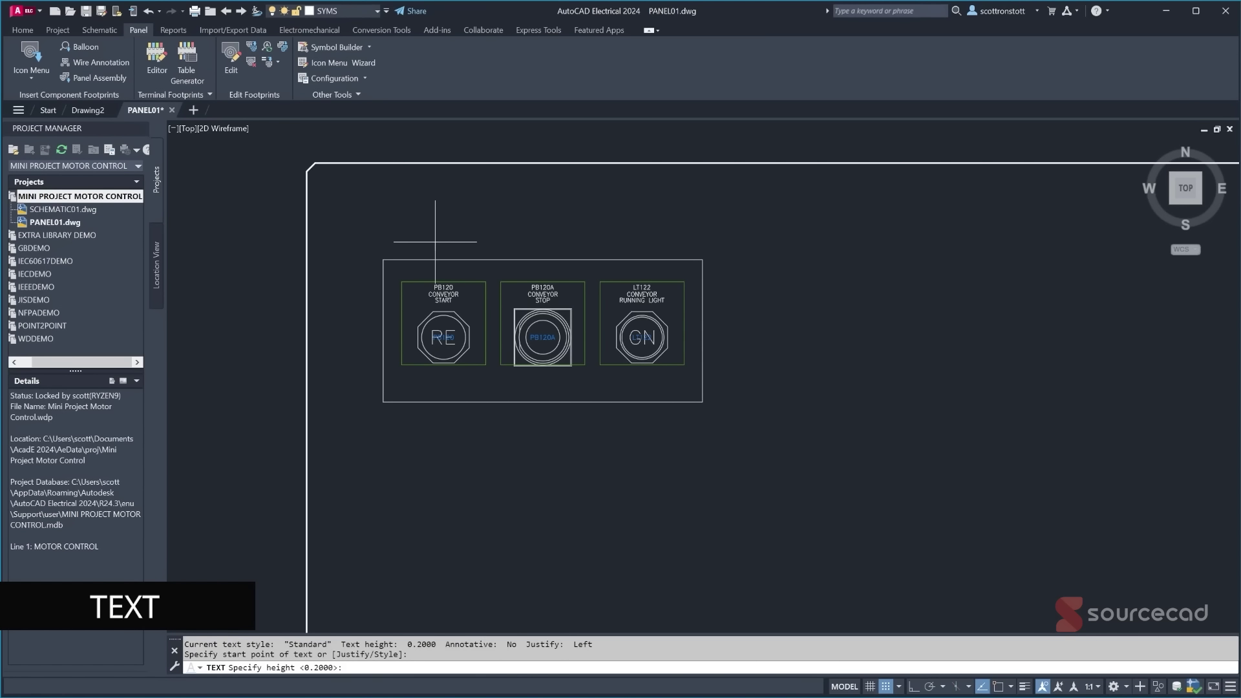
{"action": "key", "text": "Return"}
{"action": "key", "text": "Return"}
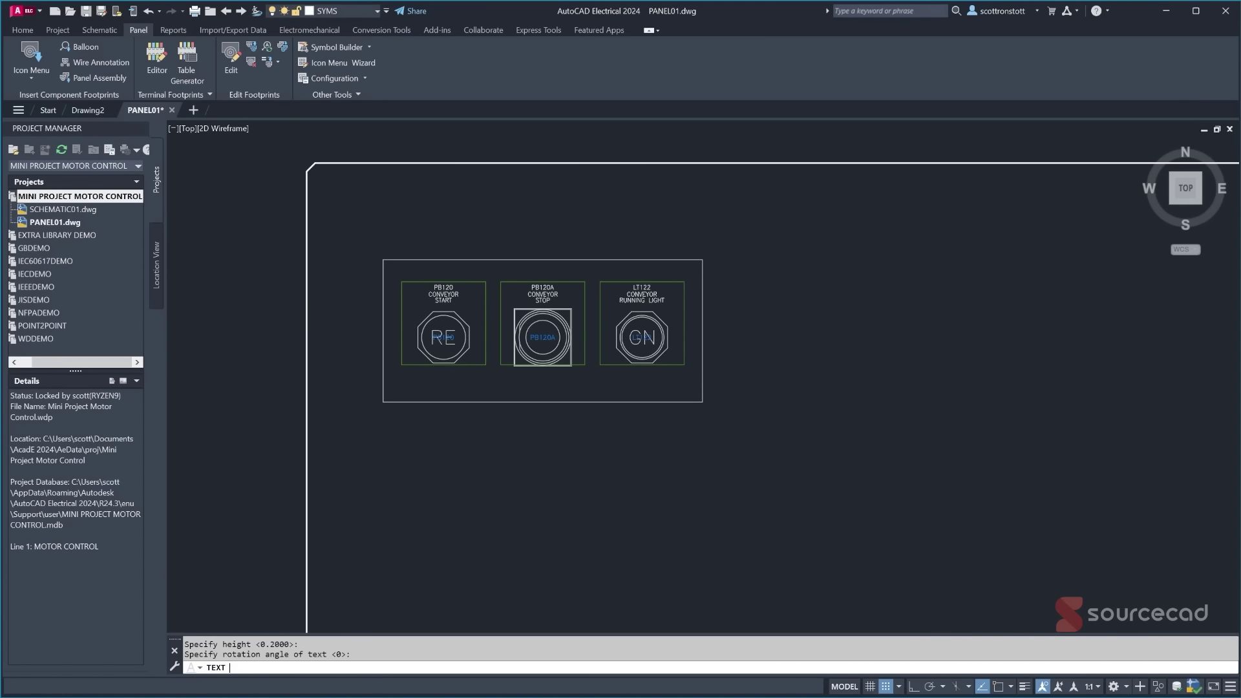
{"action": "type", "text": "OP"}
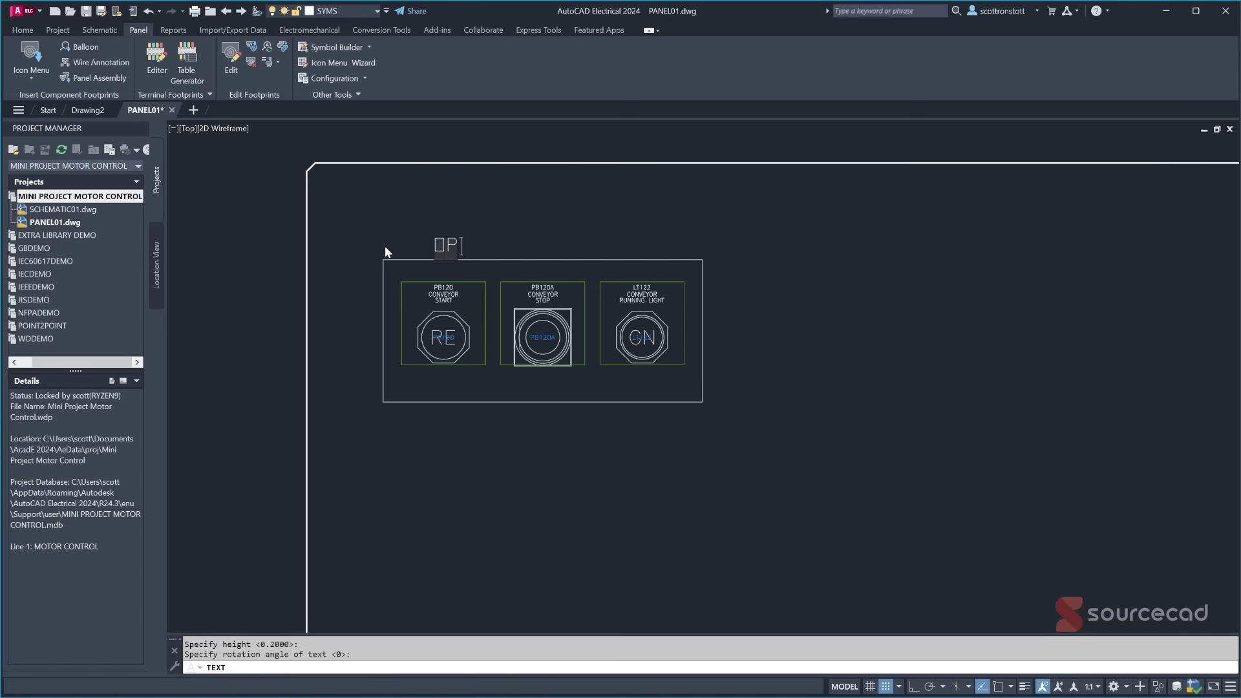
{"action": "type", "text": "ERATOR STATION"}
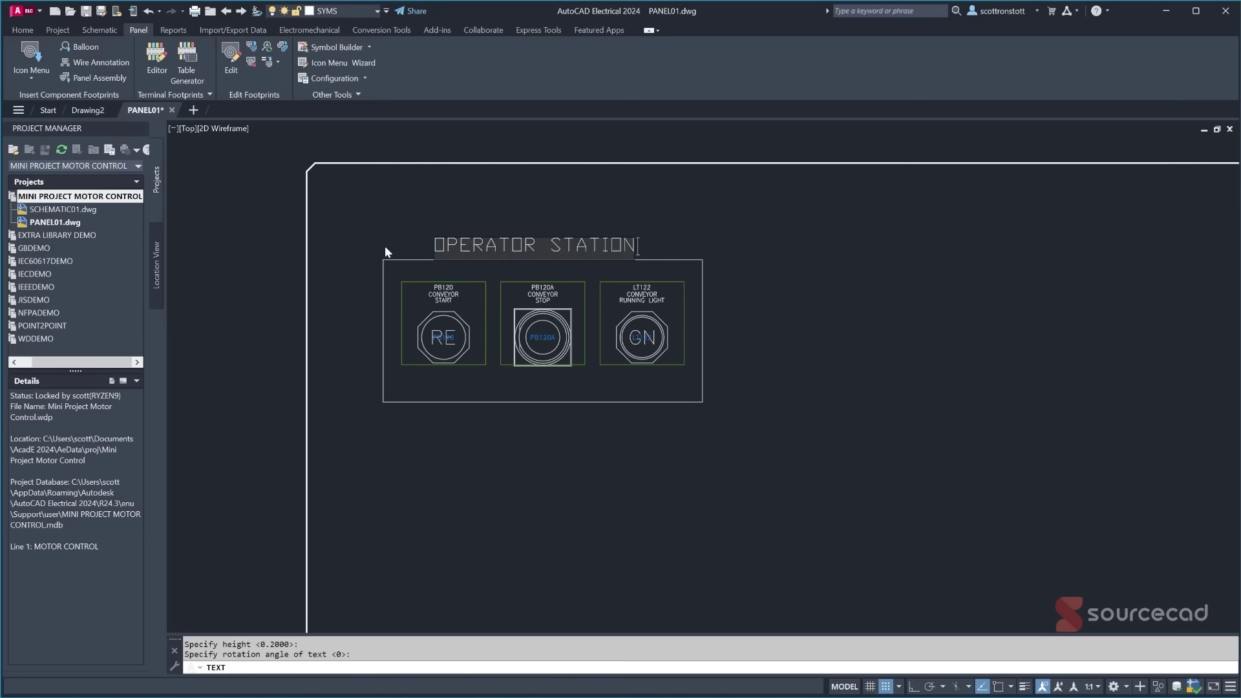
{"action": "key", "text": "Return"}
{"action": "key", "text": "Return"}
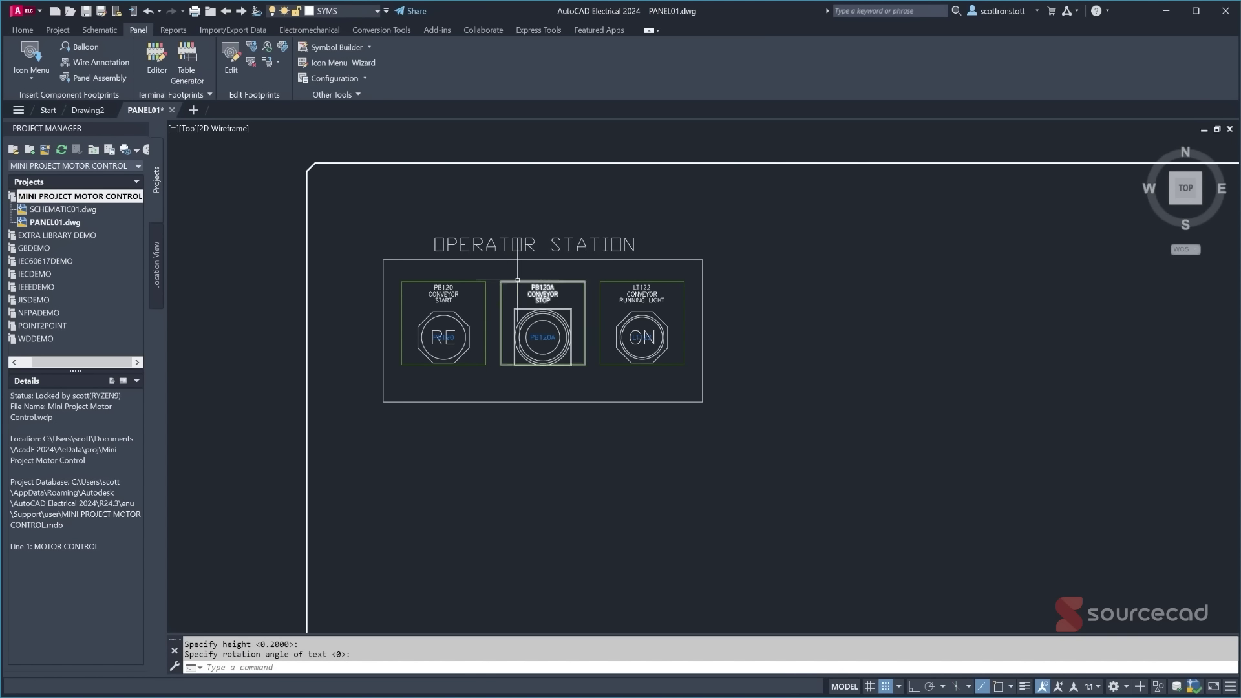
- Set the font of the Standard text style to Arial and apply the change
{"action": "type", "text": "ST"}
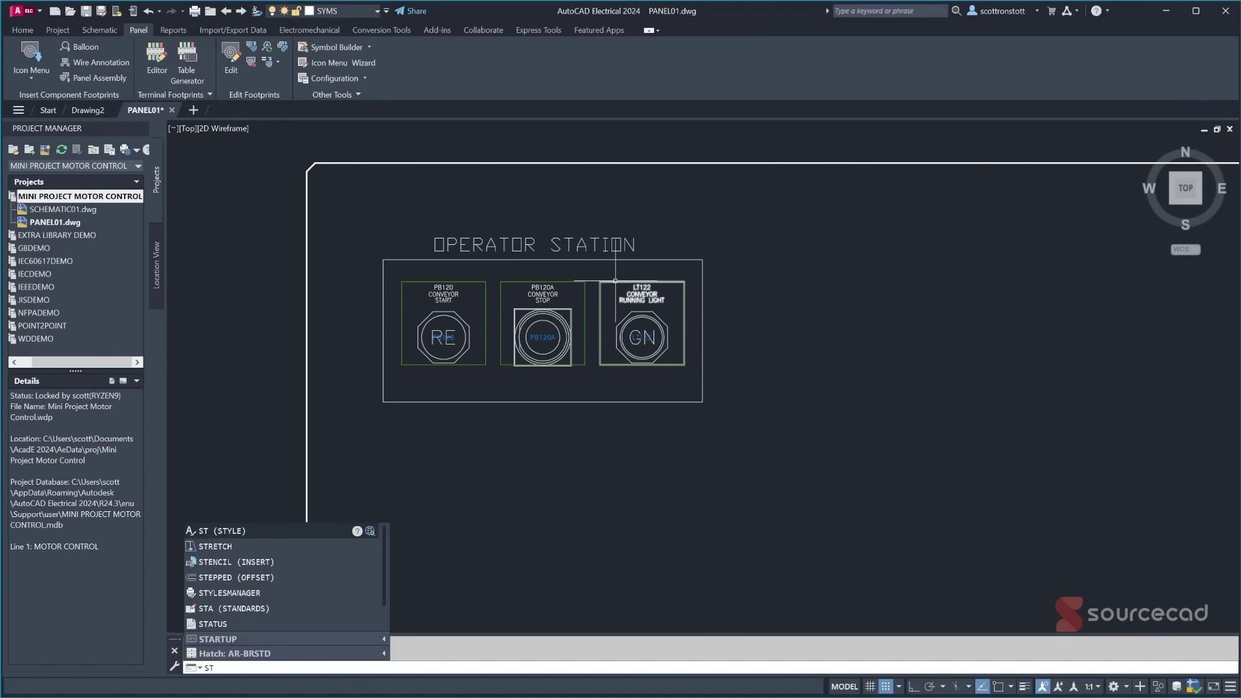
{"action": "key", "text": "Return"}
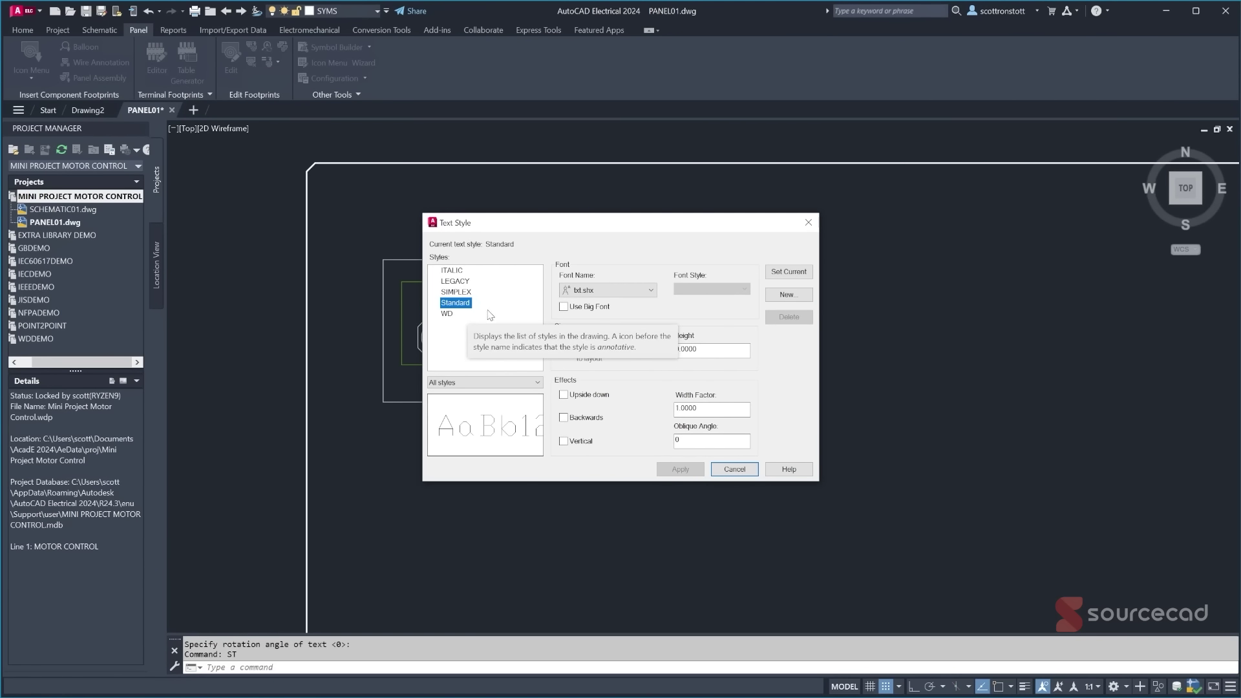
{"action": "left_click", "coordinate": [641, 292]}
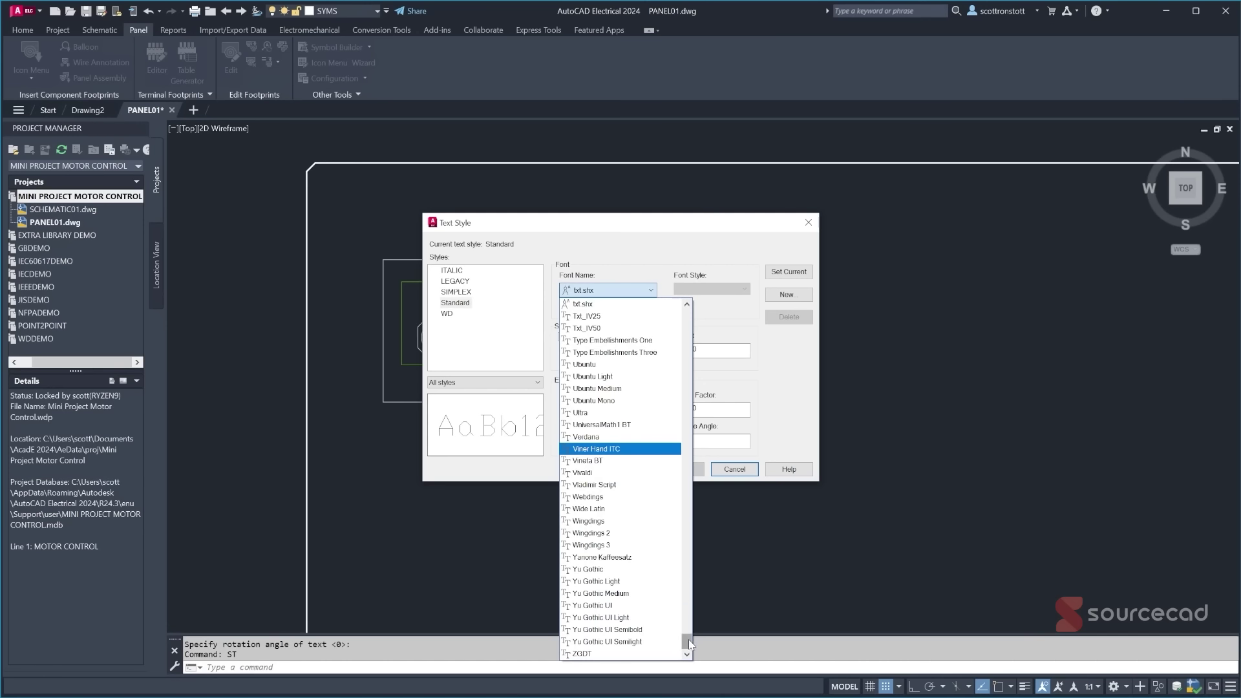
{"action": "left_click_drag", "start_coordinate": [691, 647], "coordinate": [734, 357]}
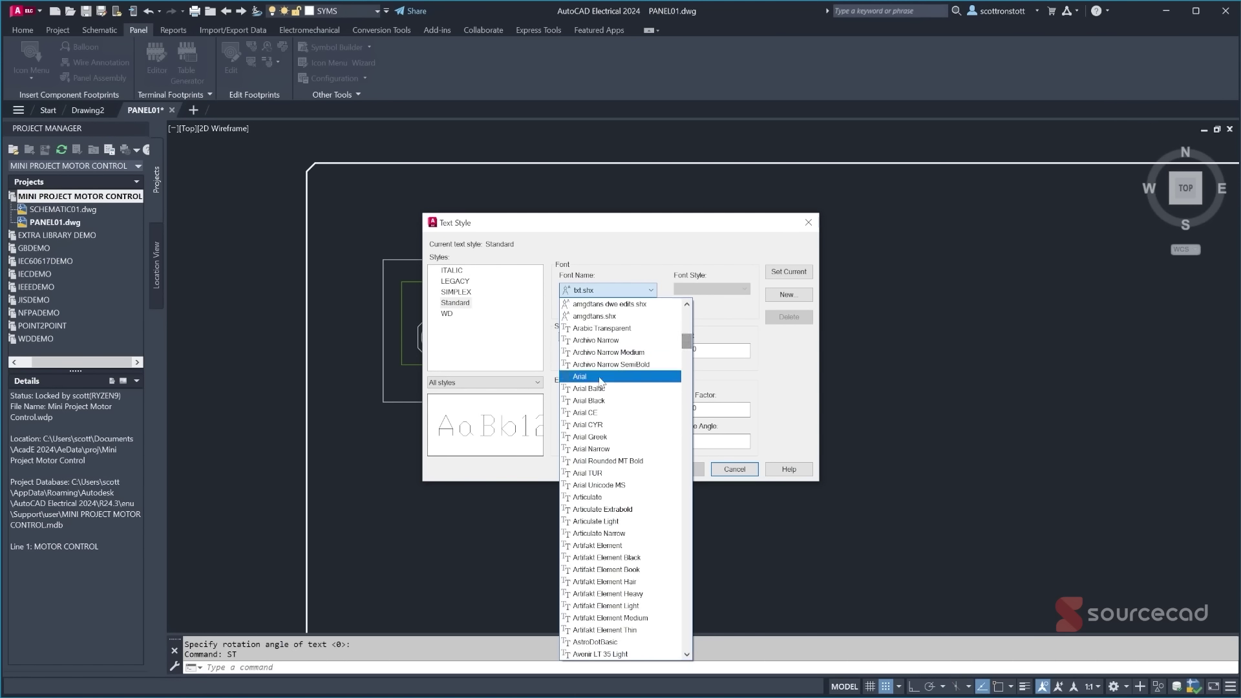
{"action": "left_click", "coordinate": [590, 365]}
{"action": "left_click", "coordinate": [679, 470]}
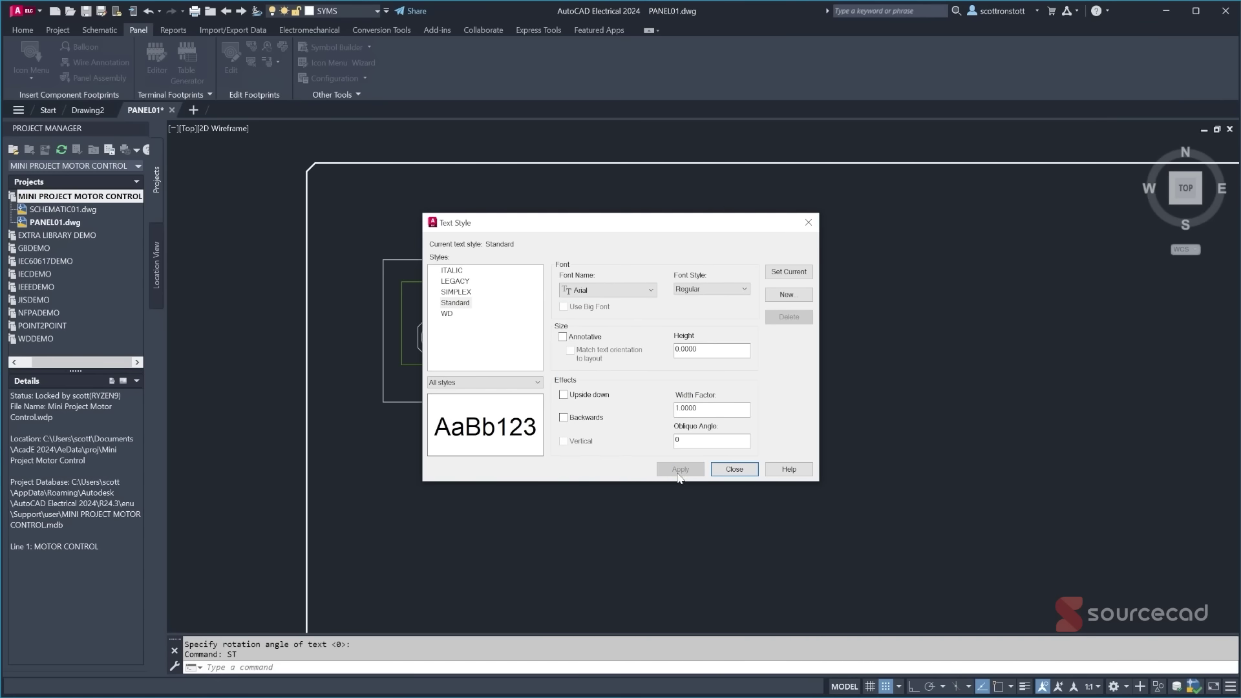
{"action": "left_click", "coordinate": [729, 474]}
- Move the OPERATOR STATION title to the right so it is centred above the enclosure rectangle
{"action": "type", "text": "m"}
{"action": "key", "text": "Return"}
{"action": "left_click", "coordinate": [432, 239]}
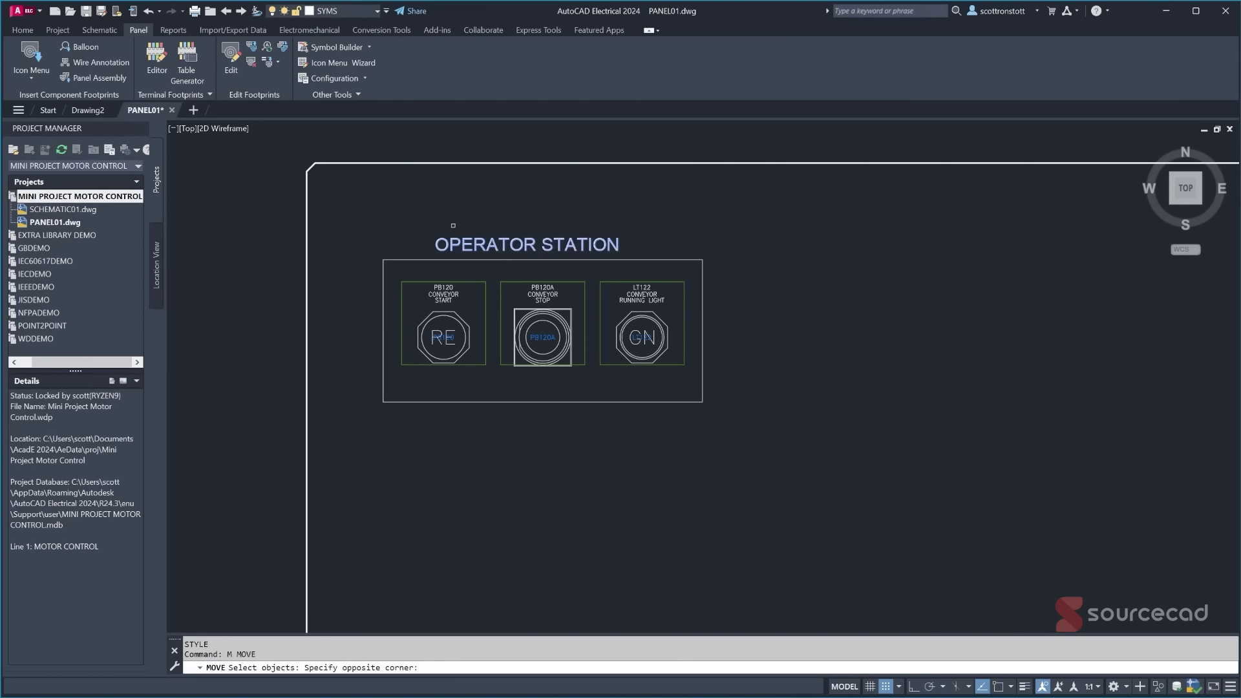
{"action": "key", "text": "Return"}
{"action": "left_click", "coordinate": [513, 188]}
{"action": "left_click", "coordinate": [548, 185]}
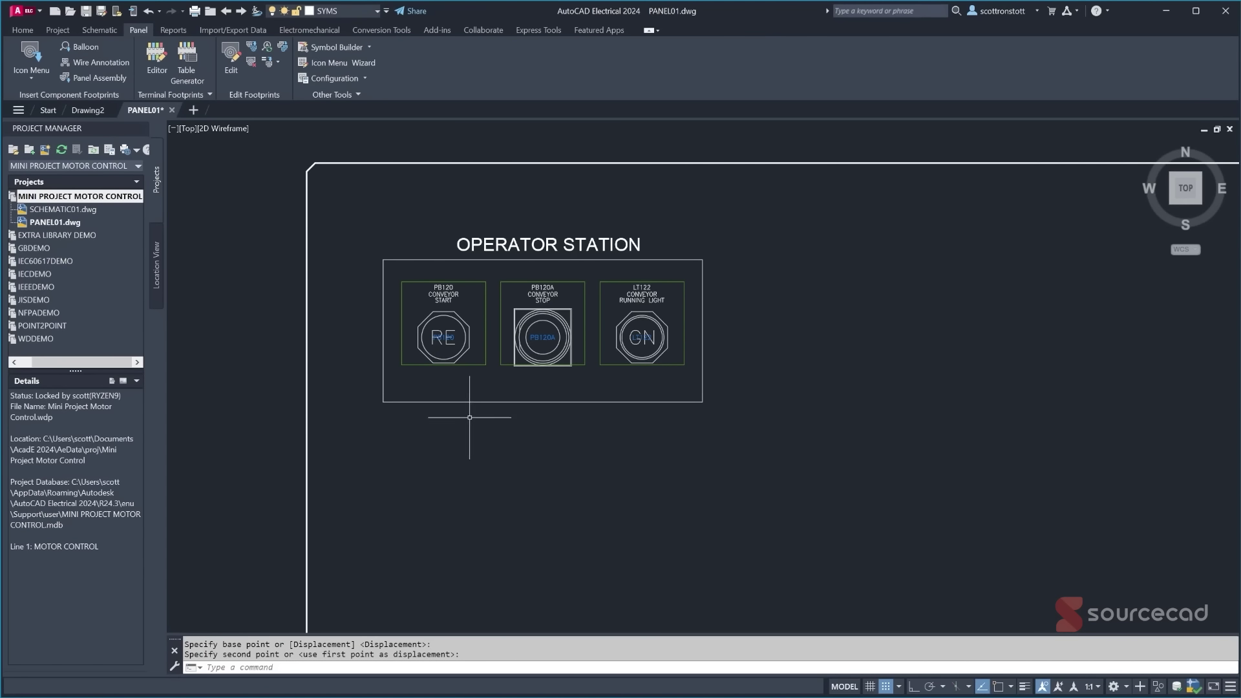
- Surf the PB120 conveyor start footprint and examine its schematic, nameplate and footprint references
{"action": "scroll", "coordinate": [454, 385], "scroll_direction": "up", "scroll_amount": 2}
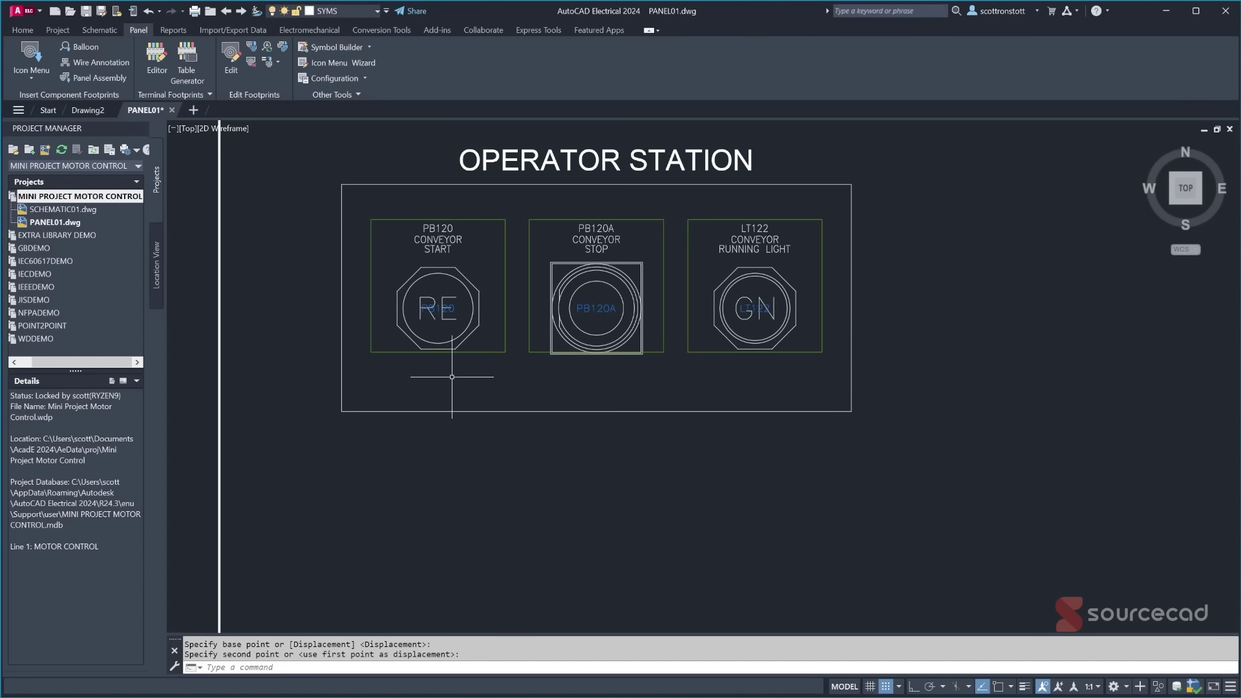
{"action": "right_click", "coordinate": [470, 336]}
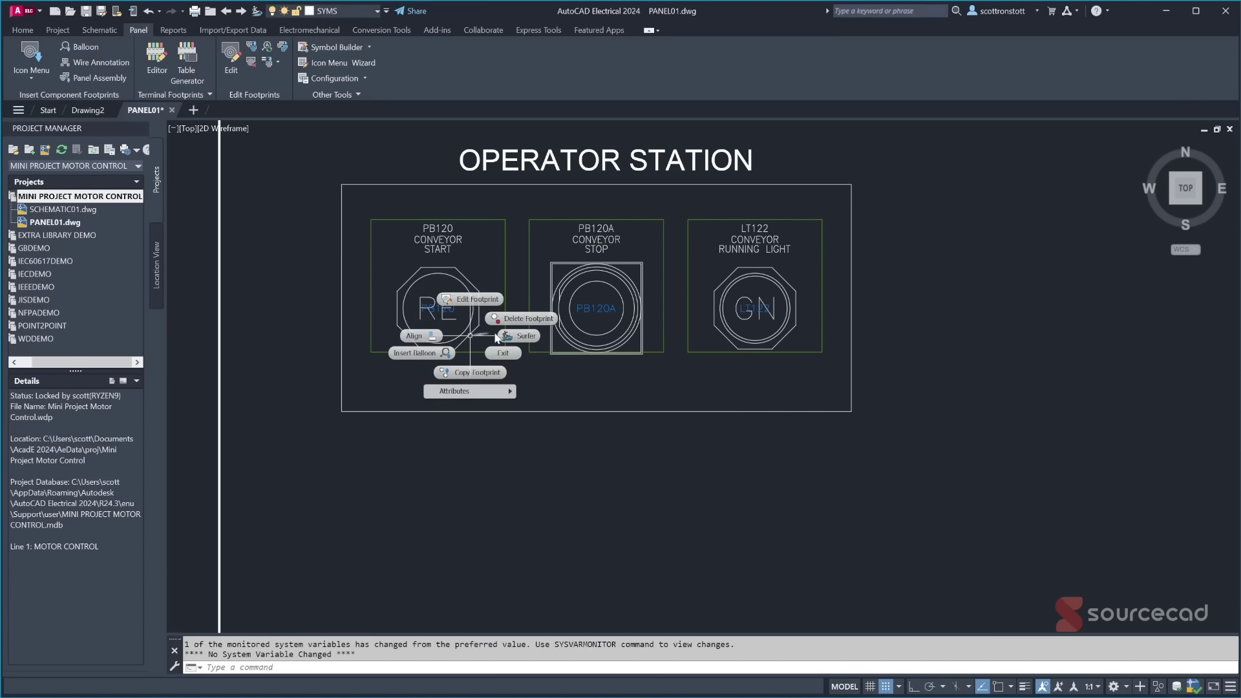
{"action": "left_click", "coordinate": [525, 337]}
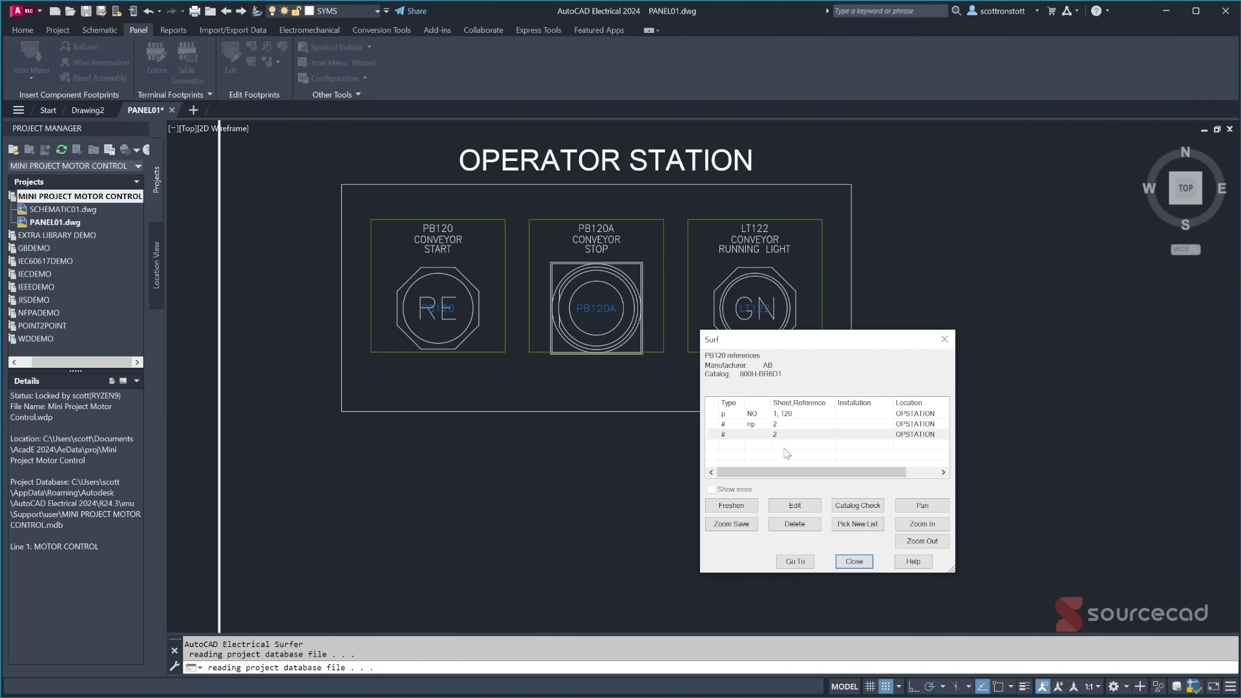
{"action": "left_click", "coordinate": [800, 417]}
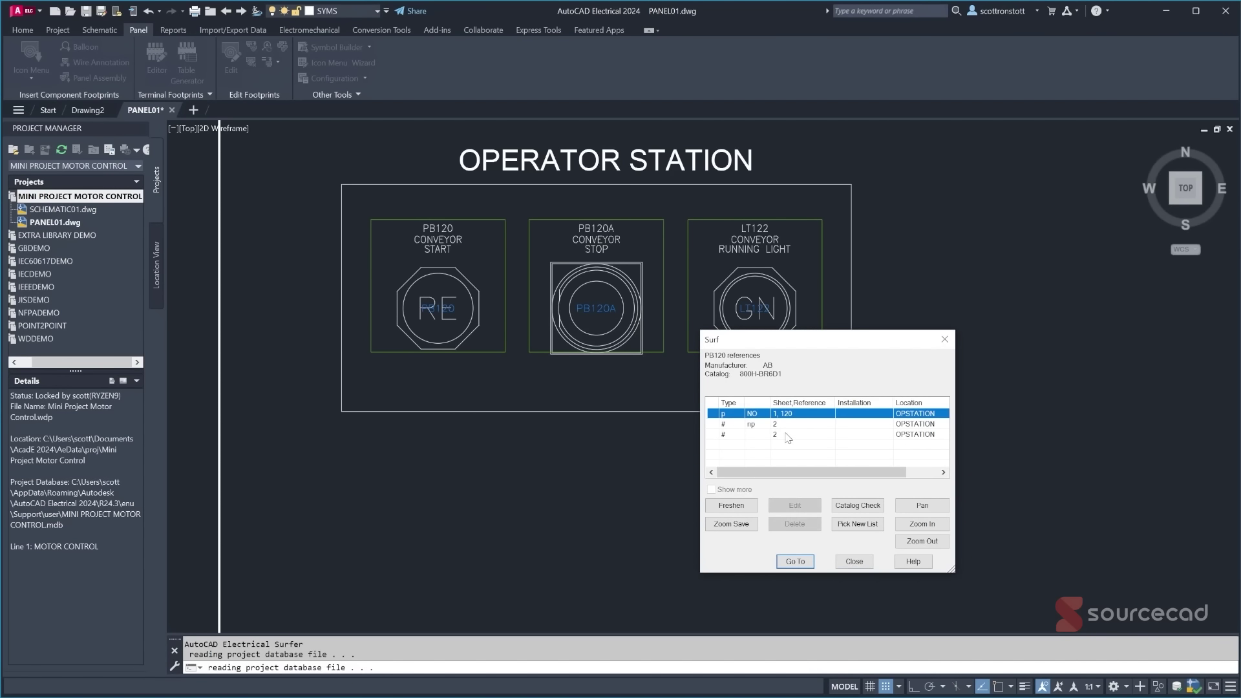
{"action": "left_click", "coordinate": [782, 425]}
{"action": "left_click", "coordinate": [785, 436]}
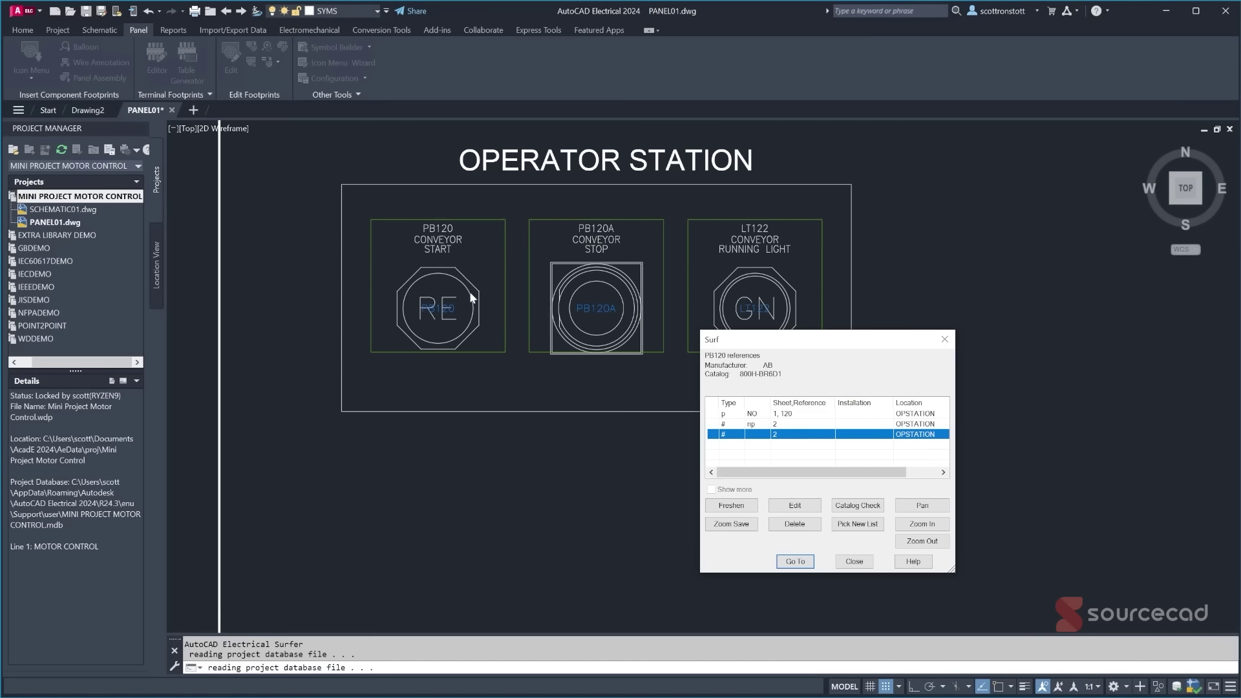
- Go to PB120's schematic reference 1, 120, inspect the push button symbol there and close the Surf dialog
{"action": "left_click", "coordinate": [775, 415]}
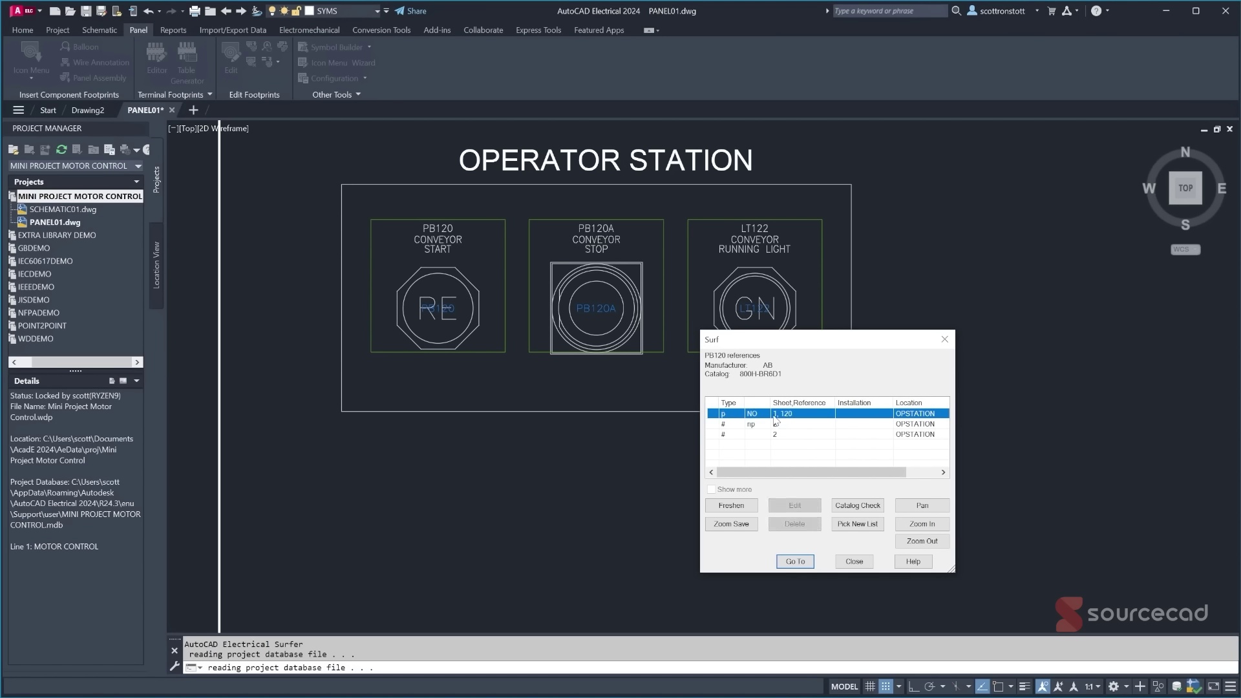
{"action": "left_click", "coordinate": [795, 562]}
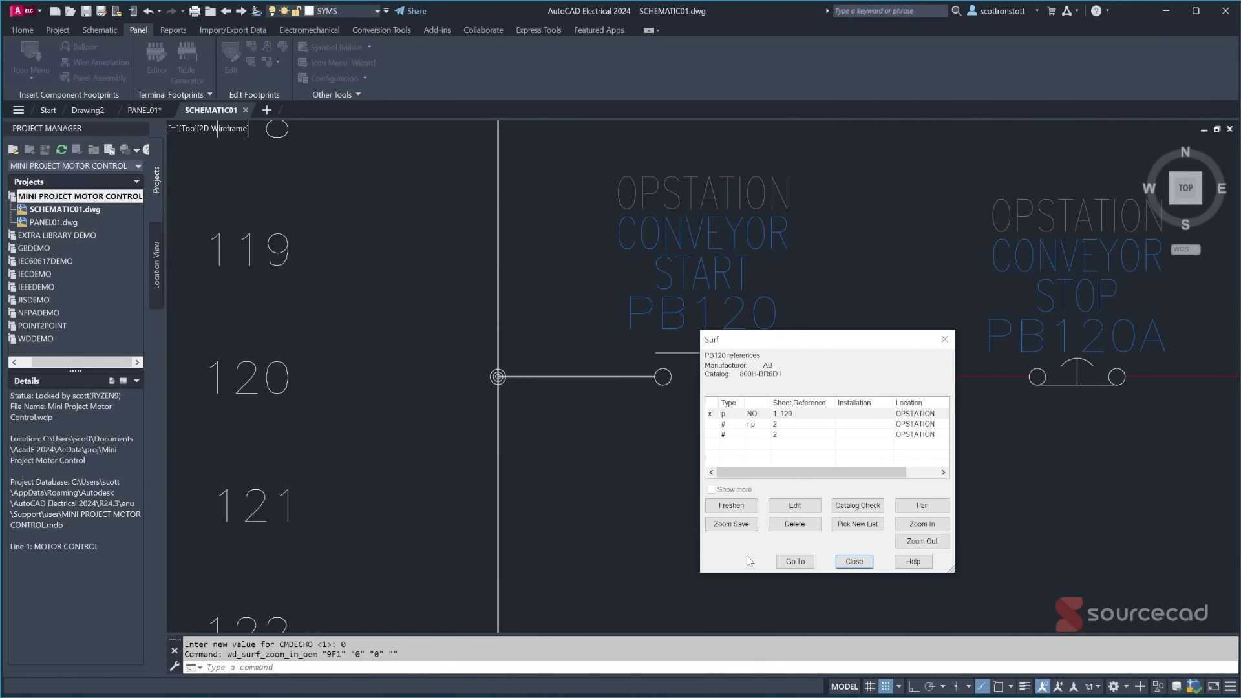
{"action": "left_click", "coordinate": [920, 524]}
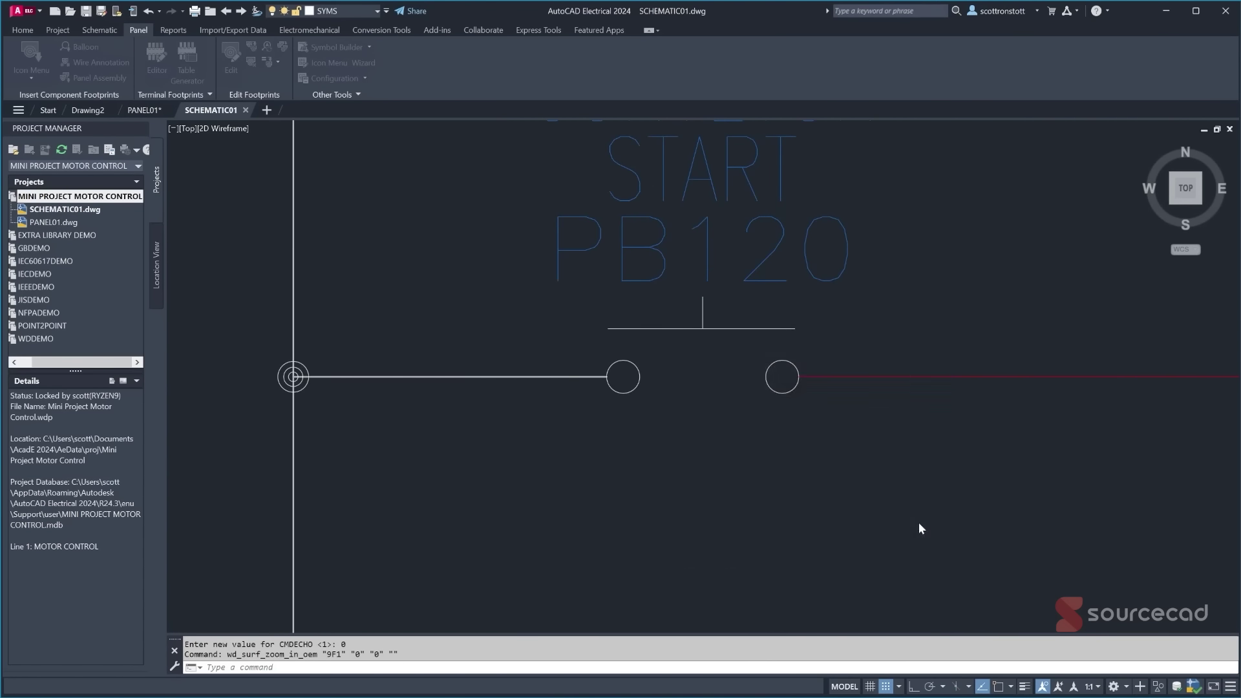
{"action": "left_click", "coordinate": [922, 541]}
{"action": "left_click", "coordinate": [921, 542]}
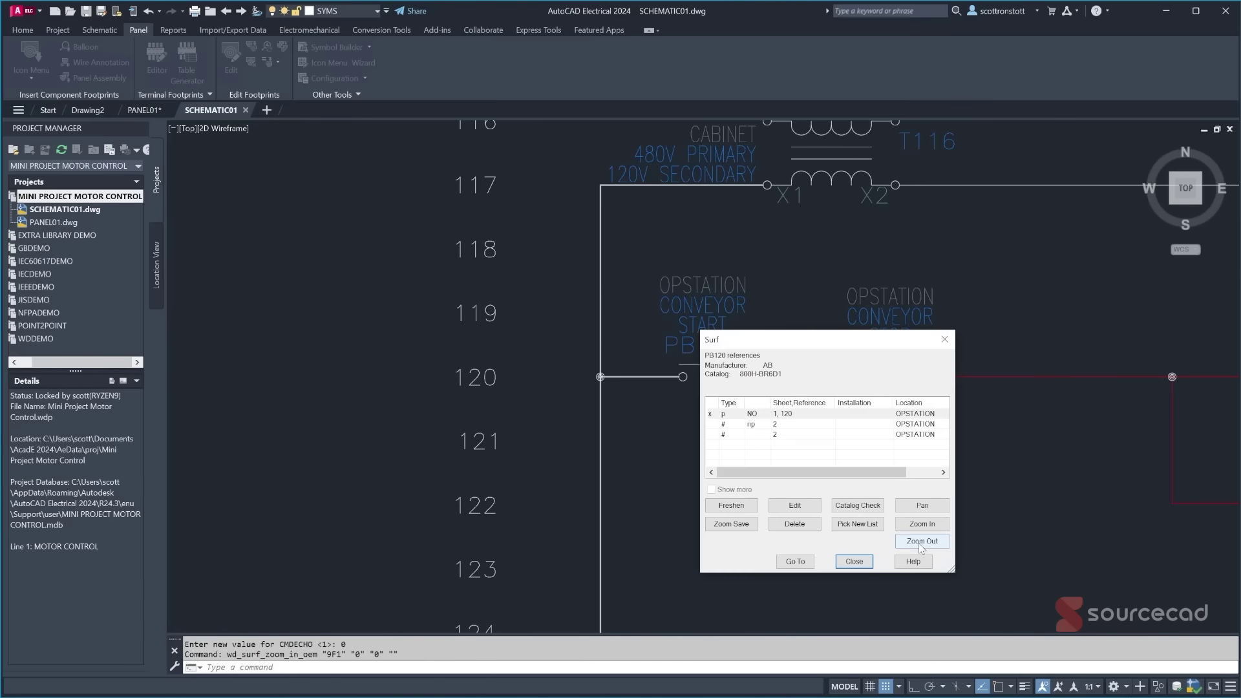
{"action": "left_click", "coordinate": [854, 562]}
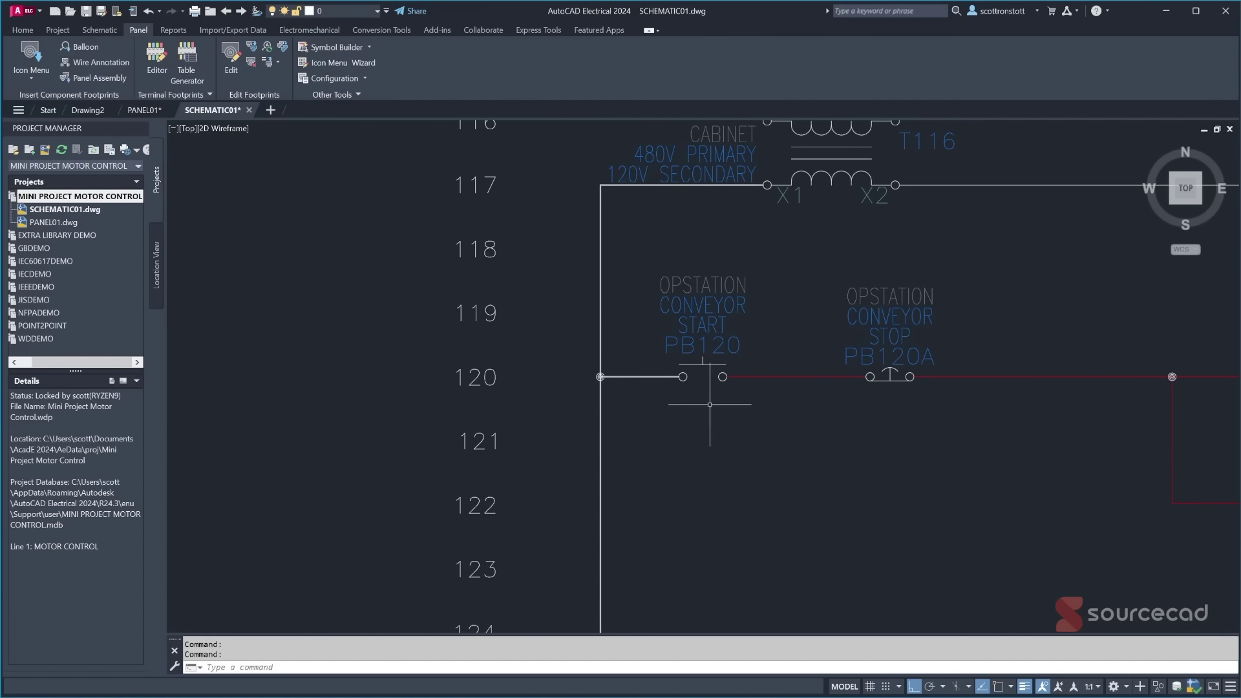
- Surf from the PB120 schematic symbol to its panel footprint reference on sheet 2 and close the Surf dialog
{"action": "right_click", "coordinate": [703, 346]}
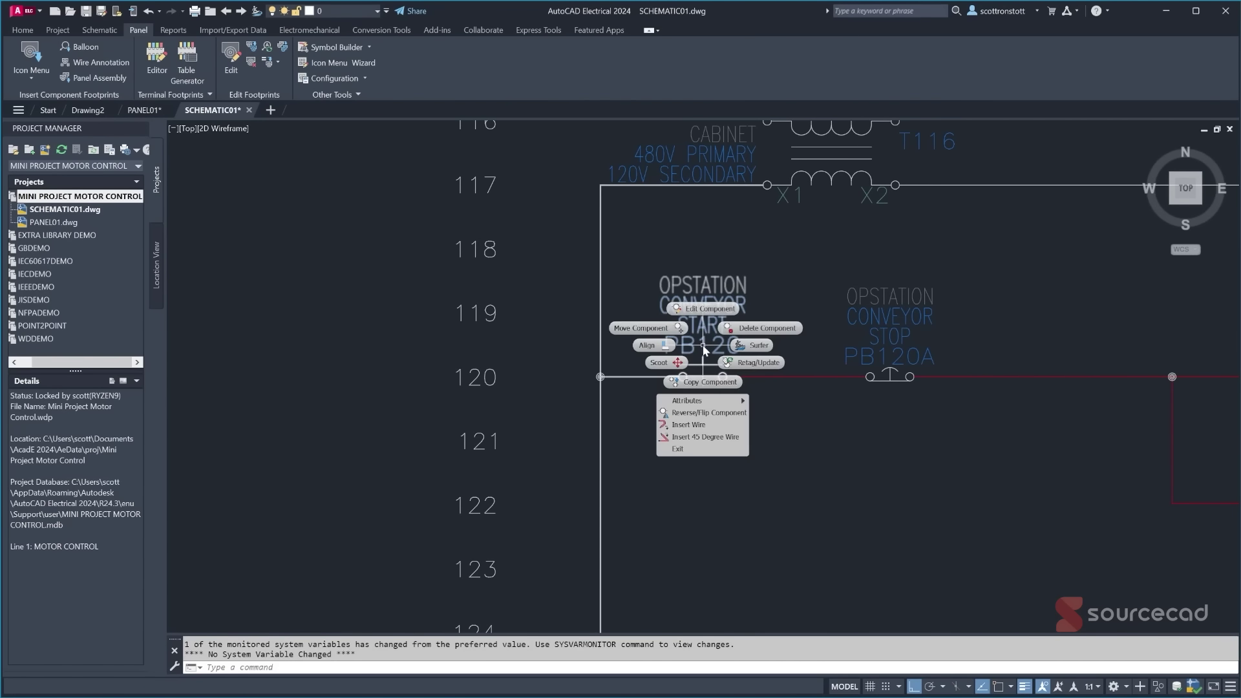
{"action": "left_click", "coordinate": [753, 349]}
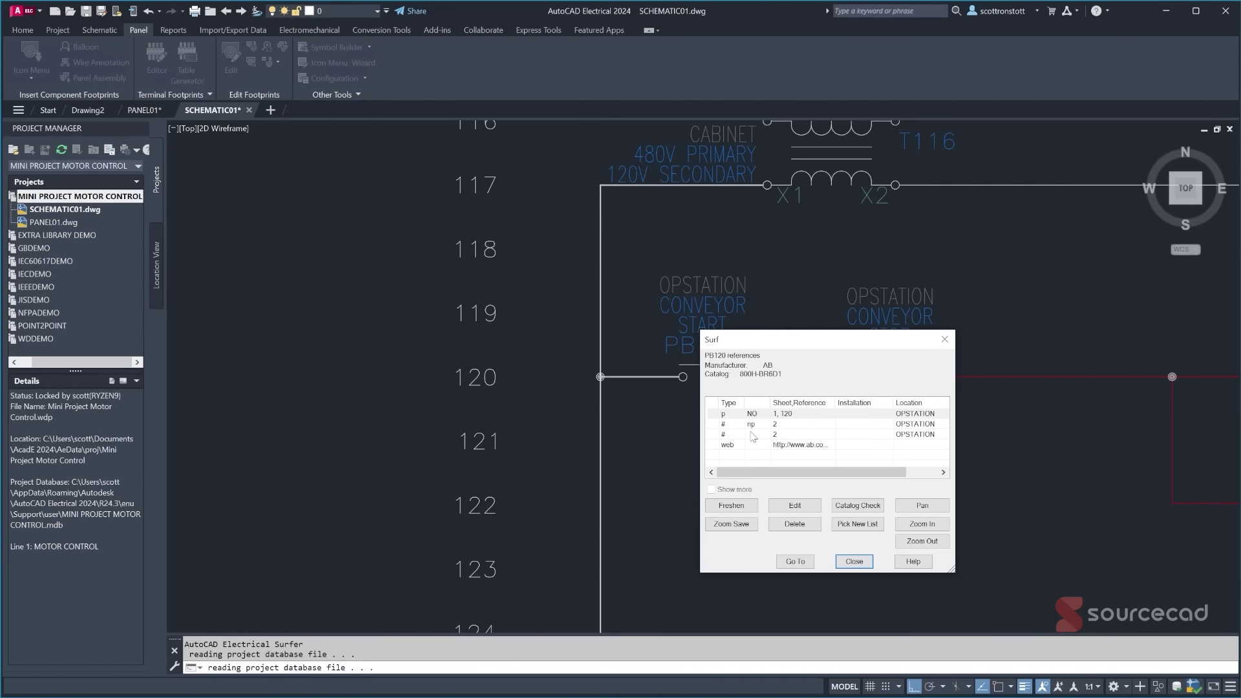
{"action": "left_click", "coordinate": [782, 427]}
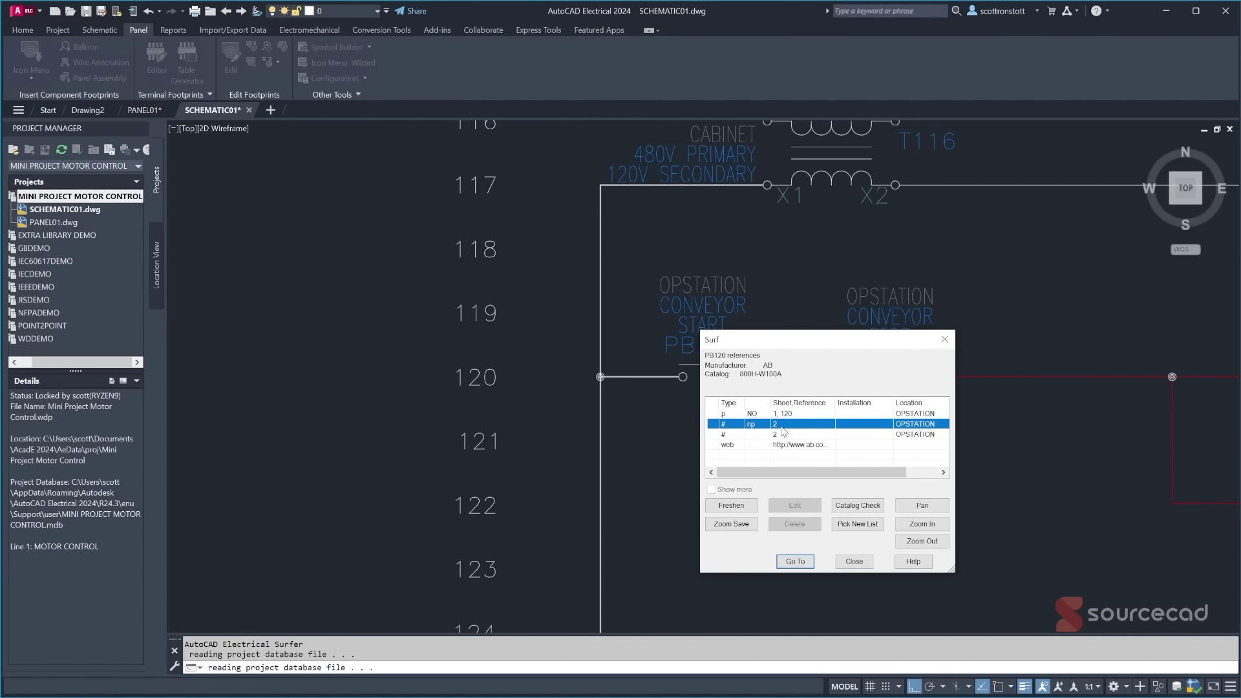
{"action": "left_click", "coordinate": [782, 436]}
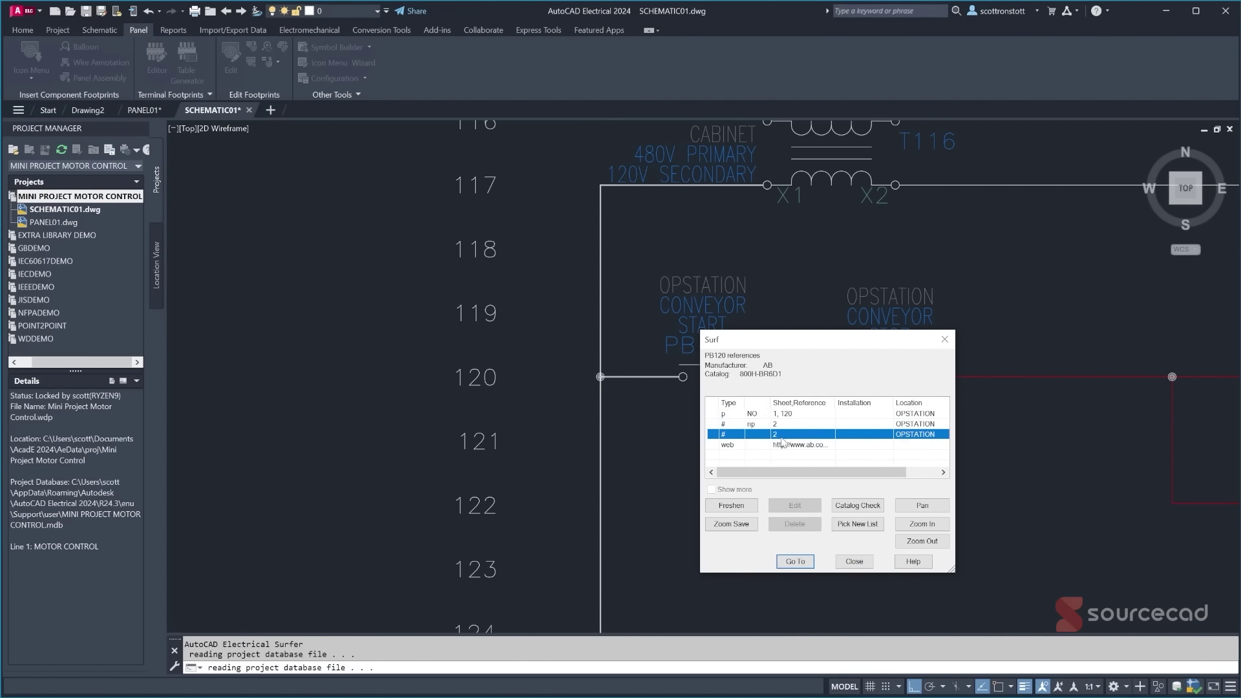
{"action": "left_click", "coordinate": [795, 562]}
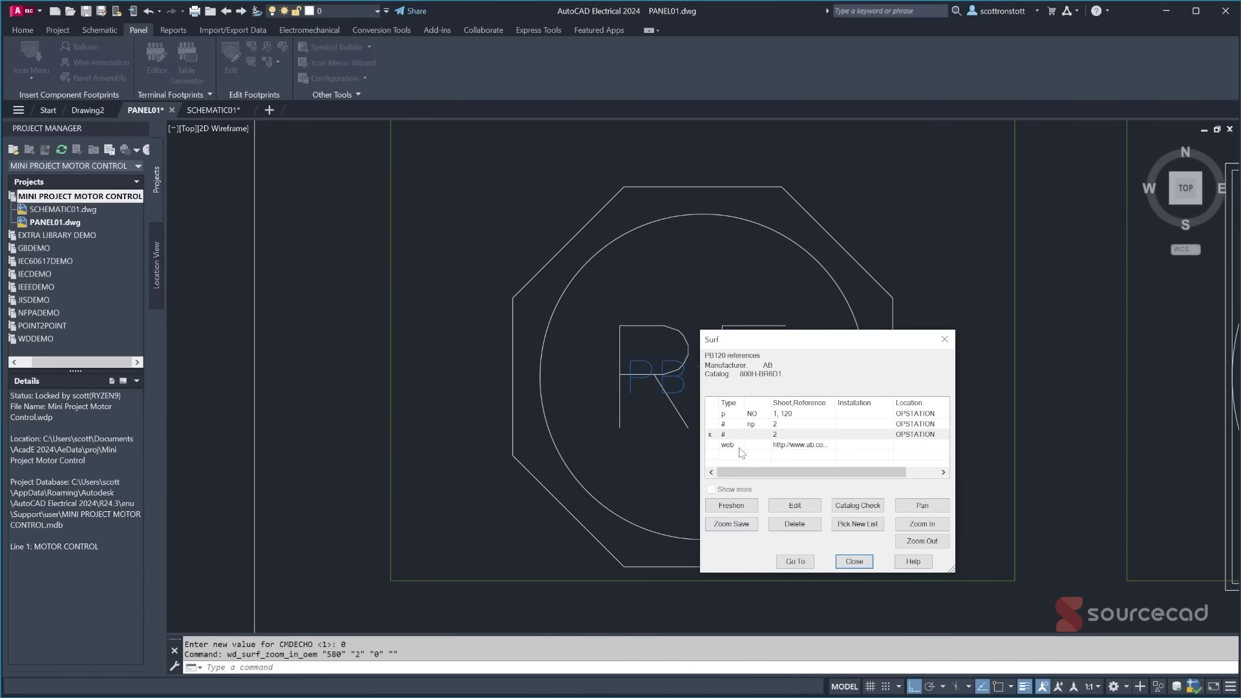
{"action": "left_click", "coordinate": [854, 562]}
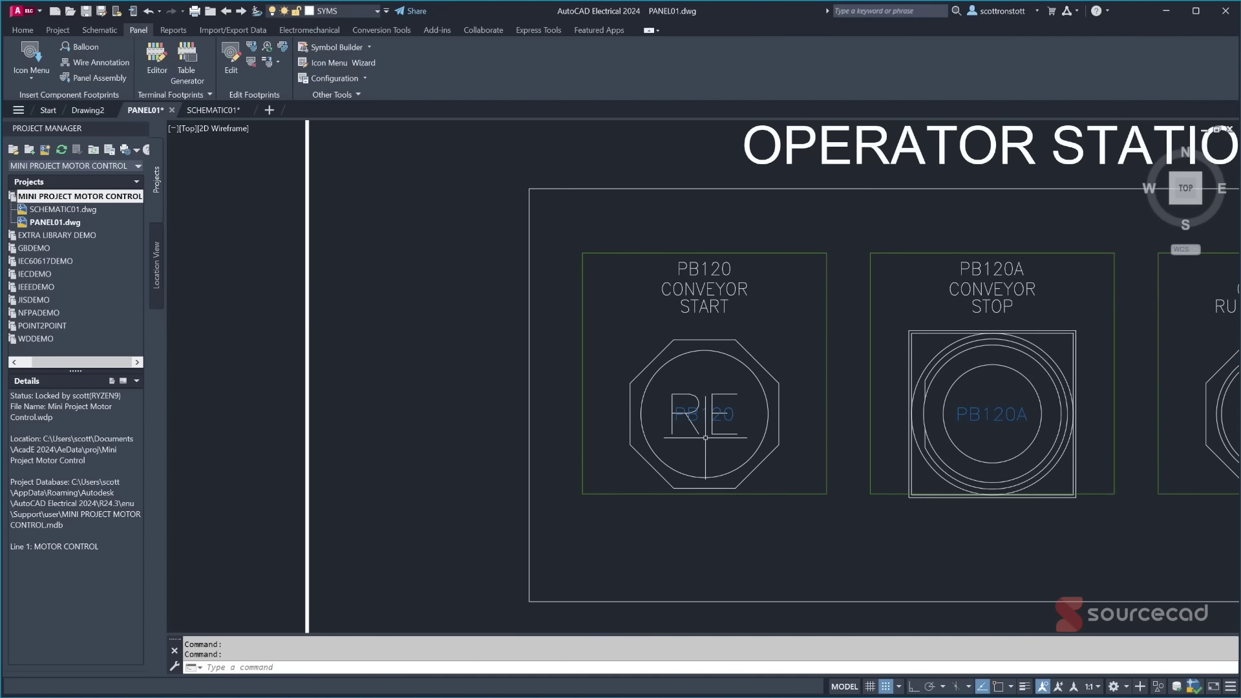
- Open the schematic component list for inserting footprints and show all components, including those already placed on the panel
{"action": "middle_click_drag", "start_coordinate": [689, 422], "coordinate": [552, 386]}
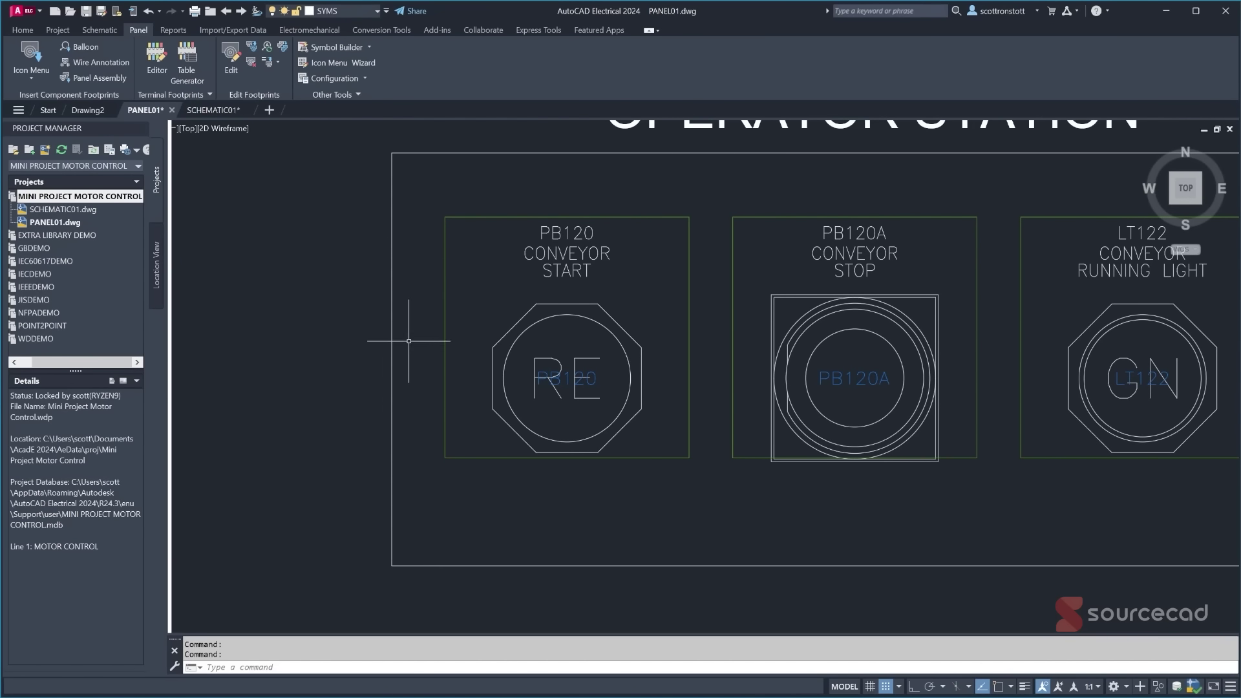
{"action": "scroll", "coordinate": [622, 379], "scroll_direction": "down", "scroll_amount": 3}
{"action": "scroll", "coordinate": [648, 454], "scroll_direction": "down", "scroll_amount": 4}
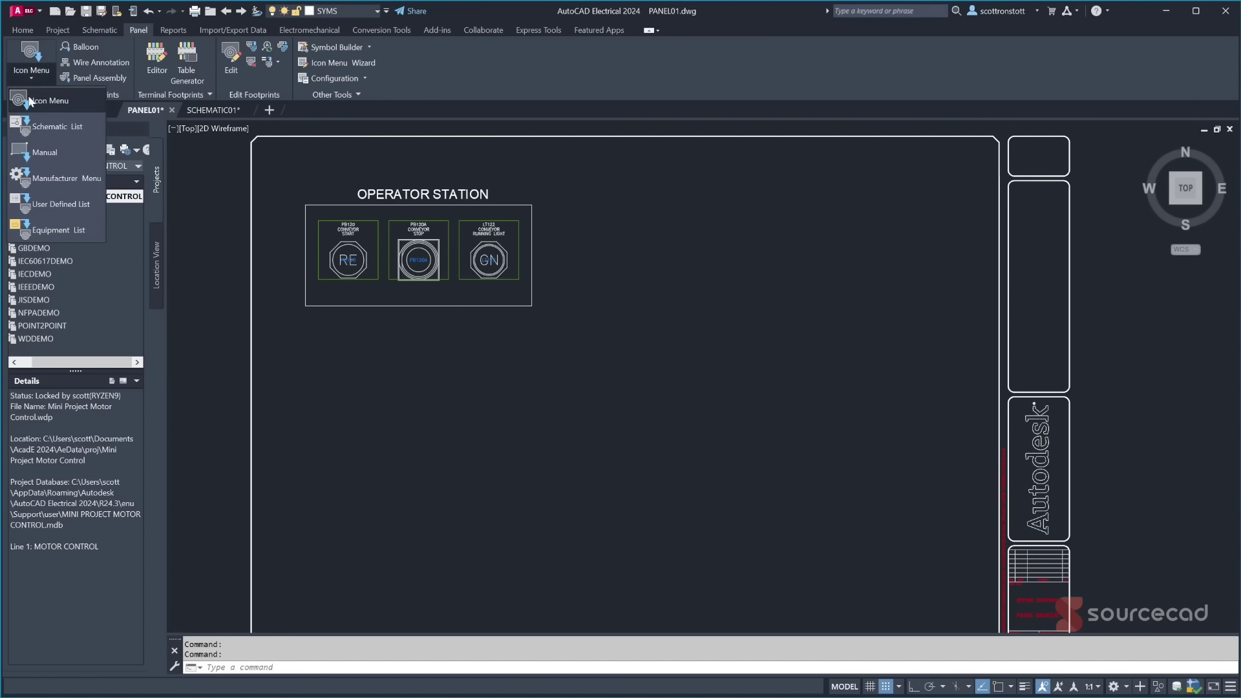
{"action": "left_click", "coordinate": [31, 61]}
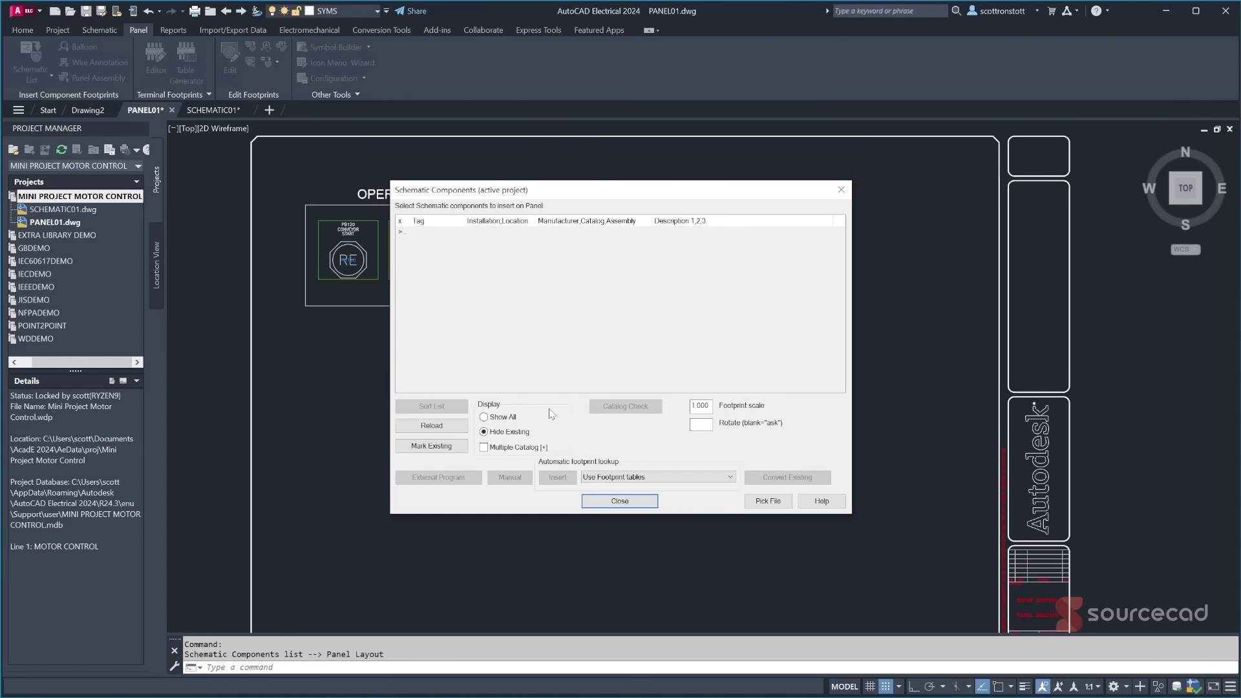
{"action": "left_click", "coordinate": [485, 417]}
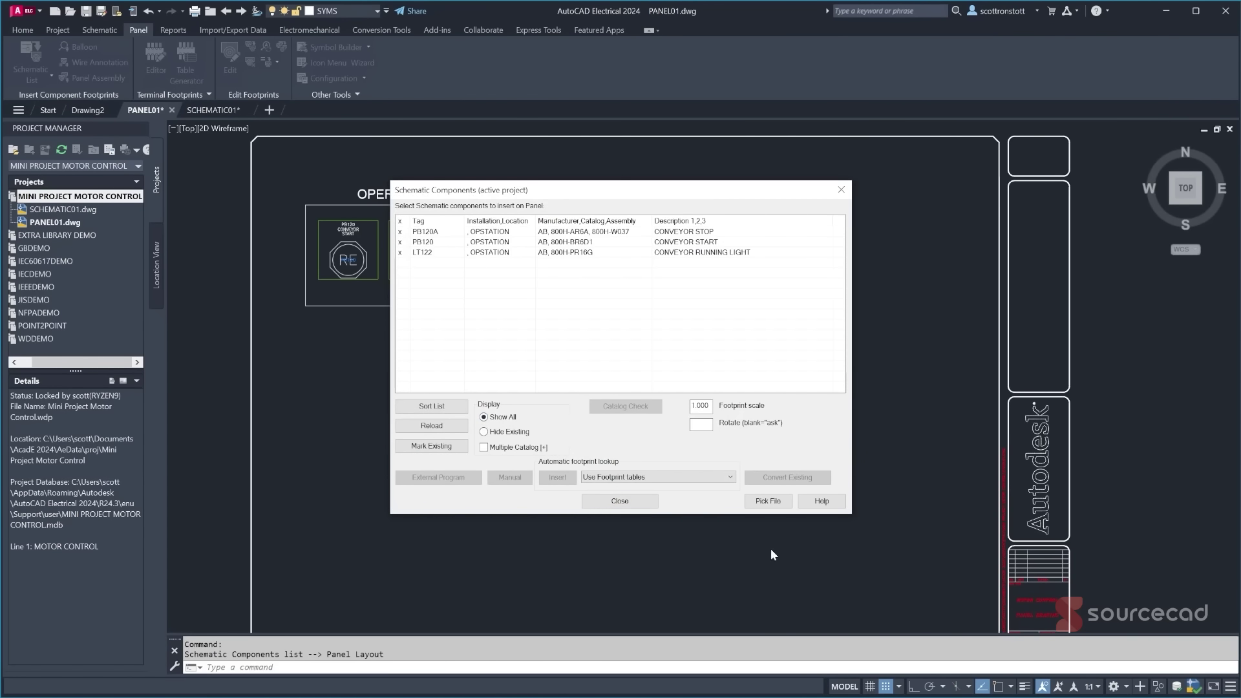
- Extract the project's schematic components with the named location CABINET, processing only SCHEMATIC01.dwg
{"action": "left_click", "coordinate": [768, 501]}
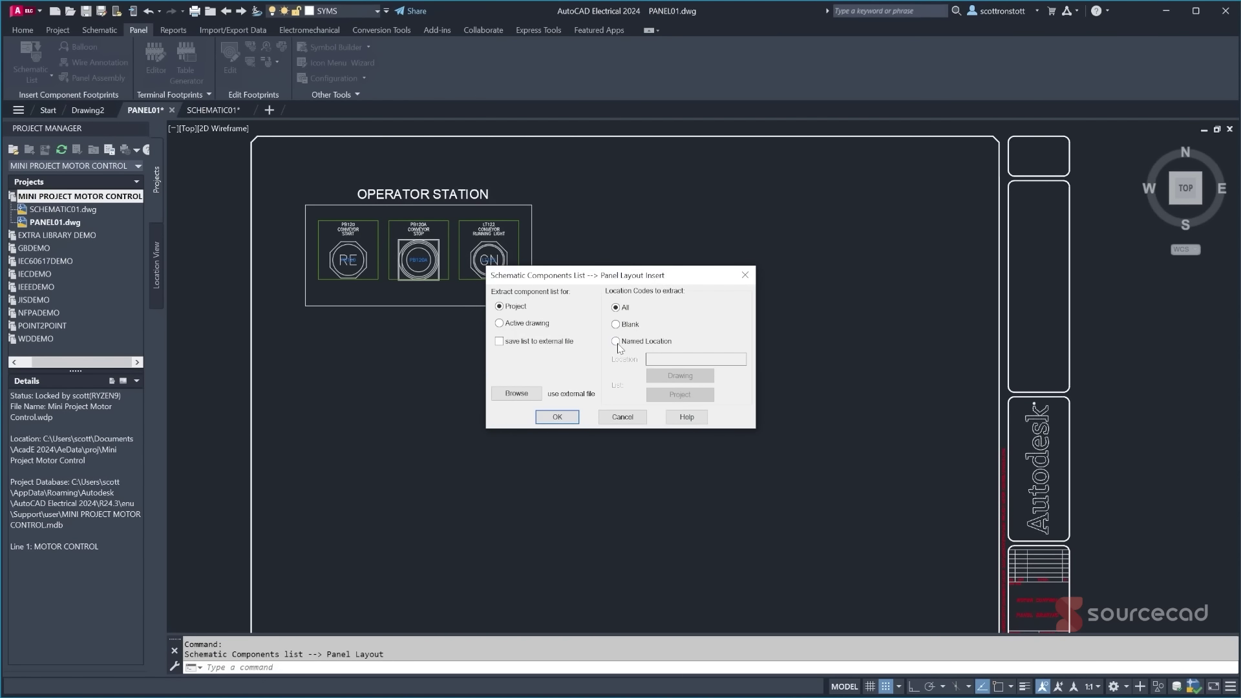
{"action": "left_click", "coordinate": [616, 341]}
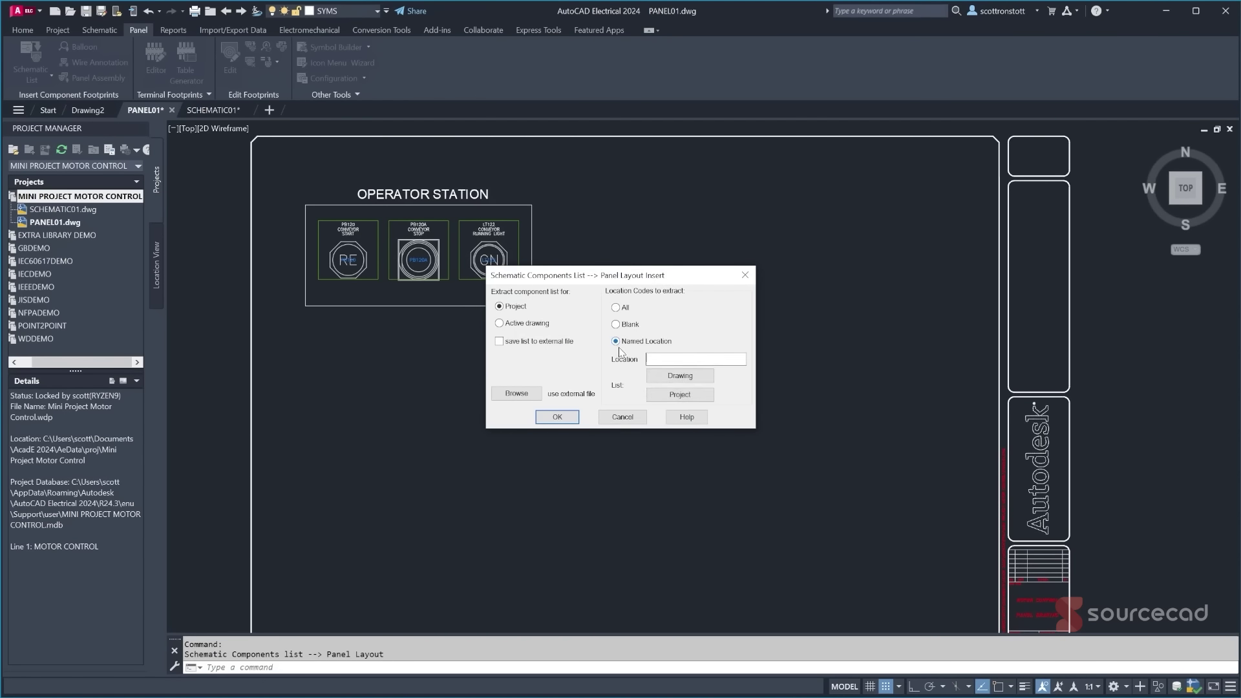
{"action": "left_click", "coordinate": [678, 394]}
{"action": "key", "text": "Return"}
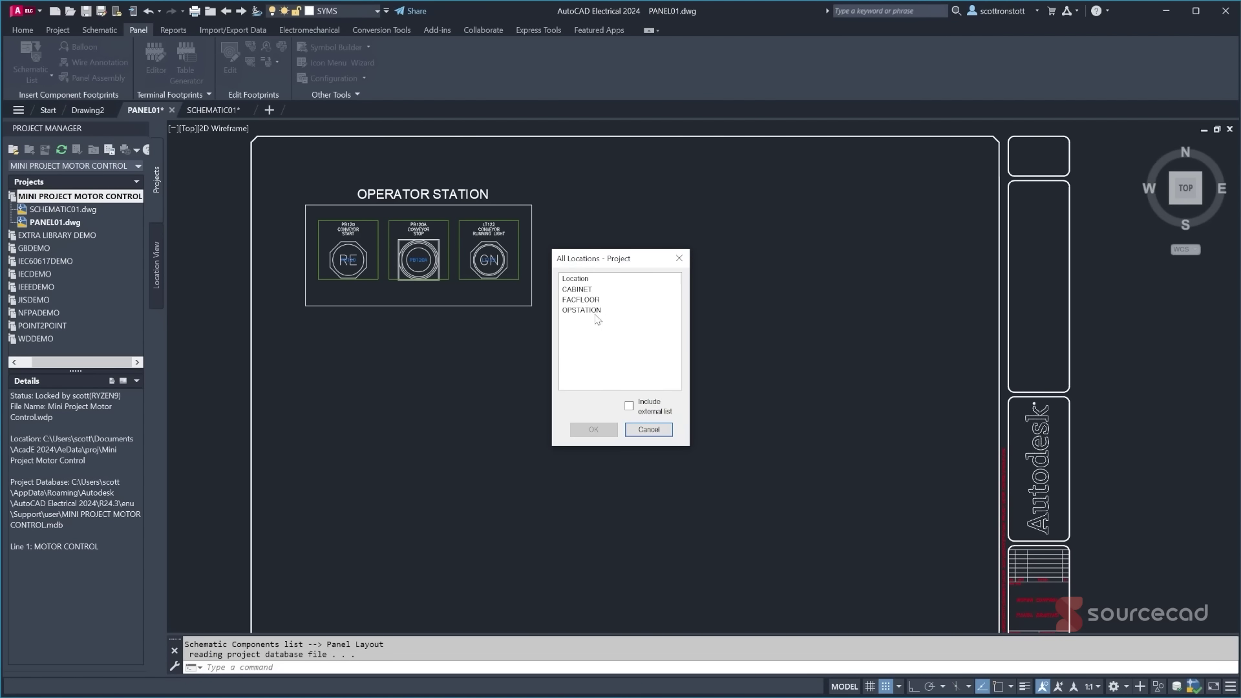
{"action": "left_click", "coordinate": [582, 289]}
{"action": "left_click", "coordinate": [592, 429]}
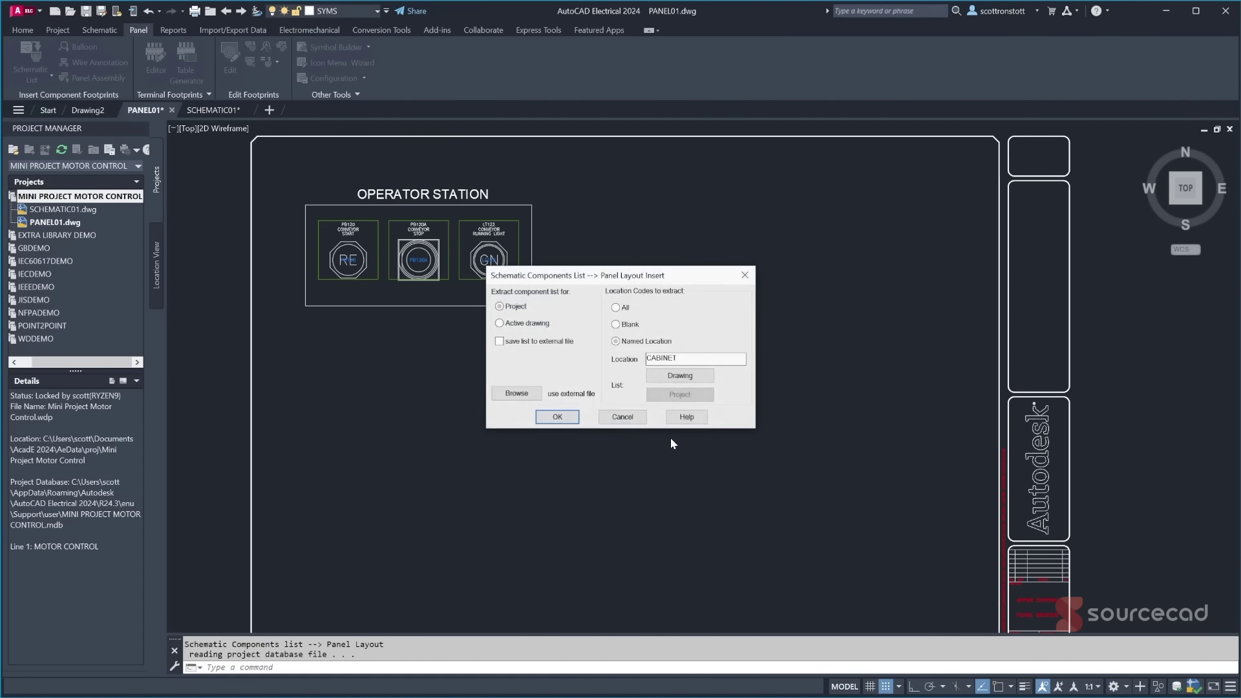
{"action": "left_click", "coordinate": [558, 417]}
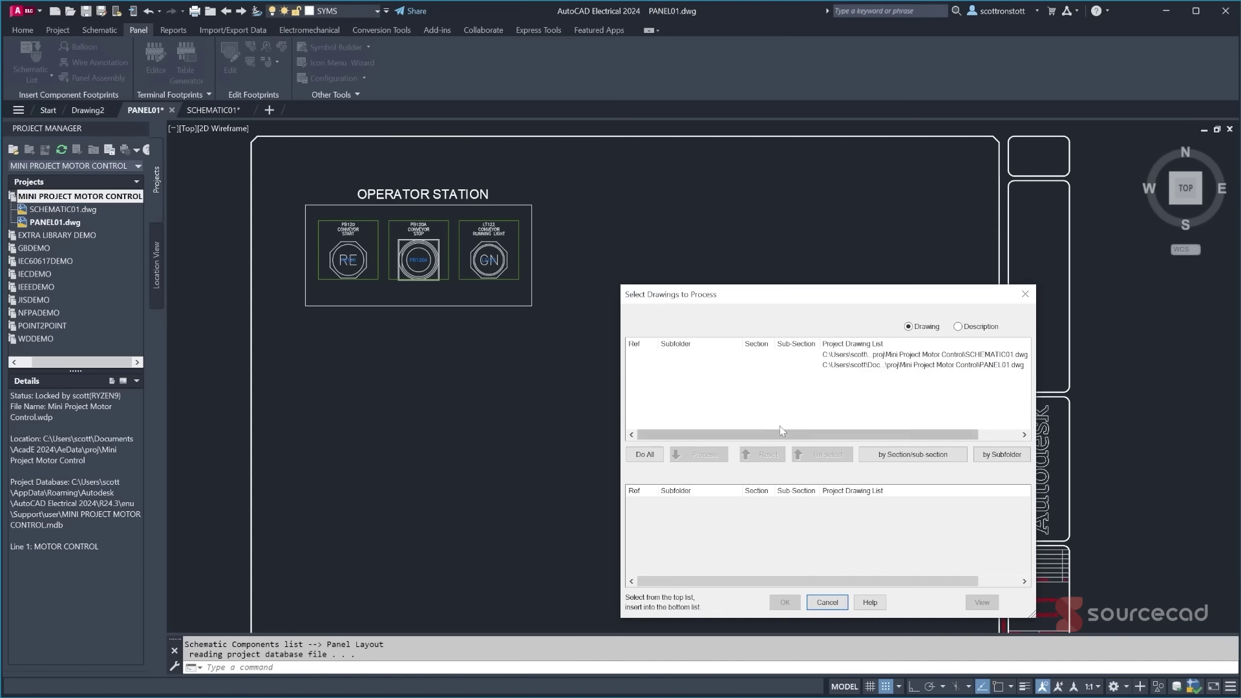
{"action": "left_click", "coordinate": [918, 356]}
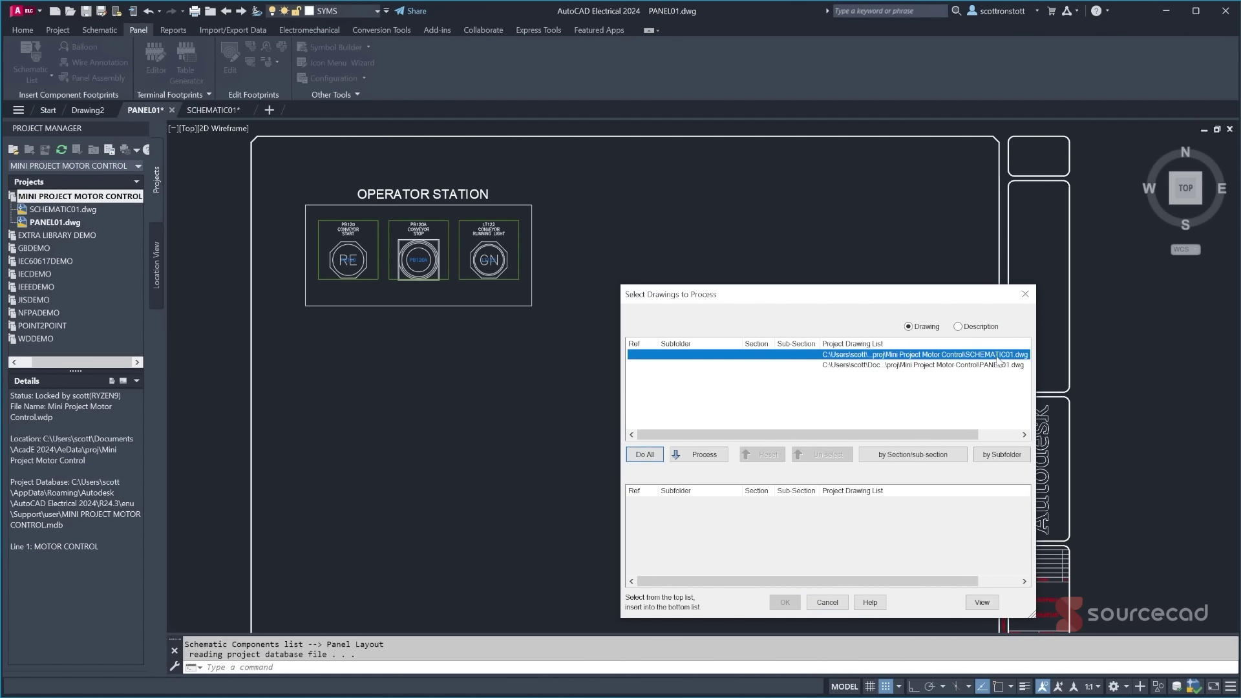
{"action": "left_click", "coordinate": [701, 455]}
{"action": "left_click", "coordinate": [785, 603]}
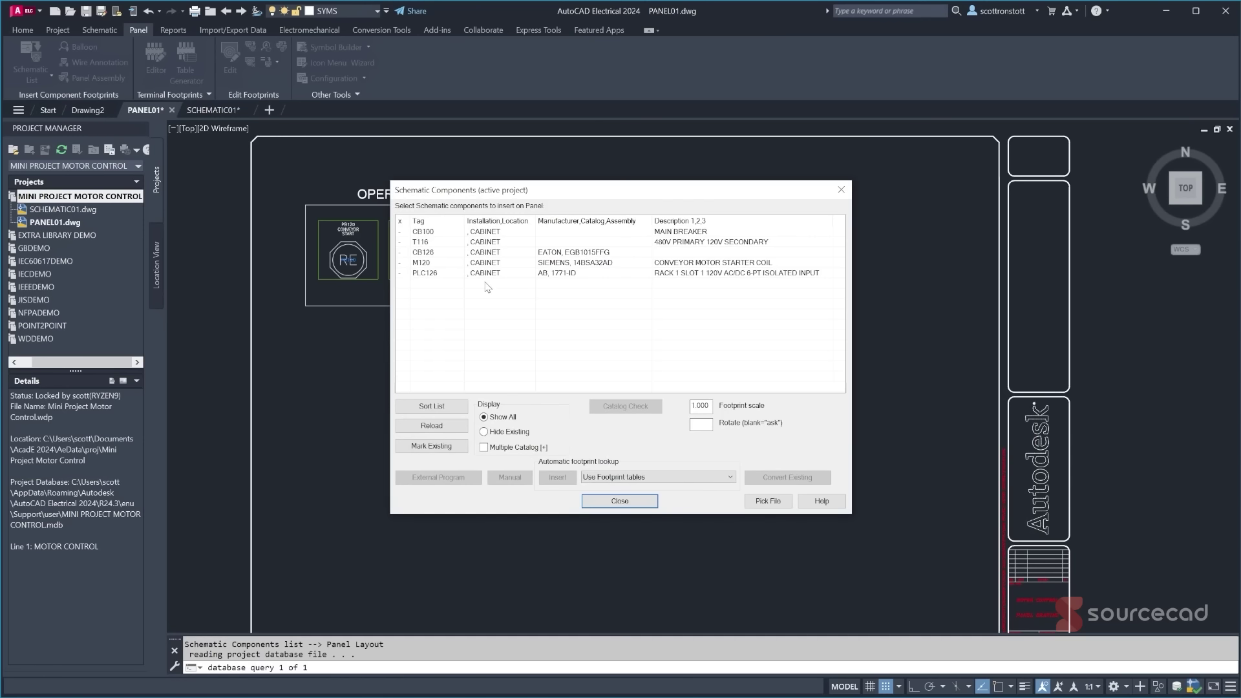
- Assign the EATON EGB1015FFG circuit breaker from the catalog to the CB100 main breaker for its footprint
{"action": "left_click", "coordinate": [433, 231]}
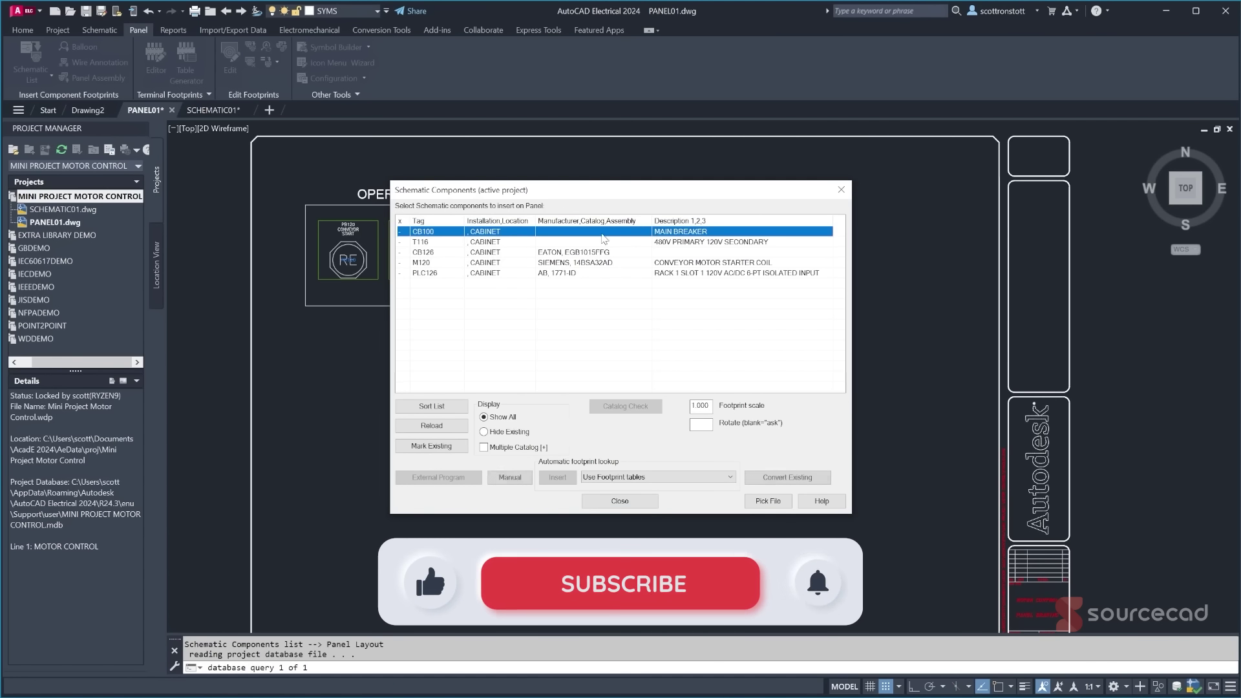
{"action": "left_click", "coordinate": [510, 478]}
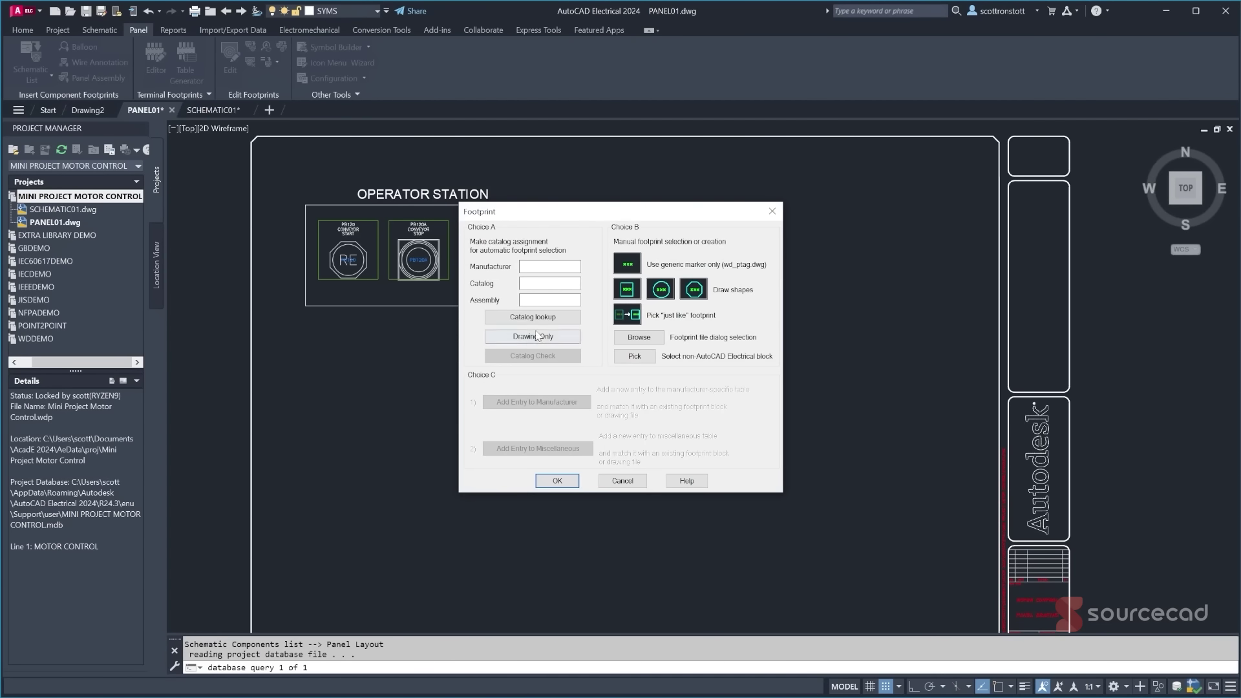
{"action": "left_click", "coordinate": [561, 317]}
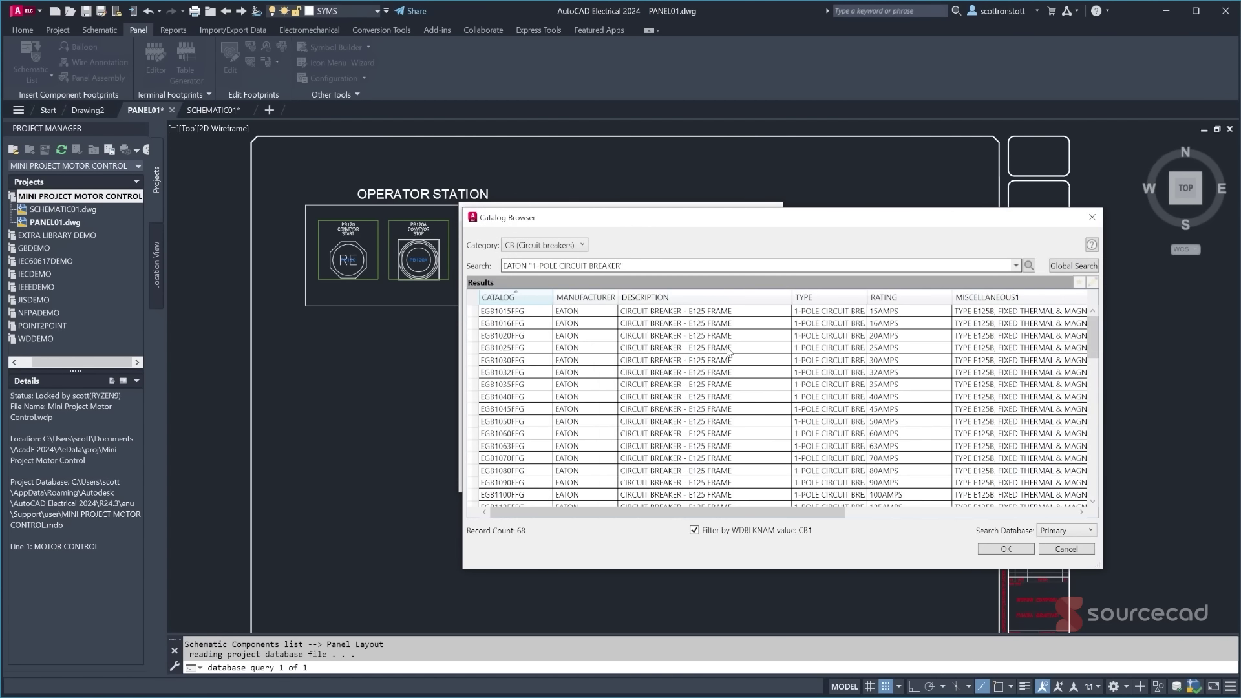
{"action": "left_click", "coordinate": [671, 313]}
{"action": "left_click", "coordinate": [1005, 549]}
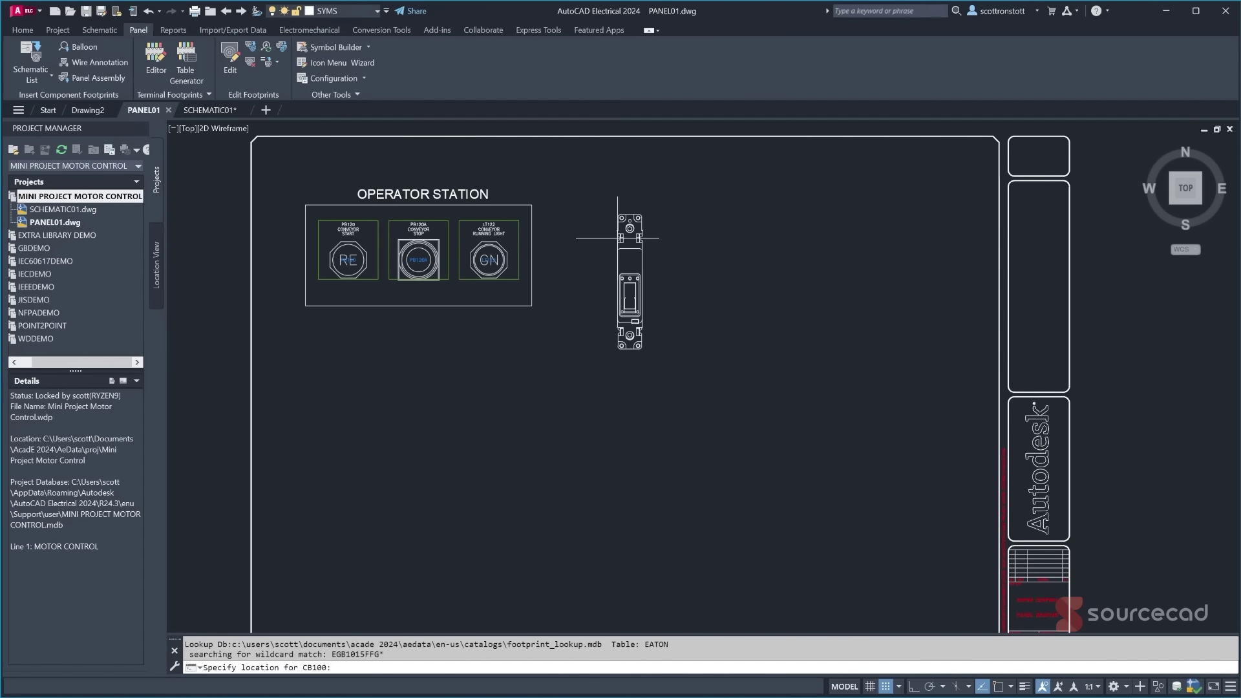
- Place the CB100 footprint upright beside the operator station enclosure and accept its component data
{"action": "key", "text": "F8"}
{"action": "left_click", "coordinate": [602, 155]}
{"action": "left_click", "coordinate": [598, 262]}
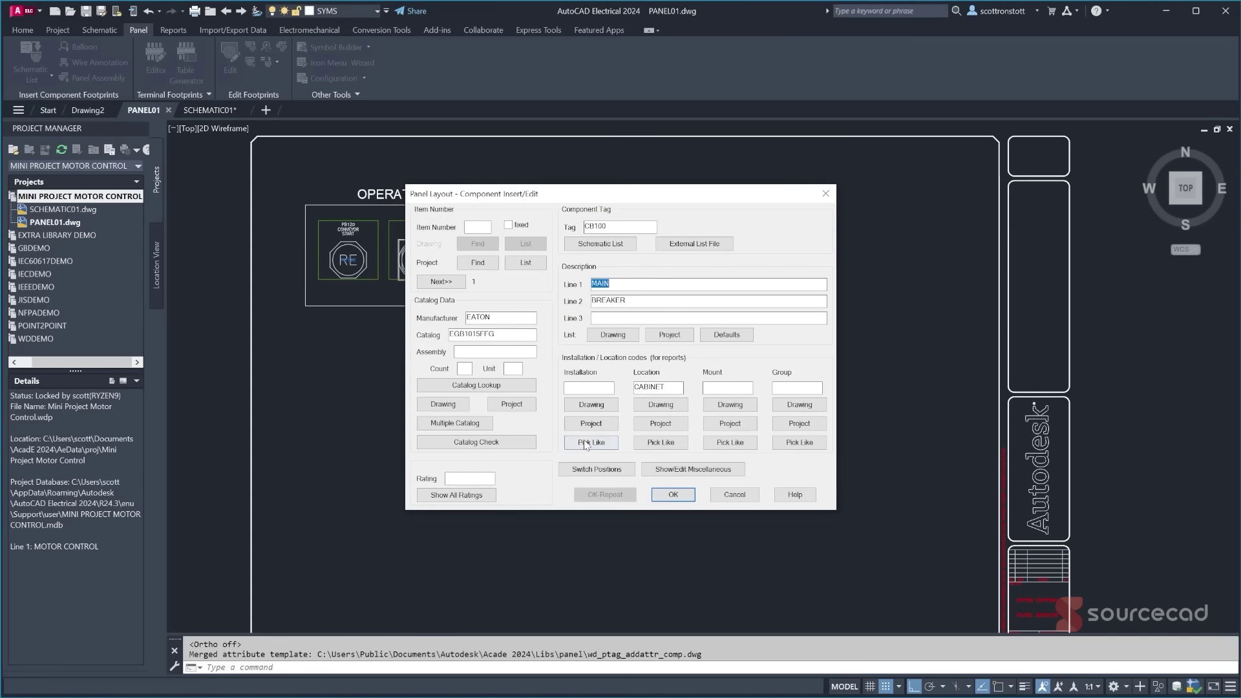
{"action": "left_click", "coordinate": [671, 494]}
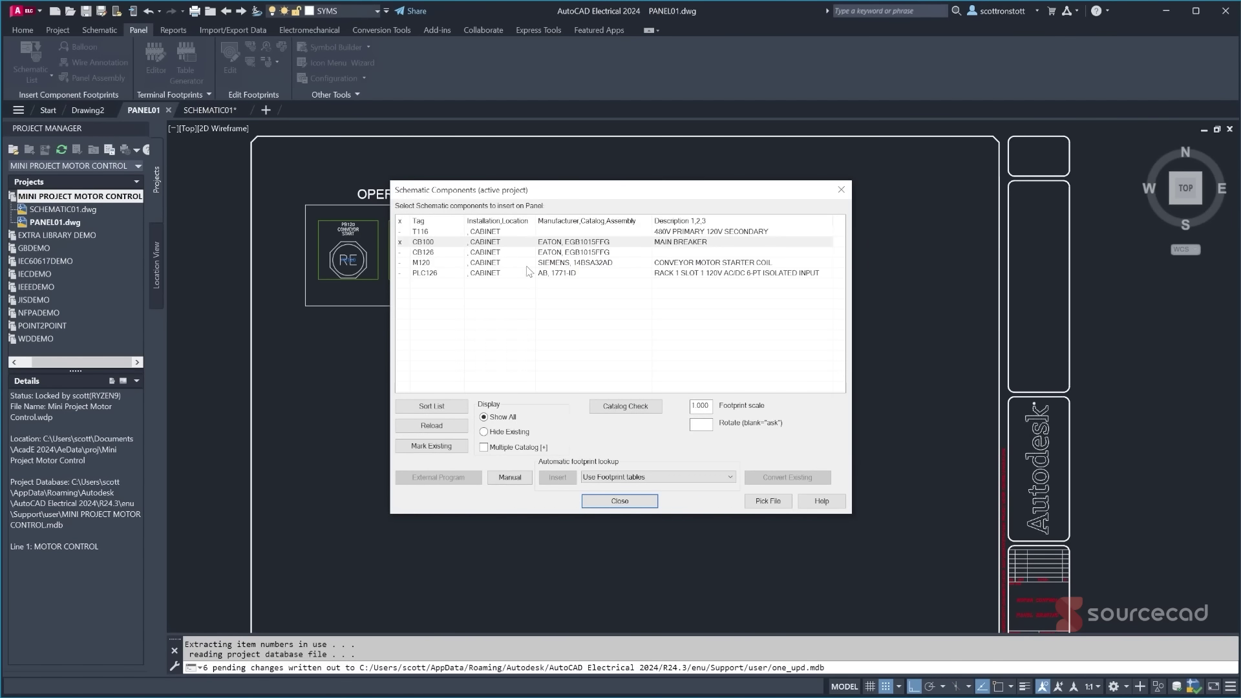
- Hide the existing components in the list and insert the CB126 footprint directly against the right side of CB100
{"action": "left_click", "coordinate": [484, 432]}
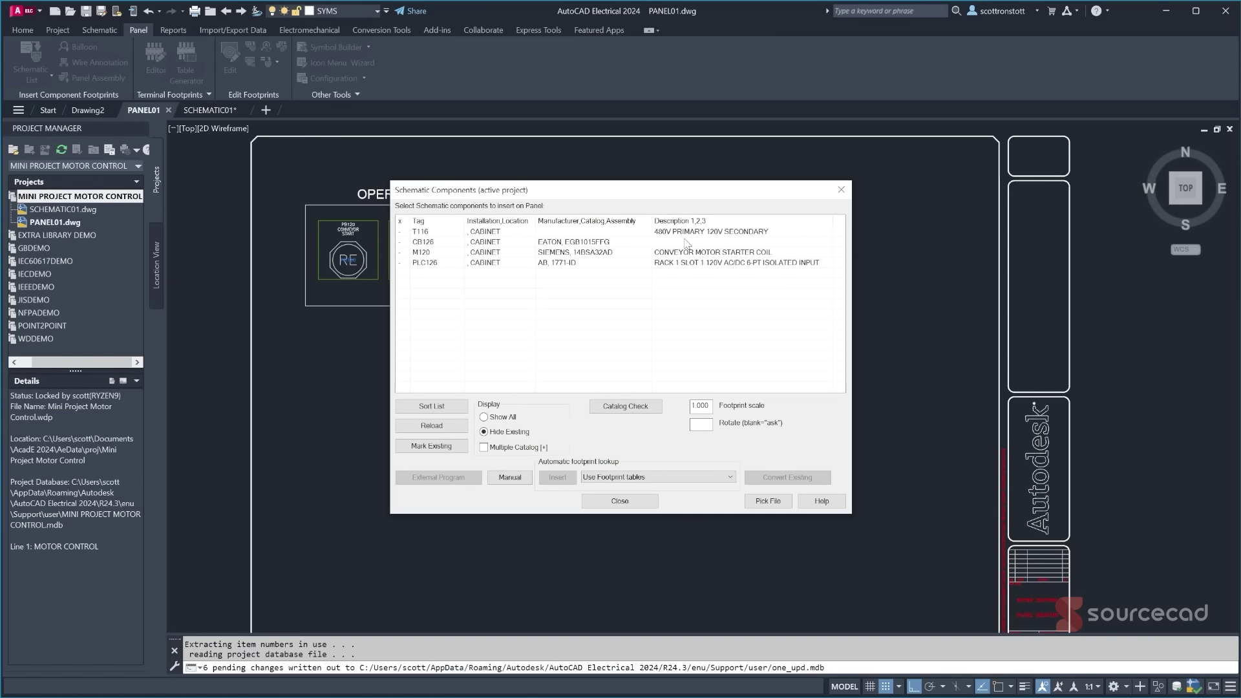
{"action": "left_click", "coordinate": [552, 243]}
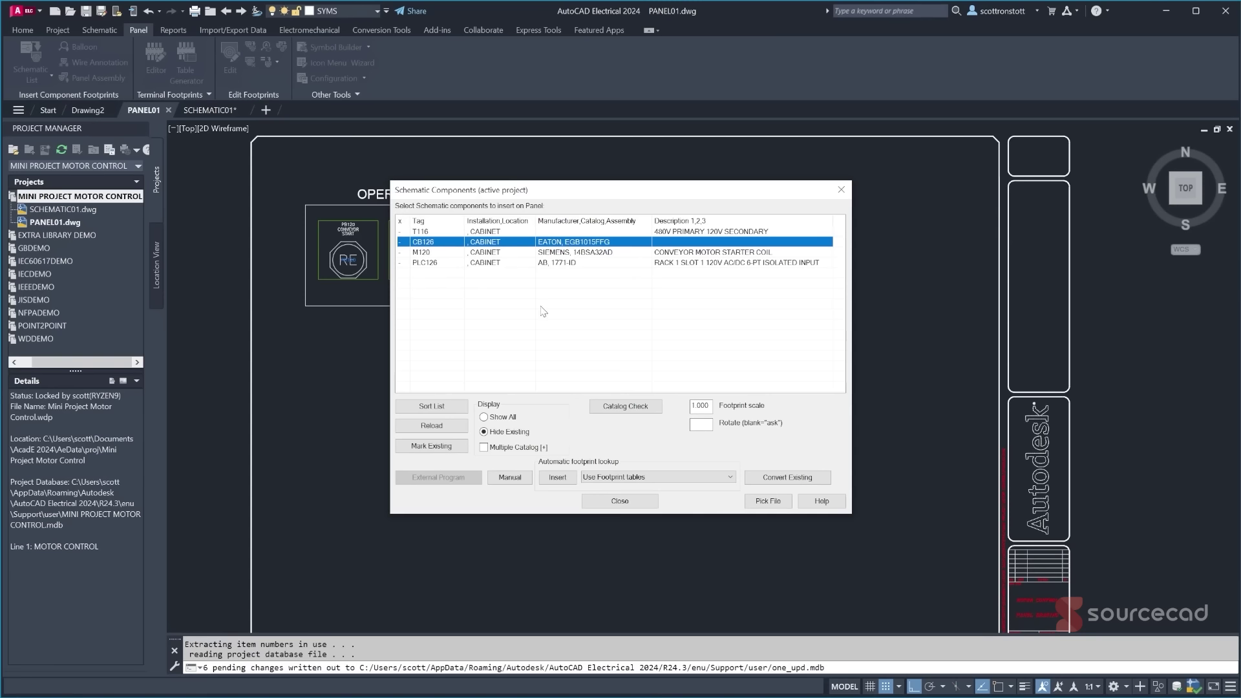
{"action": "left_click", "coordinate": [542, 478]}
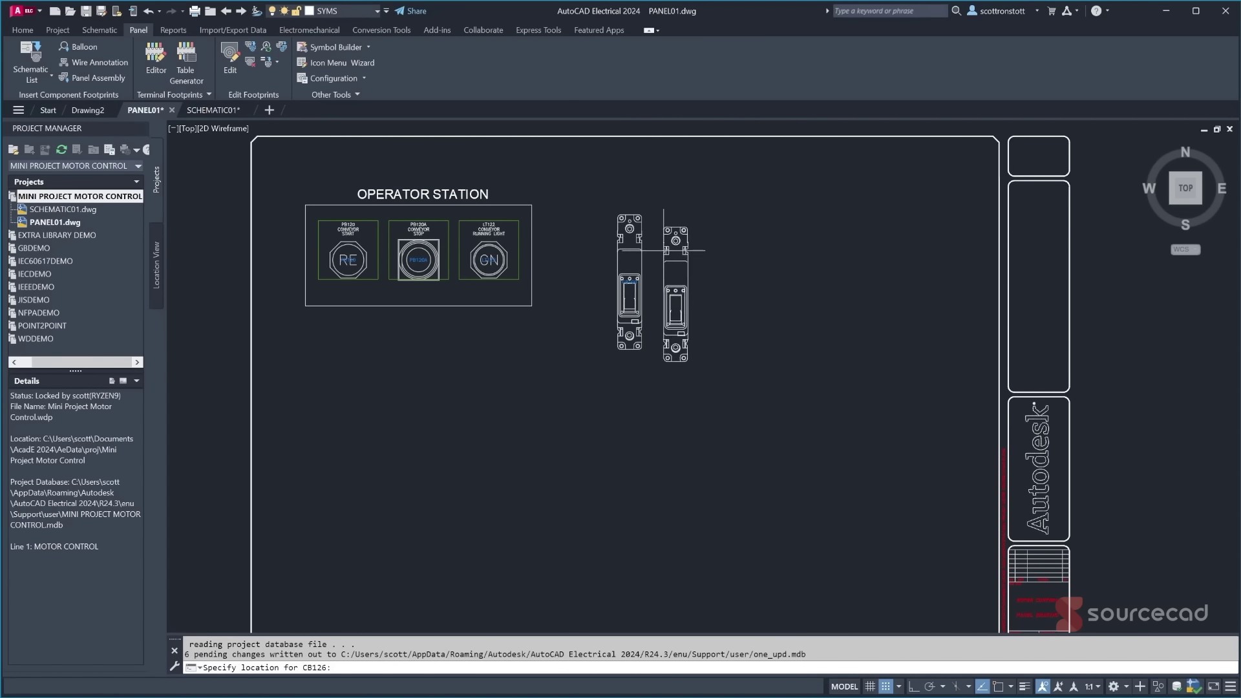
{"action": "left_click", "coordinate": [642, 238]}
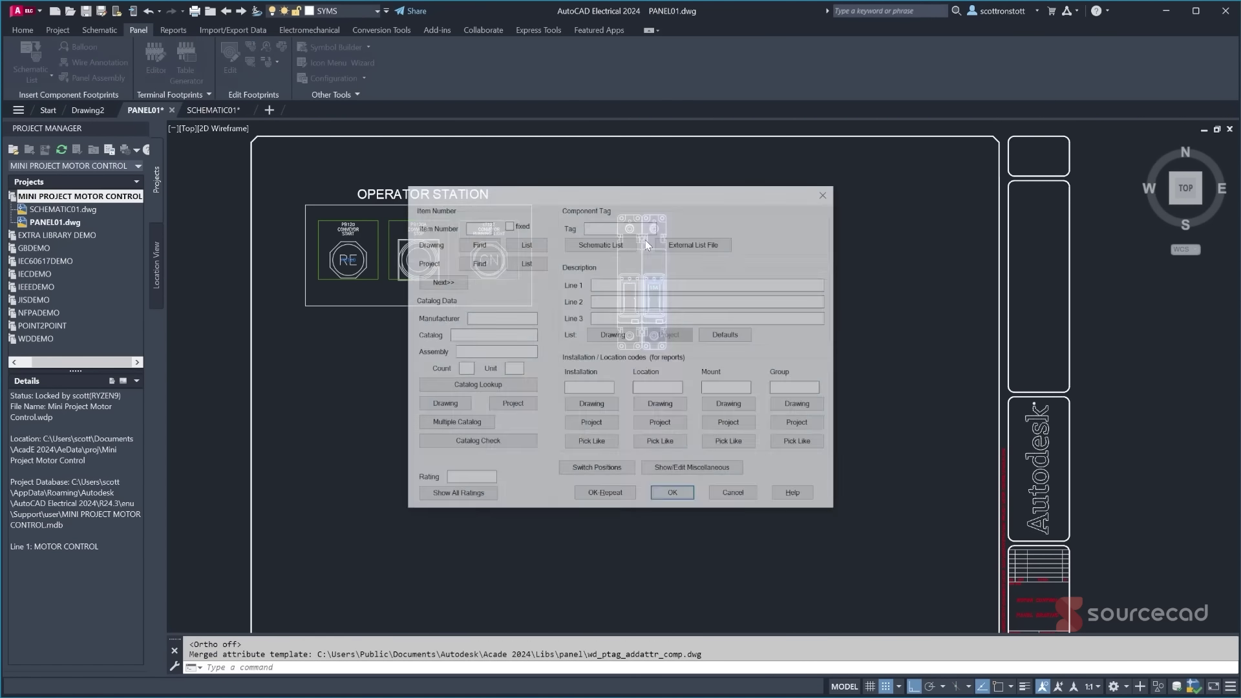
{"action": "key", "text": "Return"}
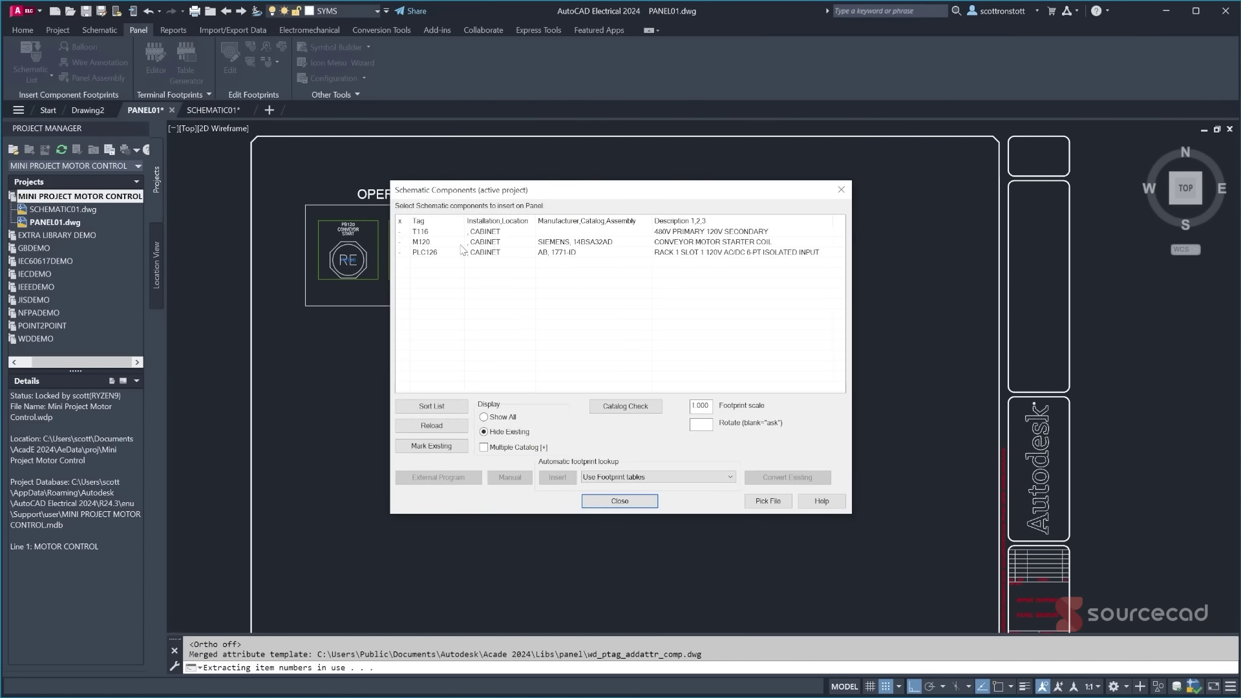
- Insert the M120 conveyor motor starter footprint unrotated to the right of the two breakers, leaving a gap between them
{"action": "left_click", "coordinate": [493, 243]}
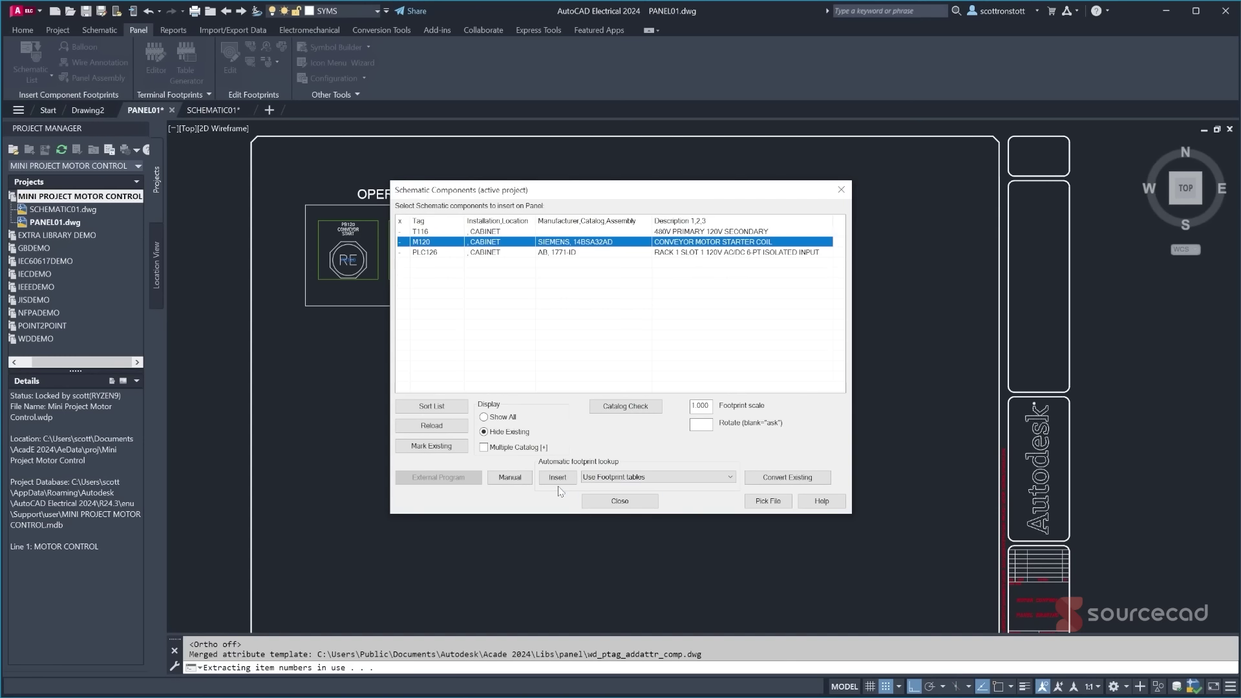
{"action": "key", "text": "F8"}
{"action": "left_click", "coordinate": [884, 393]}
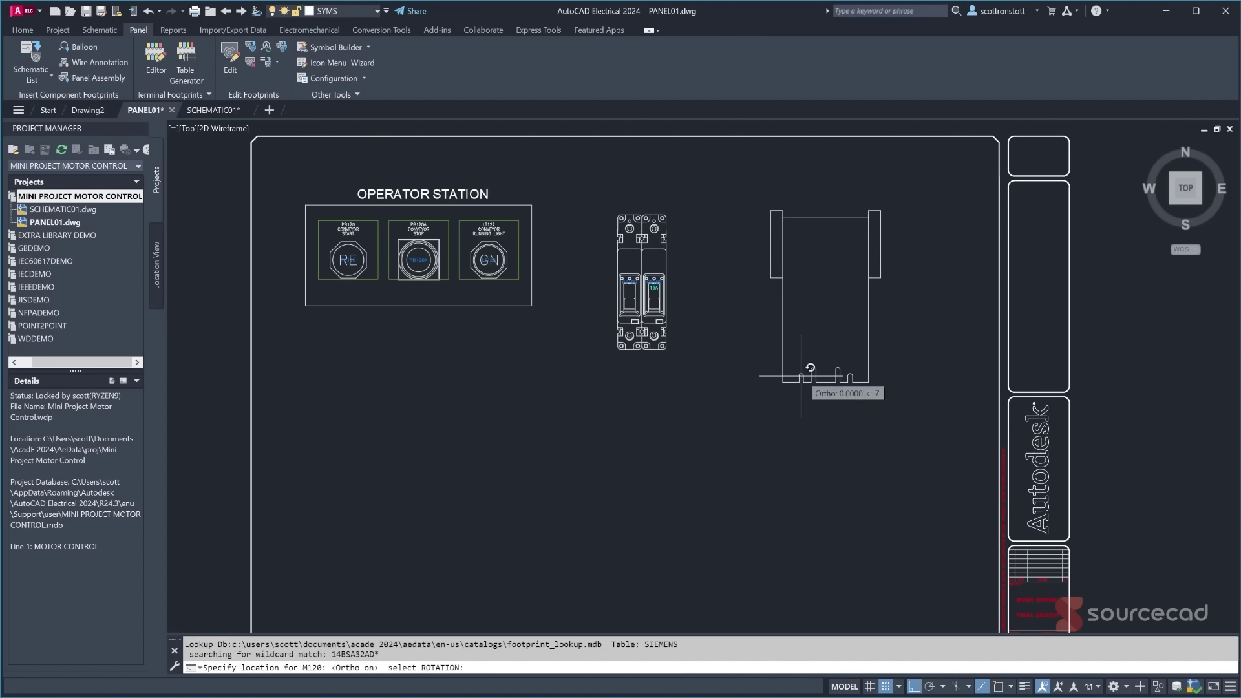
{"action": "left_click", "coordinate": [801, 377]}
{"action": "left_click", "coordinate": [671, 490]}
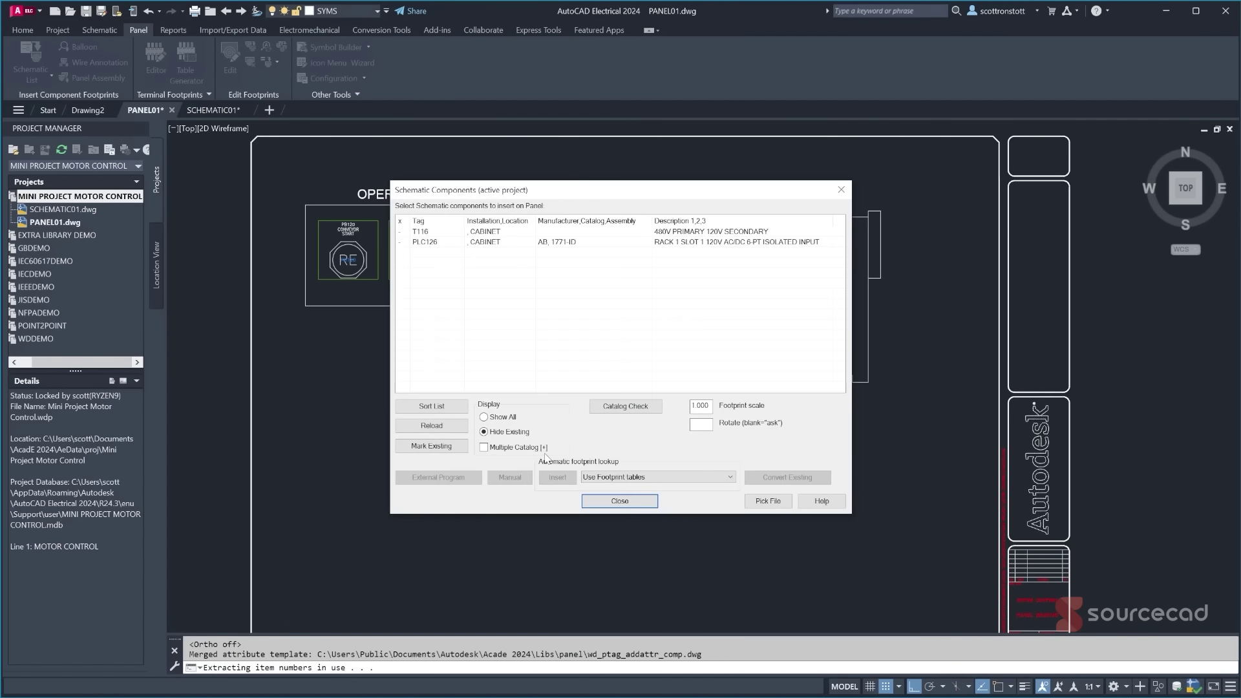
- Insert the PLC126 module footprint upright between the breakers and the M120 starter, and close the schematic component list
{"action": "left_click", "coordinate": [502, 245]}
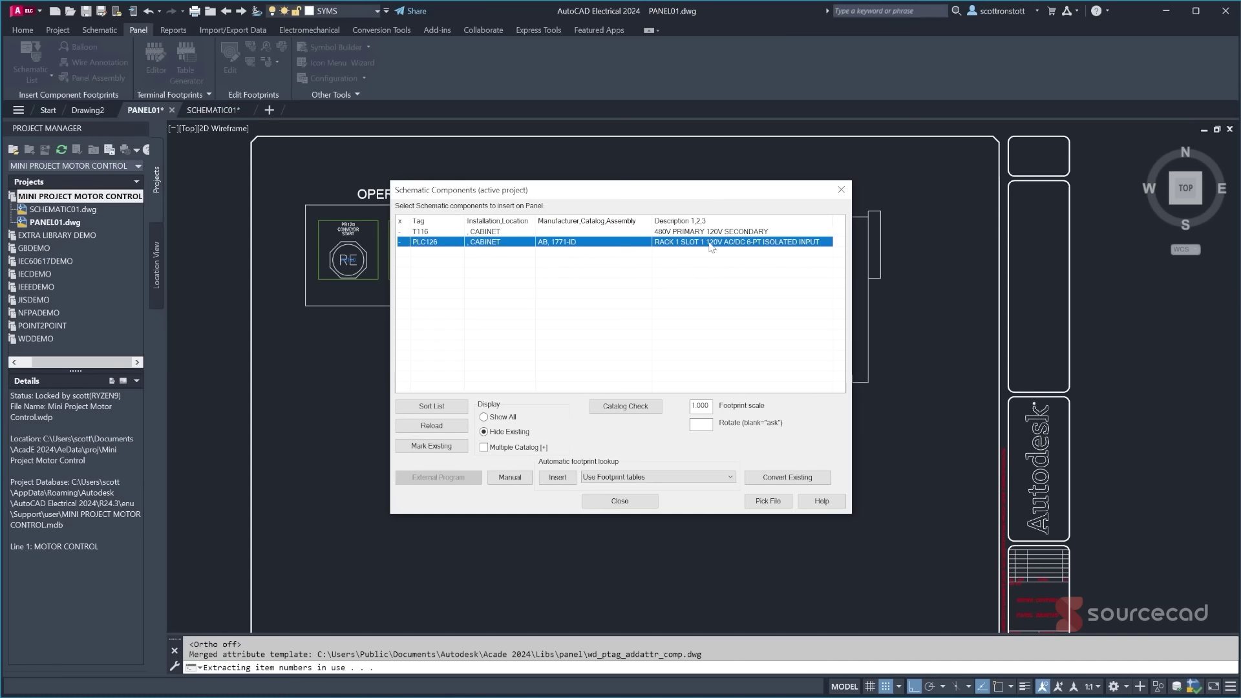
{"action": "left_click", "coordinate": [557, 478]}
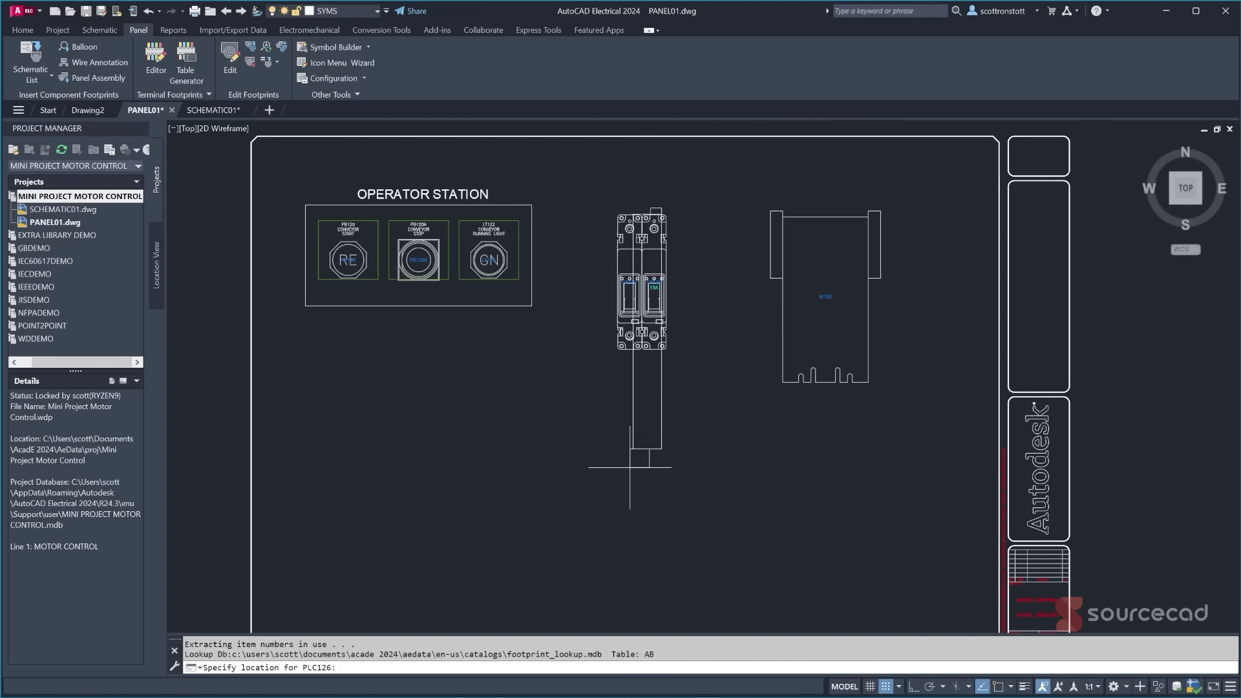
{"action": "left_click", "coordinate": [695, 465]}
{"action": "left_click", "coordinate": [694, 465]}
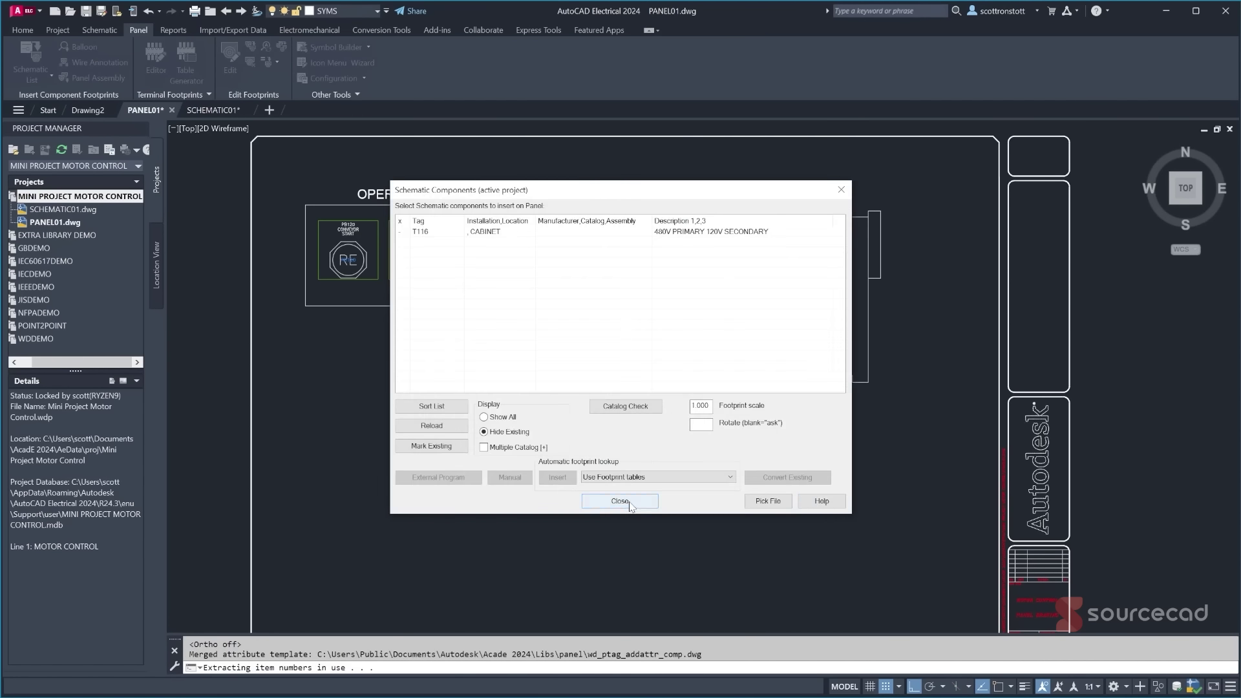
{"action": "left_click", "coordinate": [620, 502]}
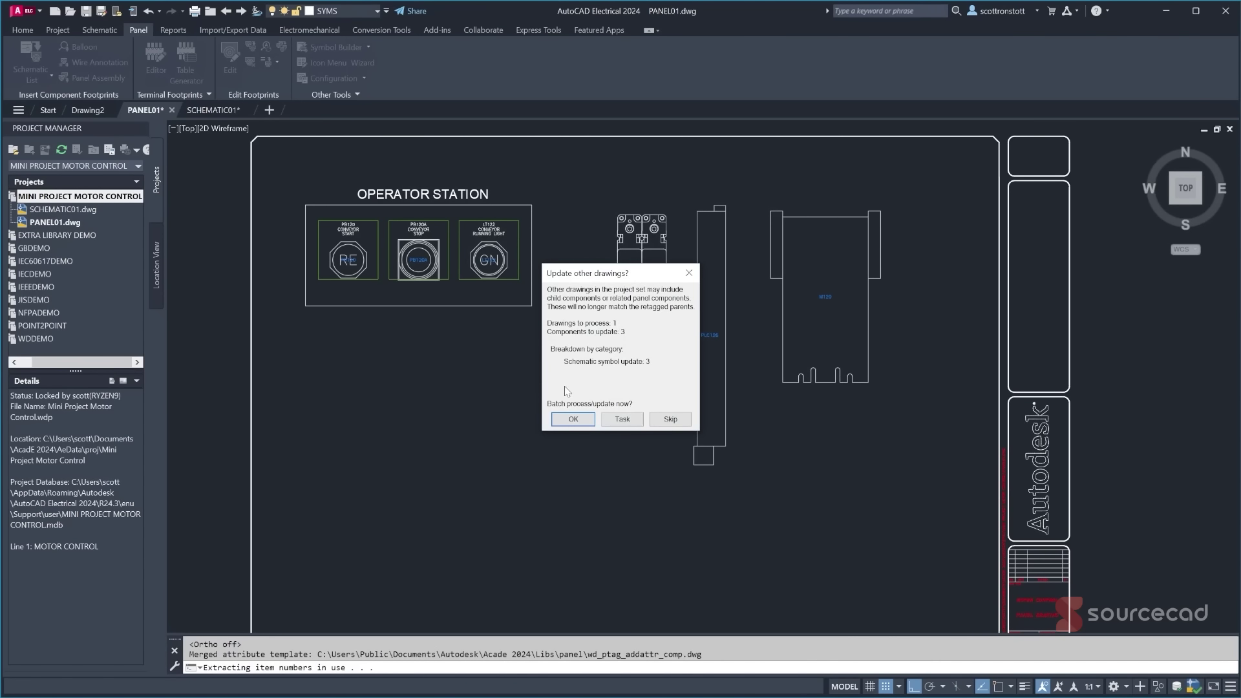
- Defer the related schematic symbol updates to the project task list, run all listed CB100 tasks there, and accept saving the drawing
{"action": "left_click", "coordinate": [623, 419]}
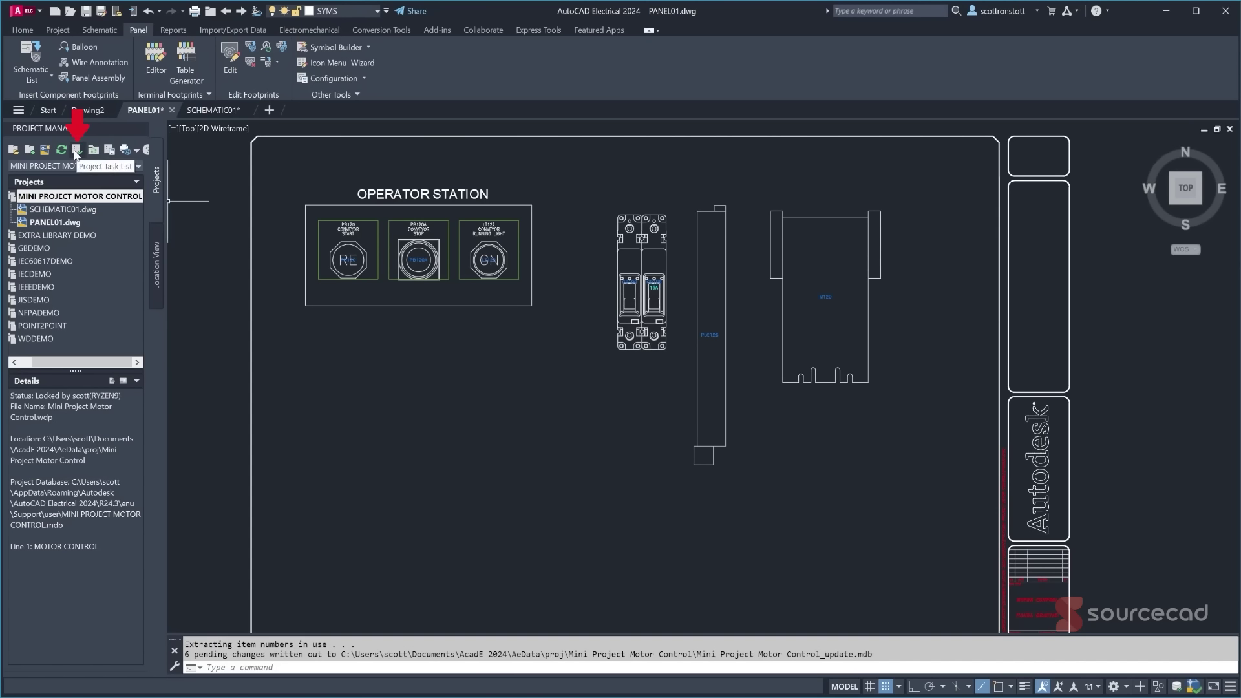
{"action": "left_click", "coordinate": [76, 151]}
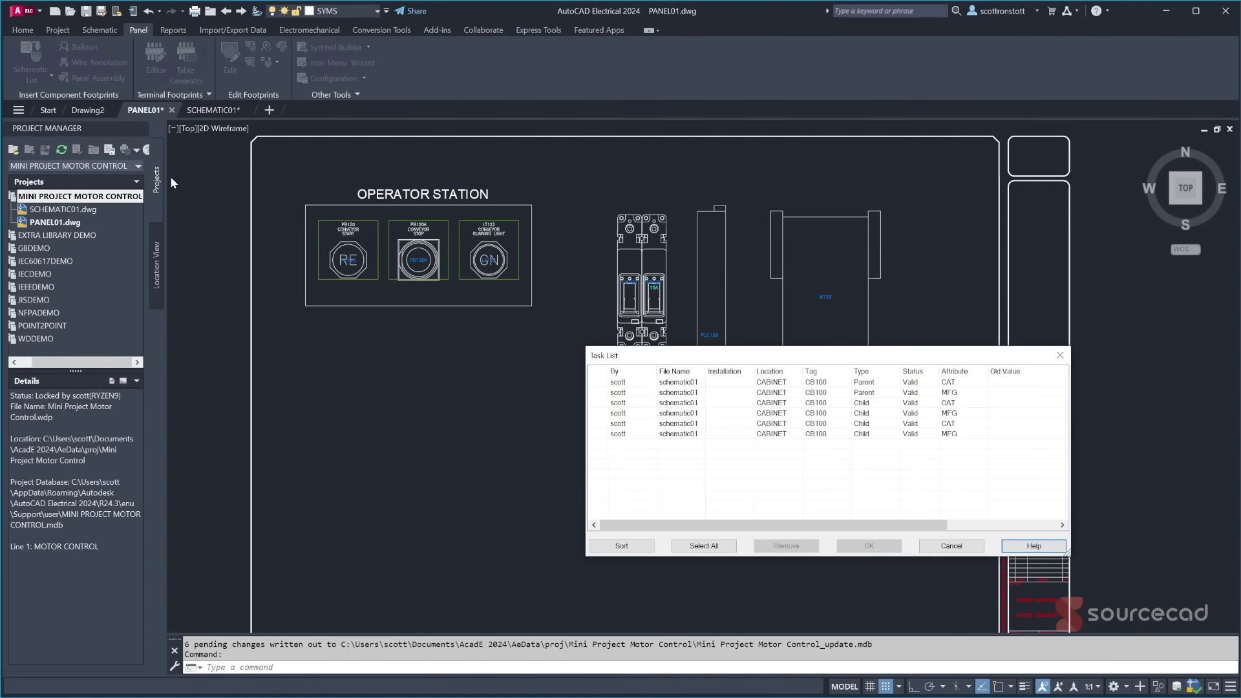
{"action": "left_click_drag", "start_coordinate": [764, 358], "coordinate": [525, 241]}
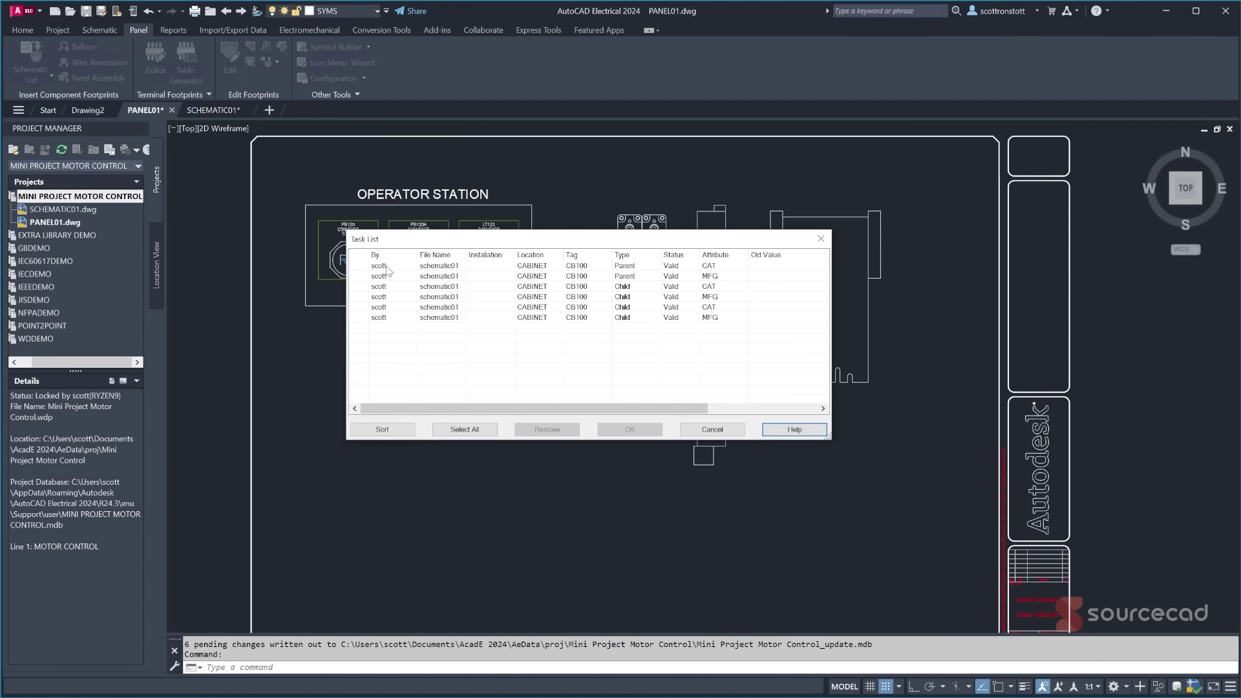
{"action": "left_click", "coordinate": [492, 271]}
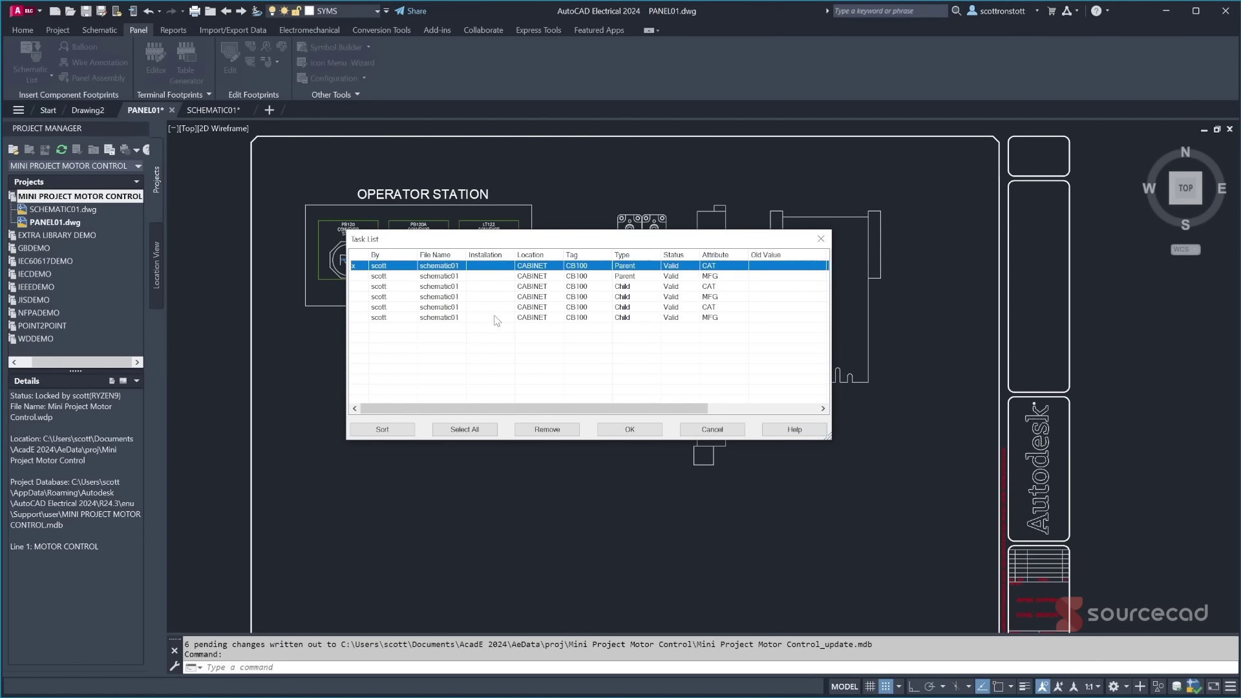
{"action": "left_click", "coordinate": [493, 317], "text": "shift"}
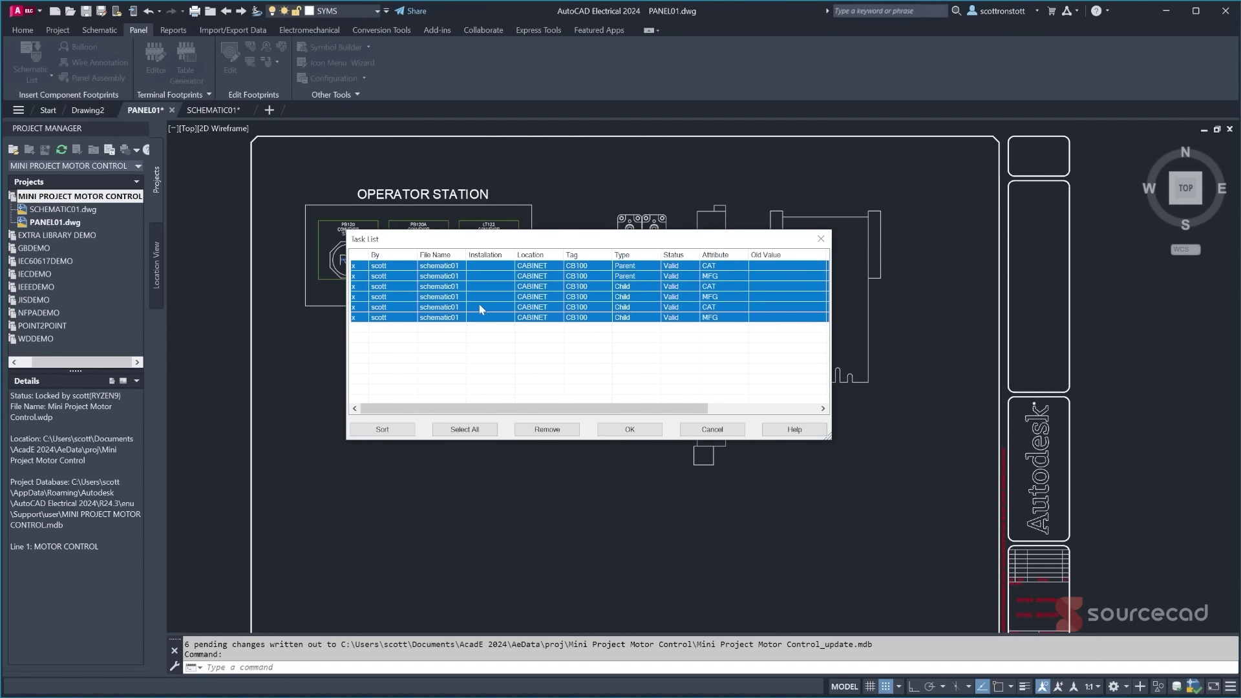
{"action": "left_click", "coordinate": [628, 431]}
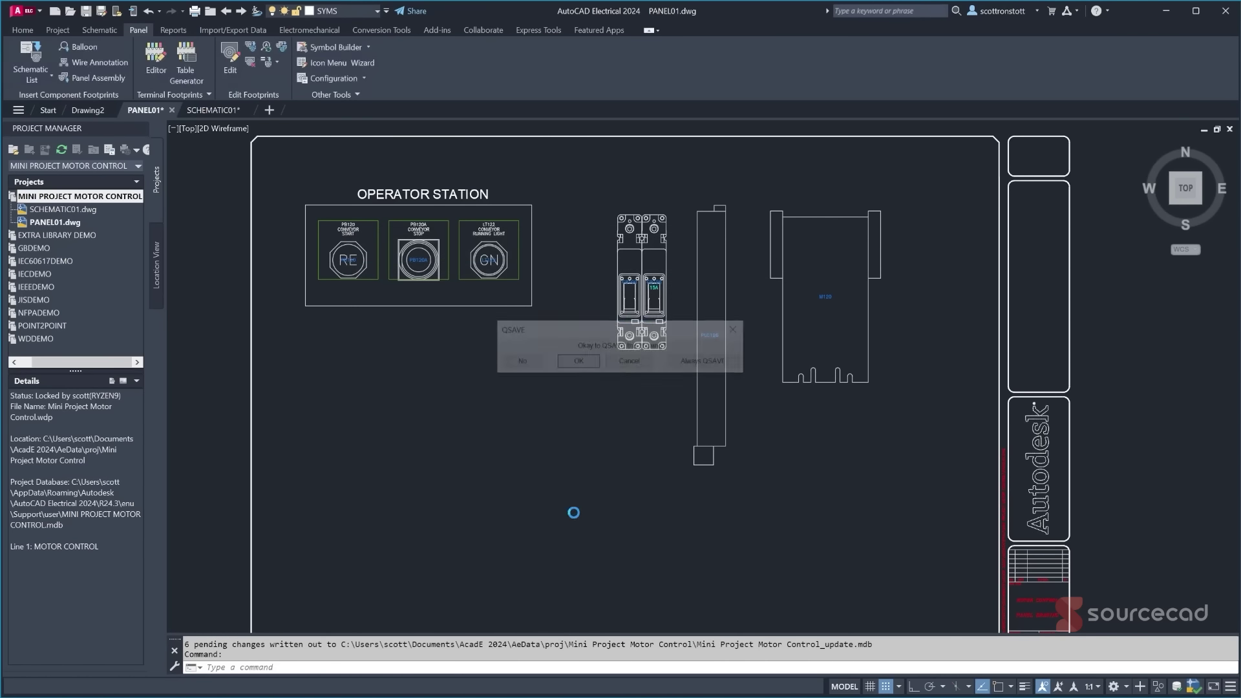
{"action": "left_click", "coordinate": [578, 362]}
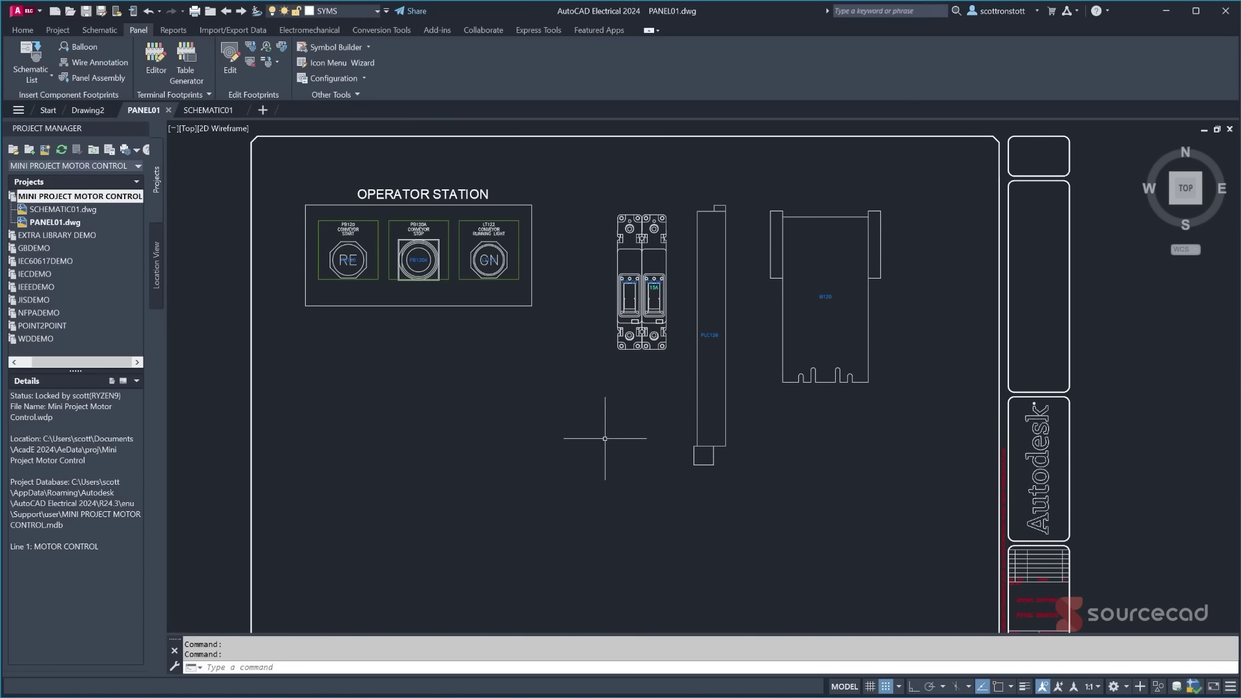
- Surf from the CB126 breaker footprint to its parent schematic symbol at reference 1, 126
{"action": "right_click", "coordinate": [645, 285]}
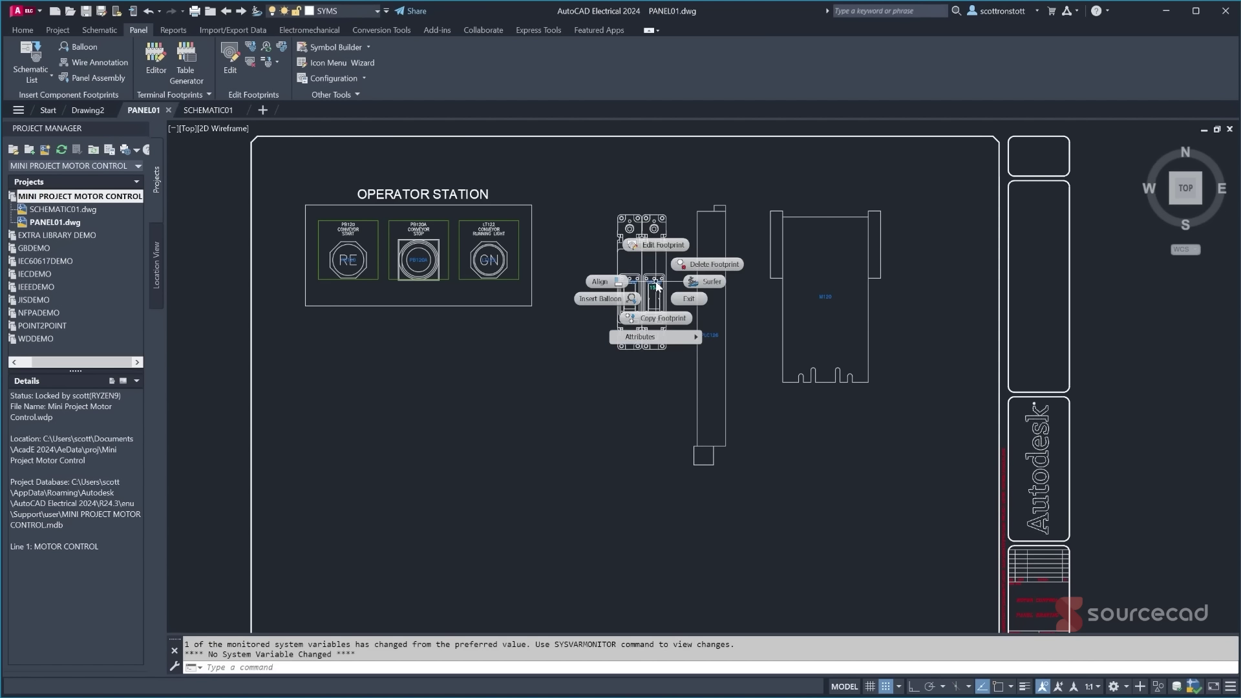
{"action": "left_click", "coordinate": [710, 285]}
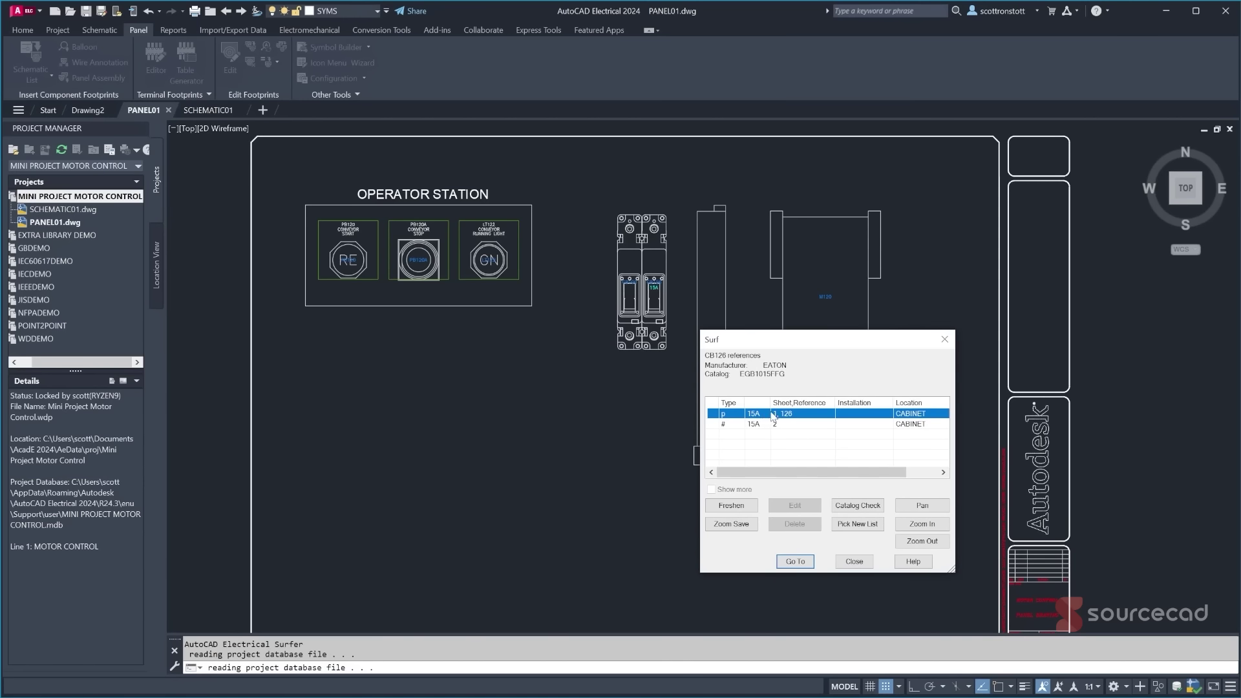
{"action": "left_click", "coordinate": [801, 565]}
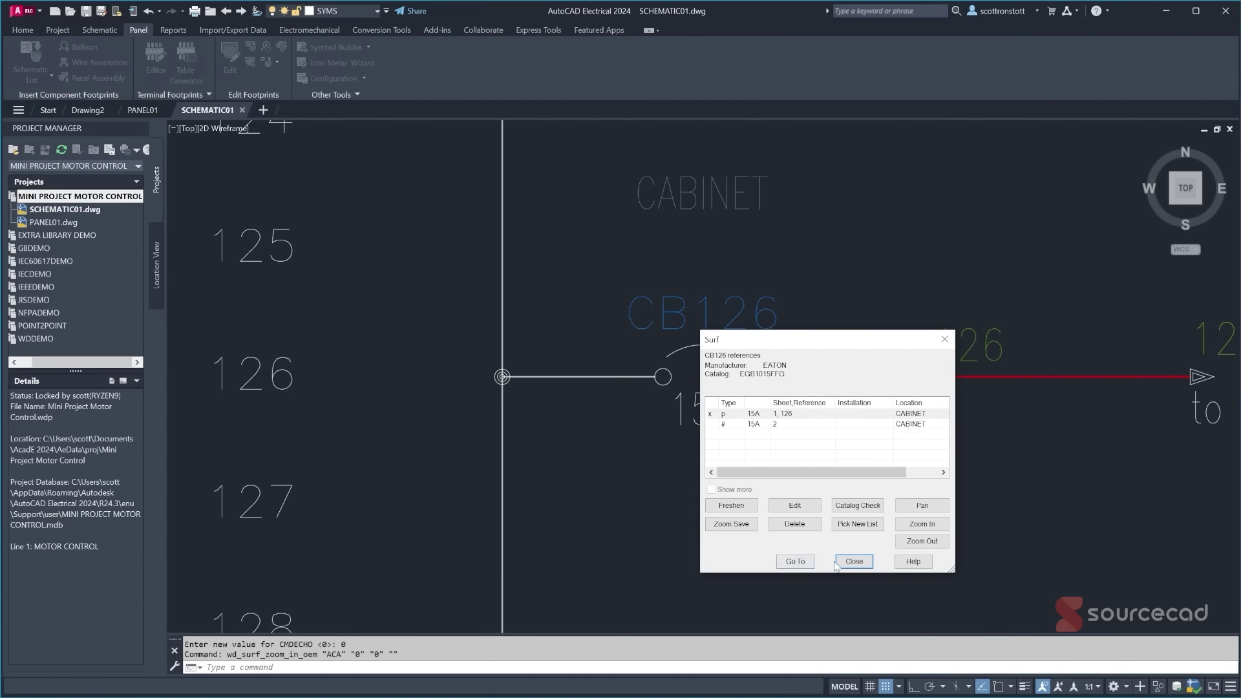
{"action": "left_click", "coordinate": [838, 561]}
- Surf from the CB126 schematic symbol back to its panel footprint on sheet 2 and close the reference list
{"action": "scroll", "coordinate": [725, 440], "scroll_direction": "down", "scroll_amount": 3}
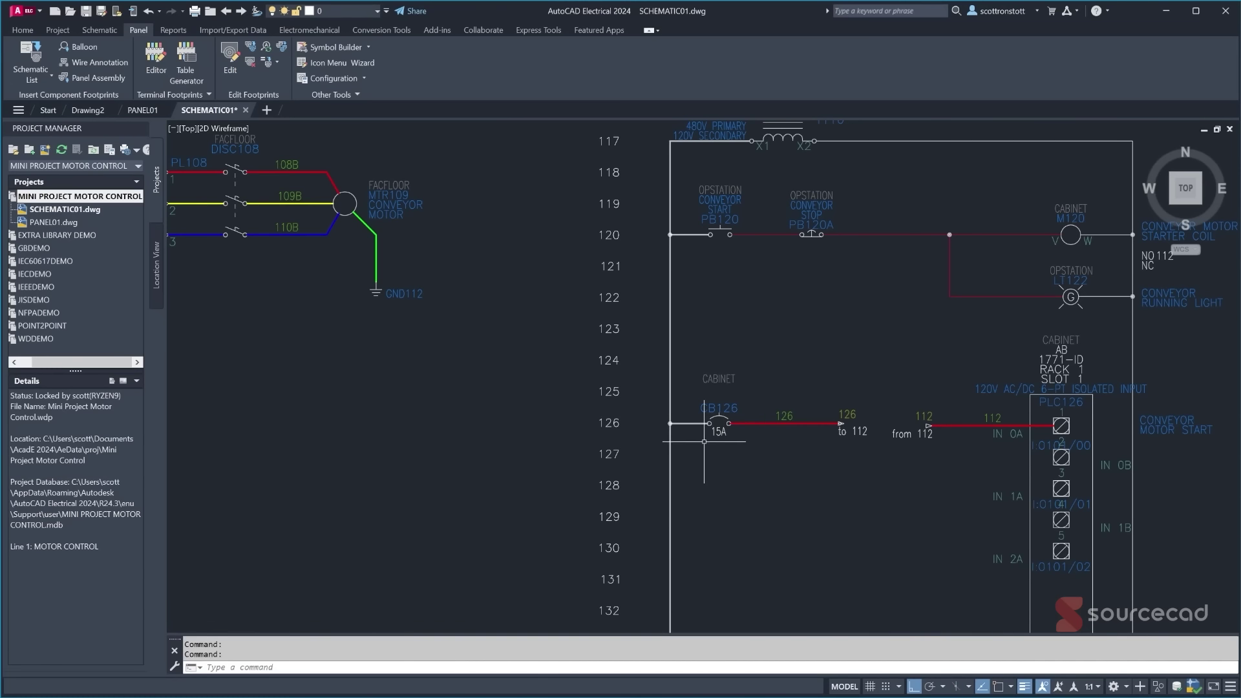
{"action": "right_click", "coordinate": [729, 414]}
{"action": "left_click", "coordinate": [775, 410]}
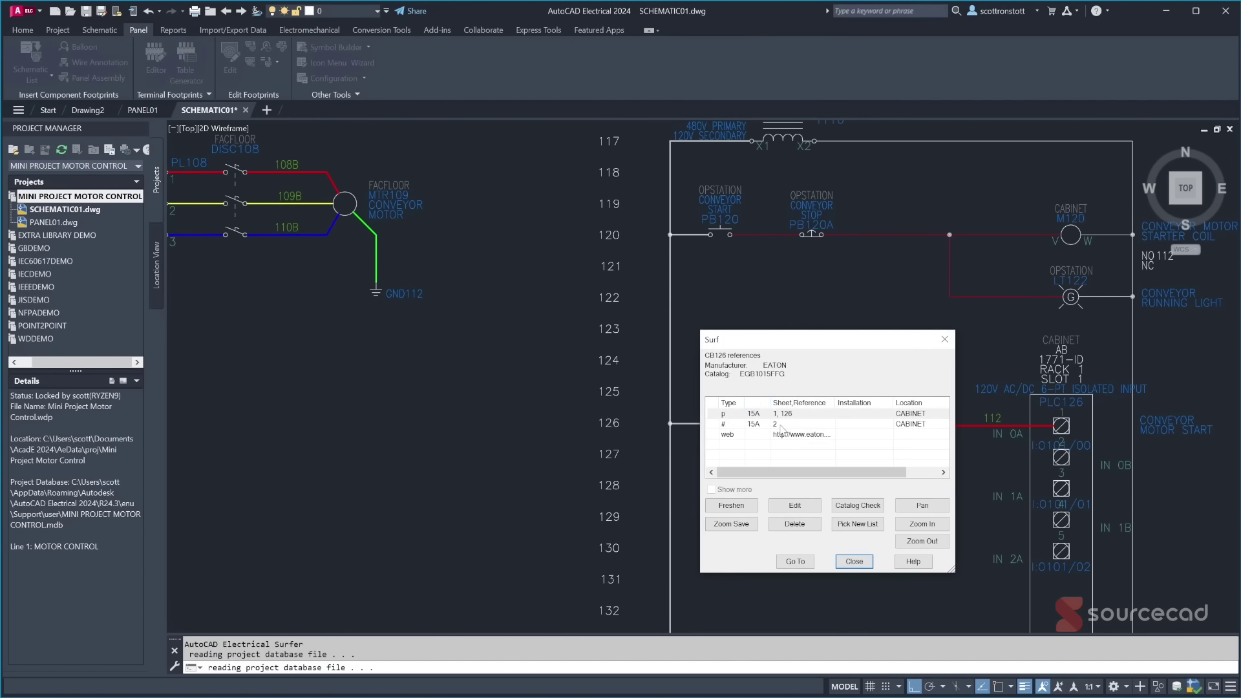
{"action": "left_click", "coordinate": [796, 561]}
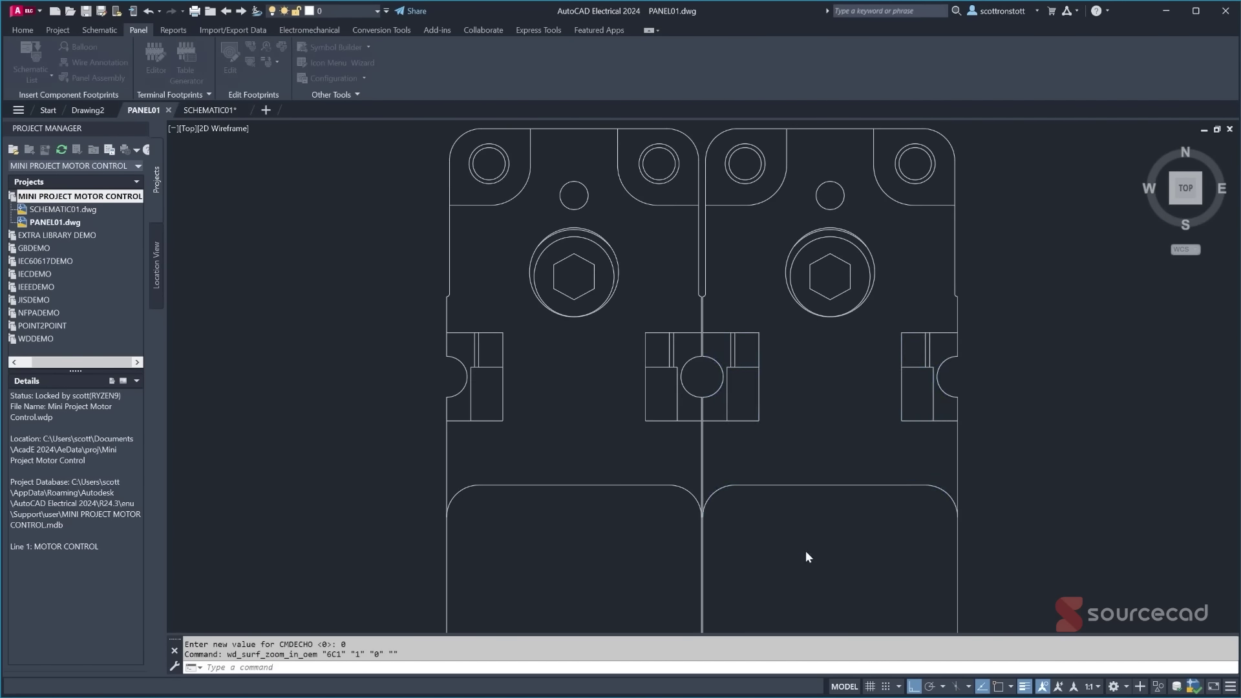
{"action": "left_click", "coordinate": [852, 561]}
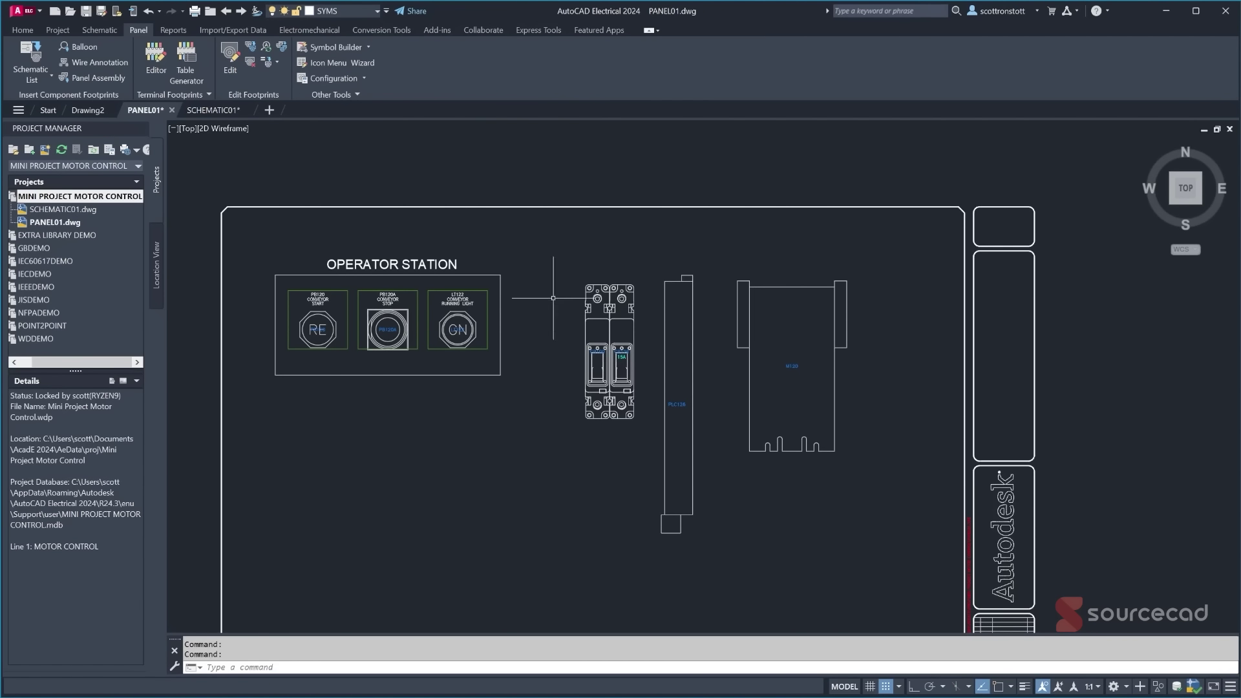
- Draw a rectangle as the cabinet enclosure around the two breakers, the PLC126 module and the M120 starter
{"action": "type", "text": "REC"}
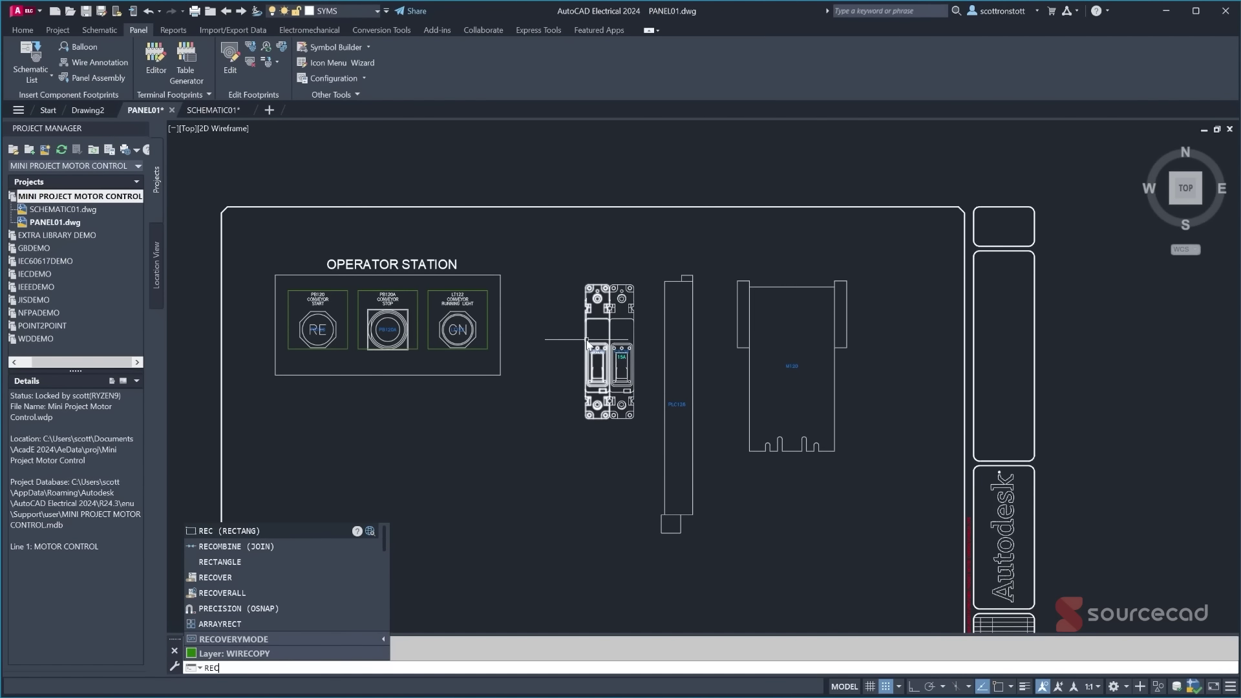
{"action": "key", "text": "Return"}
{"action": "left_click", "coordinate": [567, 266]}
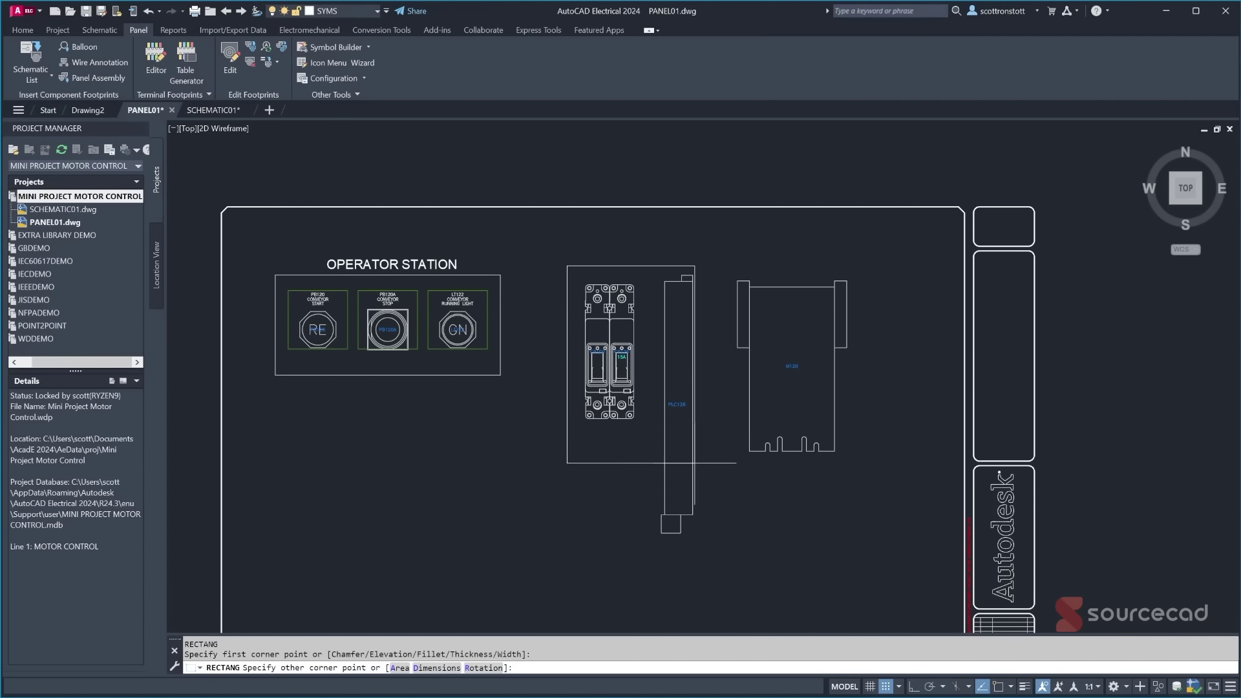
{"action": "left_click", "coordinate": [865, 563]}
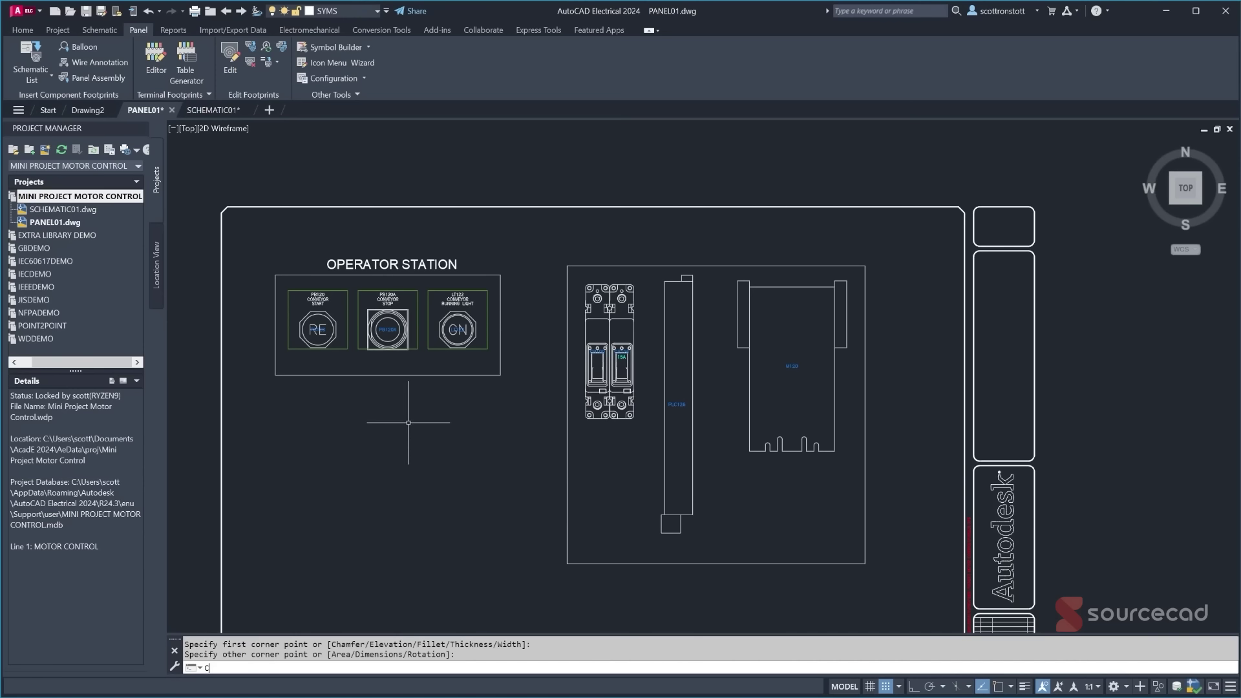
- Copy the OPERATOR STATION title to just above the cabinet enclosure rectangle
{"action": "type", "text": "o"}
{"action": "key", "text": "Return"}
{"action": "left_click", "coordinate": [382, 263]}
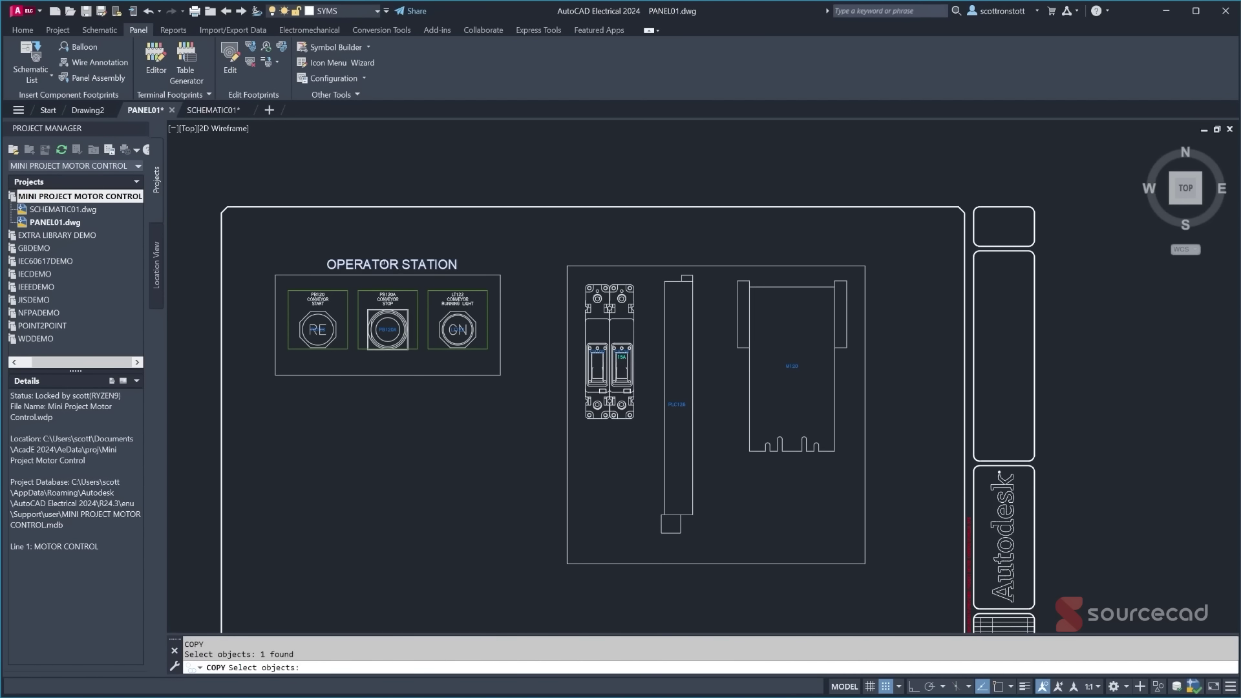
{"action": "key", "text": "Return"}
{"action": "left_click", "coordinate": [381, 263]}
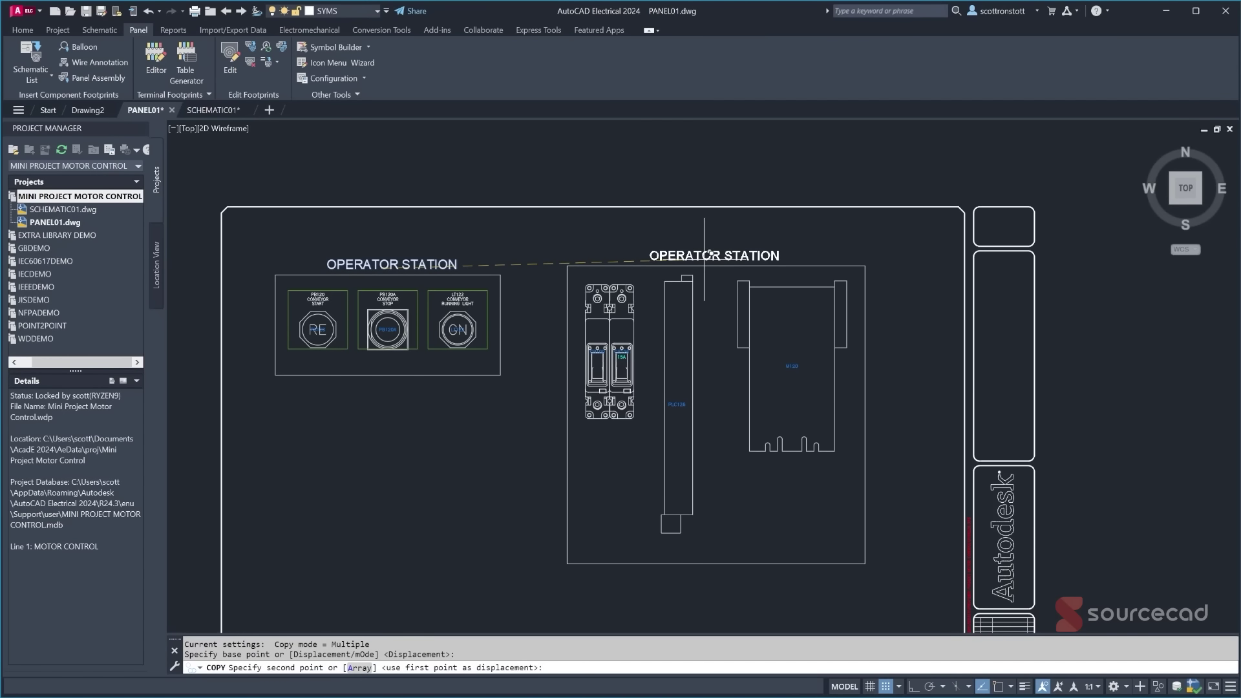
{"action": "left_click", "coordinate": [705, 255]}
{"action": "key", "text": "Escape"}
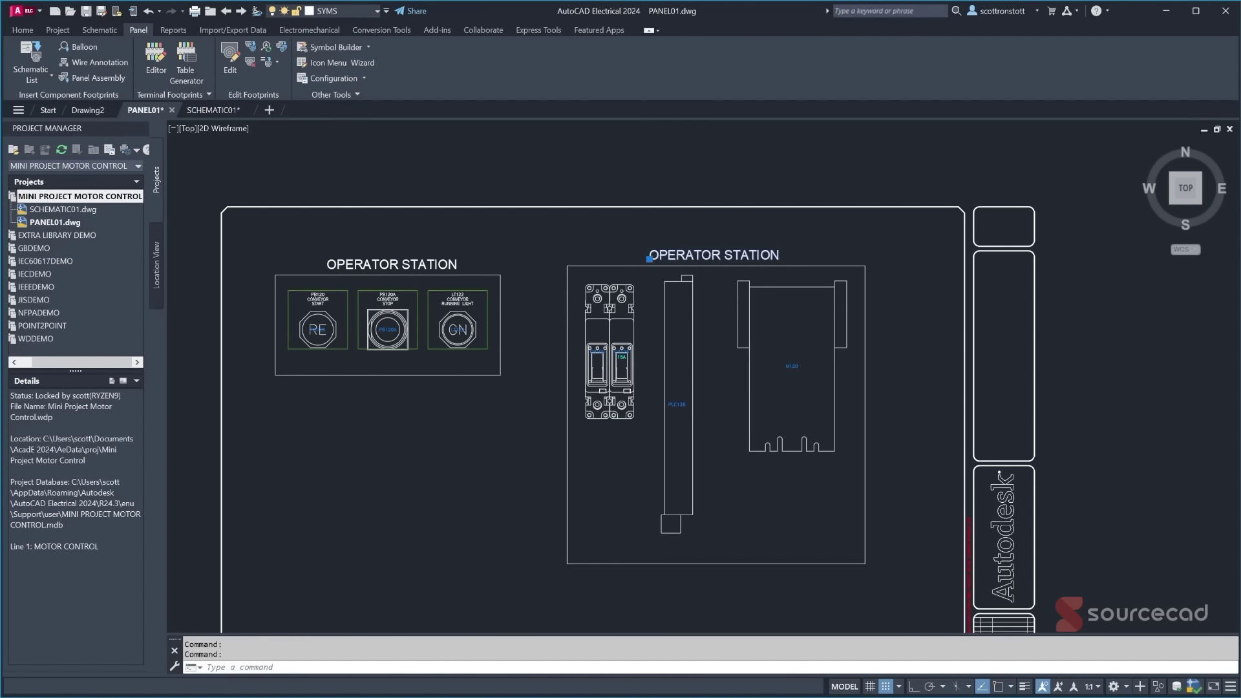
- Change the copied title above the cabinet enclosure to CABINET
{"action": "double_click", "coordinate": [706, 256]}
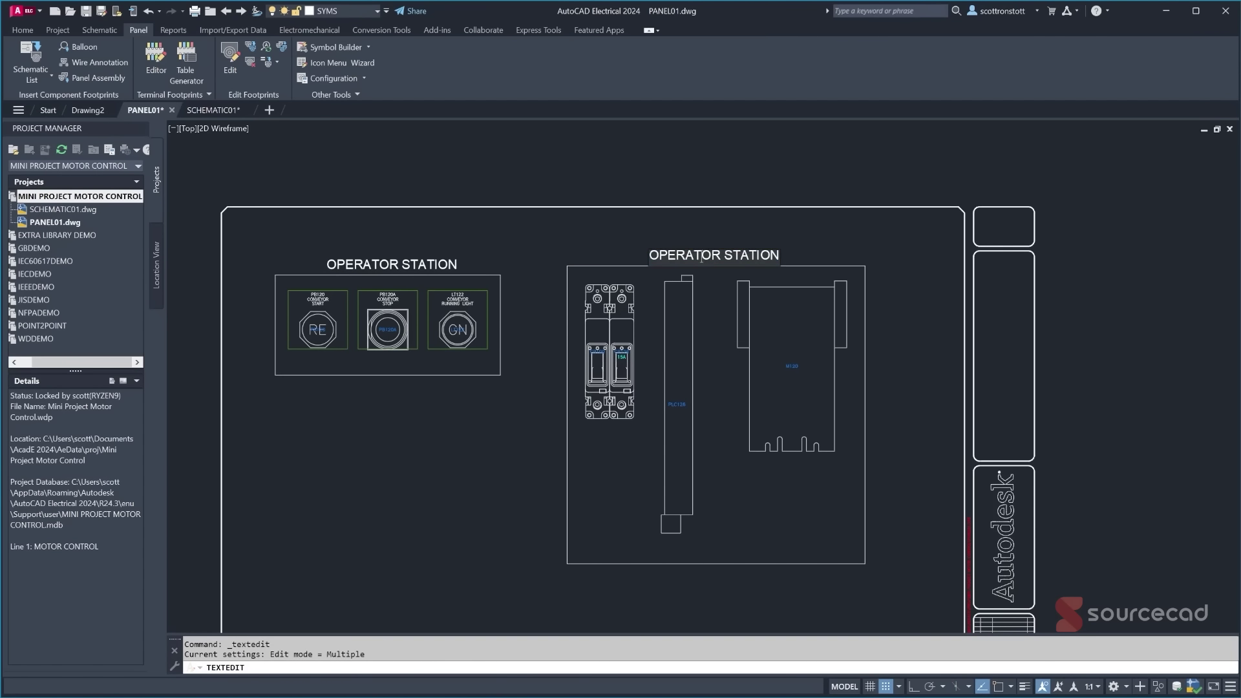
{"action": "type", "text": "CABINET"}
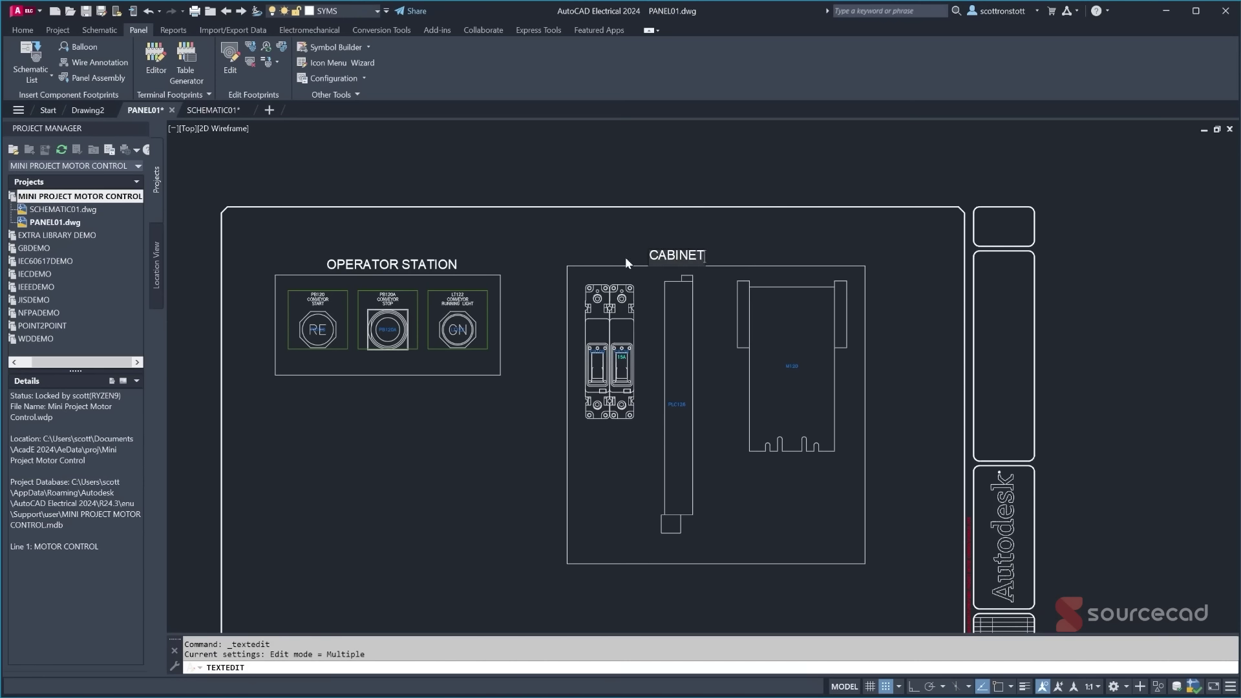
{"action": "key", "text": "Return"}
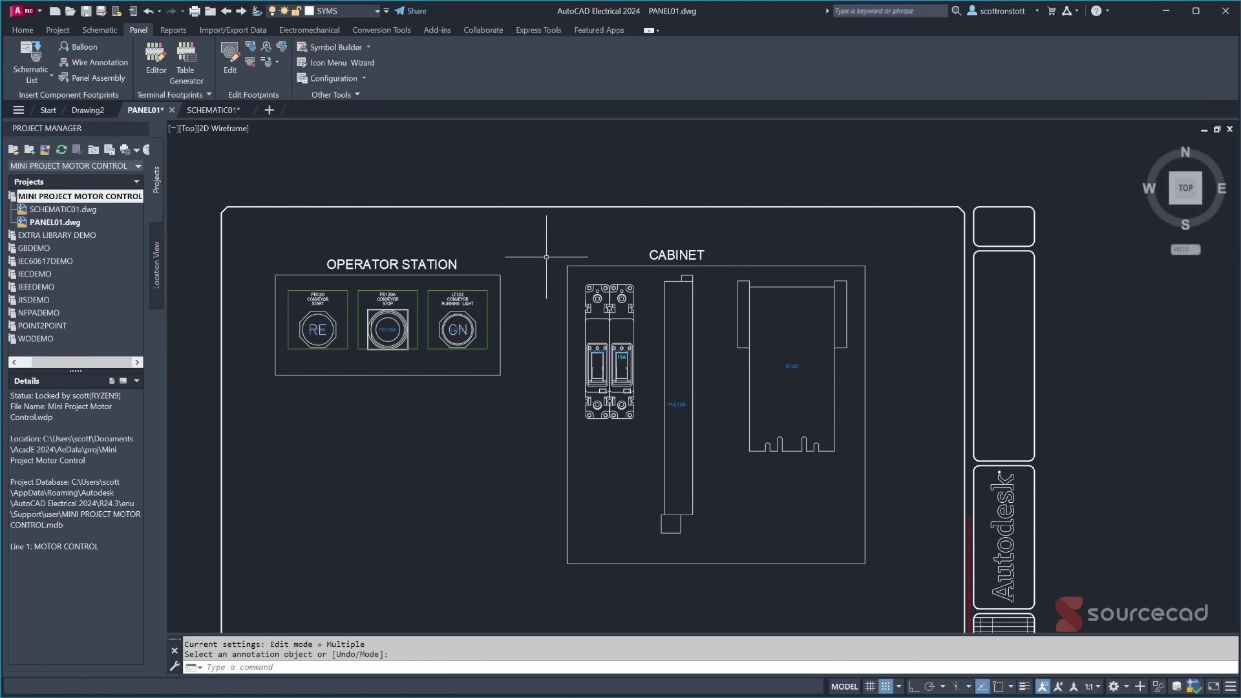
{"action": "key", "text": "Escape"}
- Move the CABINET title to the right so it sits centred above the enclosure rectangle
{"action": "type", "text": "m"}
{"action": "key", "text": "Return"}
{"action": "left_click", "coordinate": [676, 254]}
{"action": "key", "text": "Return"}
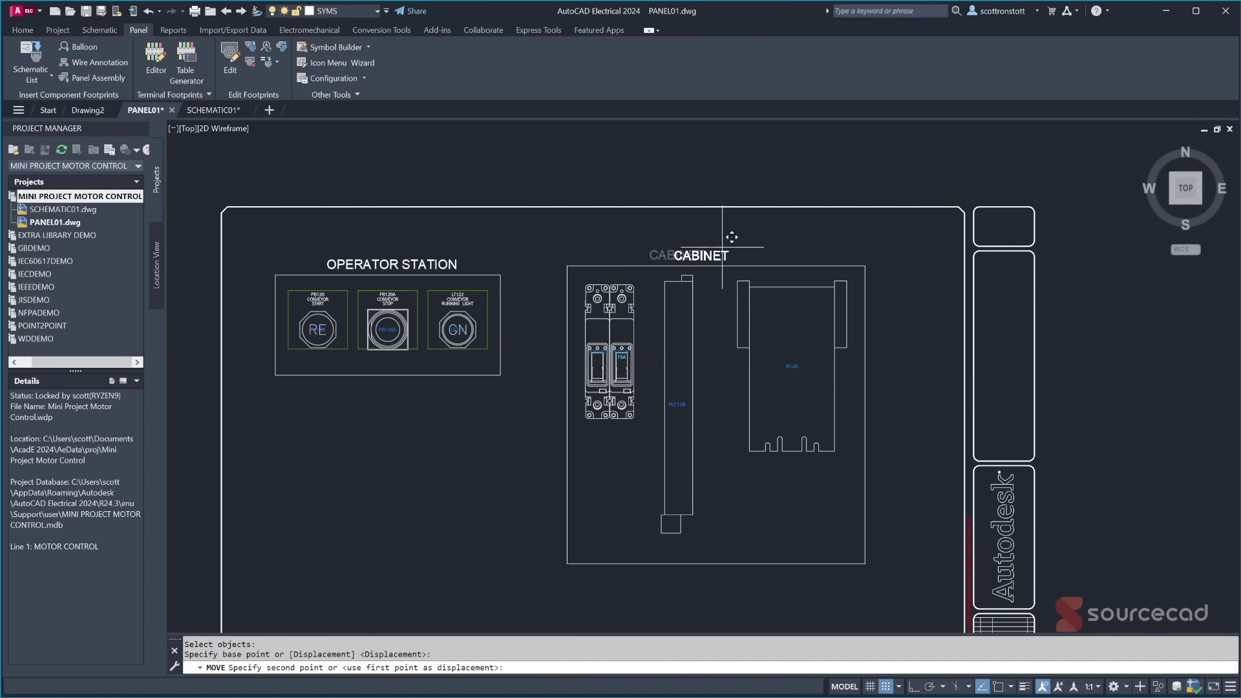
{"action": "left_click", "coordinate": [699, 247]}
{"action": "left_click", "coordinate": [744, 237]}
- Review the whole PANEL01 layout and the whole SCHEMATIC01 drawing
{"action": "scroll", "coordinate": [536, 320], "scroll_direction": "down", "scroll_amount": 2}
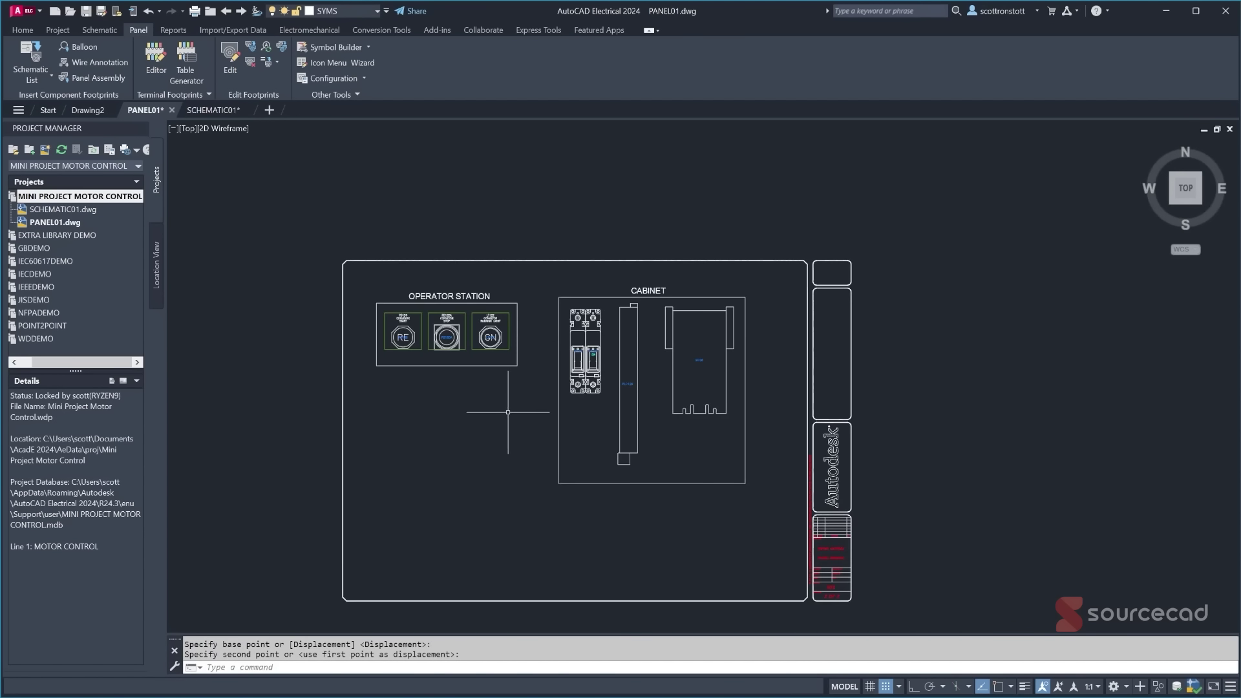
{"action": "middle_click_drag", "start_coordinate": [507, 402], "coordinate": [577, 342]}
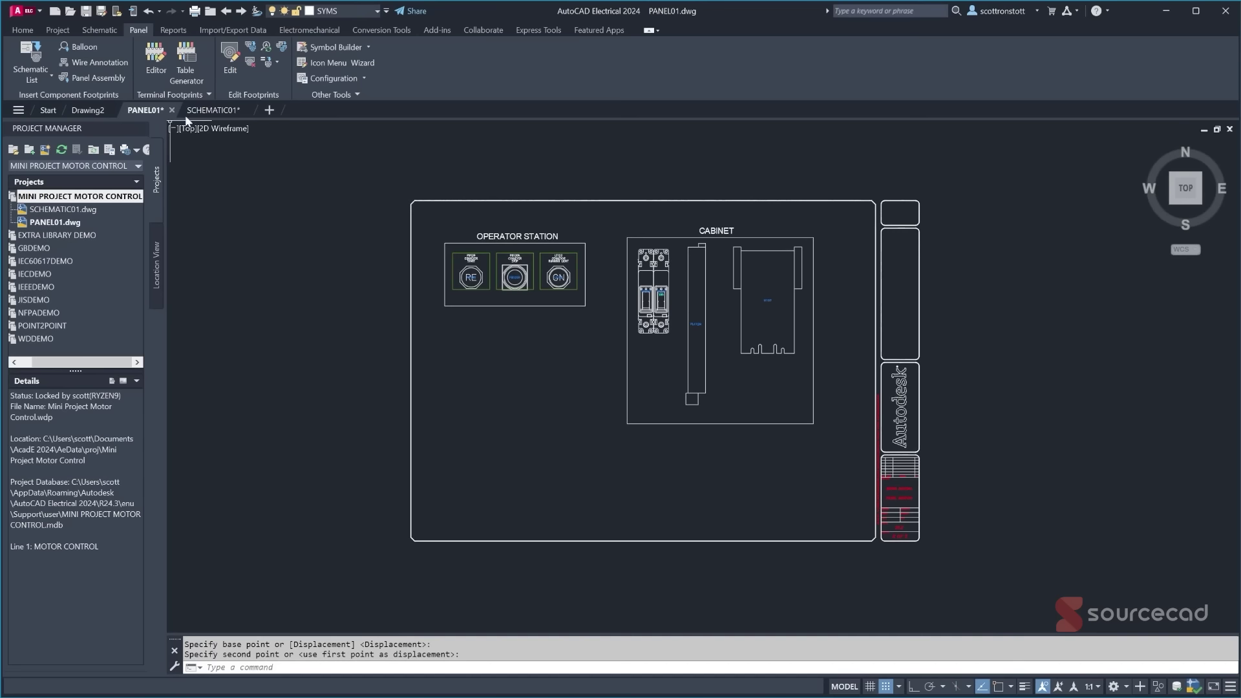
{"action": "left_click", "coordinate": [205, 110]}
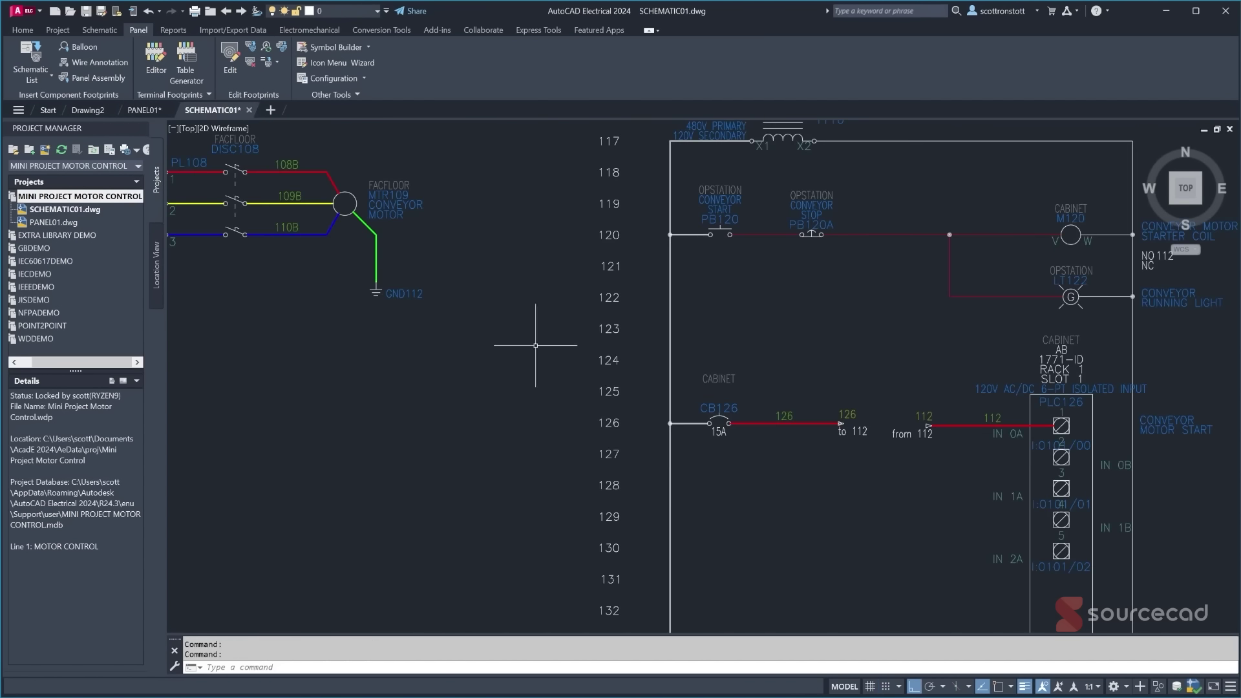
{"action": "scroll", "coordinate": [535, 346], "scroll_direction": "down", "scroll_amount": 6}
{"action": "middle_click_drag", "start_coordinate": [446, 444], "coordinate": [610, 360]}
{"action": "scroll", "coordinate": [609, 360], "scroll_direction": "up", "scroll_amount": 2}
{"action": "scroll", "coordinate": [604, 363], "scroll_direction": "down", "scroll_amount": 2}
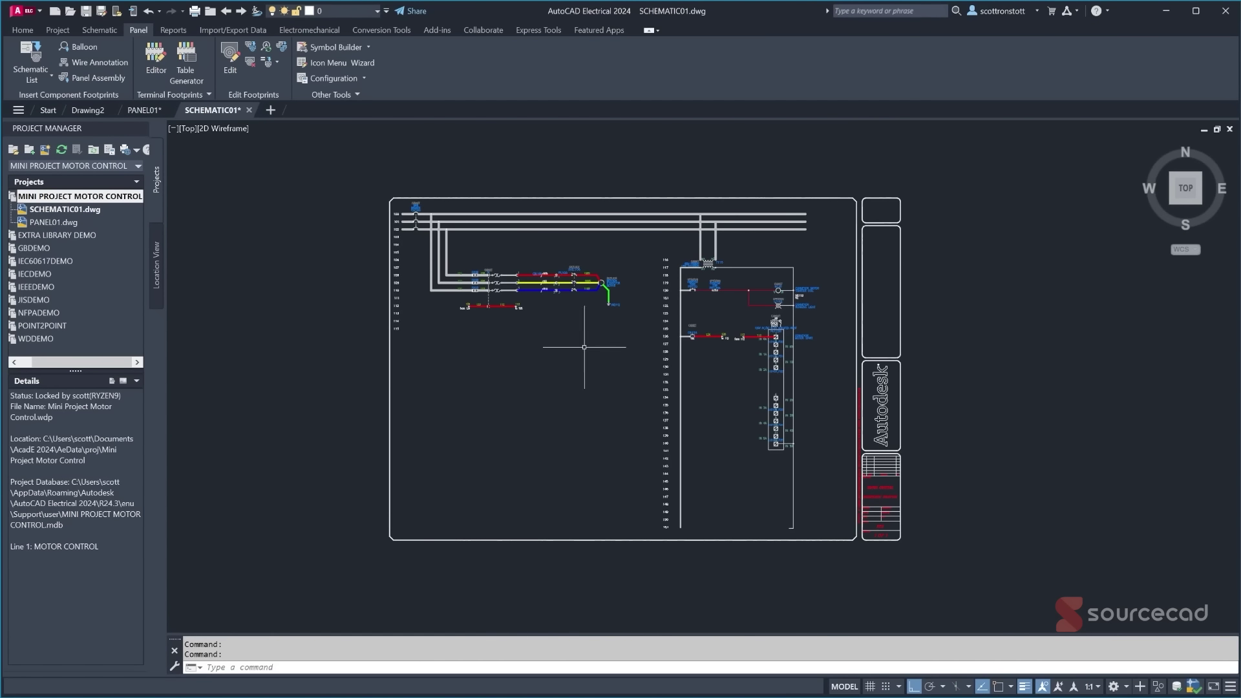